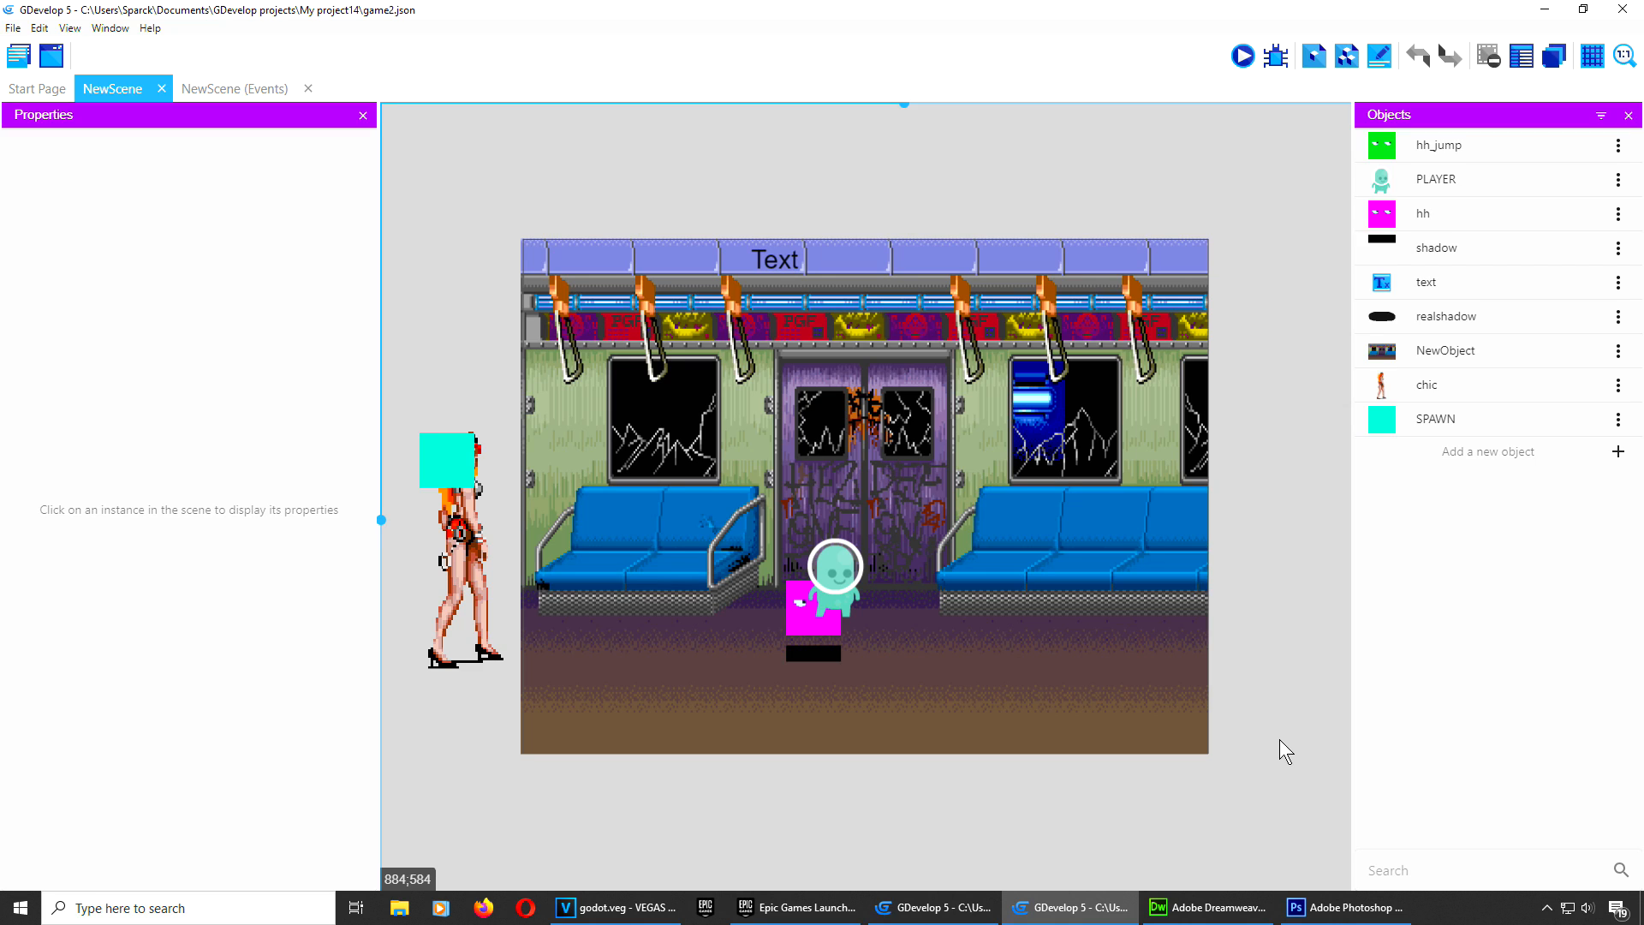
Step: Preview the scene, test the player's walking and jumping against the chic enemies, and close the preview
scroll(1267, 578, down, 1)
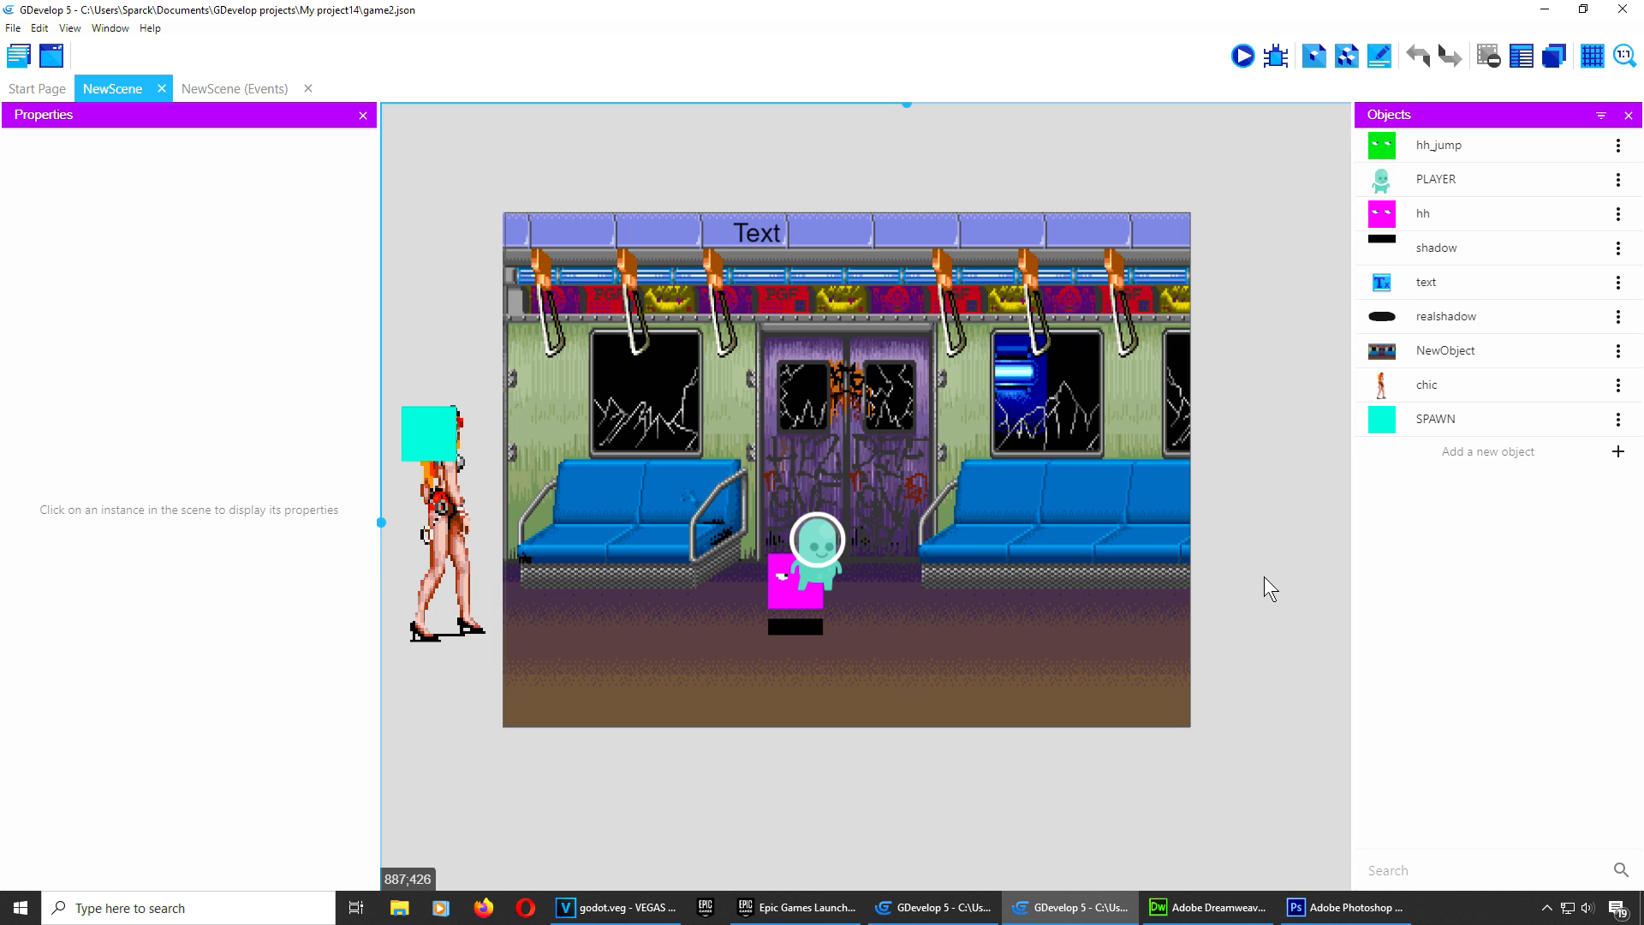
key(F5)
key(Right)
key(Down)
key(Right)
key(Left)
key(space)
key(Right)
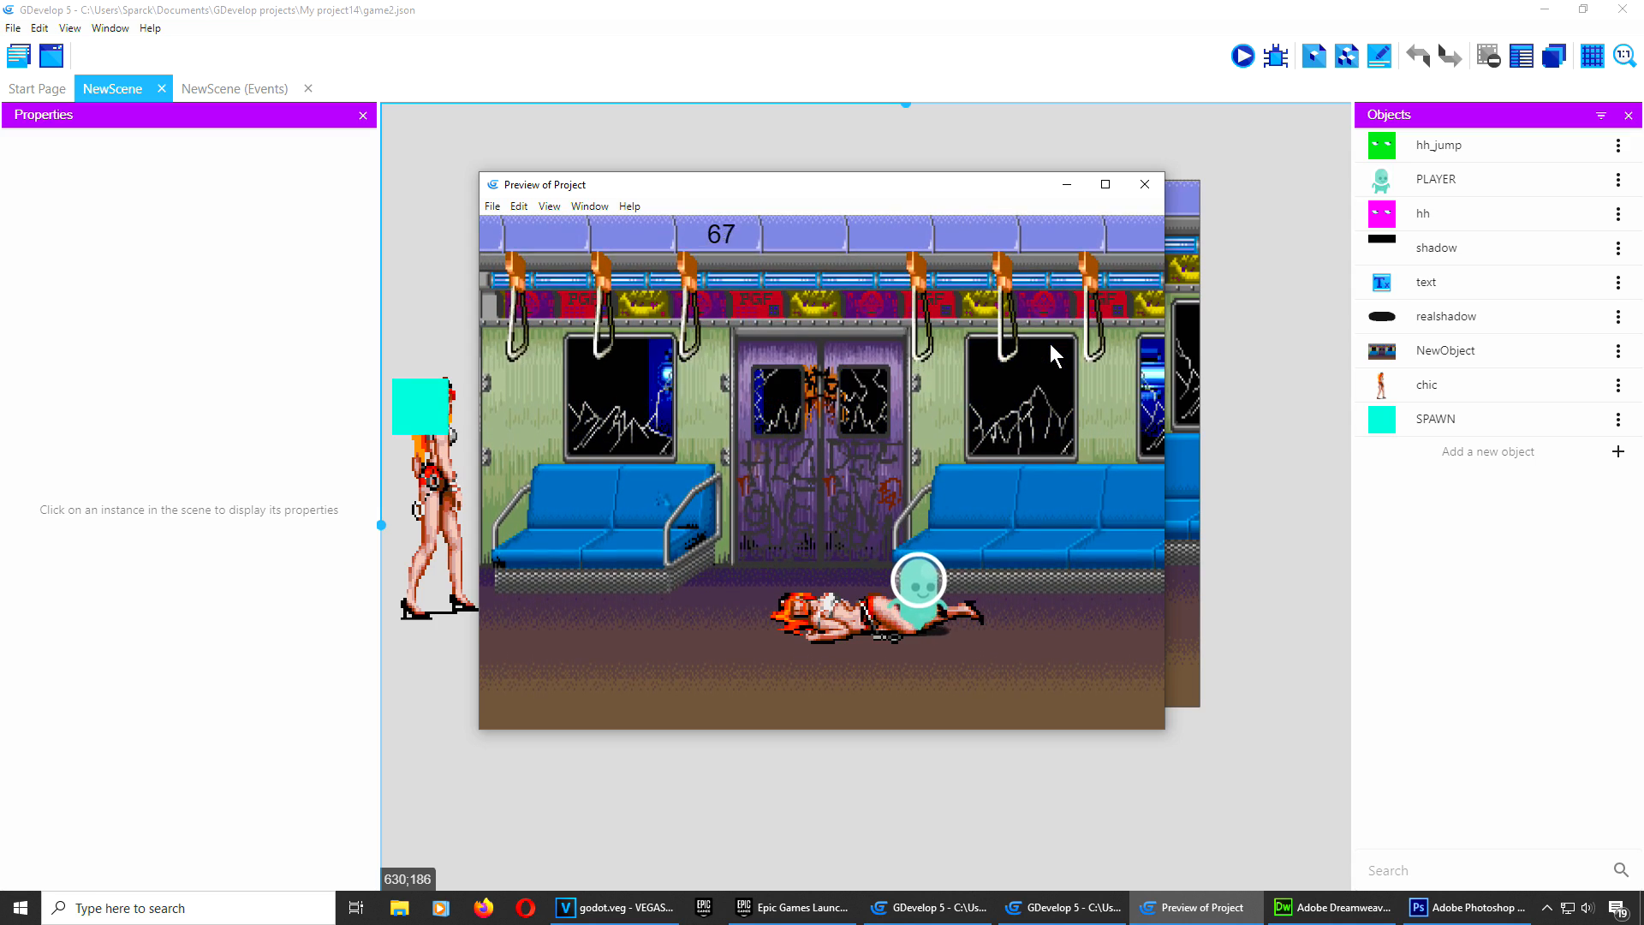
key(Left)
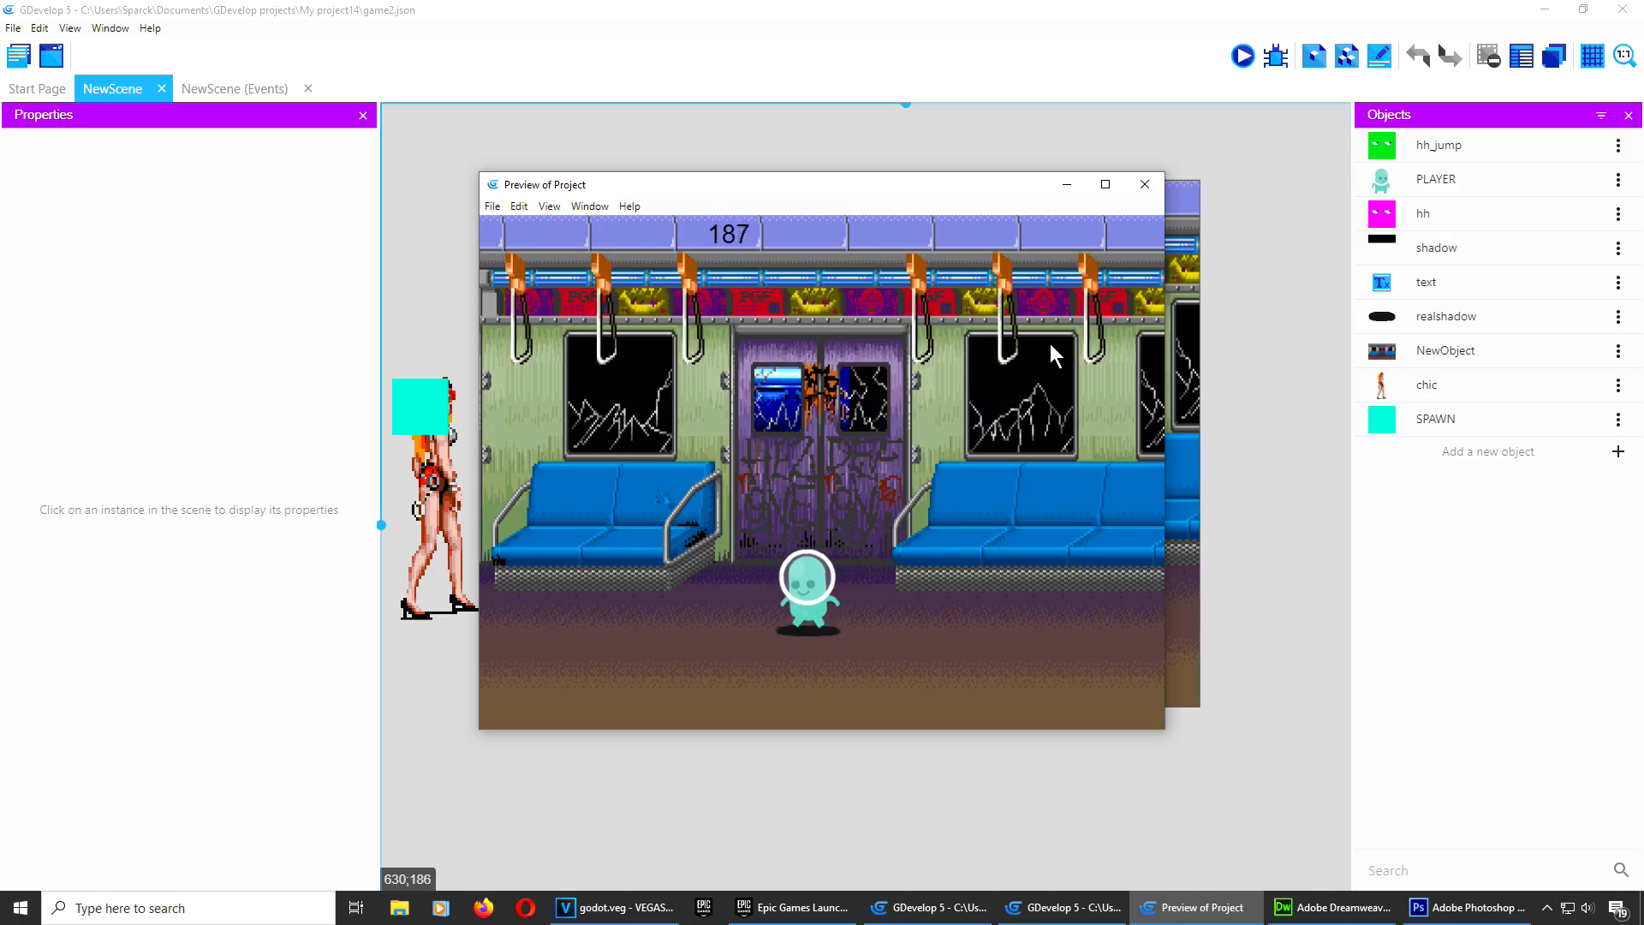
key(Right)
key(Down)
key(Left)
key(space)
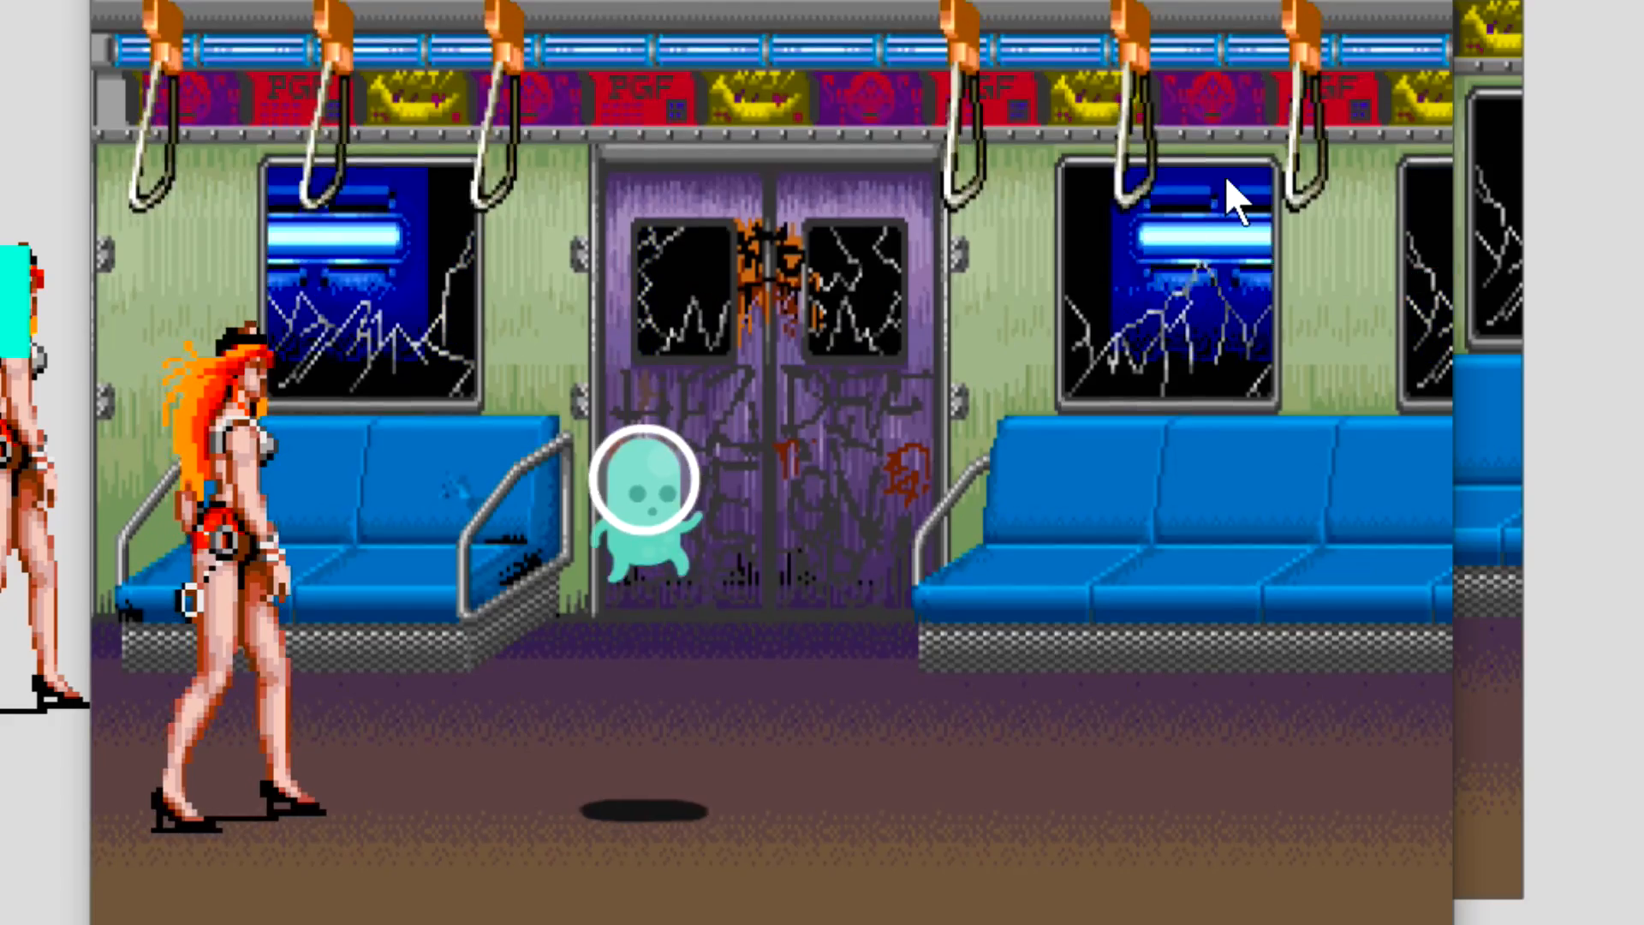
key(Right)
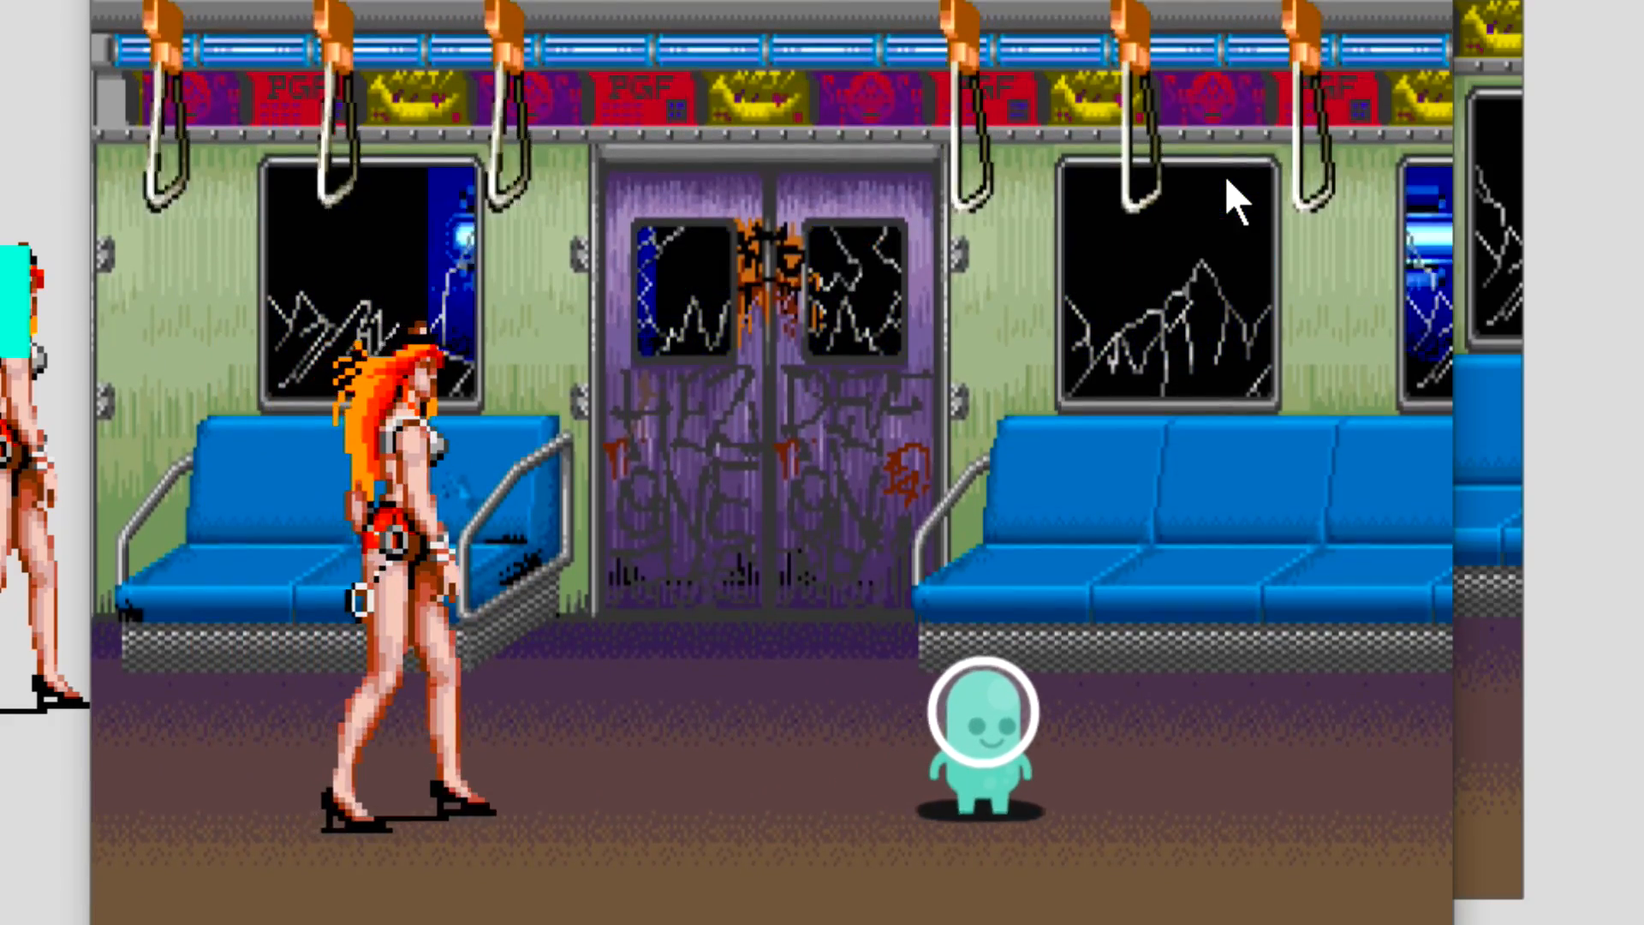
key(Left)
key(space)
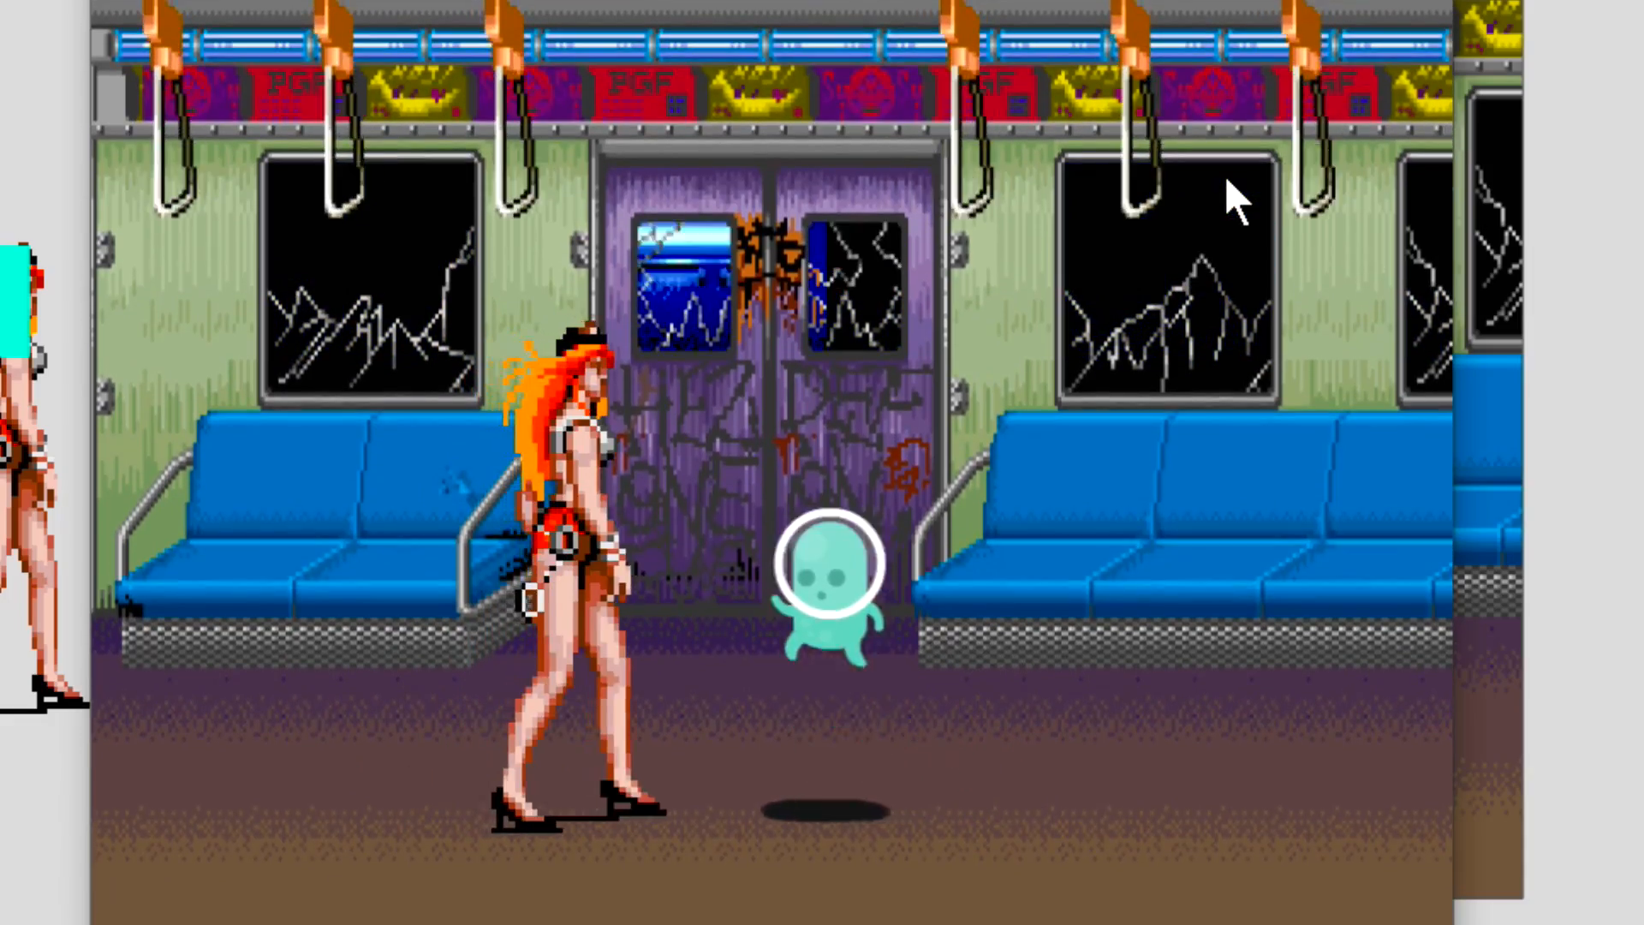
key(Right)
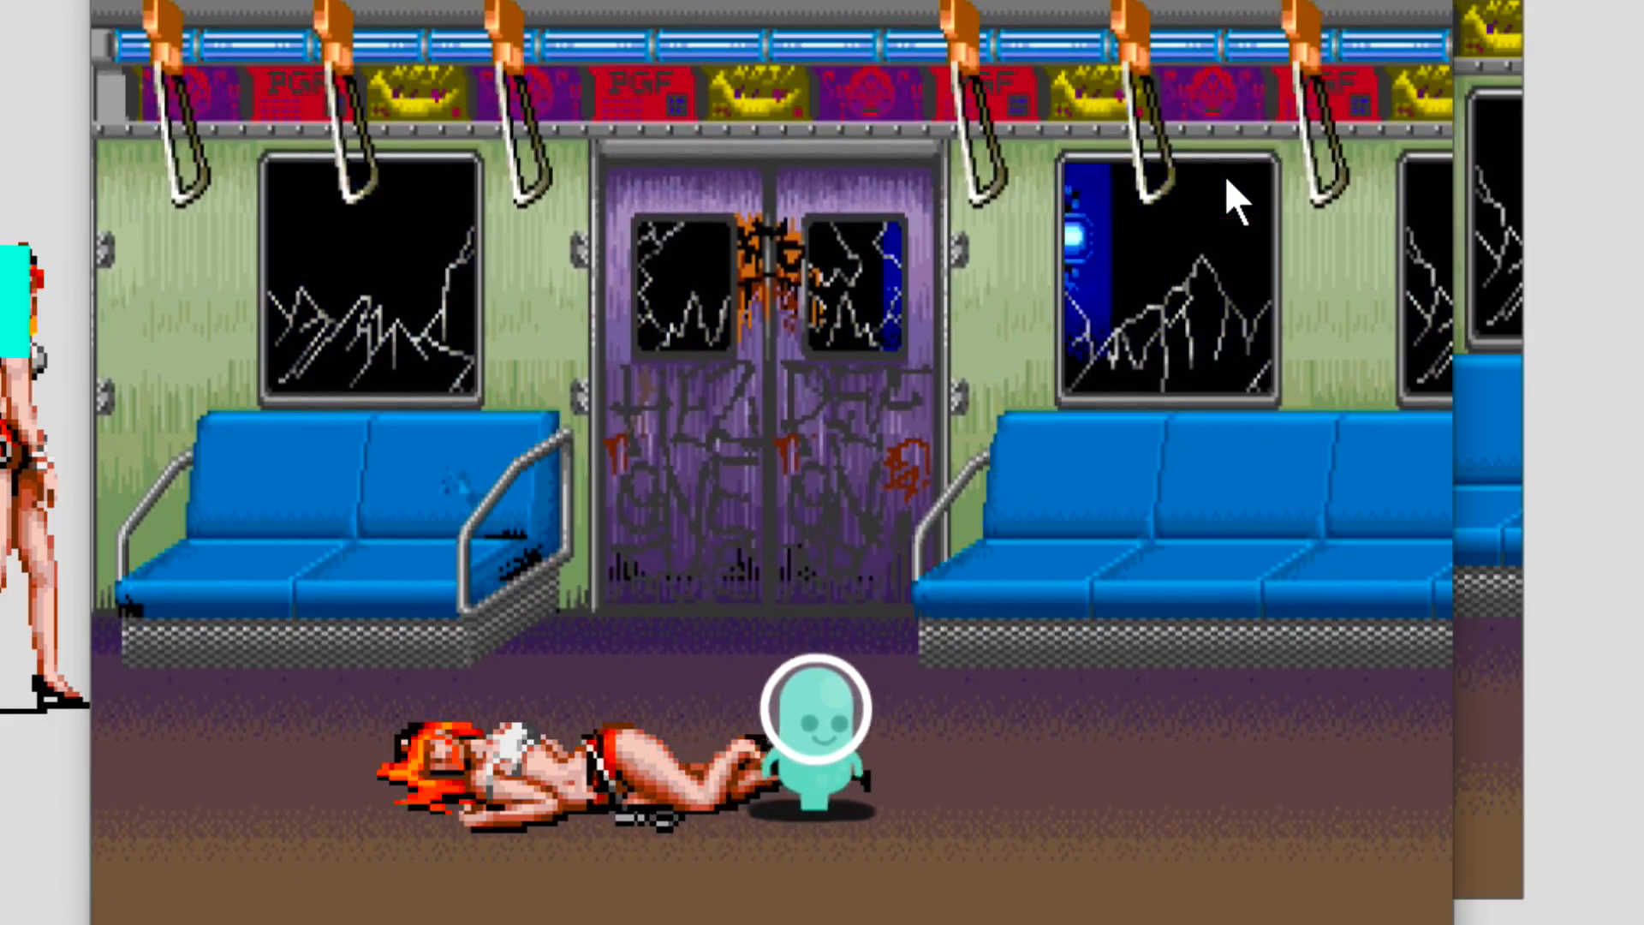
key(Left)
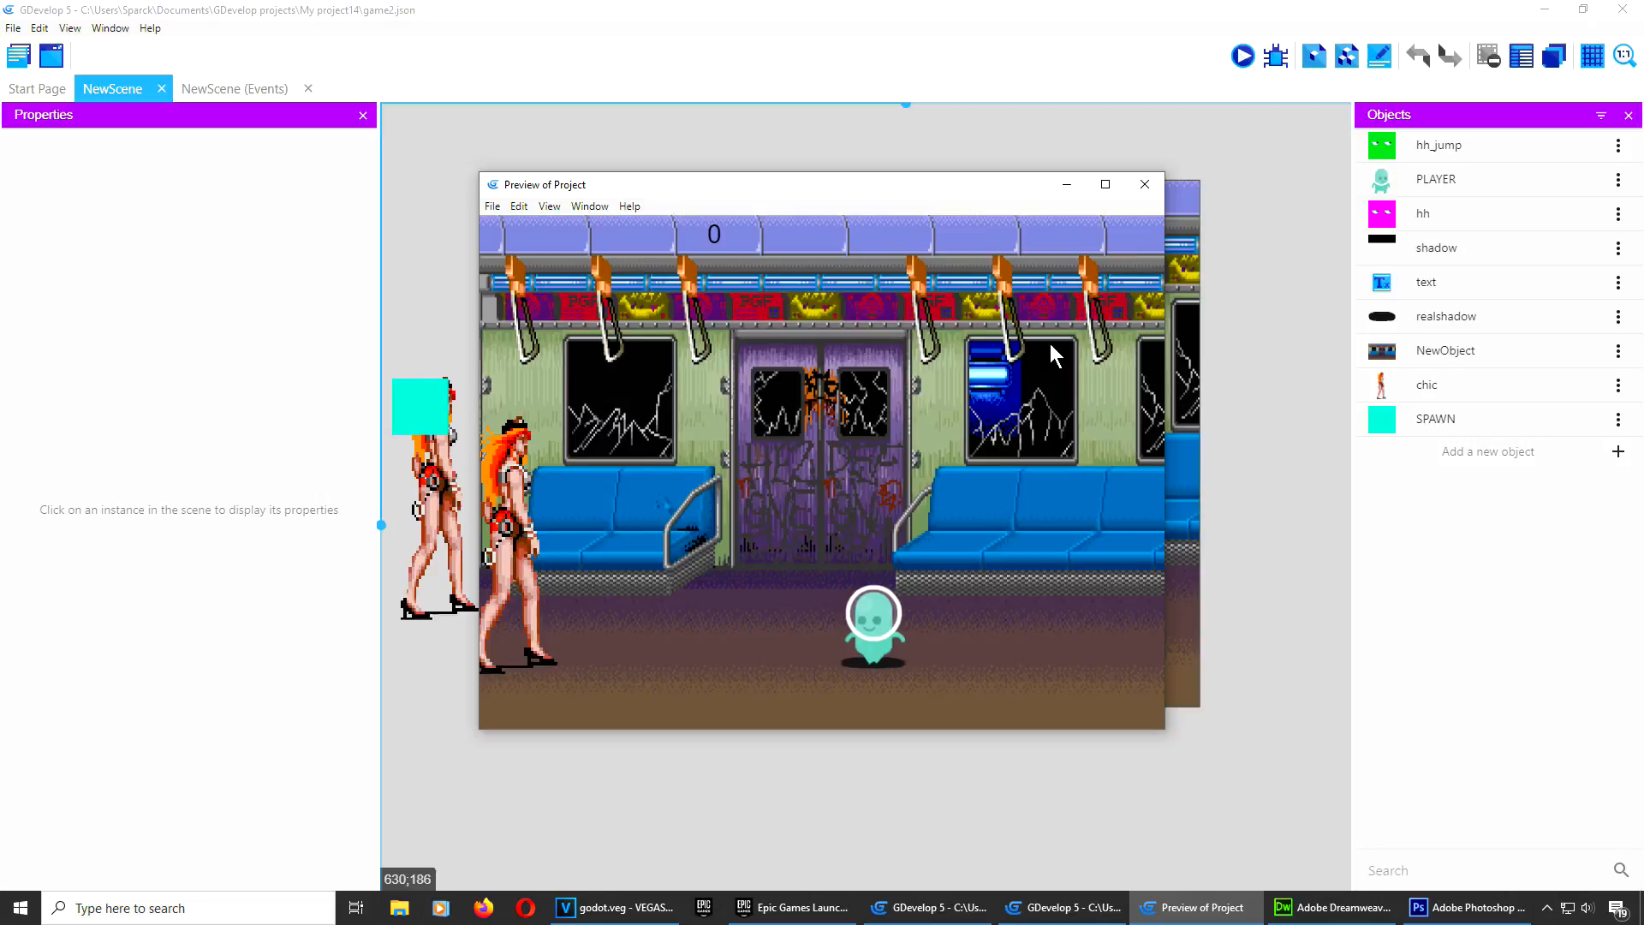
key(Left)
key(Right)
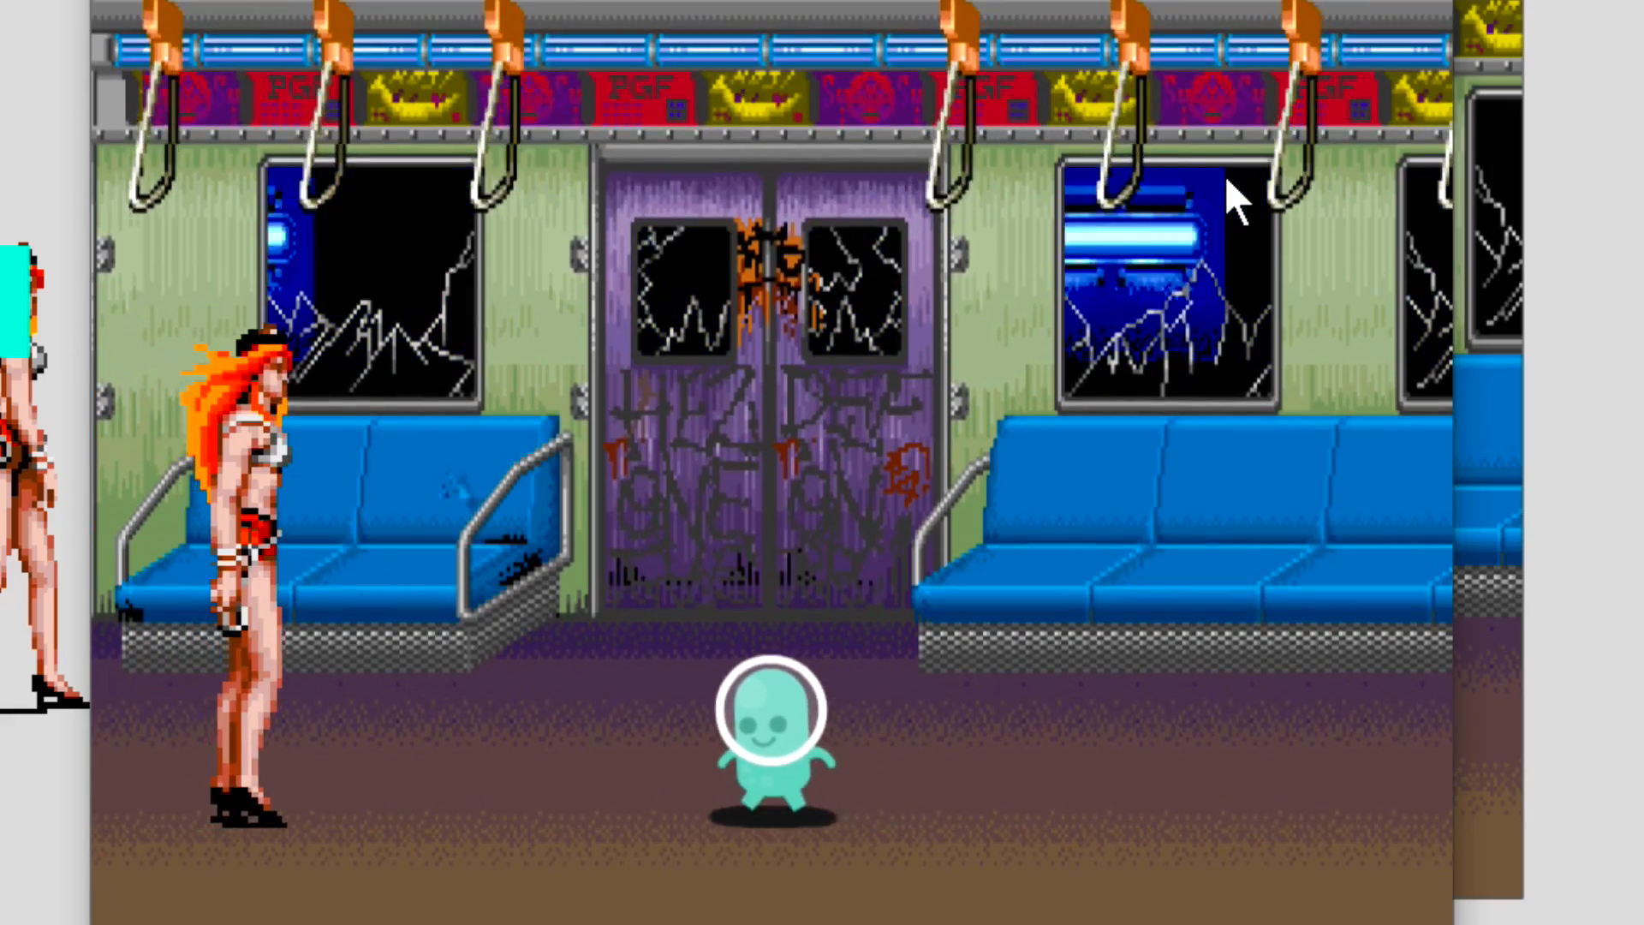
key(Left)
key(Right)
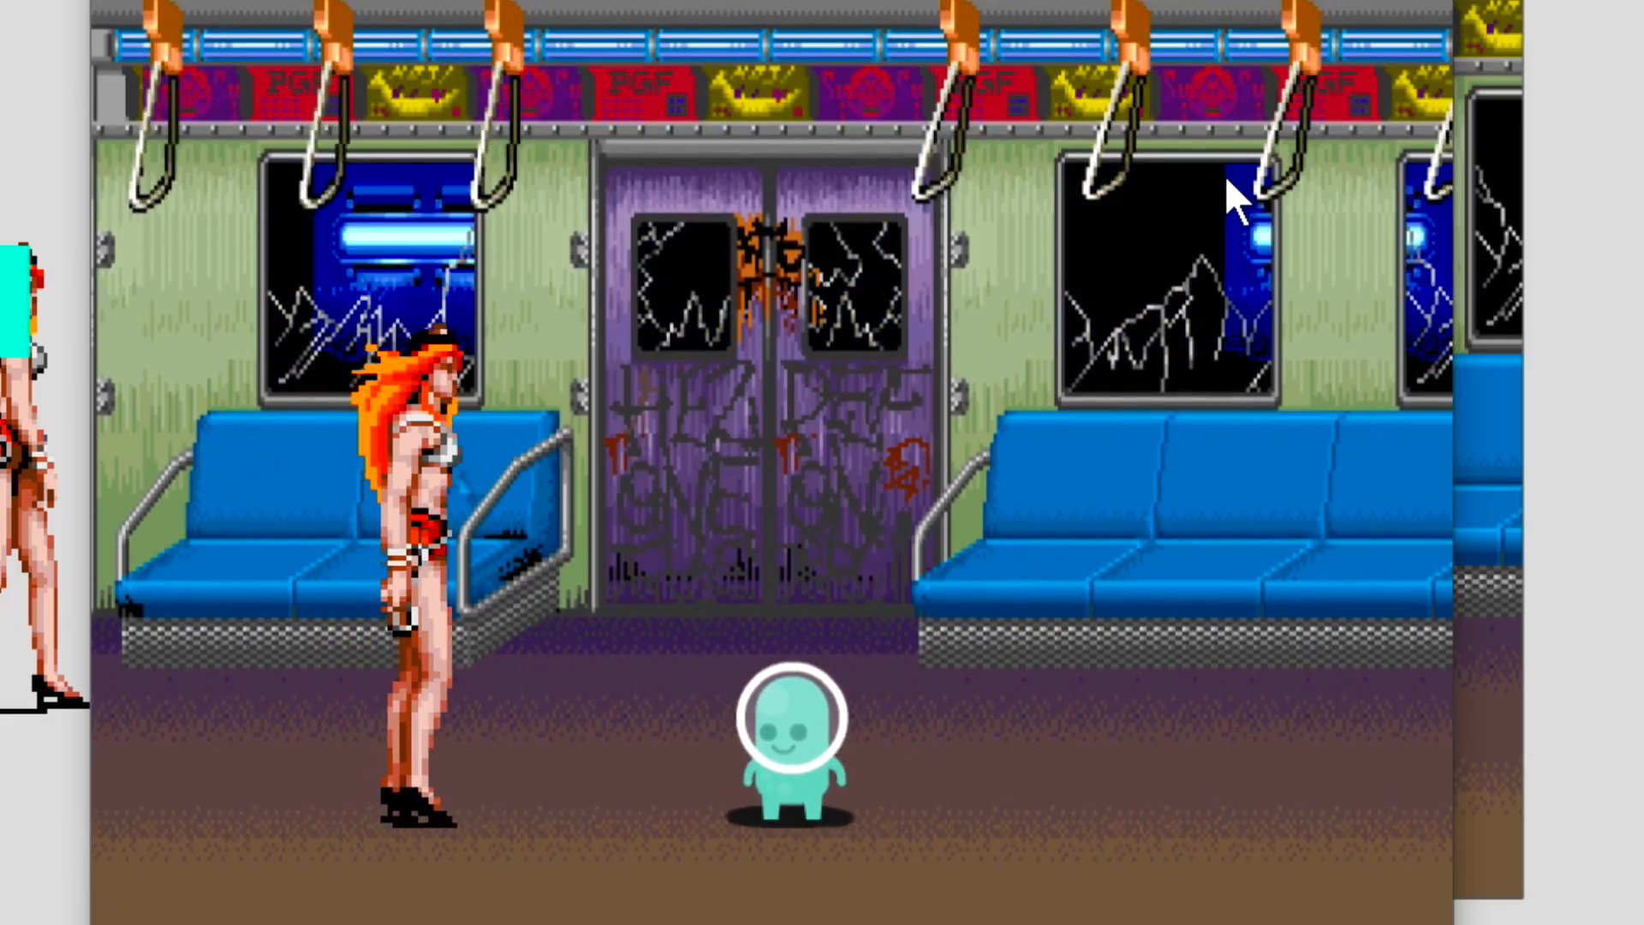
key(Right)
key(Left)
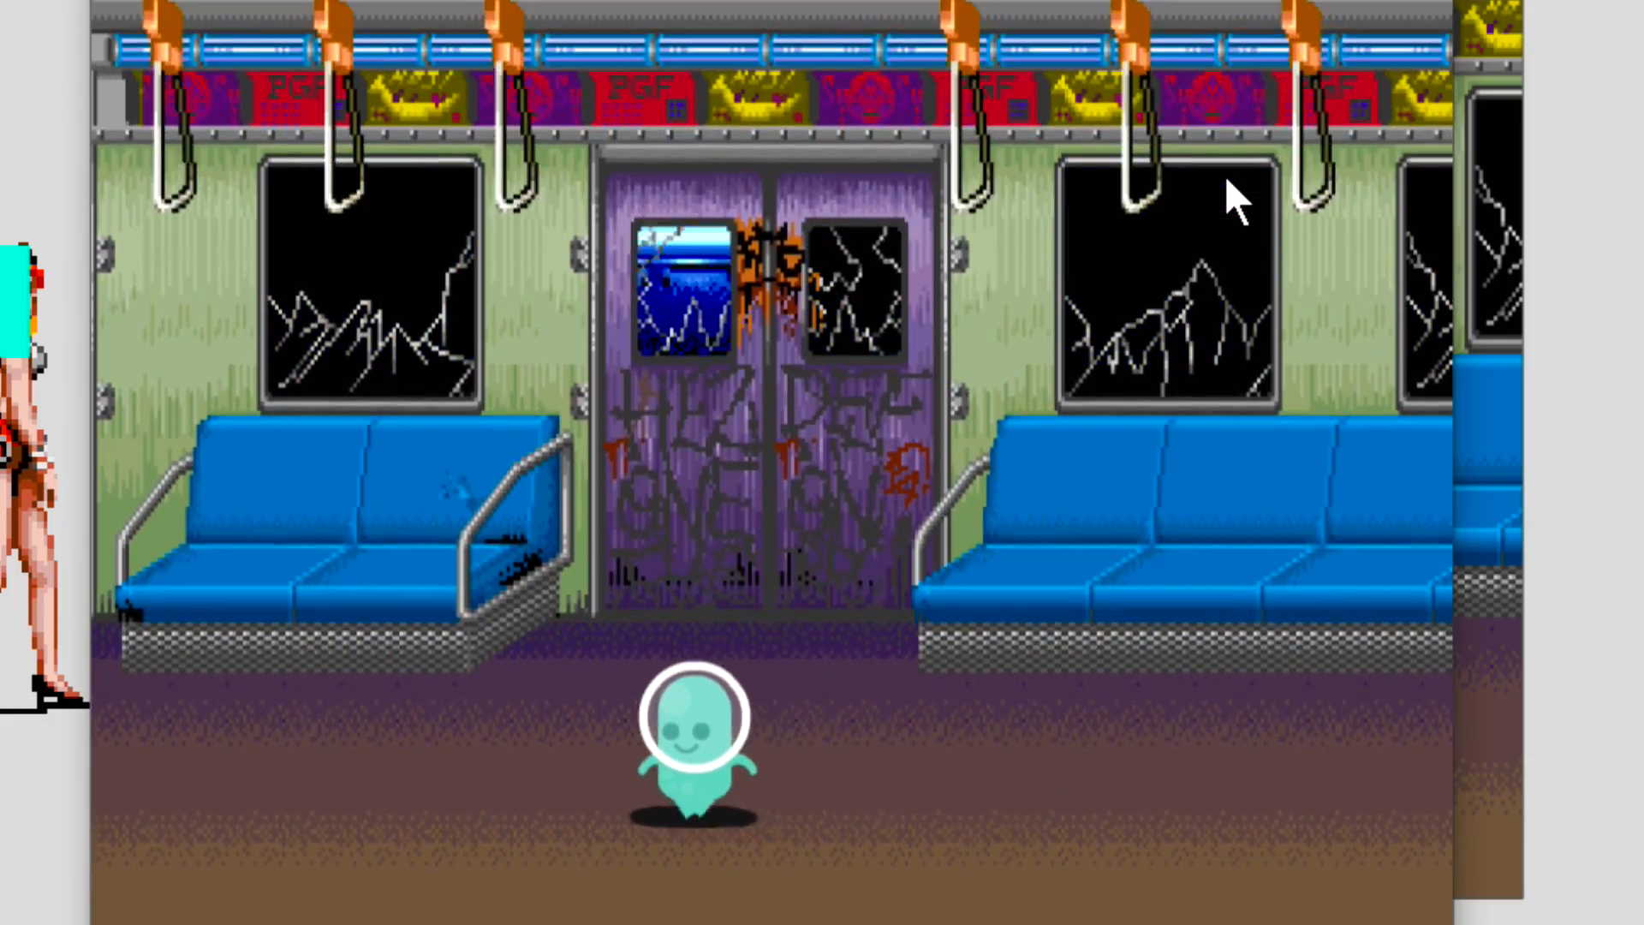
key(Right)
key(Left)
key(space)
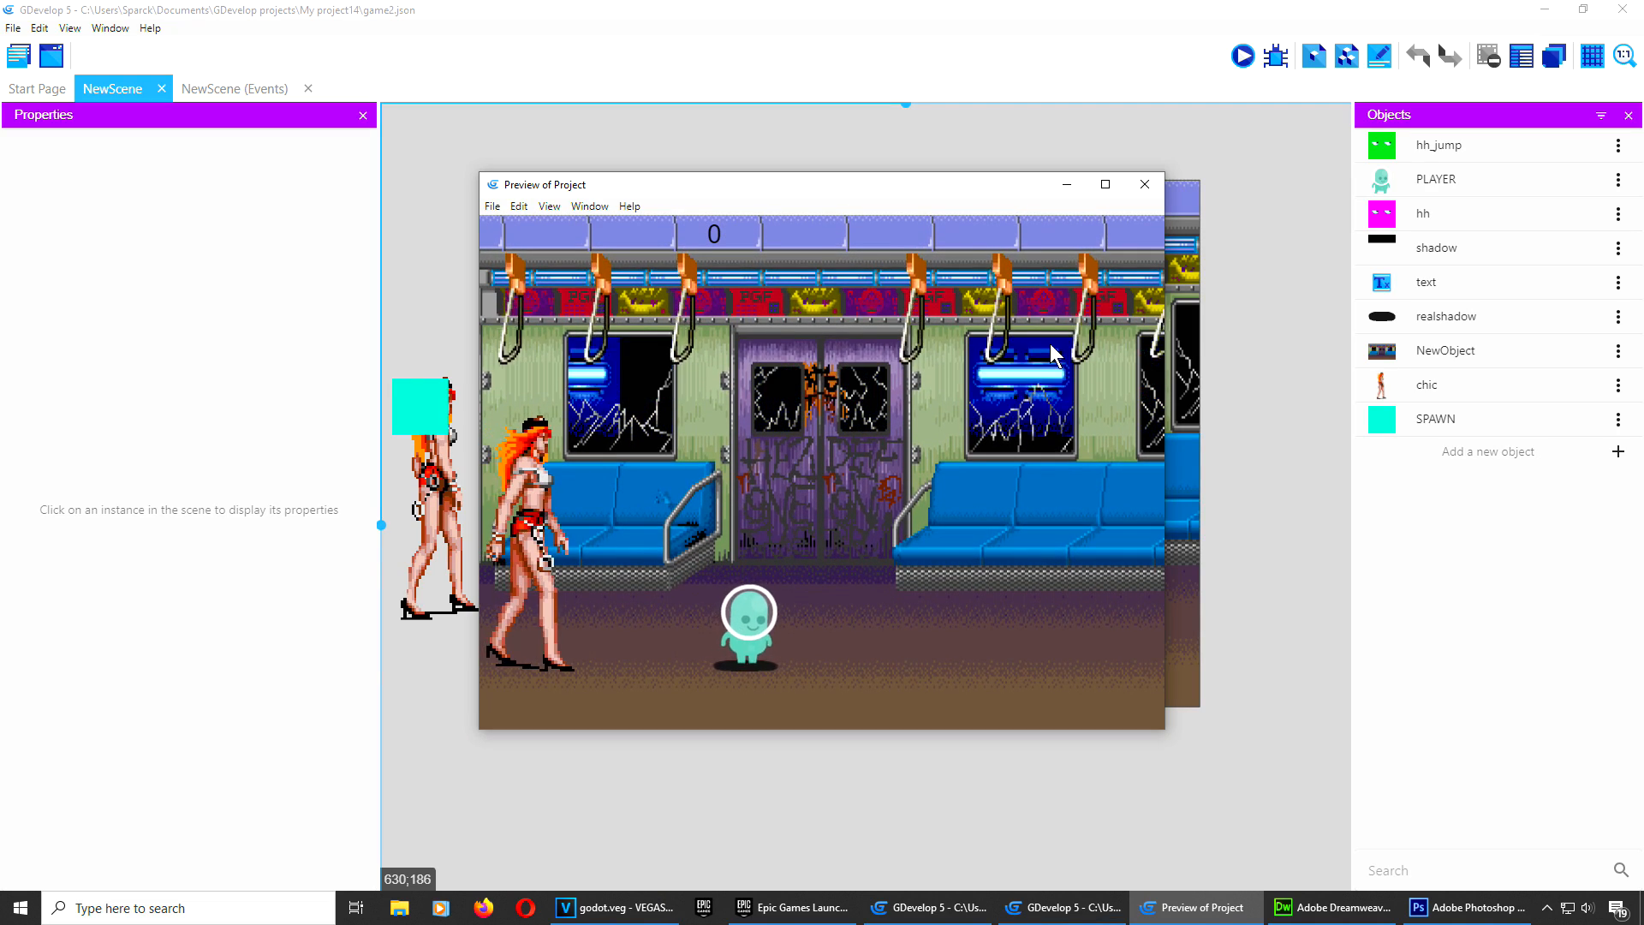
key(Right)
key(space)
key(Left)
click(1145, 184)
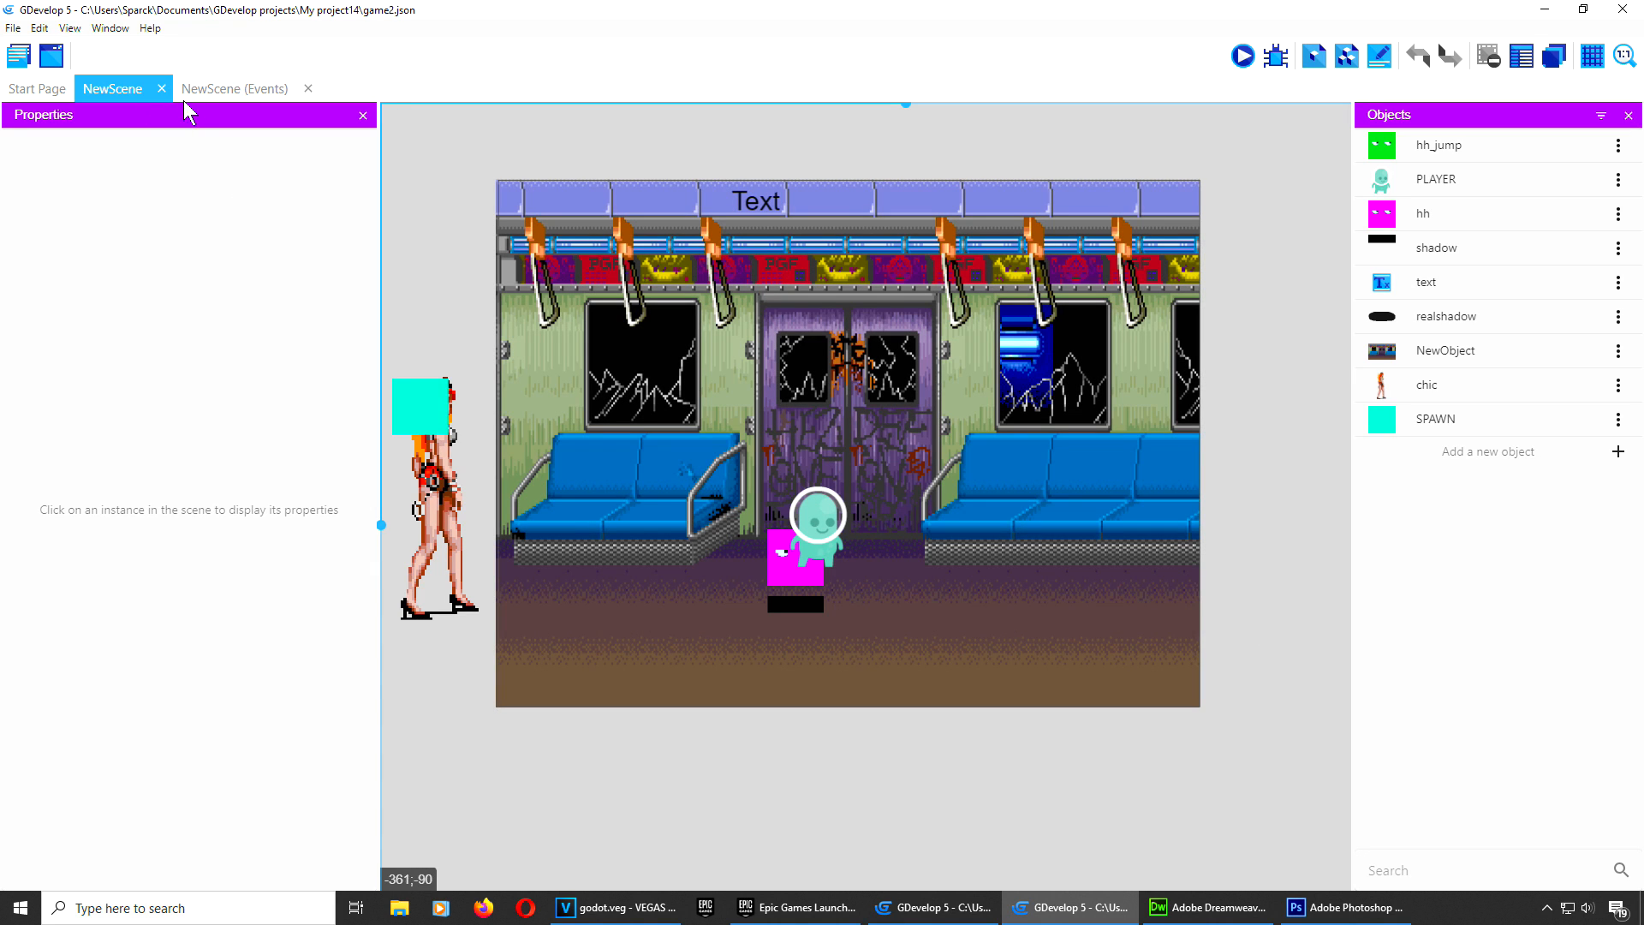
Step: Delete all events from the NewScene event sheet
click(245, 89)
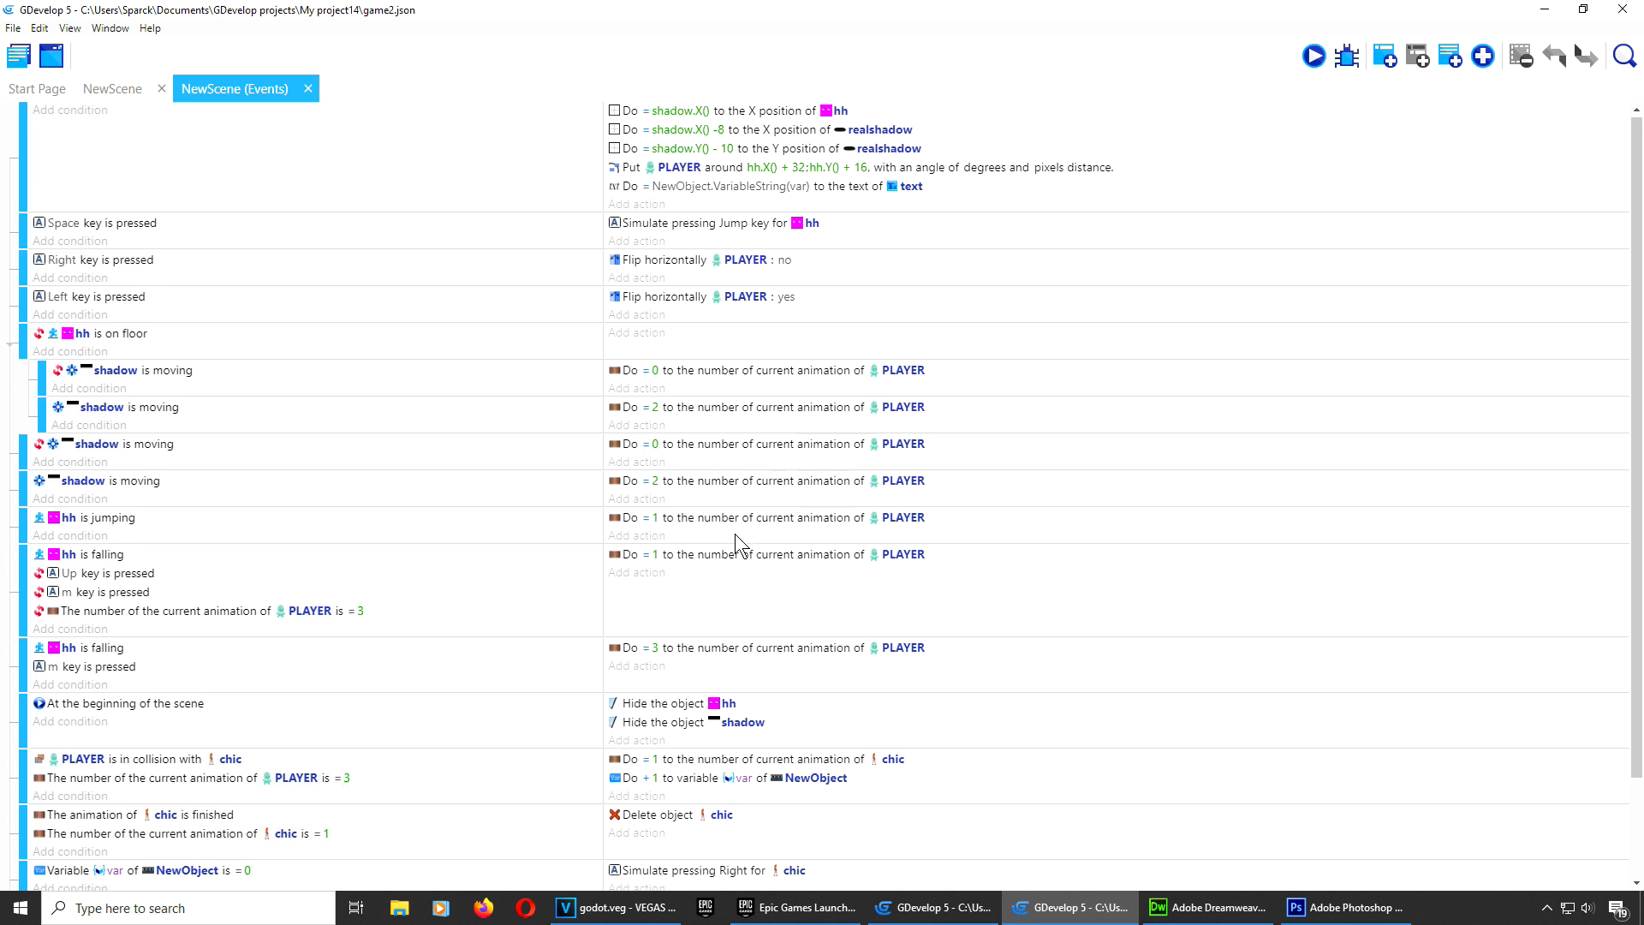
scroll(735, 532, down, 2)
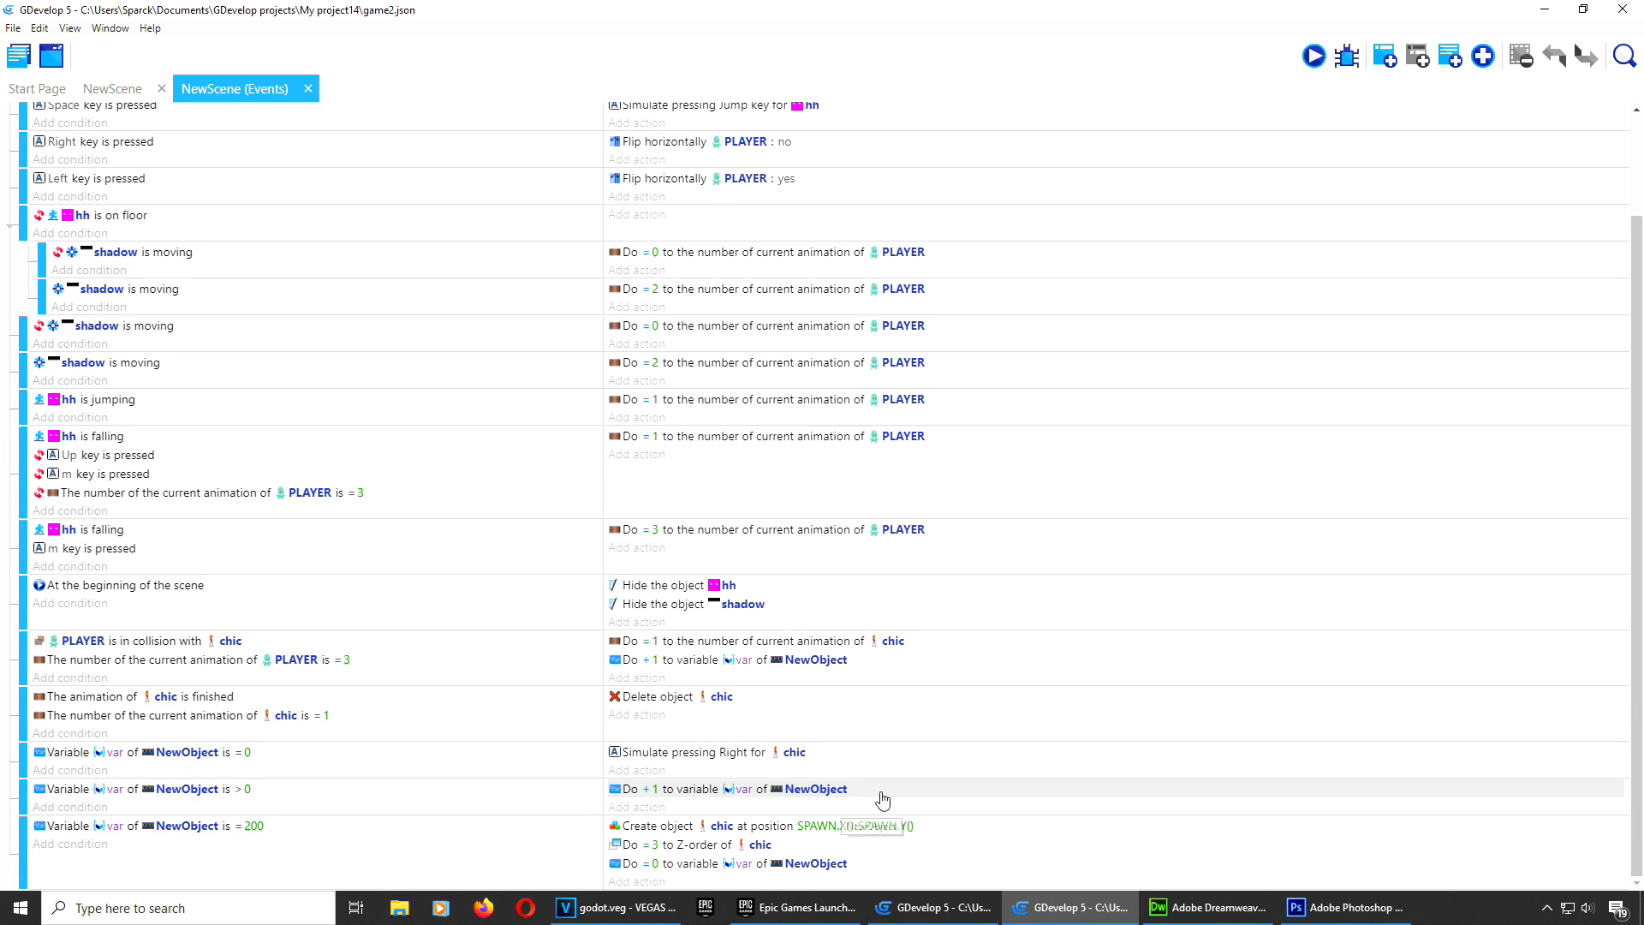
click(498, 846)
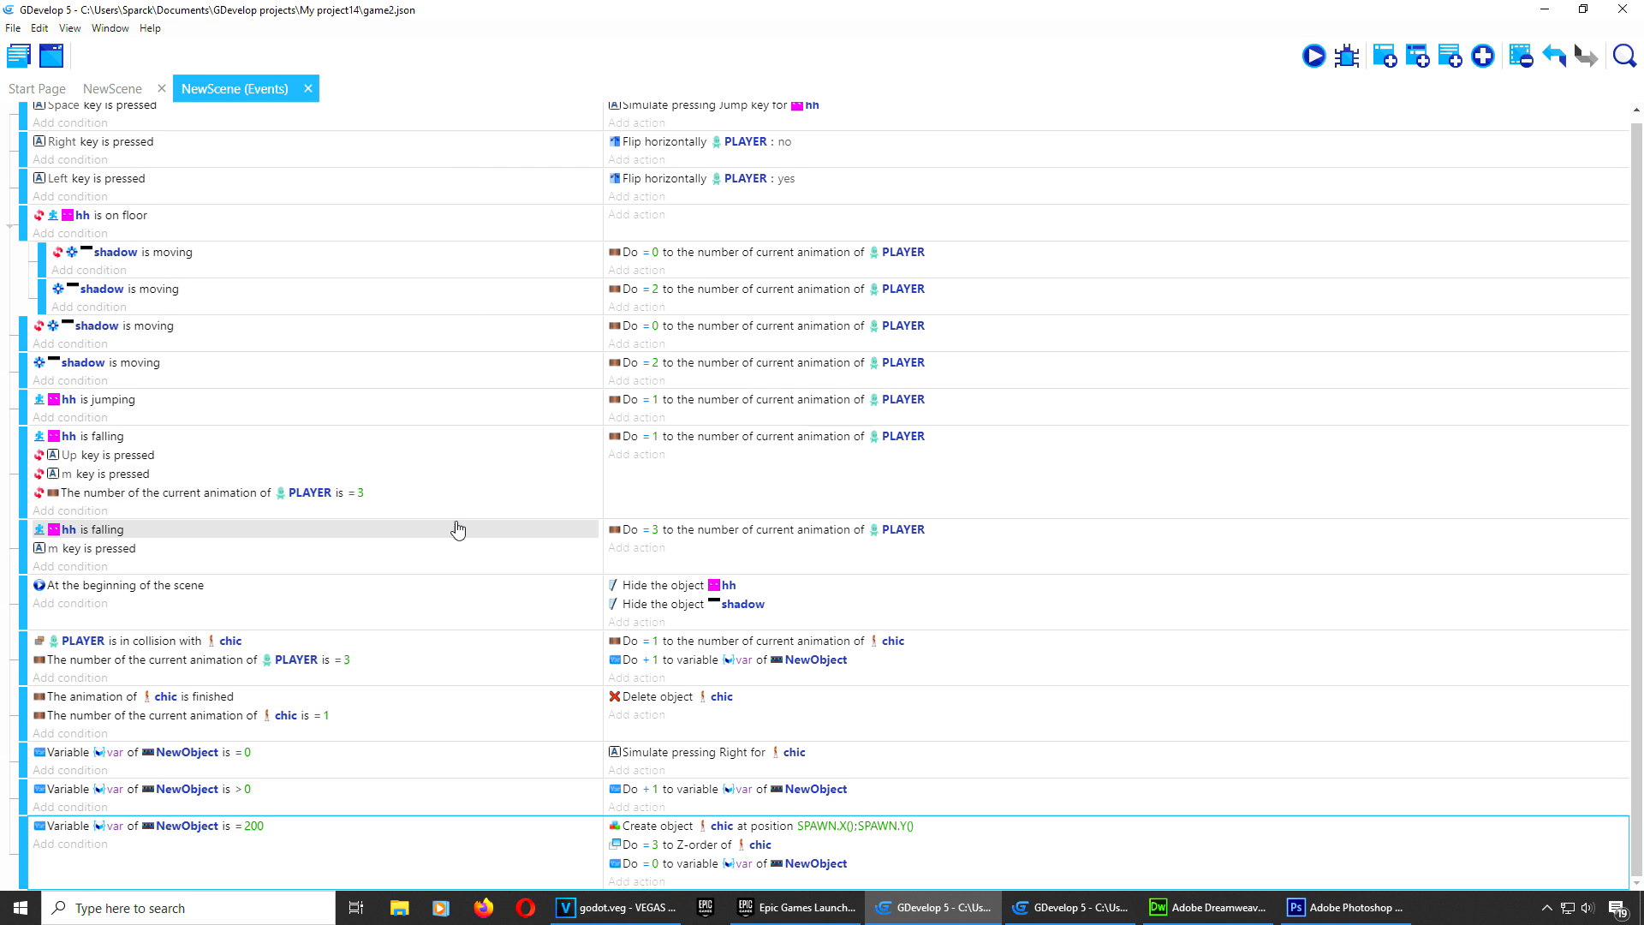
scroll(462, 506, up, 1)
click(444, 121)
key(Delete)
click(450, 125)
key(Delete)
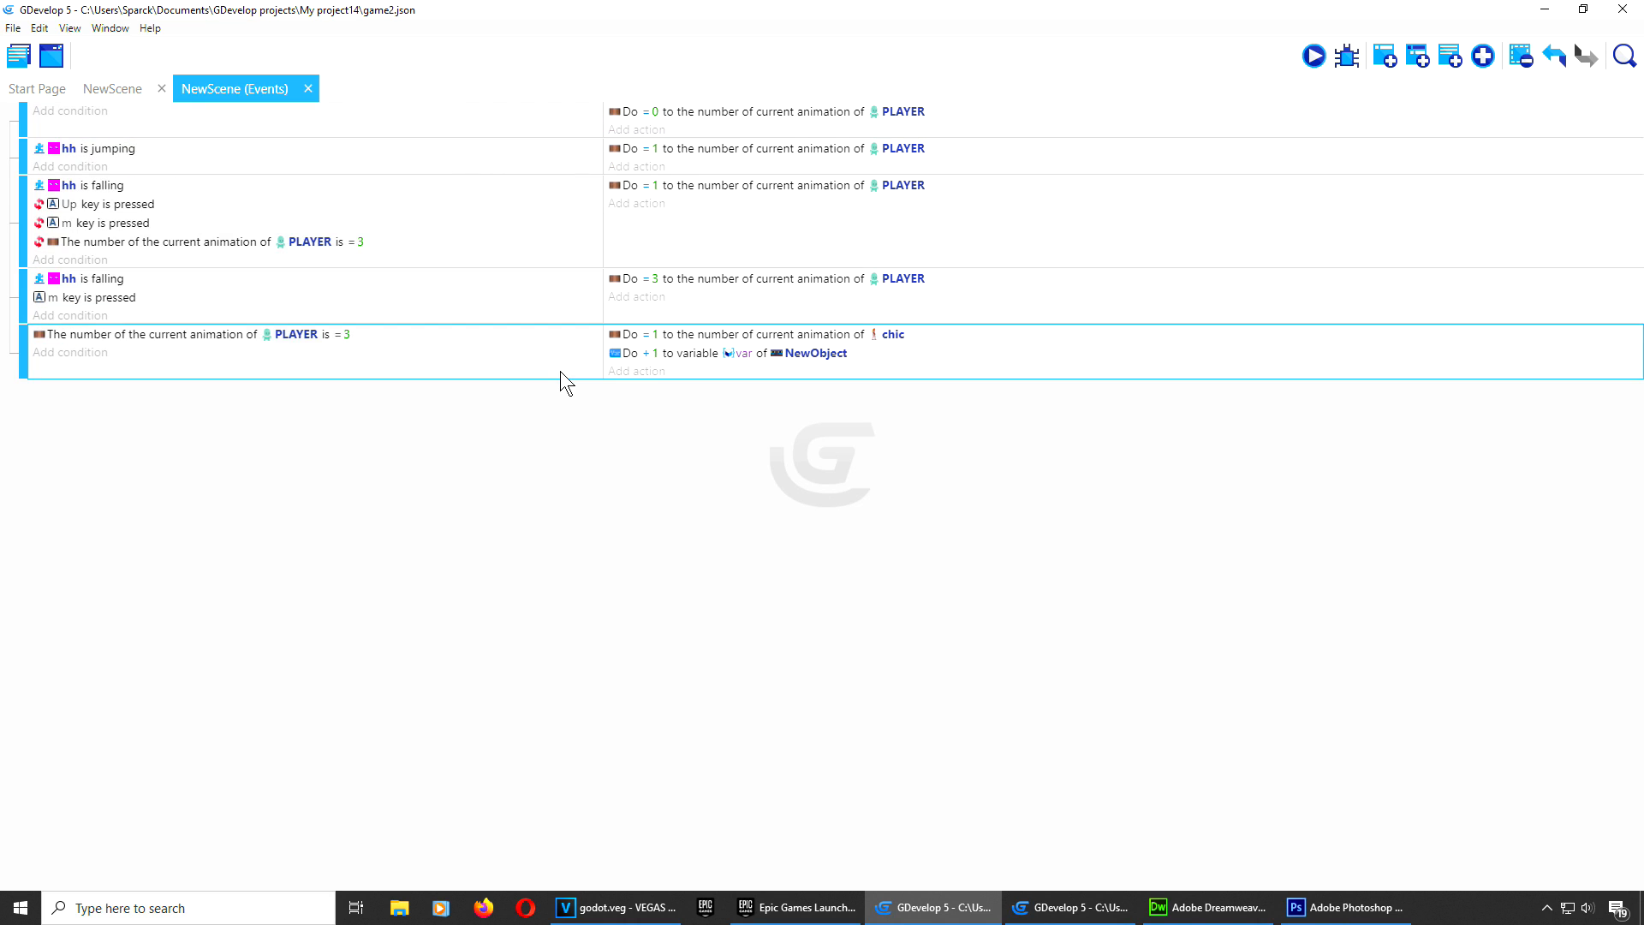
key(Delete)
click(556, 319)
key(Delete)
click(550, 248)
key(Delete)
click(553, 242)
key(Delete)
click(558, 153)
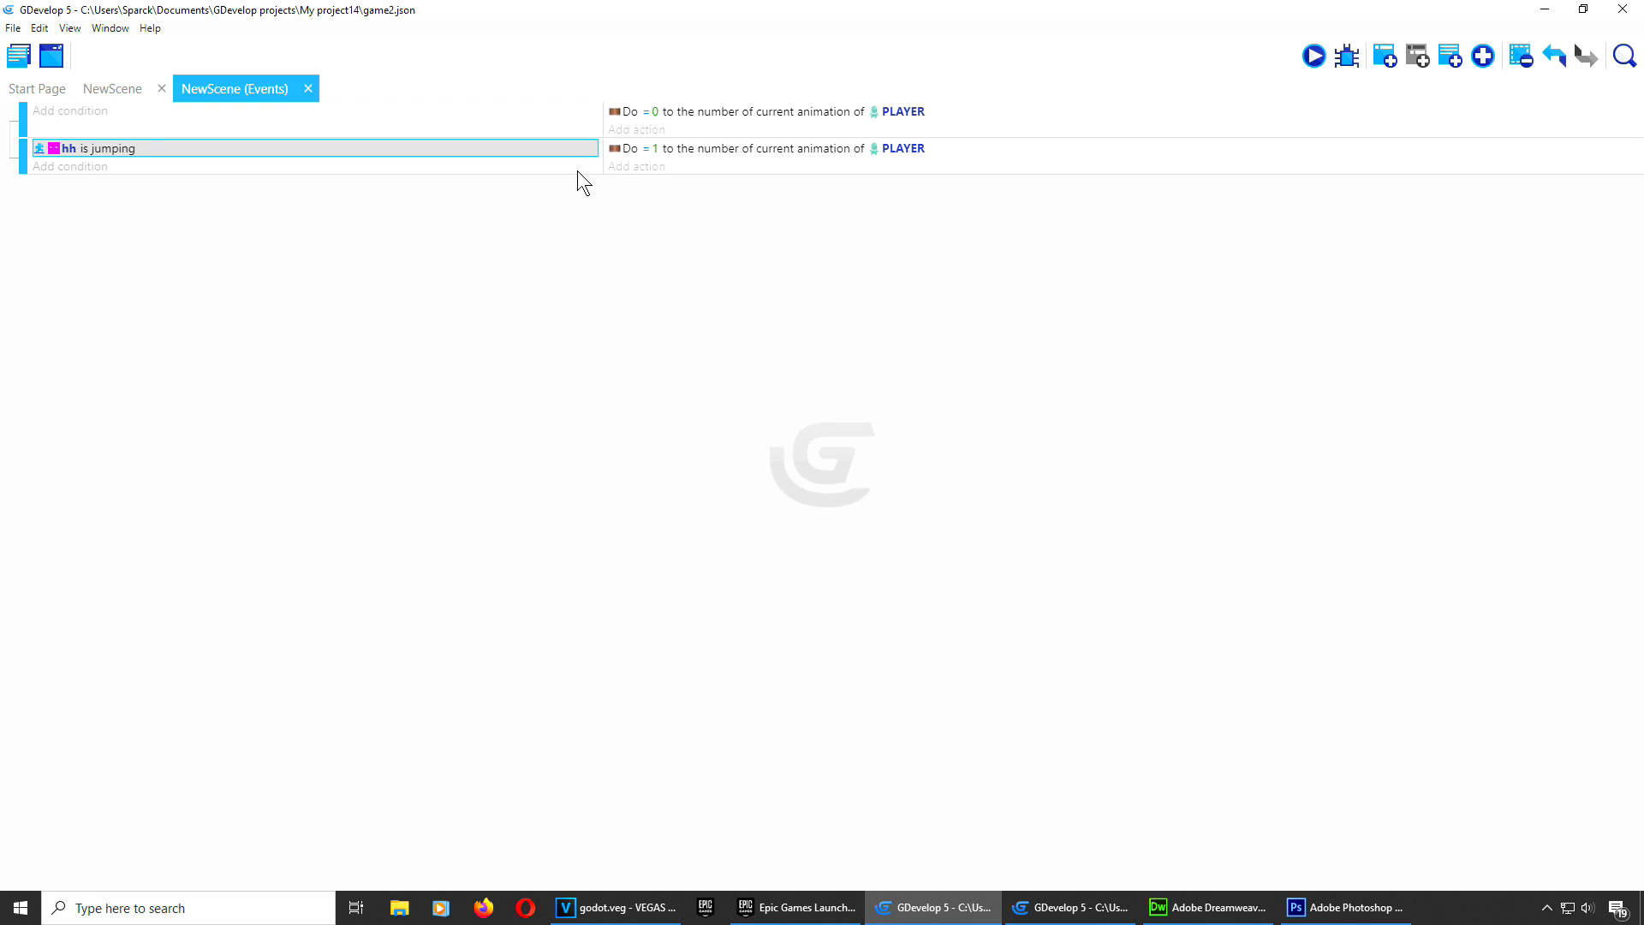
click(577, 171)
key(Delete)
click(575, 126)
key(Delete)
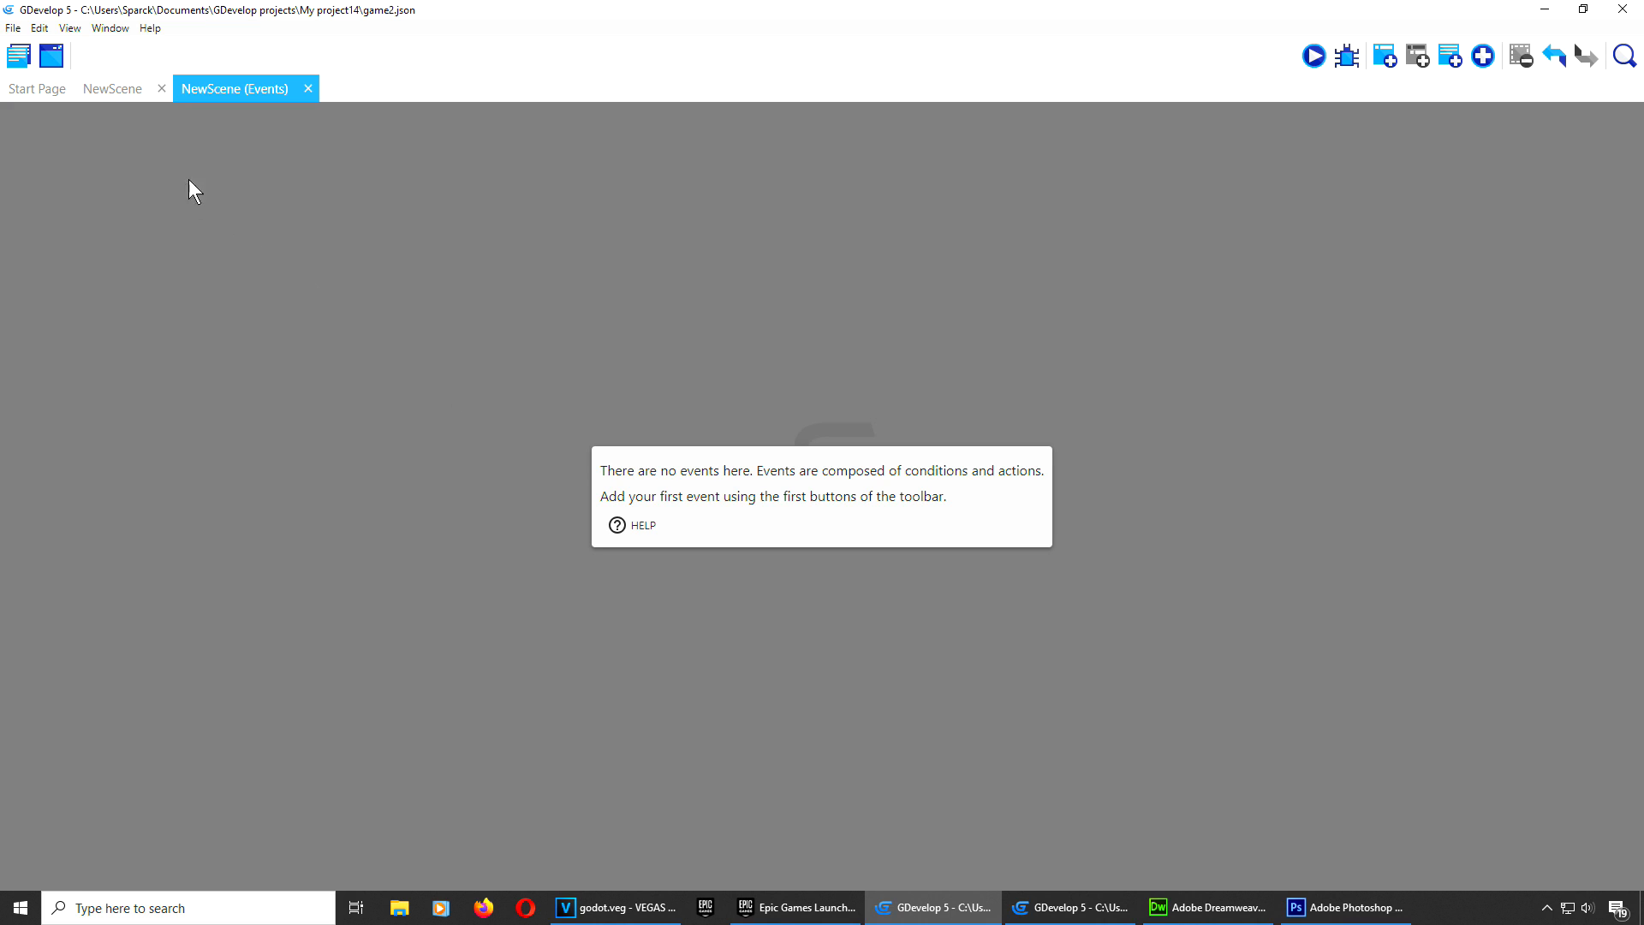
Step: In the scene layout, move the PLAYER instance outside the subway background to about X -106, Y 2
click(120, 89)
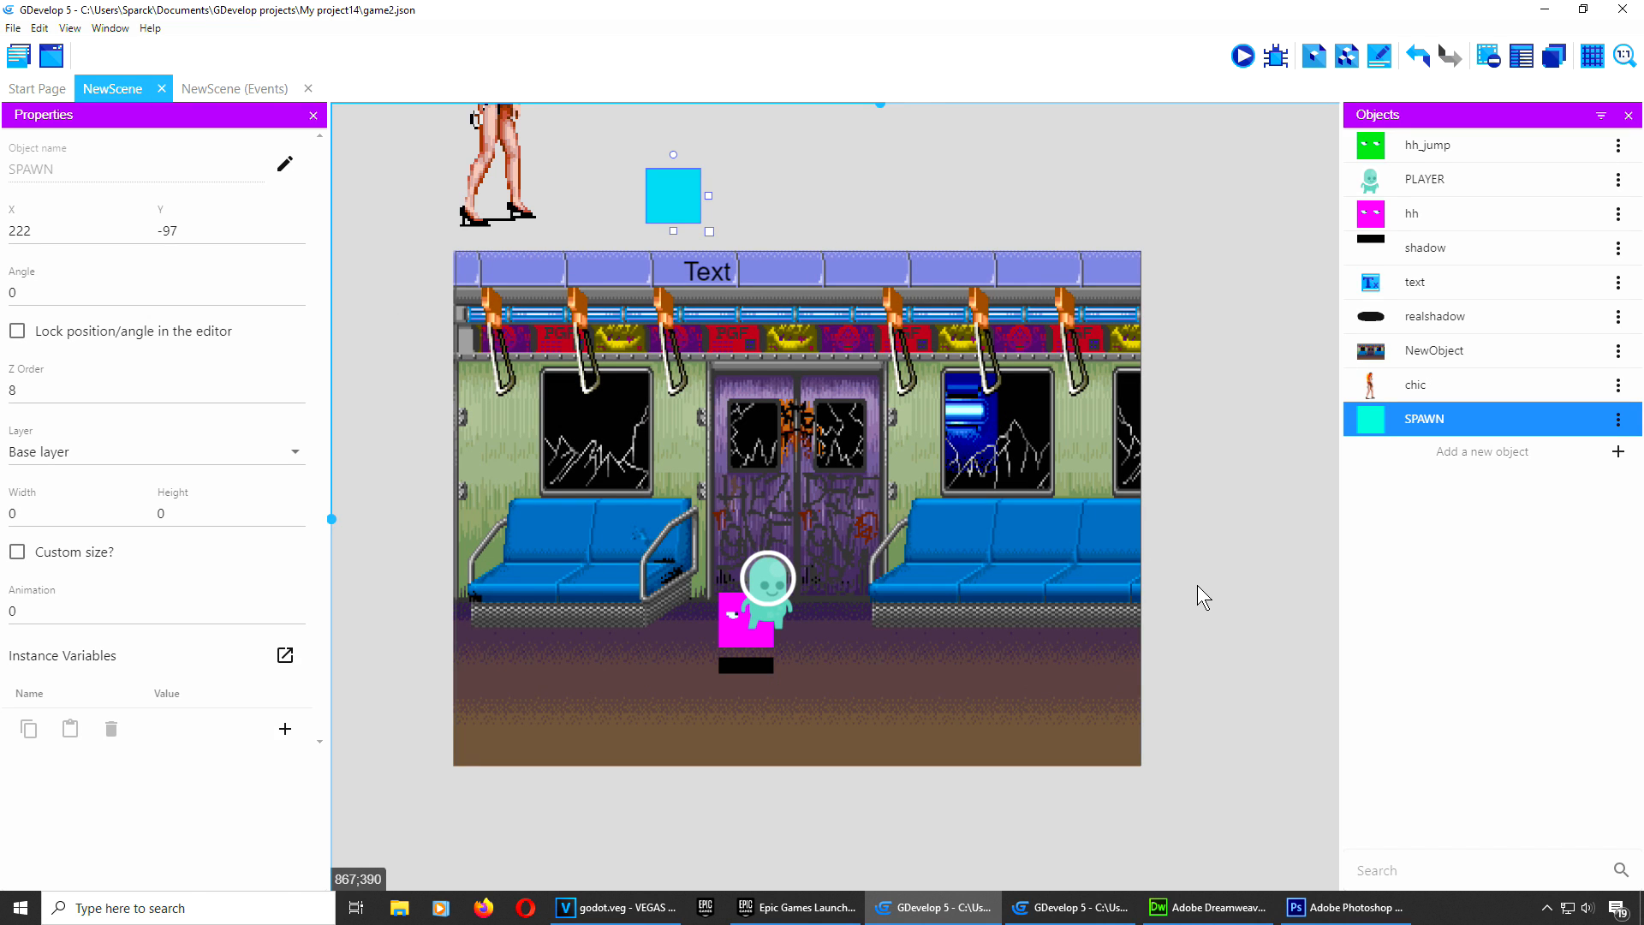
click(1197, 584)
middle_drag(1197, 584, 1225, 573)
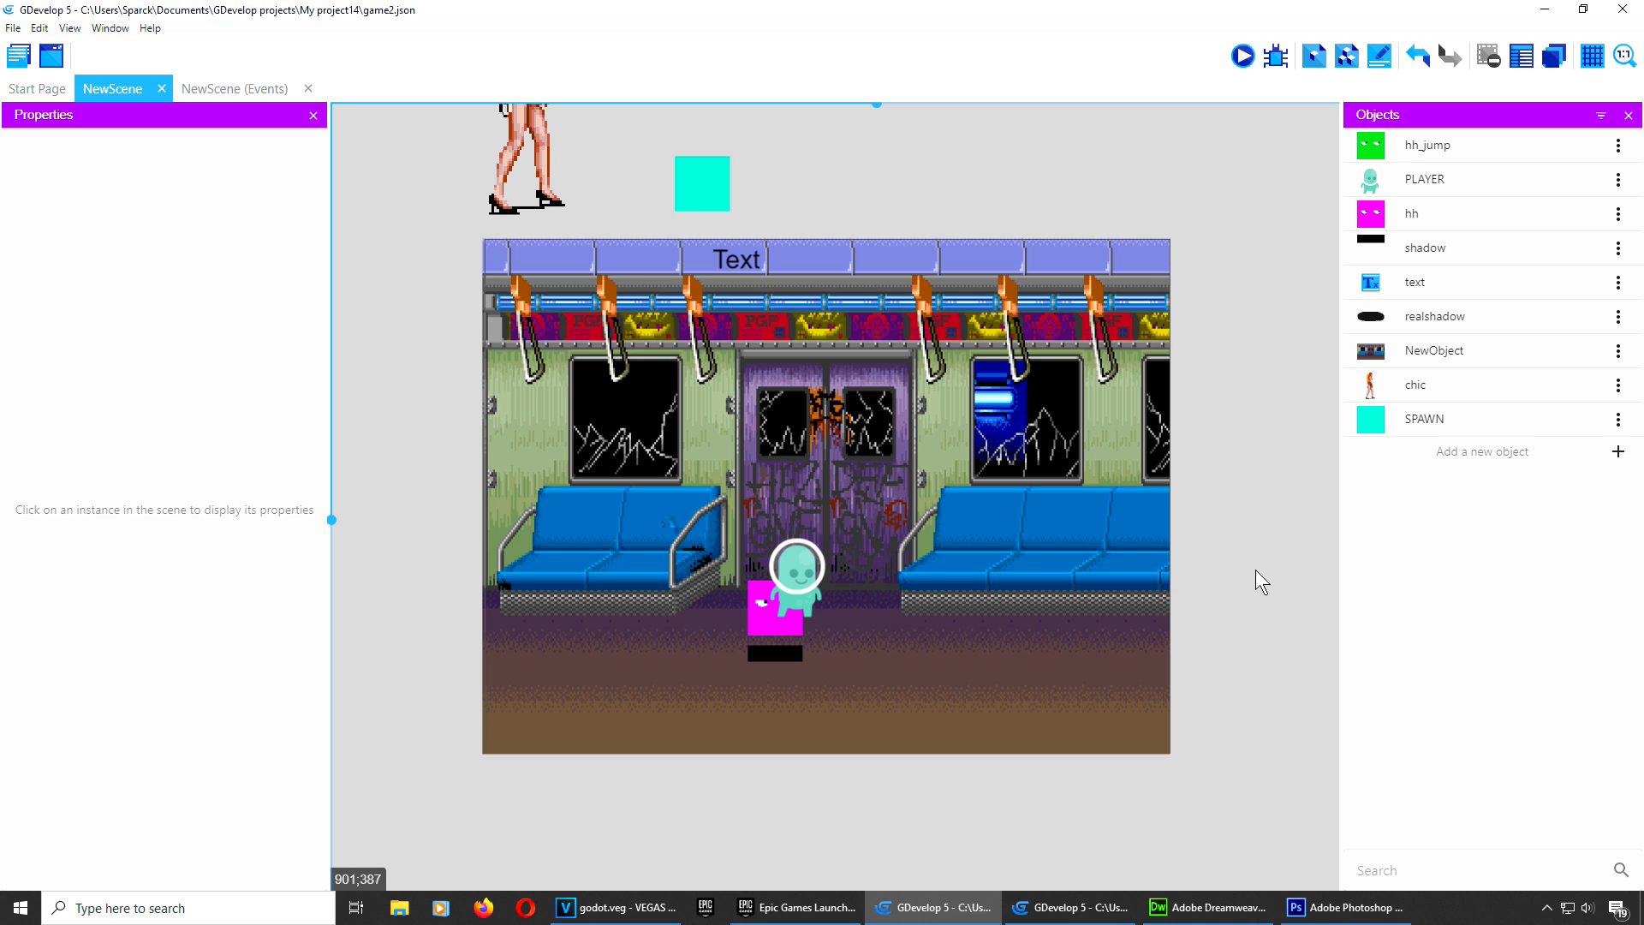
click(781, 668)
click(1218, 718)
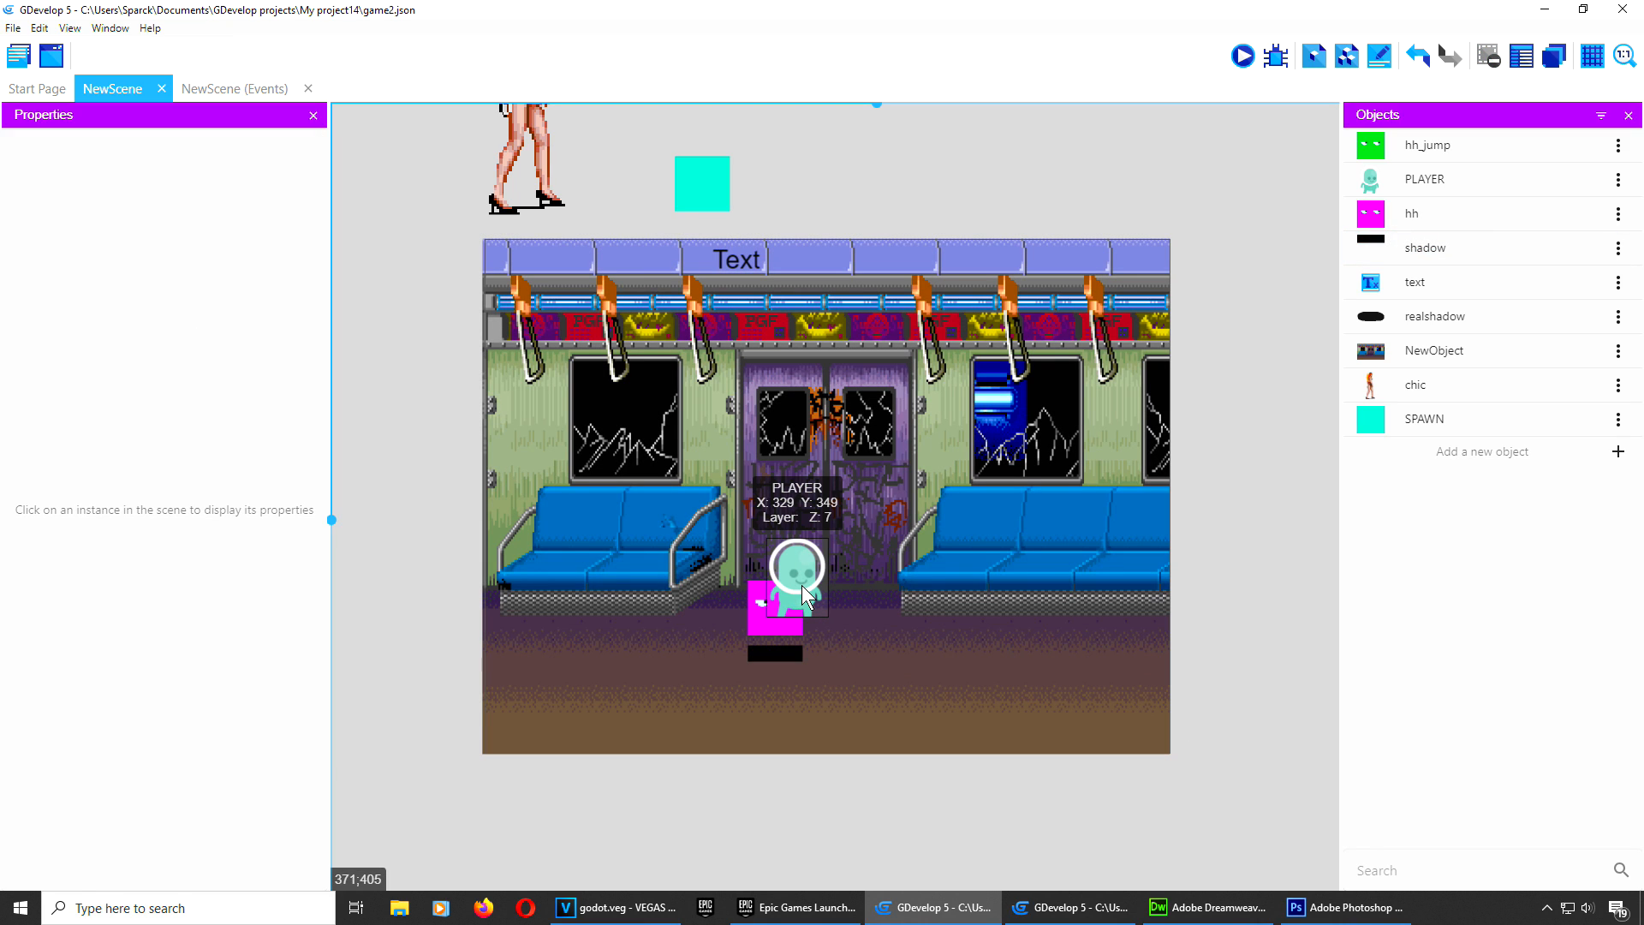
drag(802, 593, 429, 290)
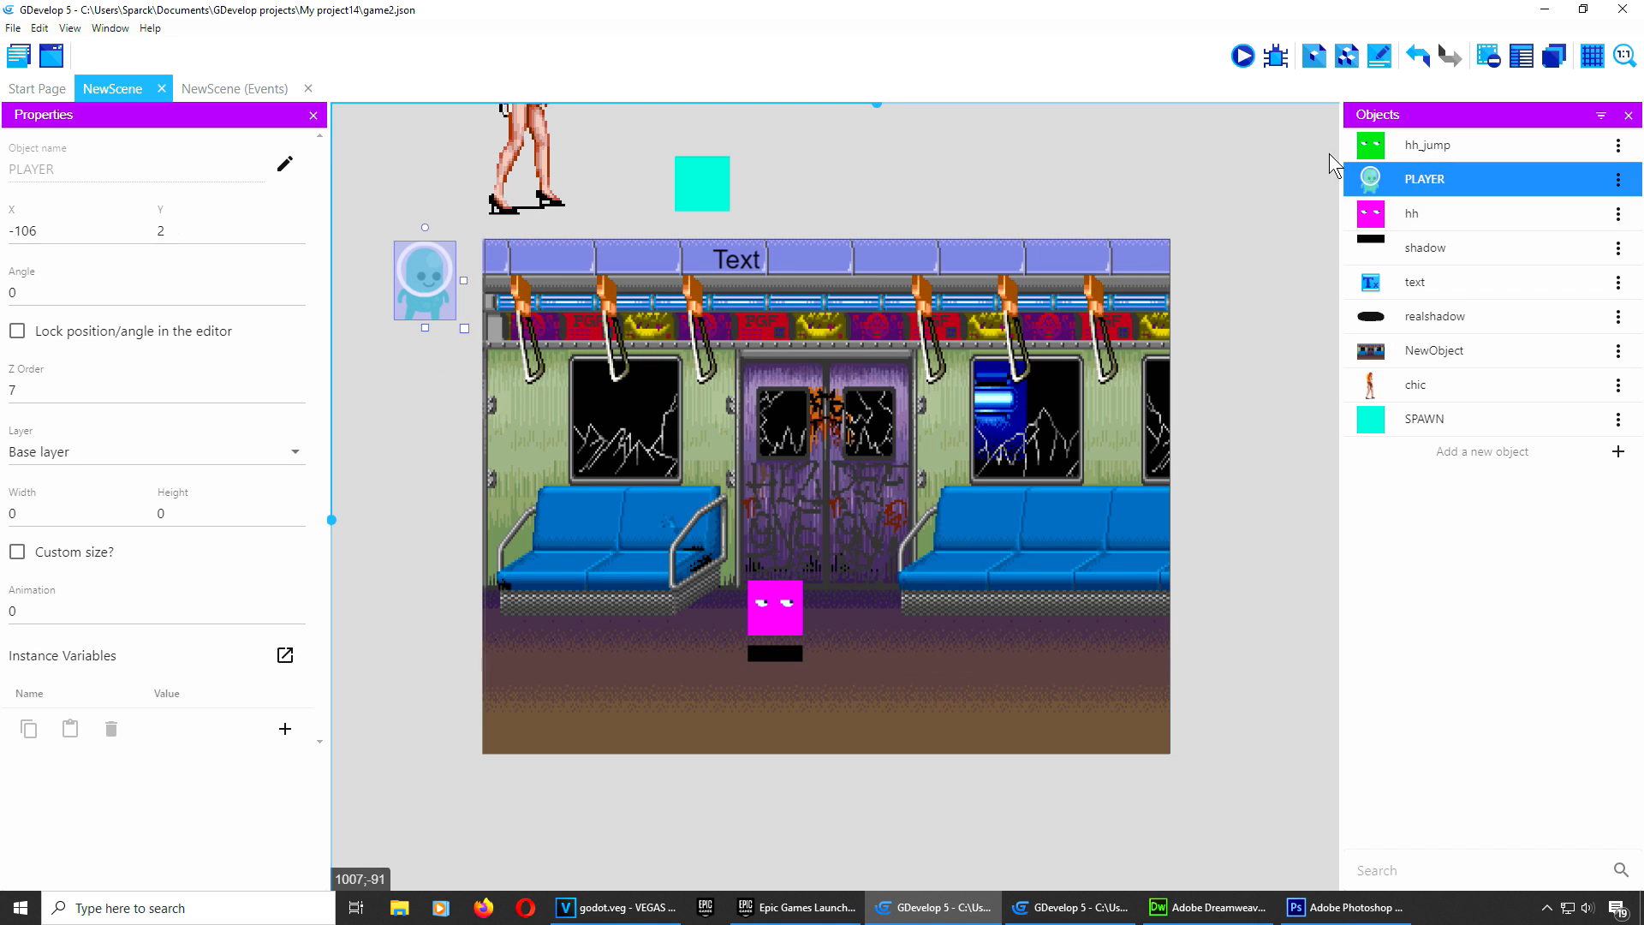
Step: Preview the scene, test moving the magenta hh box and its shadow in all four directions, and close the preview
click(1246, 58)
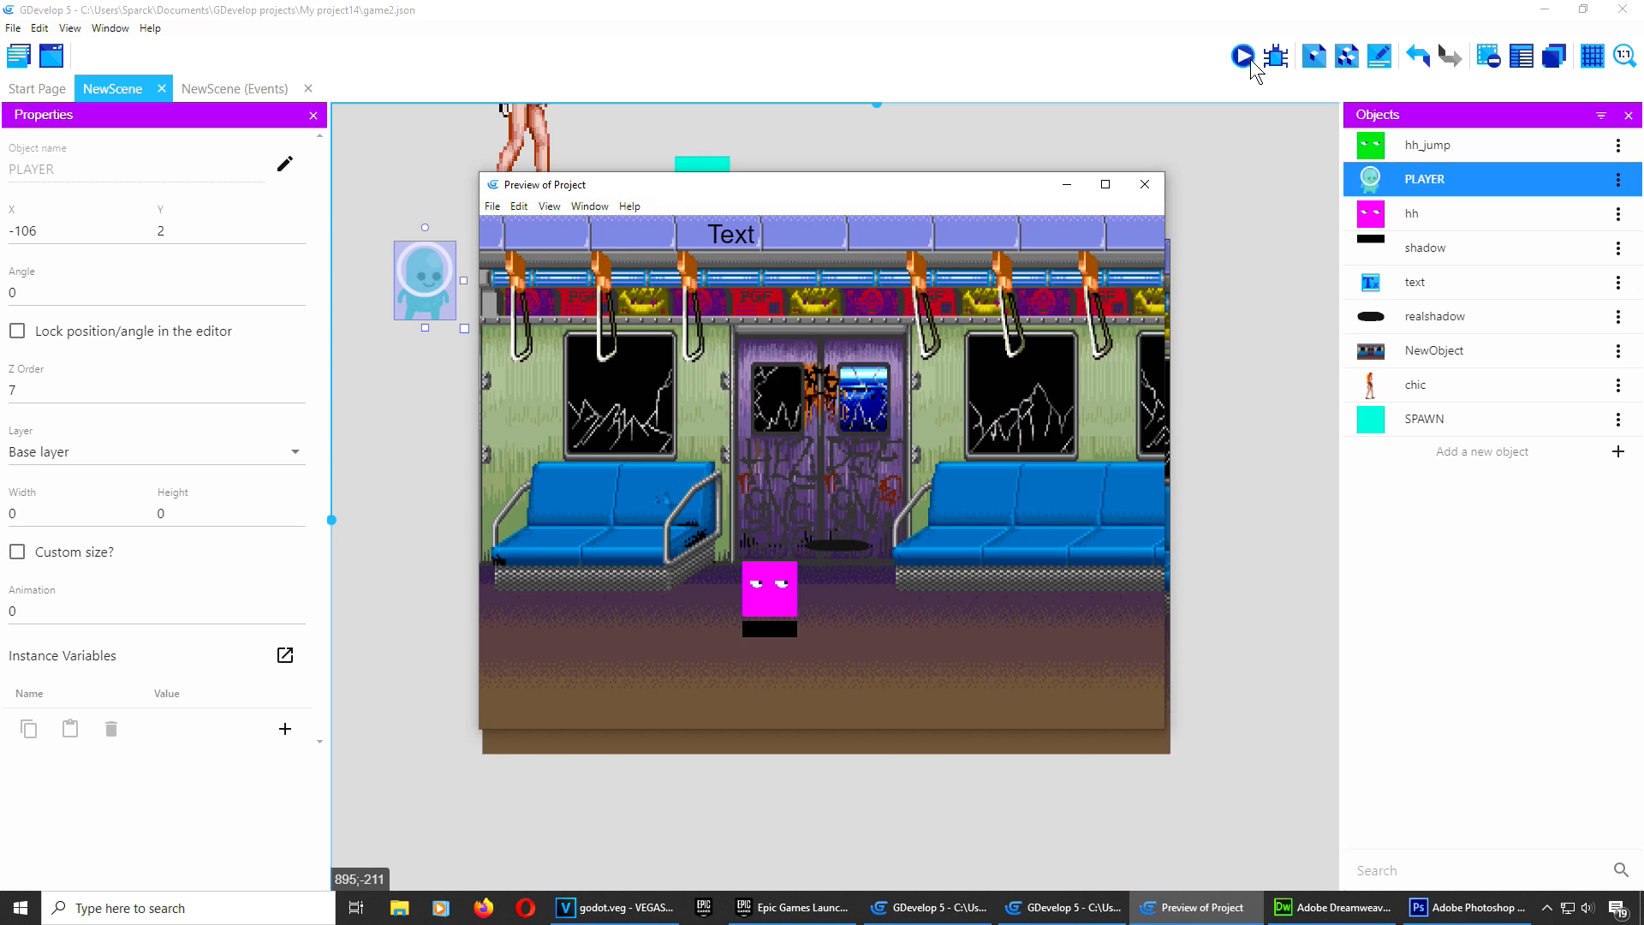
key(Right)
key(Left)
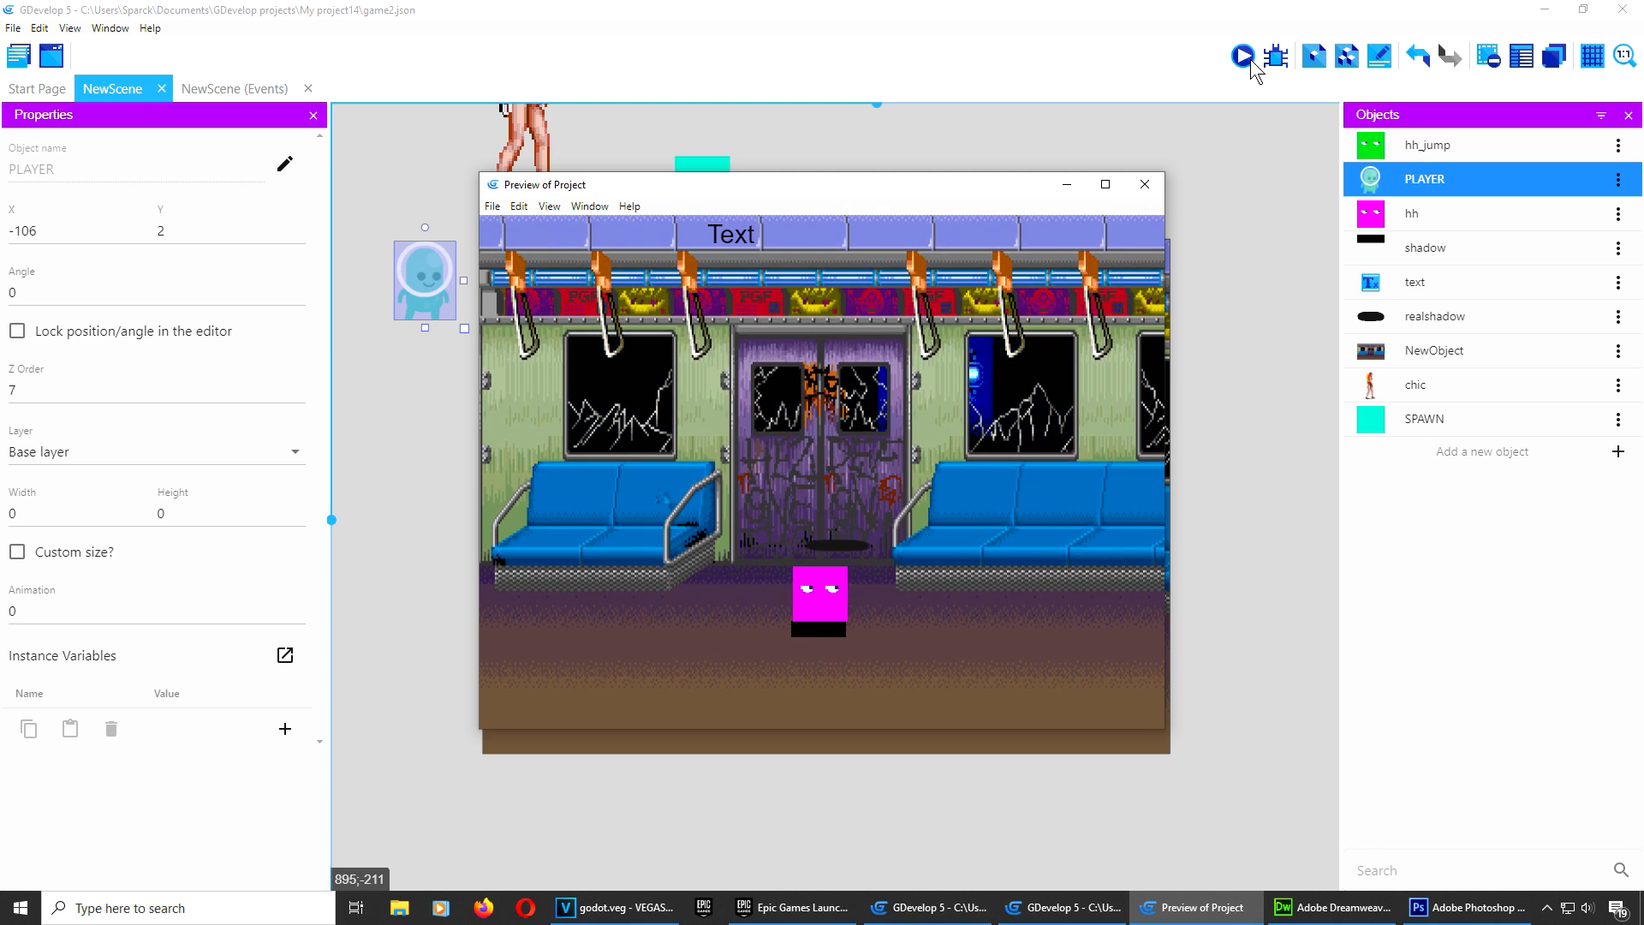
key(Right)
key(Down)
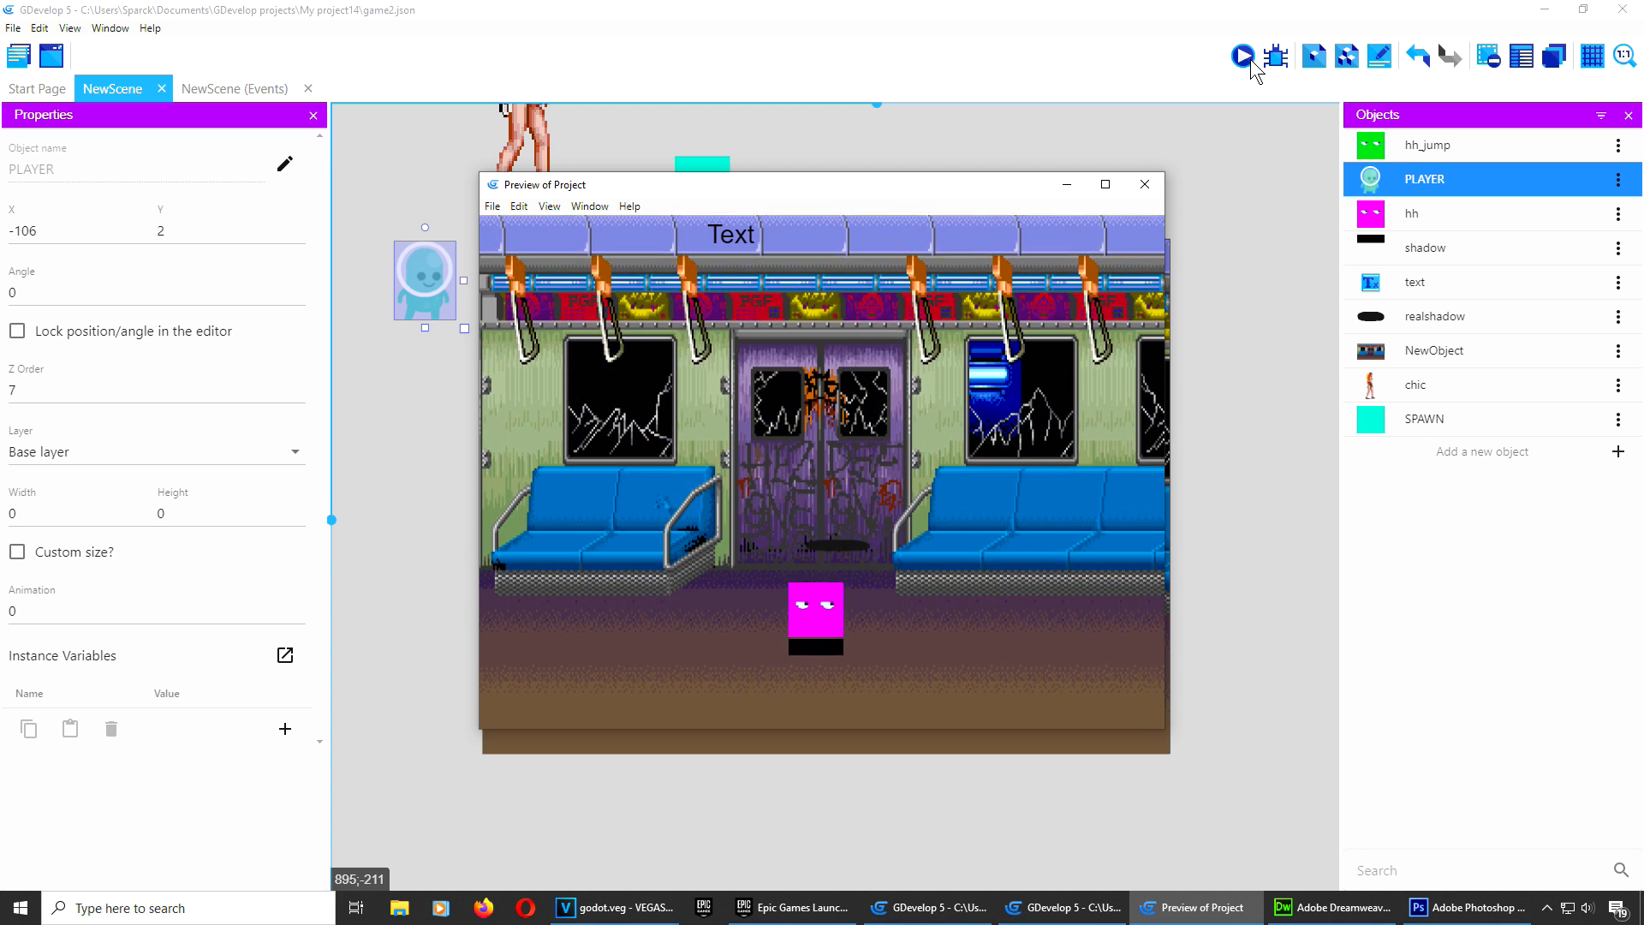
key(Up)
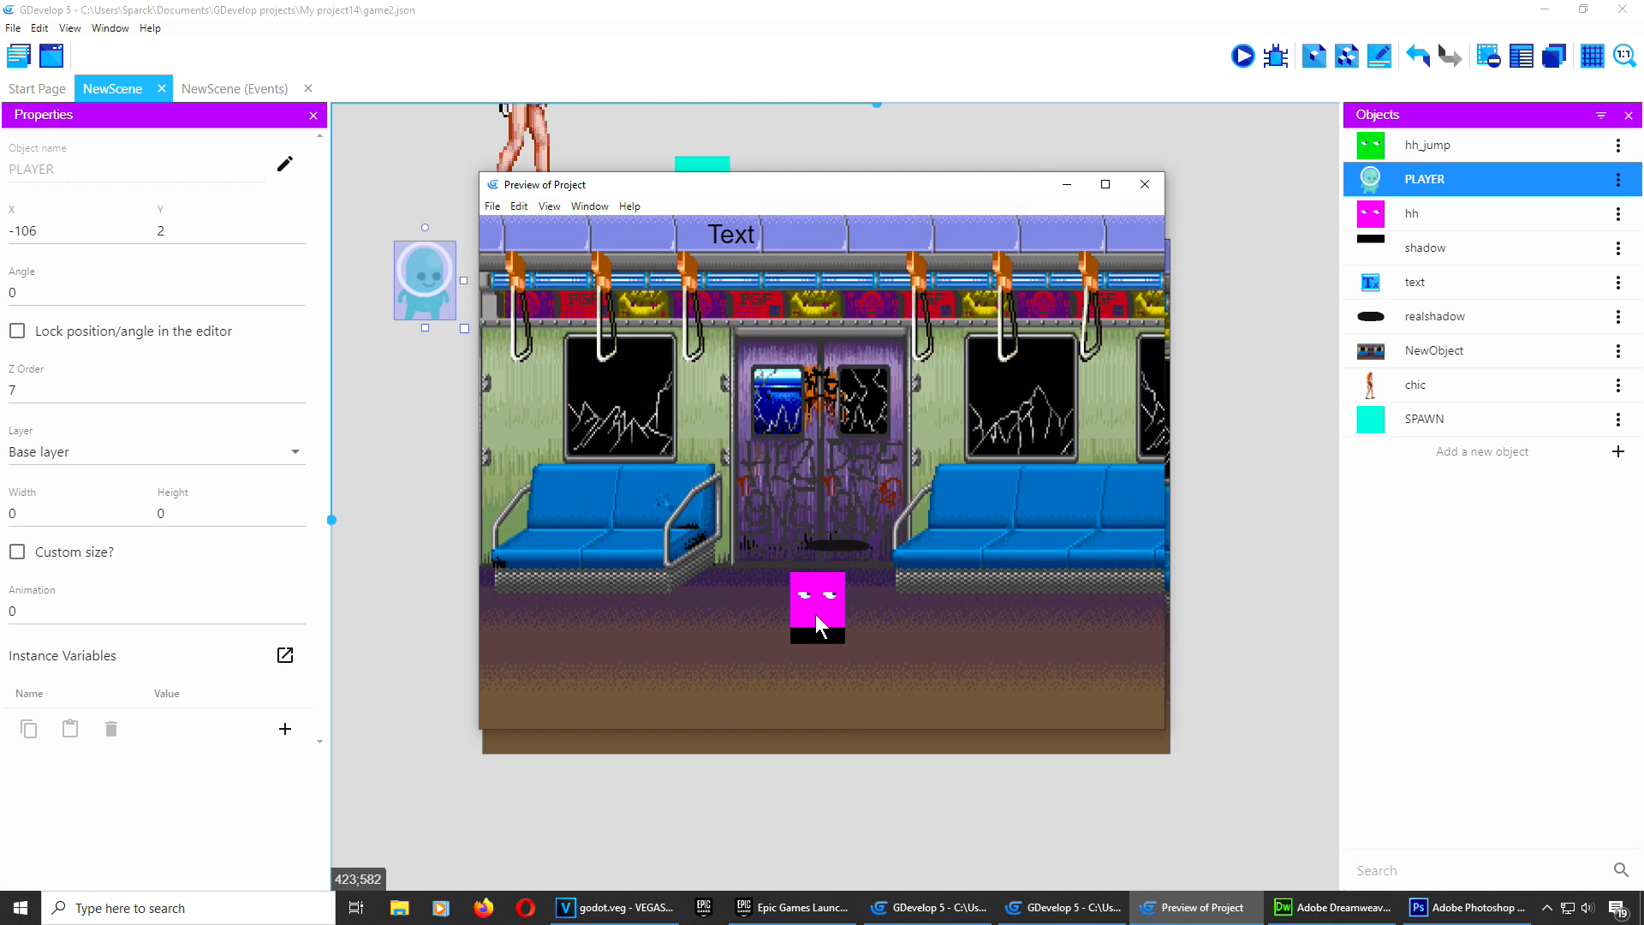
key(alt+F4)
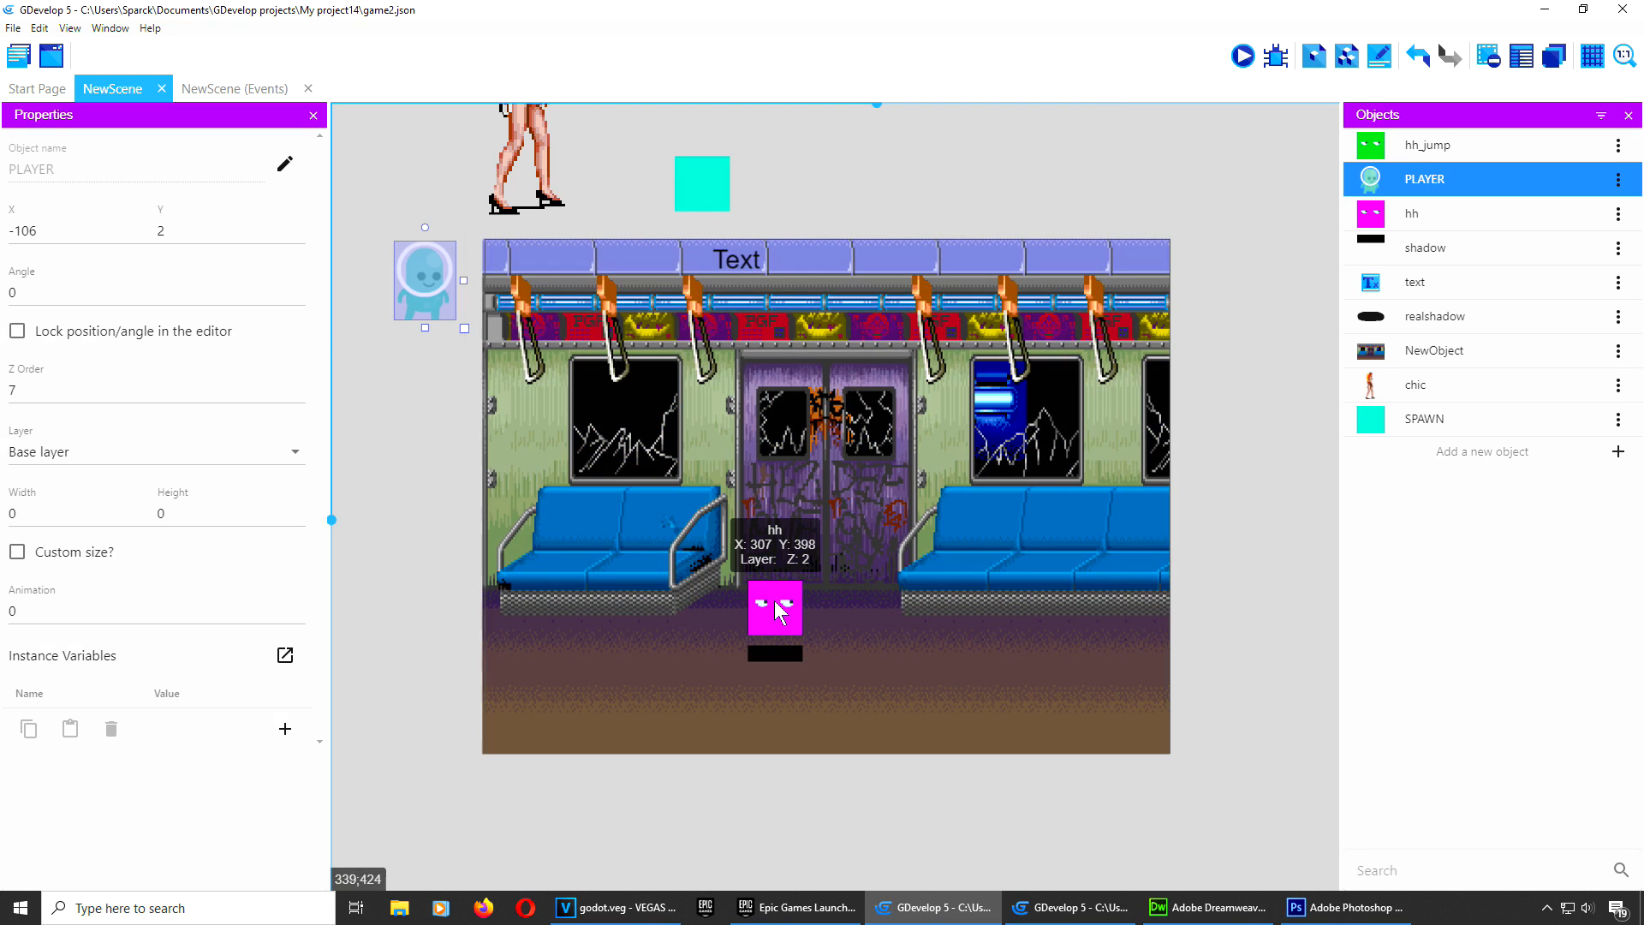
Step: Open the hh object's behaviors and review its PlatformerObject settings and the list of behaviors that can be added
click(762, 604)
click(1618, 214)
click(1549, 248)
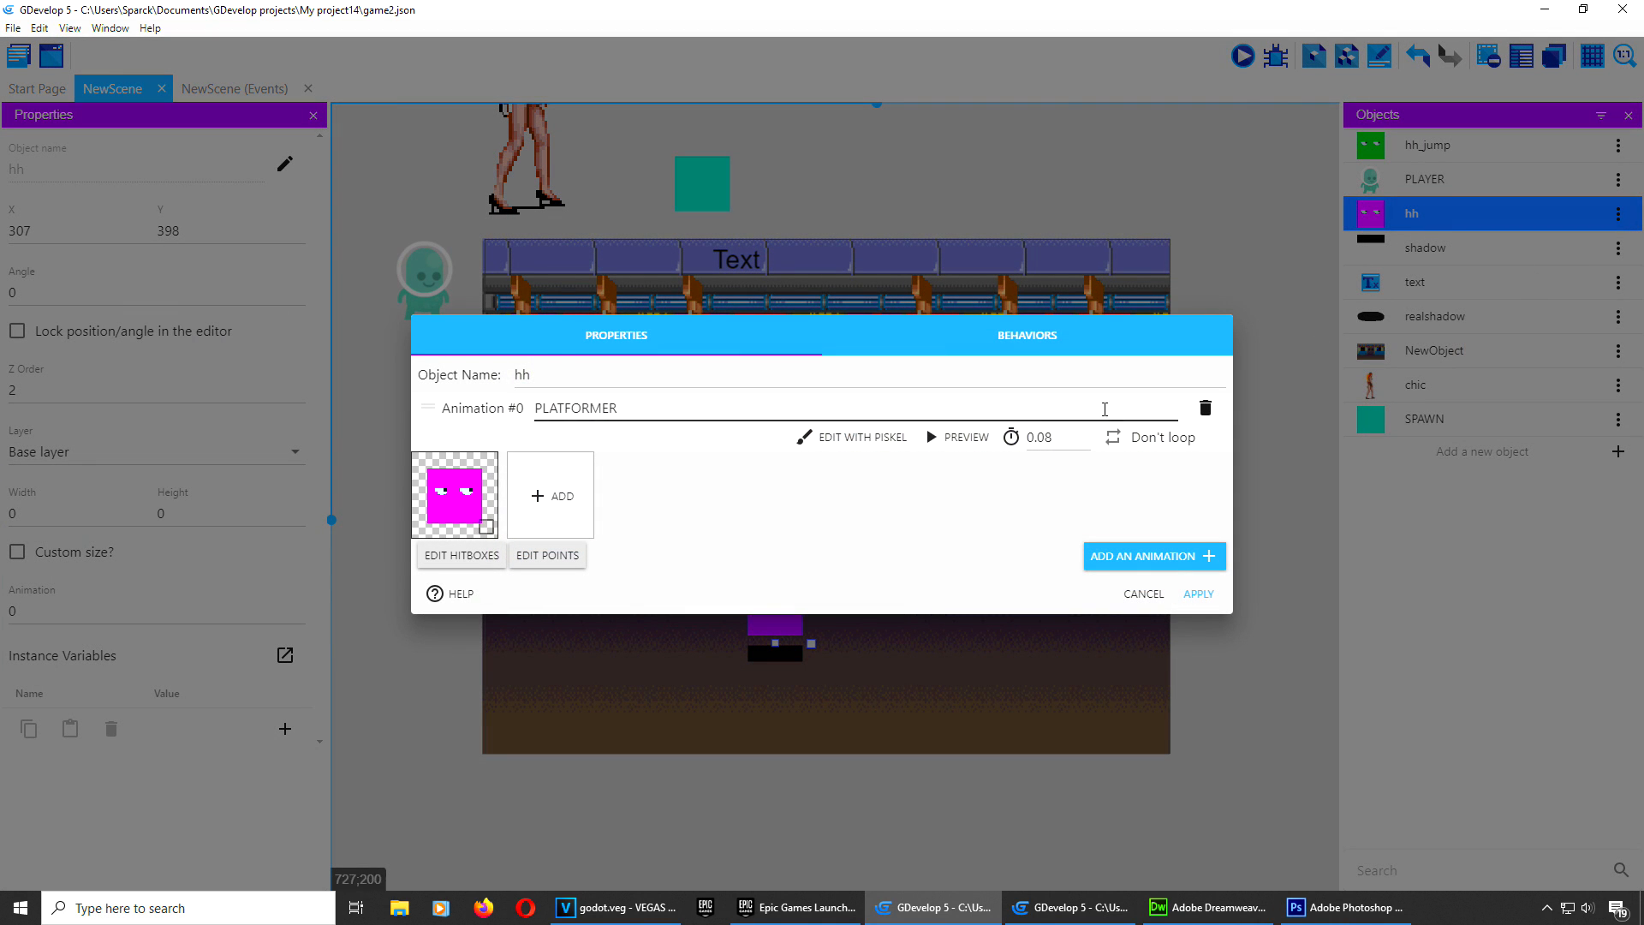
click(1028, 336)
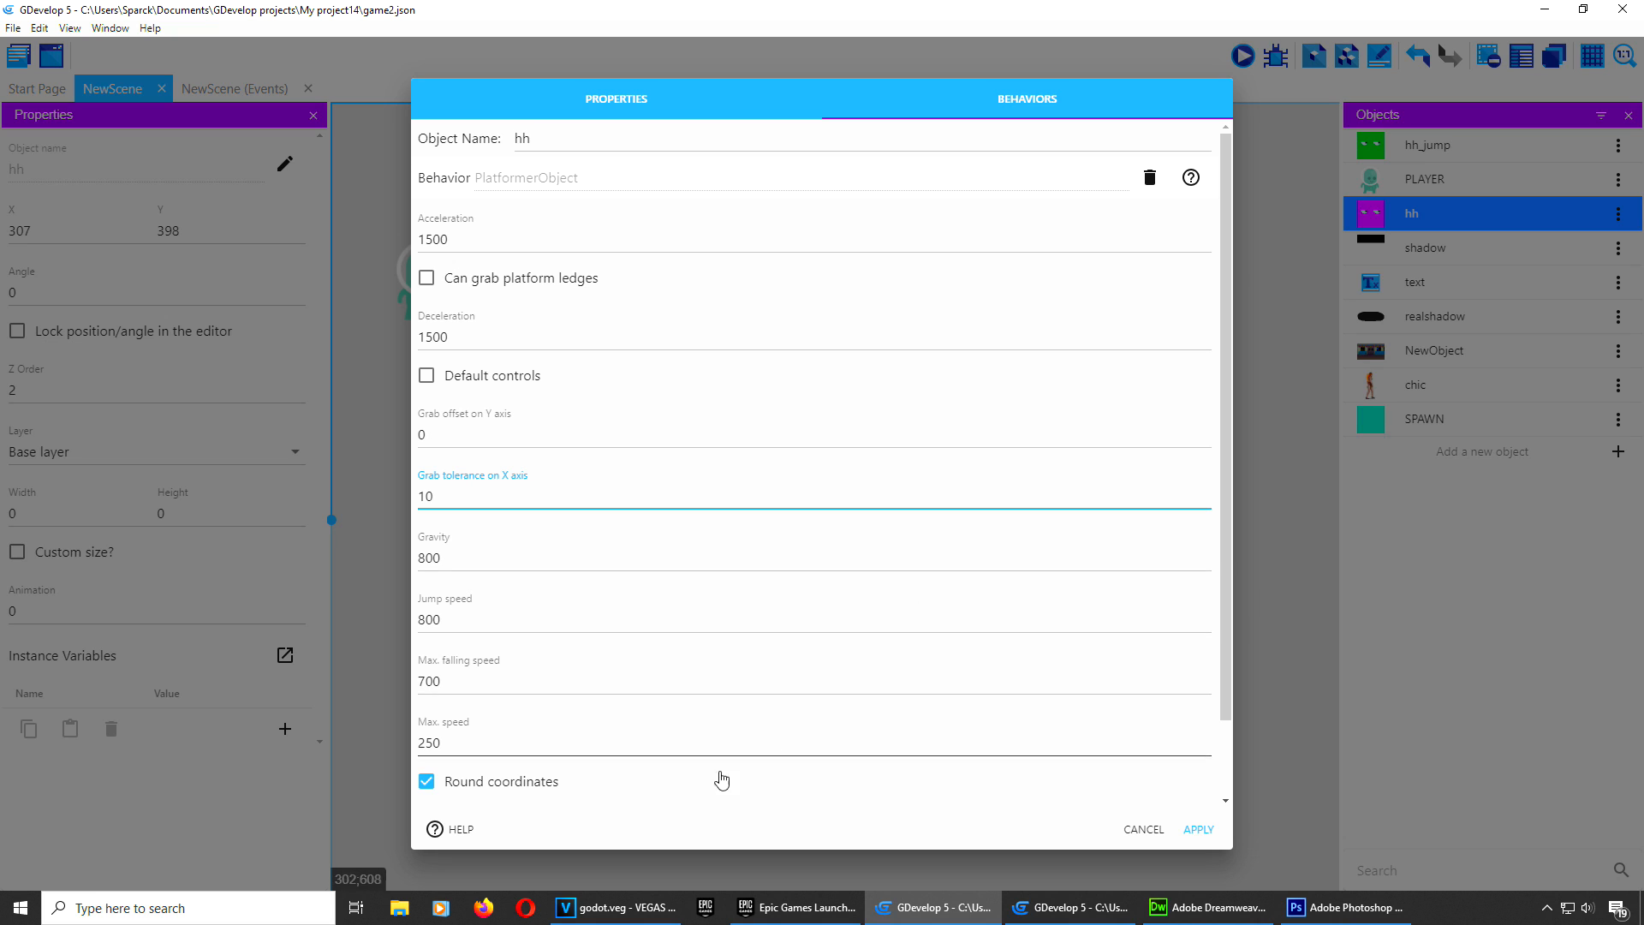
drag(1220, 316, 1222, 479)
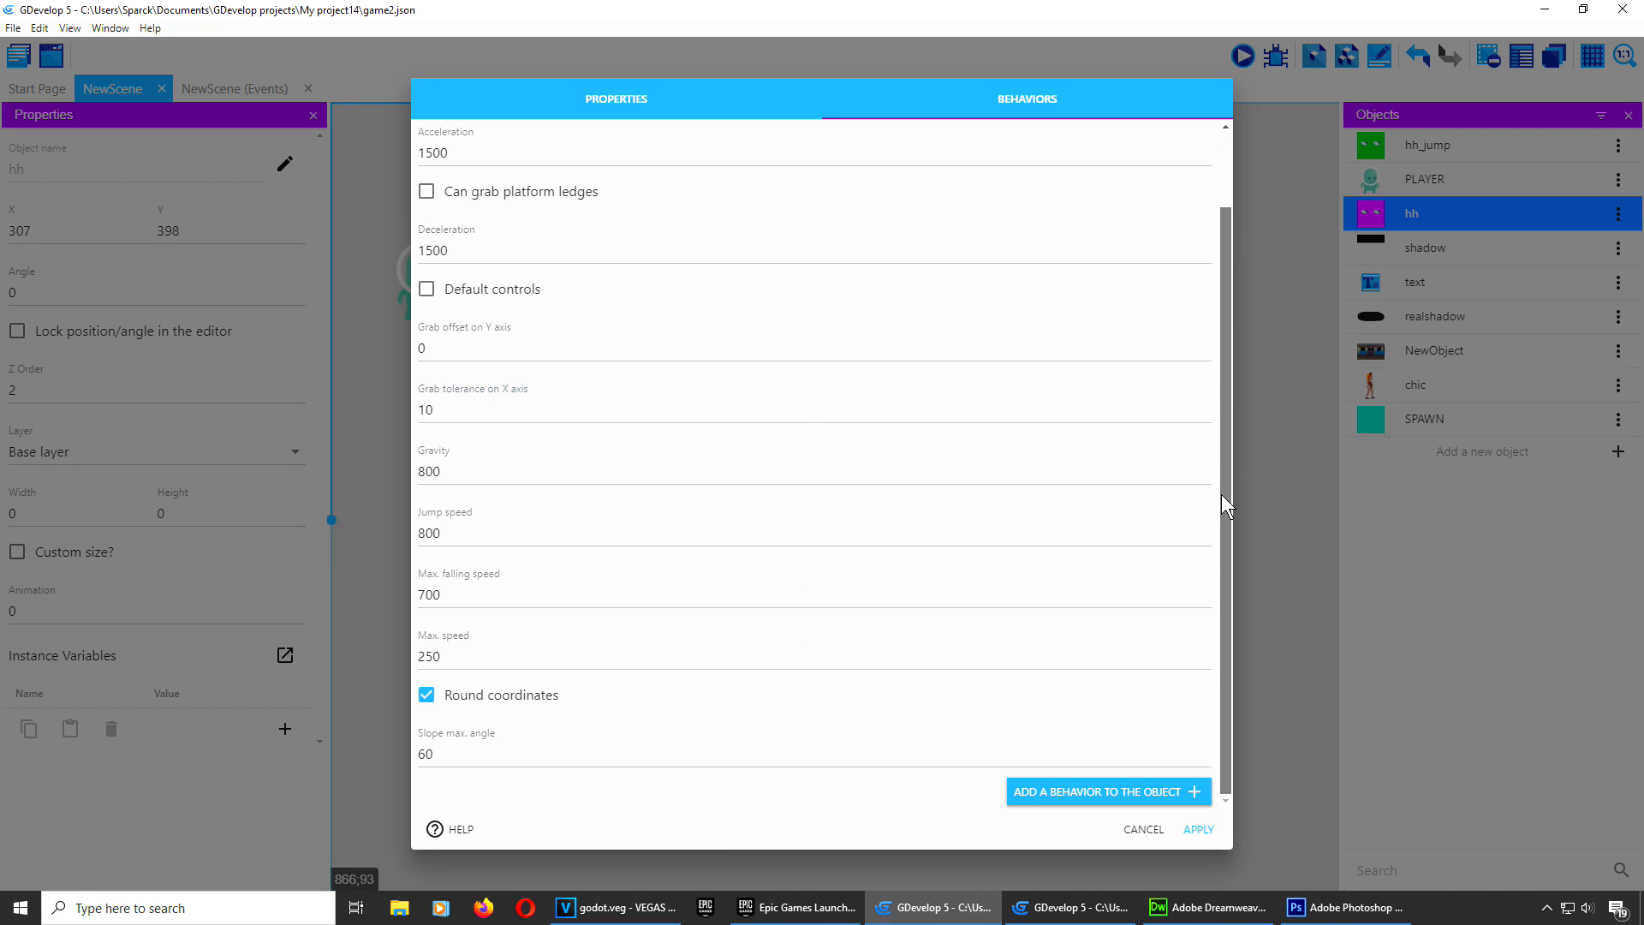
click(1100, 794)
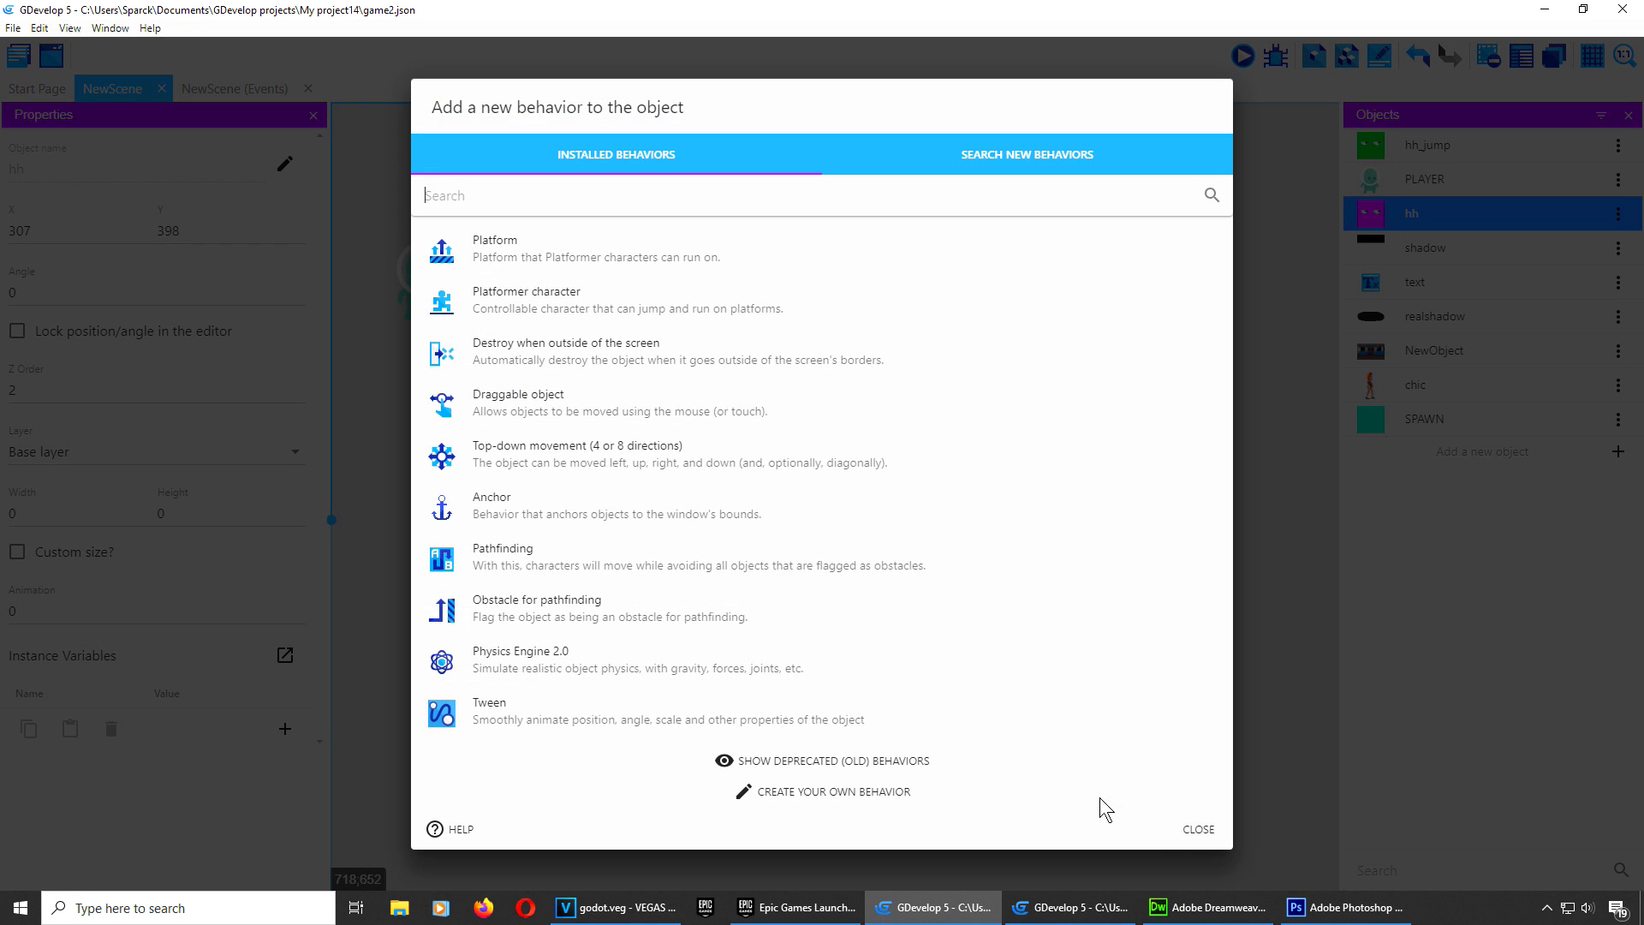
click(616, 655)
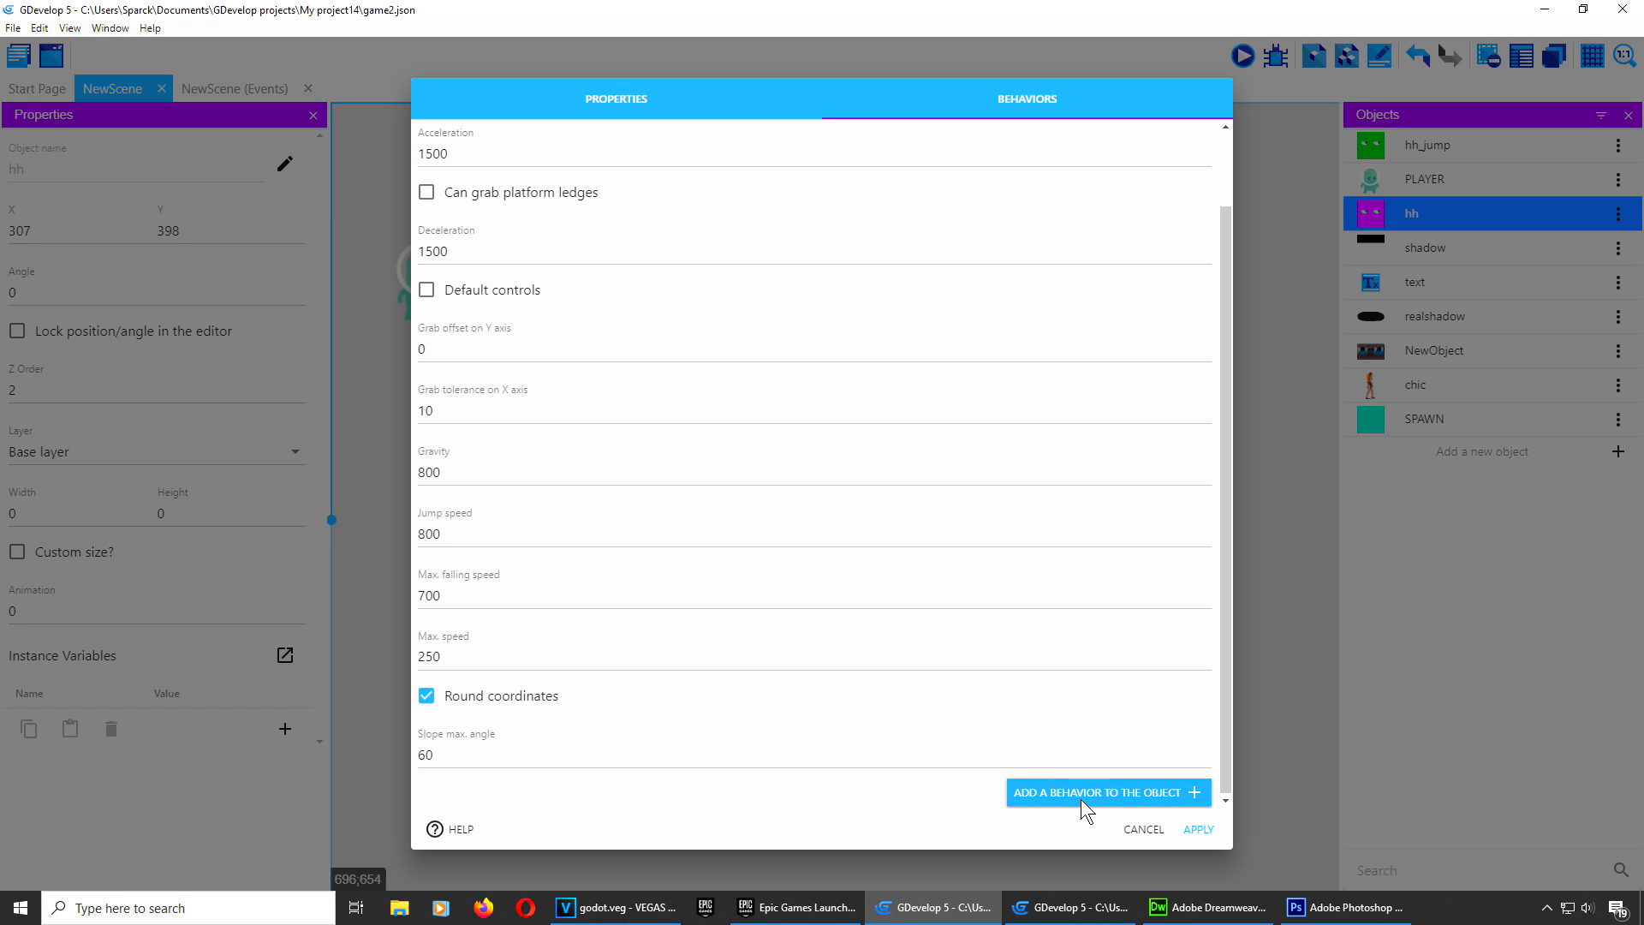
click(1070, 793)
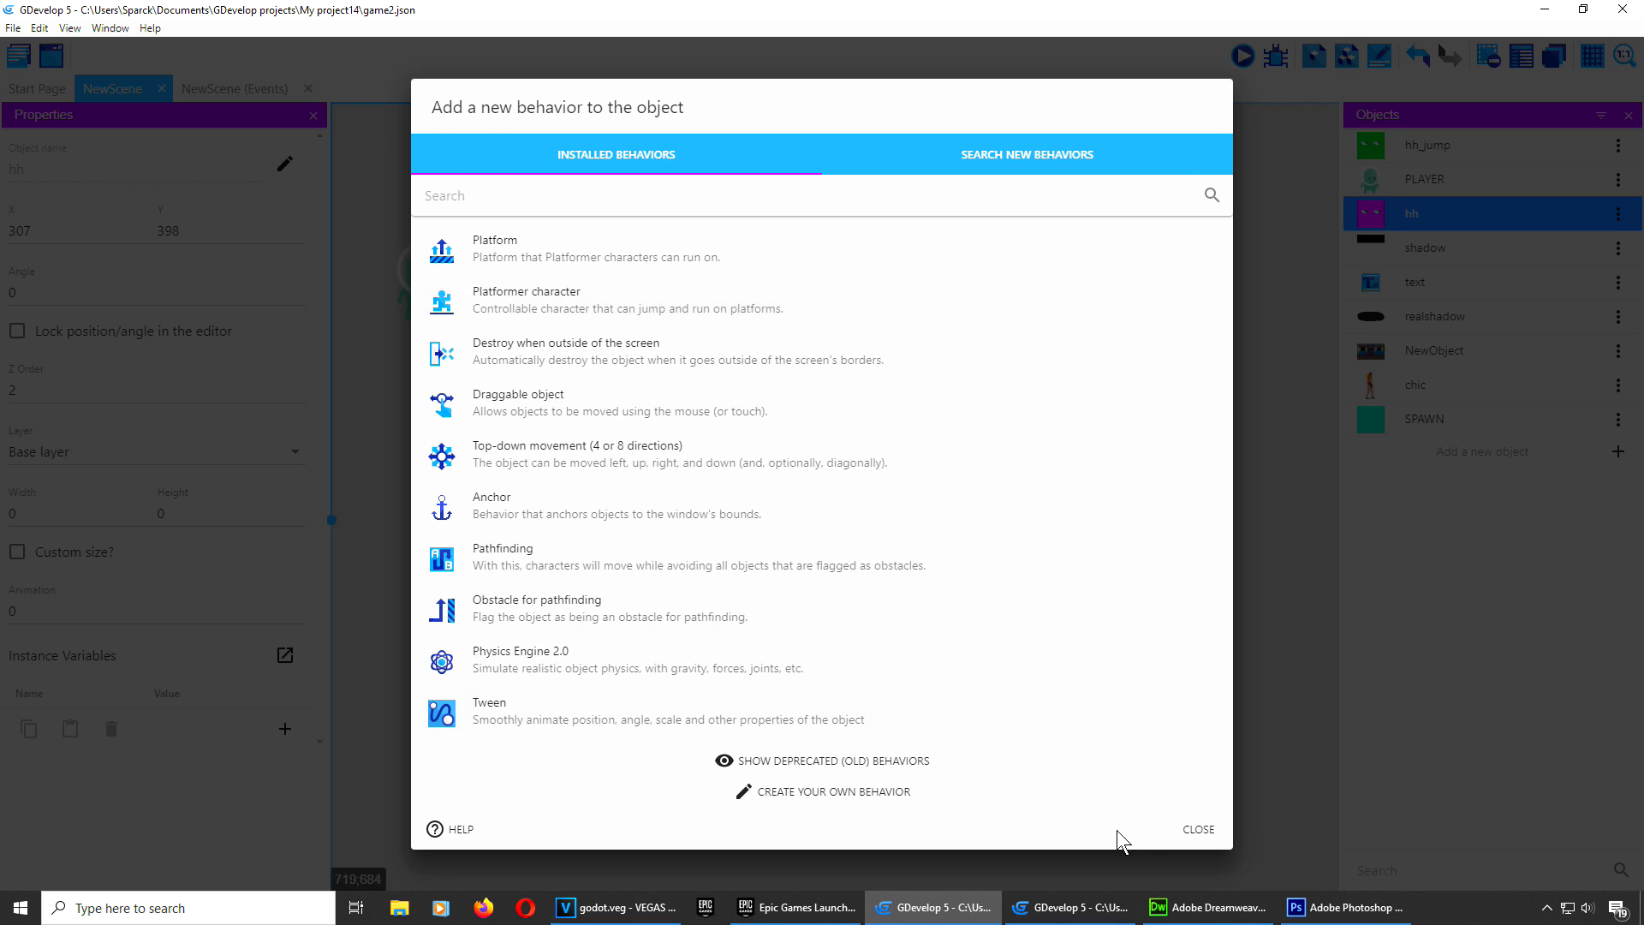
click(1199, 829)
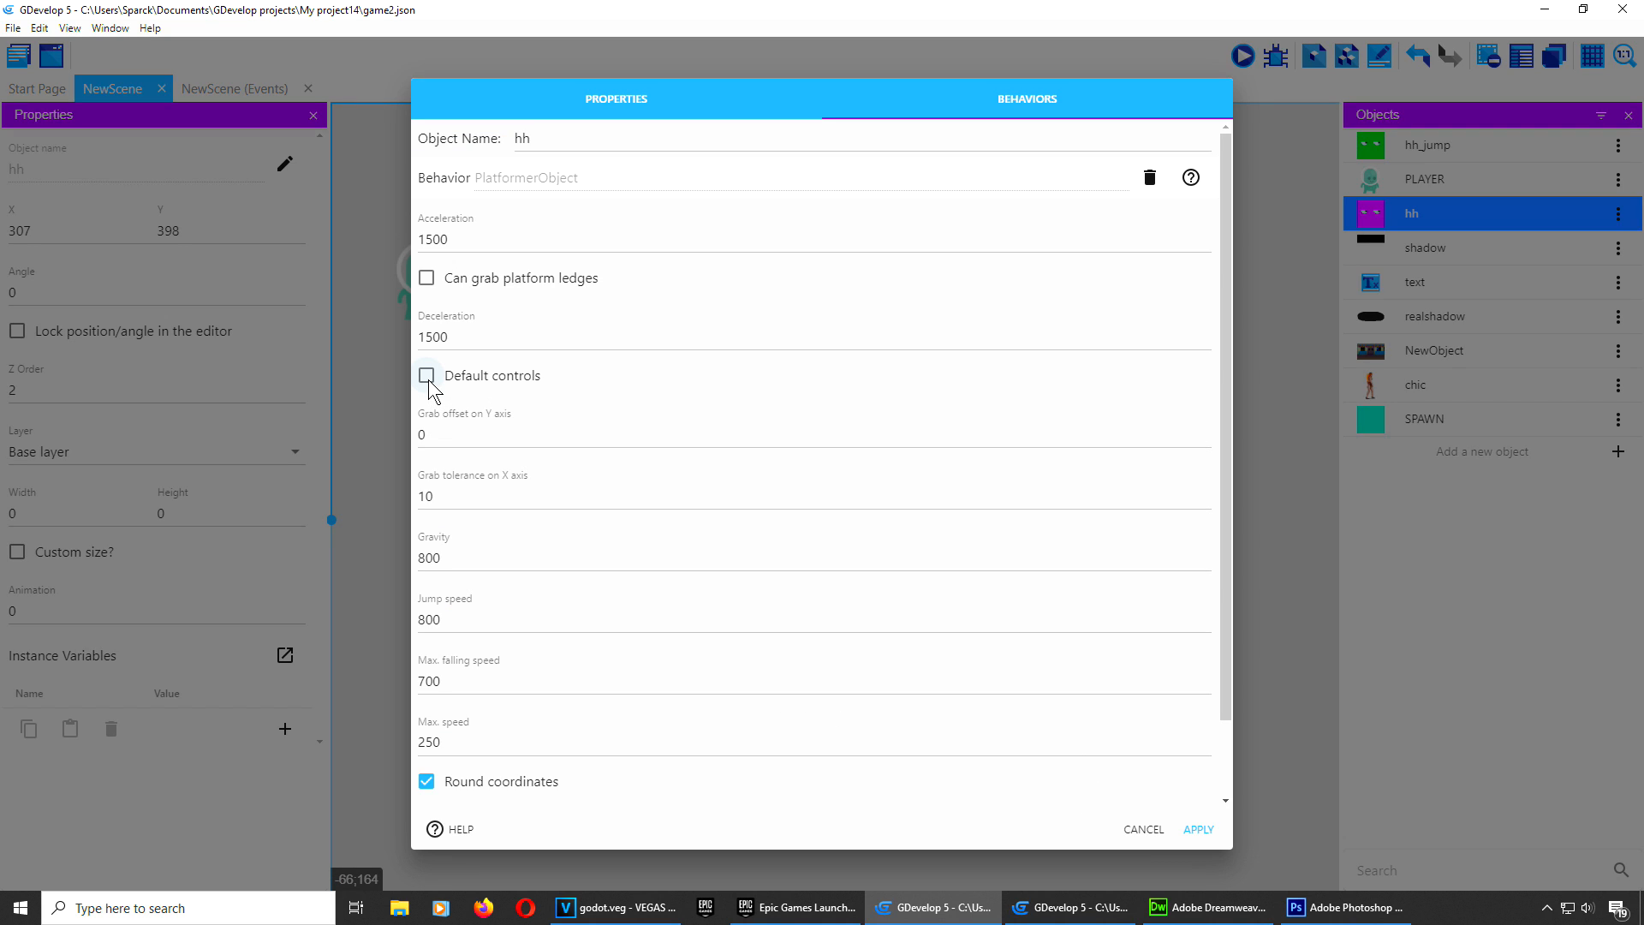
Step: Close the hh settings unchanged, and review the shadow object's Platform and TopDownMovement behavior settings and the behaviors available to add
click(1144, 830)
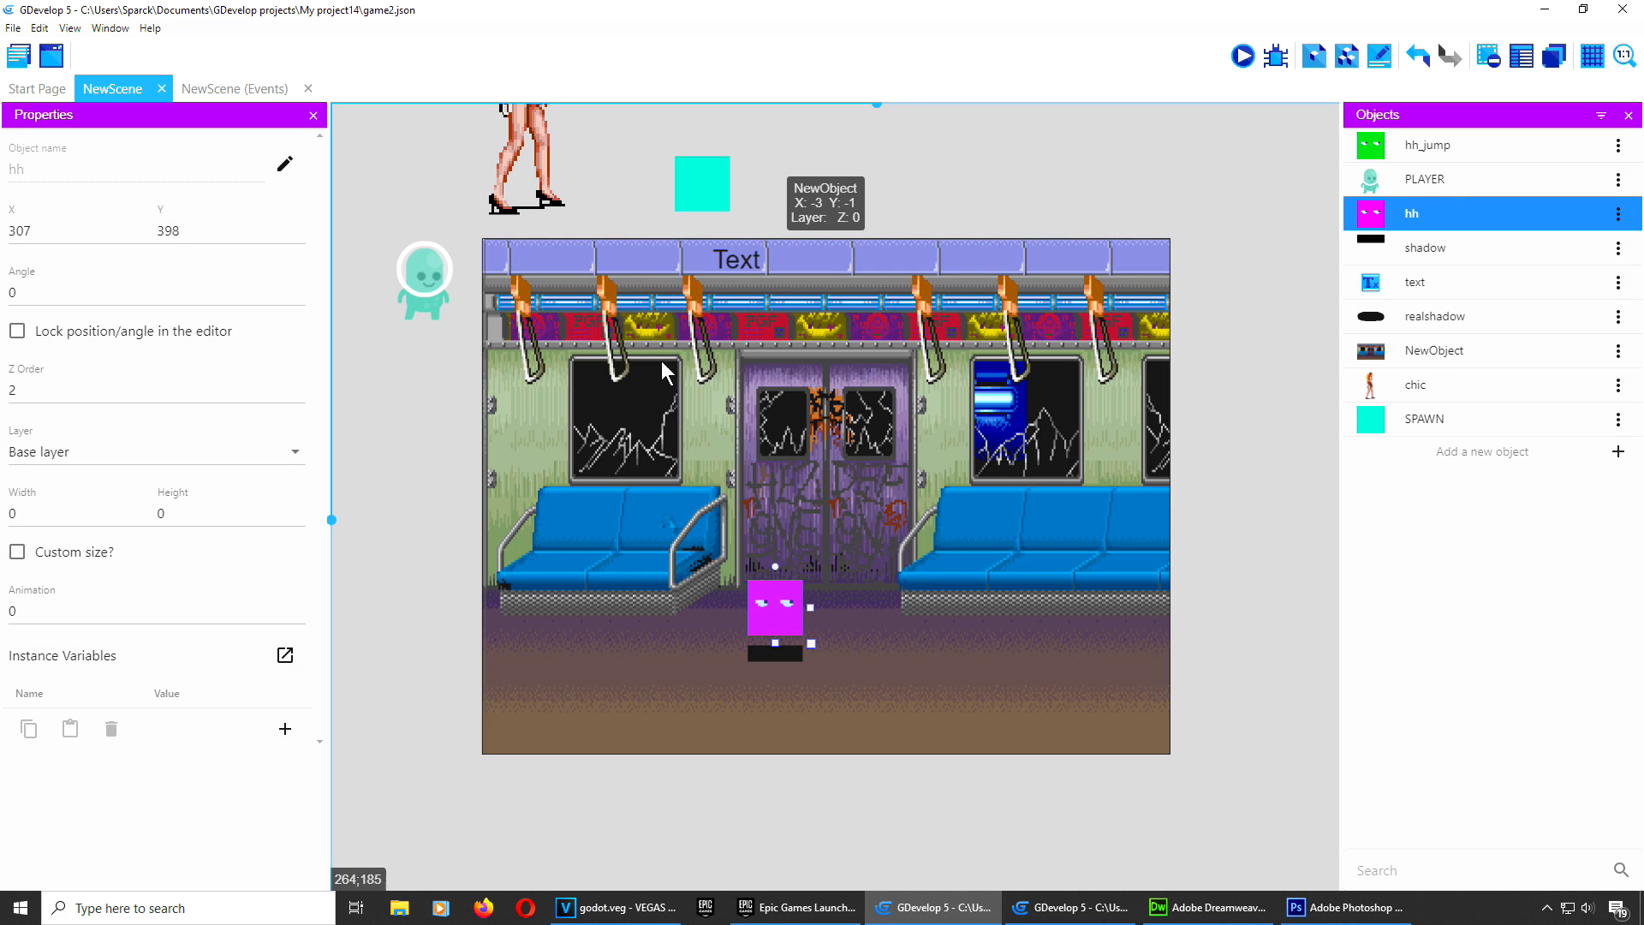
click(243, 89)
click(112, 88)
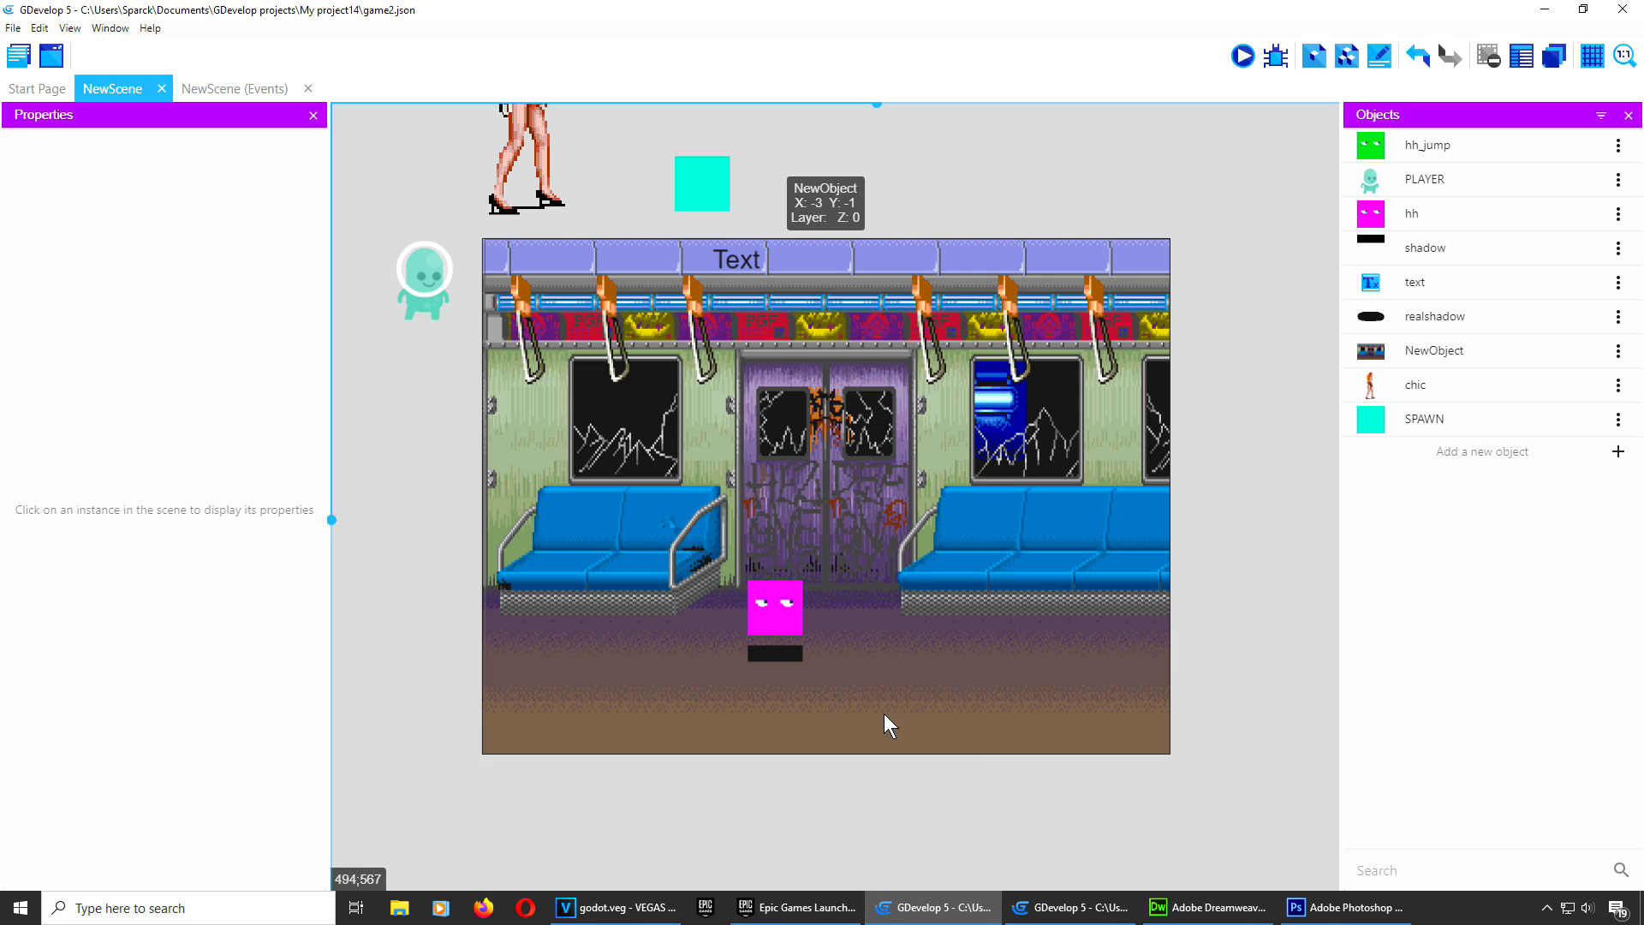
click(781, 654)
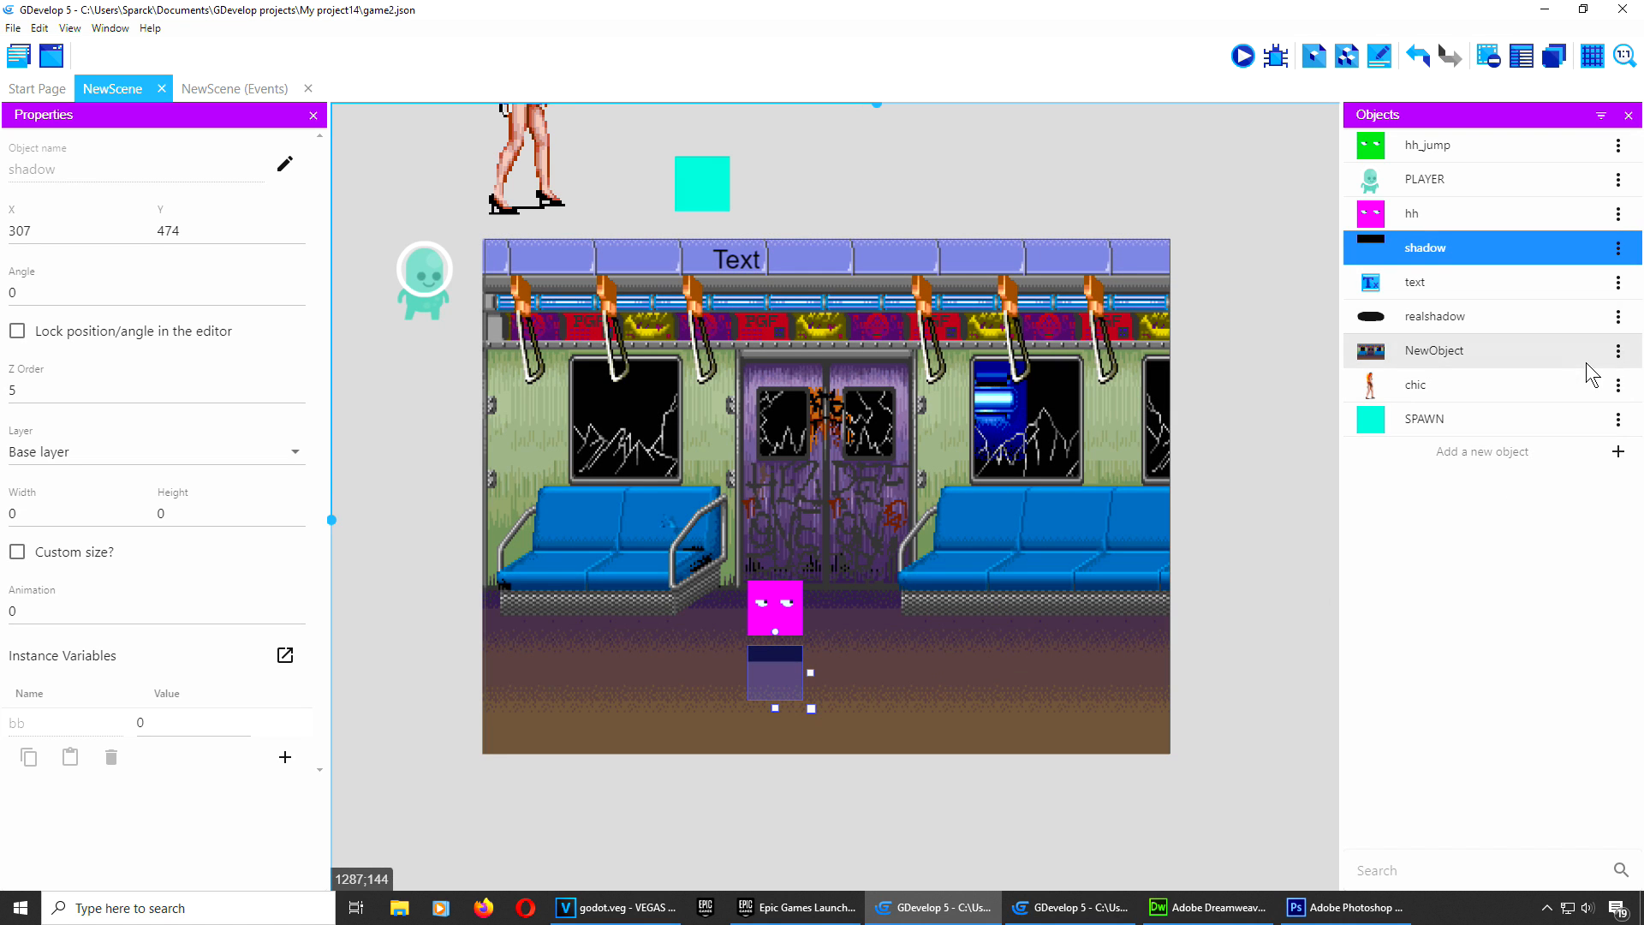
click(1619, 248)
click(1593, 285)
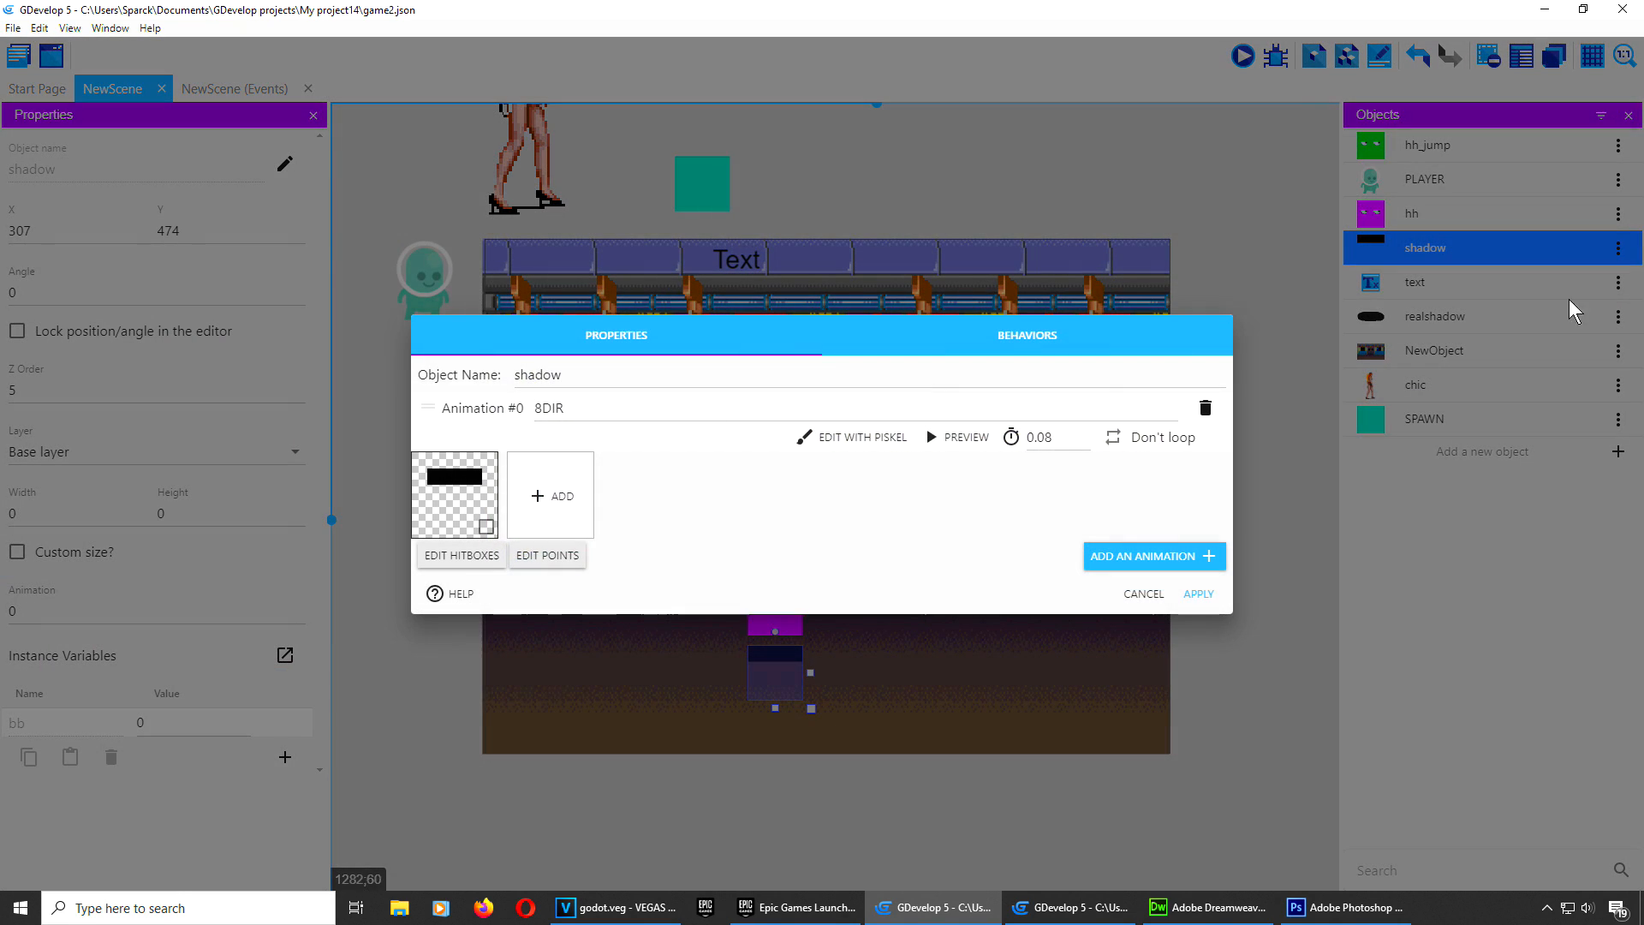
click(1034, 338)
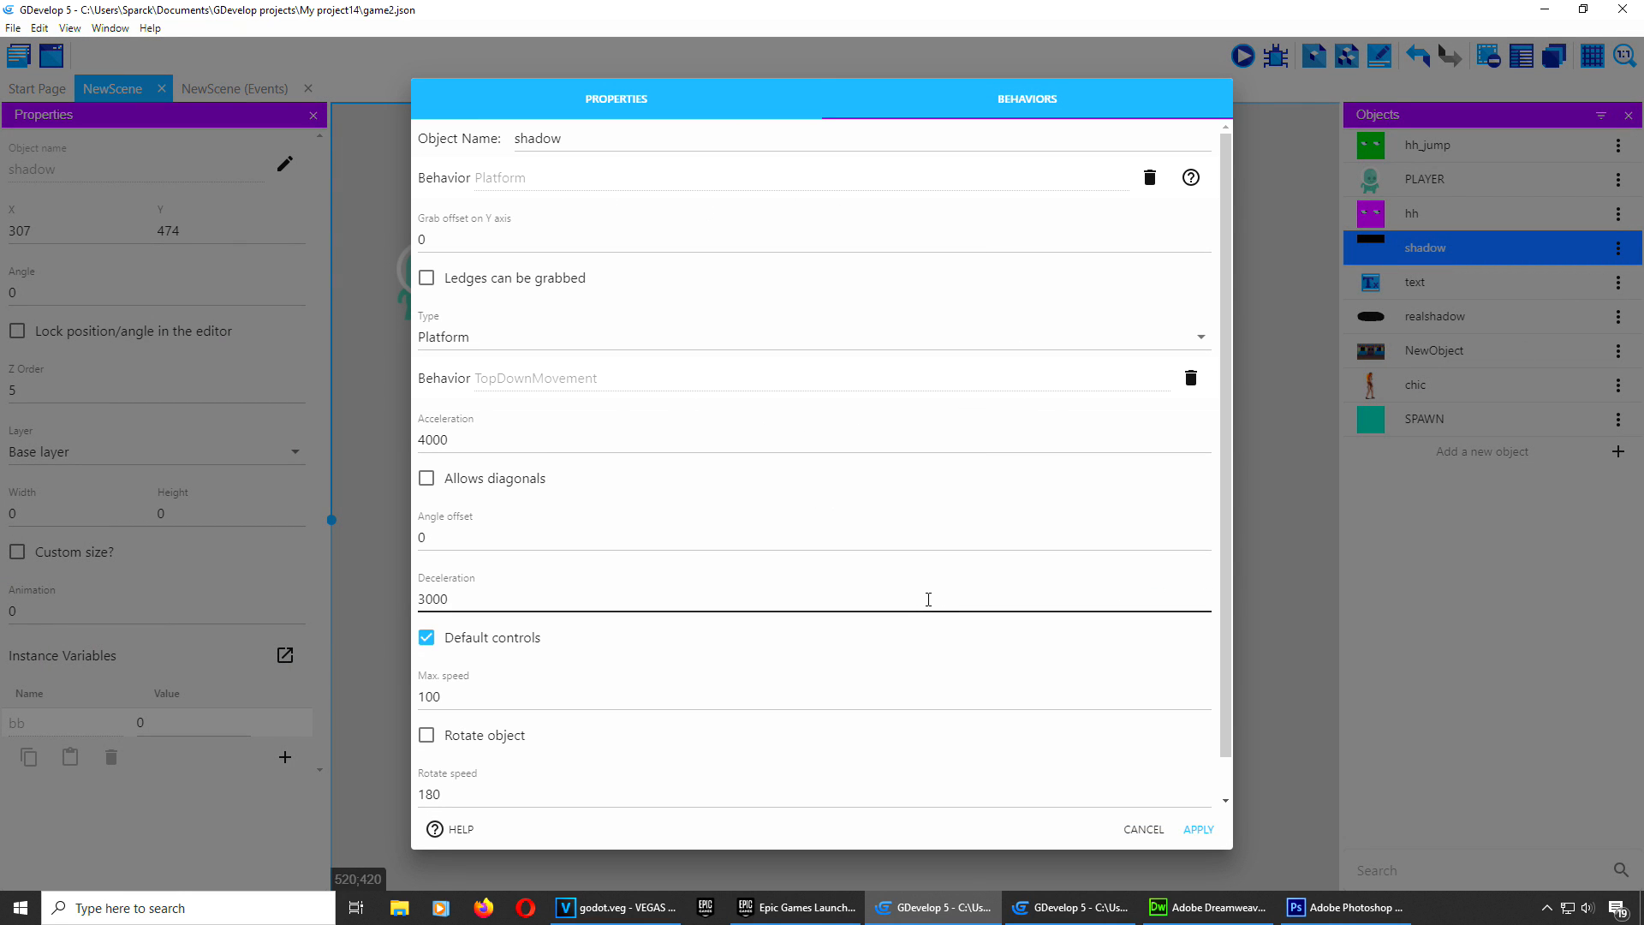
scroll(591, 558, down, 1)
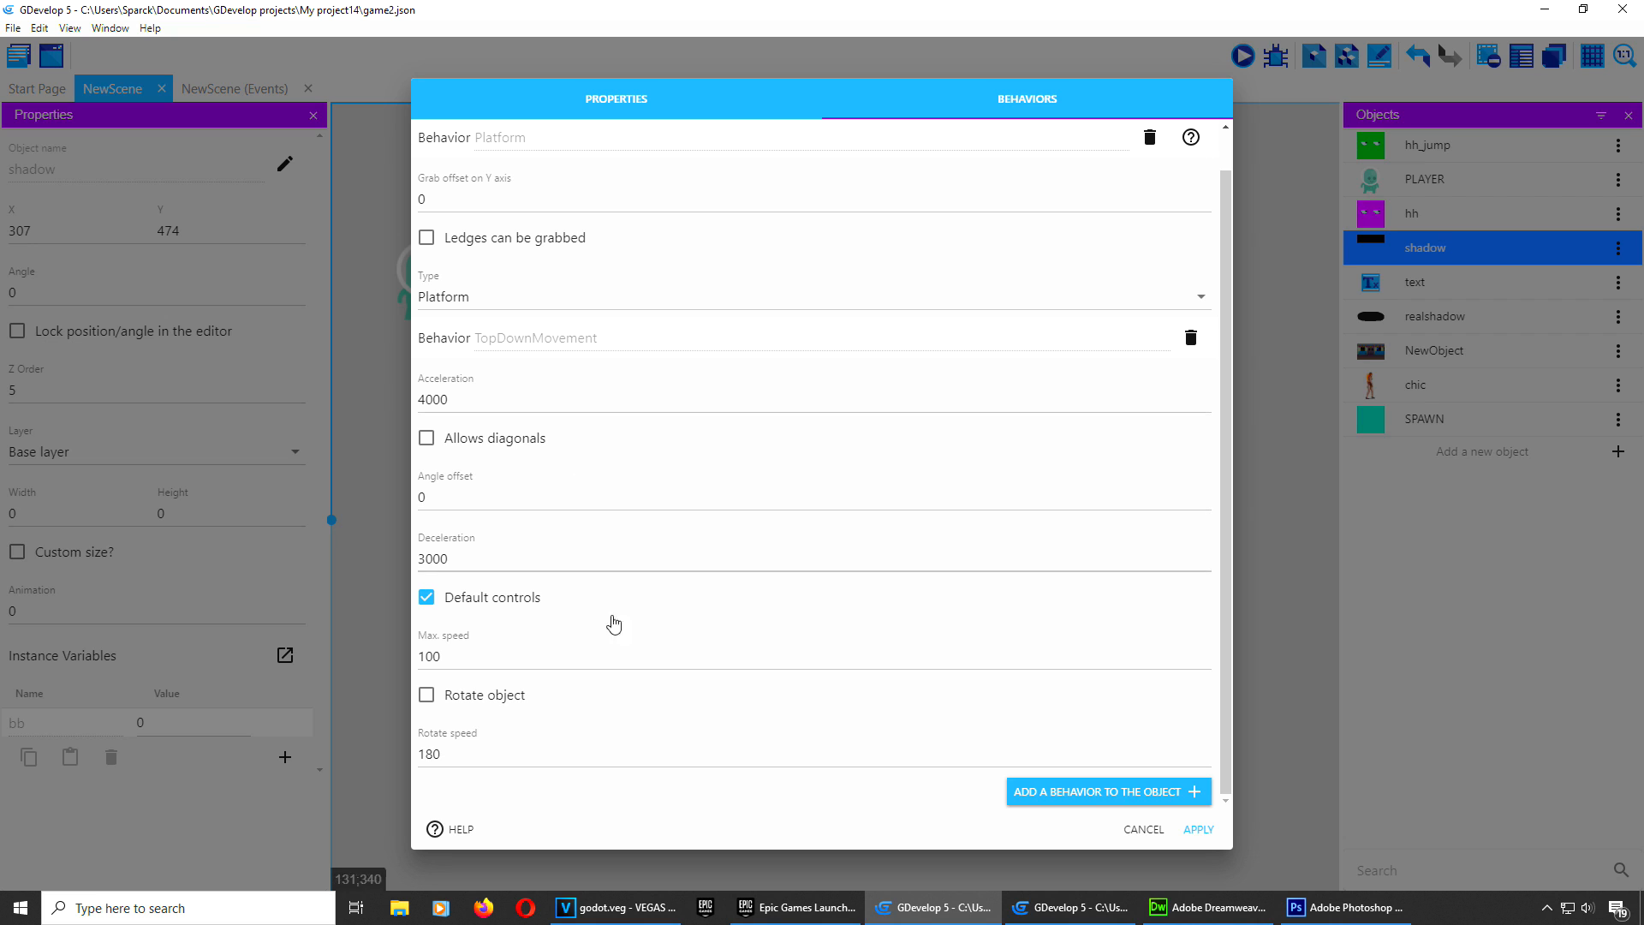
click(1059, 794)
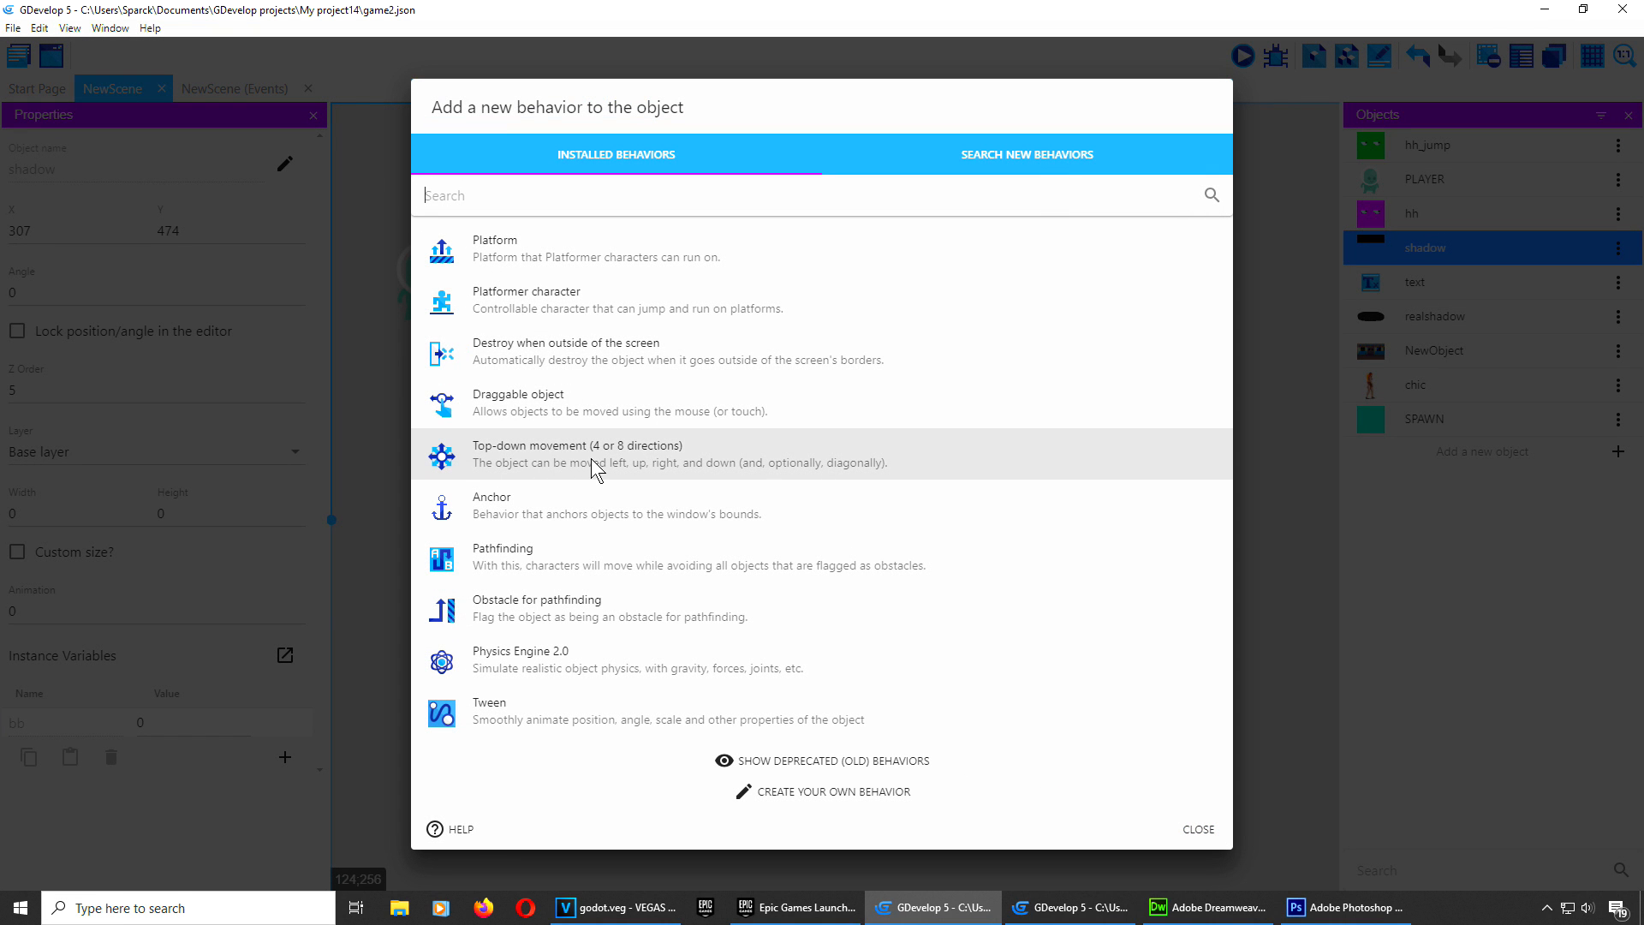
click(638, 262)
click(1141, 831)
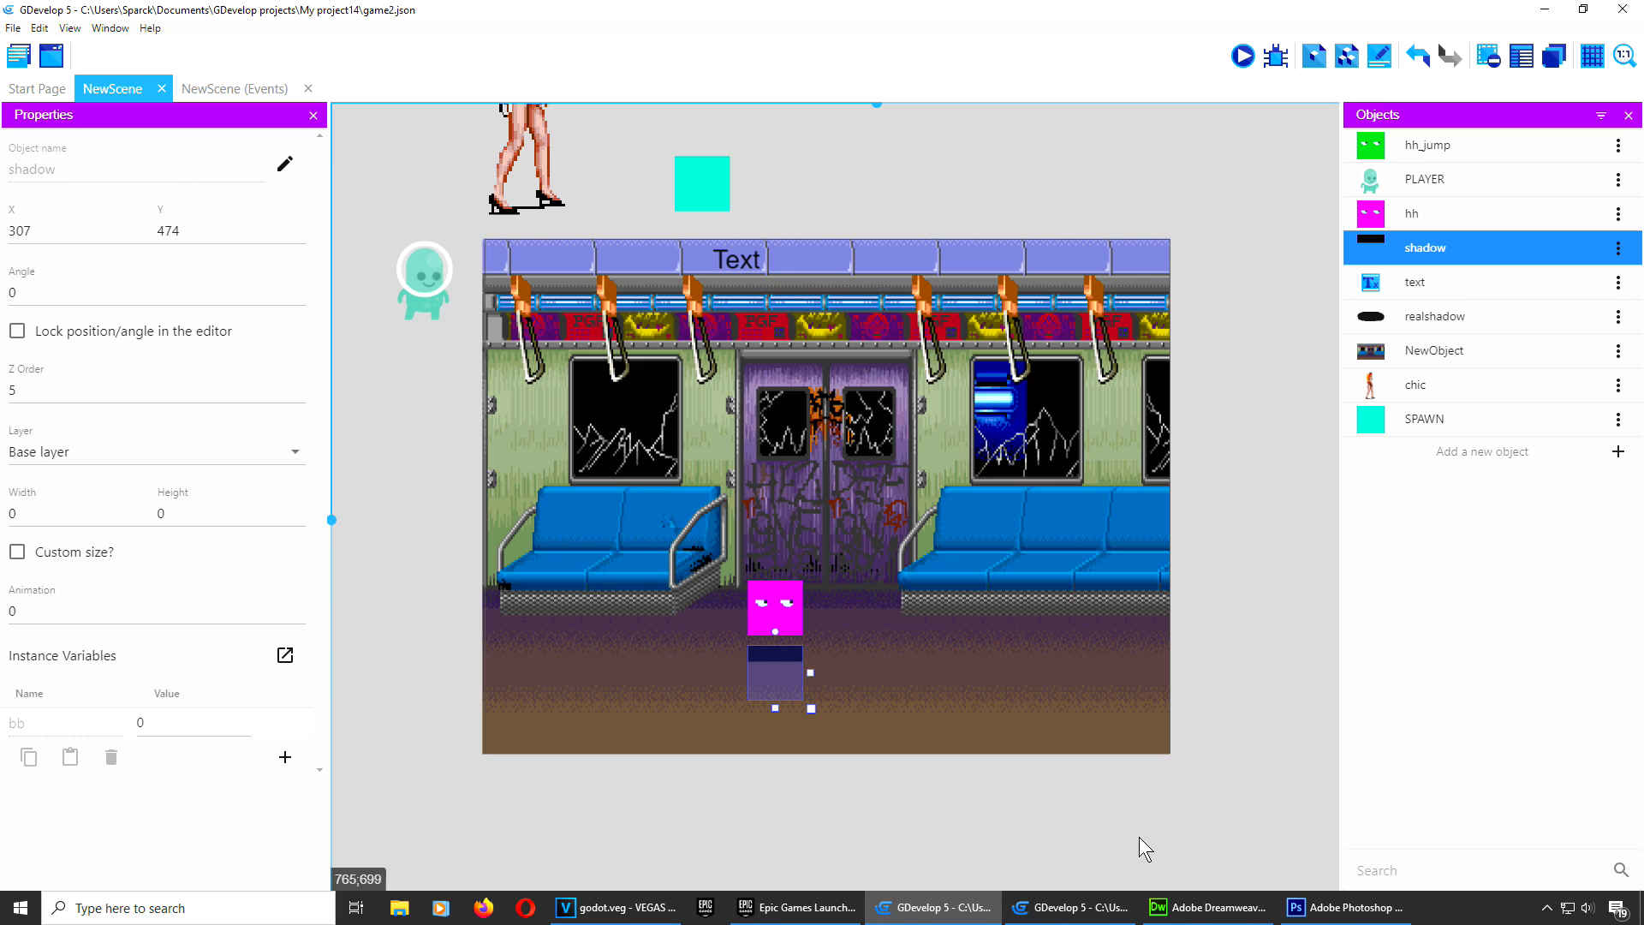
Step: Preview the scene, test moving the hh box and its shadow up, down and sideways repeatedly, and close the preview
click(1239, 60)
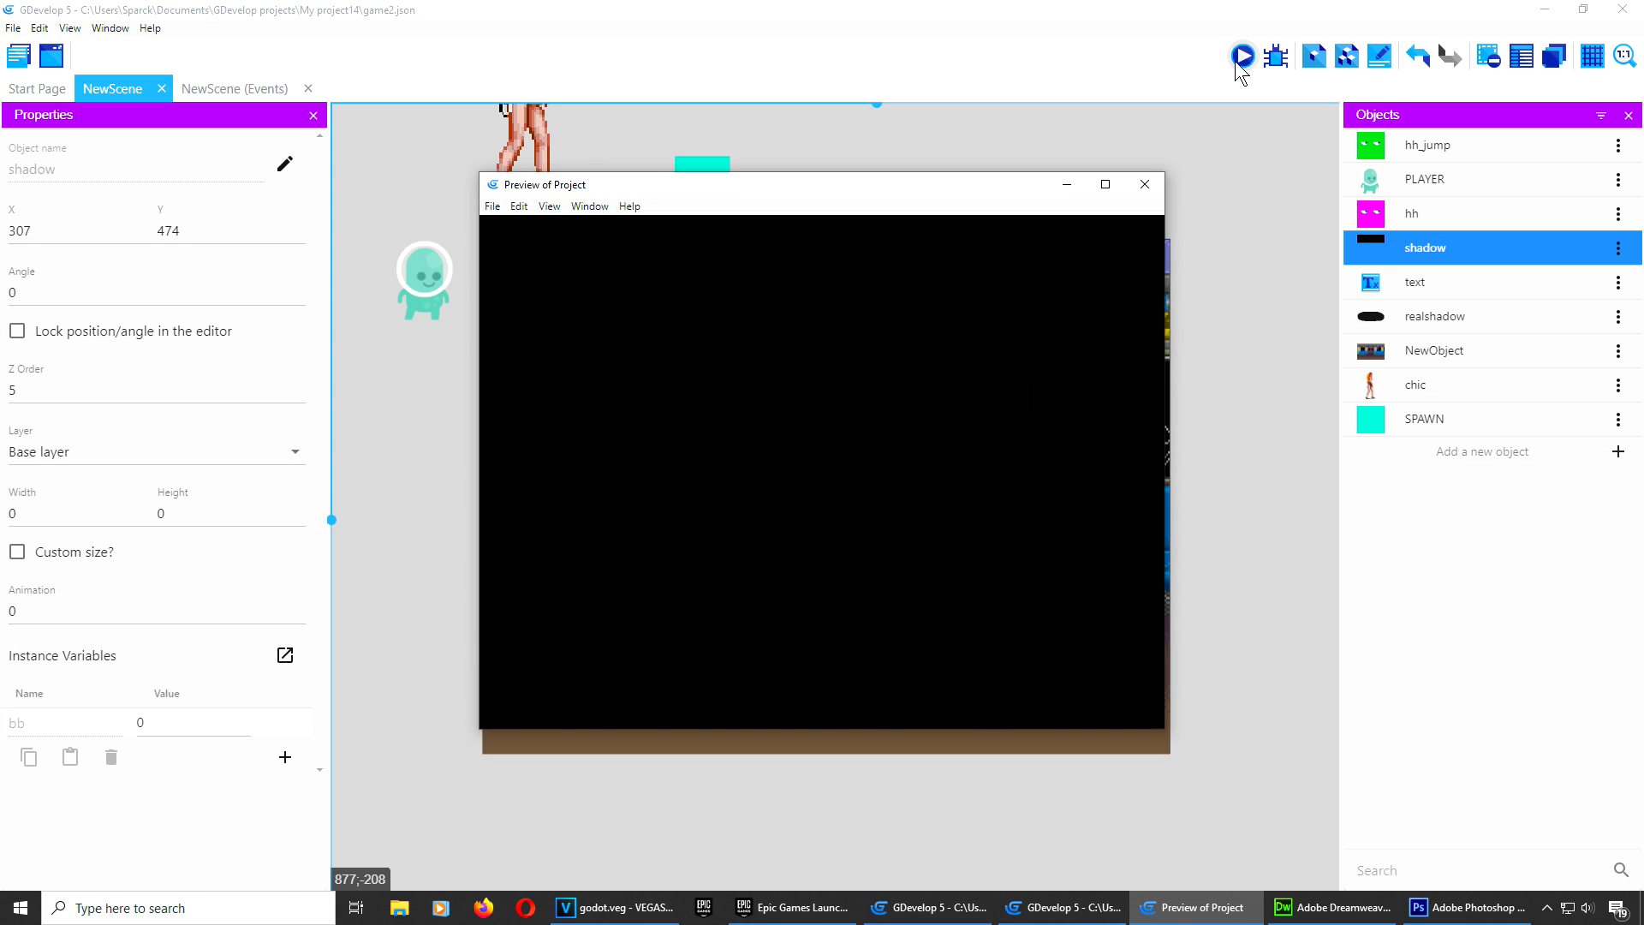
key(Left)
key(Down)
key(Up)
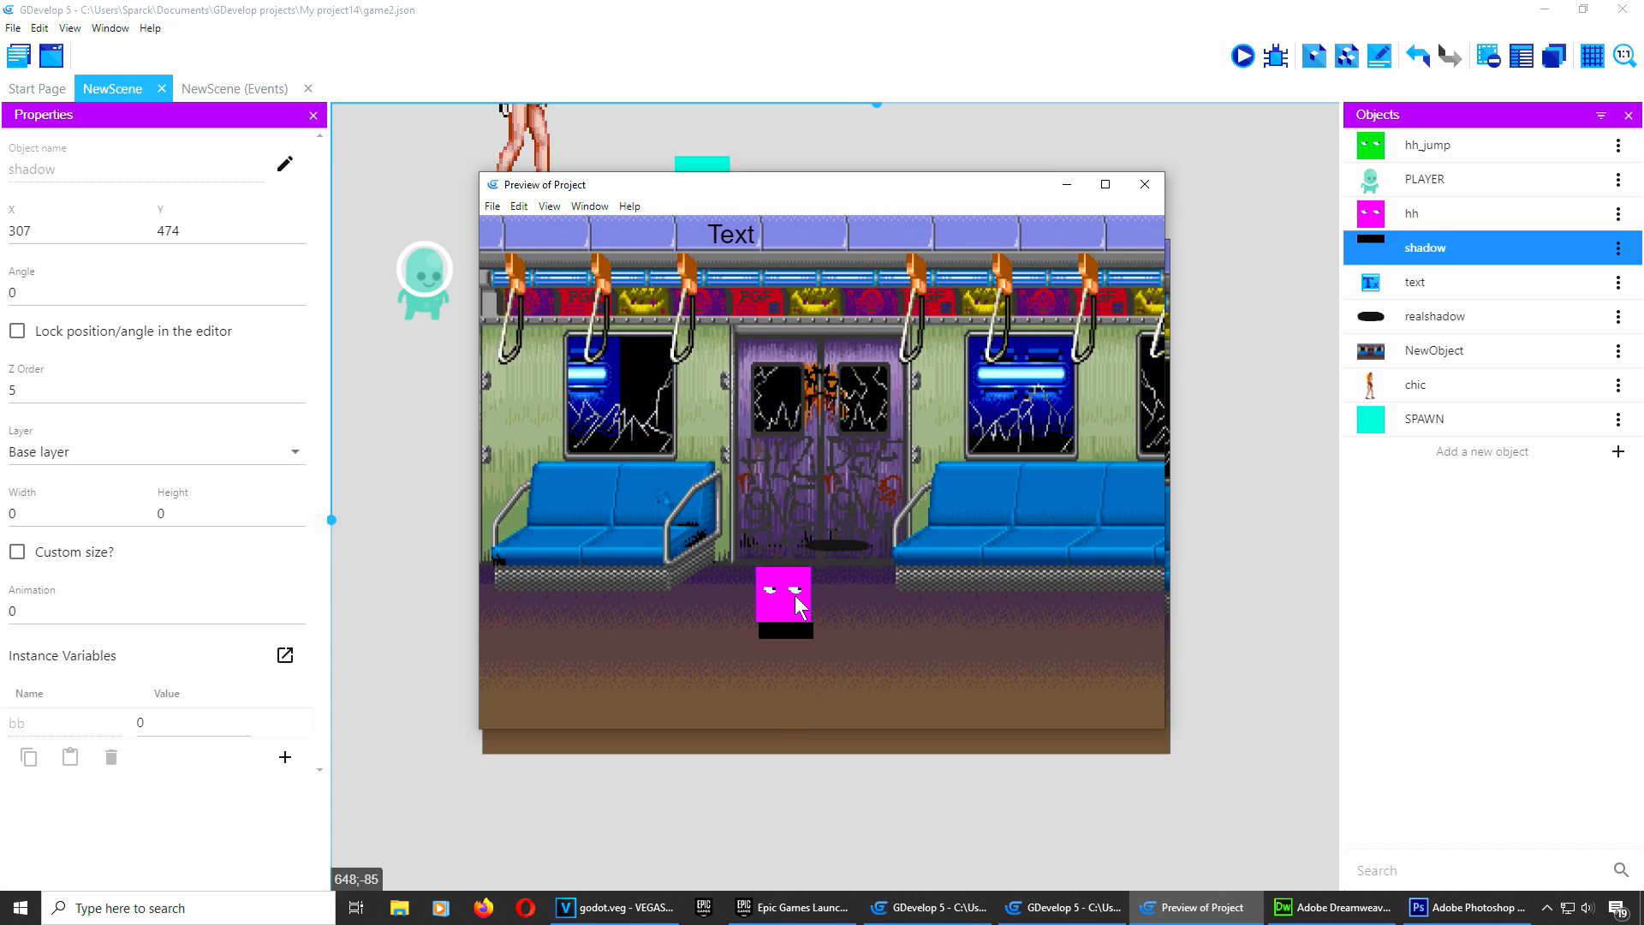
key(Down)
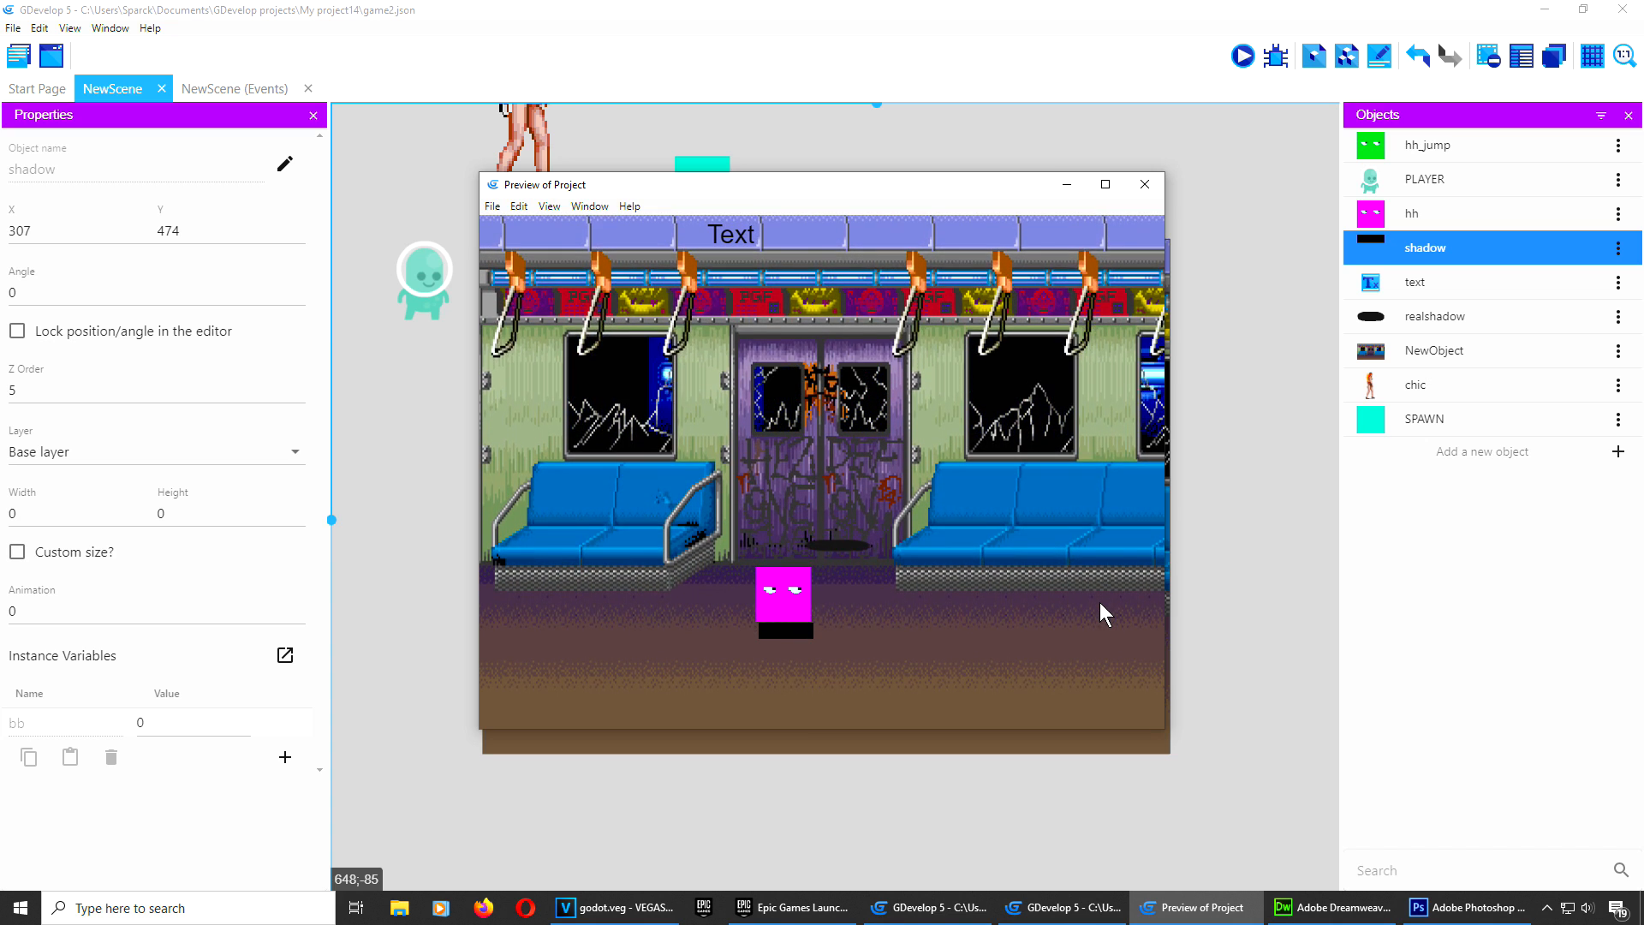
key(Down)
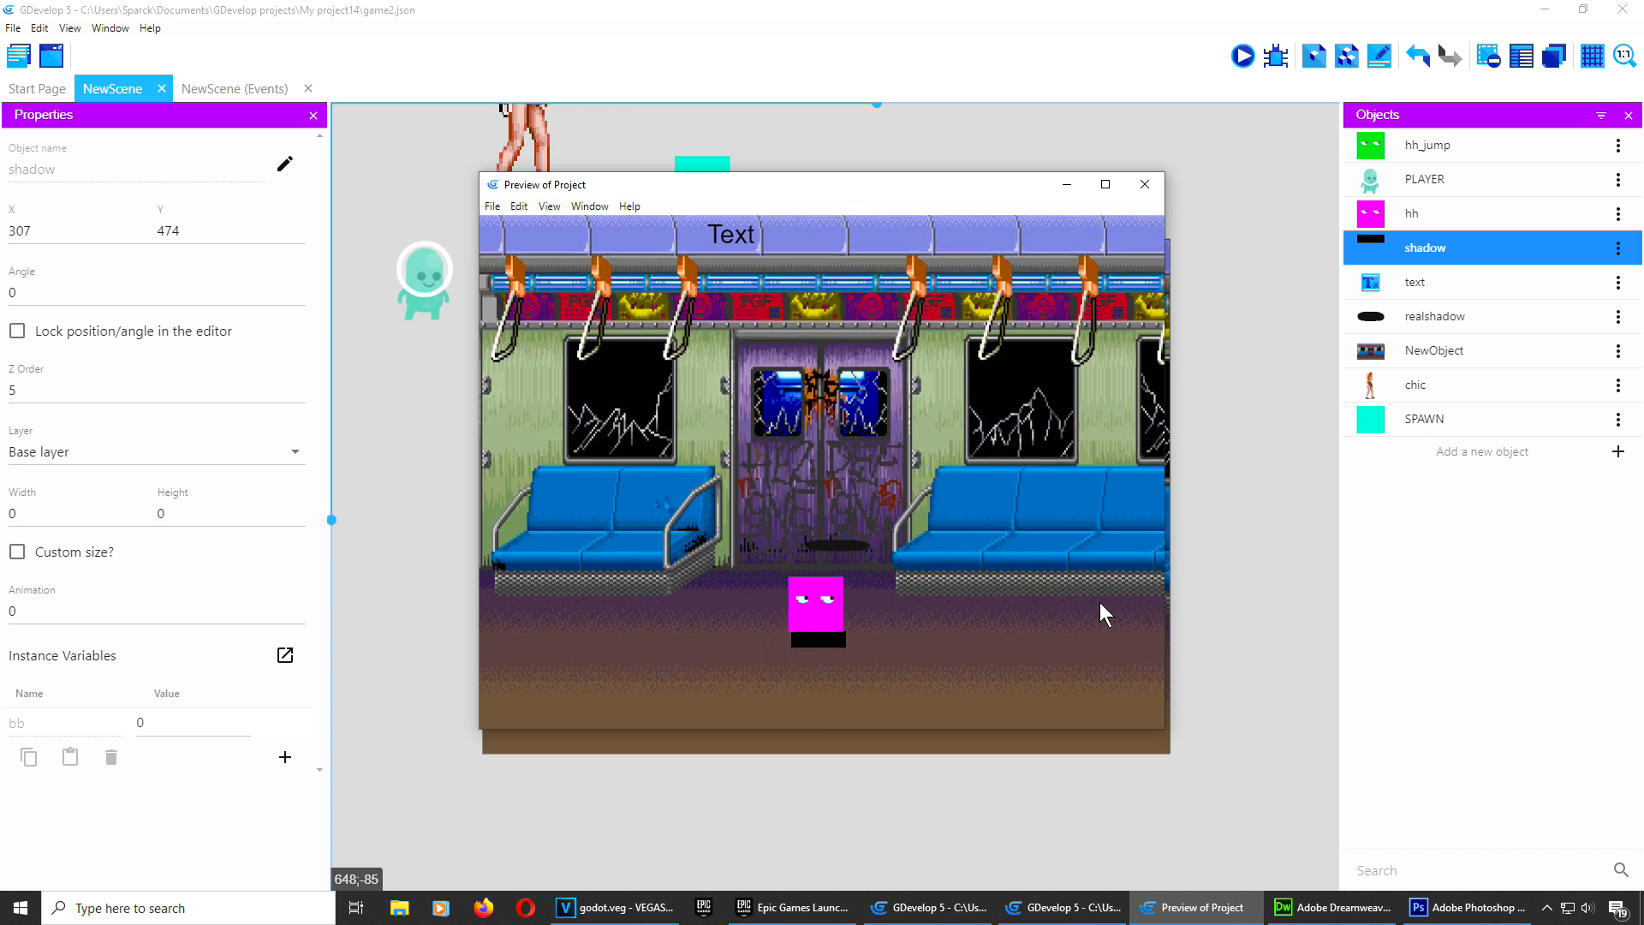
key(Up)
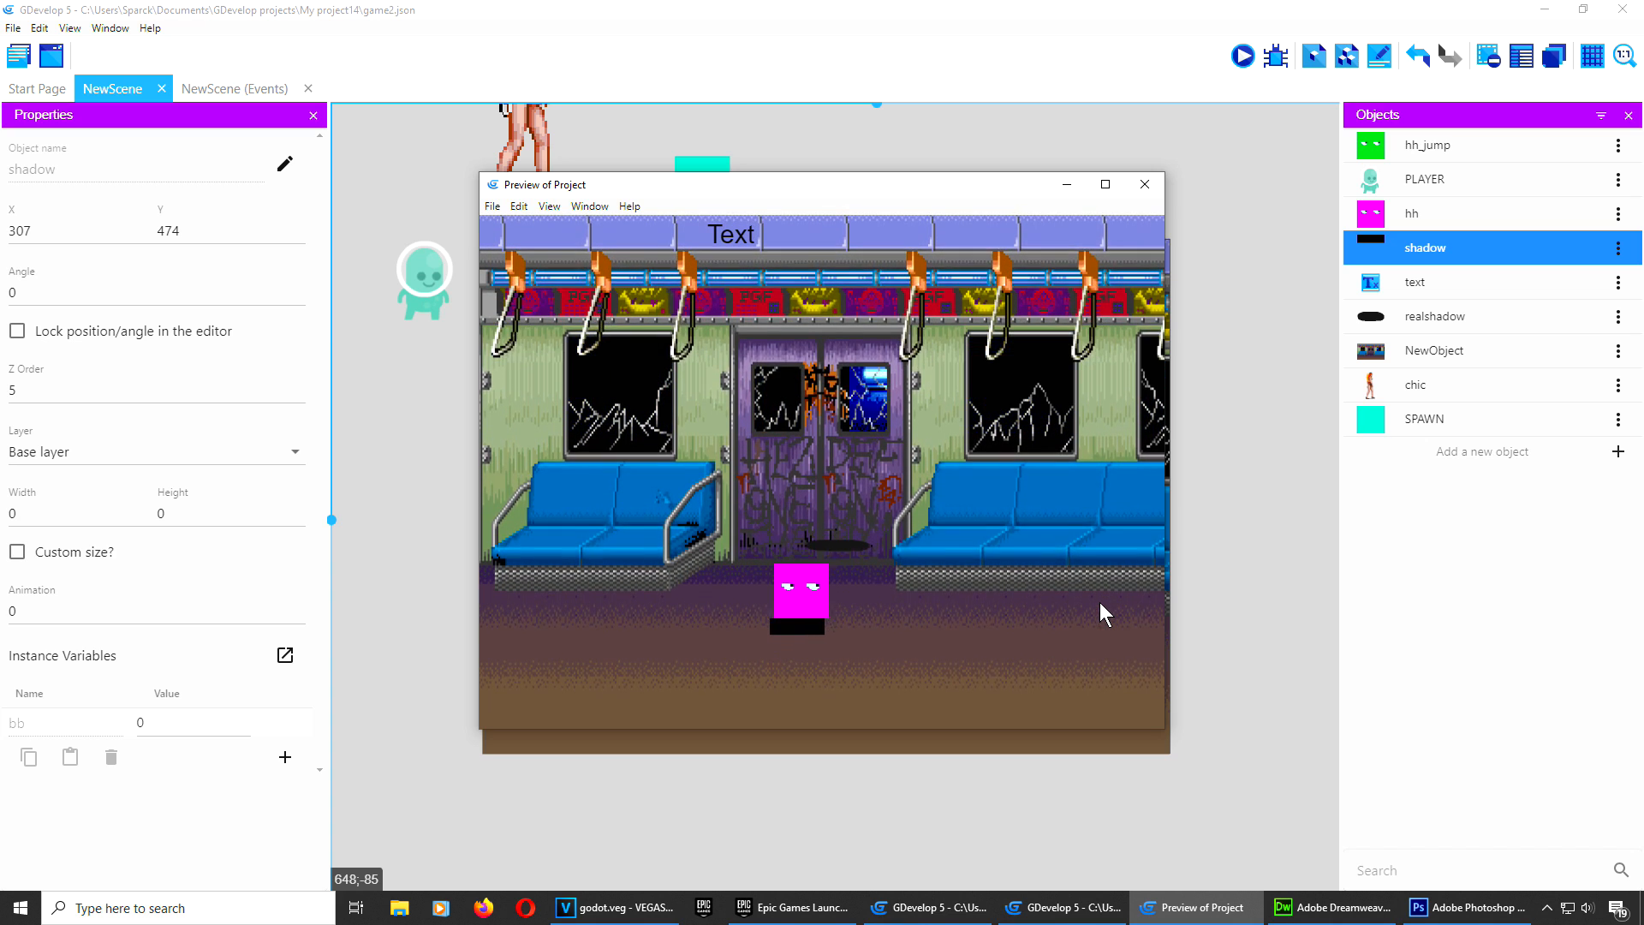
key(Right)
key(Up)
key(Left)
key(Right)
key(Left)
key(Right)
key(Left)
key(Right)
key(Left)
key(Right)
key(Left)
click(1145, 184)
Step: Add a new event to the NewScene event sheet with the condition that the Space key is pressed
click(247, 87)
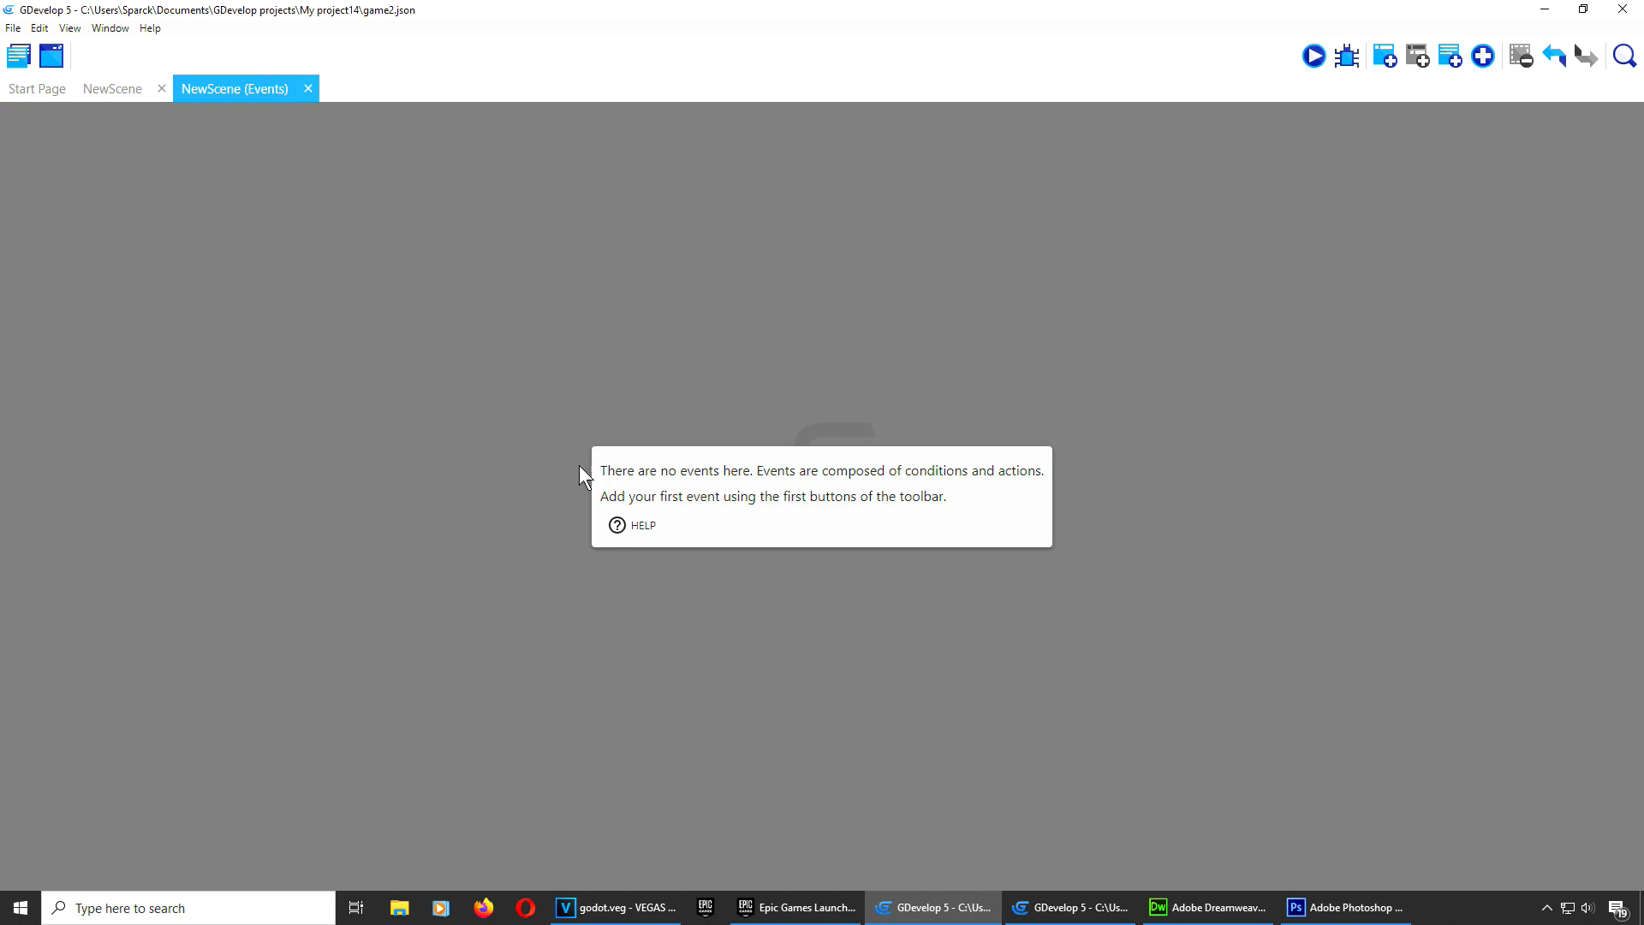
click(1382, 63)
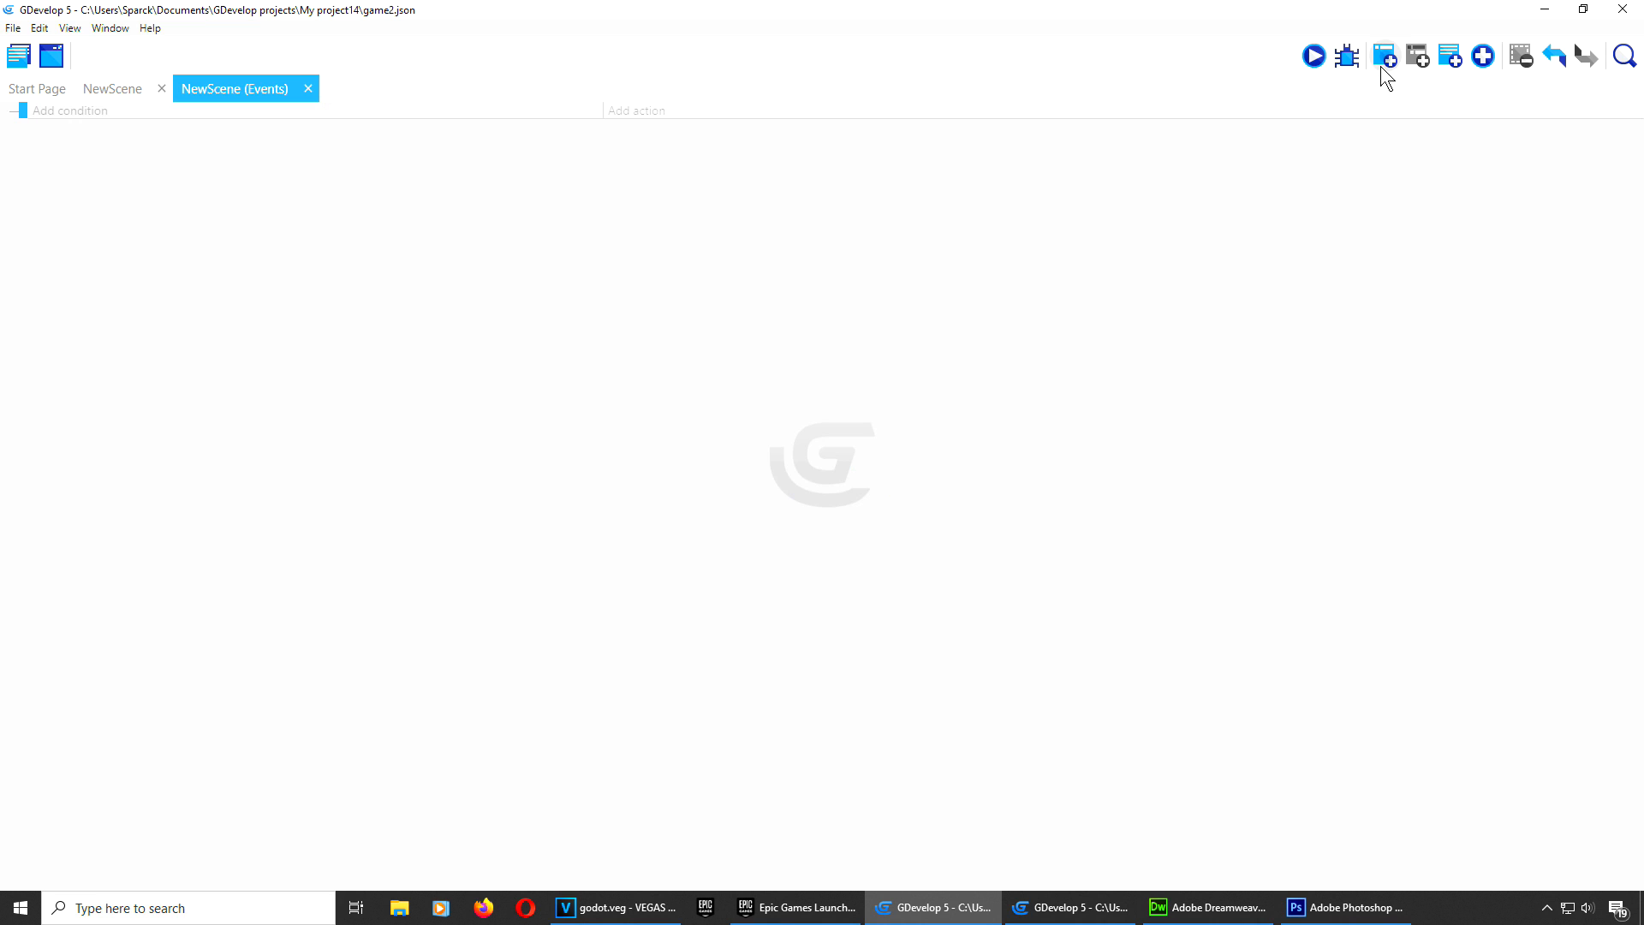
click(72, 112)
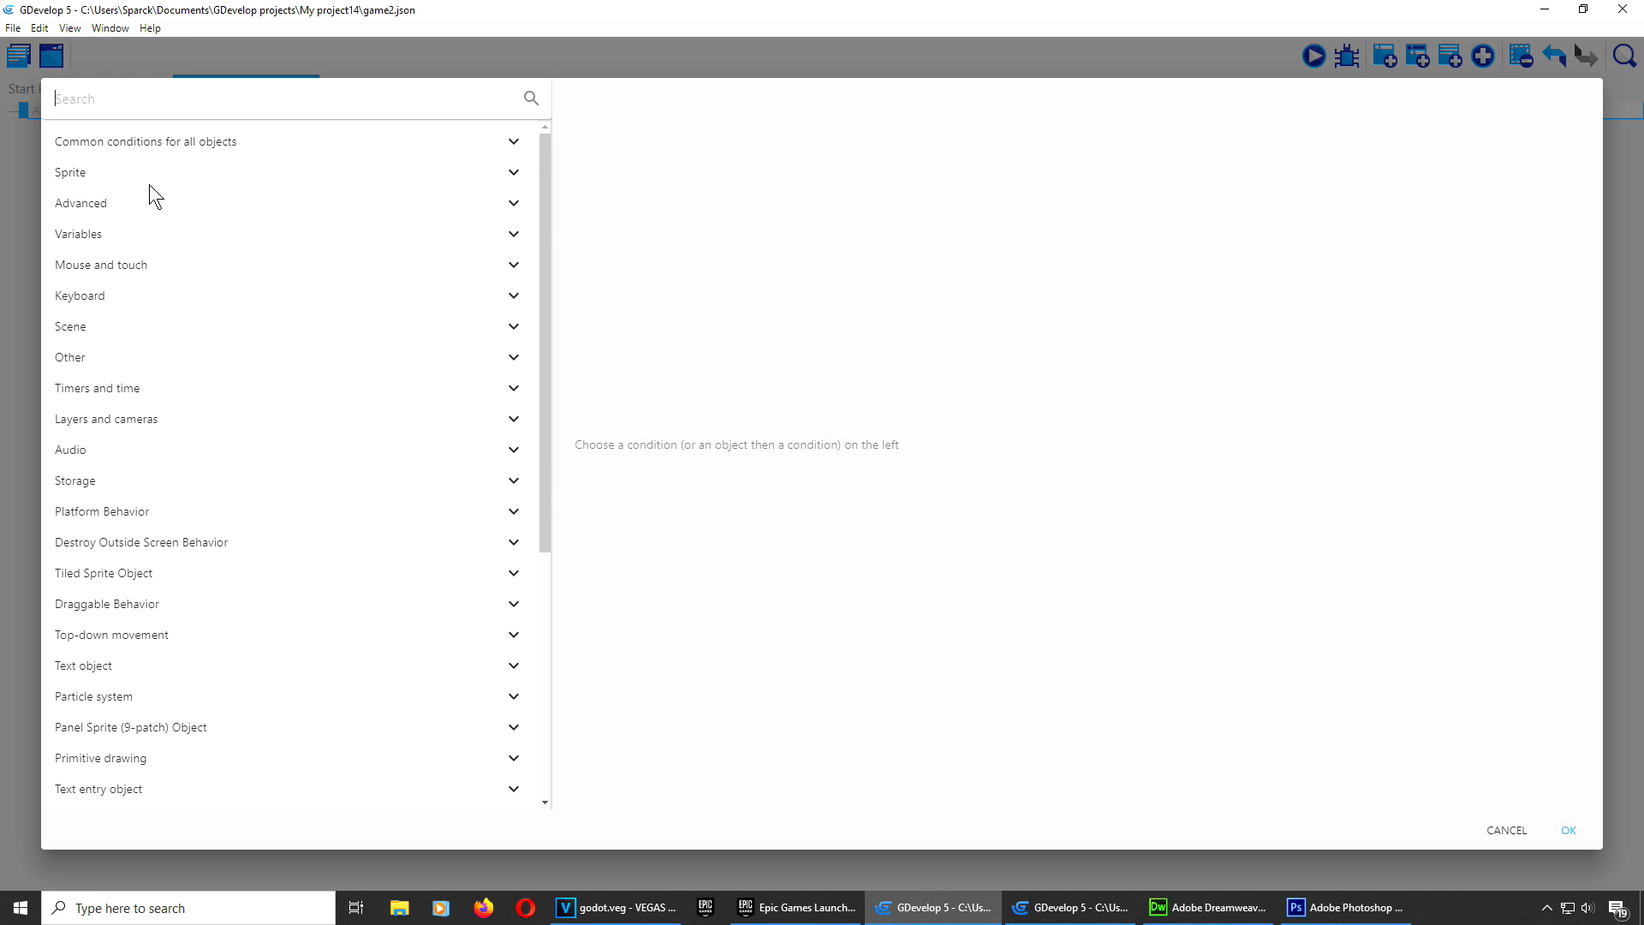
click(119, 296)
click(202, 423)
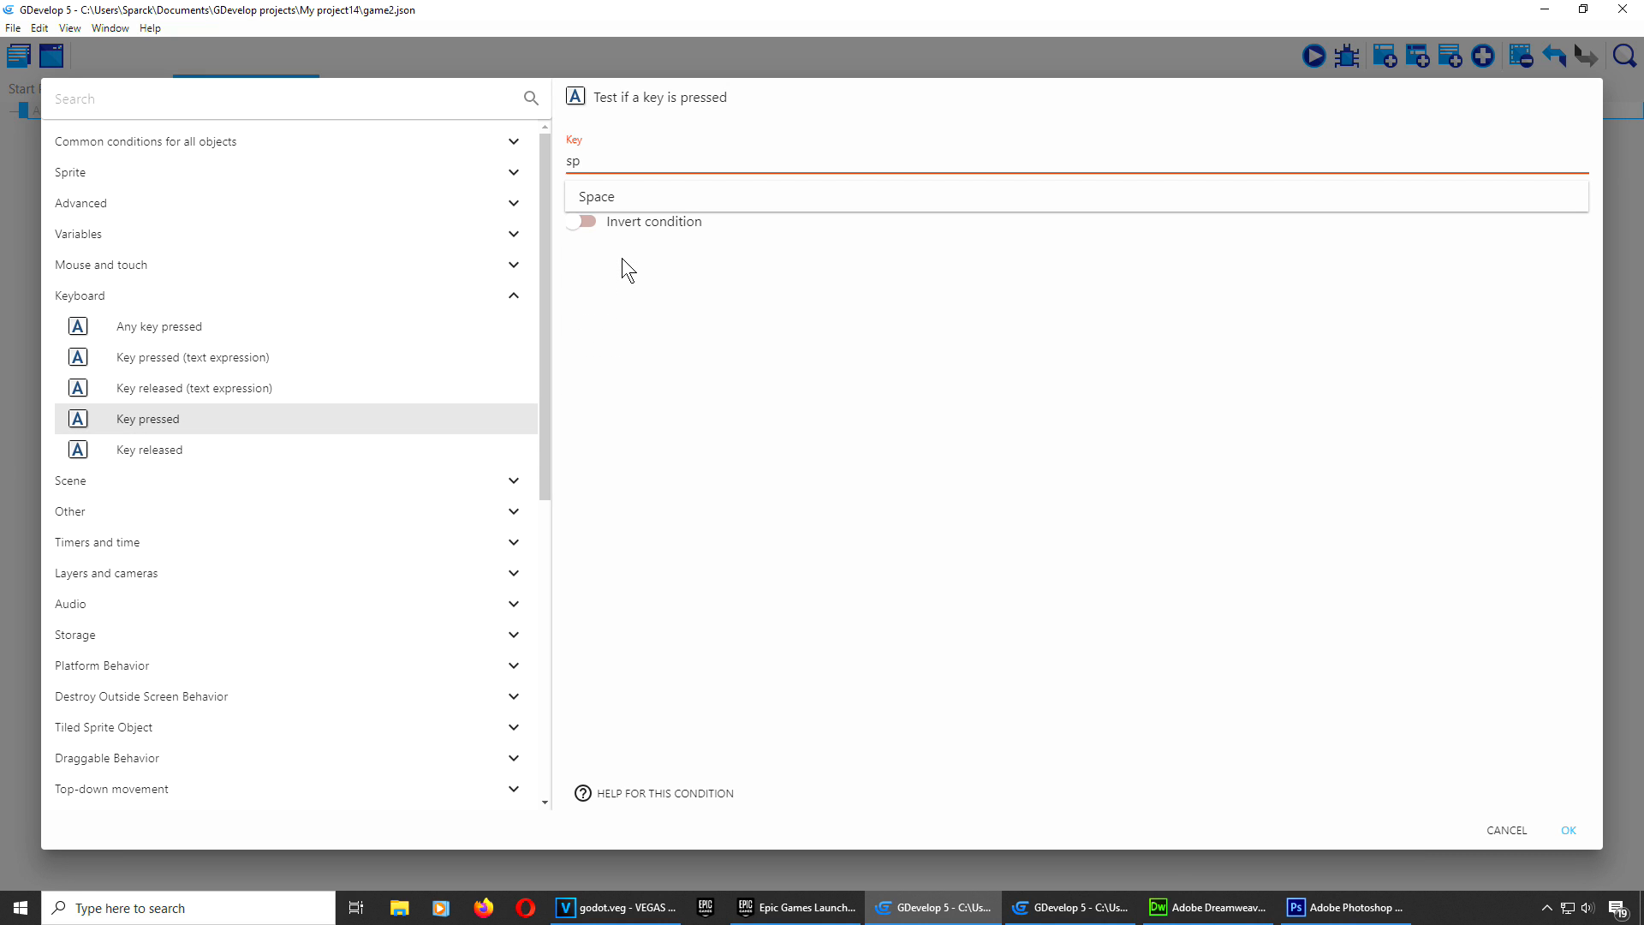
click(608, 198)
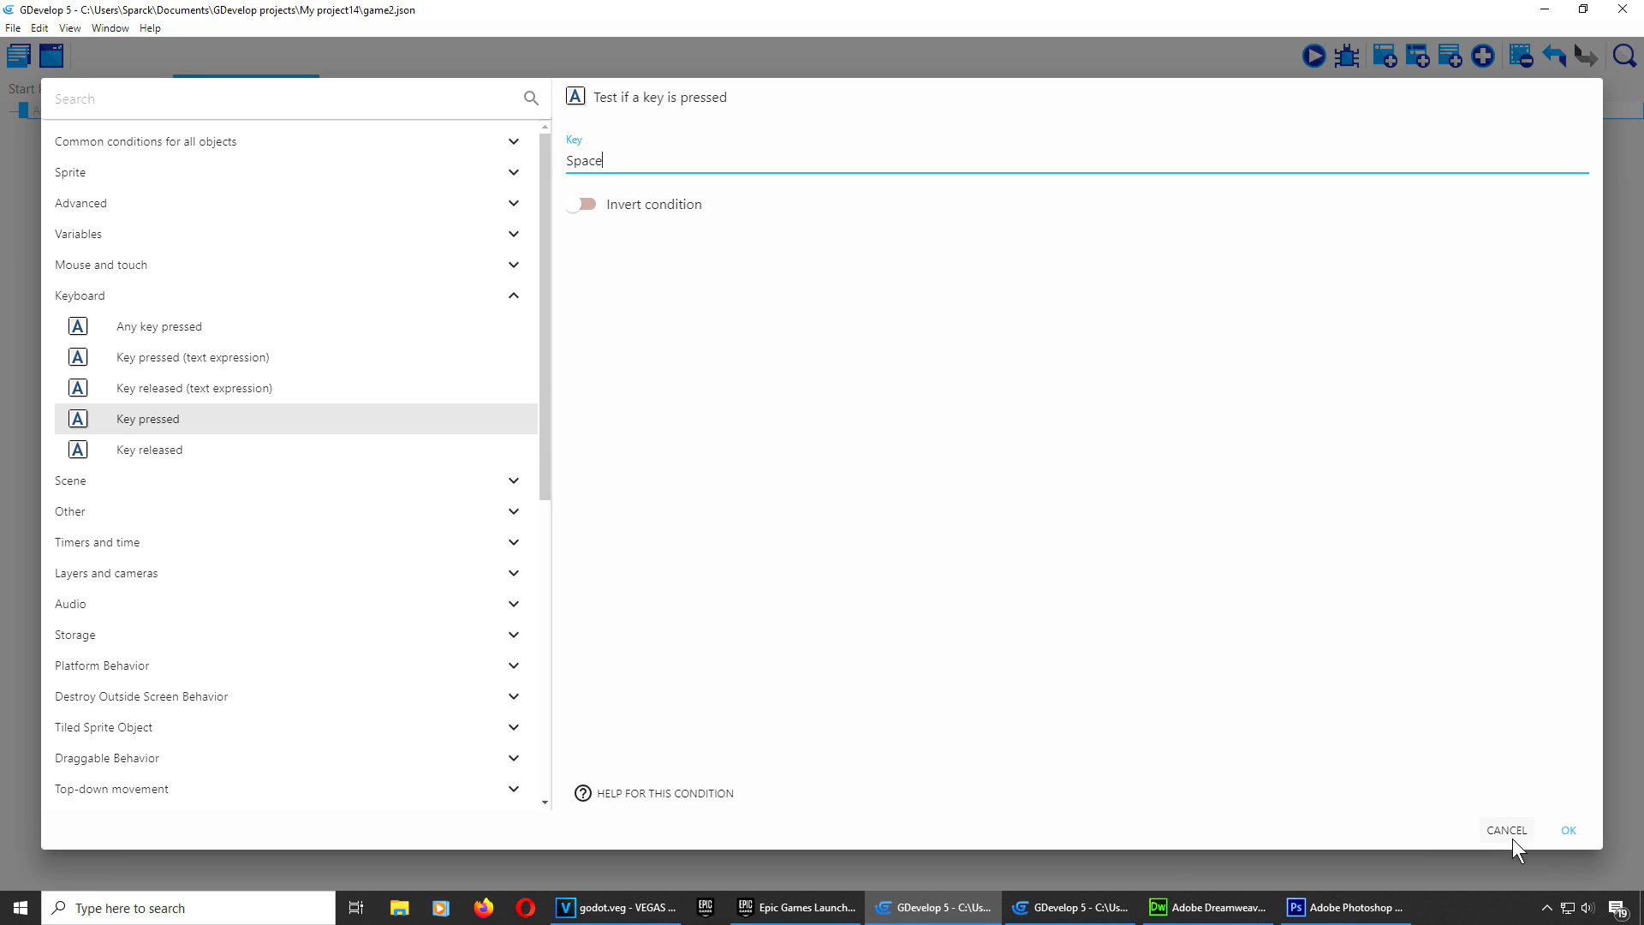
click(1574, 832)
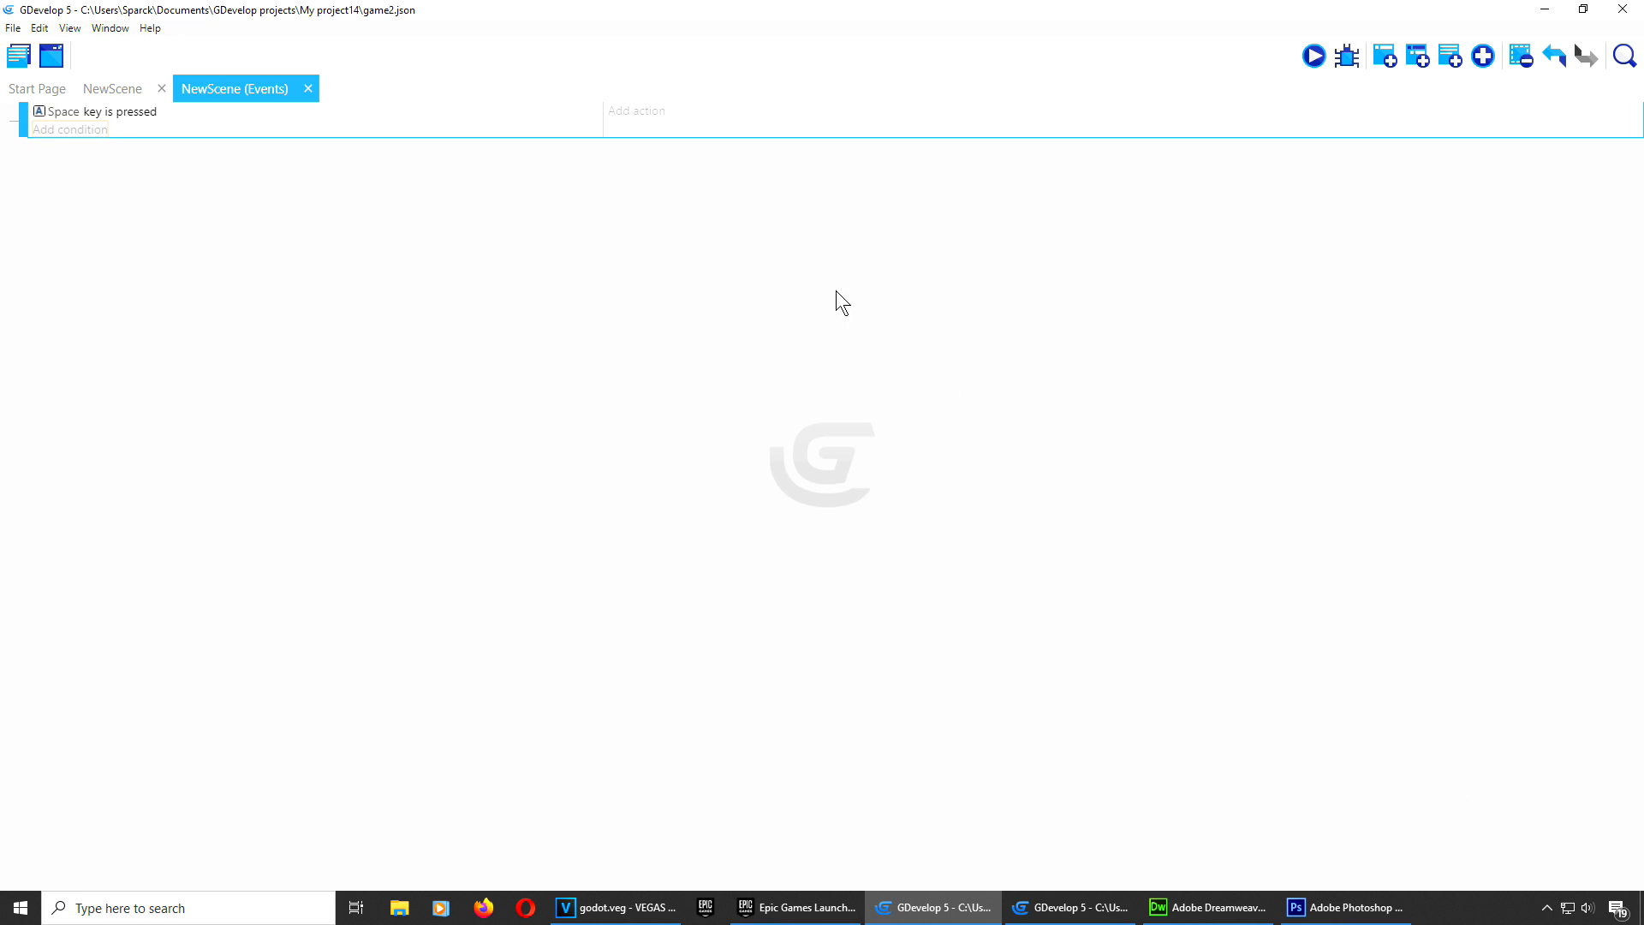
Step: Add a Simulate jump key press action for the hh object's PlatformerObject behavior to the Space key event
click(649, 114)
click(149, 571)
scroll(230, 604, down, 1)
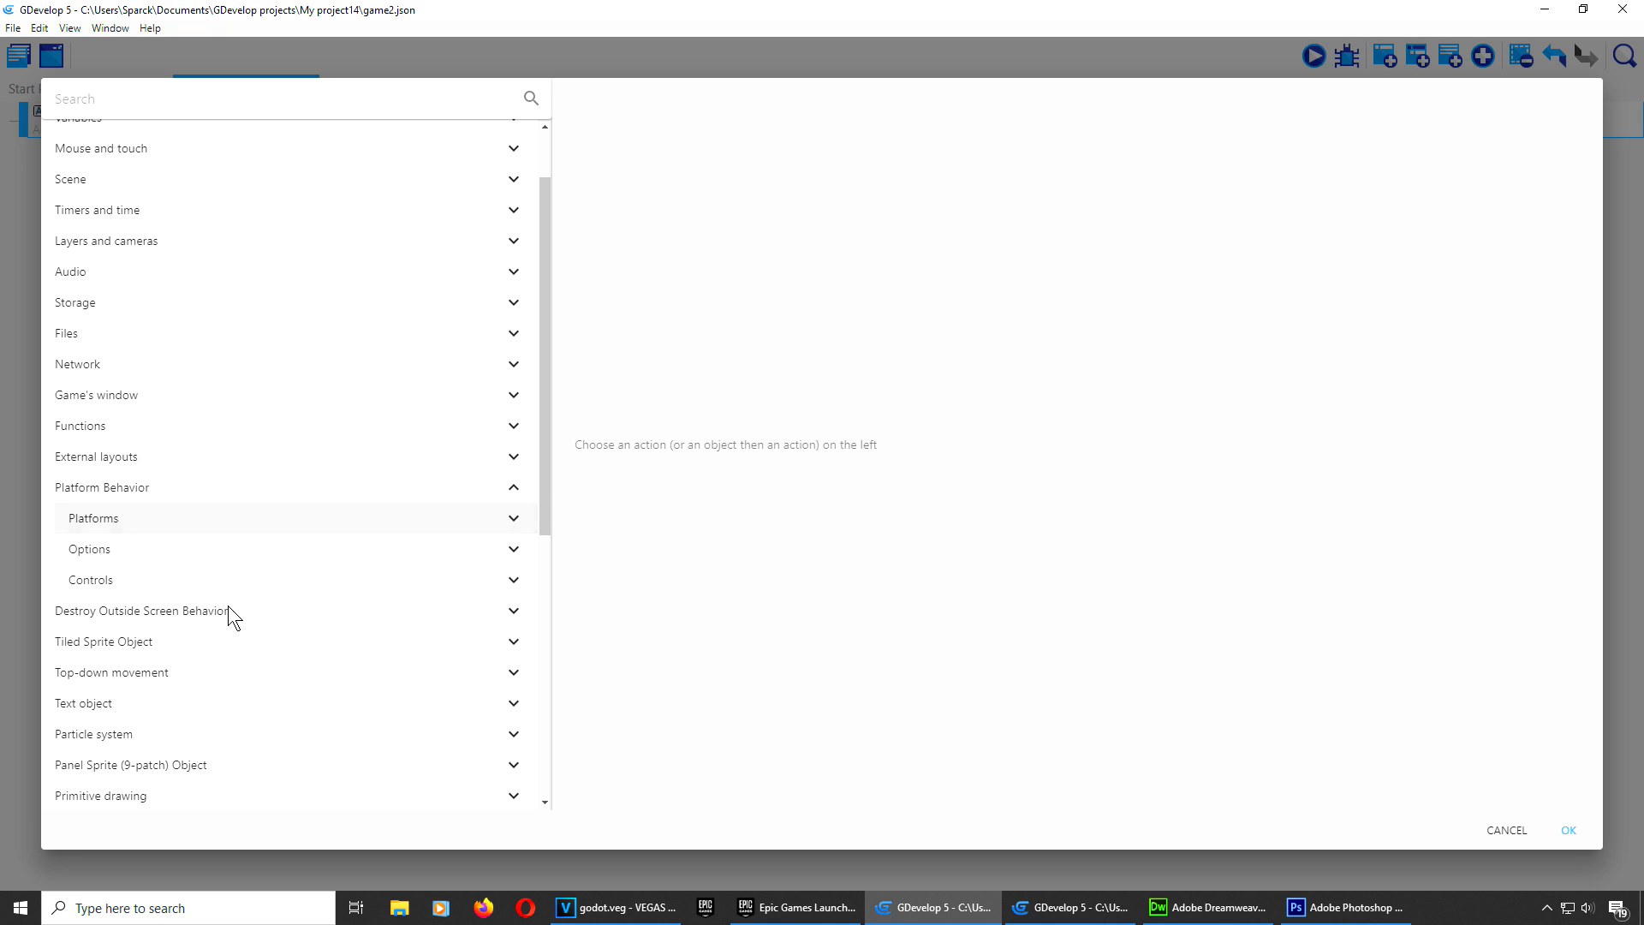
click(168, 579)
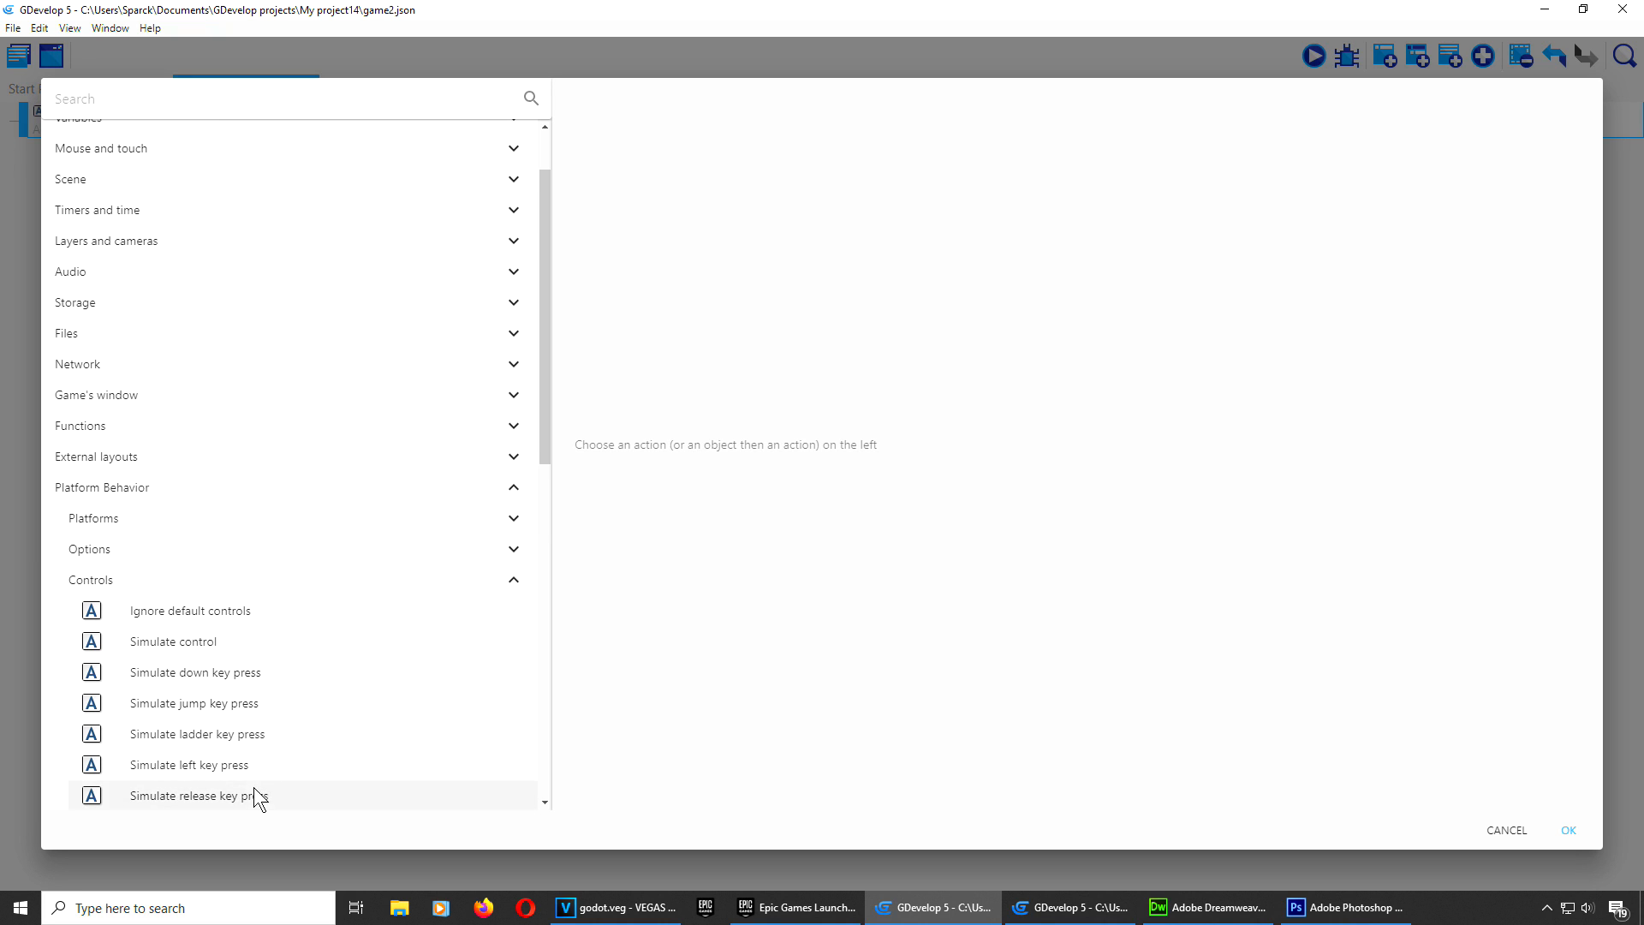
click(240, 705)
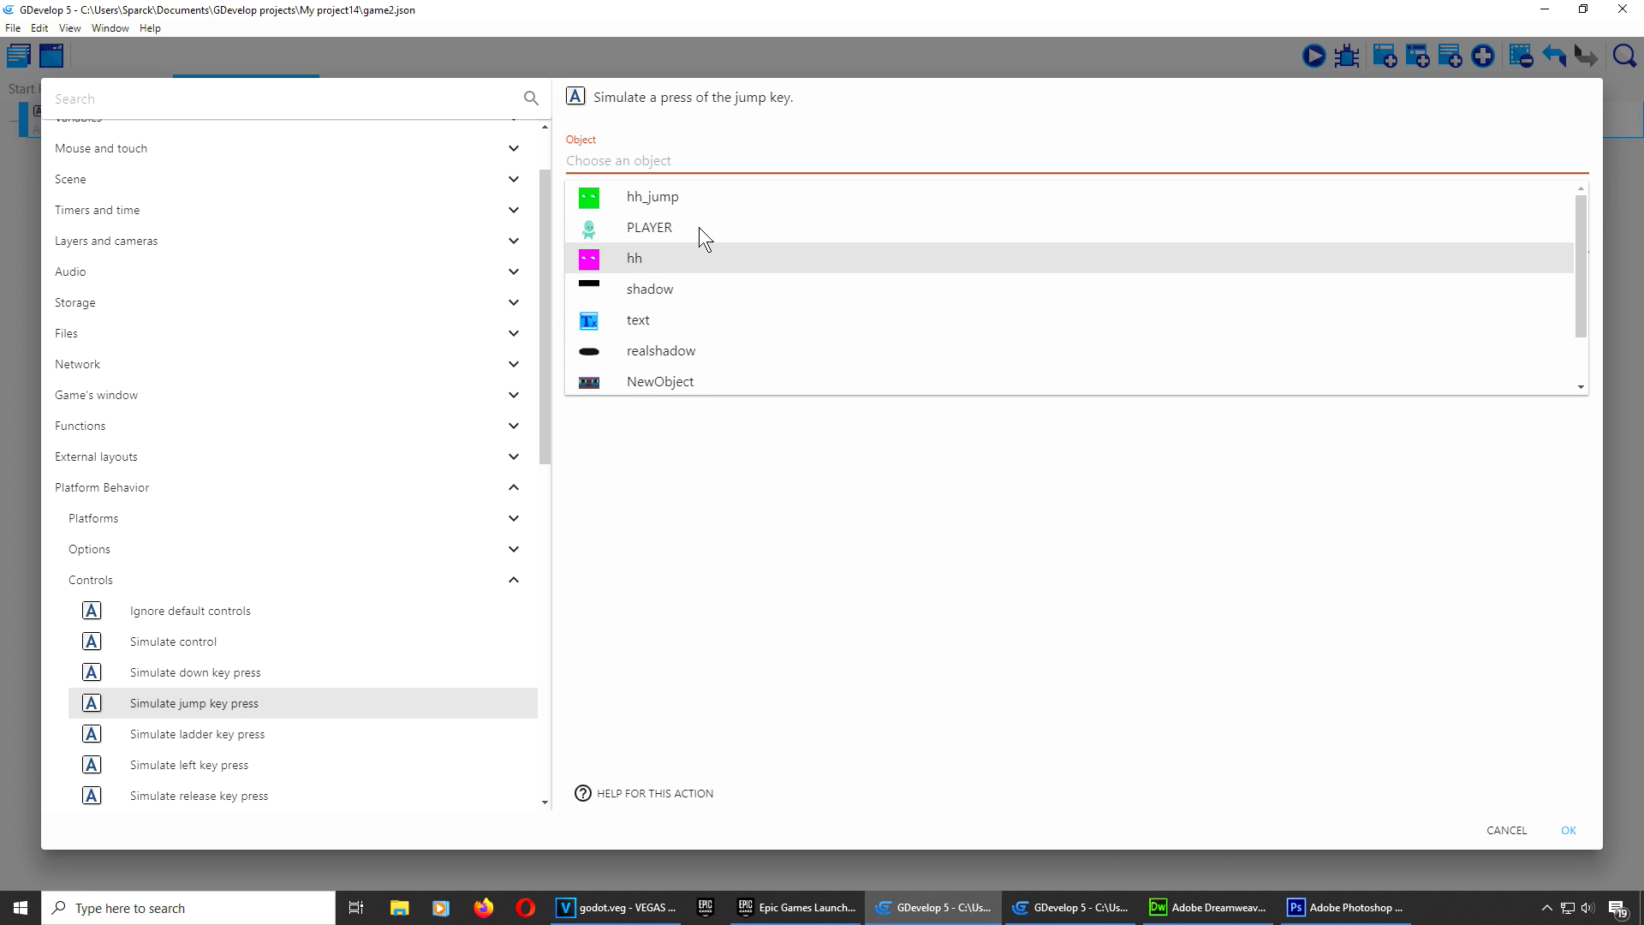
click(671, 266)
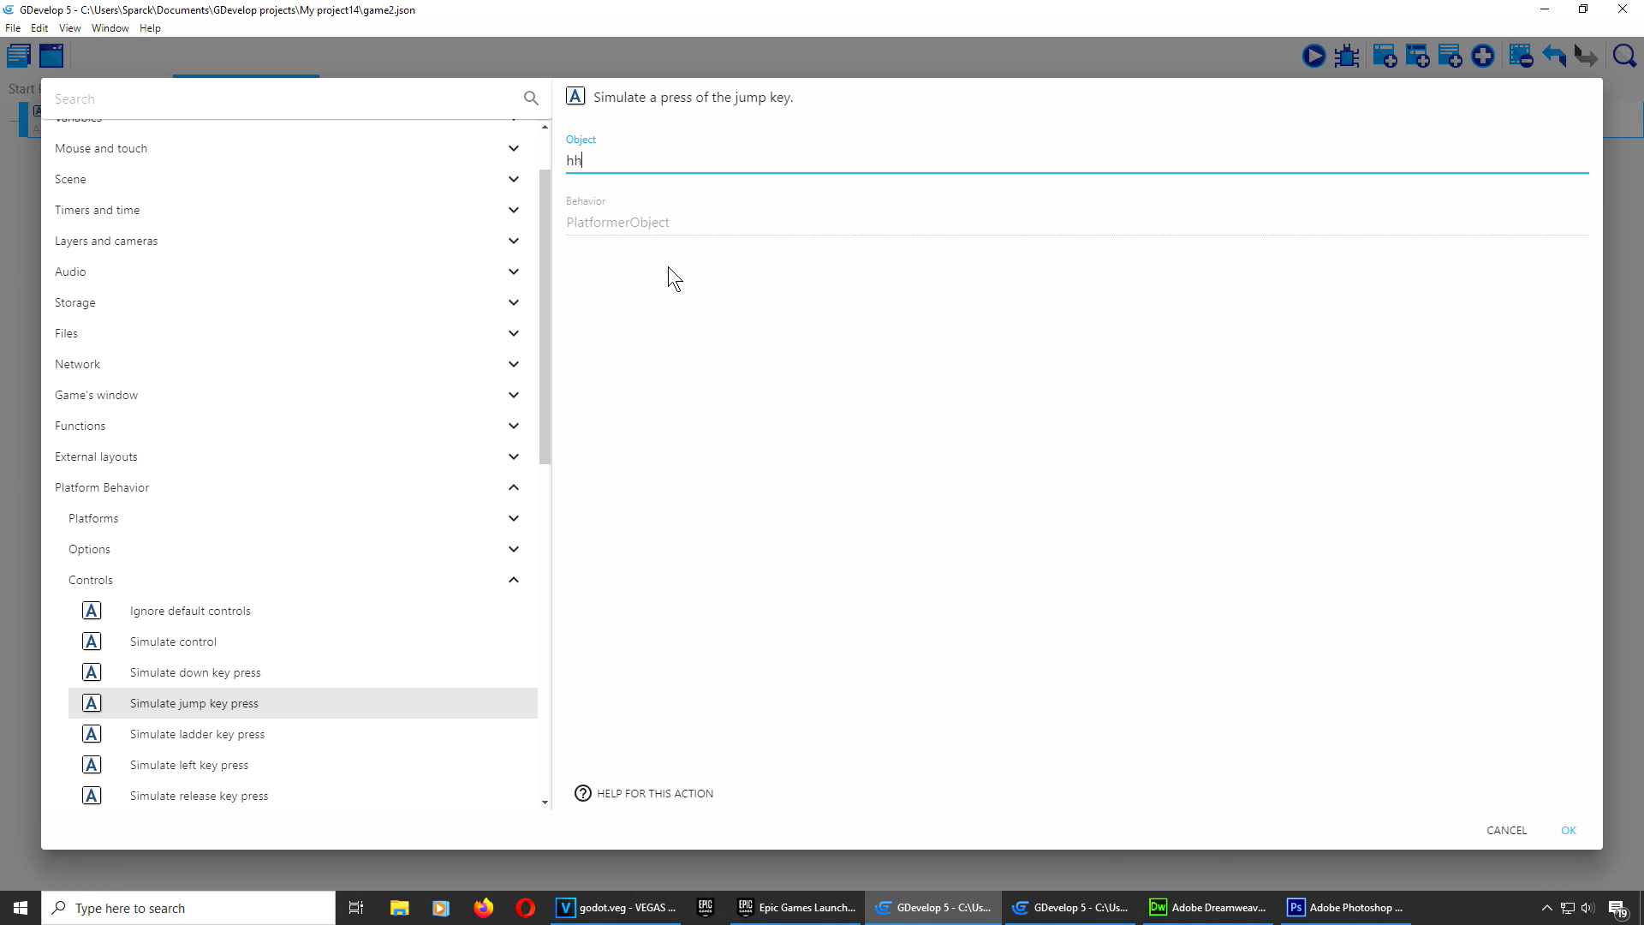
click(1575, 832)
Step: Preview the scene, test making the hh box jump while moving it sideways, and close the preview
click(1313, 64)
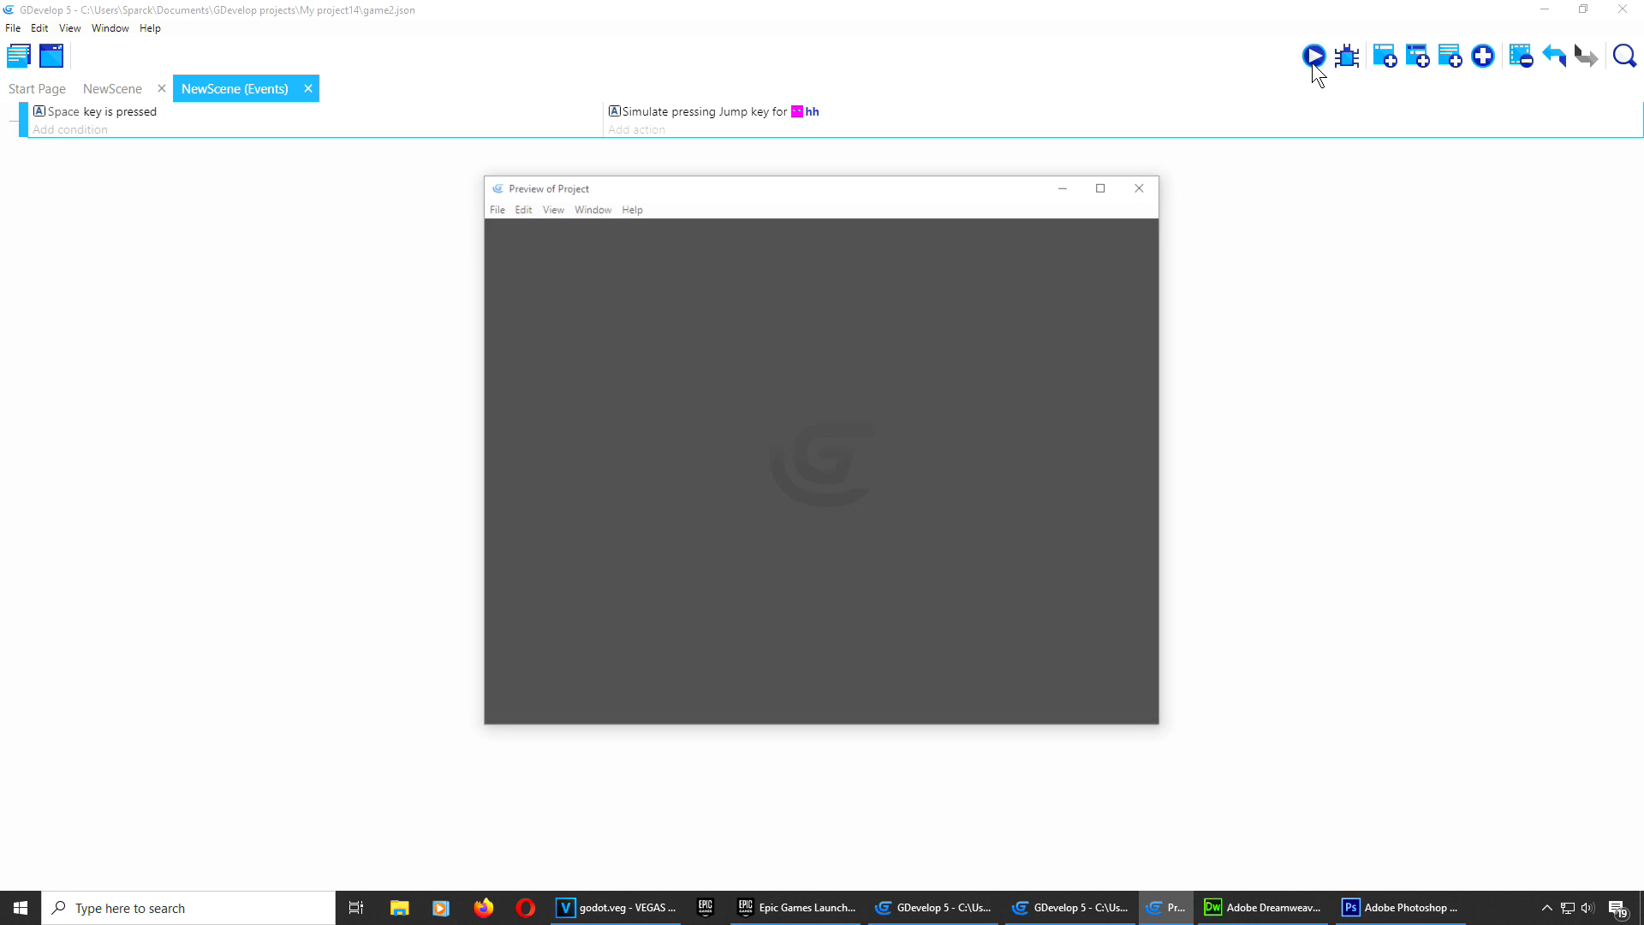
key(space)
key(Right)
key(Left)
key(space)
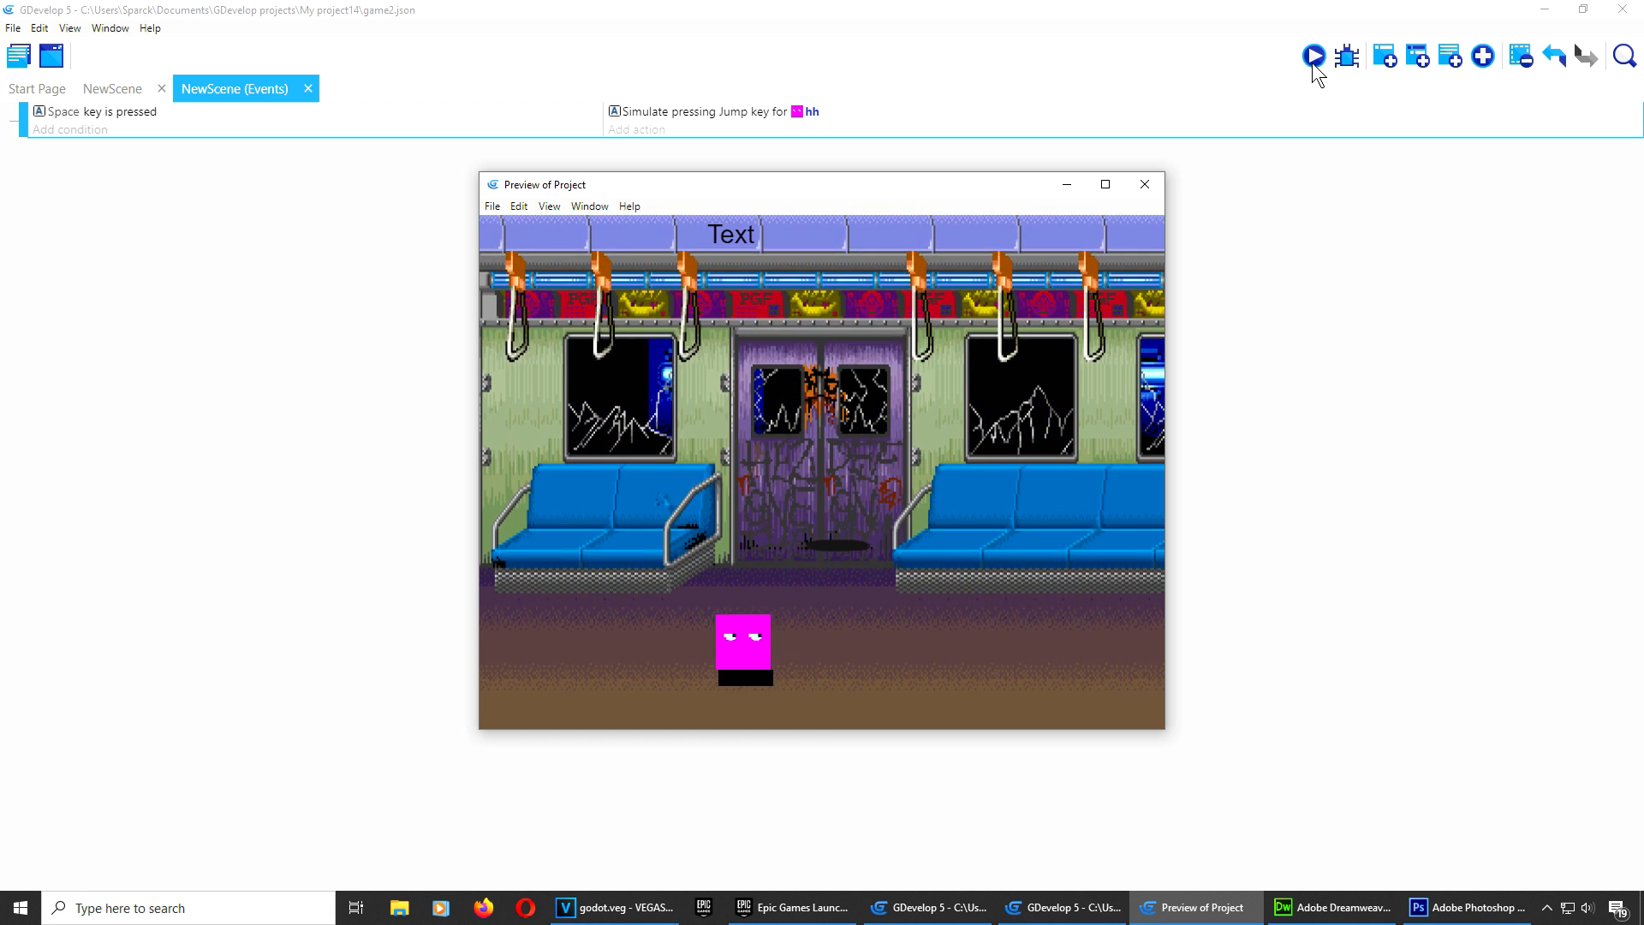
key(space)
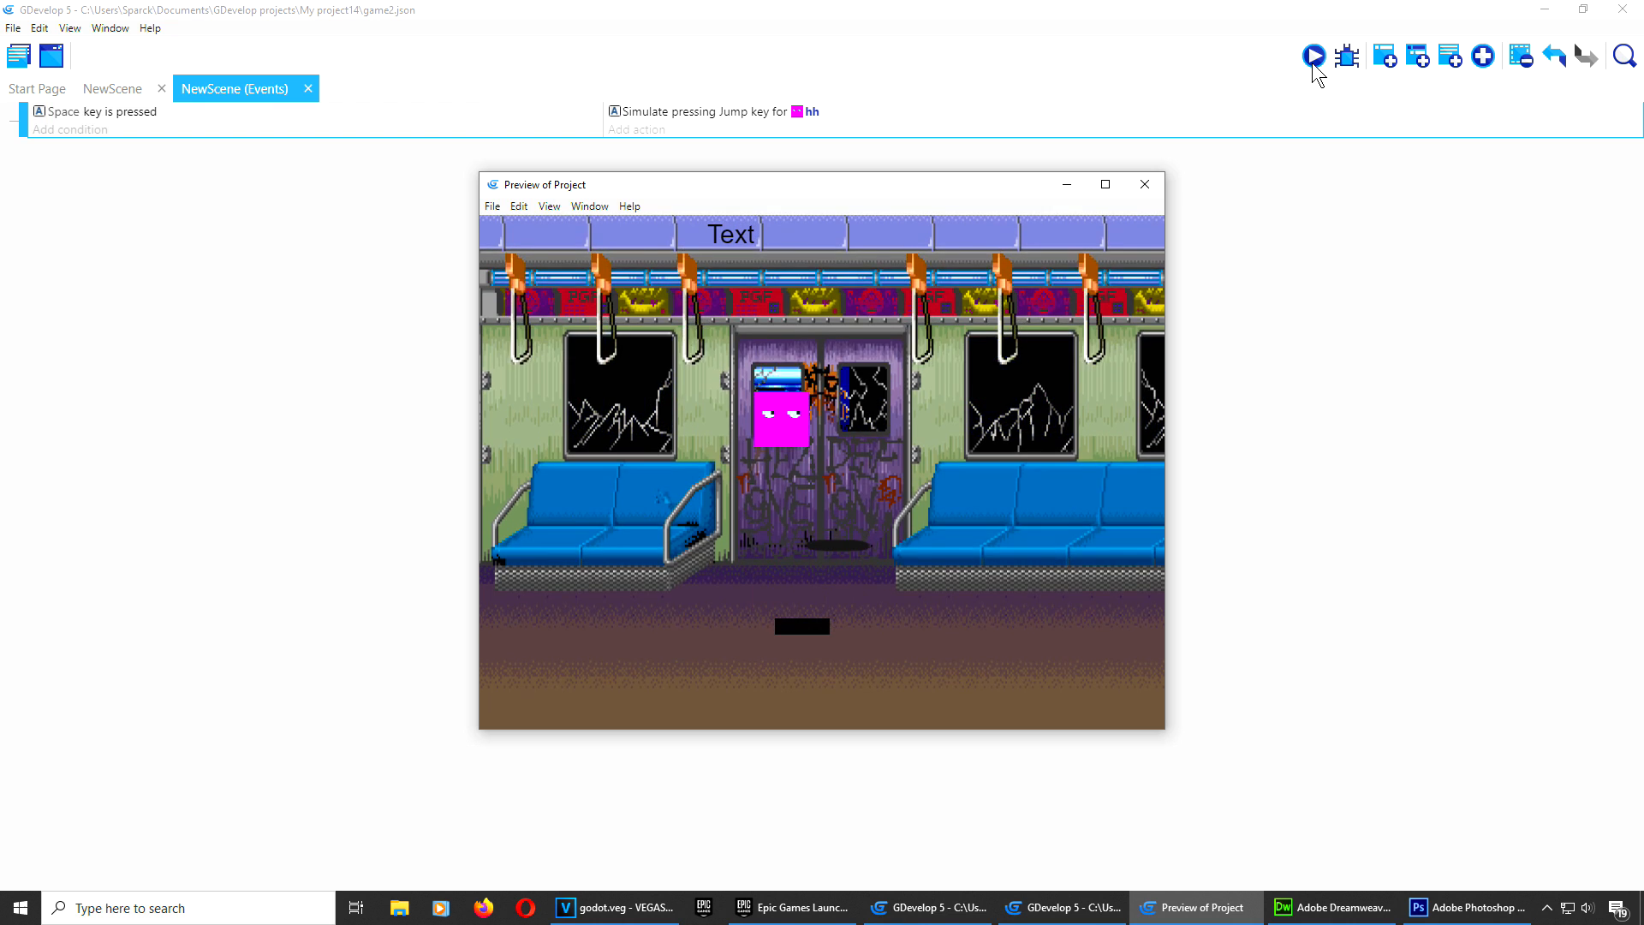
key(space)
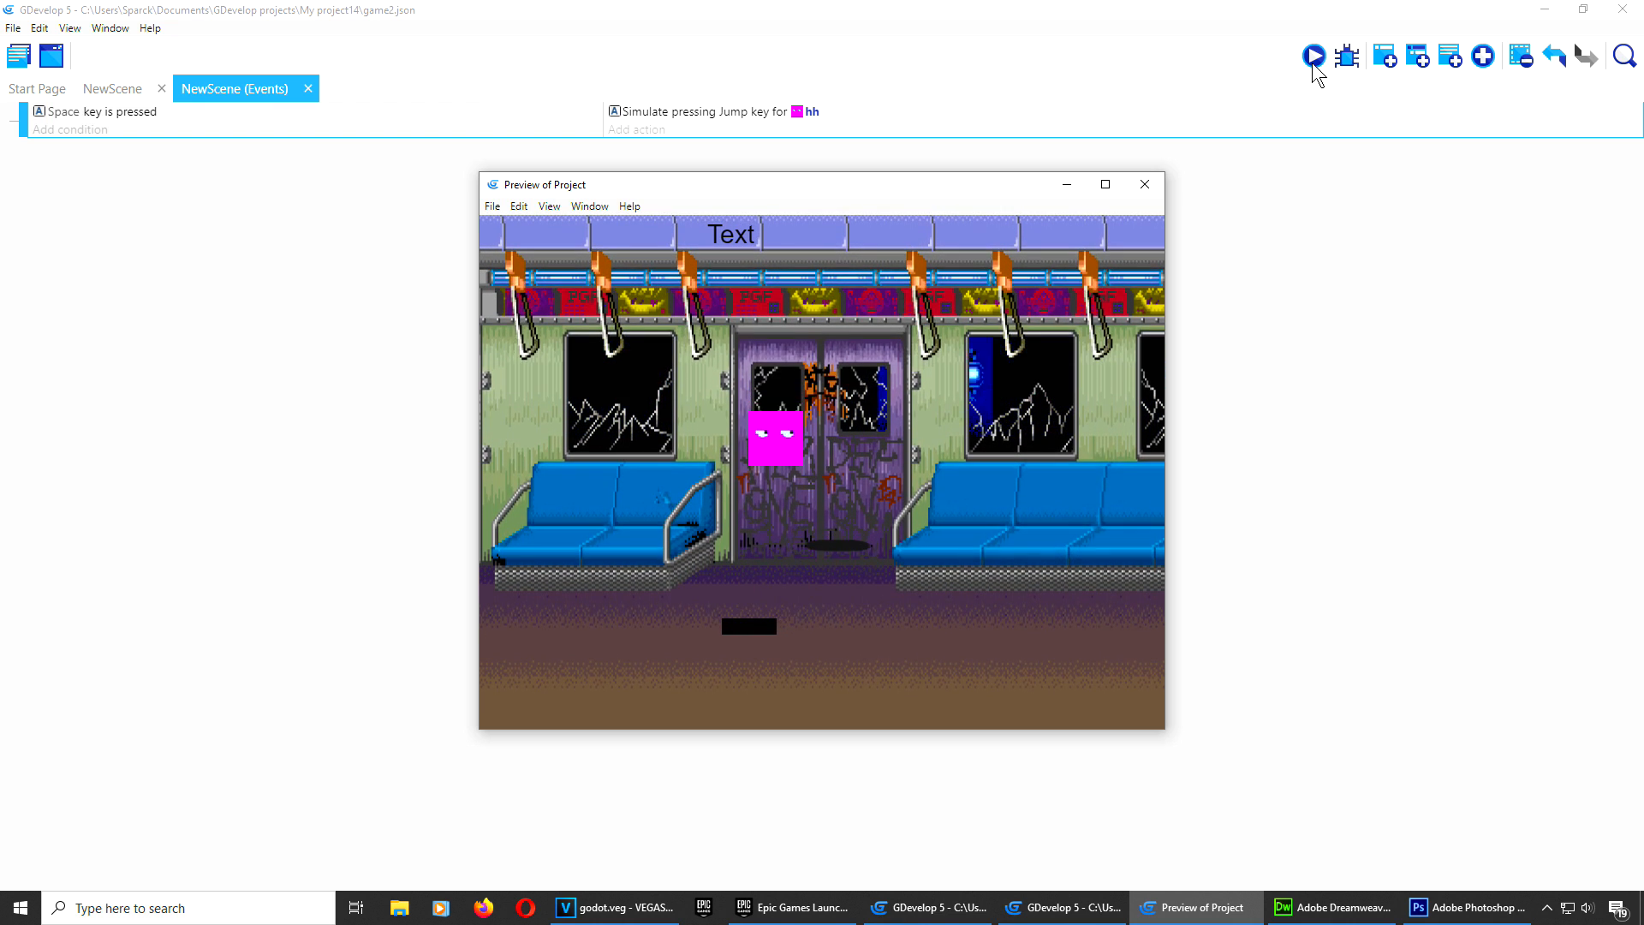
key(space)
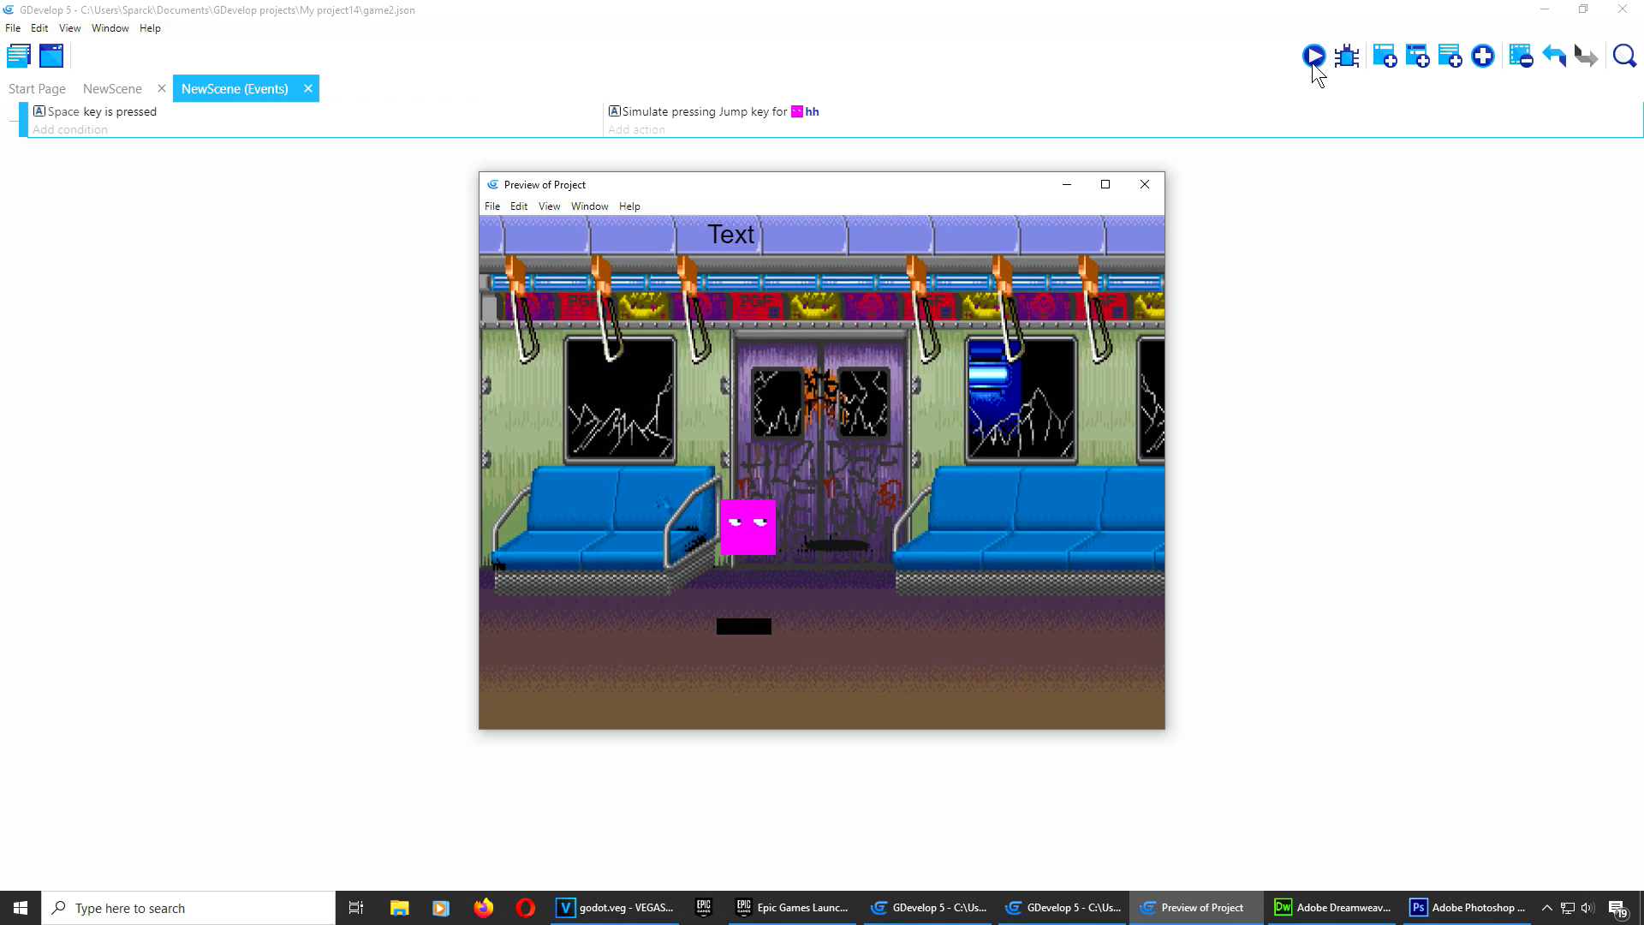
key(space)
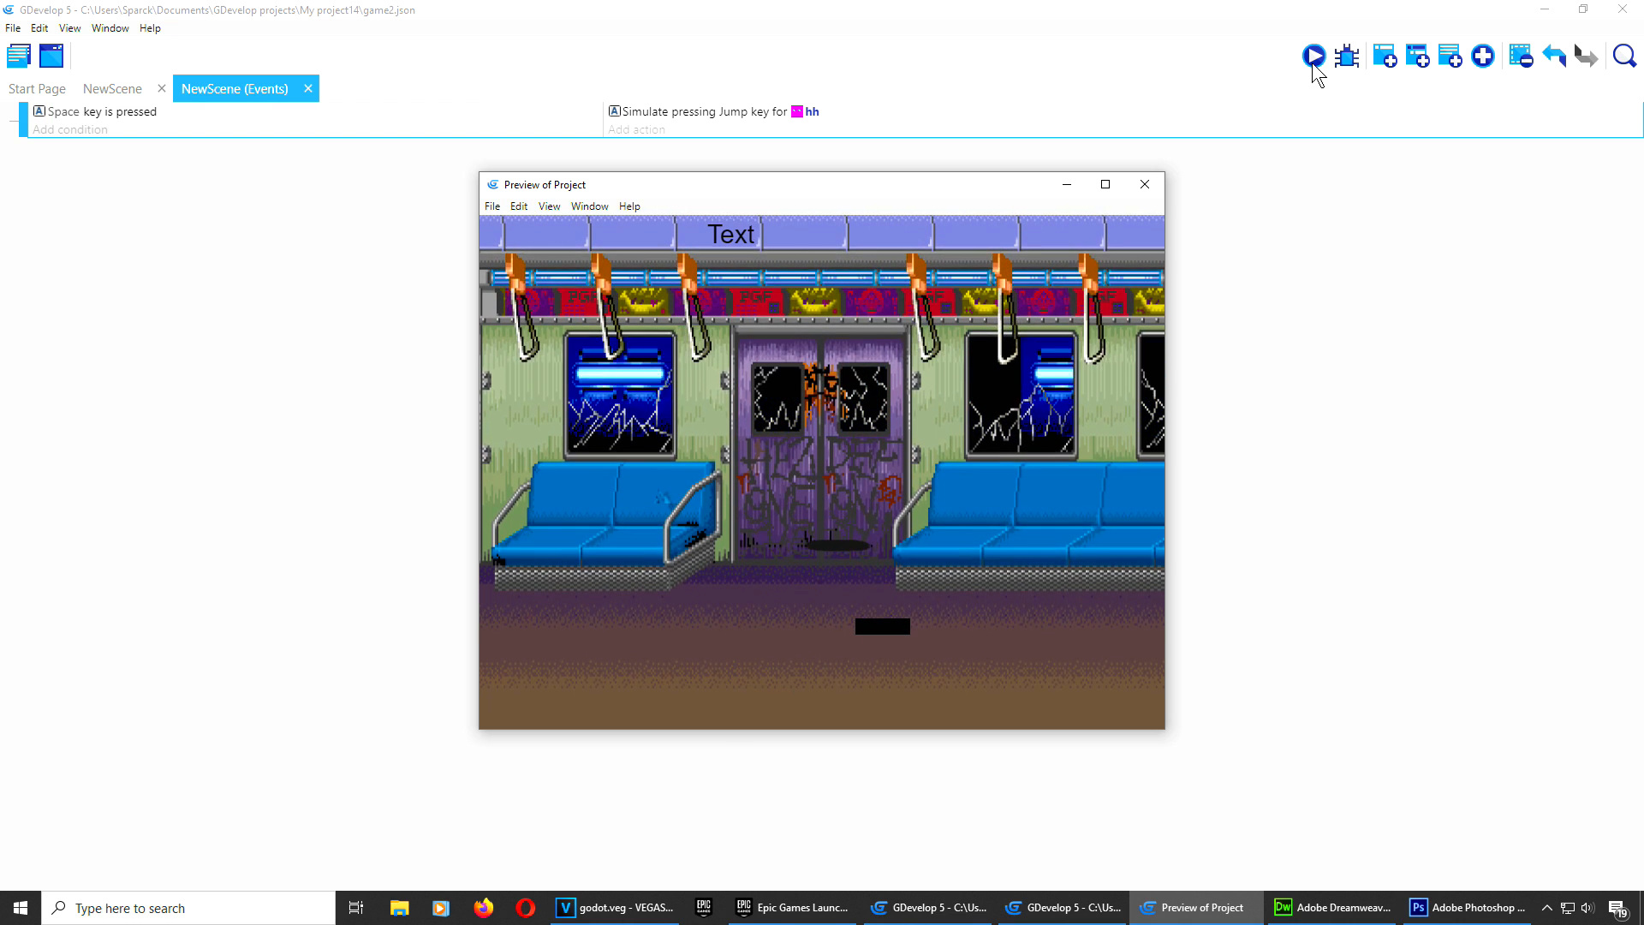
click(1145, 185)
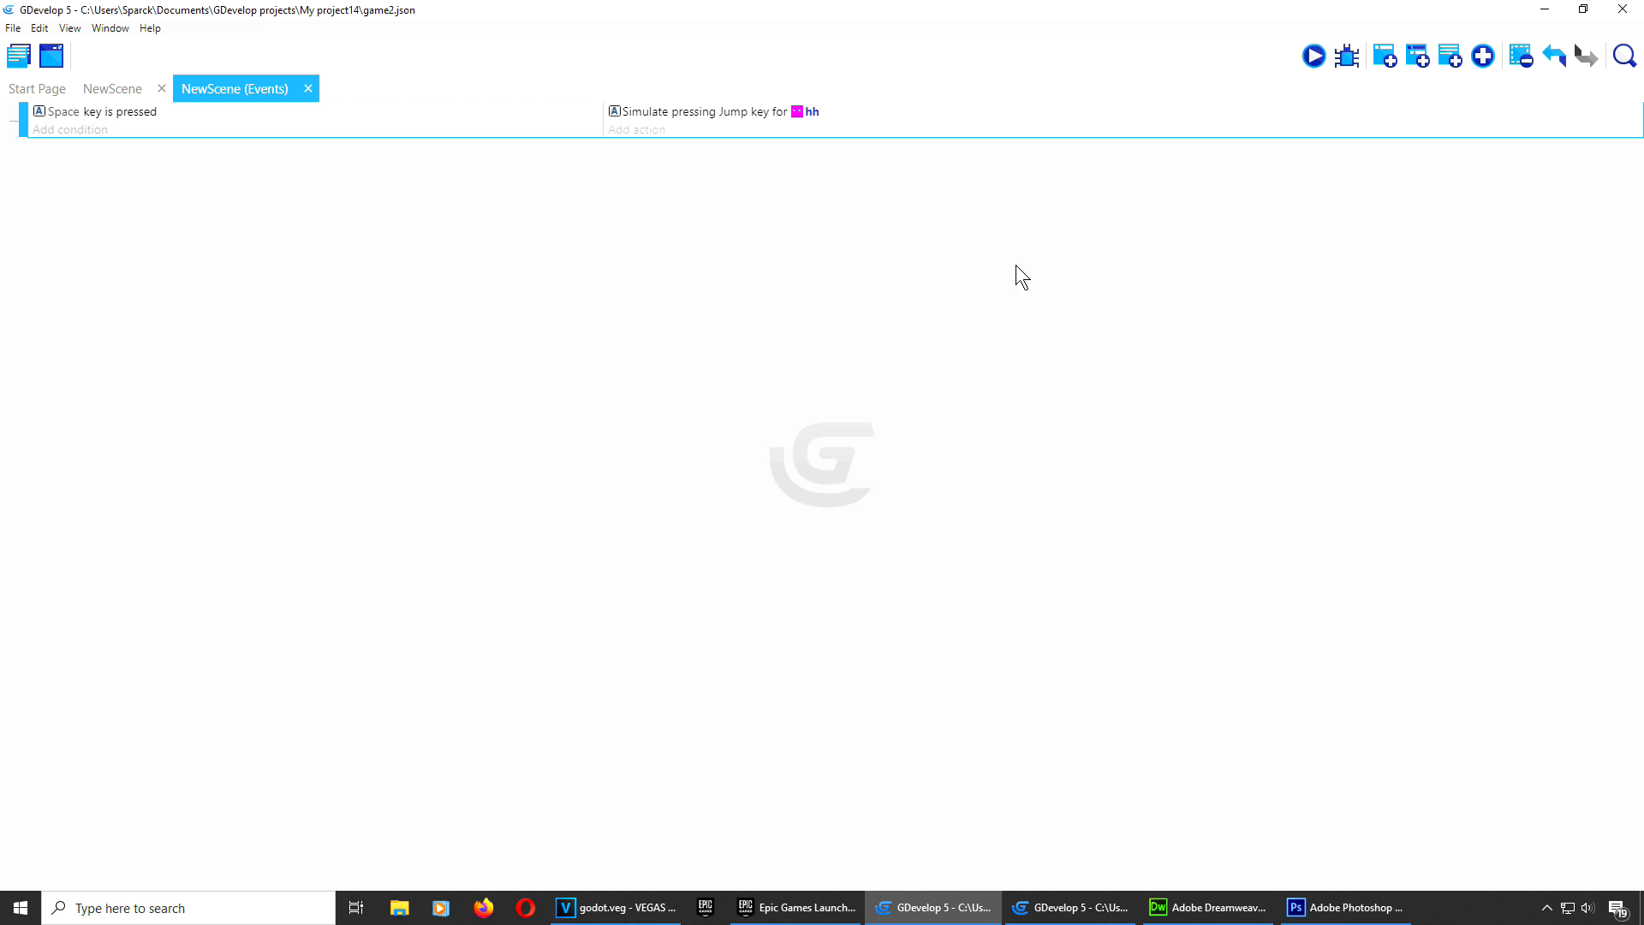
Step: Add a new event to the event sheet and start an X position of an object action for hh
click(1384, 59)
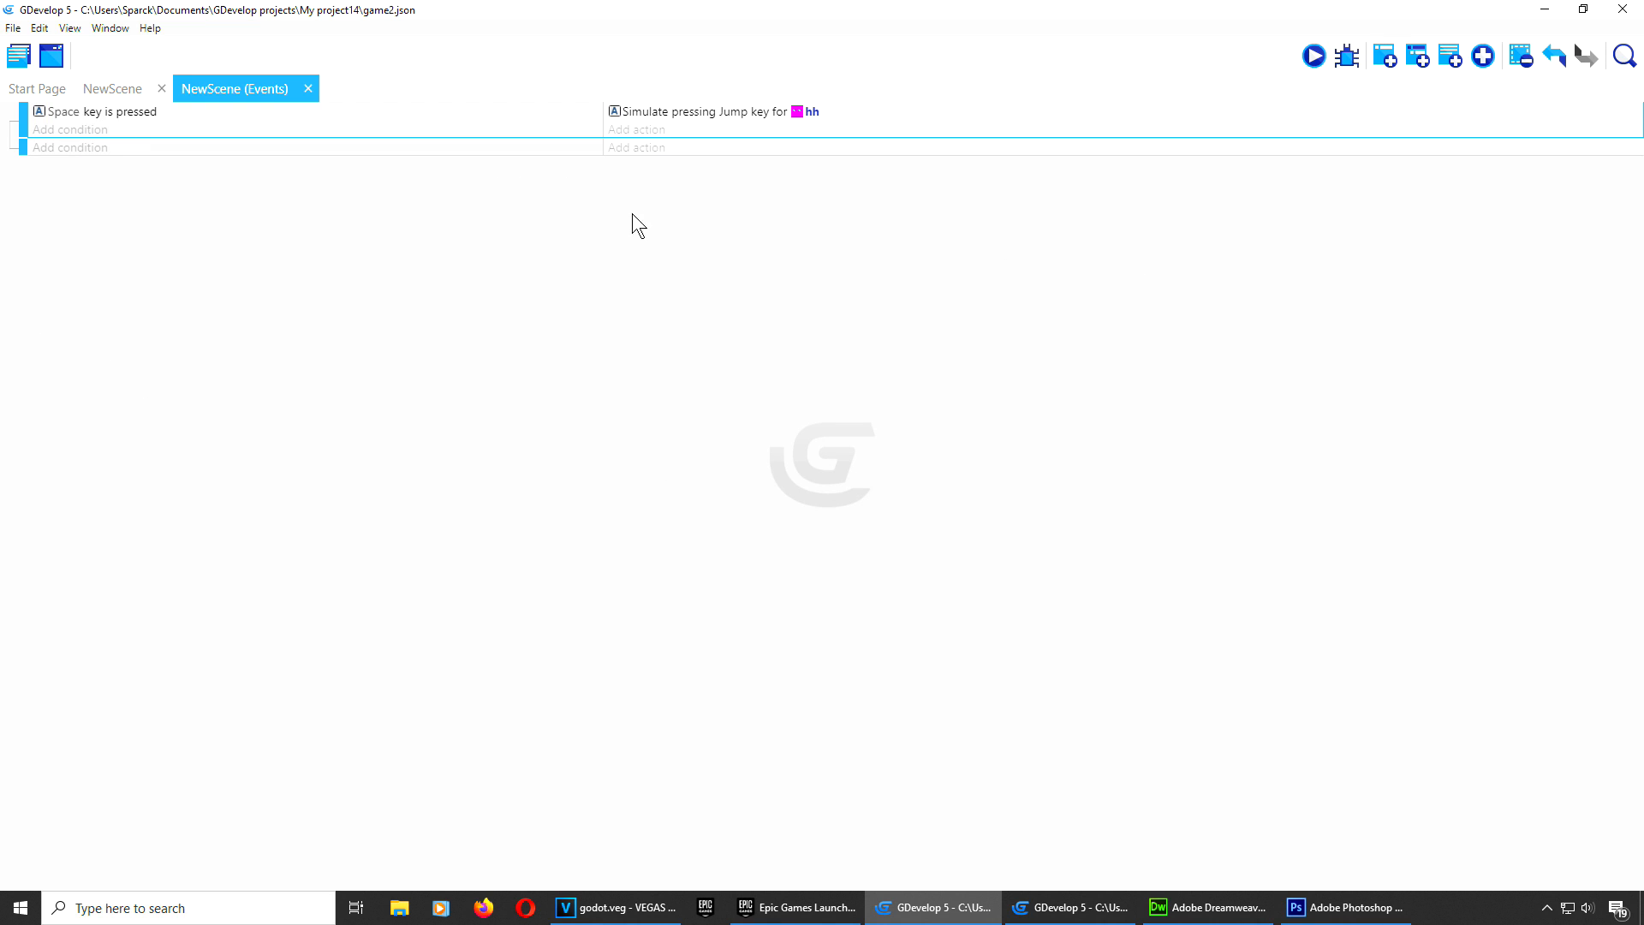
click(648, 149)
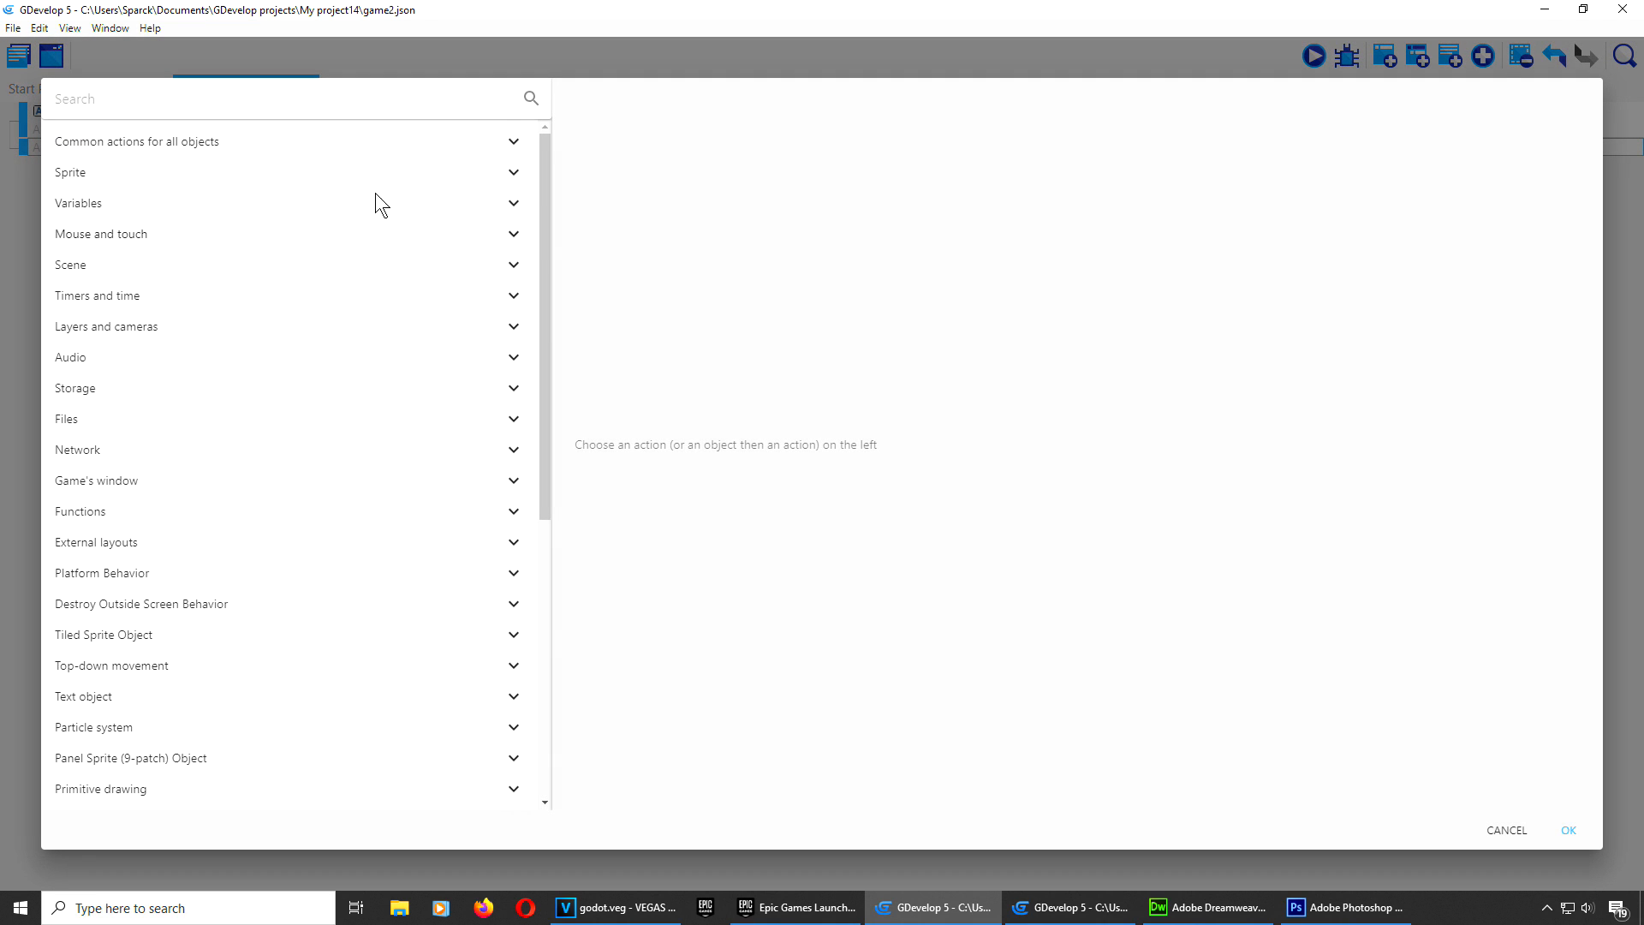
click(207, 143)
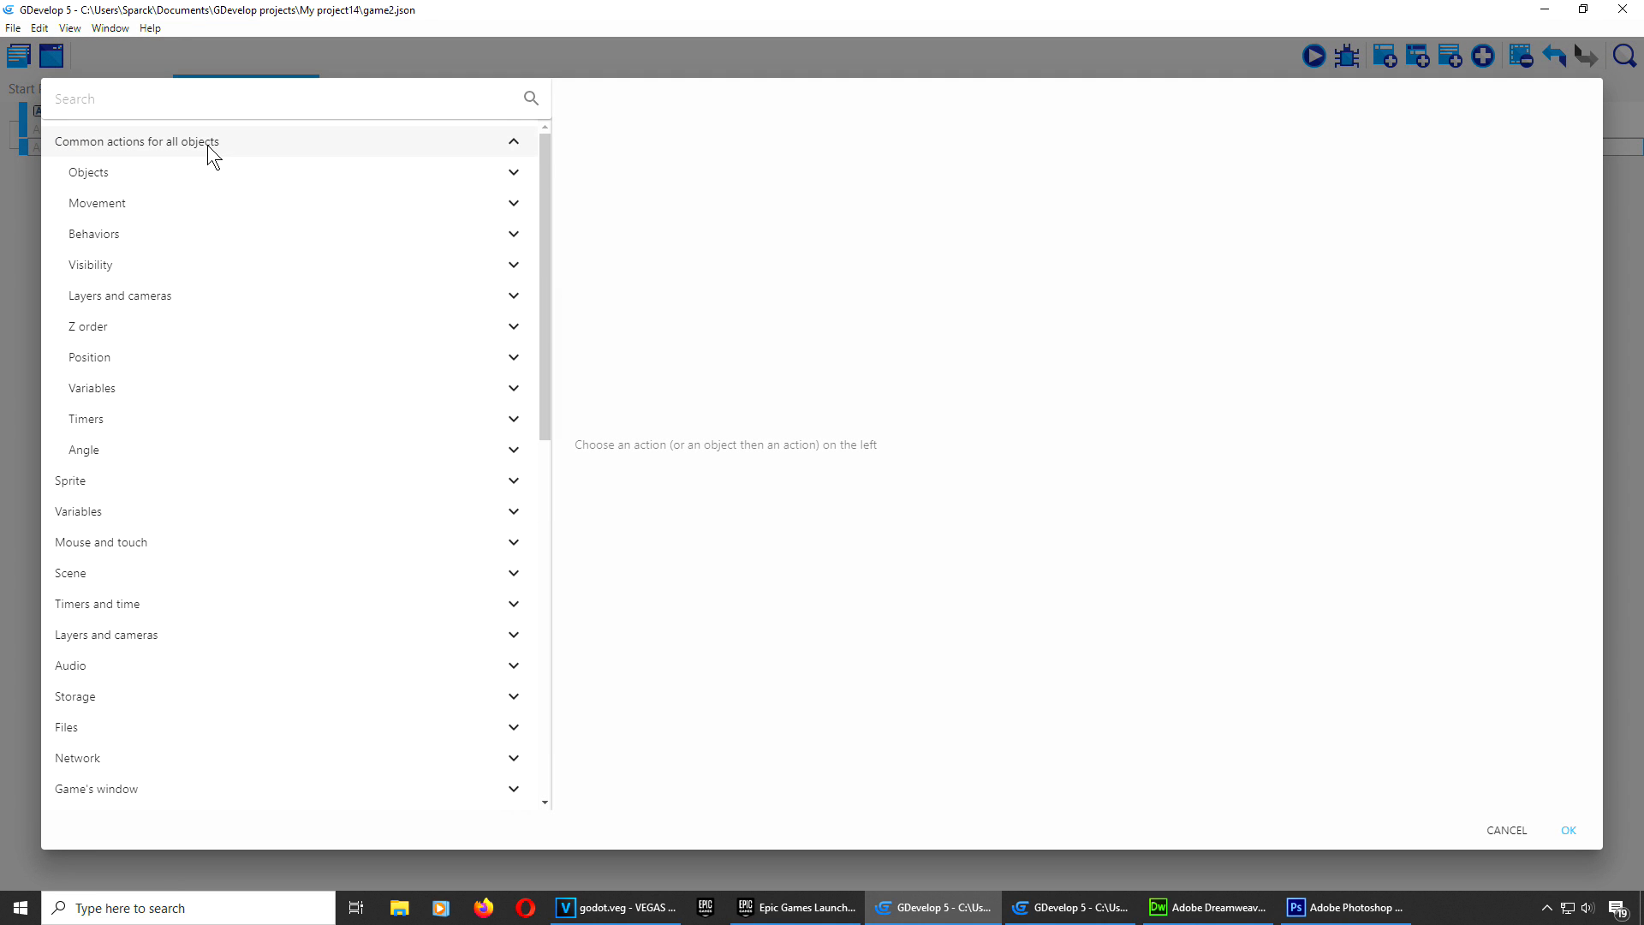
click(131, 354)
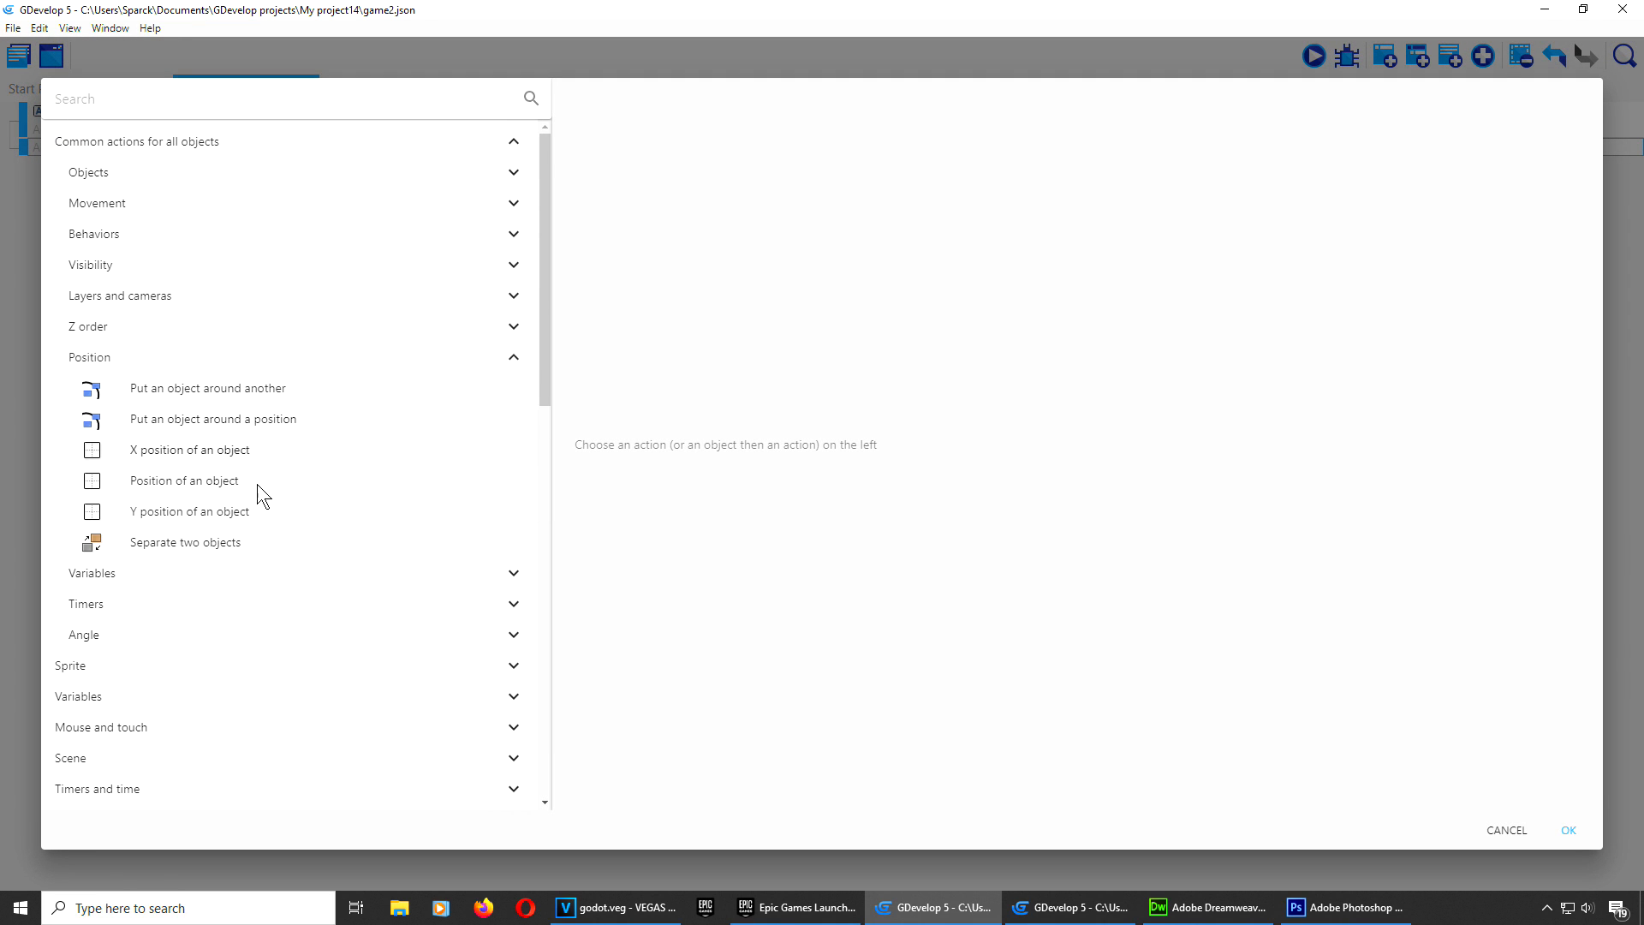
click(238, 449)
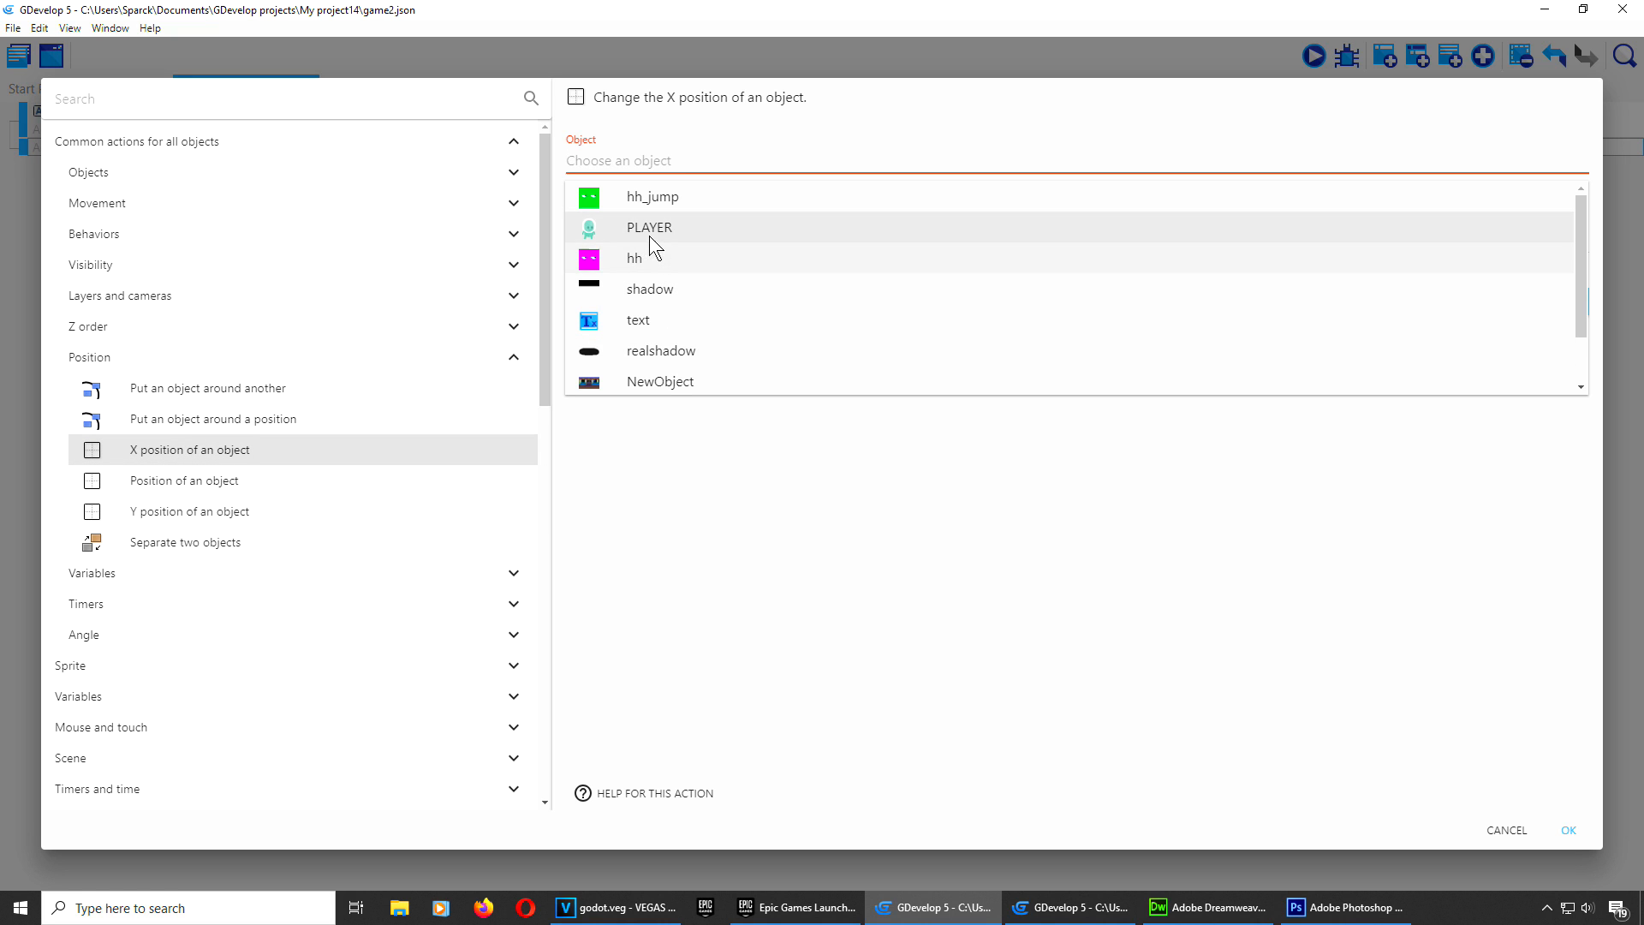
click(670, 261)
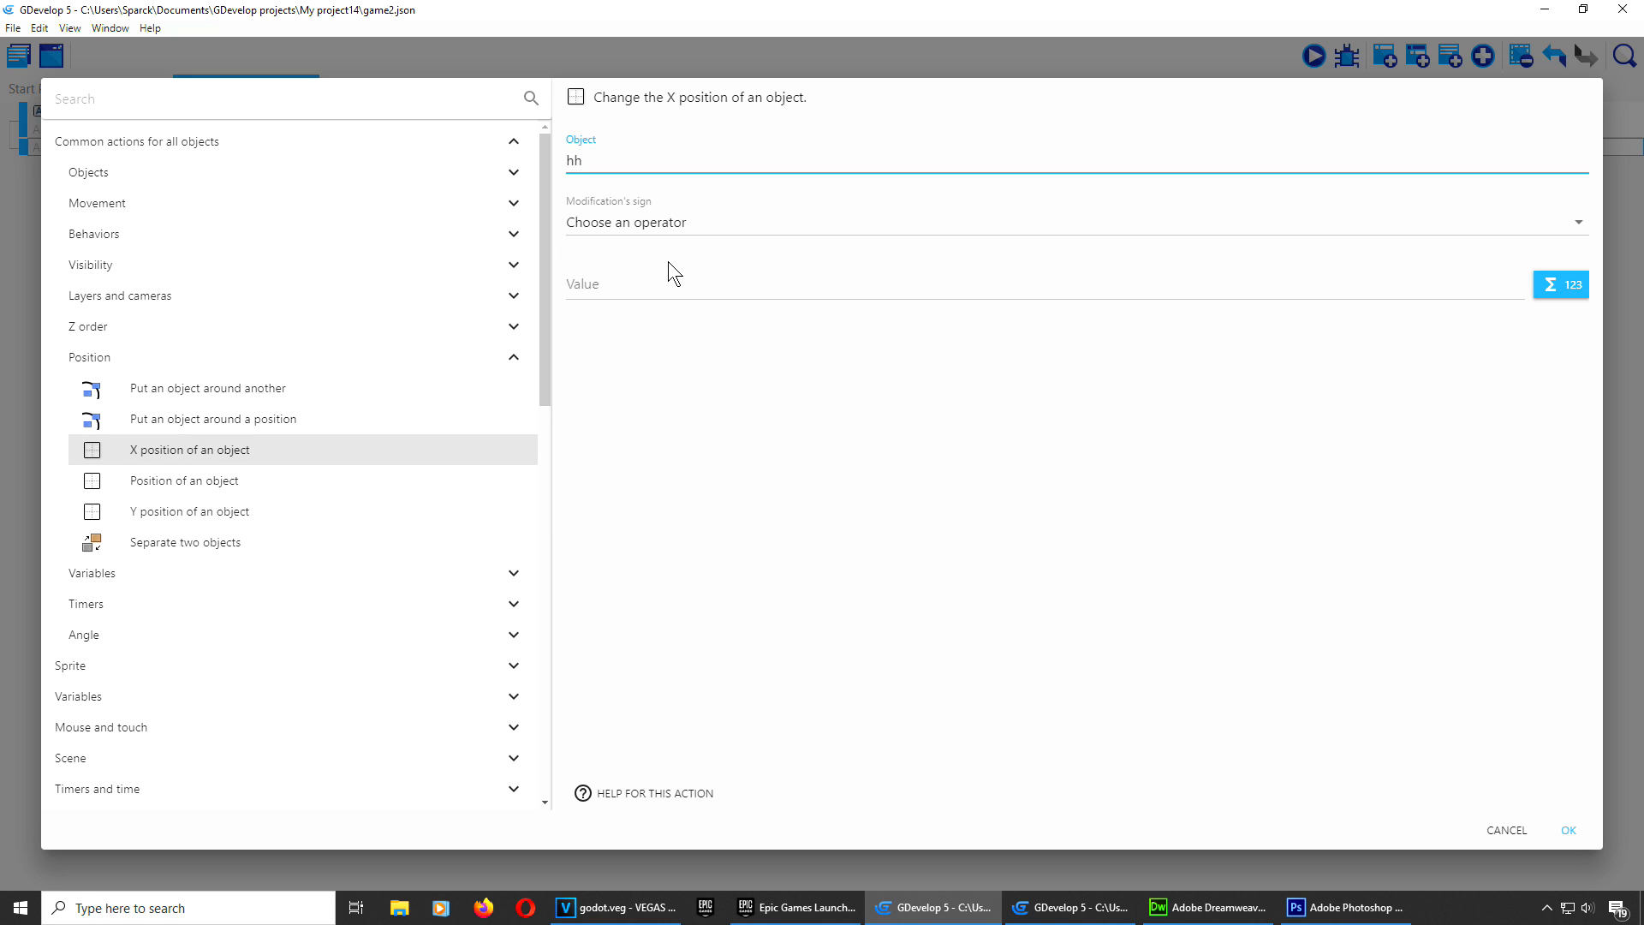
Step: Set the X position action's value to the X position expression of the shadow object, shadow.X(), and accept the action
click(665, 285)
click(1554, 282)
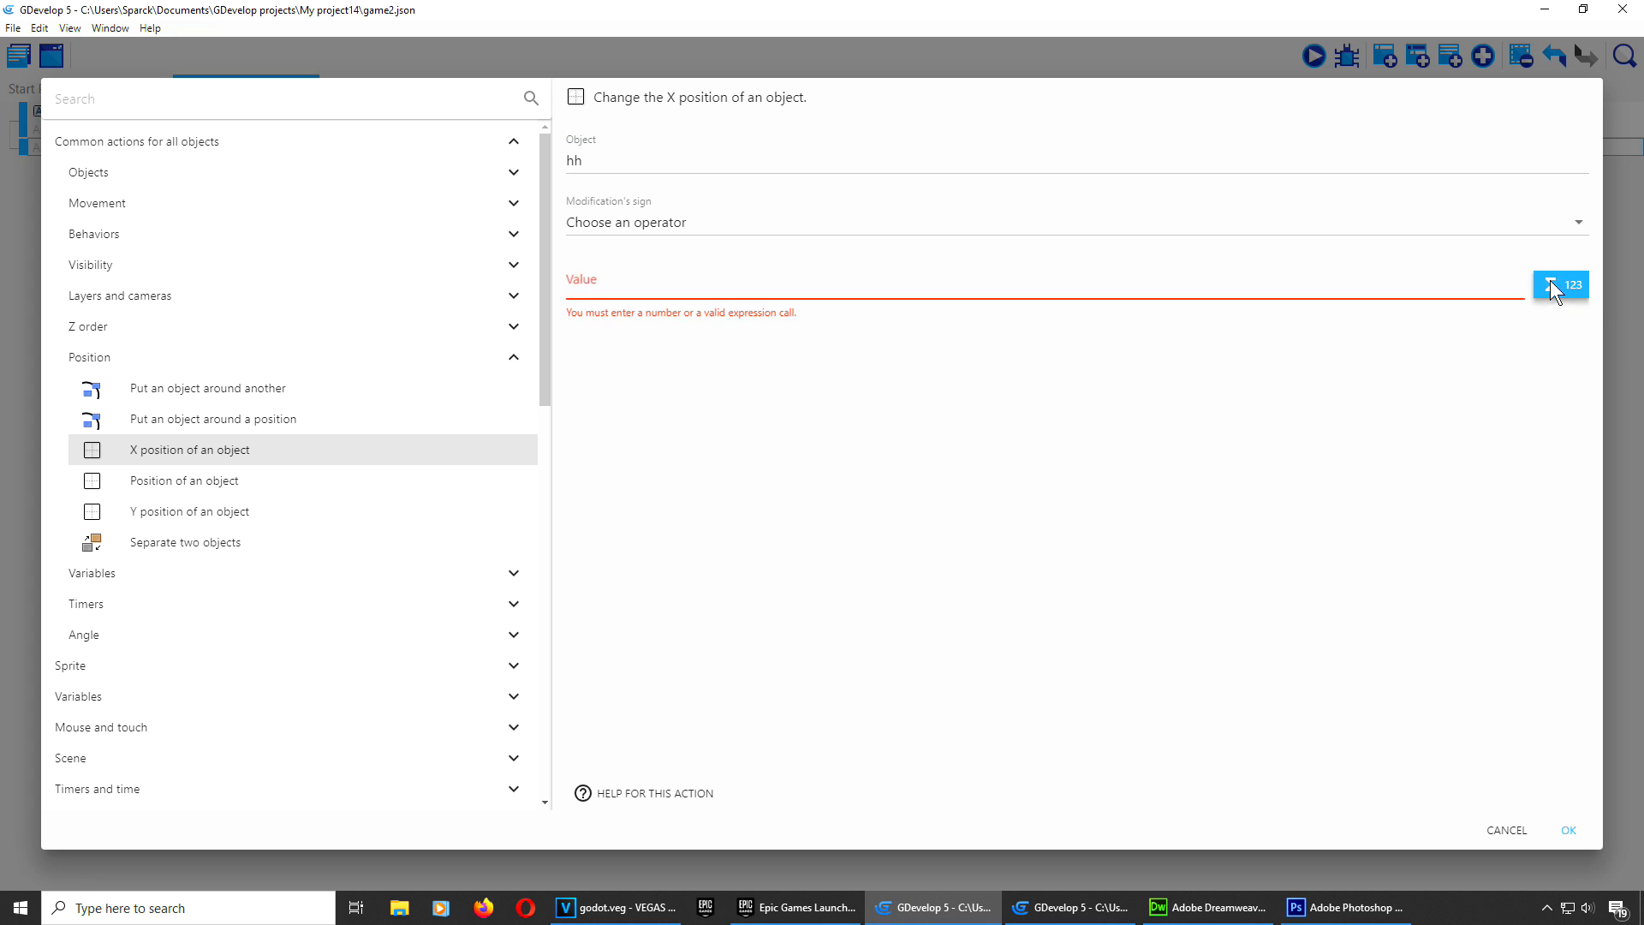
click(759, 387)
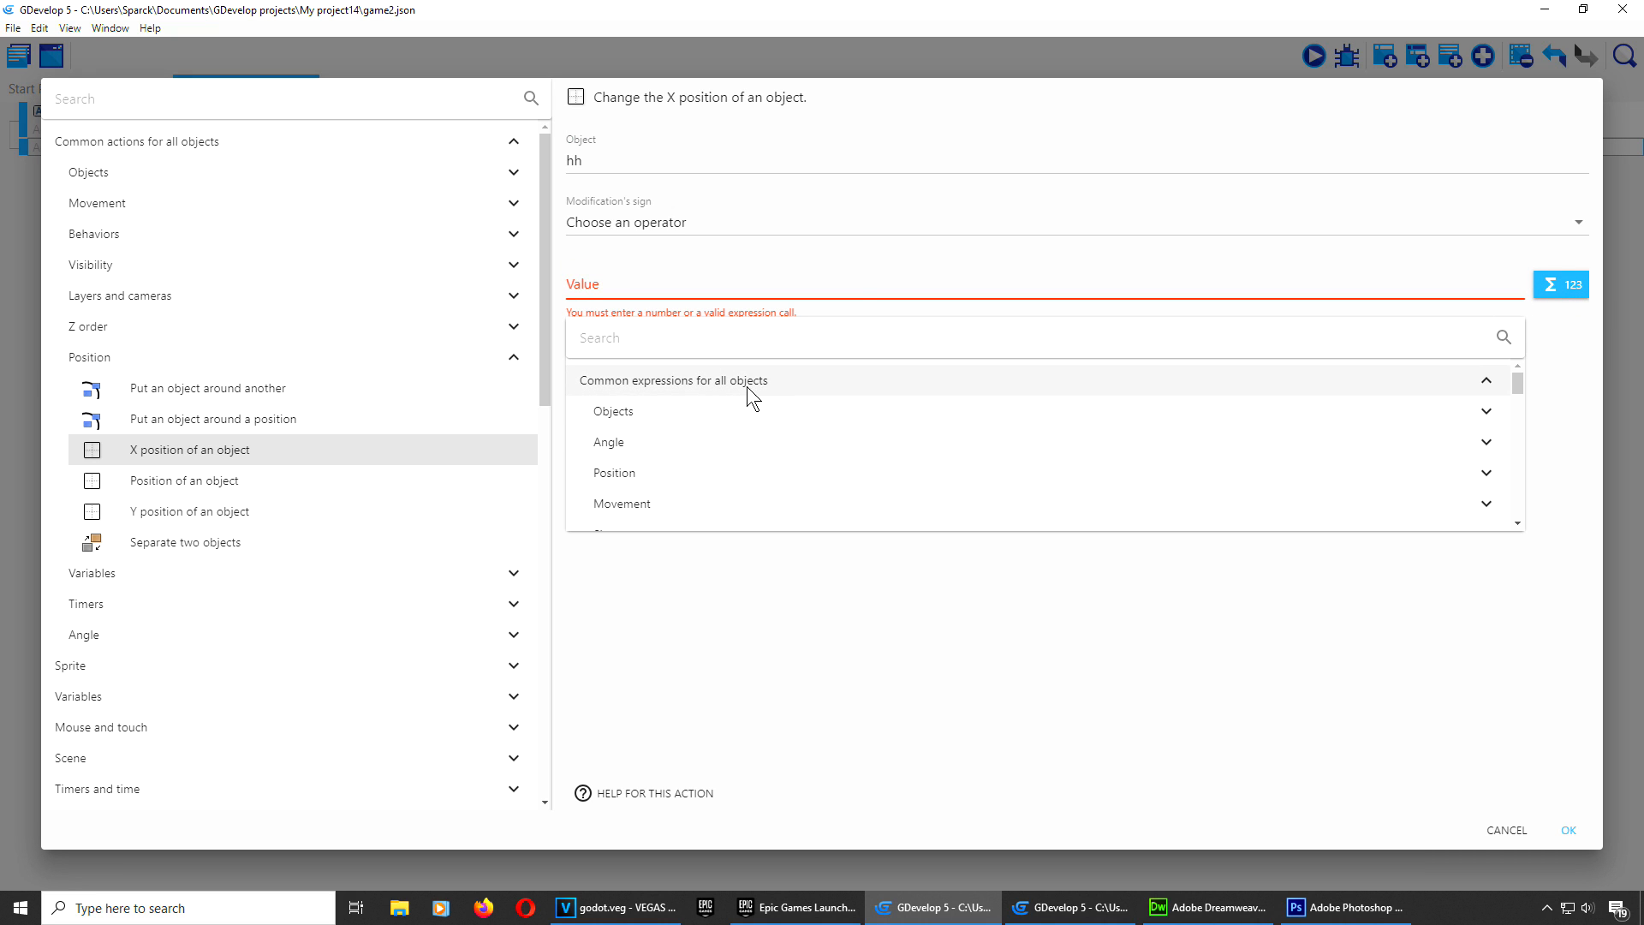
click(663, 472)
scroll(694, 523, down, 1)
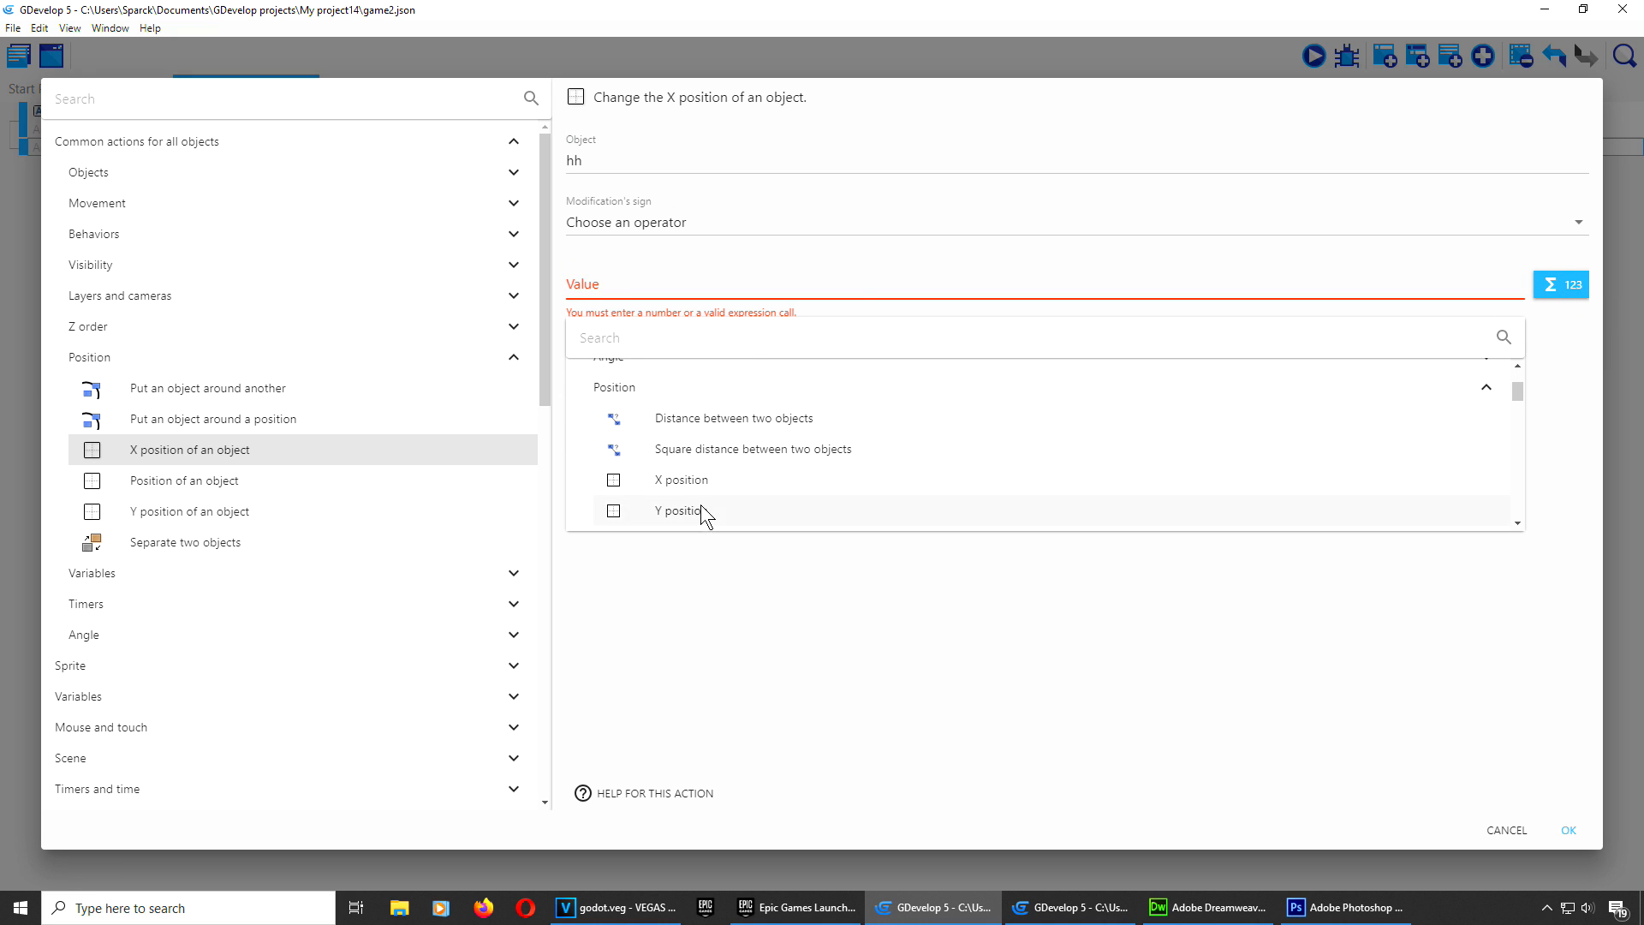
click(705, 482)
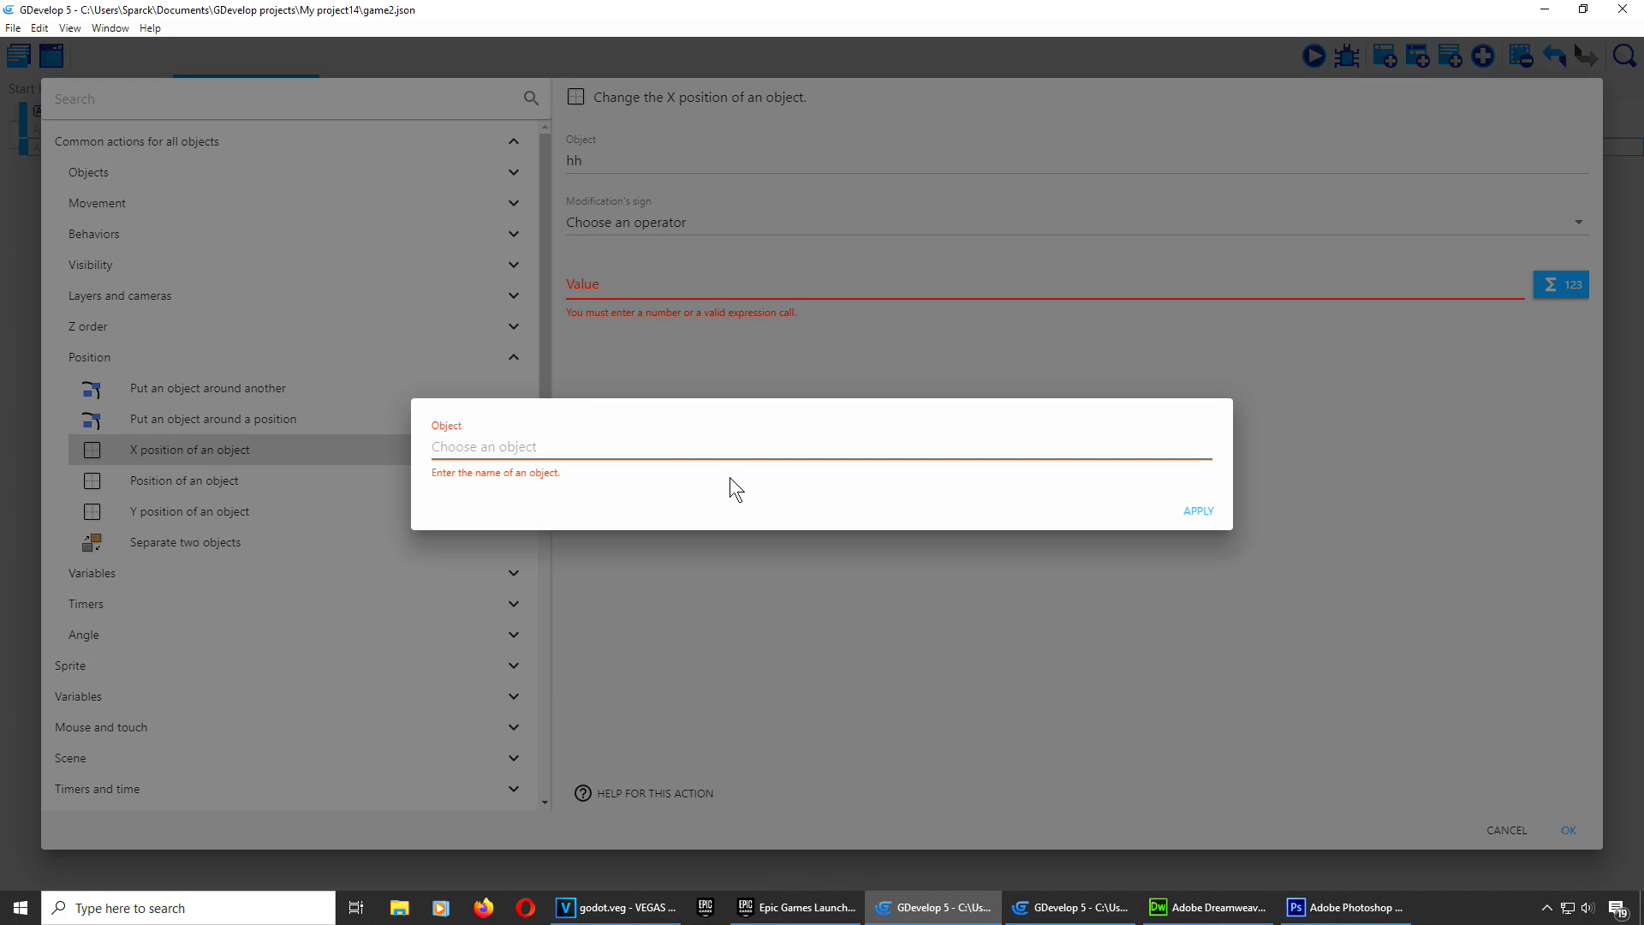
click(560, 450)
click(551, 568)
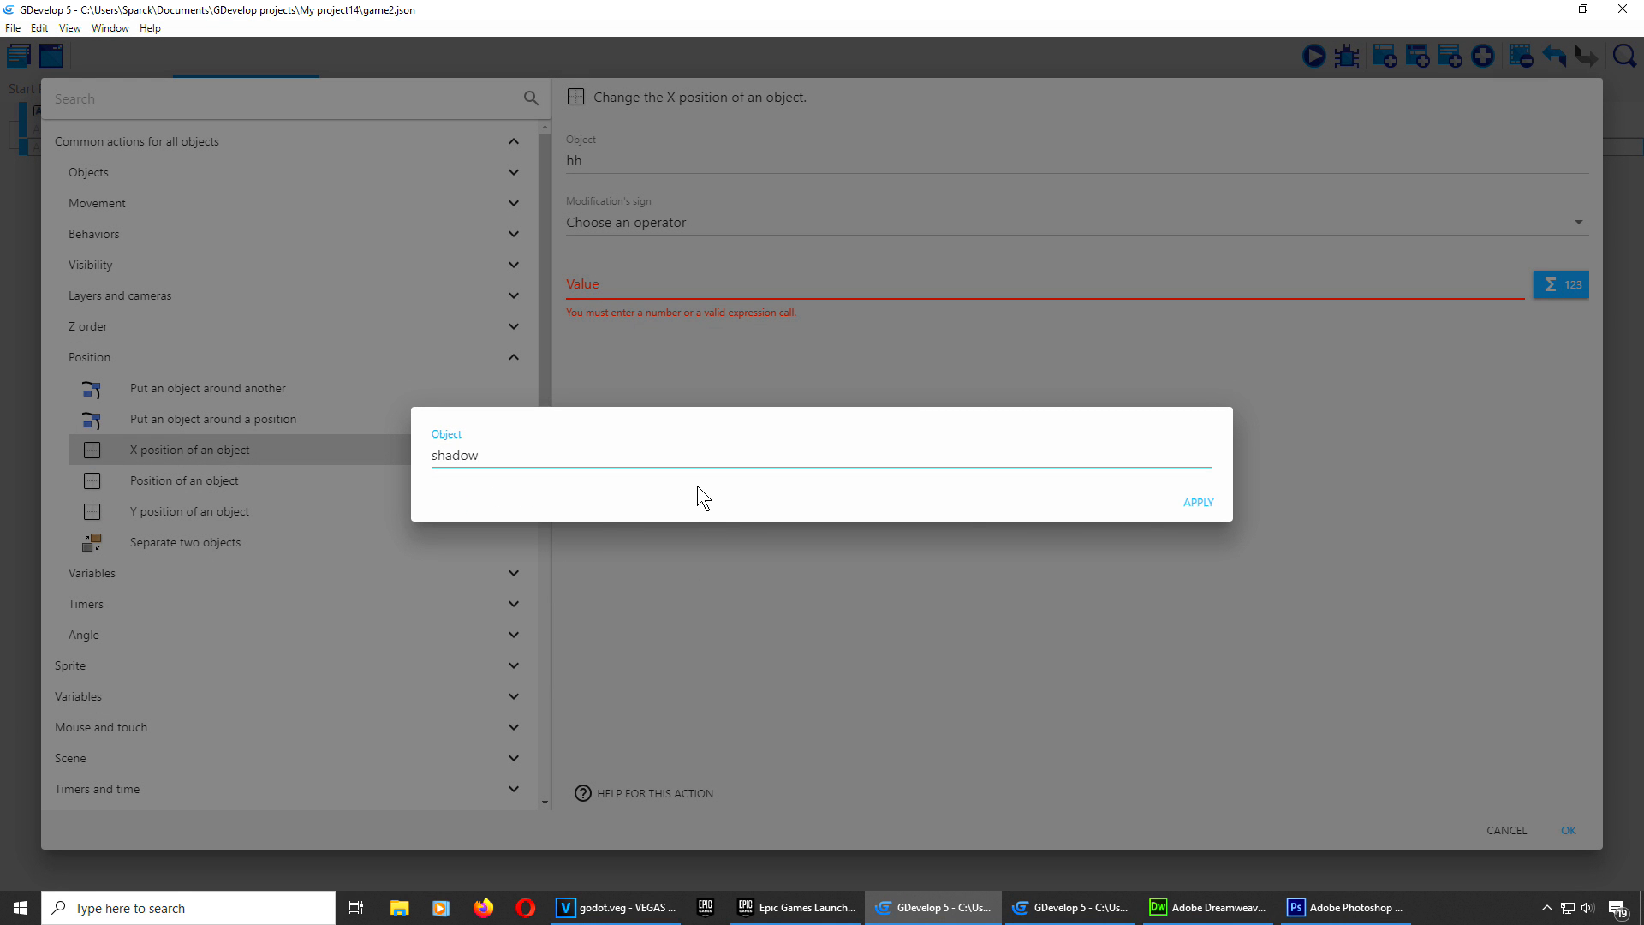
click(1203, 501)
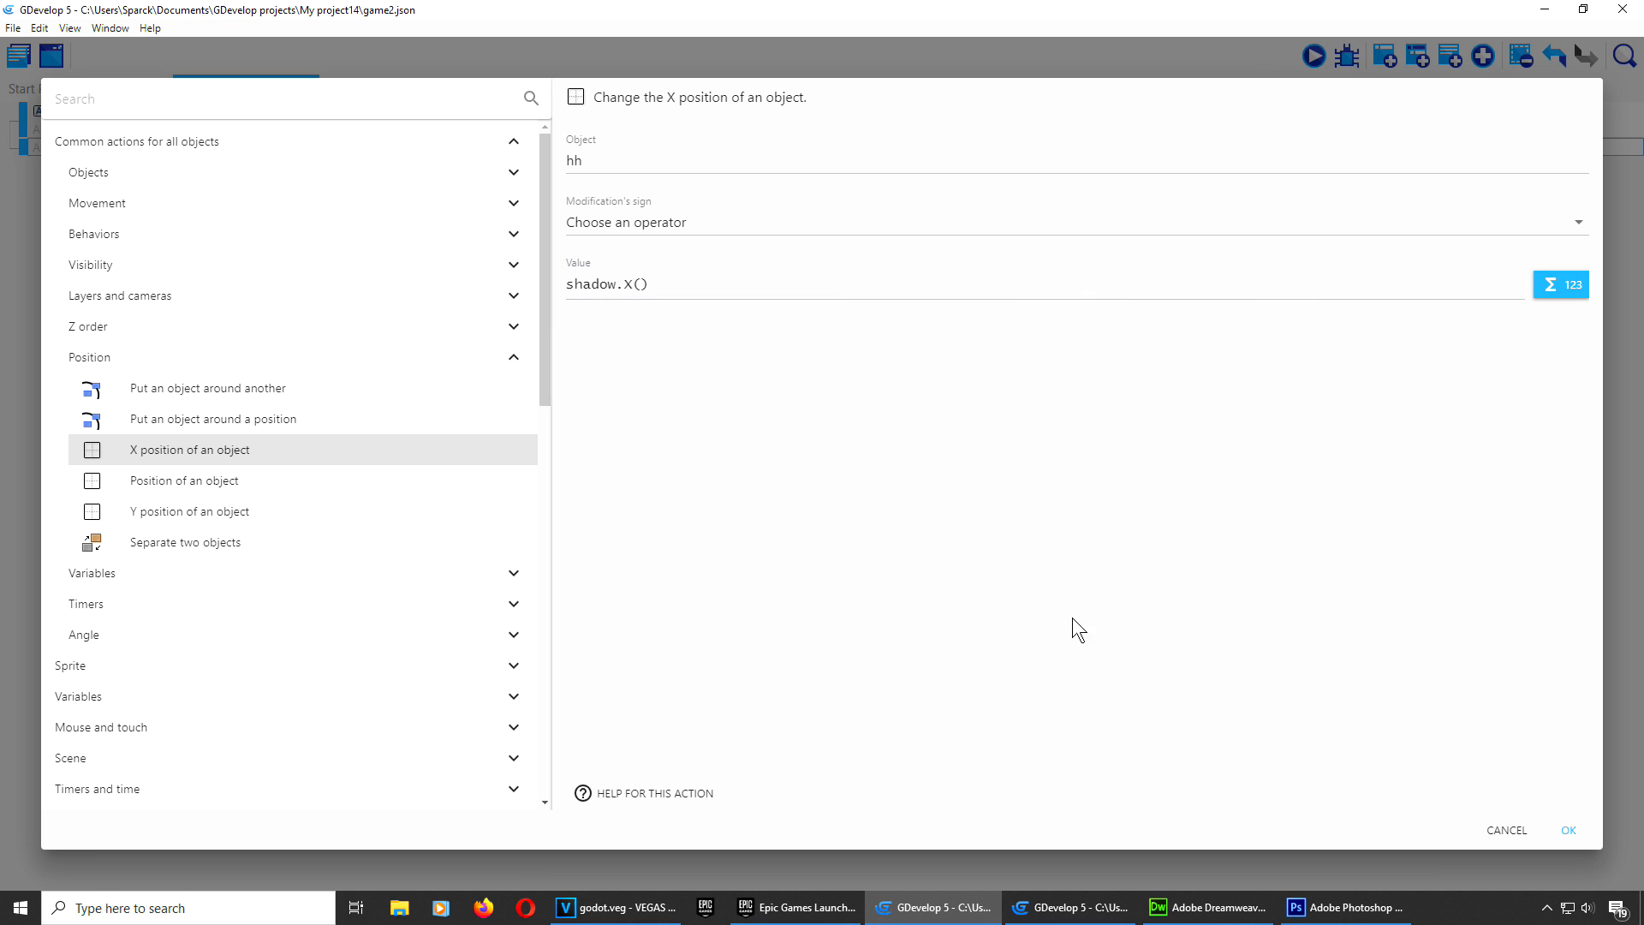
click(1564, 831)
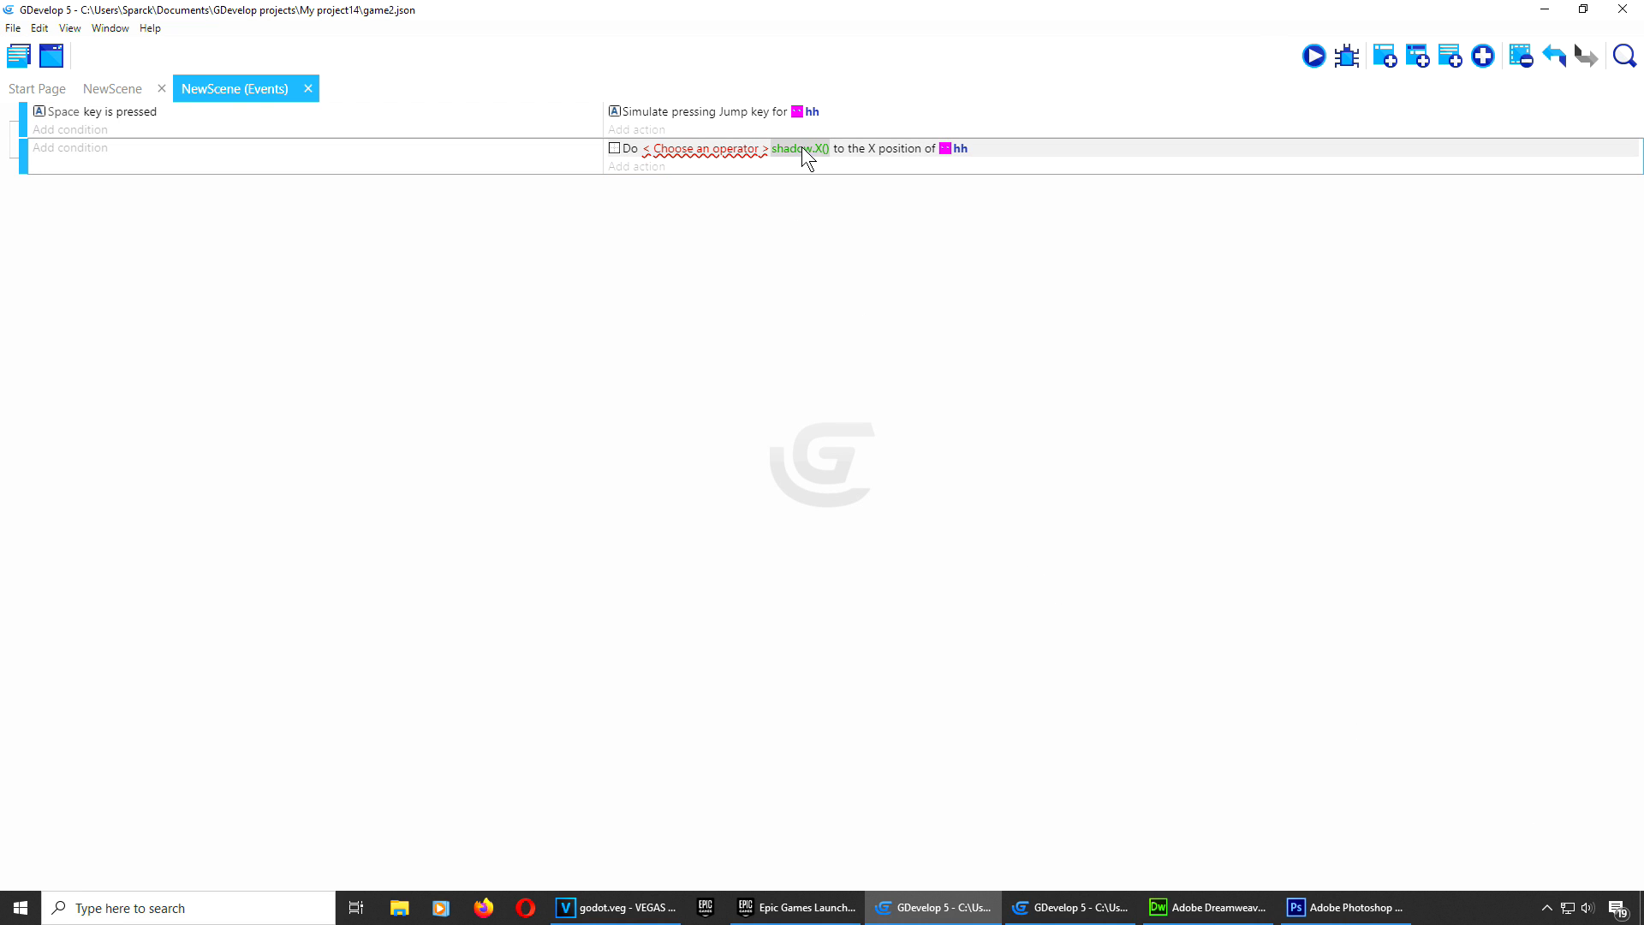
Step: Set the modification sign of hh's X position action to = (set to)
double_click(739, 151)
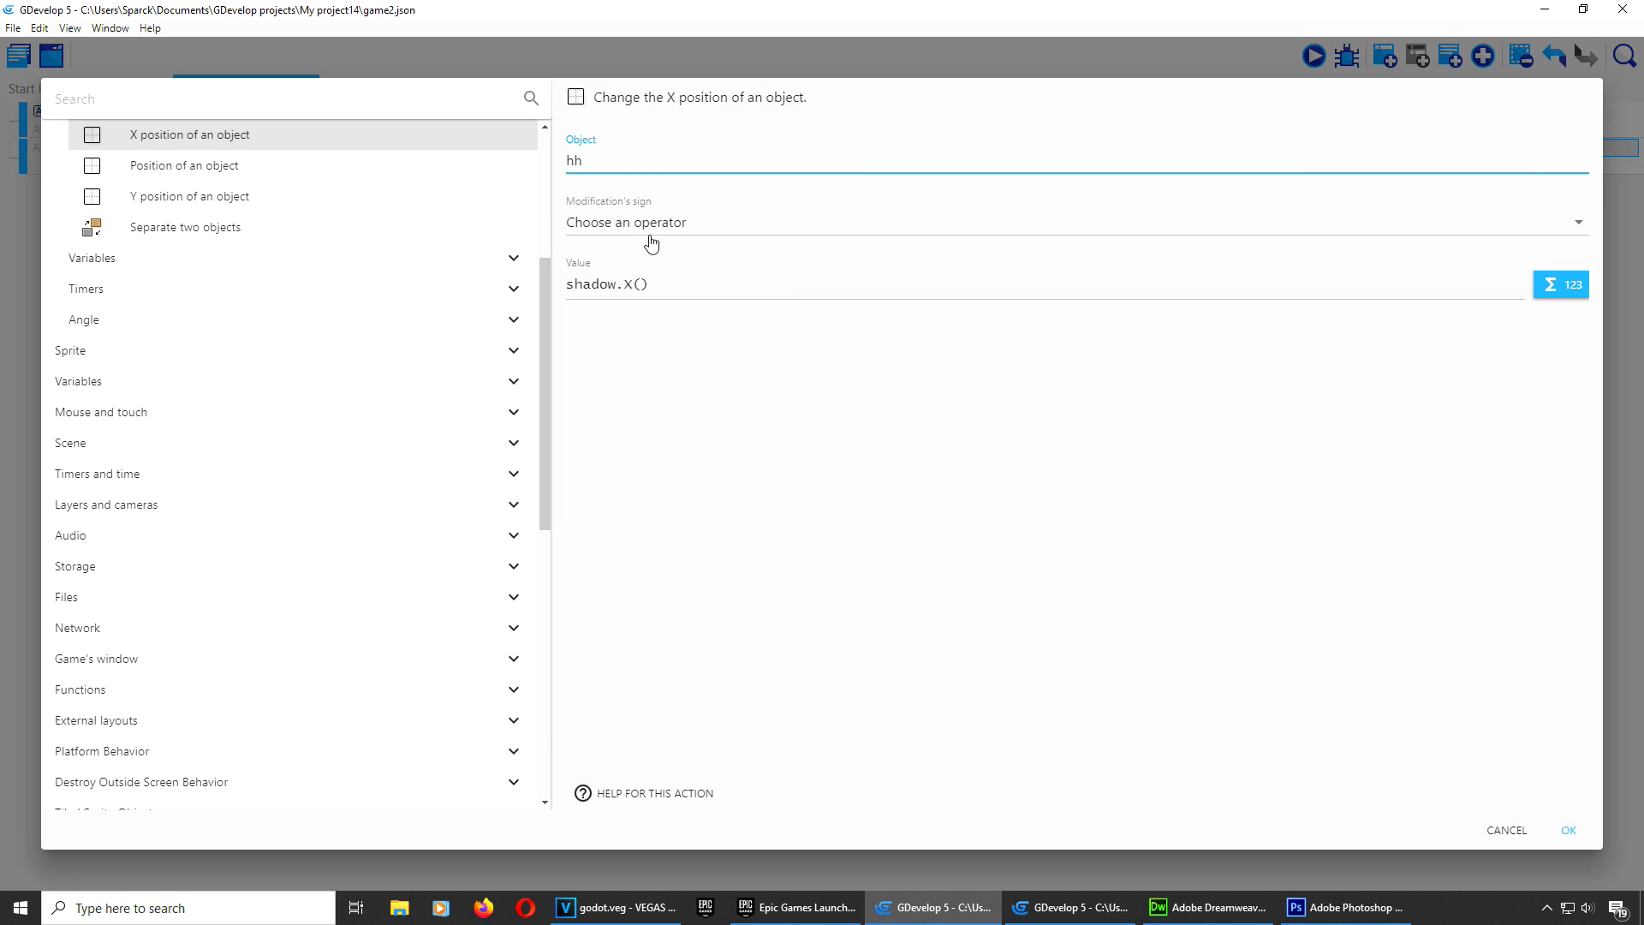
click(649, 236)
click(624, 266)
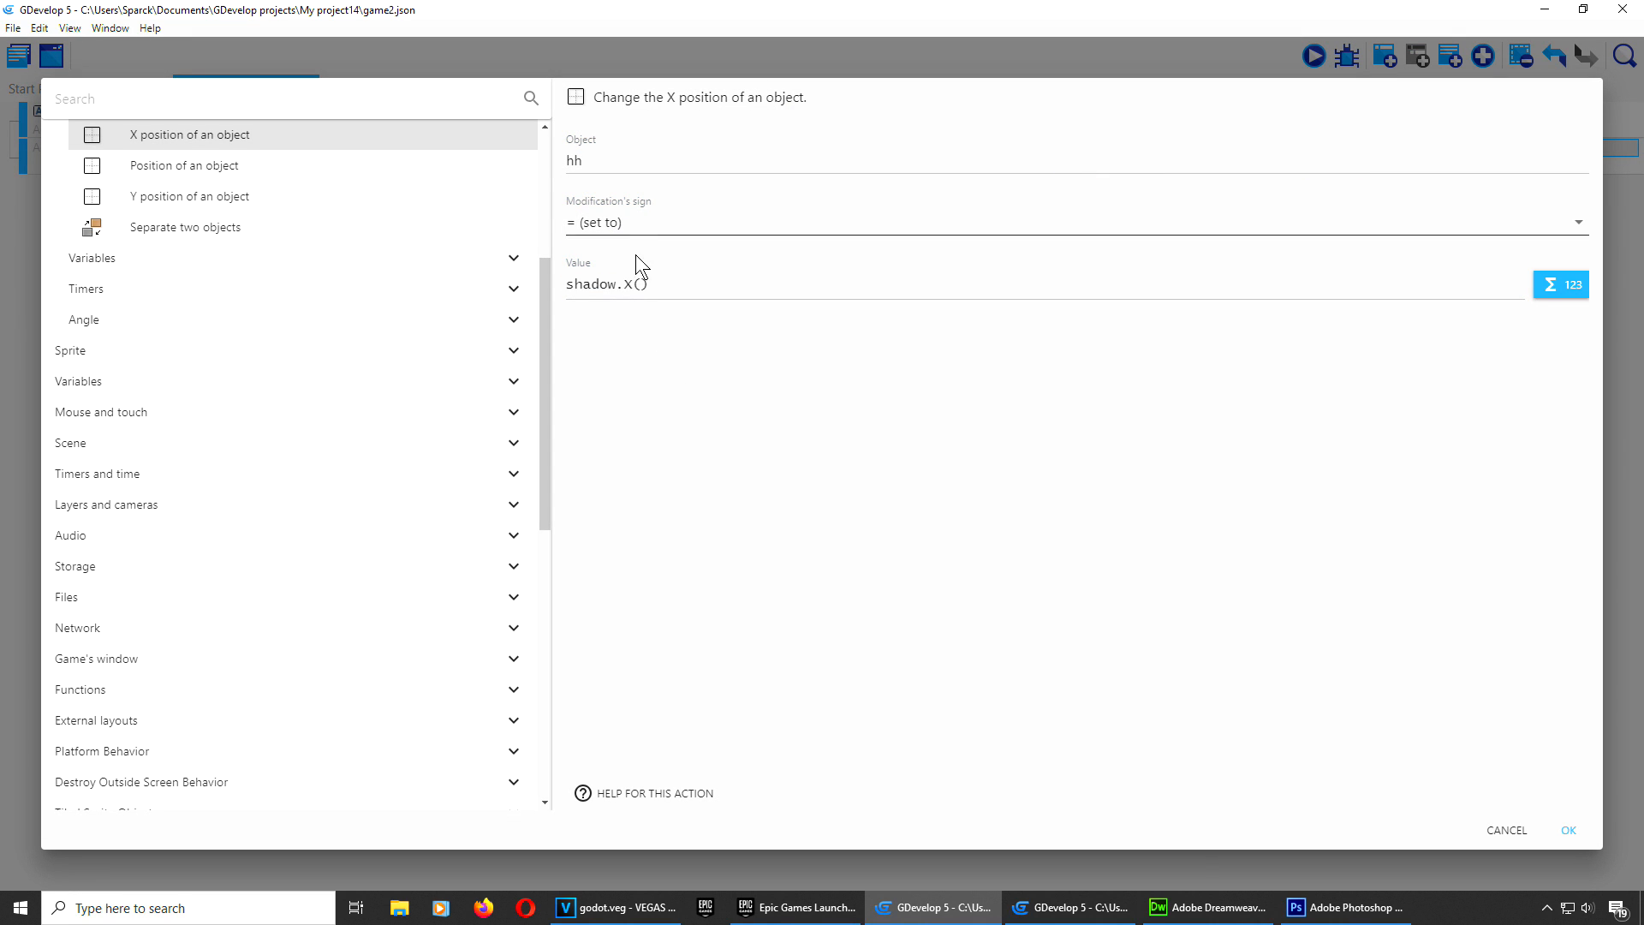
click(1564, 831)
Step: Preview the scene, test moving the hh box in all directions and jumping to check its alignment with the shadow, and close the preview
click(1307, 53)
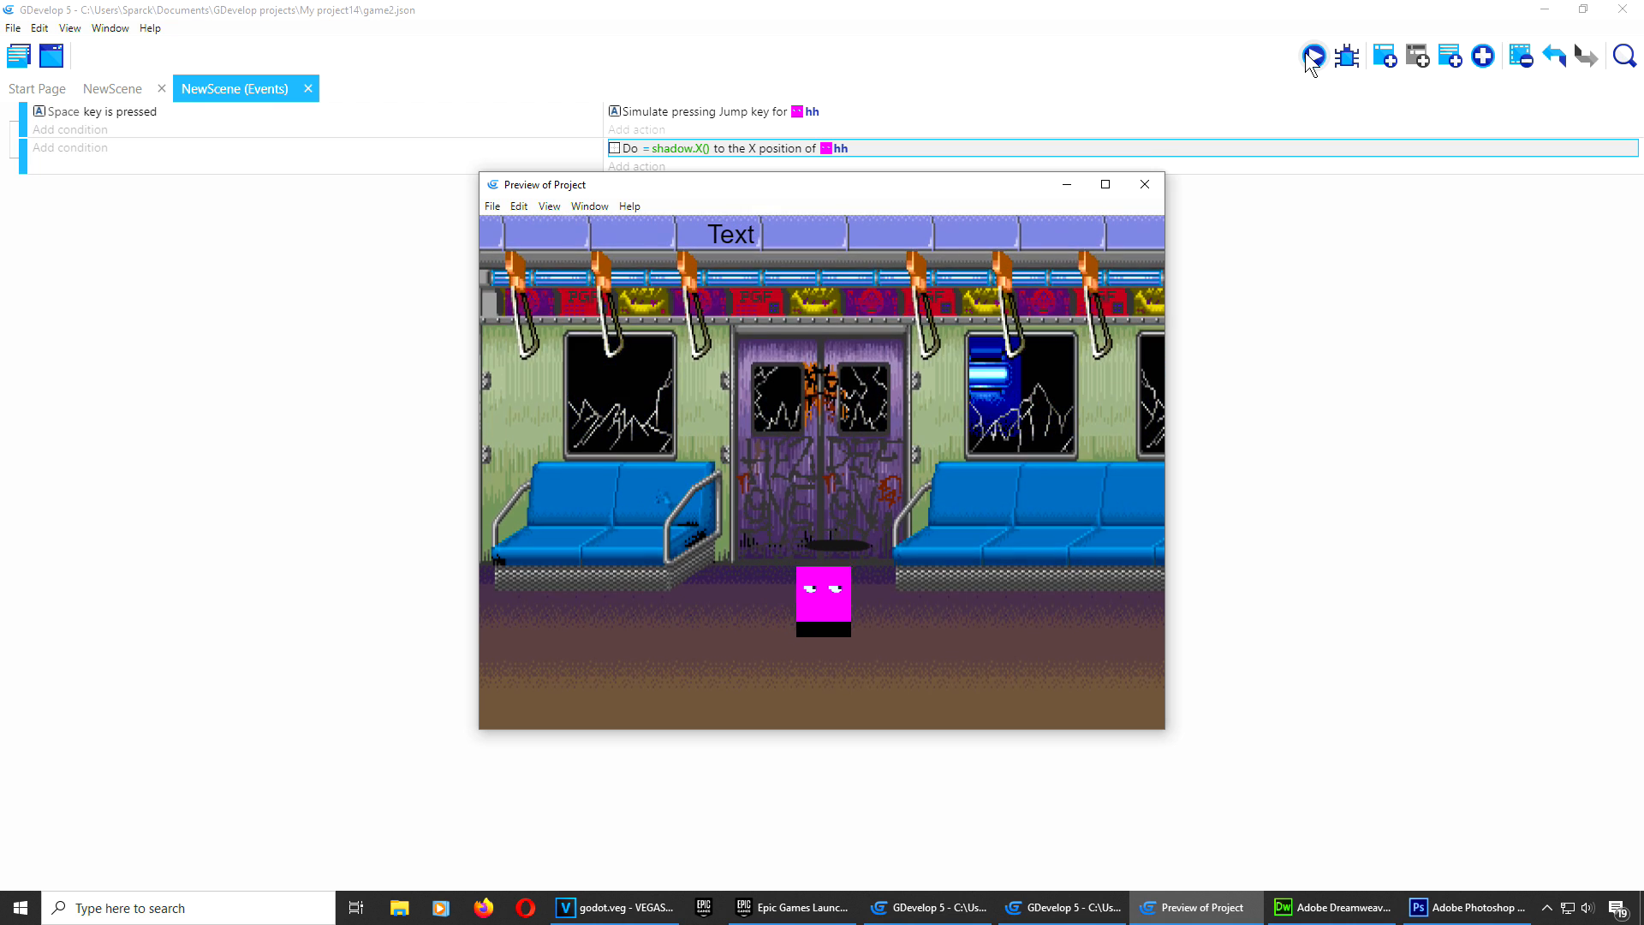
key(Right)
key(Down)
key(Right)
key(Left)
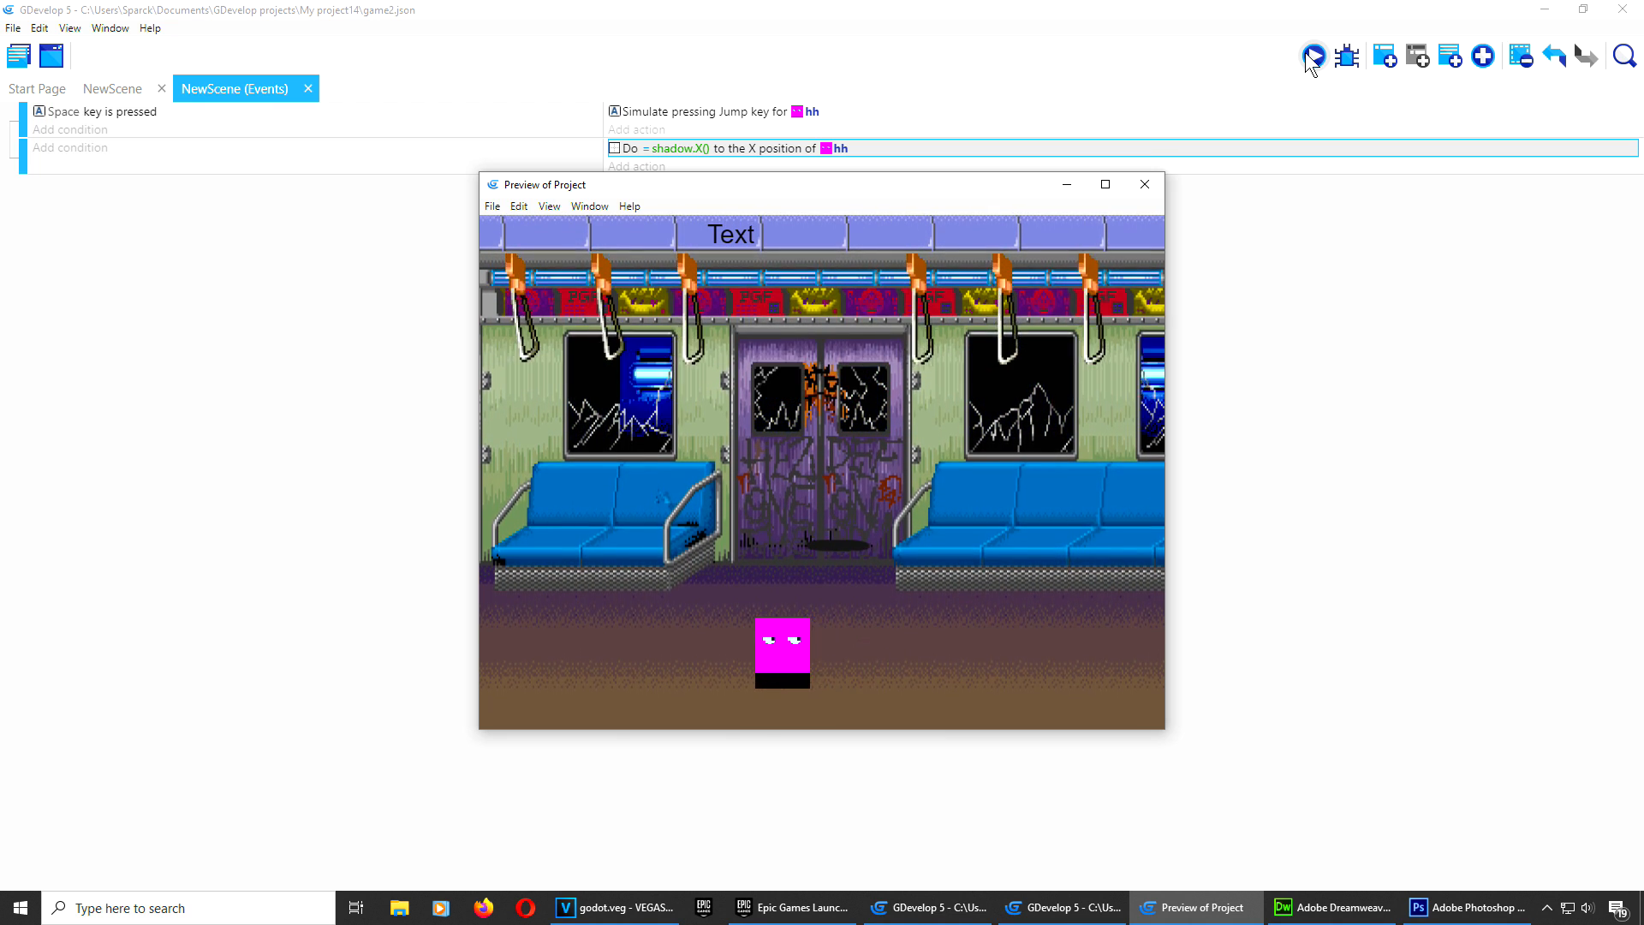
key(space)
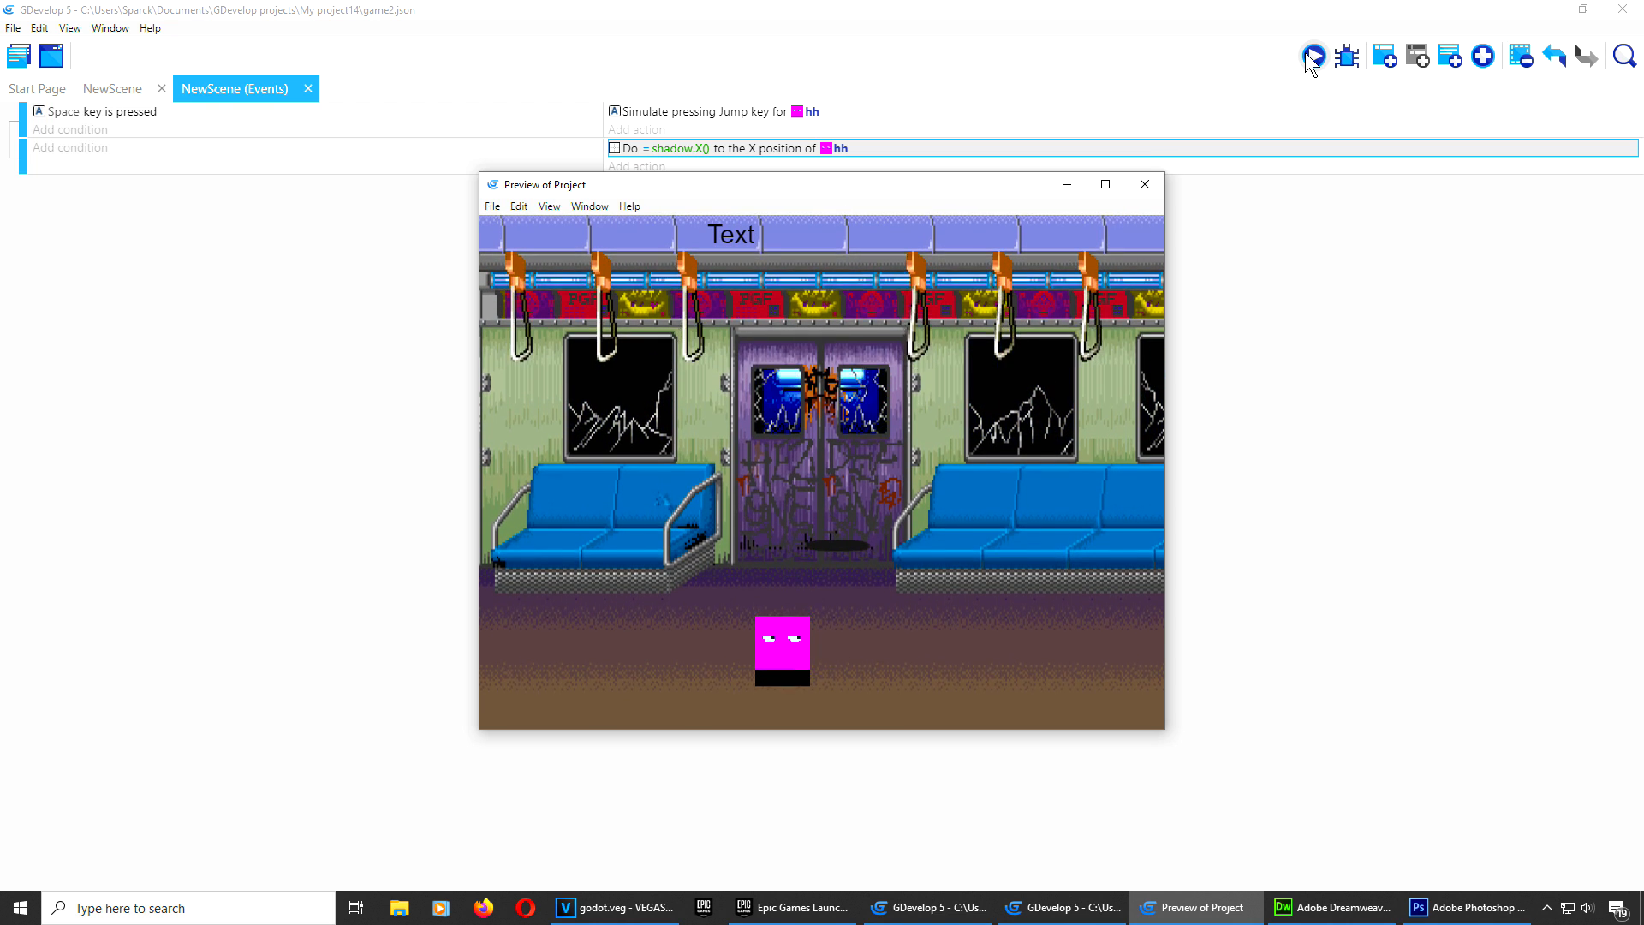
key(Up)
key(Down)
key(Up)
key(Right)
key(Up)
key(Right)
key(Down)
key(Right)
key(Right)
key(Up)
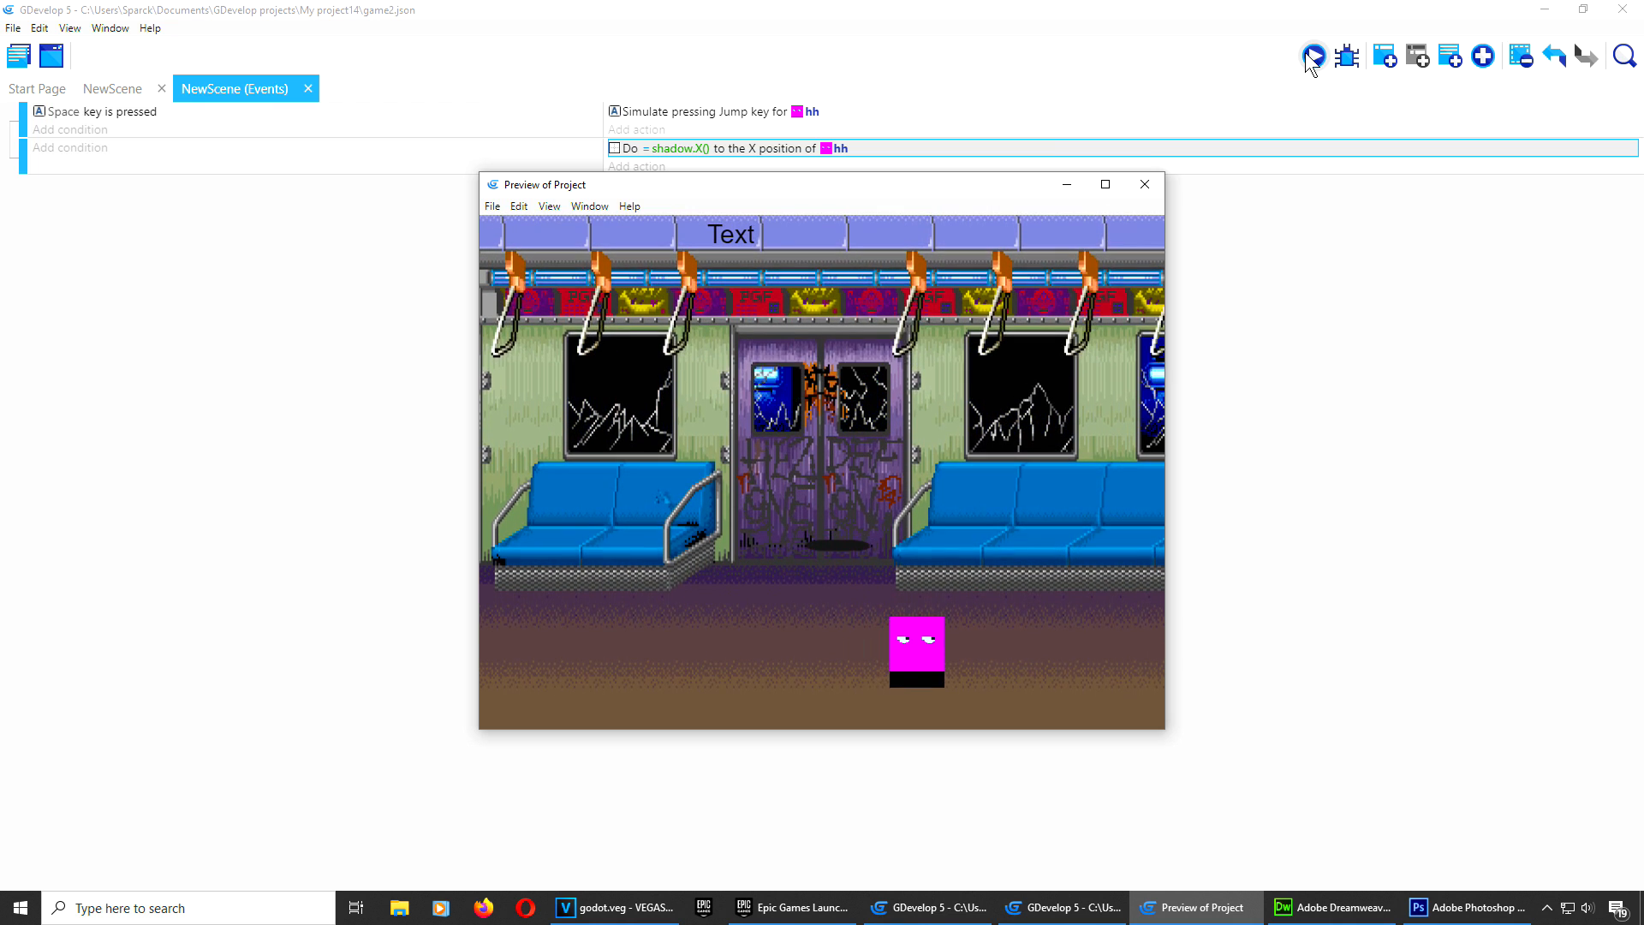
key(Right)
key(space)
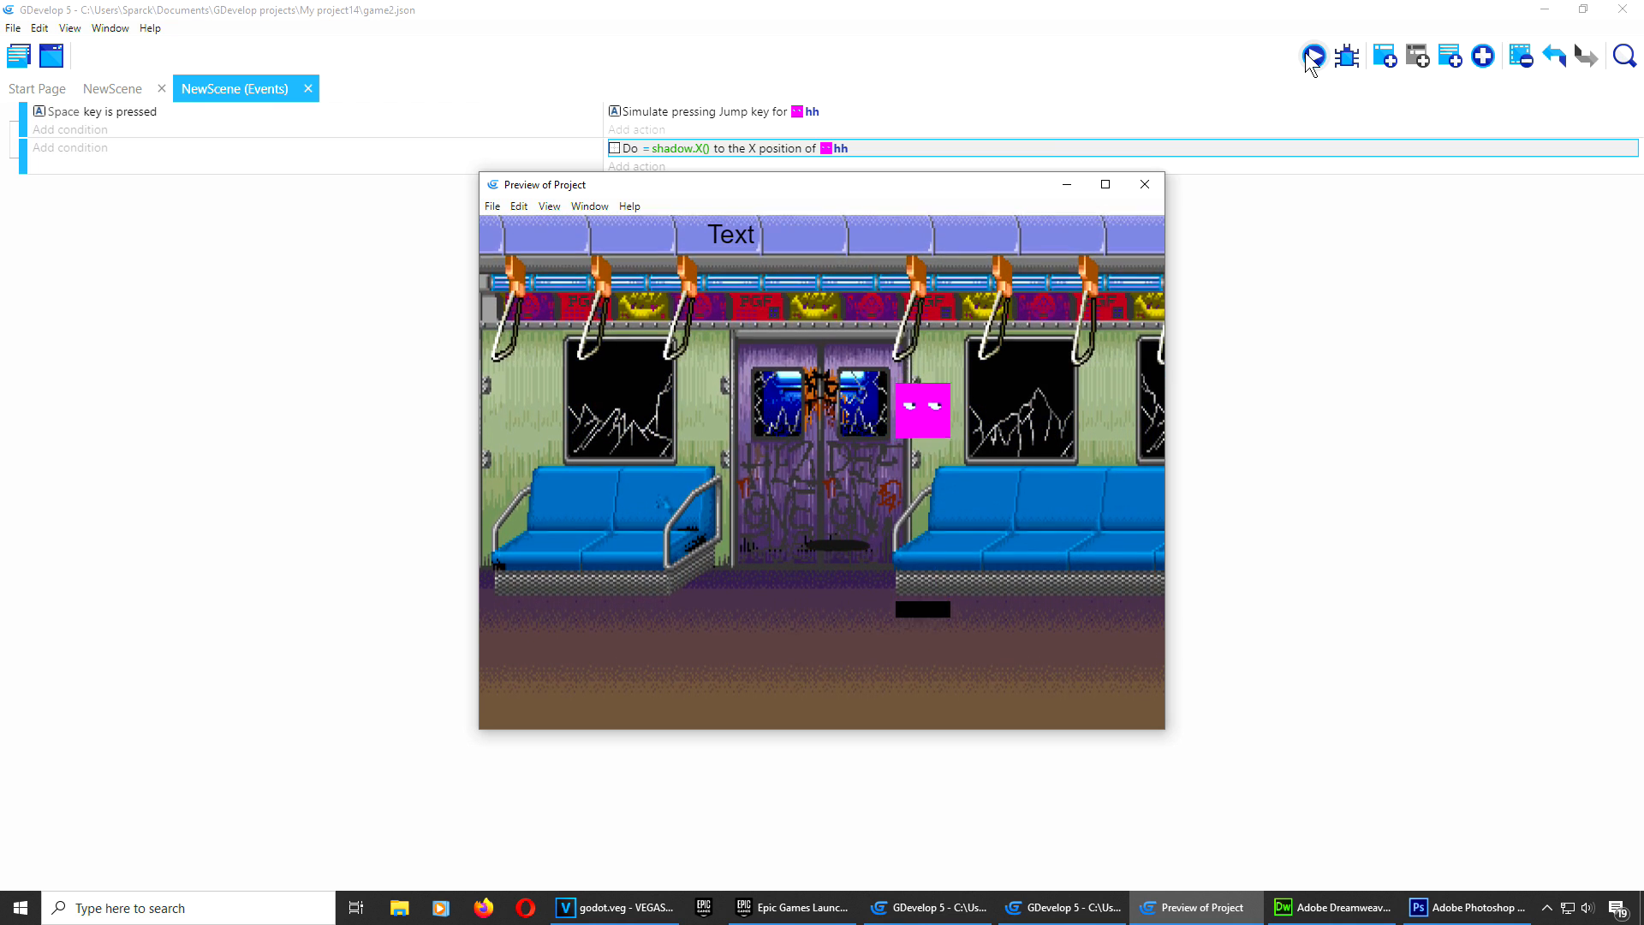
key(Down)
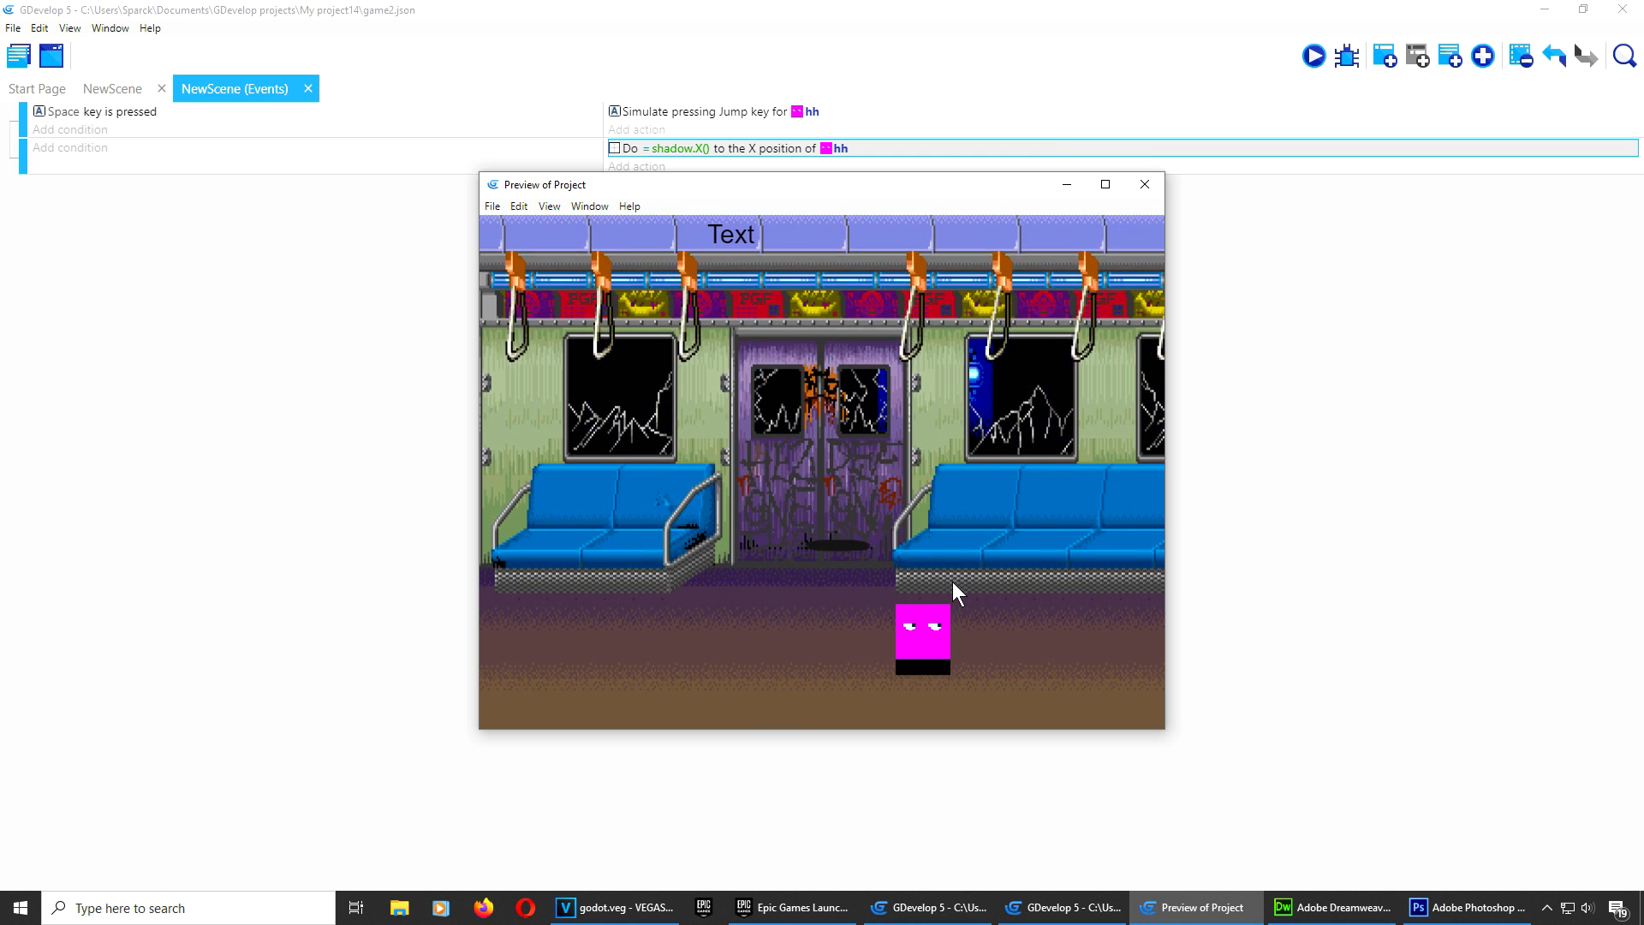
key(alt+F4)
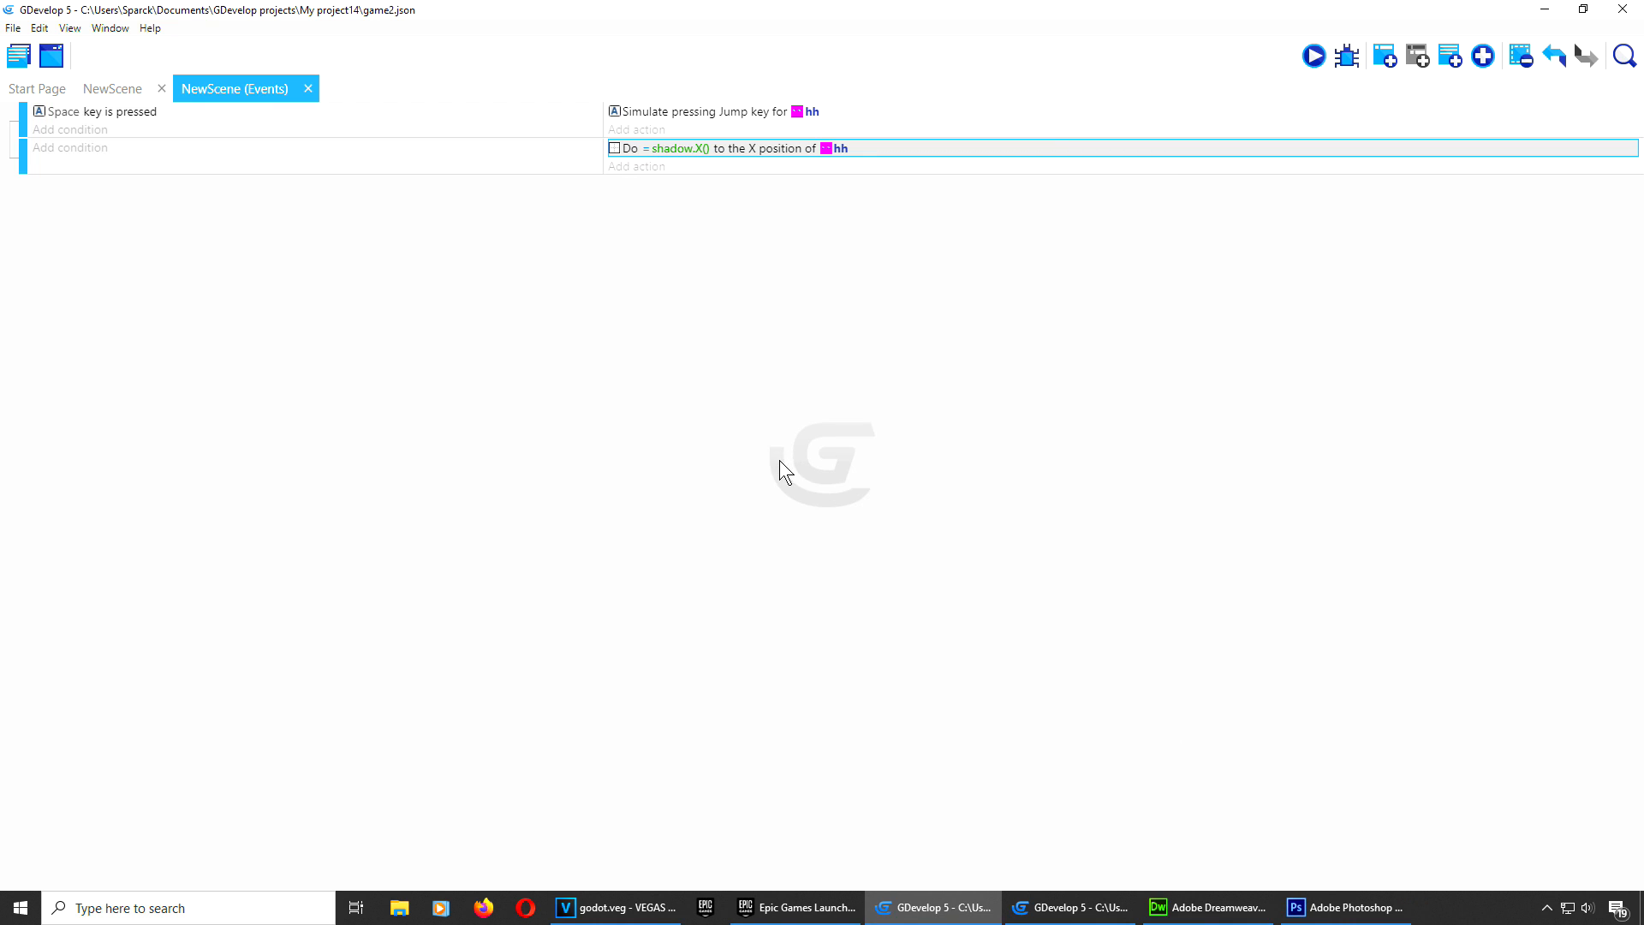
Step: Add another event to the event sheet with the condition At the beginning of the scene
click(1389, 58)
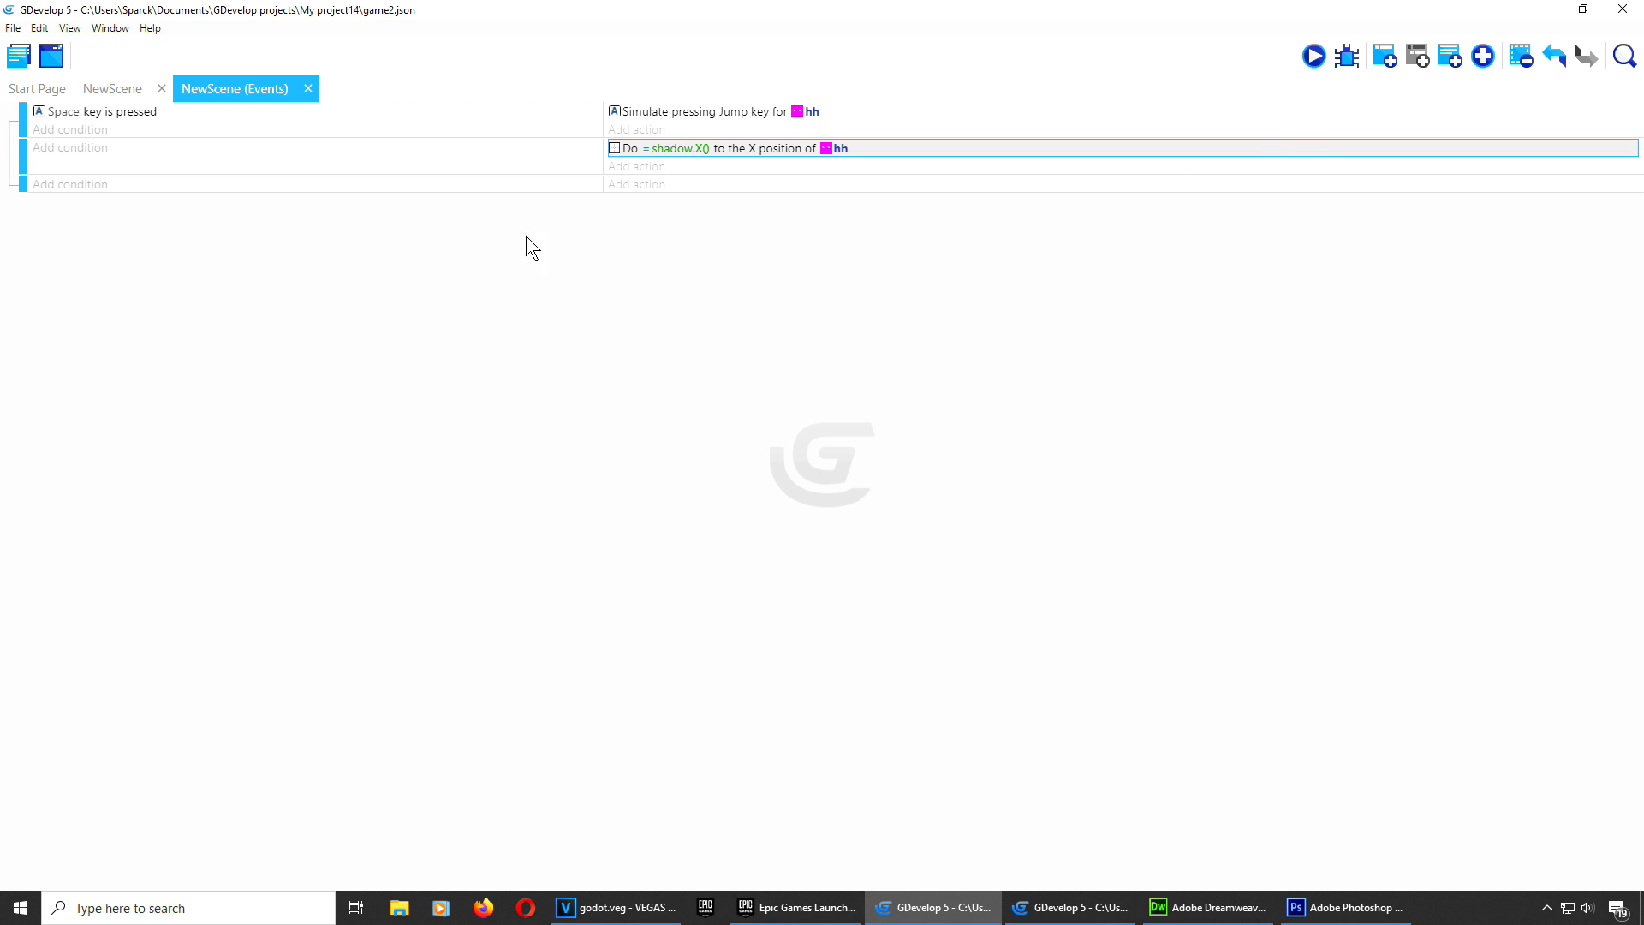
click(92, 183)
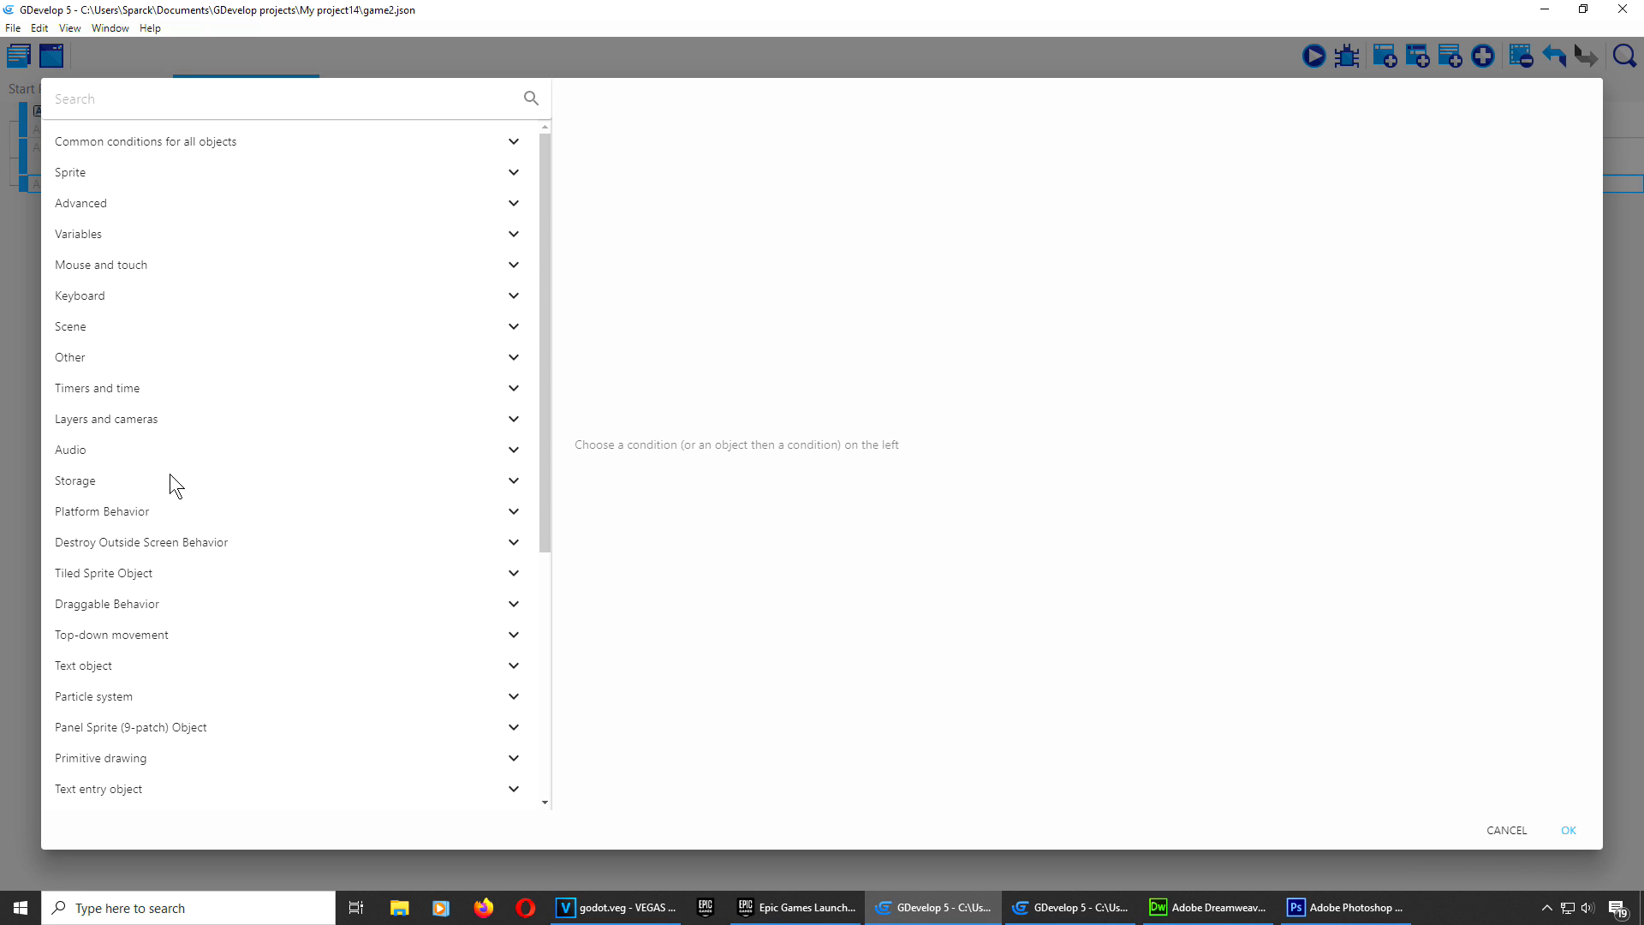
click(127, 325)
click(199, 363)
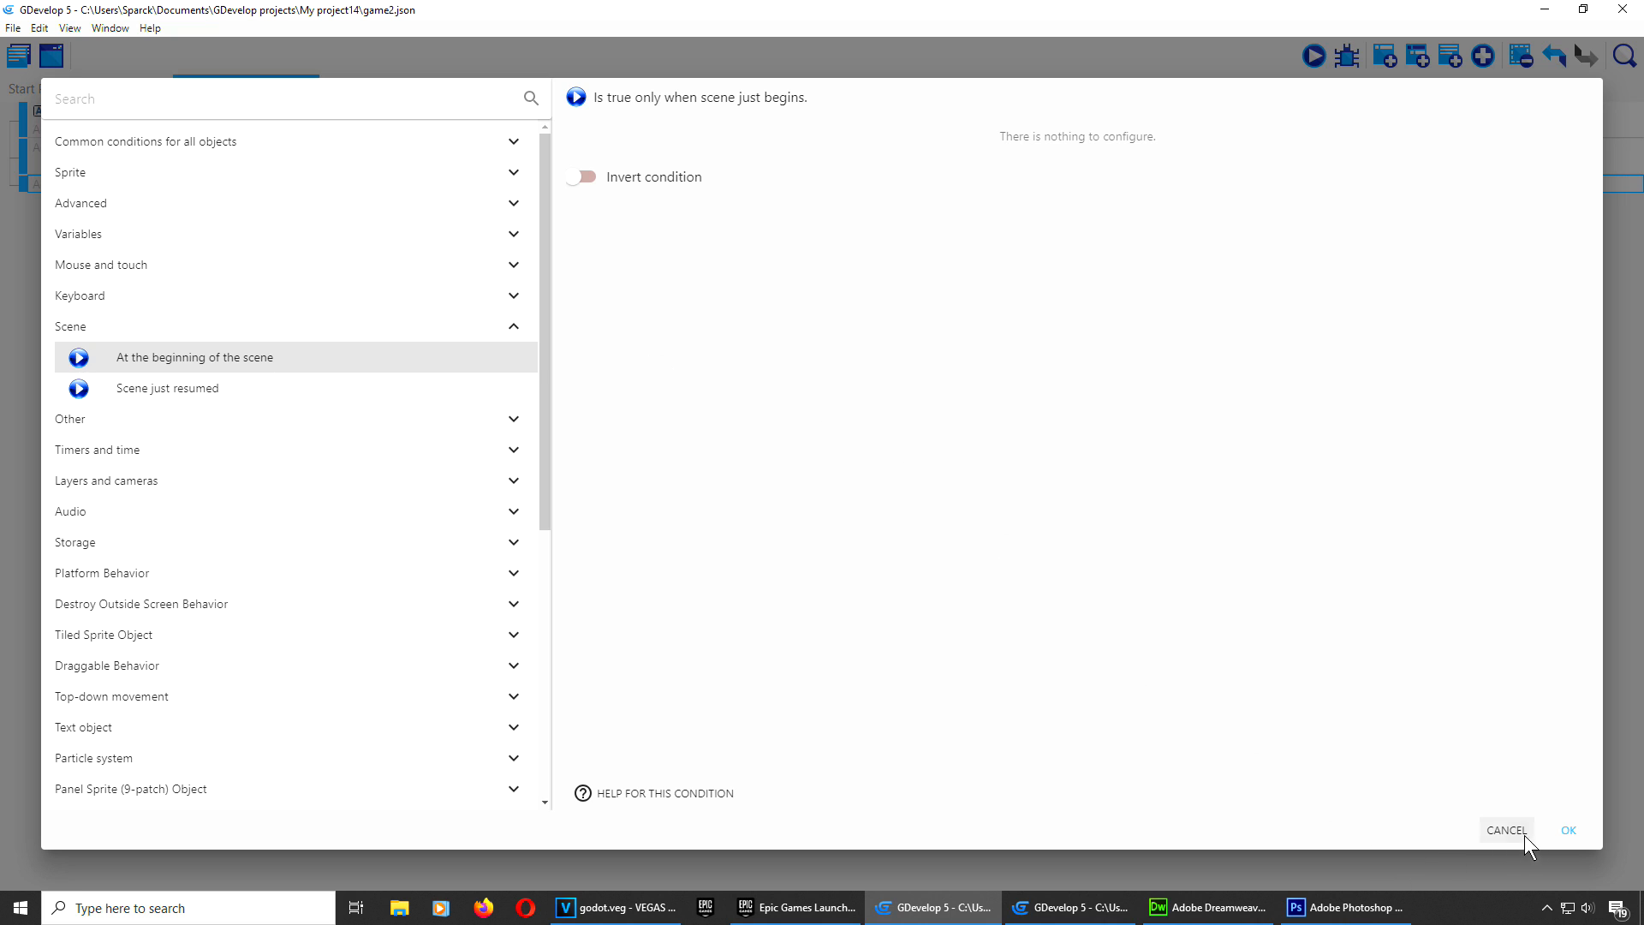
click(1568, 828)
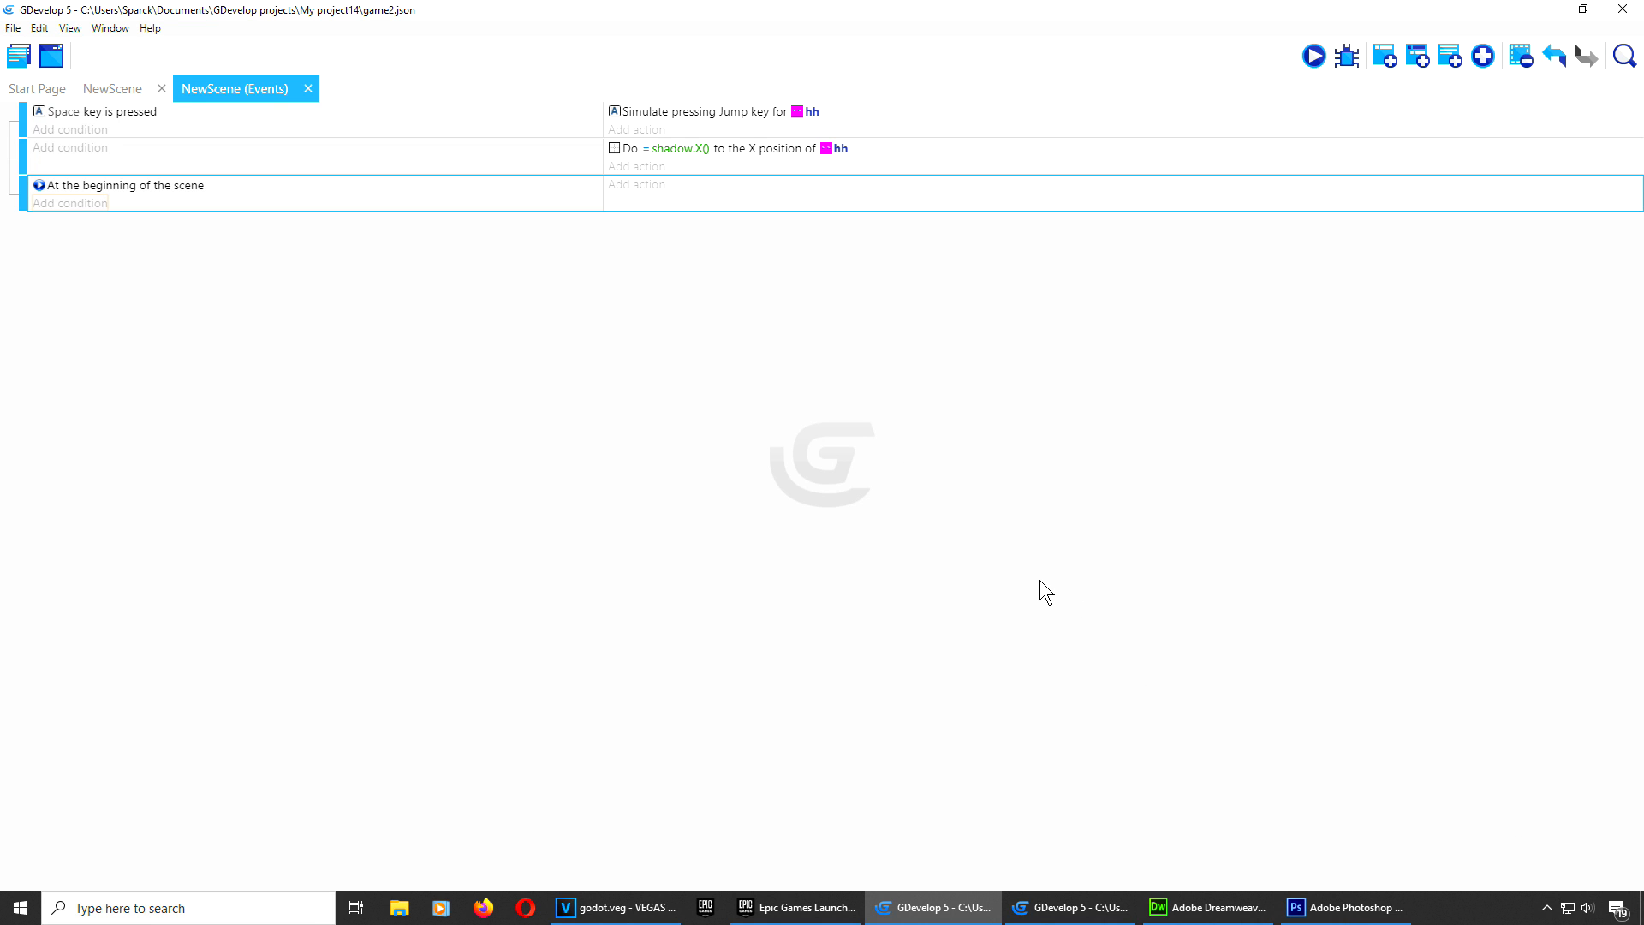
Step: Add a Hide action for the shadow object to the beginning-of-scene event
click(638, 185)
click(149, 143)
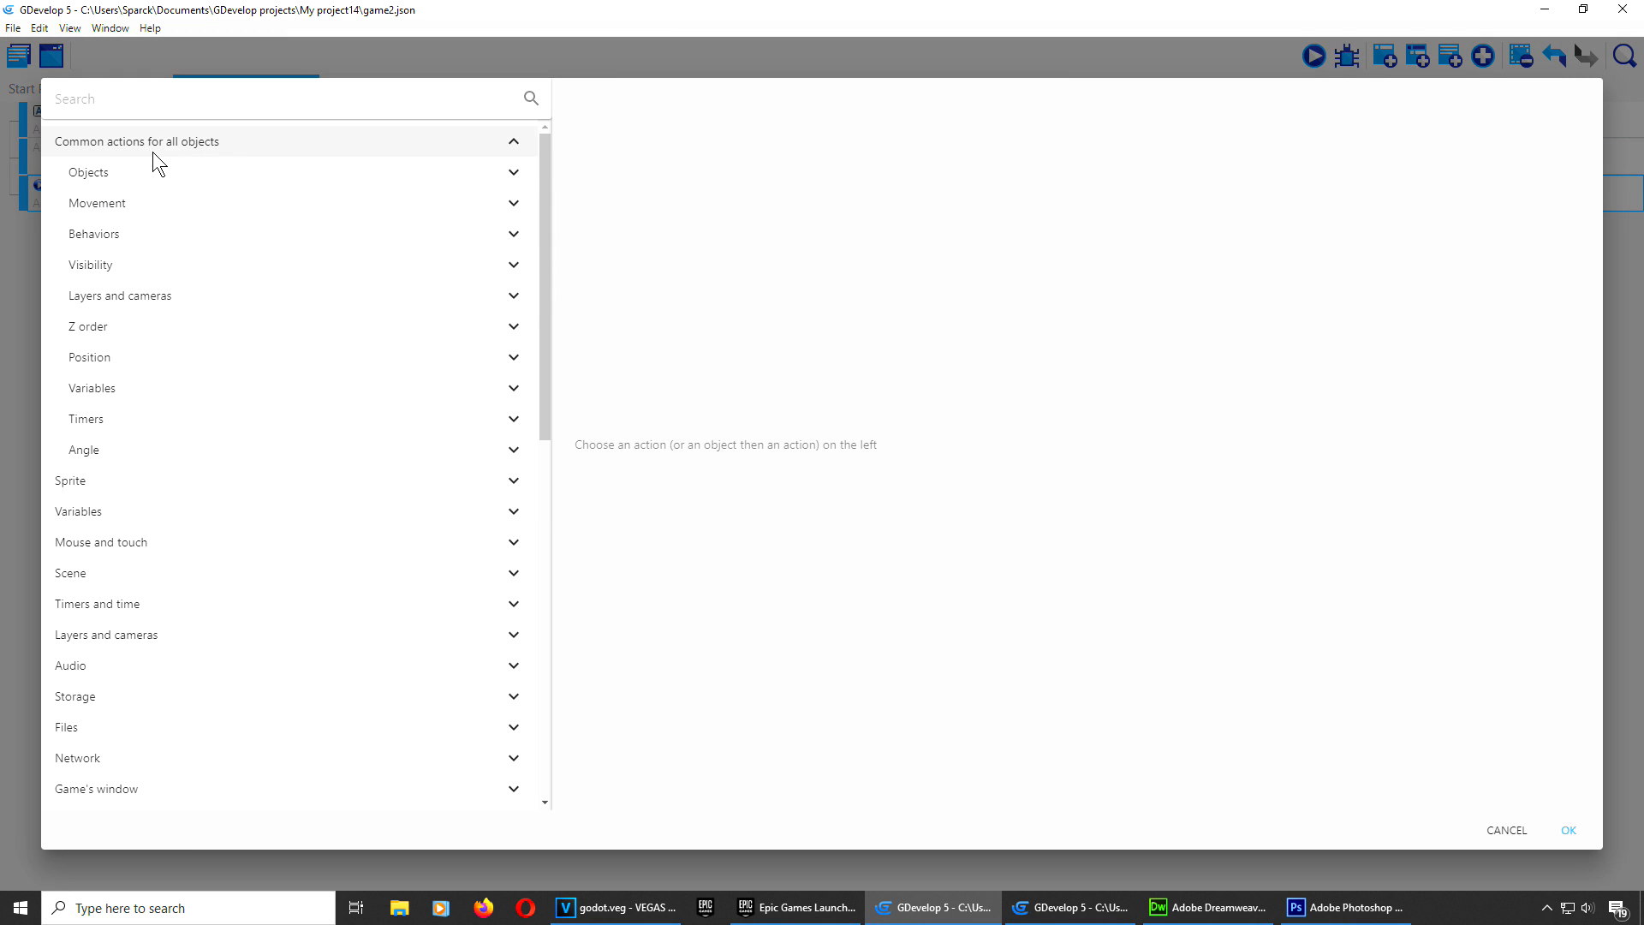
click(146, 176)
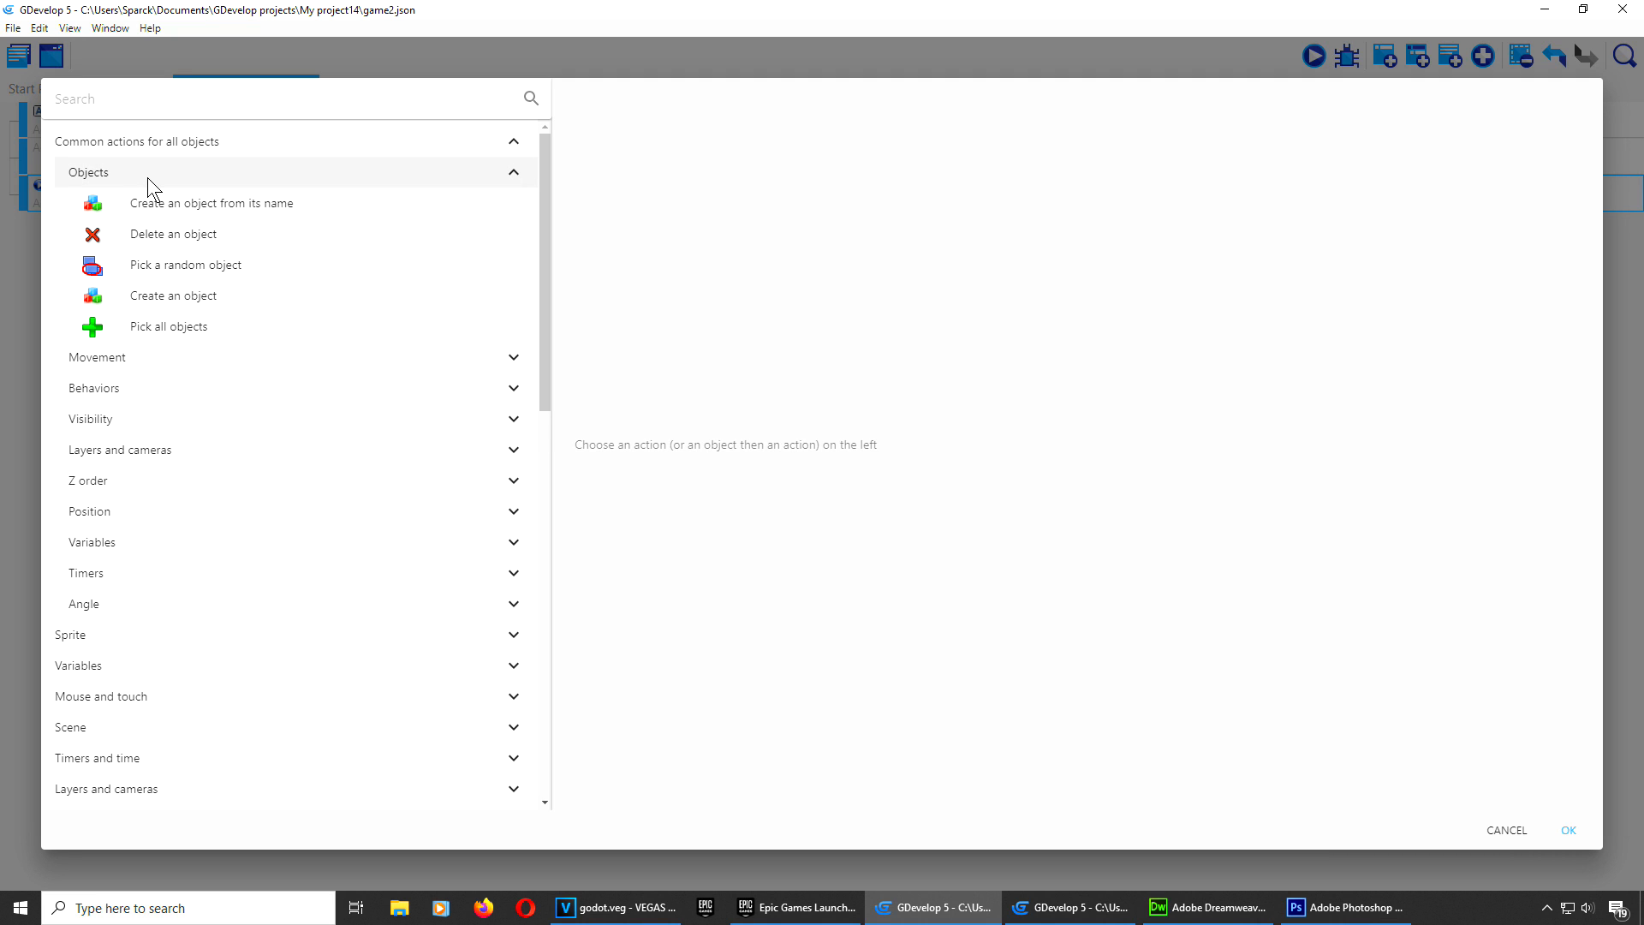
click(148, 178)
click(124, 259)
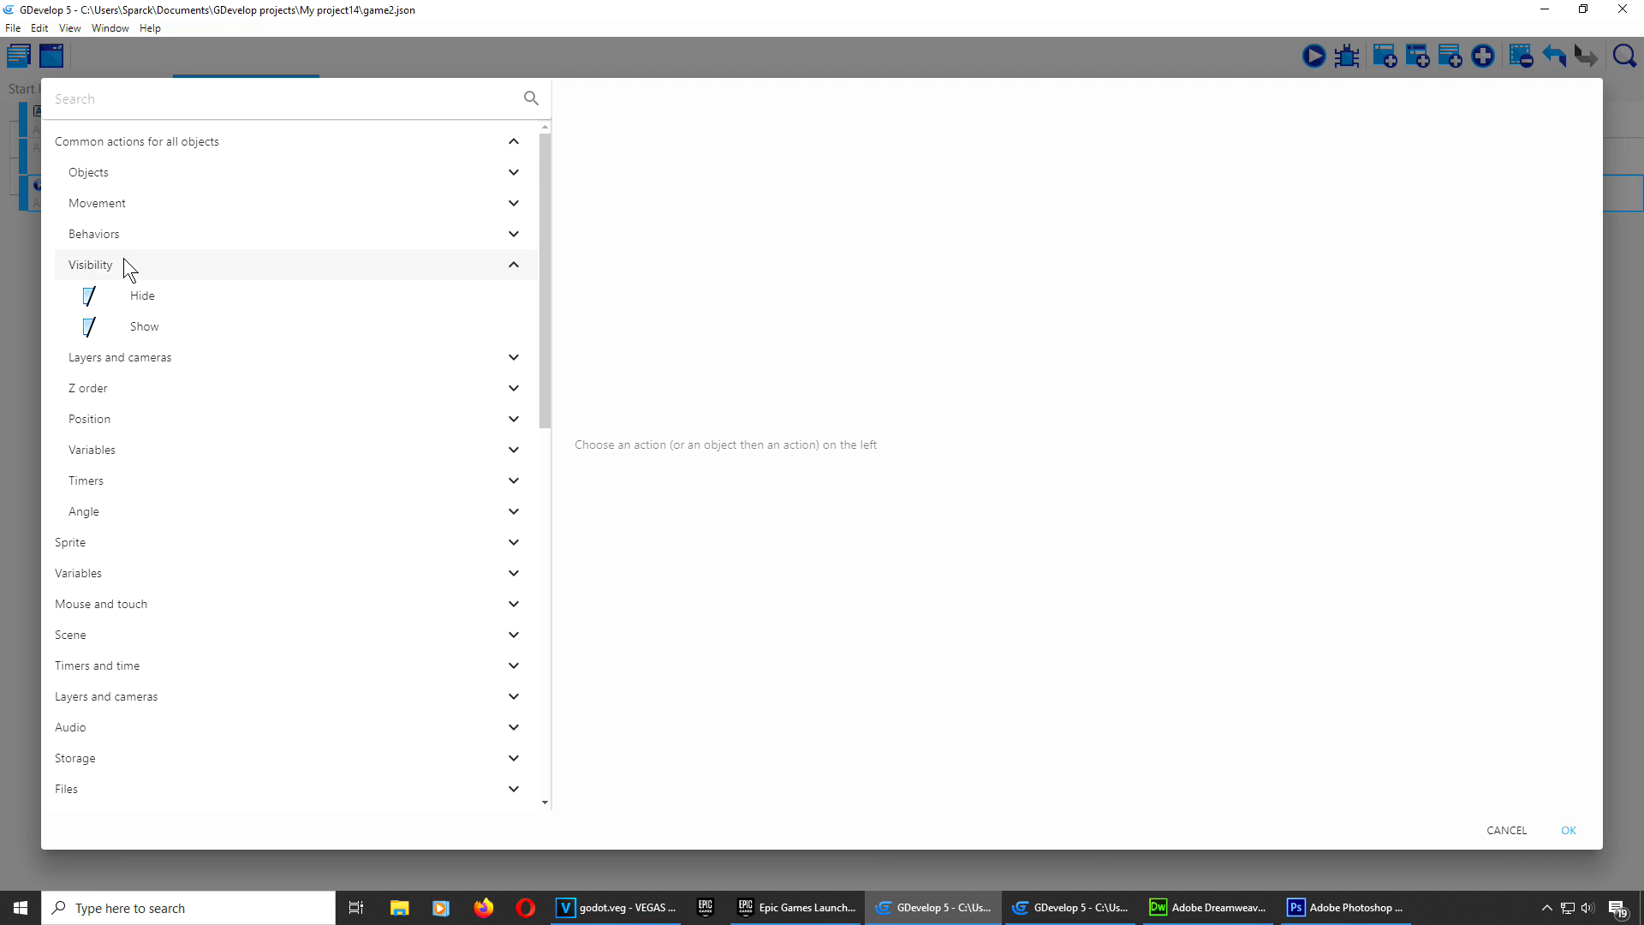
click(180, 298)
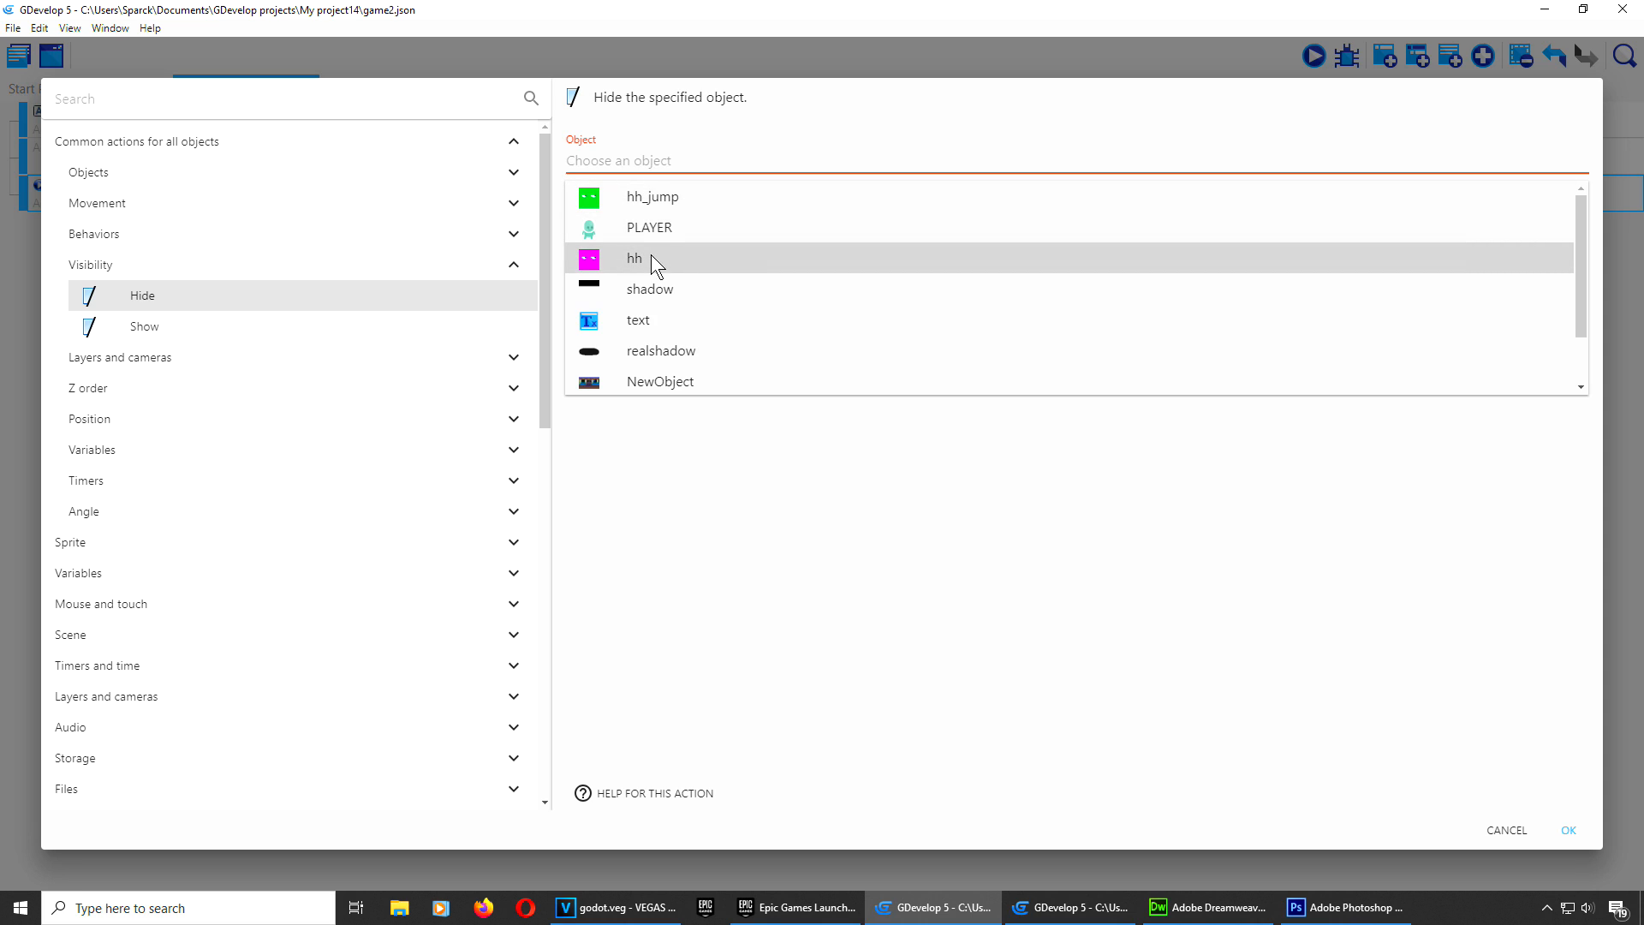
click(649, 290)
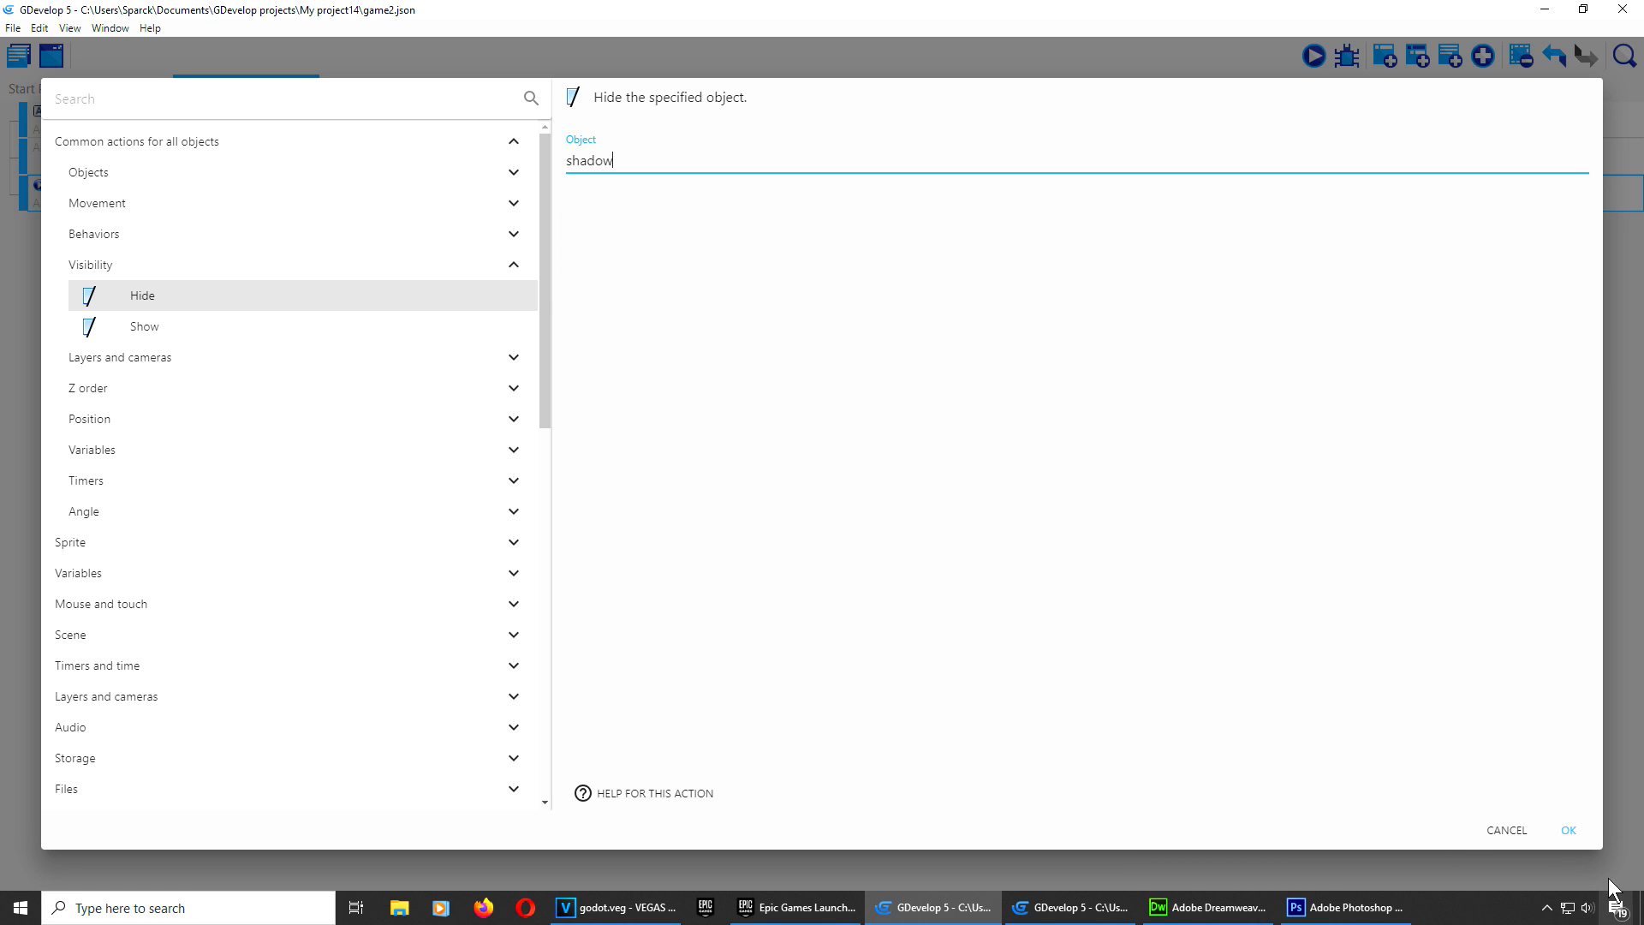
click(1571, 831)
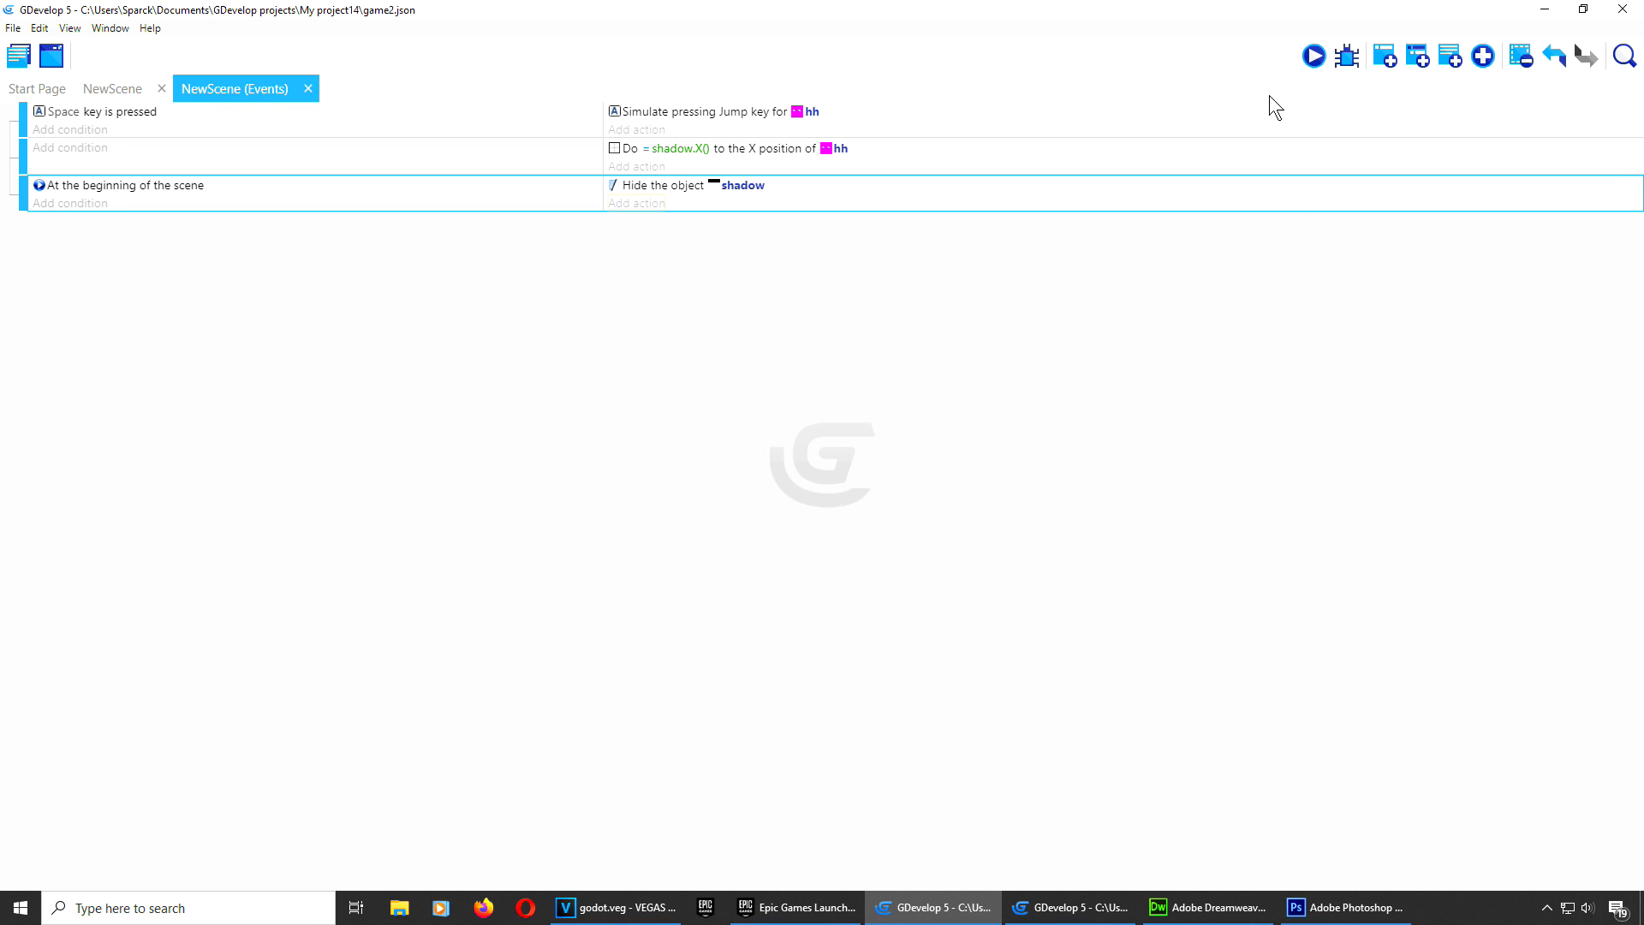
Step: Preview the scene, test moving and jumping the hh box with the shadow object hidden, and close the preview
click(1314, 58)
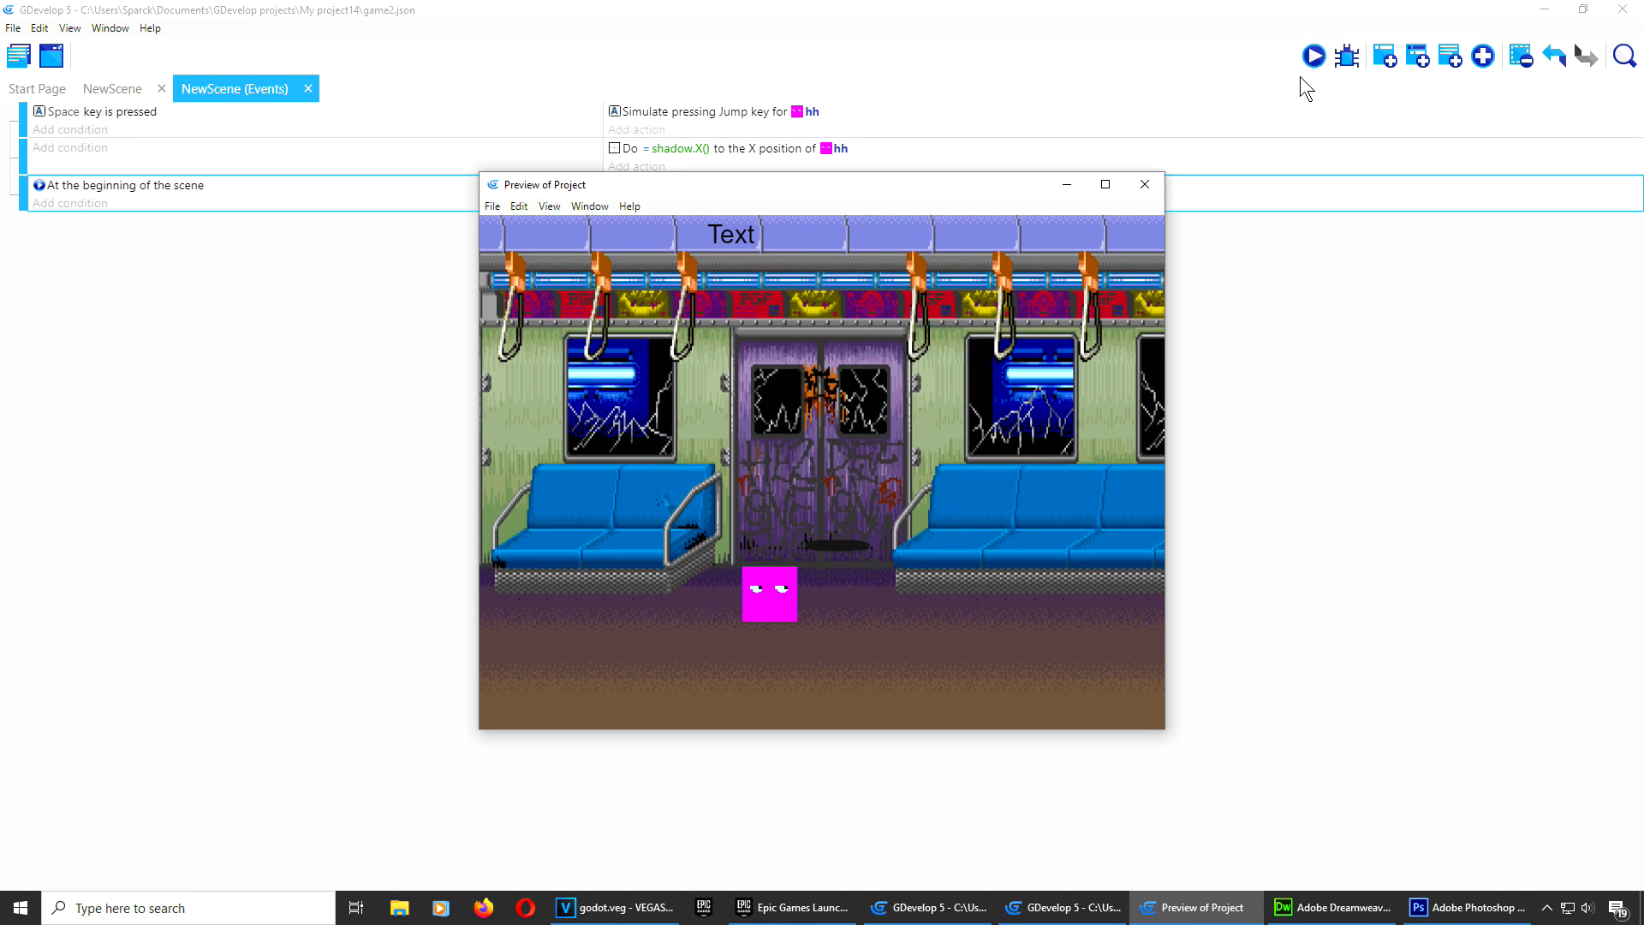
key(space)
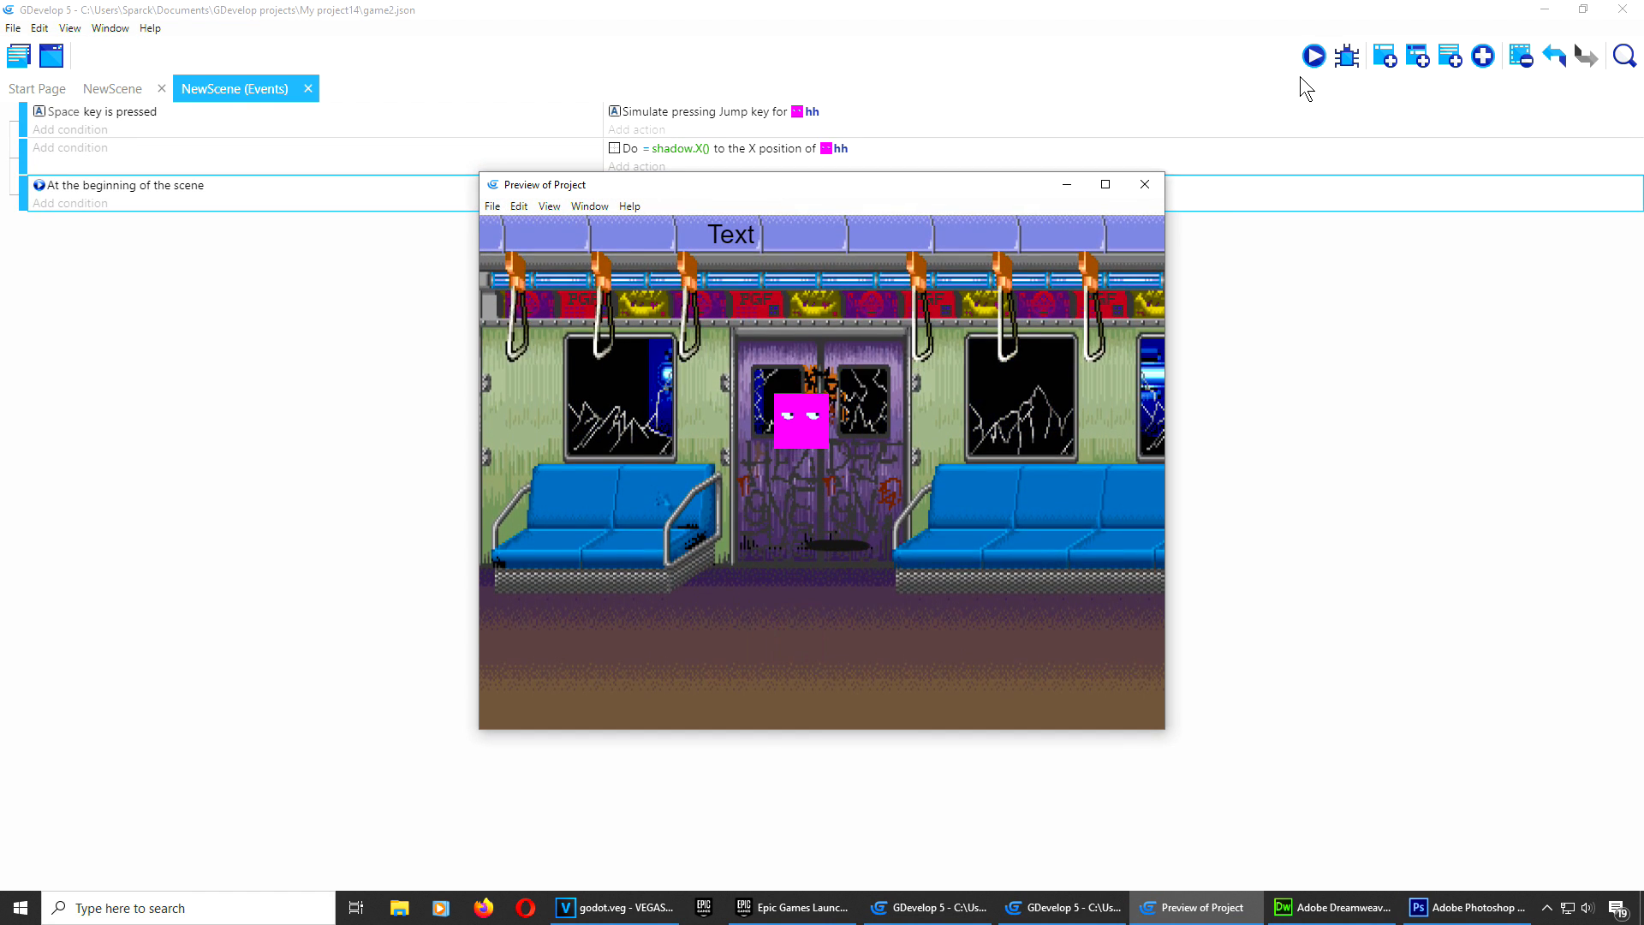
key(Right)
key(Right)
key(Up)
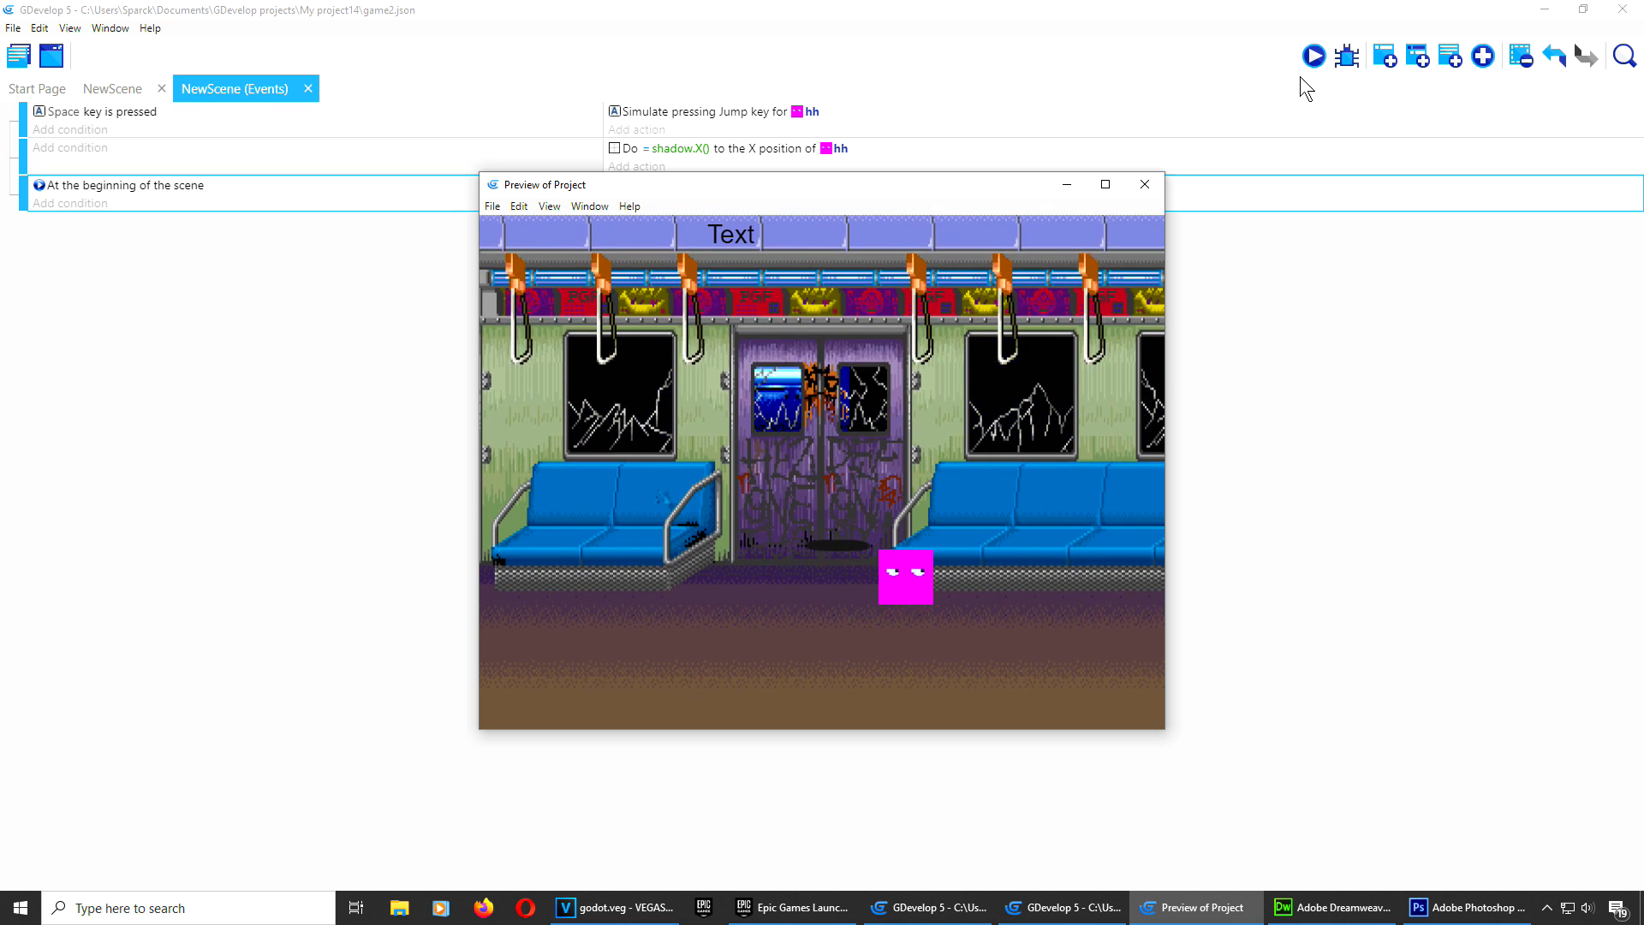
key(Down)
key(Left)
key(space)
key(Left)
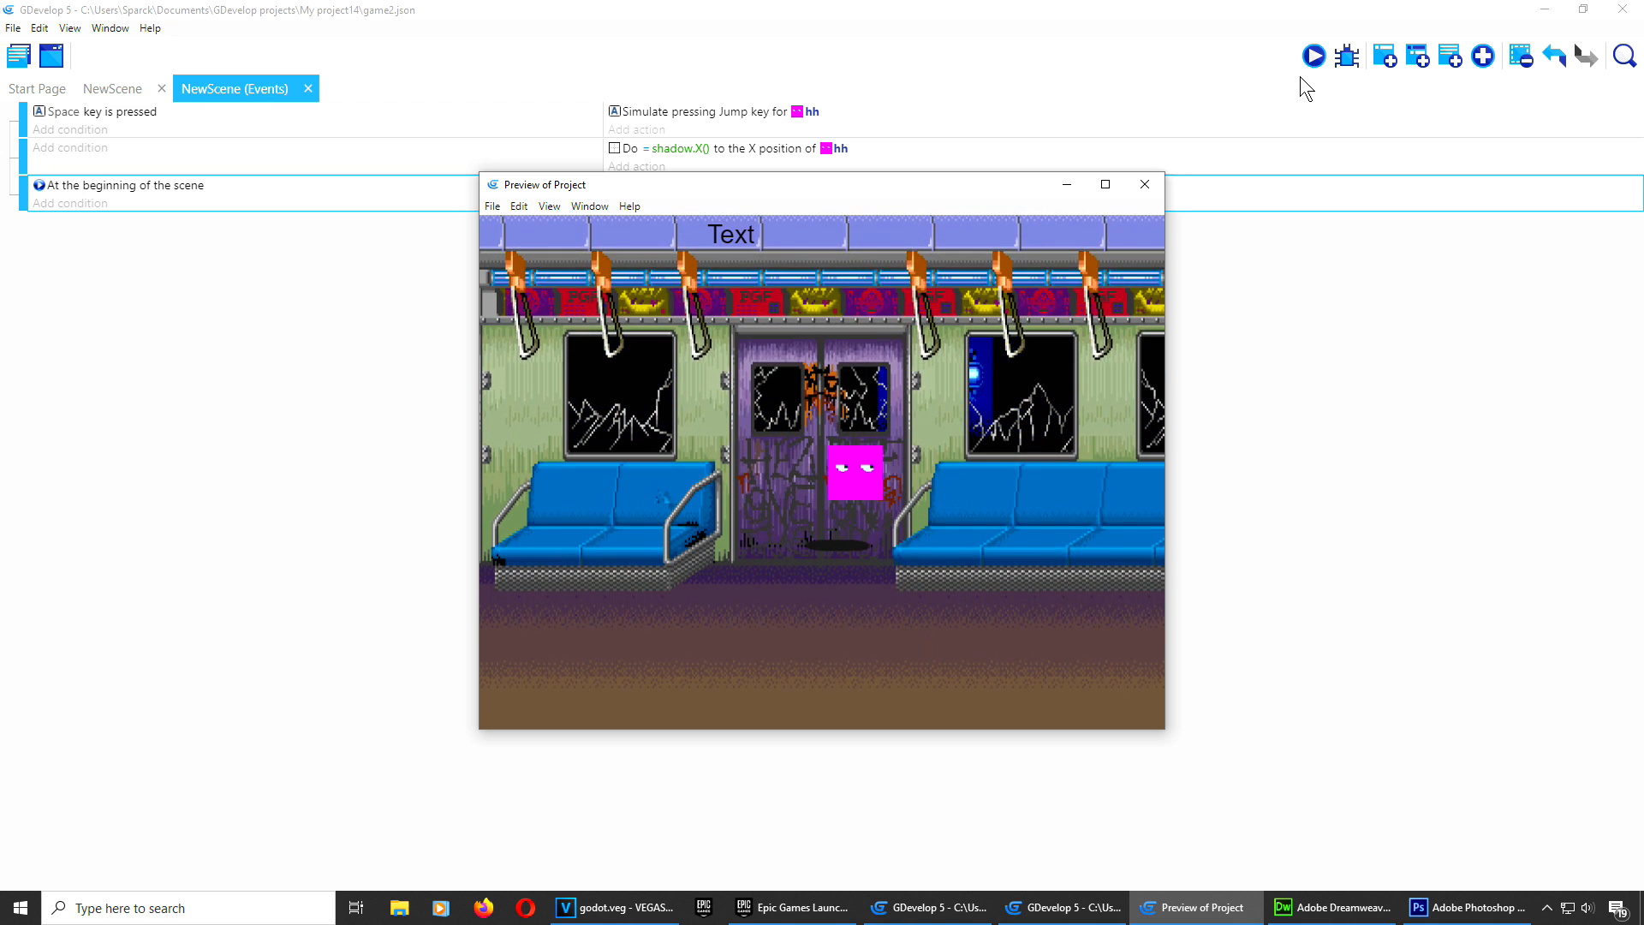
key(space)
key(Left)
key(Up)
key(Left)
key(Down)
key(Right)
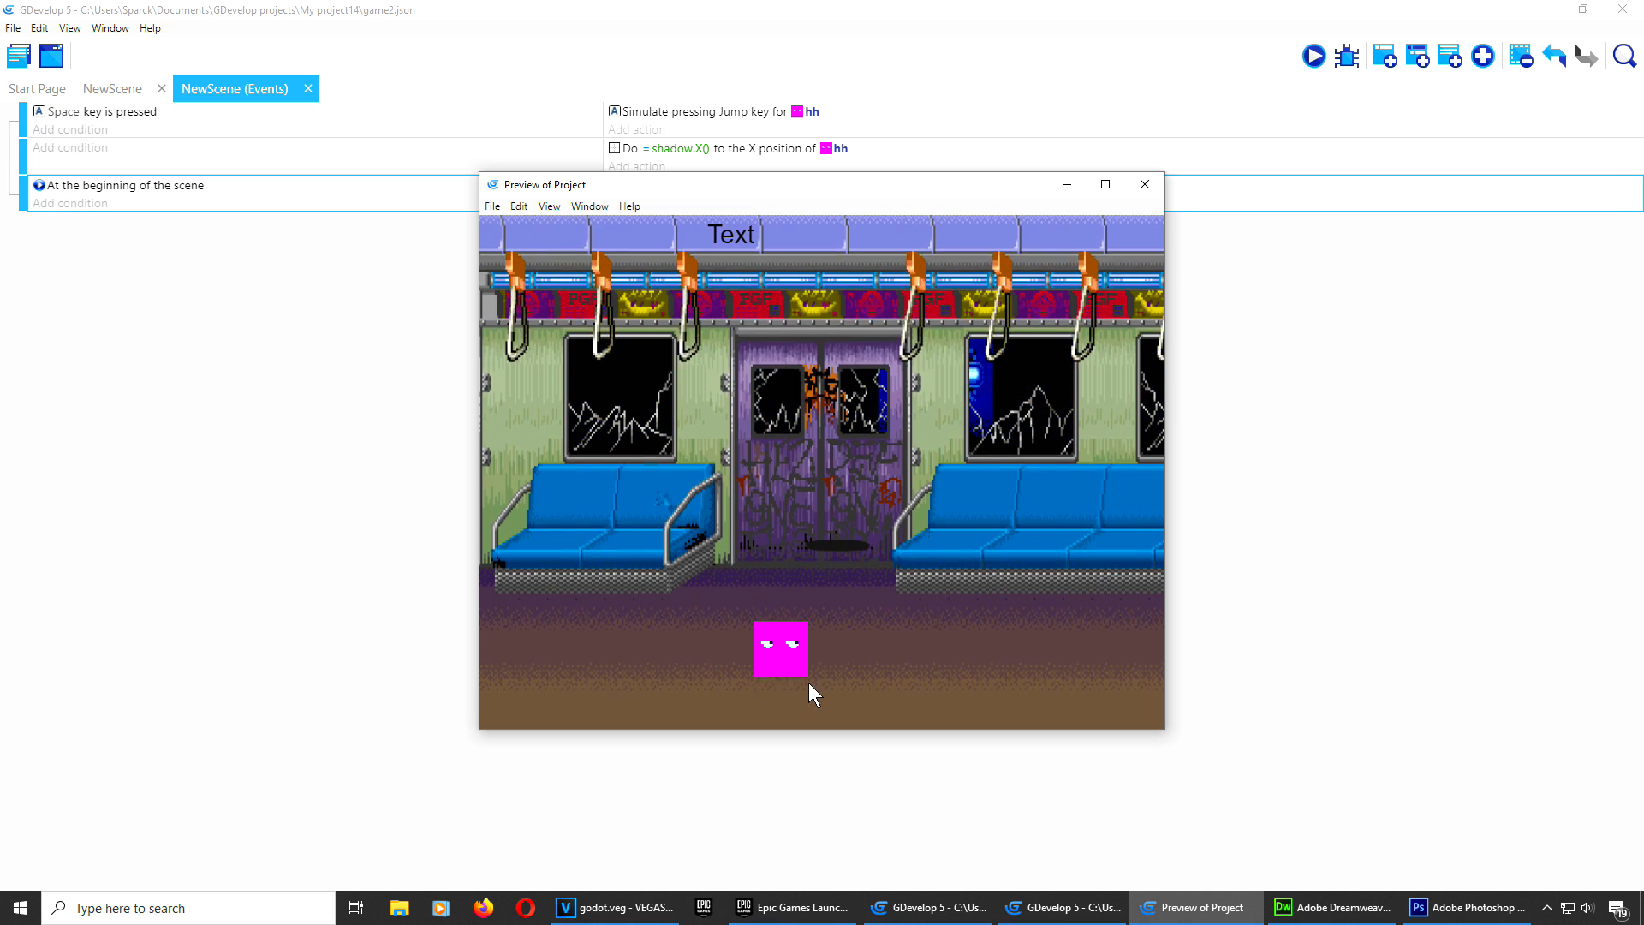
click(1145, 184)
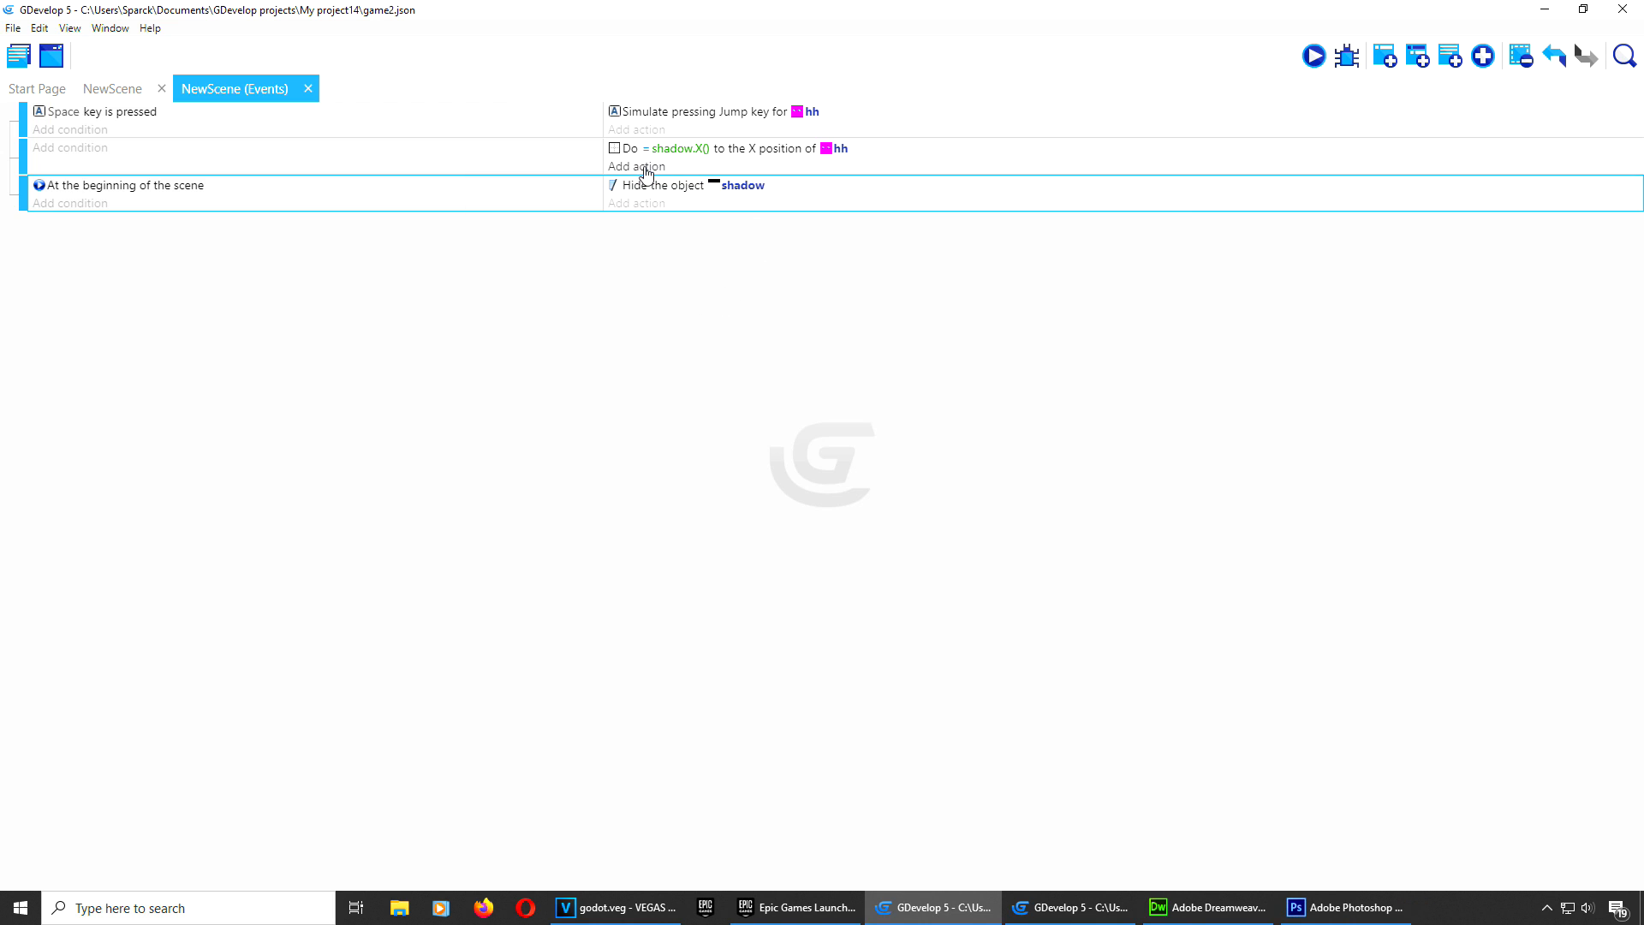
Step: Duplicate hh's X position action and set the copy's object to realshadow, keeping = (set to) shadow.X()
click(893, 154)
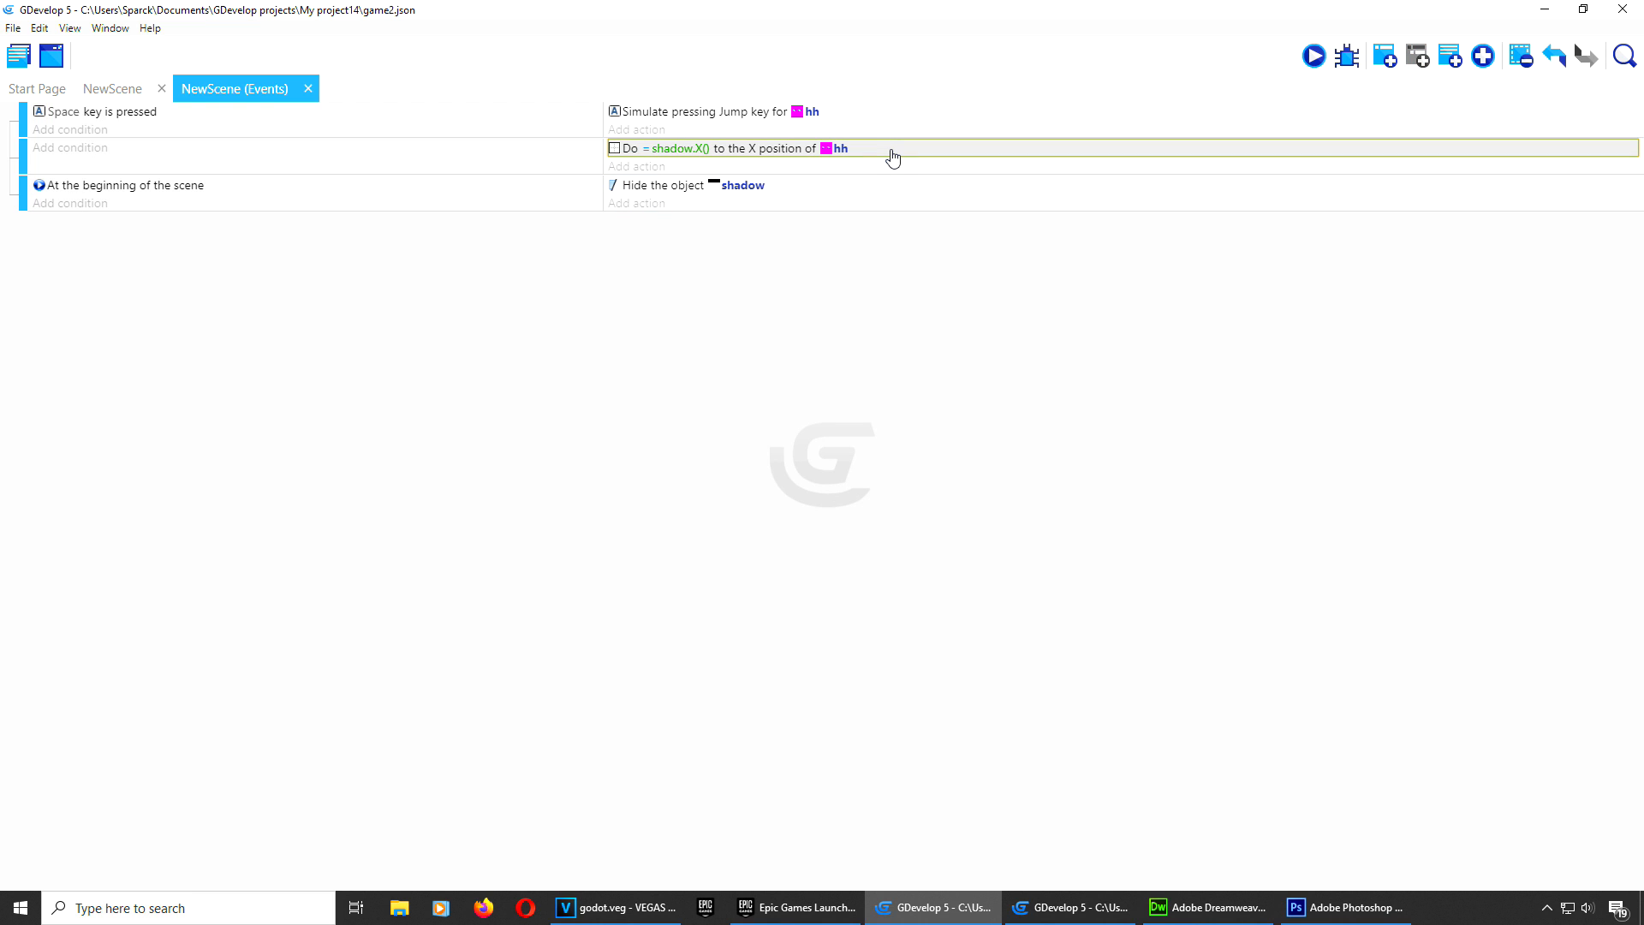
key(ctrl+v)
double_click(877, 168)
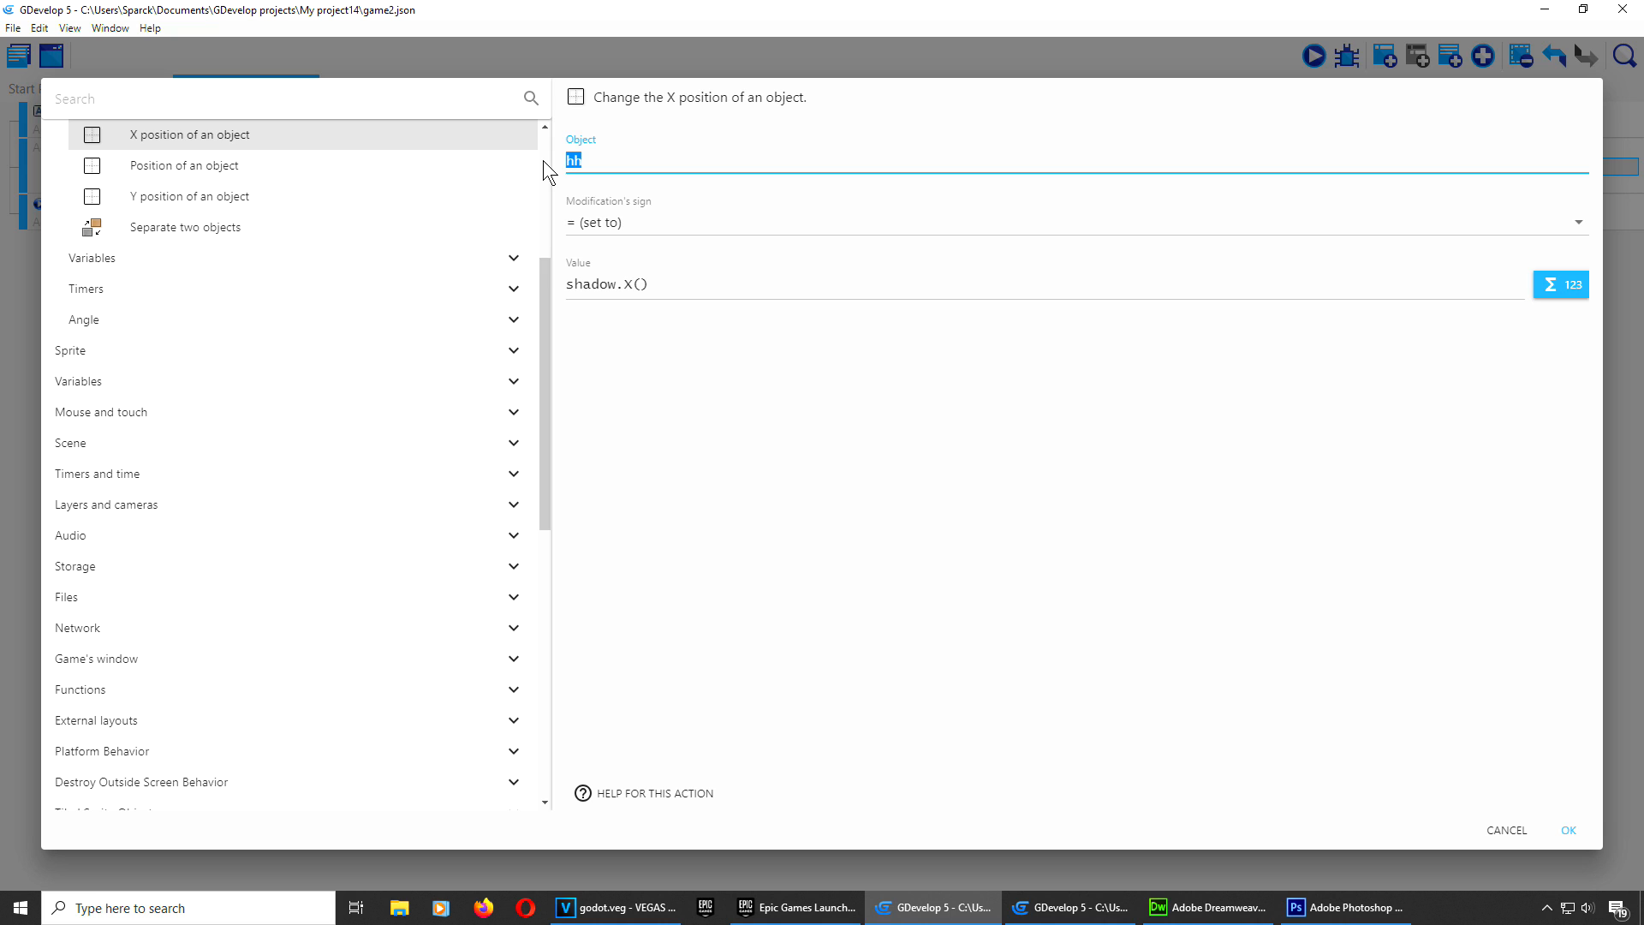
key(BackSpace)
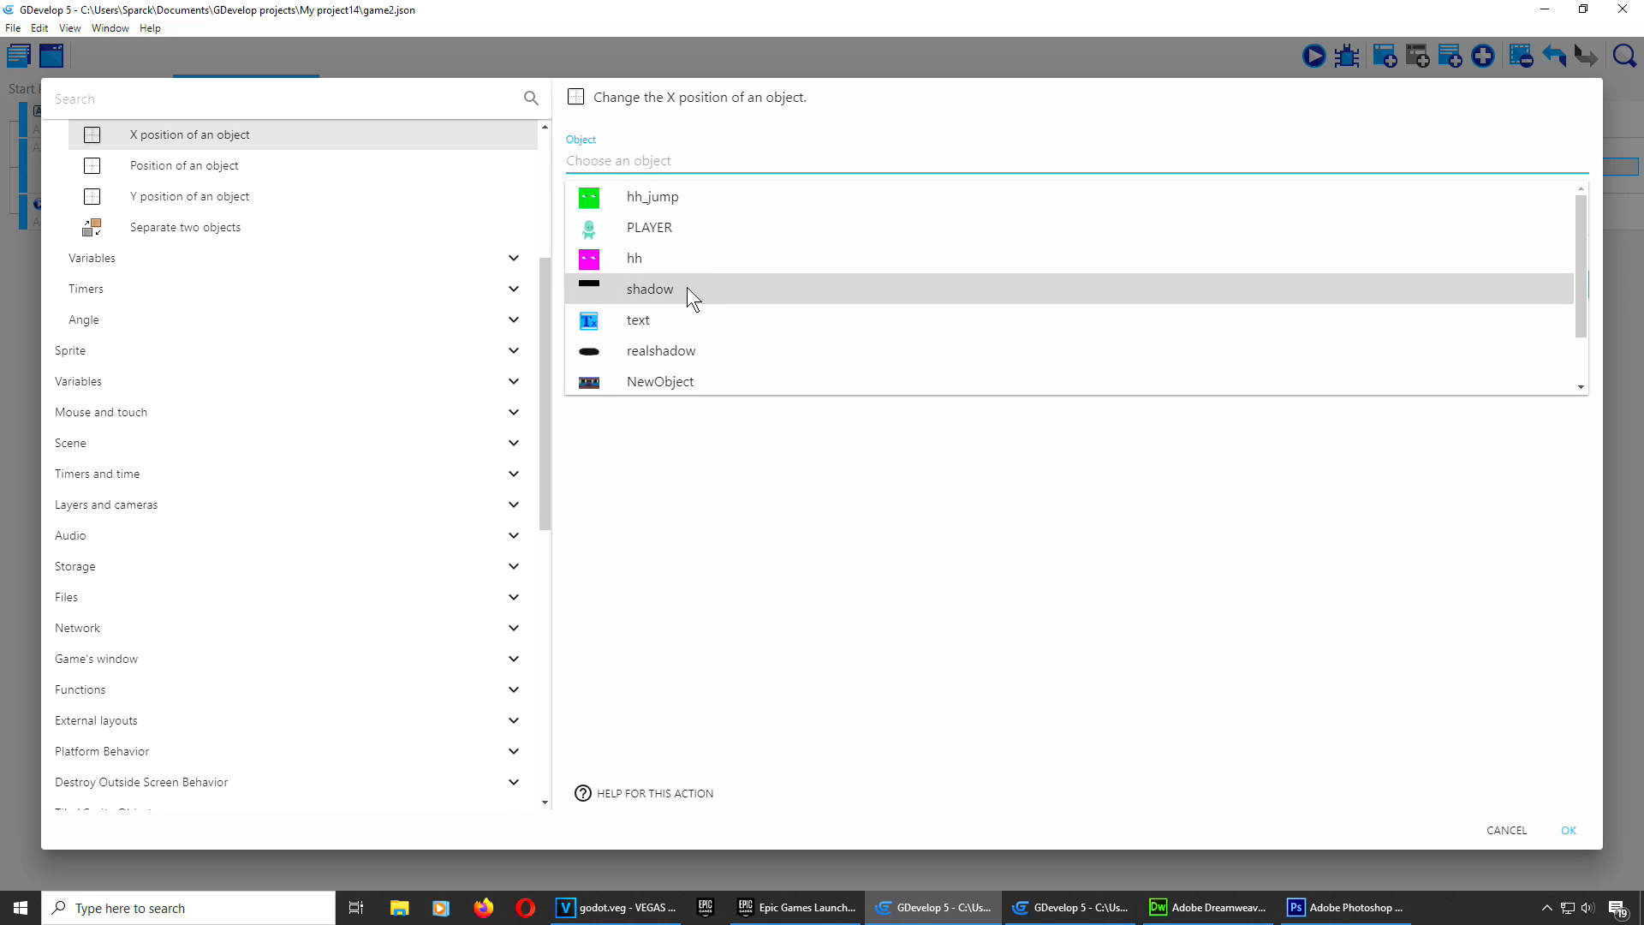
click(690, 358)
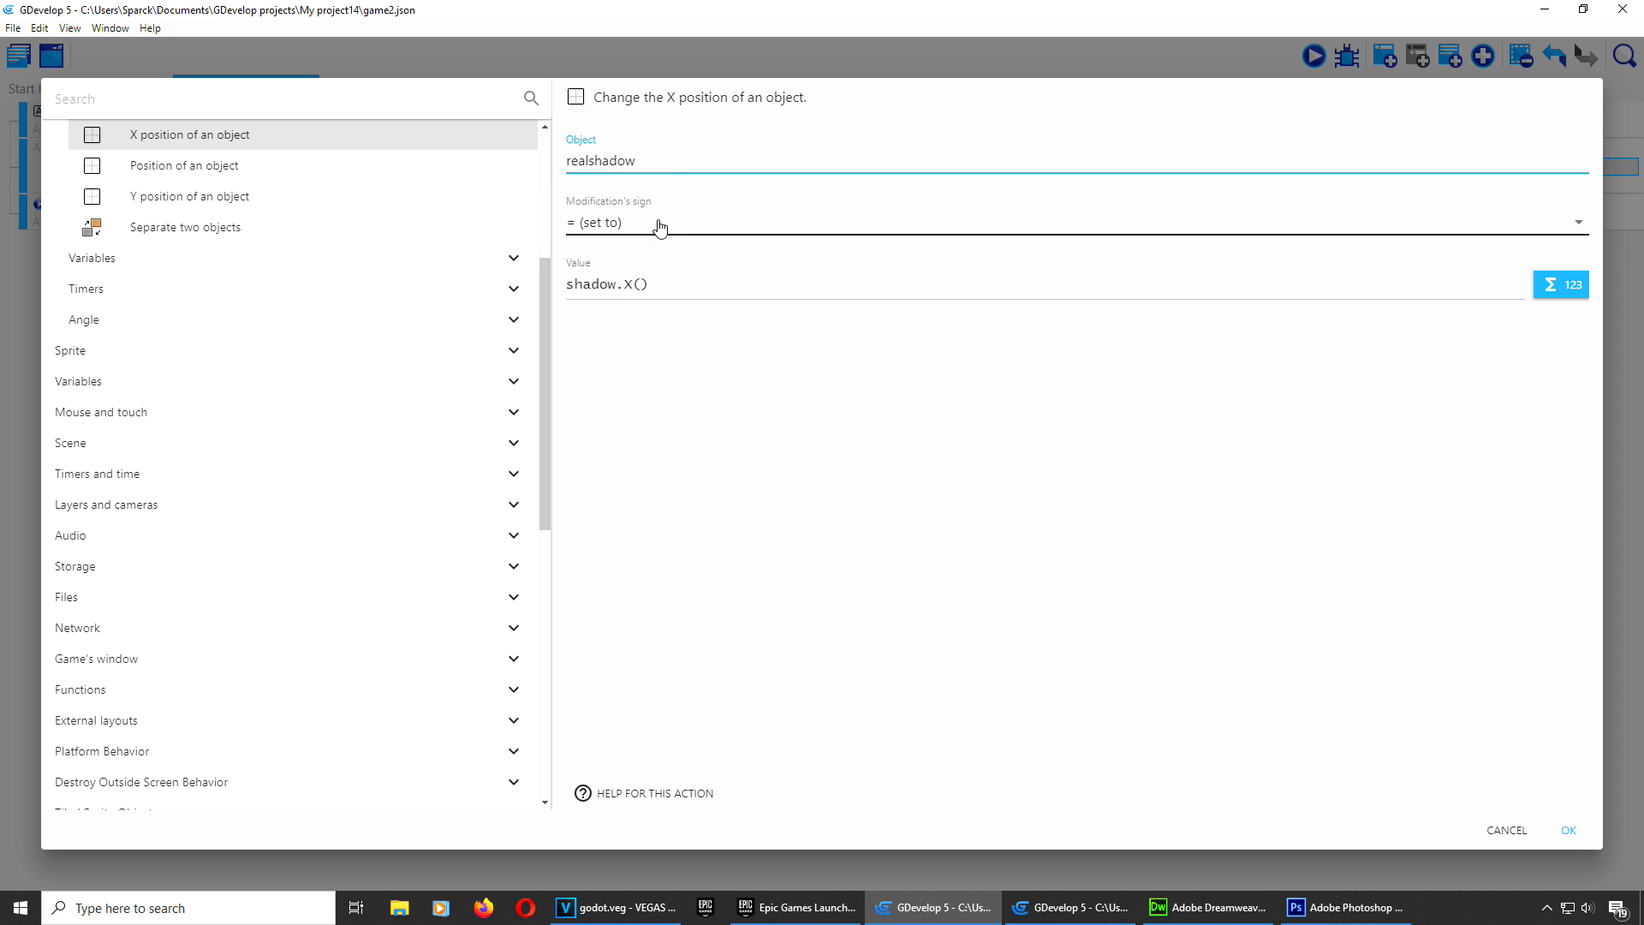
click(663, 284)
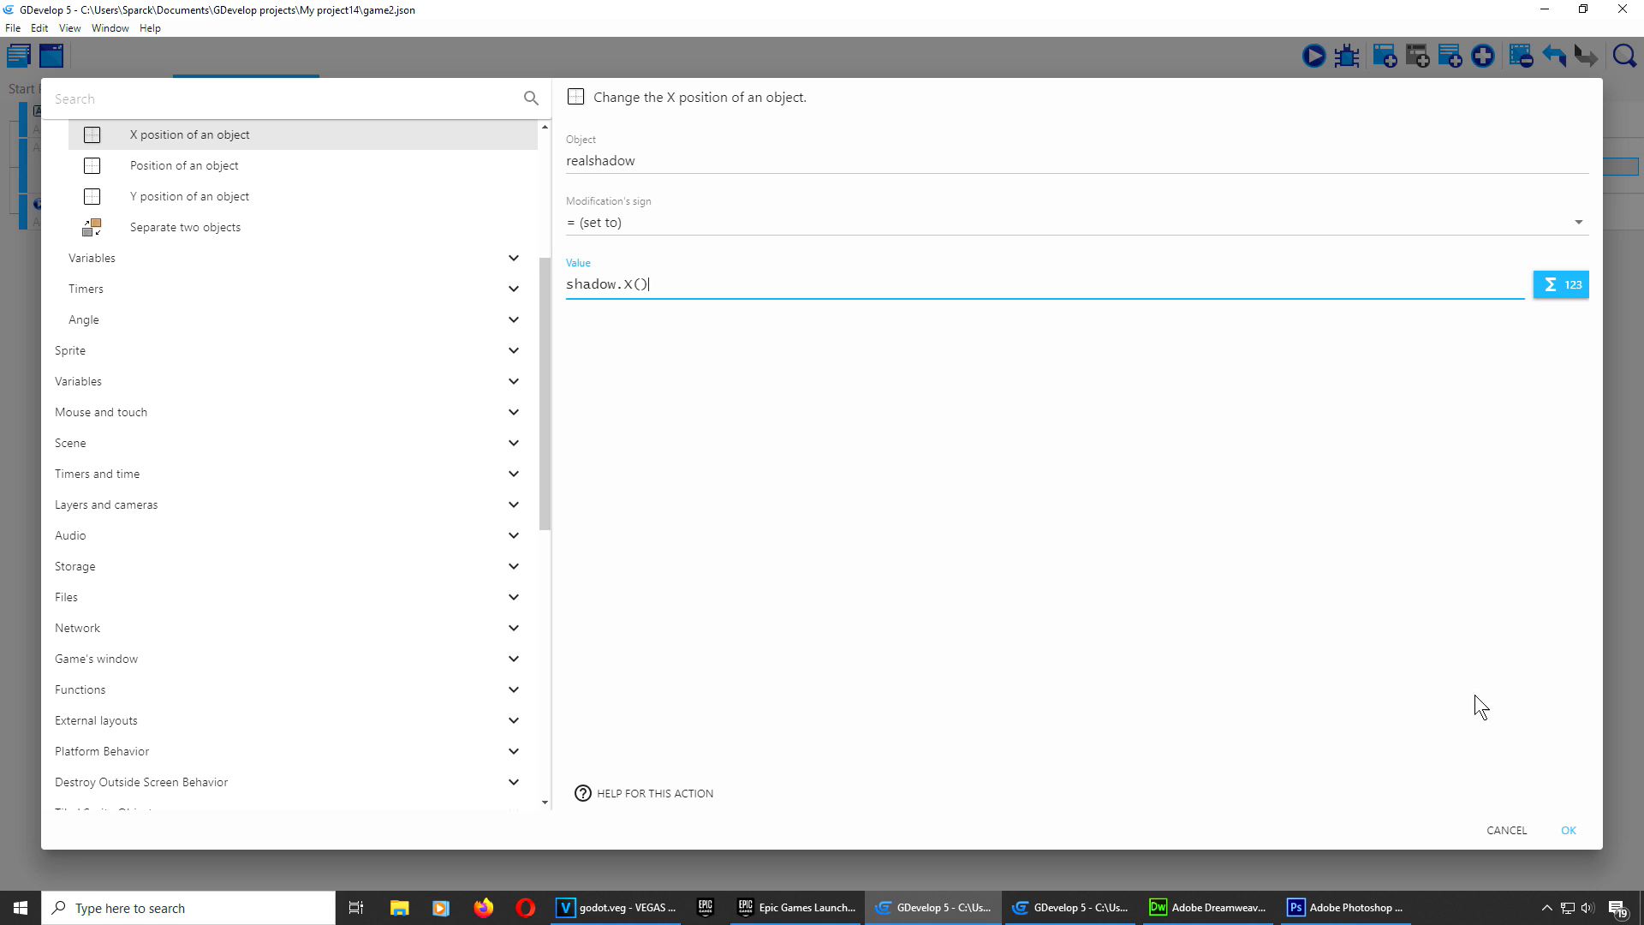
click(1569, 831)
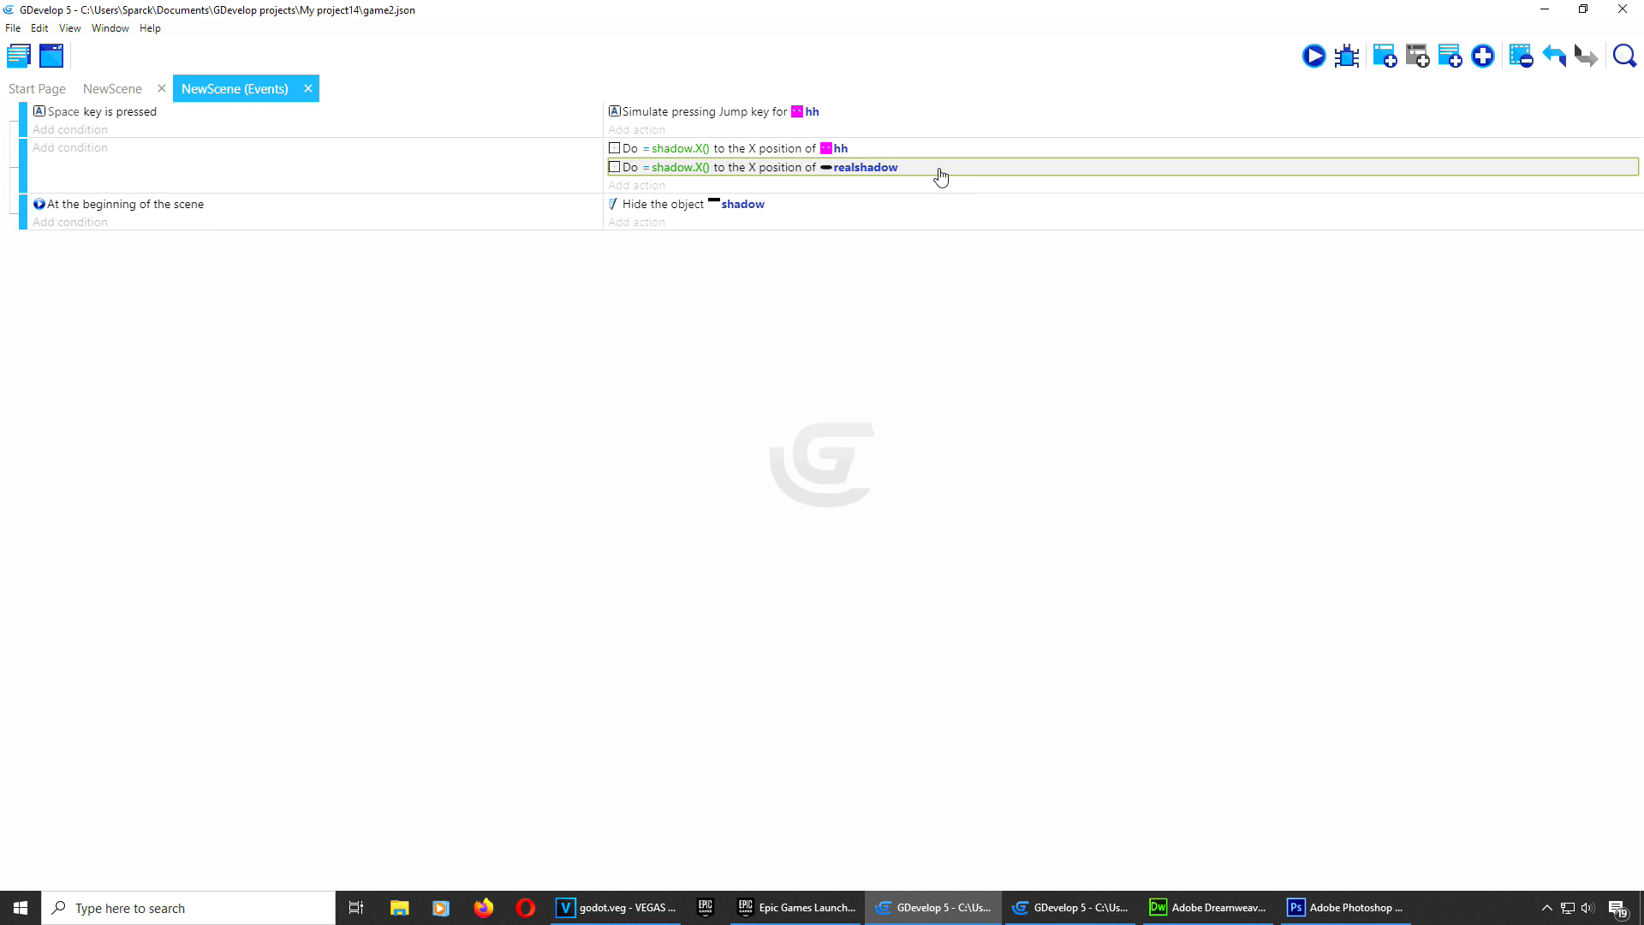
Step: Duplicate the realshadow X position action and arrange both realshadow actions below the hh action
key(ctrl+c)
key(ctrl+v)
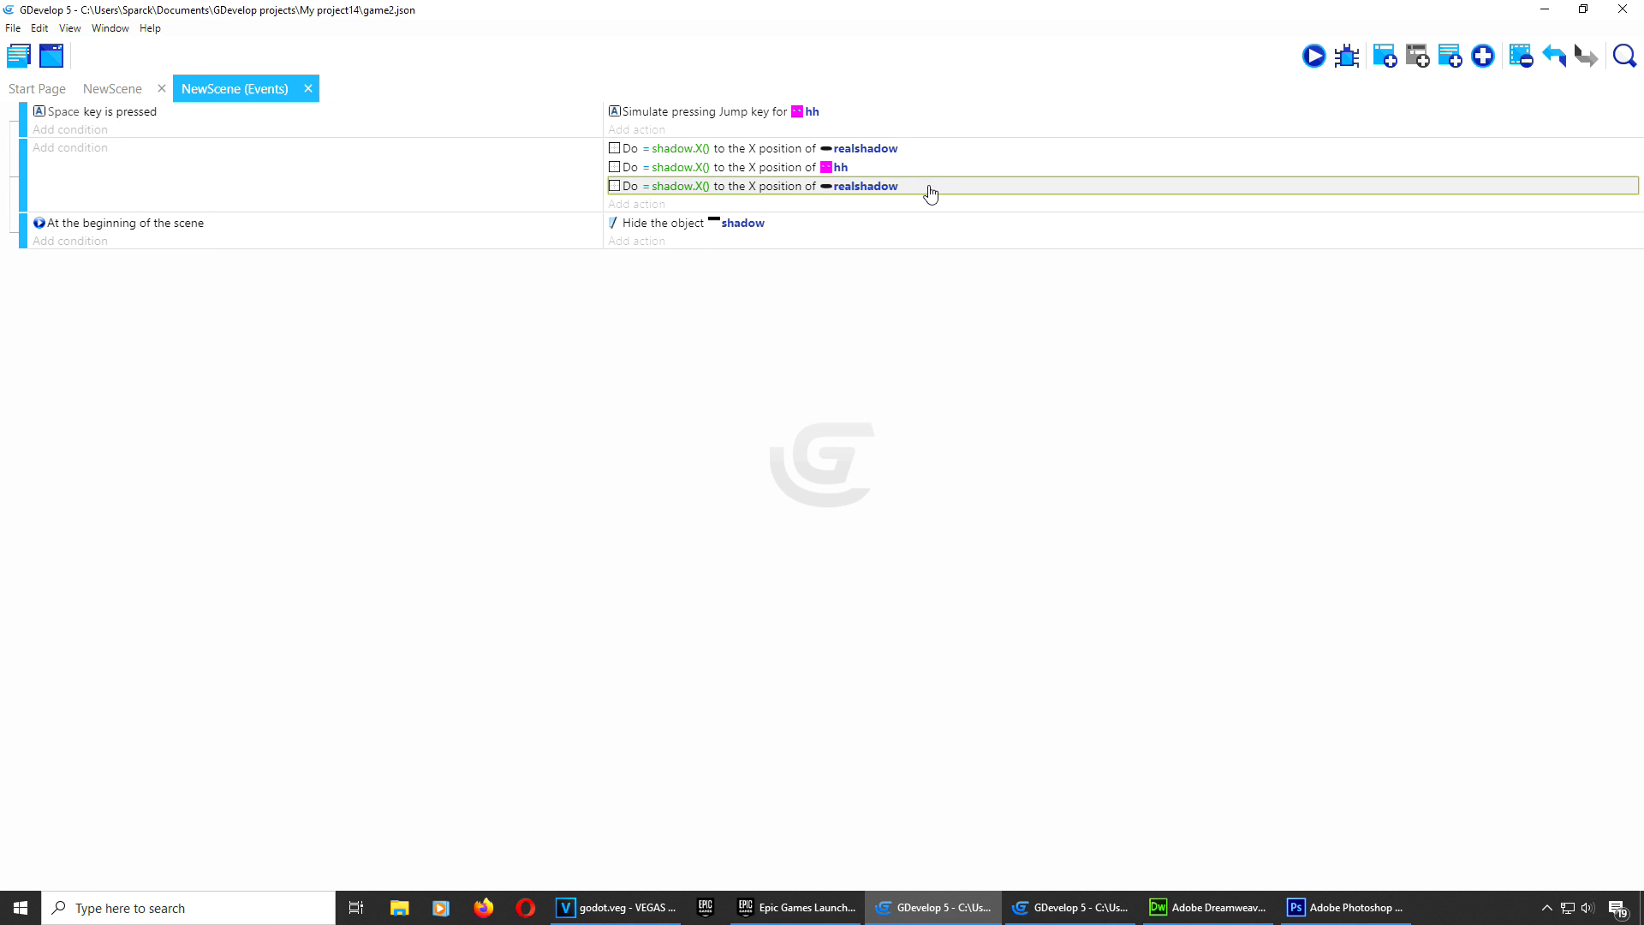
drag(785, 151, 801, 188)
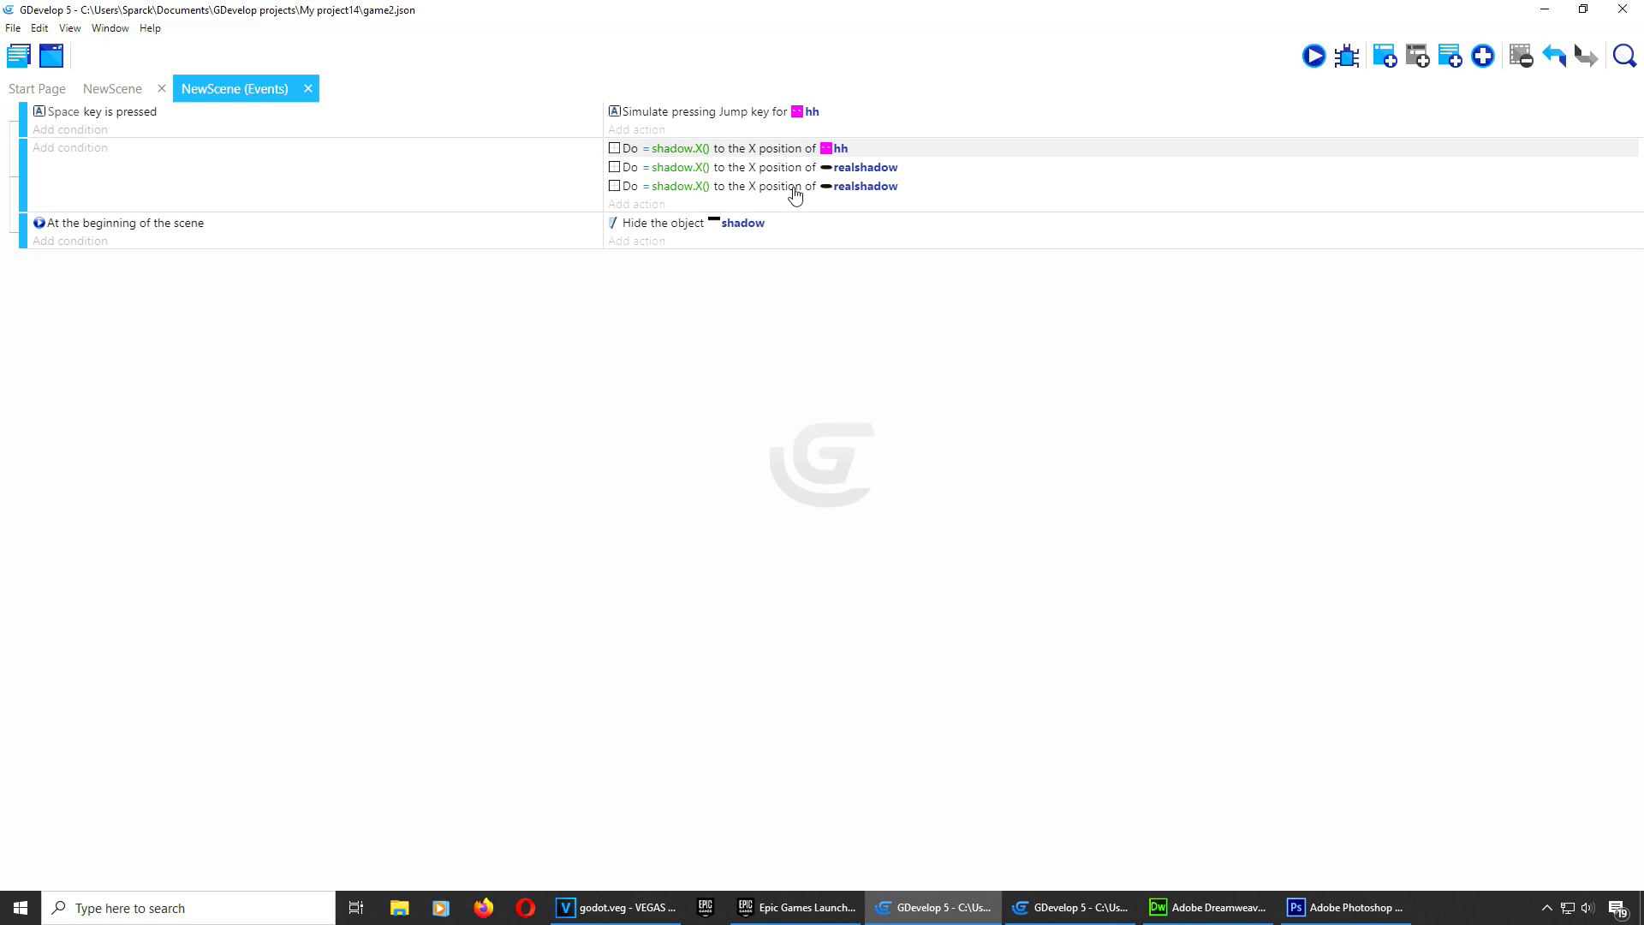
Step: Change the last realshadow action to Y position of an object with the value shadow.y()
double_click(886, 186)
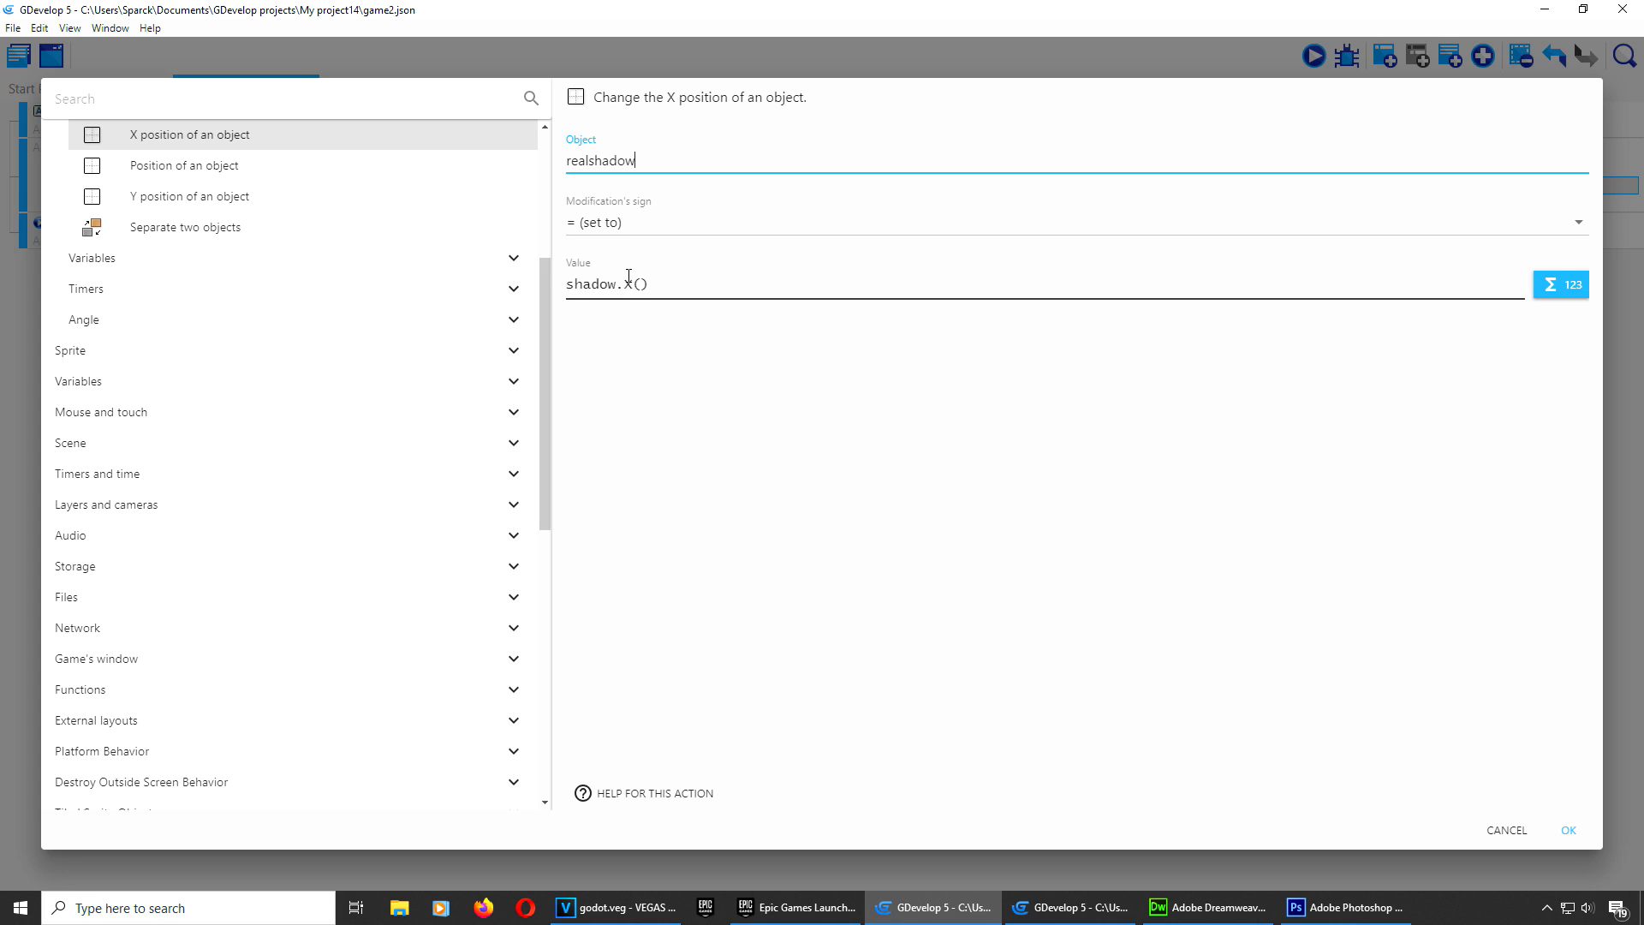
click(634, 283)
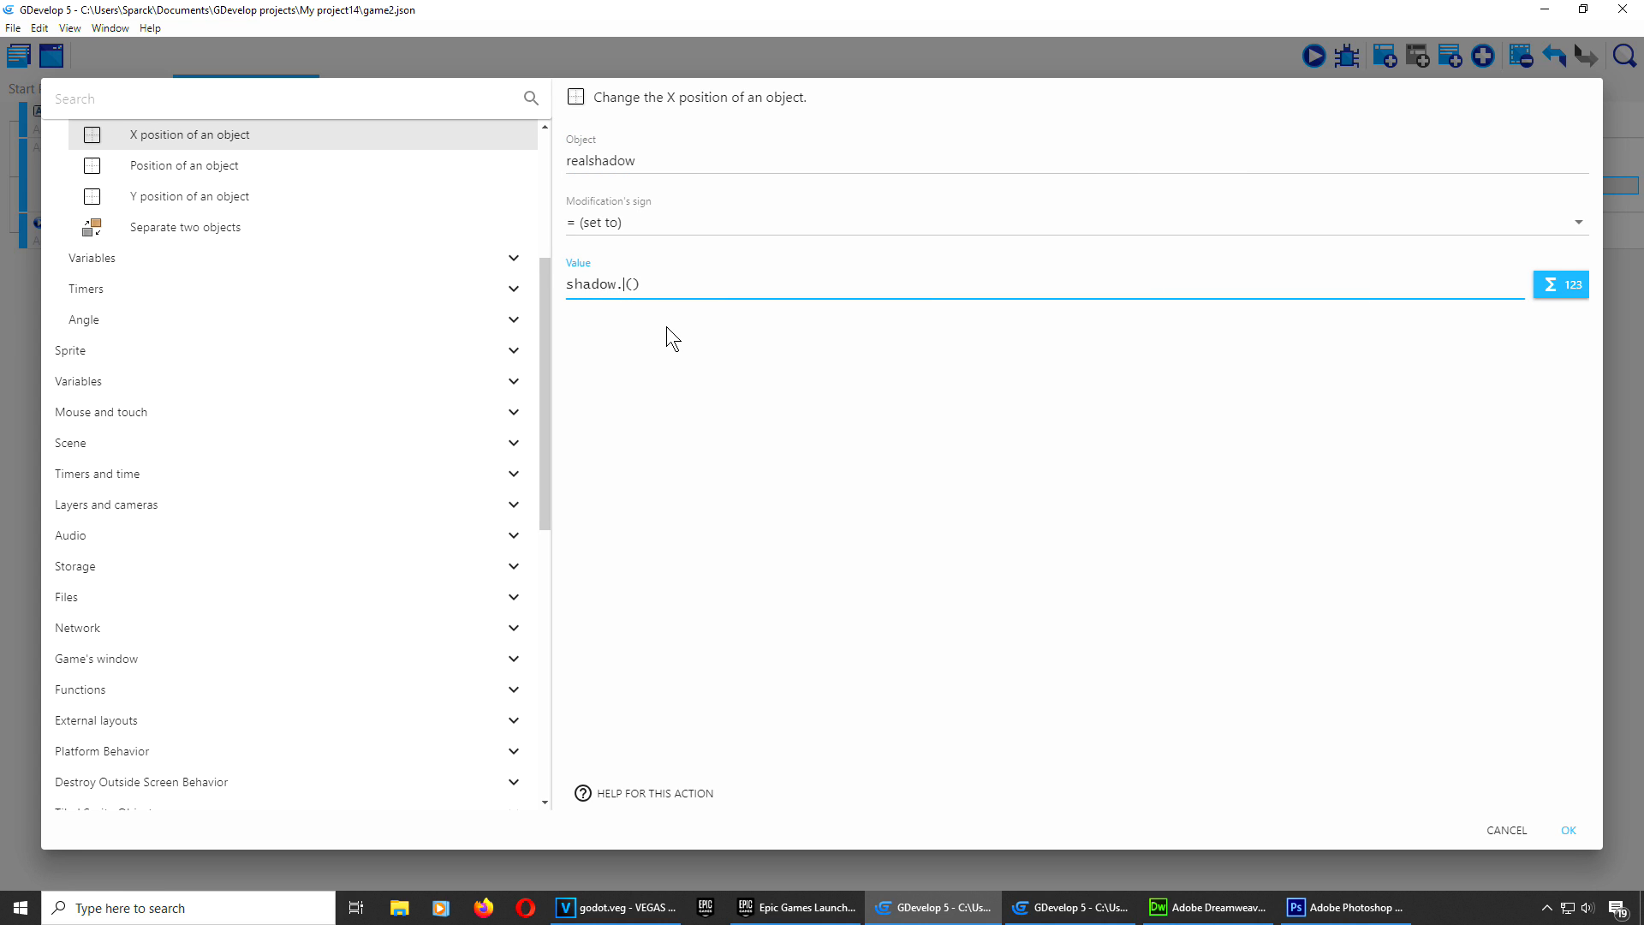
text(y)
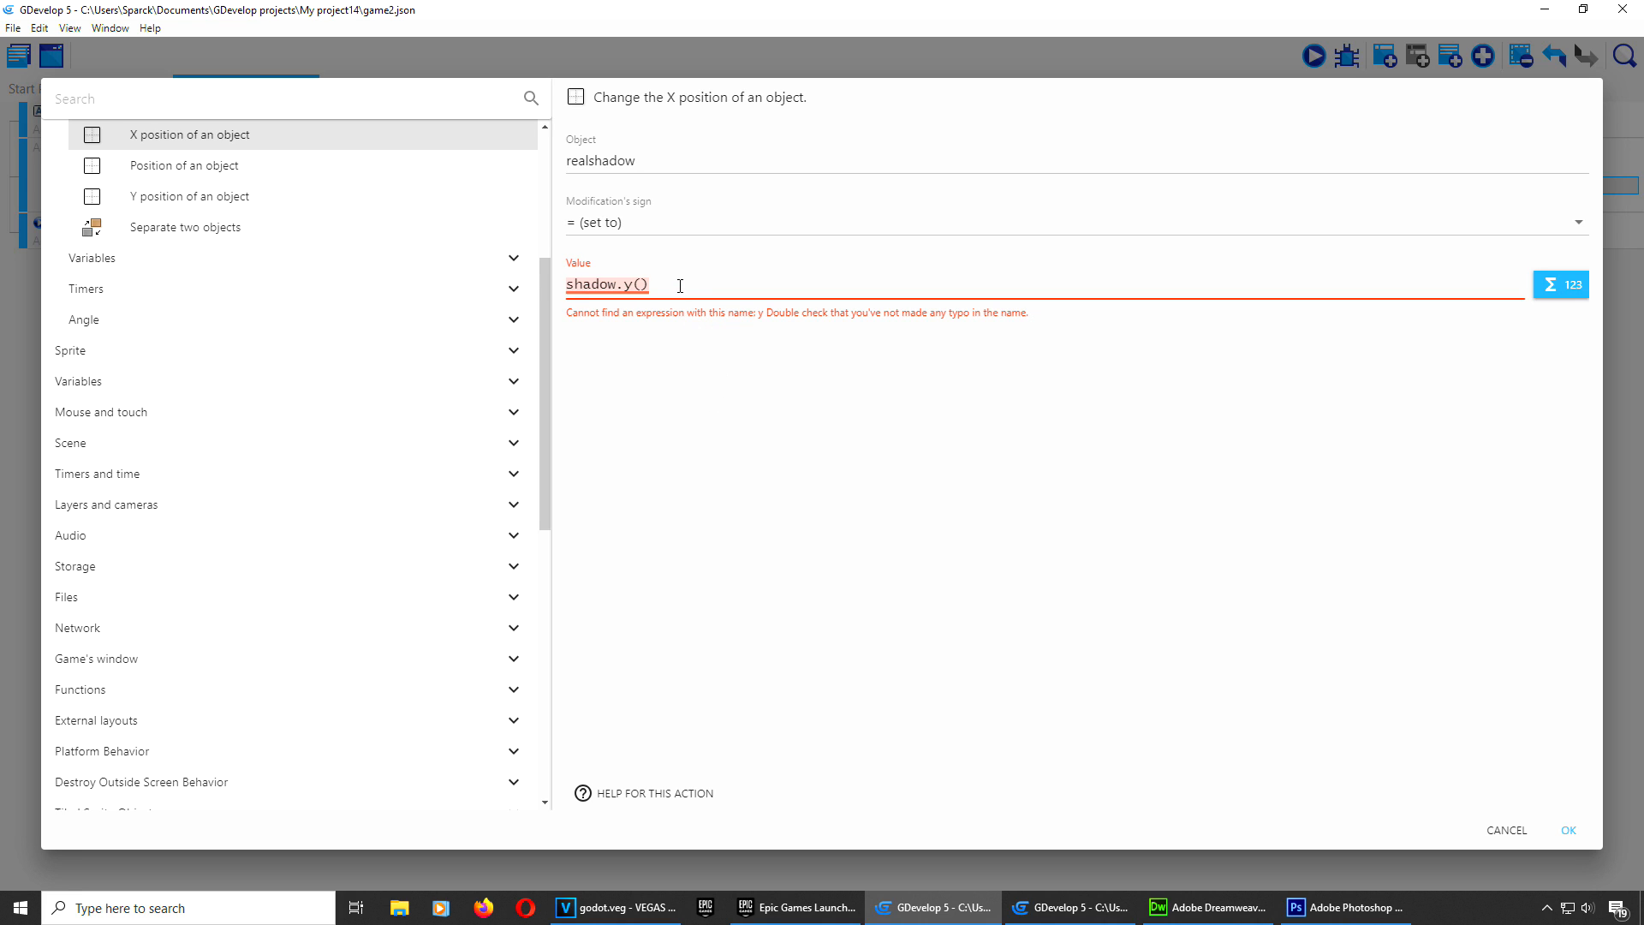
click(201, 191)
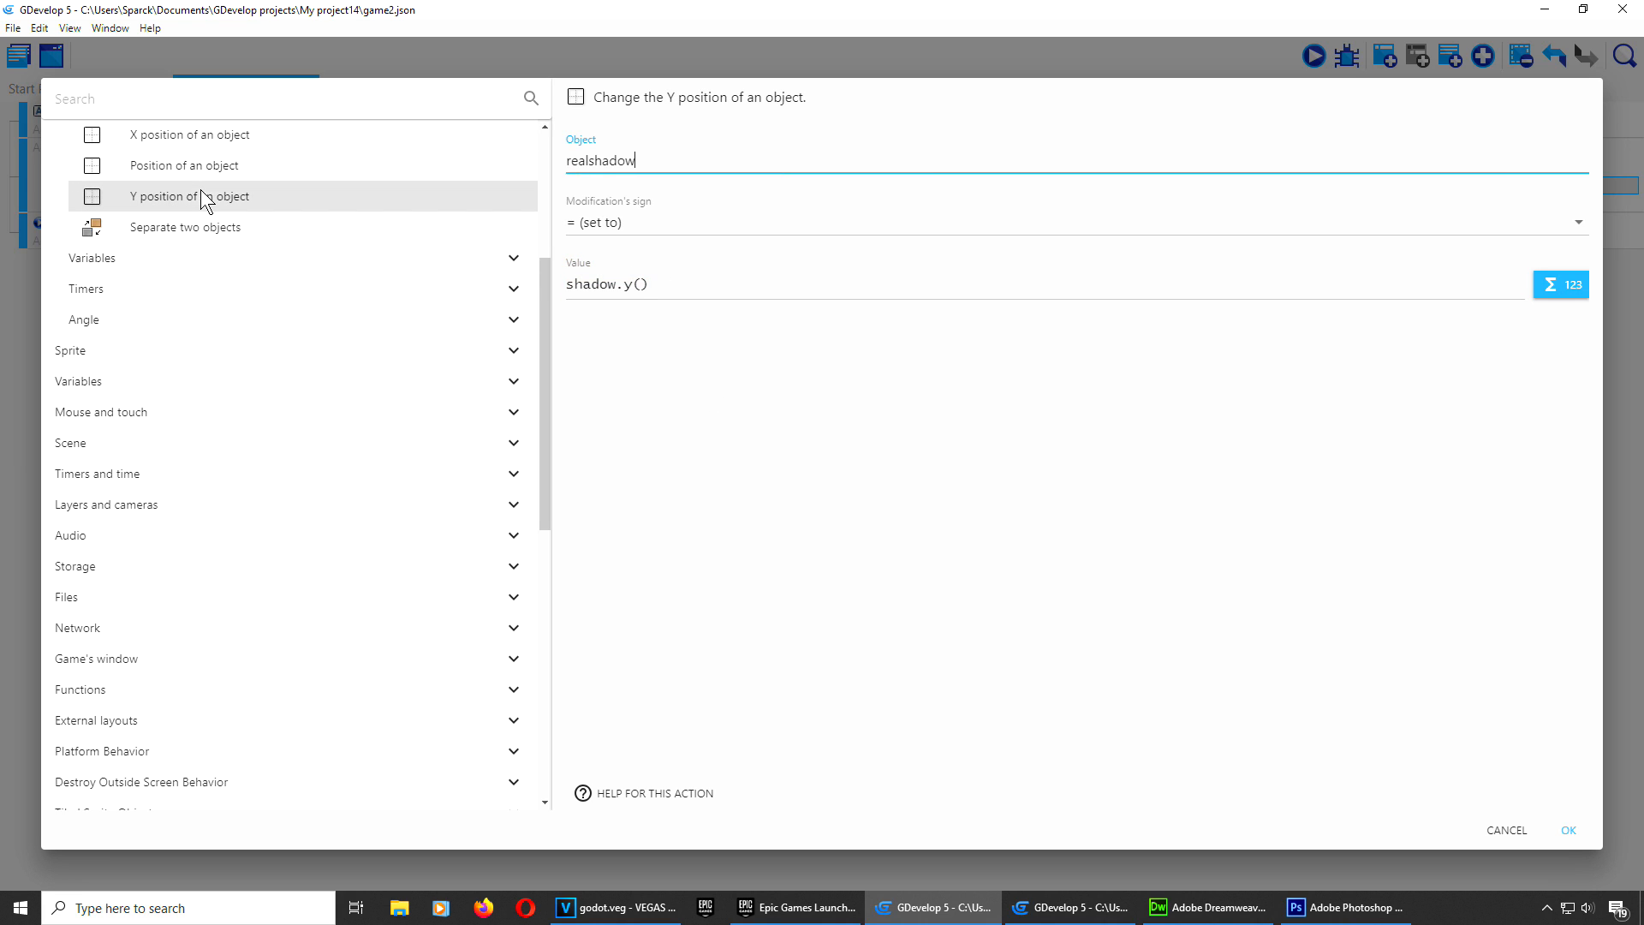
click(630, 287)
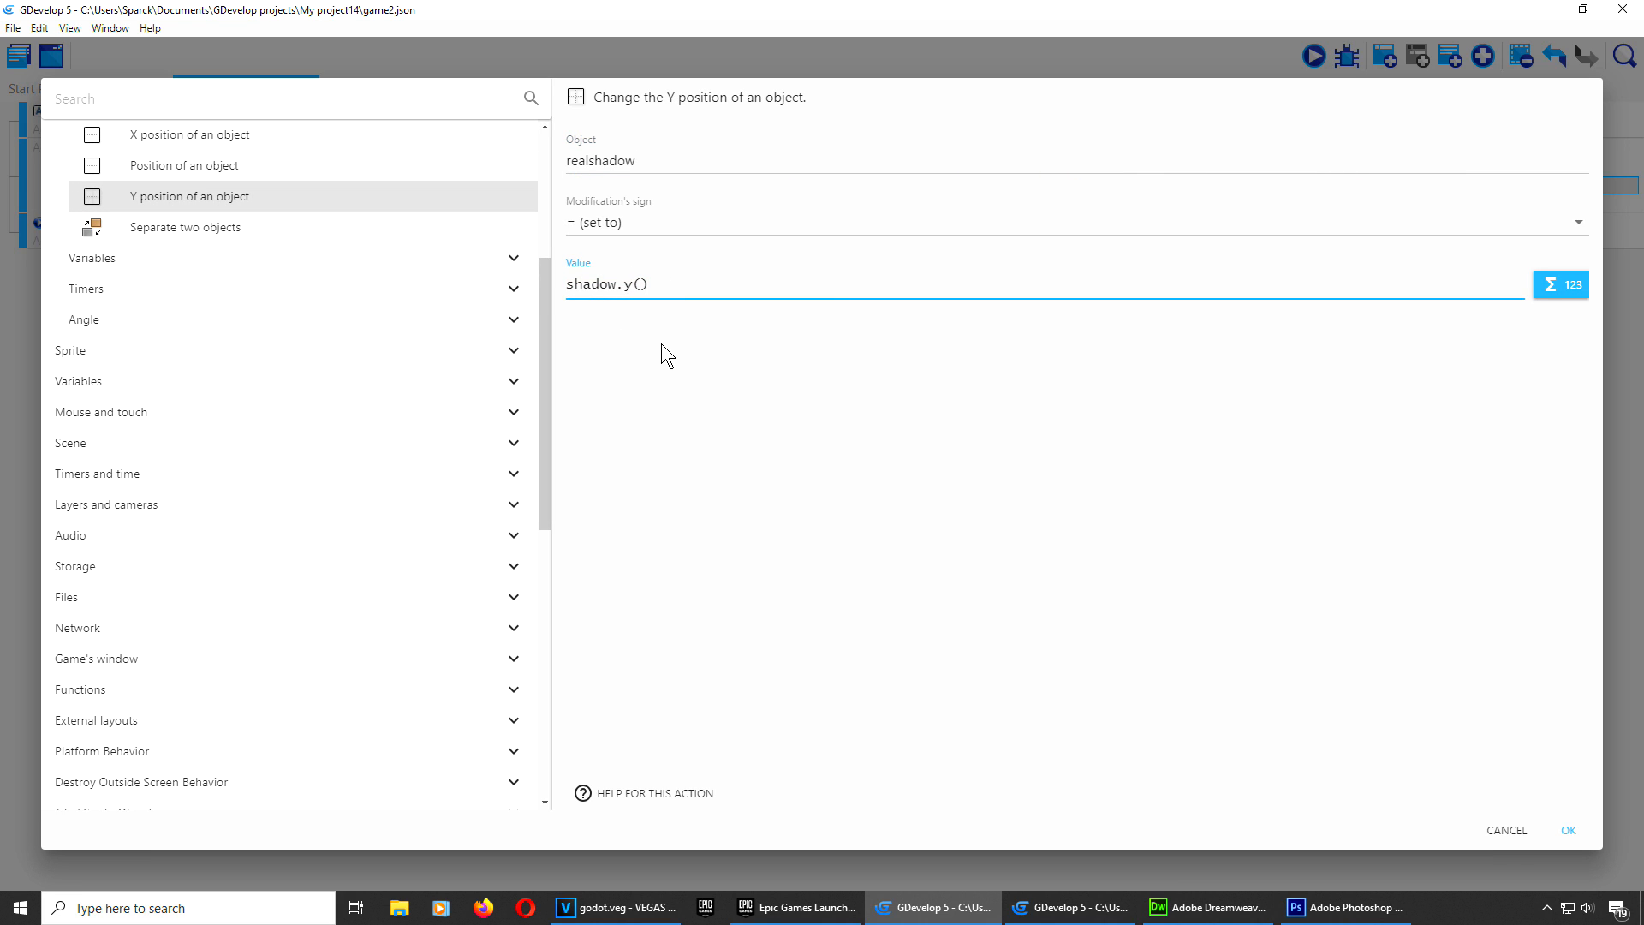
click(1568, 830)
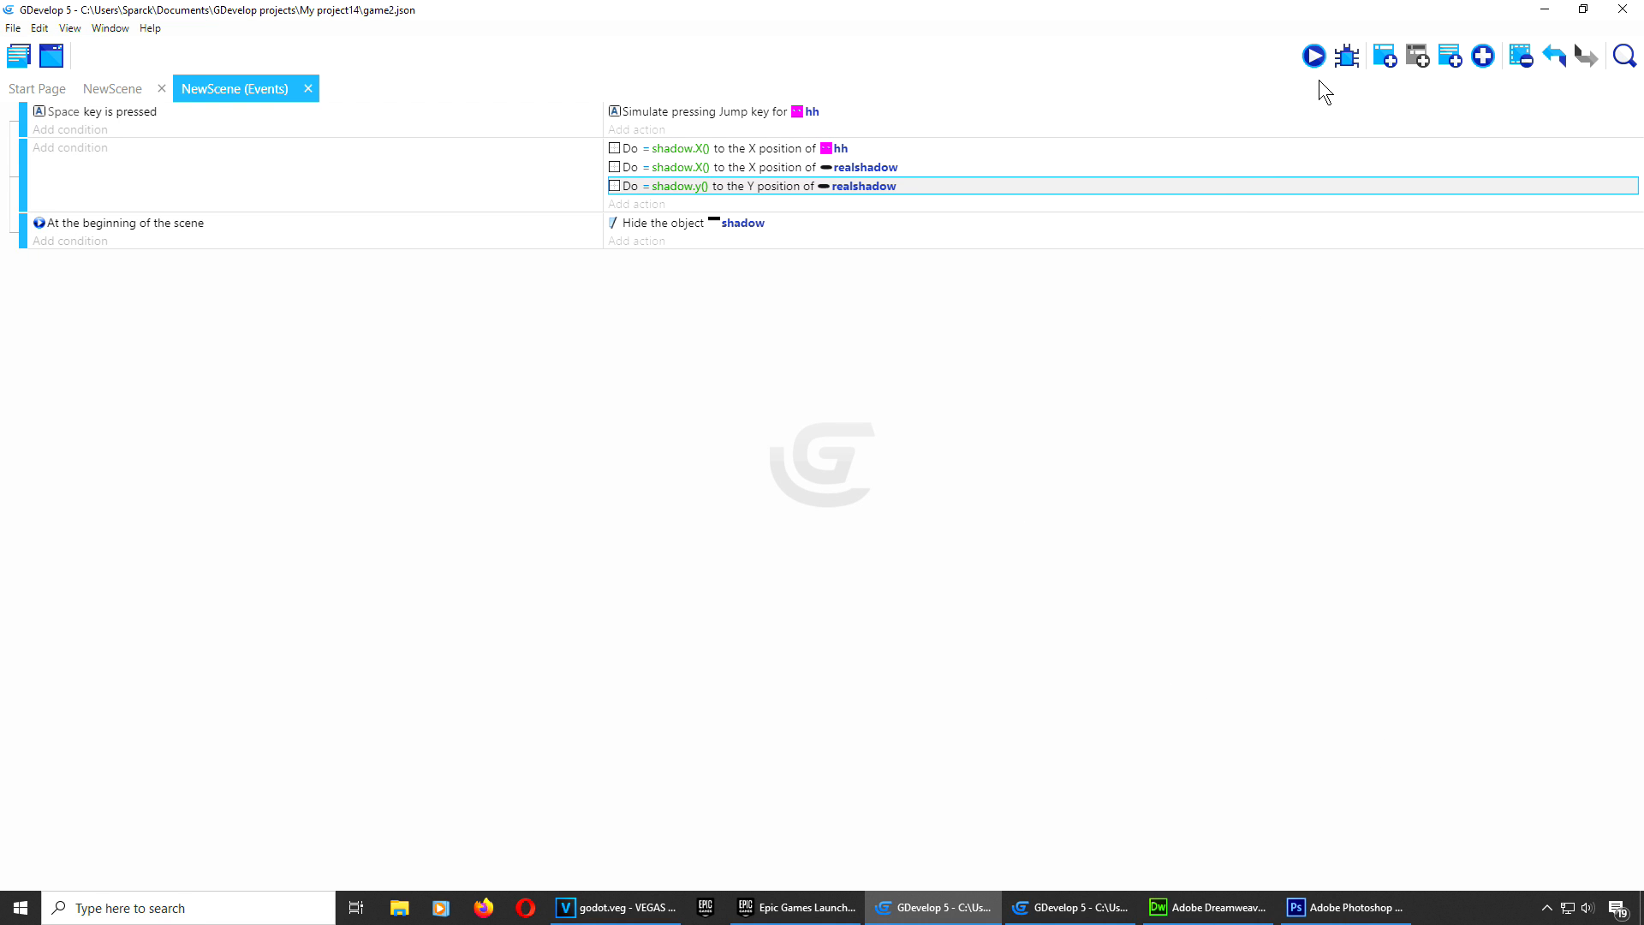
Step: Preview the scene, move the hh box in all directions to check whether realshadow follows it, and close the preview
click(1319, 56)
key(Down)
key(Right)
key(Up)
key(Left)
key(Up)
key(Down)
key(Right)
key(Up)
key(Right)
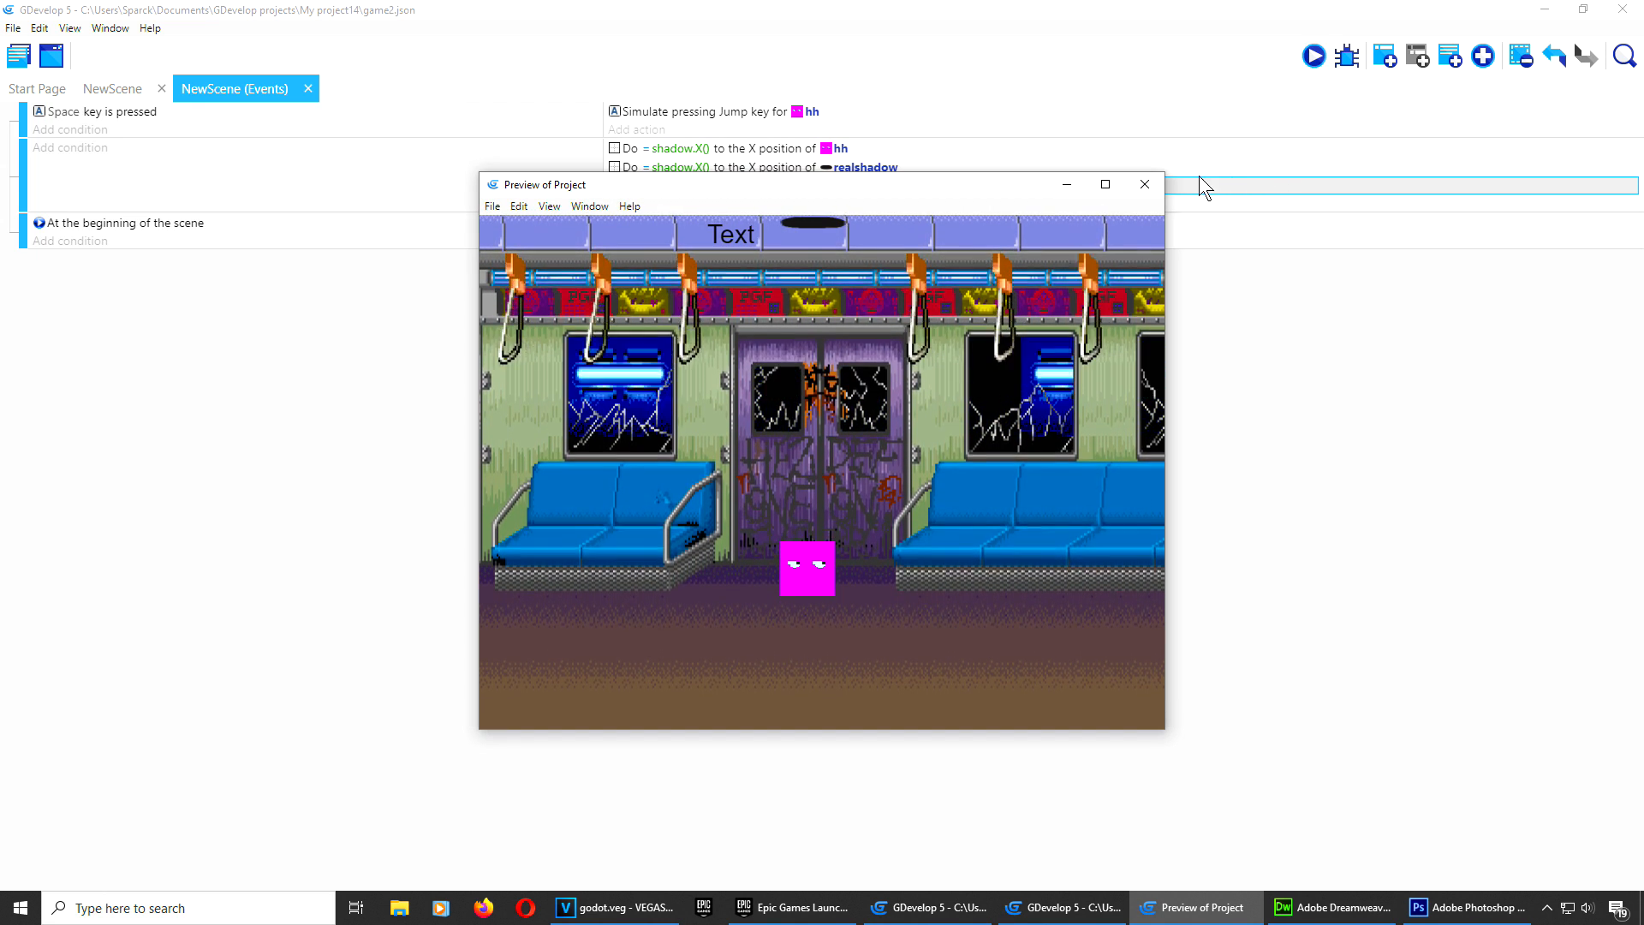
click(1145, 184)
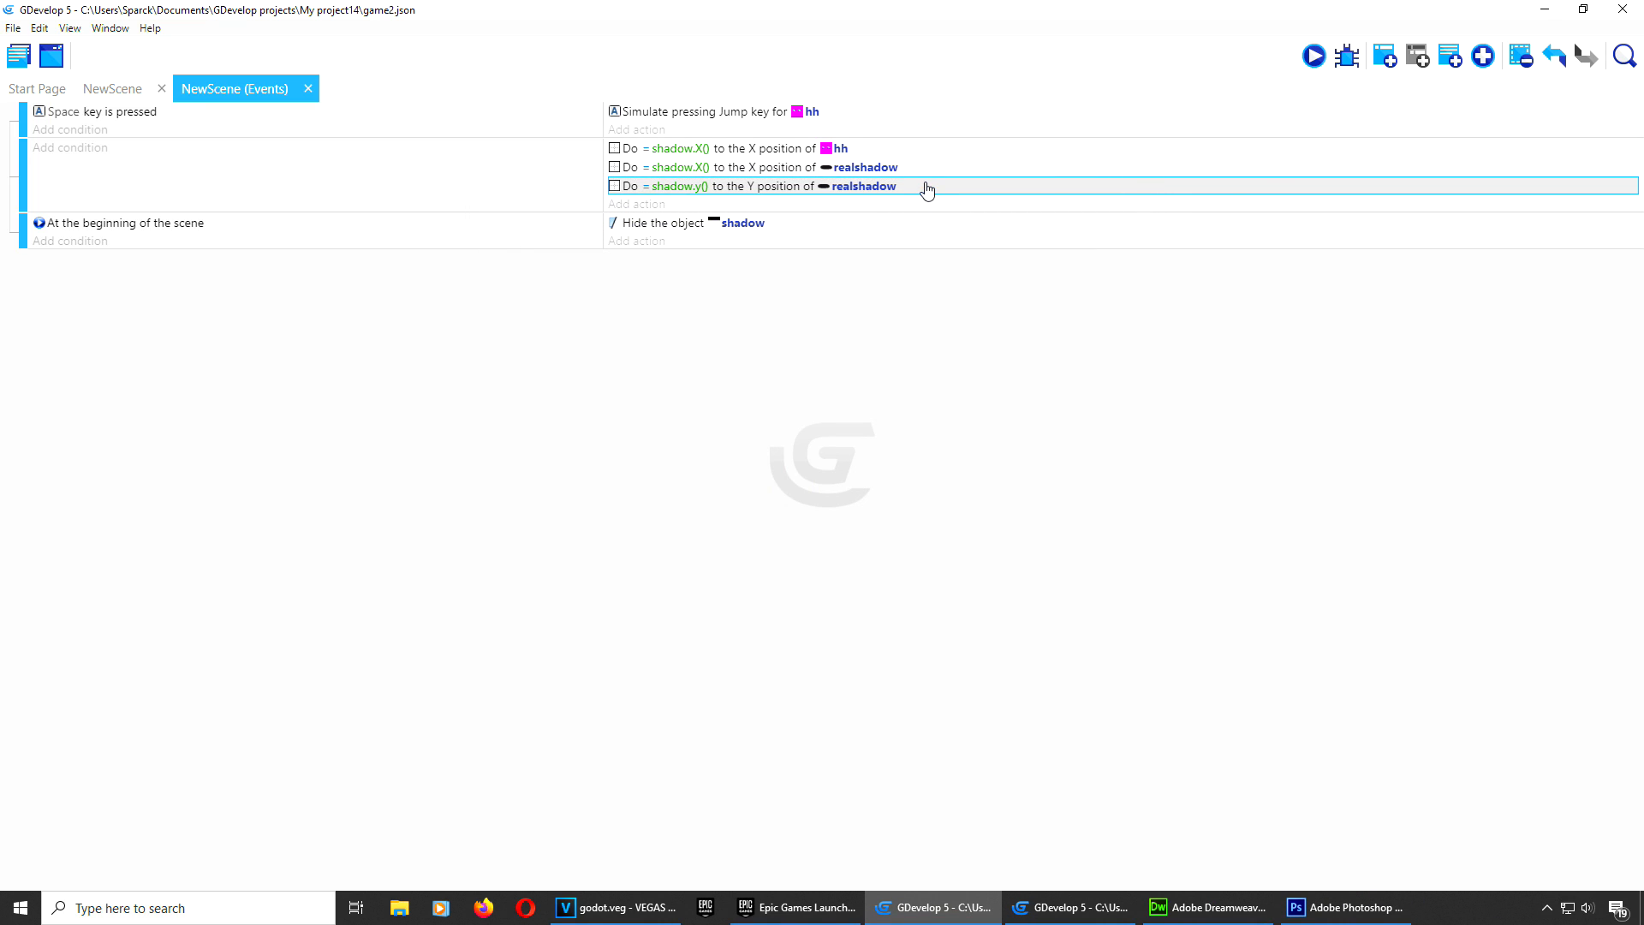
Step: Insert the Y position expression of the shadow object into the value of realshadow's Y position action
double_click(925, 184)
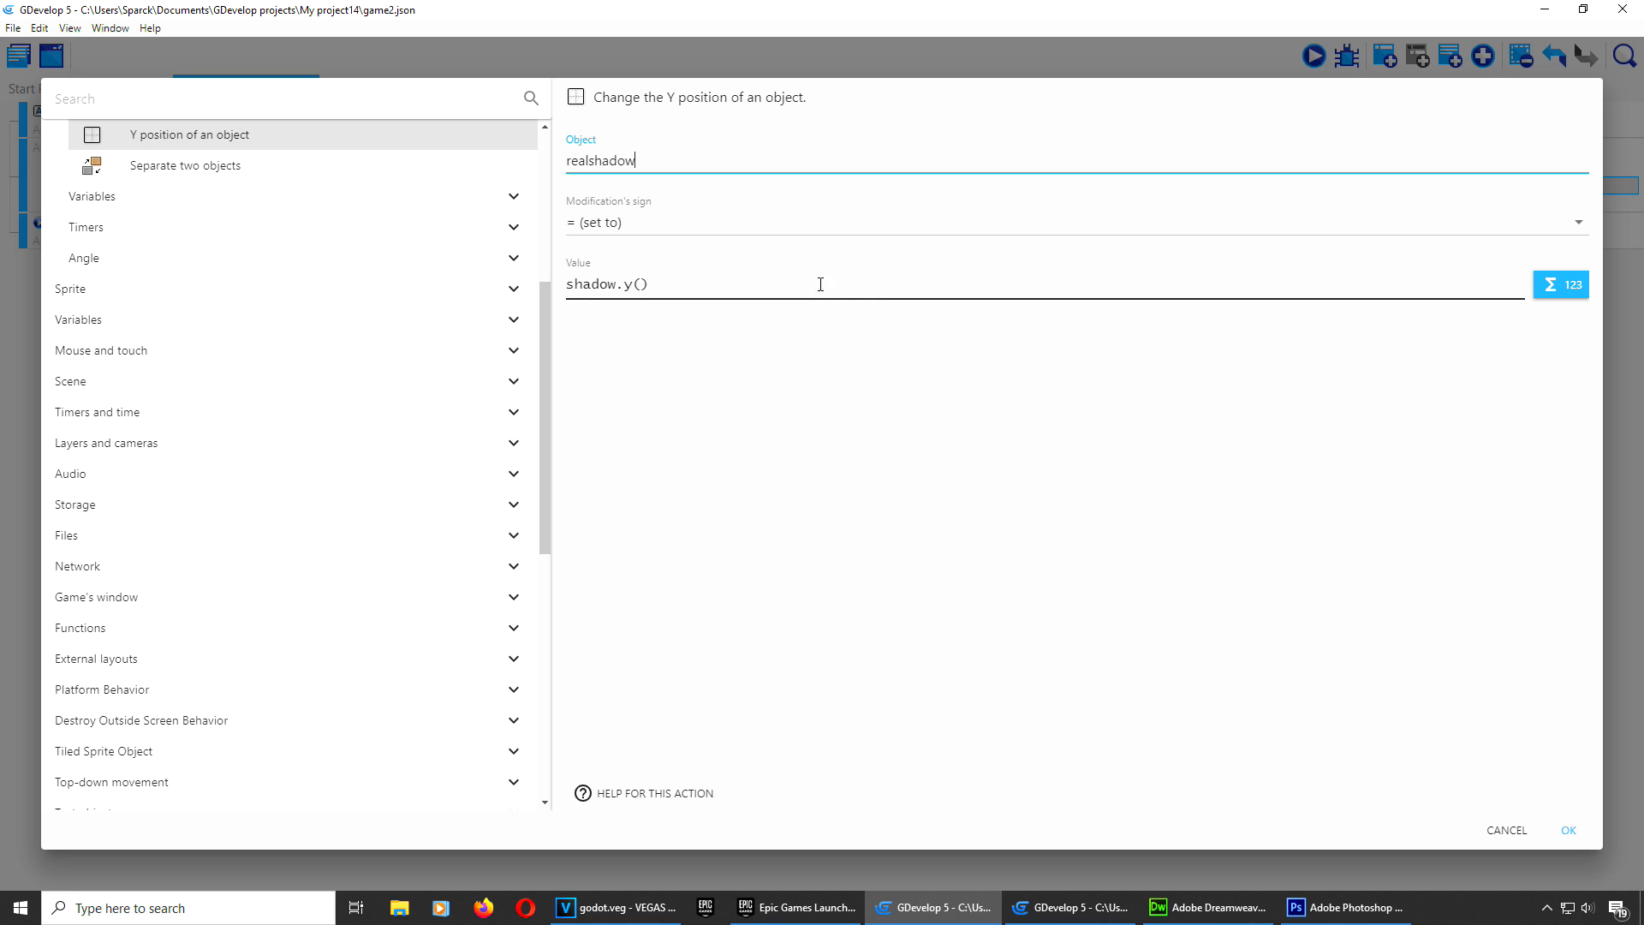
click(1569, 291)
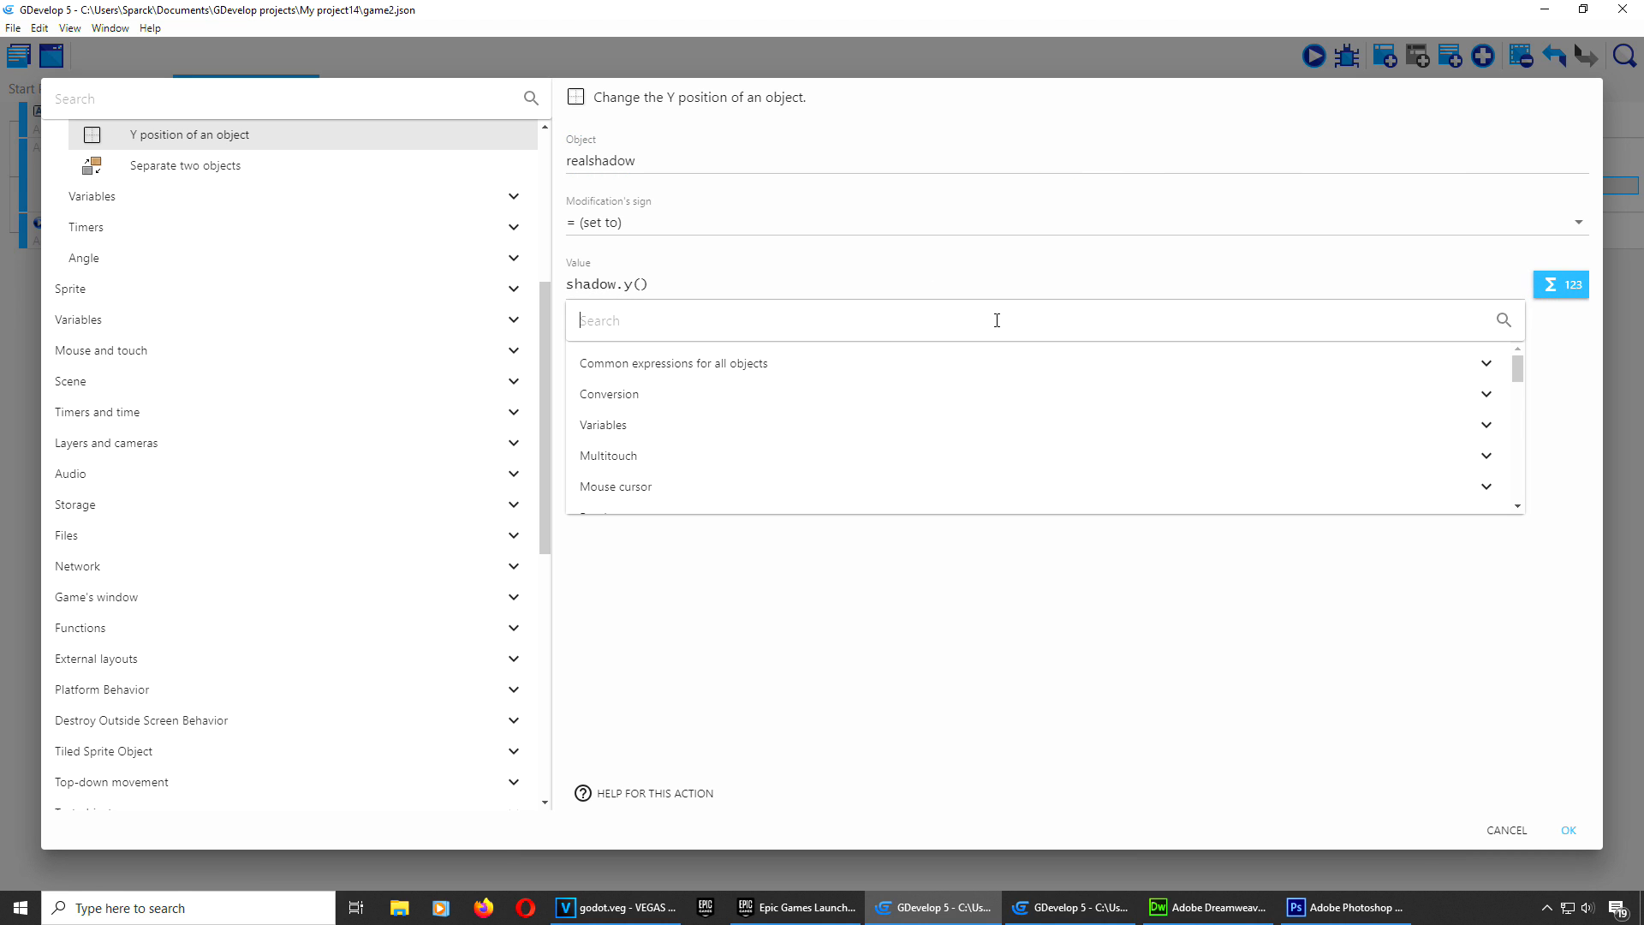
click(703, 361)
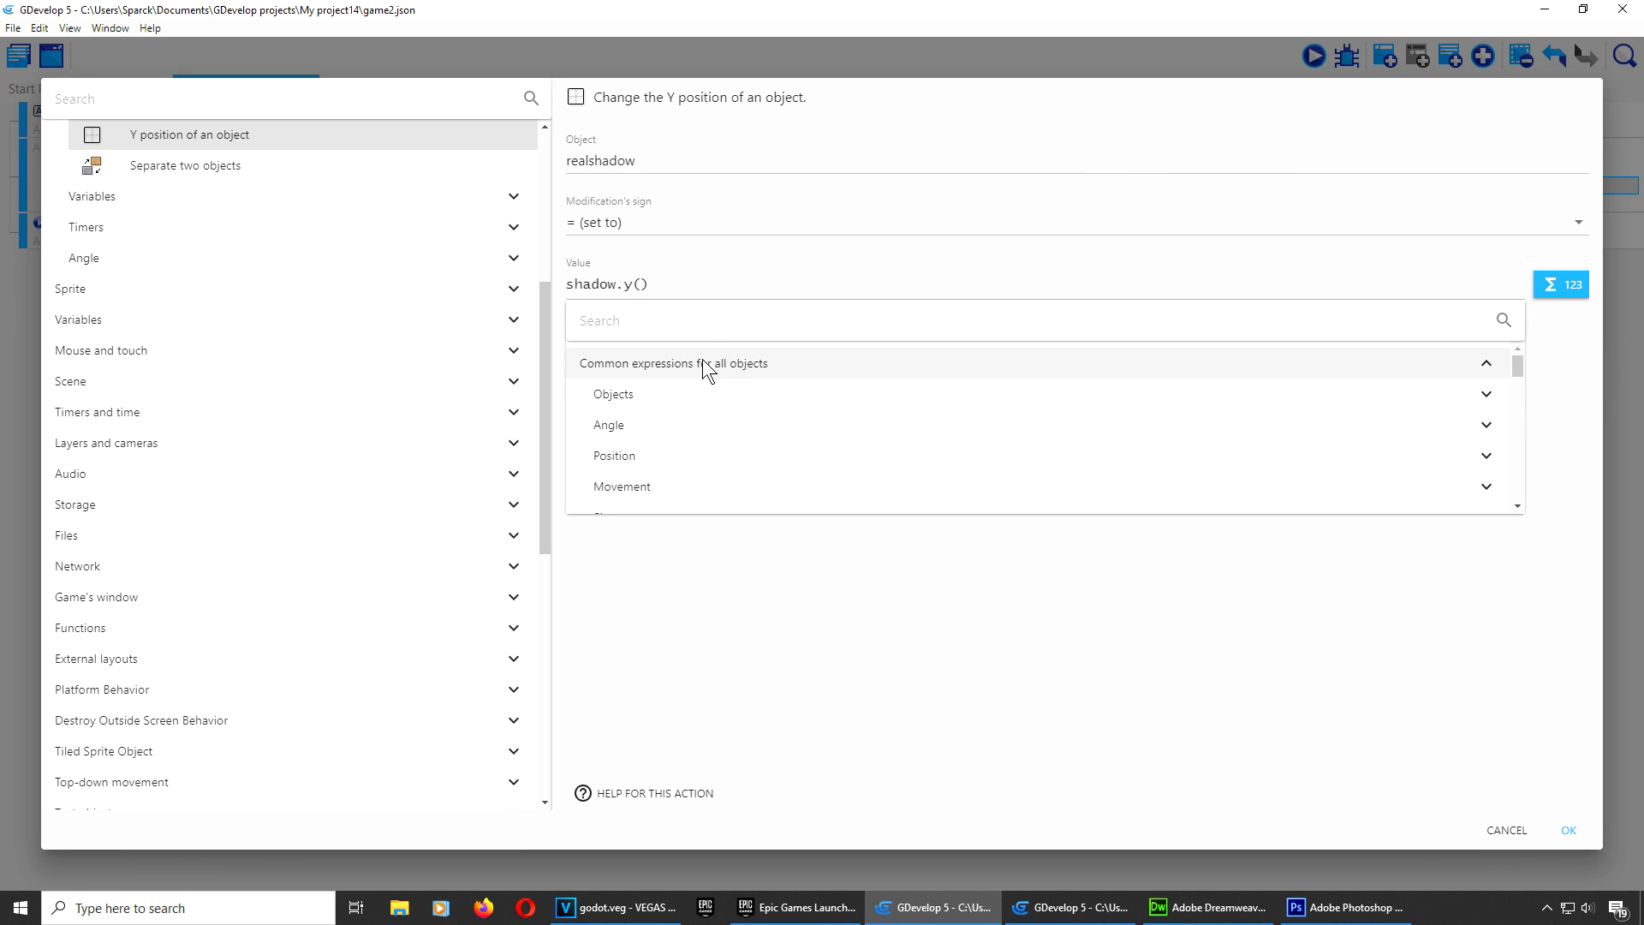
click(649, 456)
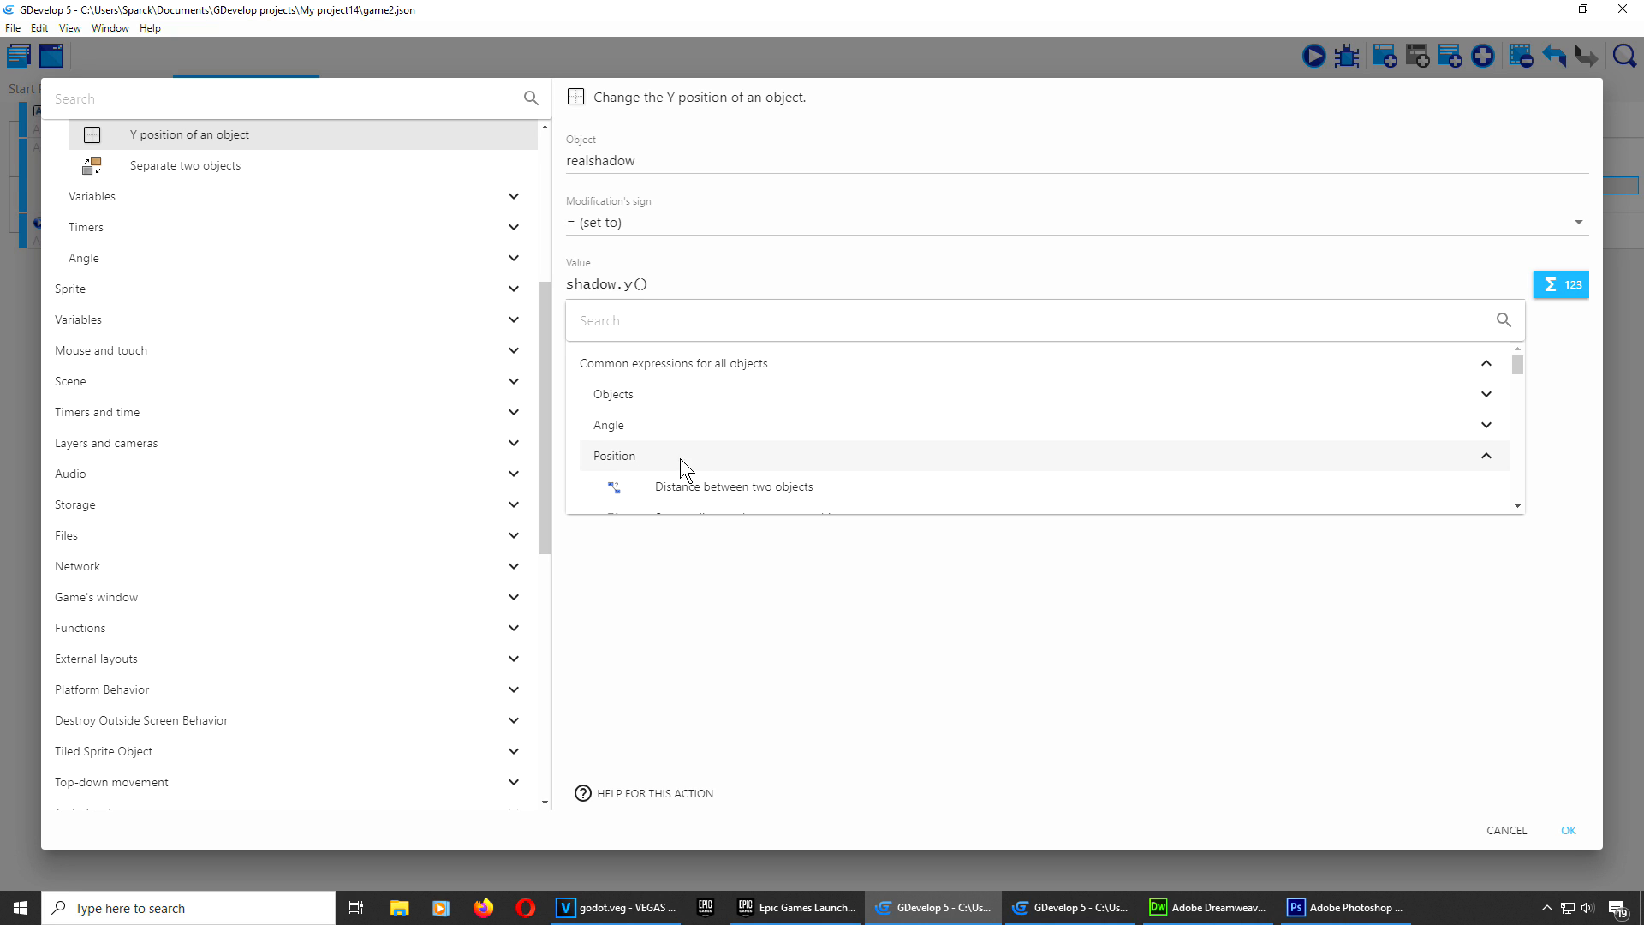
scroll(690, 459, down, 1)
click(700, 497)
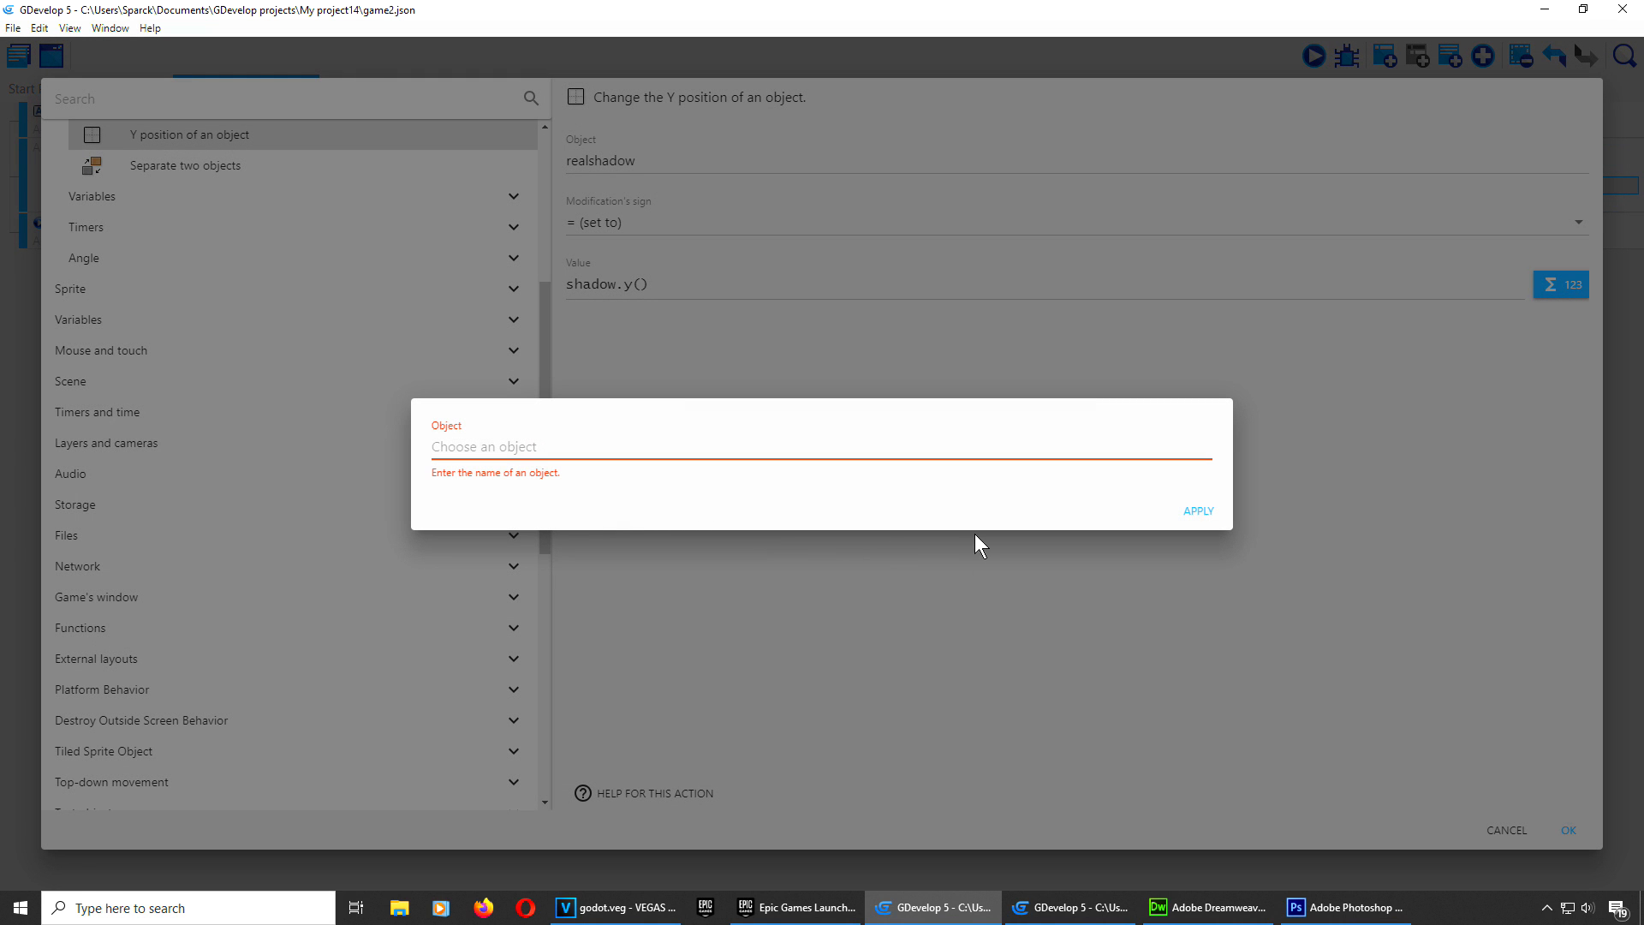
click(635, 453)
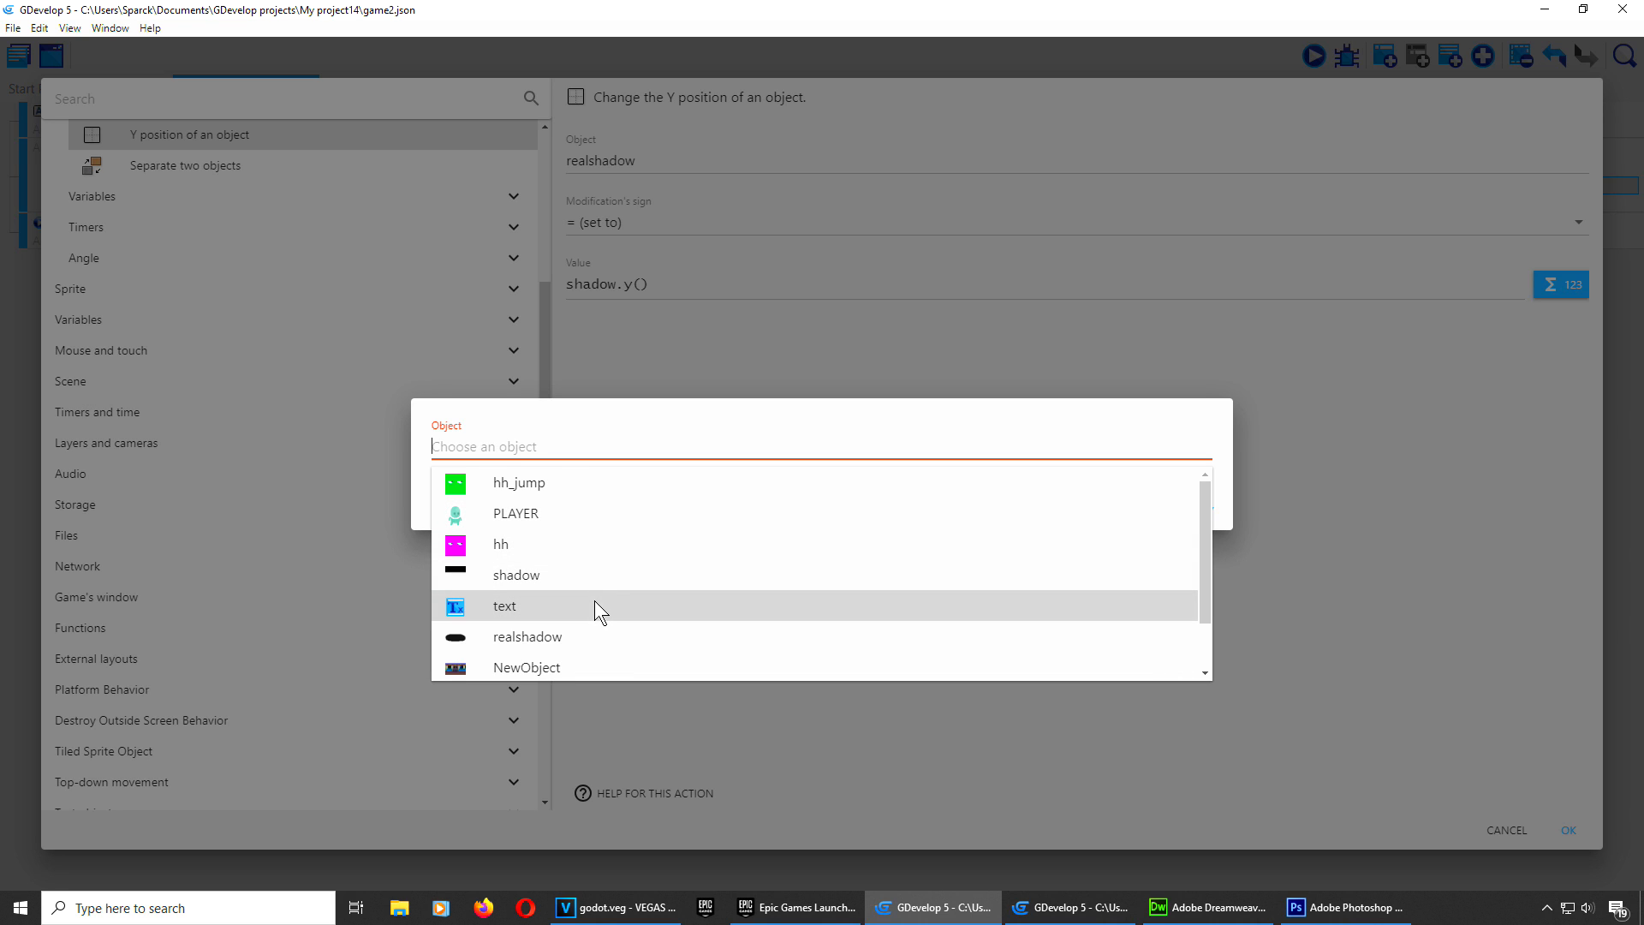
click(548, 575)
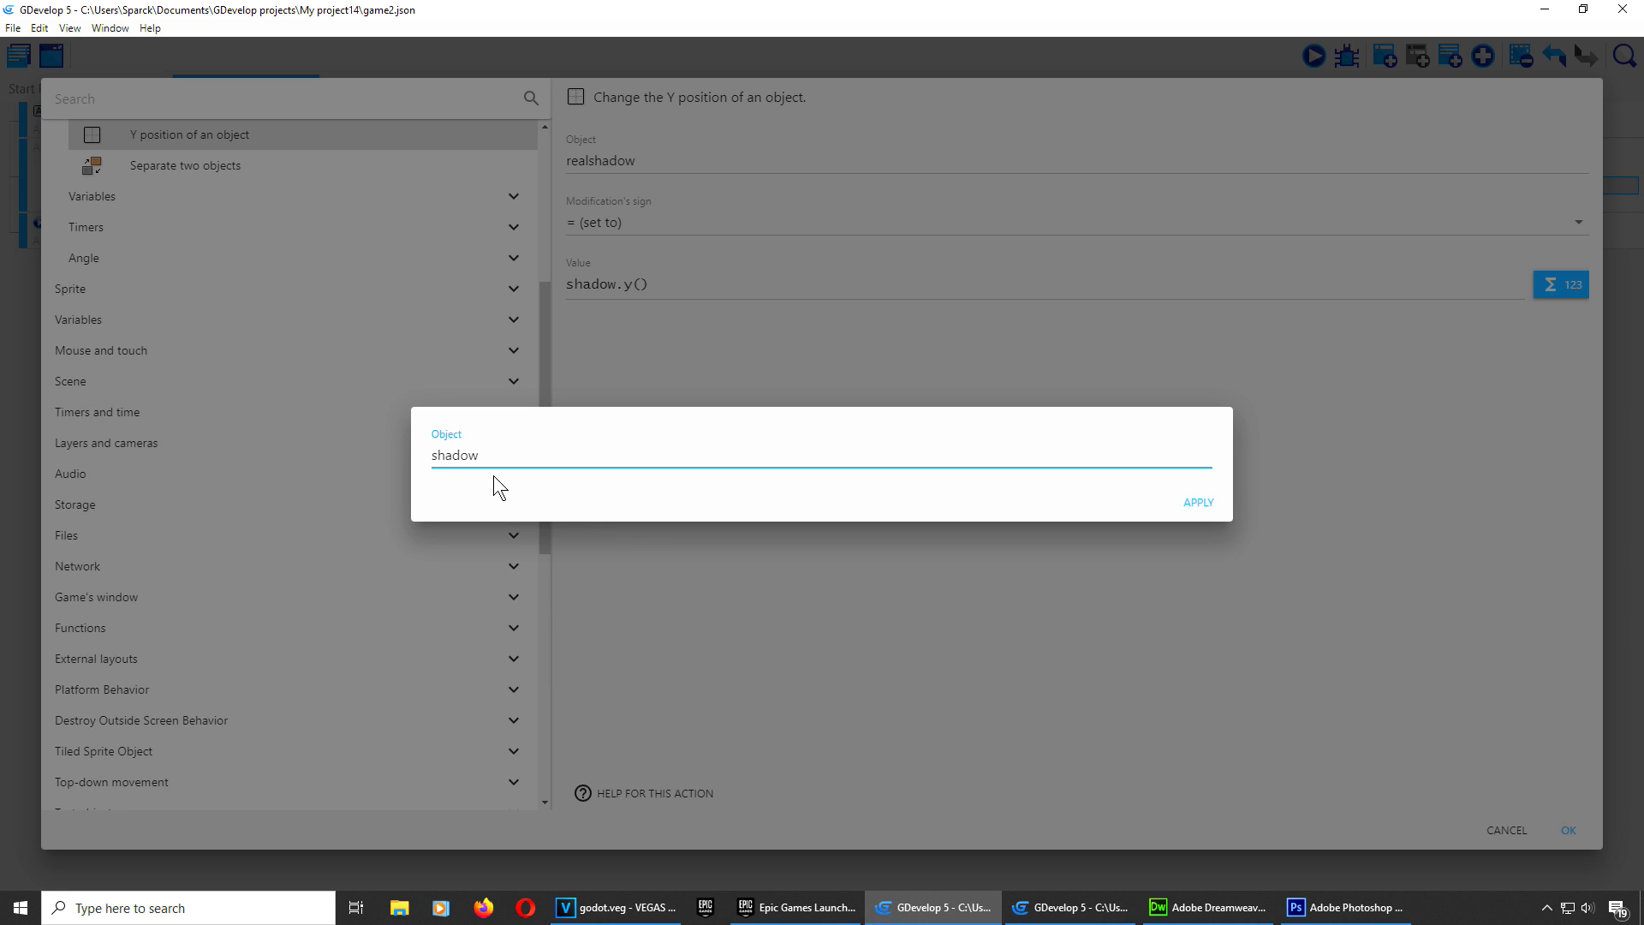
click(1197, 502)
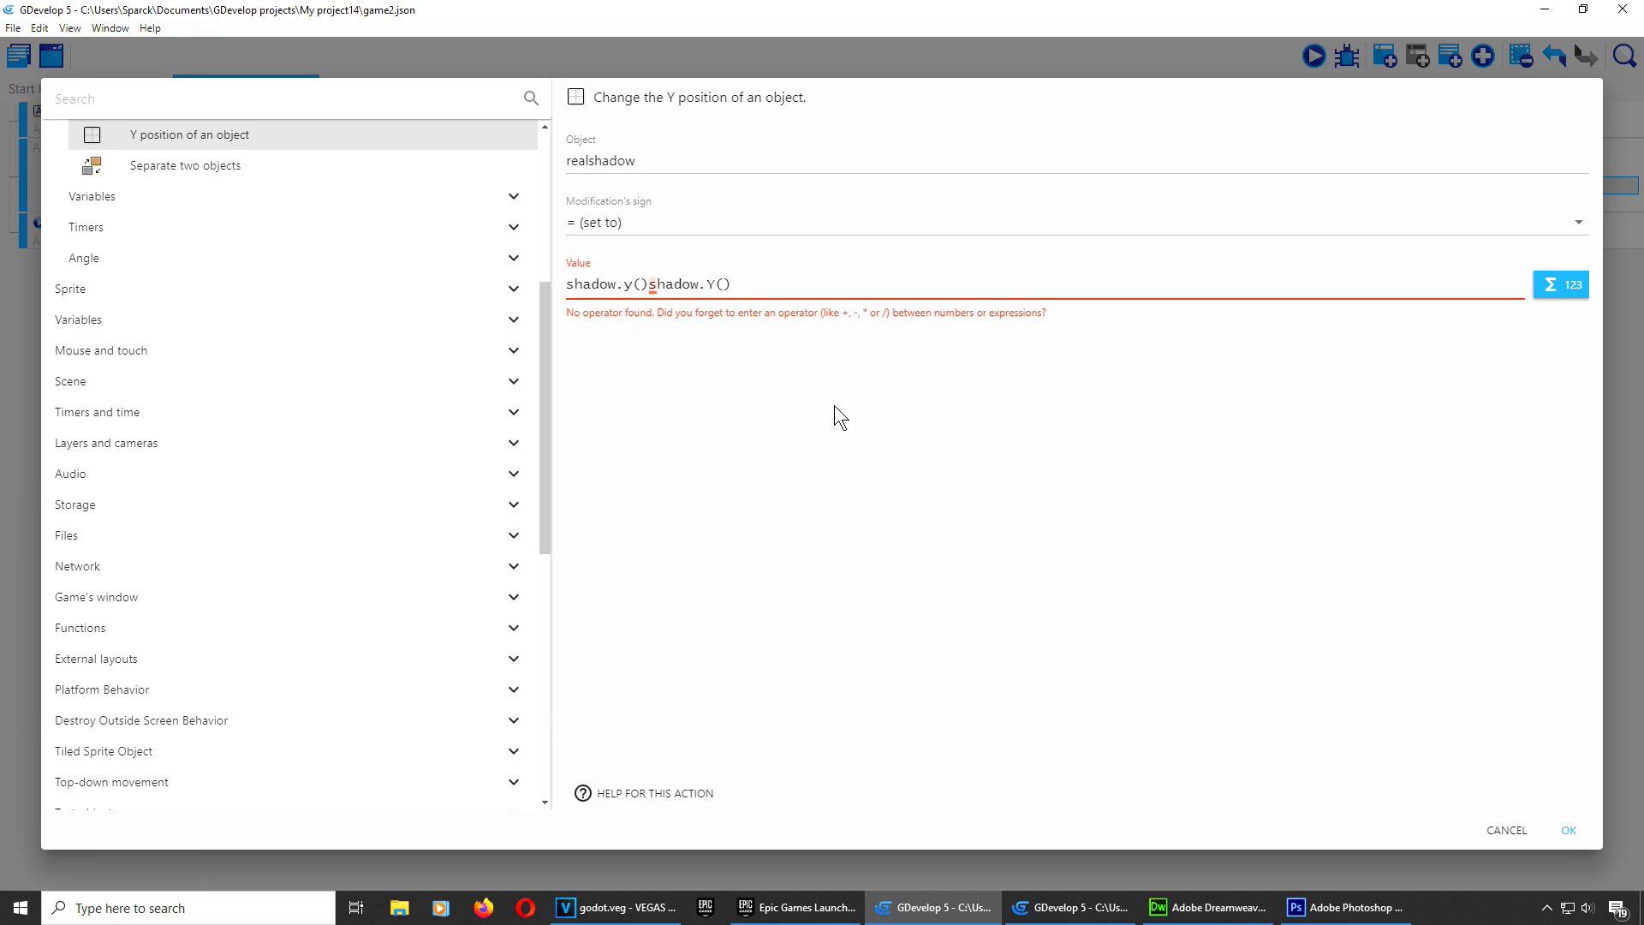
Step: Remove the lowercase shadow.y() from the value so that only shadow.Y() remains, and apply the action
drag(652, 283, 541, 281)
key(BackSpace)
click(757, 409)
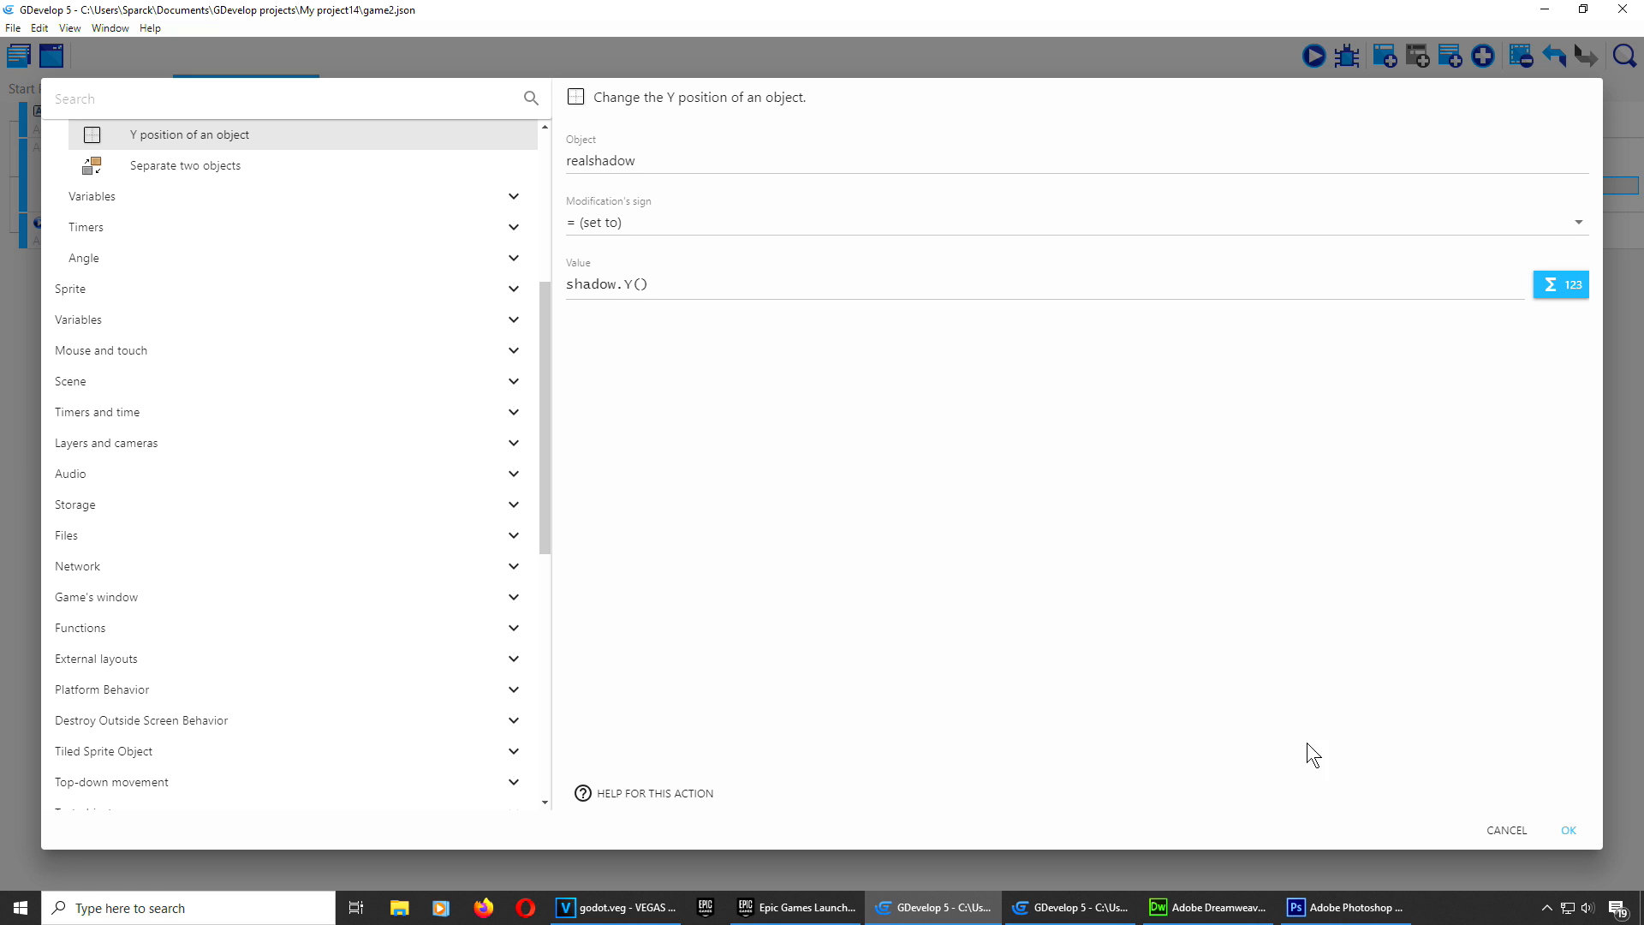
click(1571, 829)
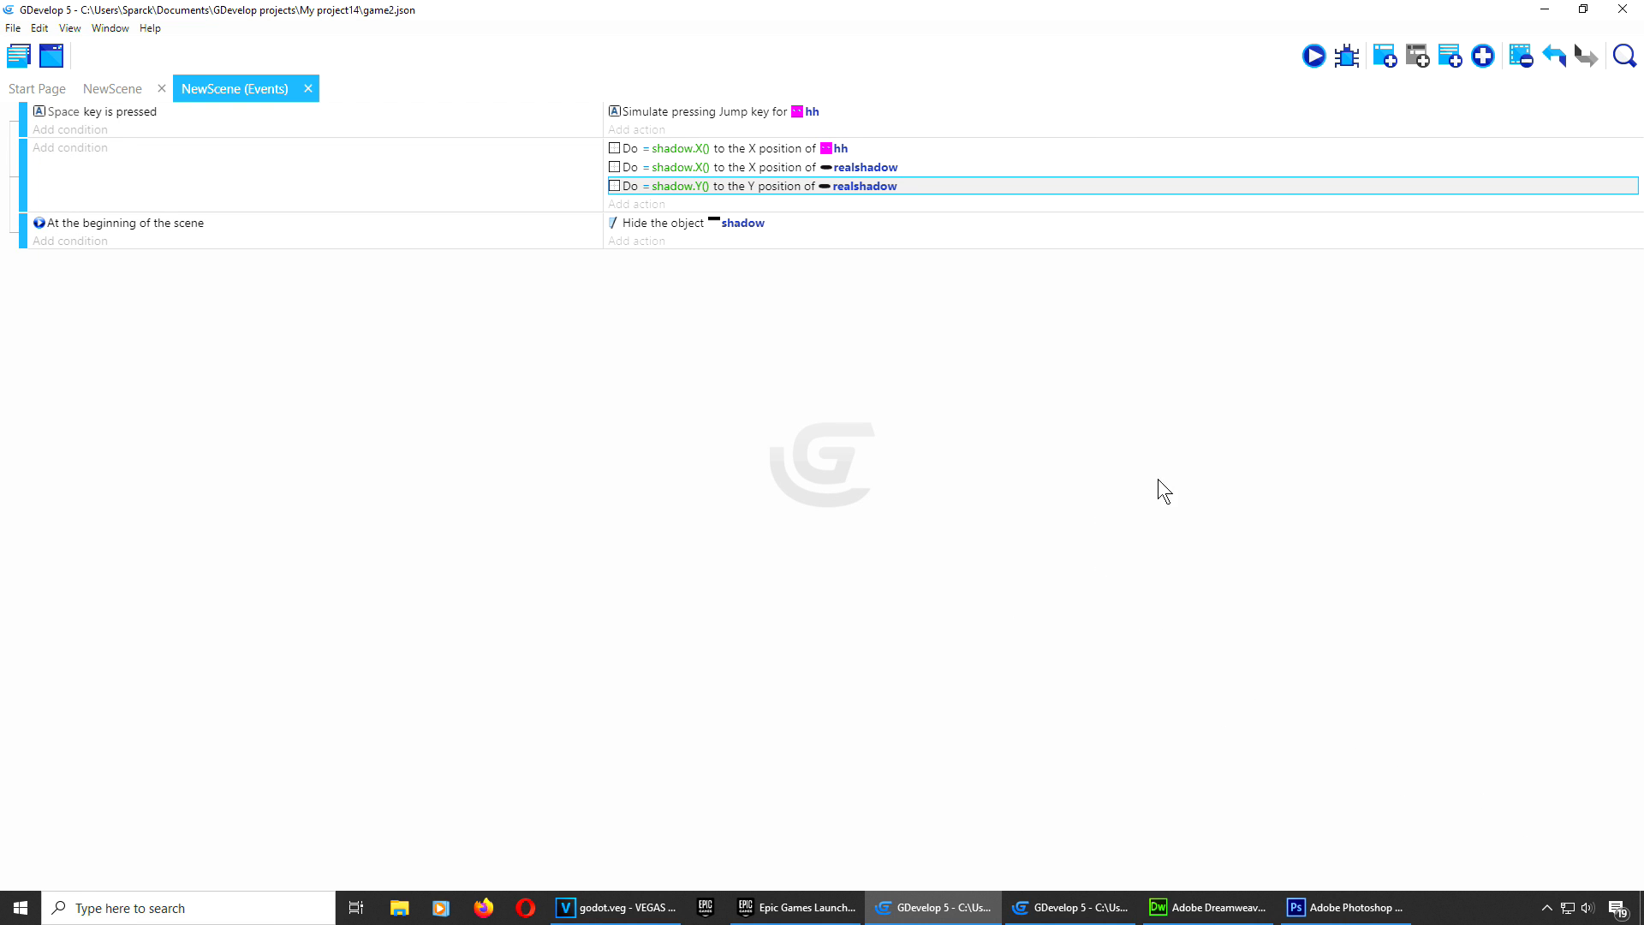
Step: Preview the scene, move the hh box sideways to check the position of realshadow beneath it, and close the preview
click(1314, 56)
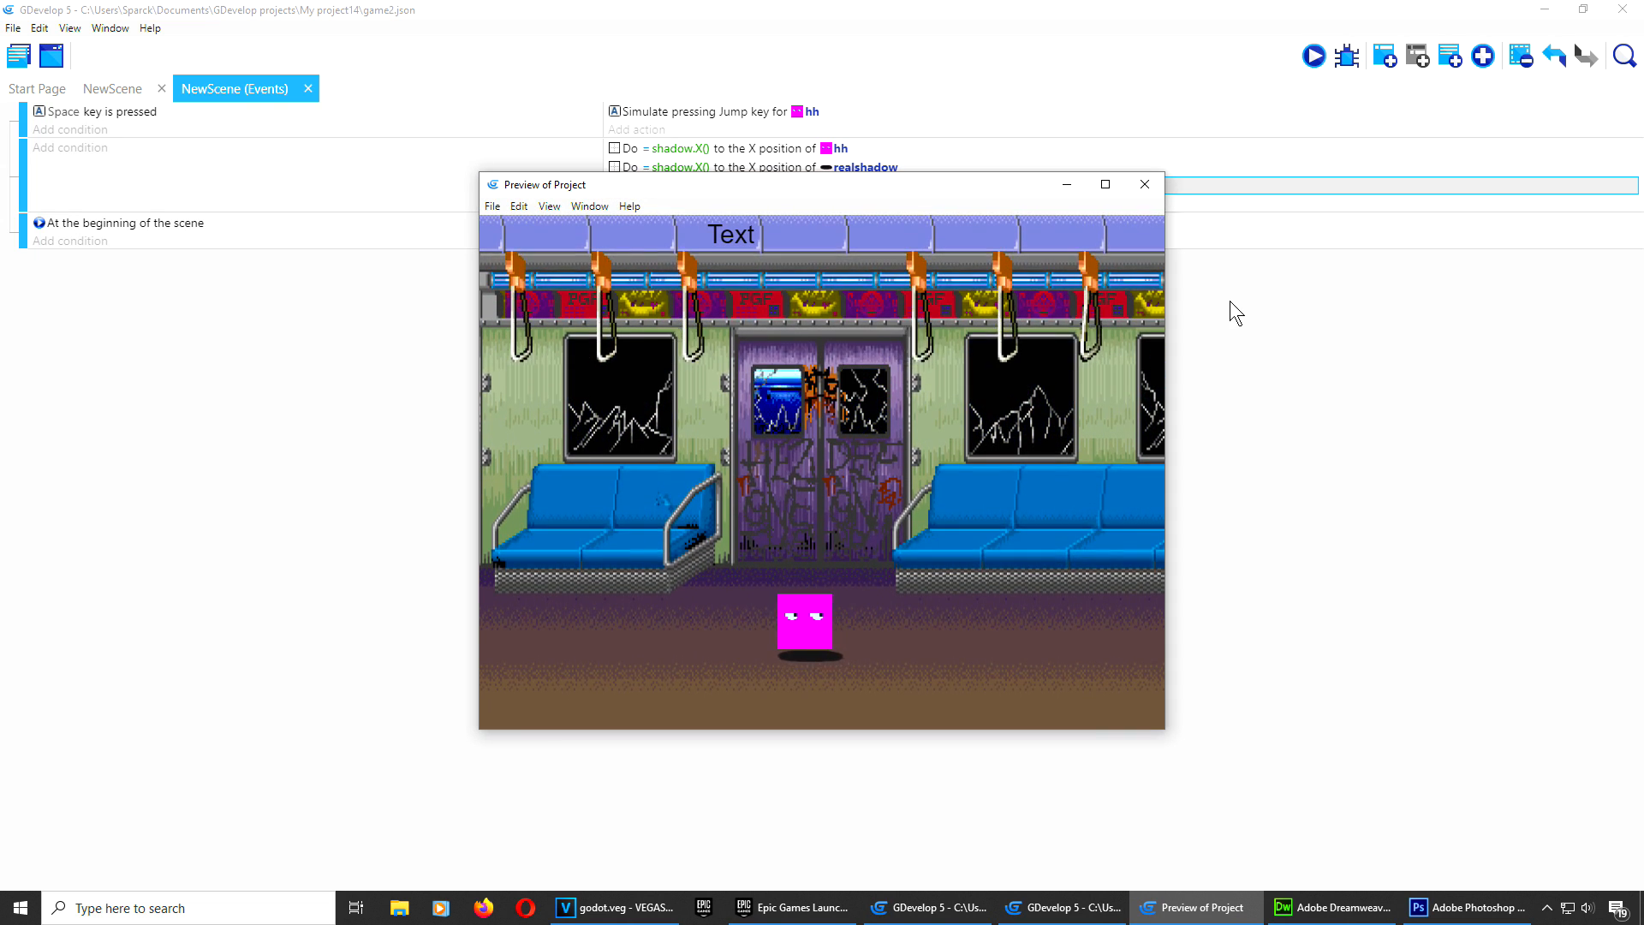
key(Left)
key(Right)
key(Left)
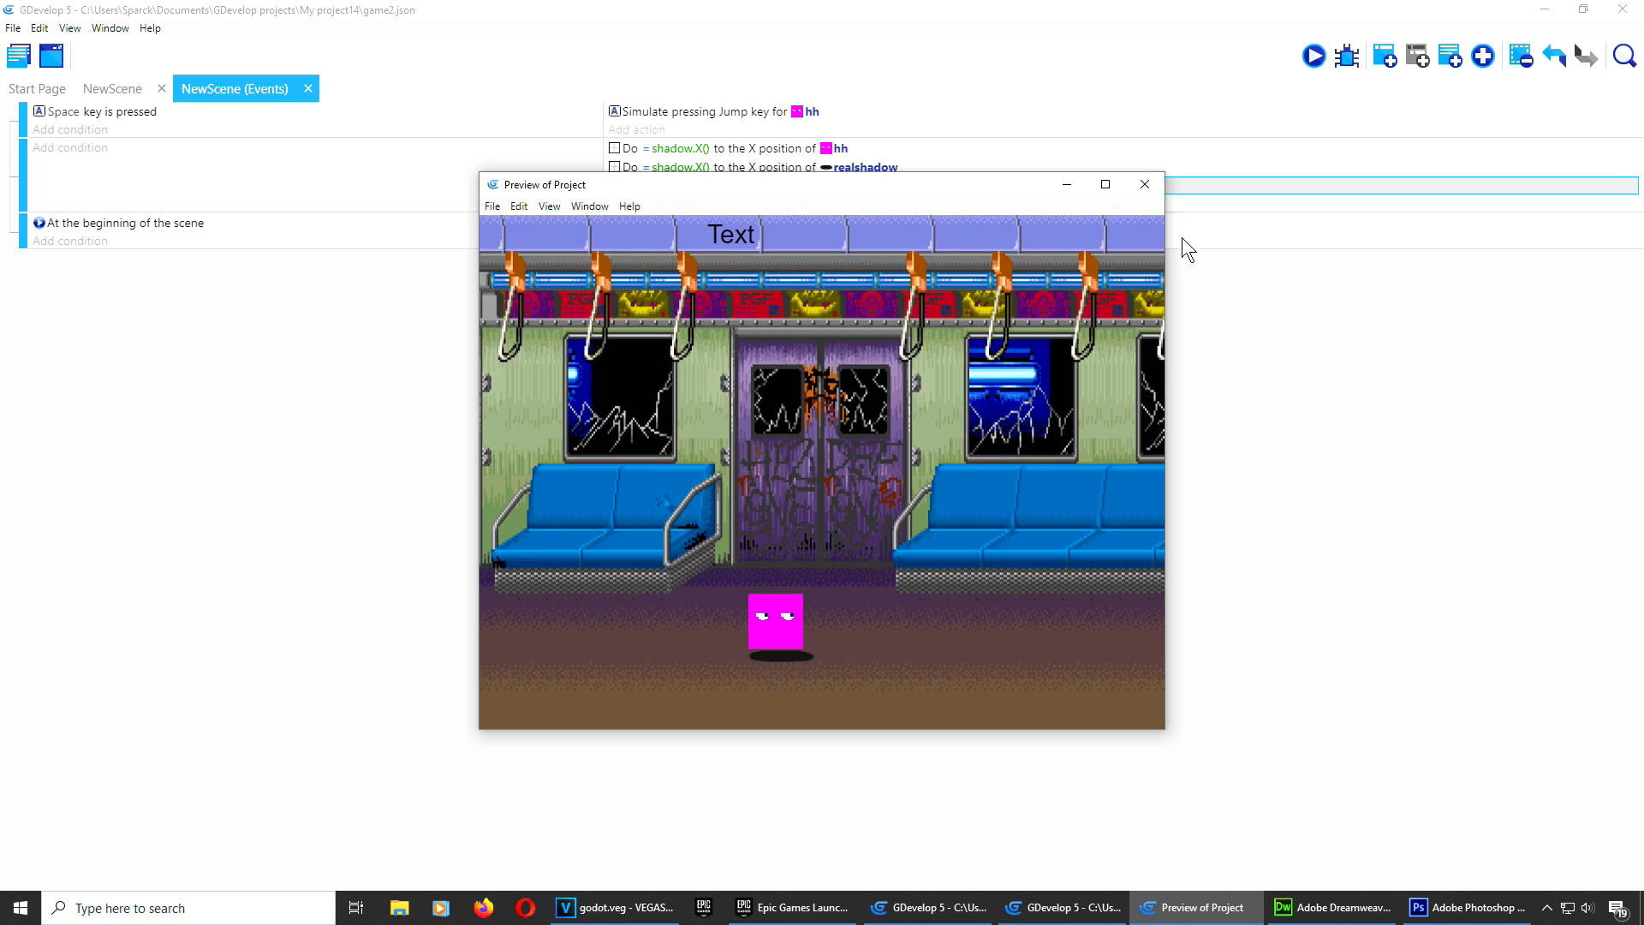
click(1145, 184)
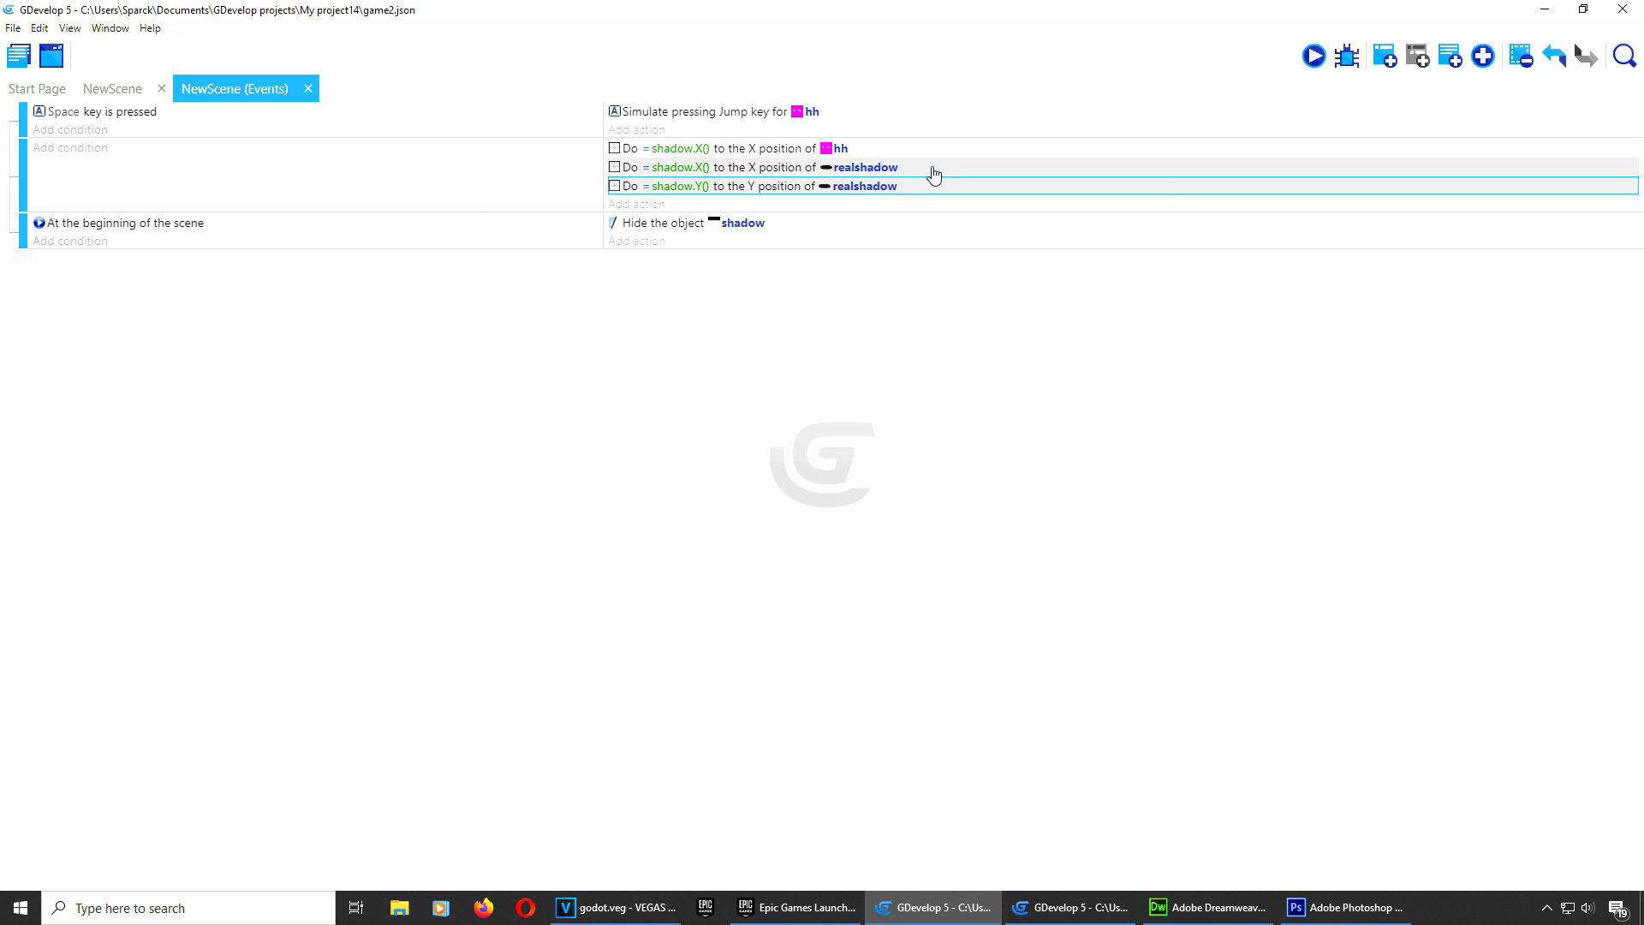
Step: Set realshadow's X position value to shadow.X() - 8 and apply the action
double_click(934, 169)
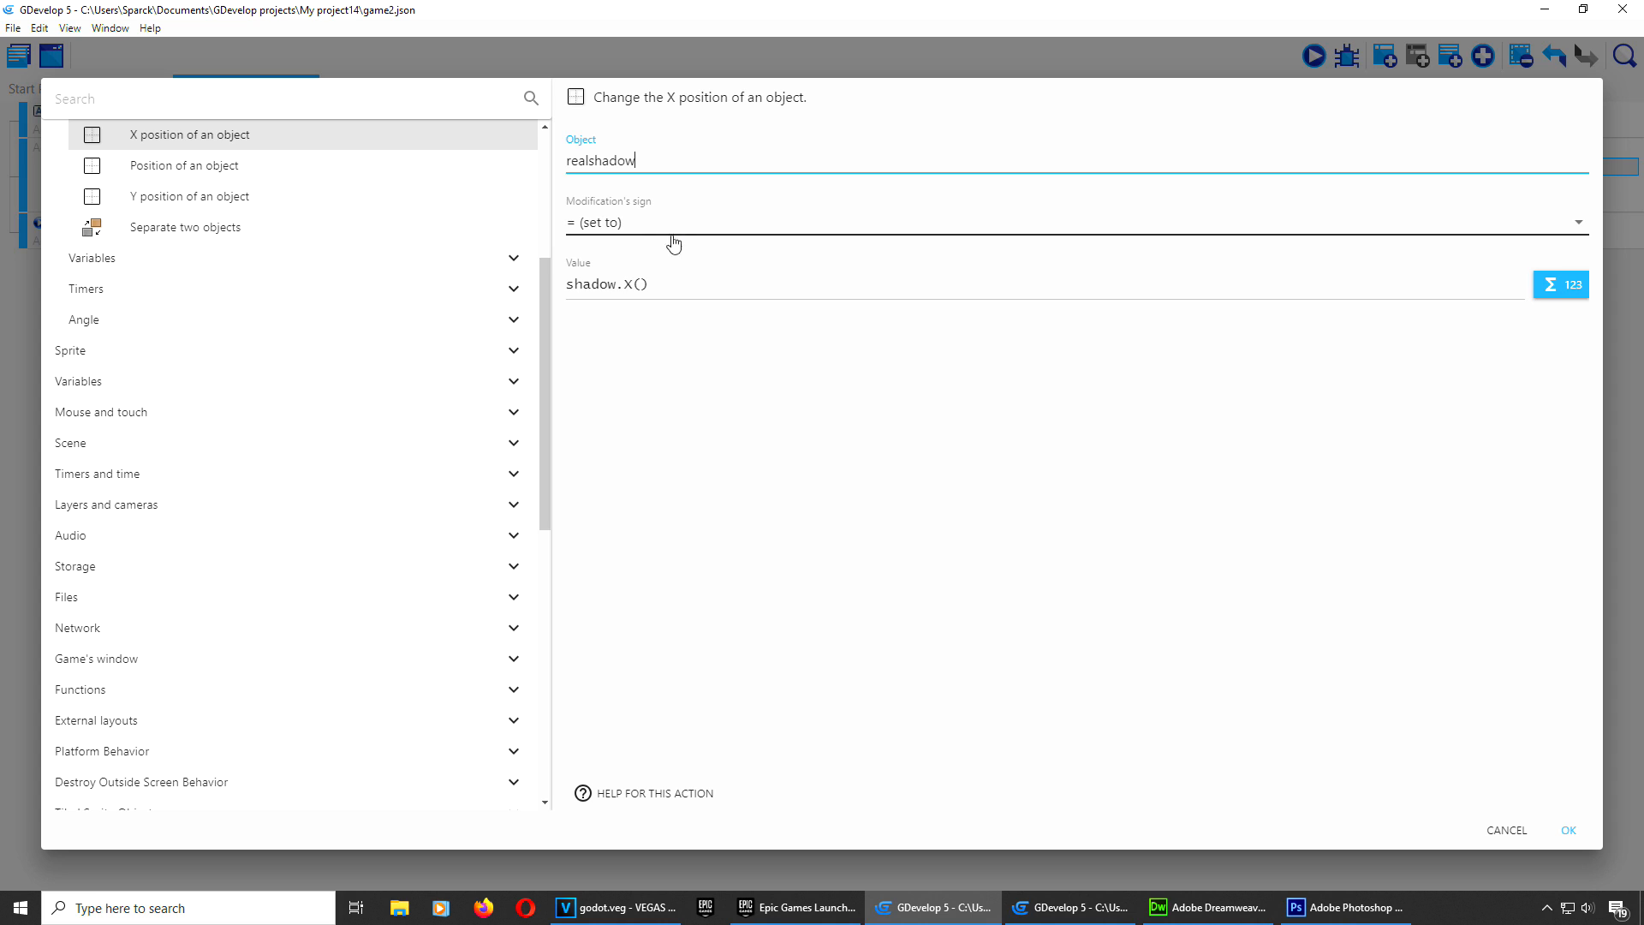
click(690, 278)
text(- 8)
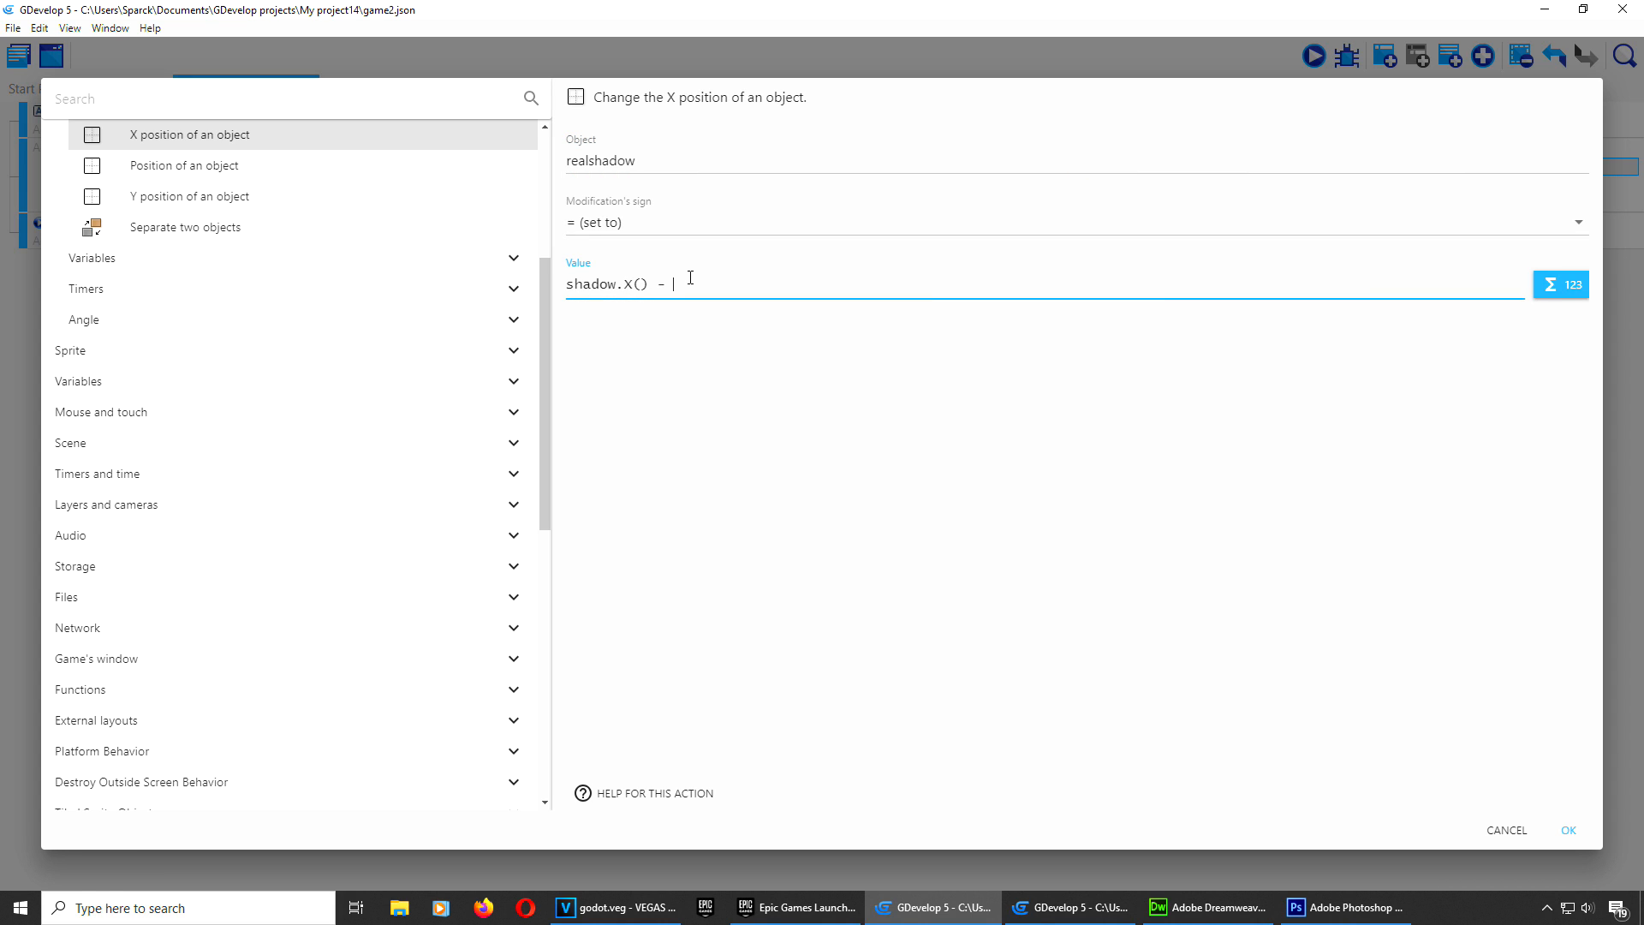
click(1580, 828)
Step: Set realshadow's Y position value to shadow.Y() + 10, and preview the scene briefly to check its placement beneath hh
double_click(928, 194)
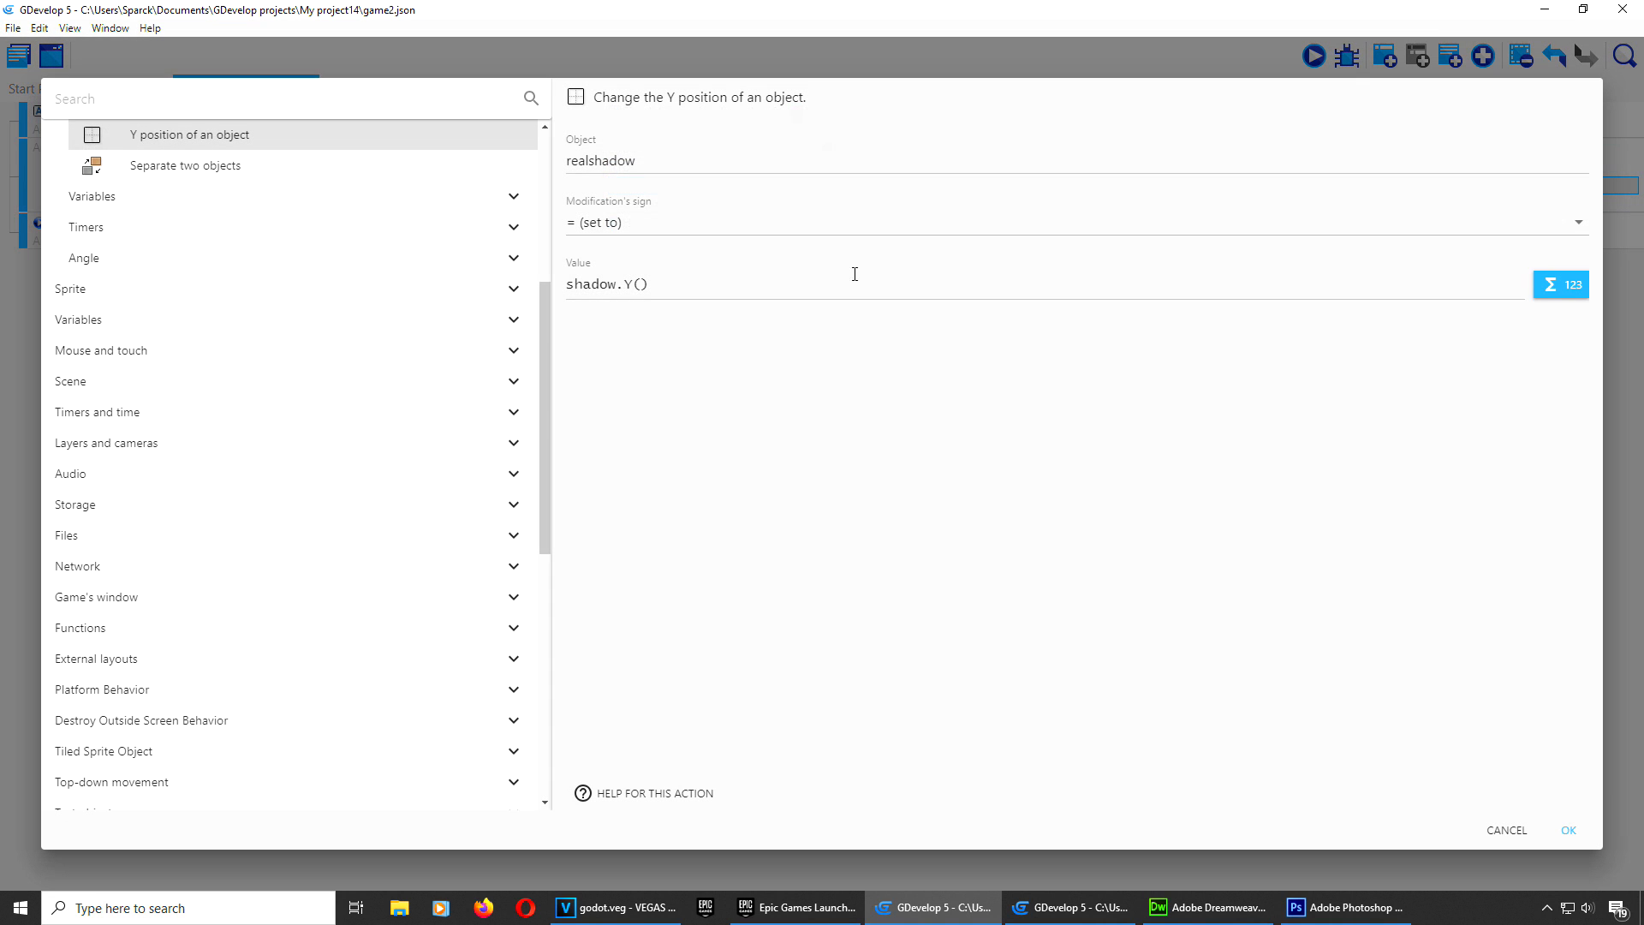
click(675, 286)
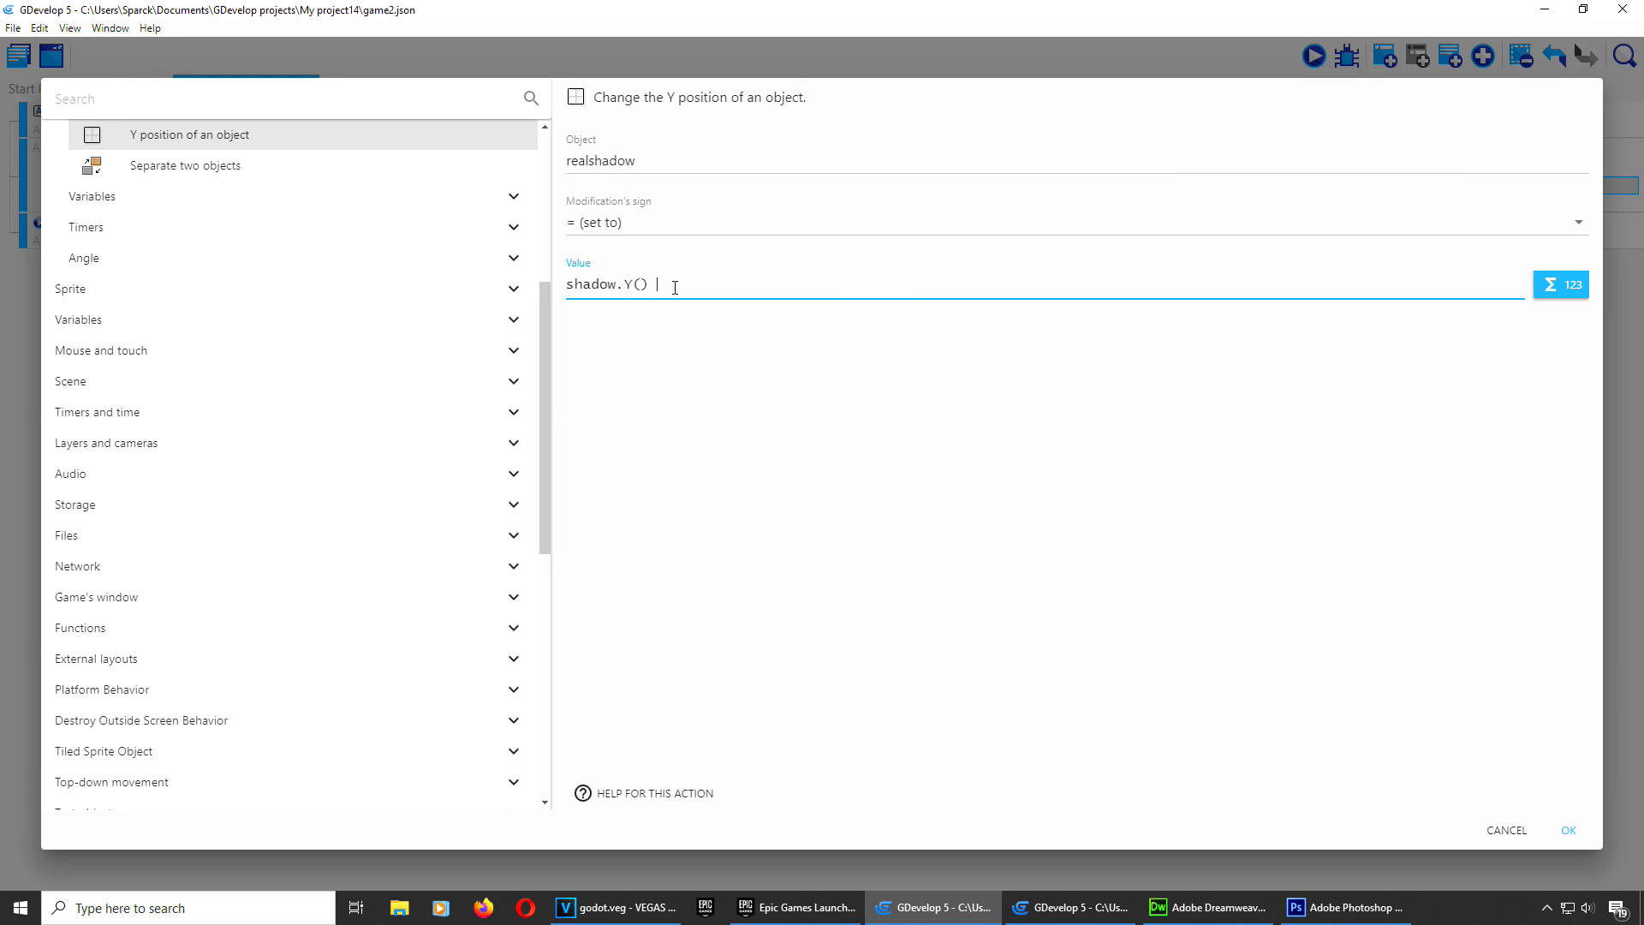
text(+ 10)
click(1581, 827)
click(1312, 57)
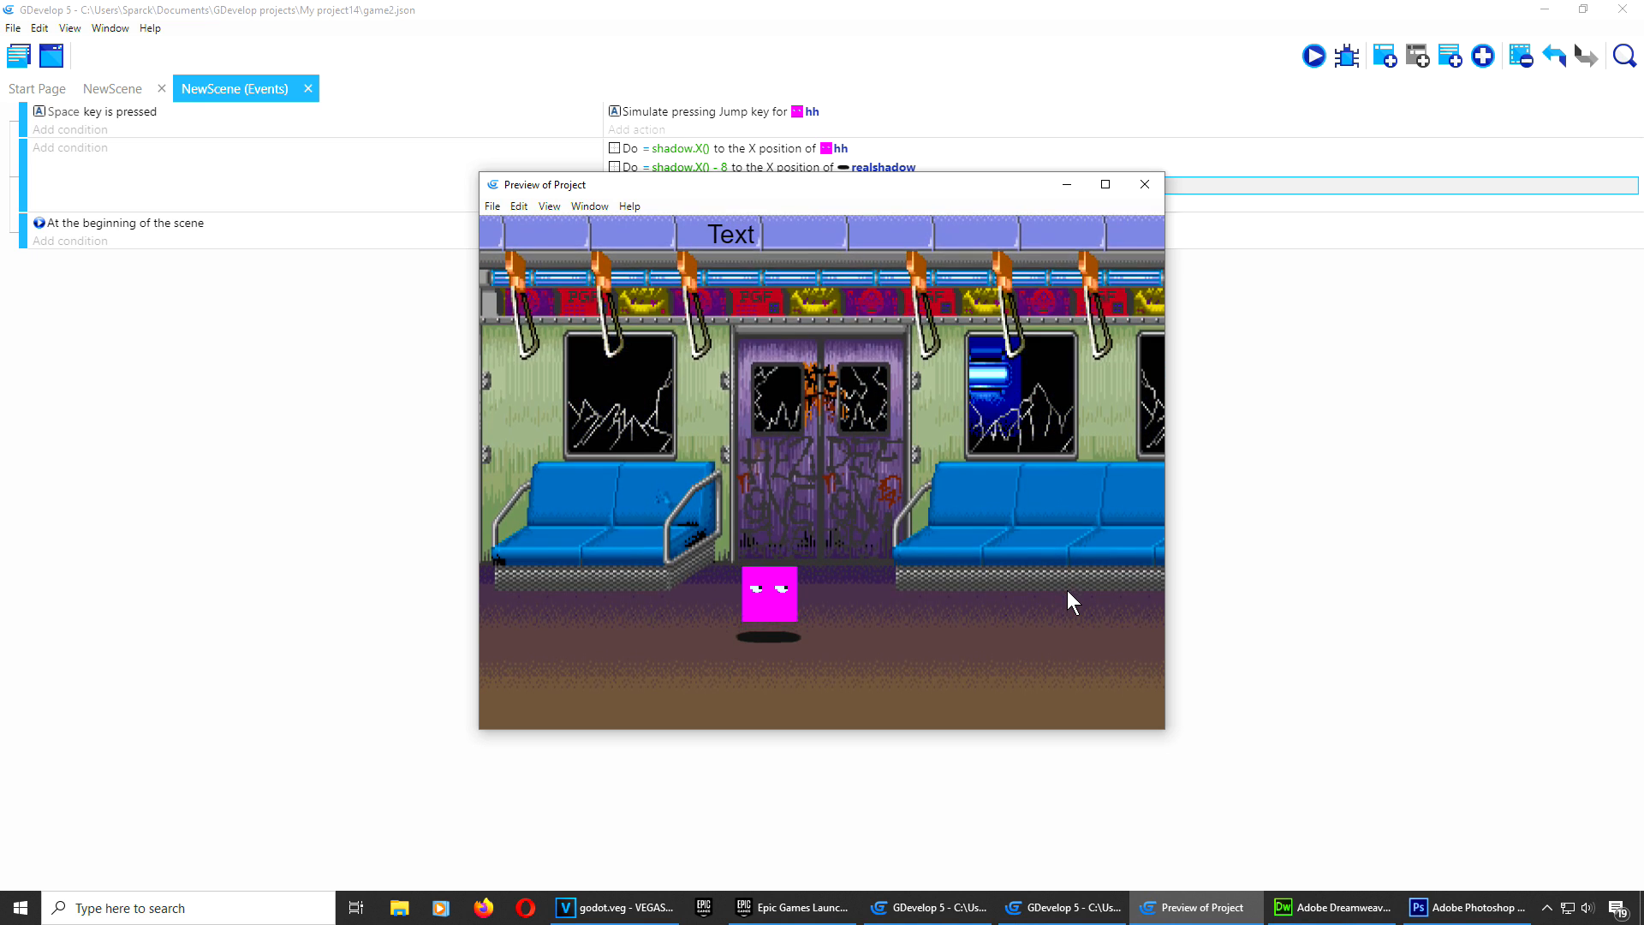
click(1145, 184)
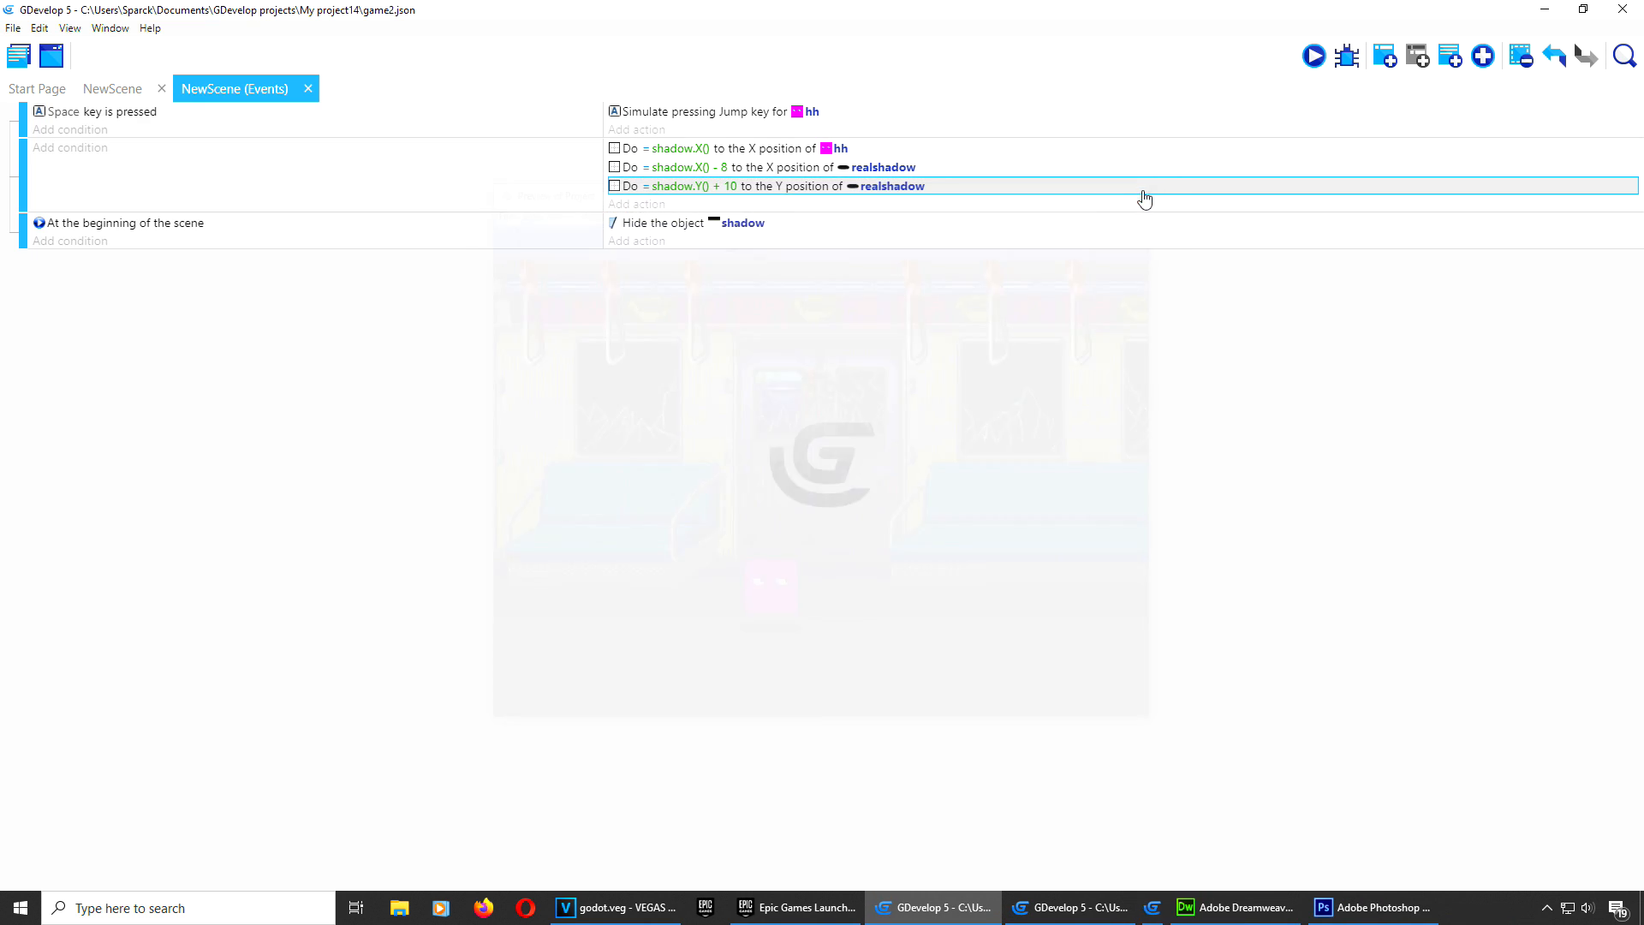
Step: Change the plus sign in realshadow's Y position value to a minus so it reads shadow.Y() - 10, and apply it
double_click(974, 188)
click(667, 285)
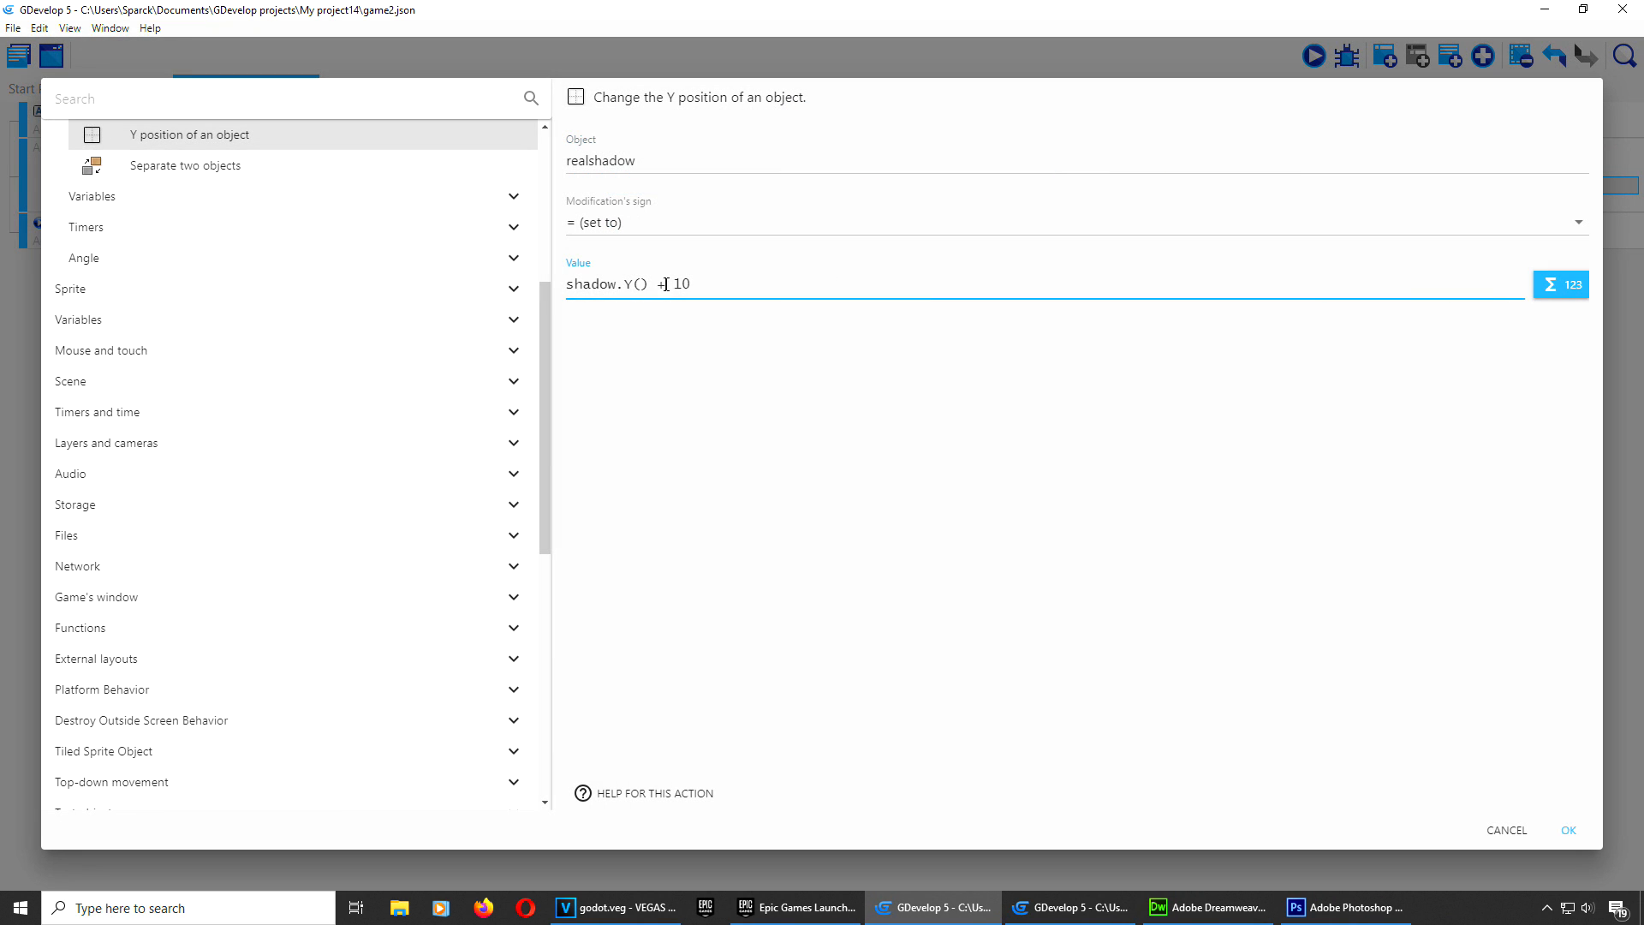
text(-)
click(1554, 818)
Step: Preview the scene, move and jump the hh box in all directions to check how realshadow follows it, and close the preview
click(1314, 57)
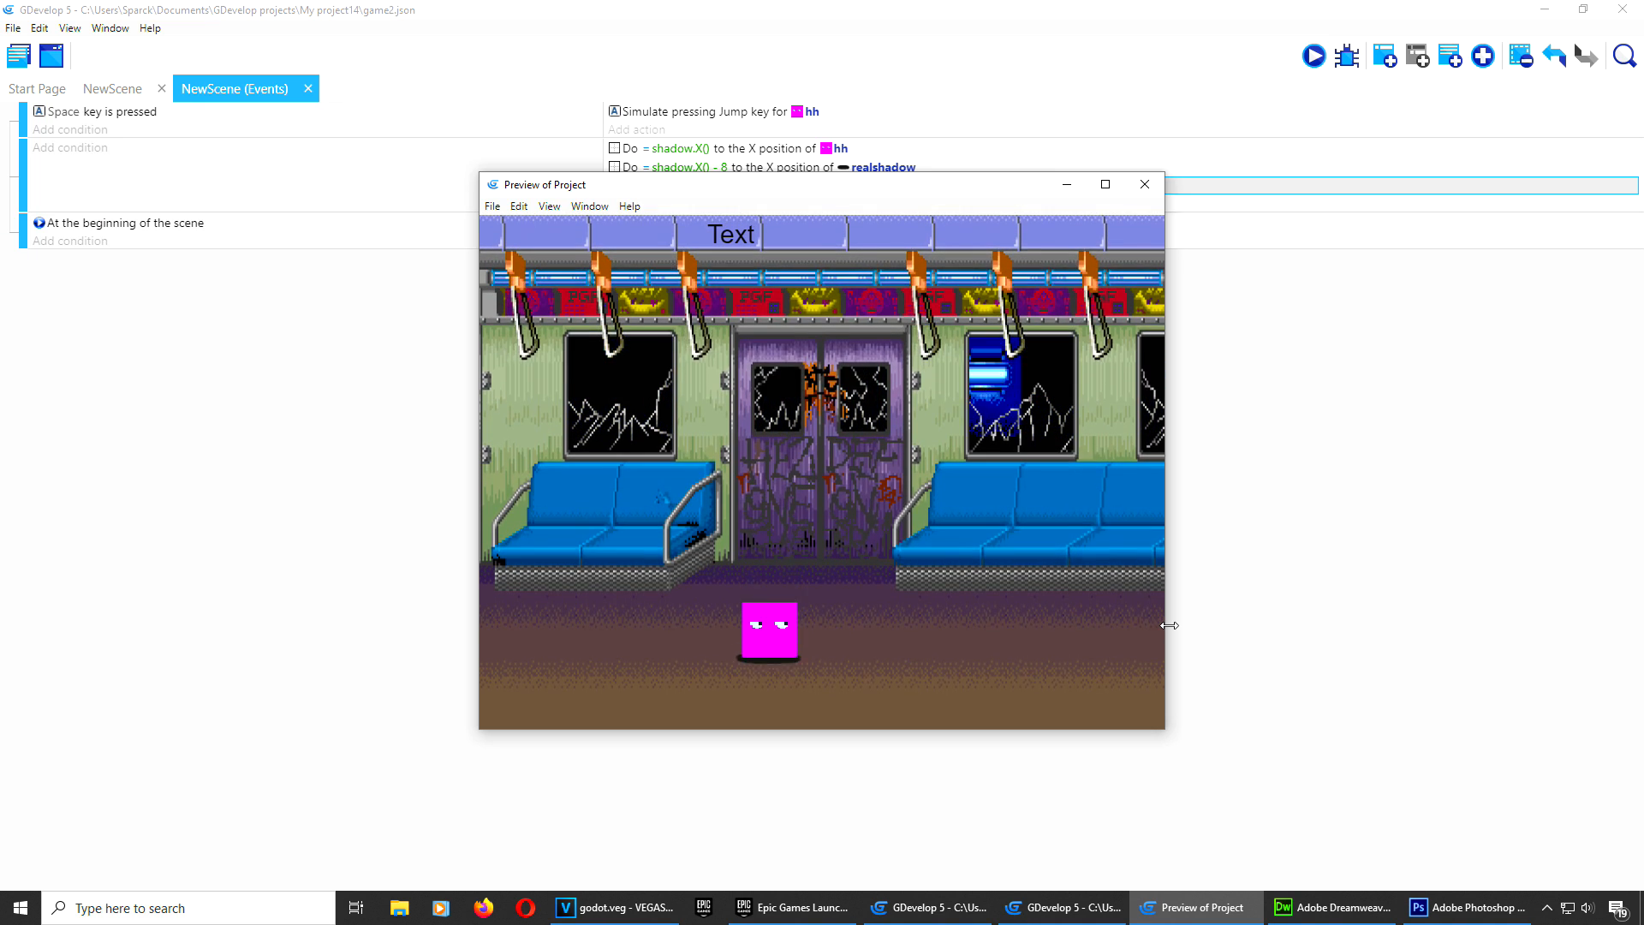
key(Up)
key(Right)
key(space)
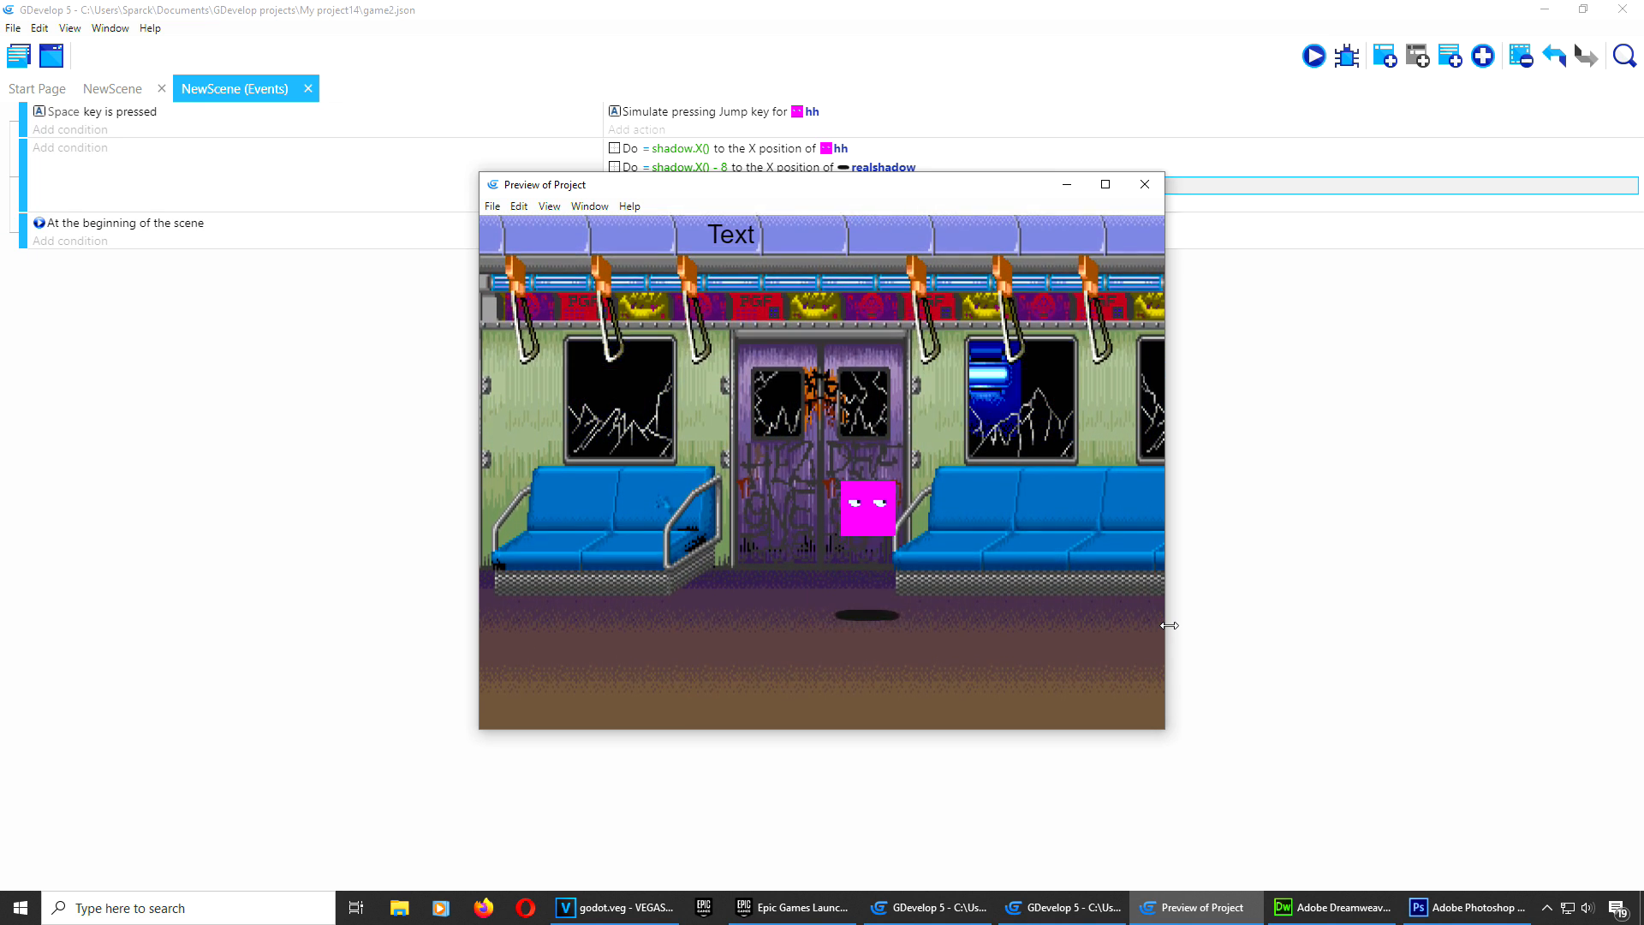
key(Left)
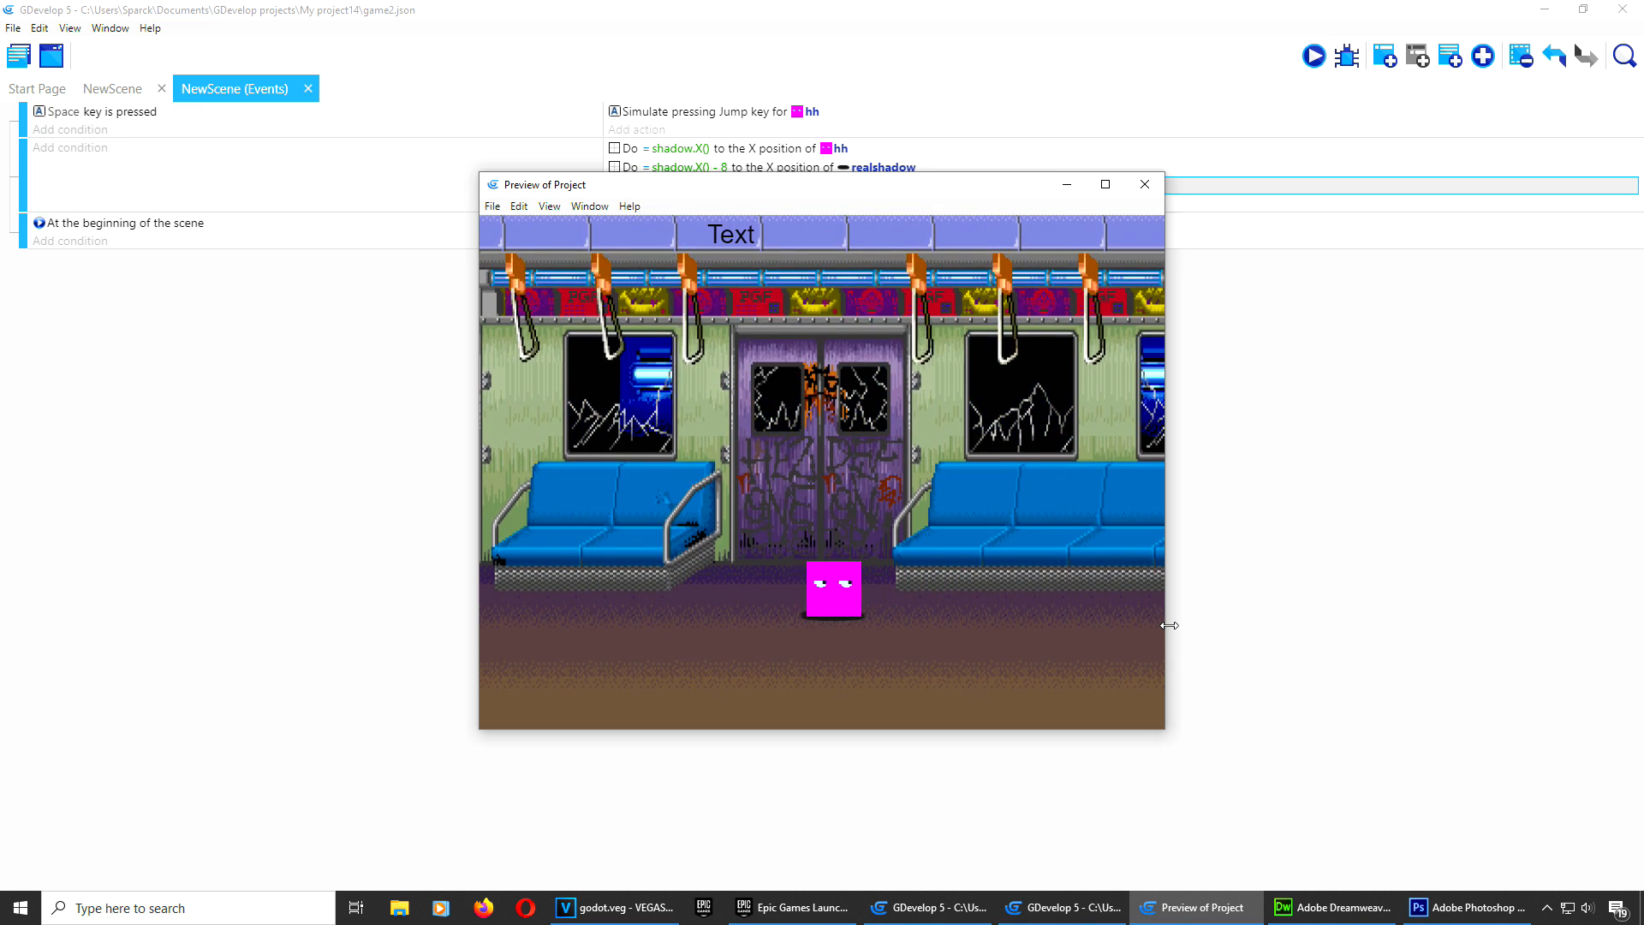
key(Down)
key(Left)
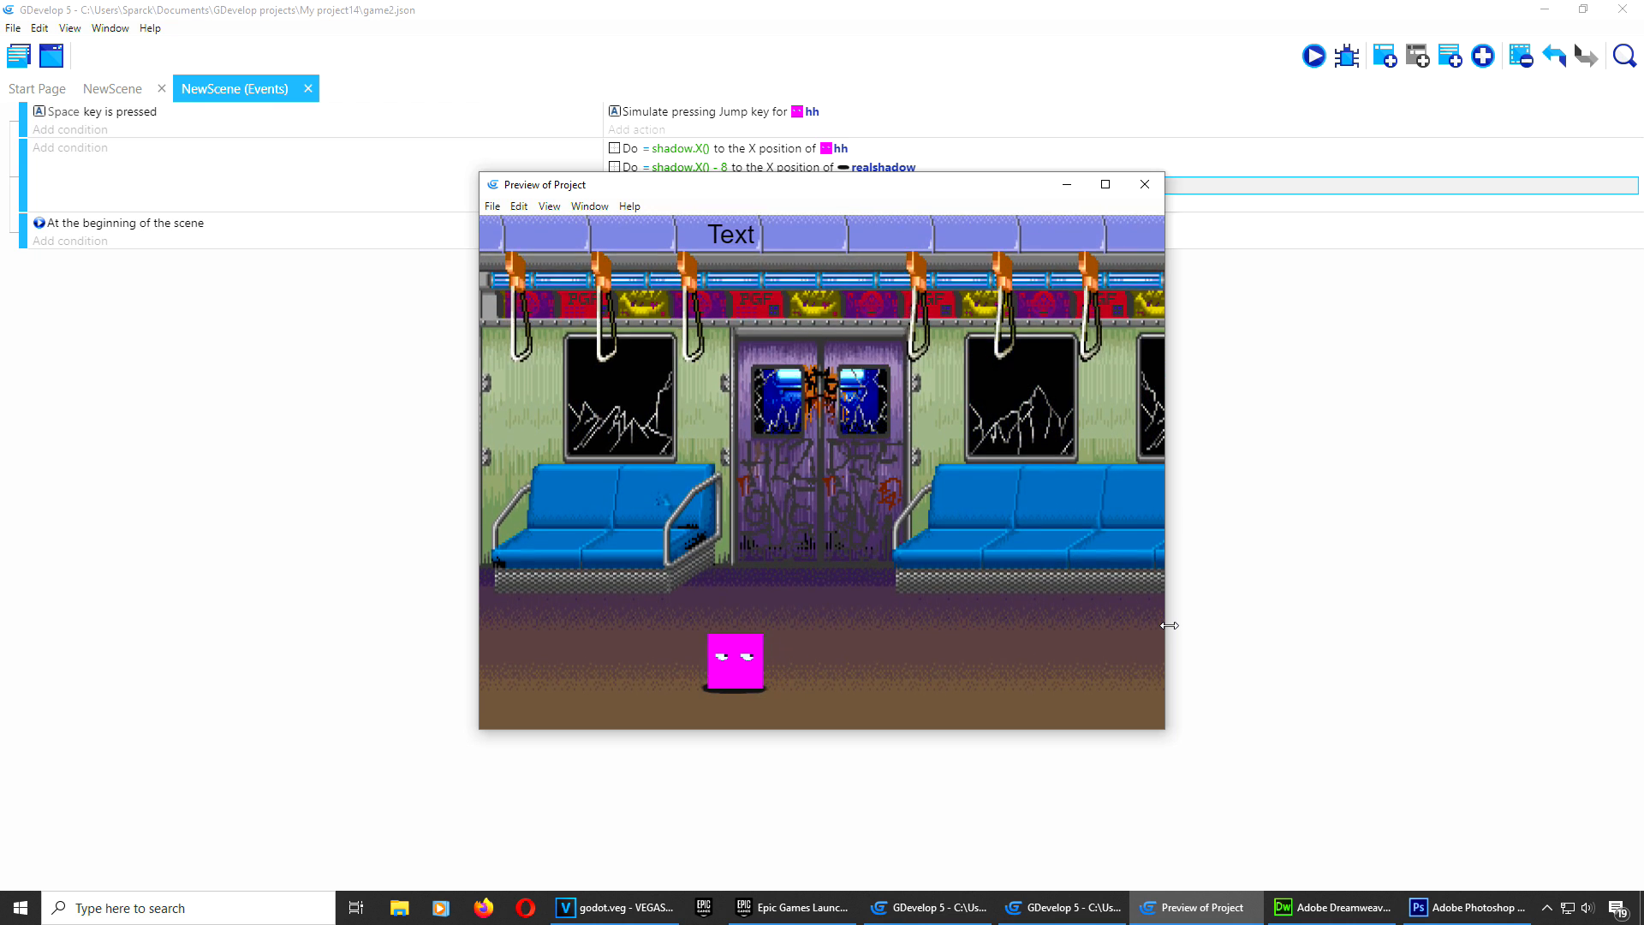
key(space)
key(Up)
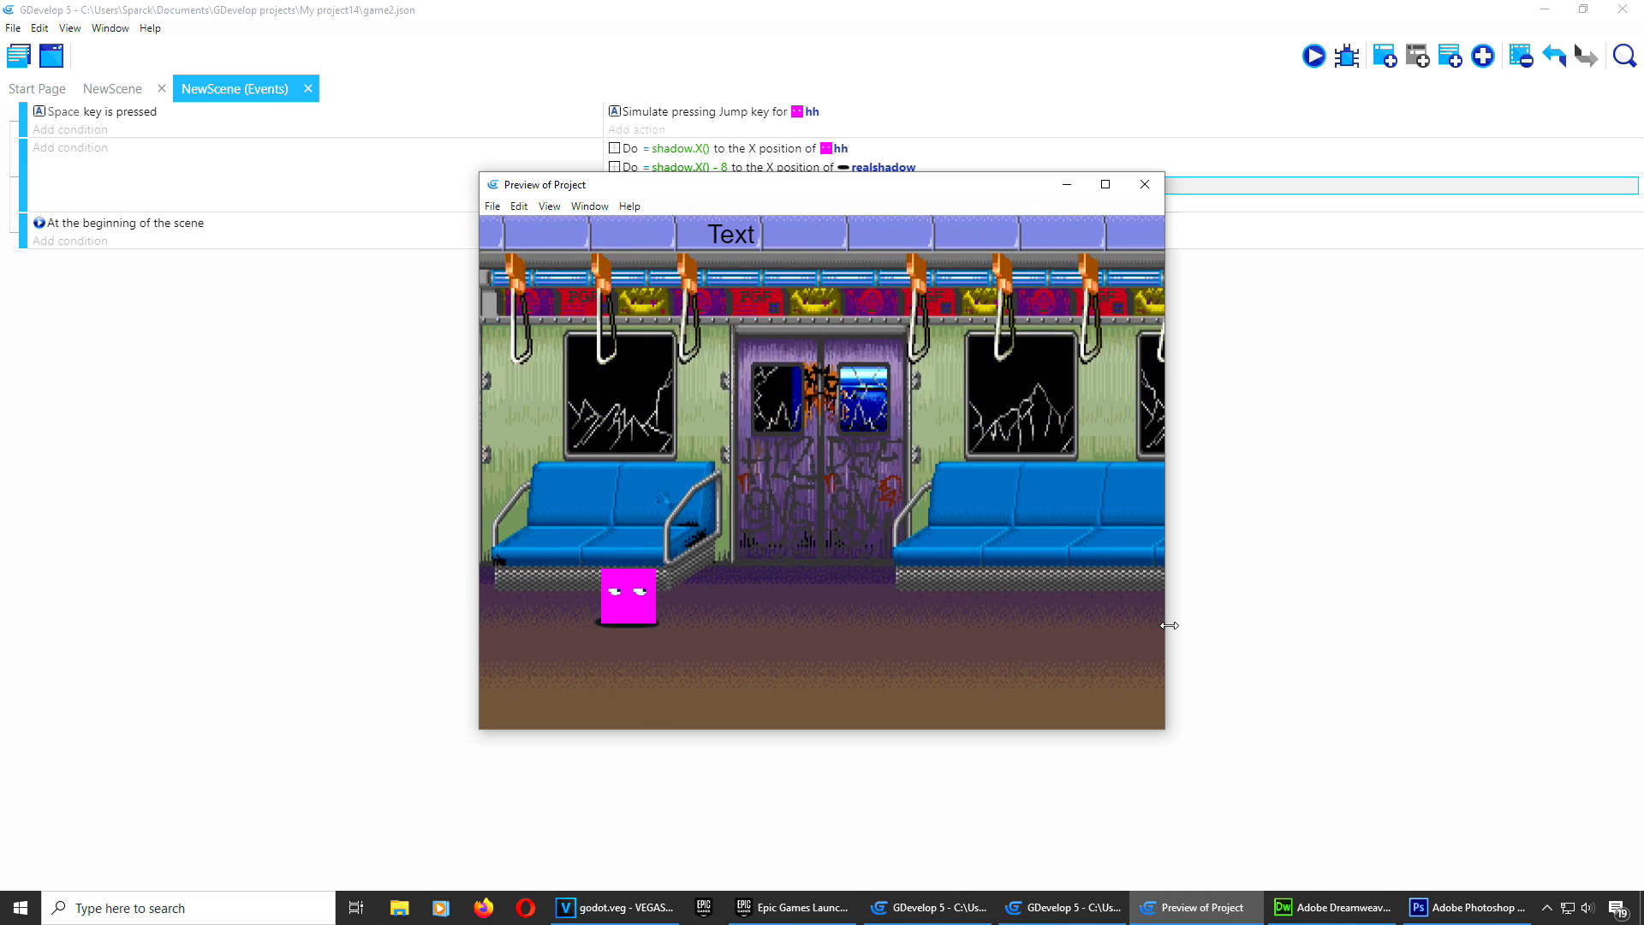
key(Right)
key(space)
key(Down)
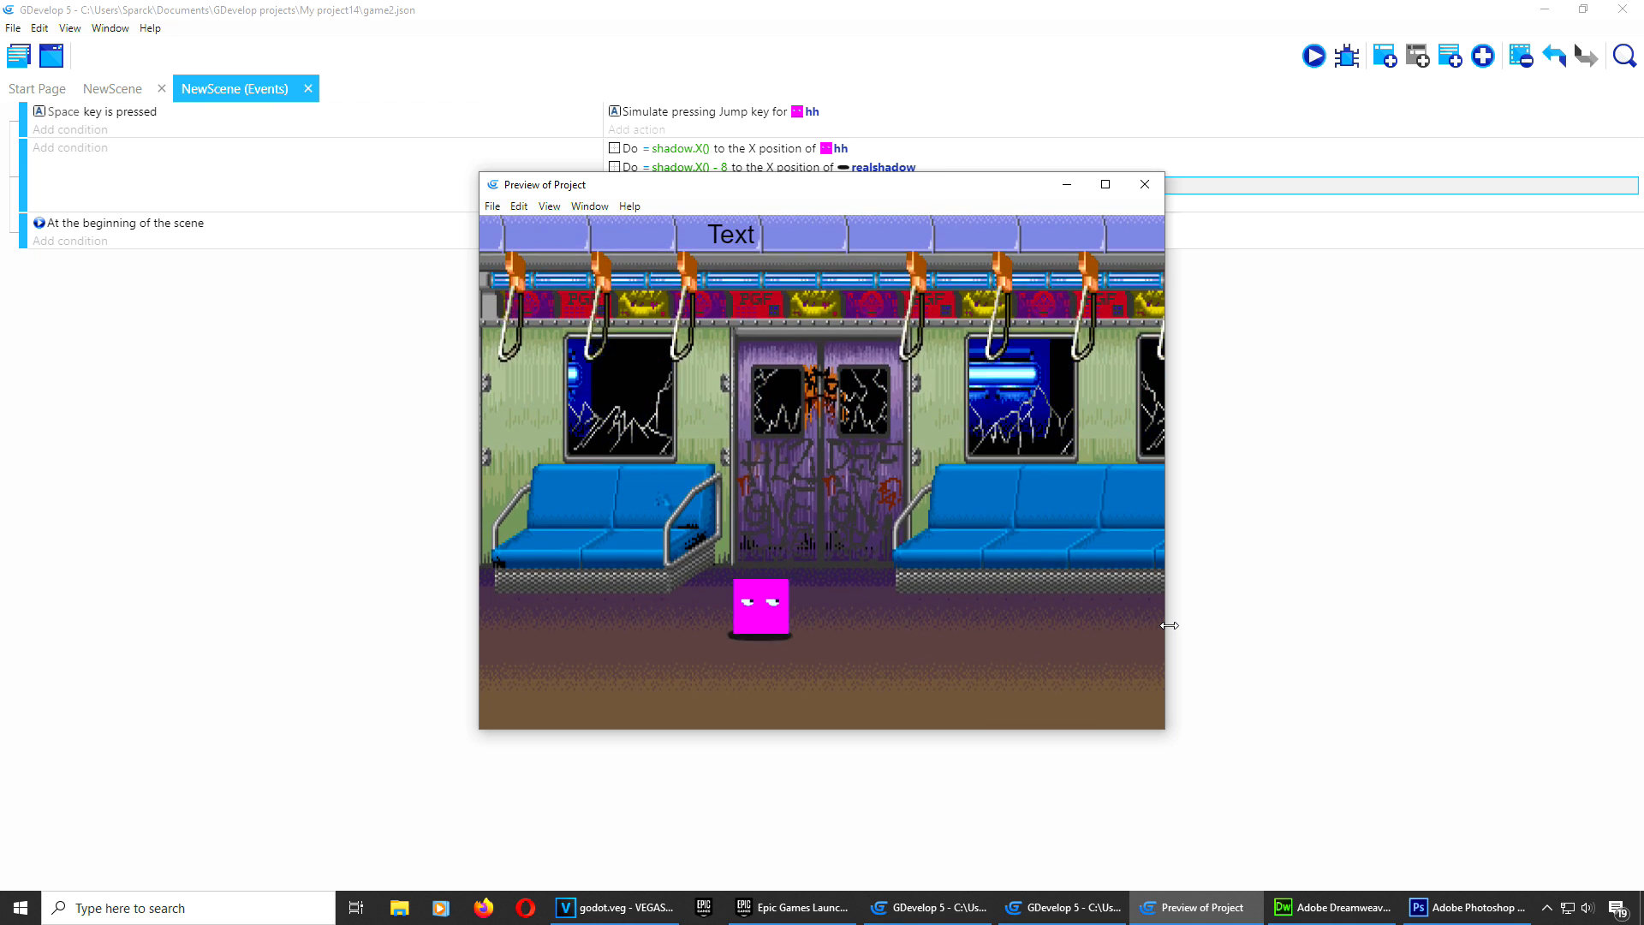
key(Right)
key(Up)
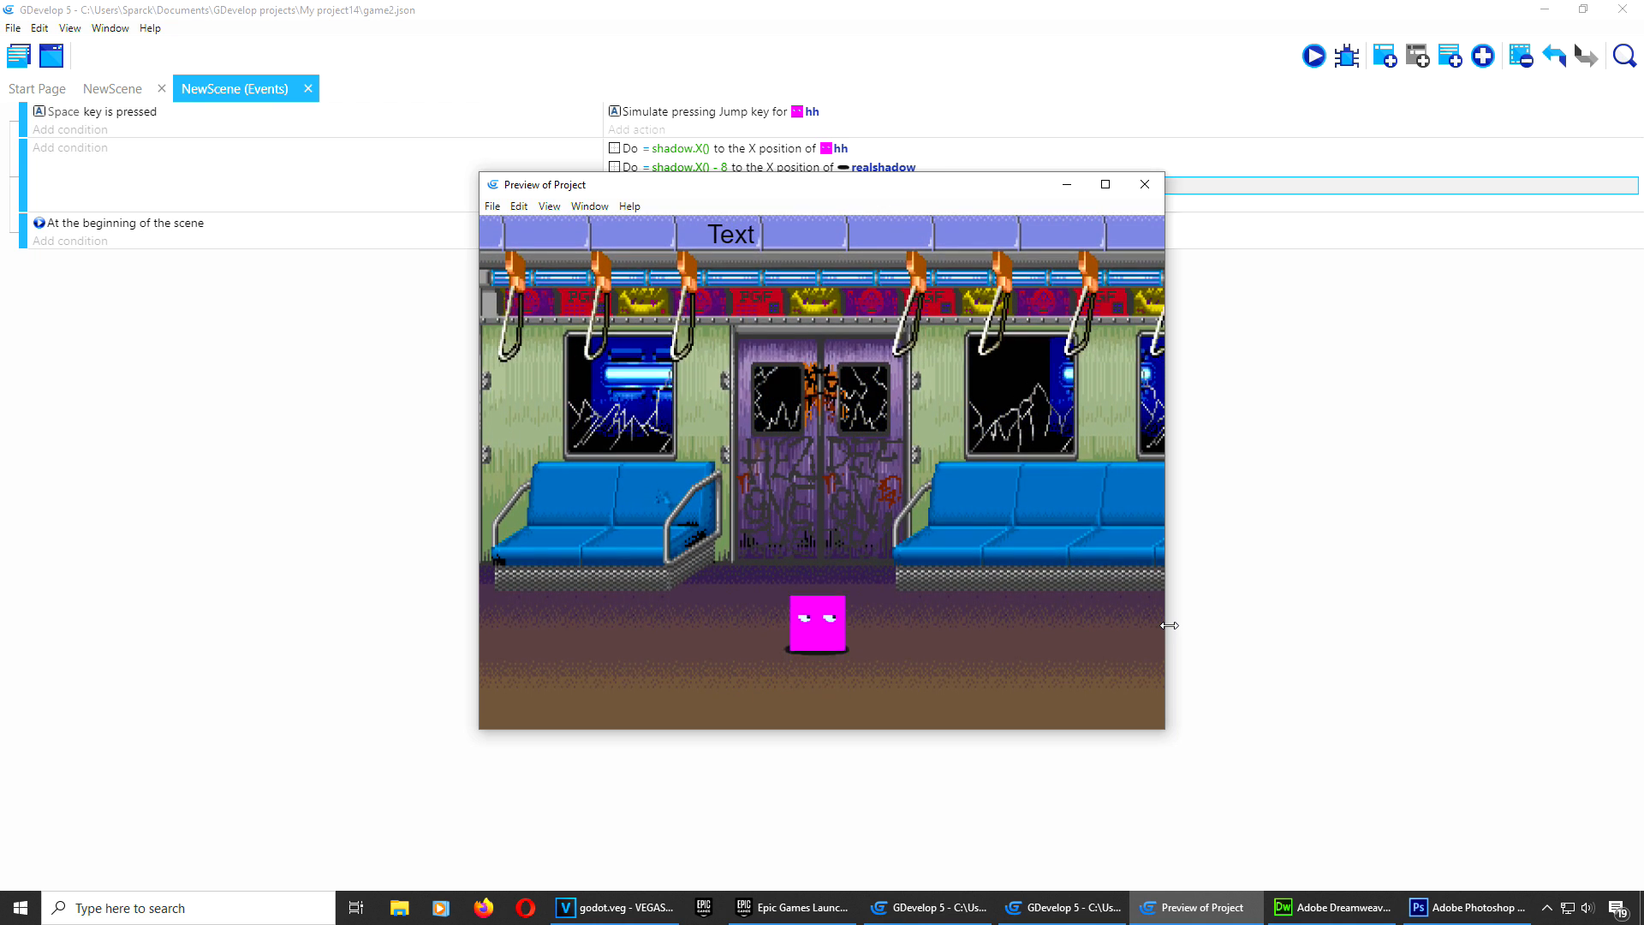
key(Right)
key(space)
key(Left)
key(Down)
key(Right)
key(space)
key(Up)
key(Down)
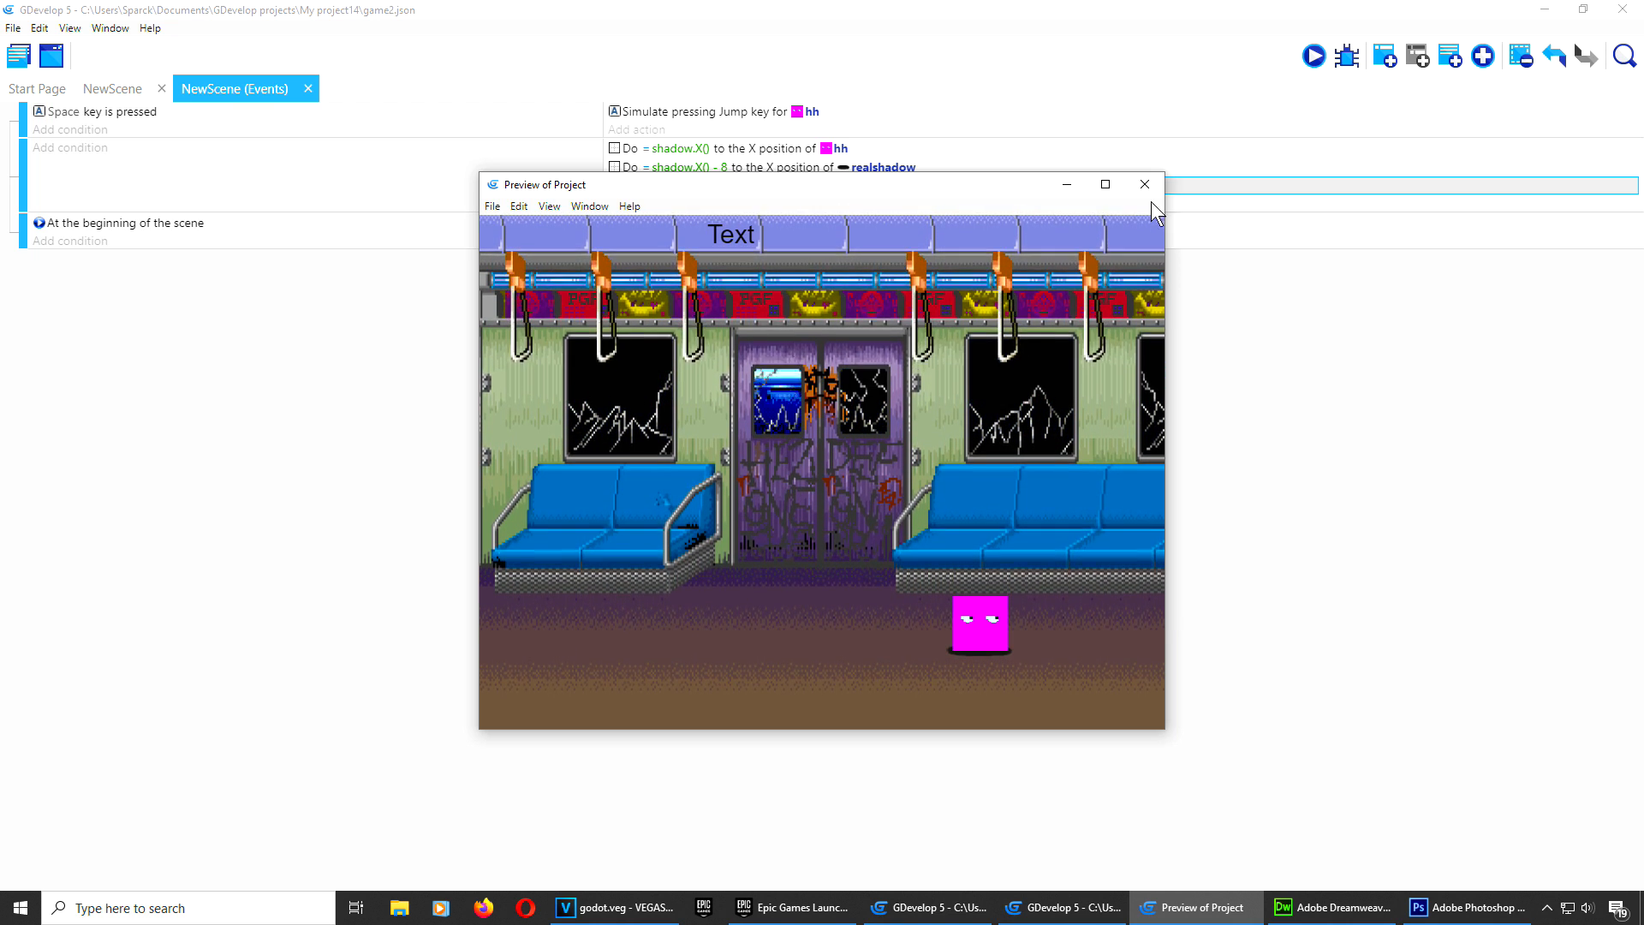
click(1146, 187)
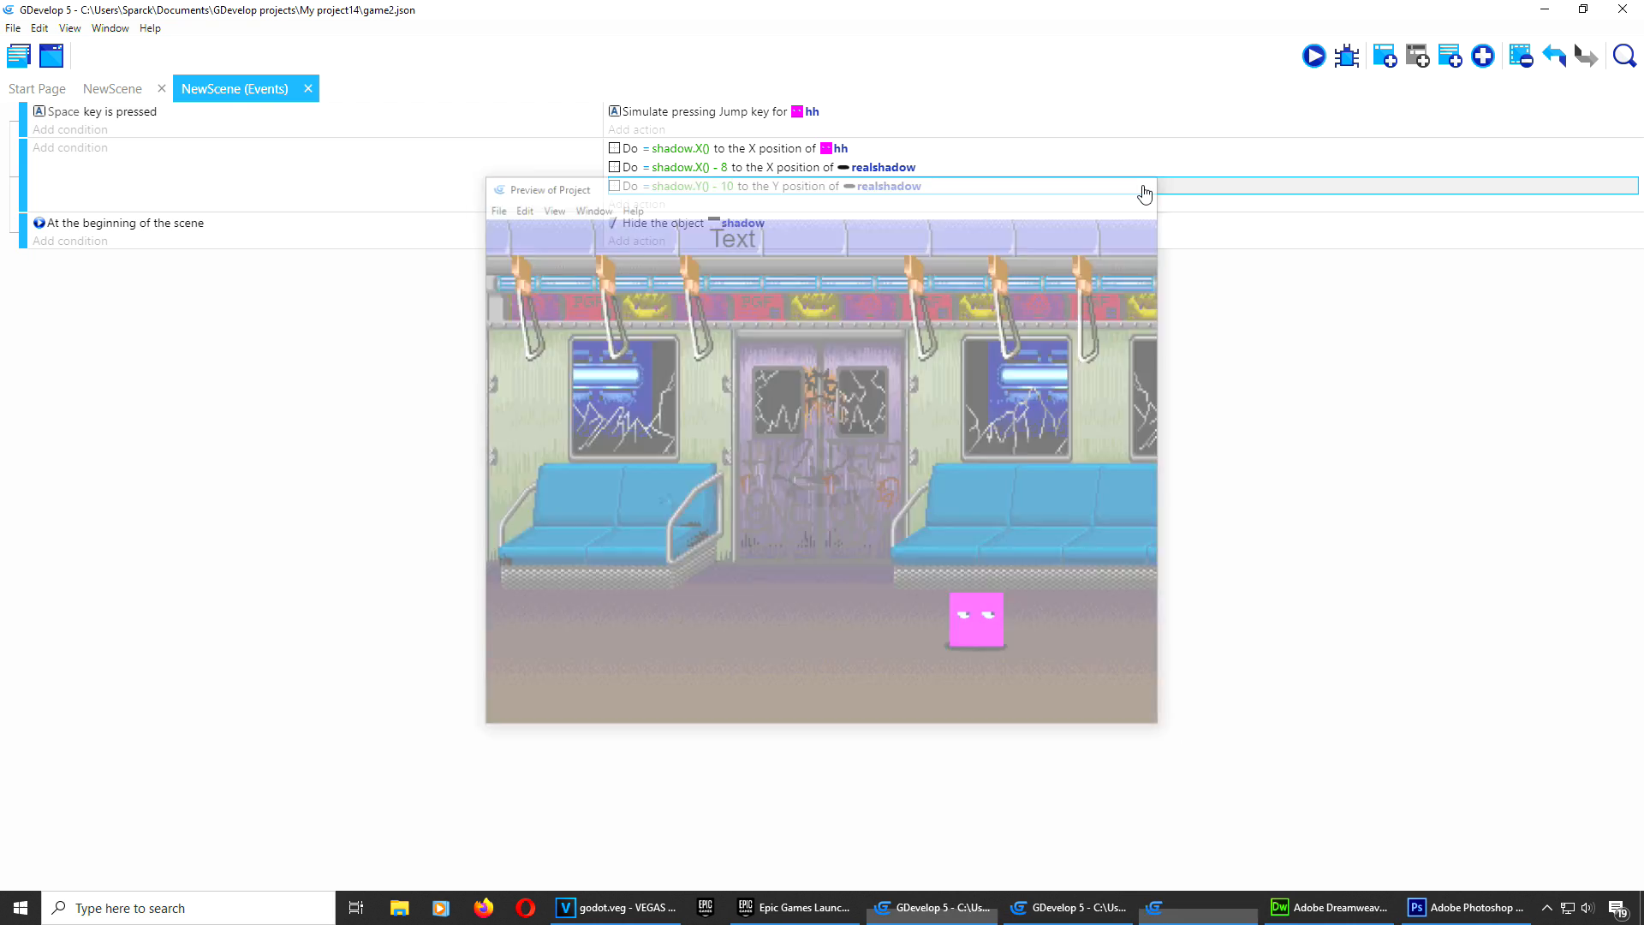
Step: Move the PLAYER instance in NewScene onto the hh box at X 307, Y 398, and return to the scene's events
click(101, 90)
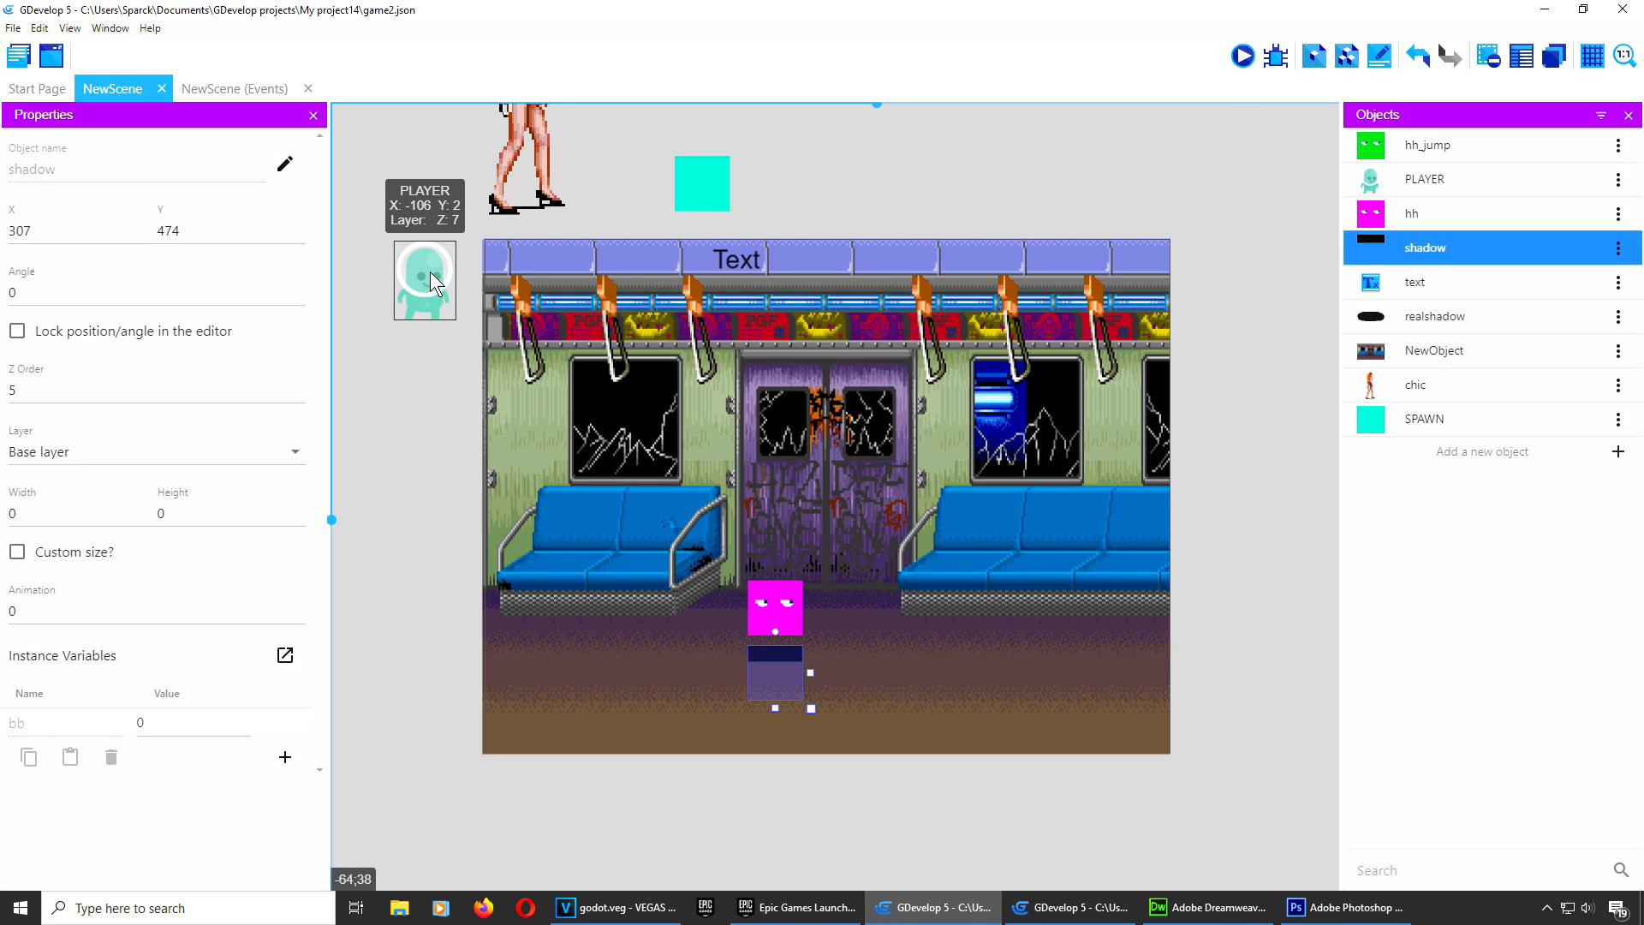
drag(435, 271, 784, 609)
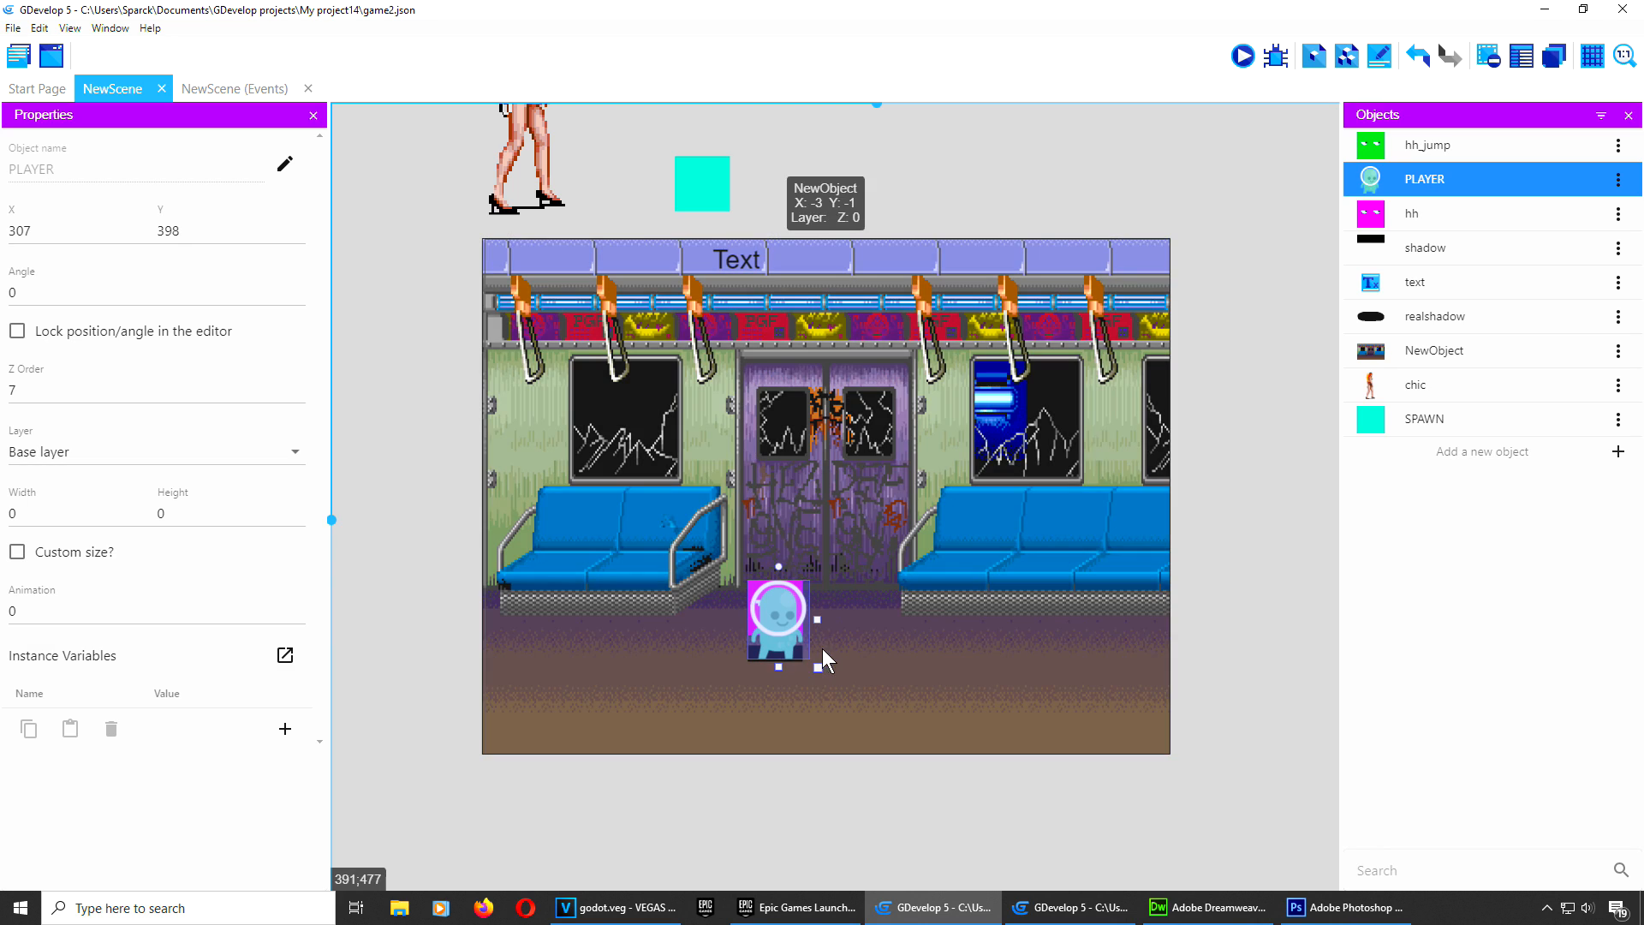
click(248, 90)
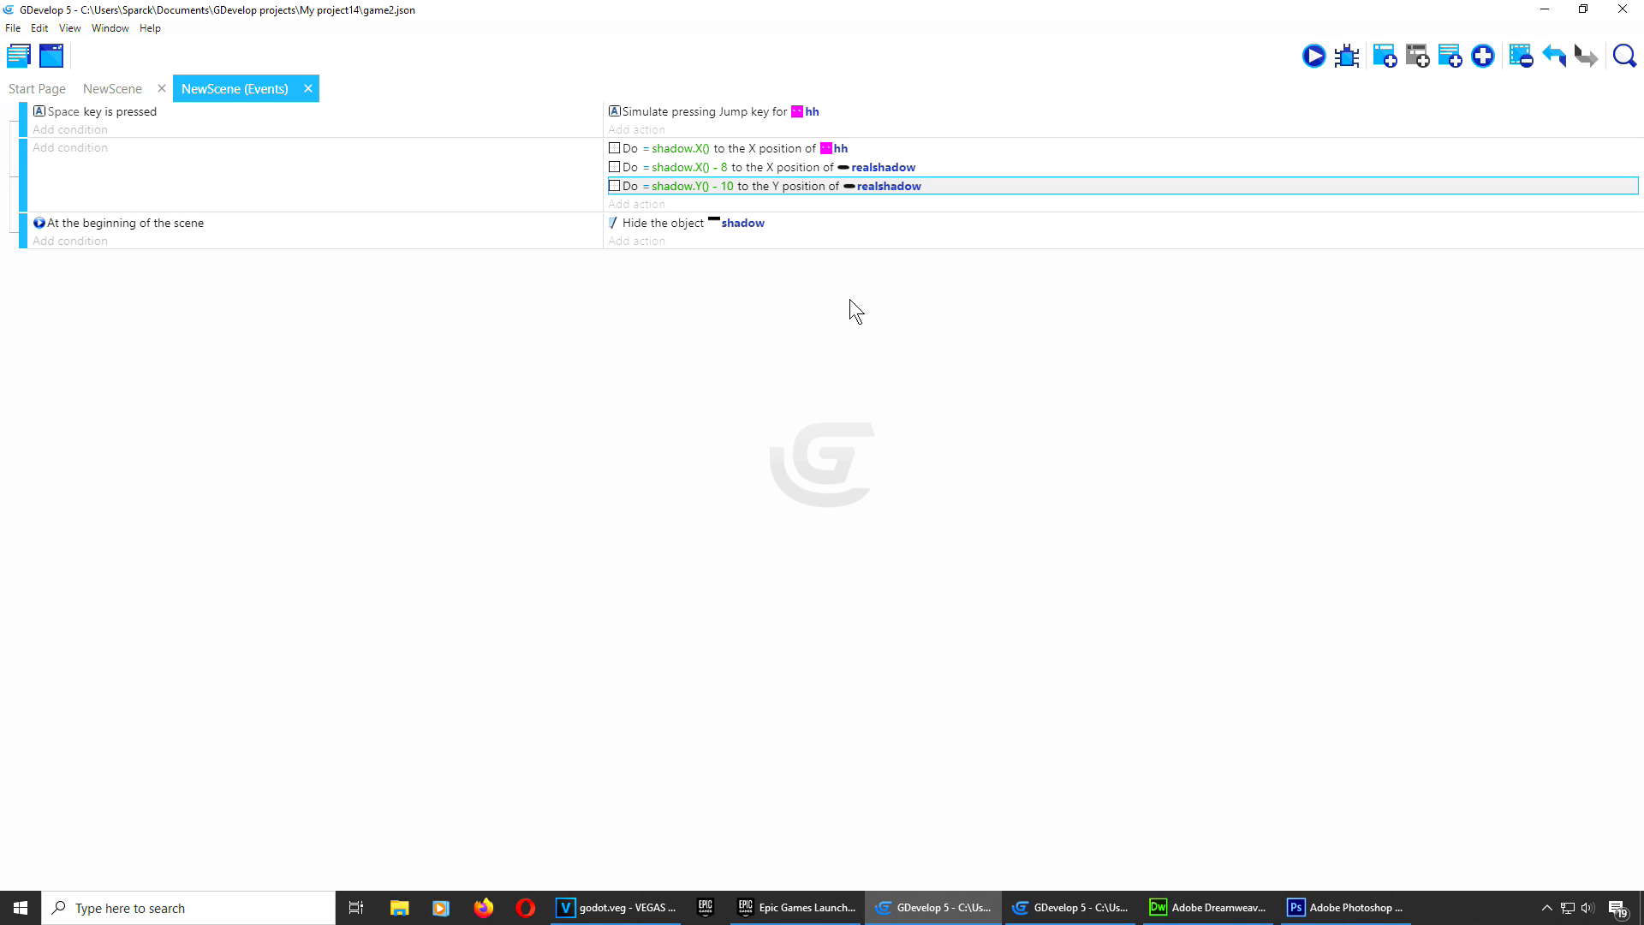
Step: Add a "Put an object around another" action to the unconditional event, placing PLAYER around shadow at distance 0 with the angle left empty
click(635, 204)
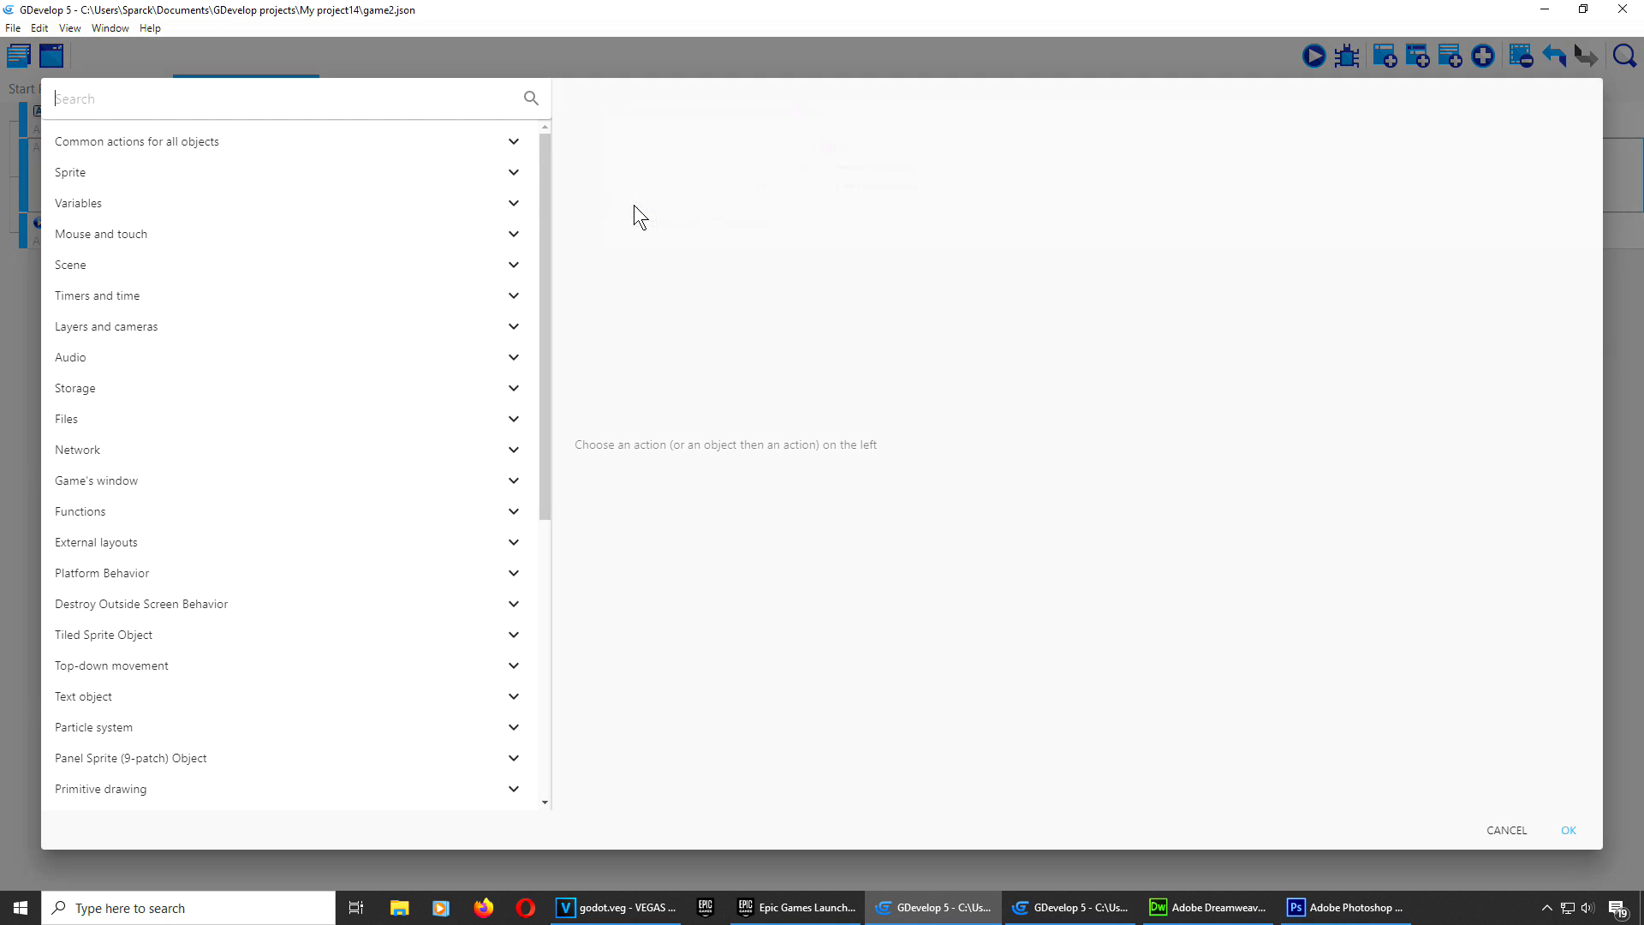
click(169, 142)
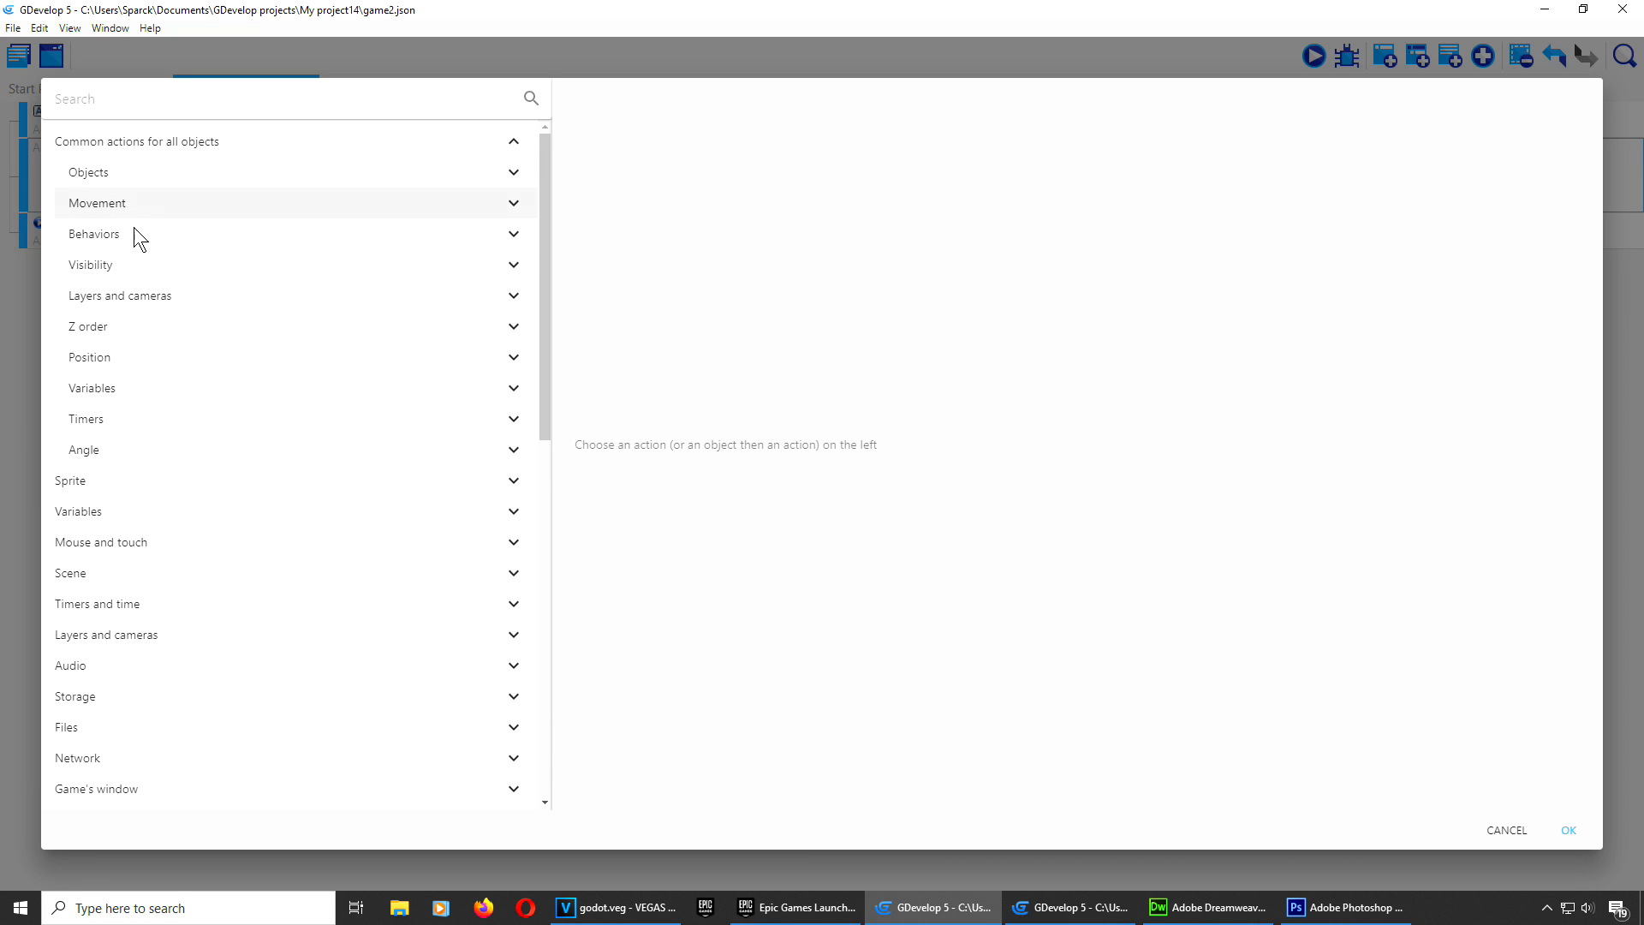
click(132, 357)
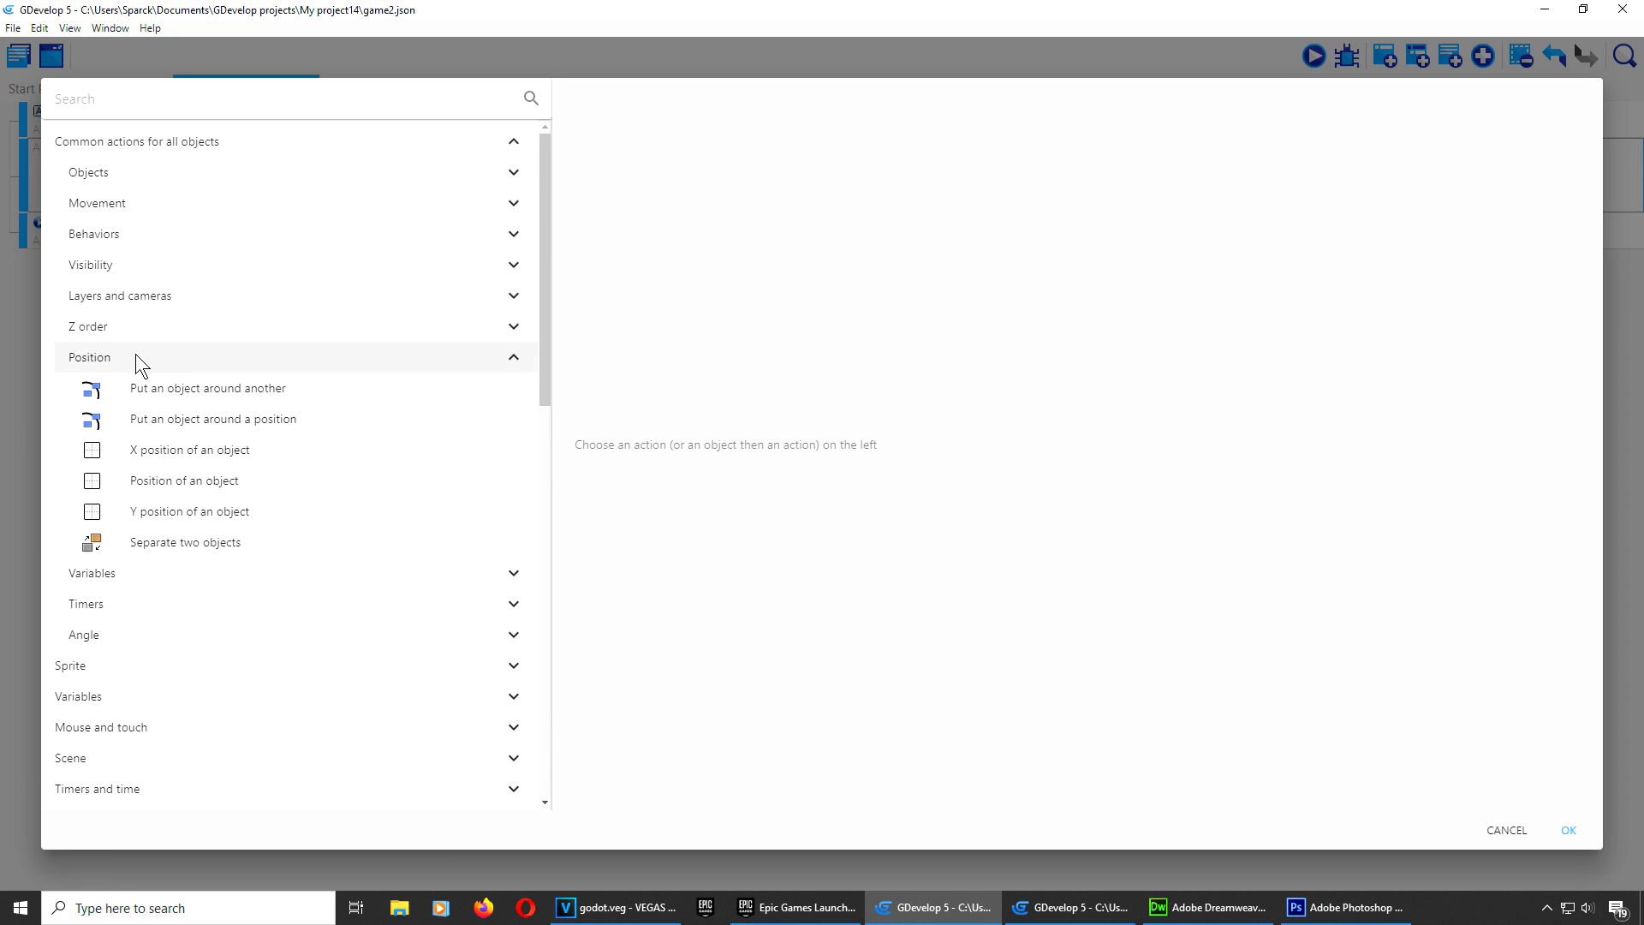
click(261, 393)
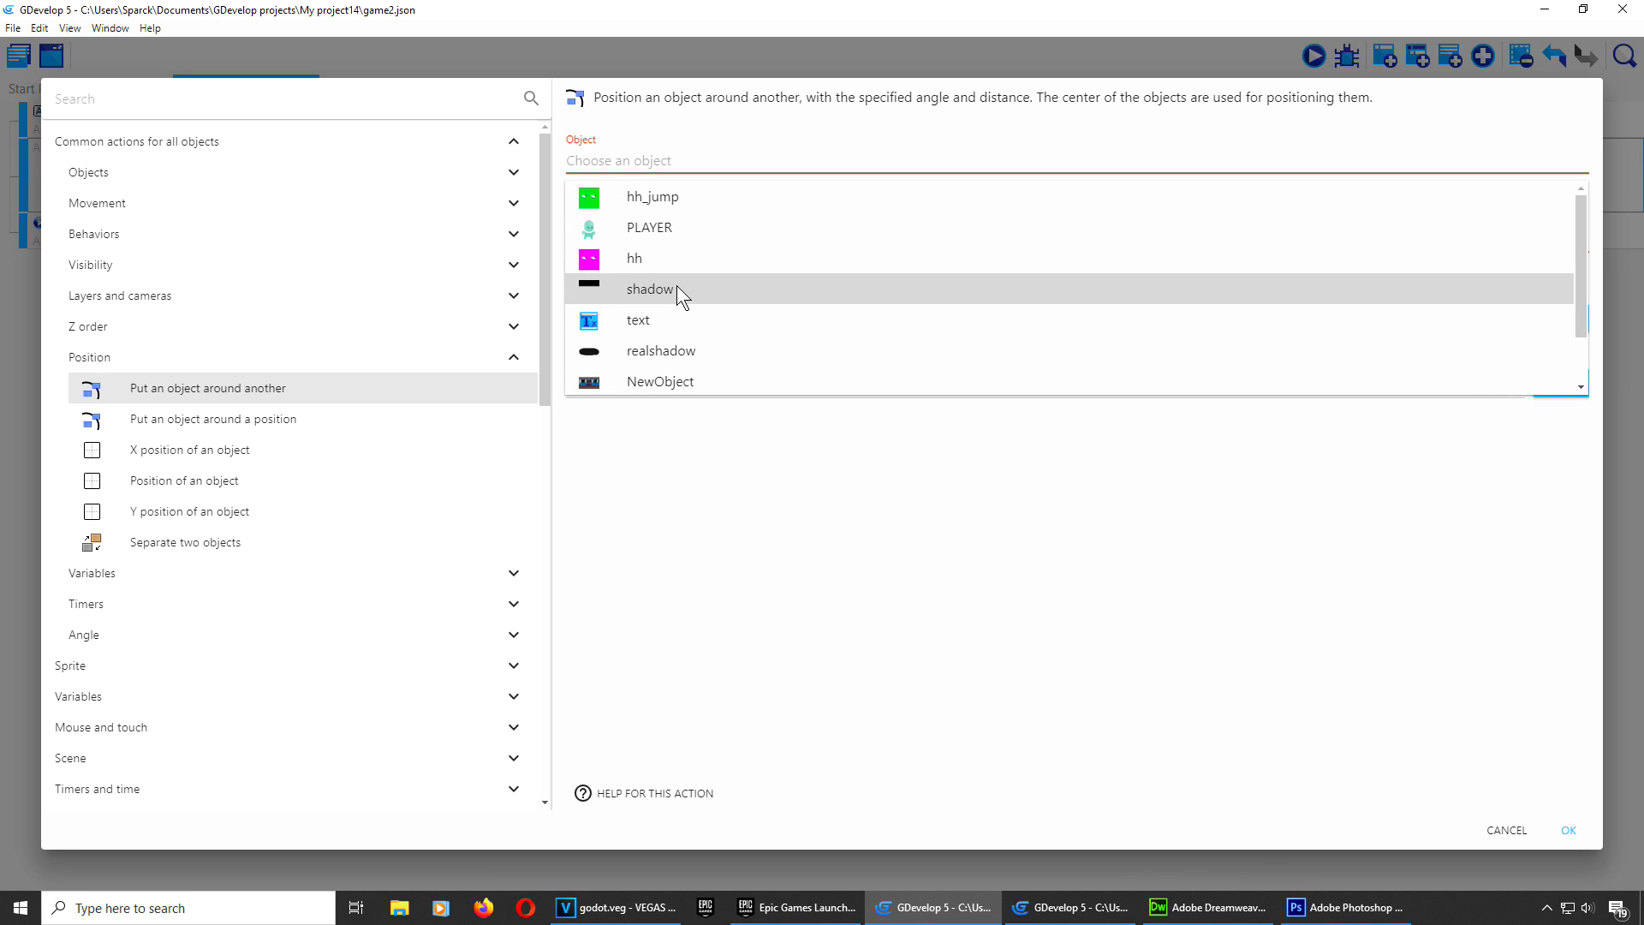
click(674, 227)
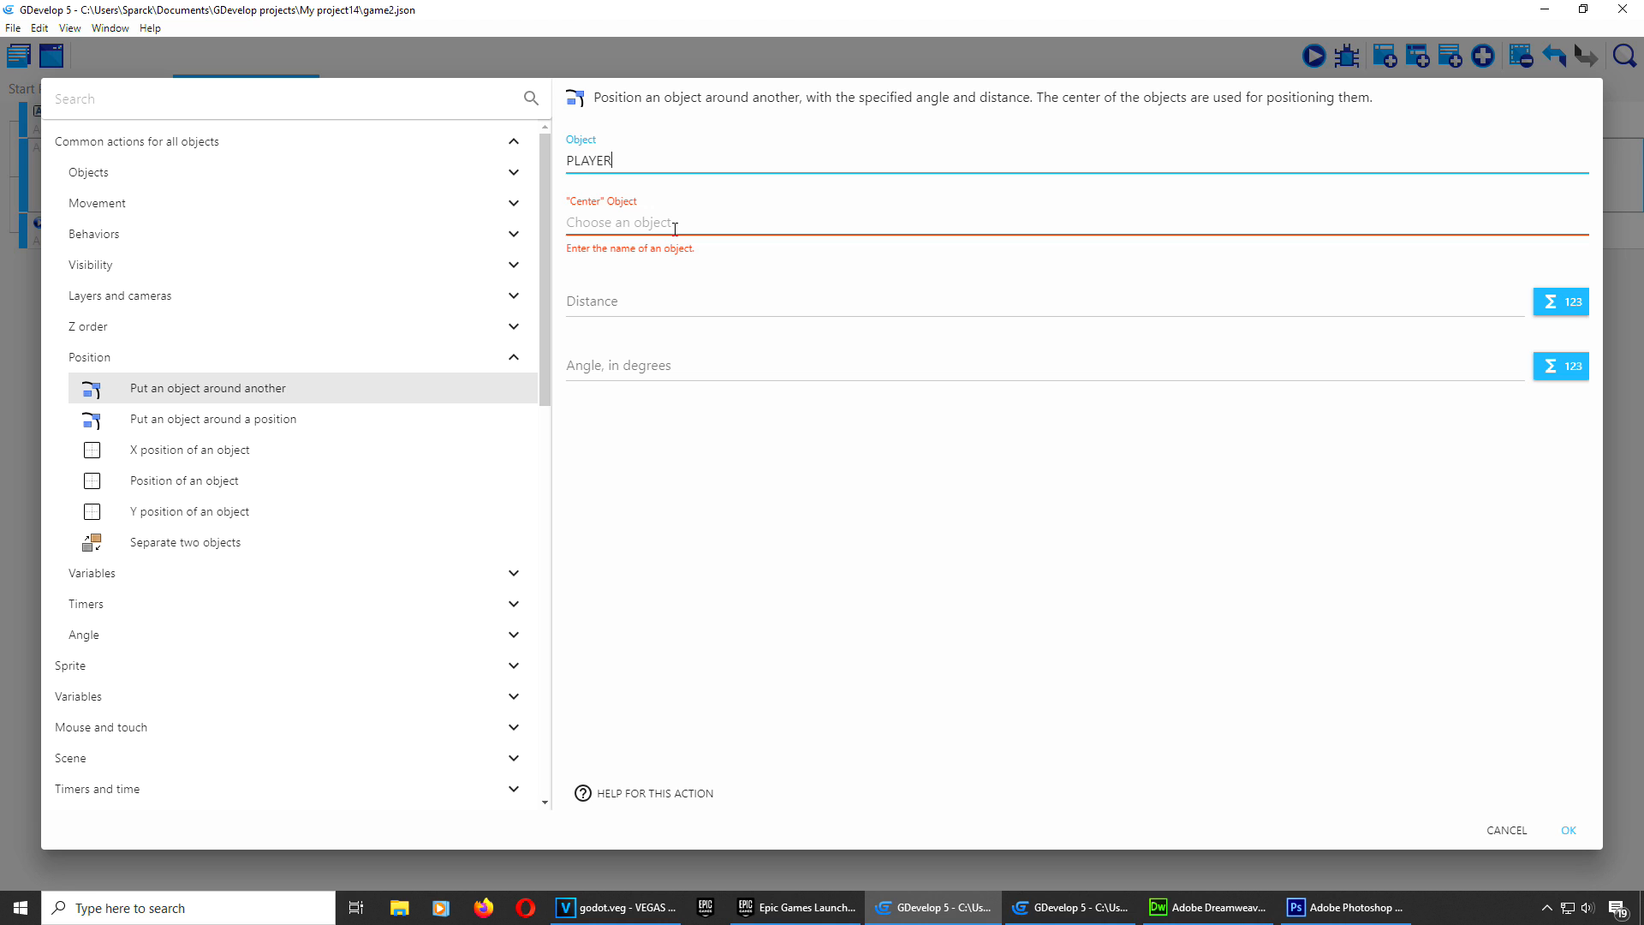
click(655, 224)
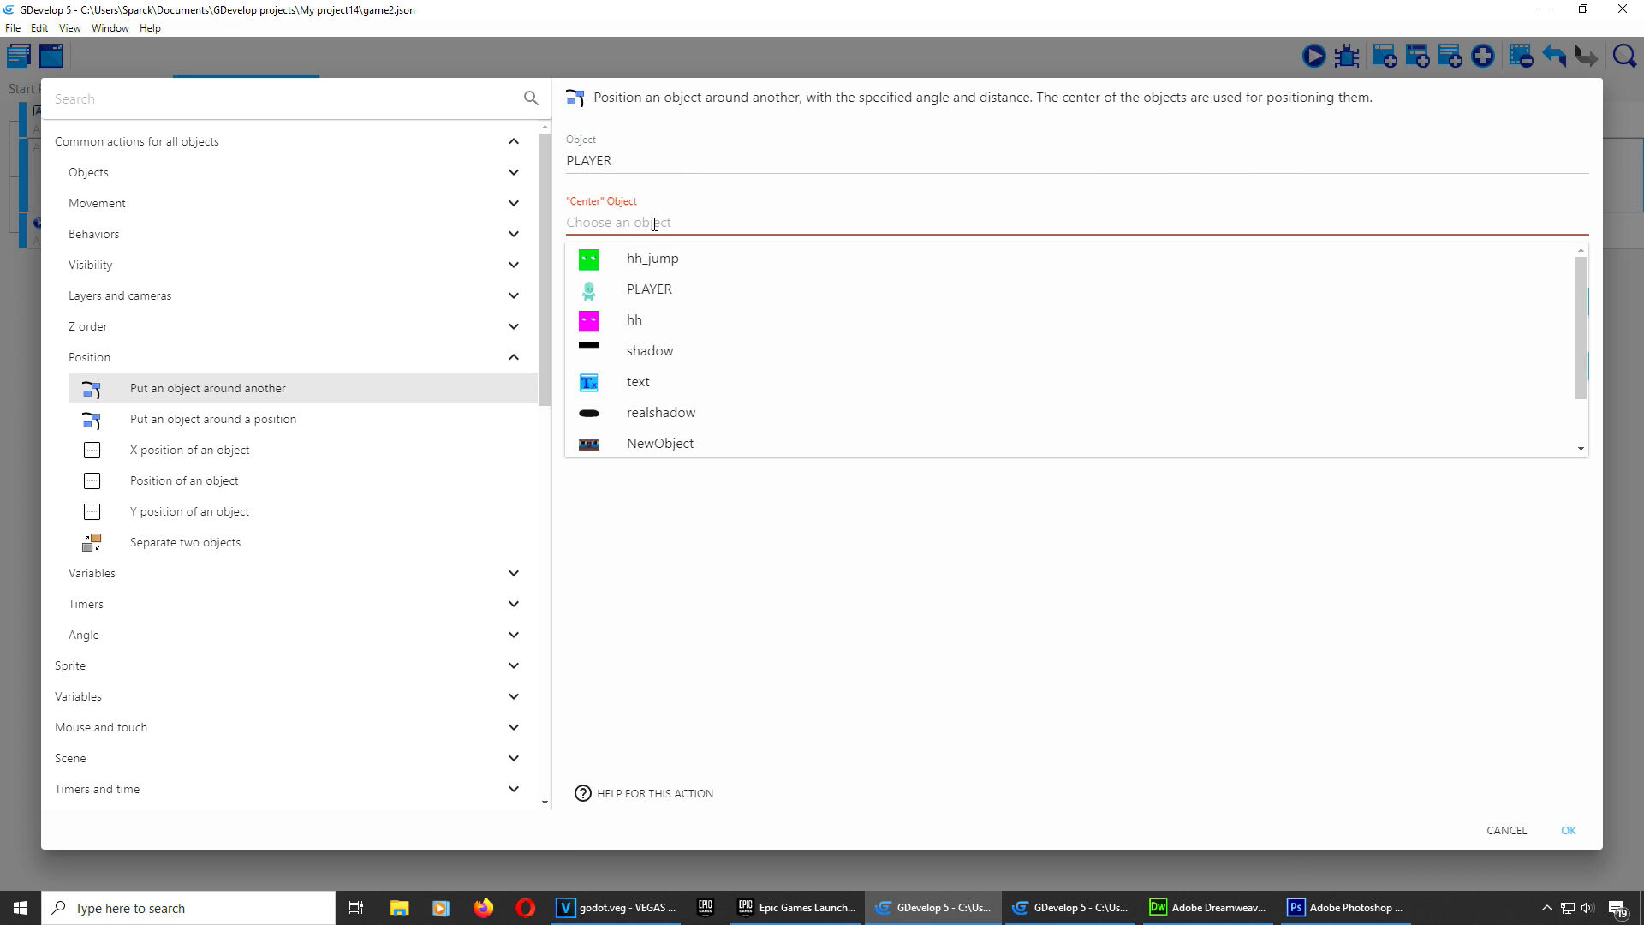
scroll(669, 411, down, 1)
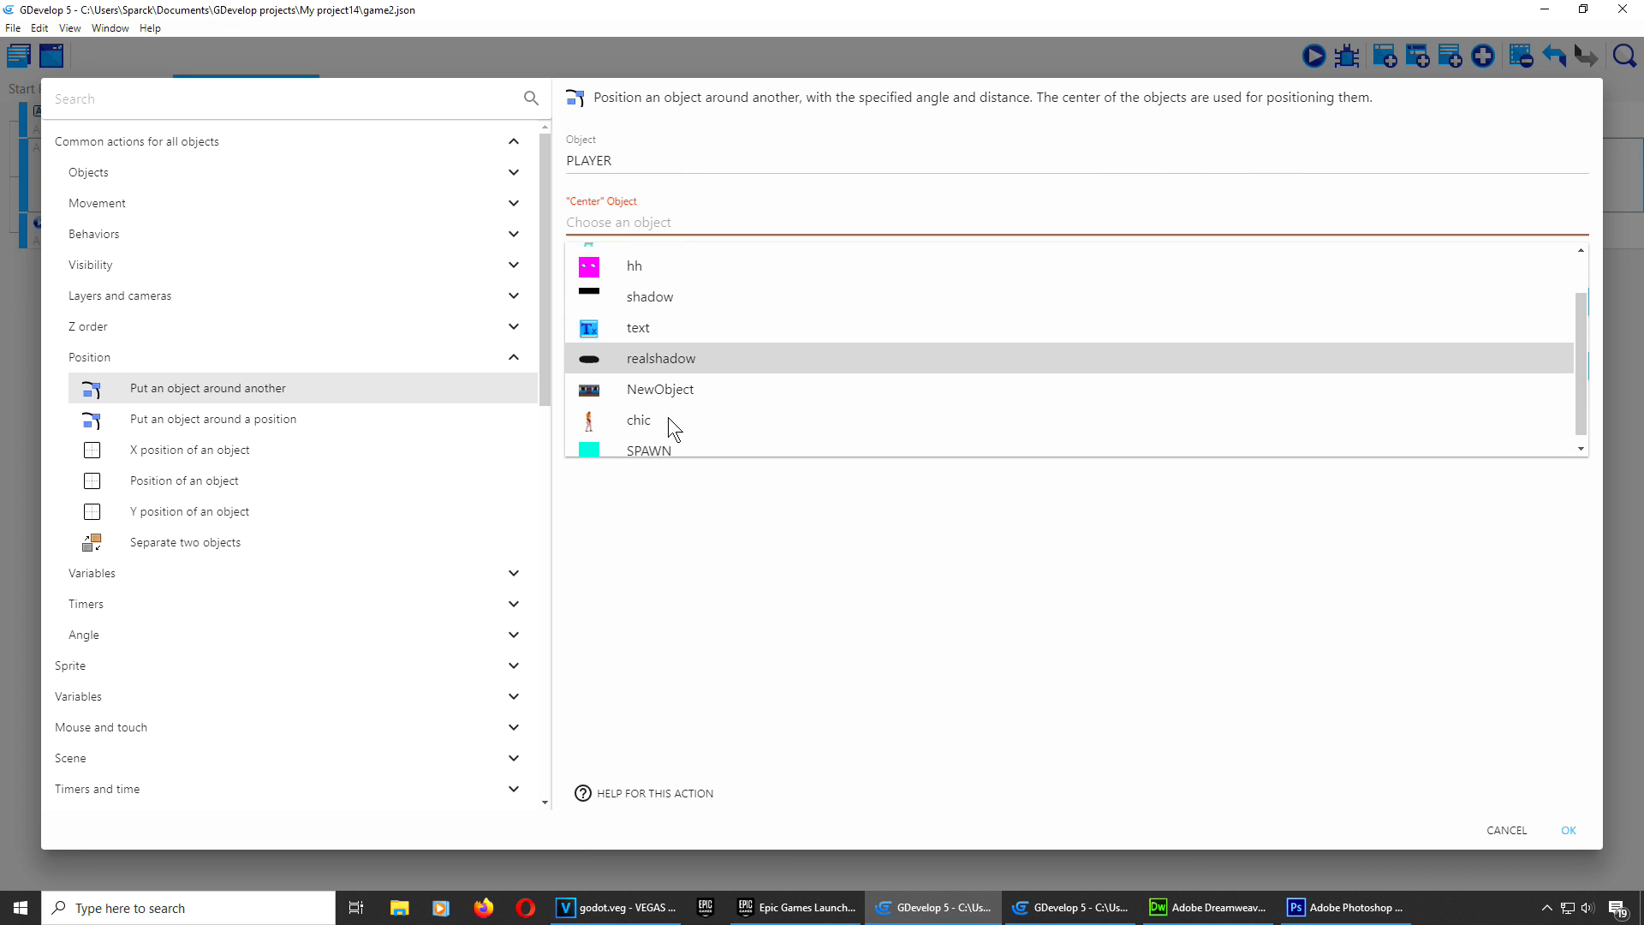
scroll(683, 347, up, 1)
click(685, 358)
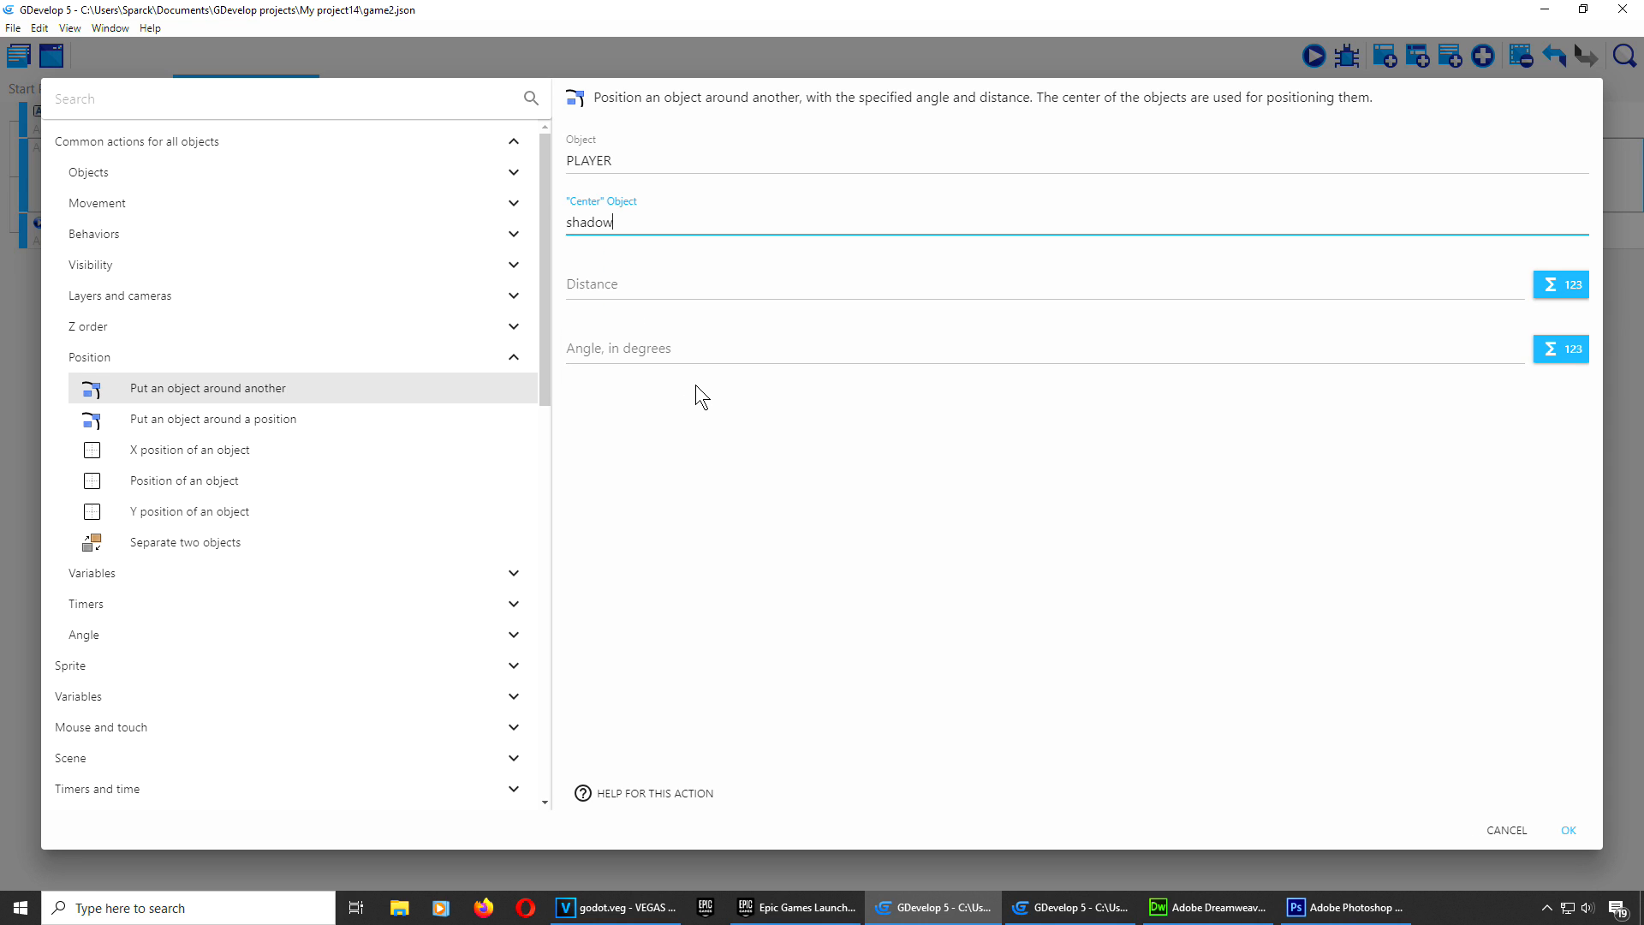
click(641, 289)
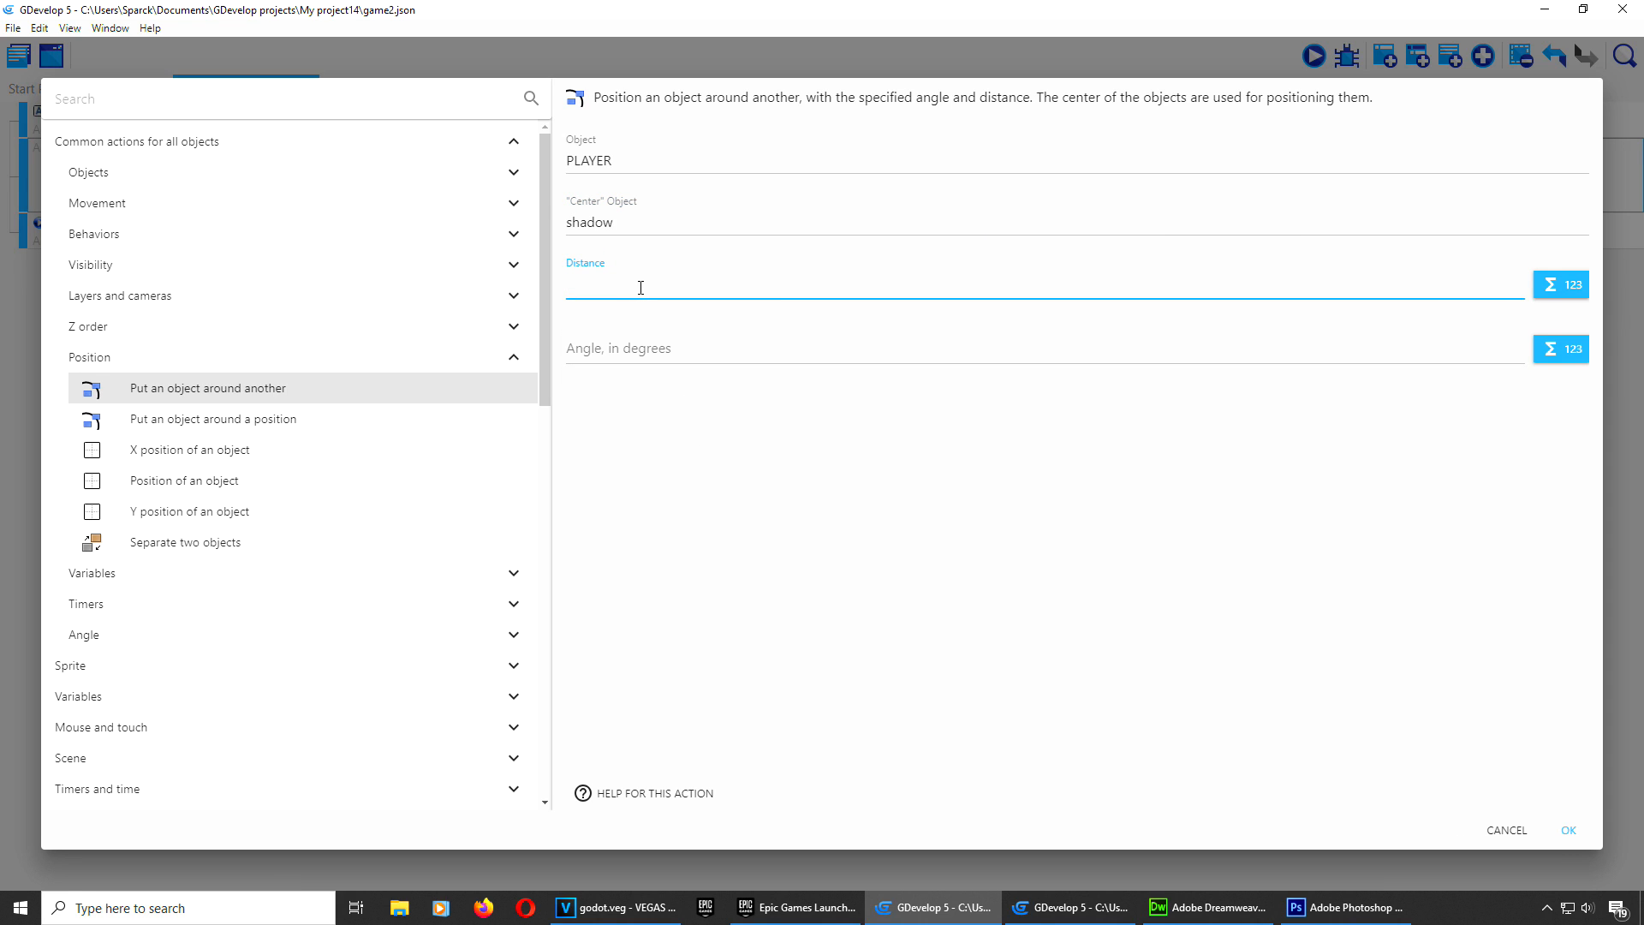
text(0)
click(1567, 830)
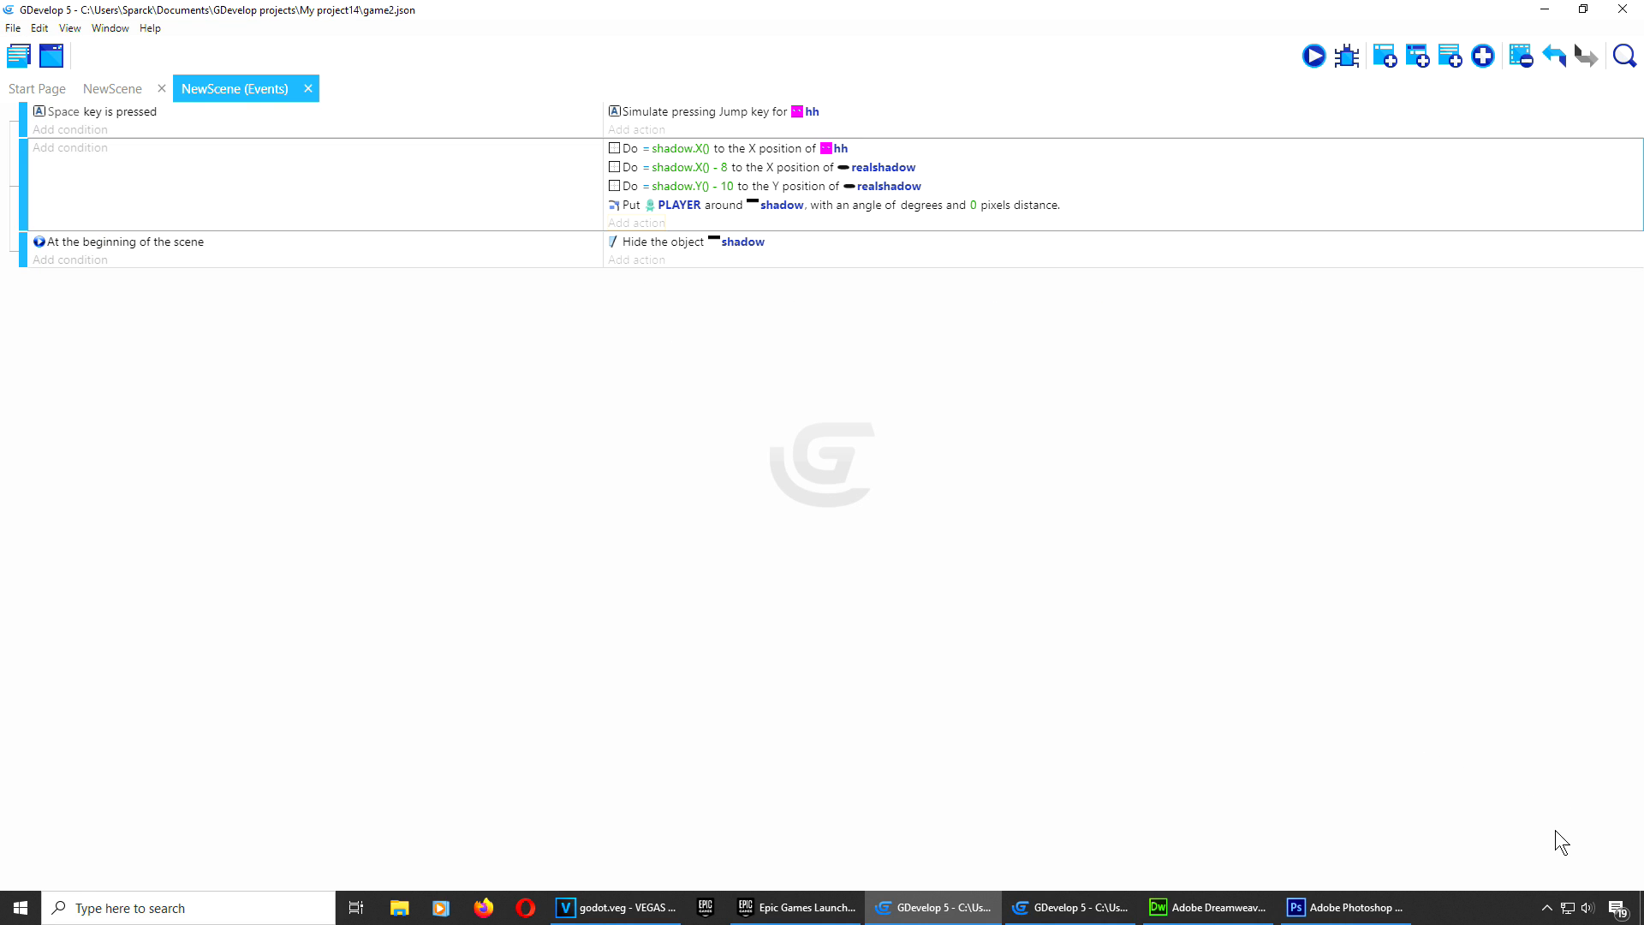
Step: Preview the scene, move the hh box sideways to check where PLAYER sits relative to it, and close the preview
click(1313, 51)
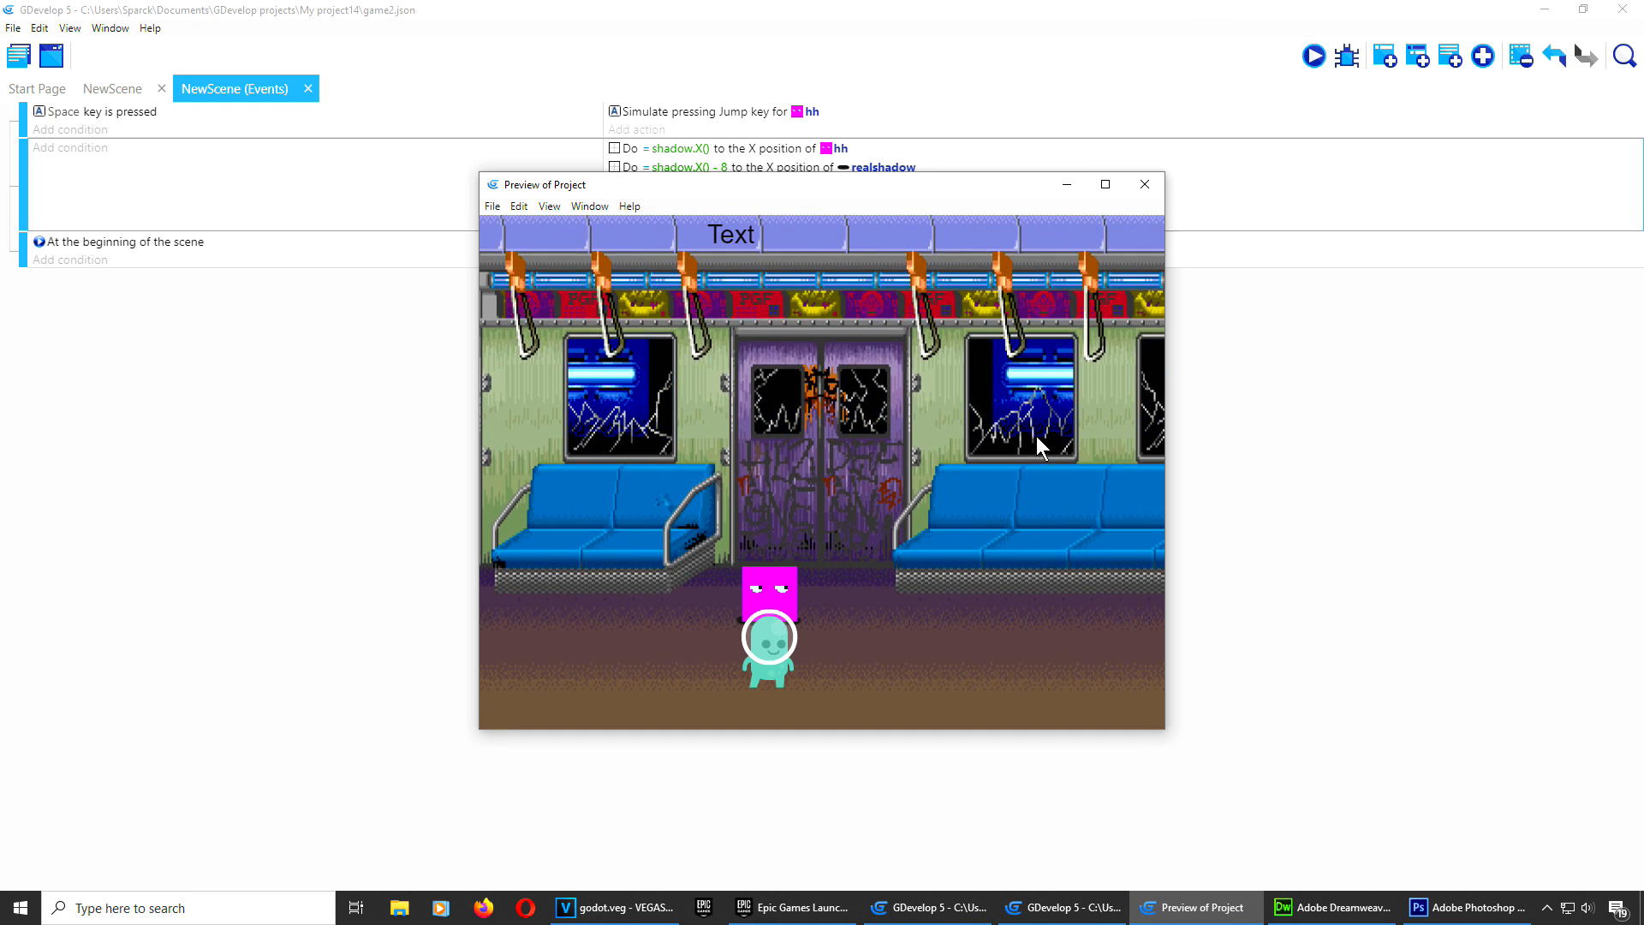
key(Right)
key(Left)
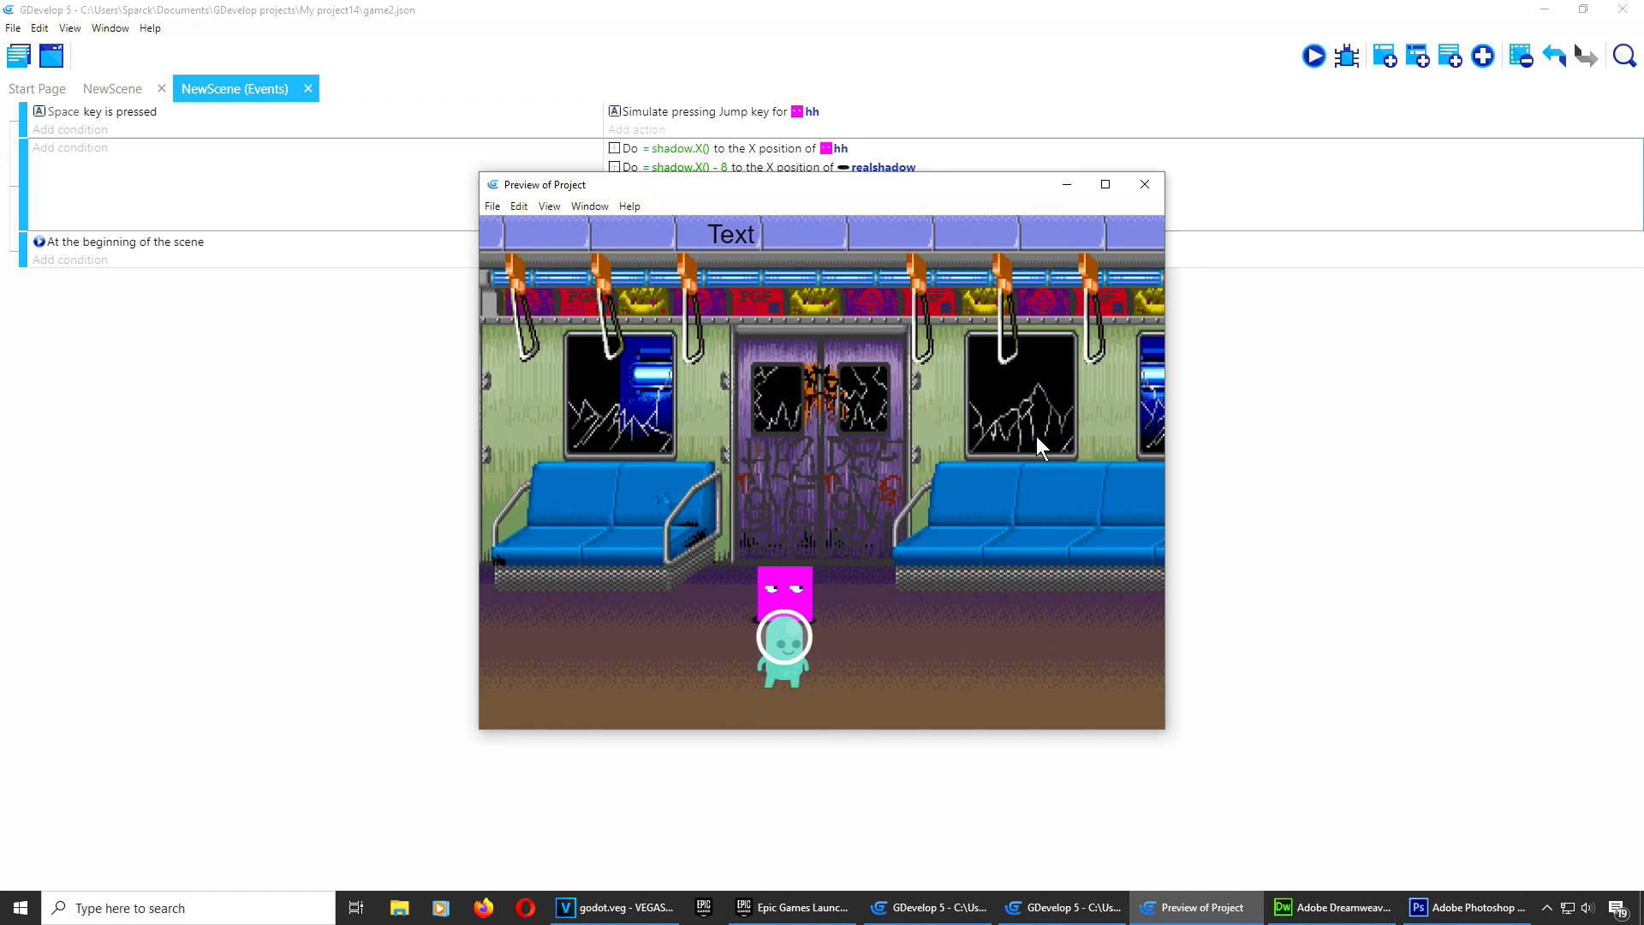
key(Right)
key(Left)
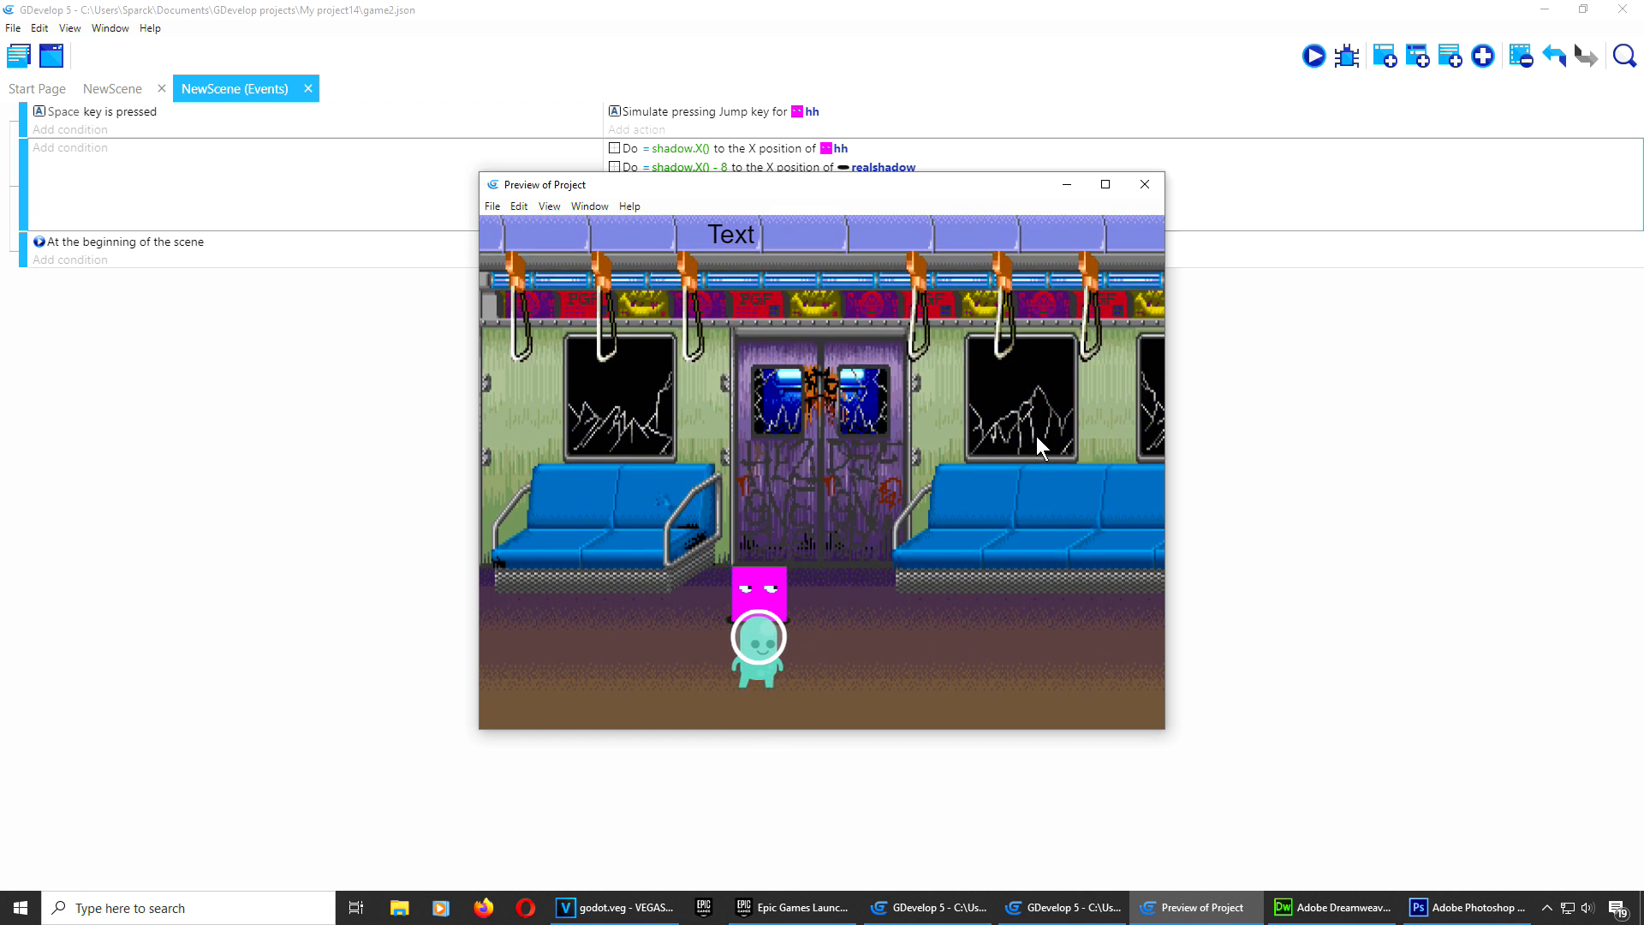
key(Right)
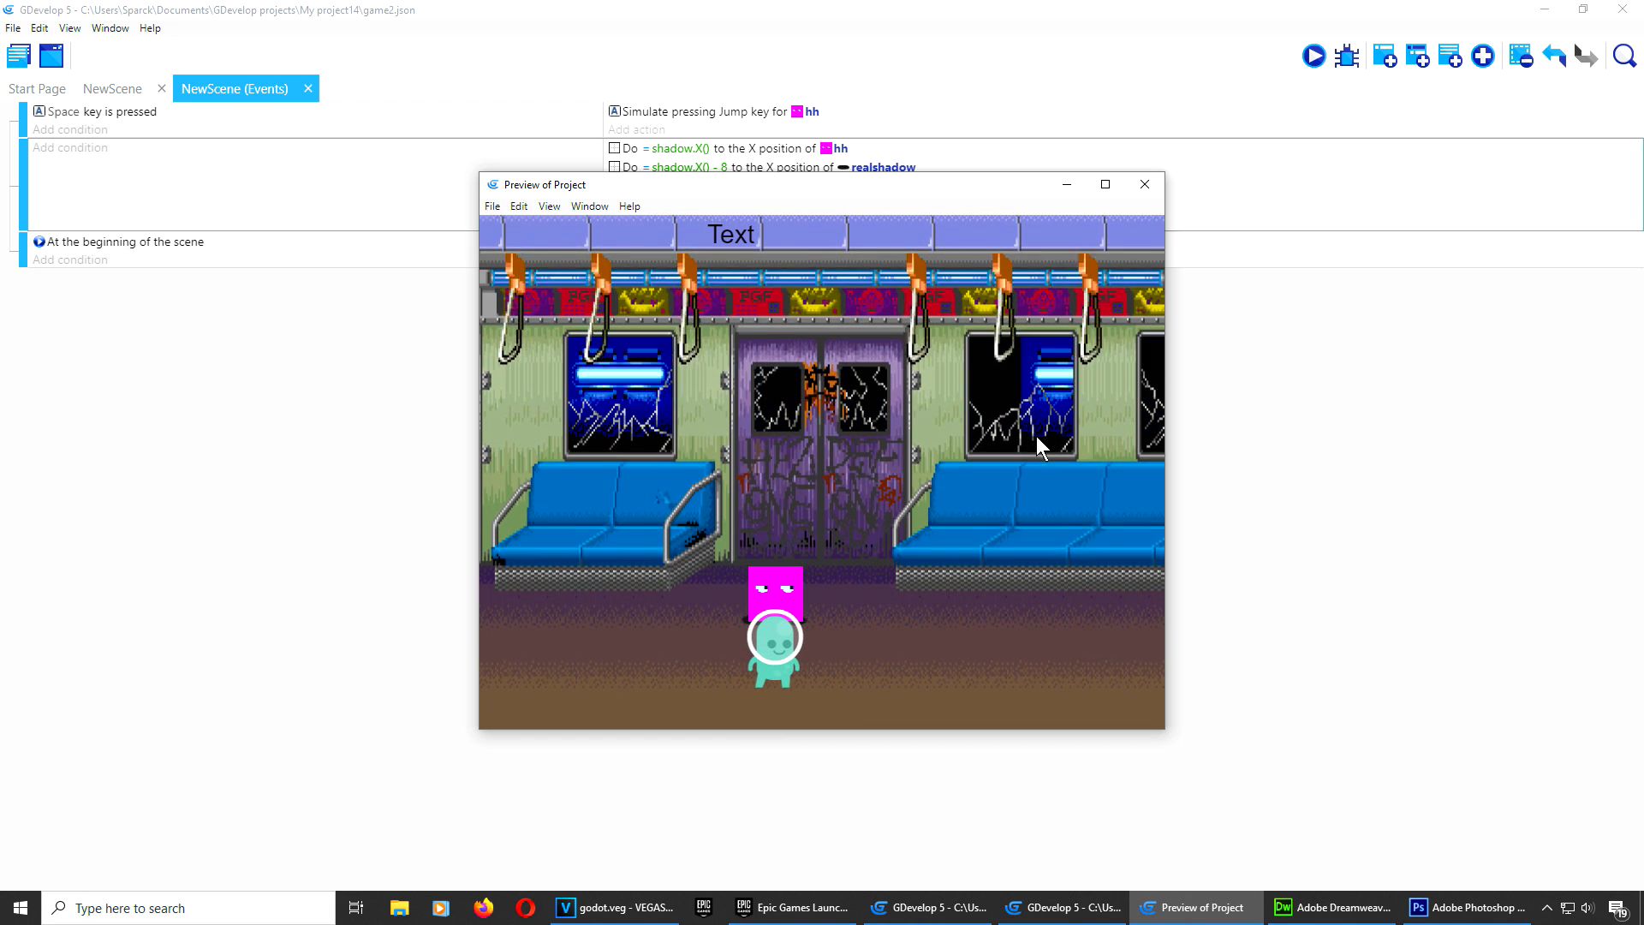
click(1145, 184)
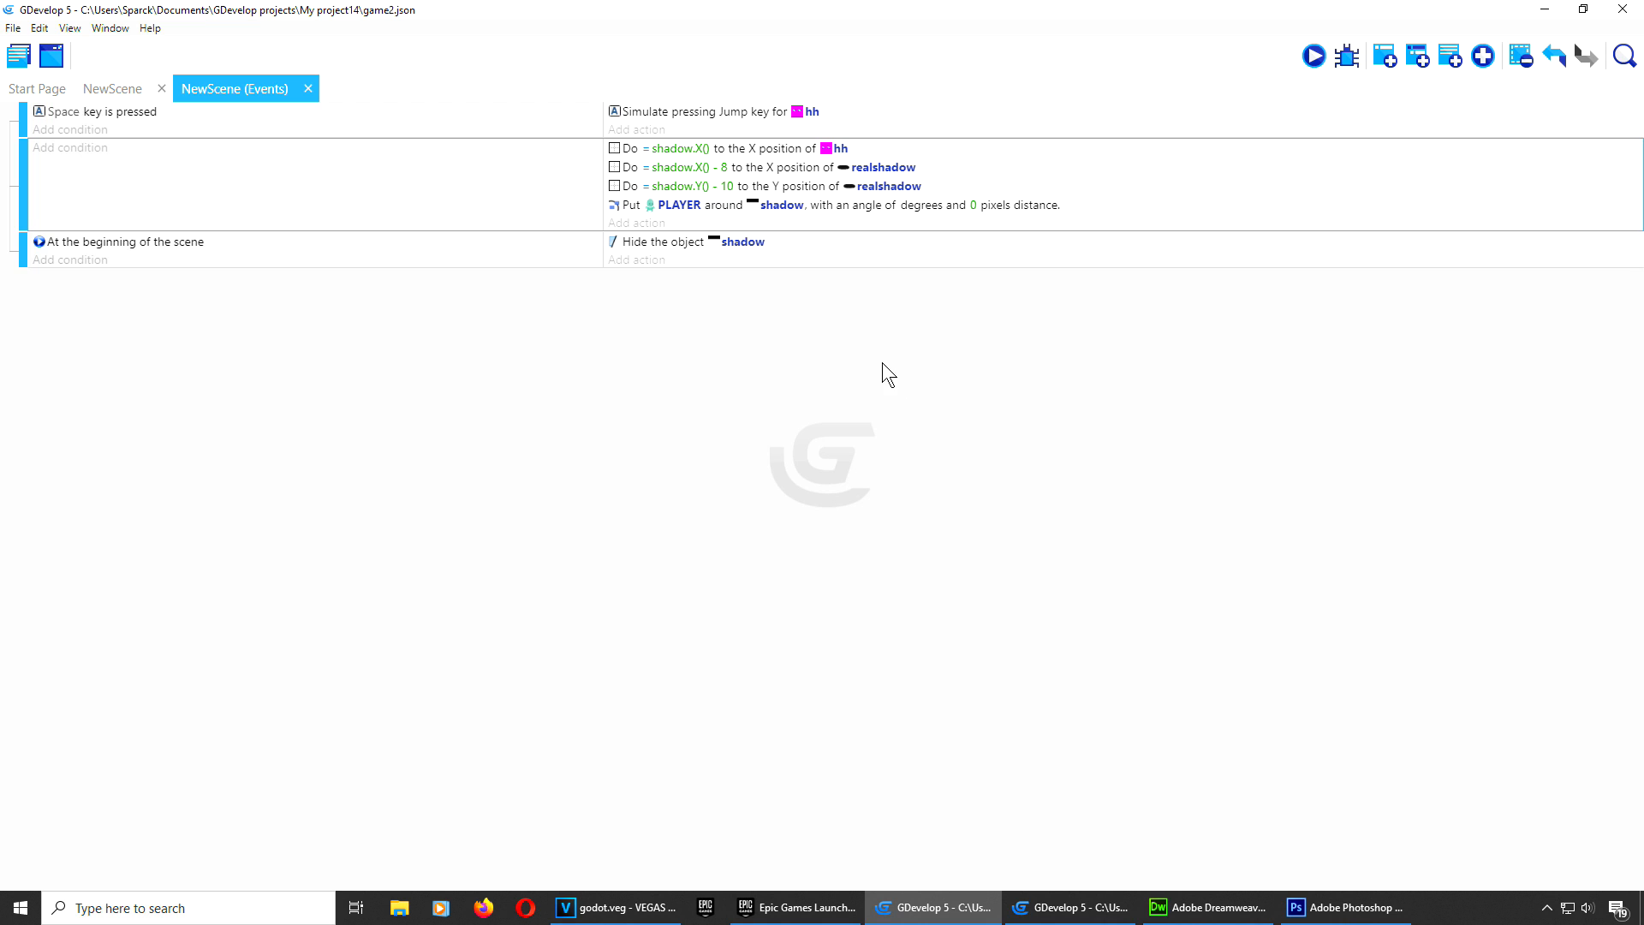
Step: Change the PLAYER action in the unconditional event from "Put an object around another" to "Put an object around a position"
click(1041, 206)
double_click(1041, 204)
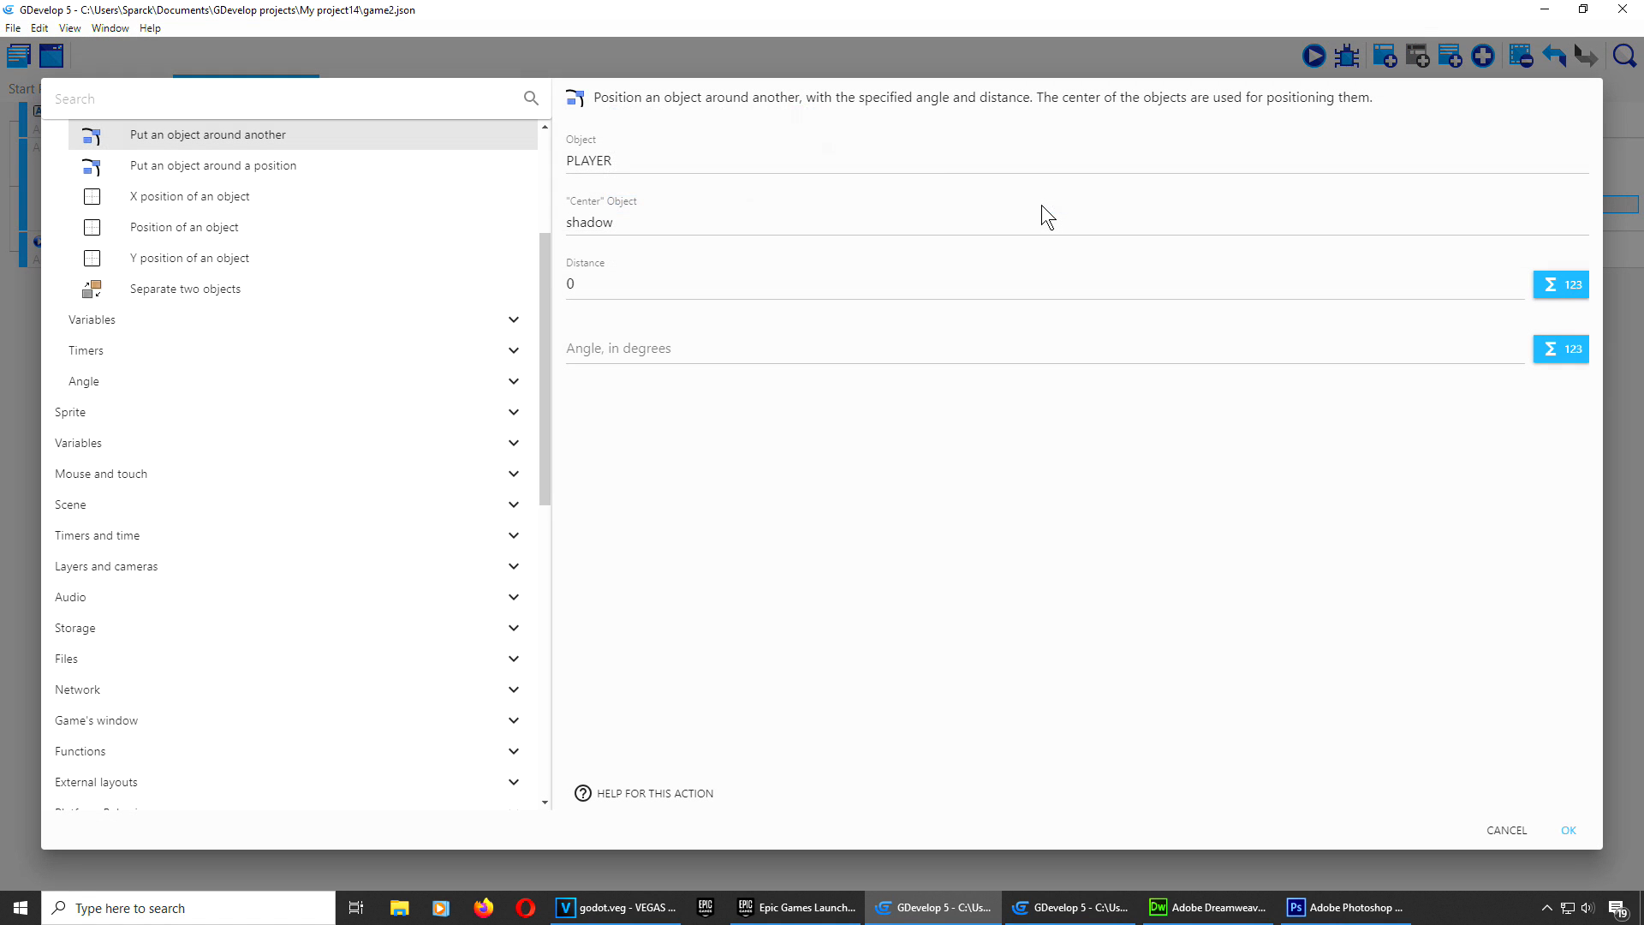
click(645, 222)
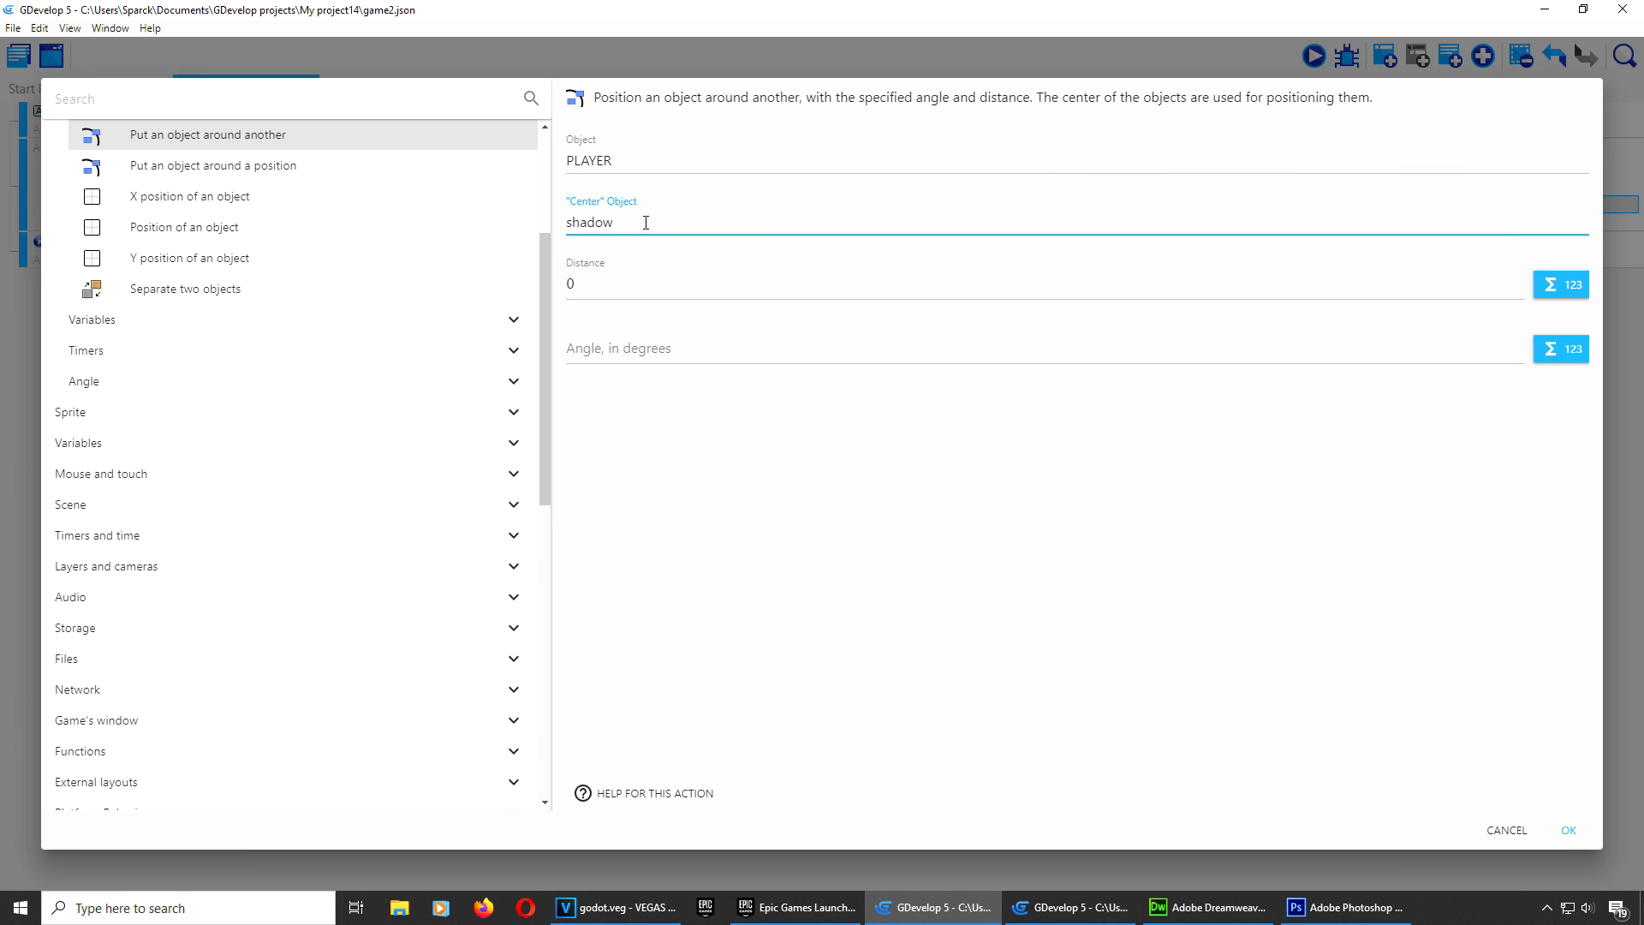
click(285, 168)
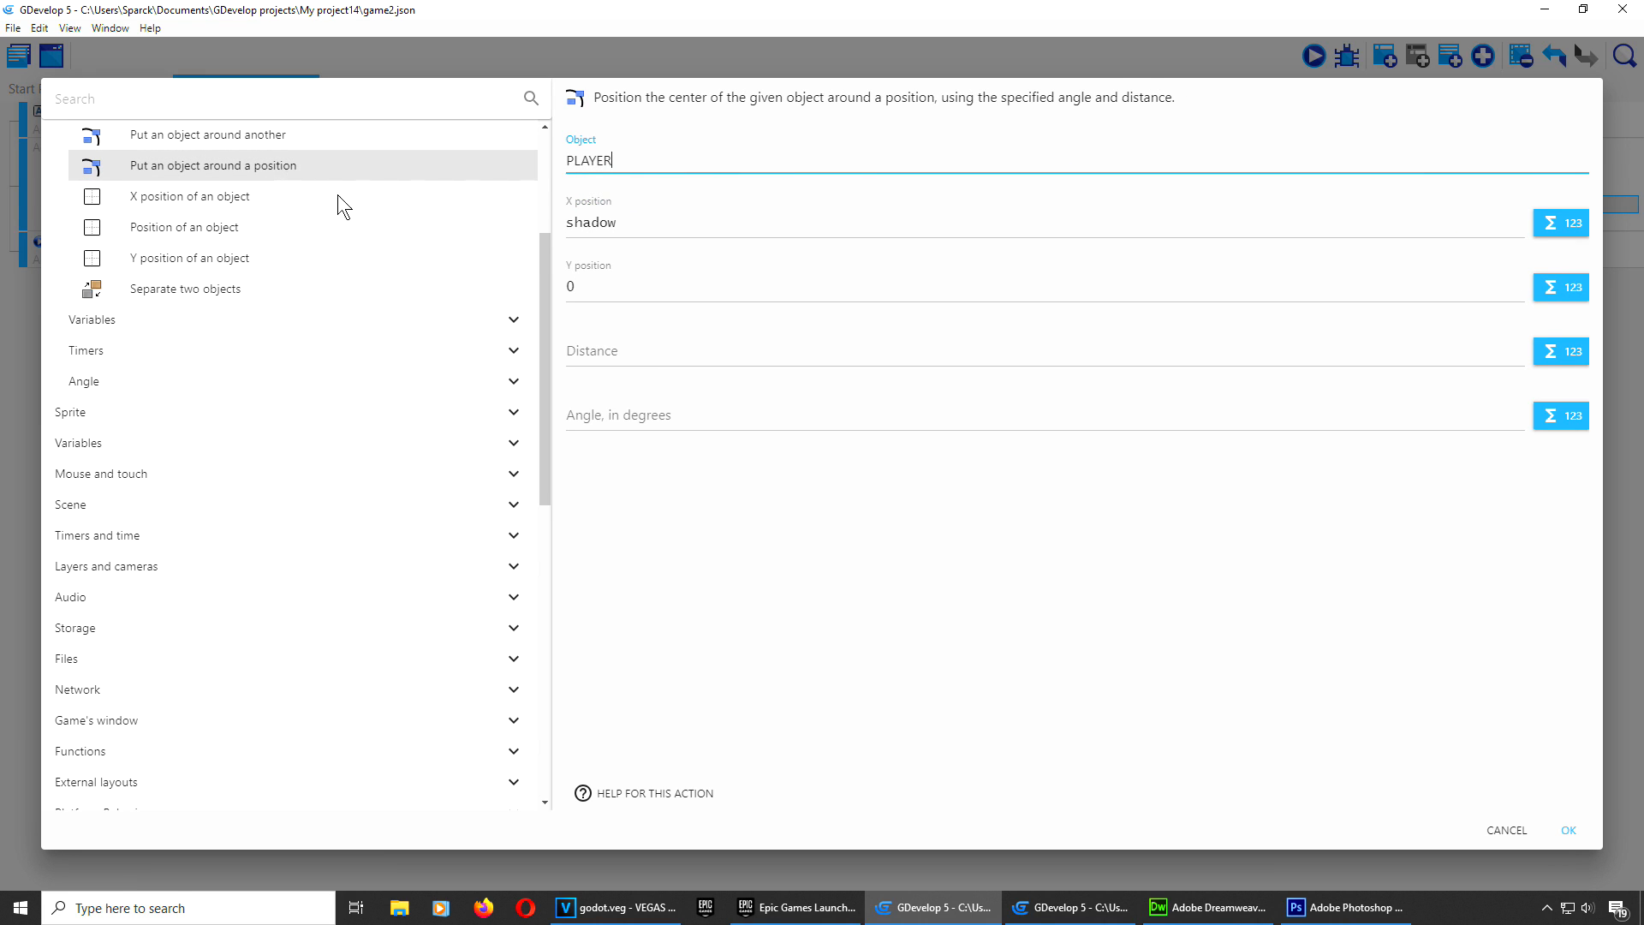
Step: Replace the action's X position with the X position expression of the shadow object, shadow.X()
drag(632, 224, 539, 219)
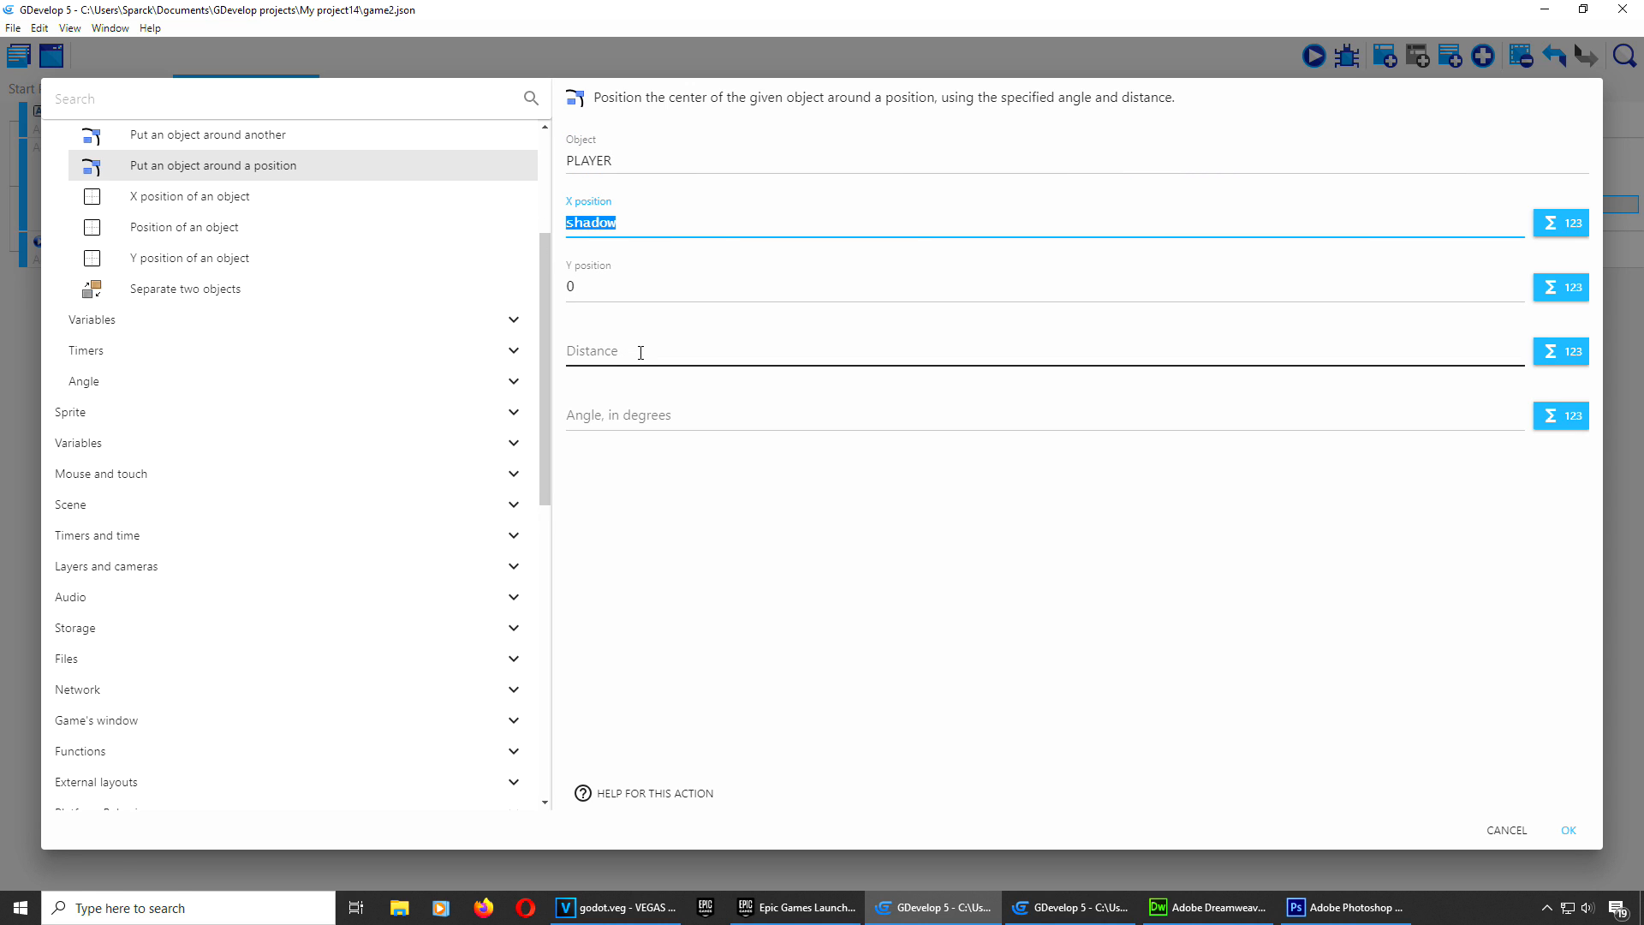
key(BackSpace)
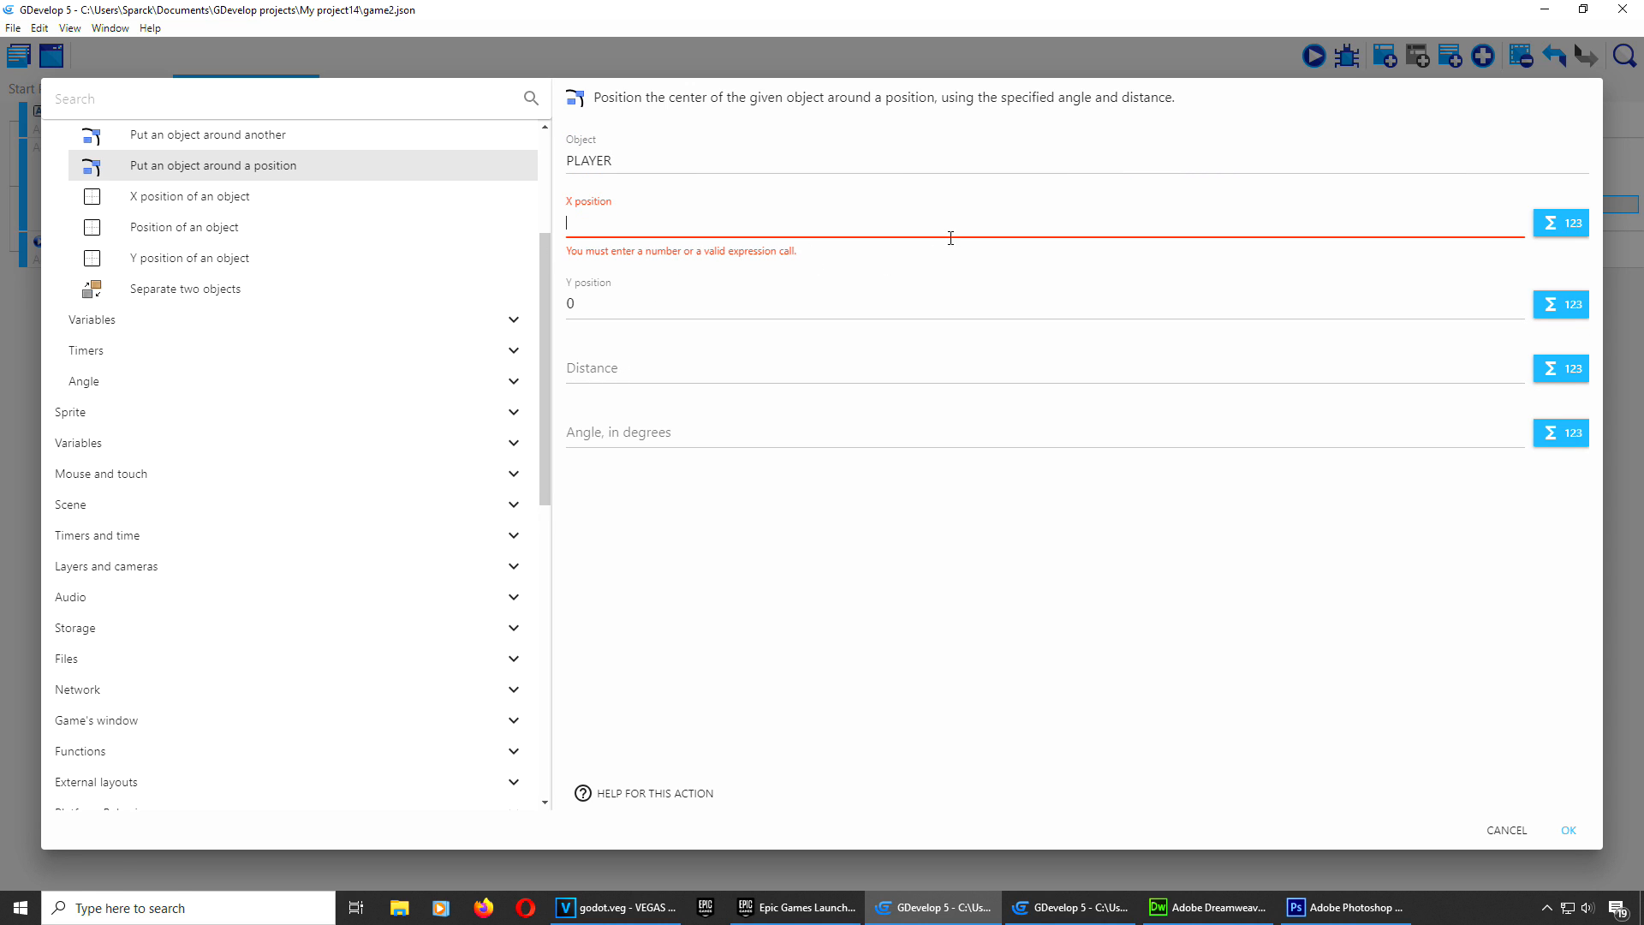
click(1553, 226)
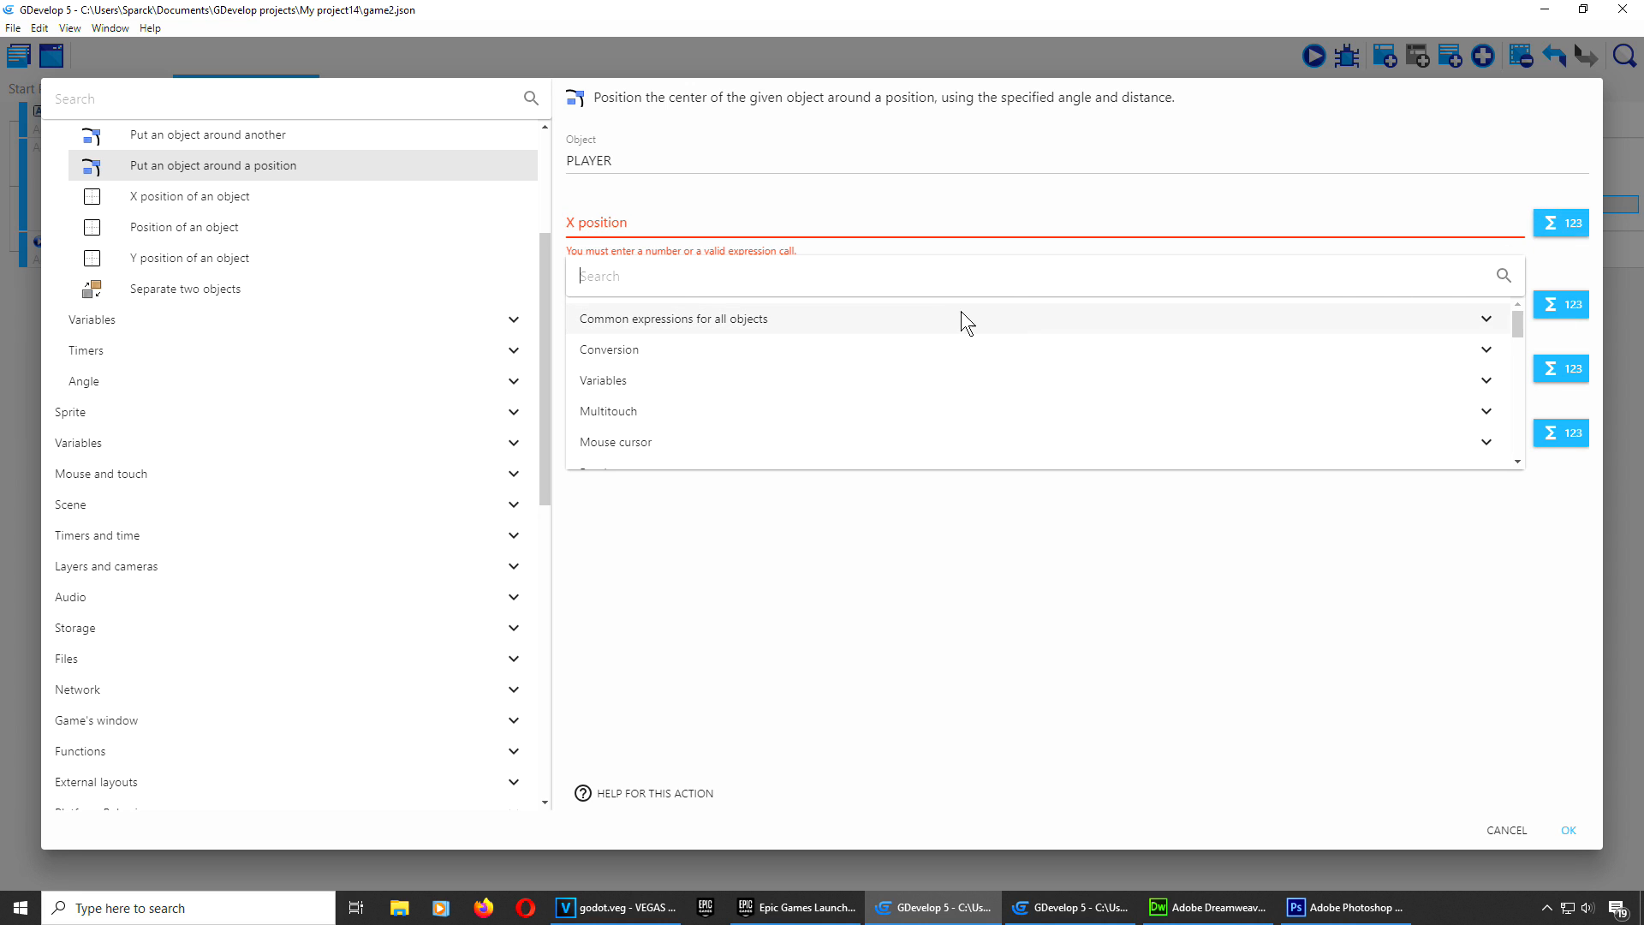
click(750, 318)
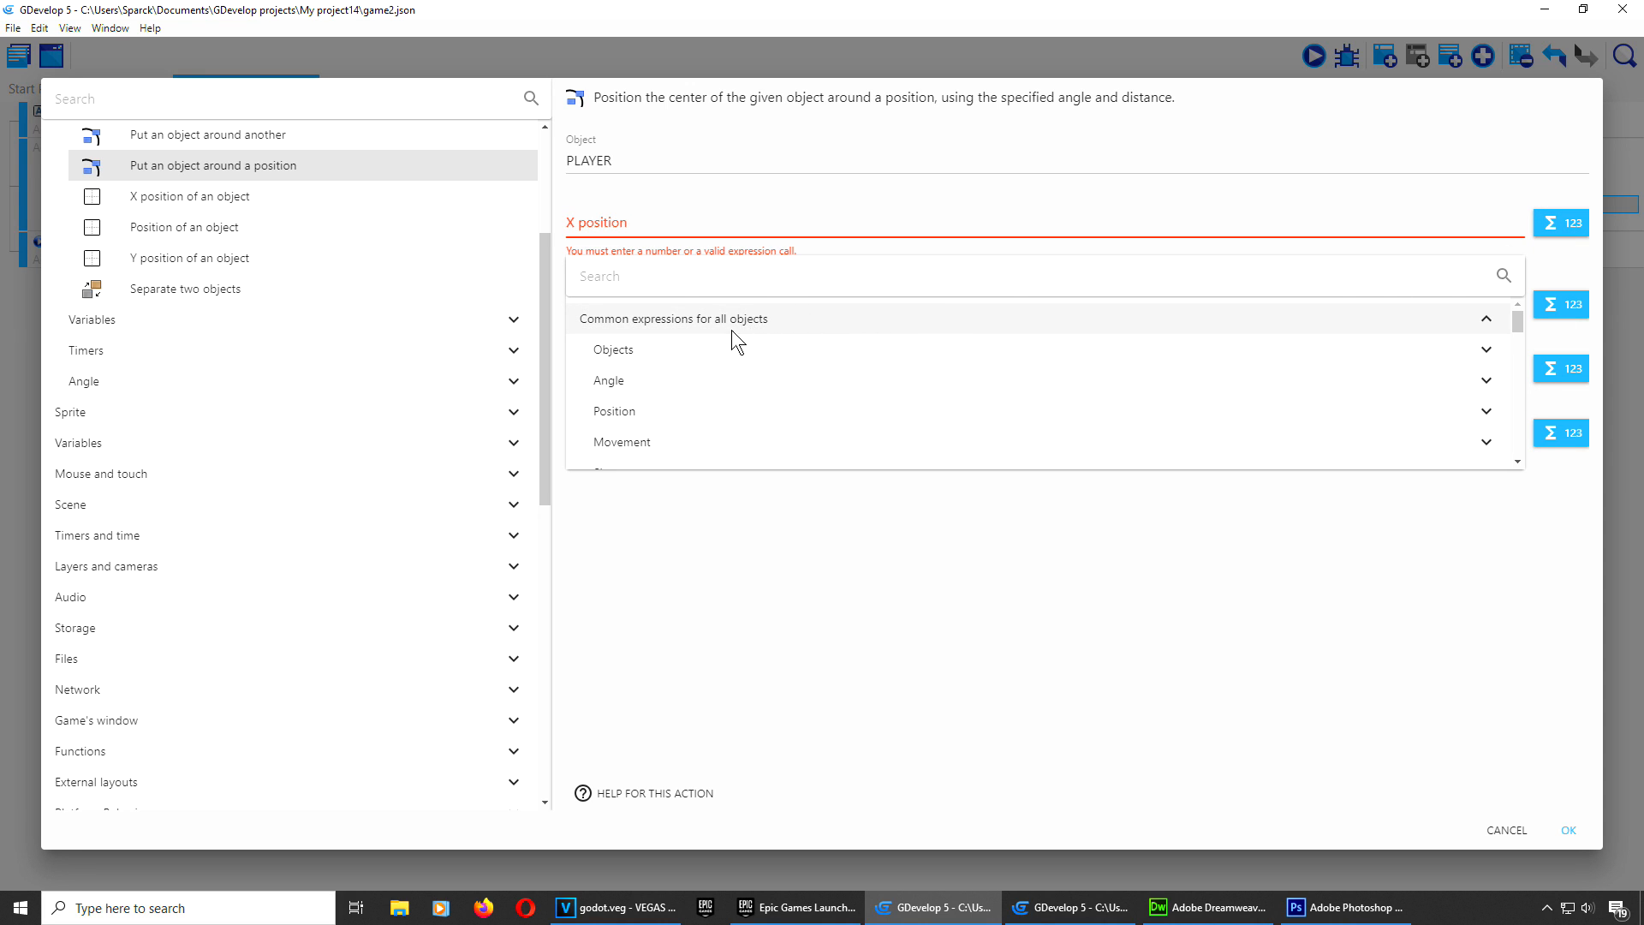
click(651, 419)
scroll(749, 435, down, 1)
click(734, 426)
click(602, 448)
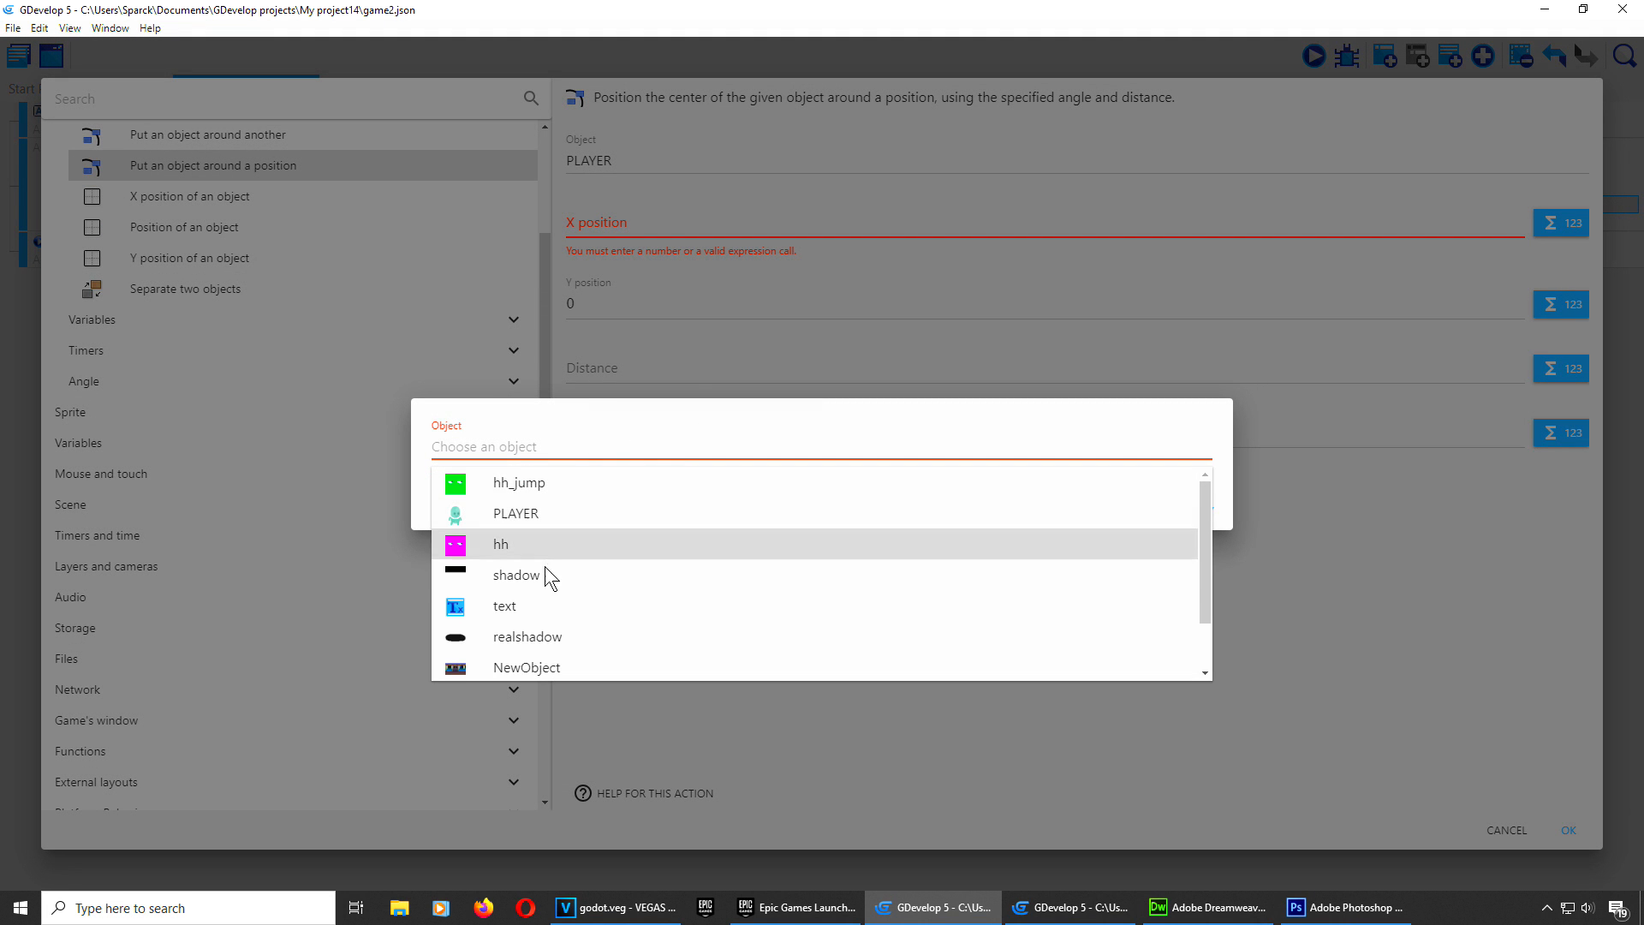
click(517, 575)
click(1199, 510)
Step: Replace the action's Y position with the Y position expression of the shadow object, shadow.Y()
click(652, 296)
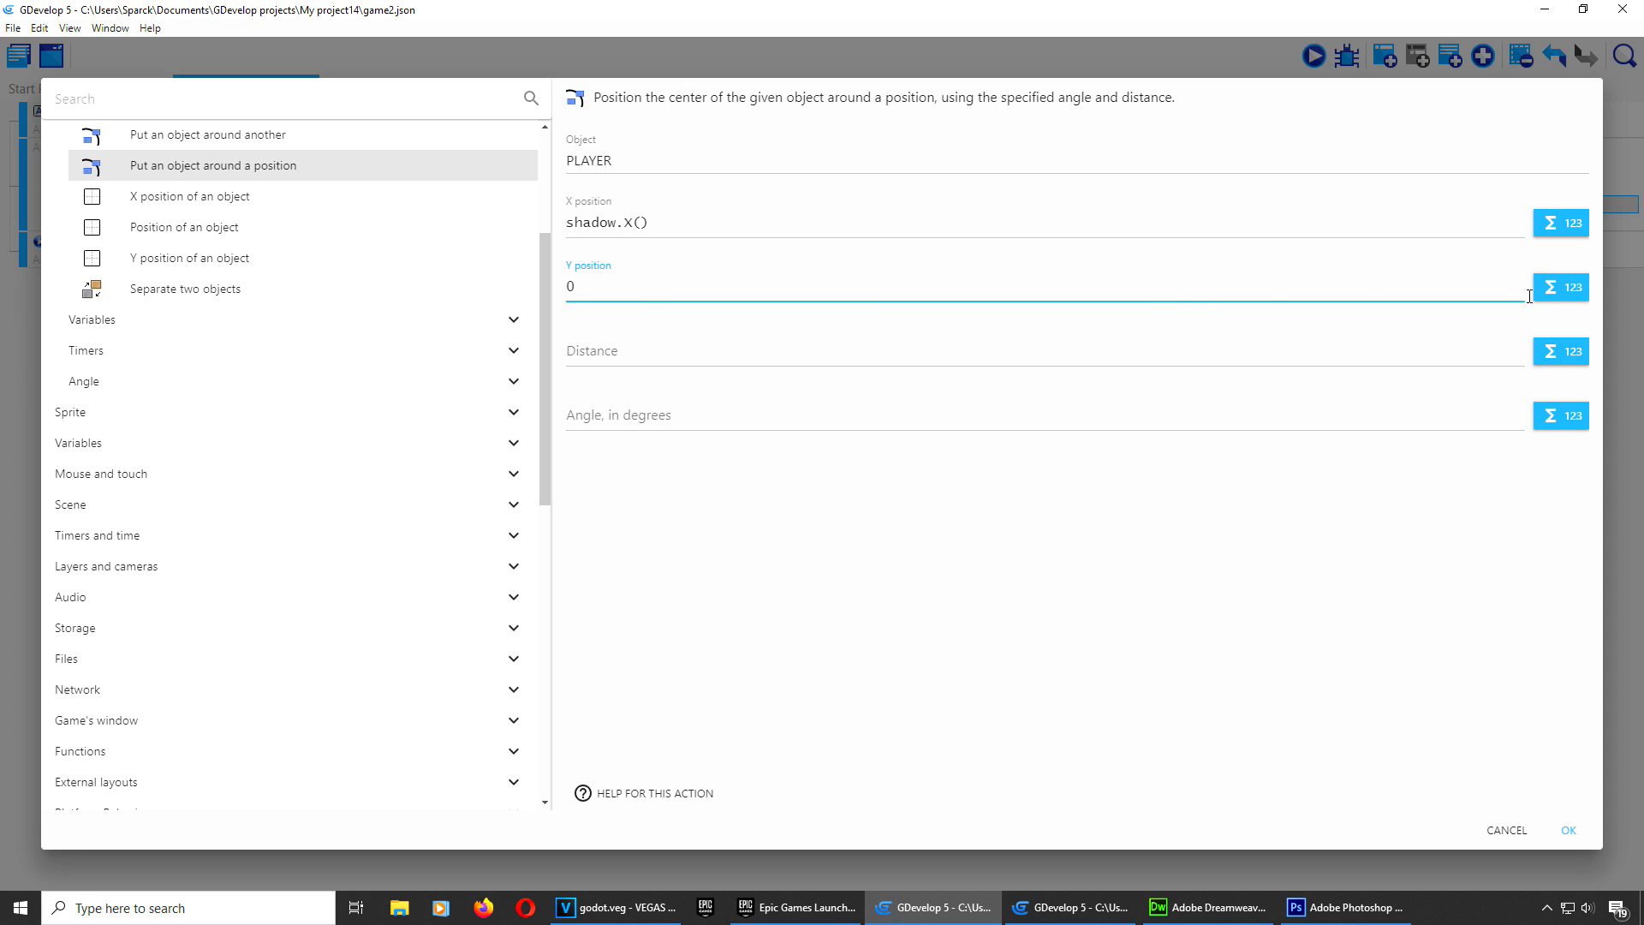
click(1555, 295)
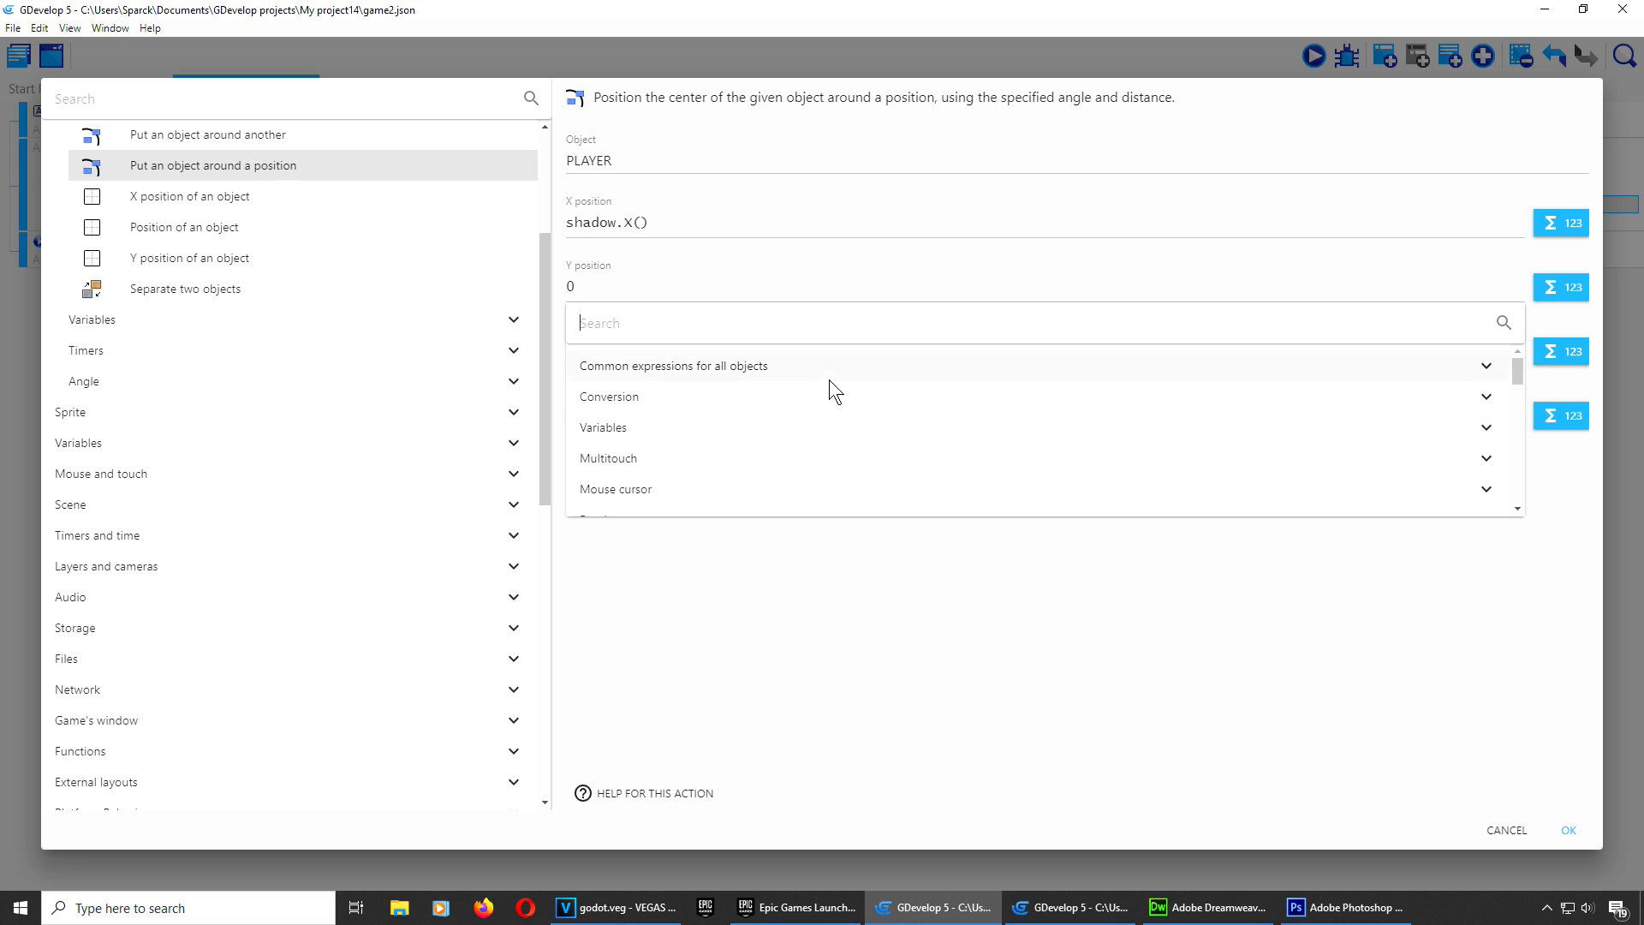
click(708, 369)
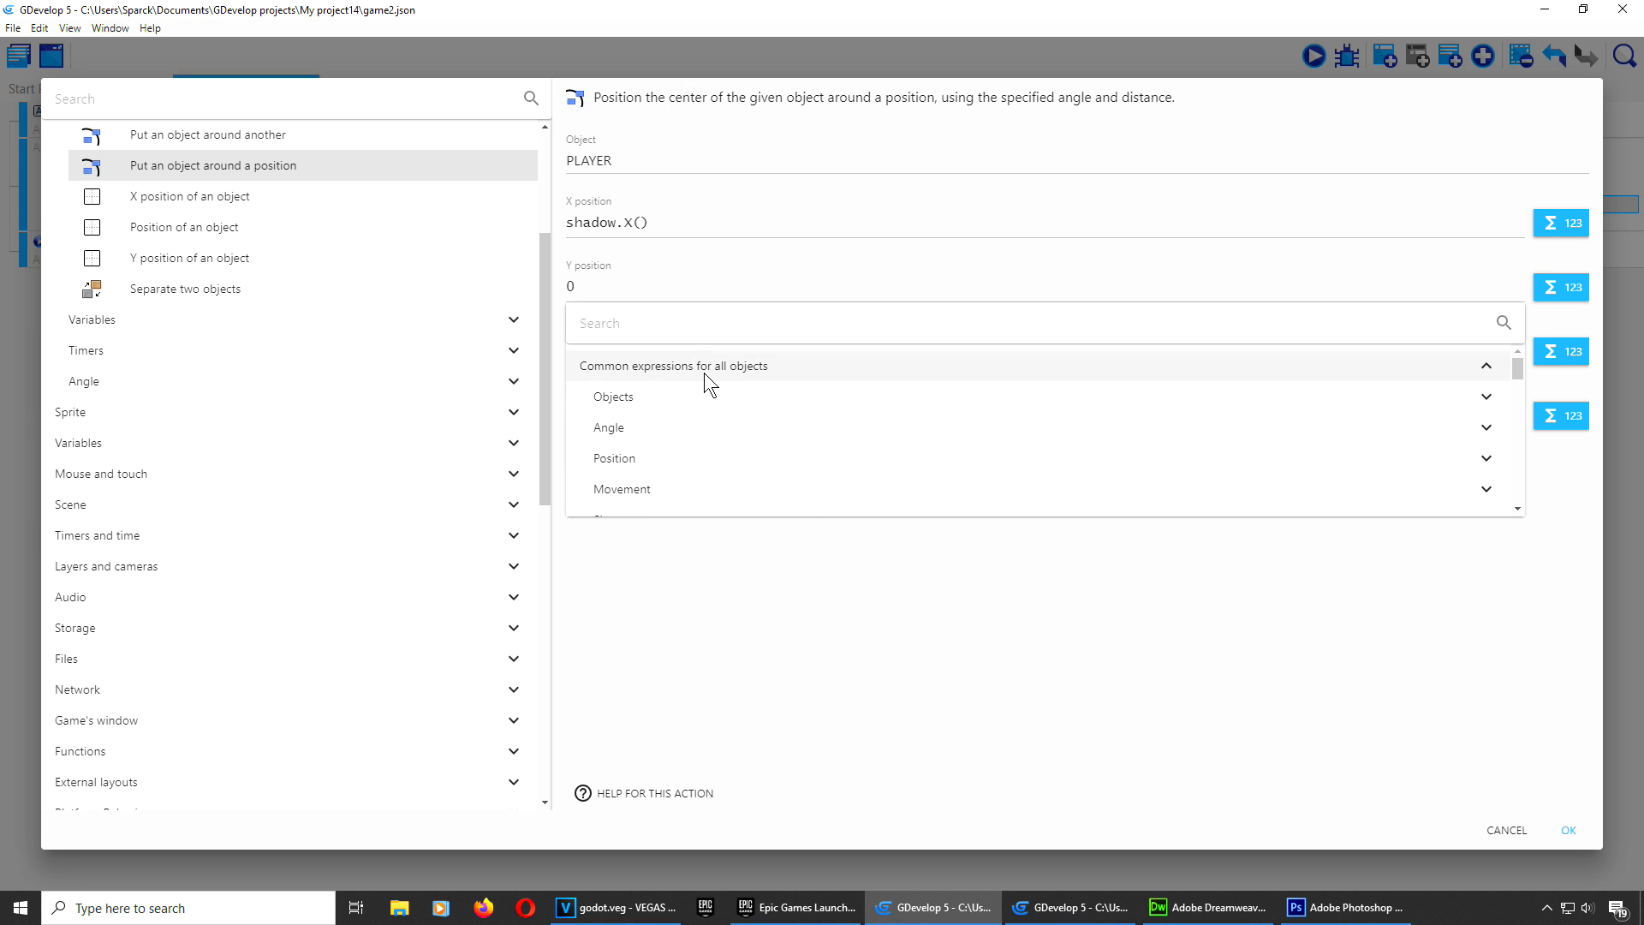
click(664, 459)
scroll(704, 419, down, 2)
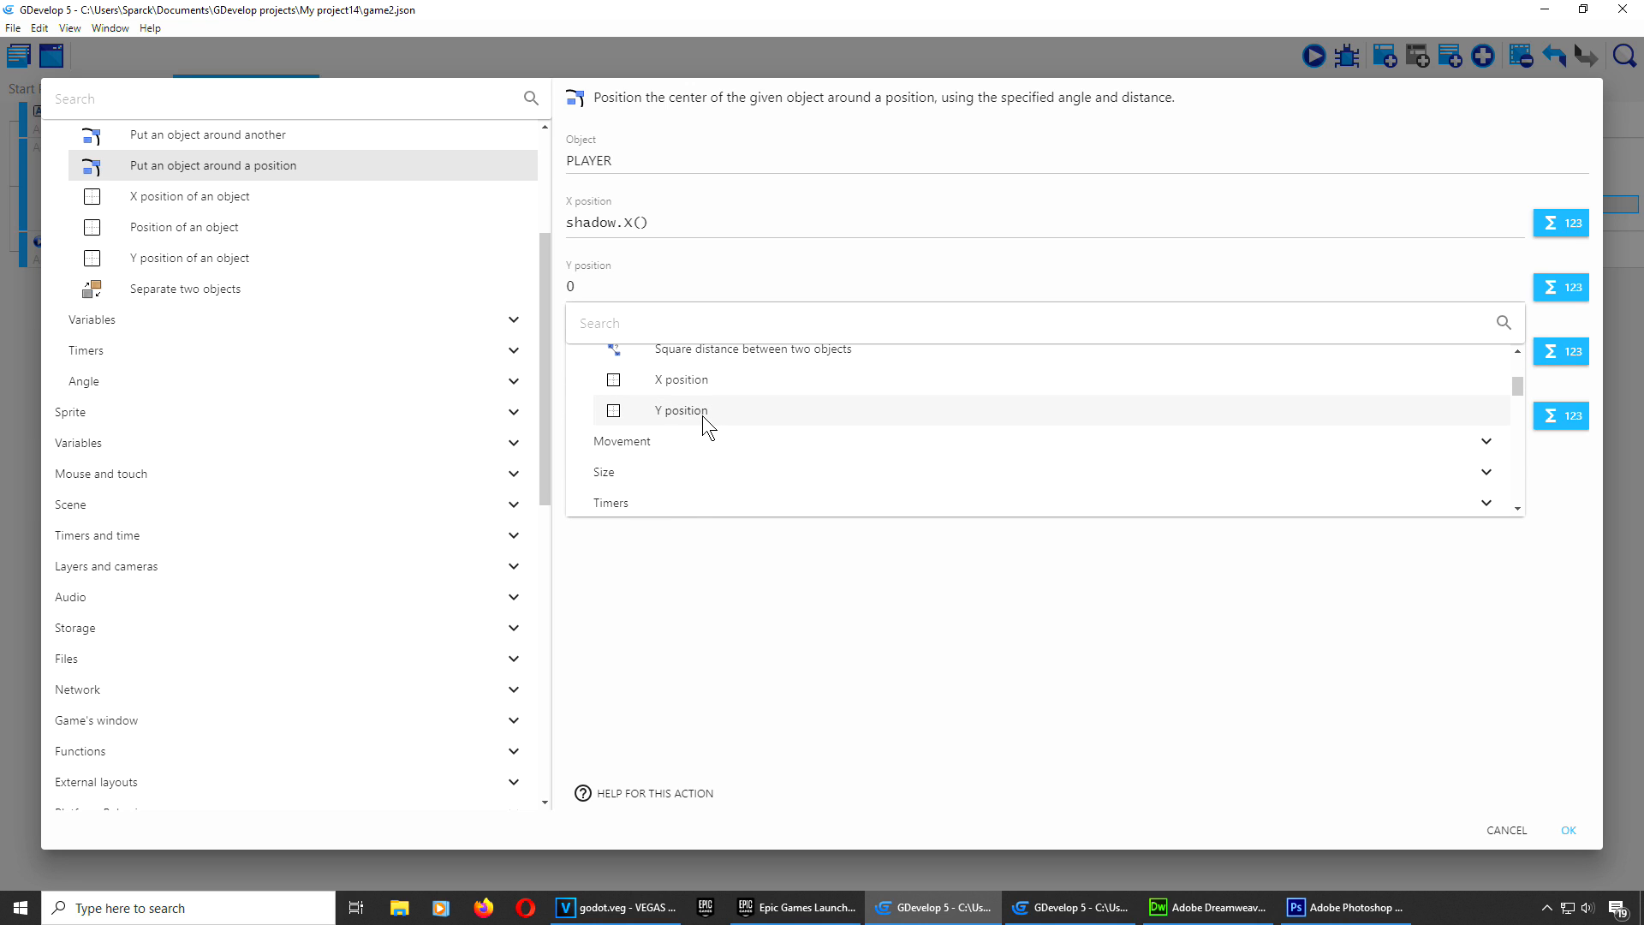
click(685, 410)
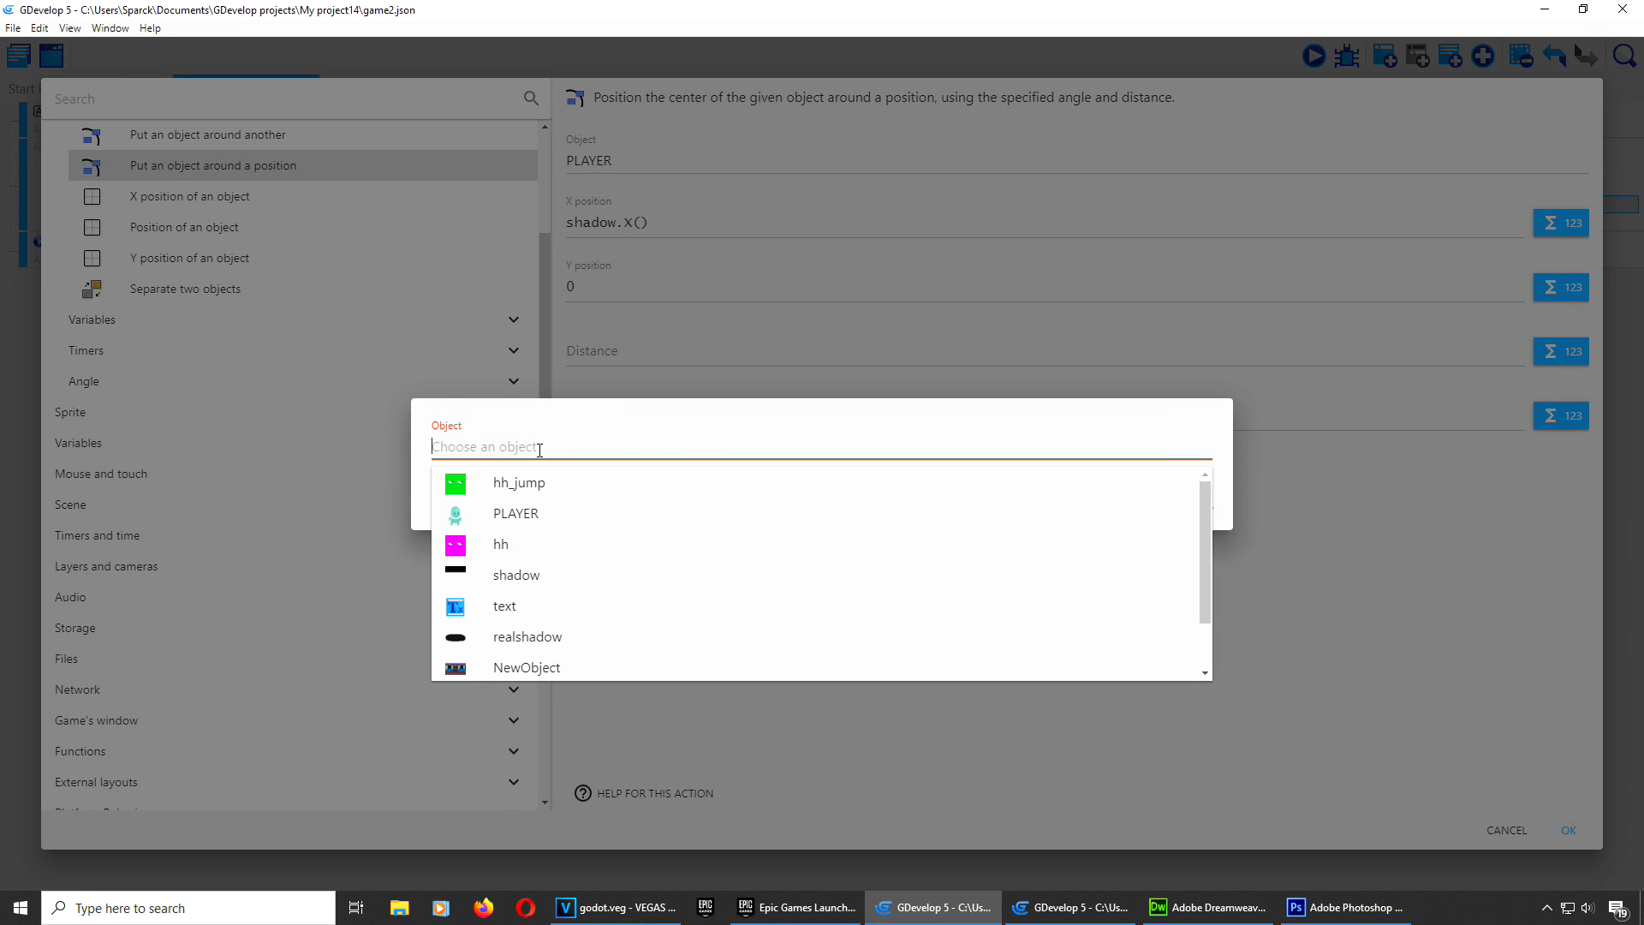
click(548, 578)
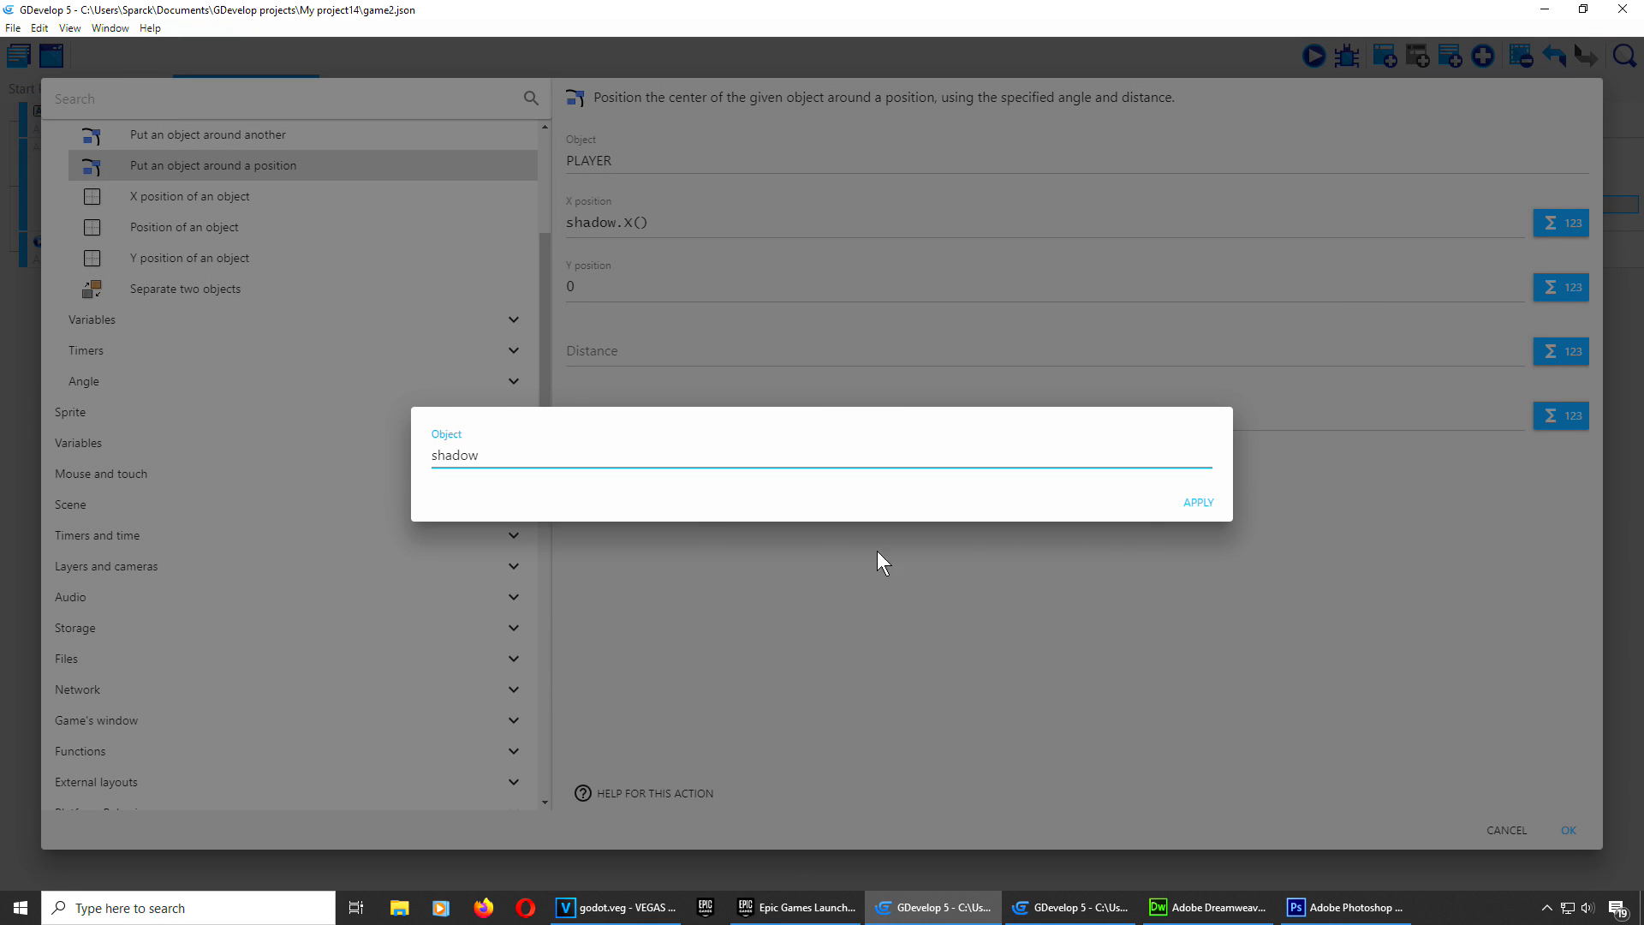
click(1197, 502)
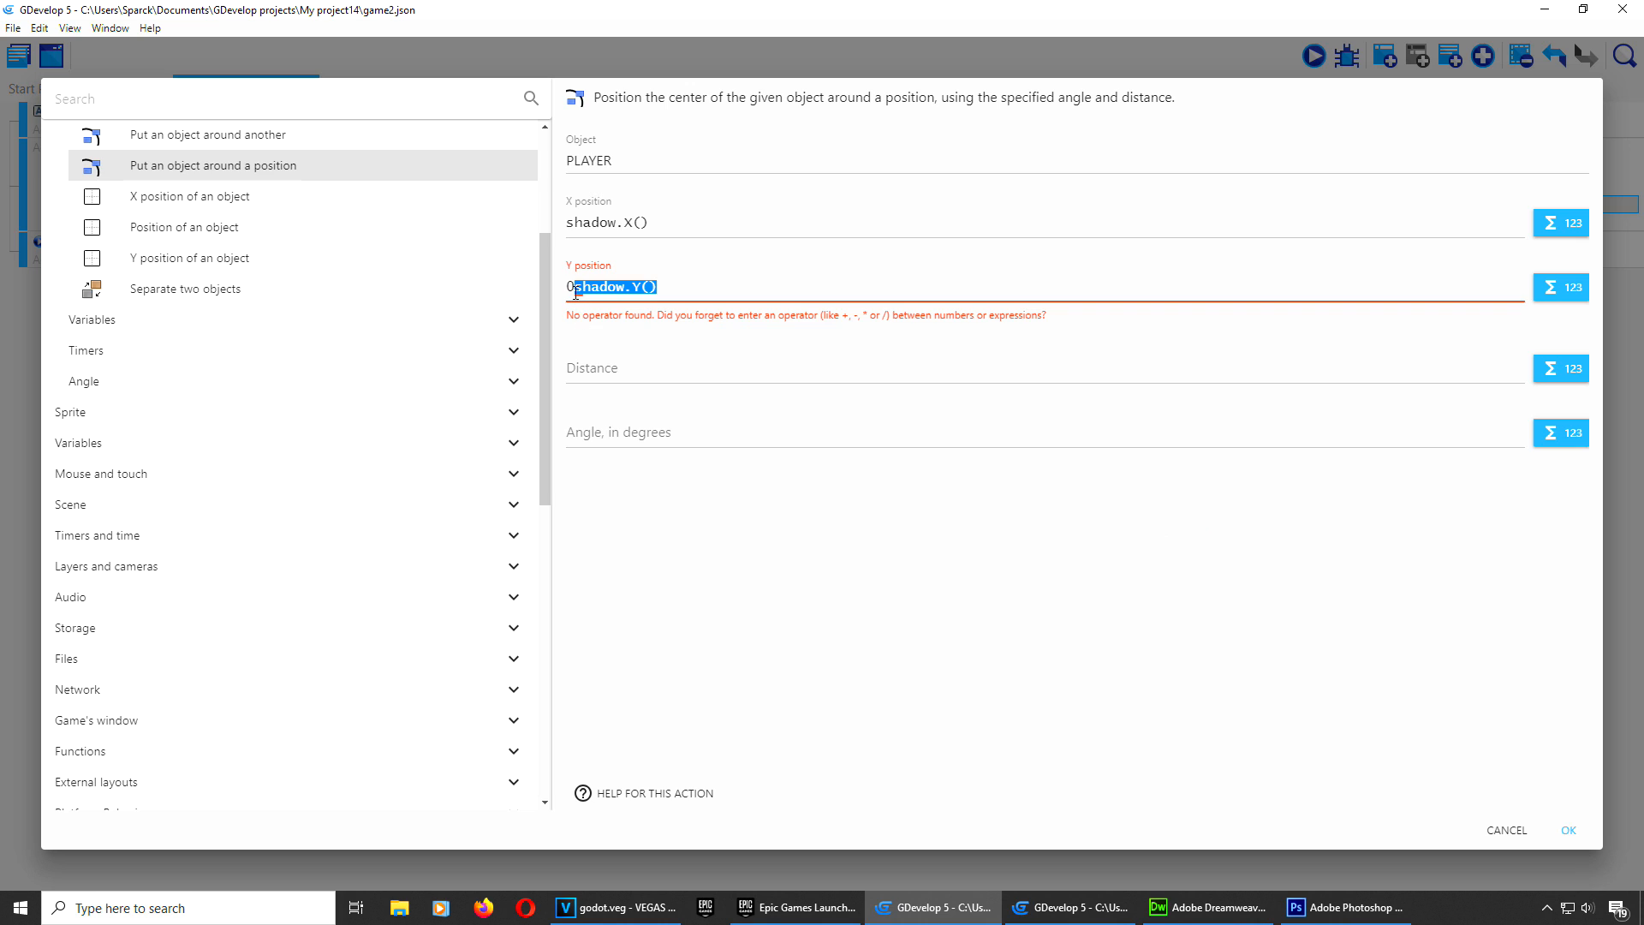
key(Left)
key(BackSpace)
Step: Set the distance to 0, apply the action with the angle empty, and preview where PLAYER sits relative to hh
click(640, 349)
click(641, 350)
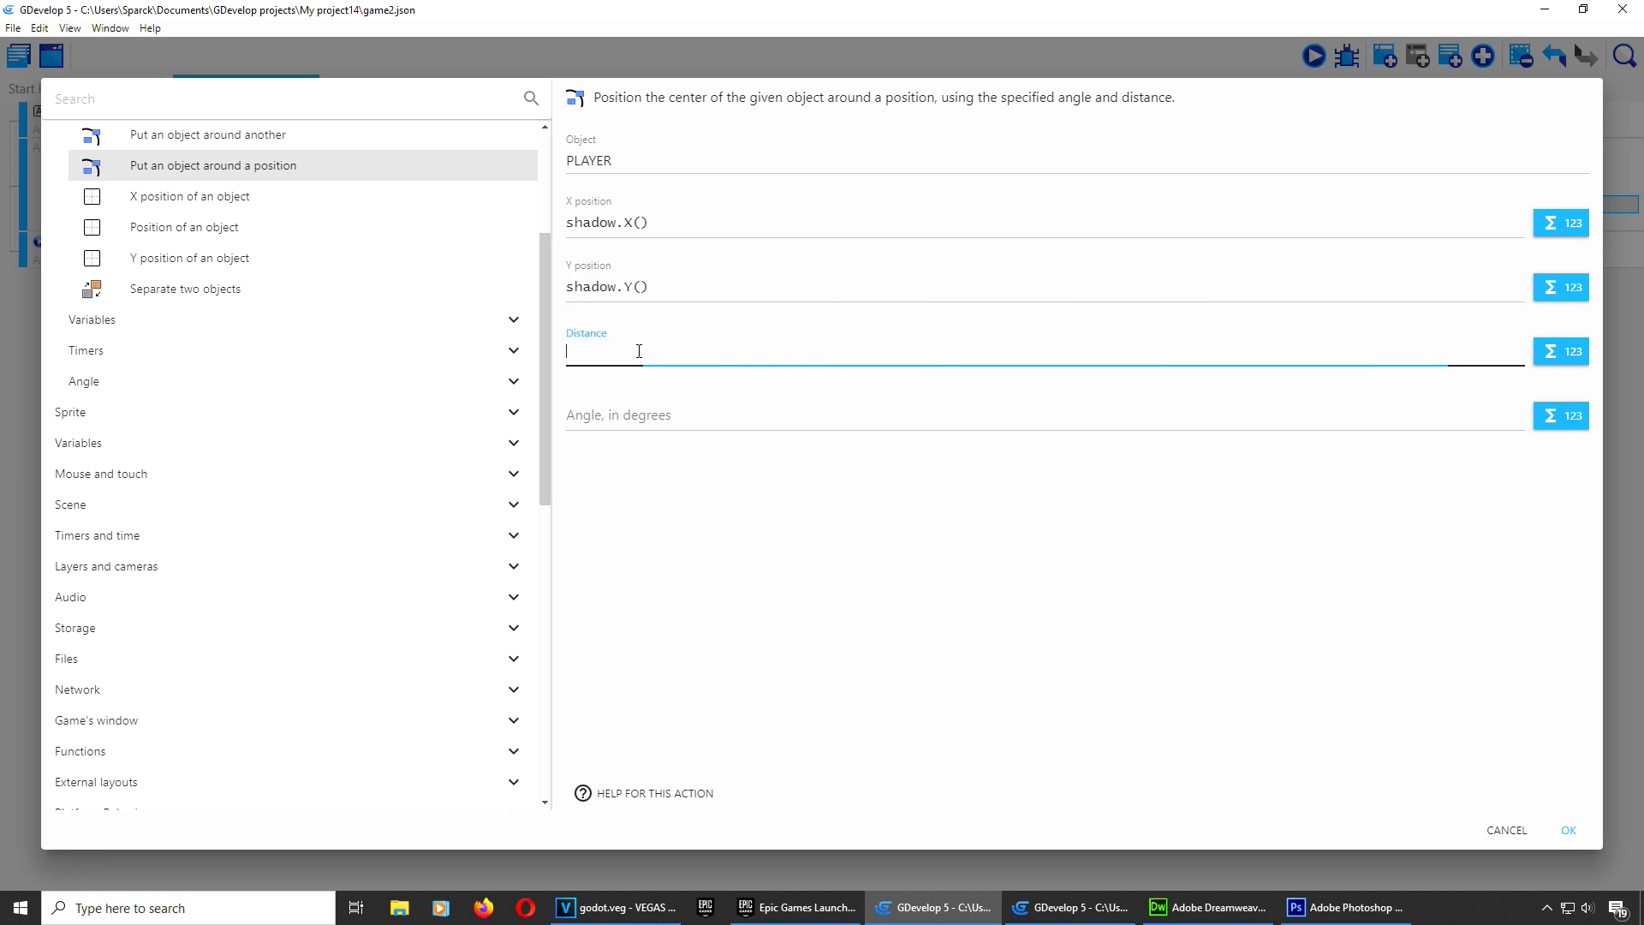
text(50)
key(BackSpace)
key(BackSpace)
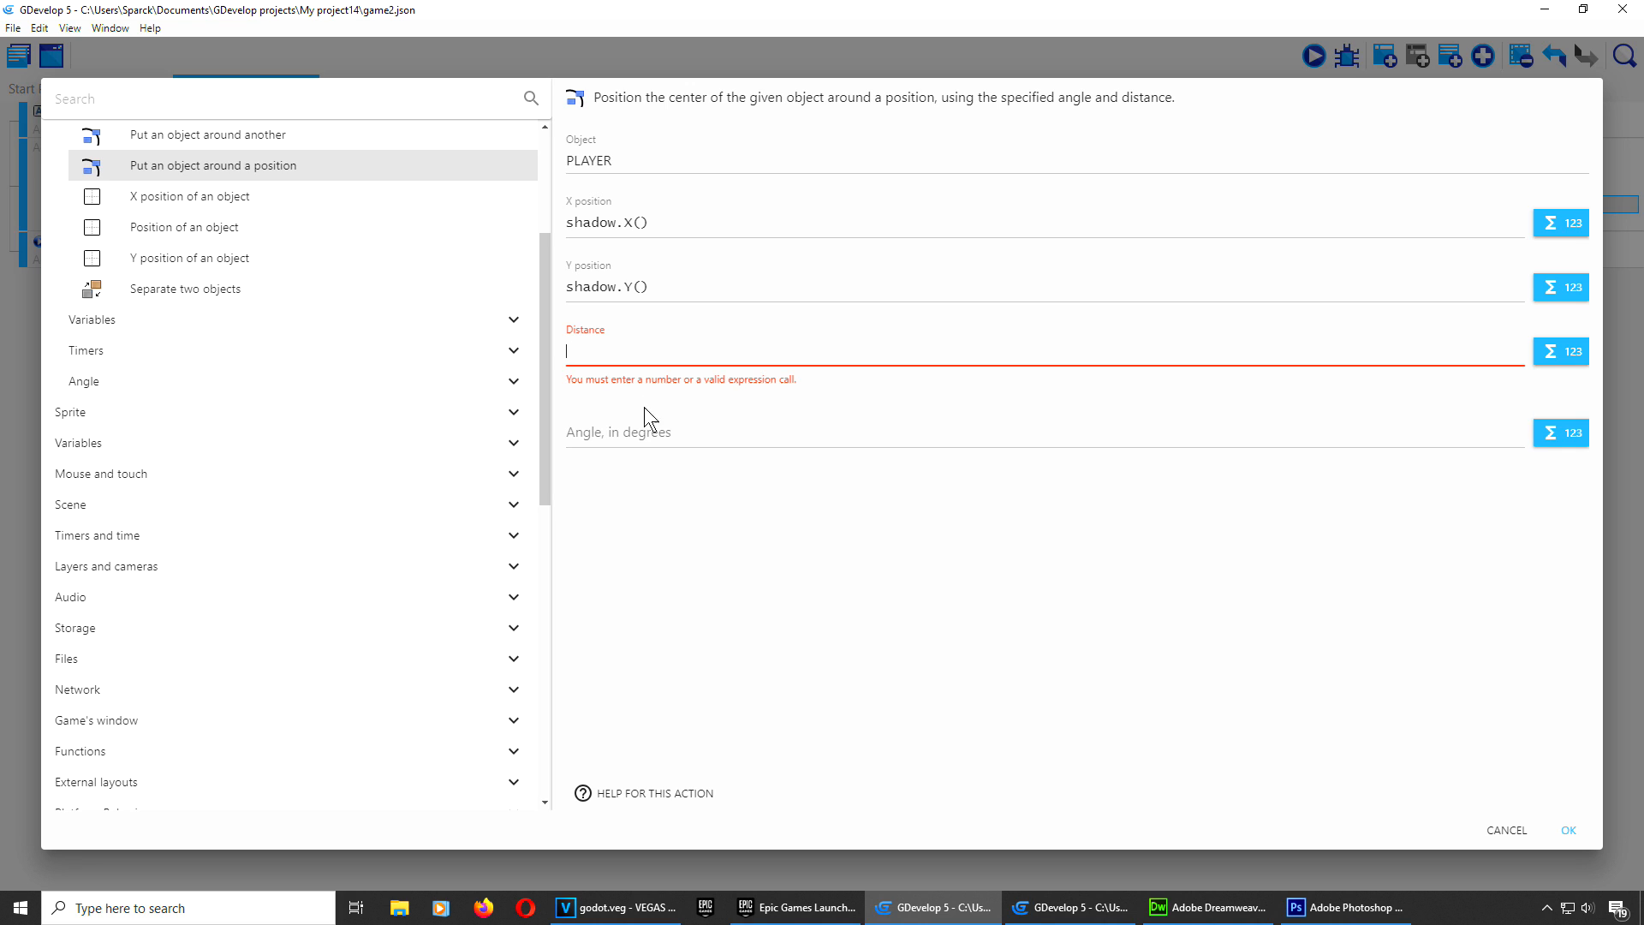
text(0)
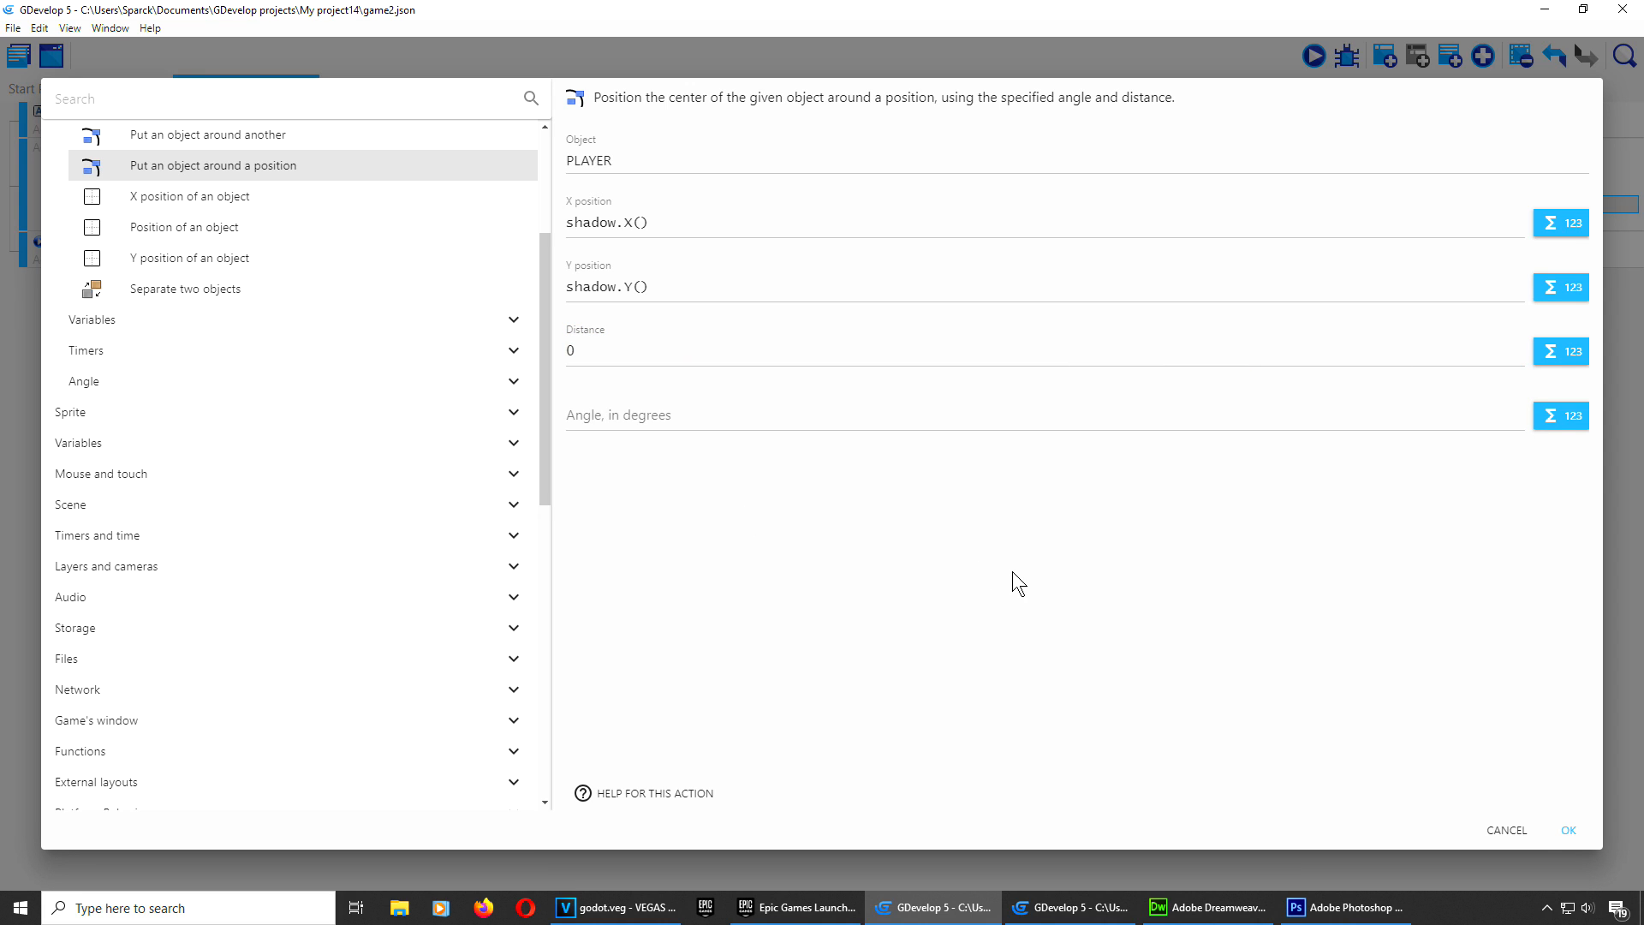
click(1573, 830)
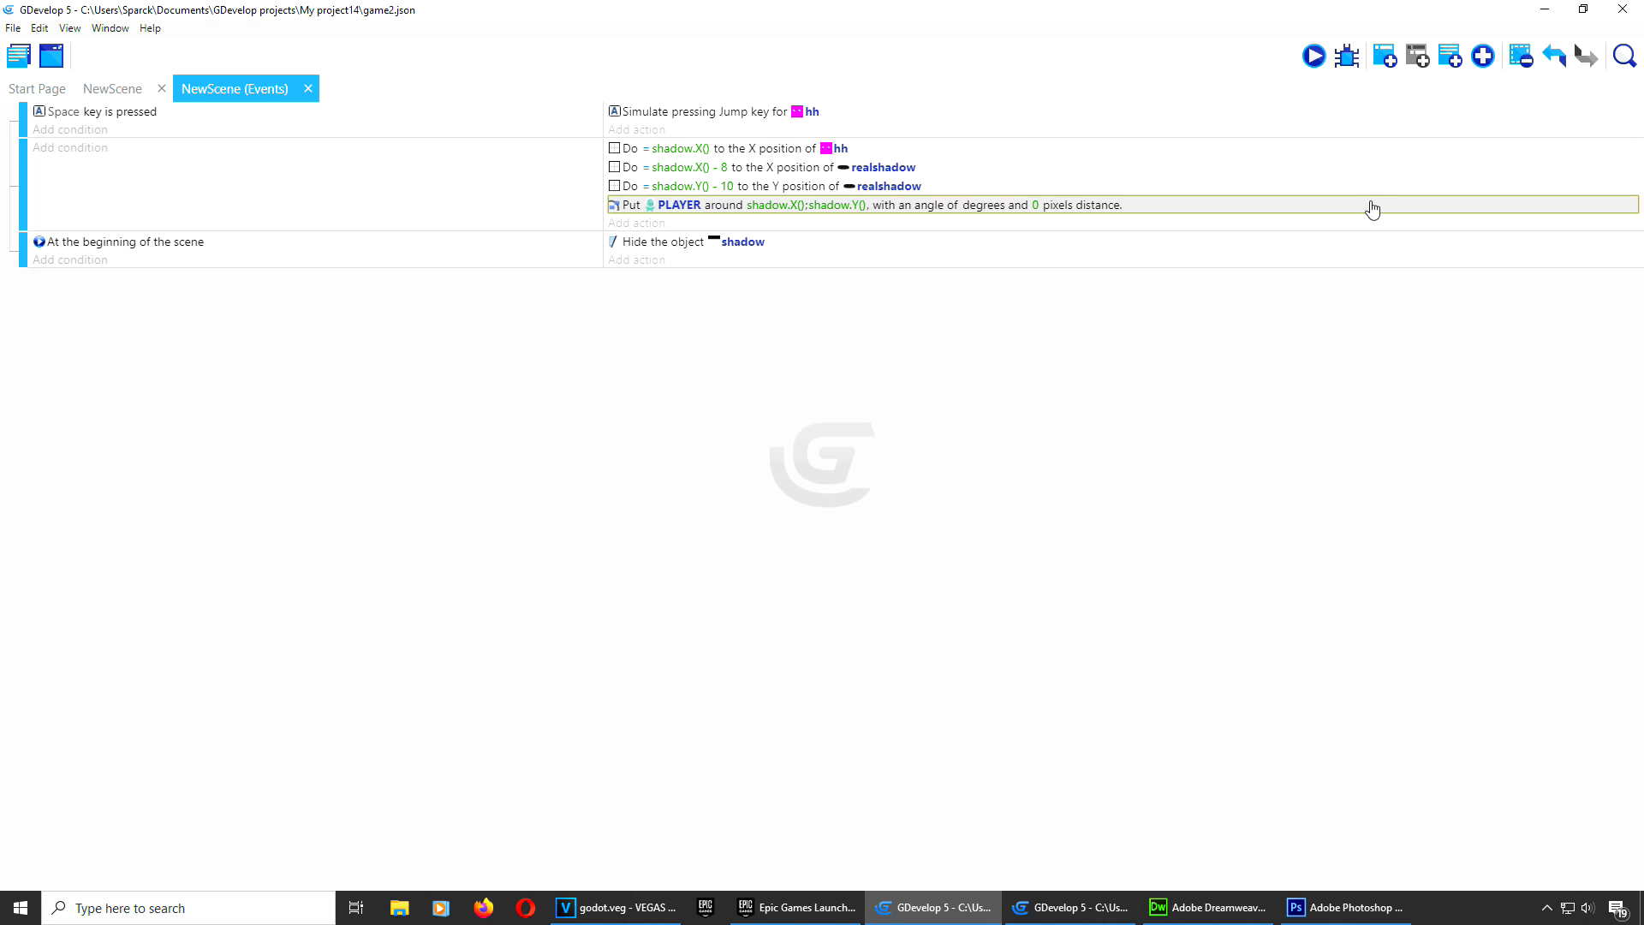
click(1313, 56)
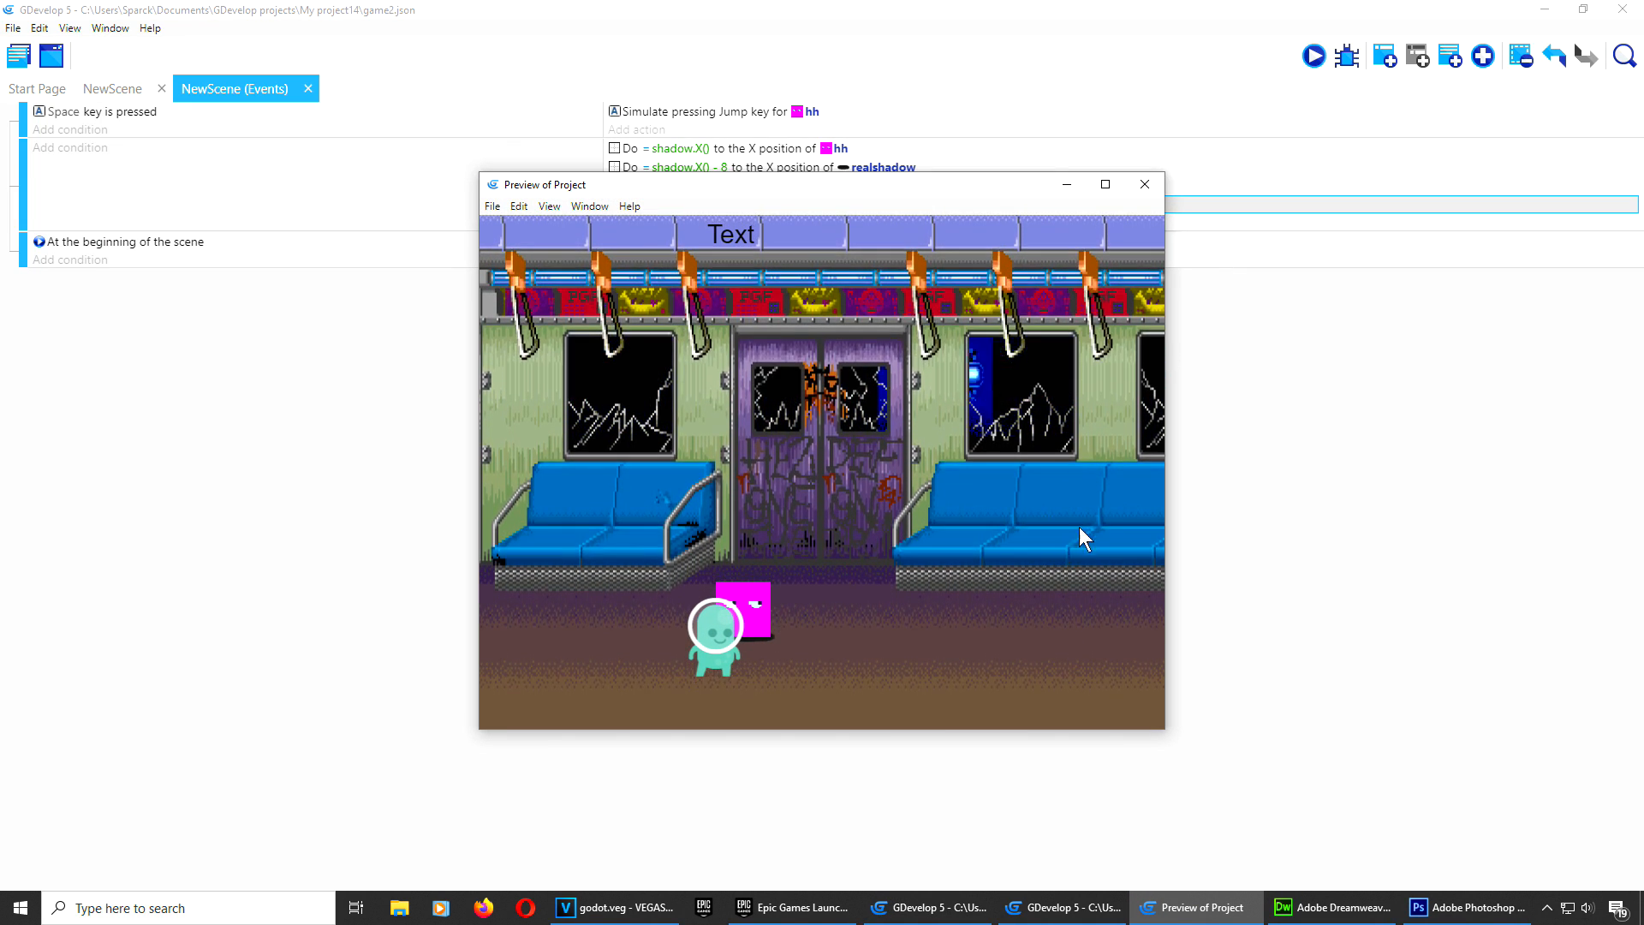
click(1142, 187)
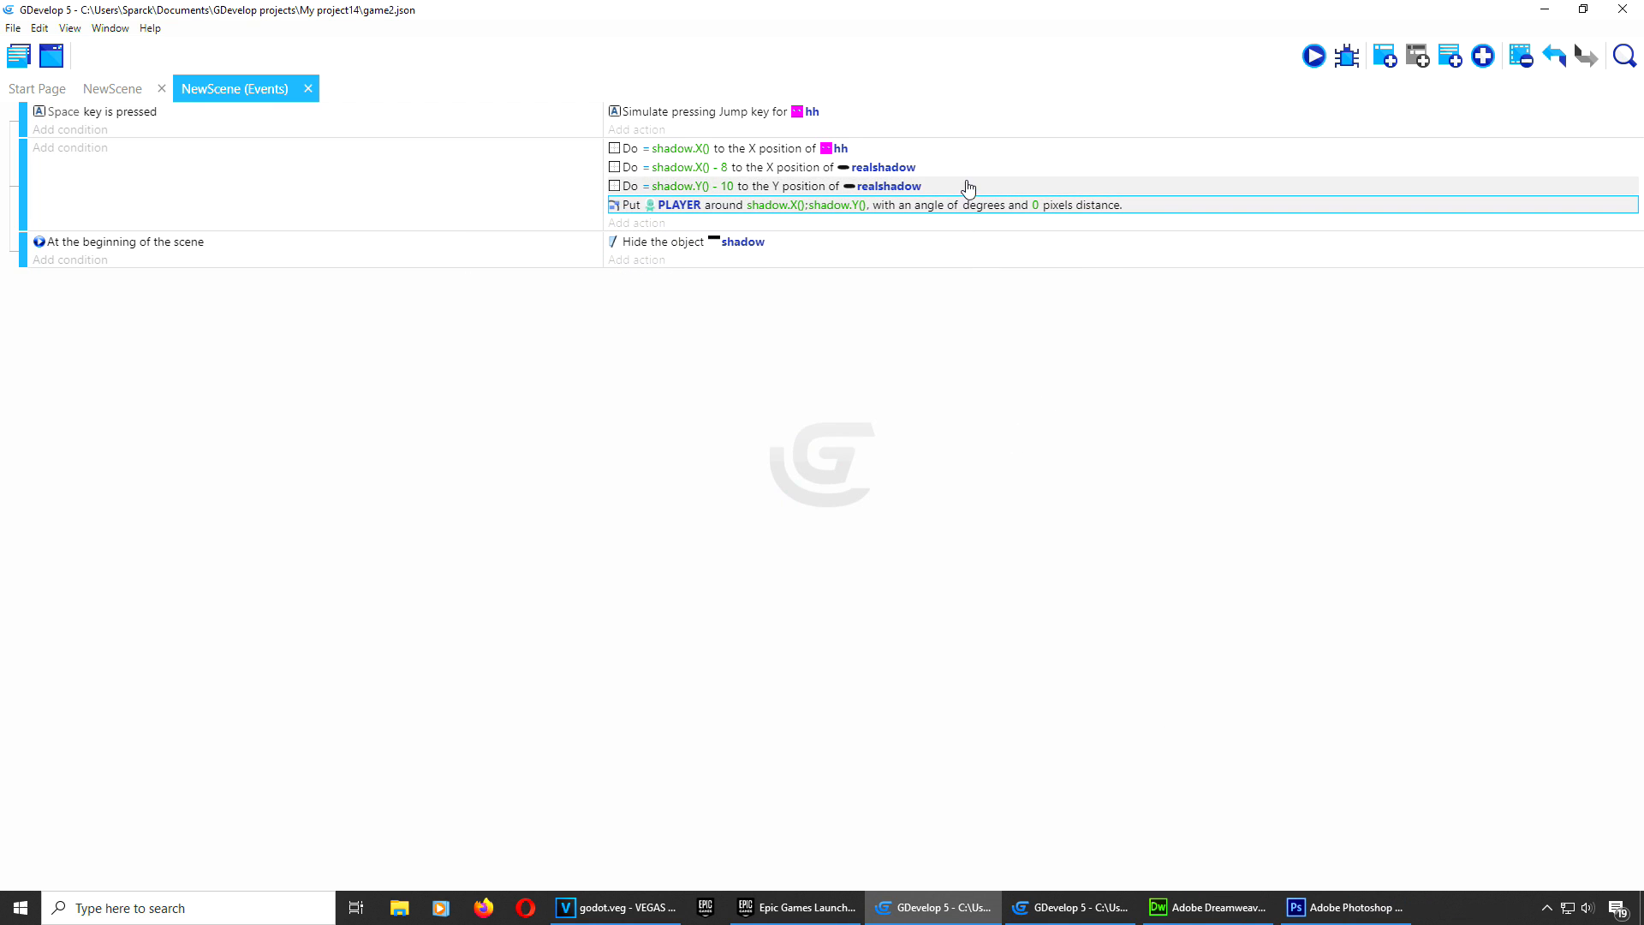
Step: Offset PLAYER's position to shadow.X() + 16 and shadow.Y() - 10, and check the placement in a preview
double_click(1201, 204)
click(738, 224)
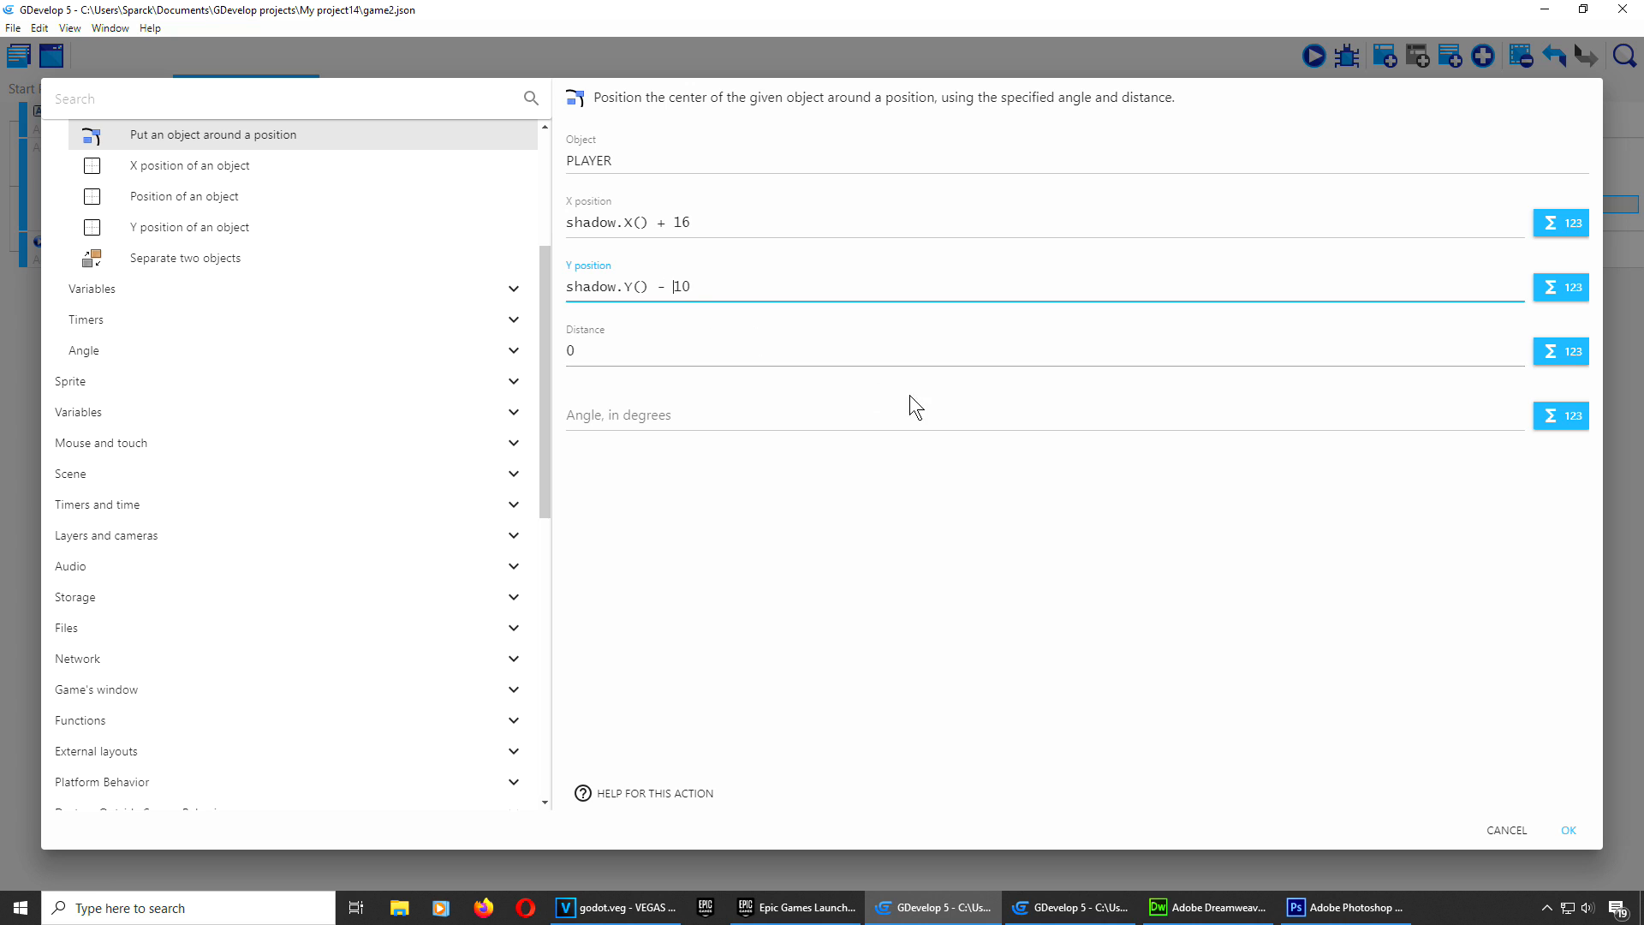
click(1557, 830)
click(1312, 56)
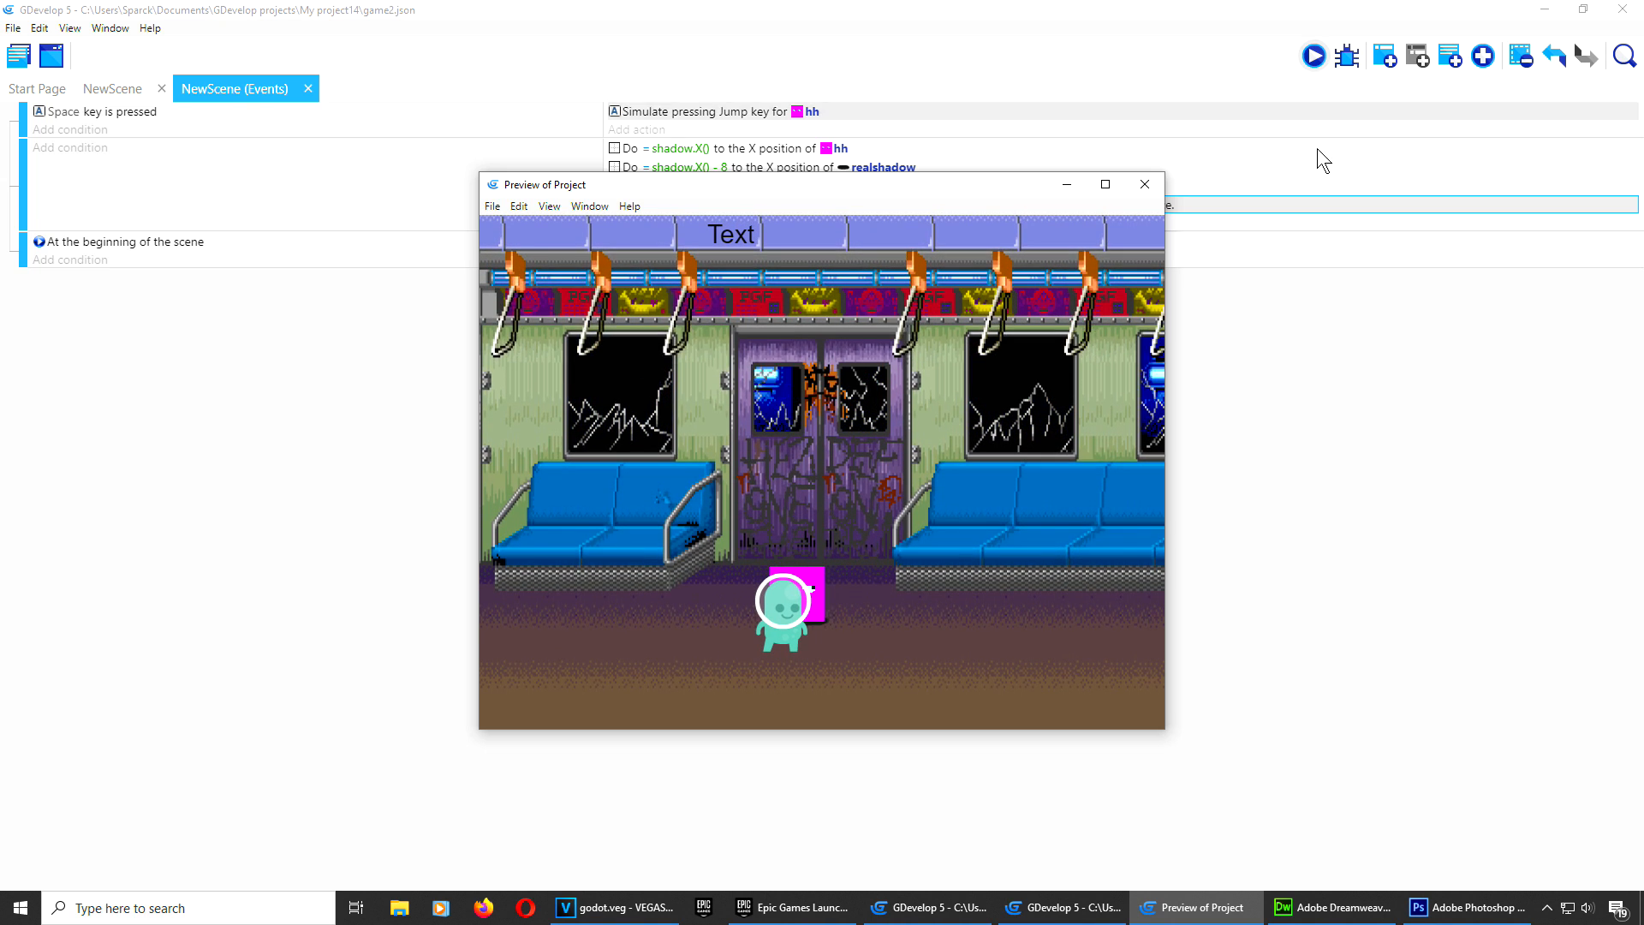
click(1145, 184)
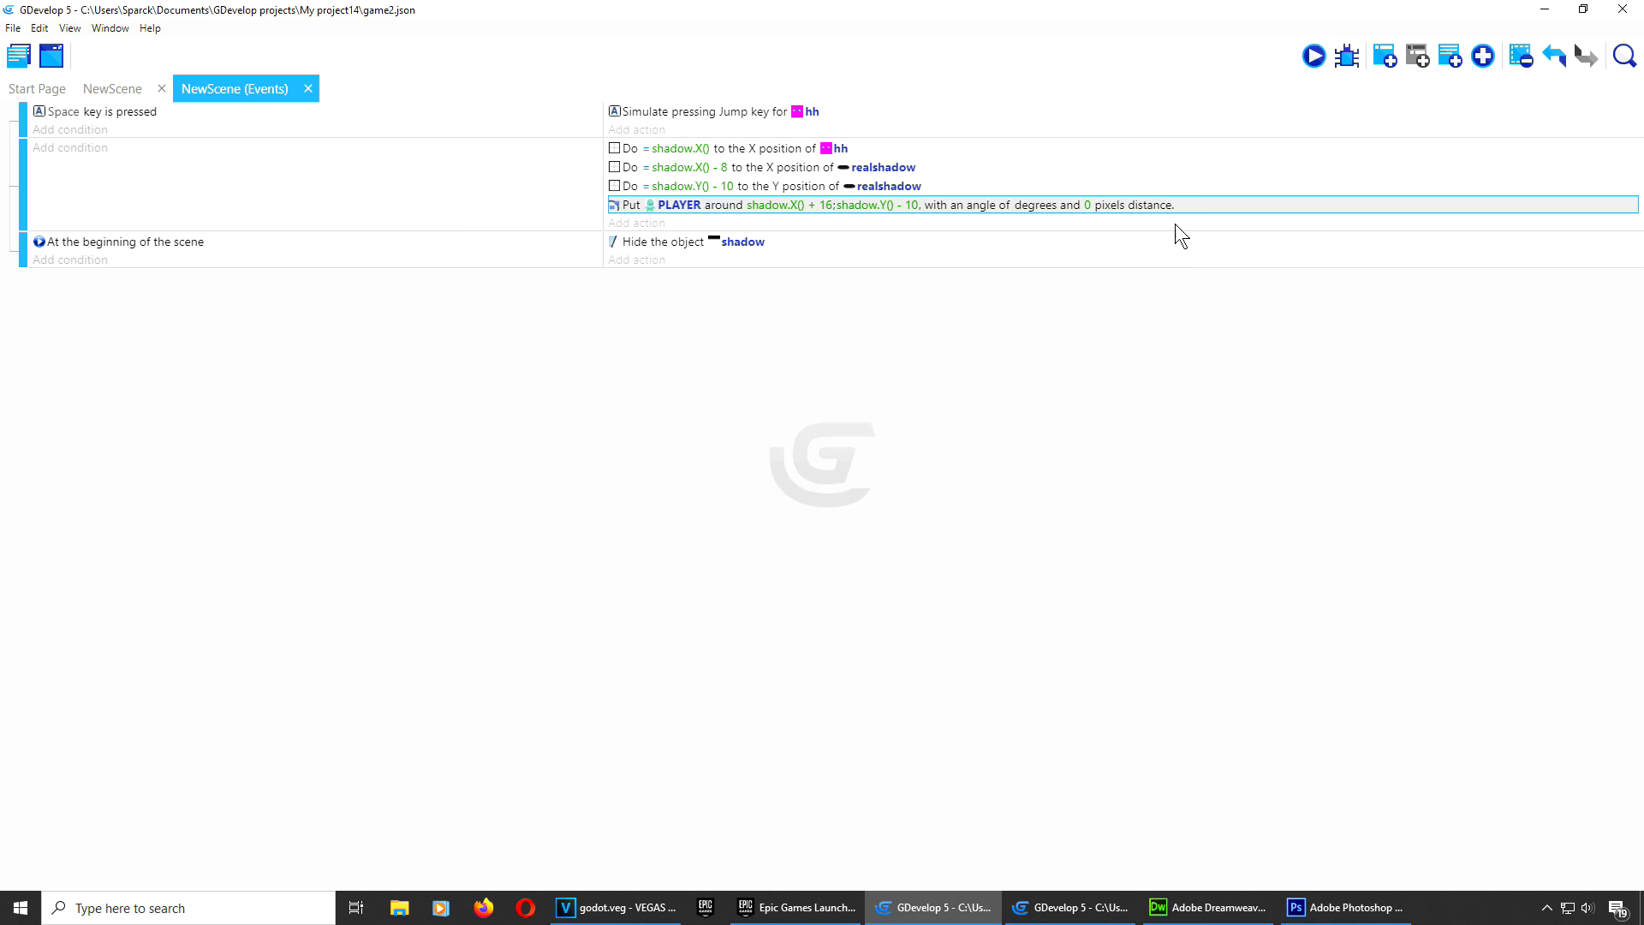
Step: Set PLAYER's position to shadow.X() + 32 and shadow.Y() - 20, and check the placement in a preview
double_click(1217, 213)
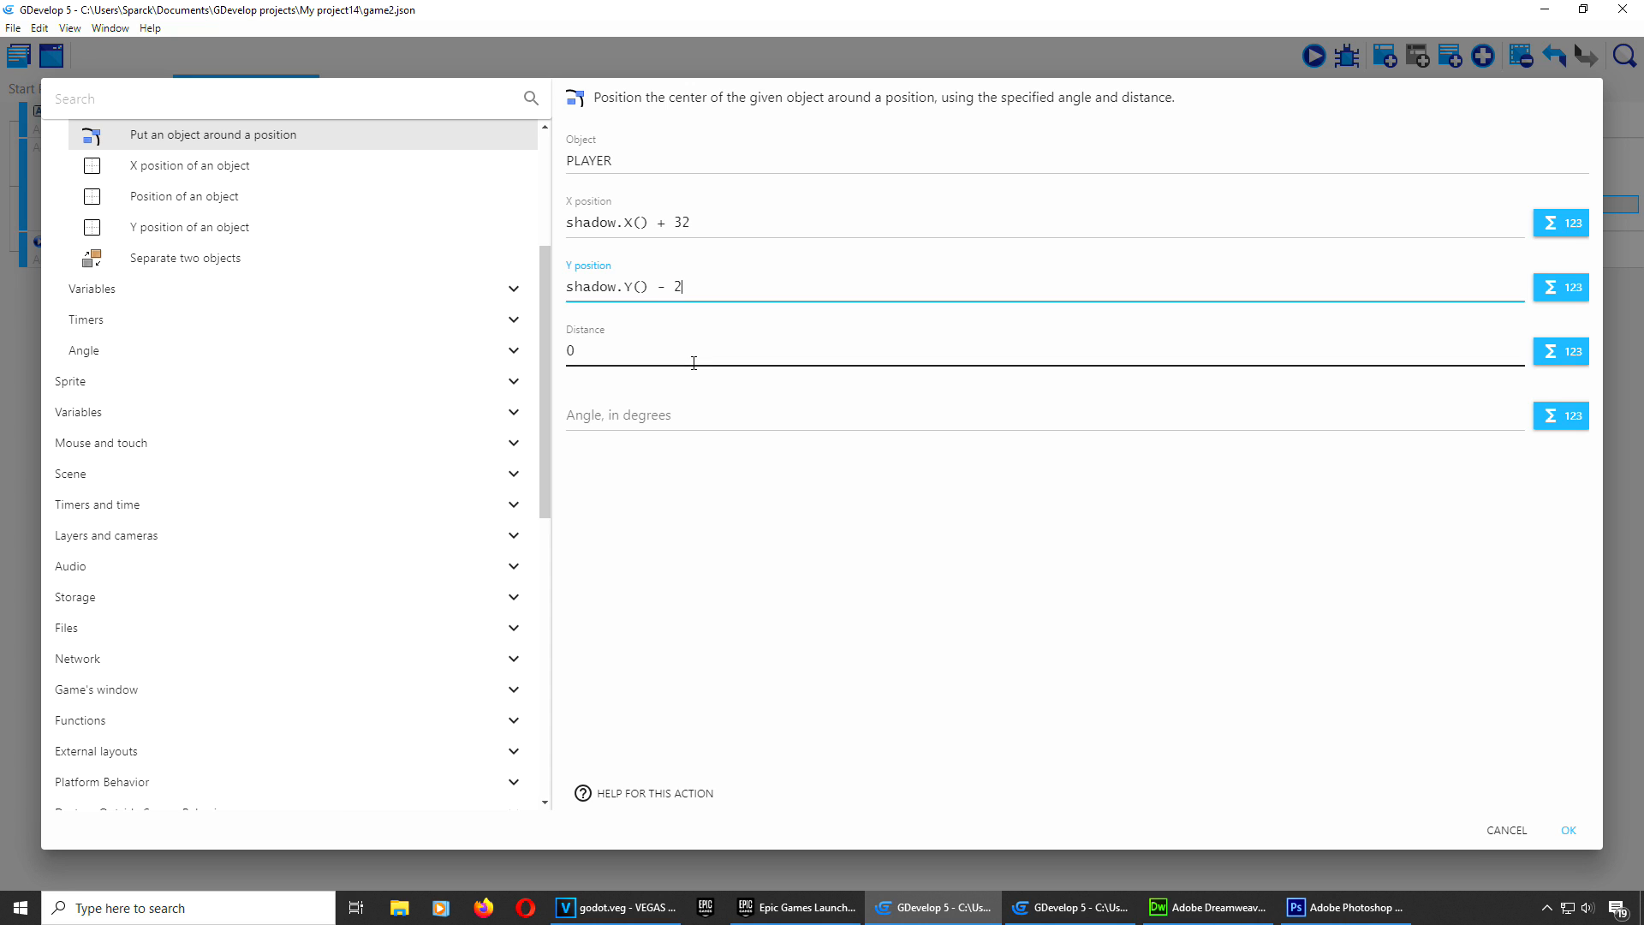
click(1569, 830)
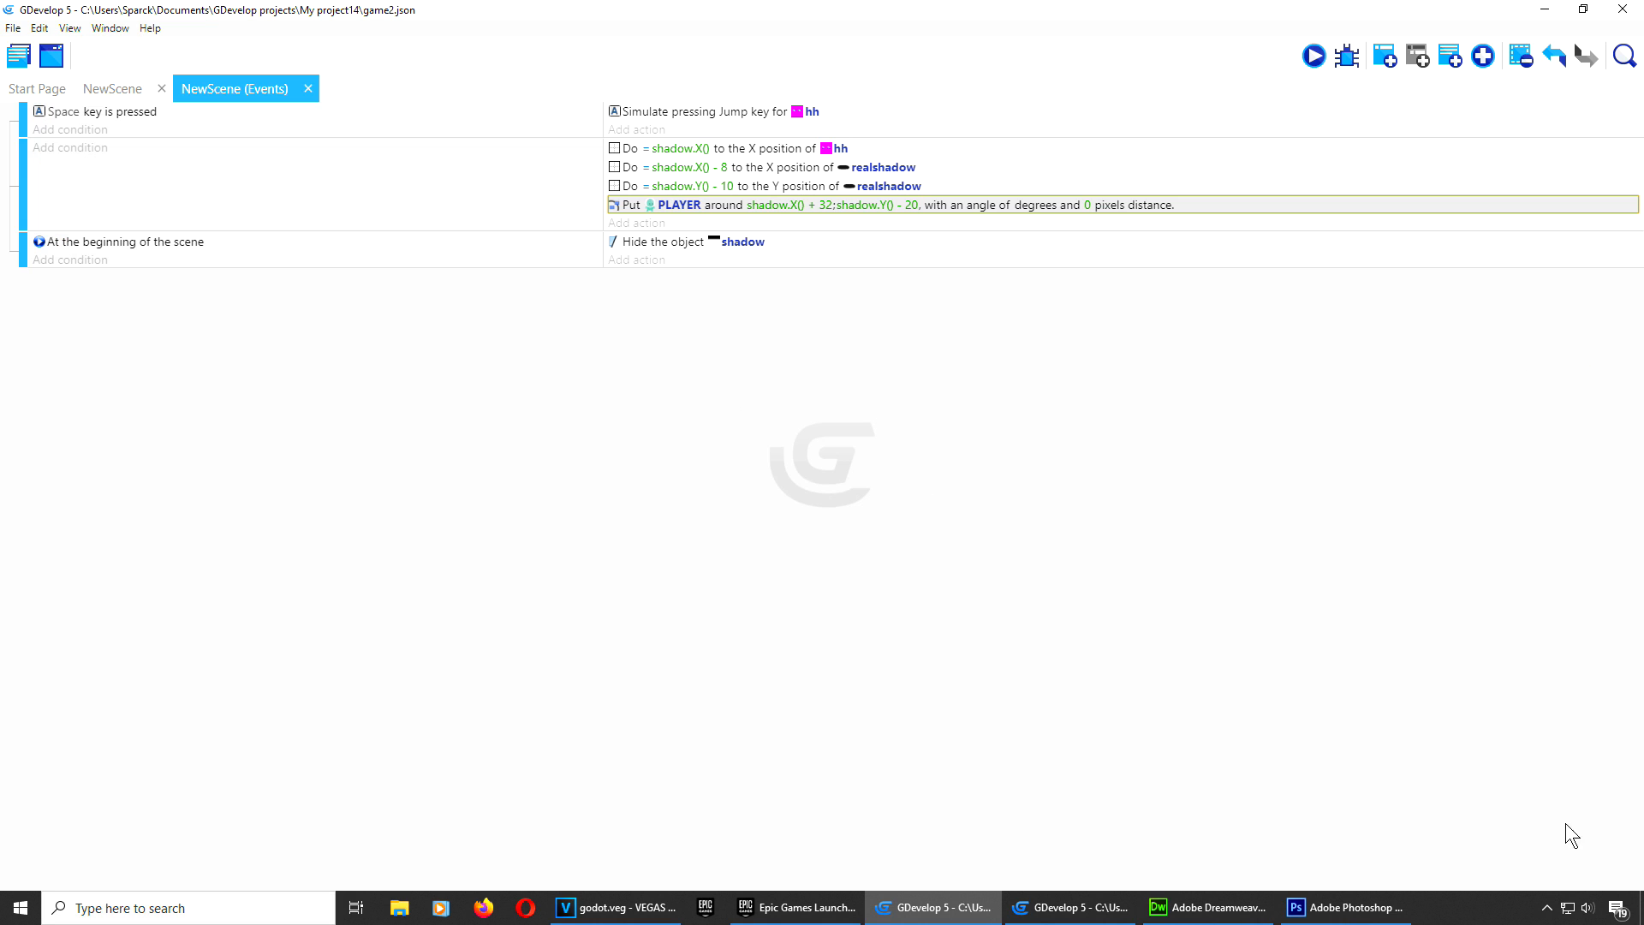
click(1312, 57)
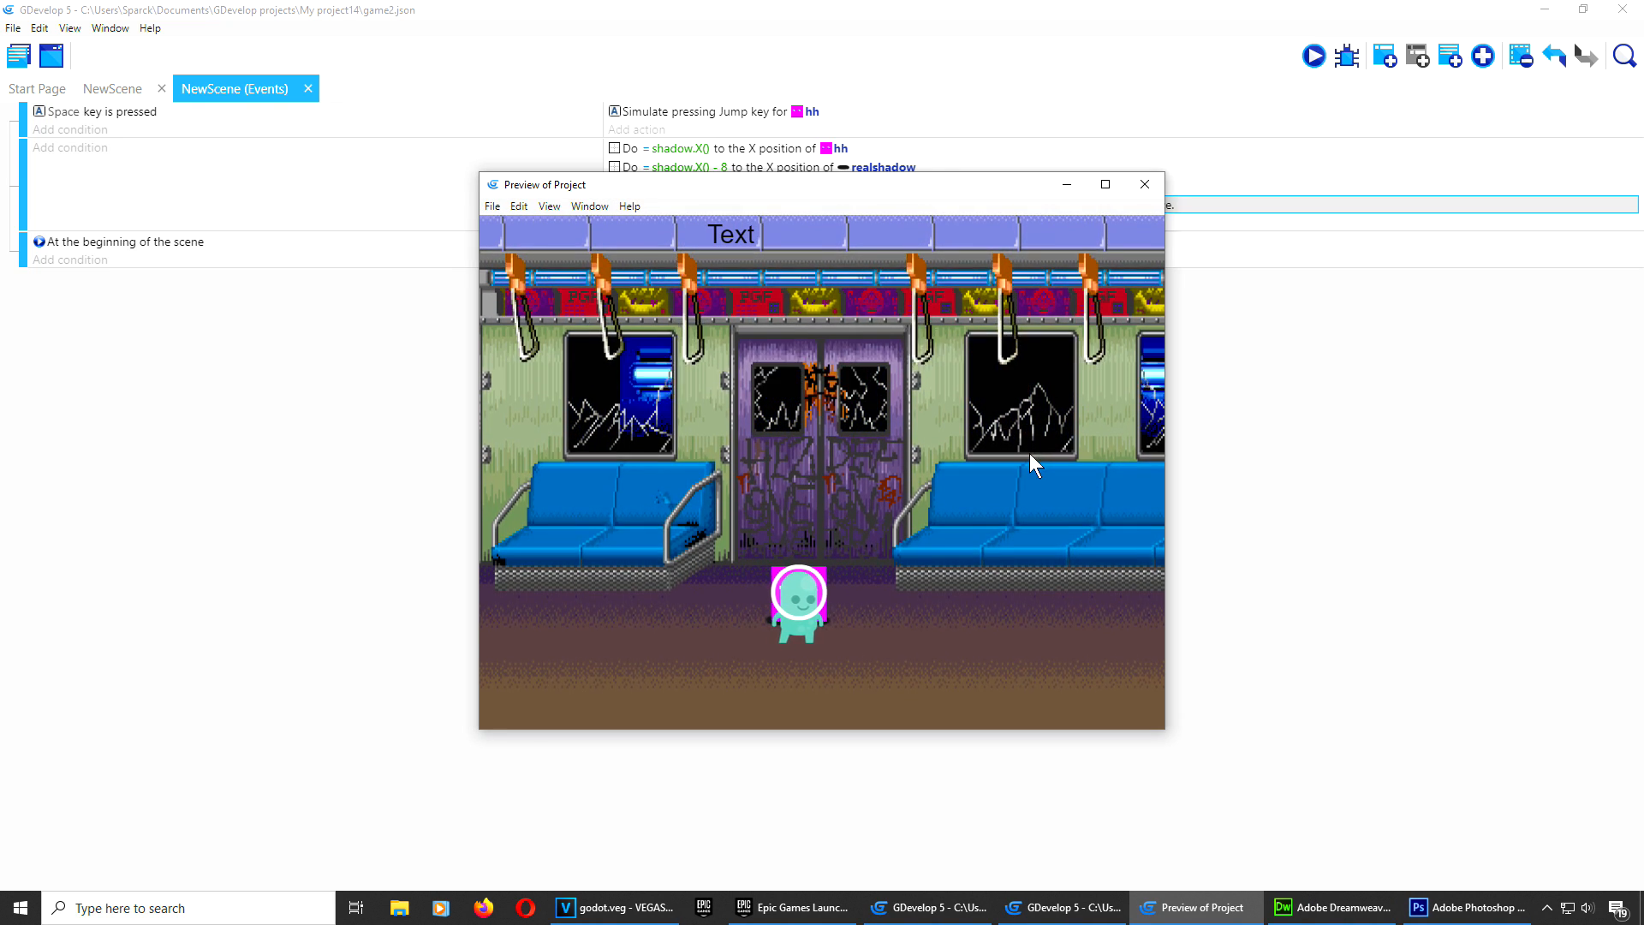
click(1143, 184)
Step: Set the Y position of PLAYER's placement action to shadow.Y() - 32 and preview how it covers the hh box
double_click(1203, 206)
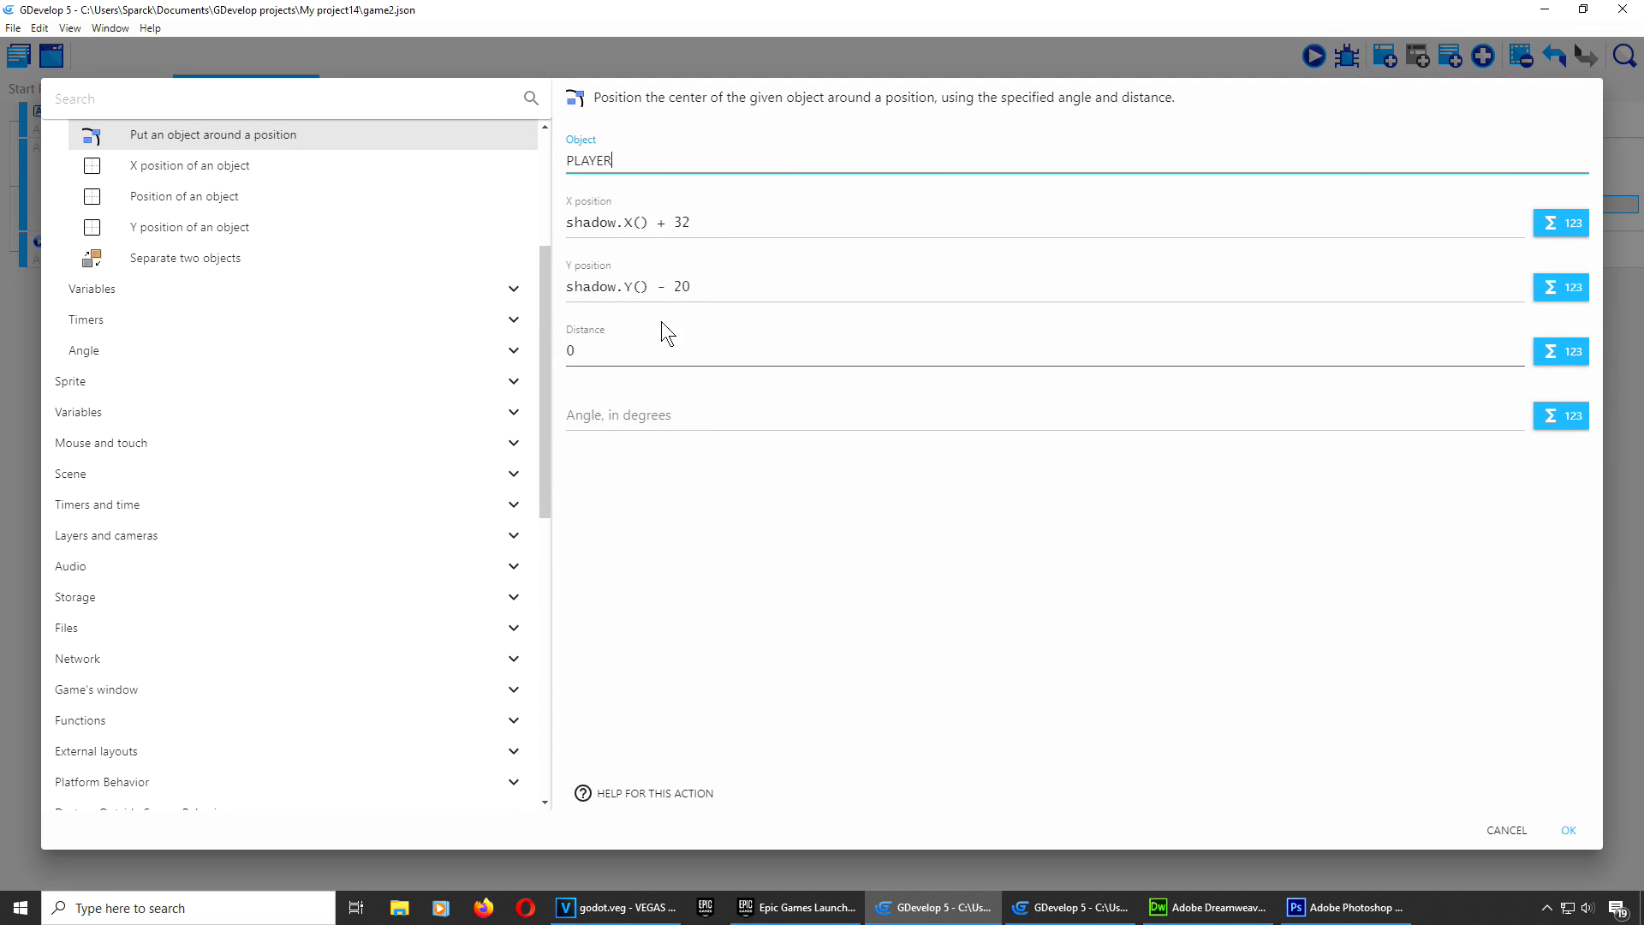
double_click(682, 287)
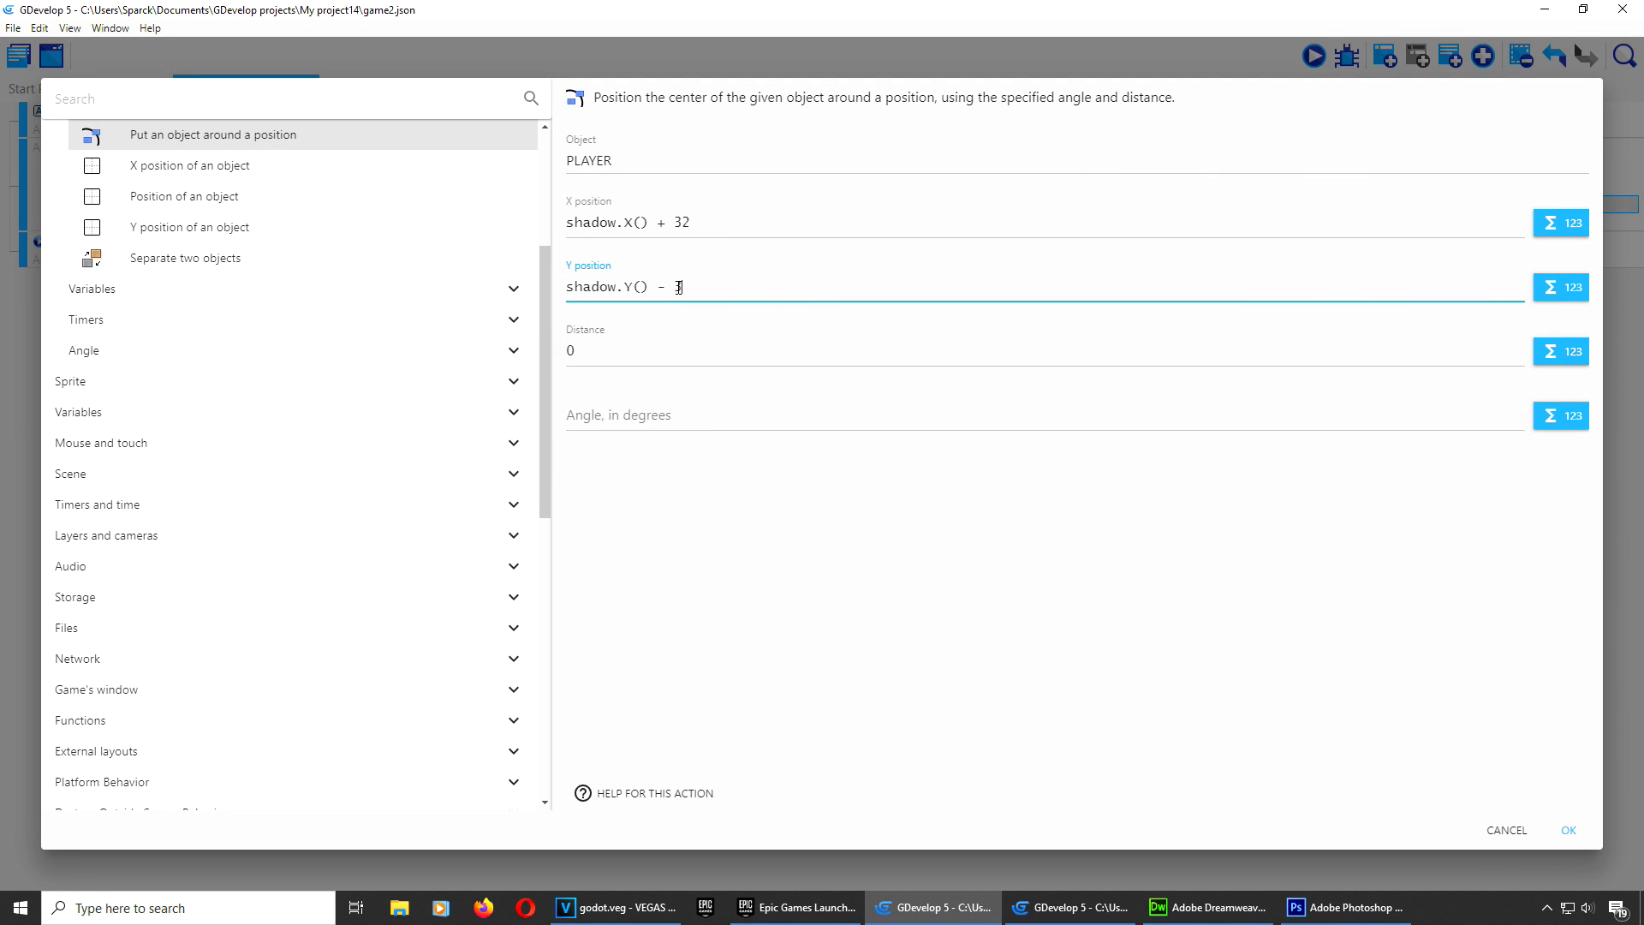
click(1572, 835)
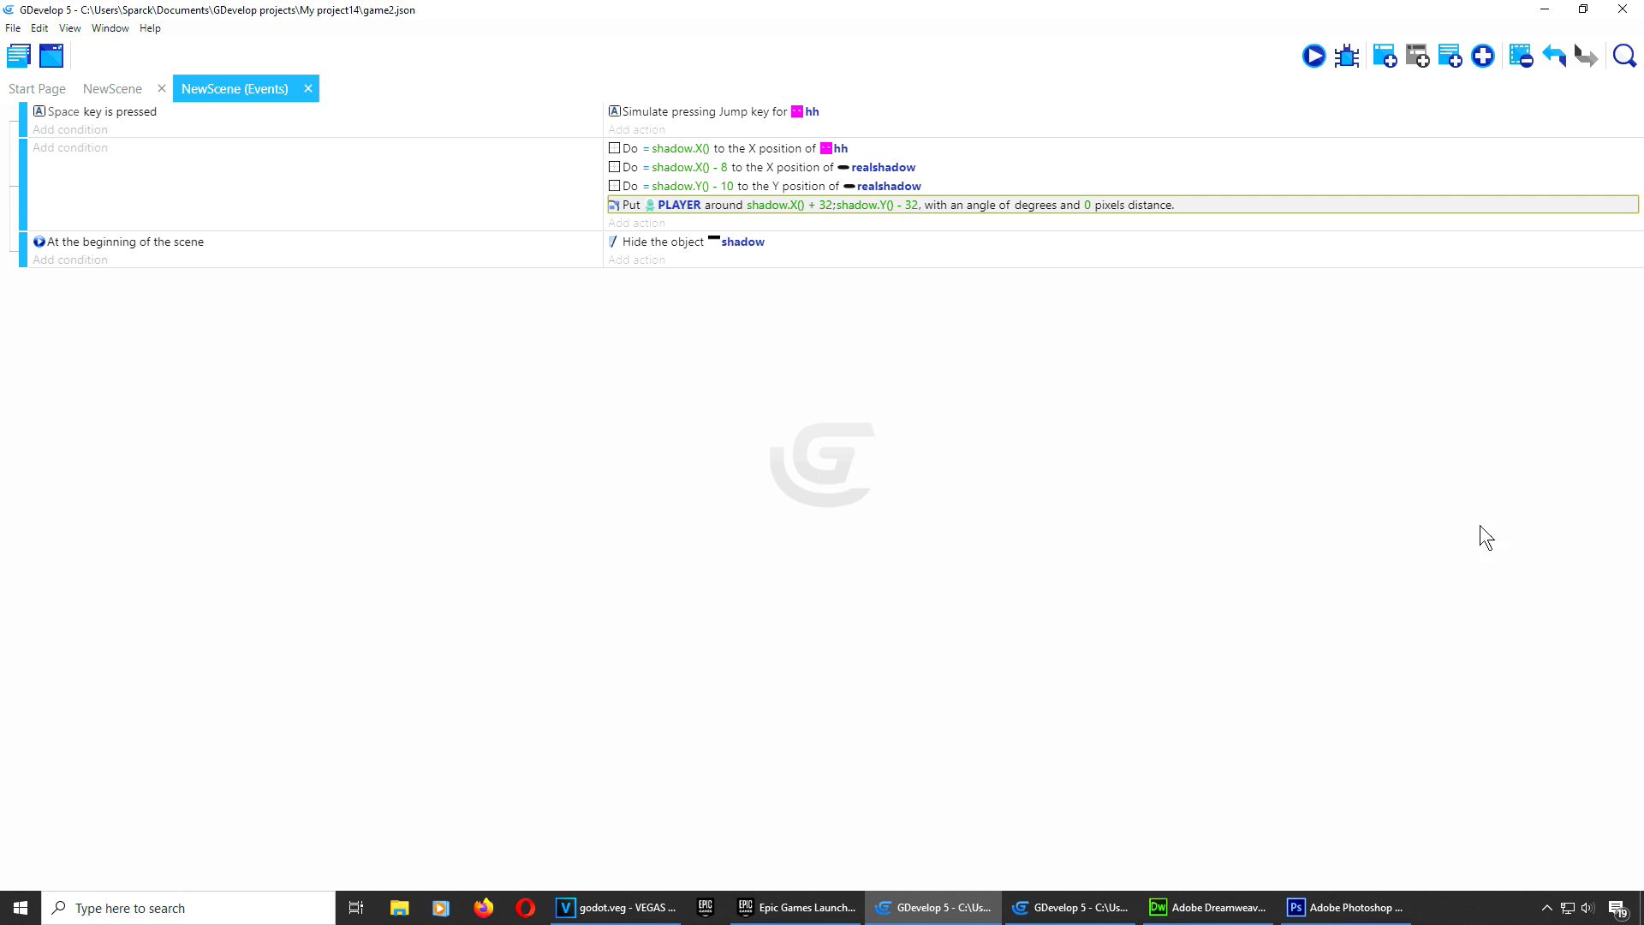
click(1314, 56)
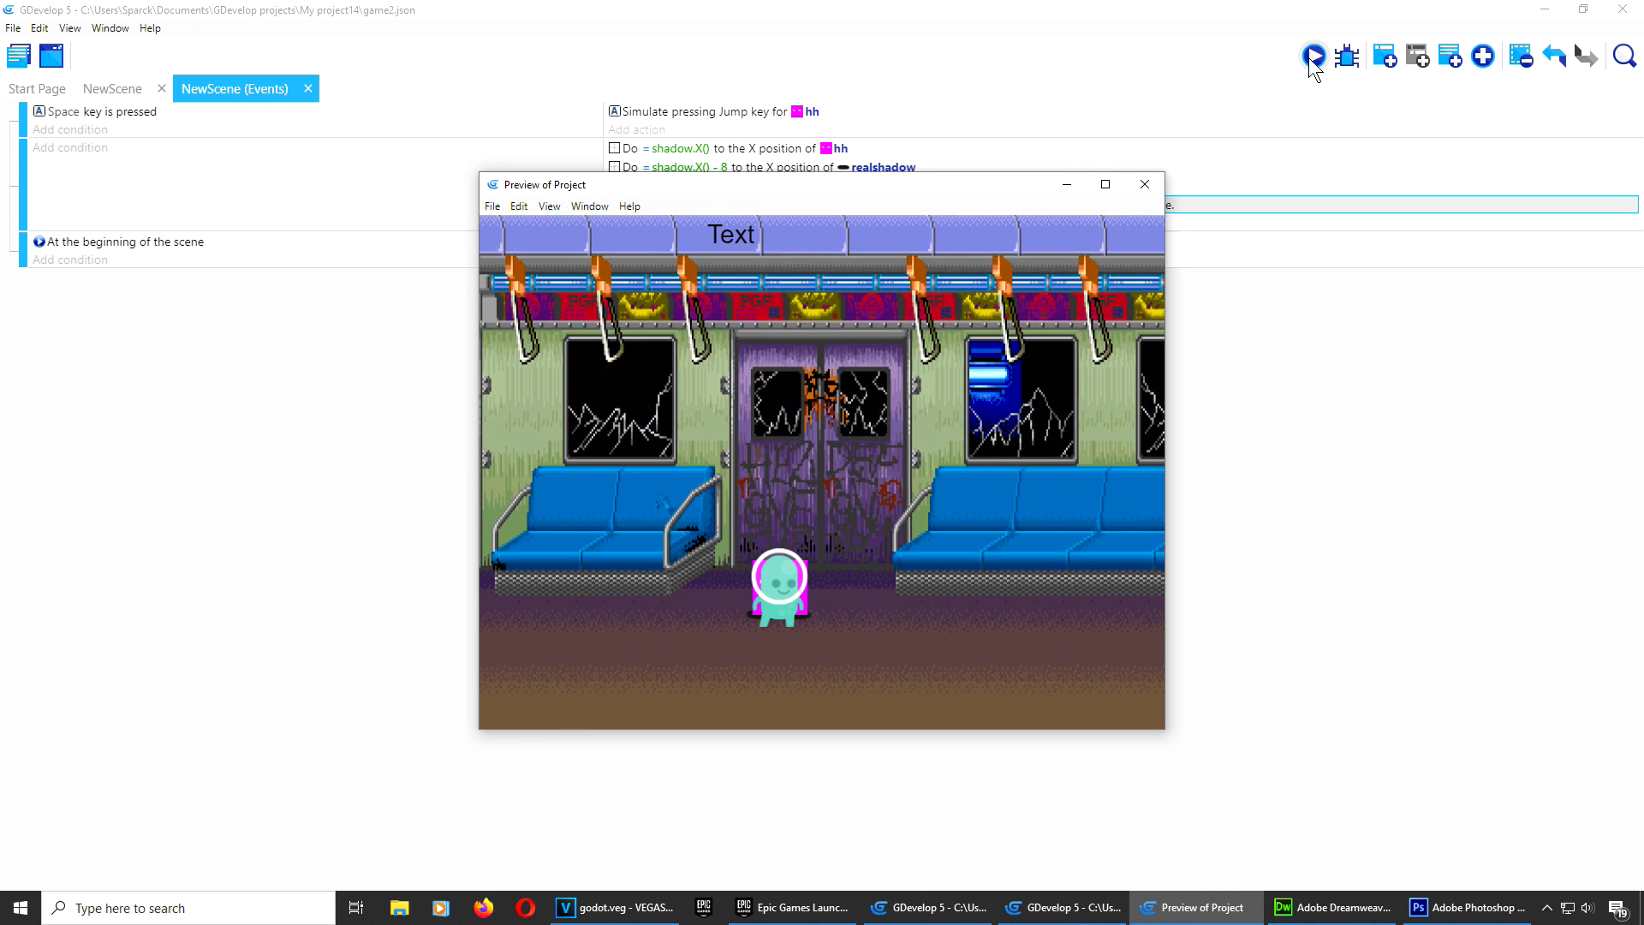
click(1144, 184)
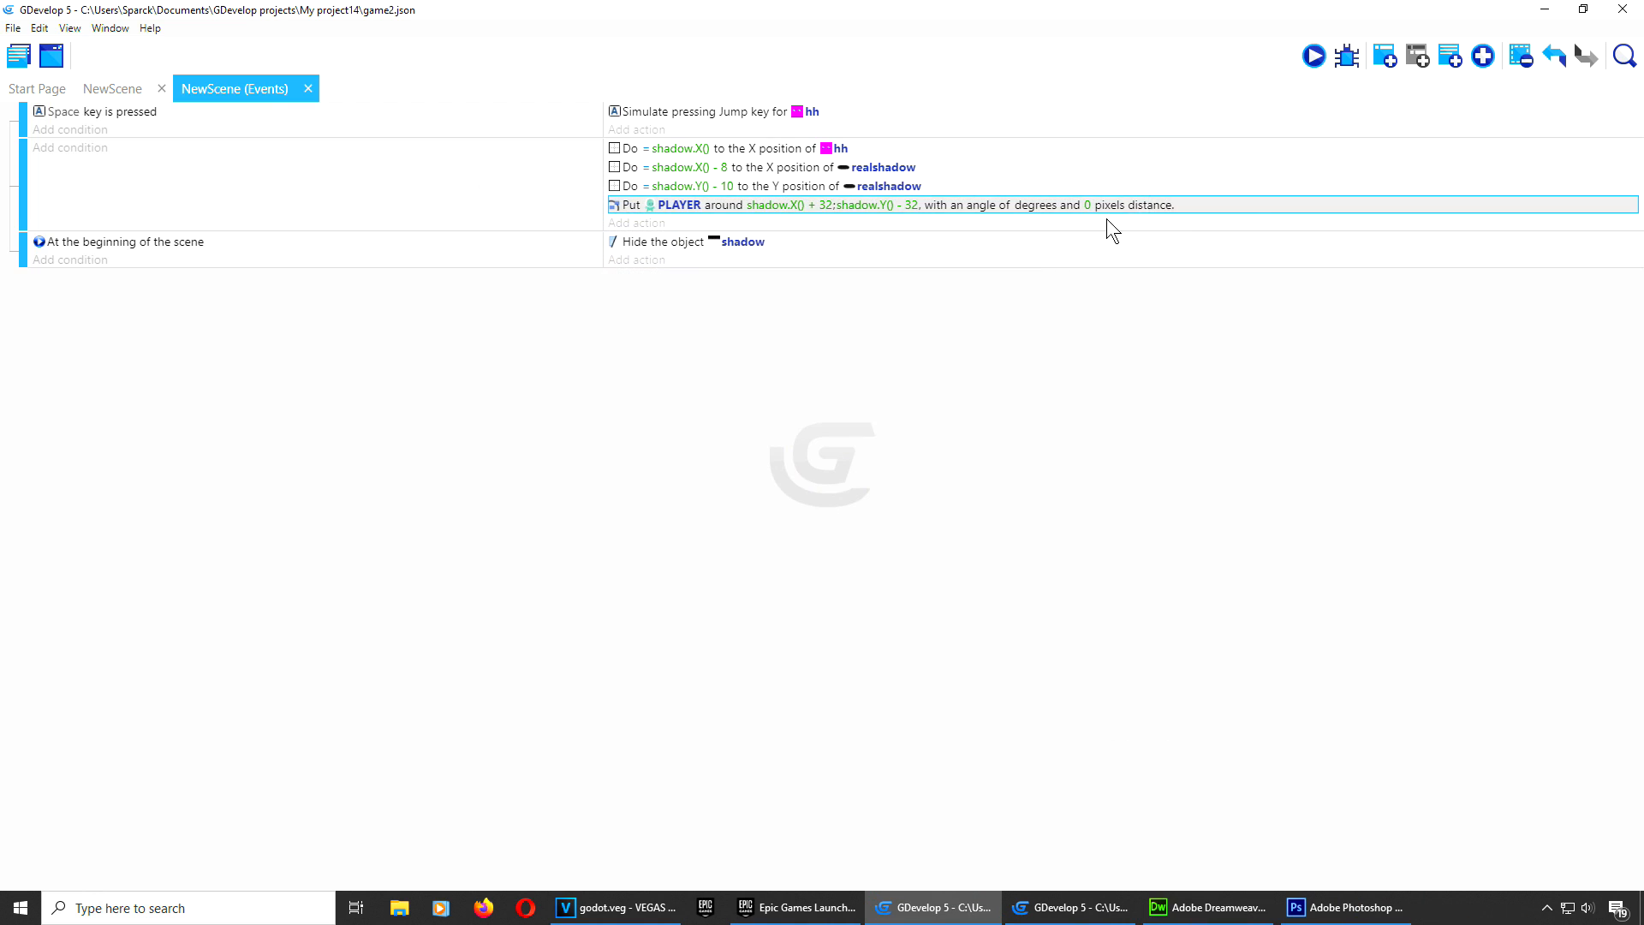
Step: Set the Y position of PLAYER's placement action to shadow.Y() - 40 and check its alignment with hh in a preview
double_click(1213, 207)
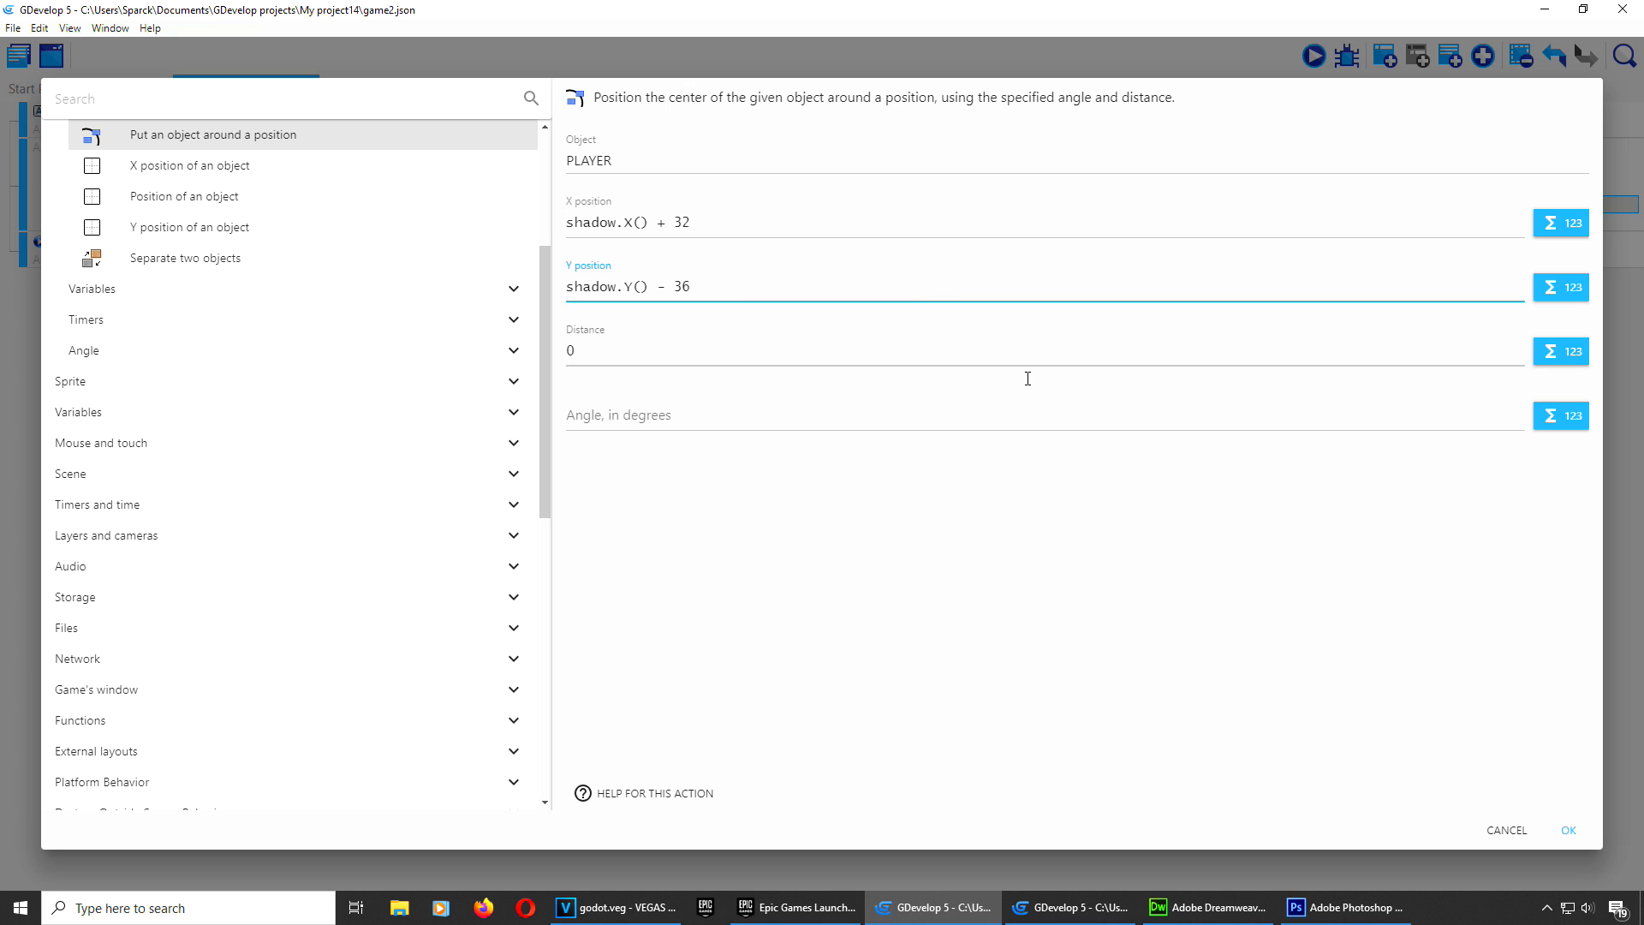
click(1570, 831)
click(1314, 58)
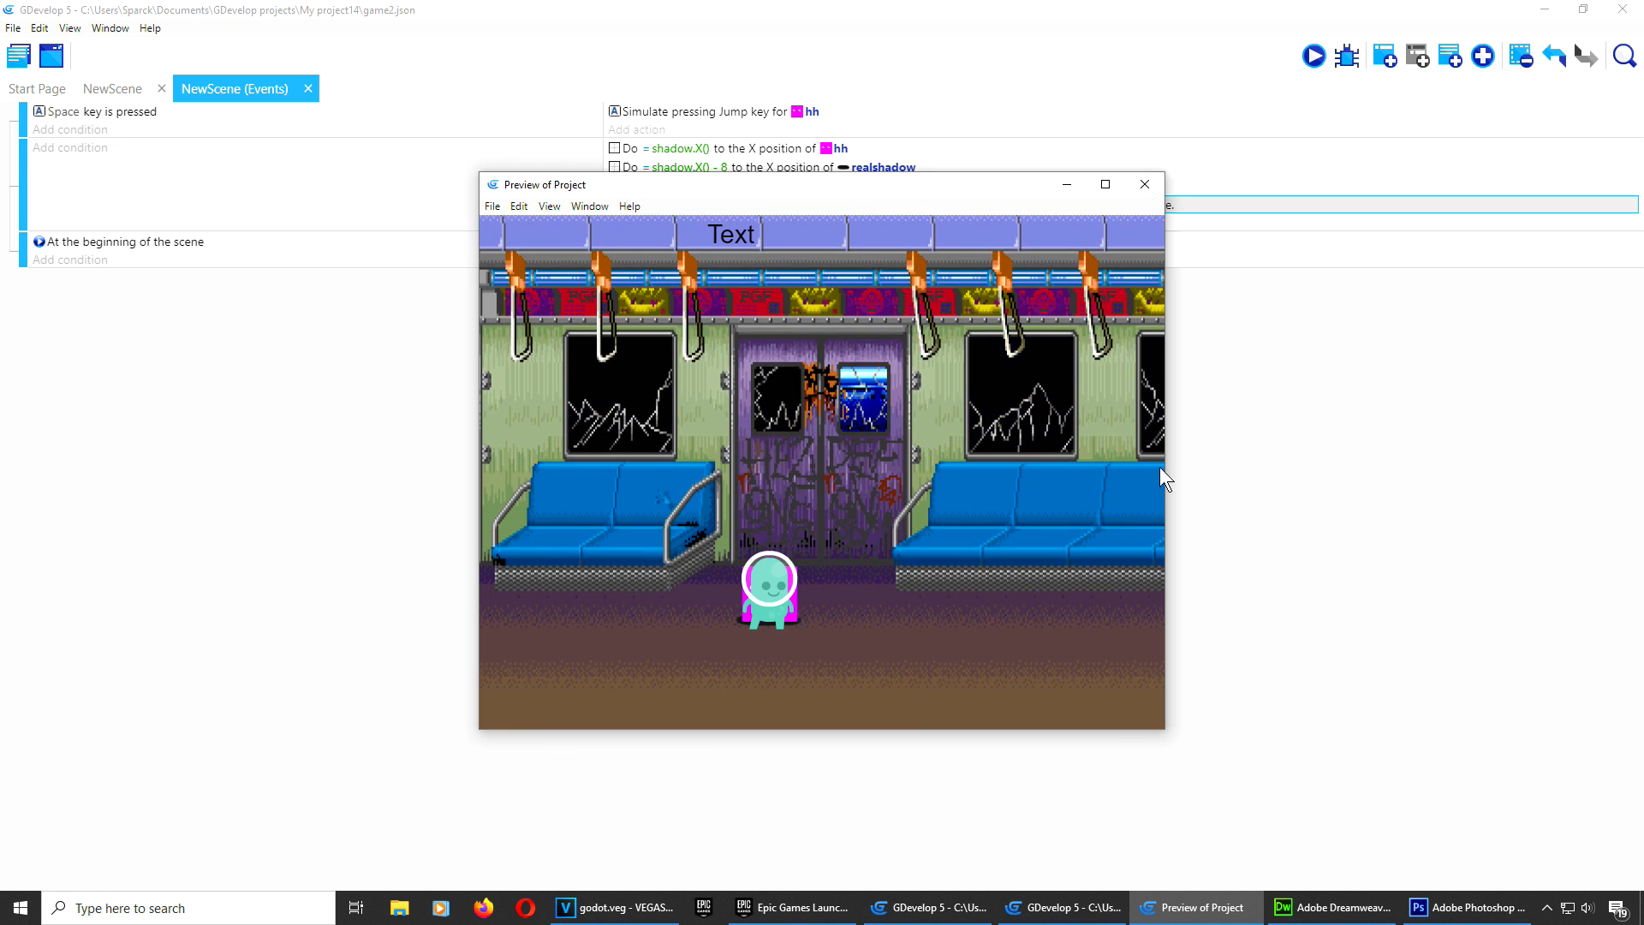
click(1144, 184)
Step: Review the Y position in PLAYER's placement action and recheck its alignment with hh in a preview
double_click(1201, 210)
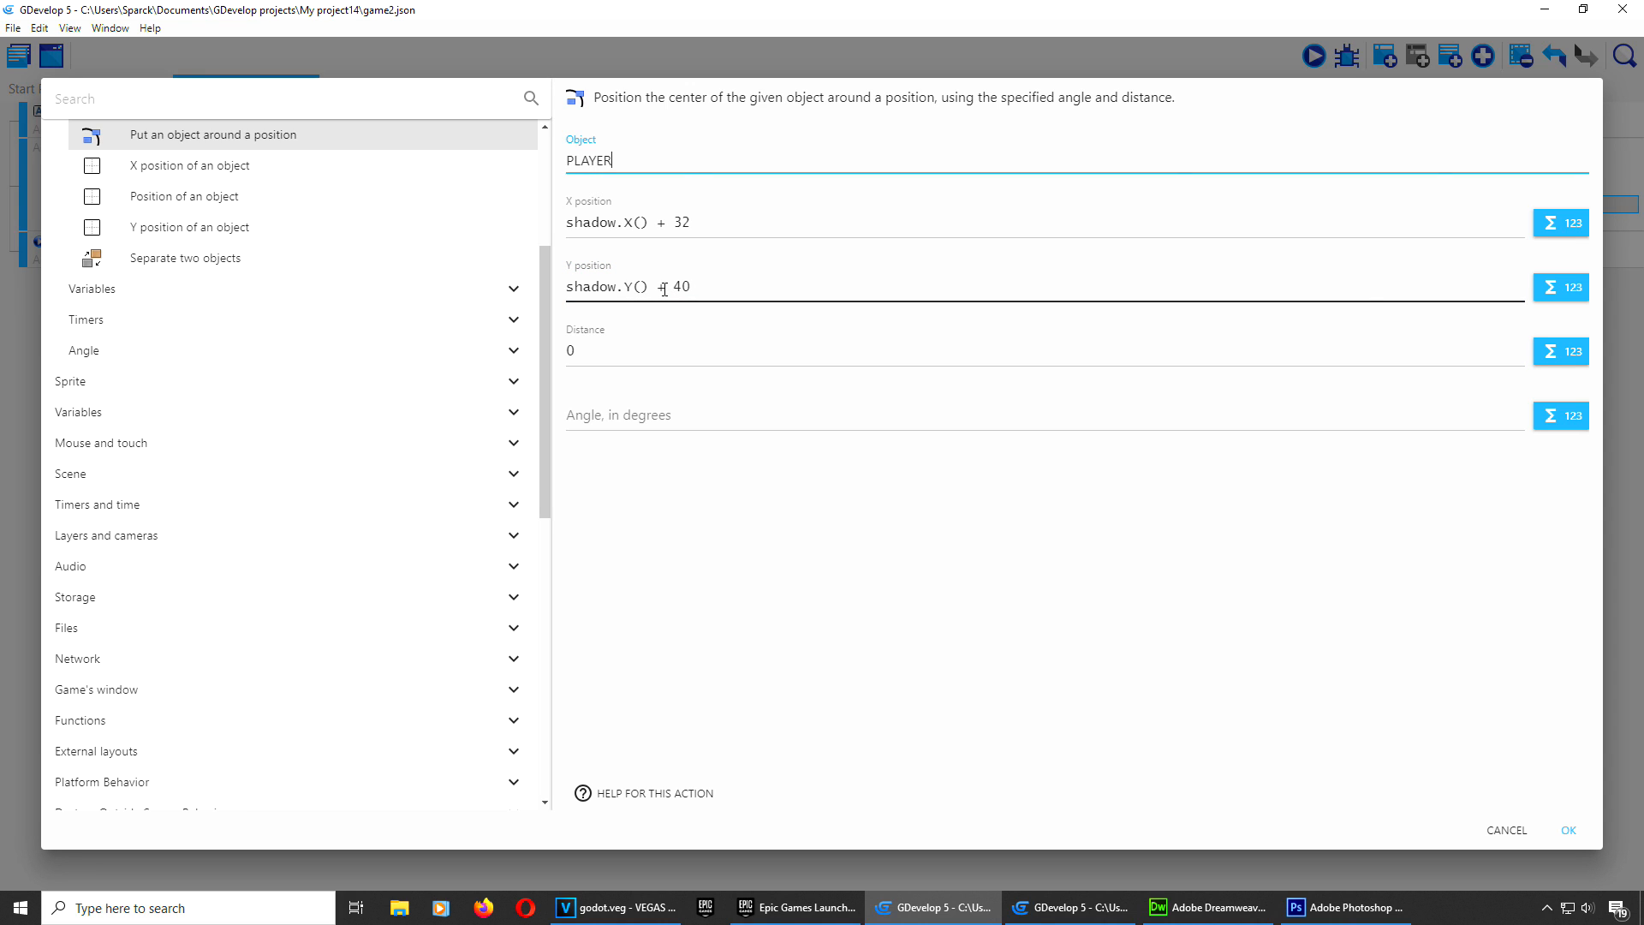
double_click(661, 287)
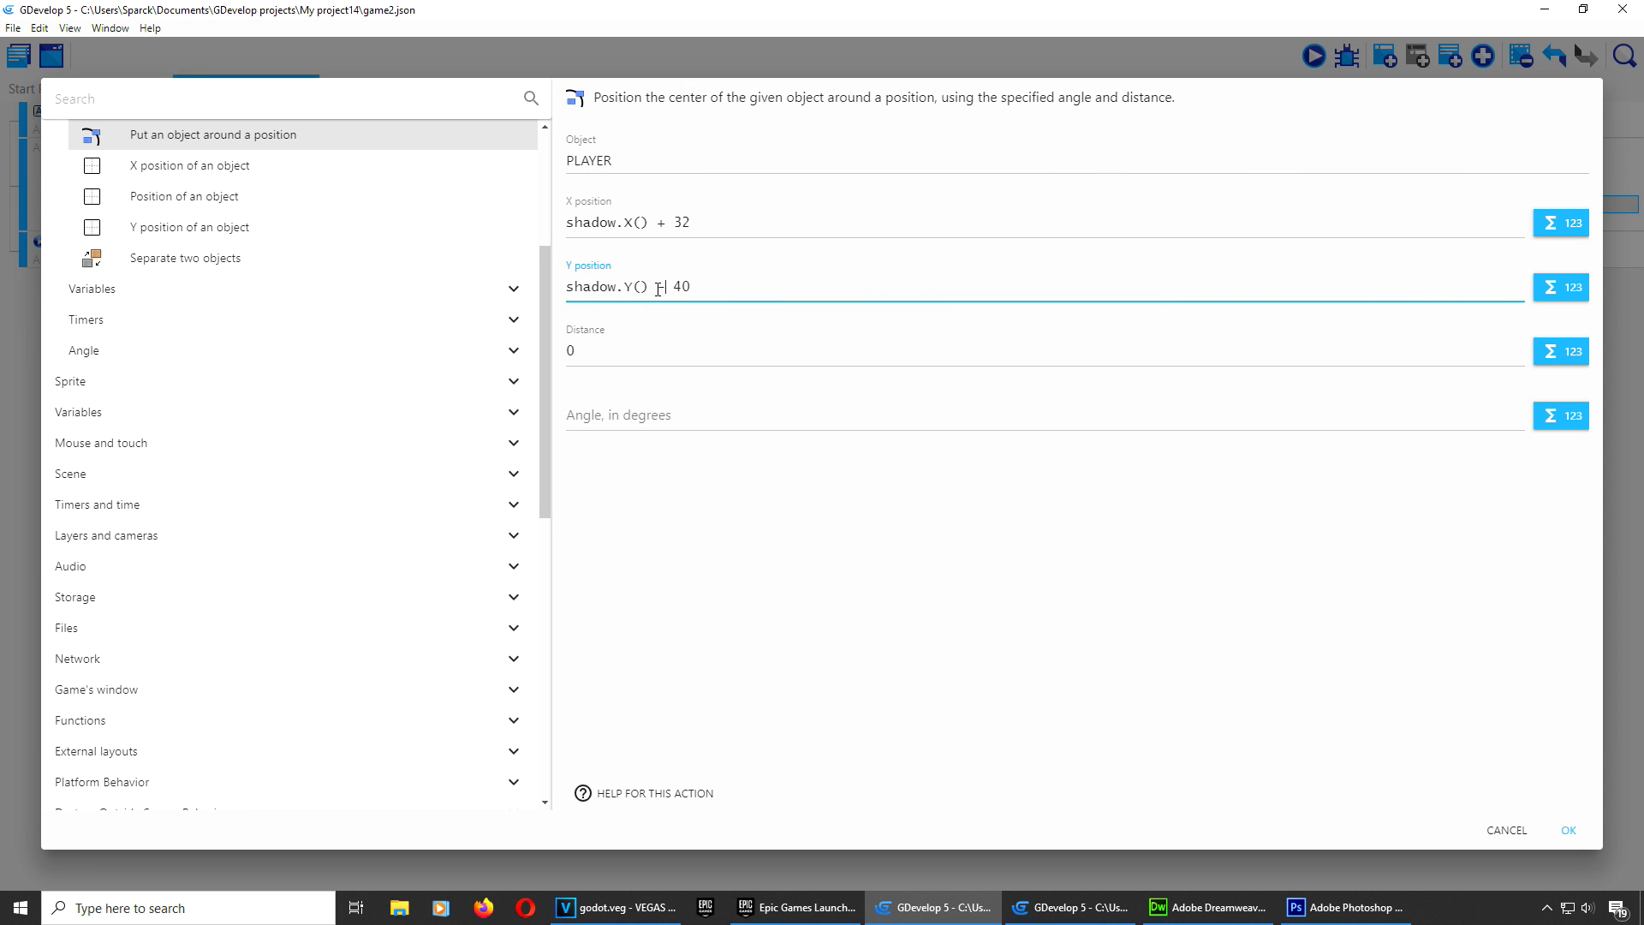
click(1571, 830)
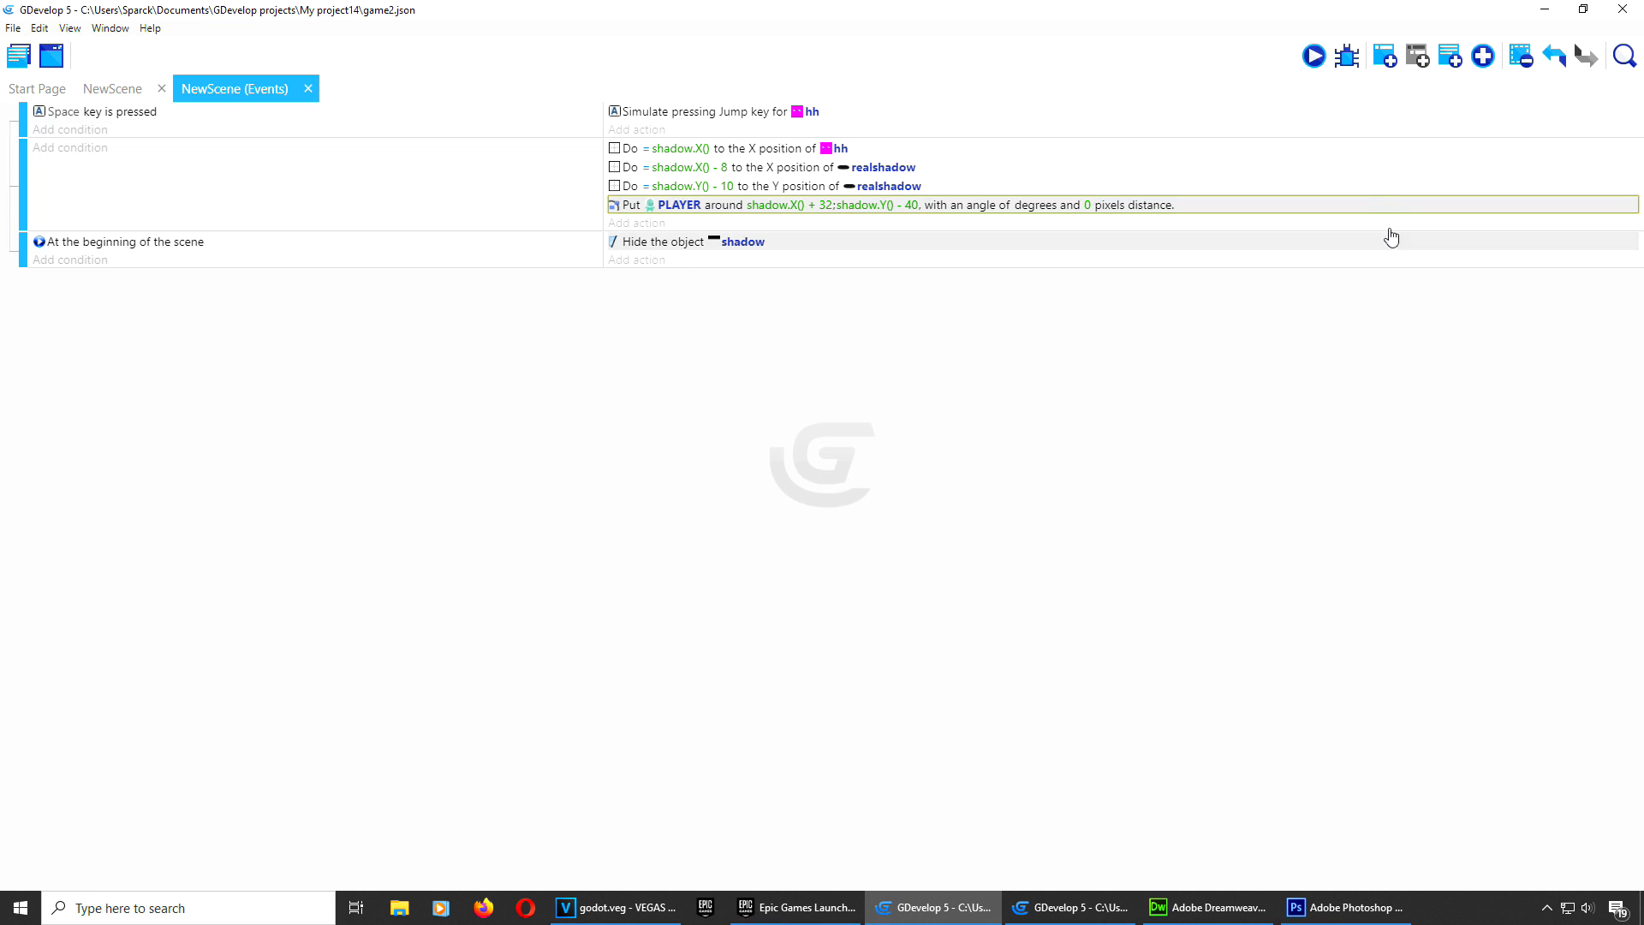
click(1313, 57)
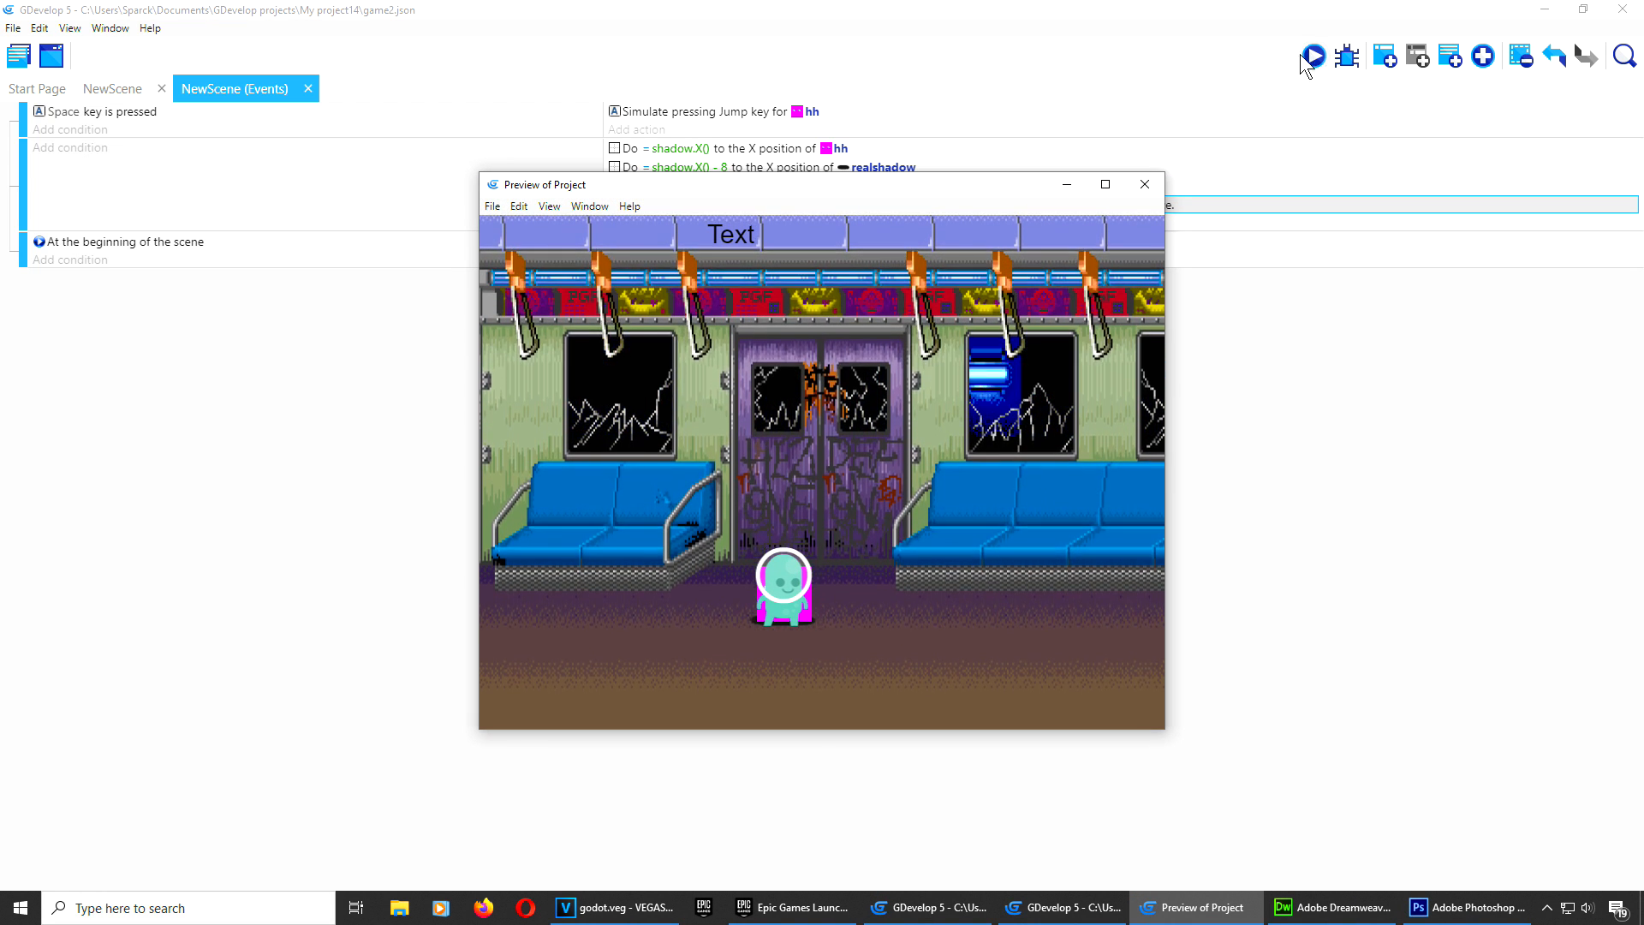
click(1145, 184)
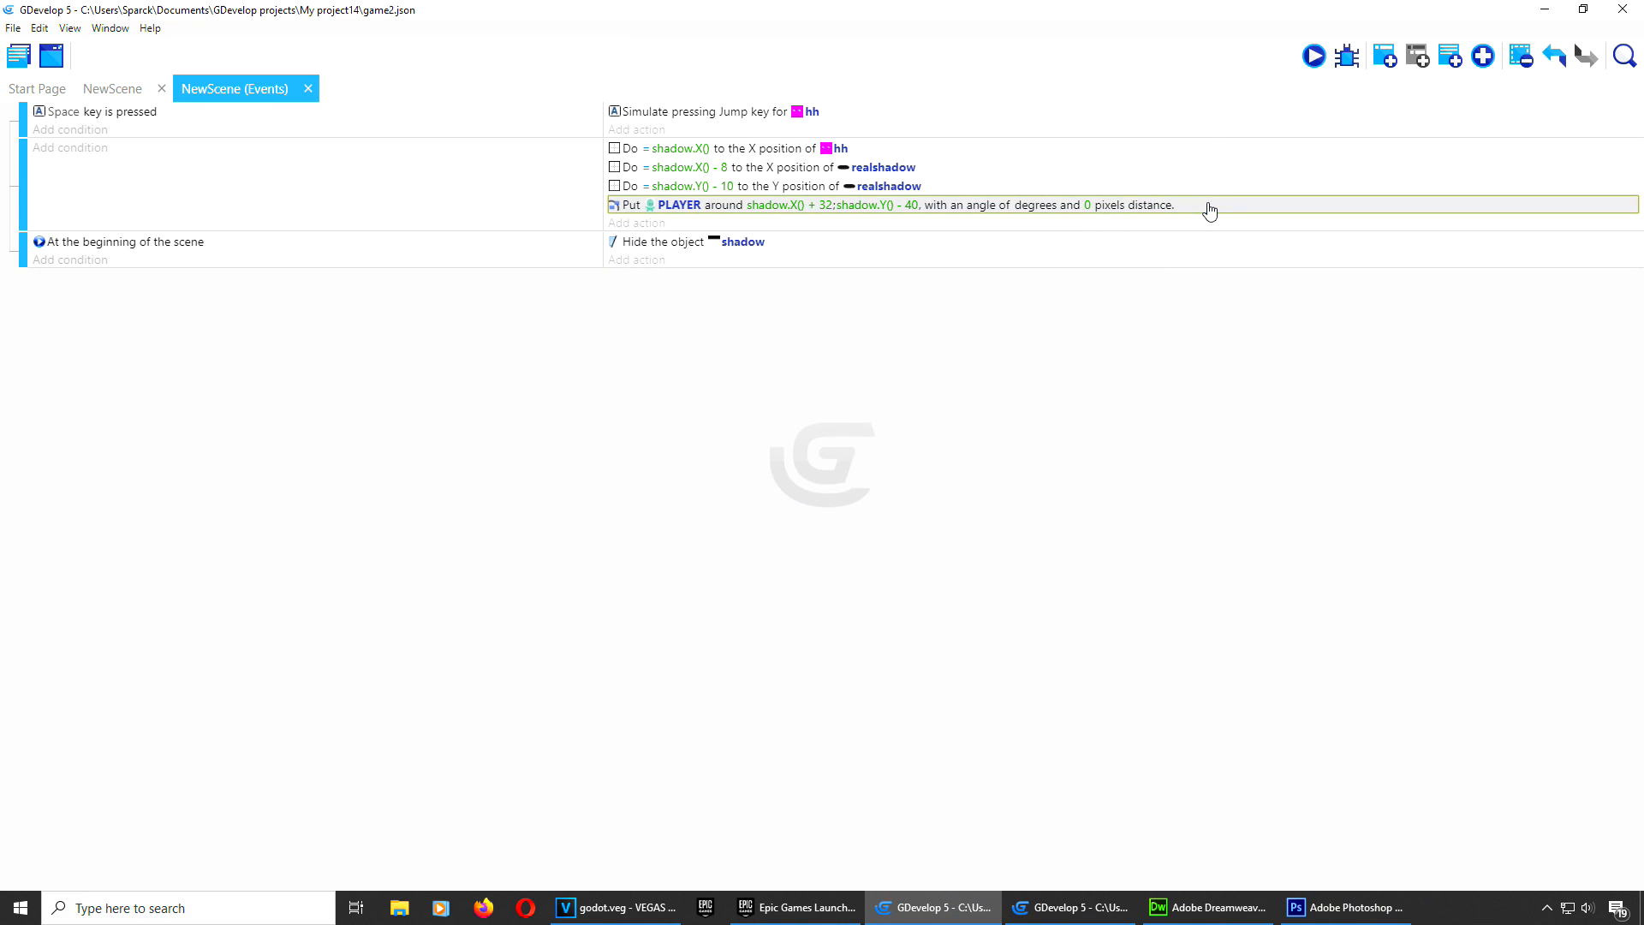
Step: Set the Y position of PLAYER's placement action to shadow.Y() - 44 and test the jump in a preview
double_click(1206, 208)
click(689, 288)
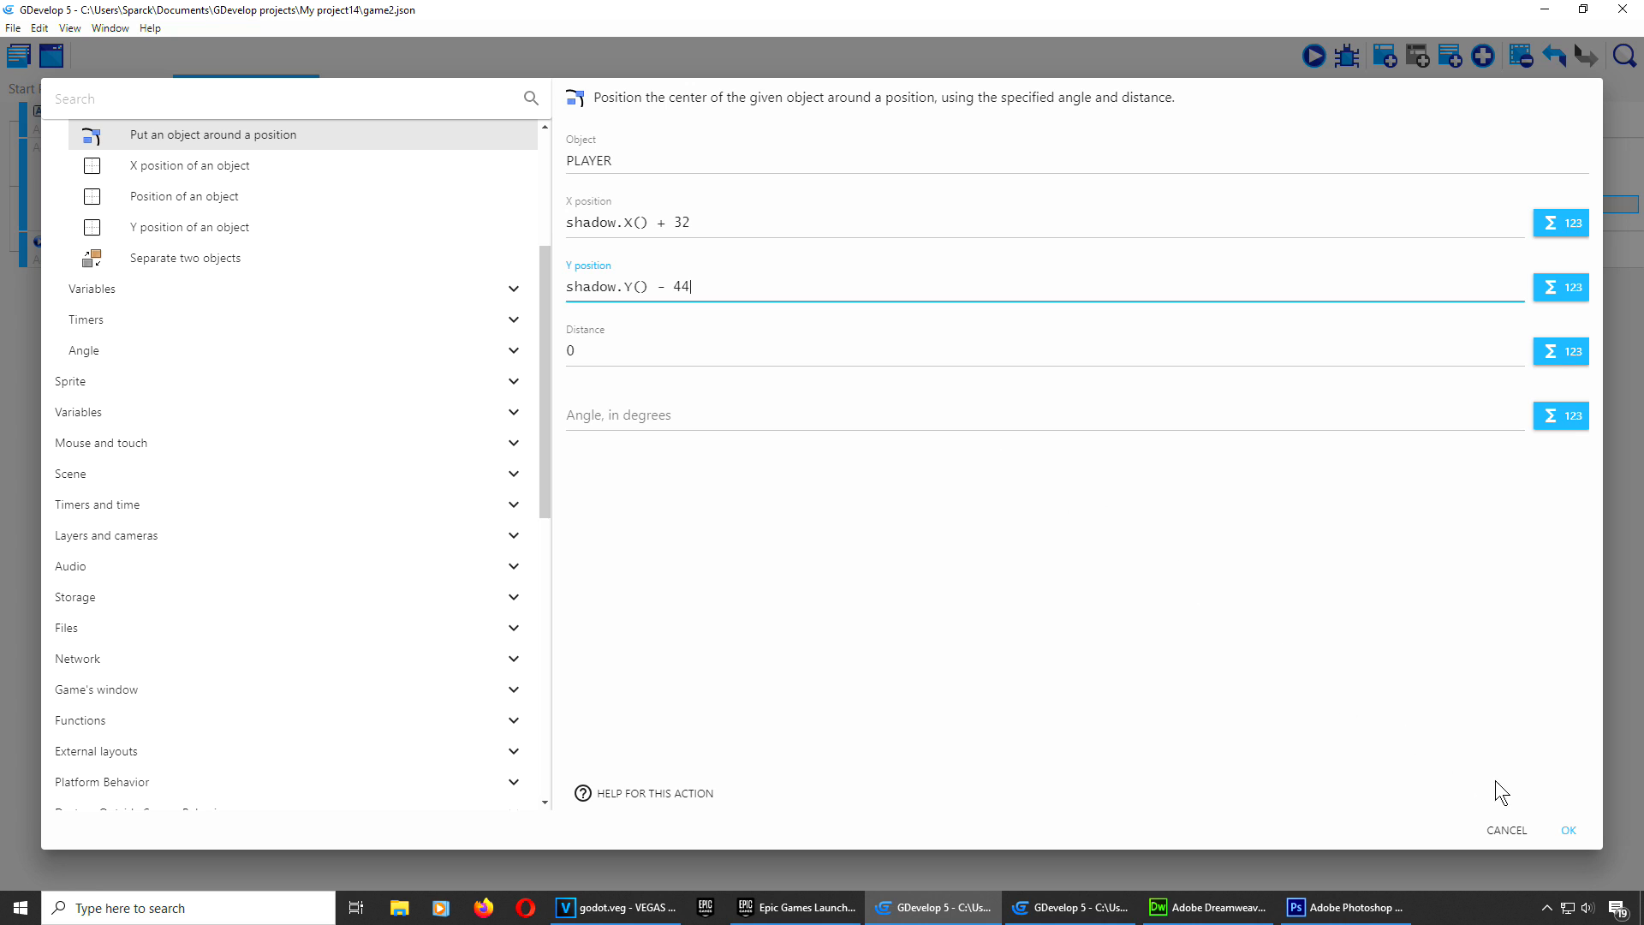
click(1568, 830)
click(1312, 58)
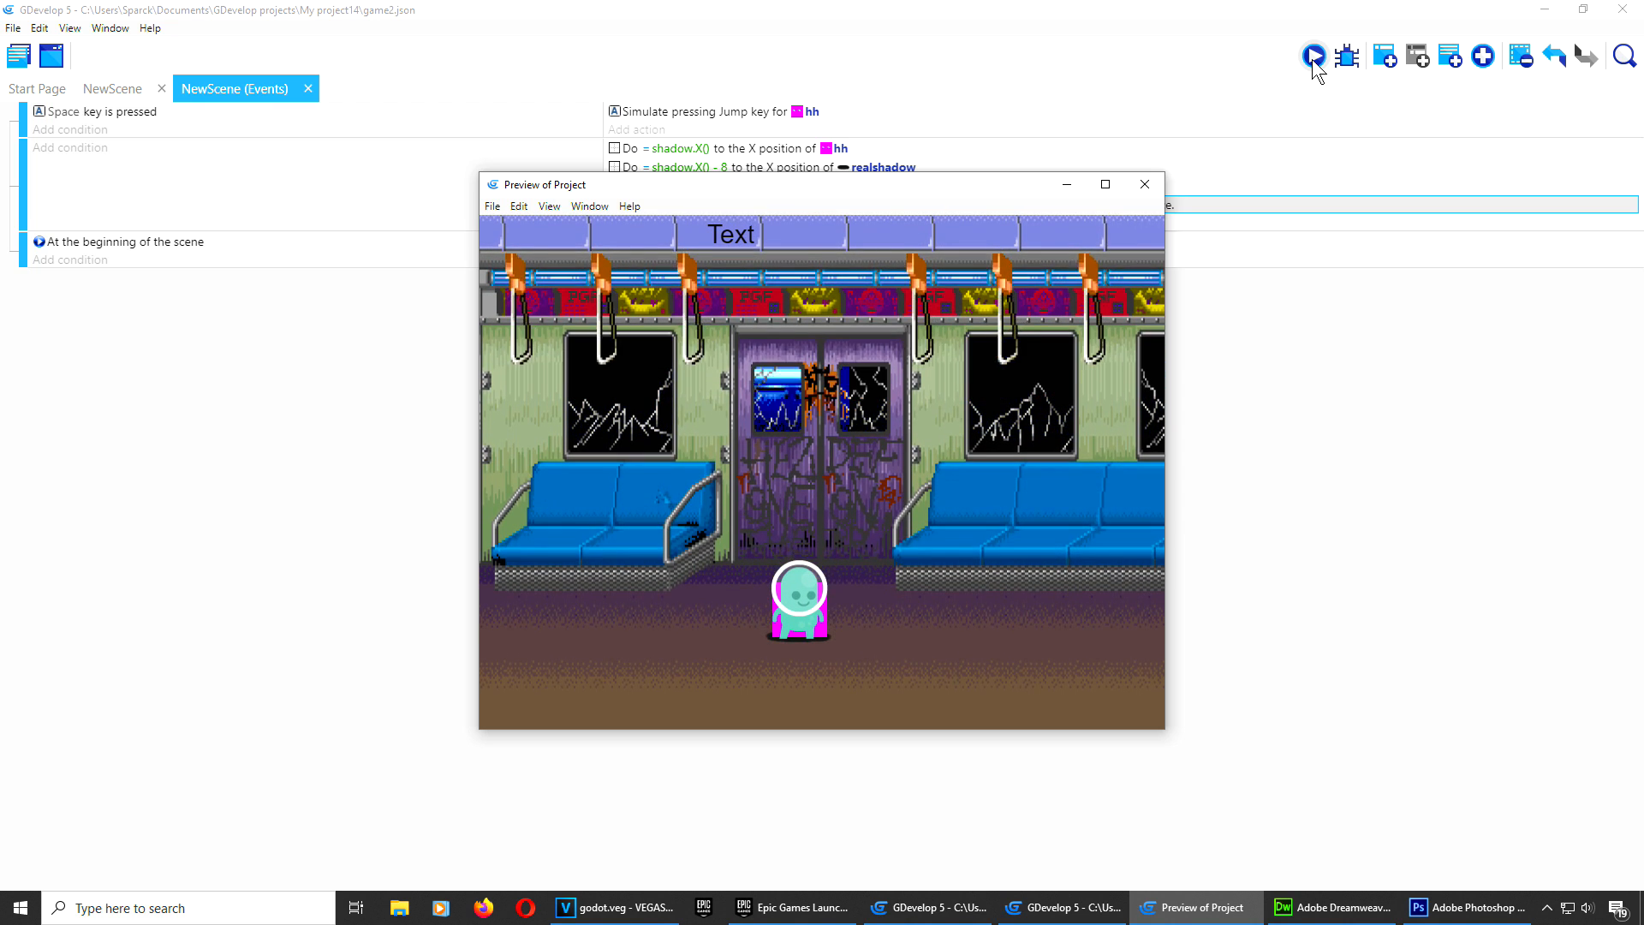
key(space)
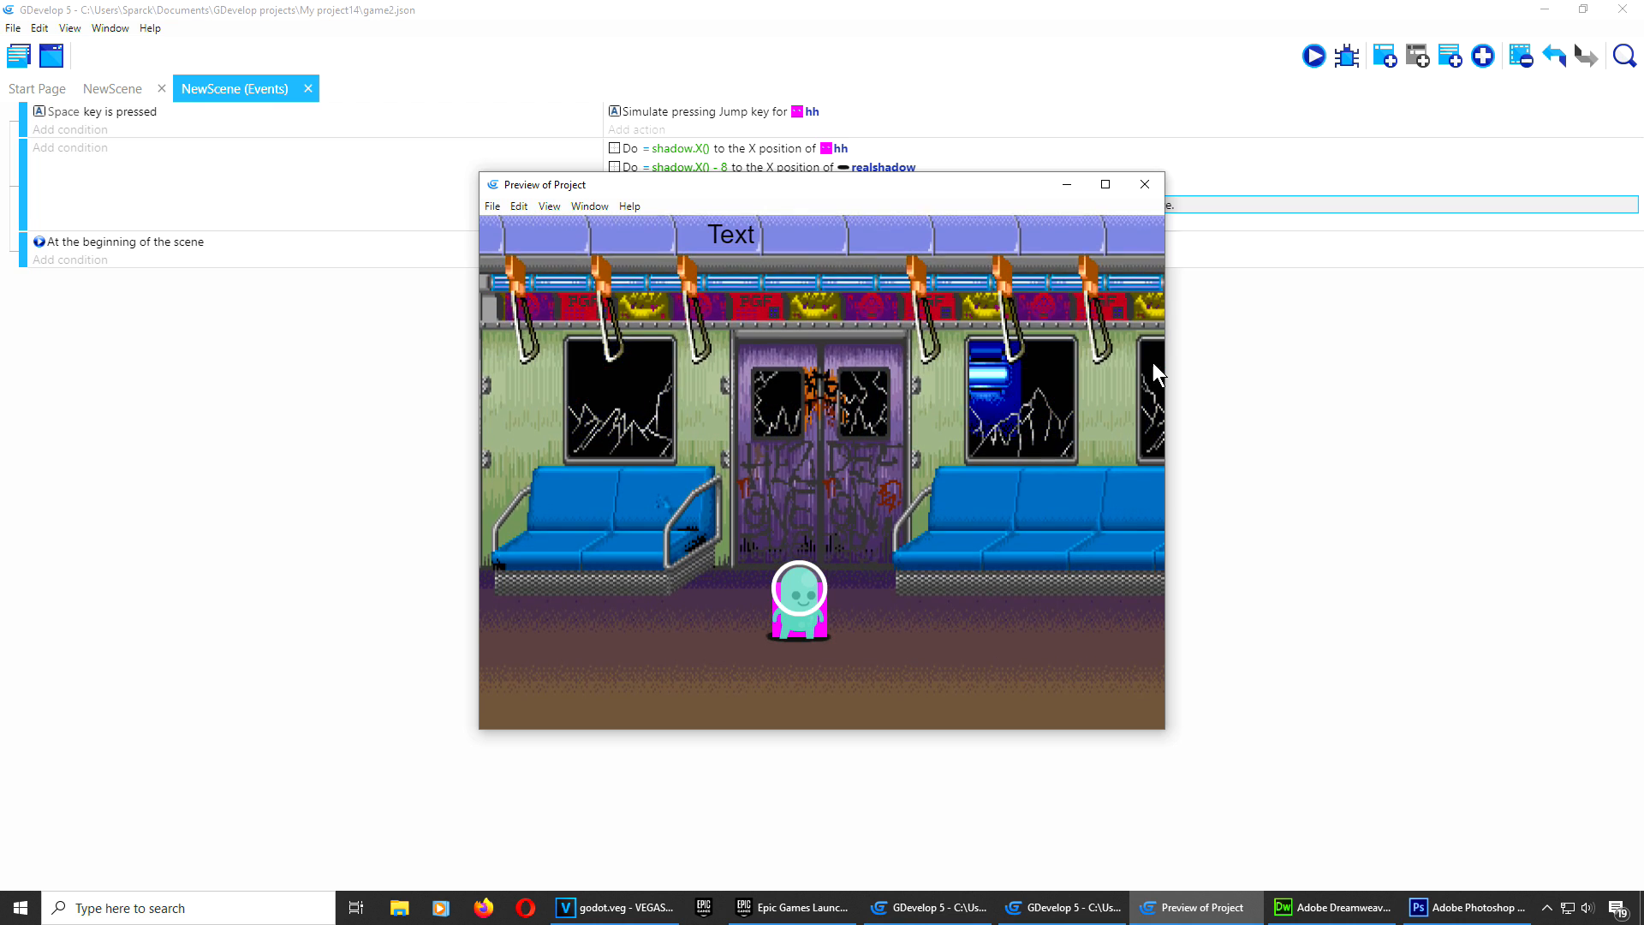
click(1145, 184)
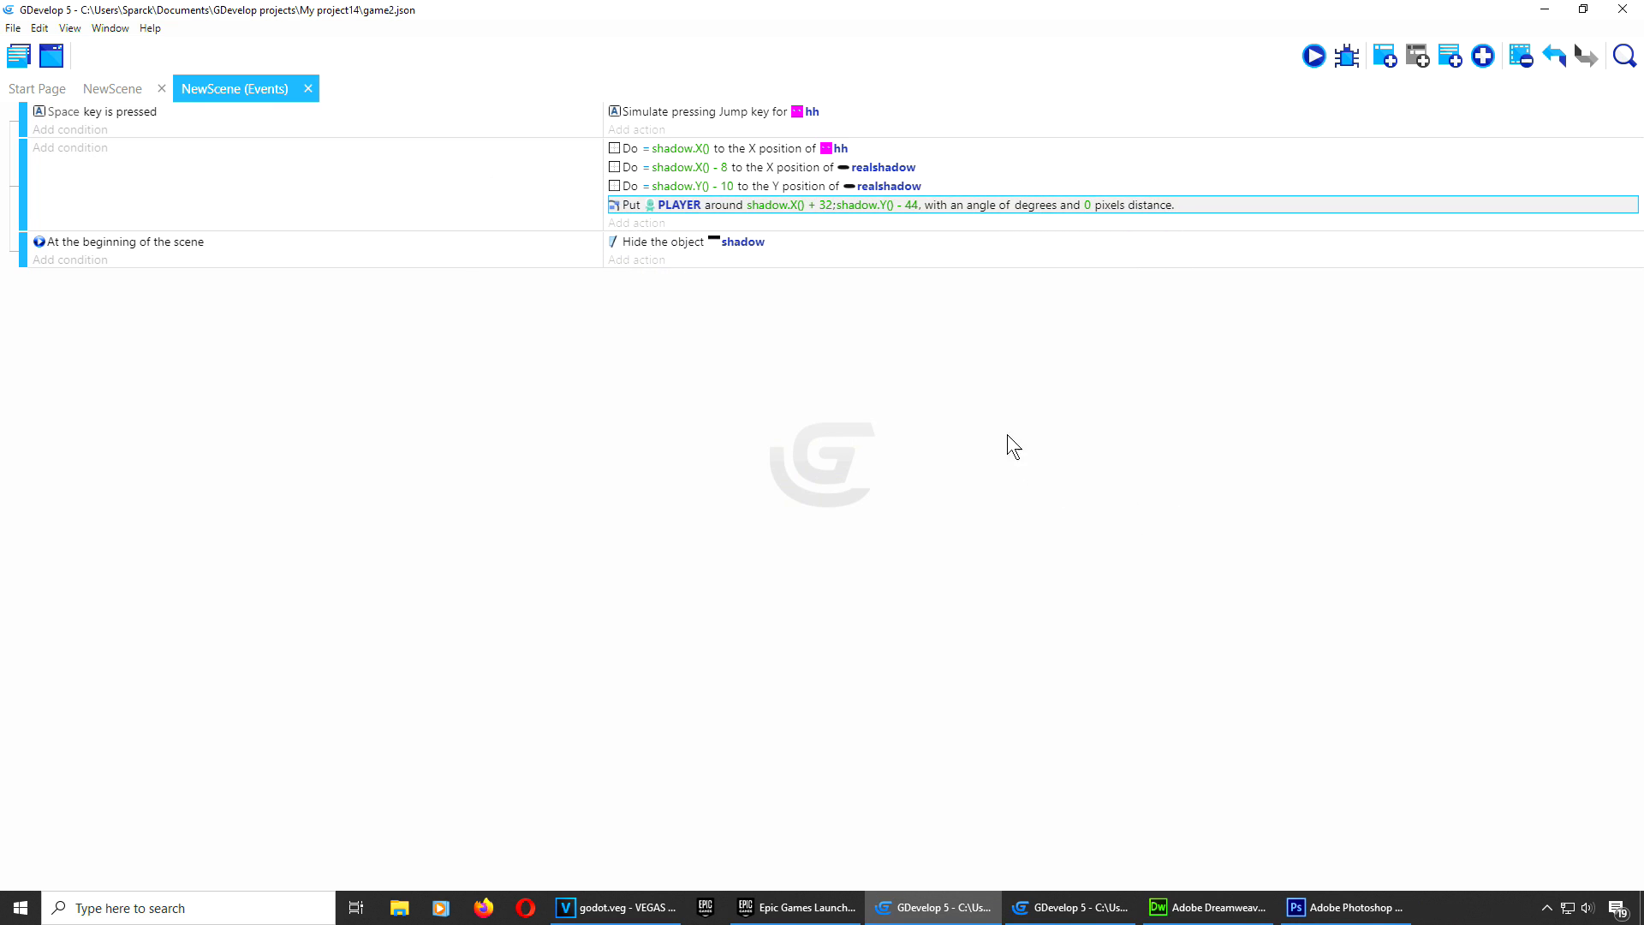
Step: Duplicate the Hide action for shadow at the beginning of the scene and make the copy hide hh
click(816, 247)
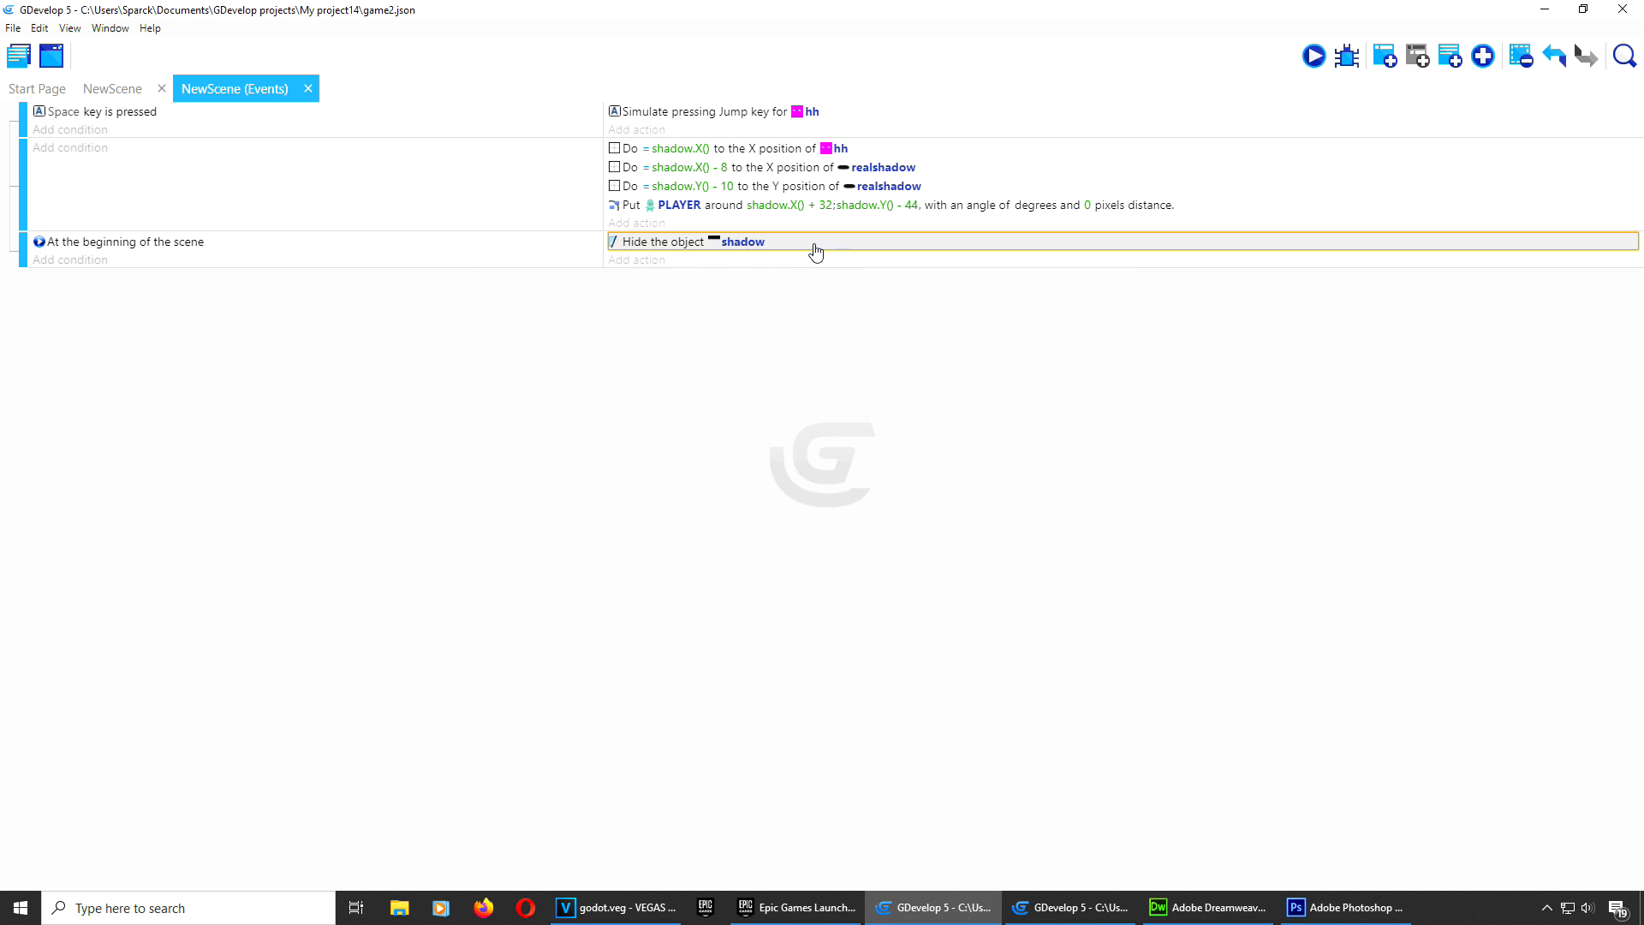
key(ctrl+v)
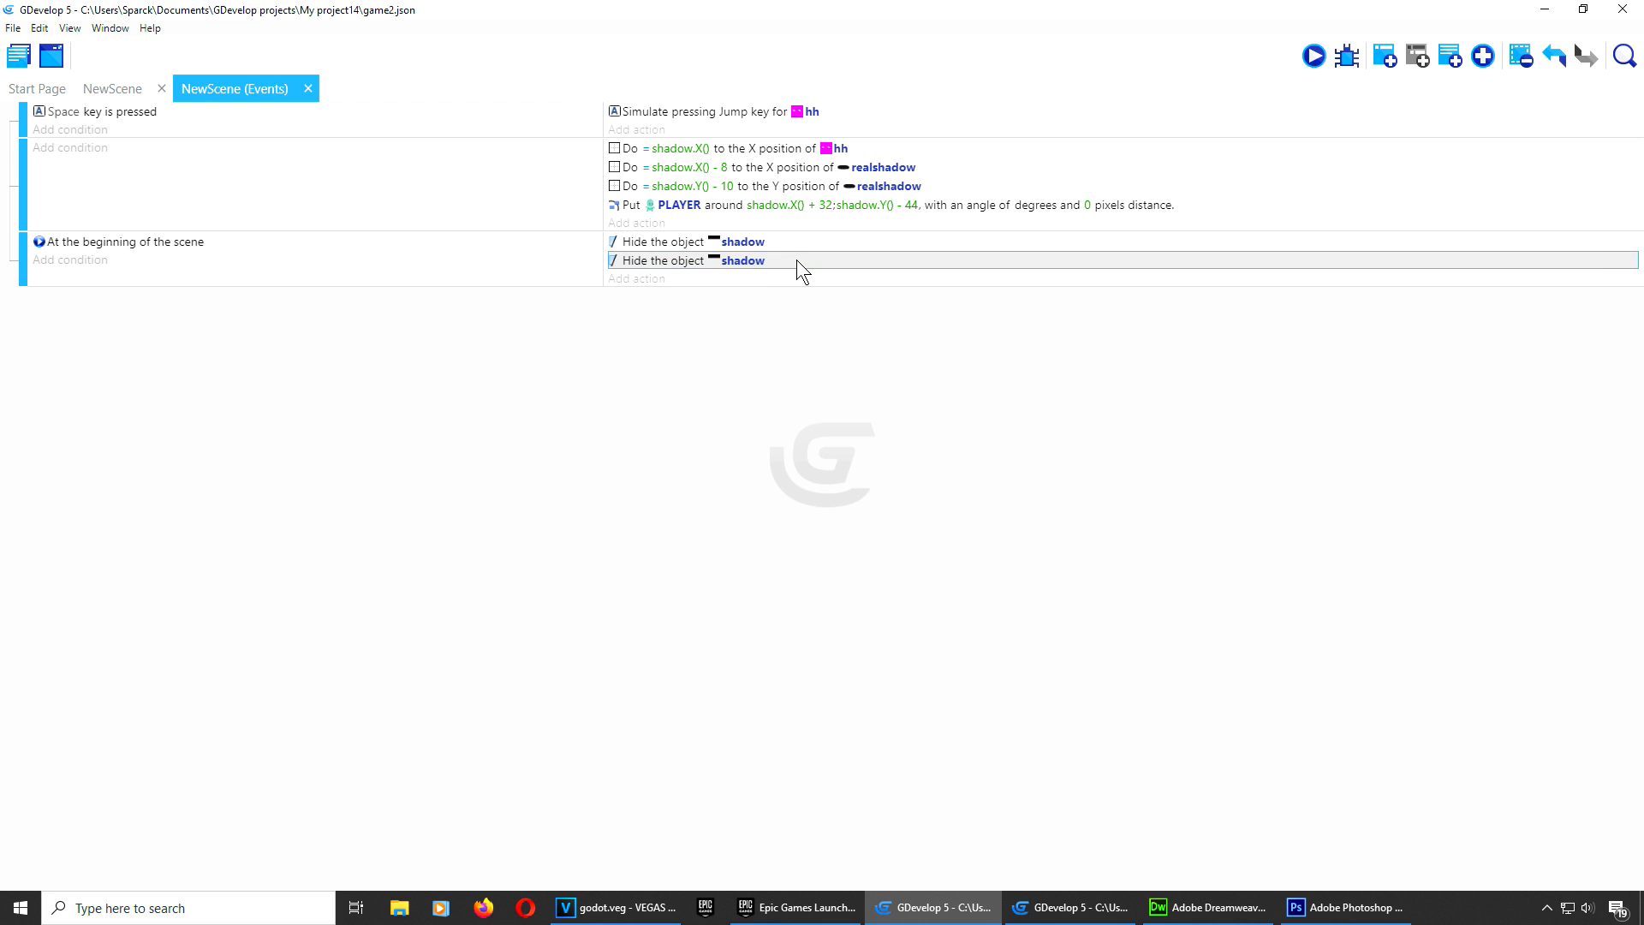
double_click(797, 261)
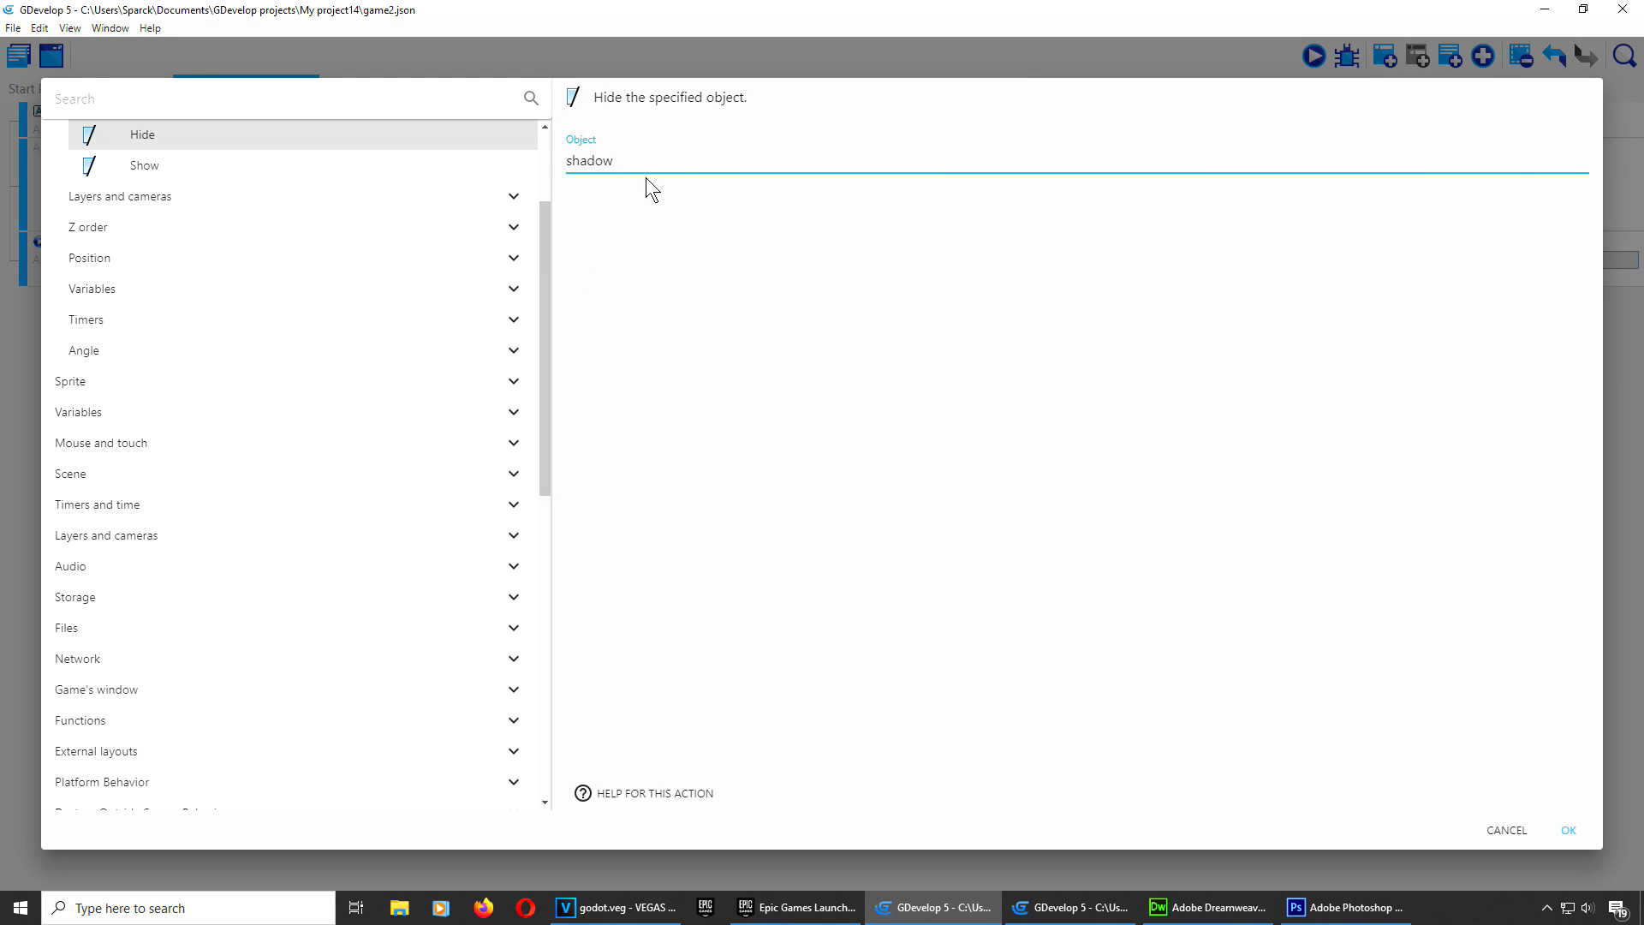
double_click(613, 161)
key(BackSpace)
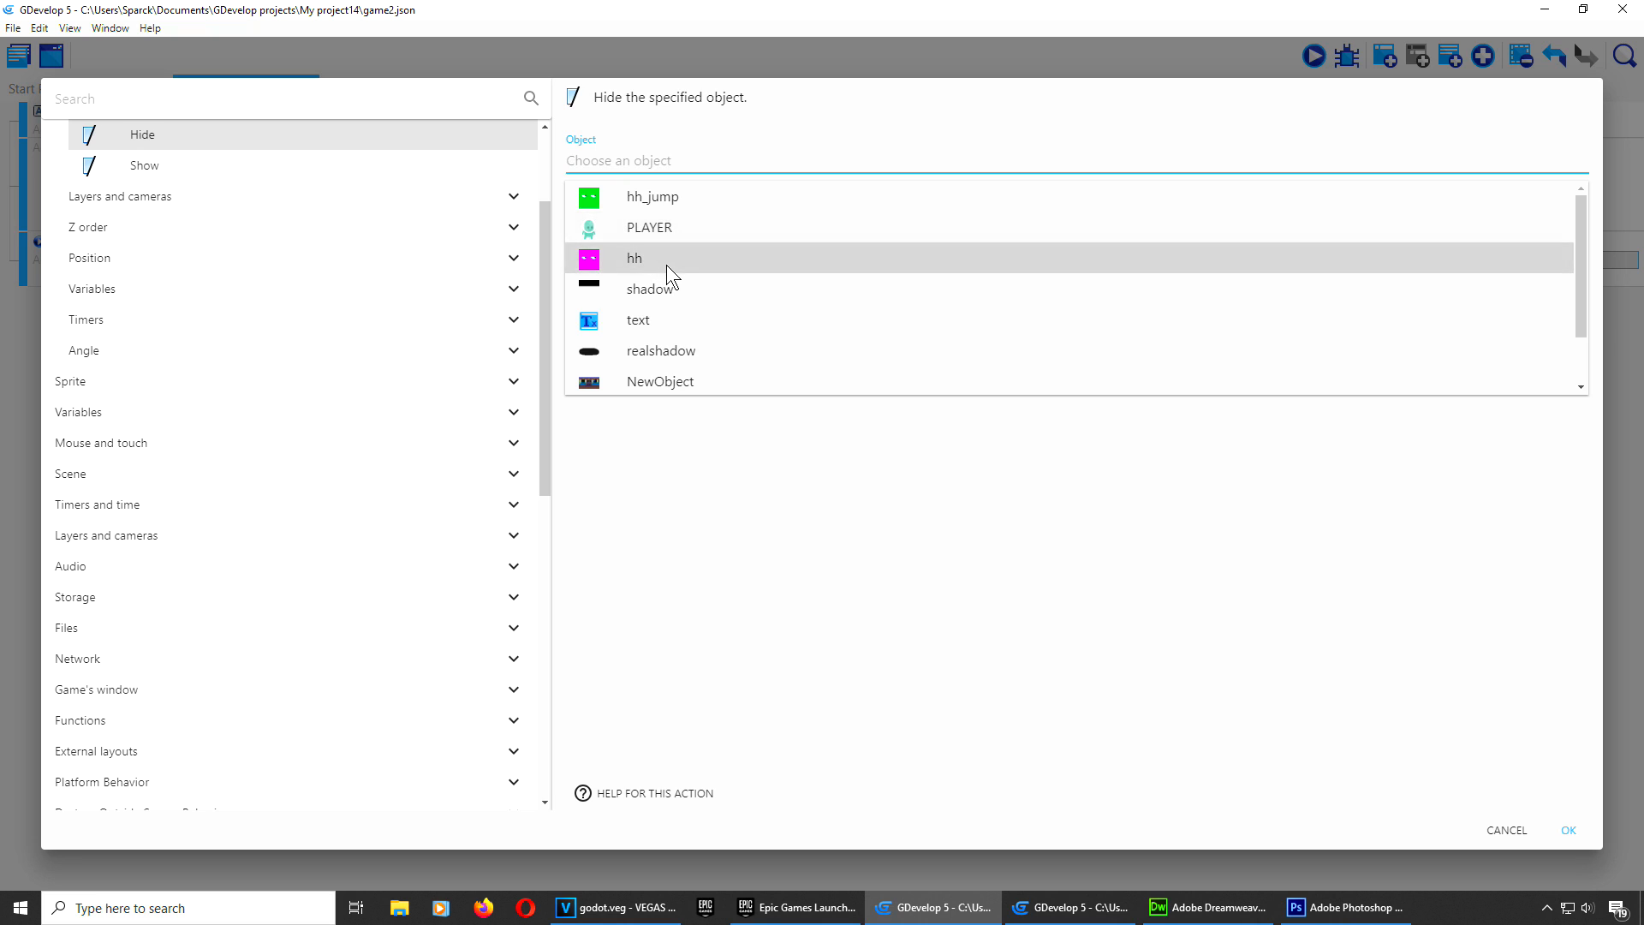
text(hh)
click(1585, 831)
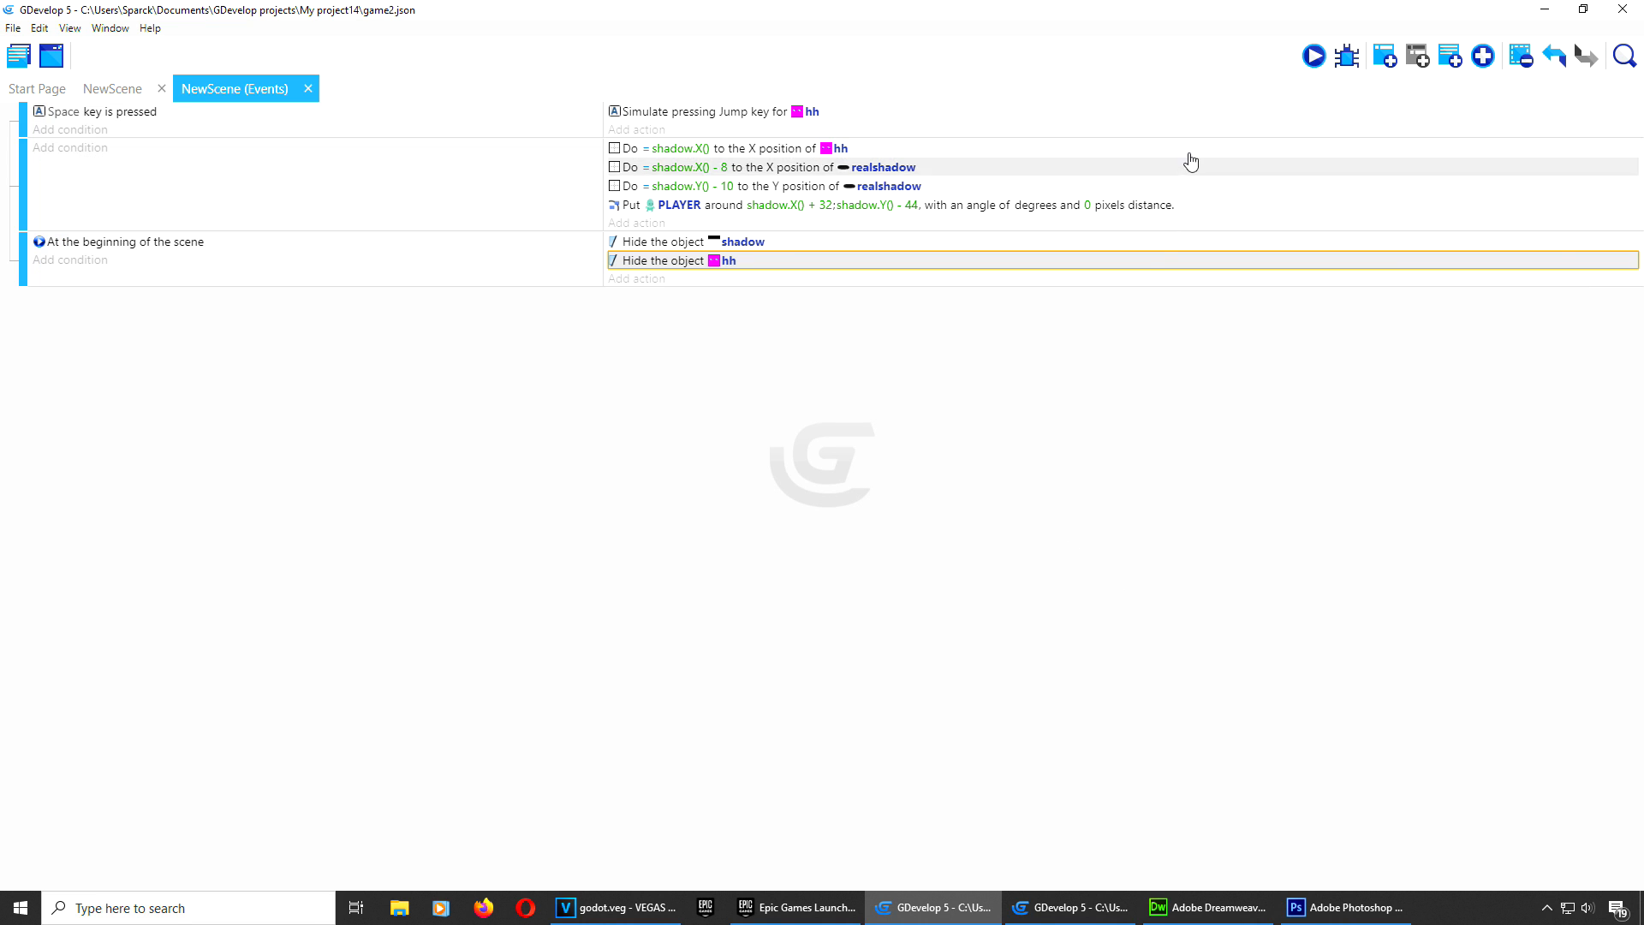
Step: Preview the scene with hh hidden and move PLAYER in all four directions to check that realshadow follows
click(1306, 60)
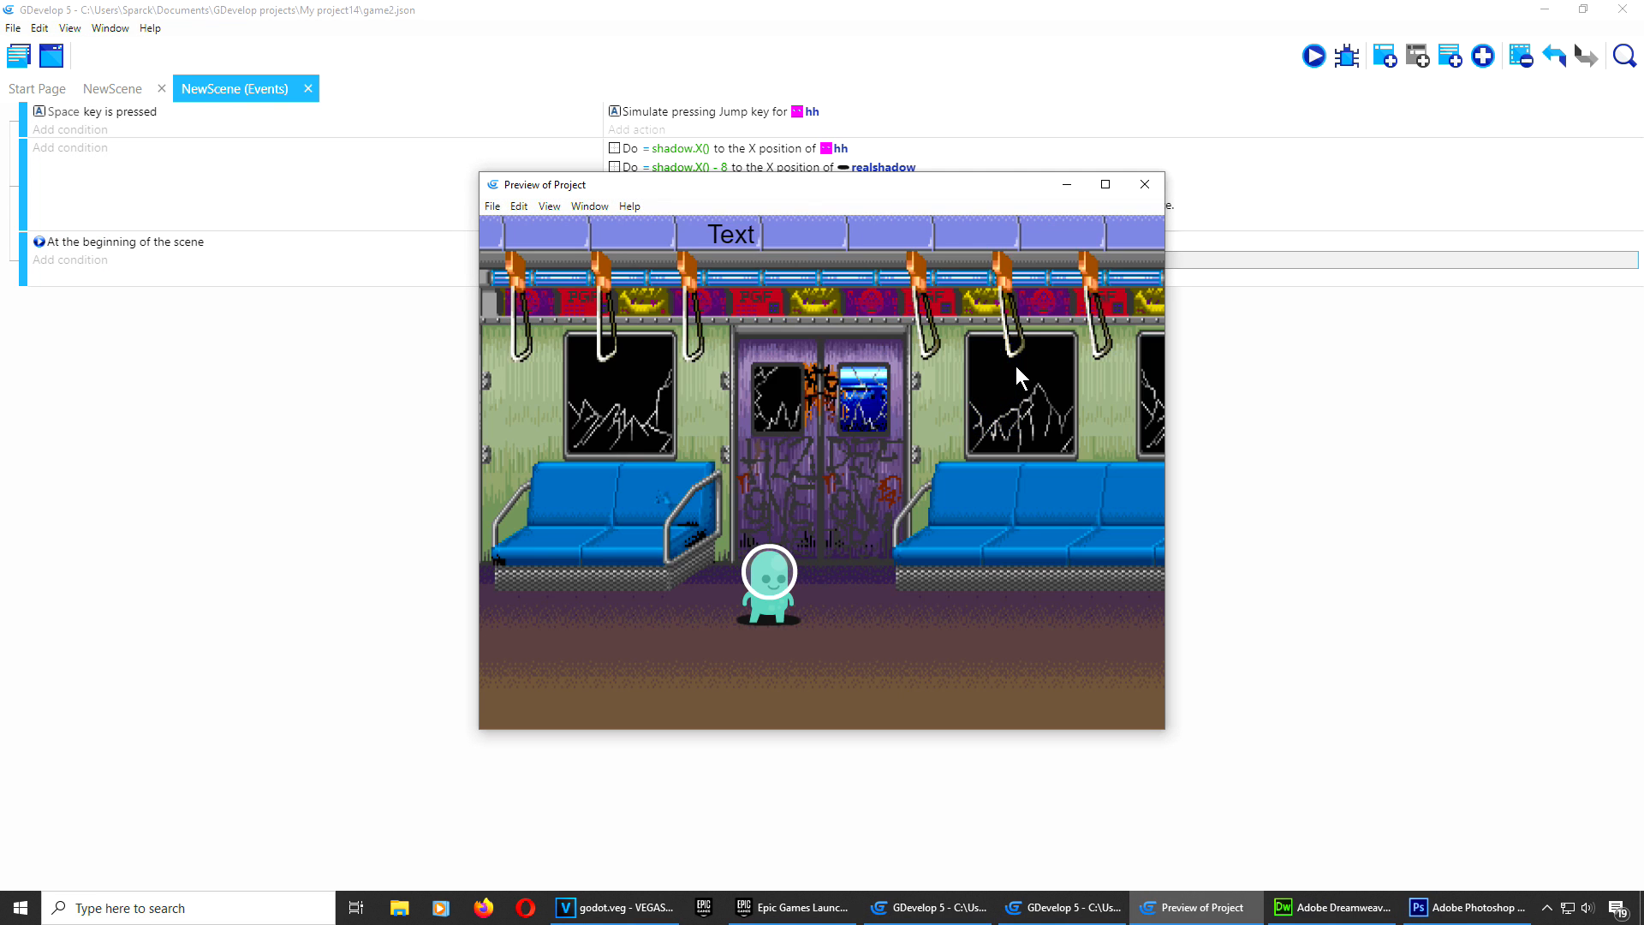
key(Right)
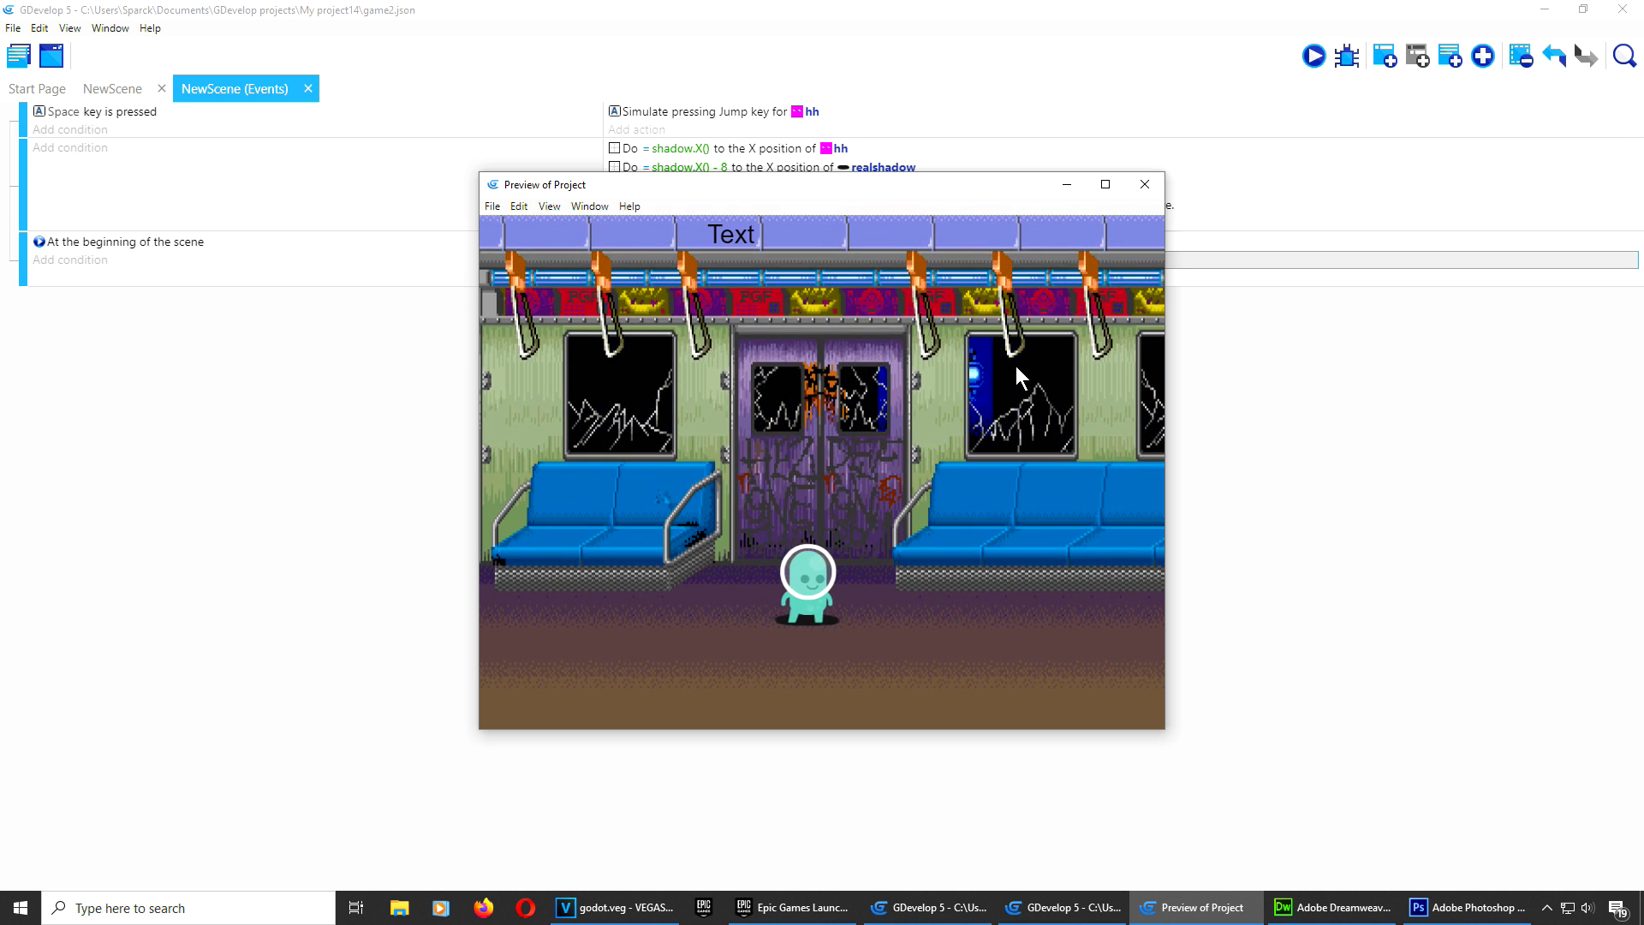
key(Left)
key(Down)
key(Down)
key(Up)
key(Left)
key(Right)
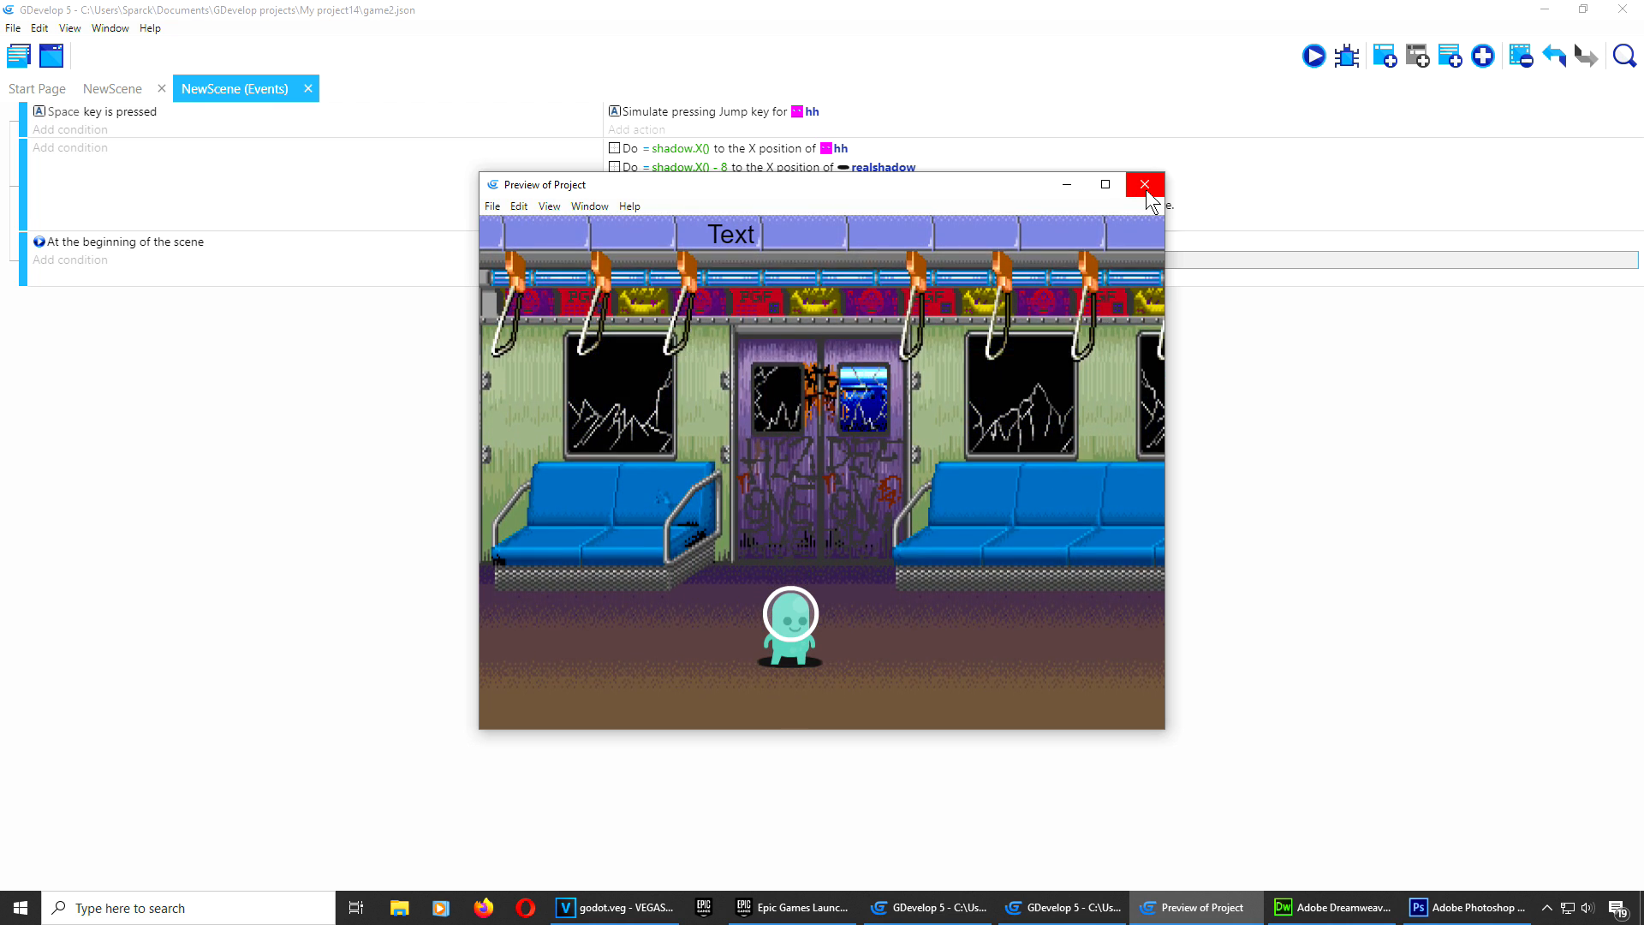
key(Up)
key(Left)
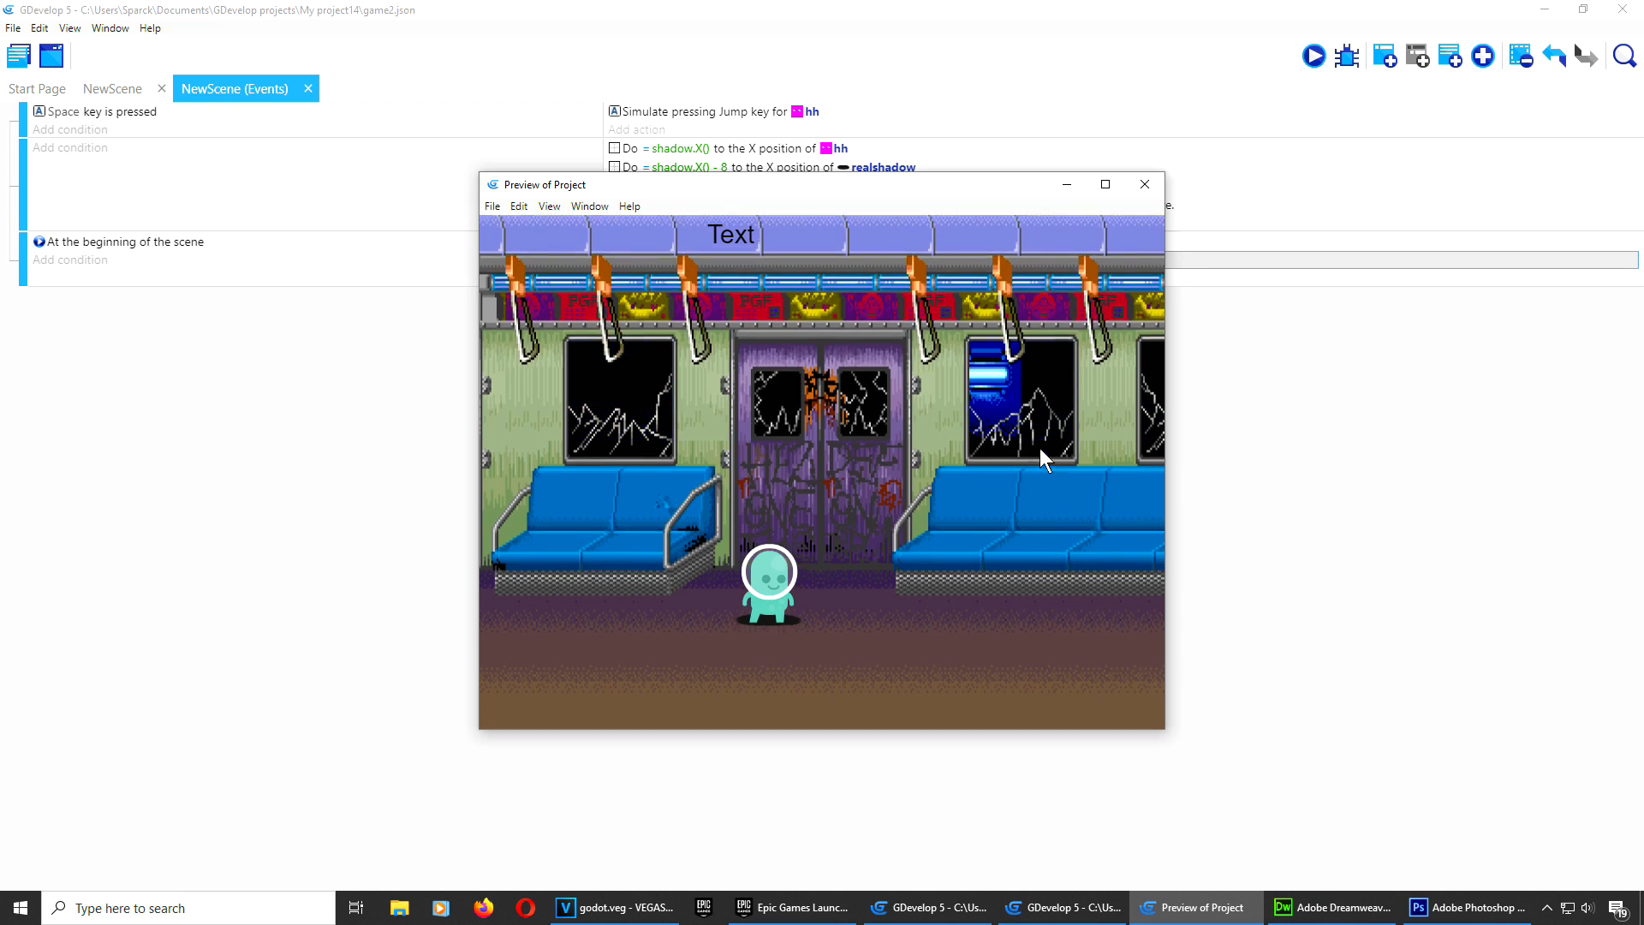
click(1145, 184)
Step: Change the Hide action for hh to Show and test moving and jumping in a preview
double_click(753, 265)
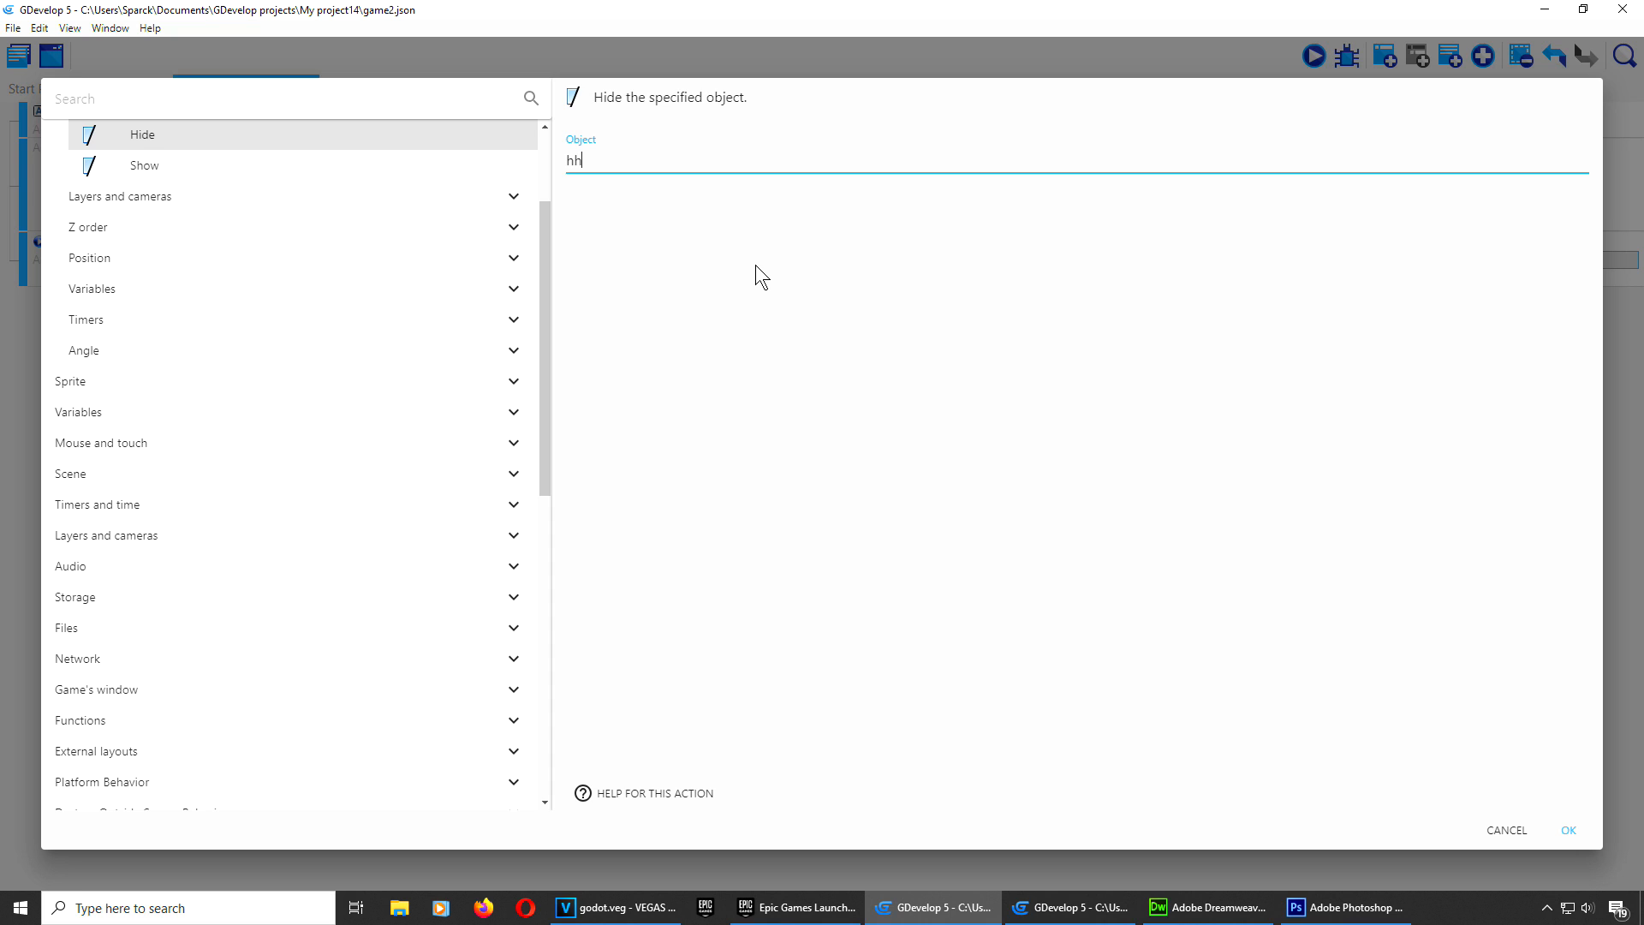
click(203, 160)
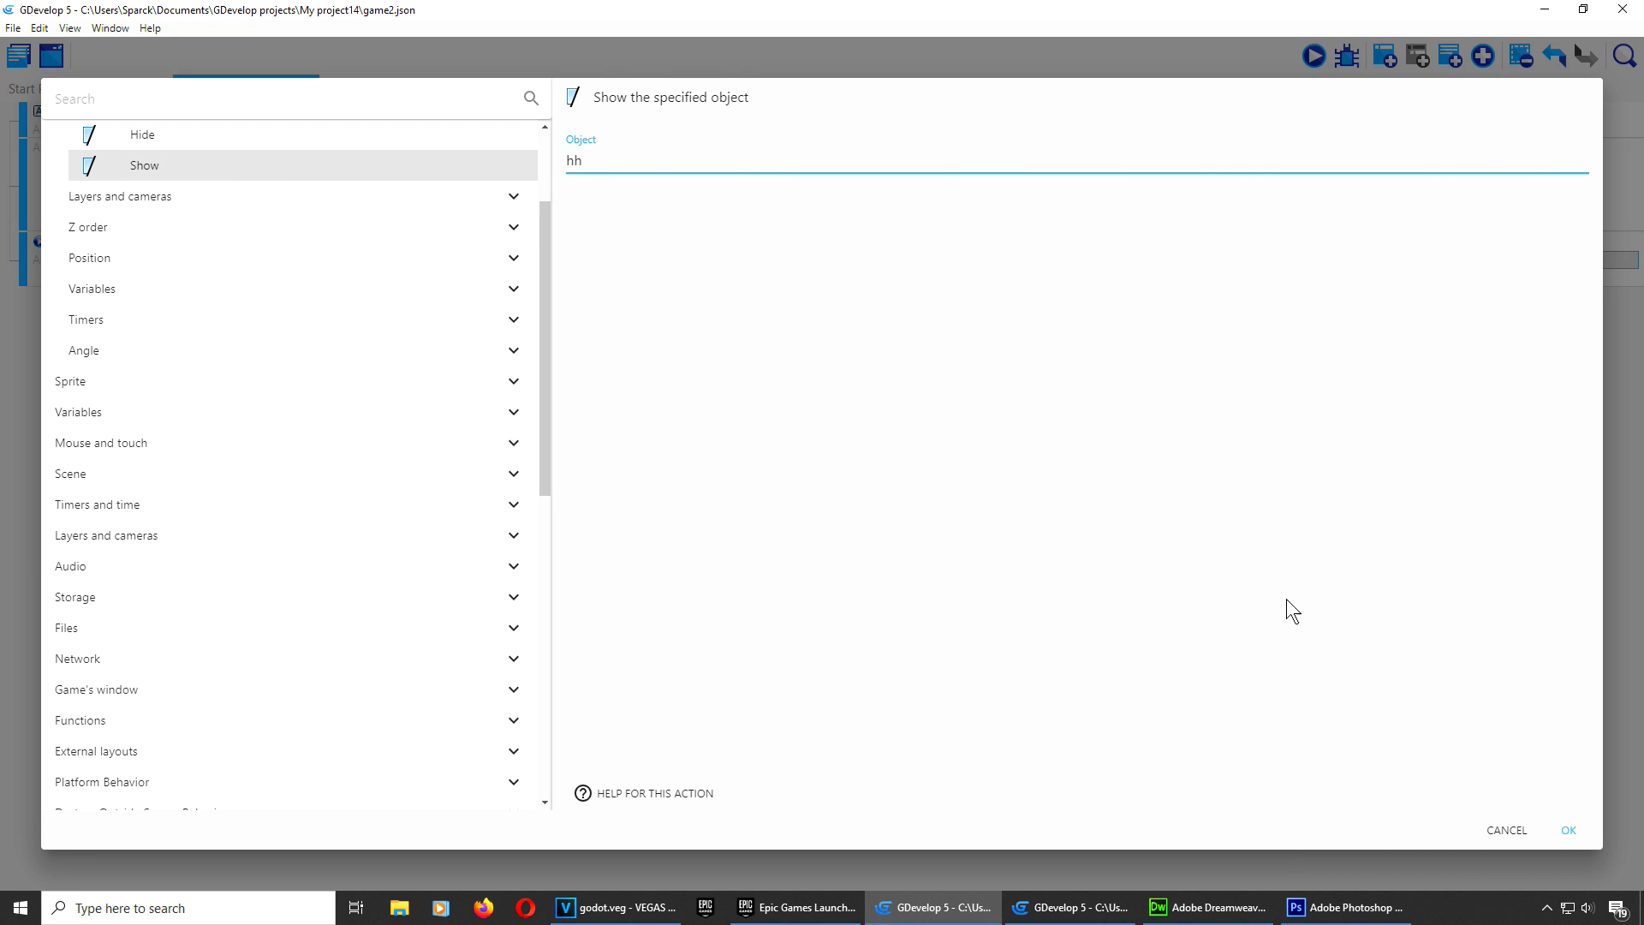
click(1570, 837)
click(1311, 60)
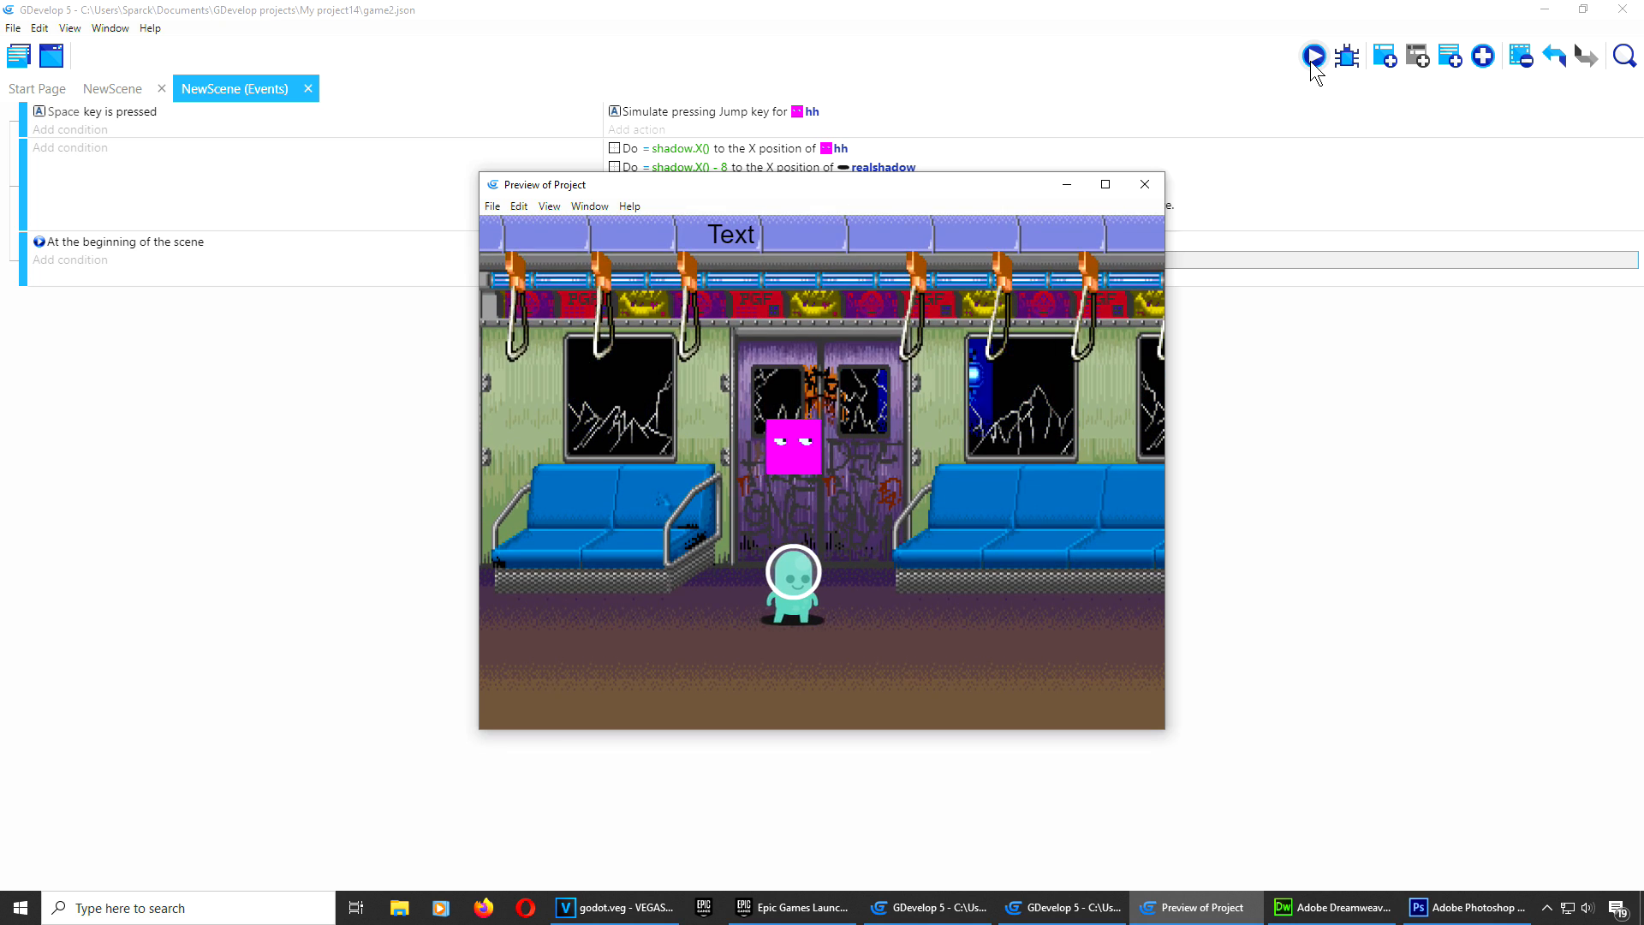
key(Right)
key(Left)
key(space)
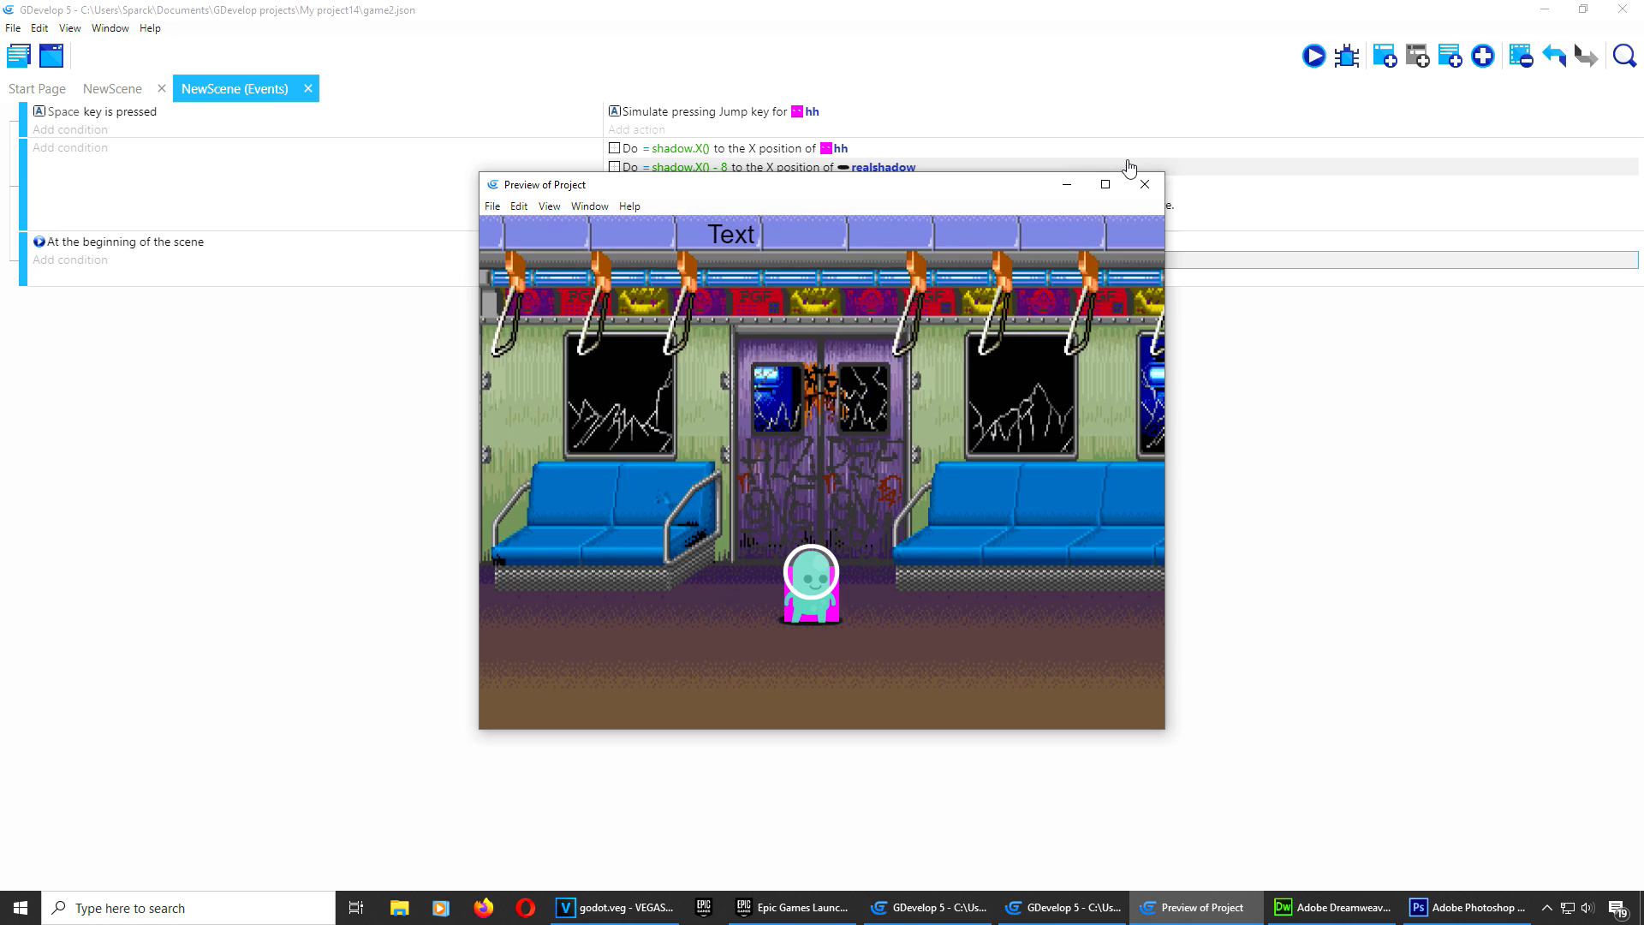
click(1145, 185)
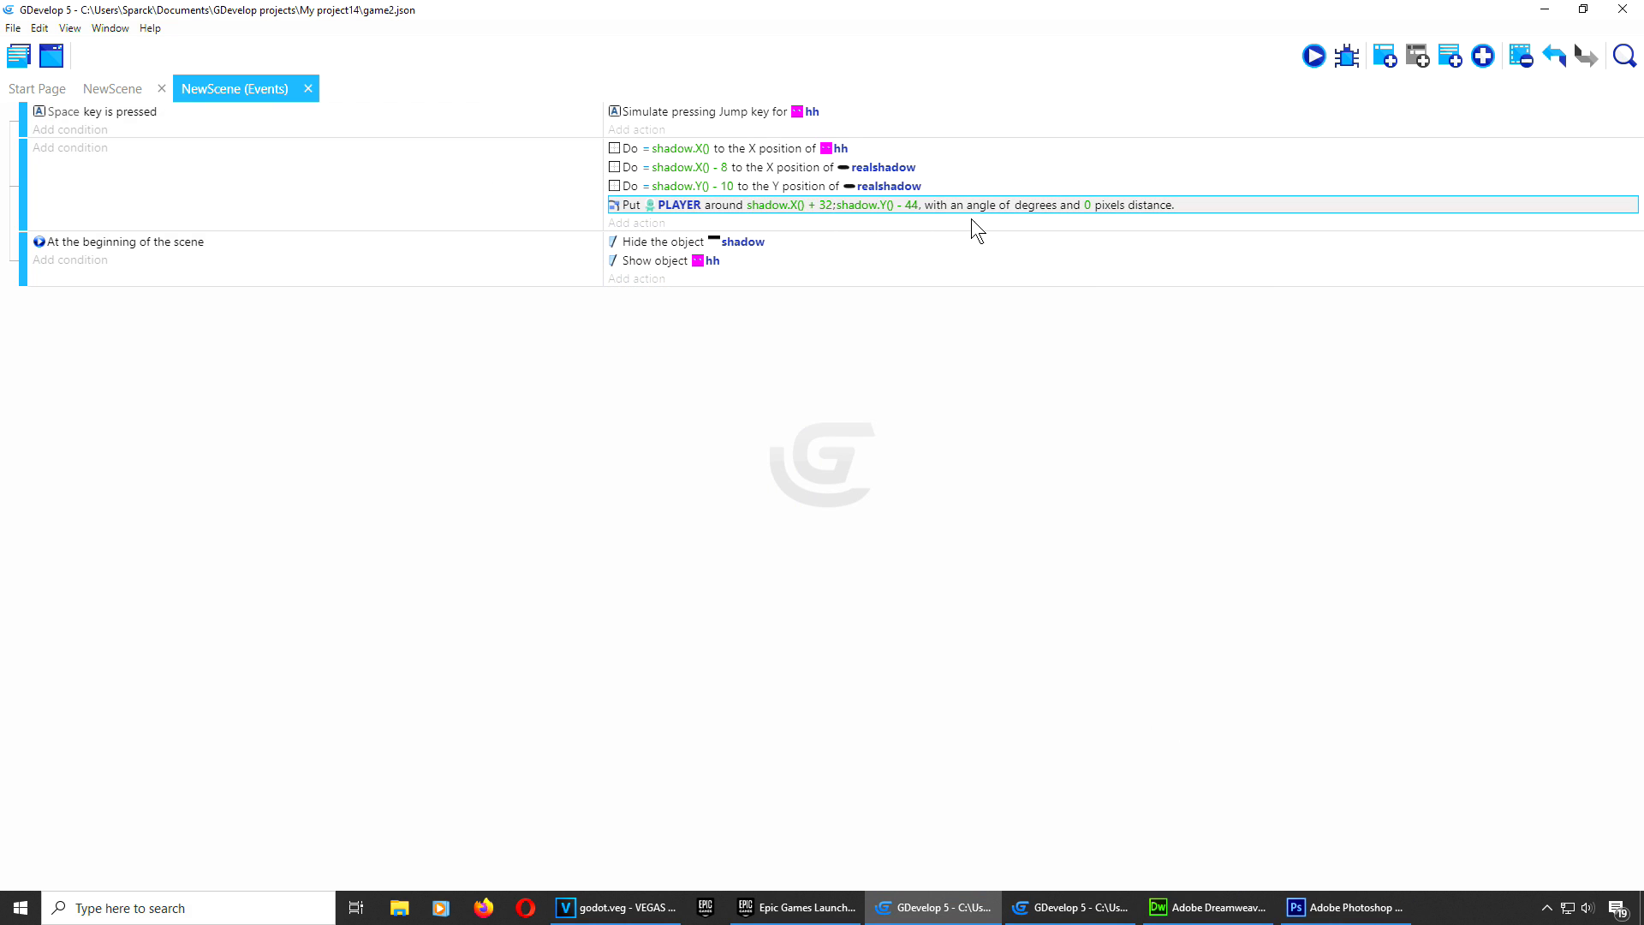
Step: Make PLAYER's placement action follow hh by setting its position to hh.X() + 32 and hh.Y() - 44
double_click(992, 204)
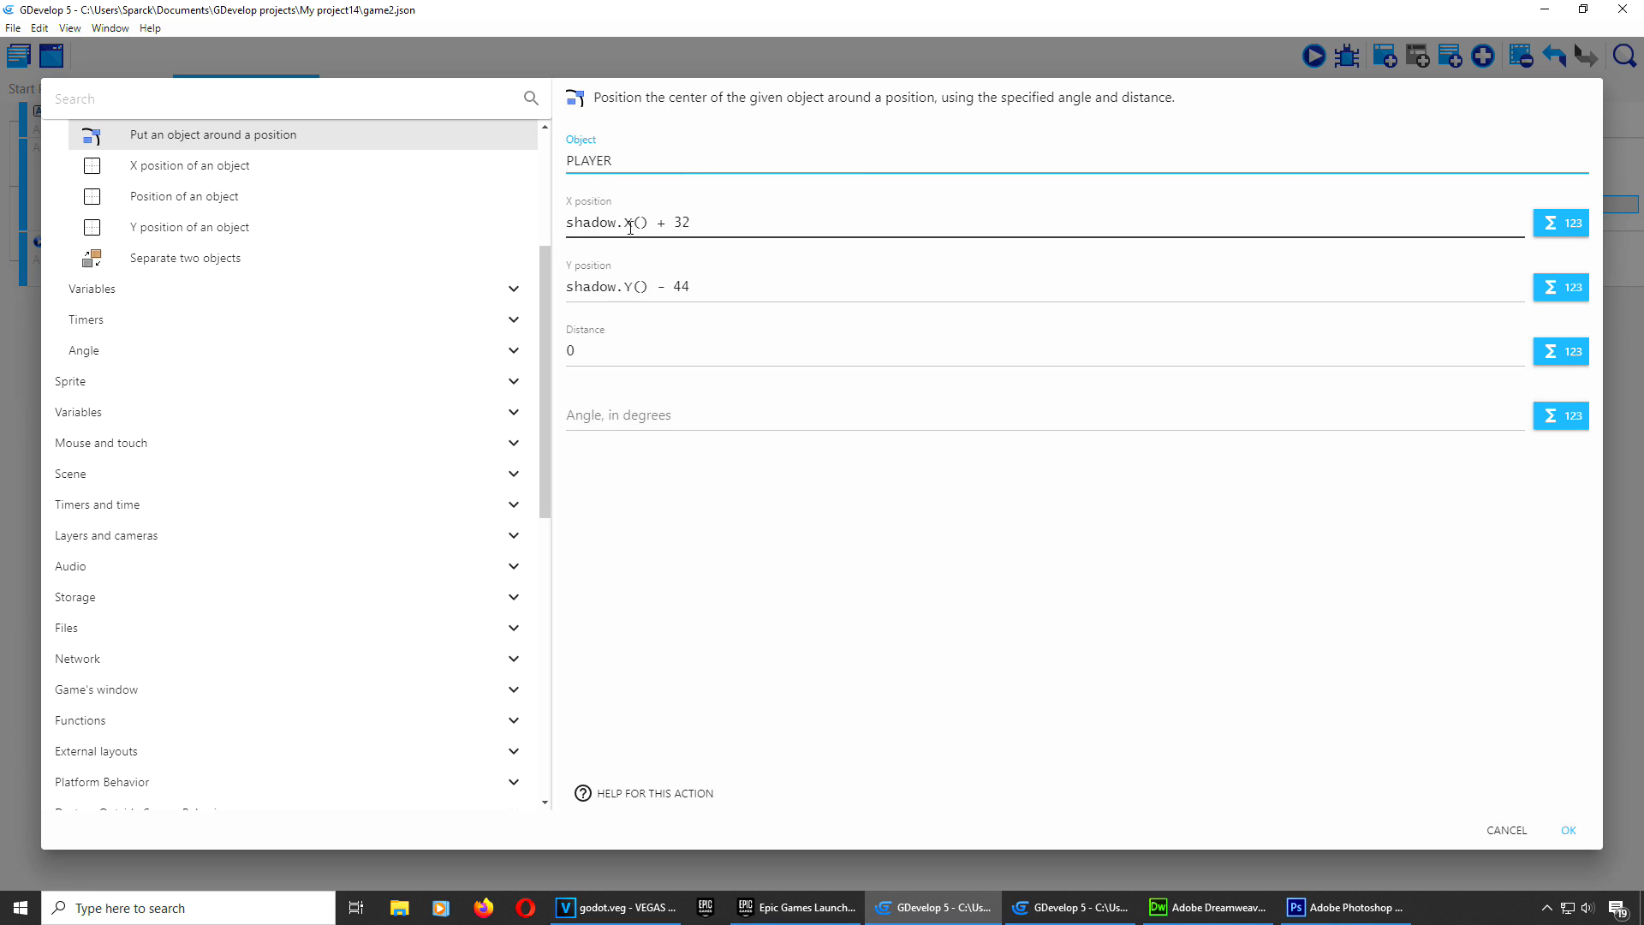
drag(617, 222, 544, 219)
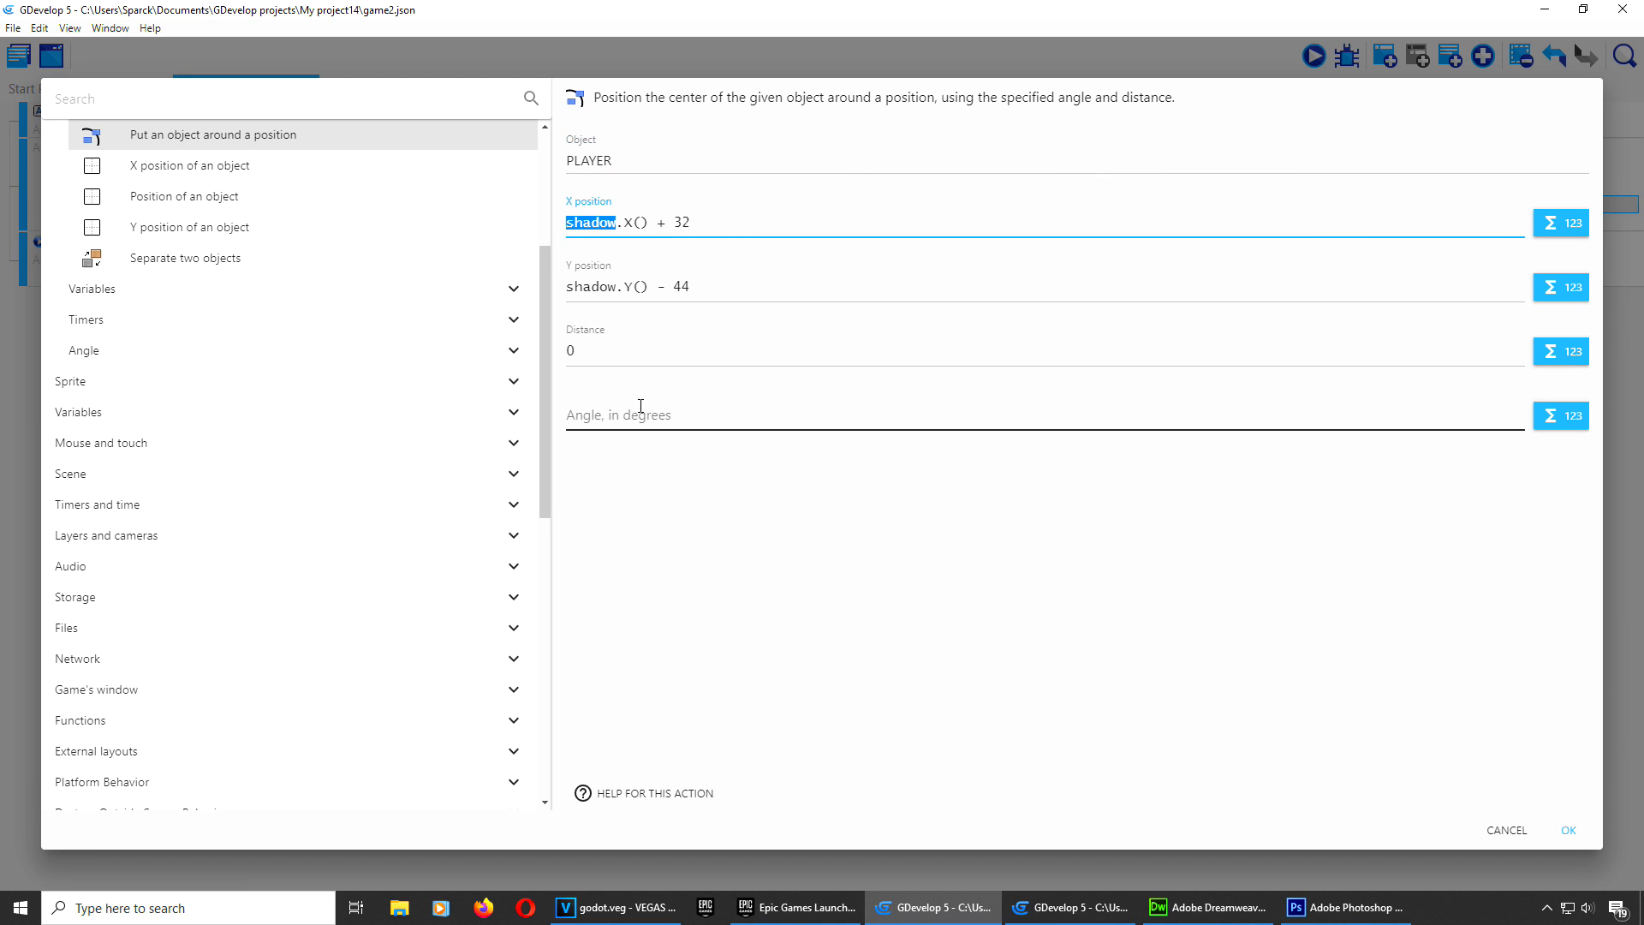
text(hh)
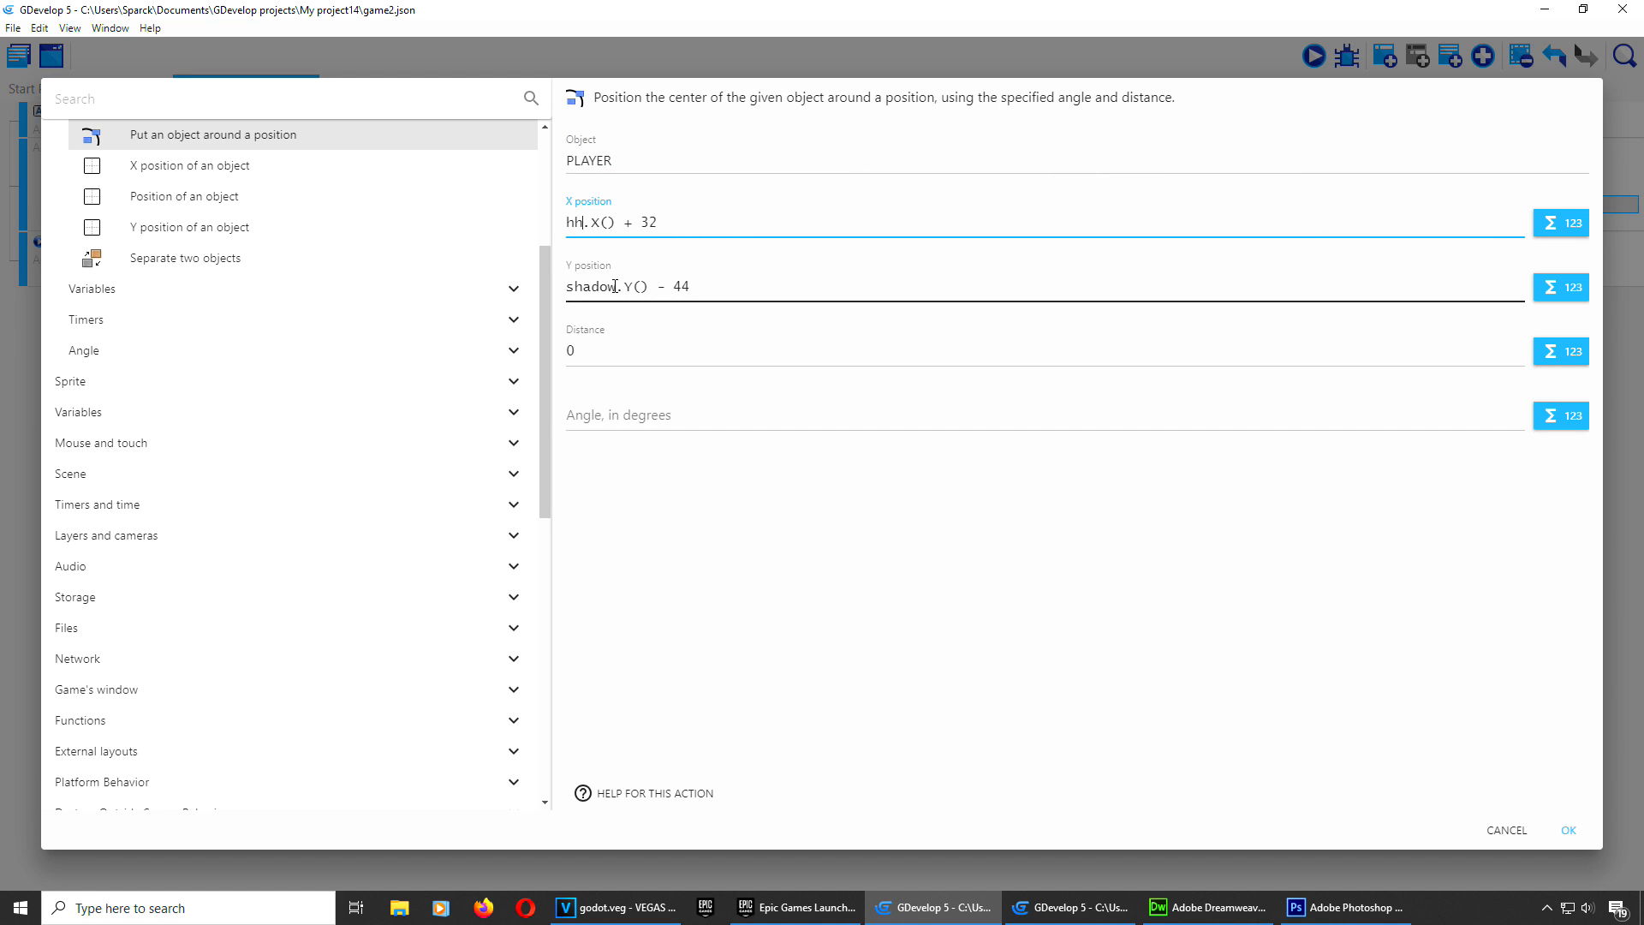
drag(616, 286, 549, 285)
text(hh)
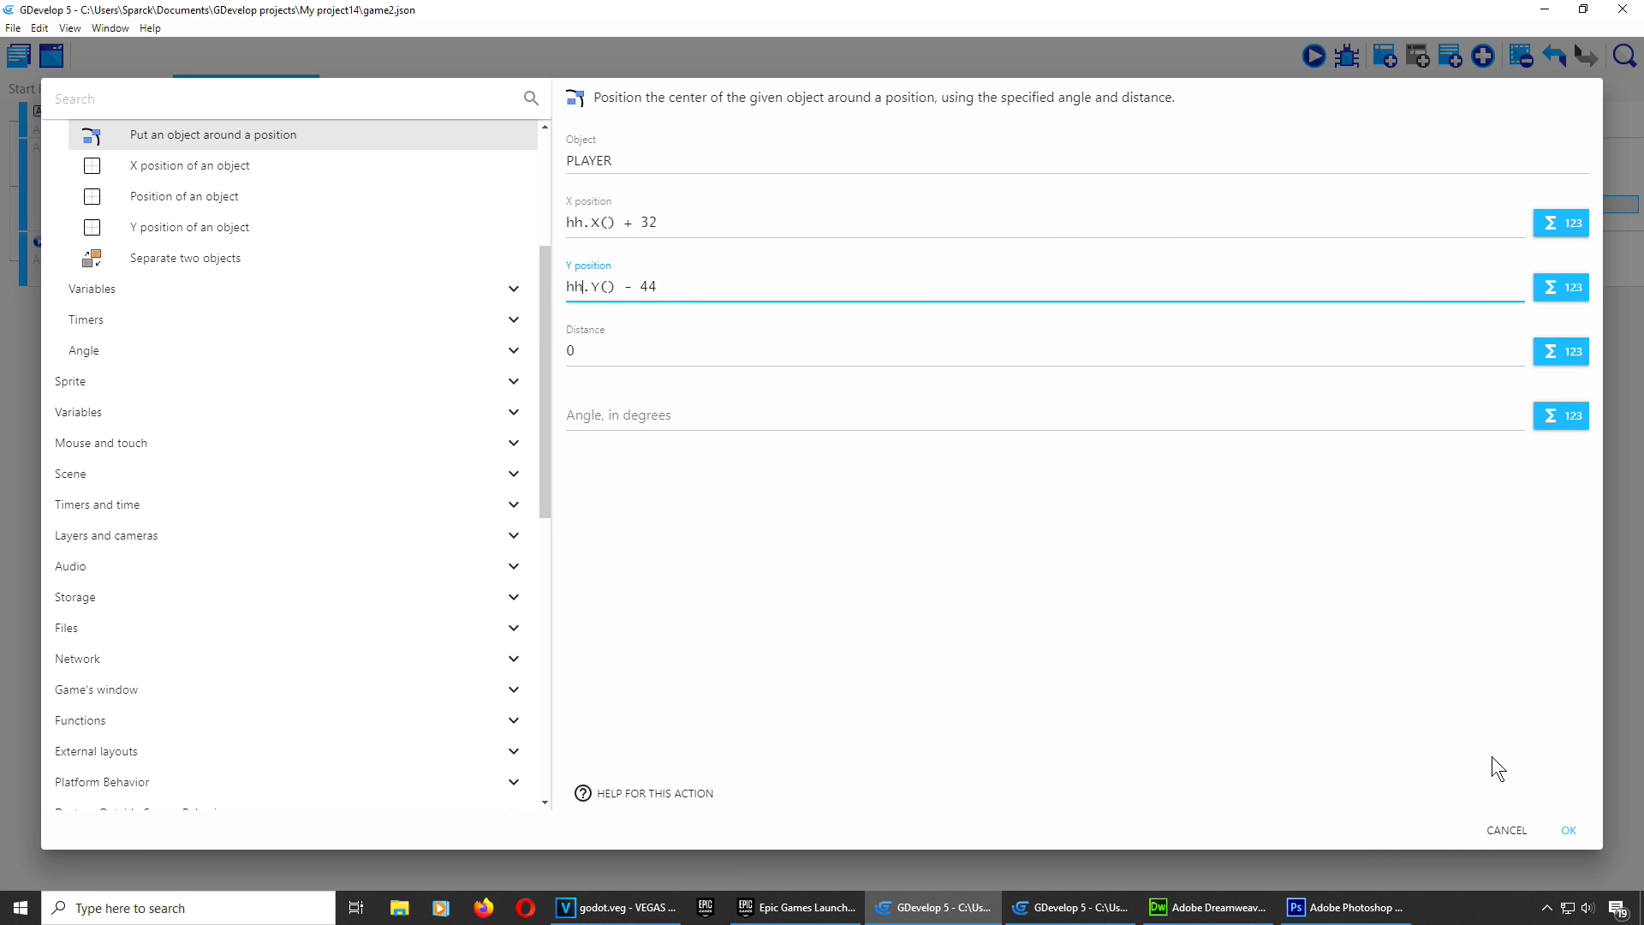
click(1569, 830)
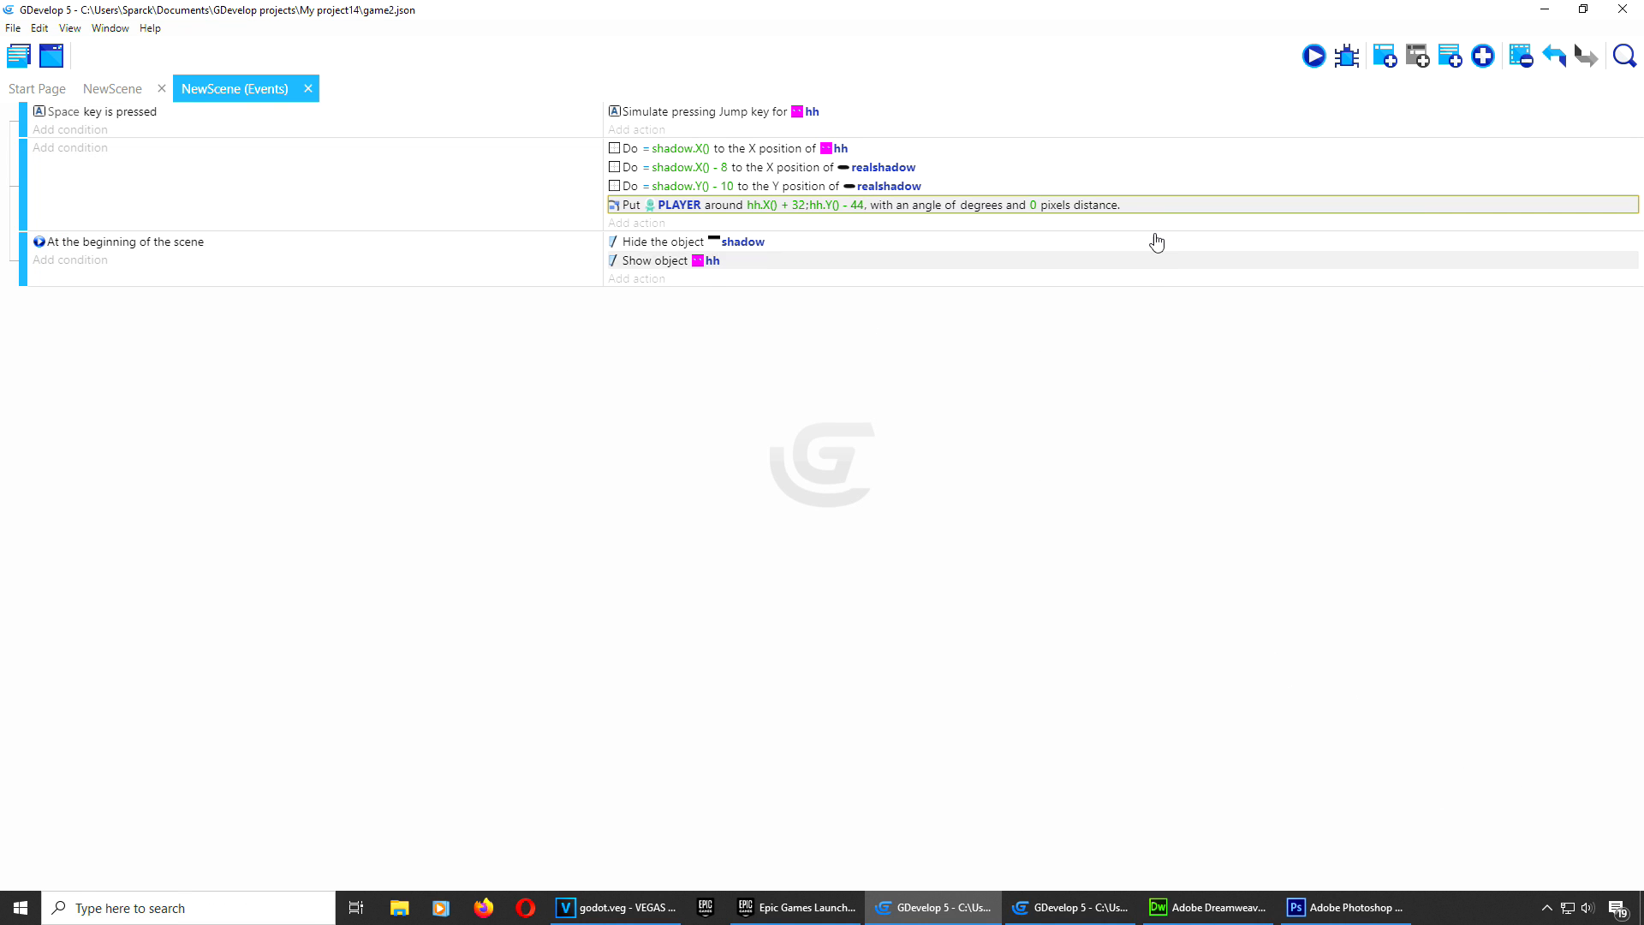
Step: Preview the scene and test by repeated jumping and moving whether PLAYER follows hh
click(1310, 60)
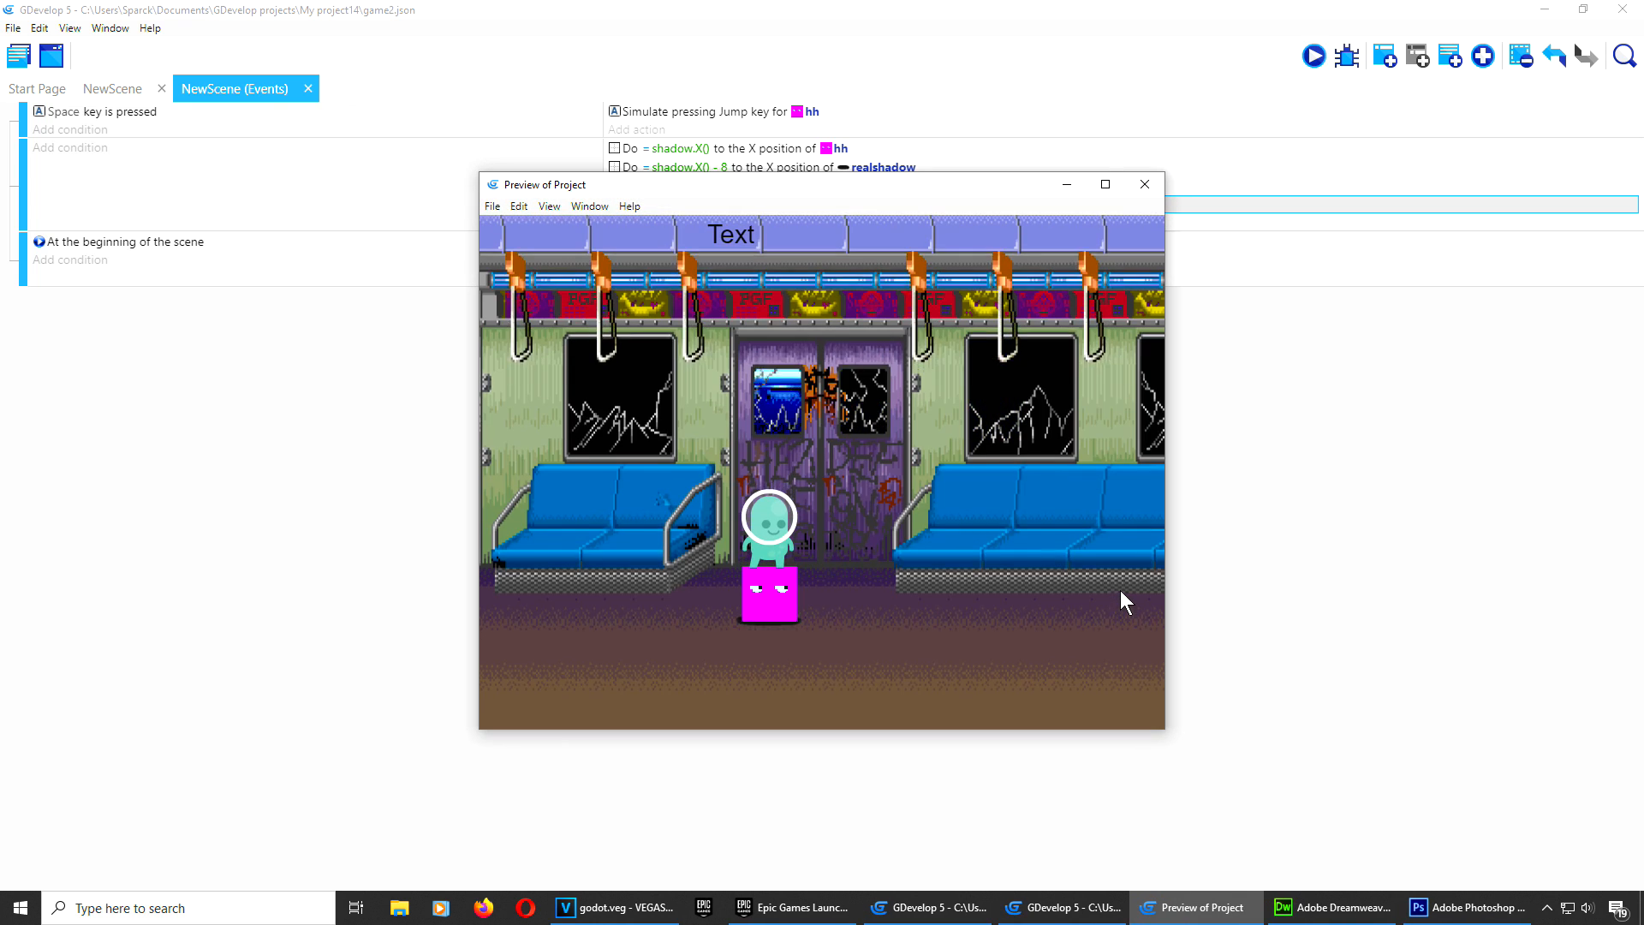
key(space)
key(space)
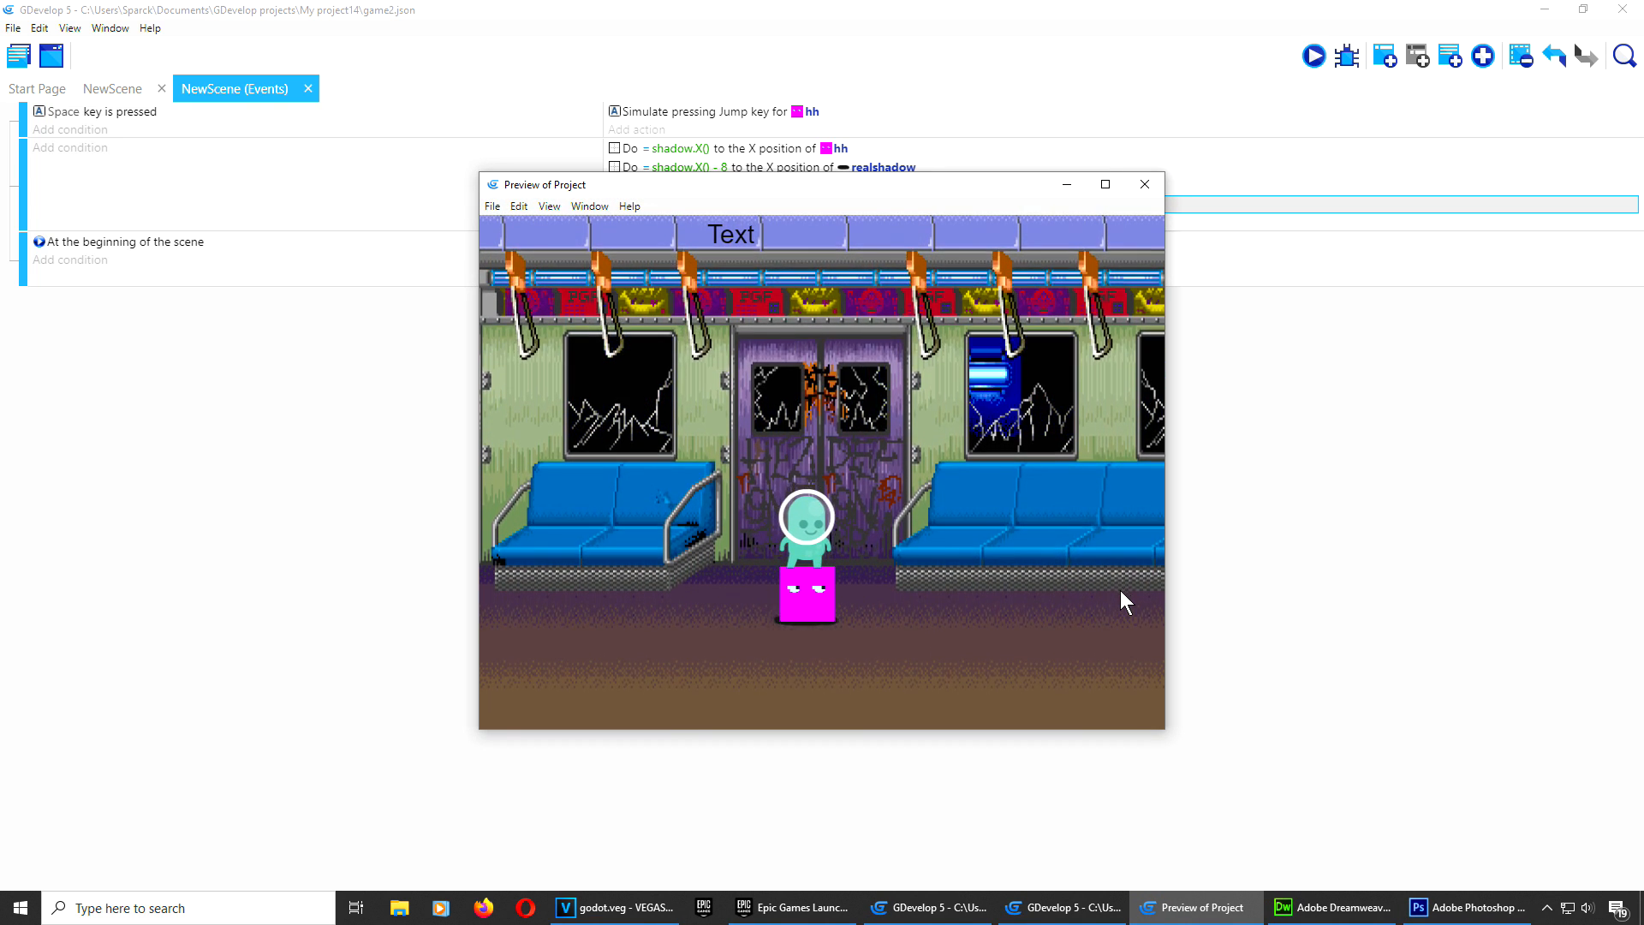
key(space)
key(Right)
key(space)
key(Left)
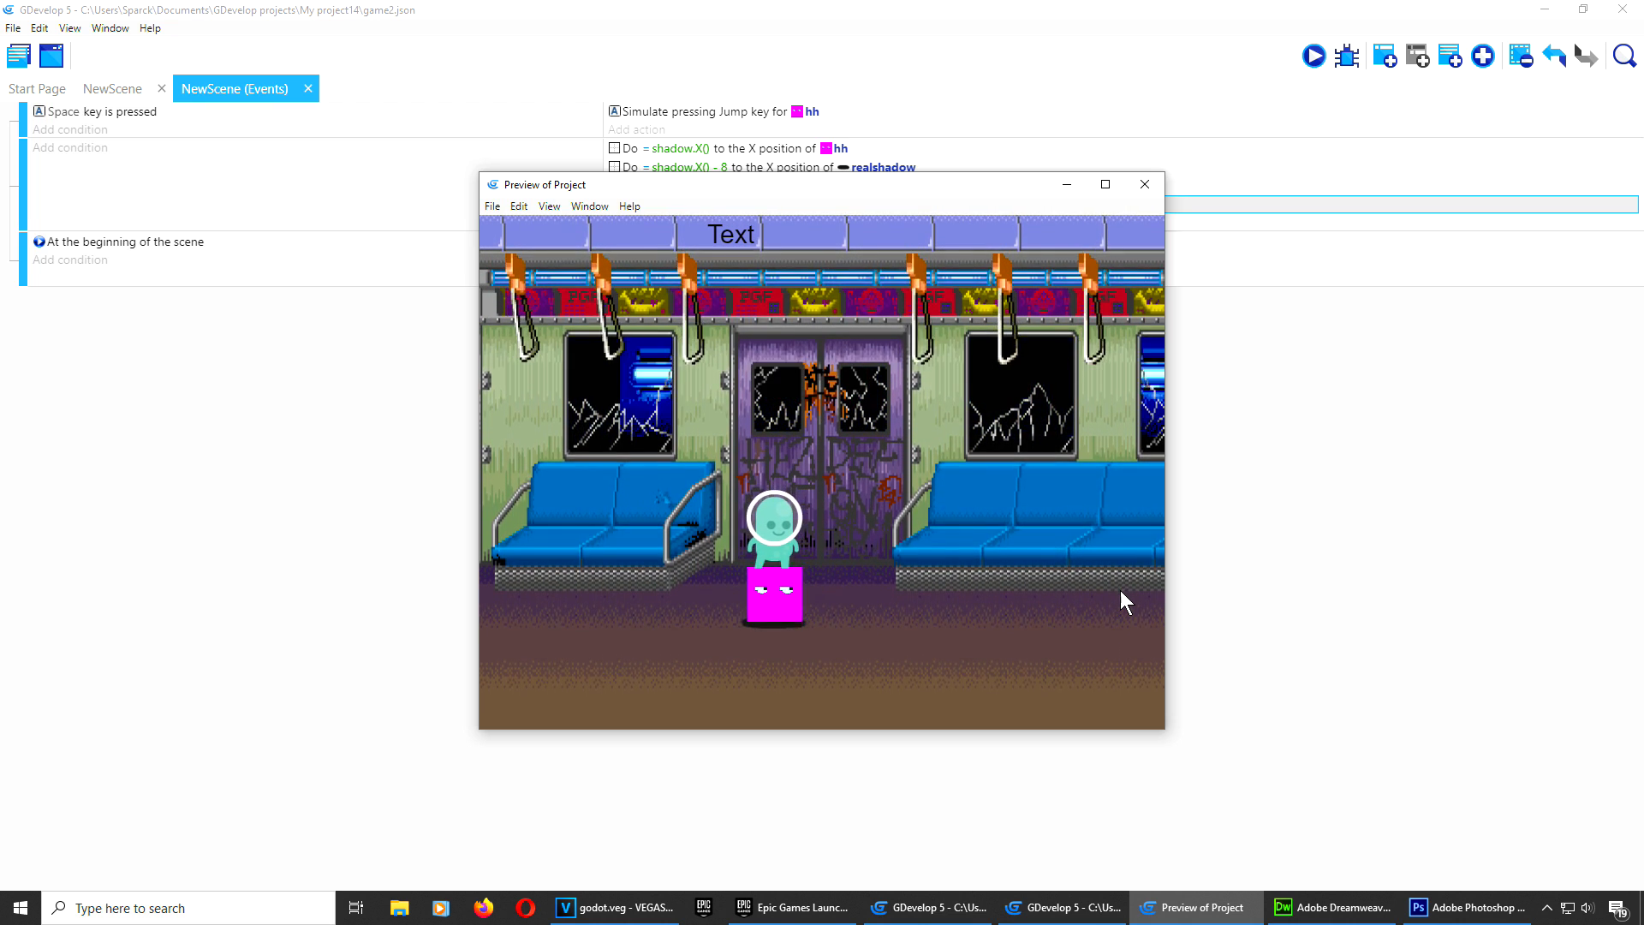
key(Down)
key(space)
key(Left)
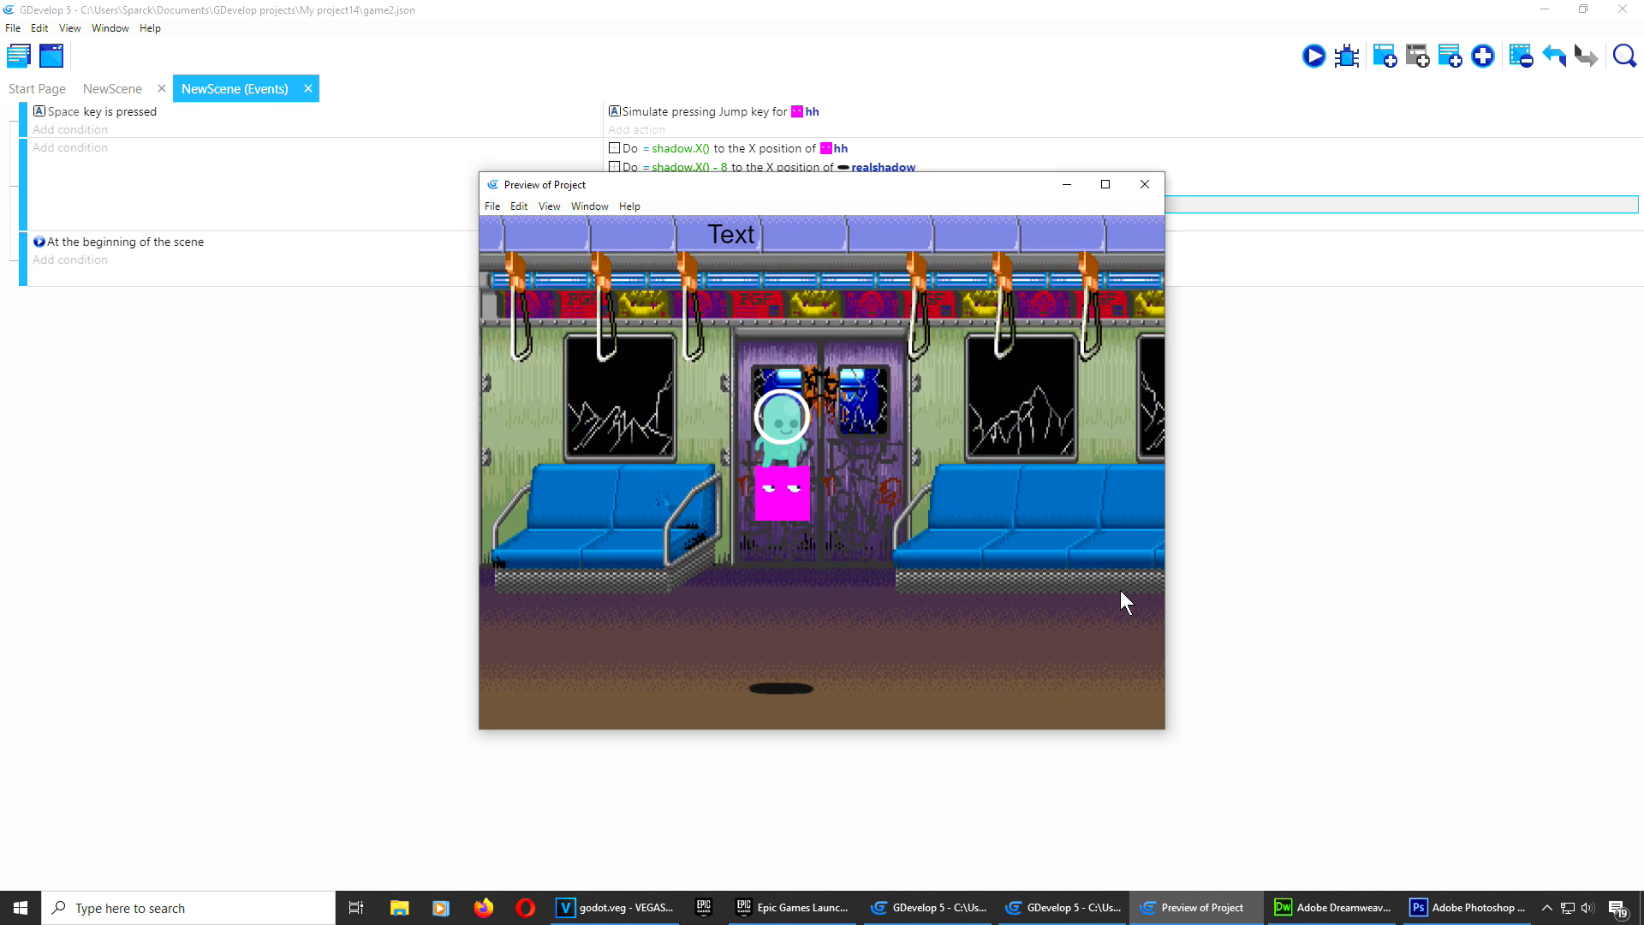
click(1144, 188)
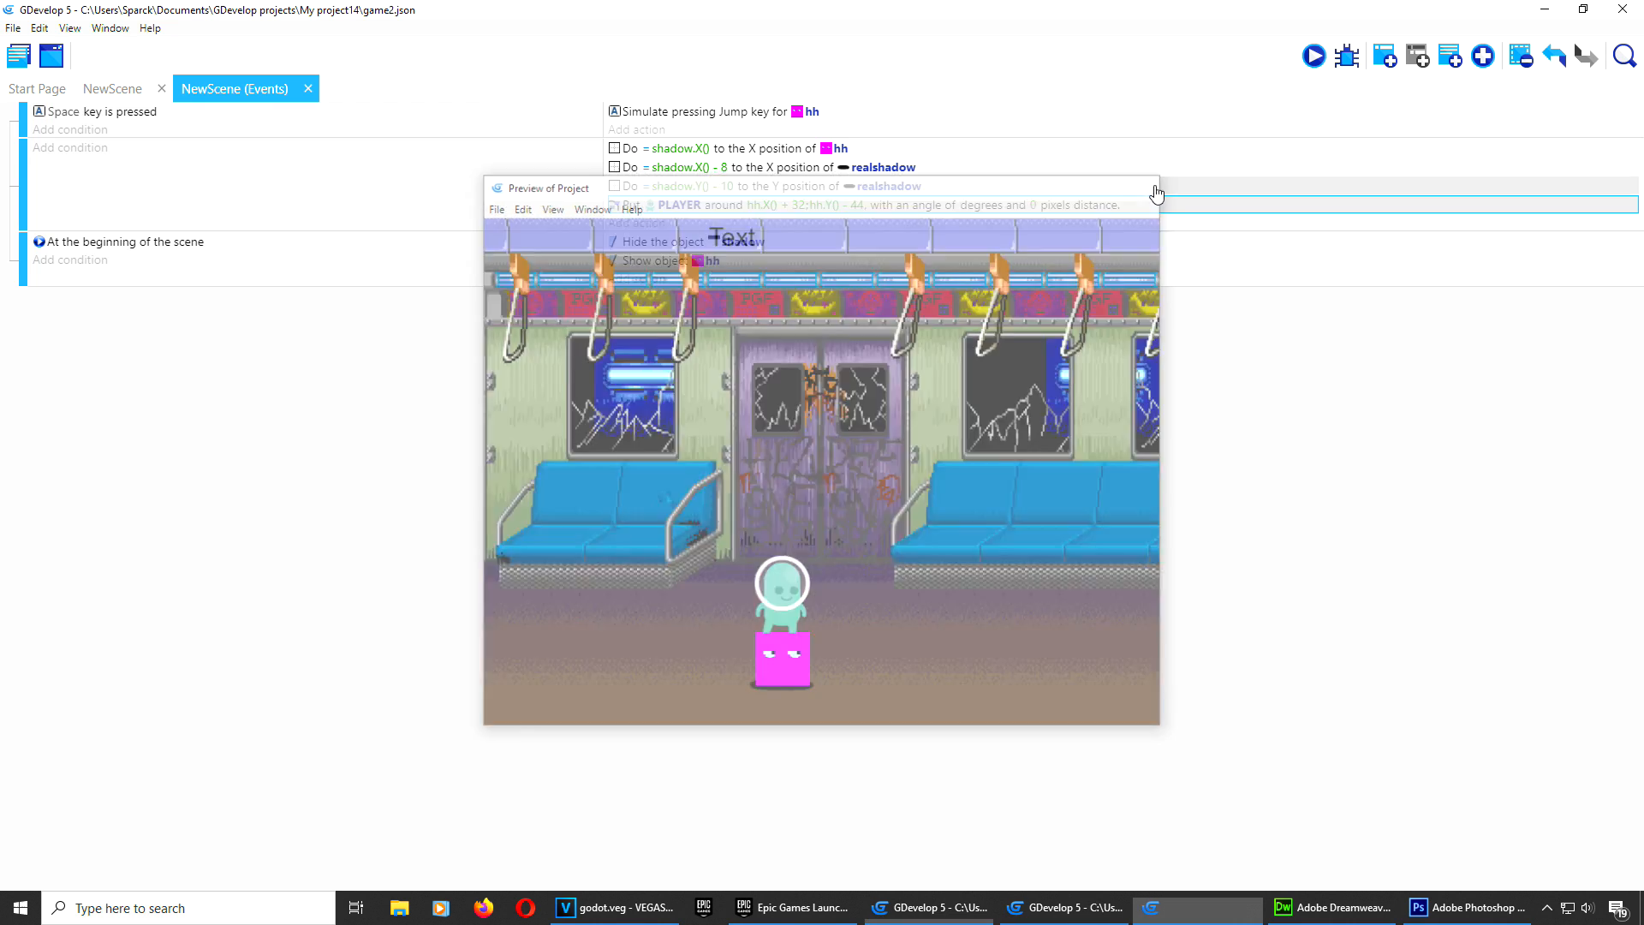
Step: Set the Y position of PLAYER's placement action to hh.Y() - 16
double_click(1130, 207)
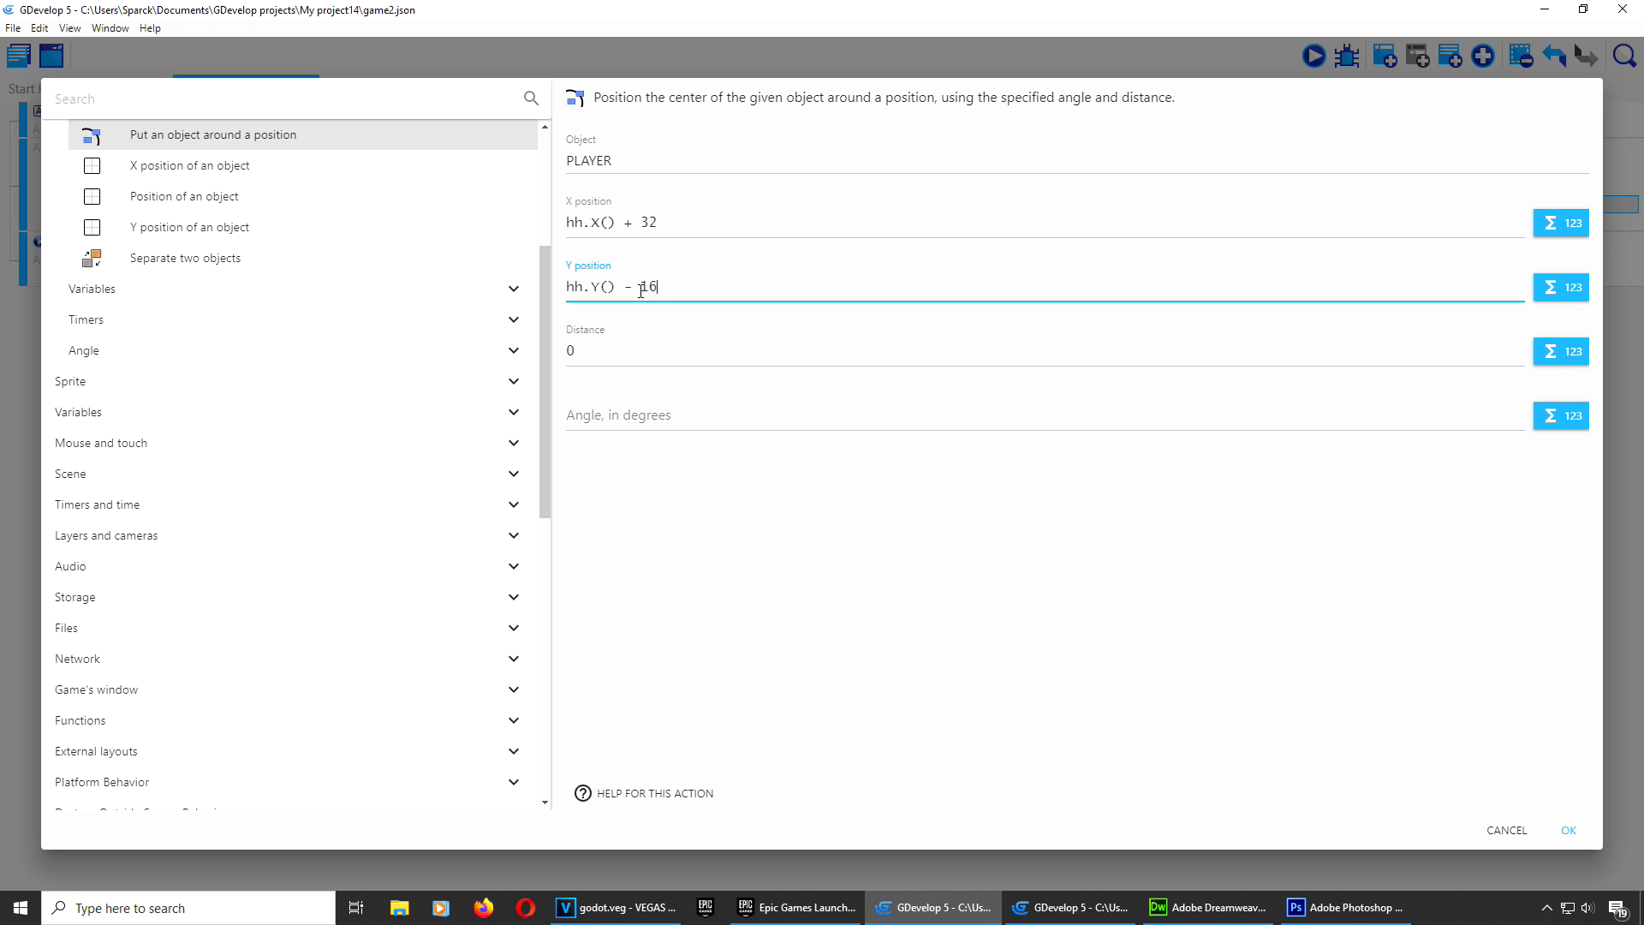
click(1560, 830)
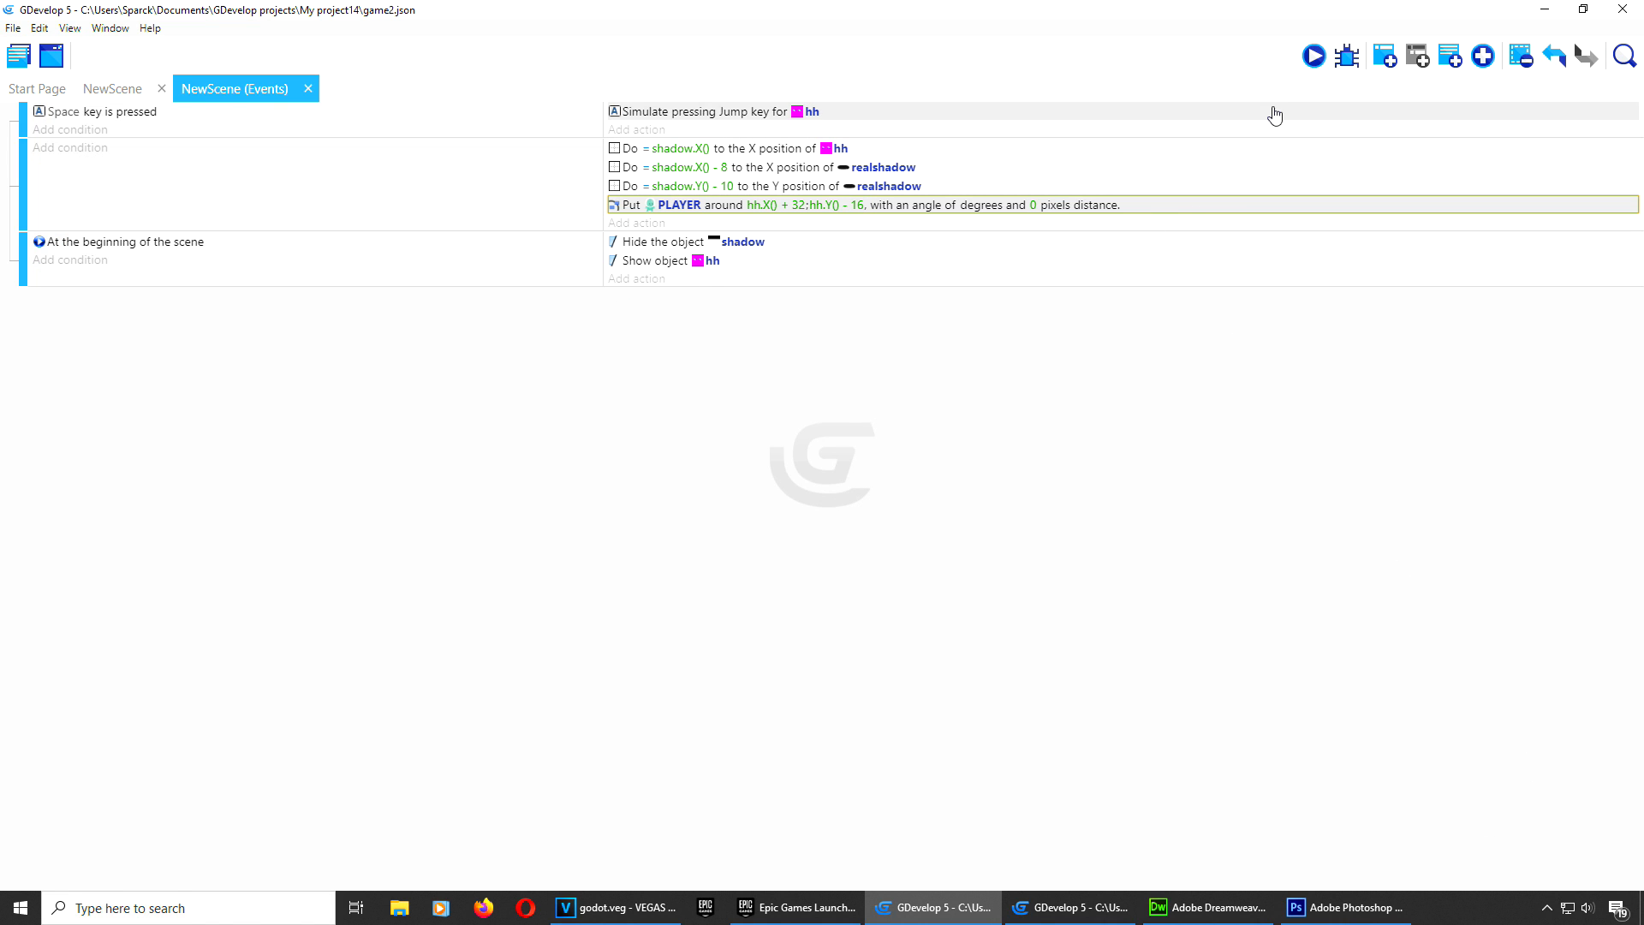
Step: Set the Y position of PLAYER's placement action to hh.Y() + 16, checking the alignment in previews before and after the change
click(1313, 55)
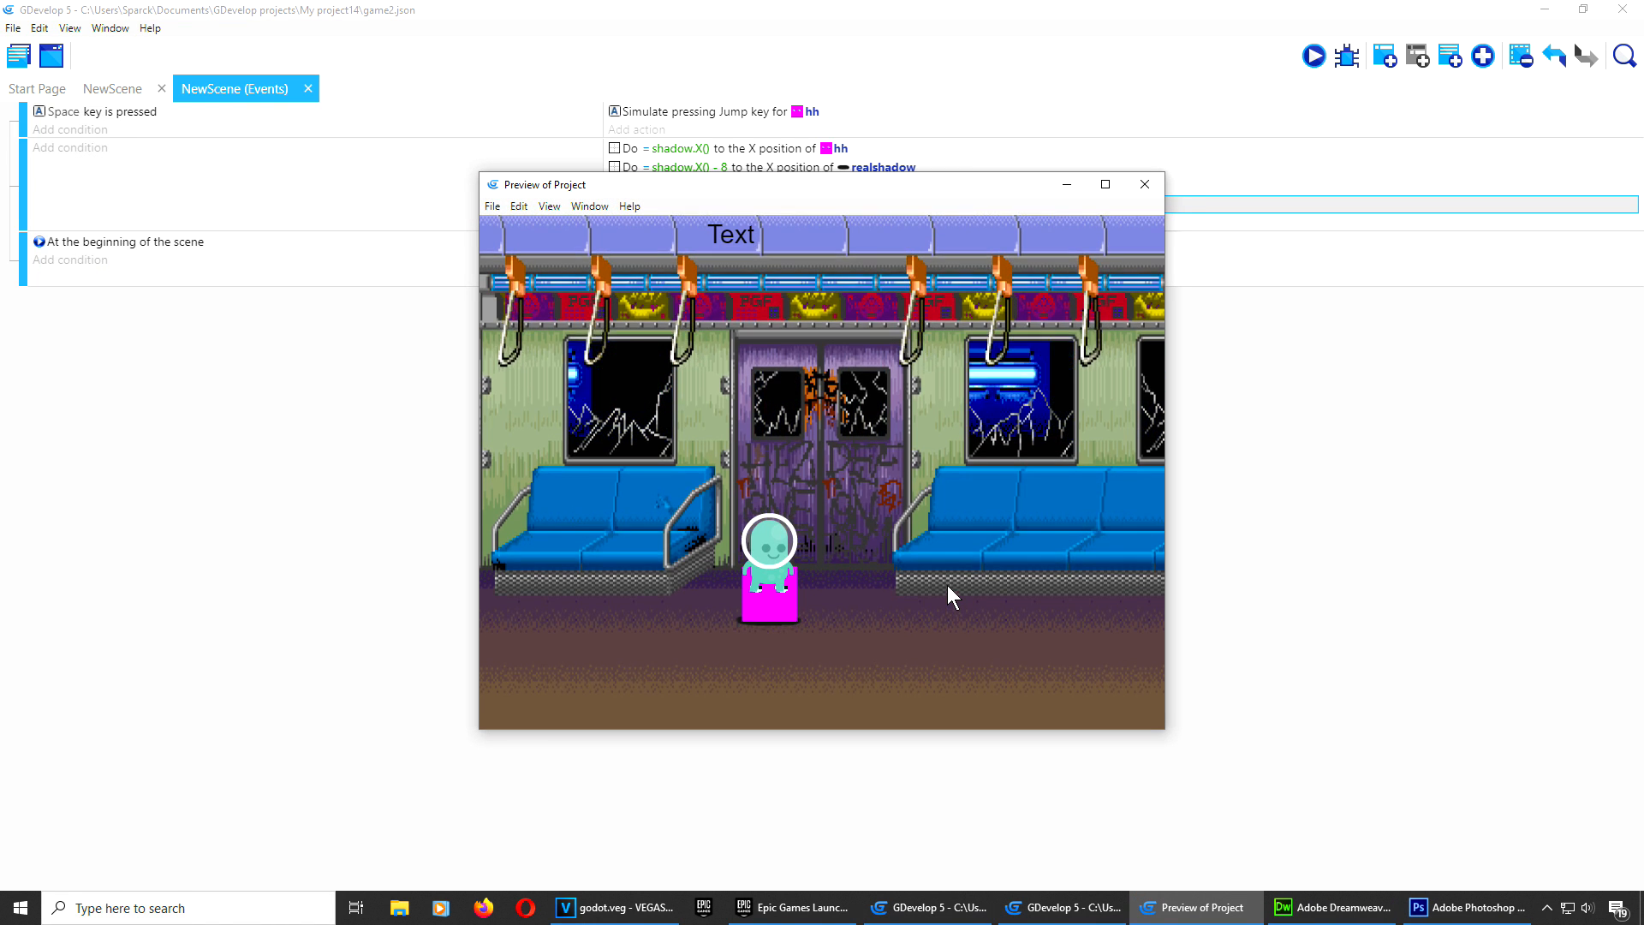
click(1145, 184)
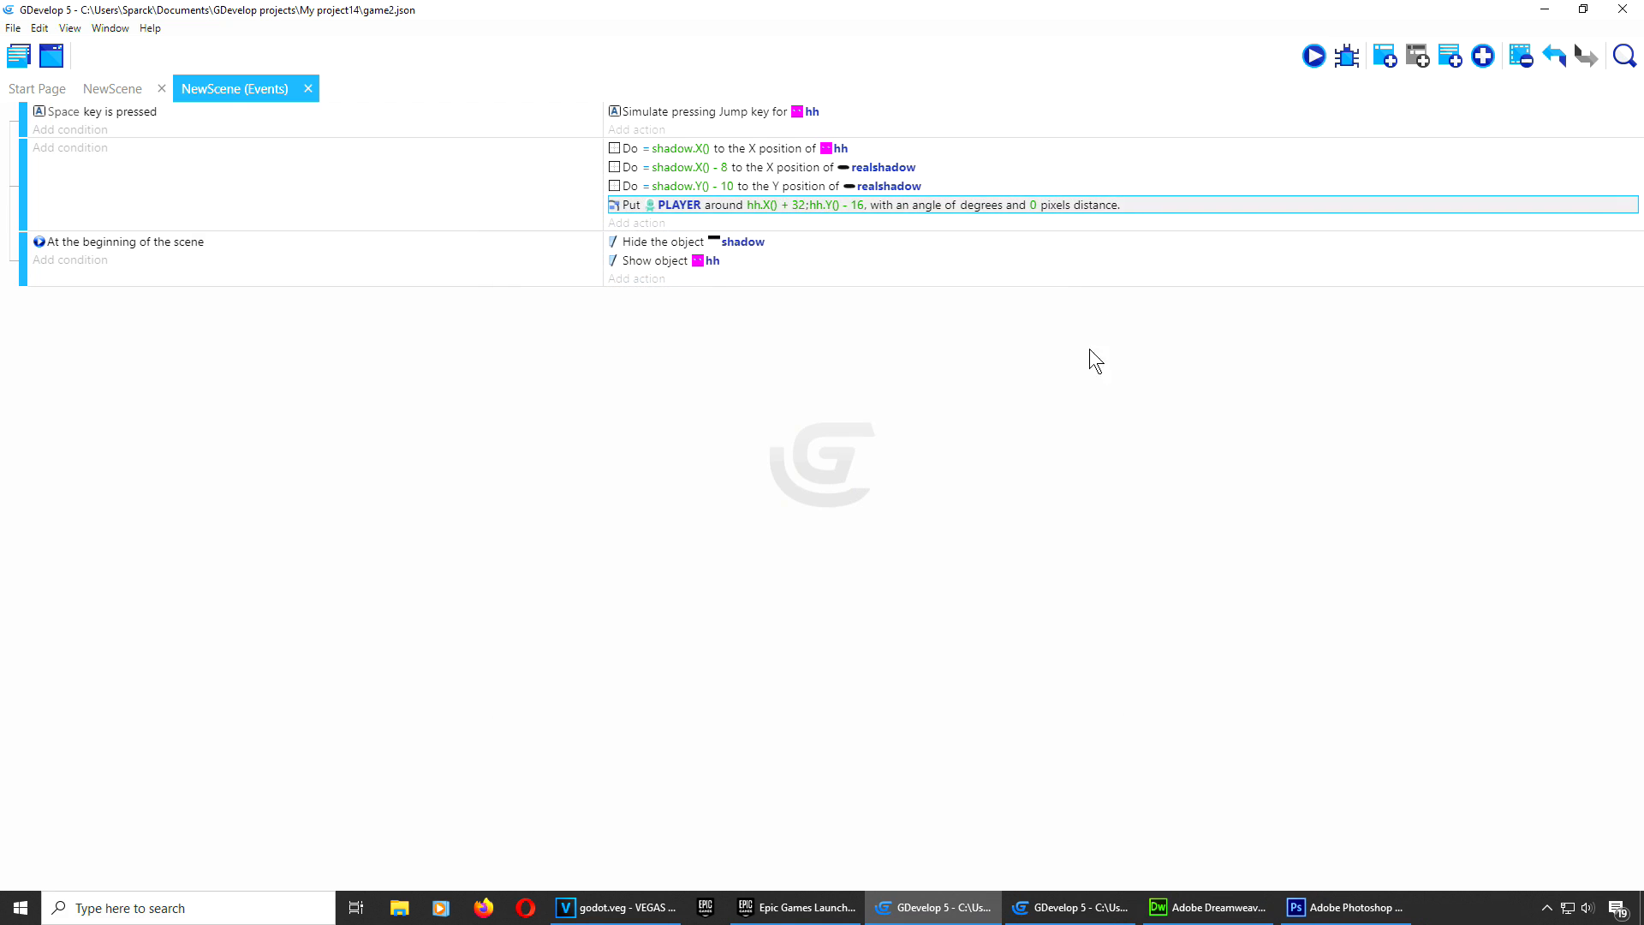
double_click(900, 205)
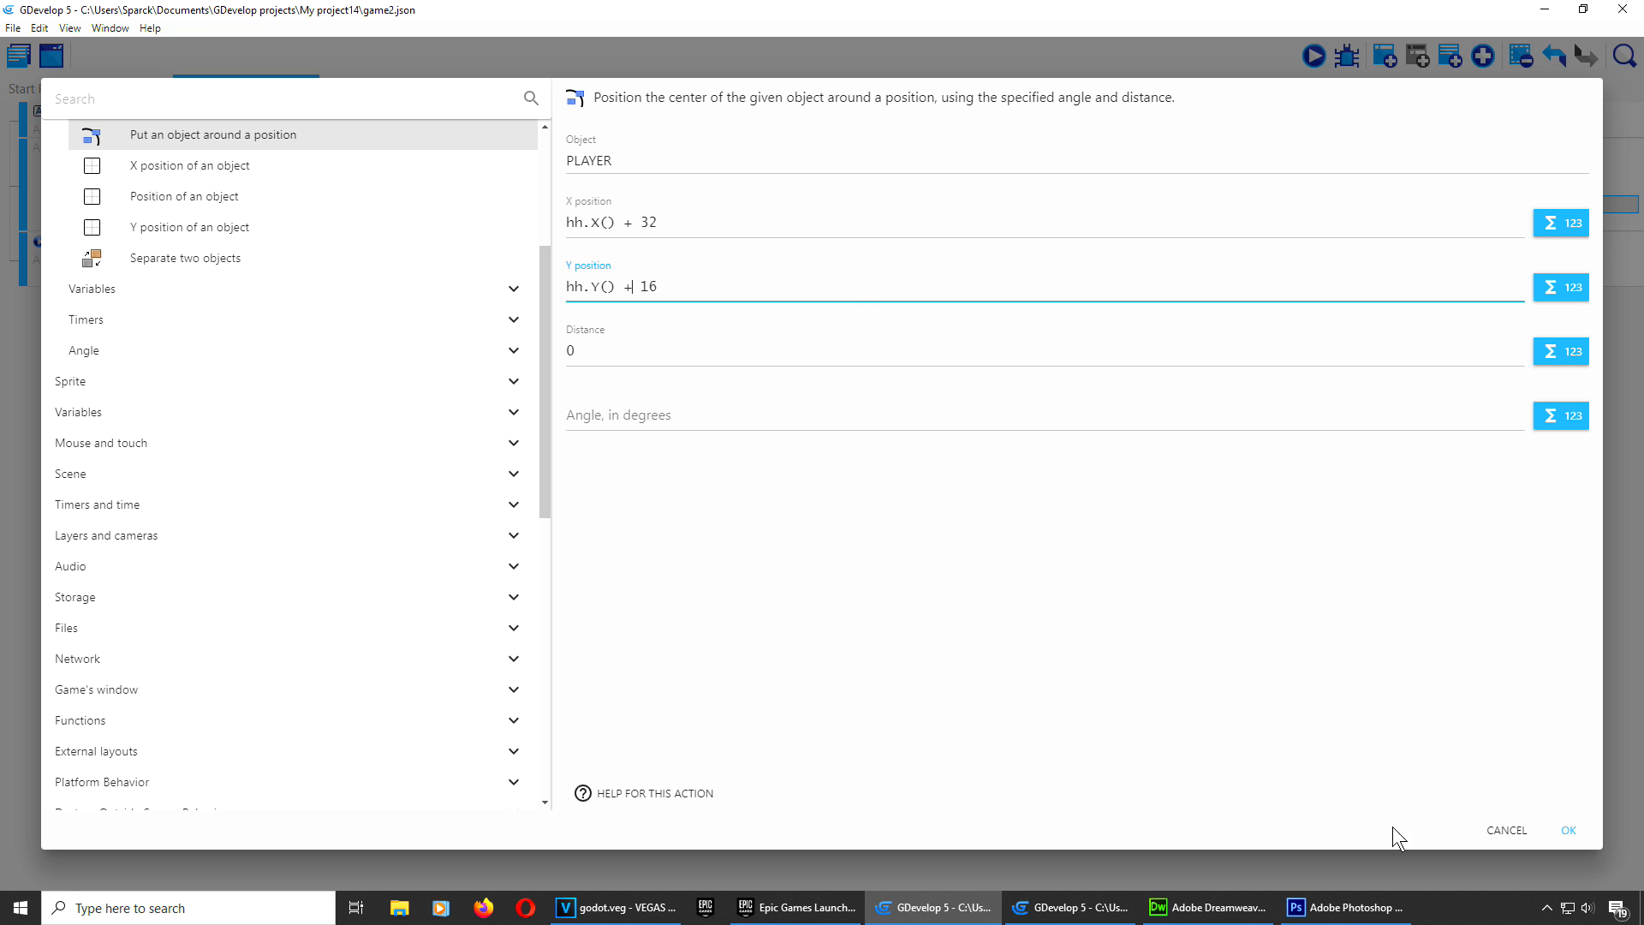
click(1572, 824)
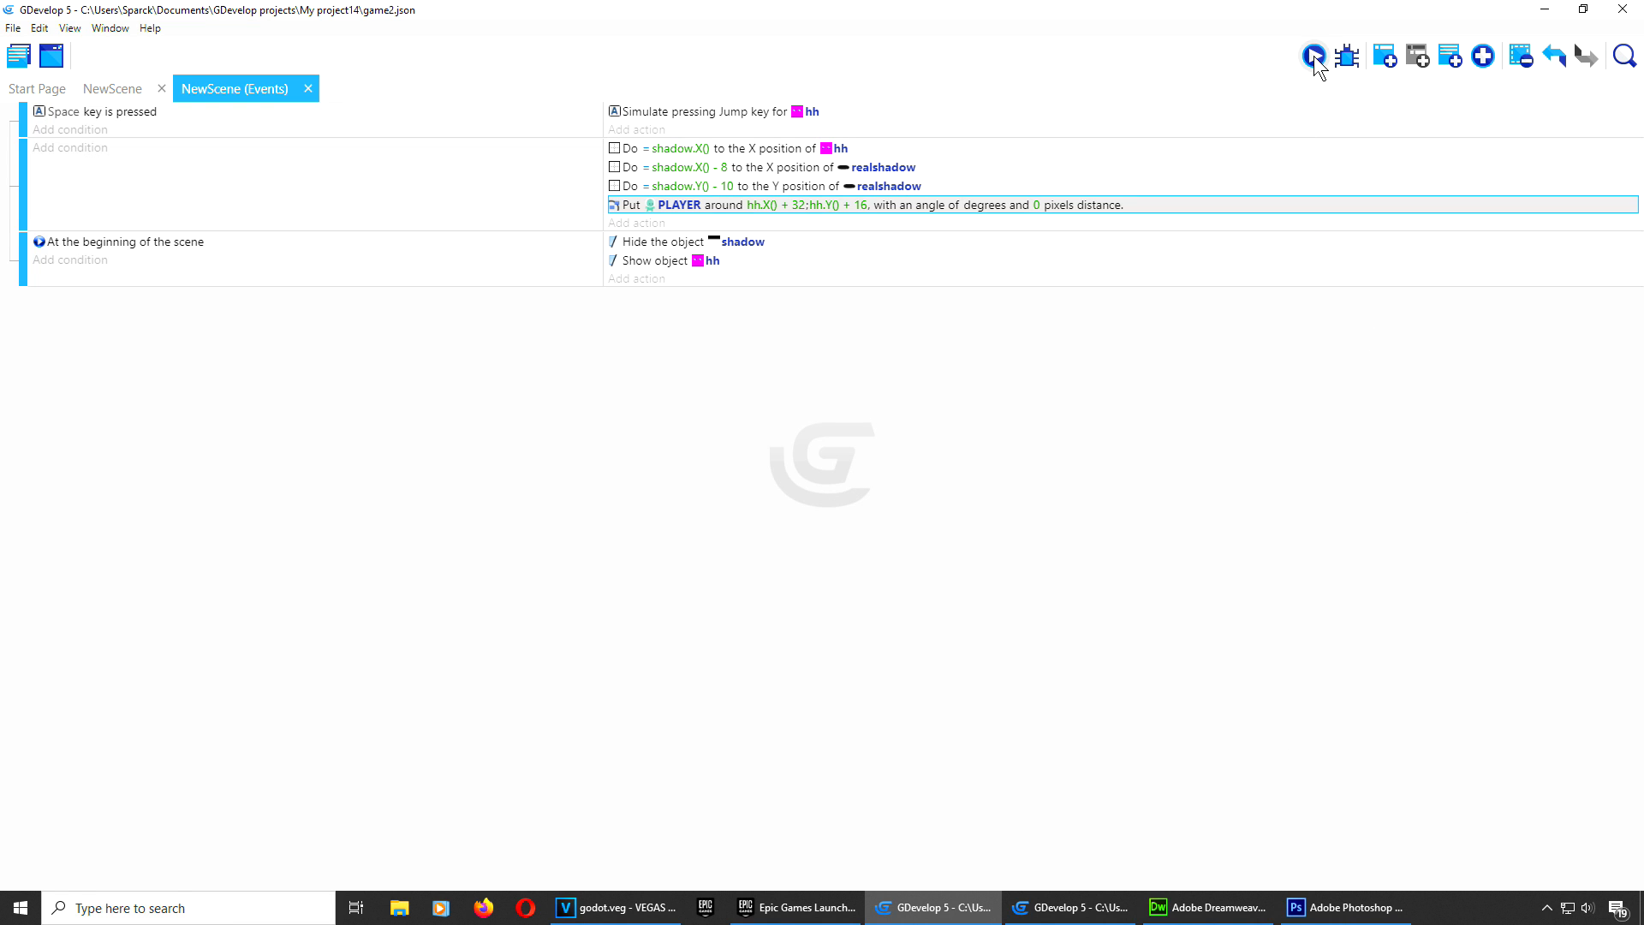
click(1313, 55)
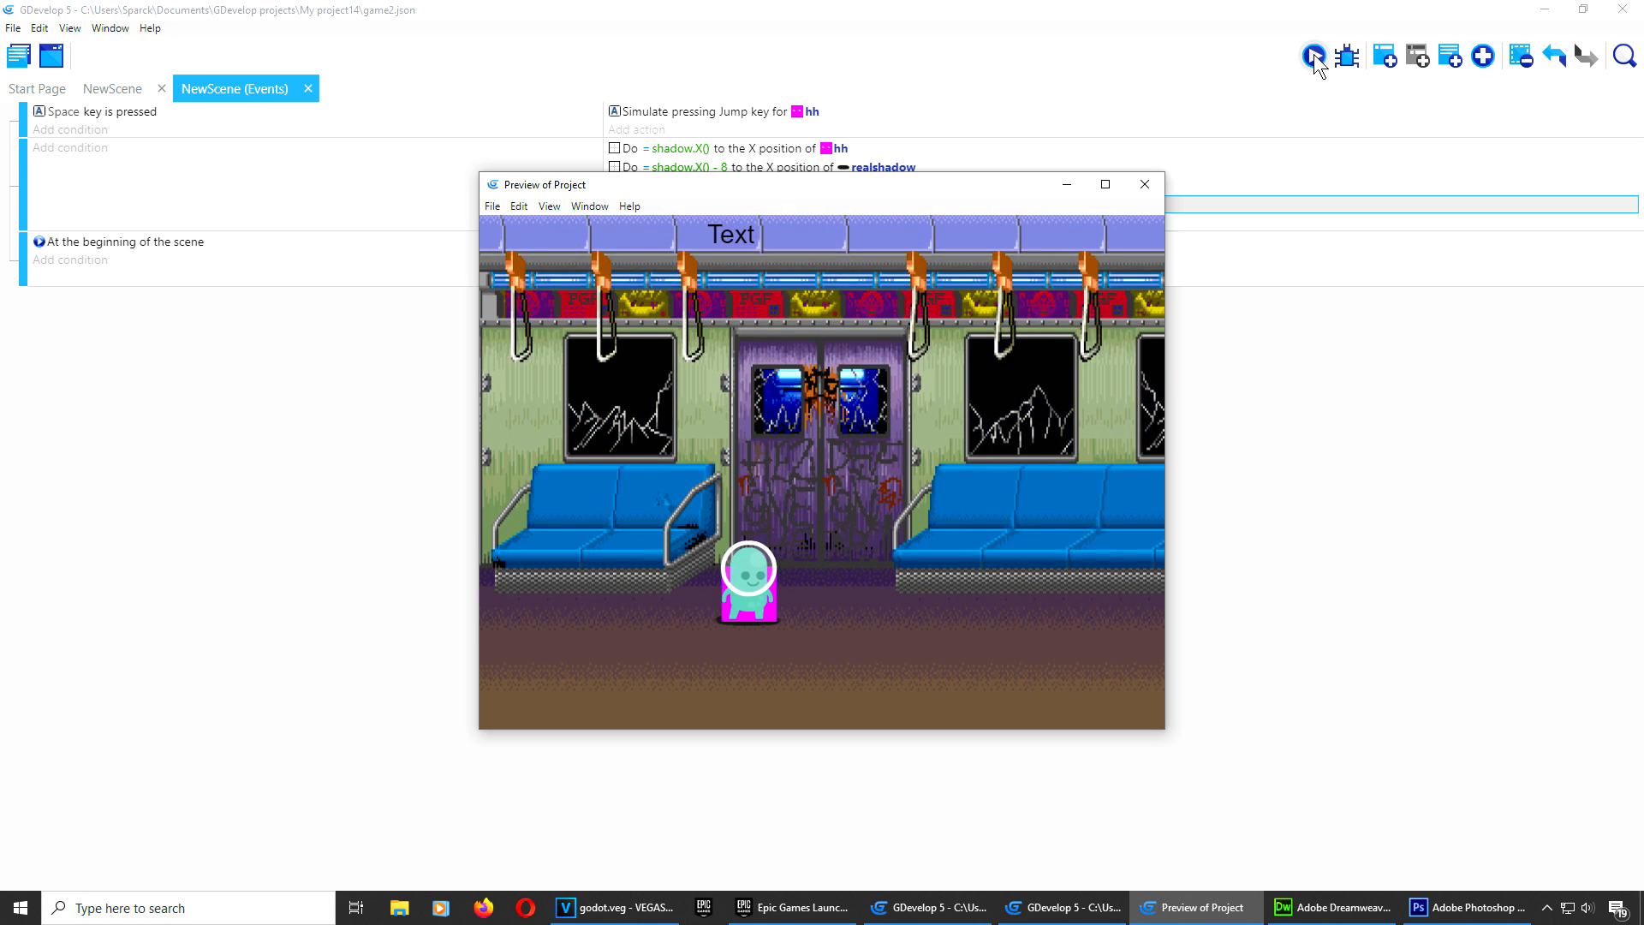
click(1144, 184)
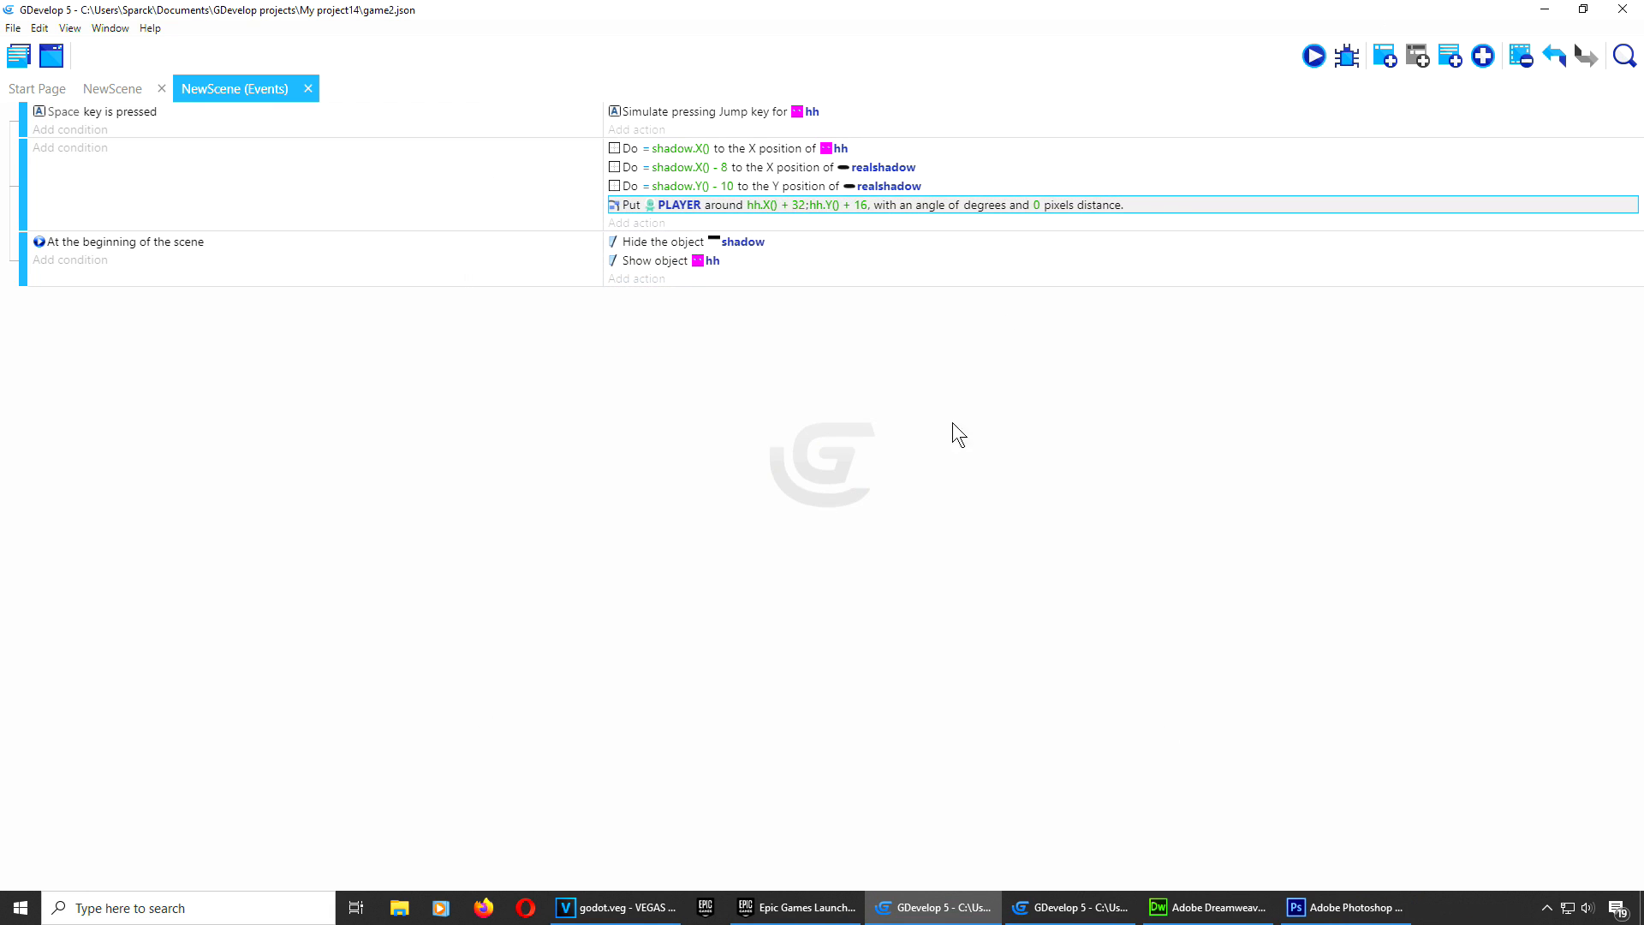
Step: Change the Show action for hh at the beginning of the scene to Hide
double_click(754, 261)
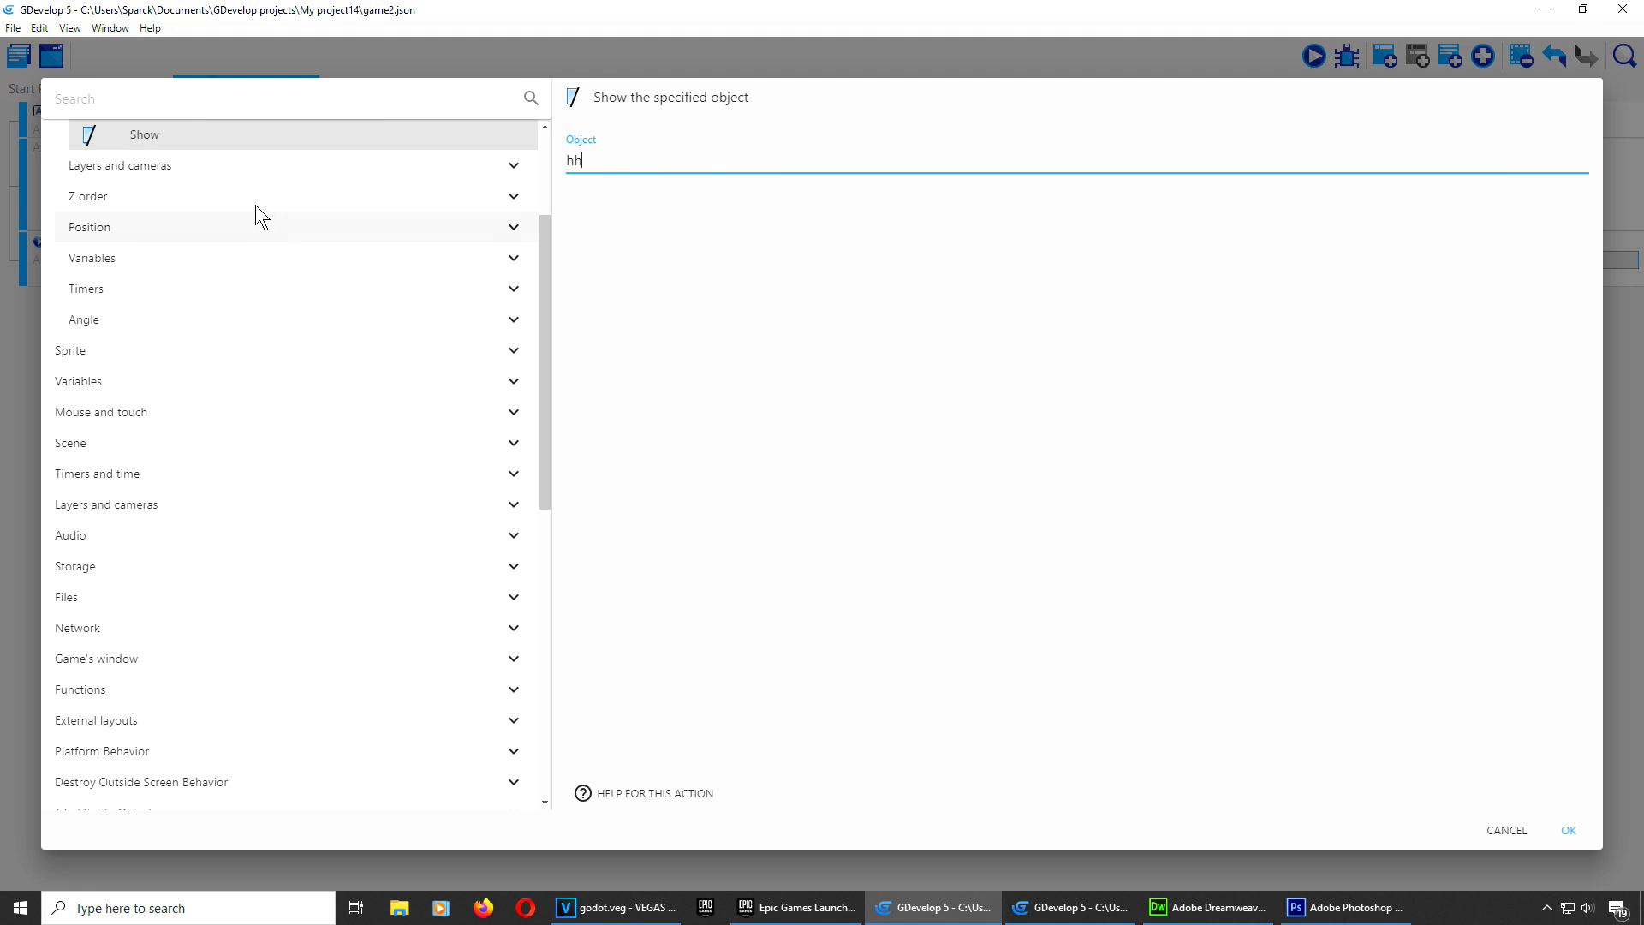
click(153, 293)
click(1571, 830)
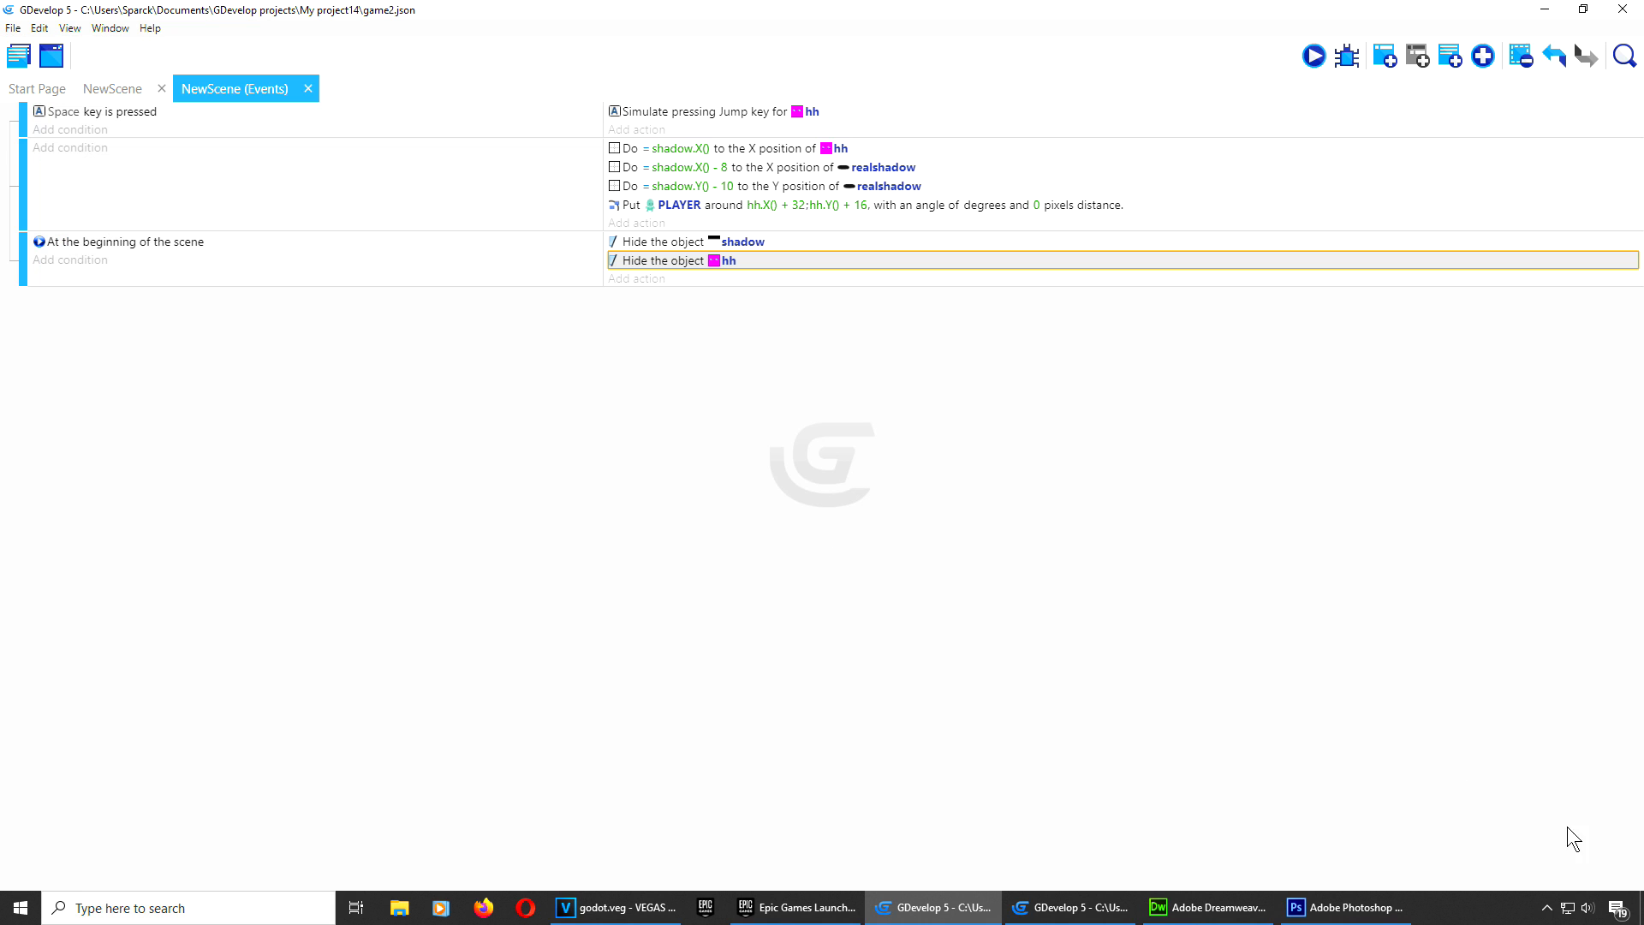
Step: Preview the scene and test jumping and moving PLAYER with hh hidden, then close the preview
click(1315, 61)
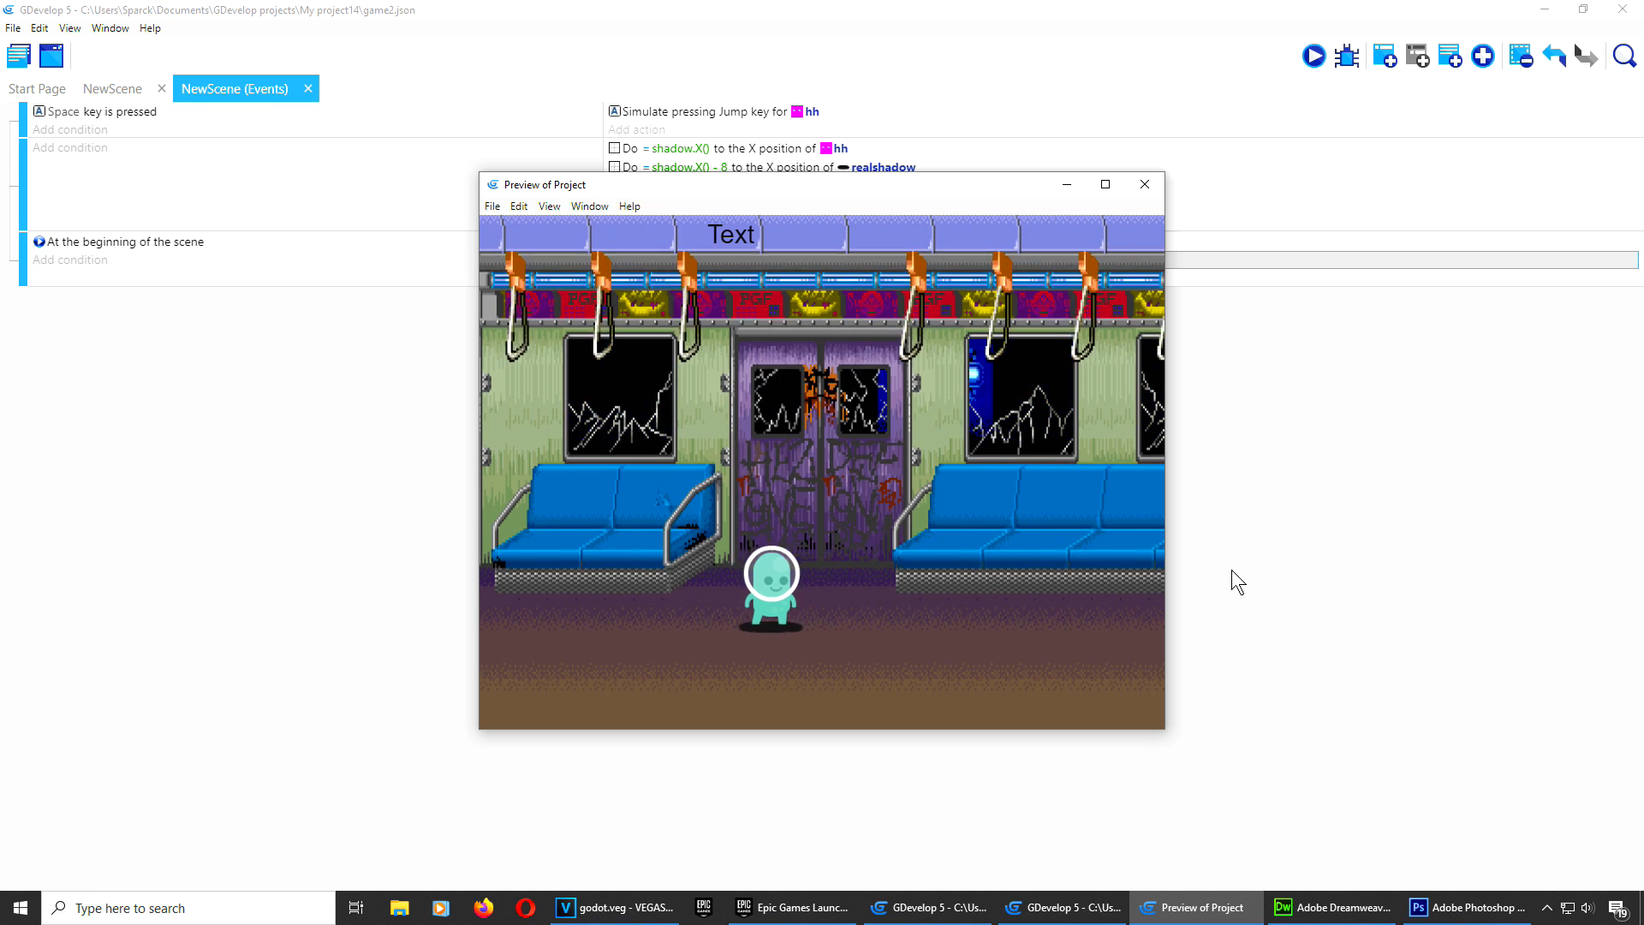
key(space)
key(Right)
key(space)
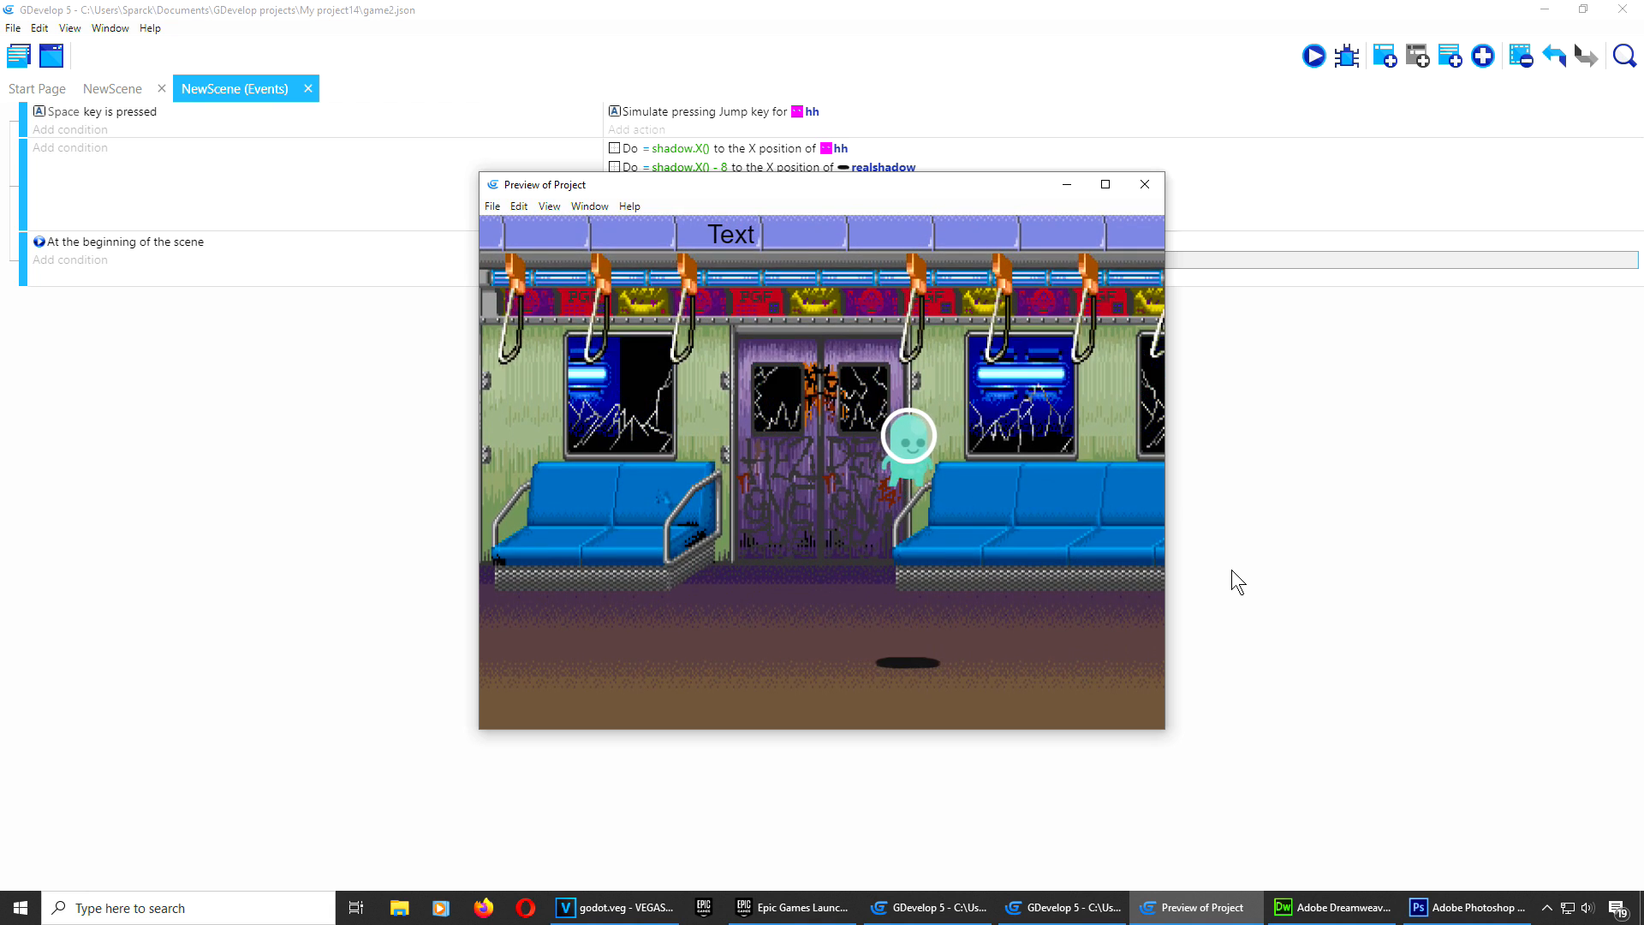
key(Up)
key(Left)
key(Left)
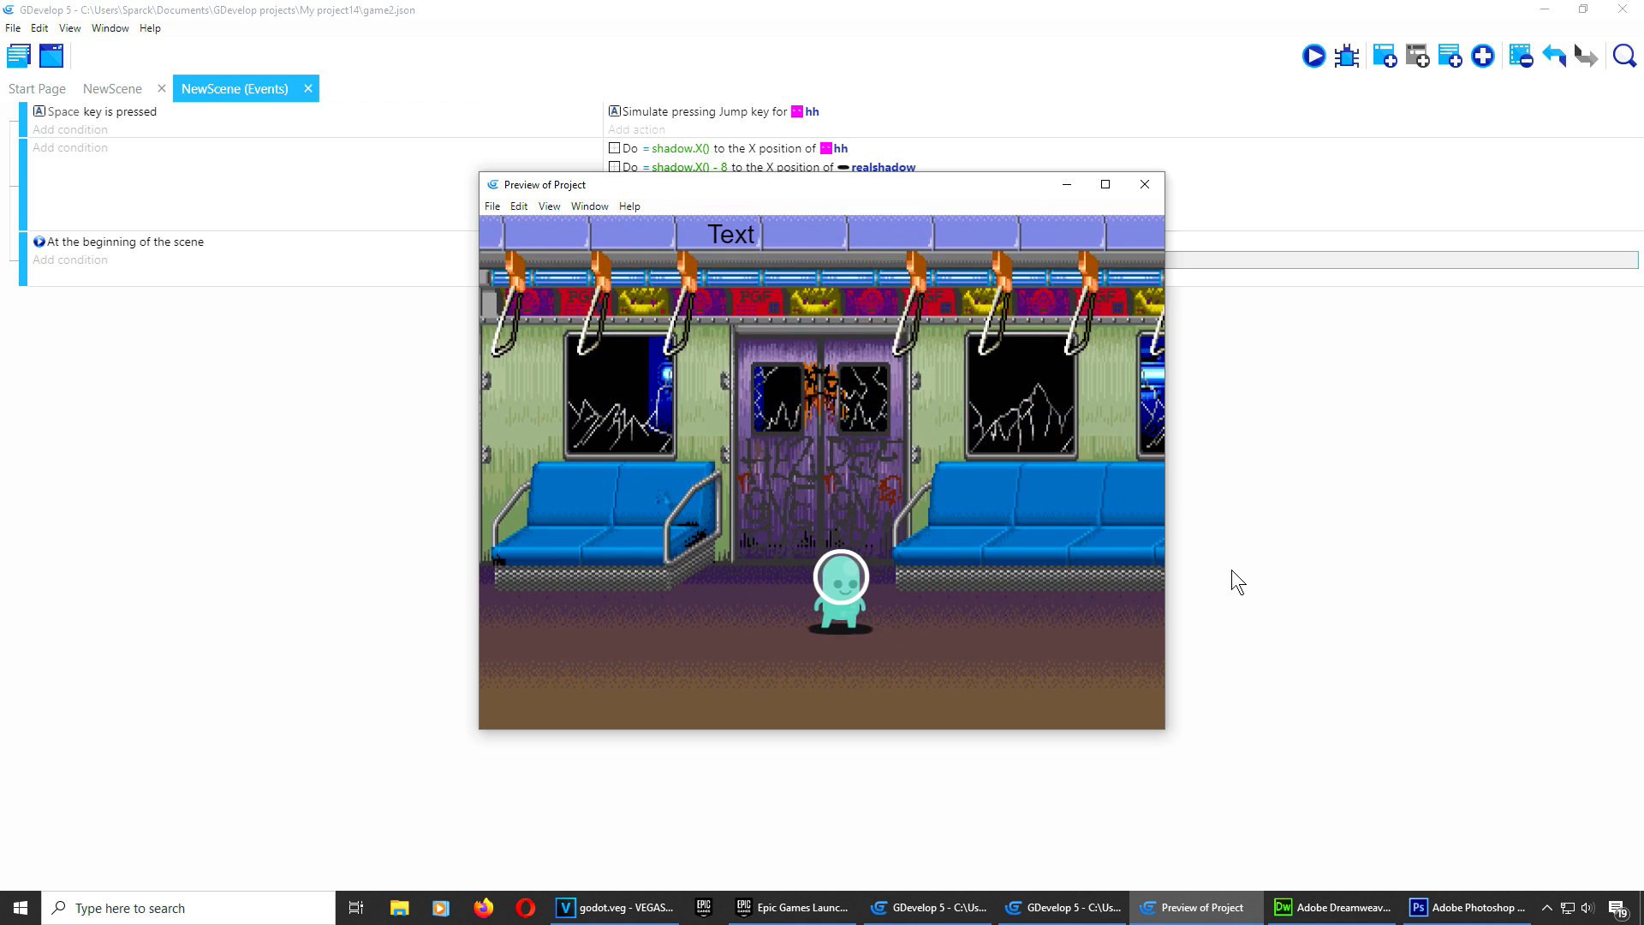
key(Right)
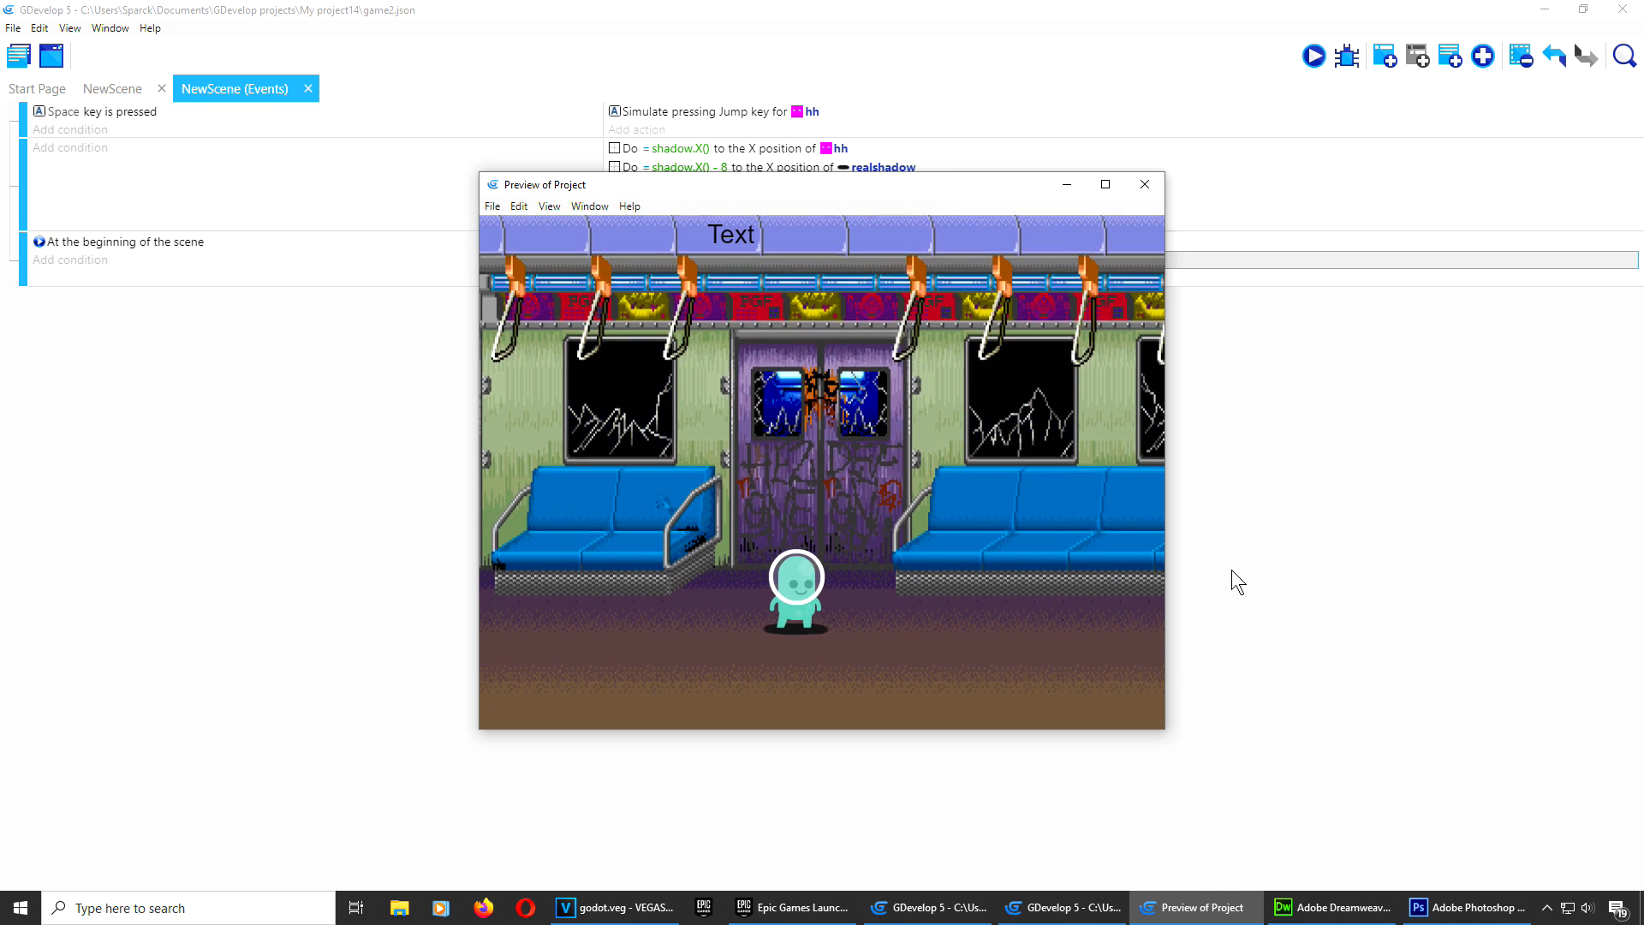
click(1145, 184)
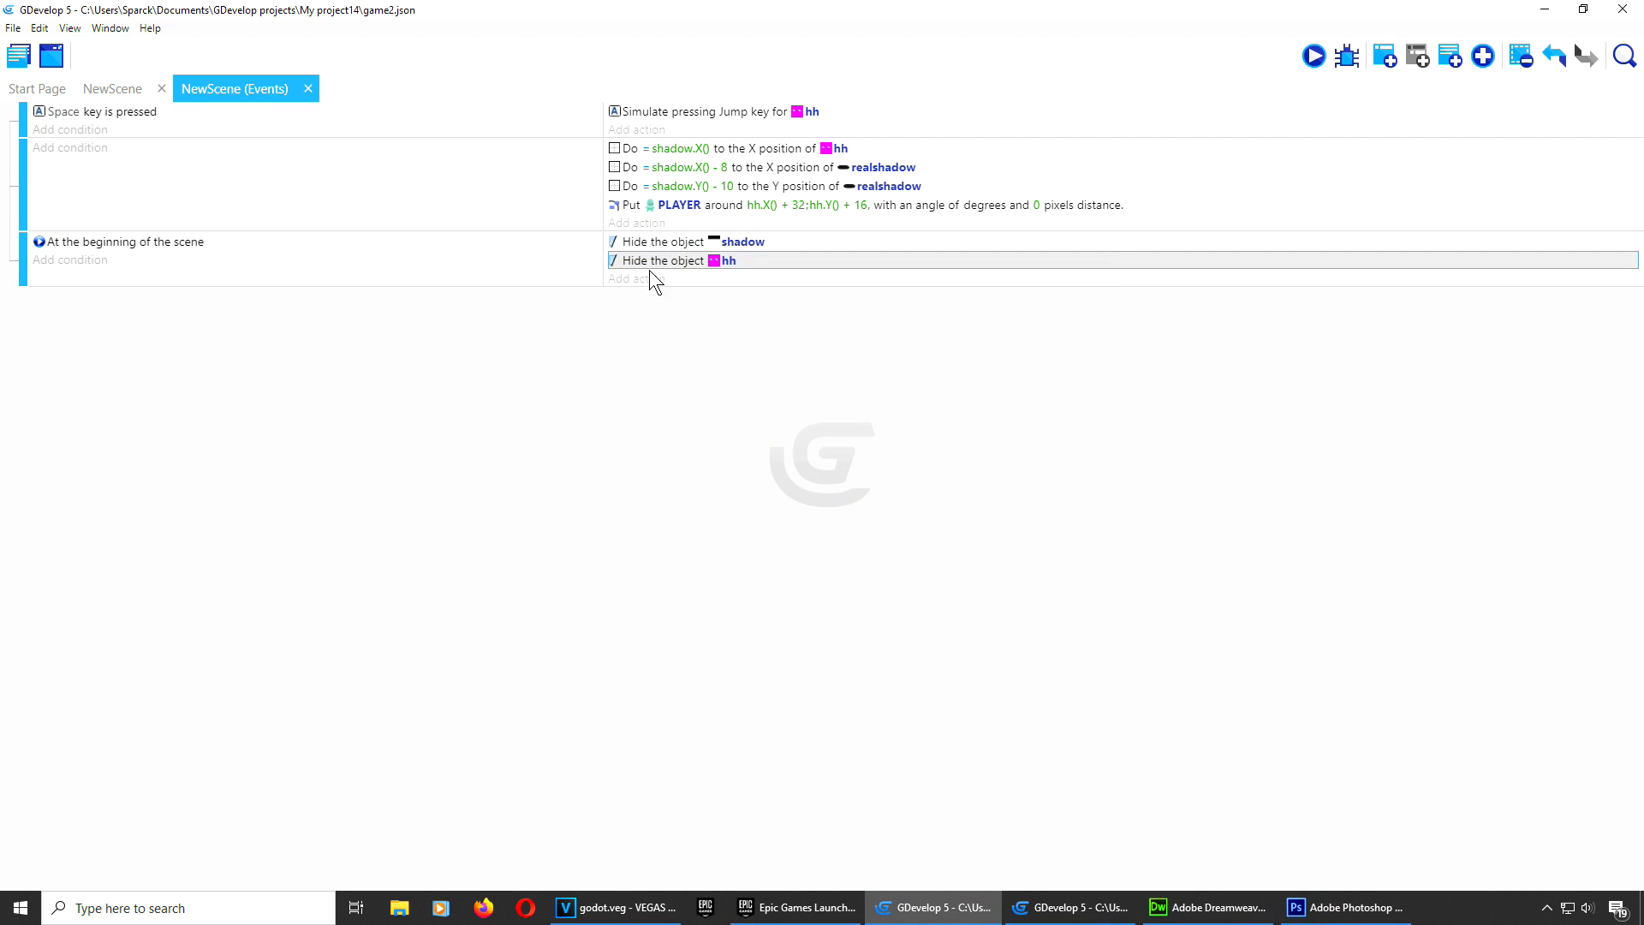
Step: Add a new event with a Key pressed condition for the Right key
click(1385, 56)
click(74, 298)
click(122, 296)
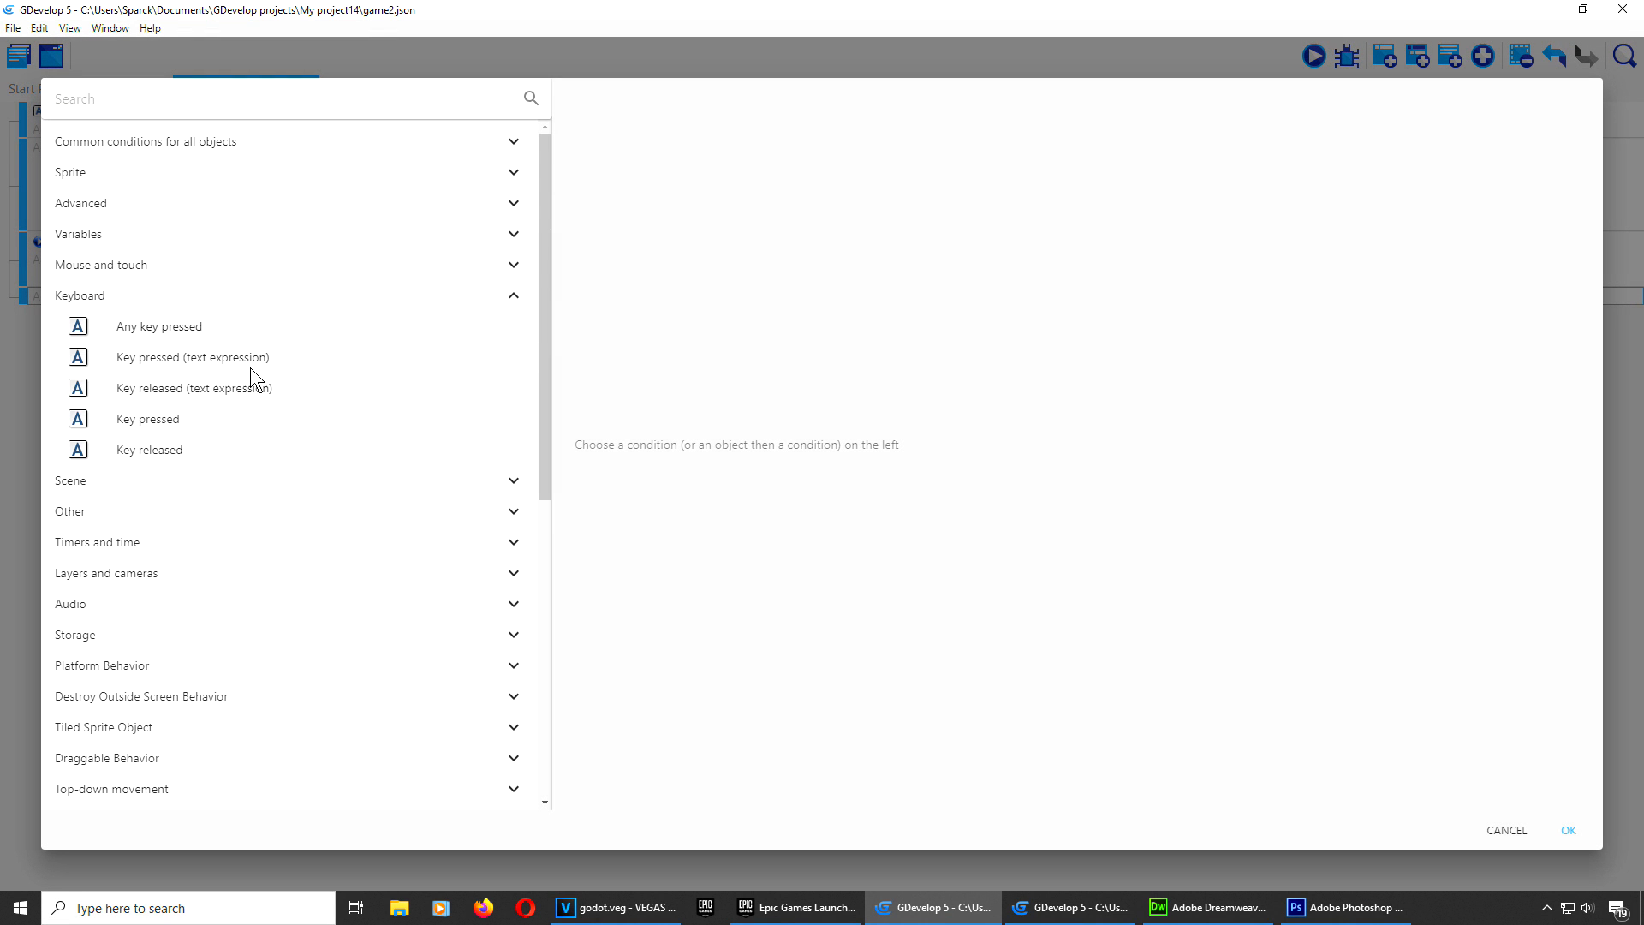
click(202, 418)
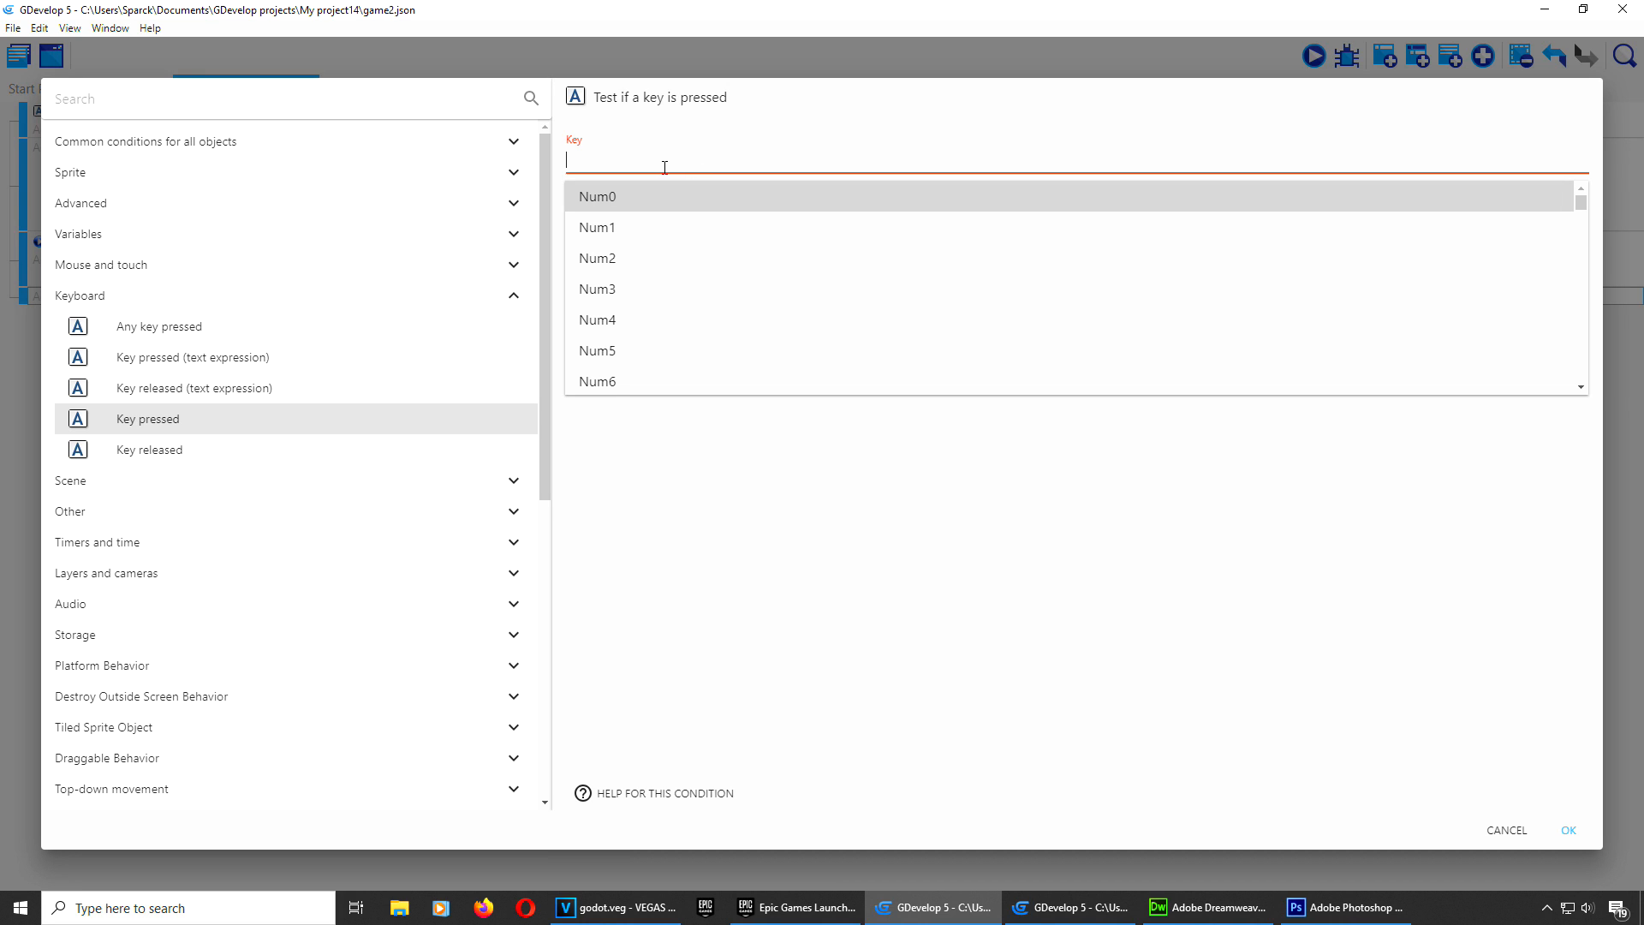
text(righ)
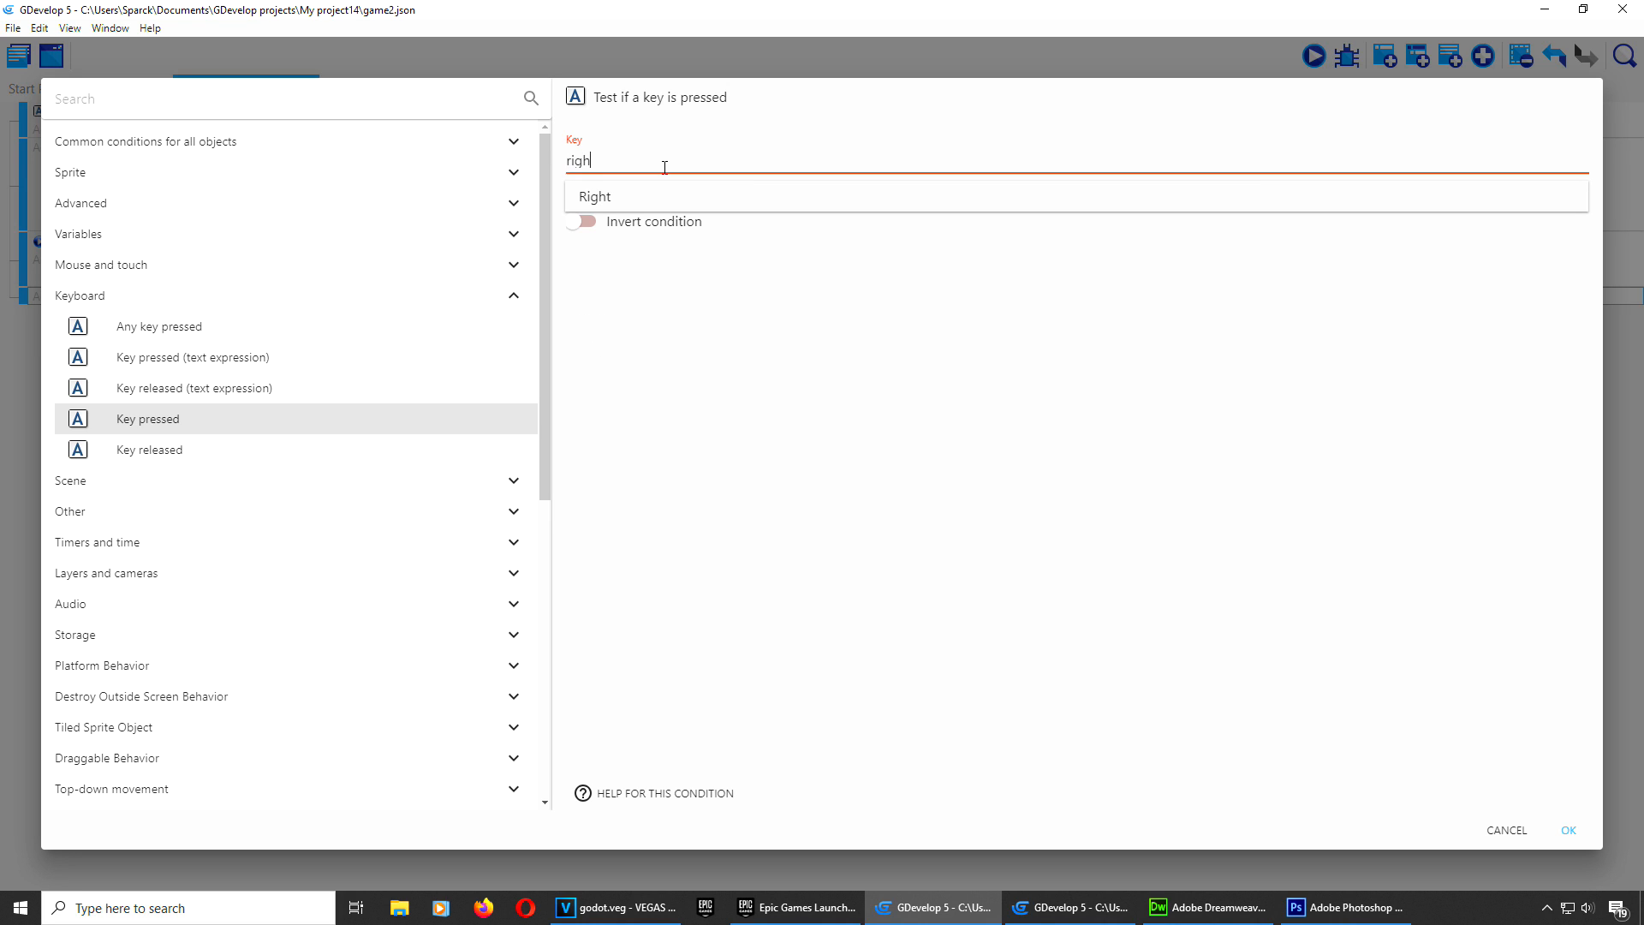
click(638, 194)
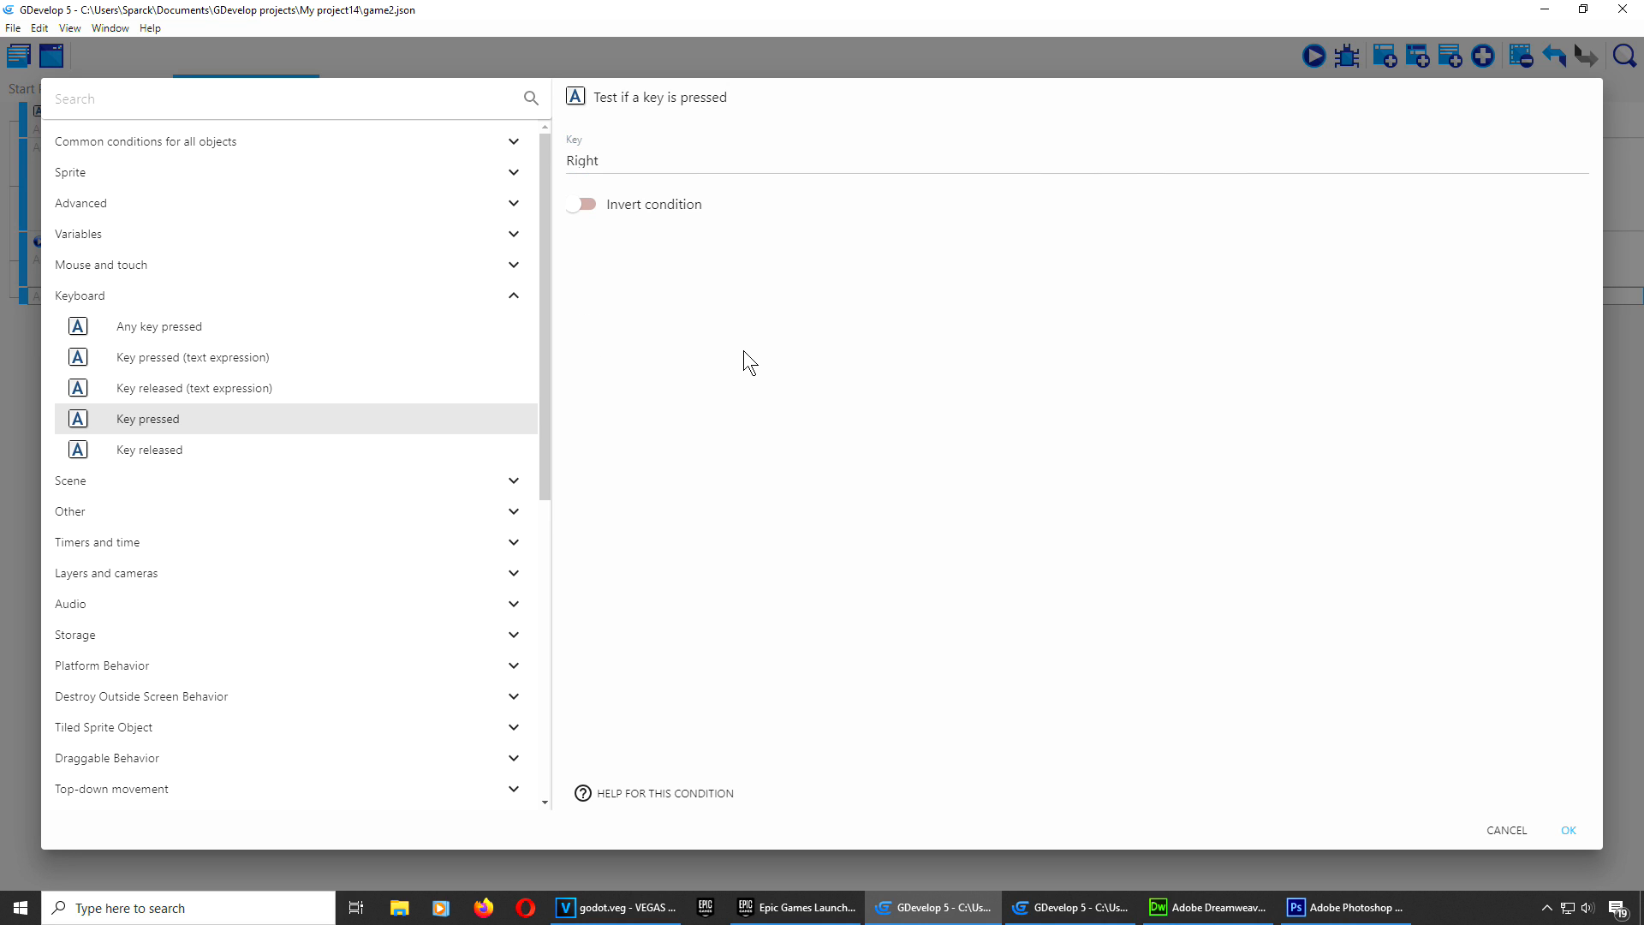
click(1567, 829)
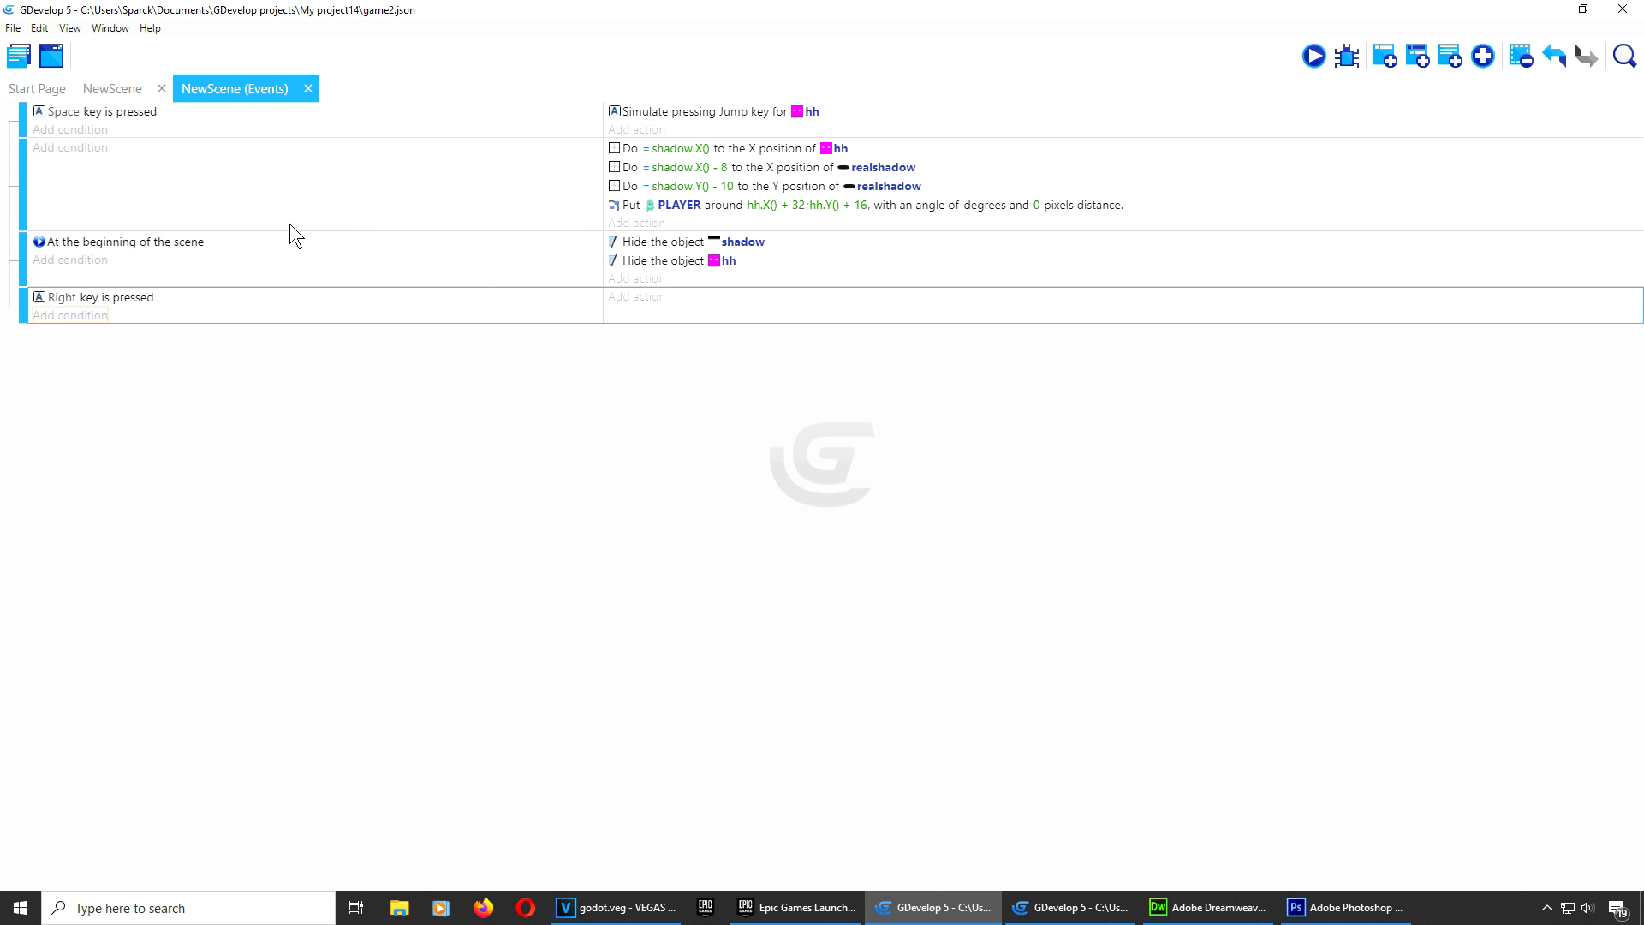
Step: Add an action to the Right key event that flips PLAYER horizontally, with flipping set to yes
click(648, 300)
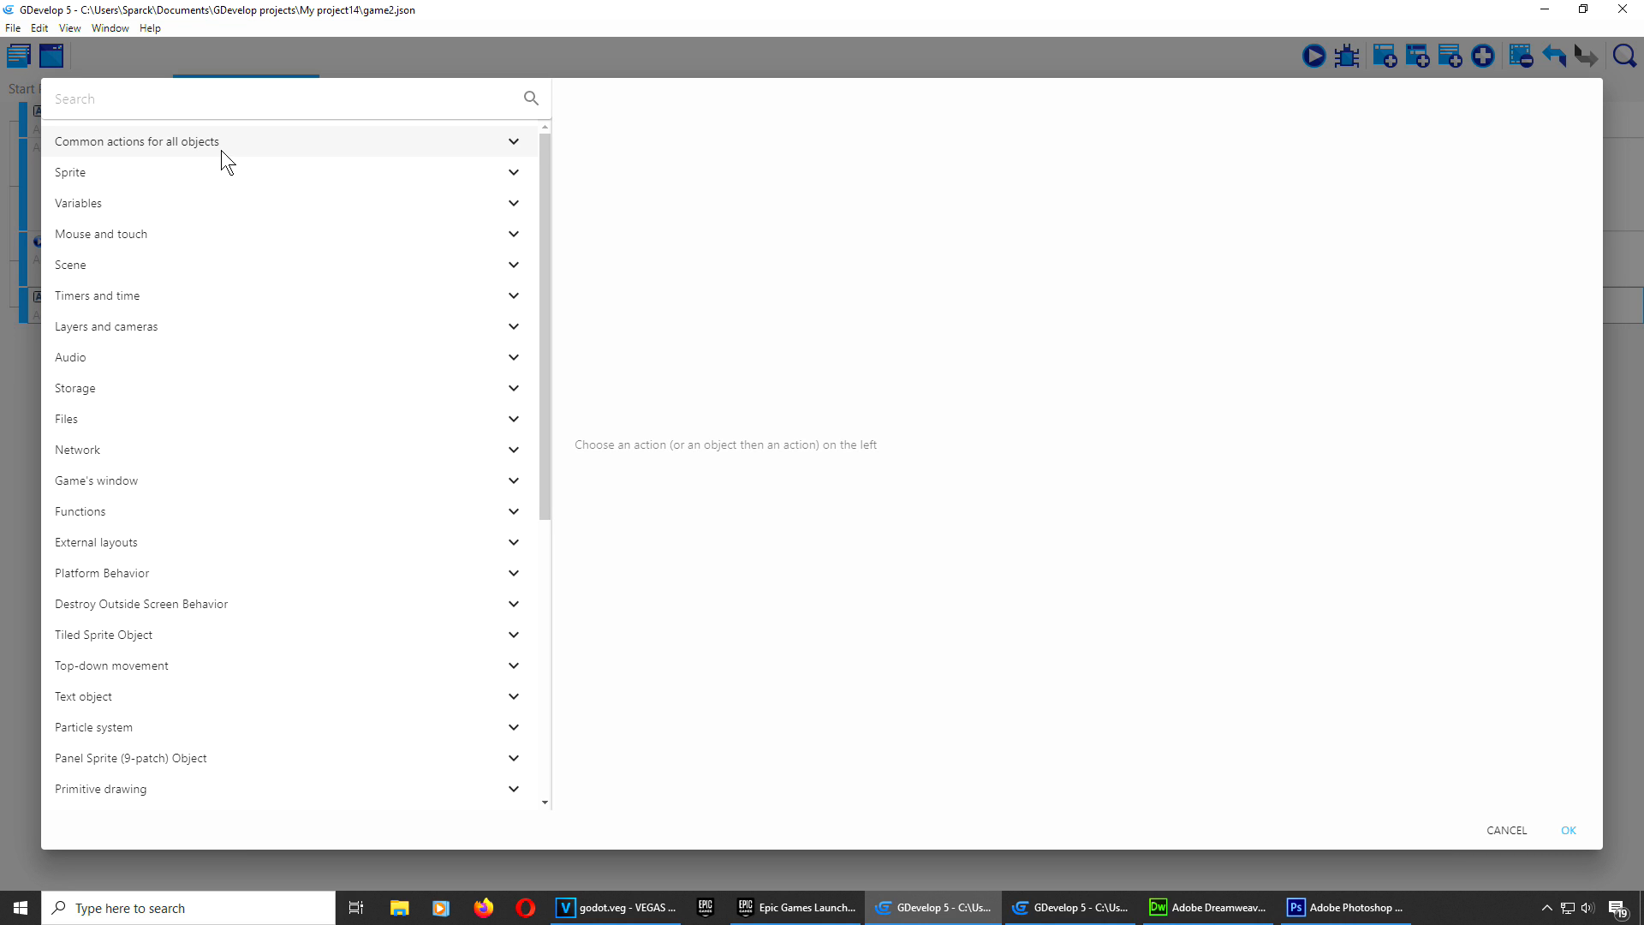
click(207, 171)
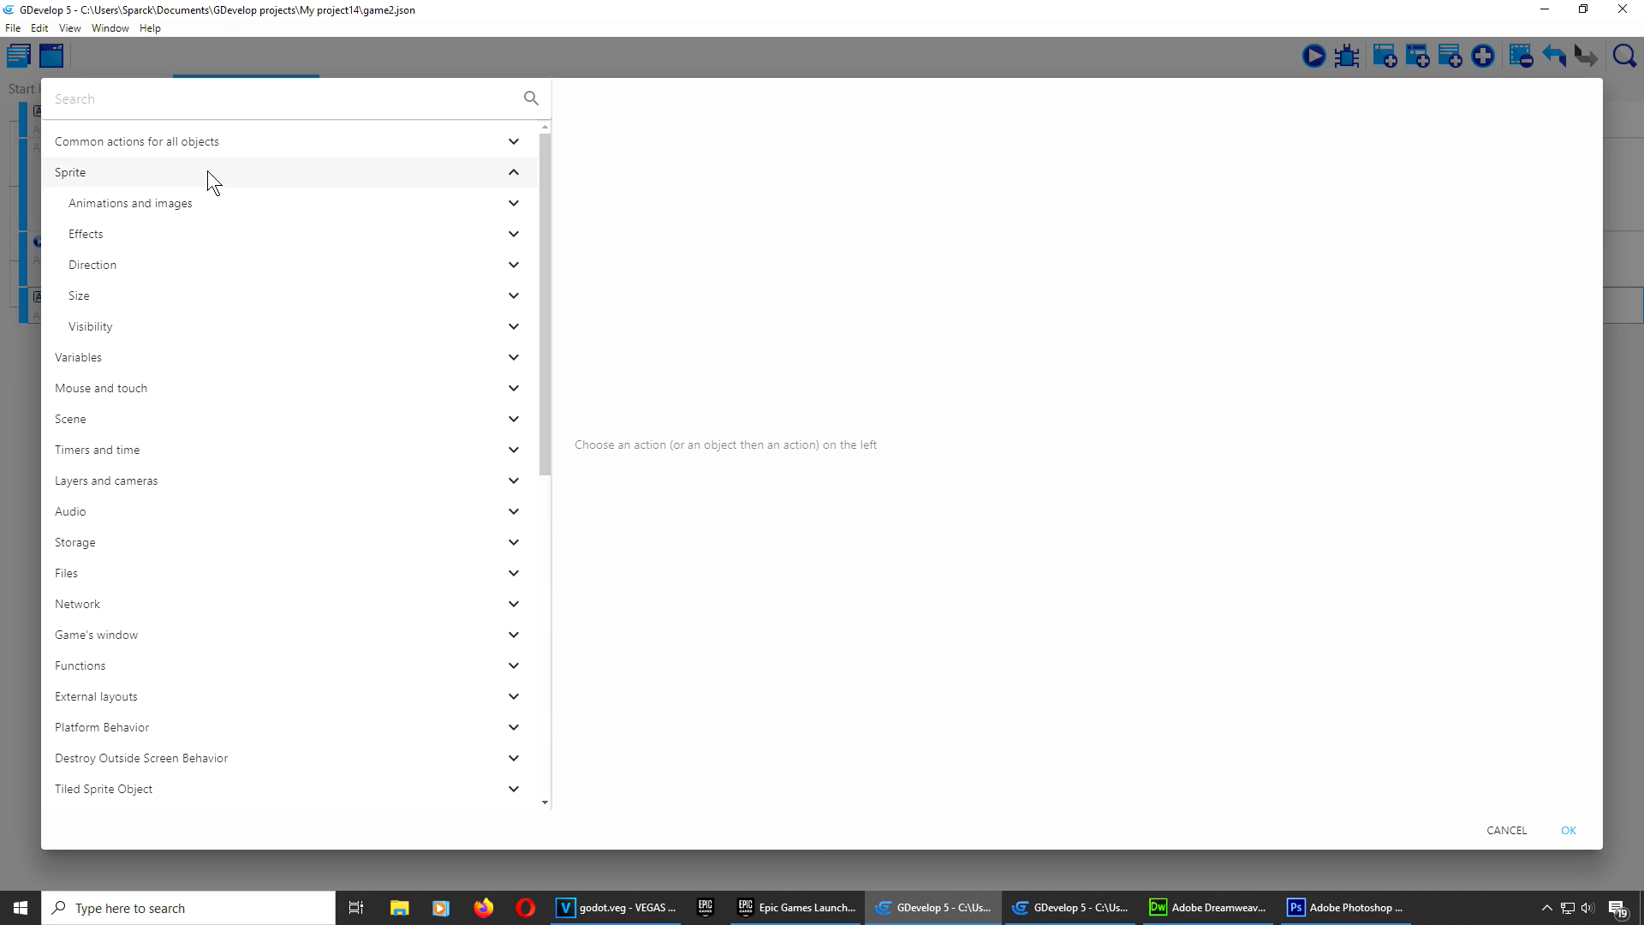
click(190, 238)
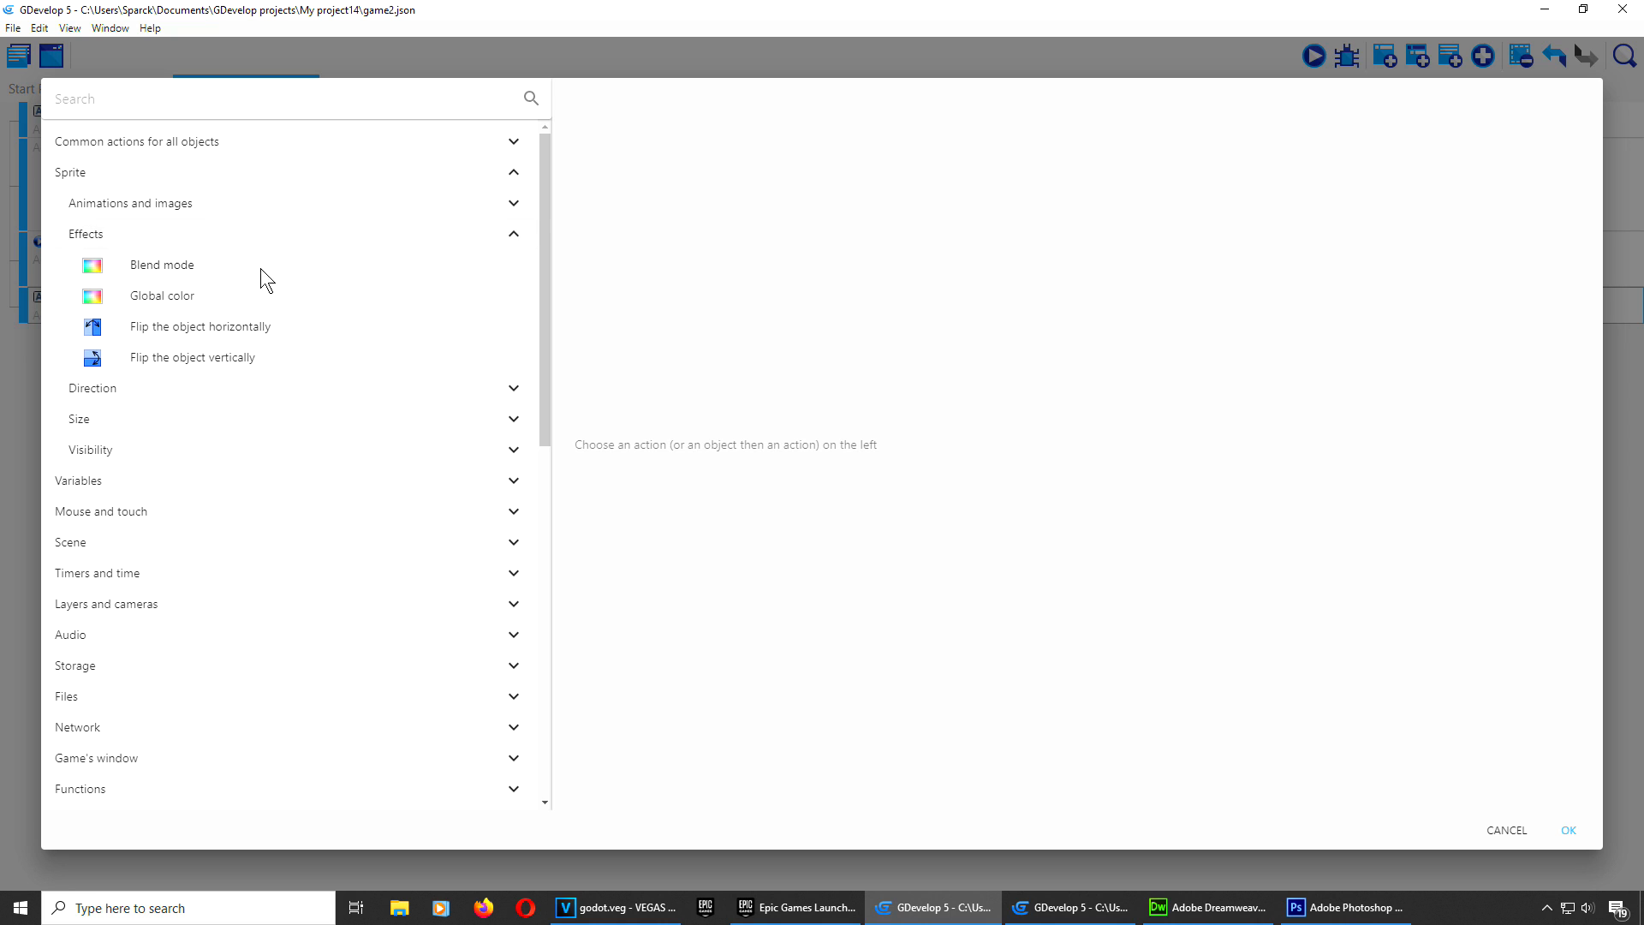
click(285, 326)
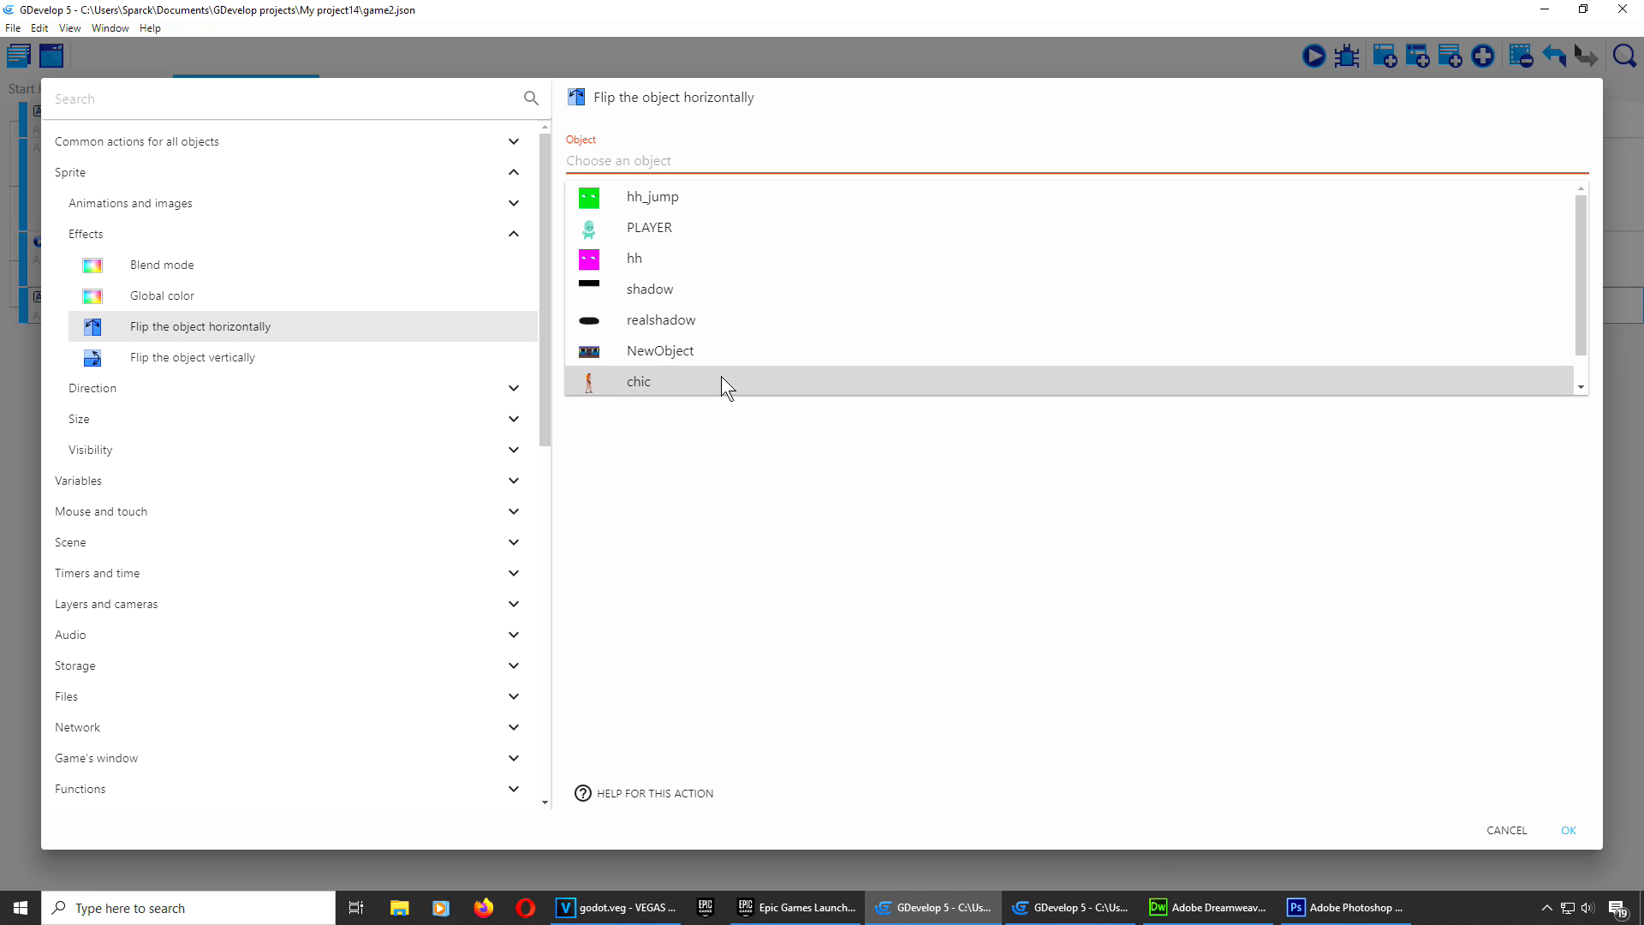
click(677, 233)
click(695, 201)
click(1570, 830)
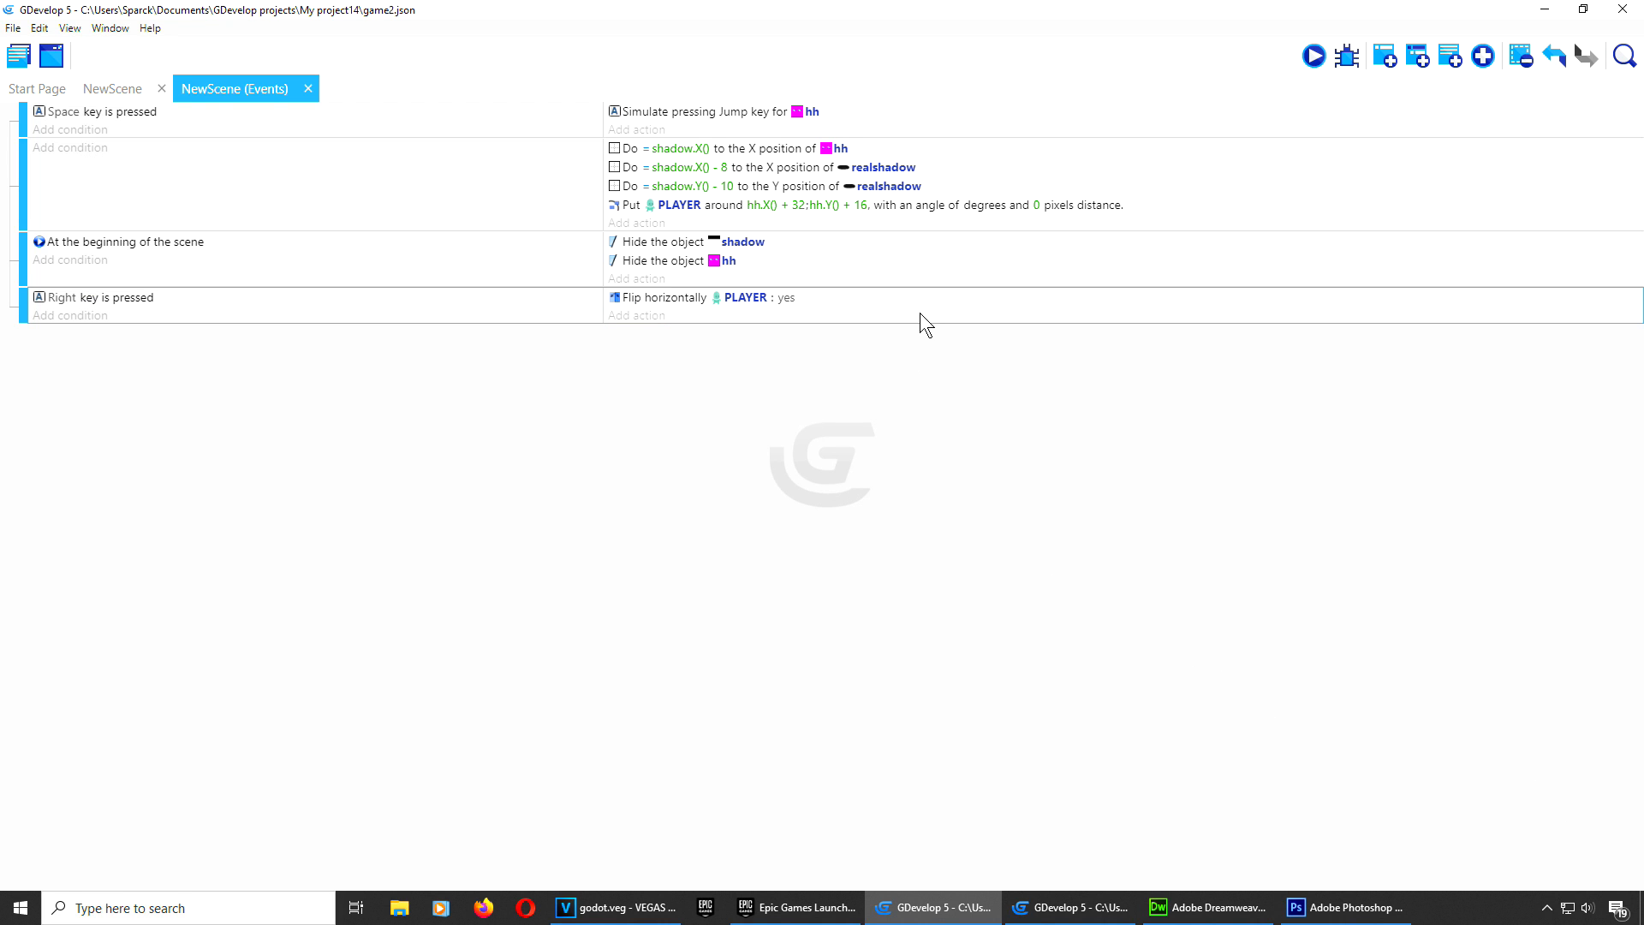
Step: Duplicate the Right key event and change the copy's key condition to Left
key(ctrl+c)
key(ctrl+v)
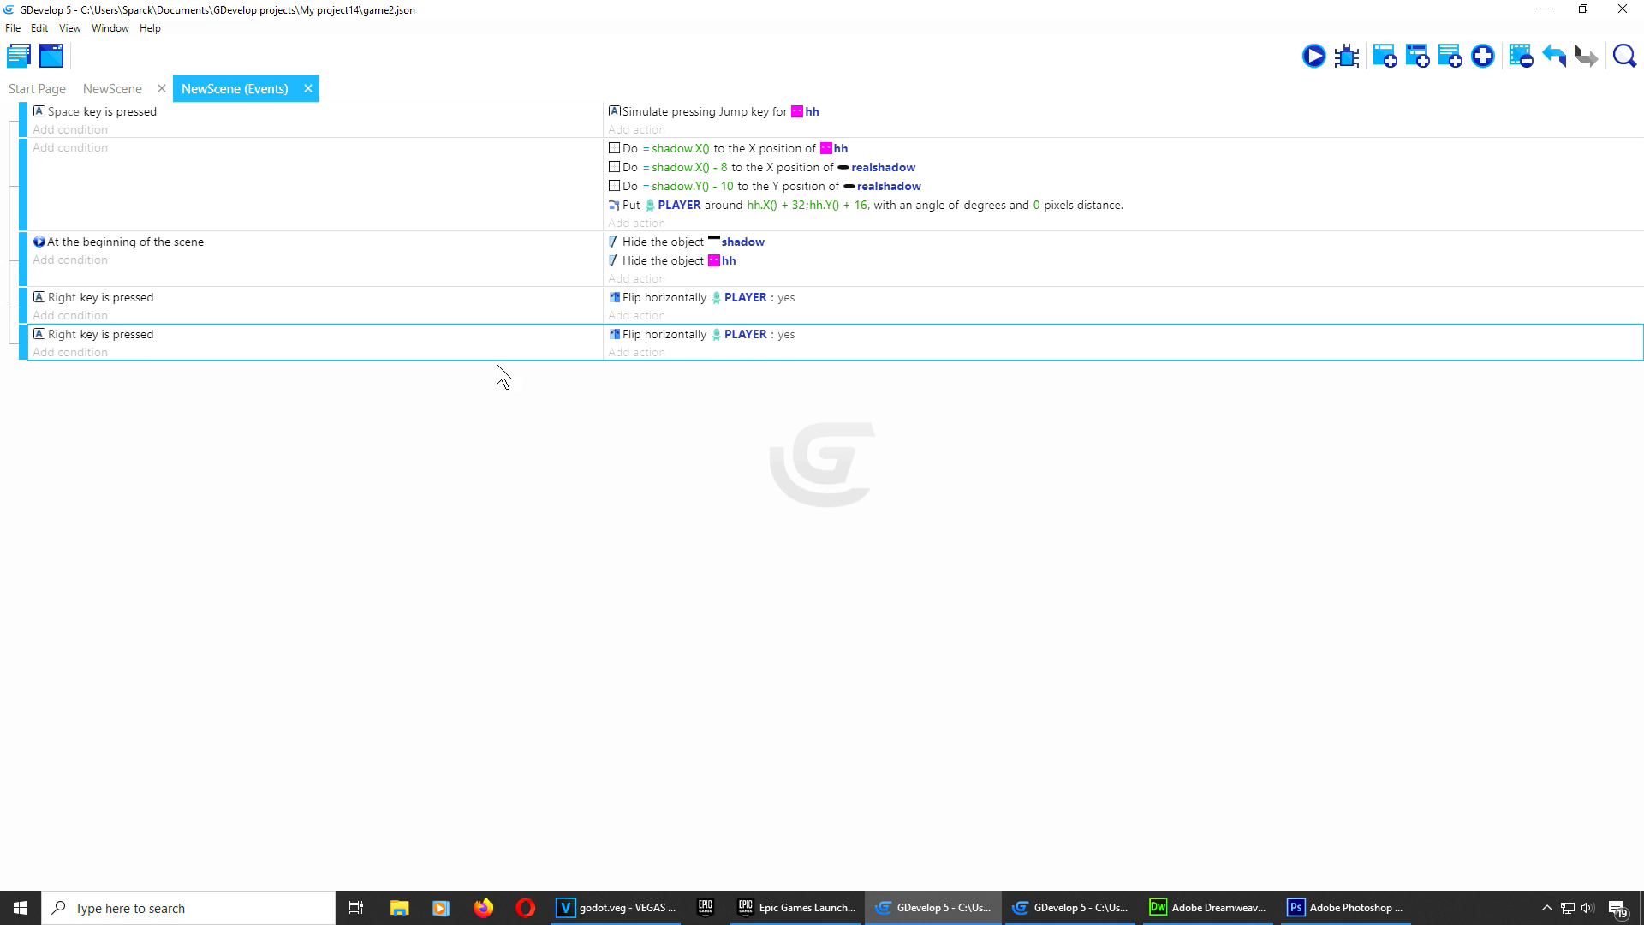
double_click(134, 333)
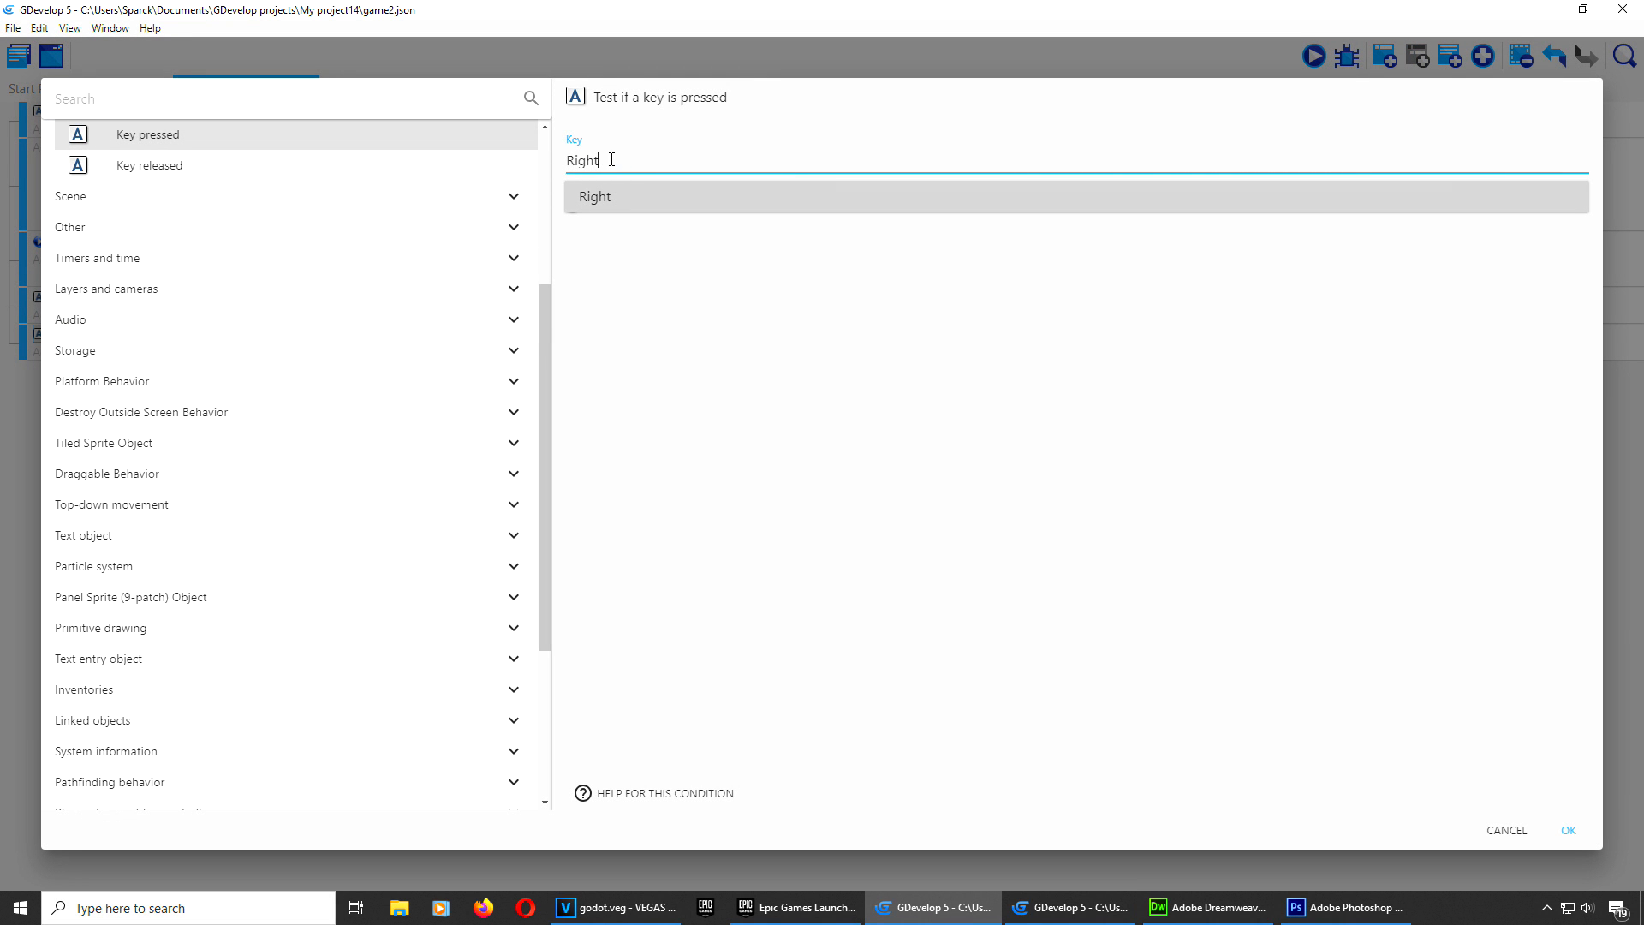
text(Lrf)
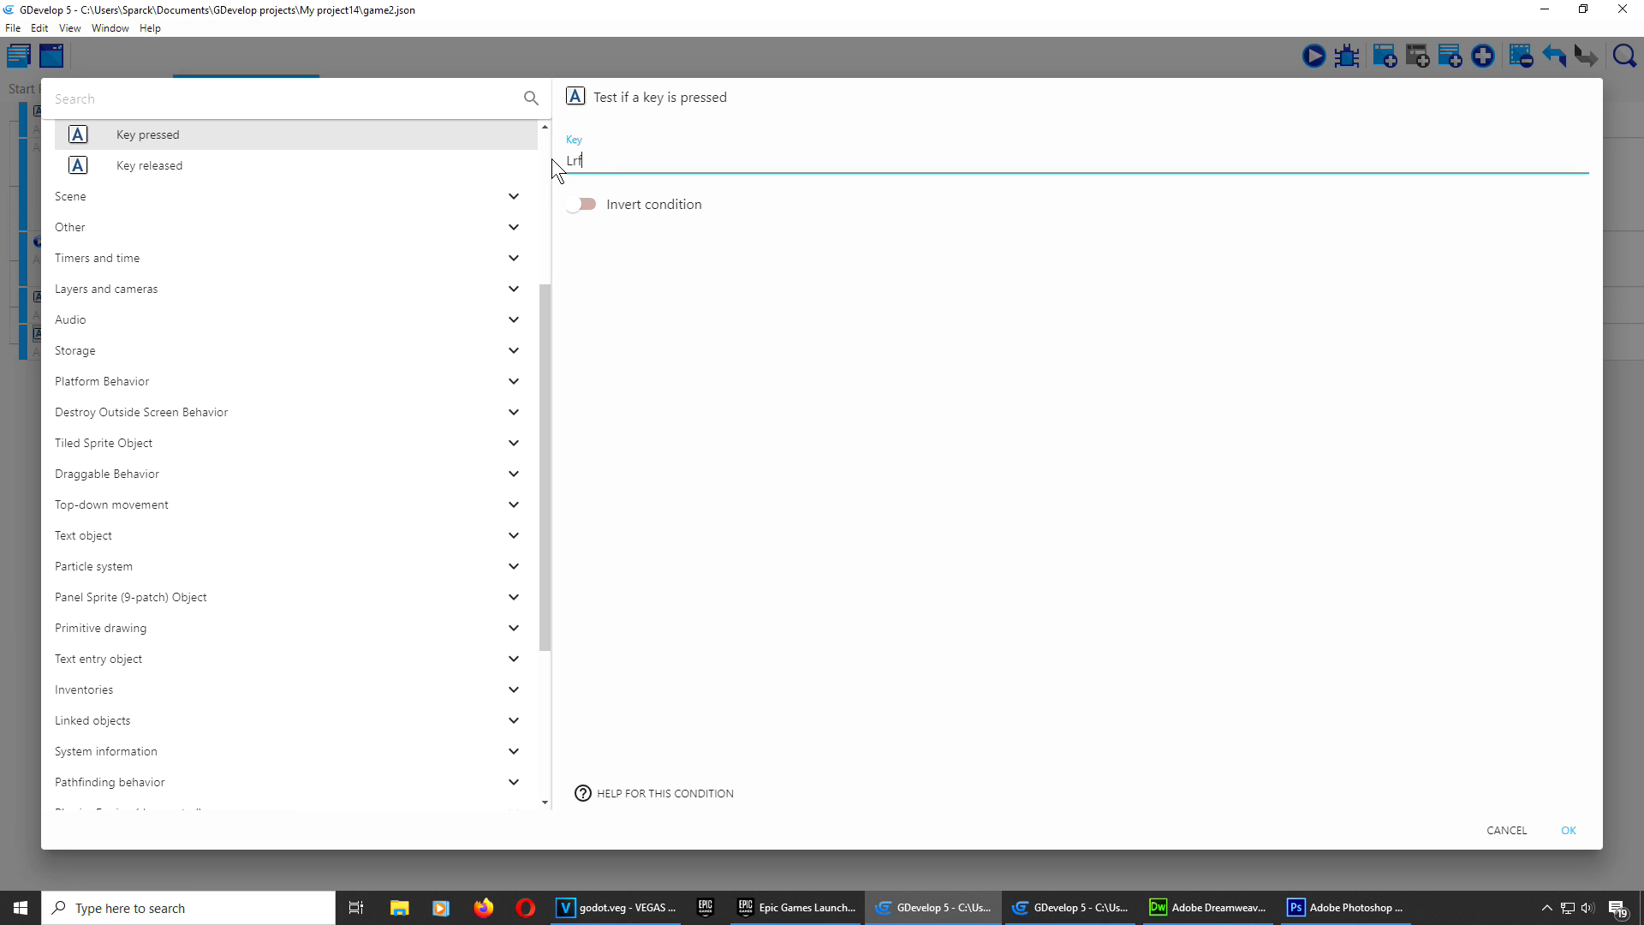
text(t)
key(BackSpace)
key(BackSpace)
key(BackSpace)
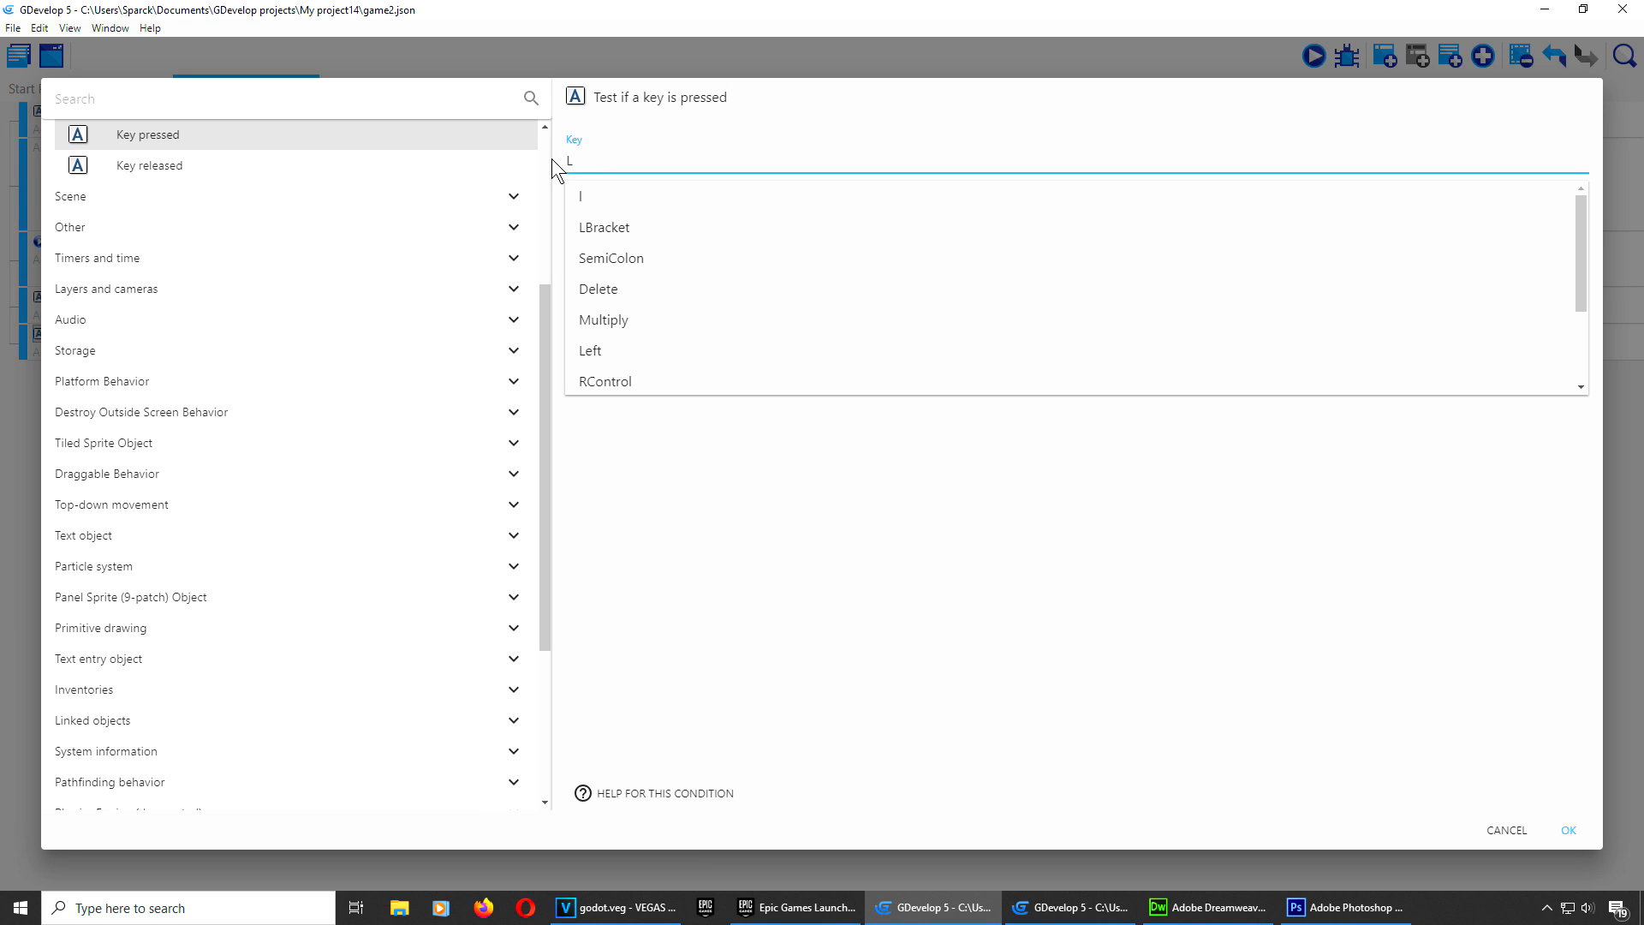
text(est)
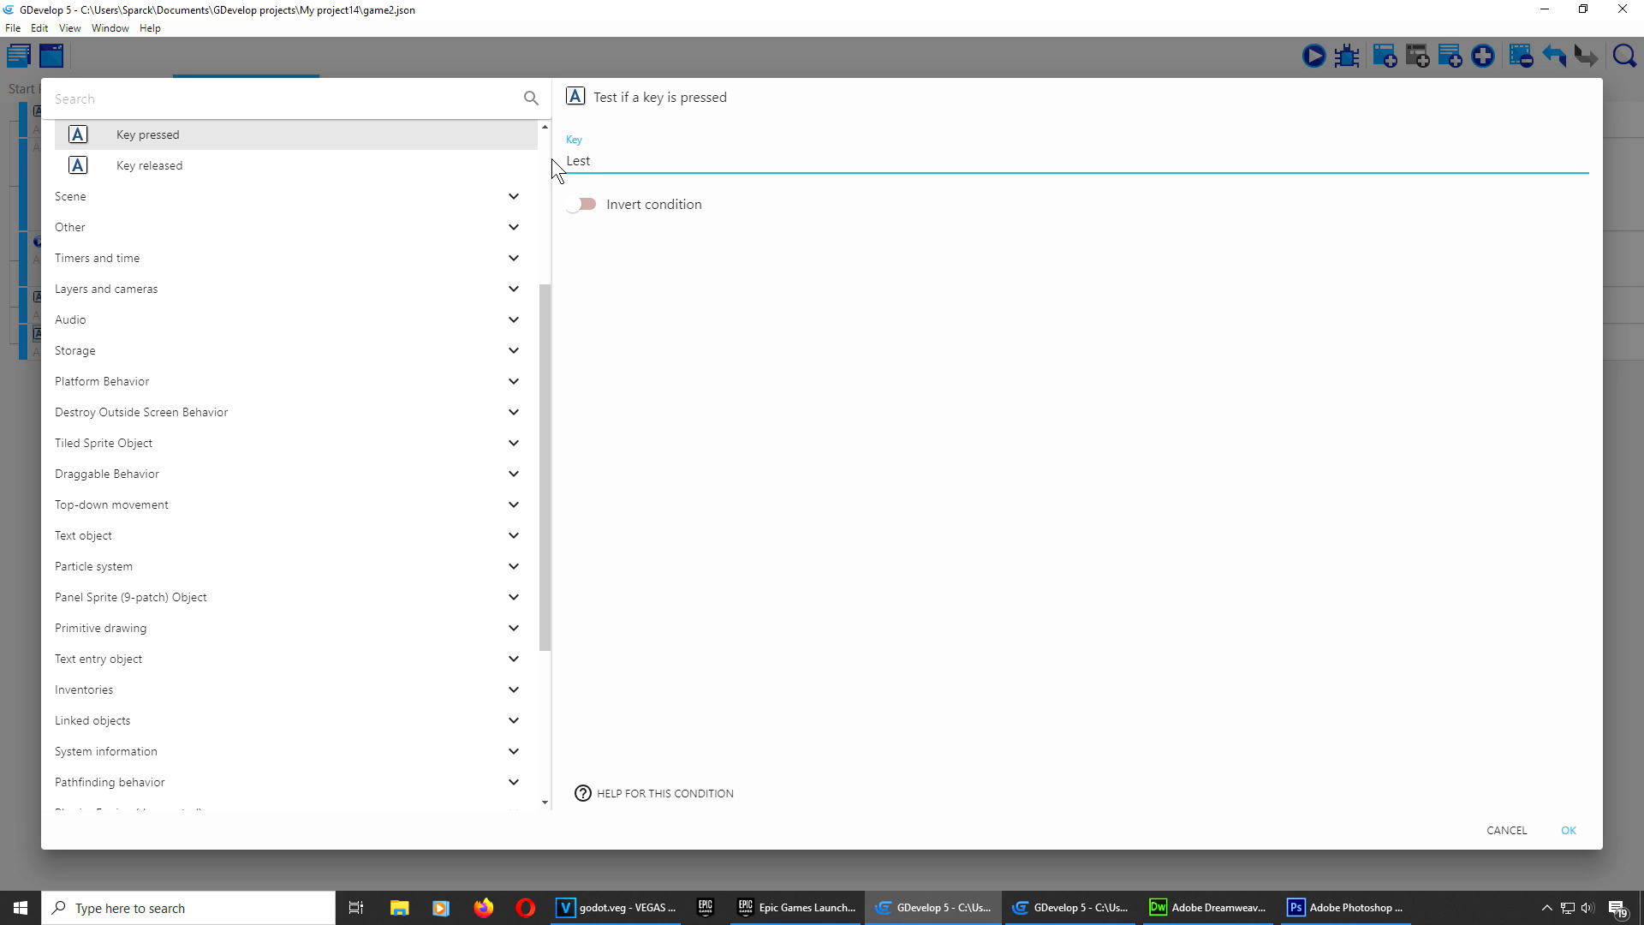
key(BackSpace)
key(BackSpace)
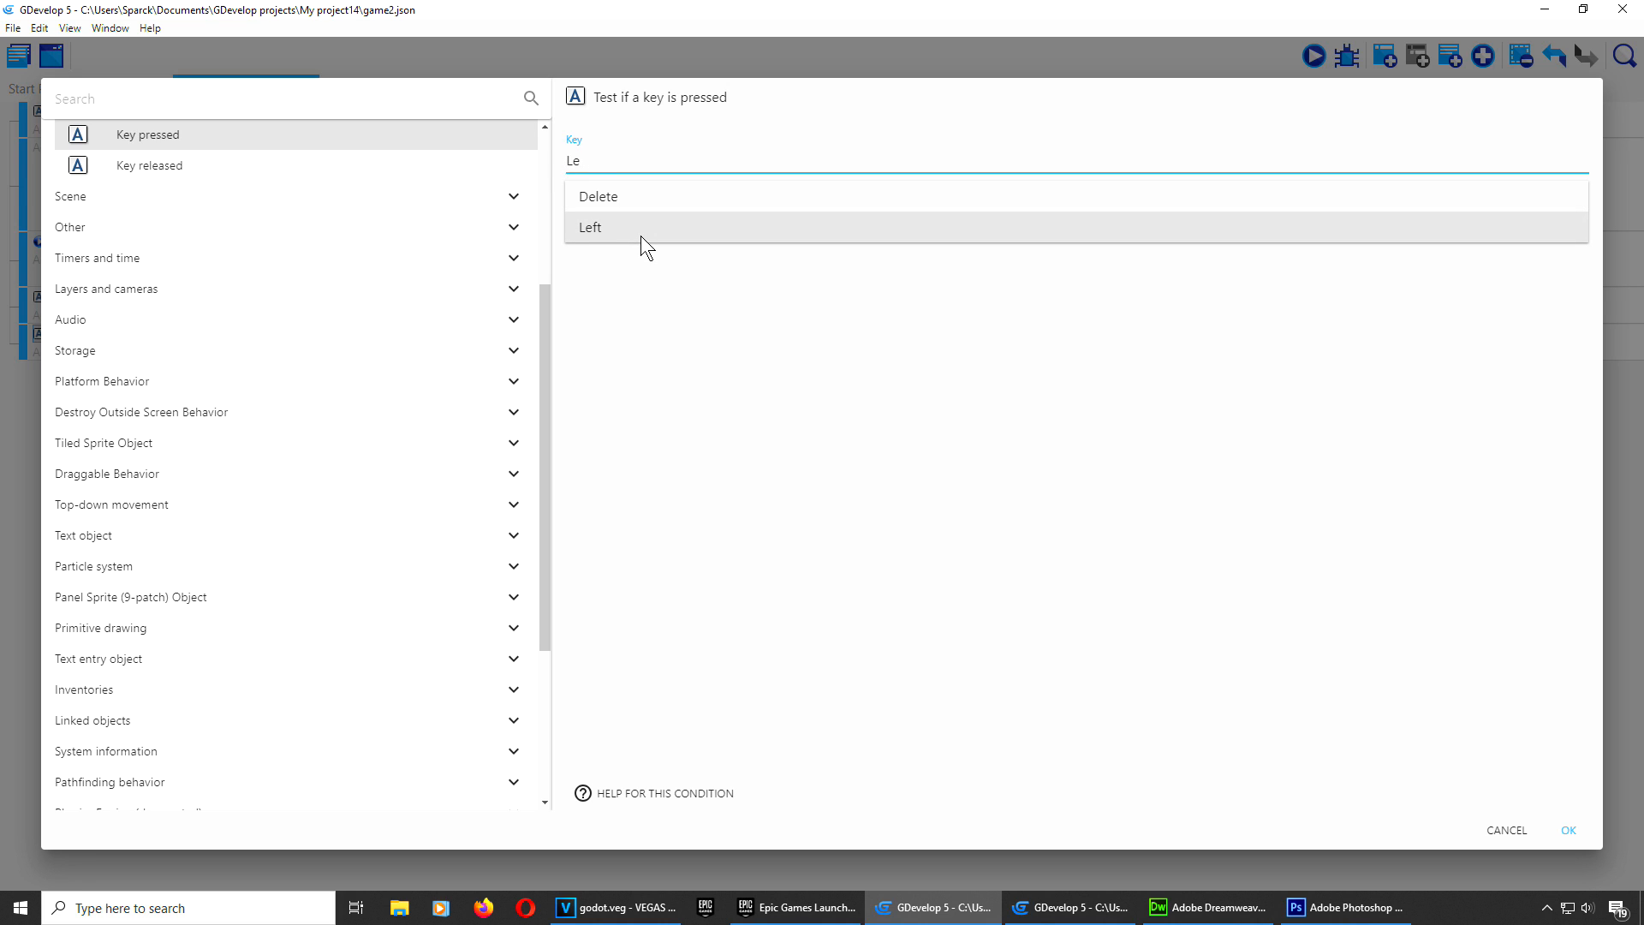
text(f)
click(616, 196)
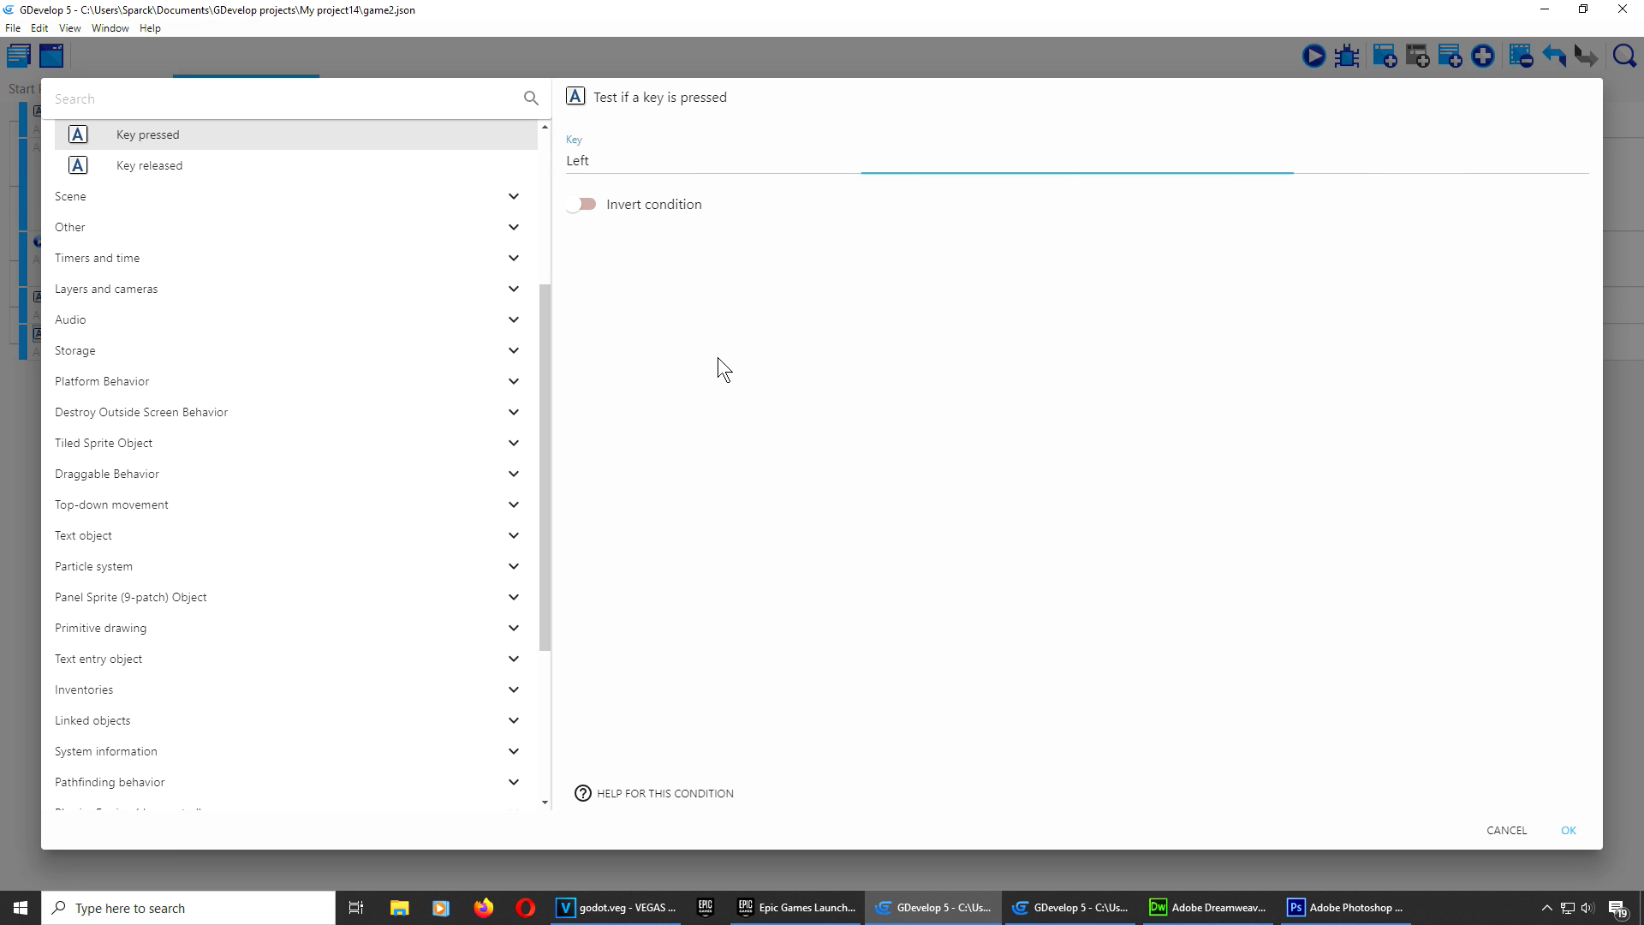
click(1567, 831)
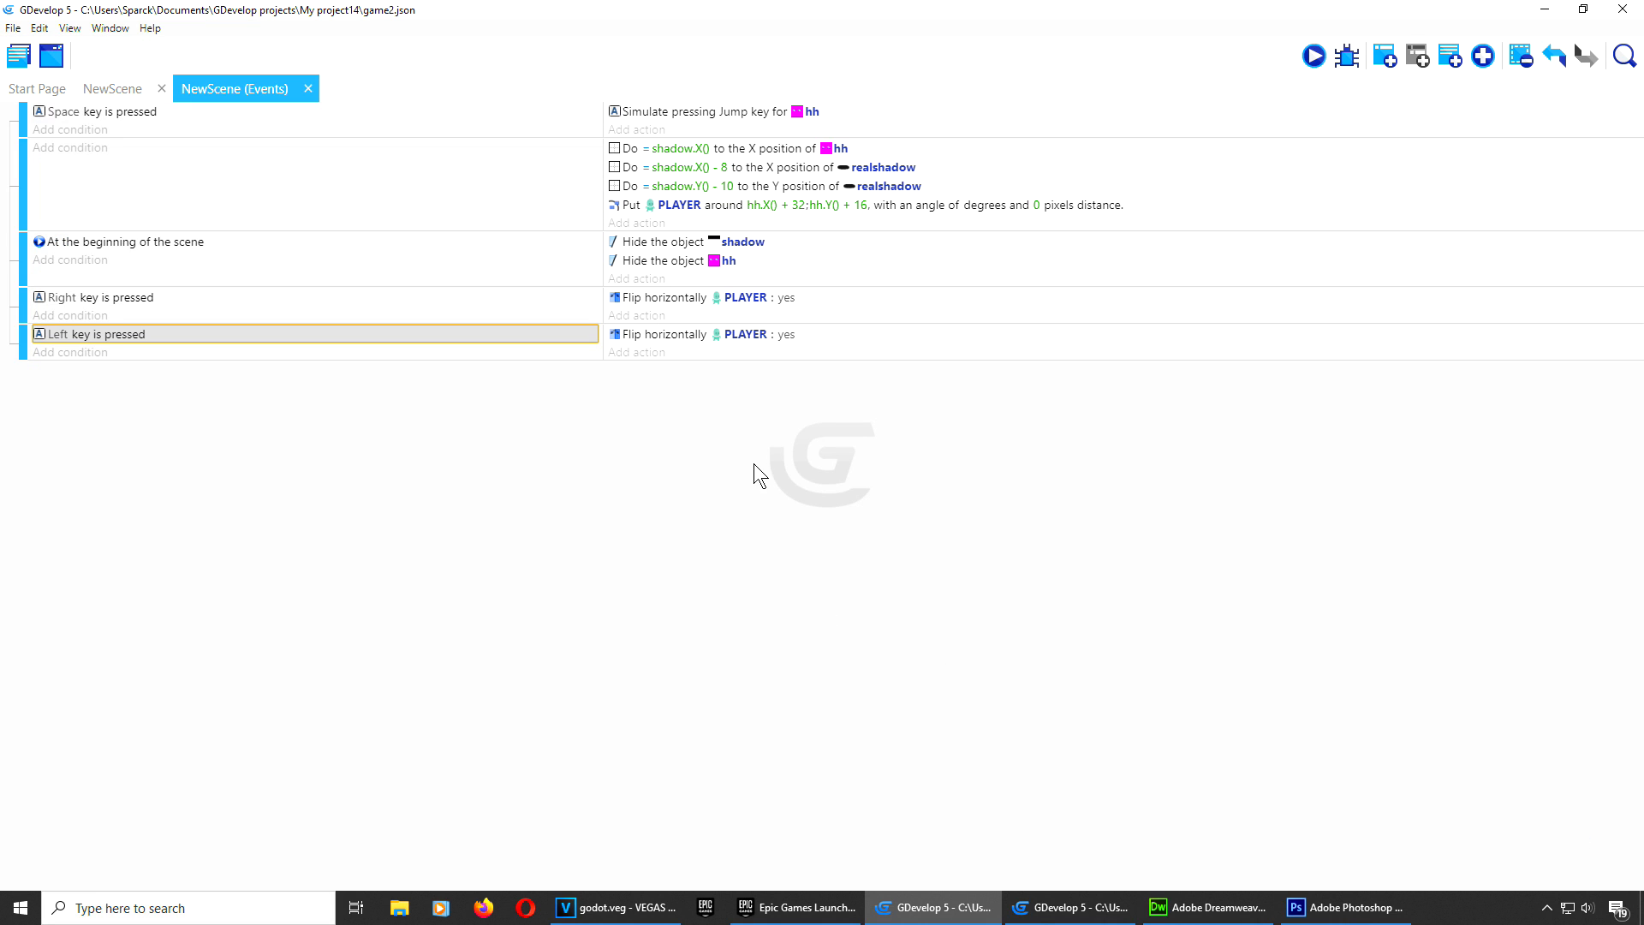
Step: Set PLAYER's horizontal flip to no in the Left key event and launch a preview of the scene
double_click(812, 340)
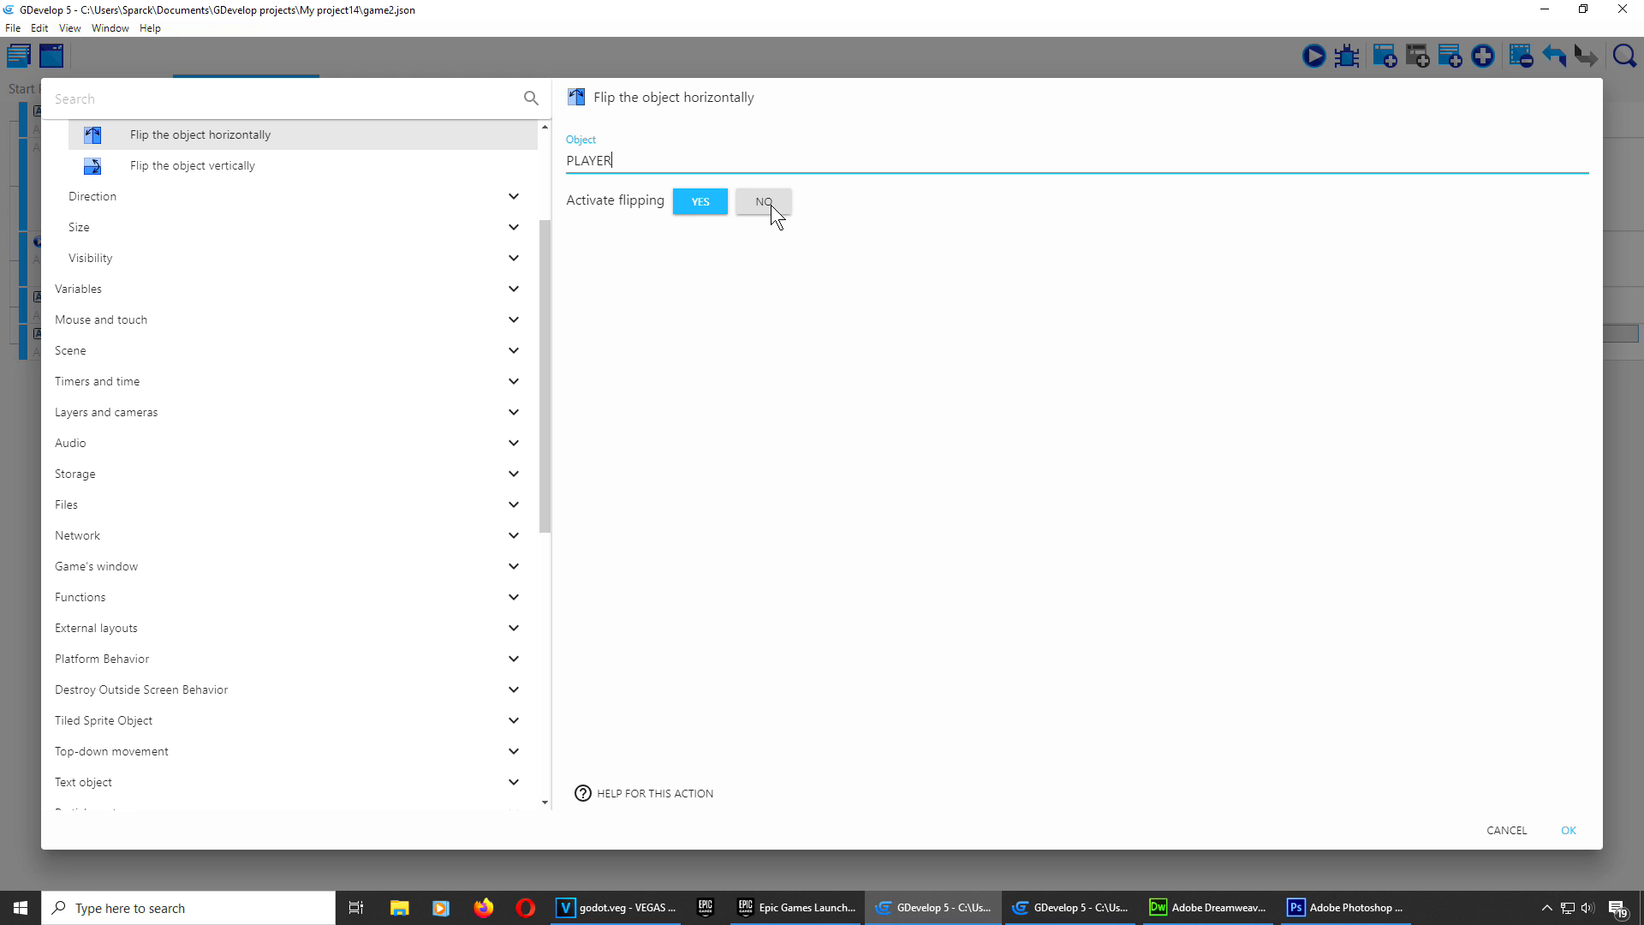
click(771, 204)
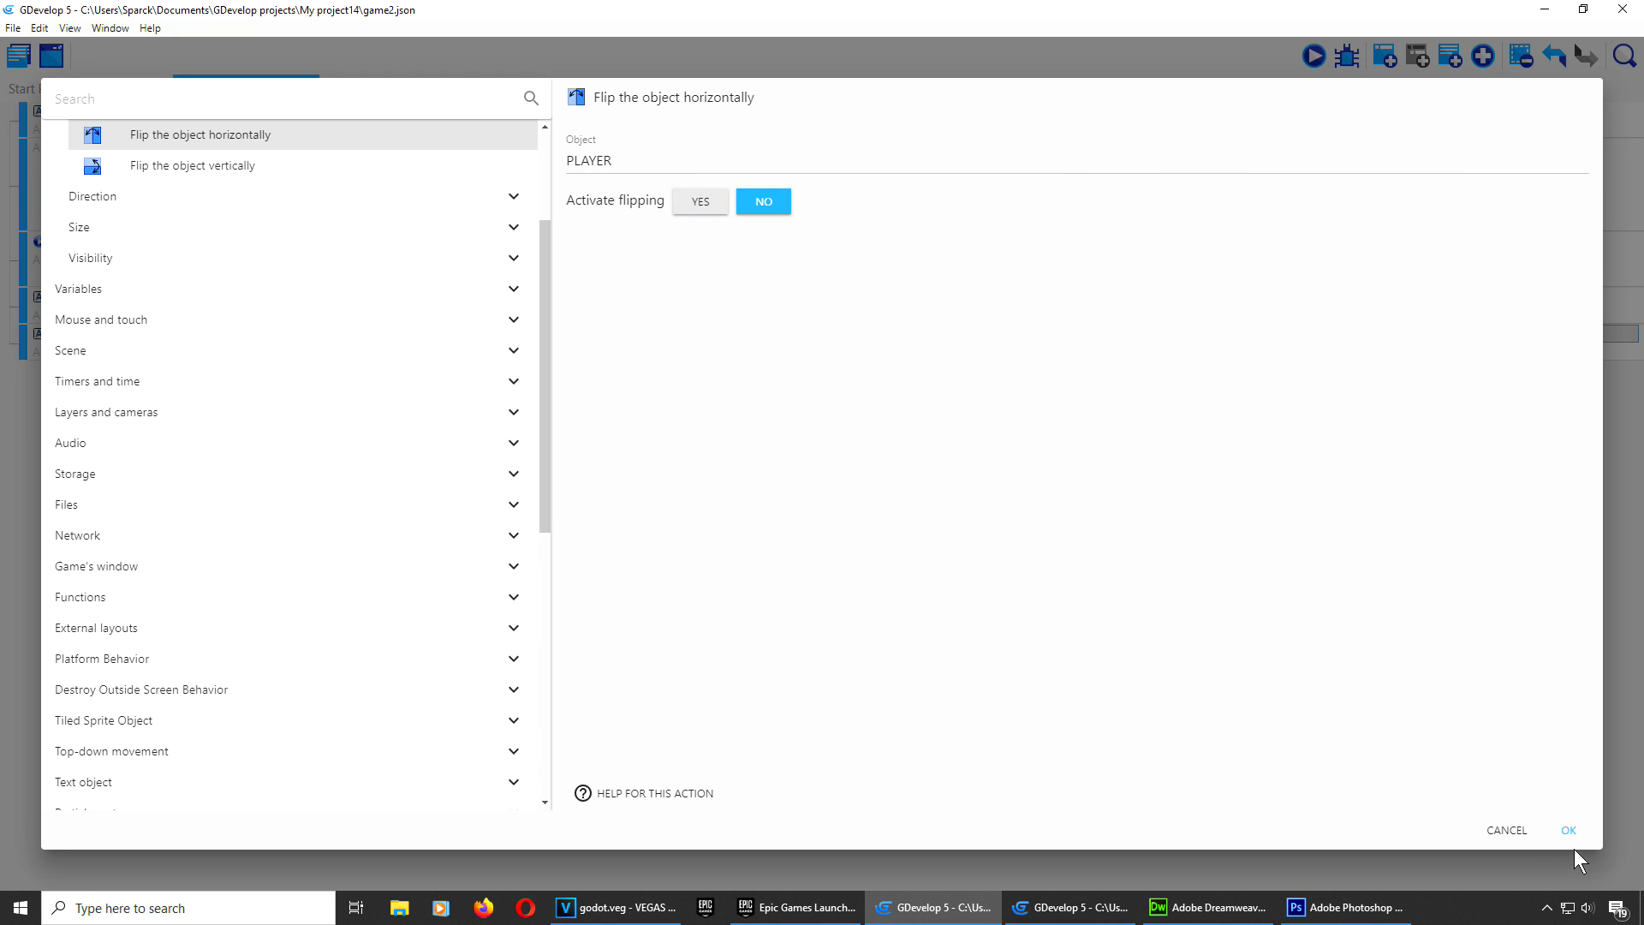
click(1569, 832)
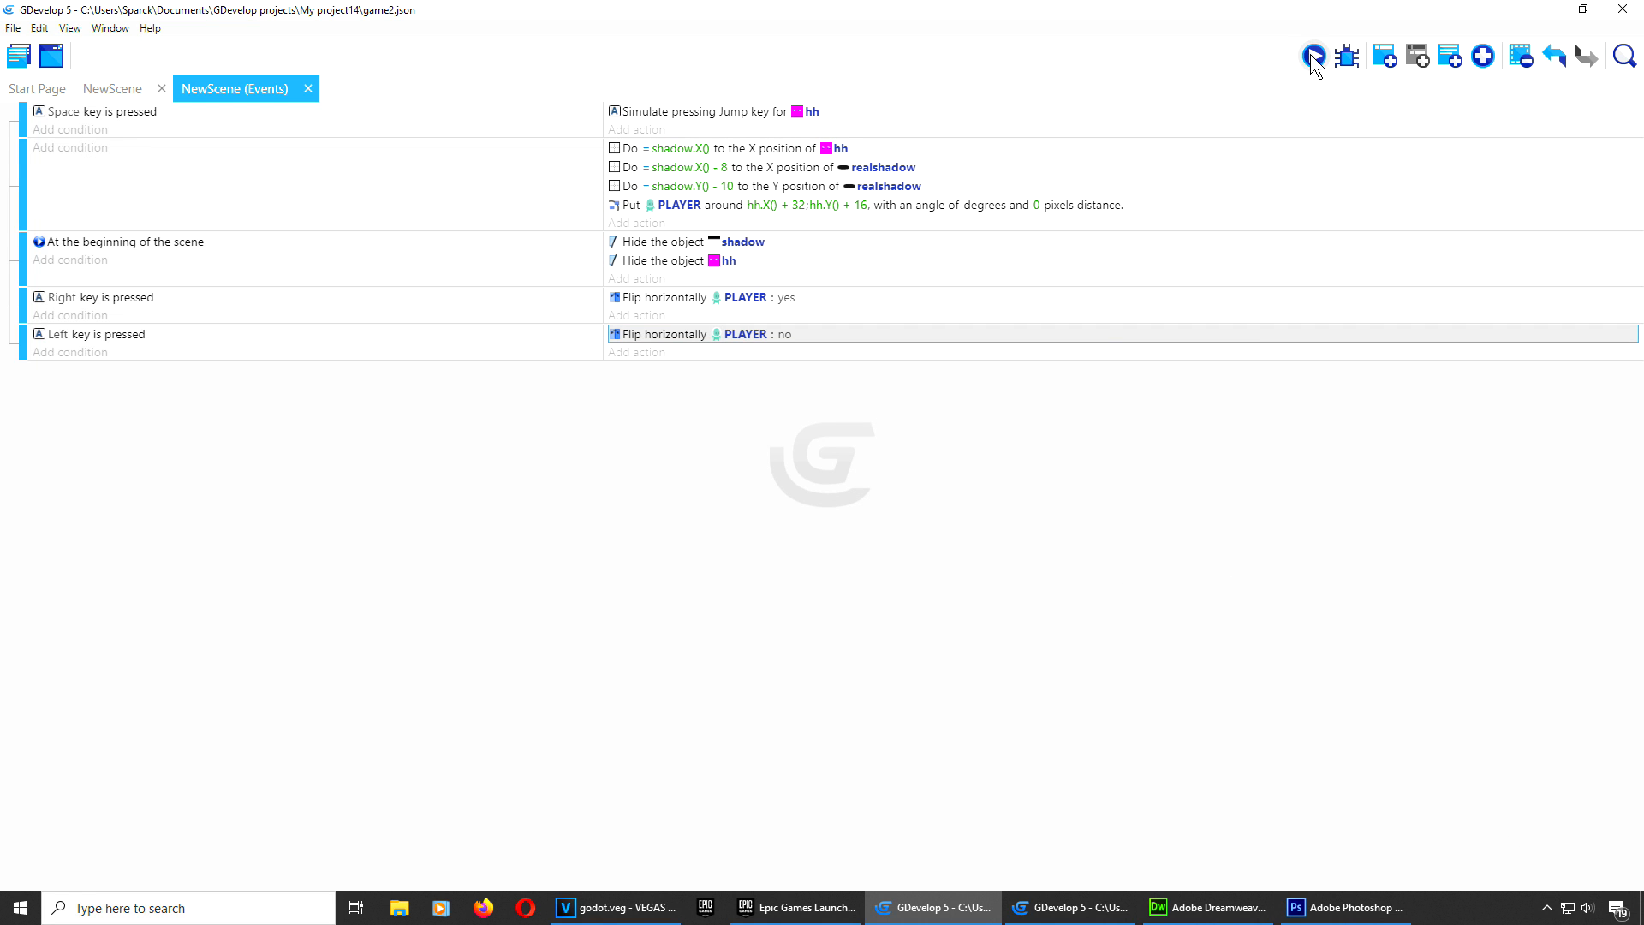
click(1314, 57)
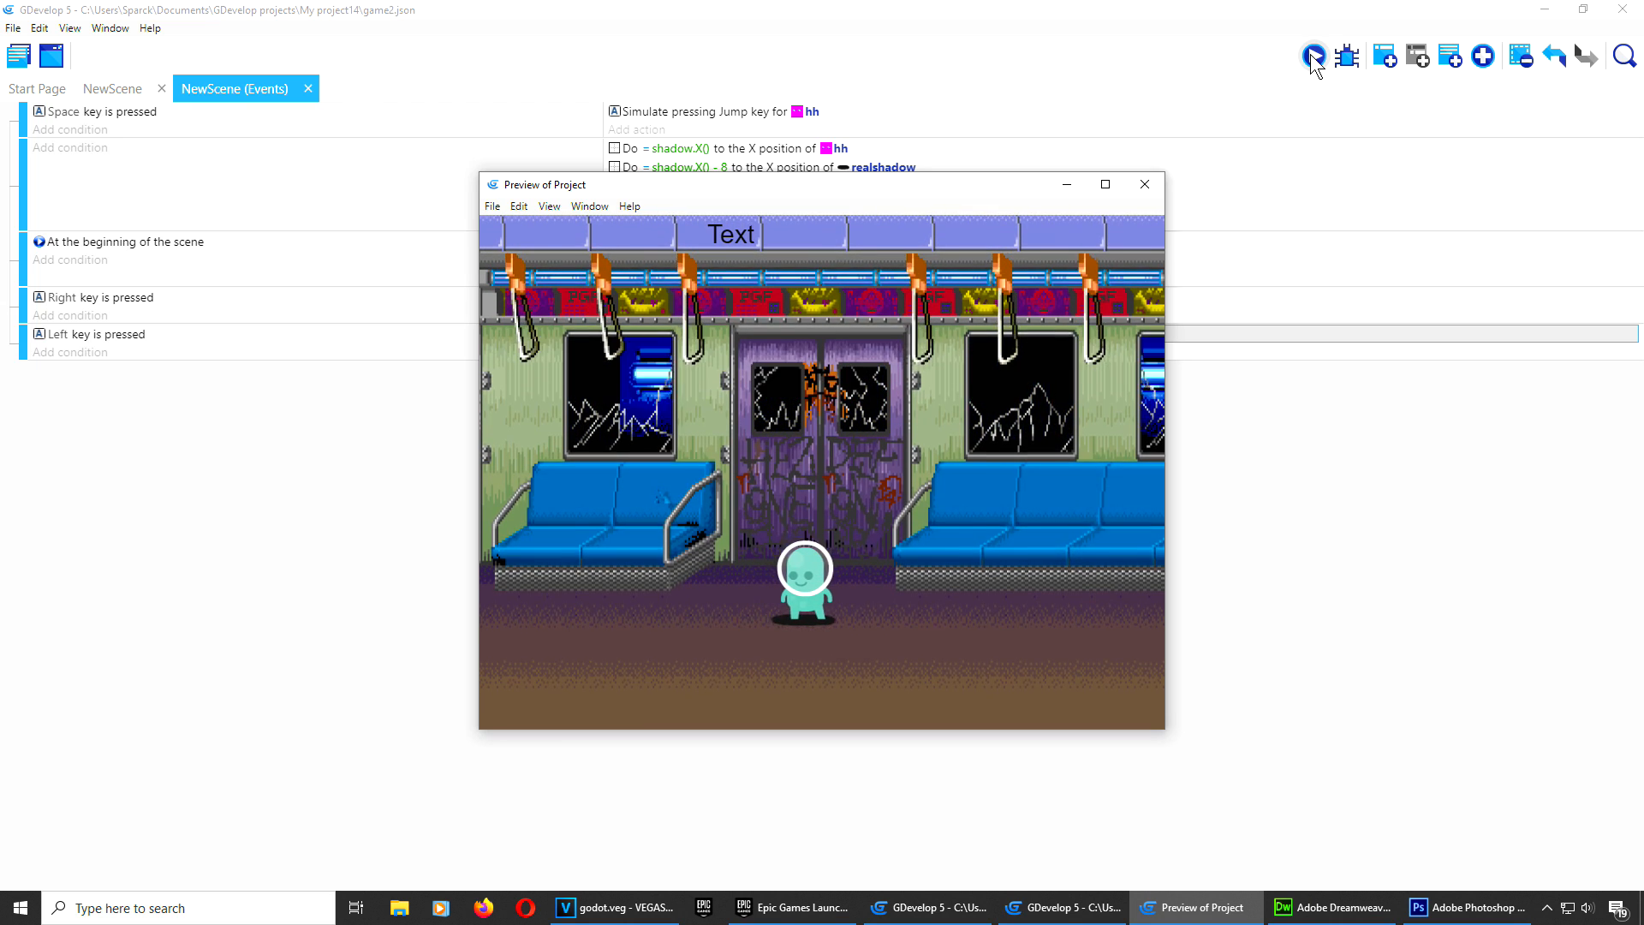
Step: Test PLAYER's flipping by moving left and right in the running preview, and close the preview
key(Left)
key(Right)
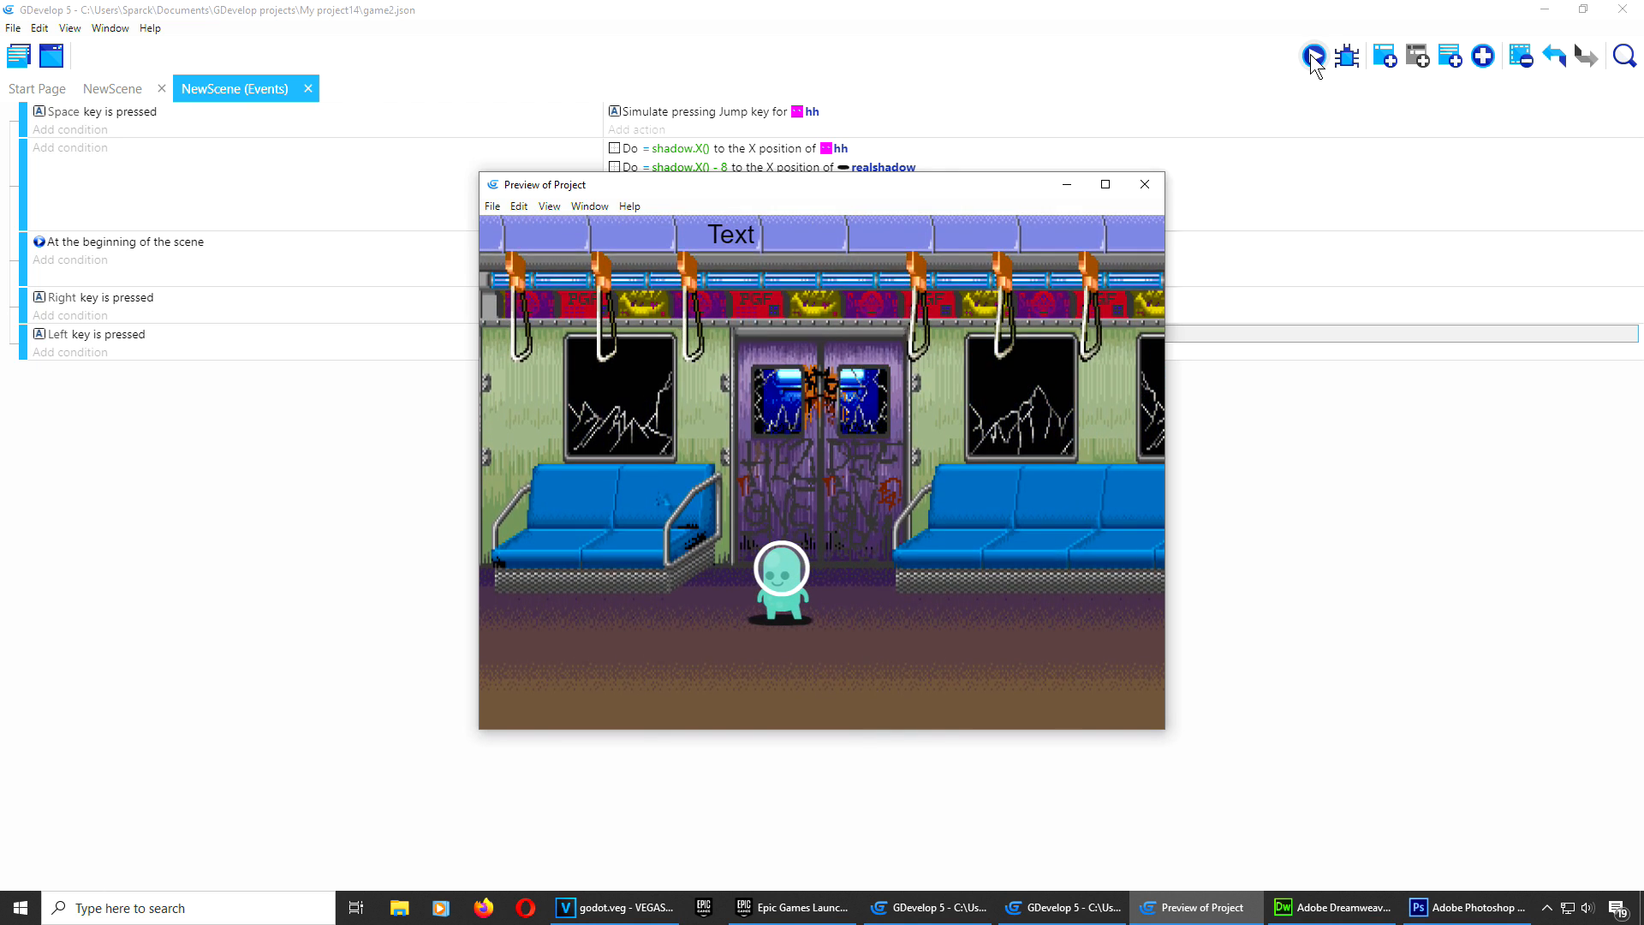
click(1145, 184)
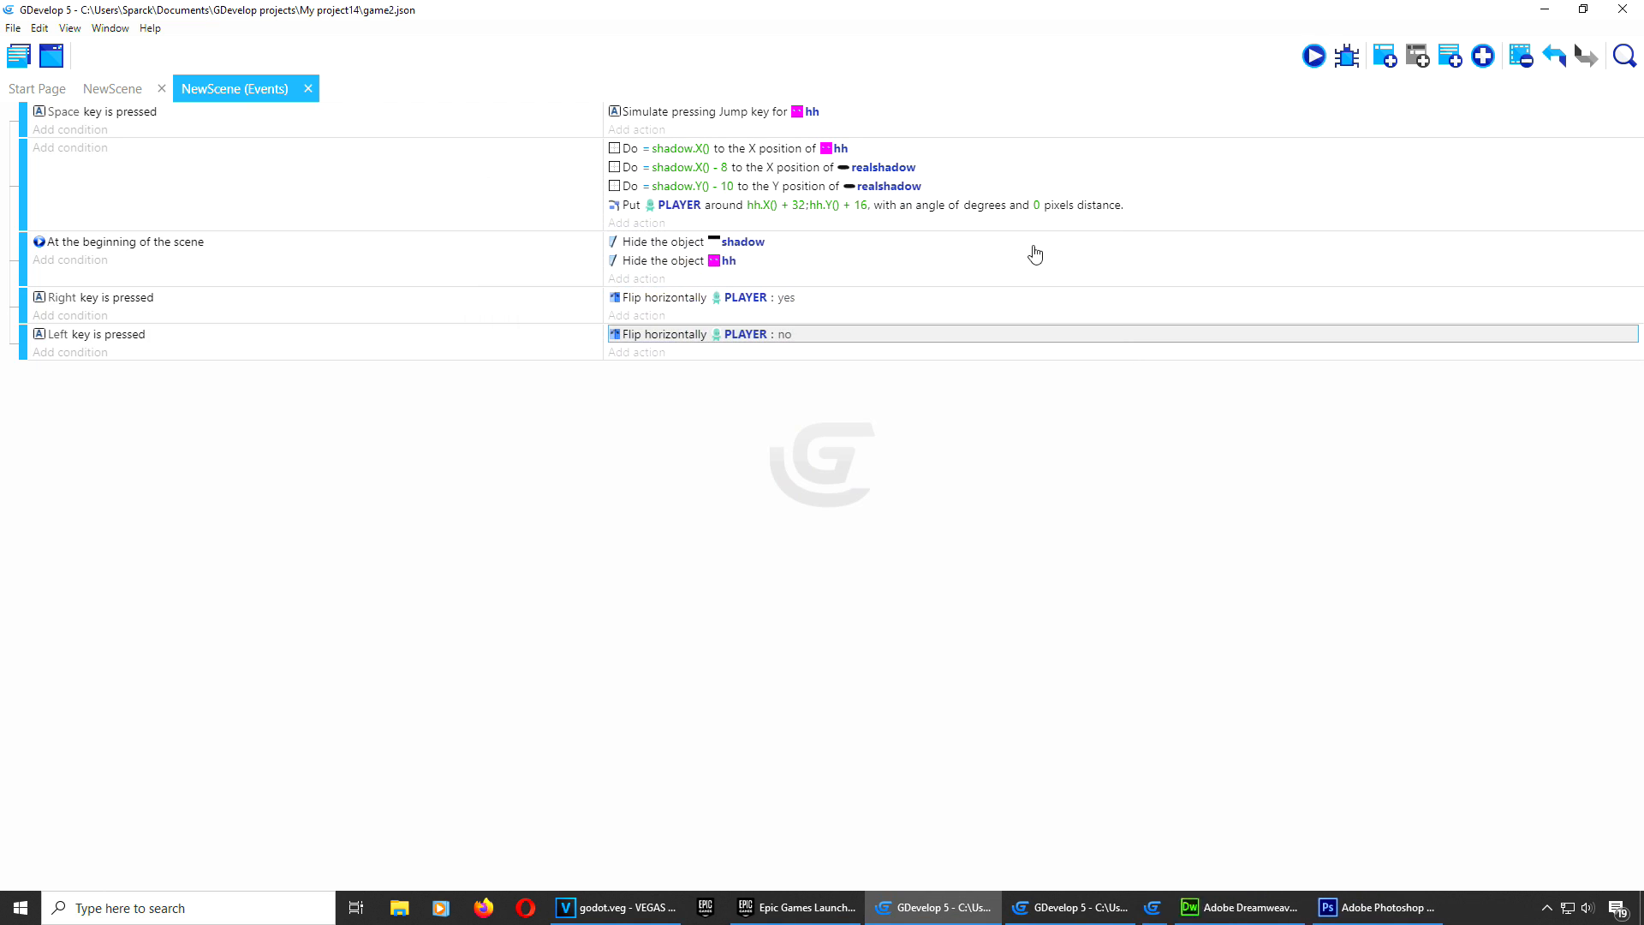
Step: Set PLAYER's horizontal flip to no in the Right key event and to yes in the Left key event
double_click(805, 310)
click(763, 203)
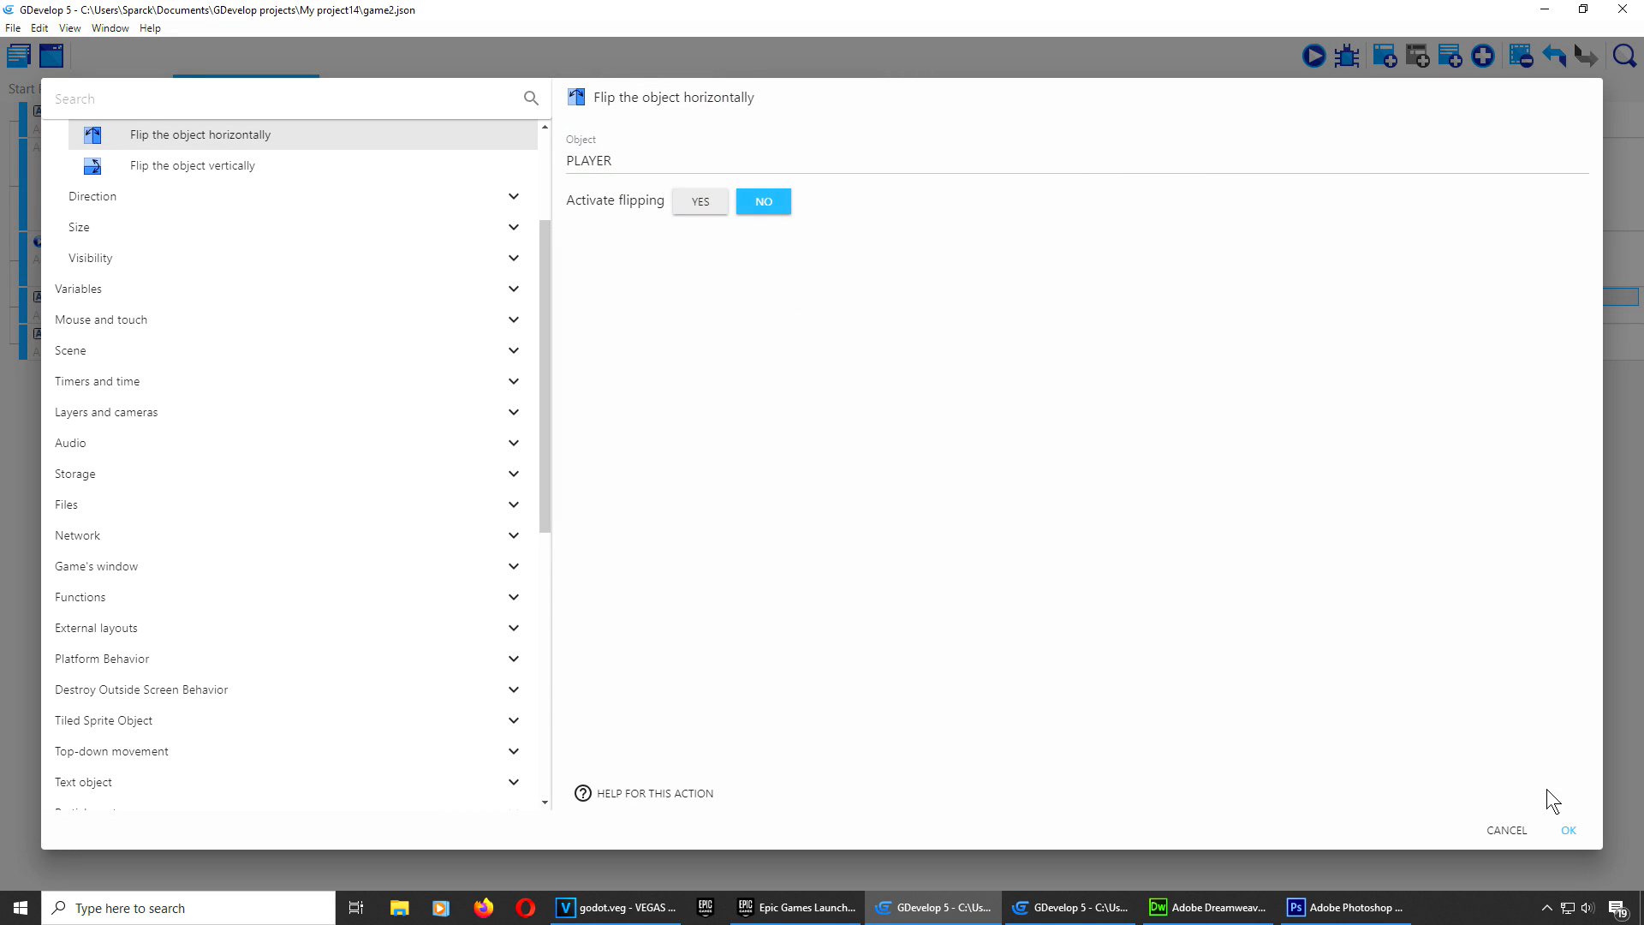
click(1568, 831)
double_click(785, 336)
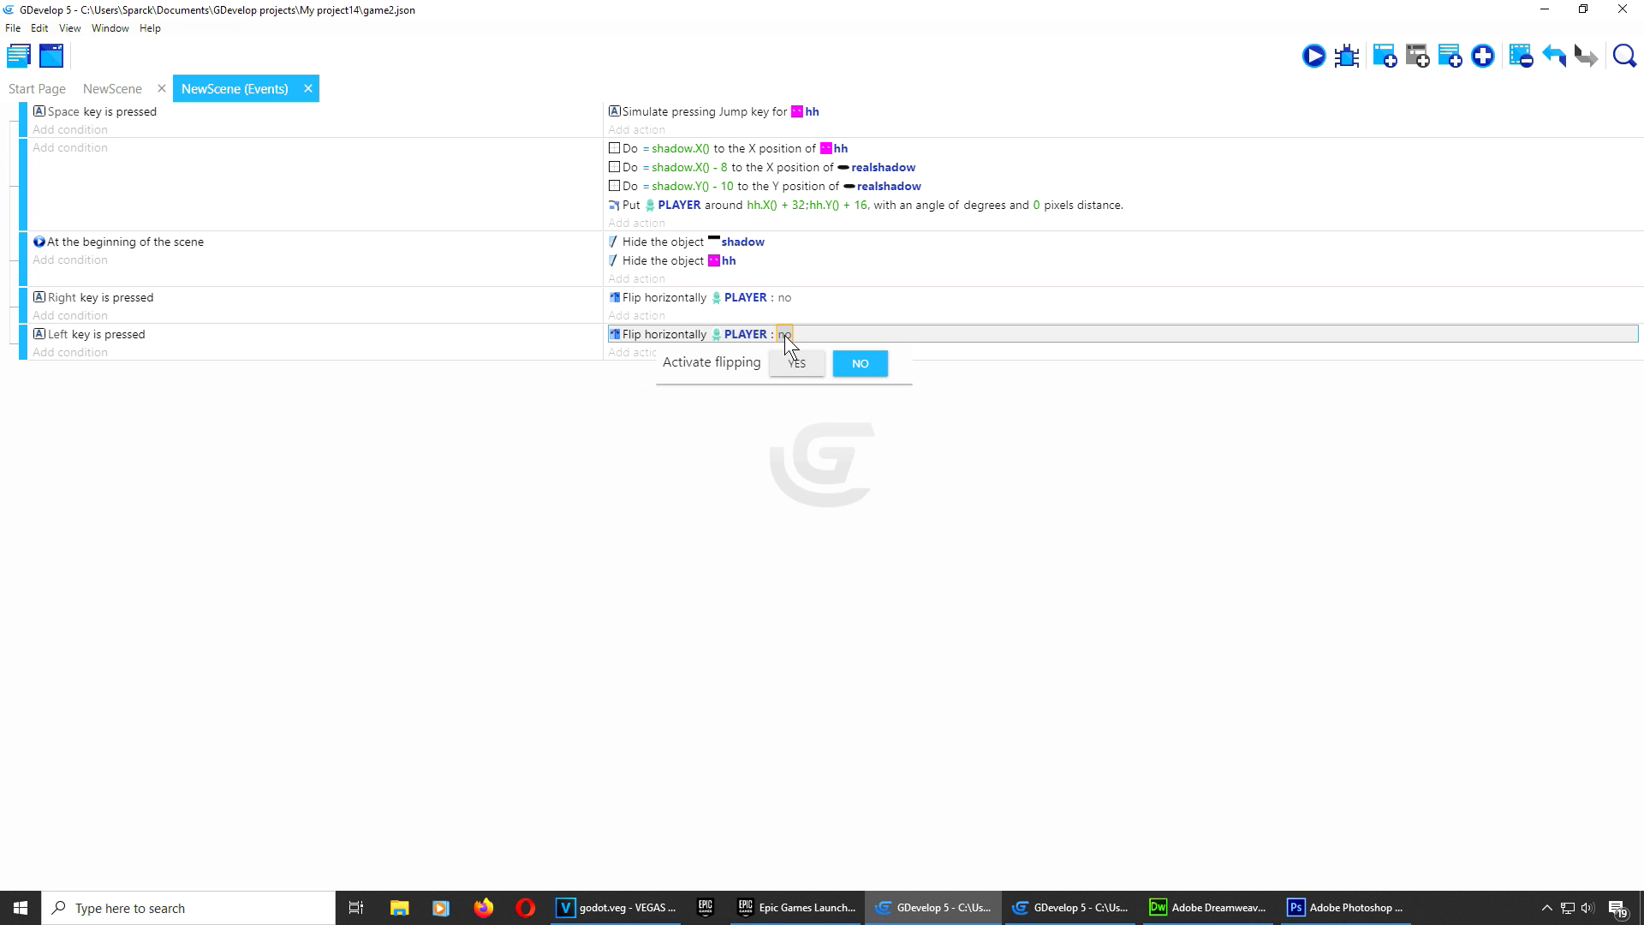
click(711, 204)
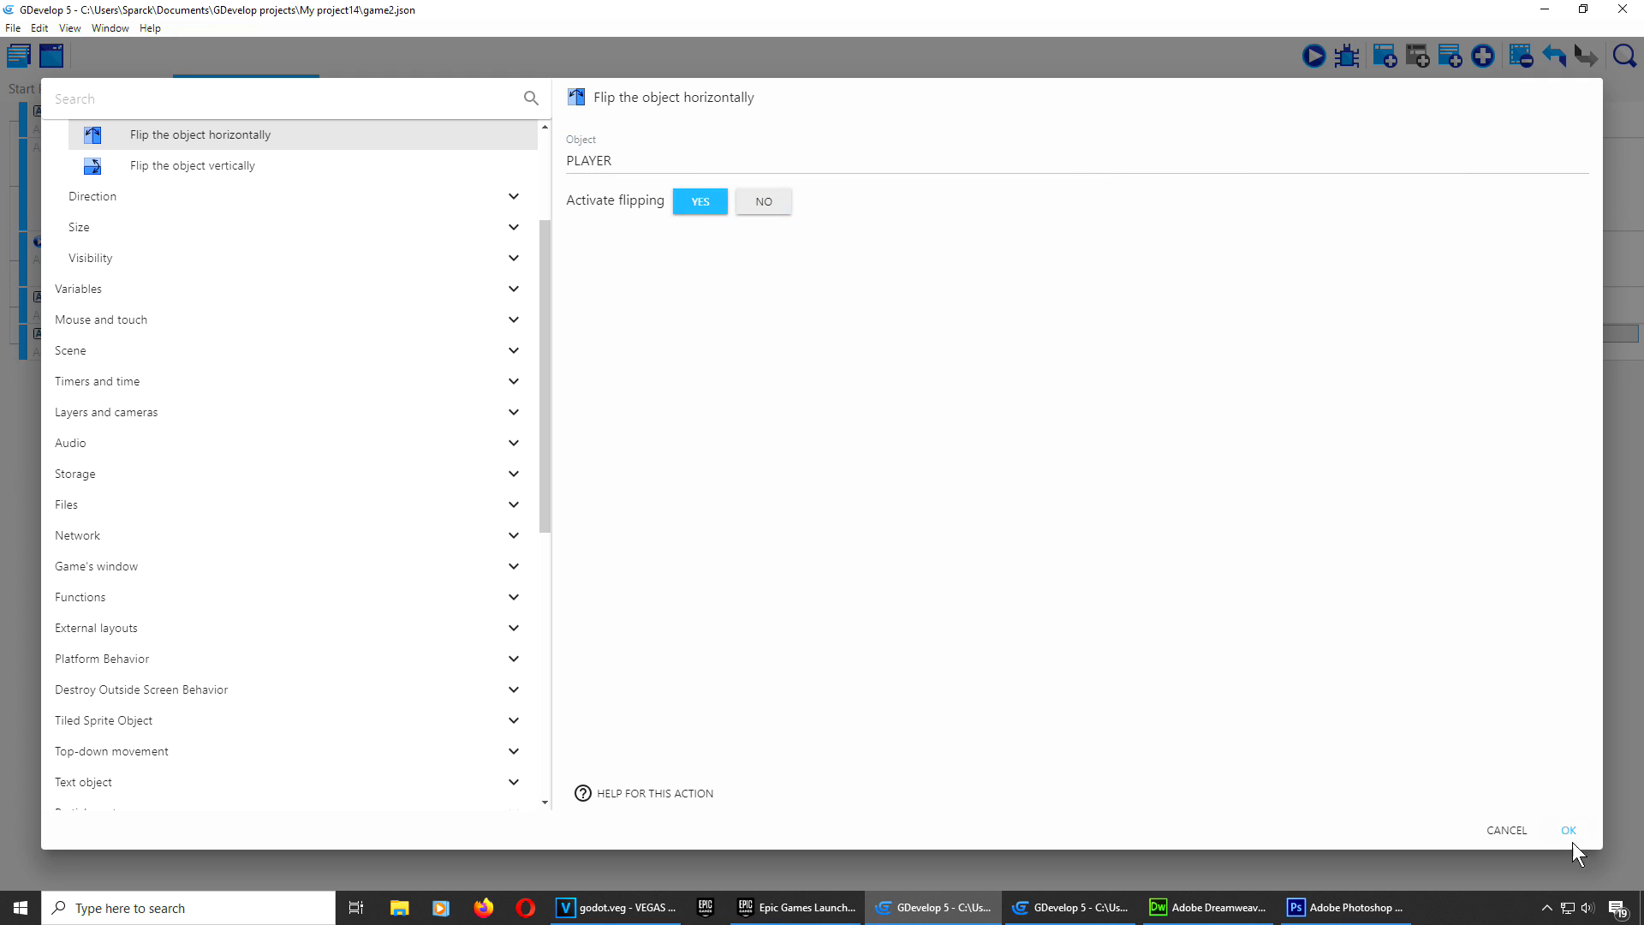
click(1567, 831)
Step: Preview the scene and test PLAYER's flipping while moving left and right and jumping, and close the preview
click(1313, 56)
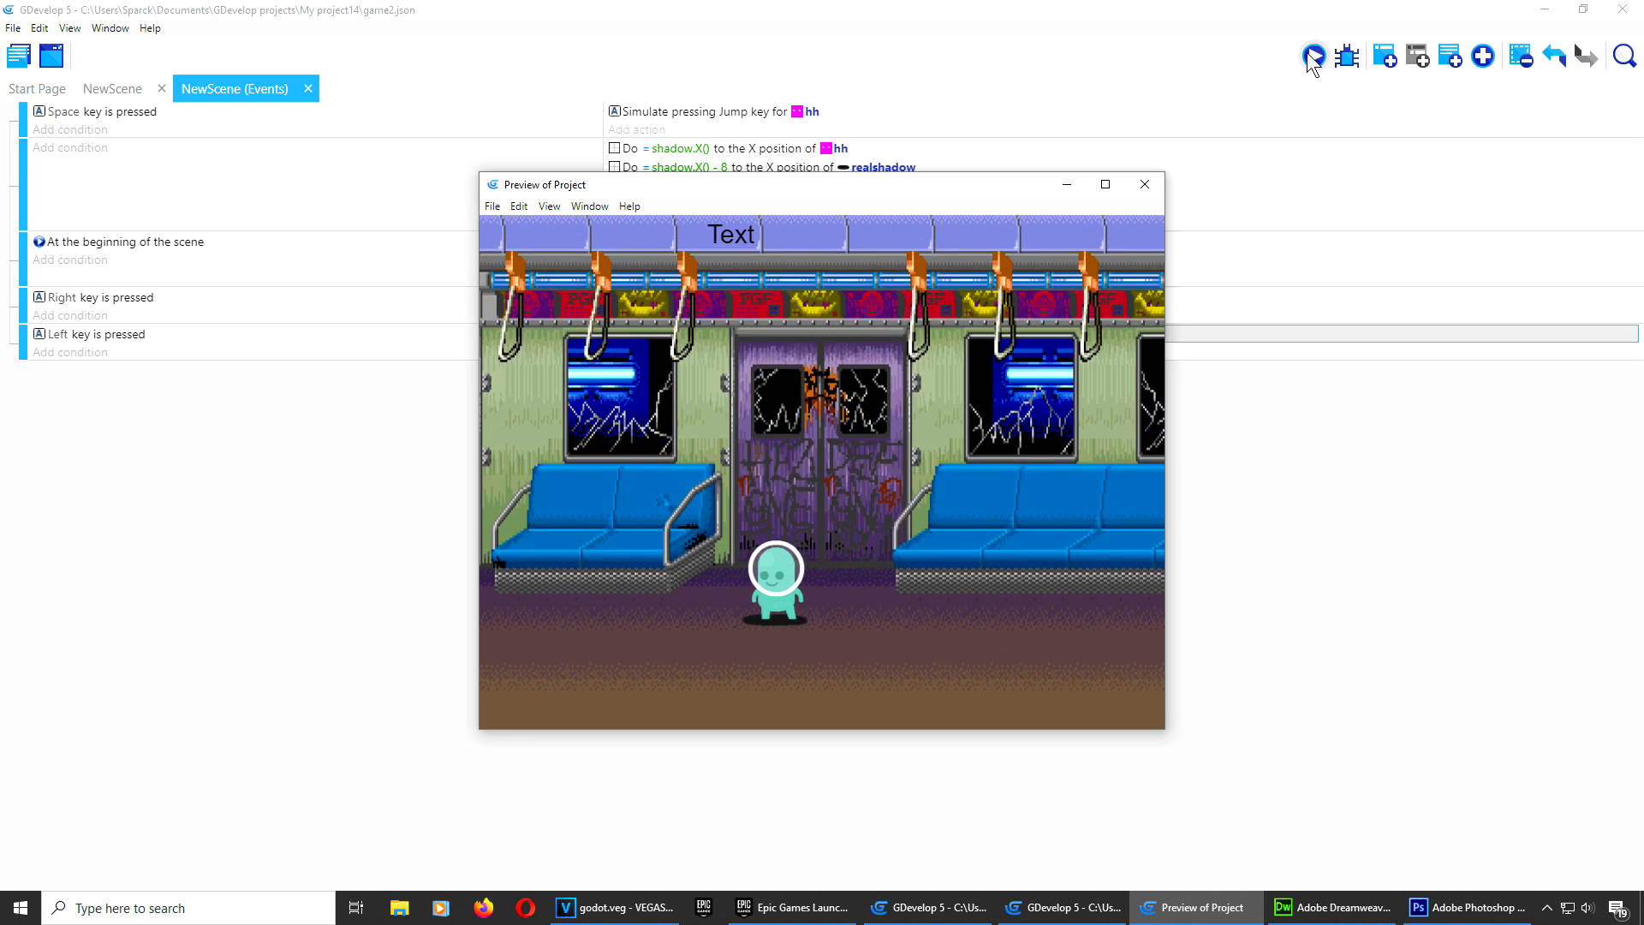
key(Right)
key(space)
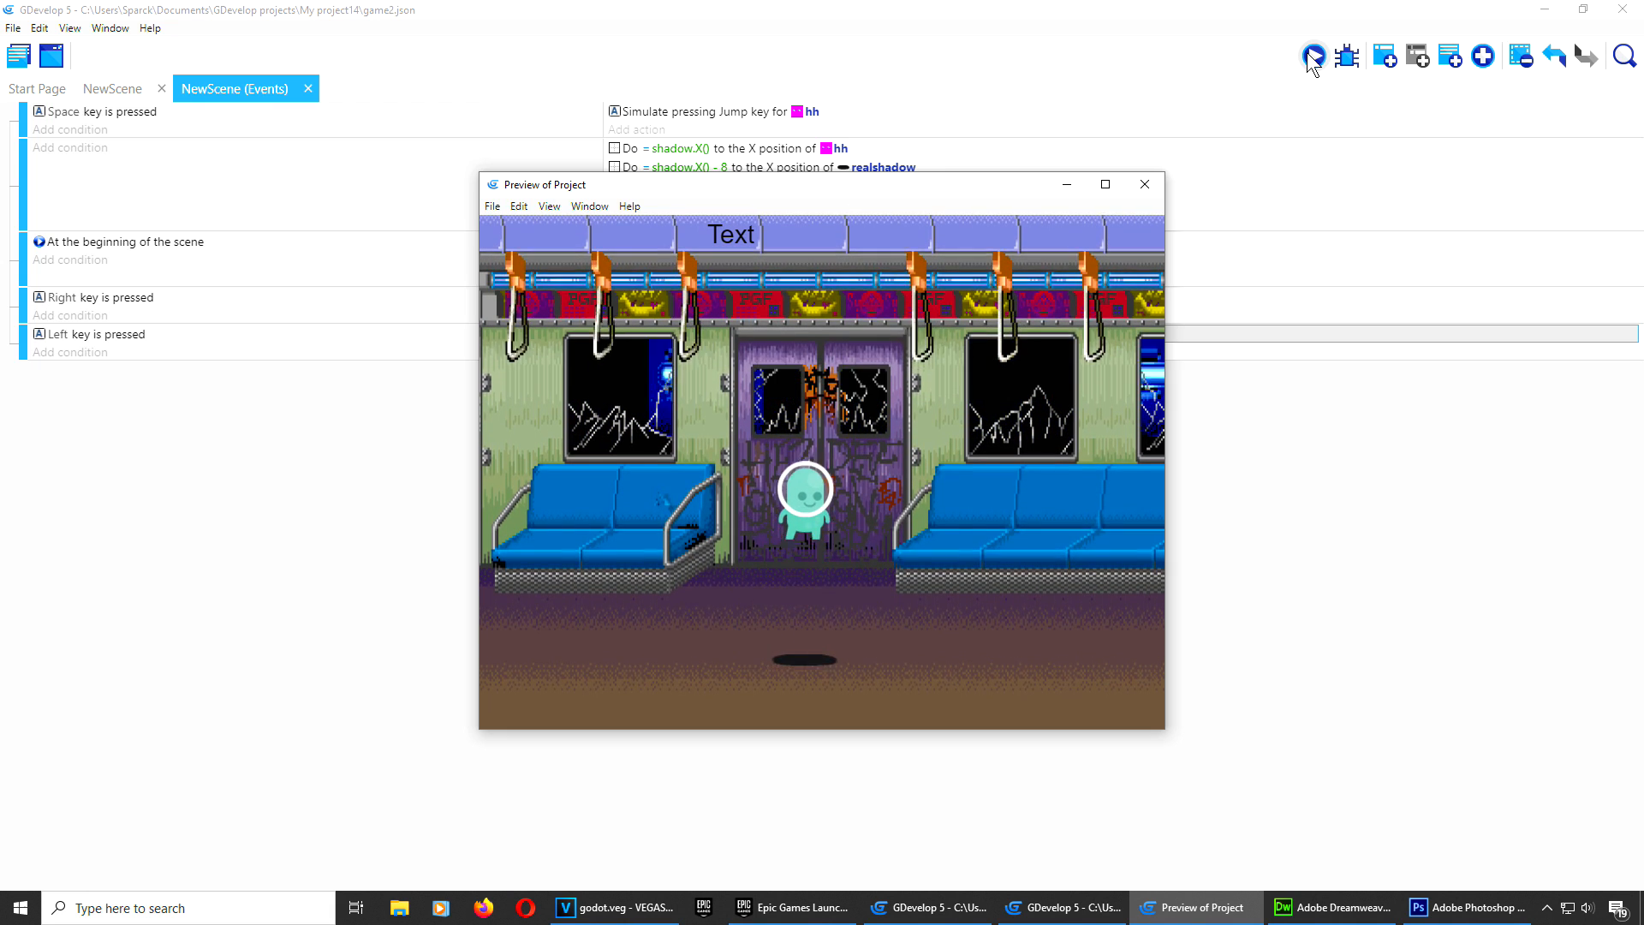
key(space)
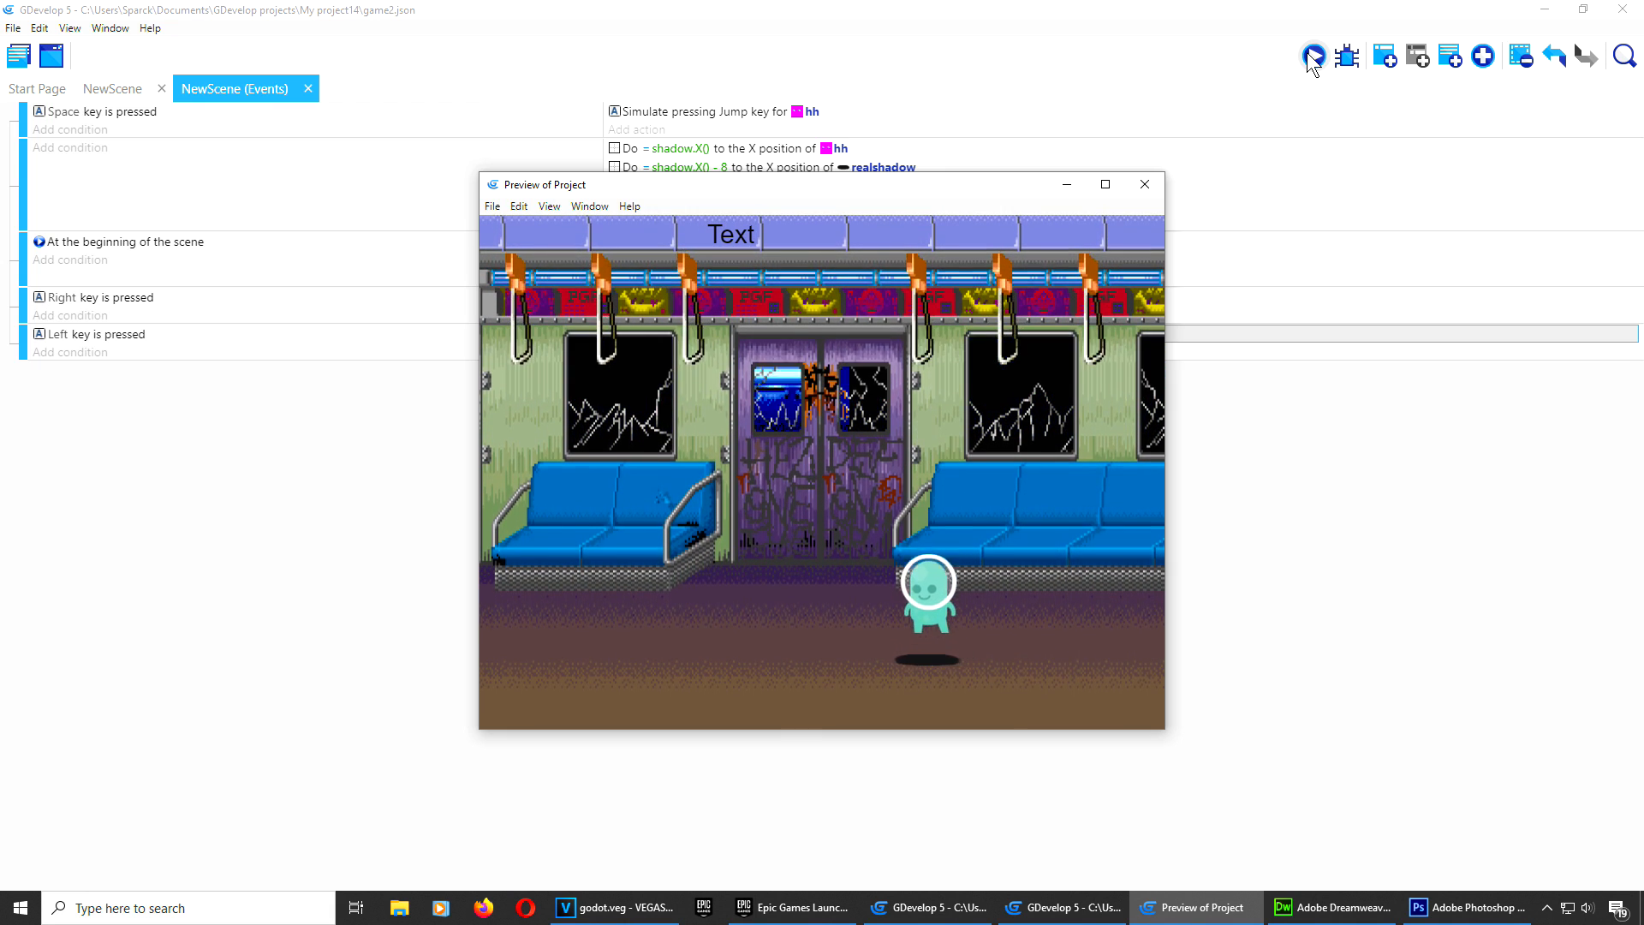
key(Left)
key(space)
key(space)
key(Right)
key(space)
key(space)
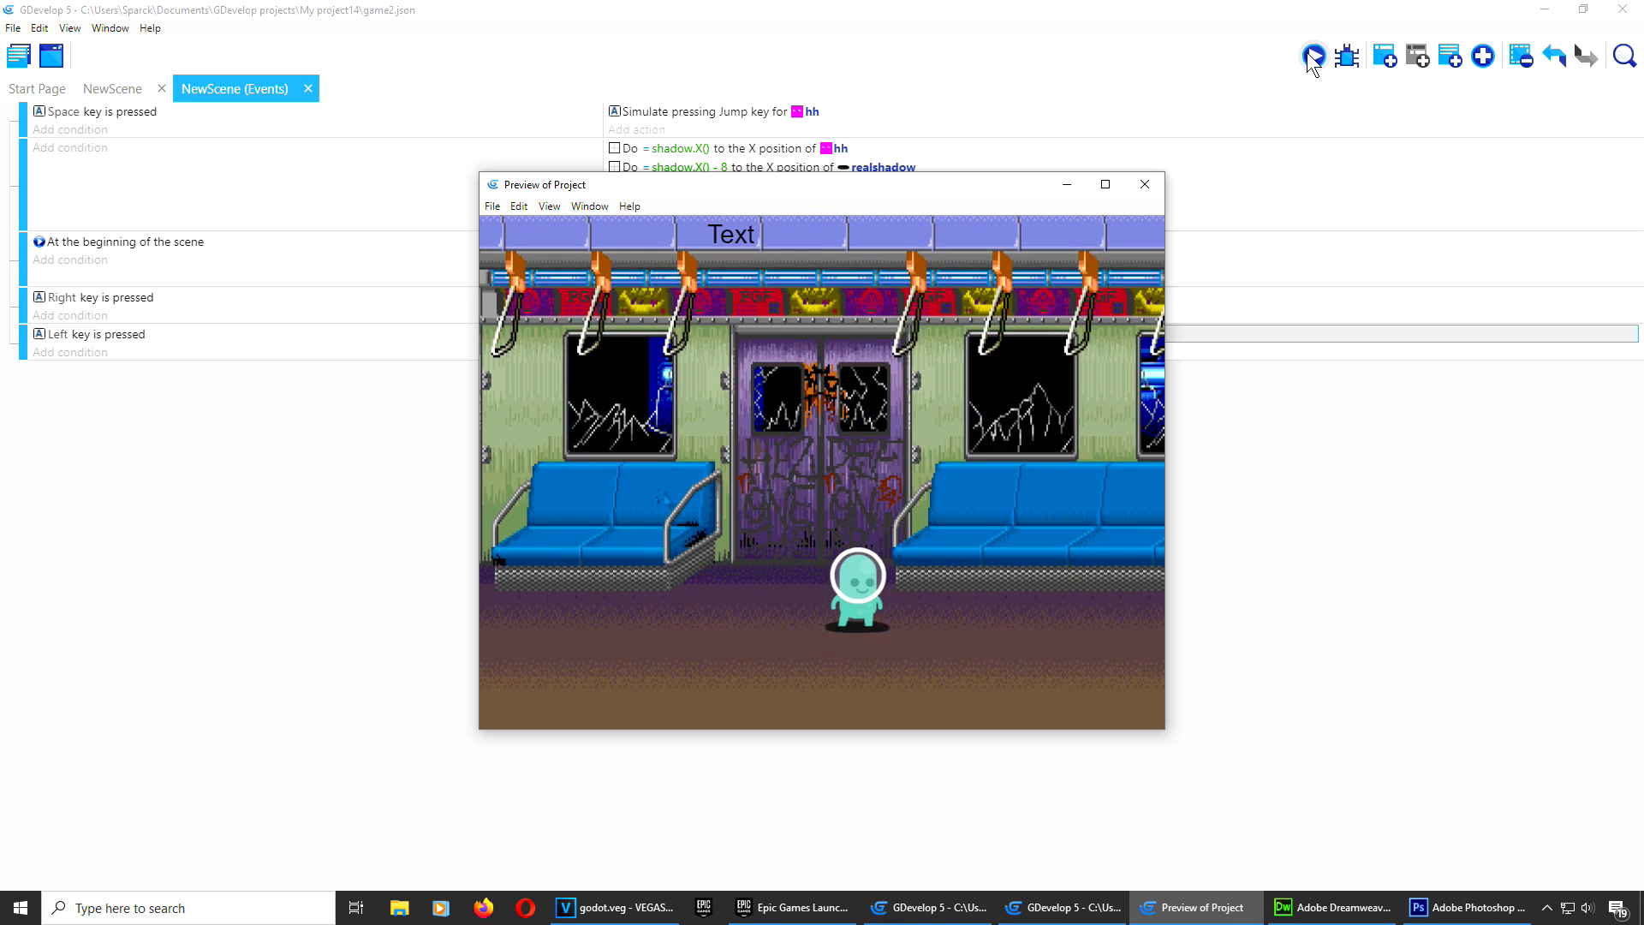
key(Left)
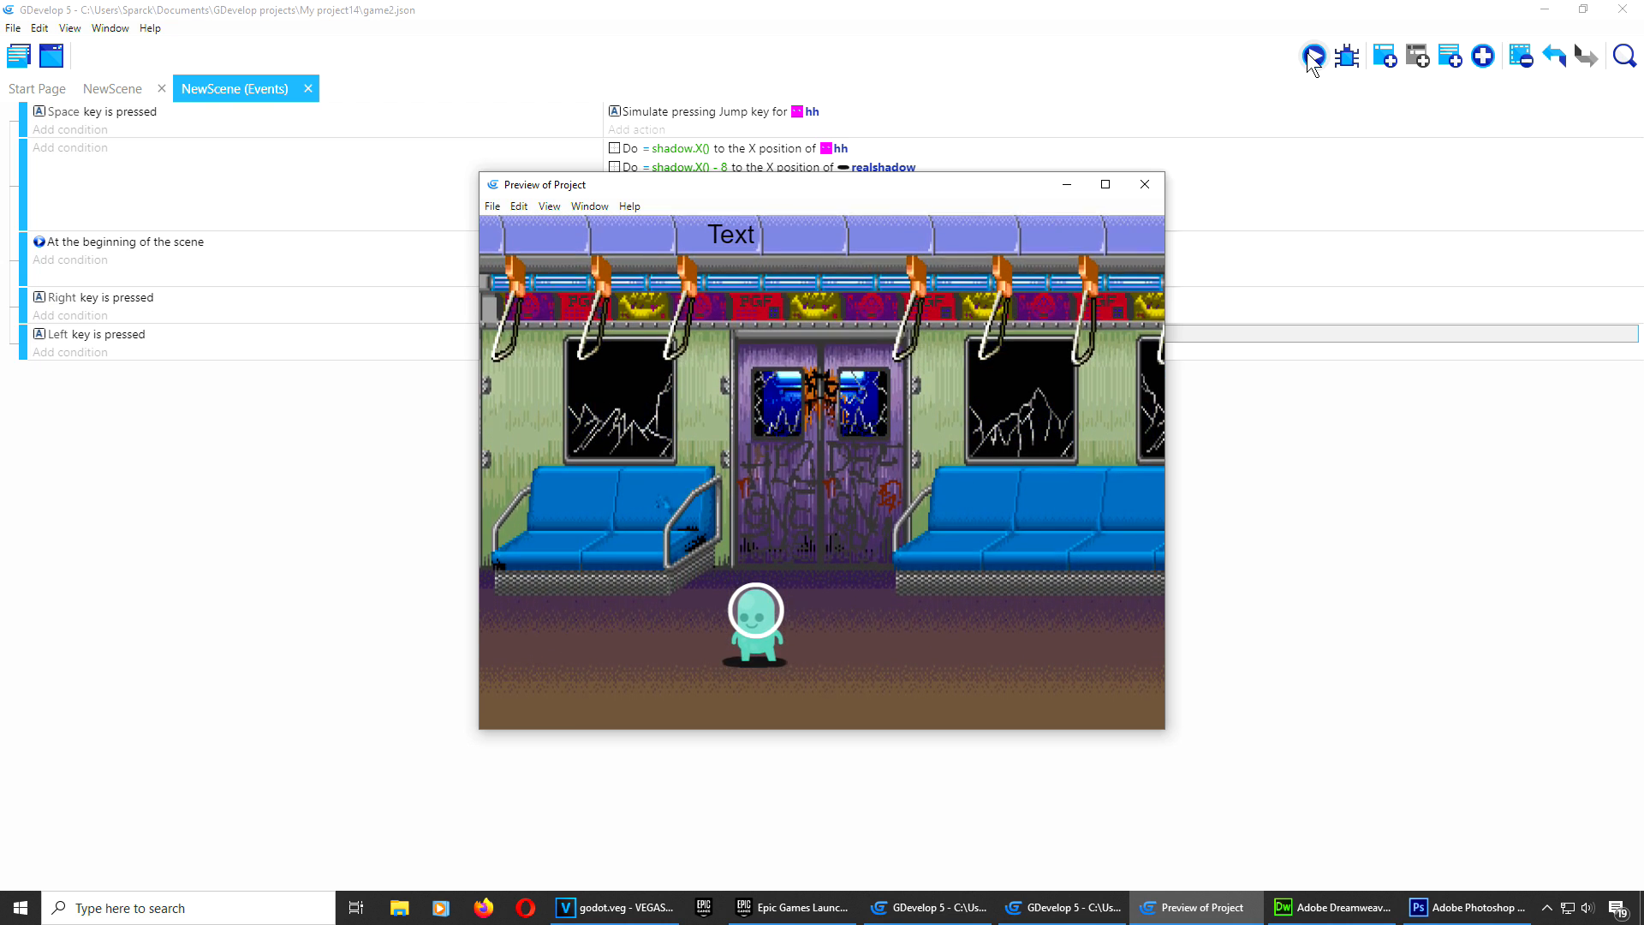
click(1145, 185)
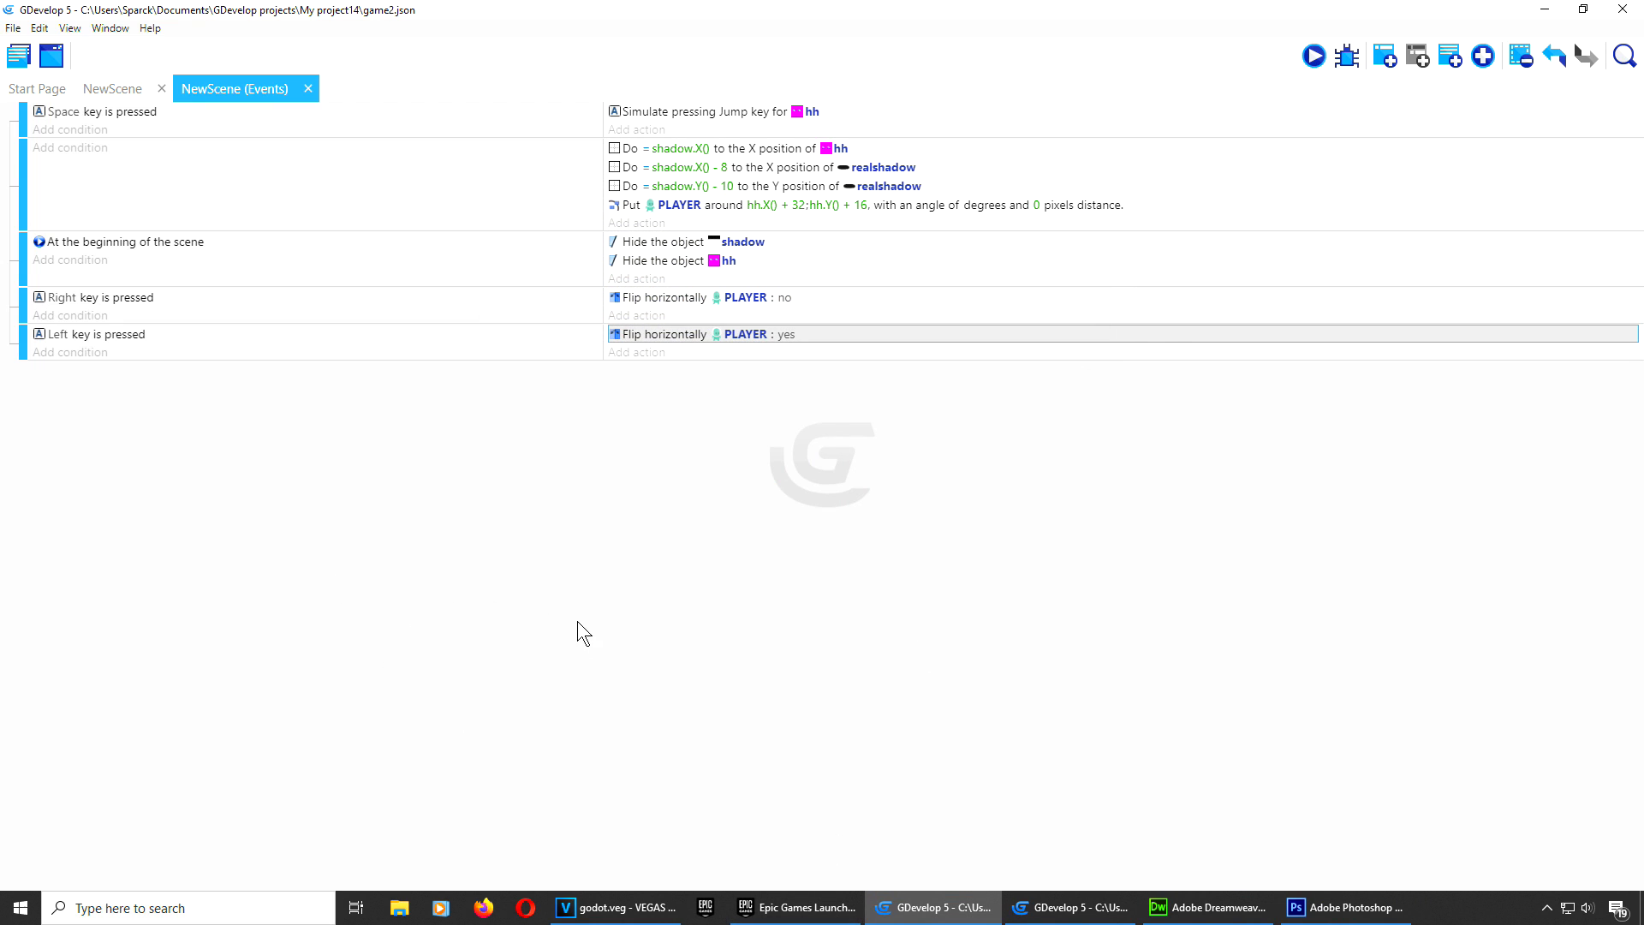
Step: Review PLAYER's animations and their numbers in the object's properties, leaving them without changes
click(112, 89)
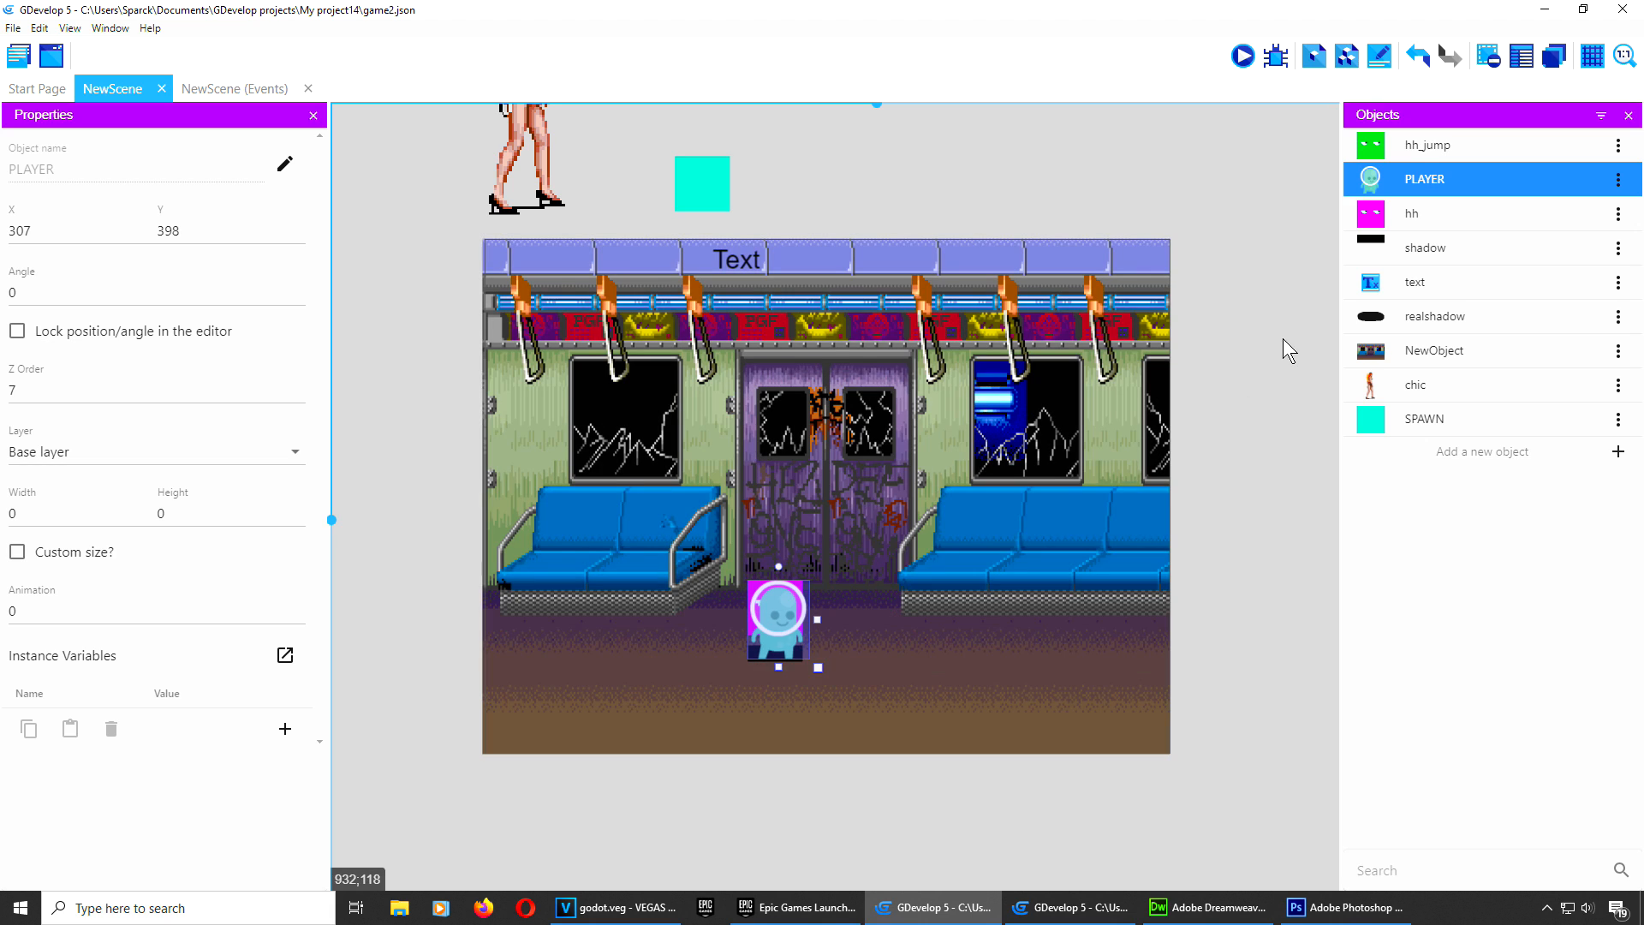
click(1618, 179)
click(1570, 214)
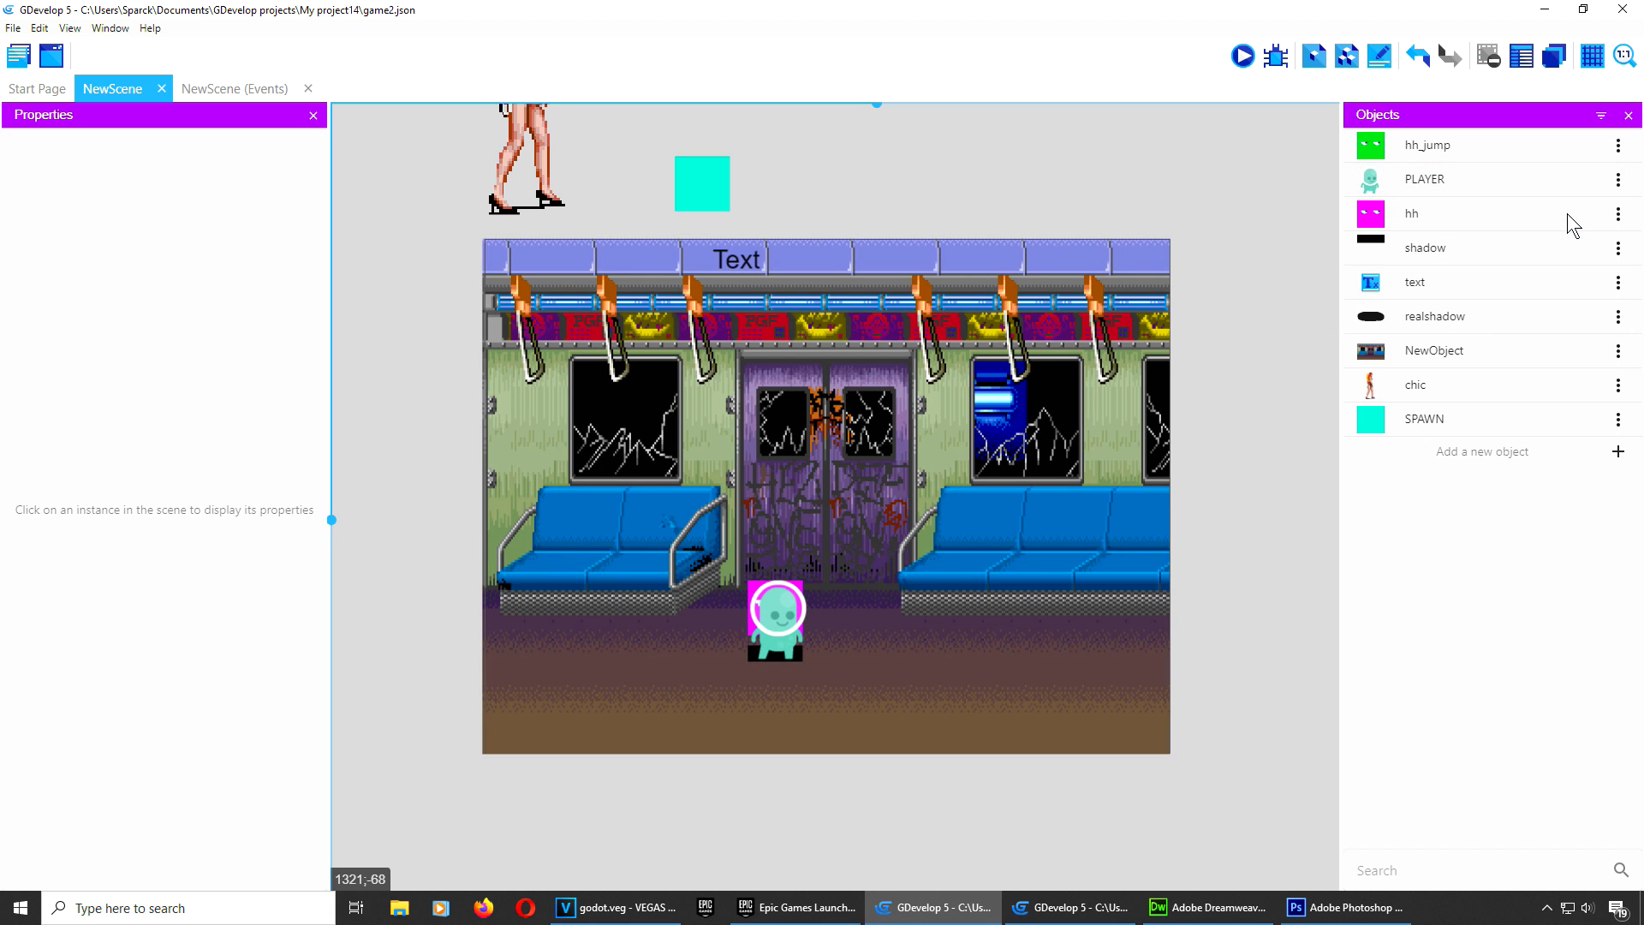
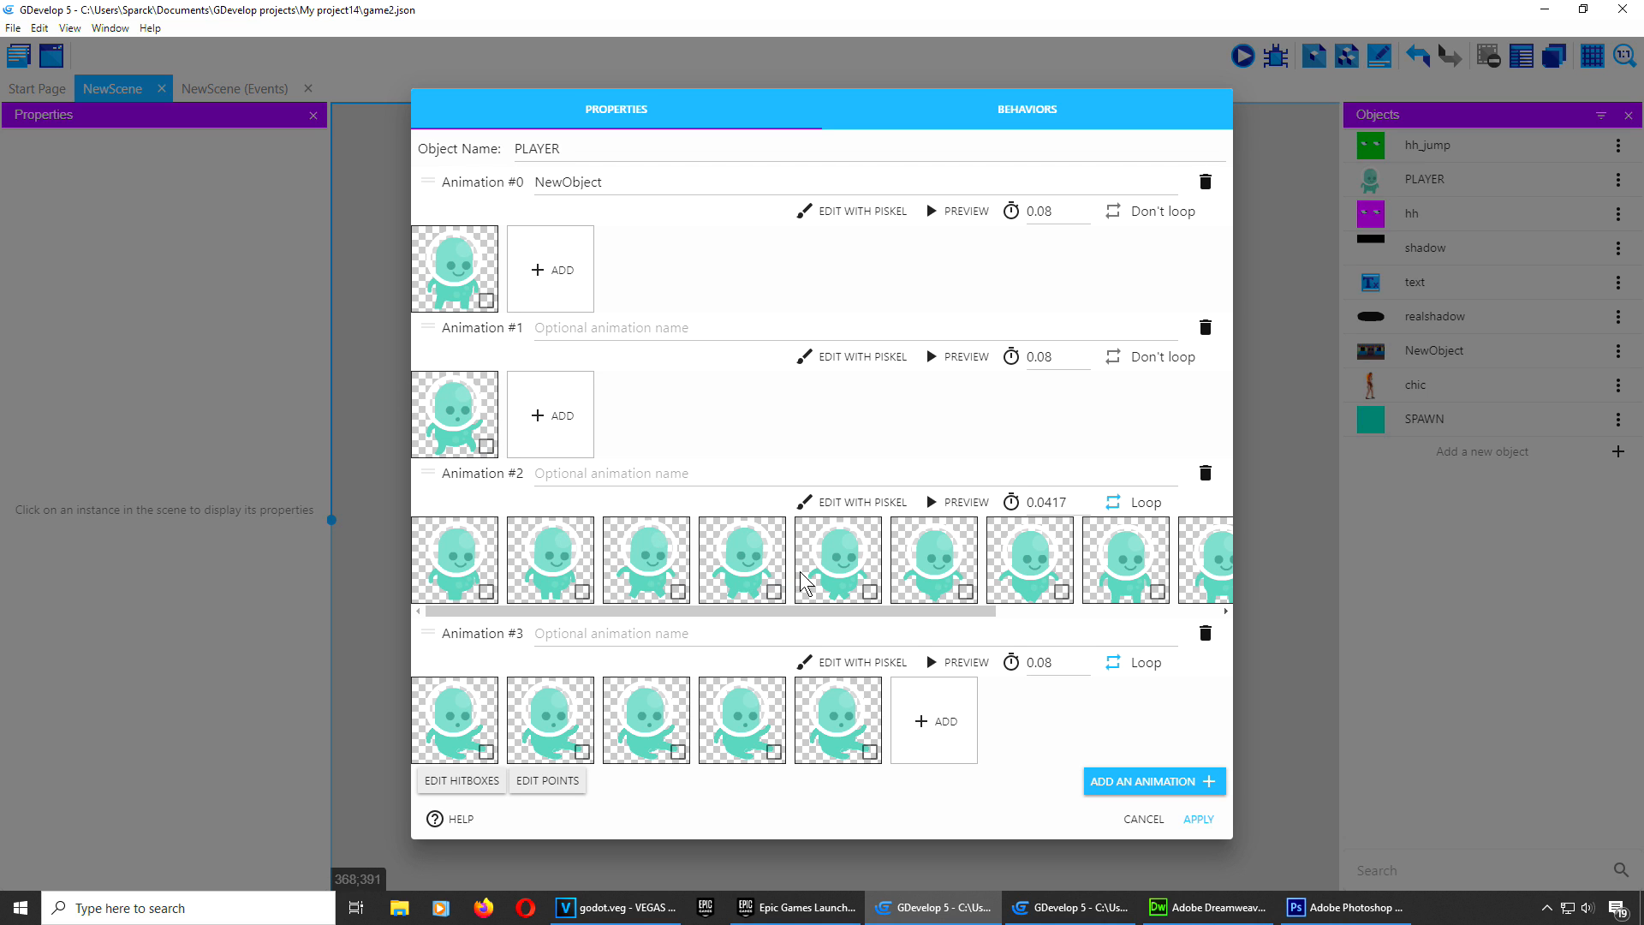
click(1144, 819)
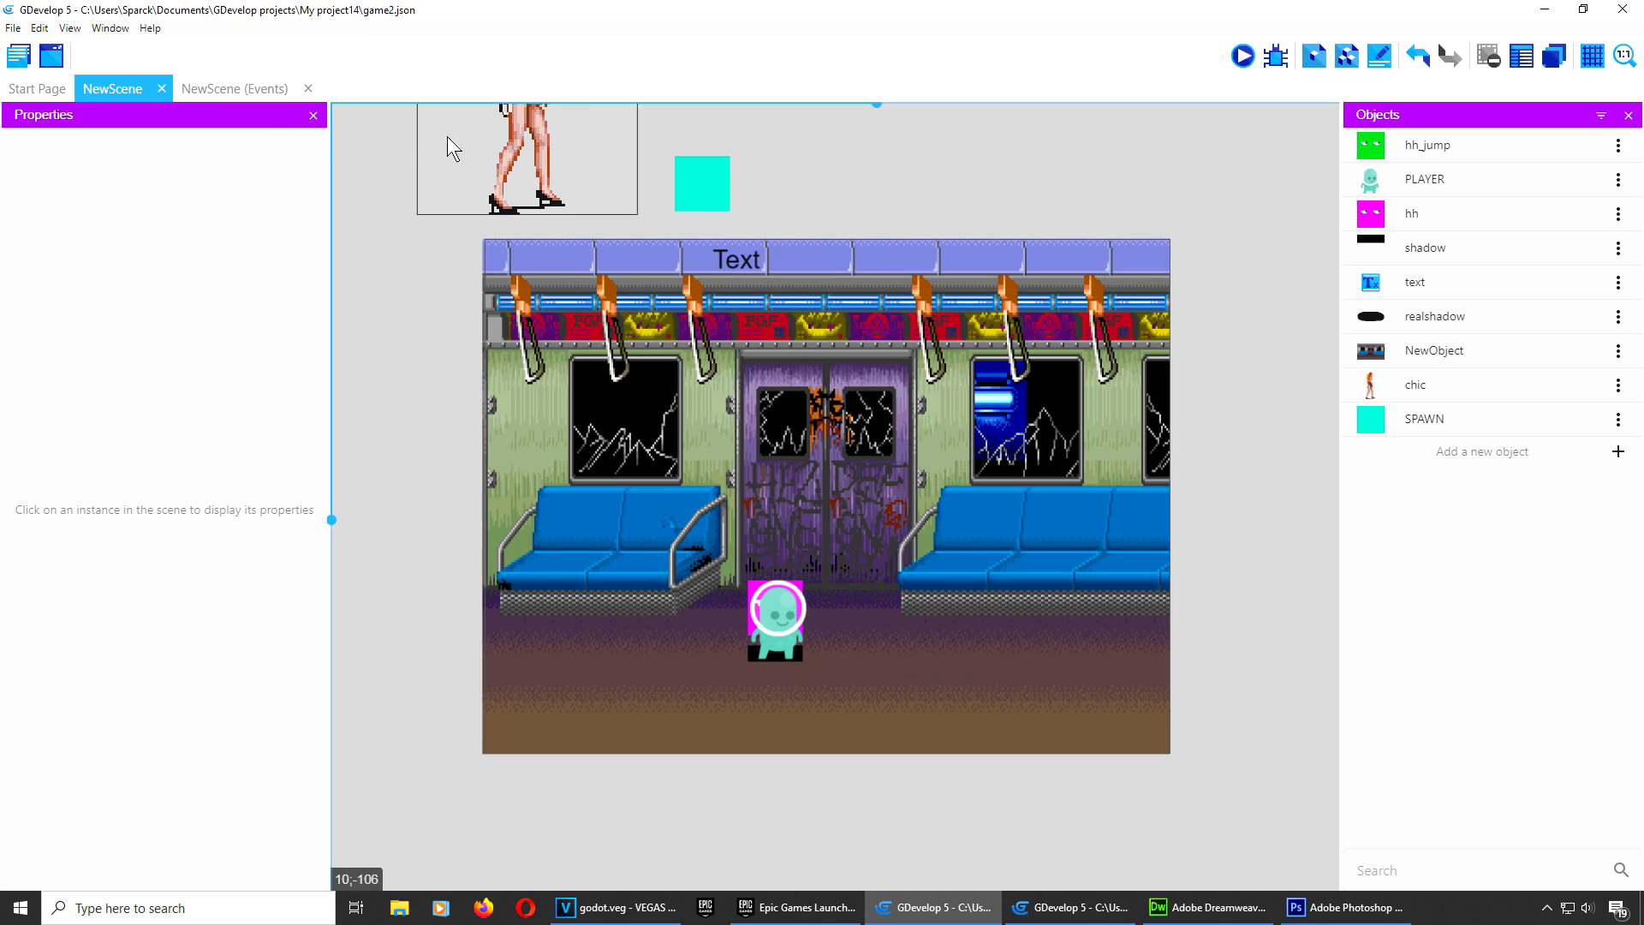
Step: Add a new event with the platform behavior condition Is on floor for the hh object
click(246, 89)
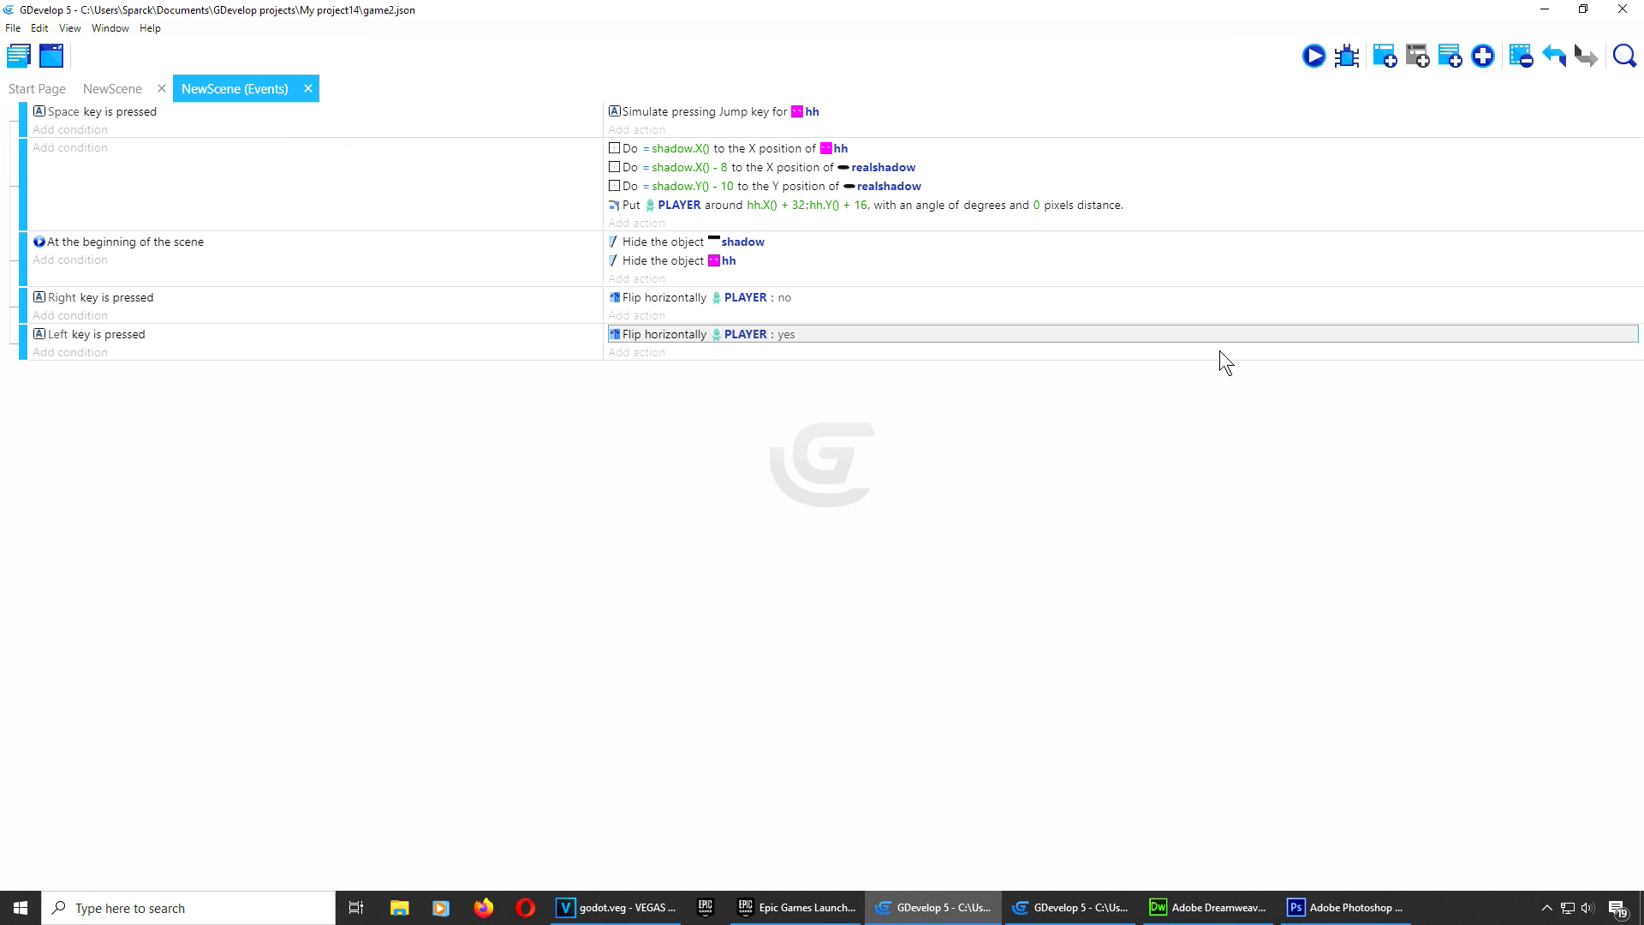
click(1384, 56)
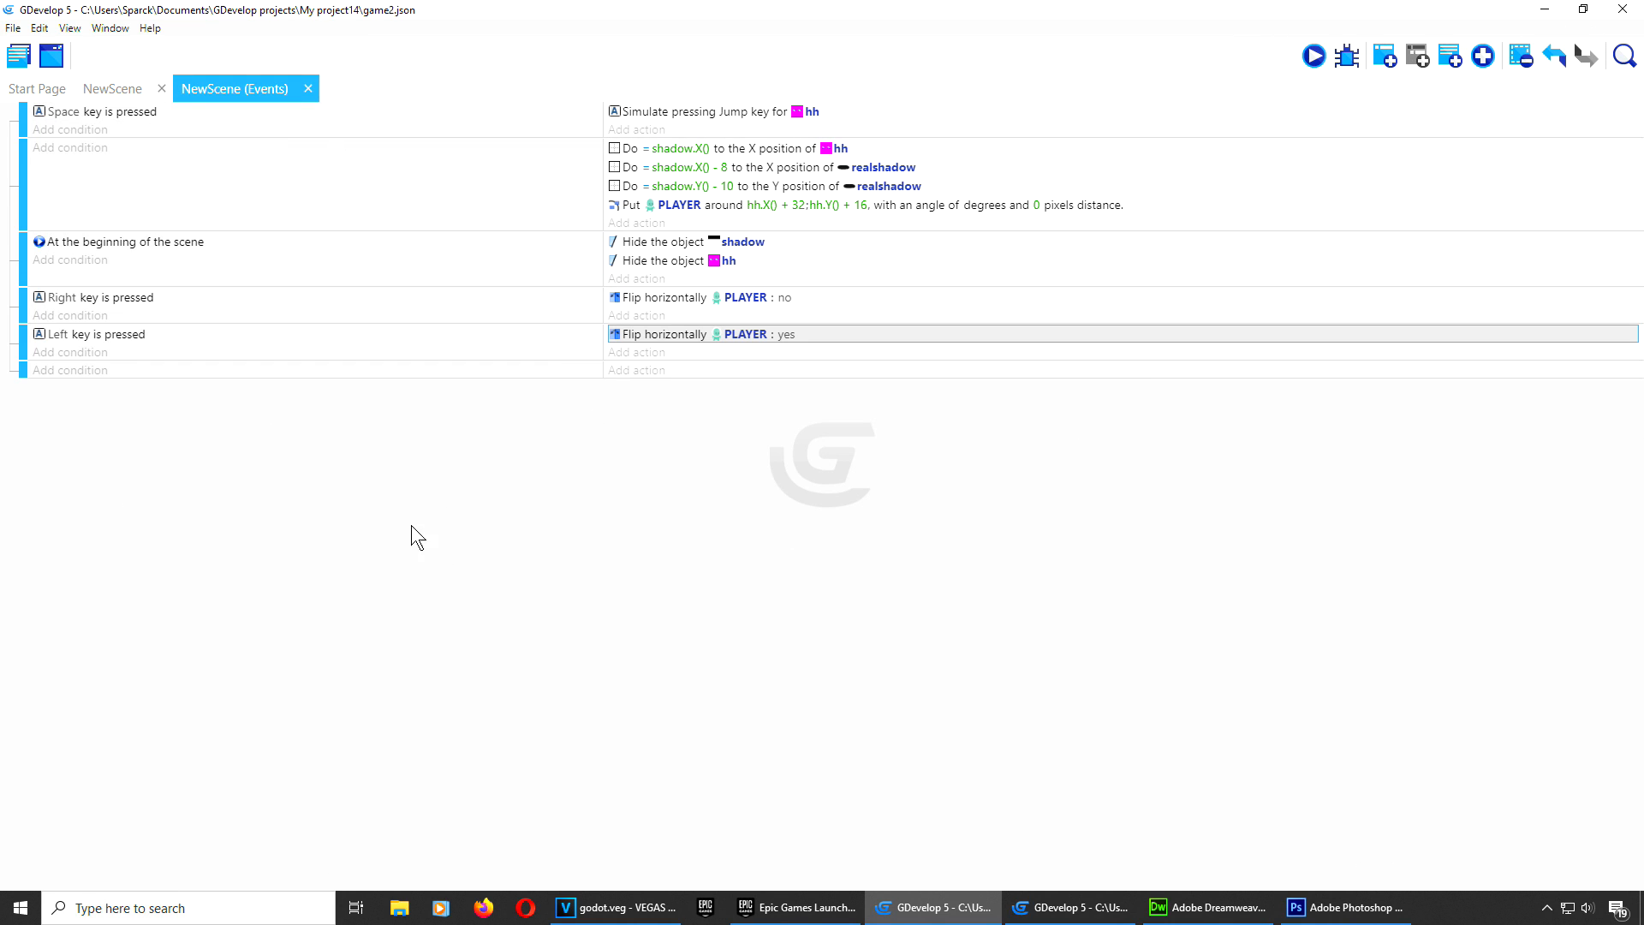
click(101, 373)
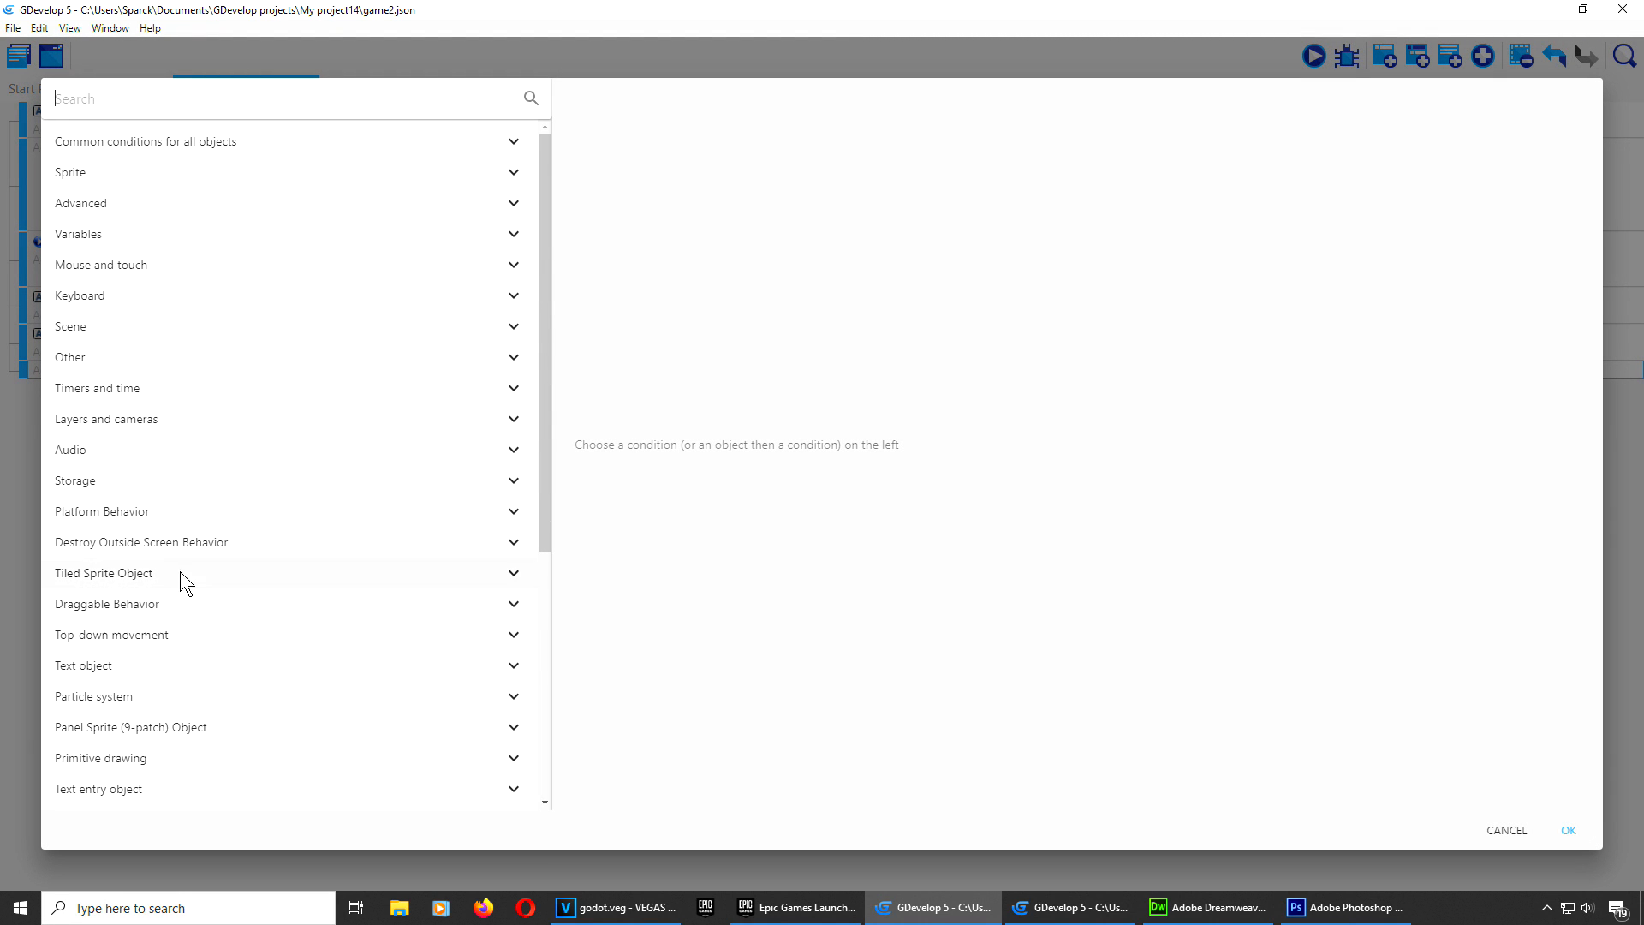
click(138, 512)
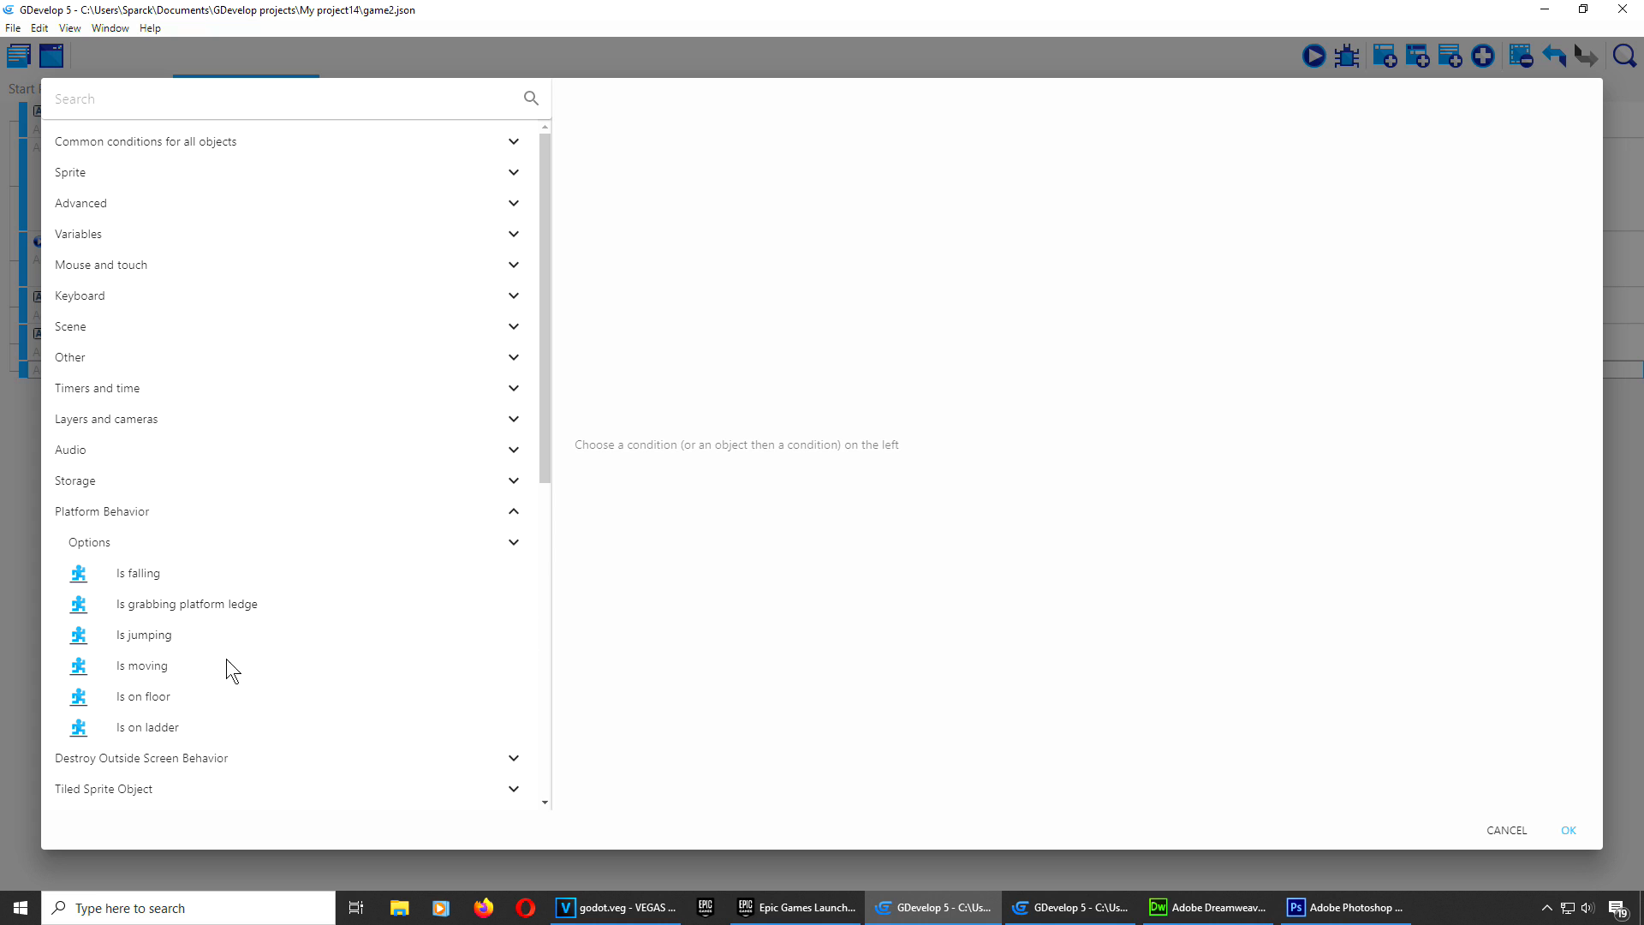
click(205, 696)
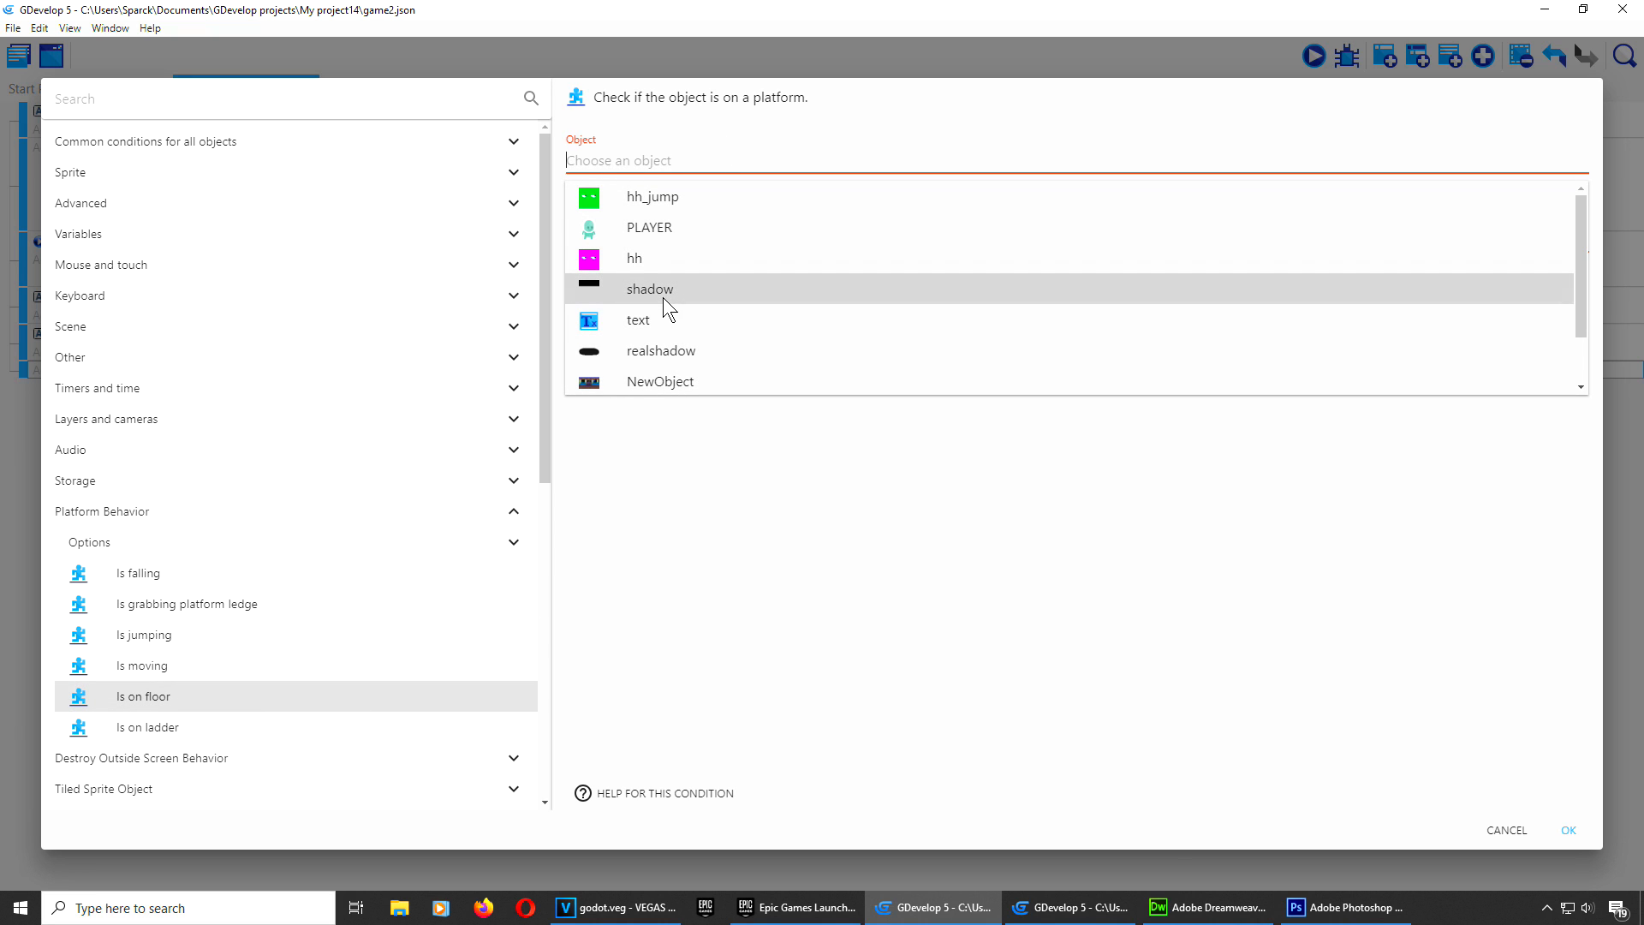
click(680, 226)
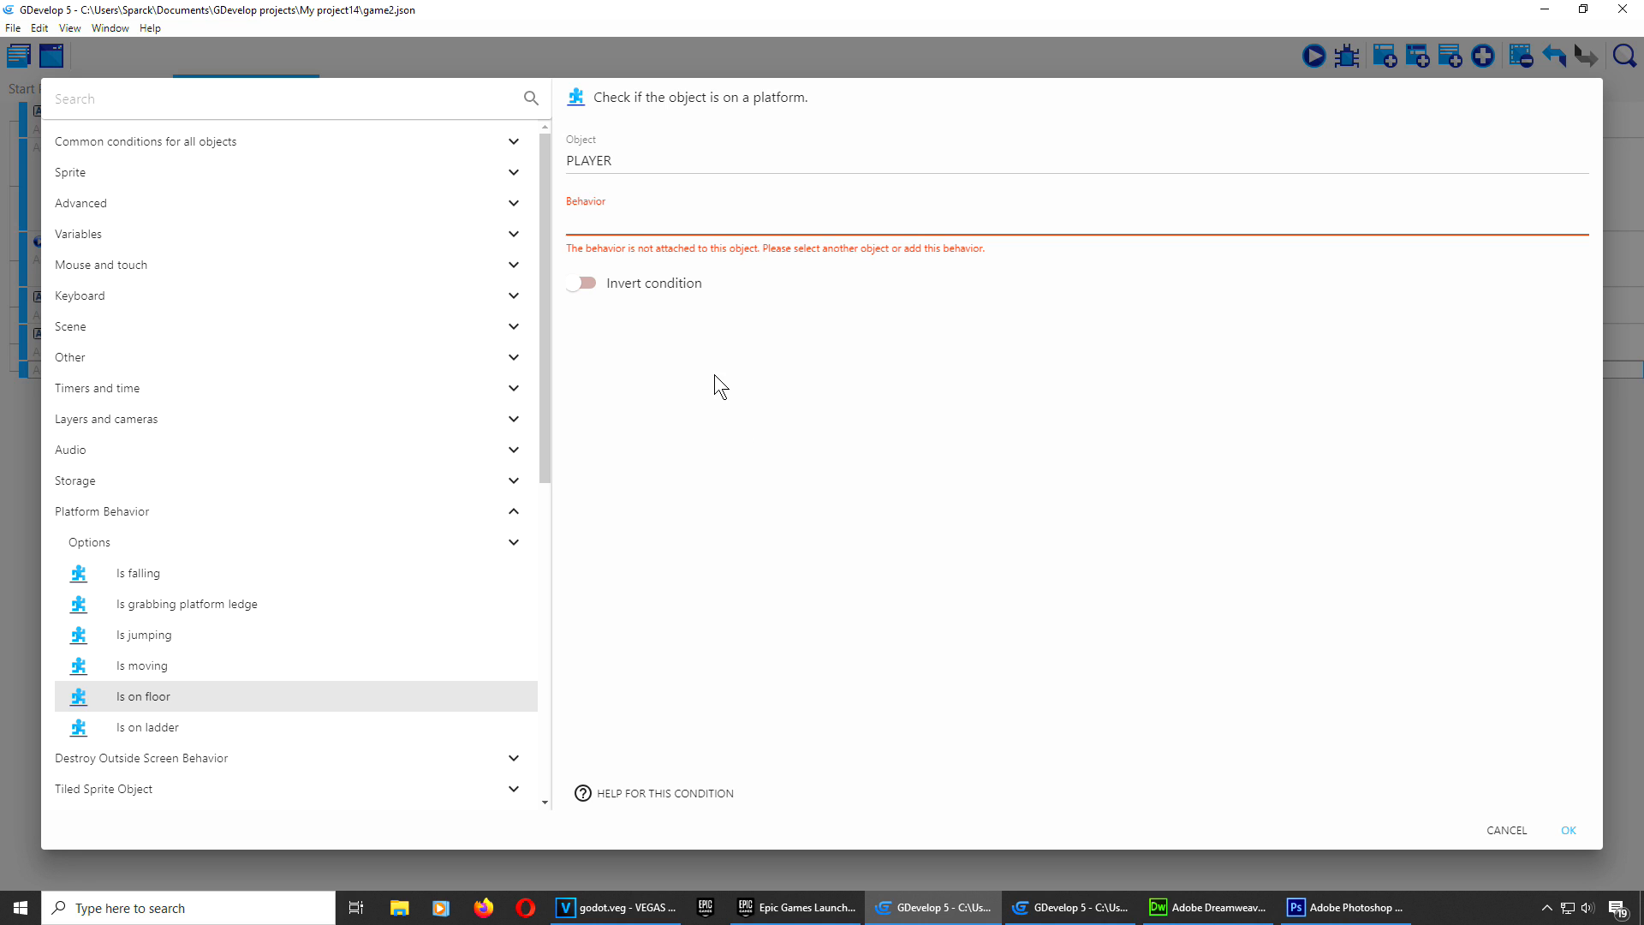
drag(617, 162, 534, 176)
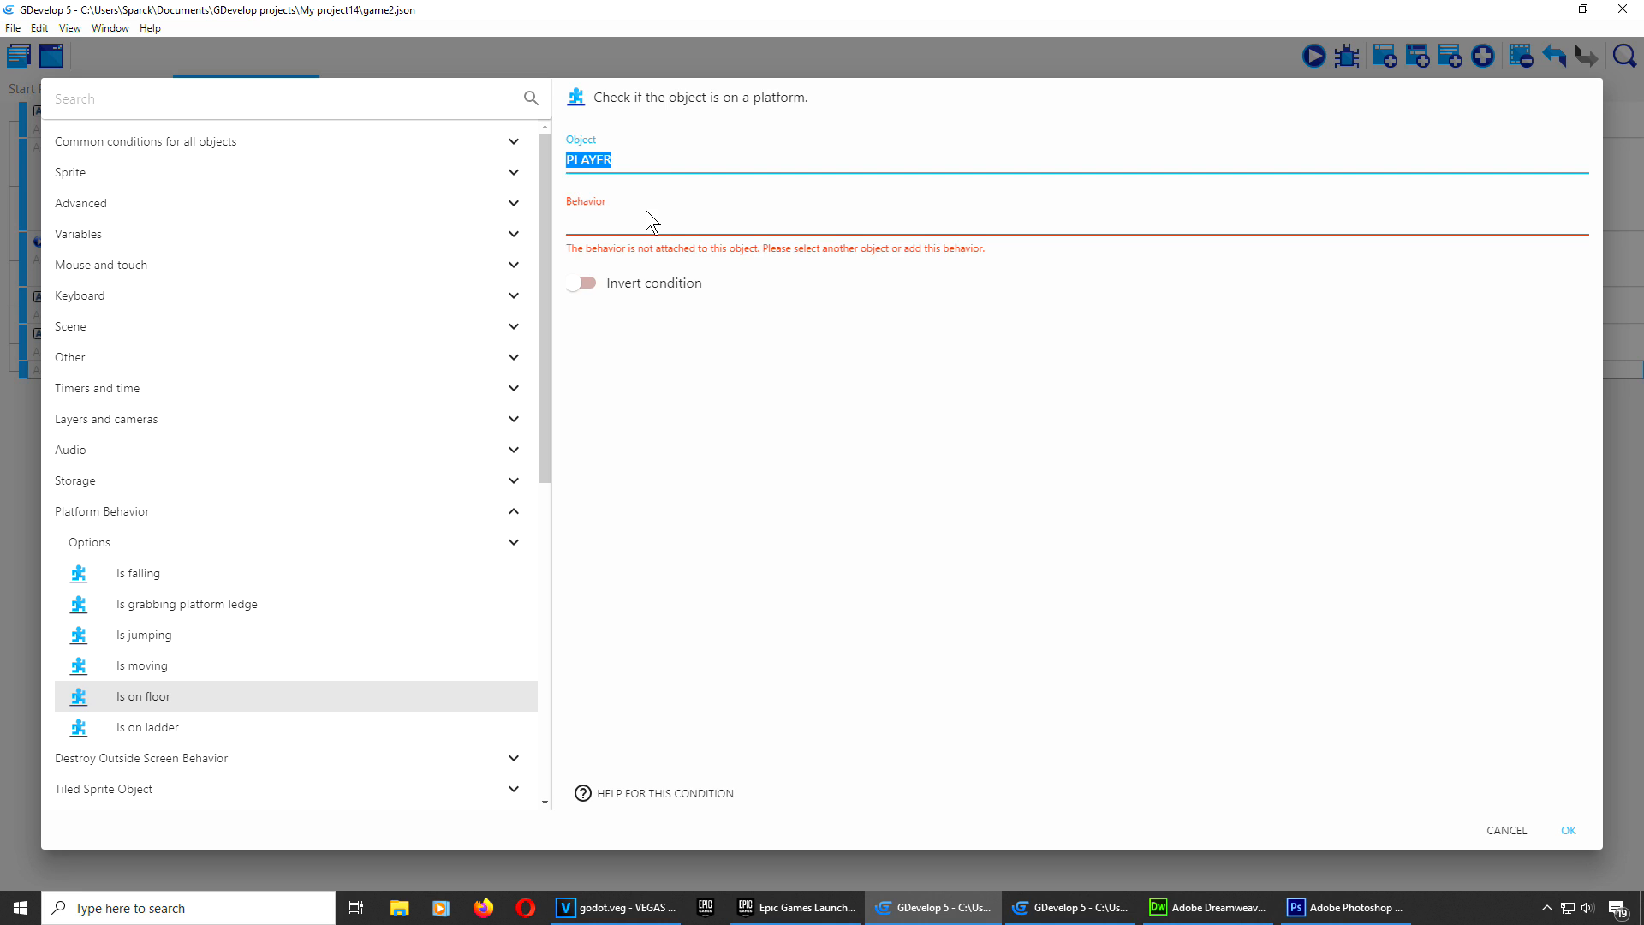
key(BackSpace)
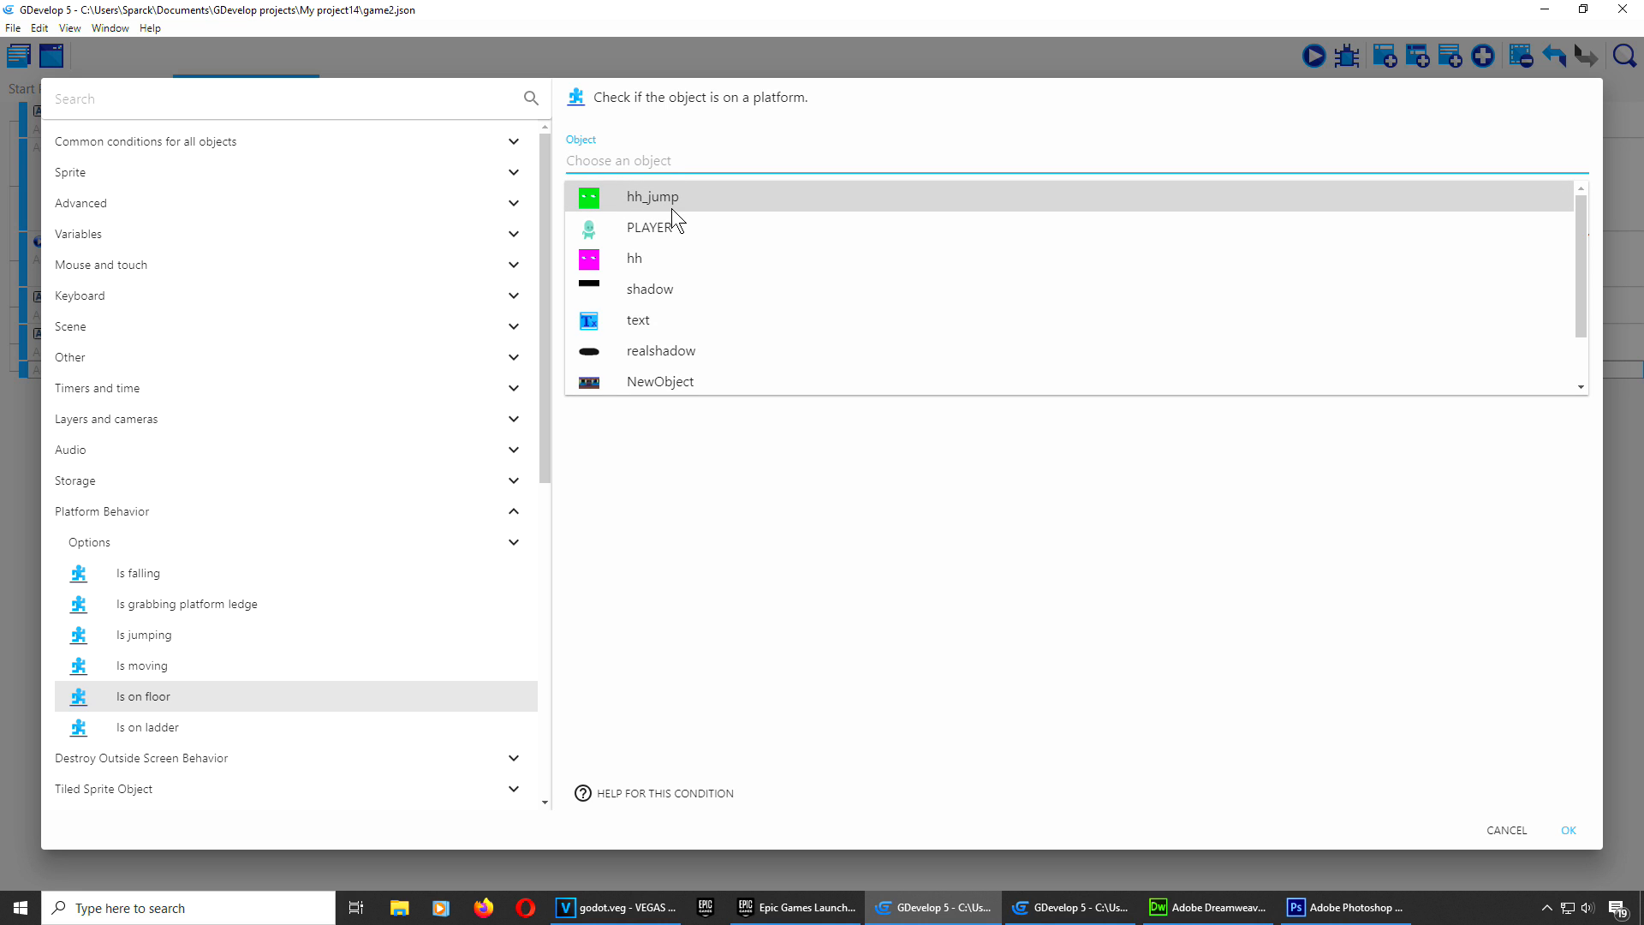
click(661, 259)
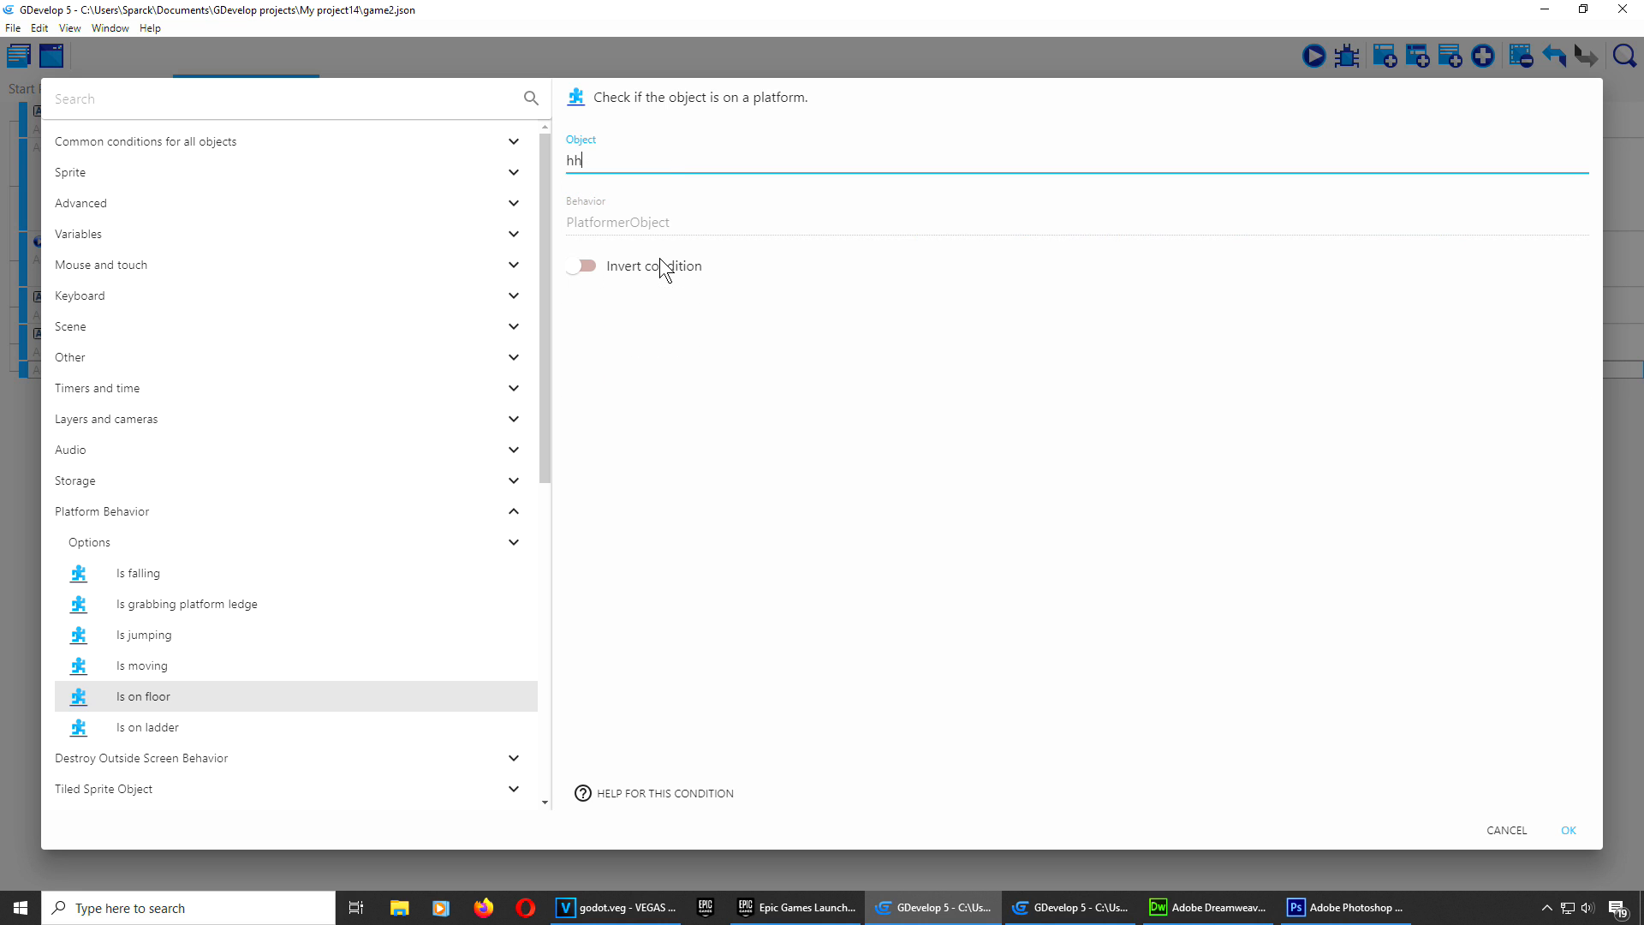
click(1568, 832)
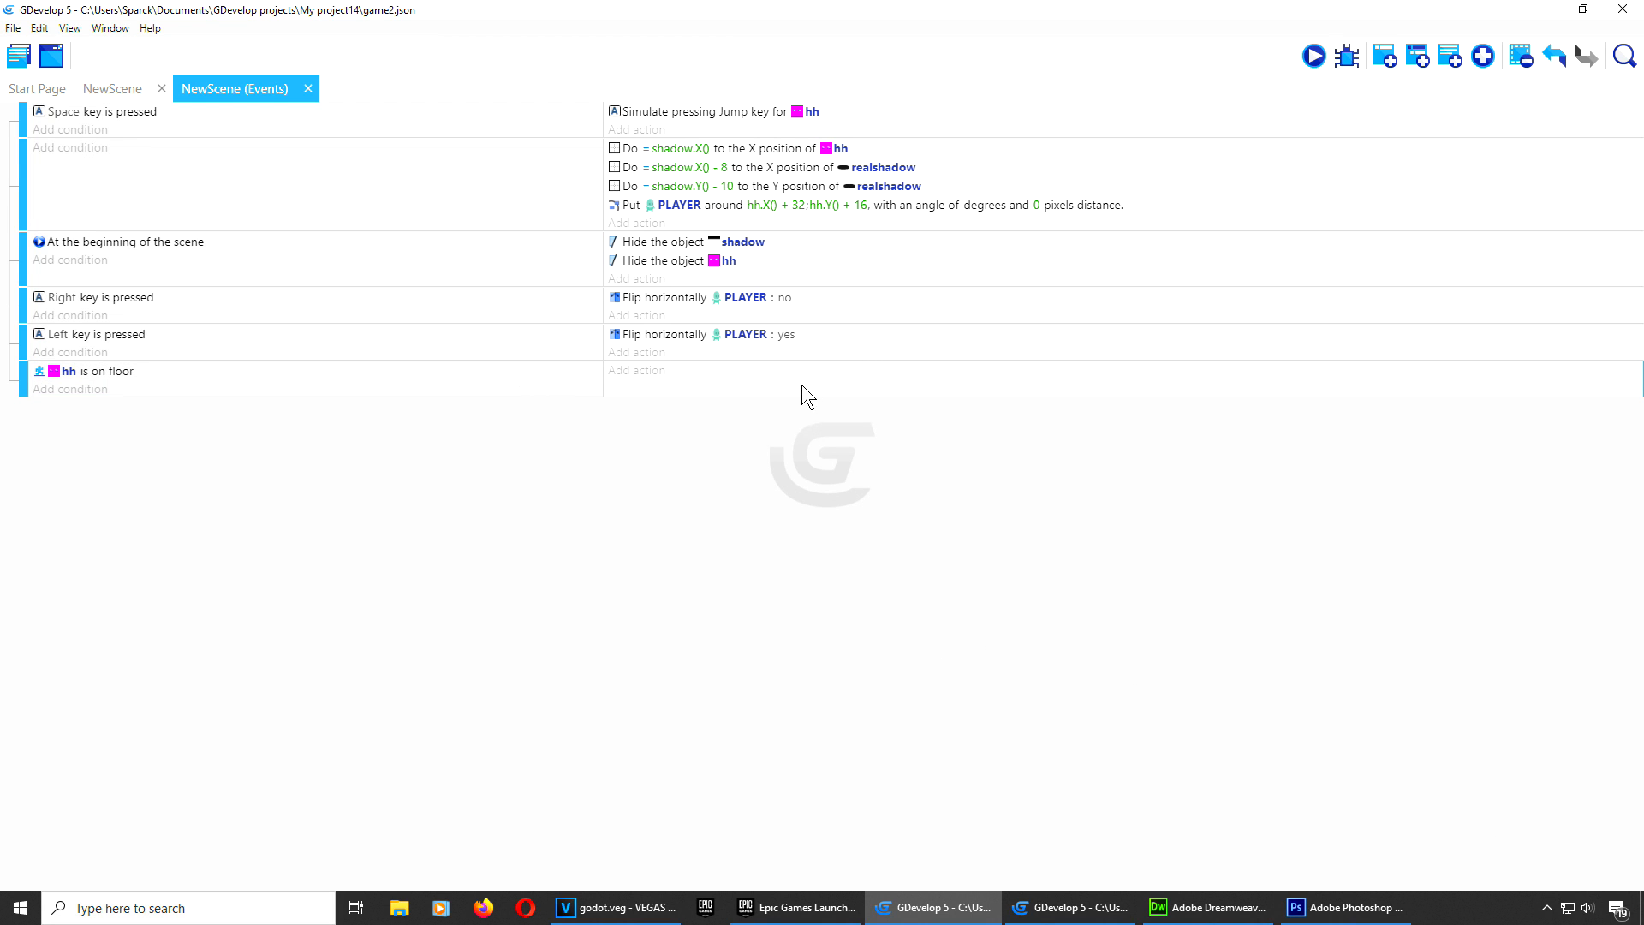
Step: Add a sub-event under the hh is on floor event with an inverted top-down movement Is moving condition for shadow
click(1387, 58)
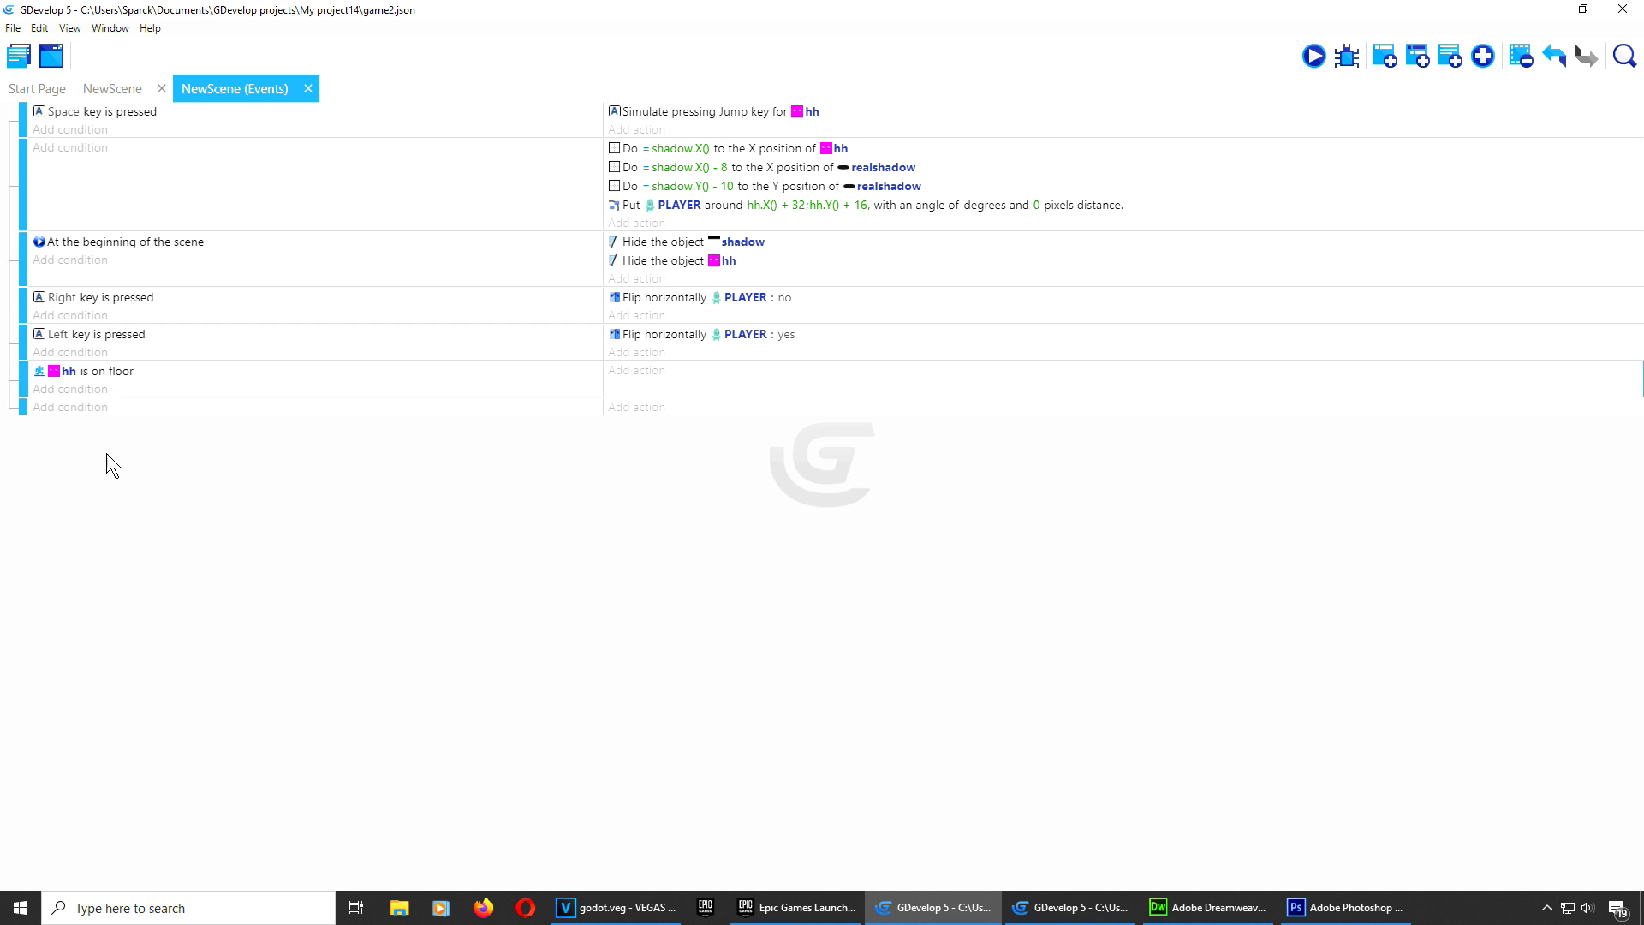
drag(31, 409, 89, 396)
click(76, 409)
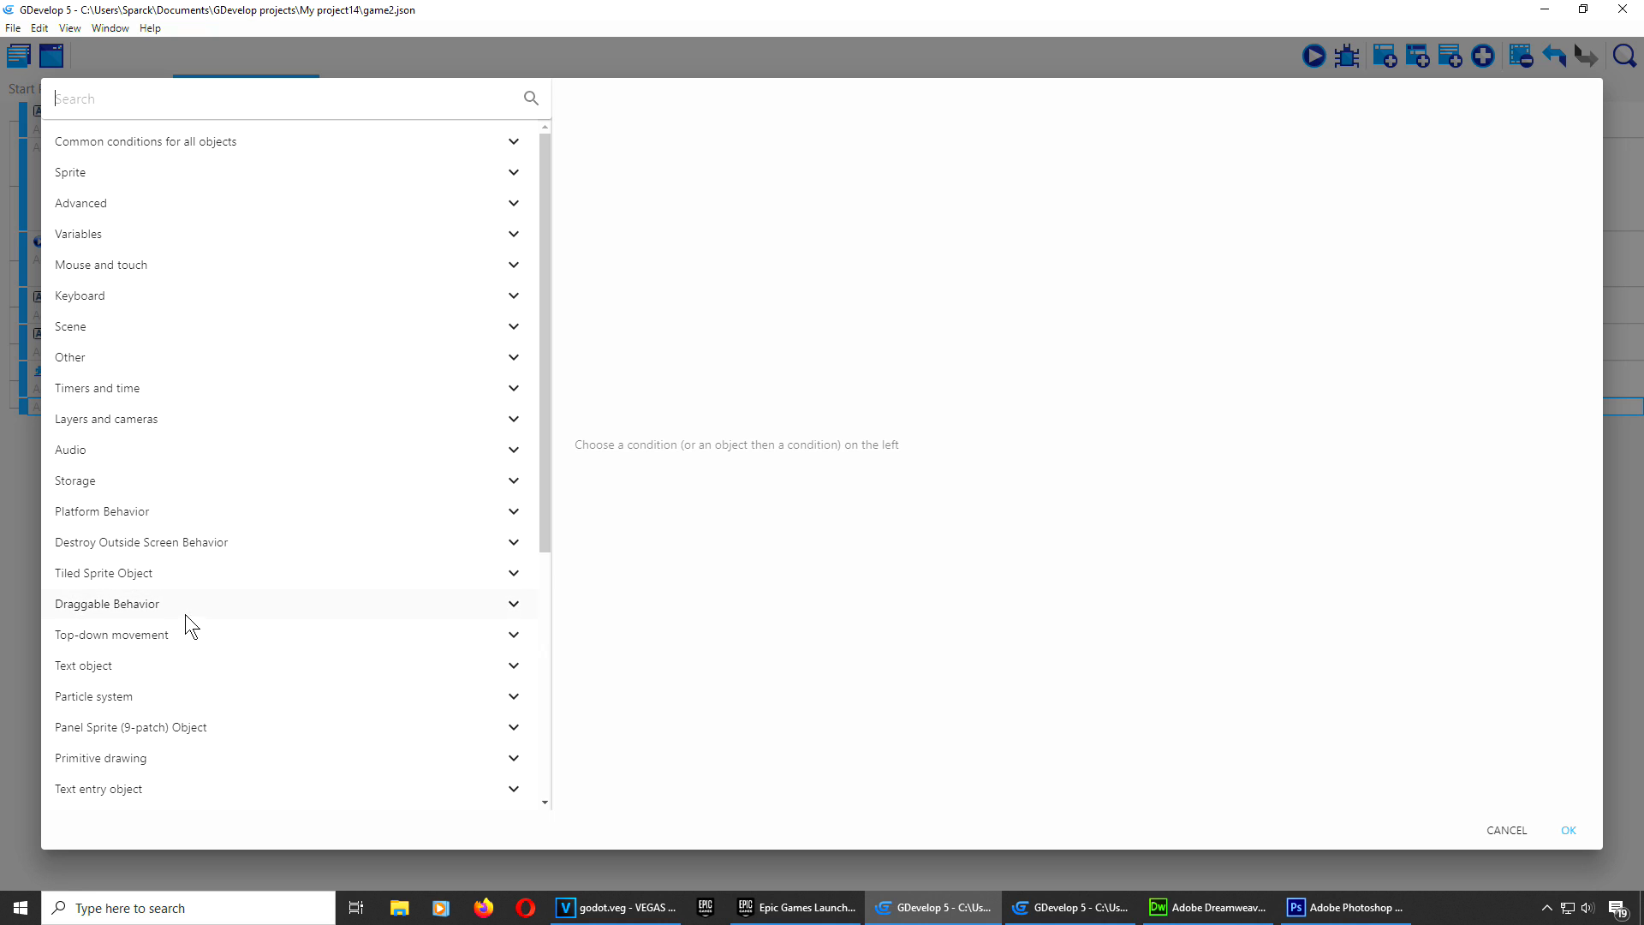
scroll(143, 469, down, 2)
click(144, 470)
click(154, 527)
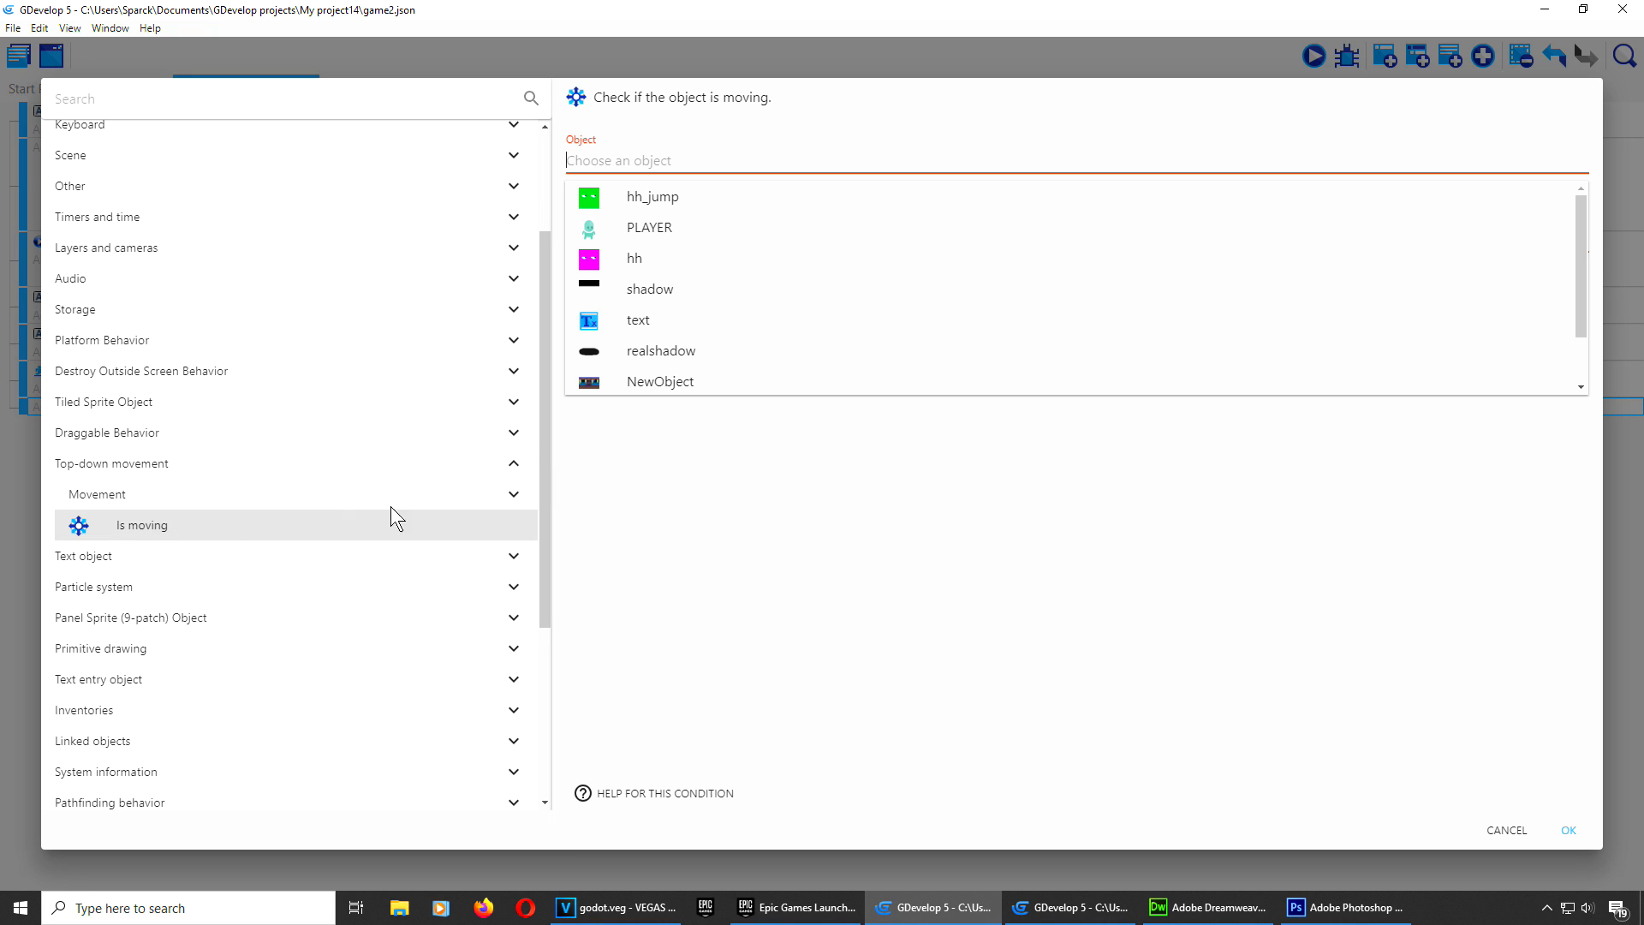
click(675, 291)
click(580, 265)
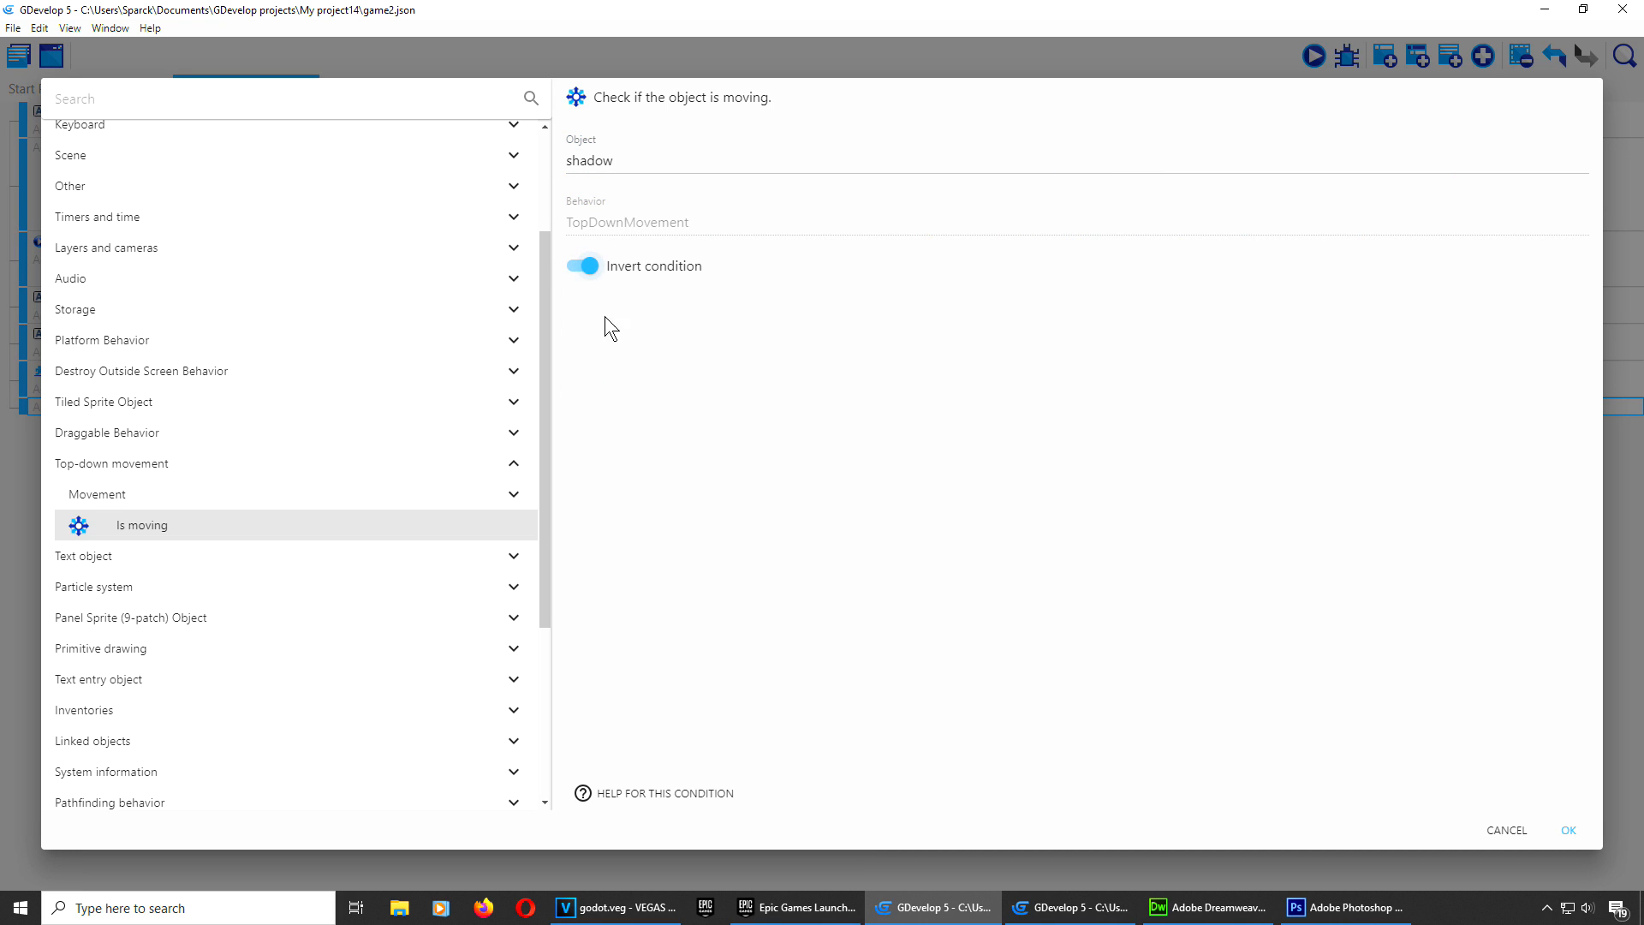
click(1569, 829)
drag(23, 426, 71, 411)
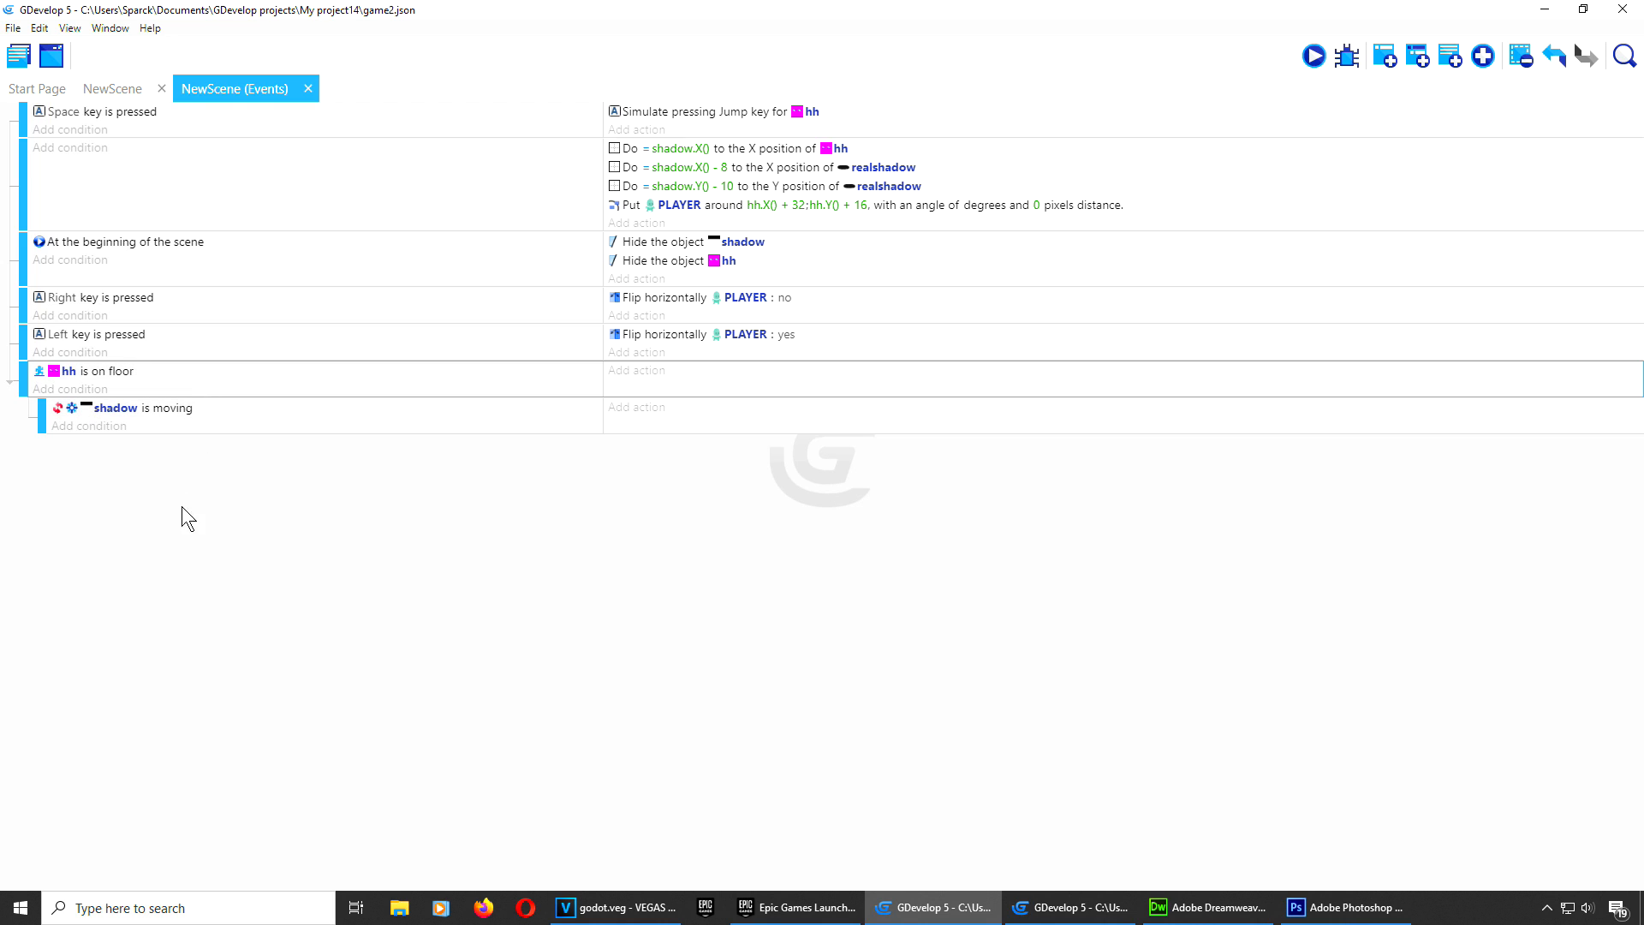
Step: Duplicate the inverted shadow is moving sub-event and turn off the condition's inversion in the copy
click(296, 423)
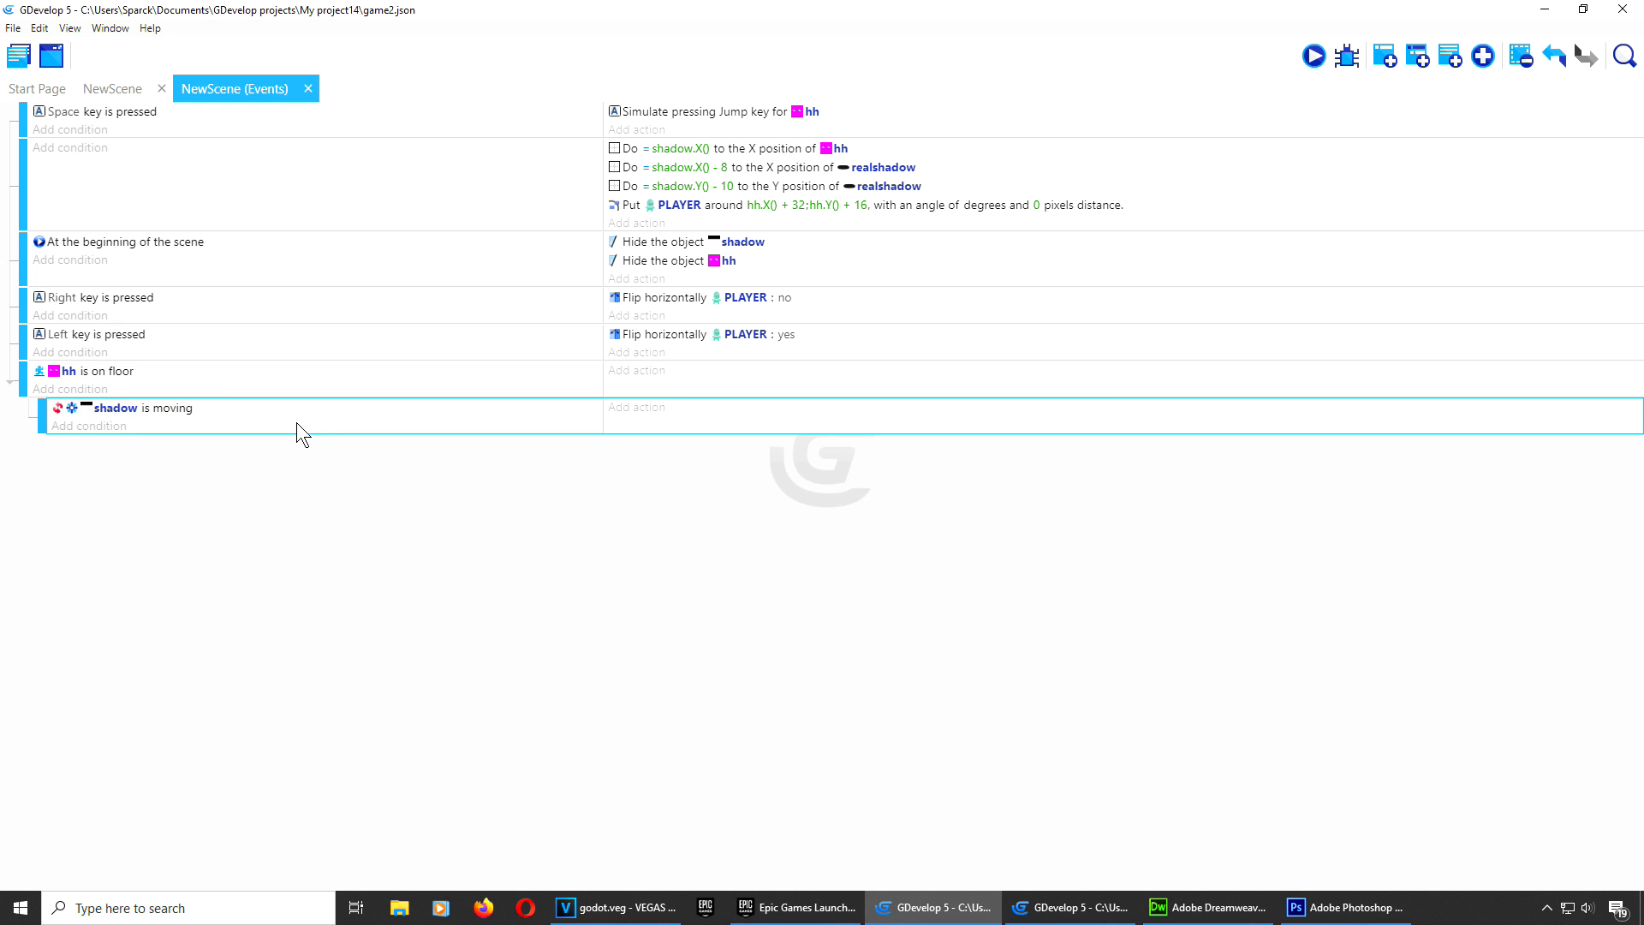
key(ctrl+v)
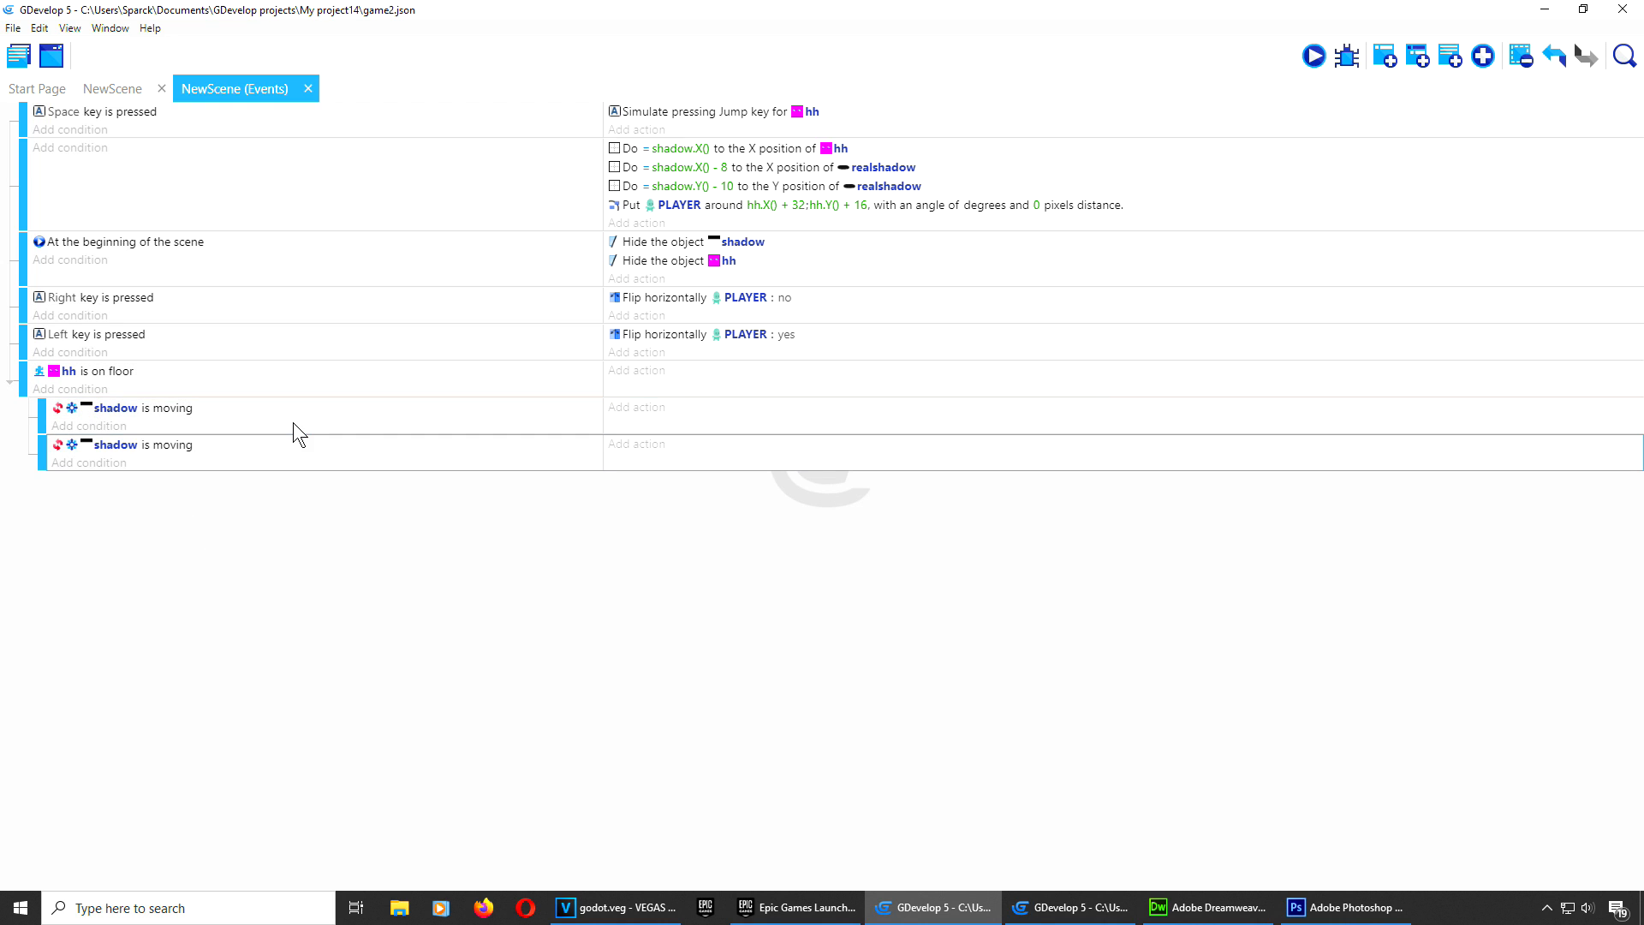
double_click(181, 445)
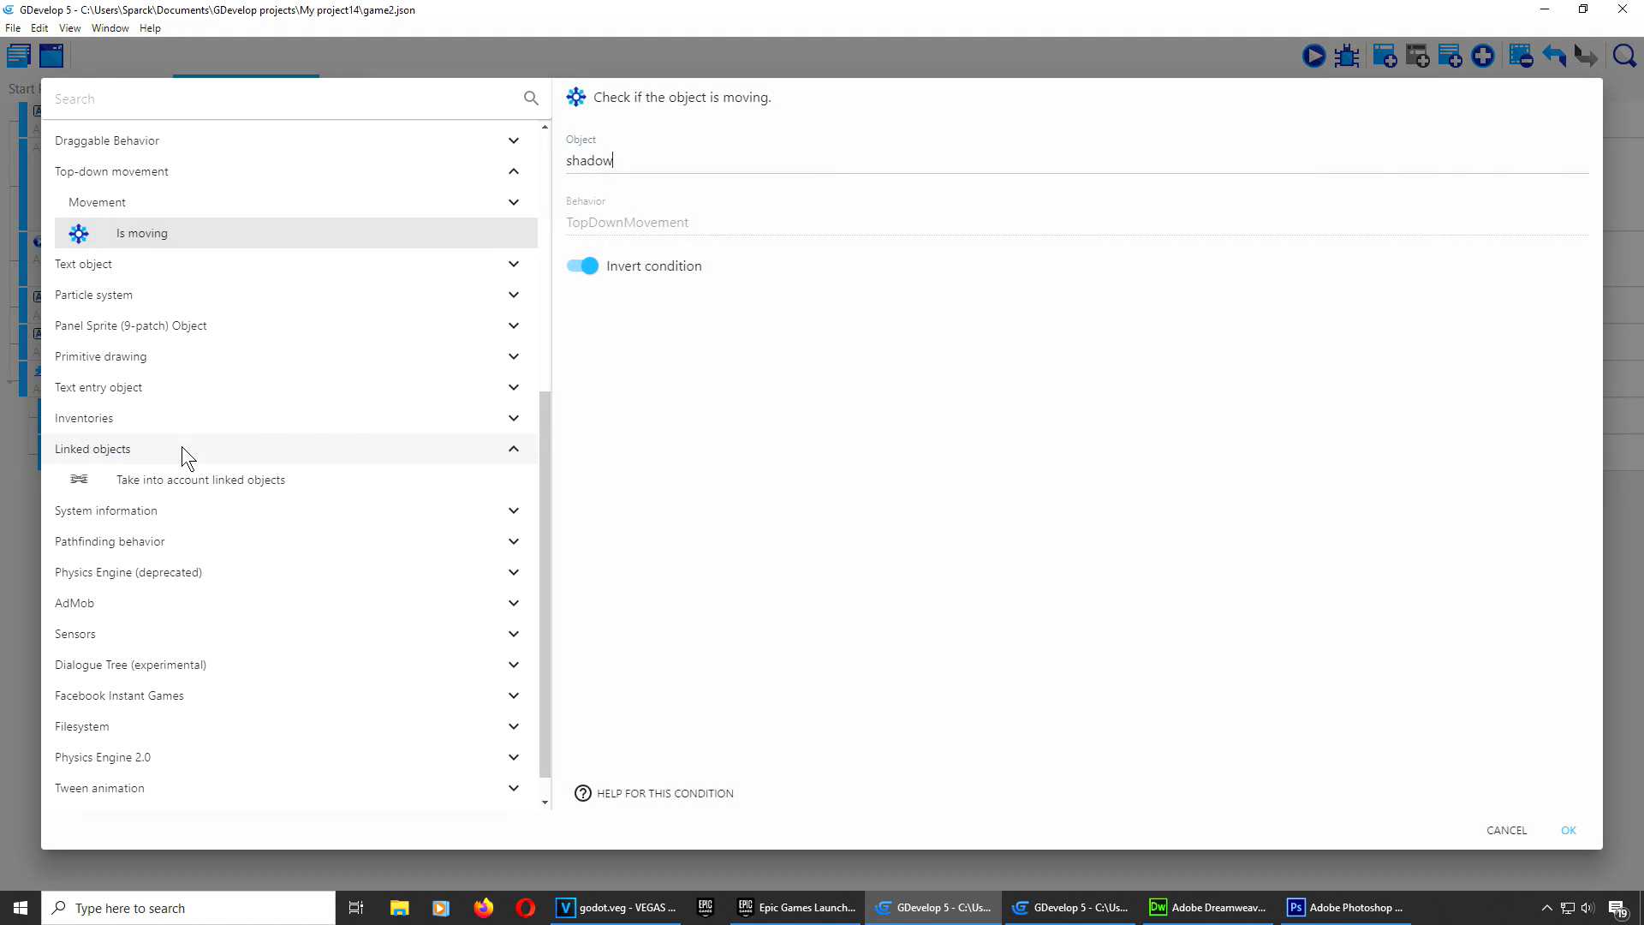
click(589, 265)
click(1584, 833)
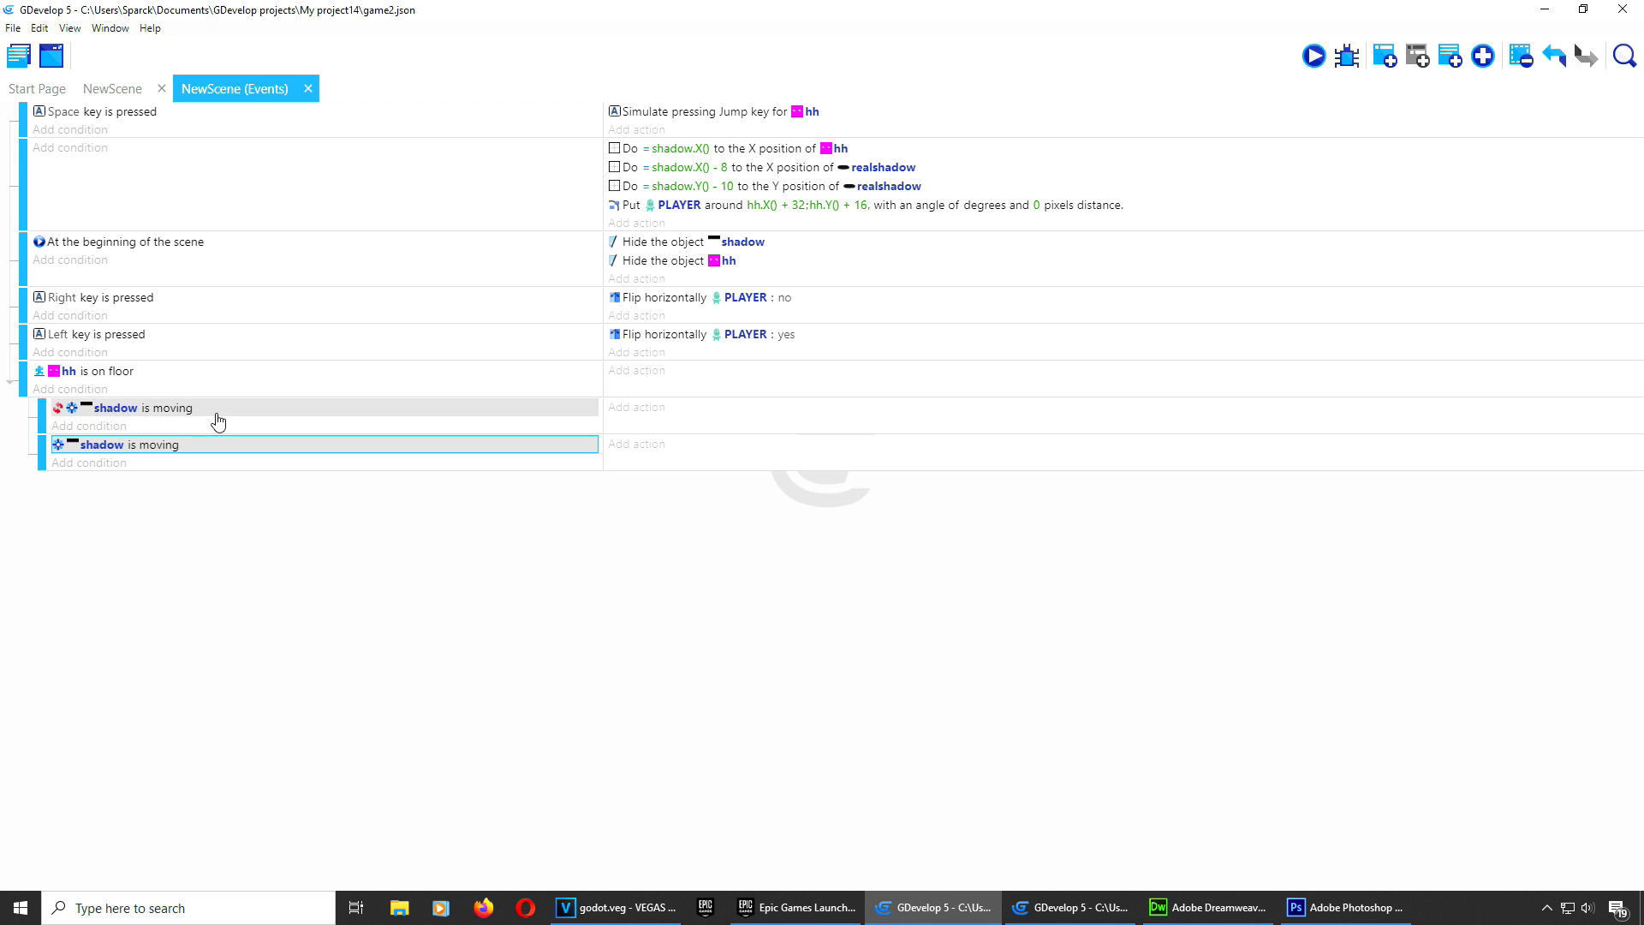
Step: Start a Change the animation action in the sub-event where shadow is not moving
click(548, 426)
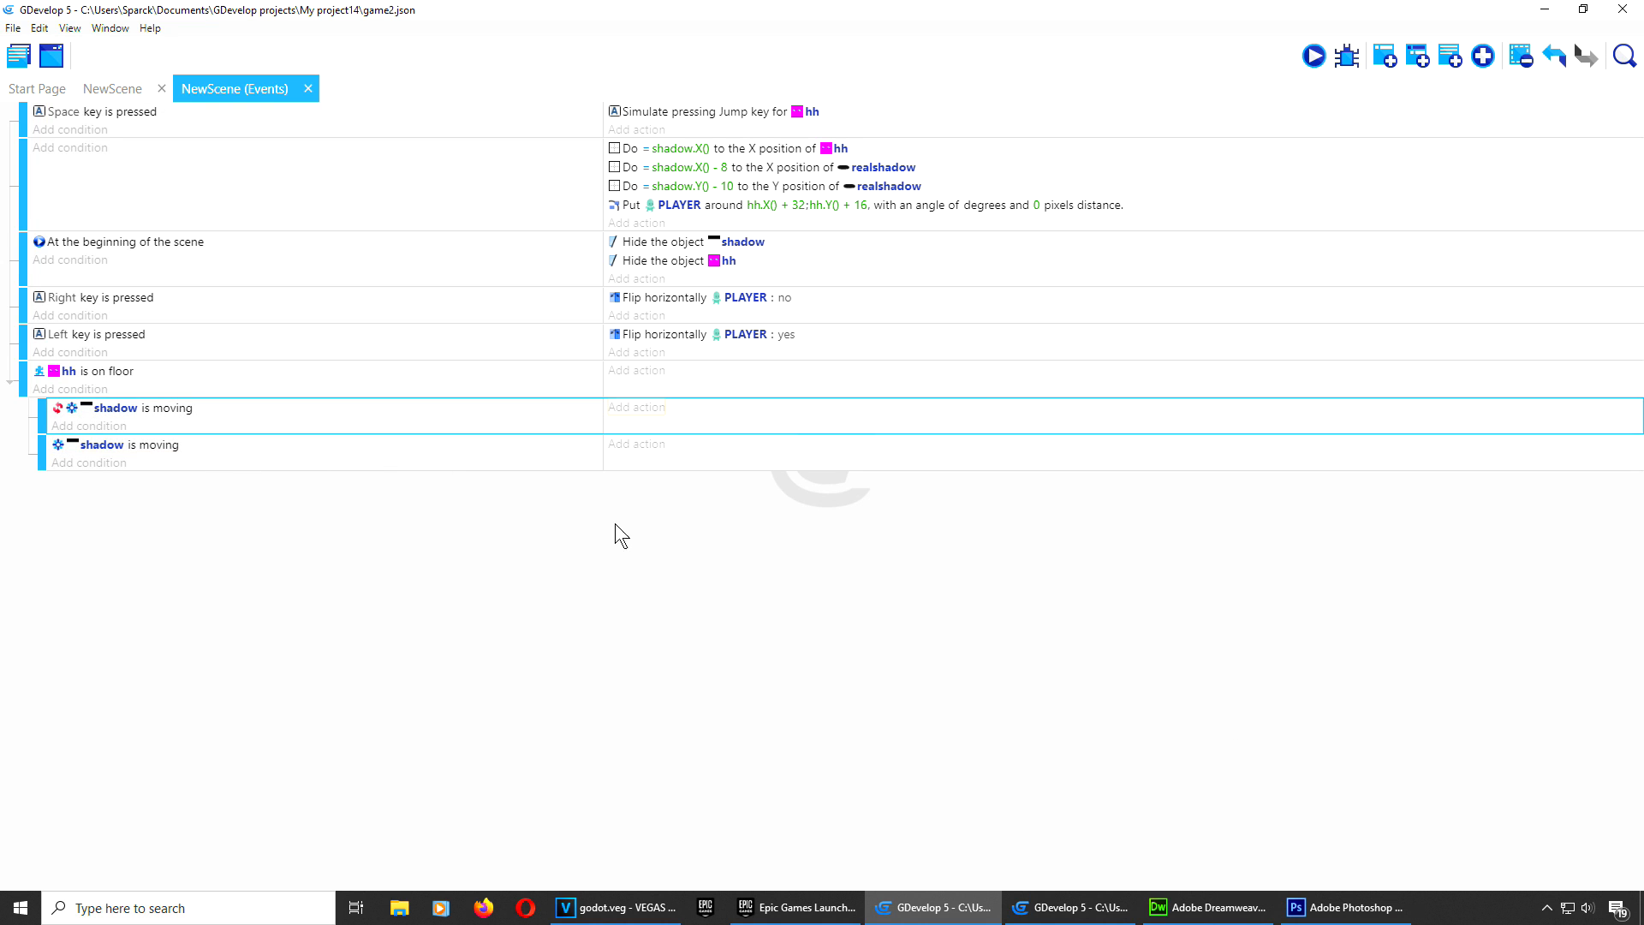
click(636, 409)
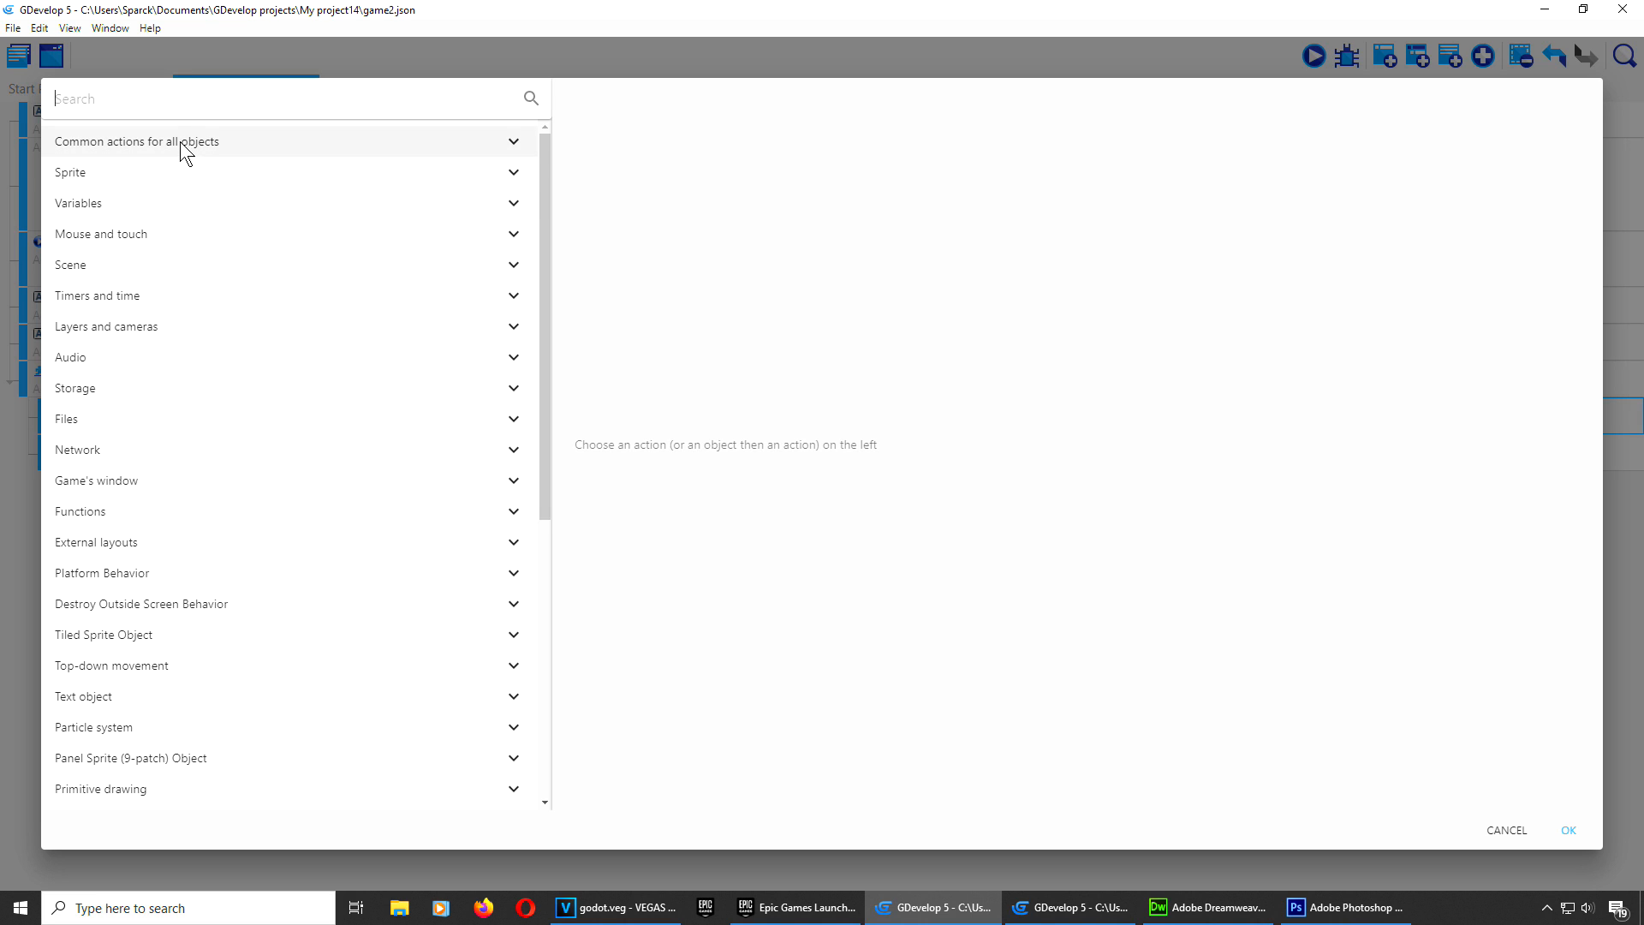
click(173, 172)
click(181, 205)
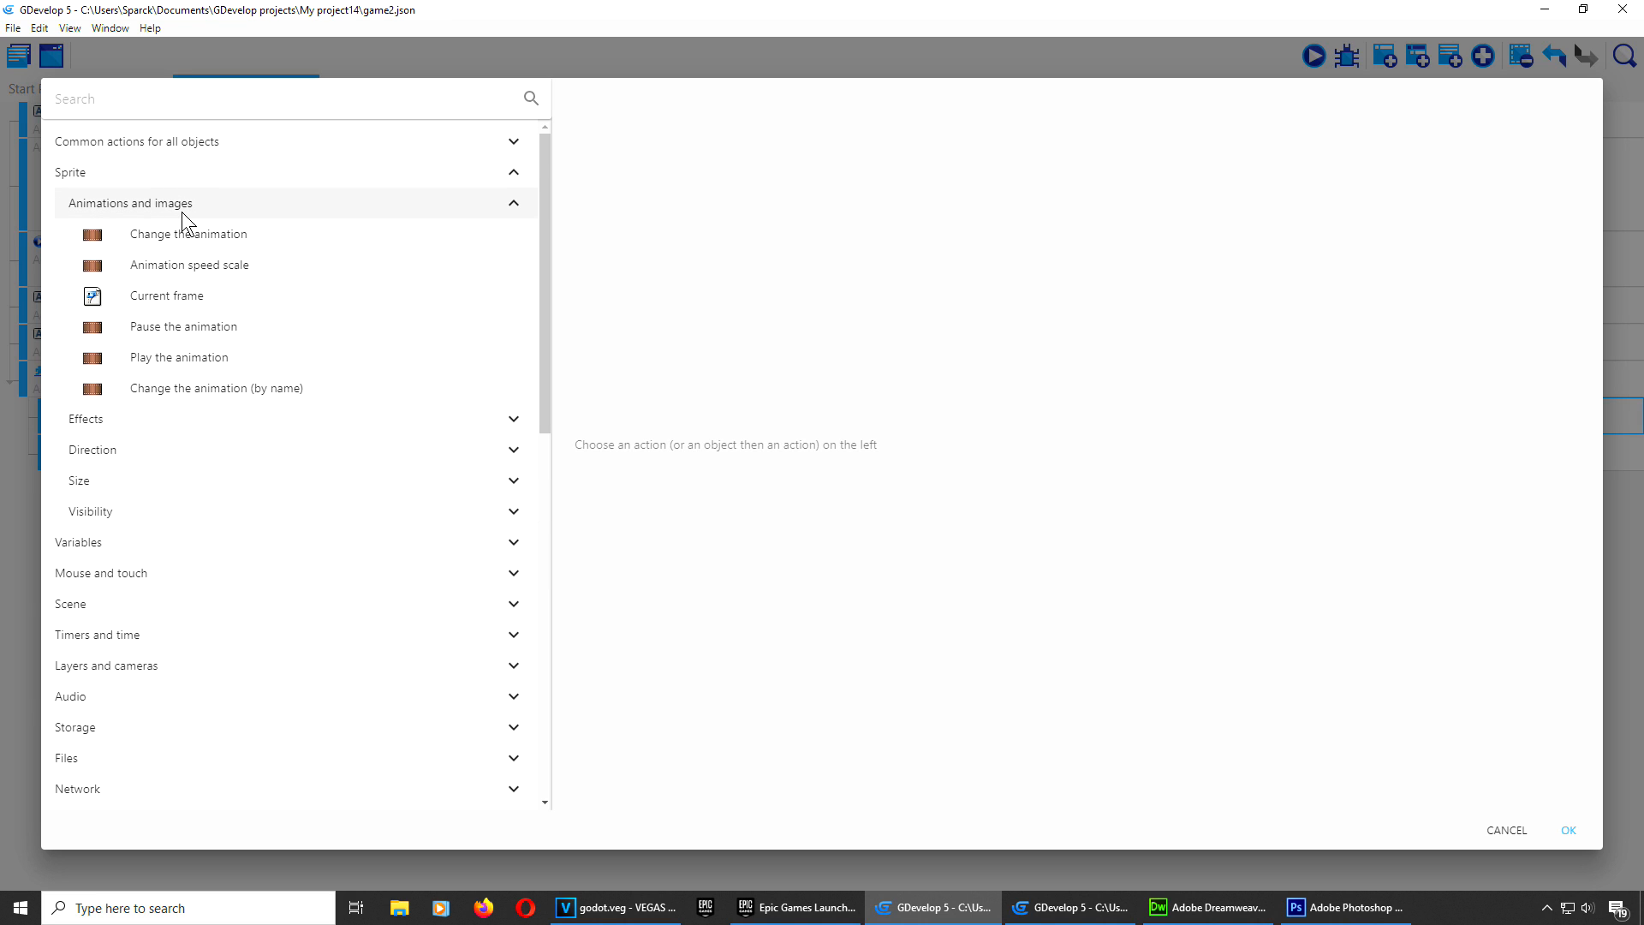
click(262, 235)
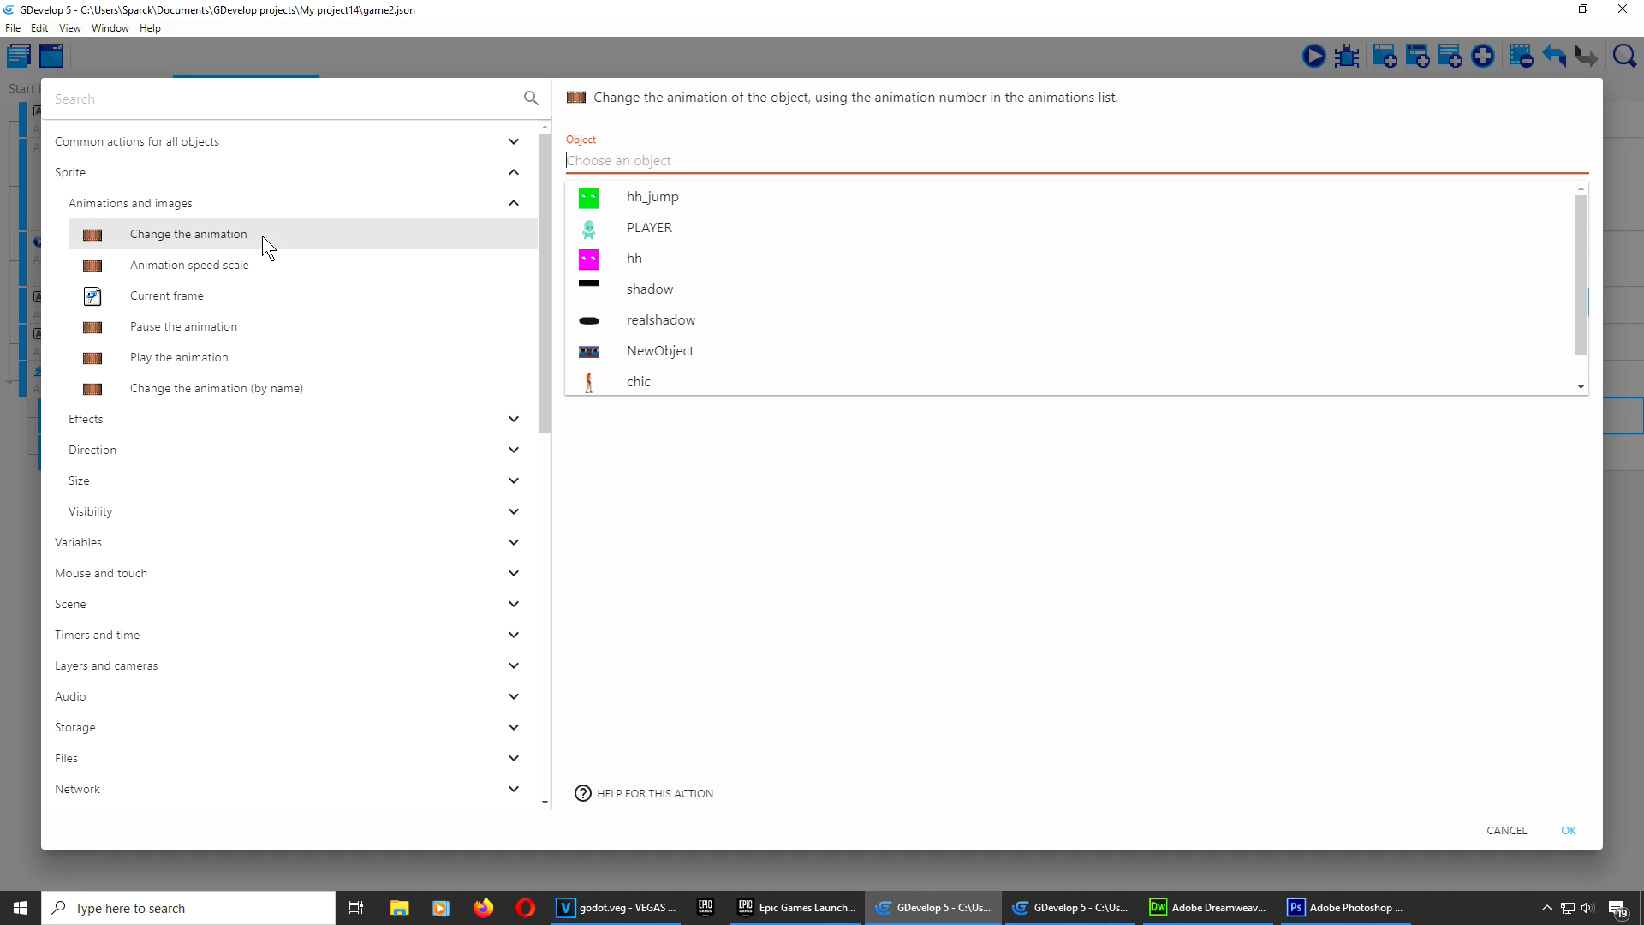
Step: Complete the Change the animation action for the event where shadow is not moving, setting PLAYER's animation to = 0
click(682, 230)
click(651, 228)
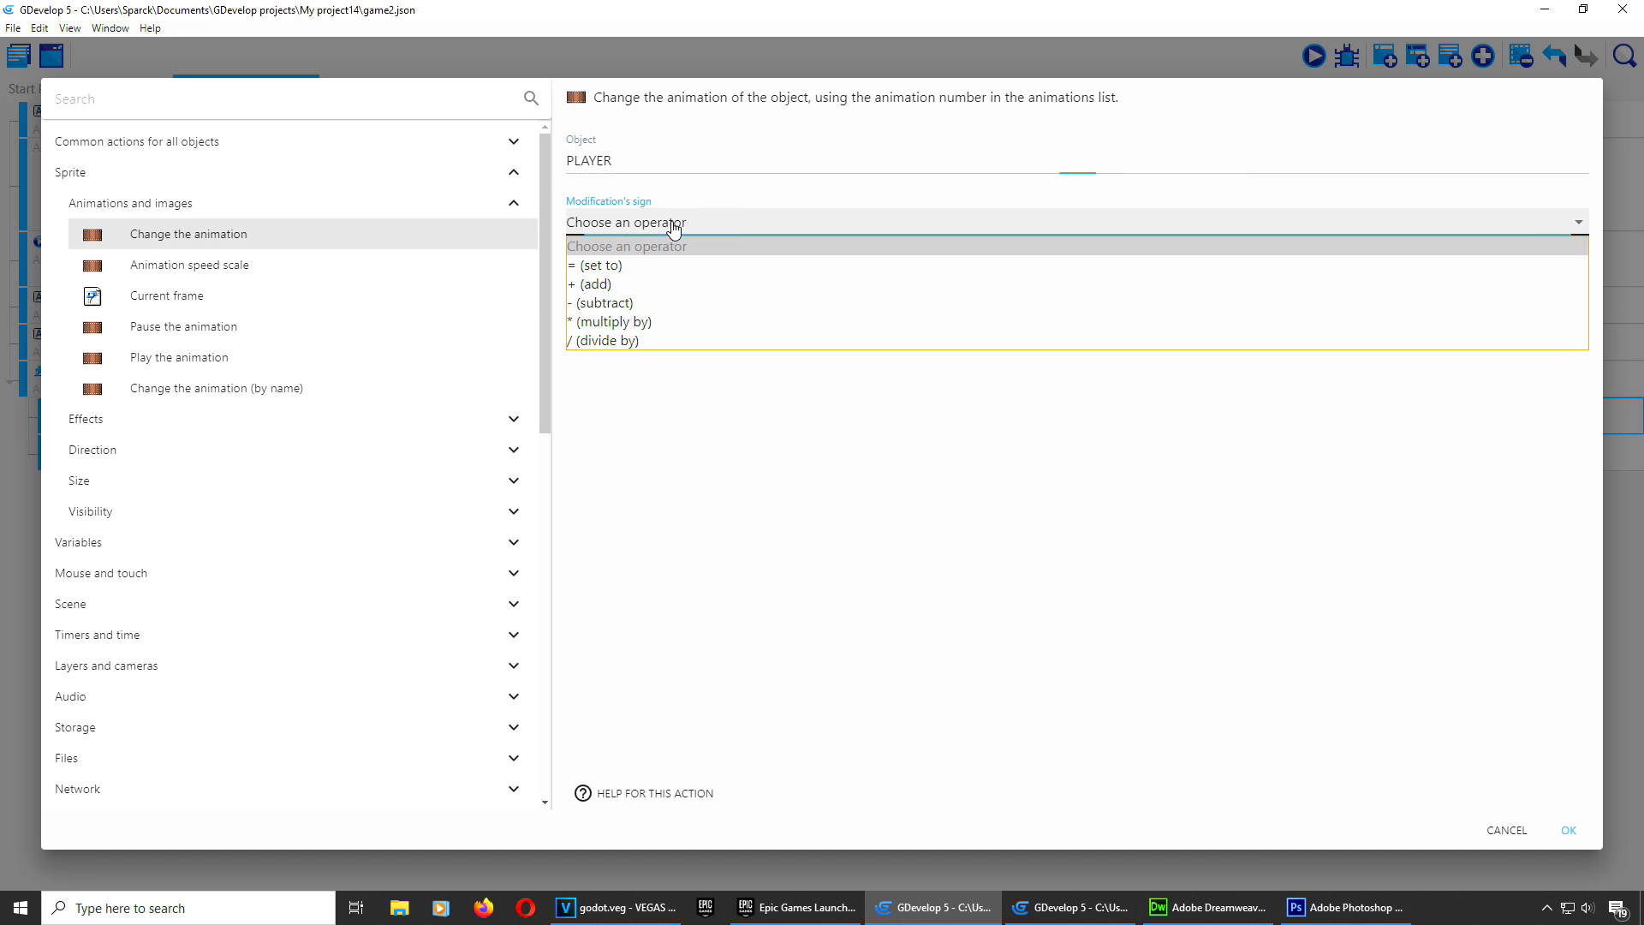
click(636, 266)
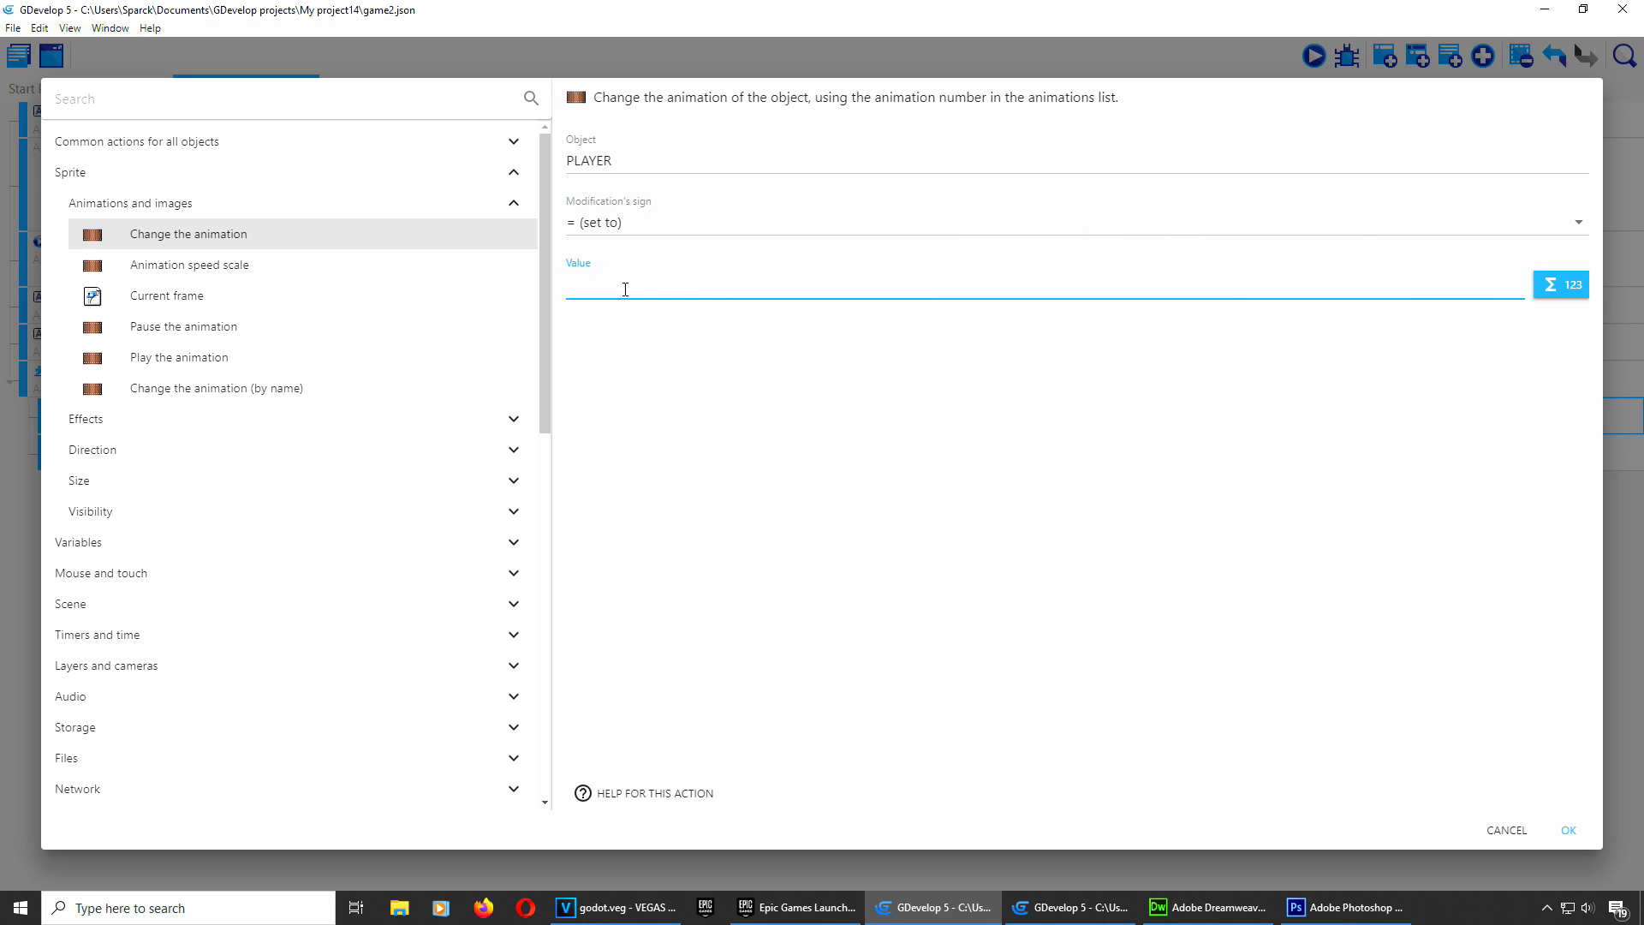
click(1566, 830)
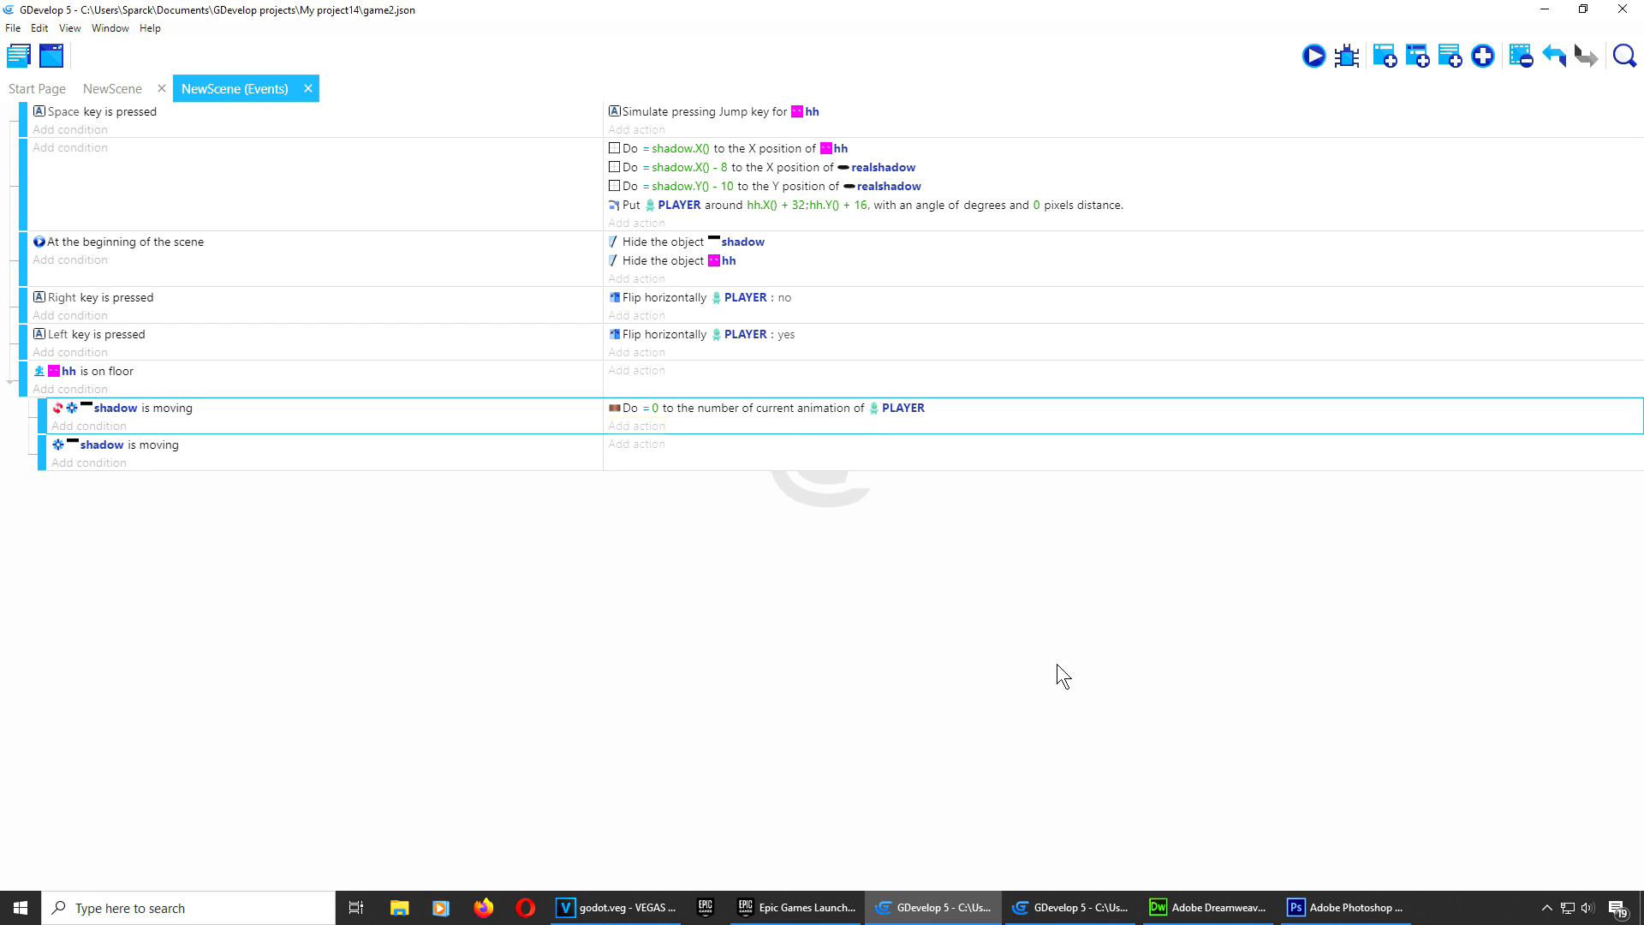
Step: Copy the PLAYER animation action into the sub-event where shadow is moving
click(738, 411)
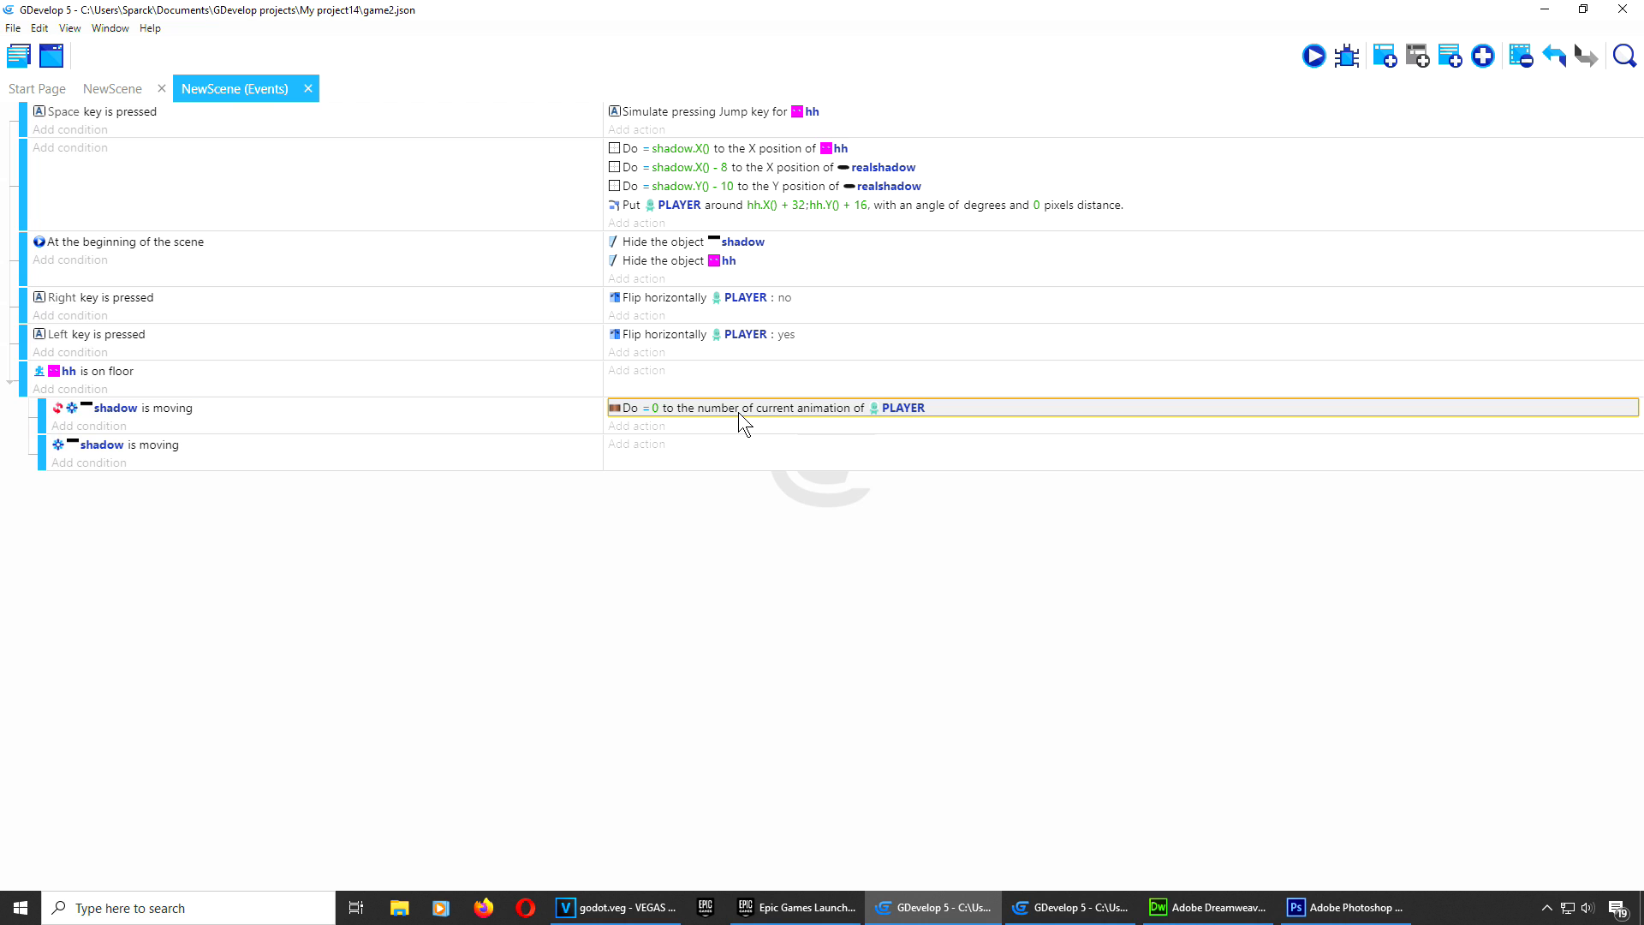
right_click(648, 446)
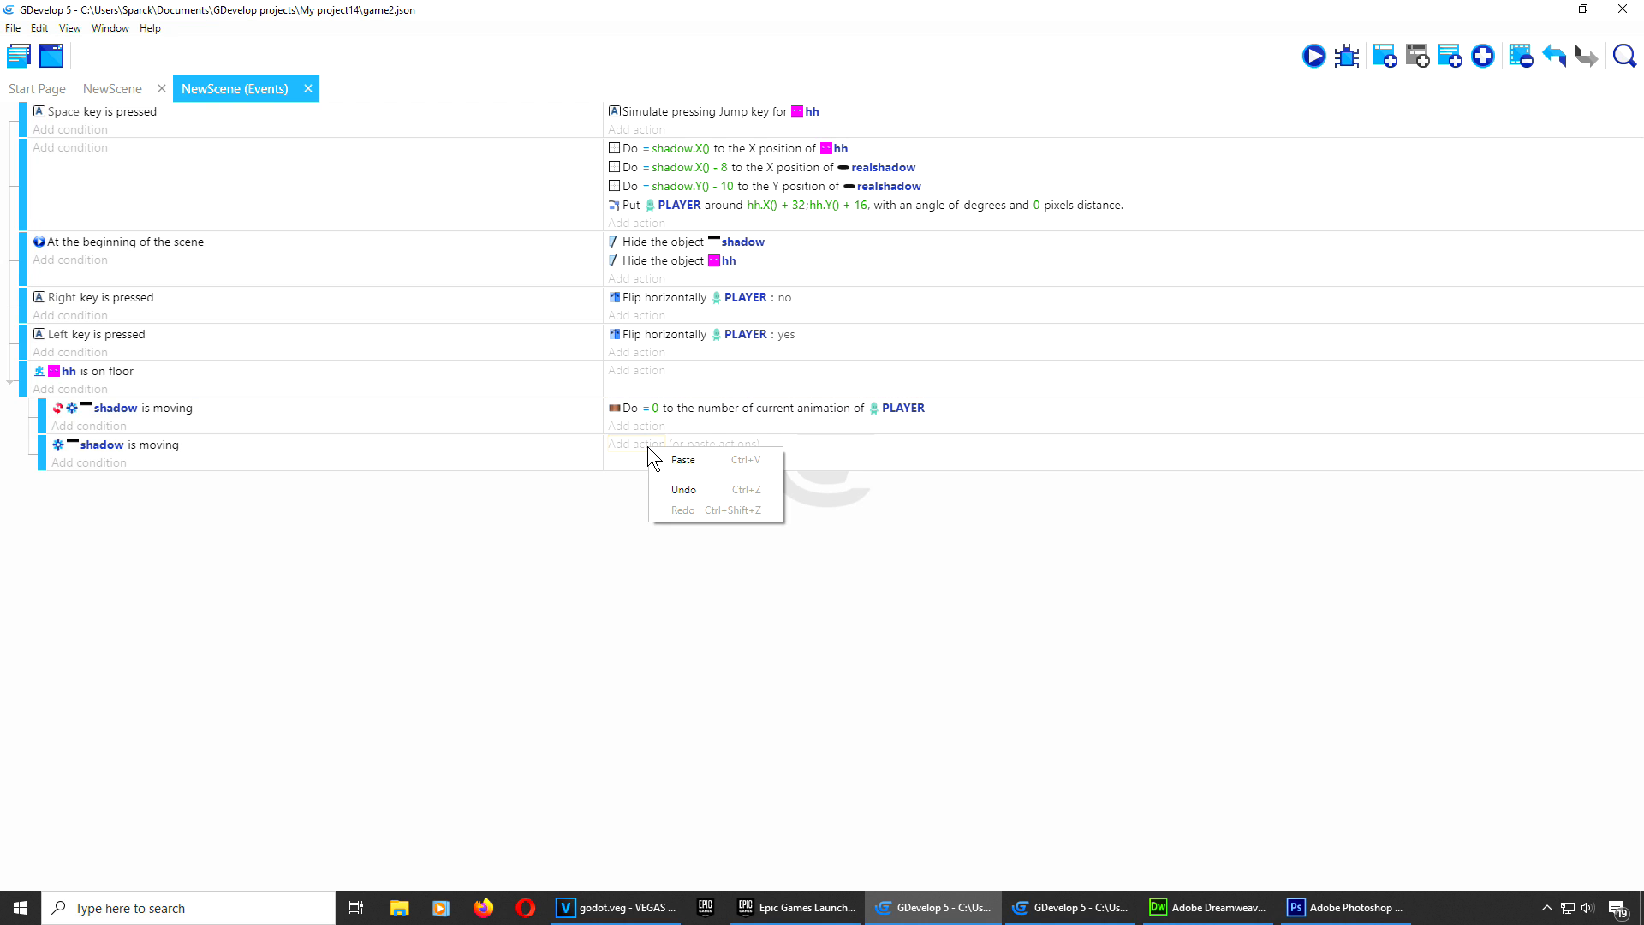
click(683, 463)
Step: Set the animation number of the copied PLAYER action in the "shadow is moving" sub-event to 1
double_click(829, 449)
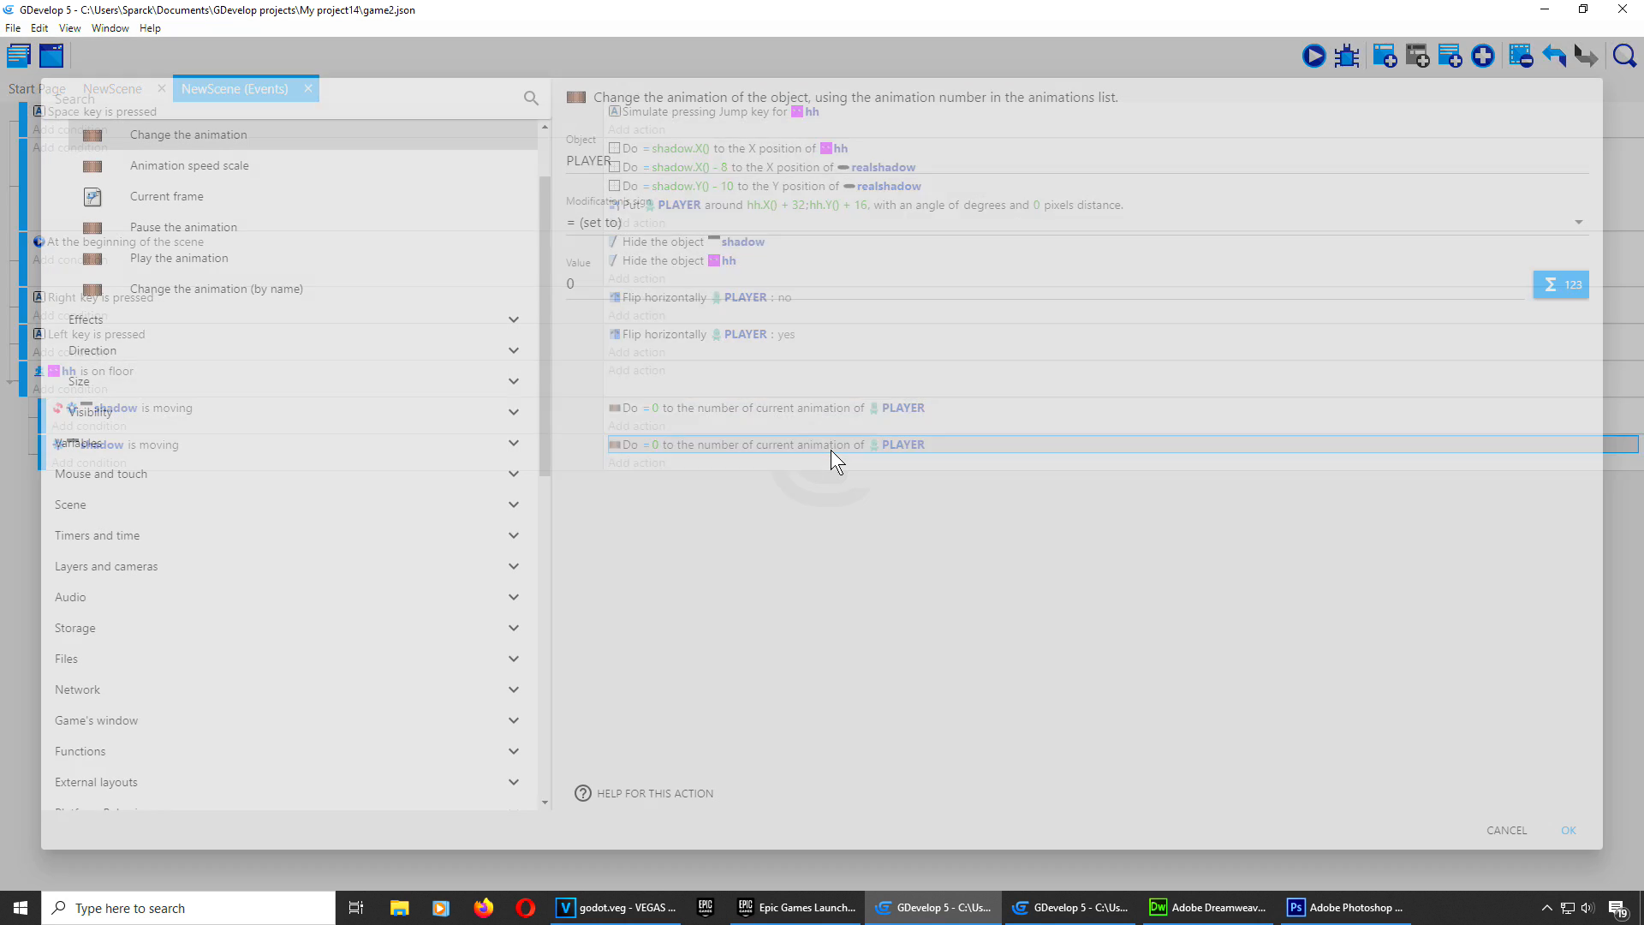
key(Tab)
key(Tab)
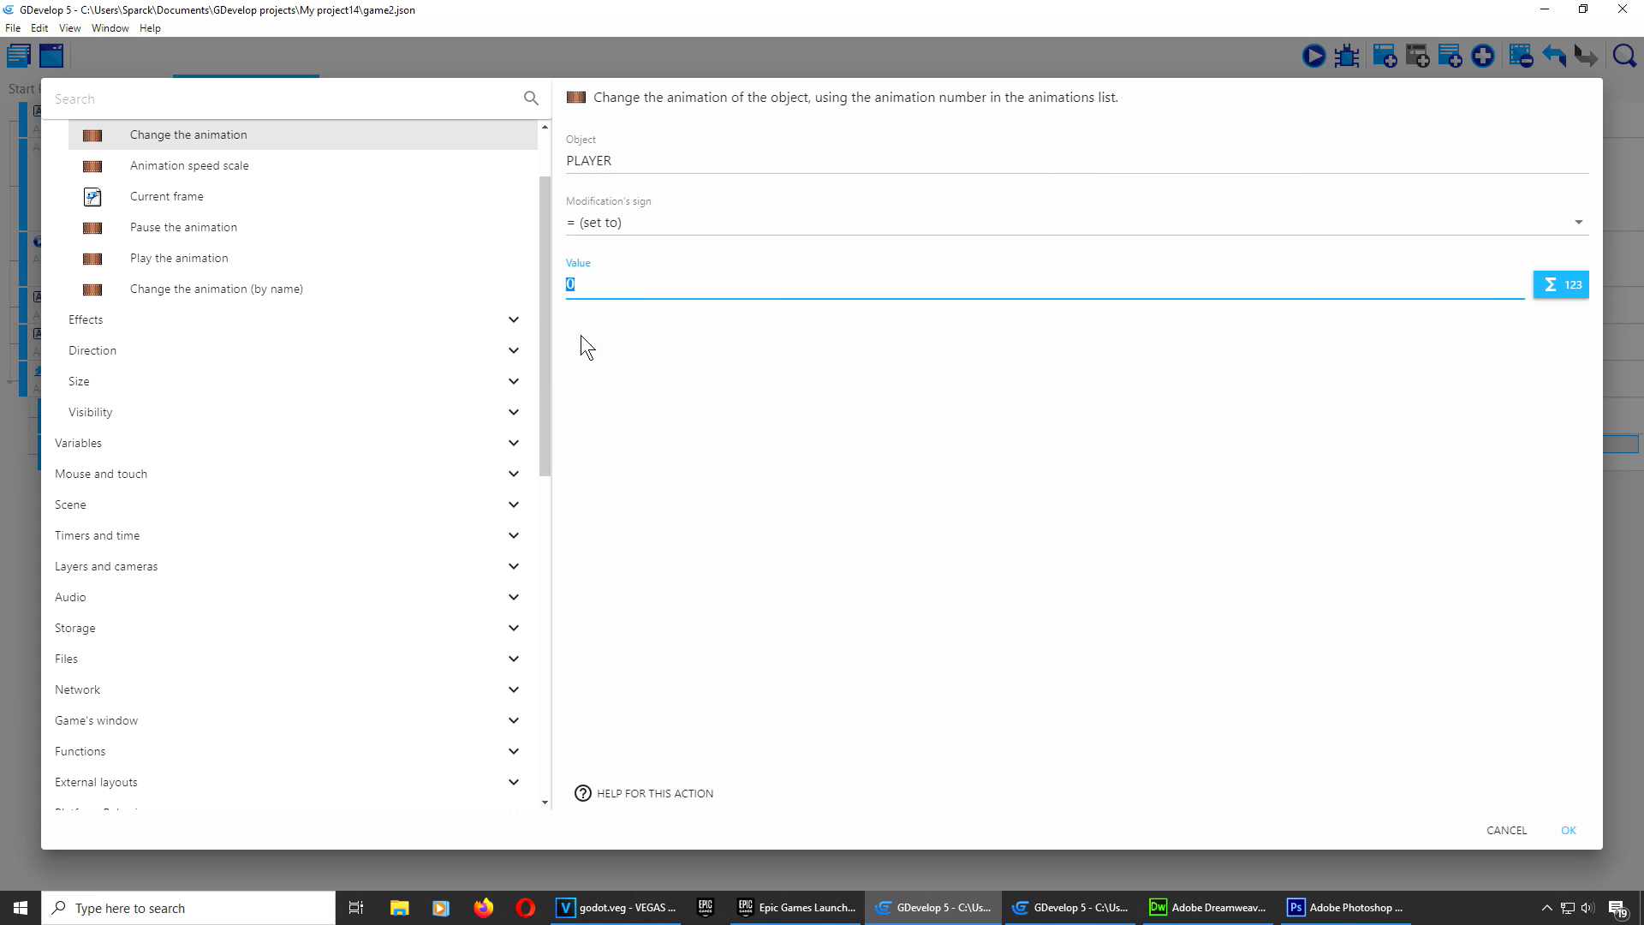
text(1)
click(1548, 825)
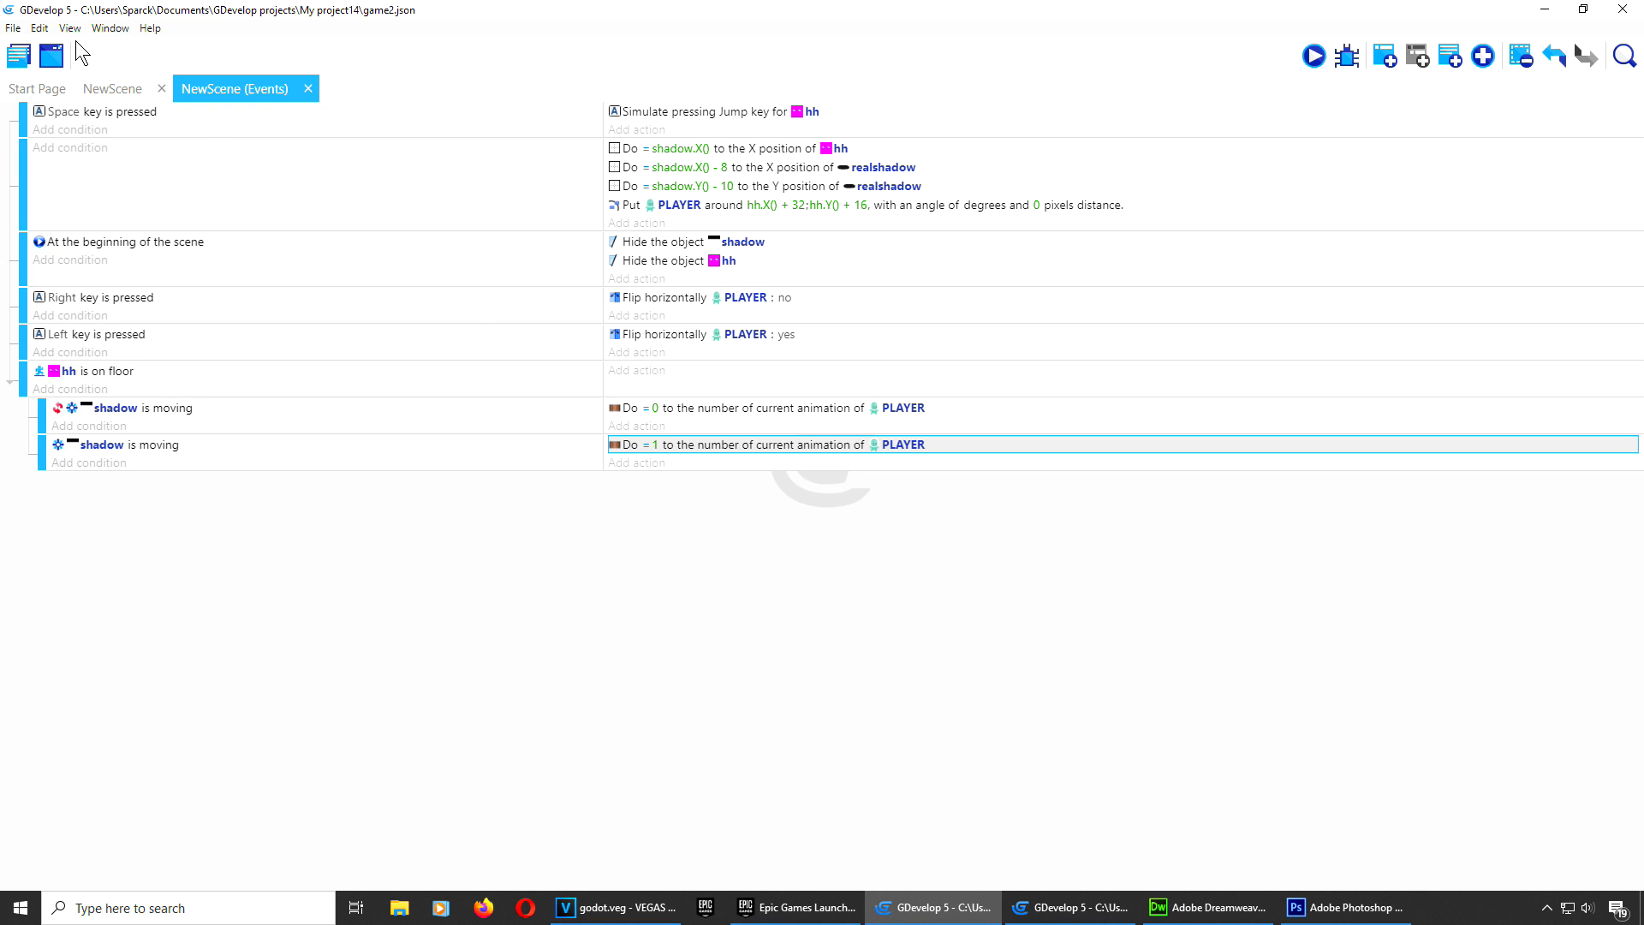
Step: Check the numbered animation list of the PLAYER object in NewScene, then close it without changes
click(112, 89)
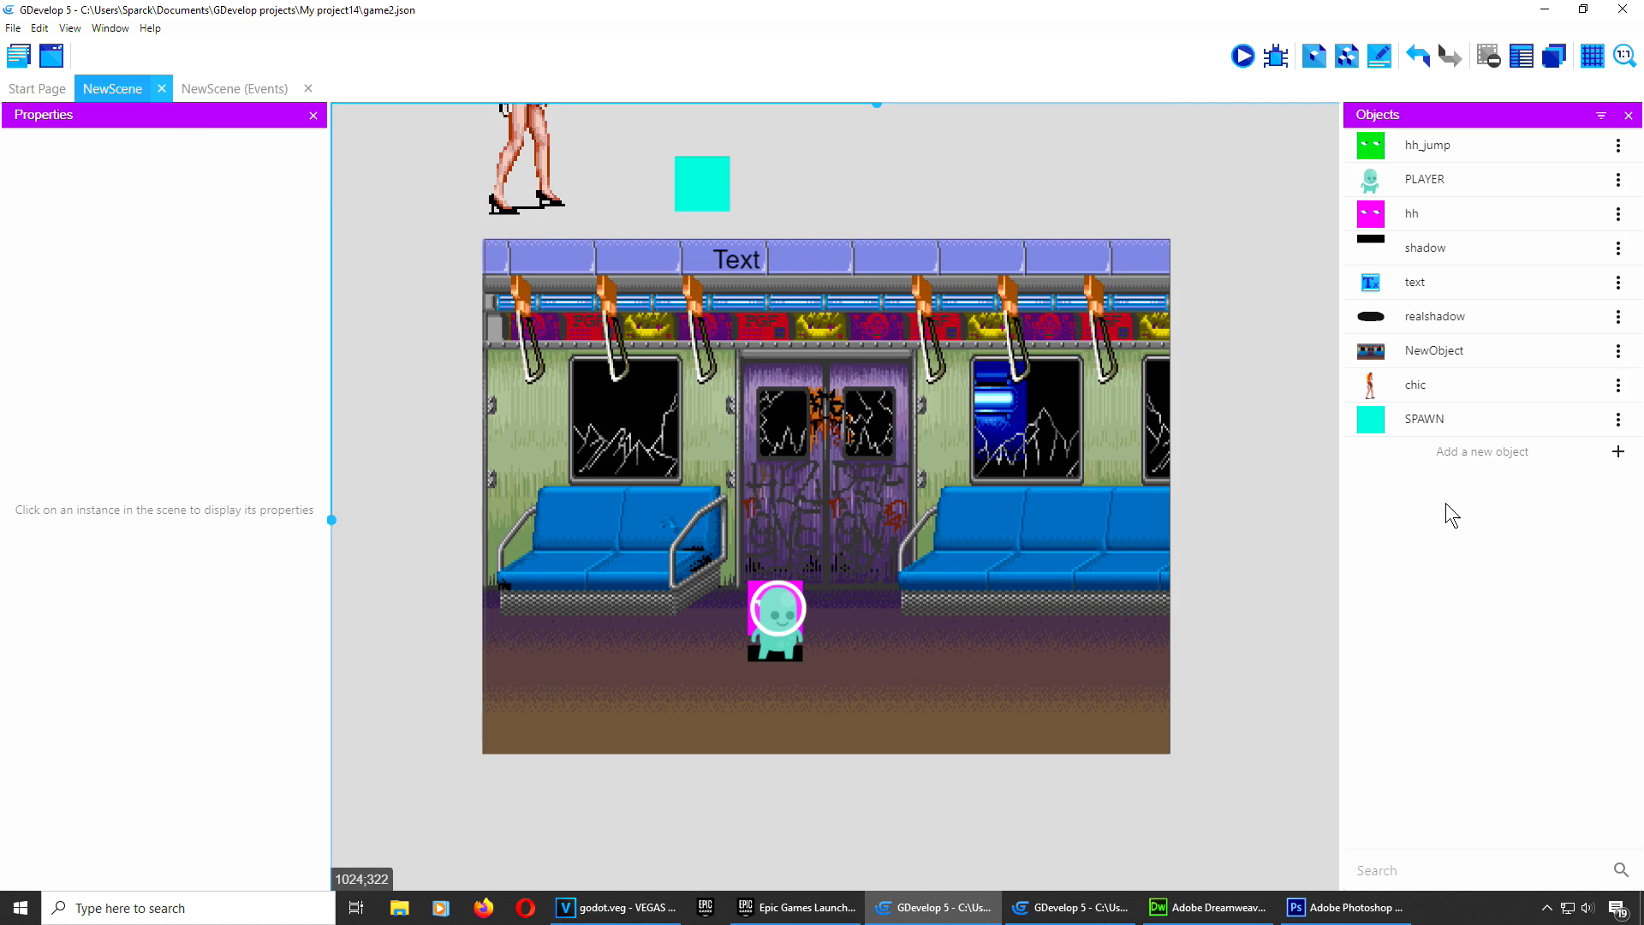
click(1618, 180)
click(1585, 214)
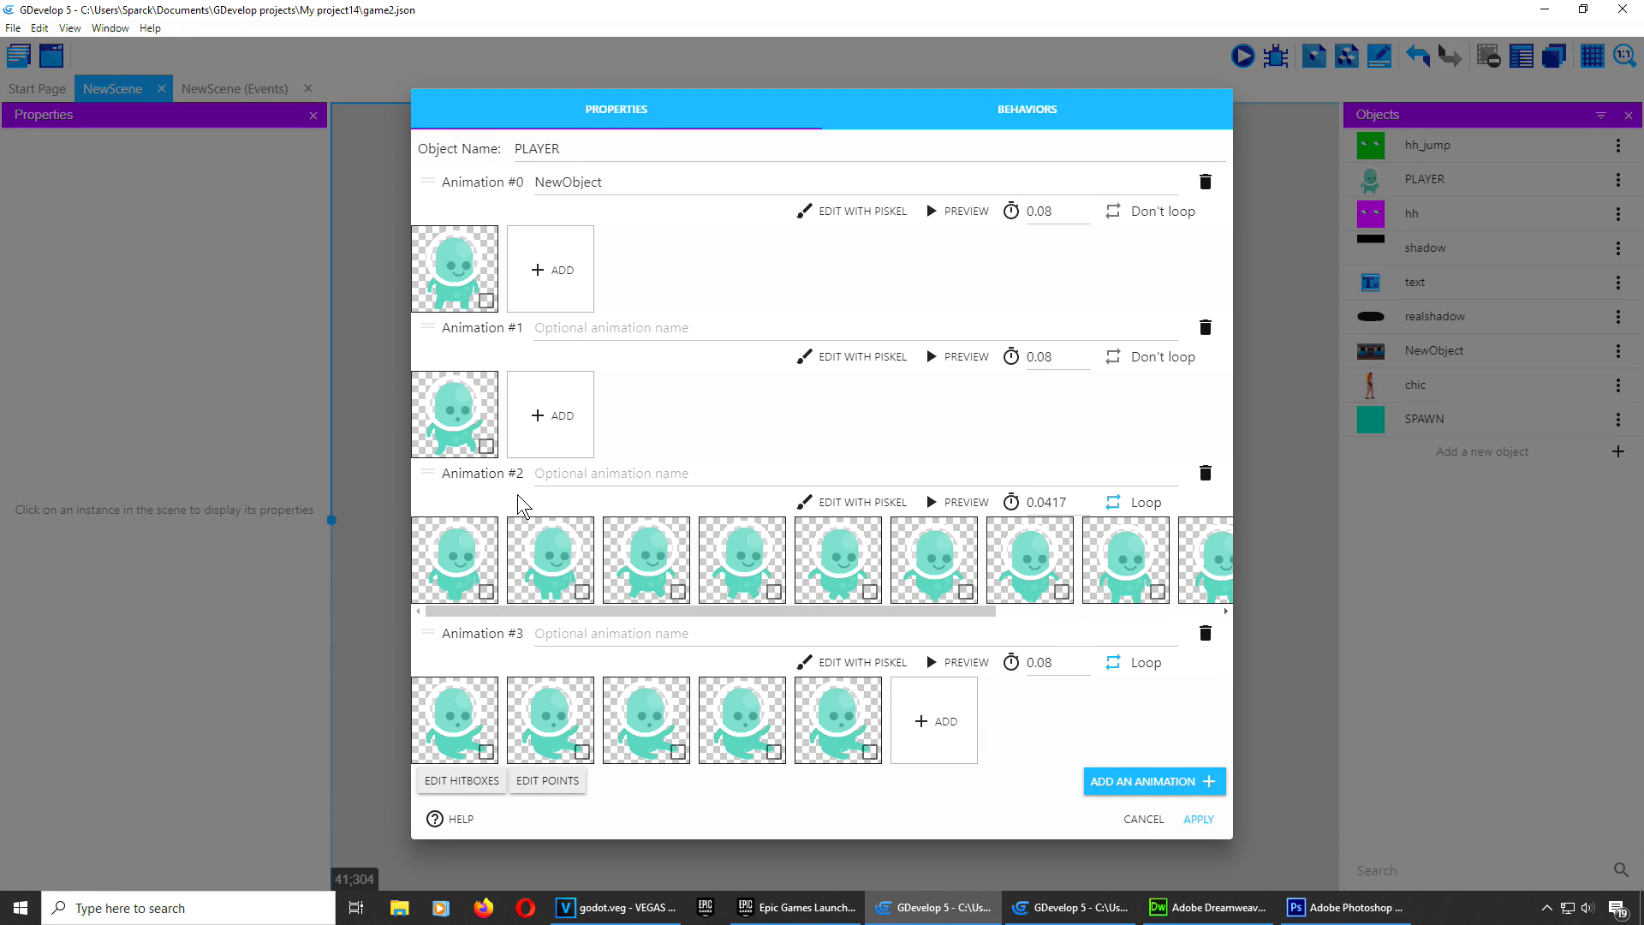
click(1144, 820)
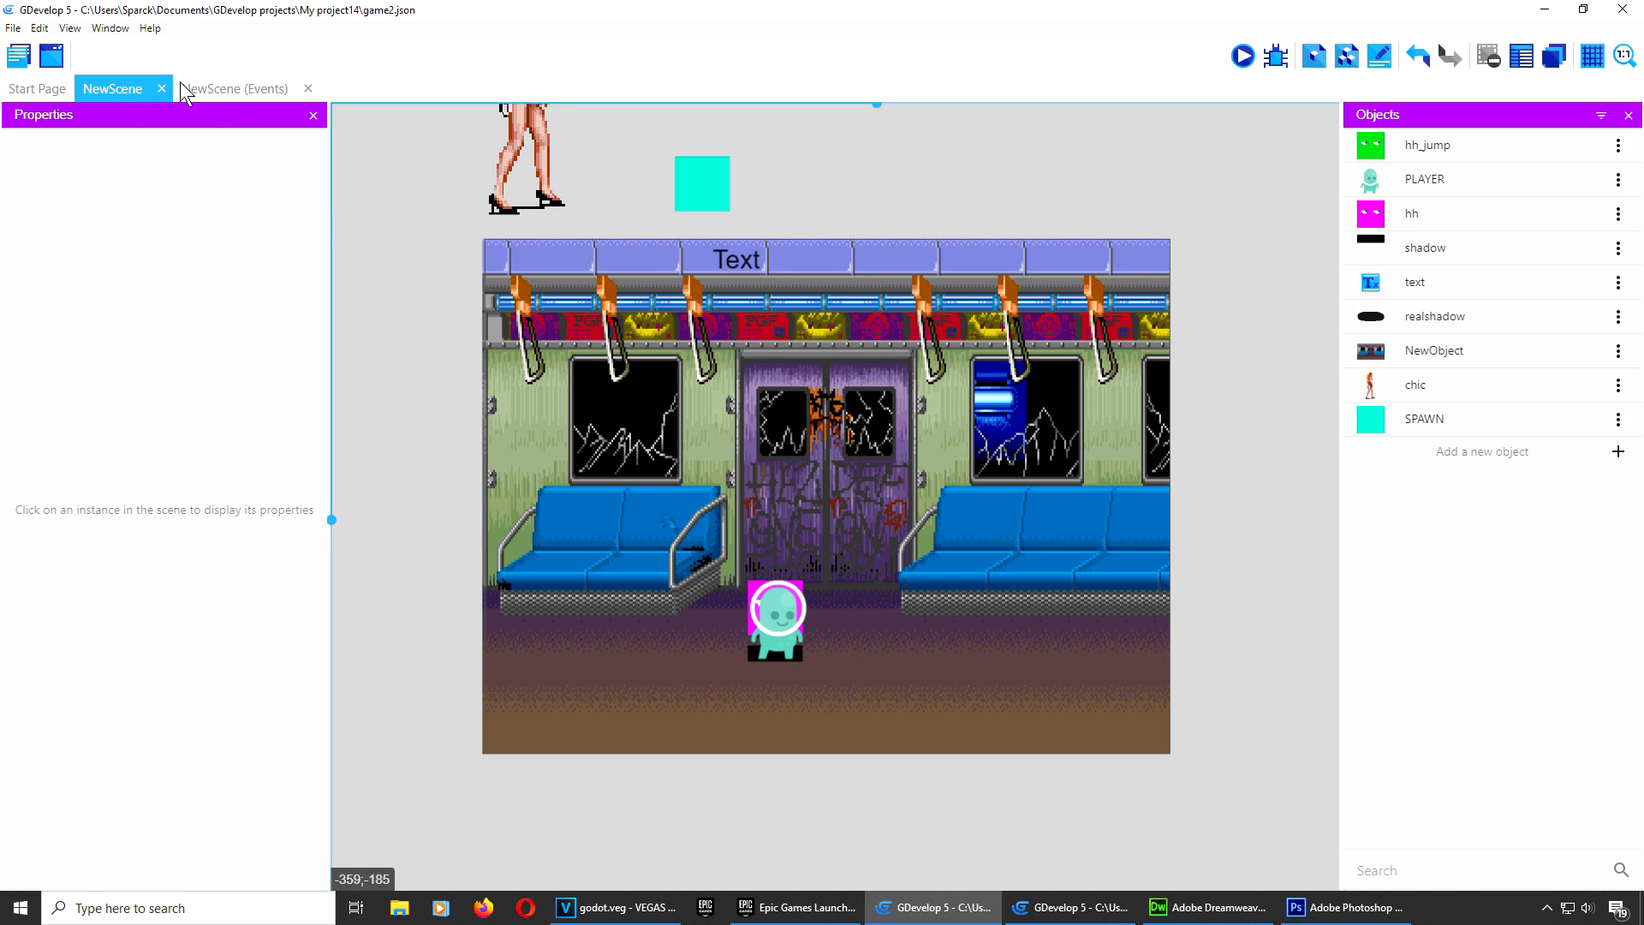
Step: Return to the NewScene events and set PLAYER's animation number in the "shadow is moving" sub-event to 2
click(225, 92)
click(654, 444)
text(2)
key(Return)
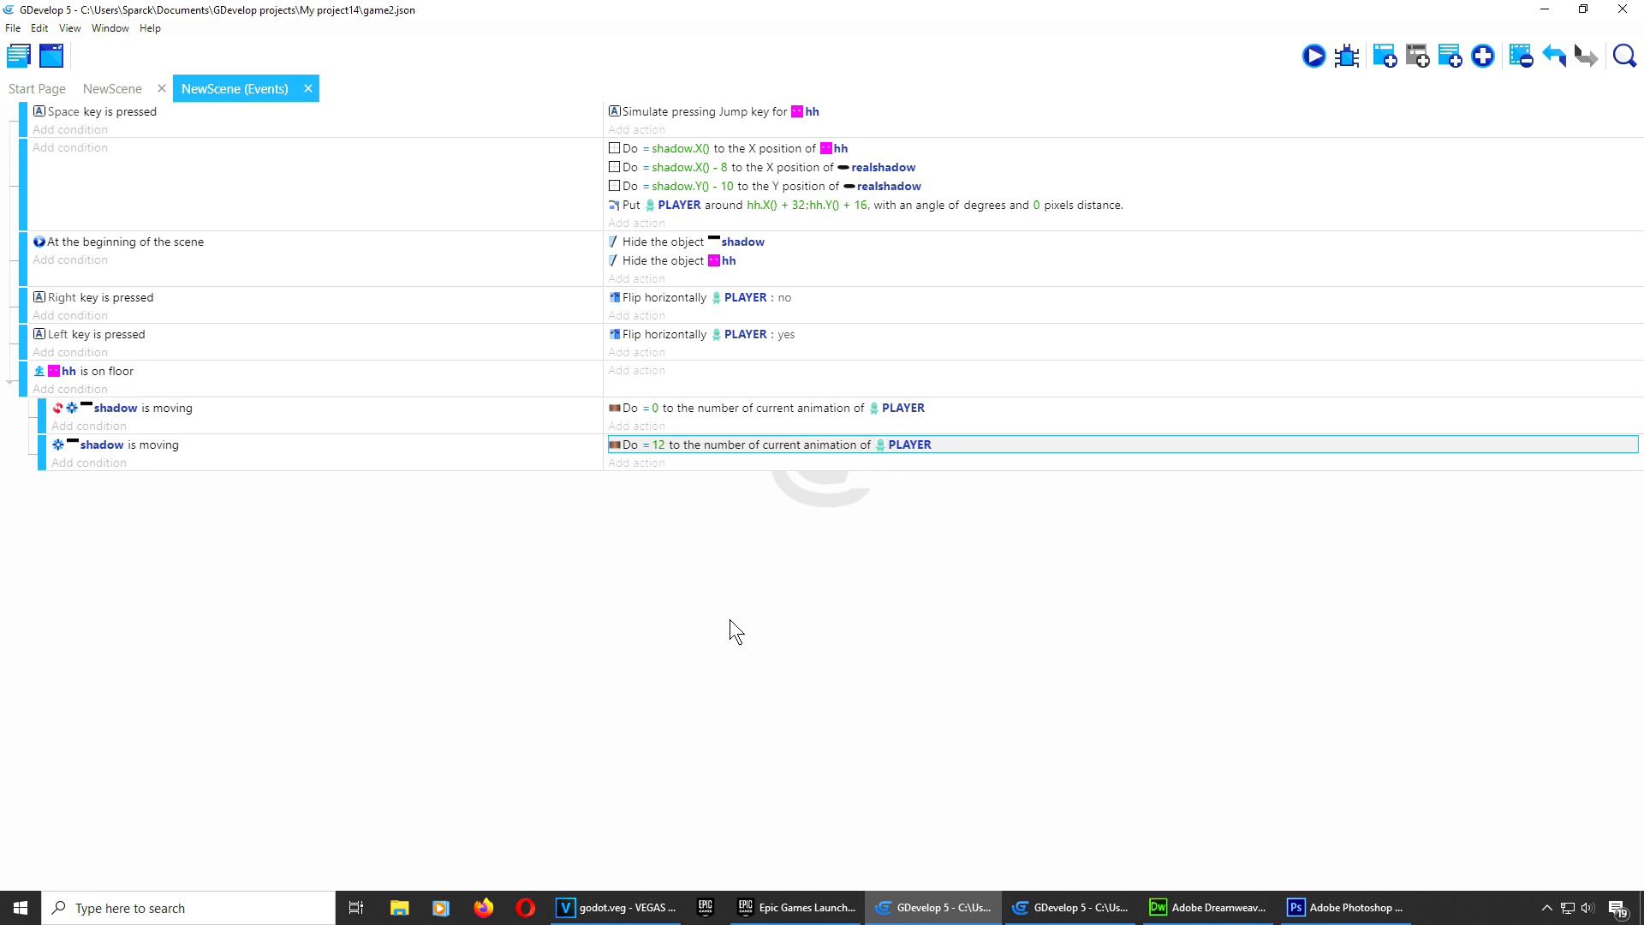
double_click(677, 443)
drag(606, 294, 558, 284)
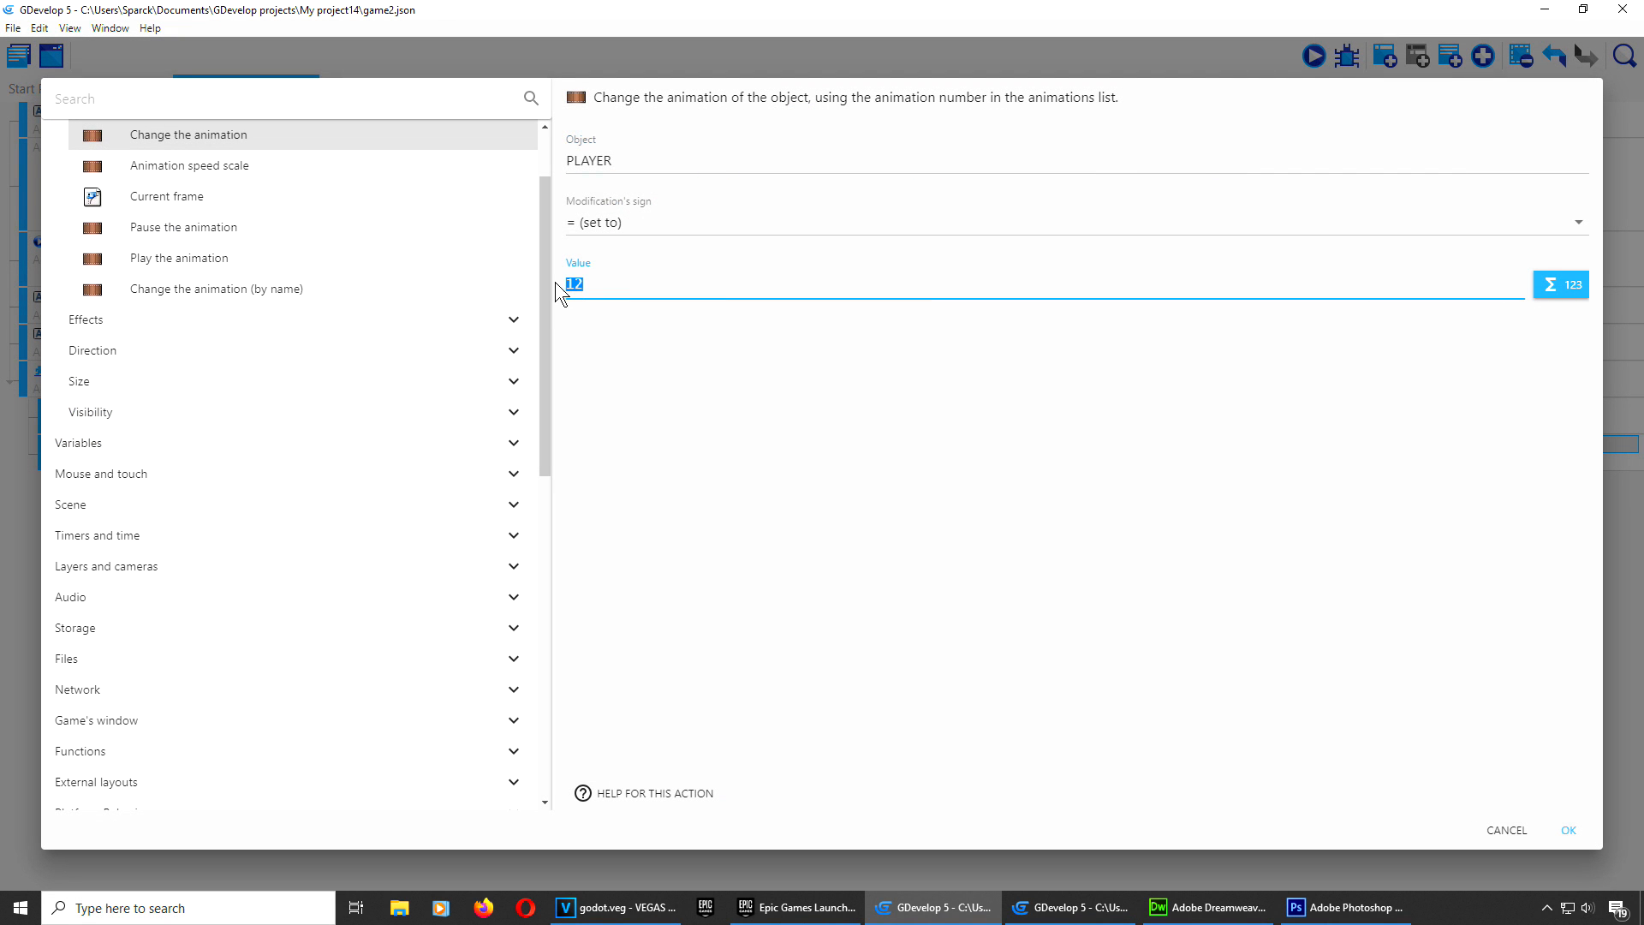
click(1574, 831)
Step: Preview the game, test PLAYER's idle, walking and jumping in several directions, and close the preview
click(1313, 58)
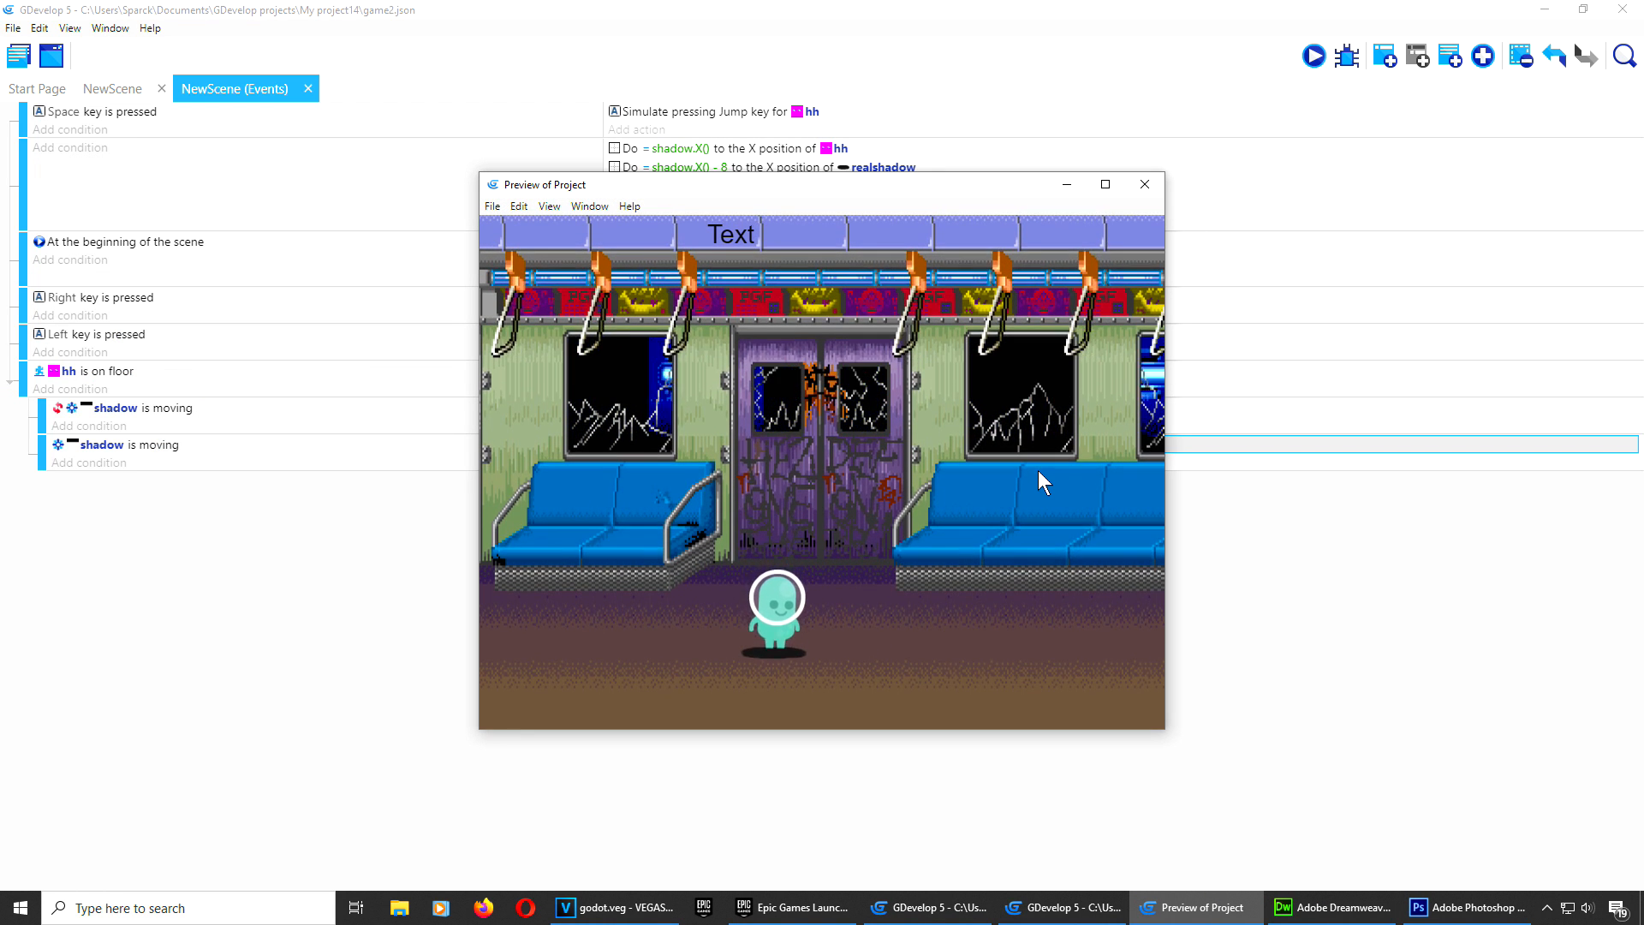
key(space)
key(Right)
key(Left)
key(space)
key(Up)
key(Down)
key(Right)
key(space)
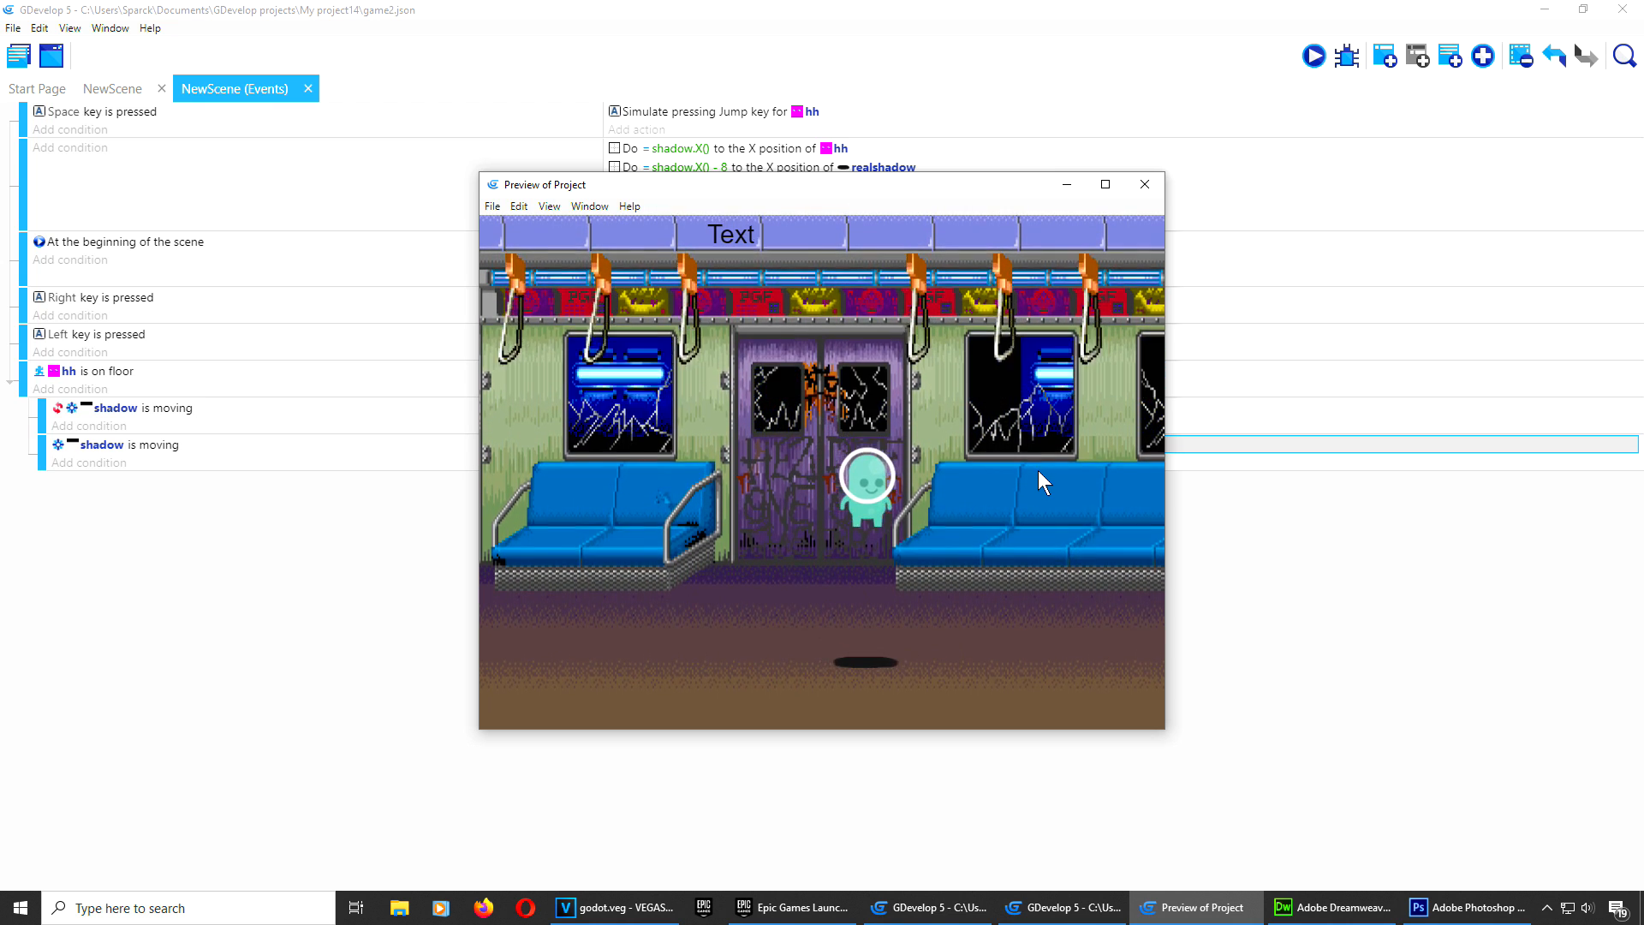
key(Left)
key(space)
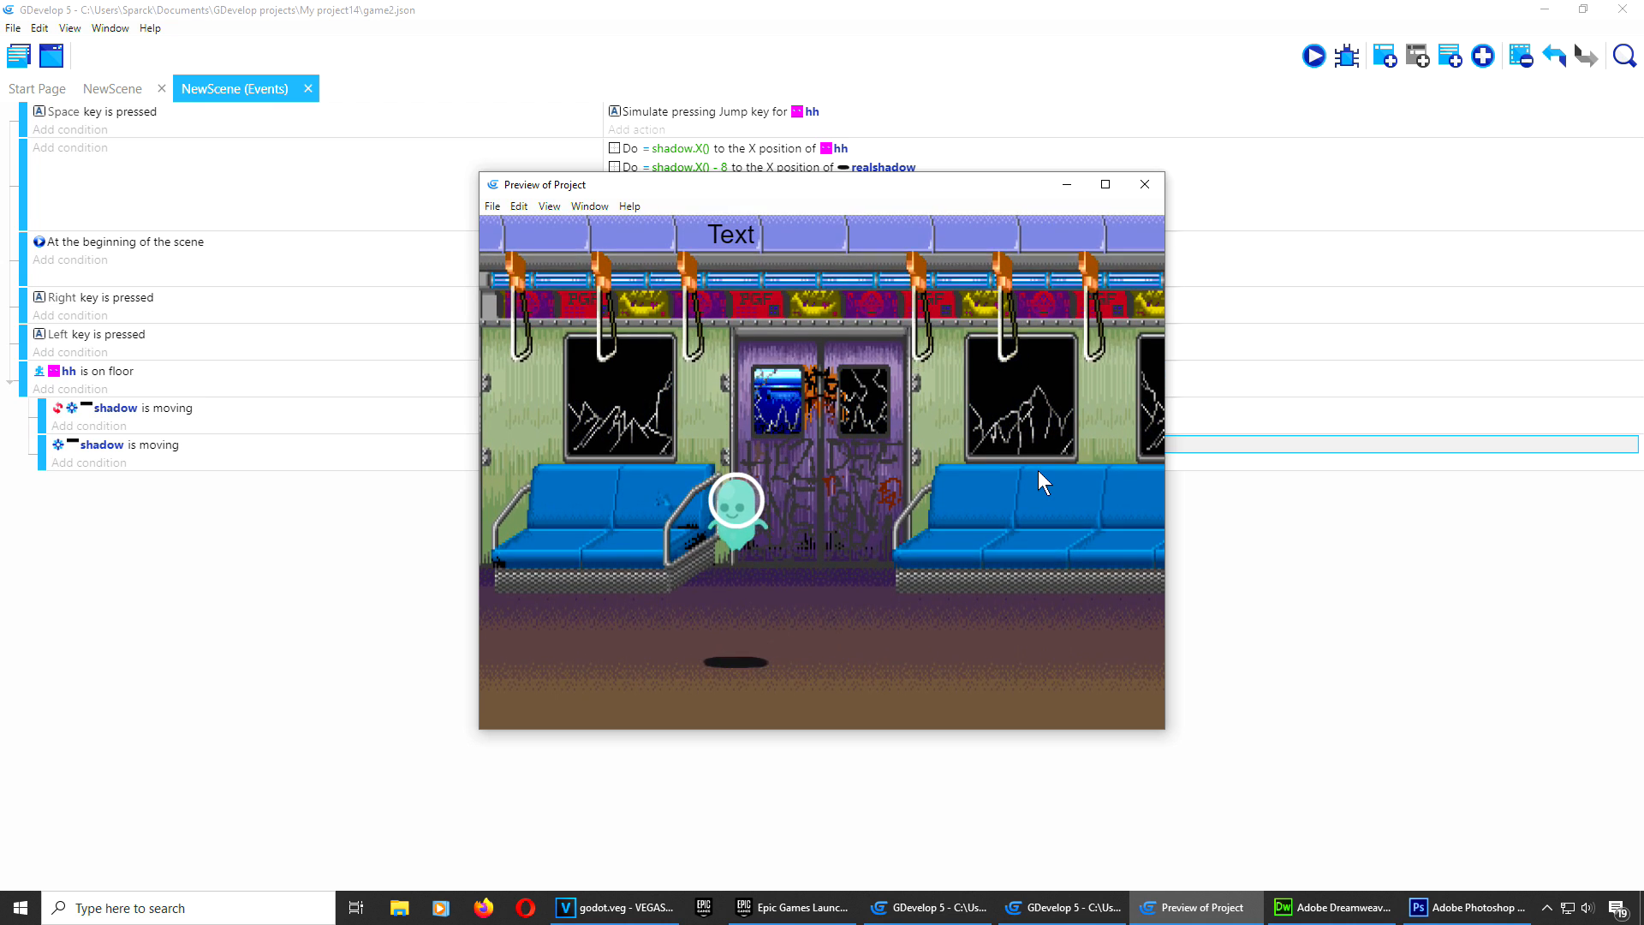
key(Right)
key(space)
key(Left)
key(Right)
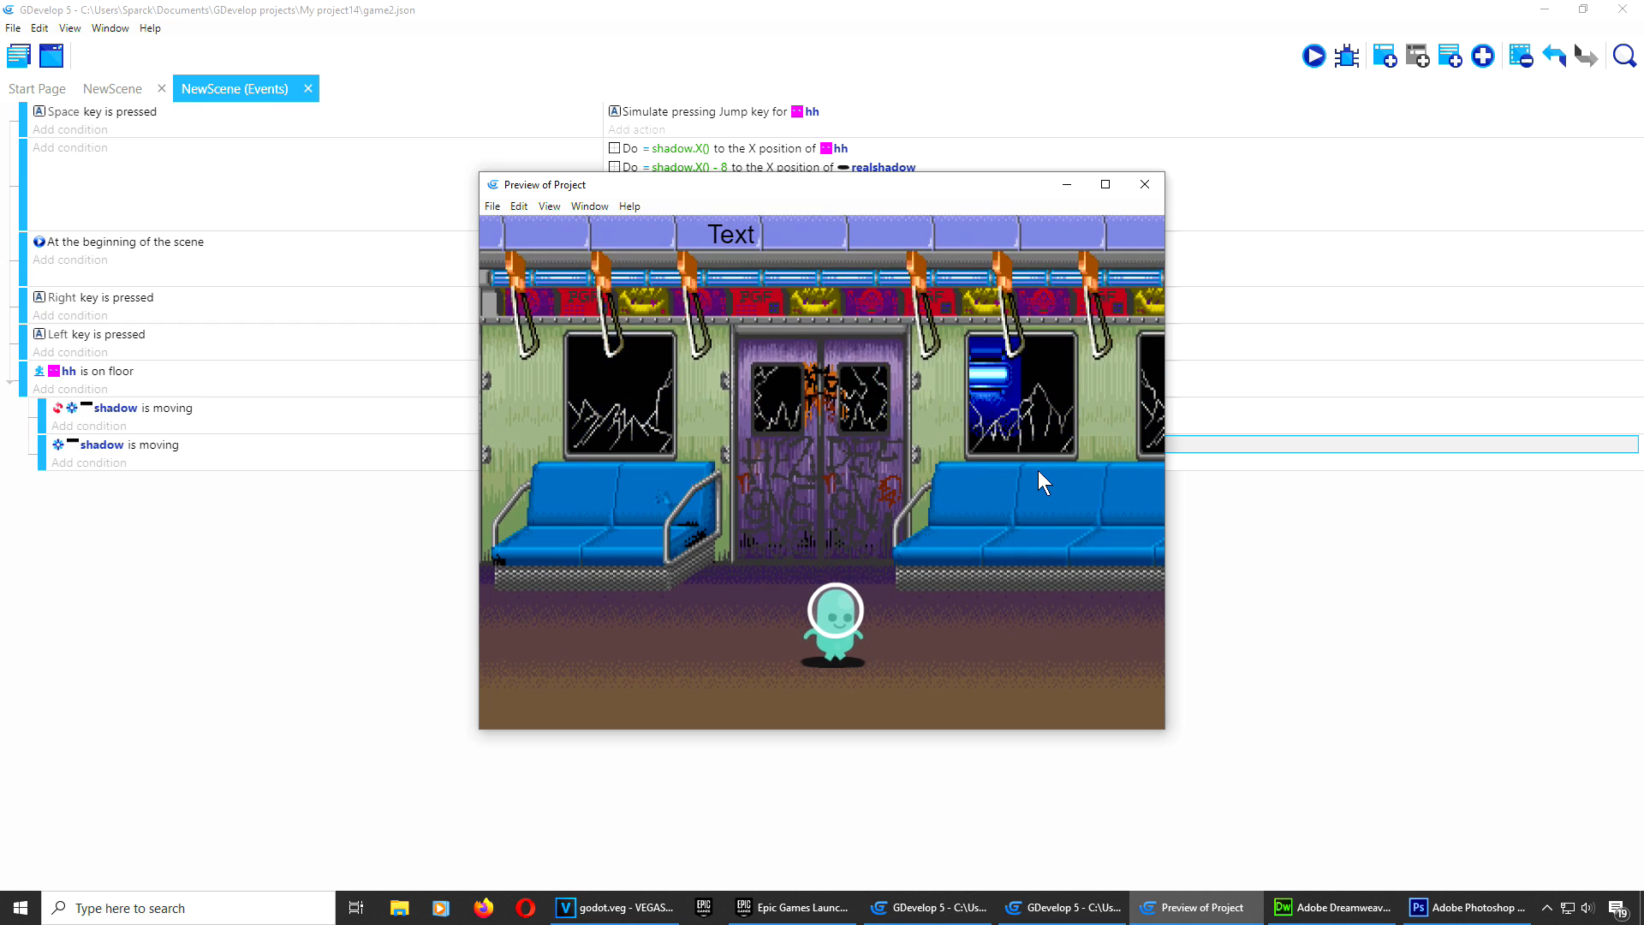
click(1145, 184)
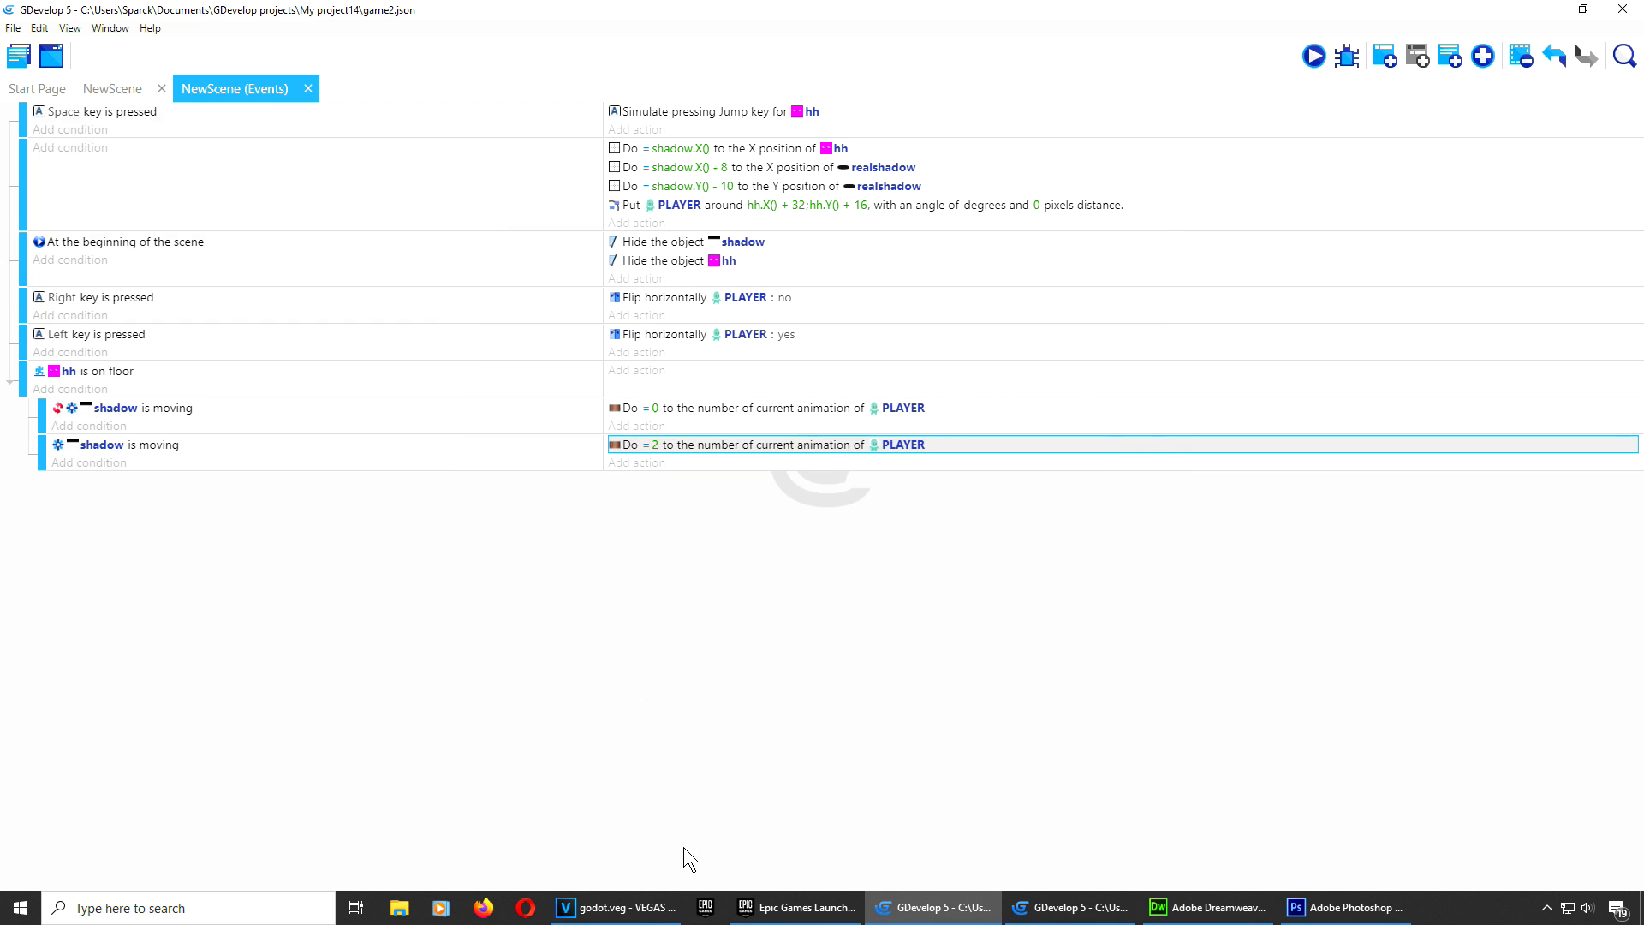
Step: Add a new top-level event with the Platform Behavior condition "Is jumping" for the hh object
click(1386, 59)
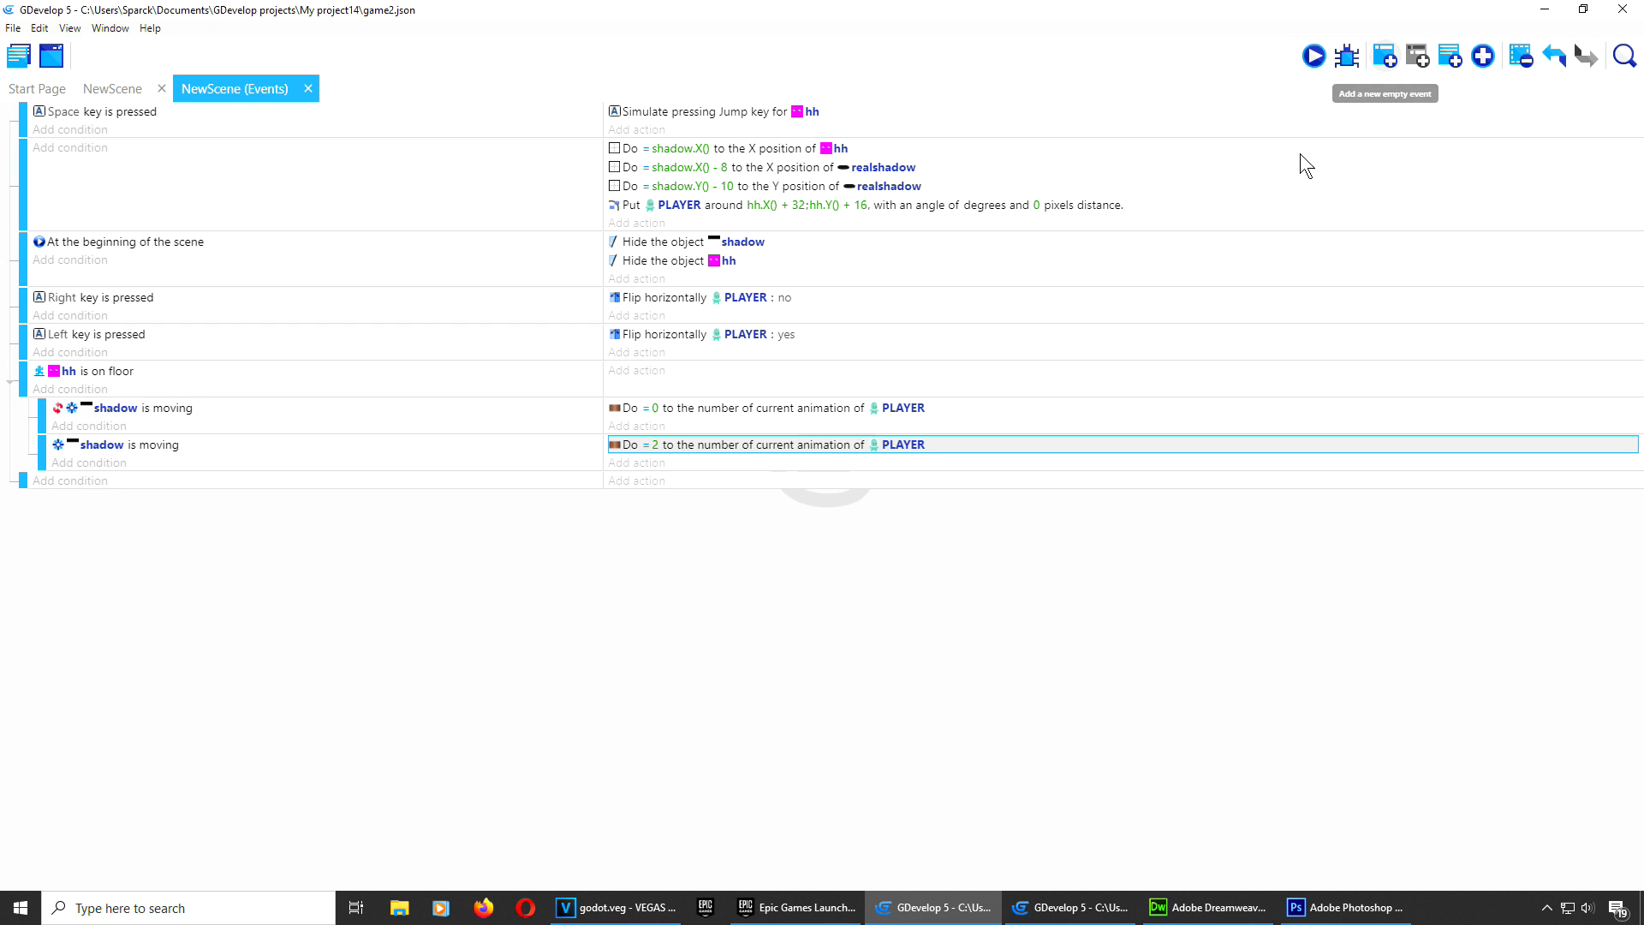
click(78, 495)
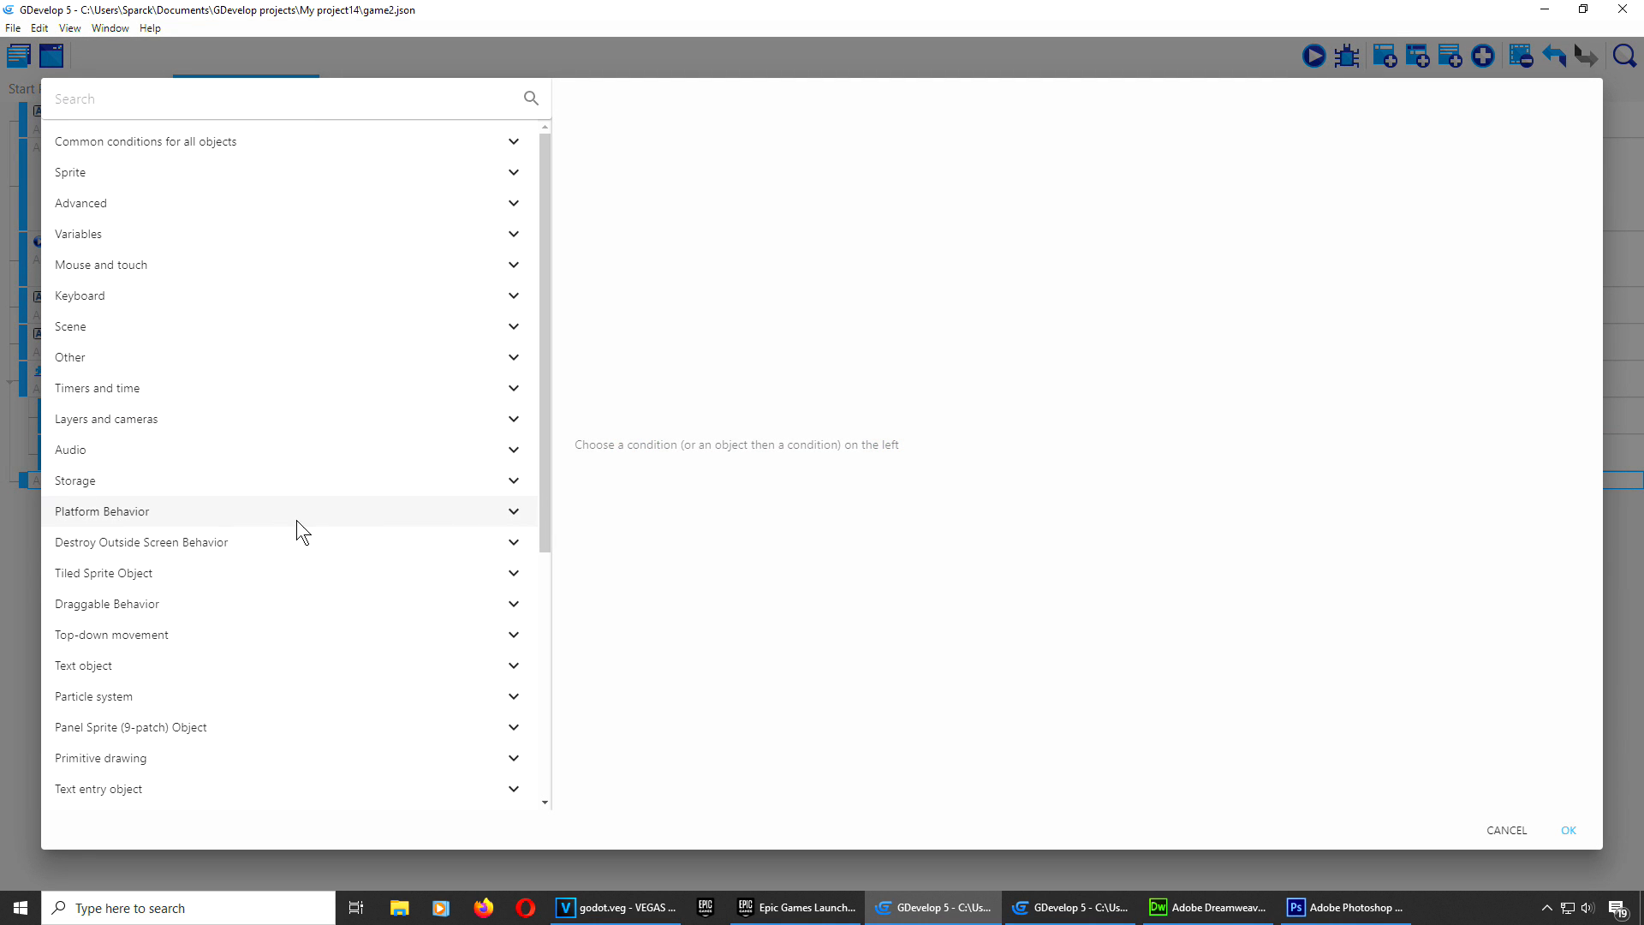
click(169, 513)
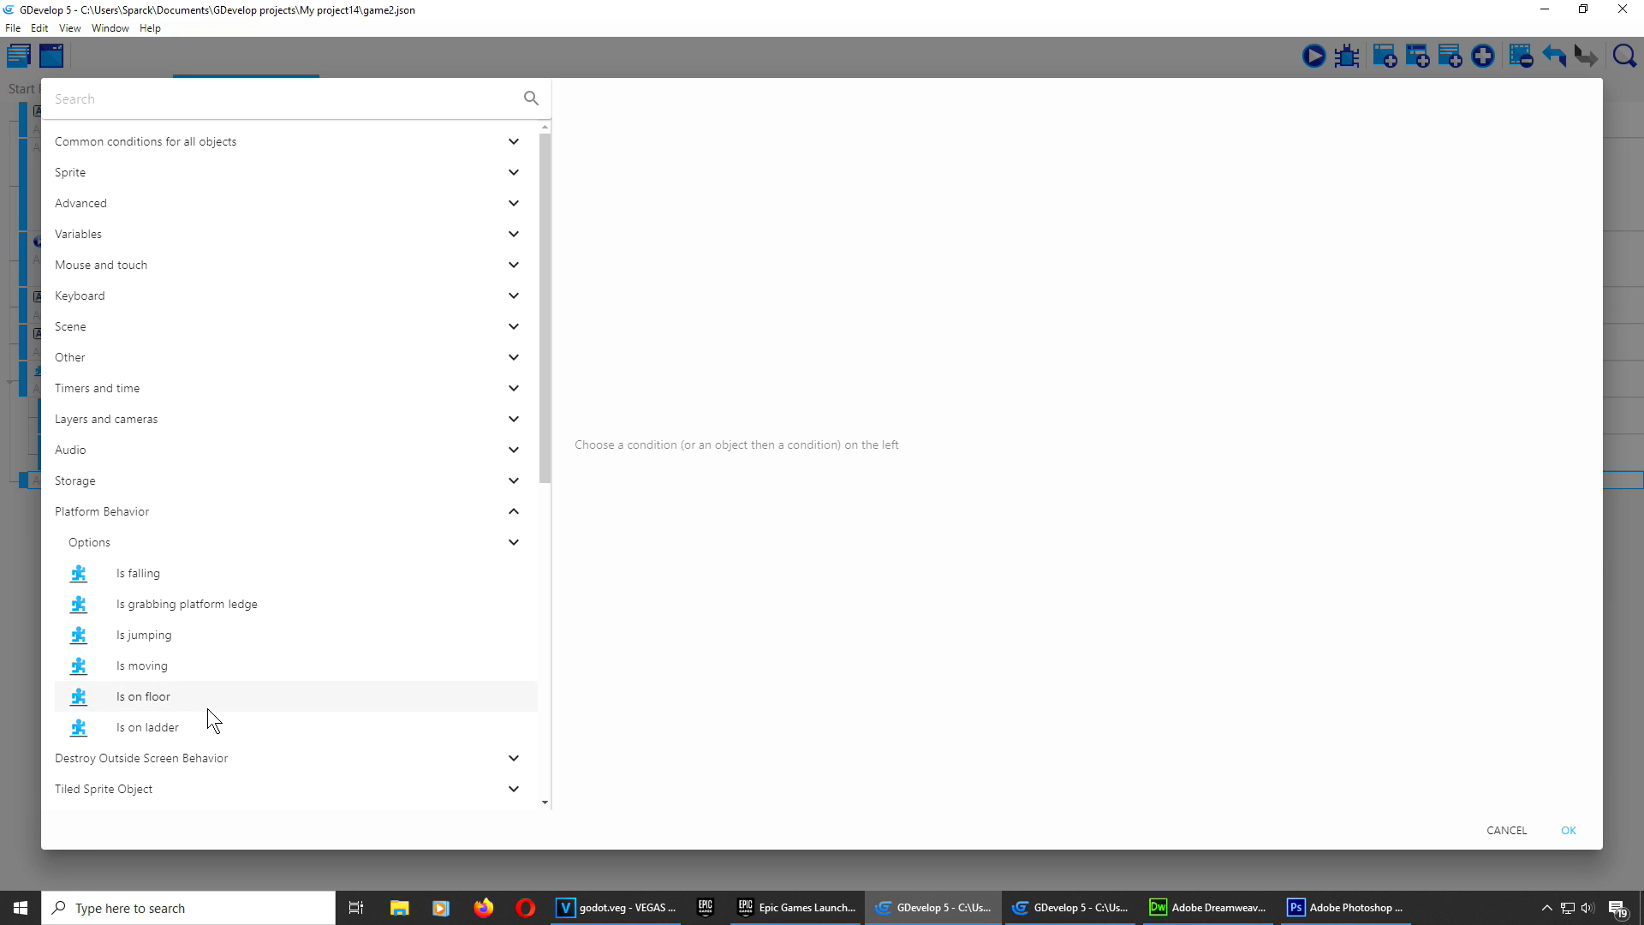
click(190, 639)
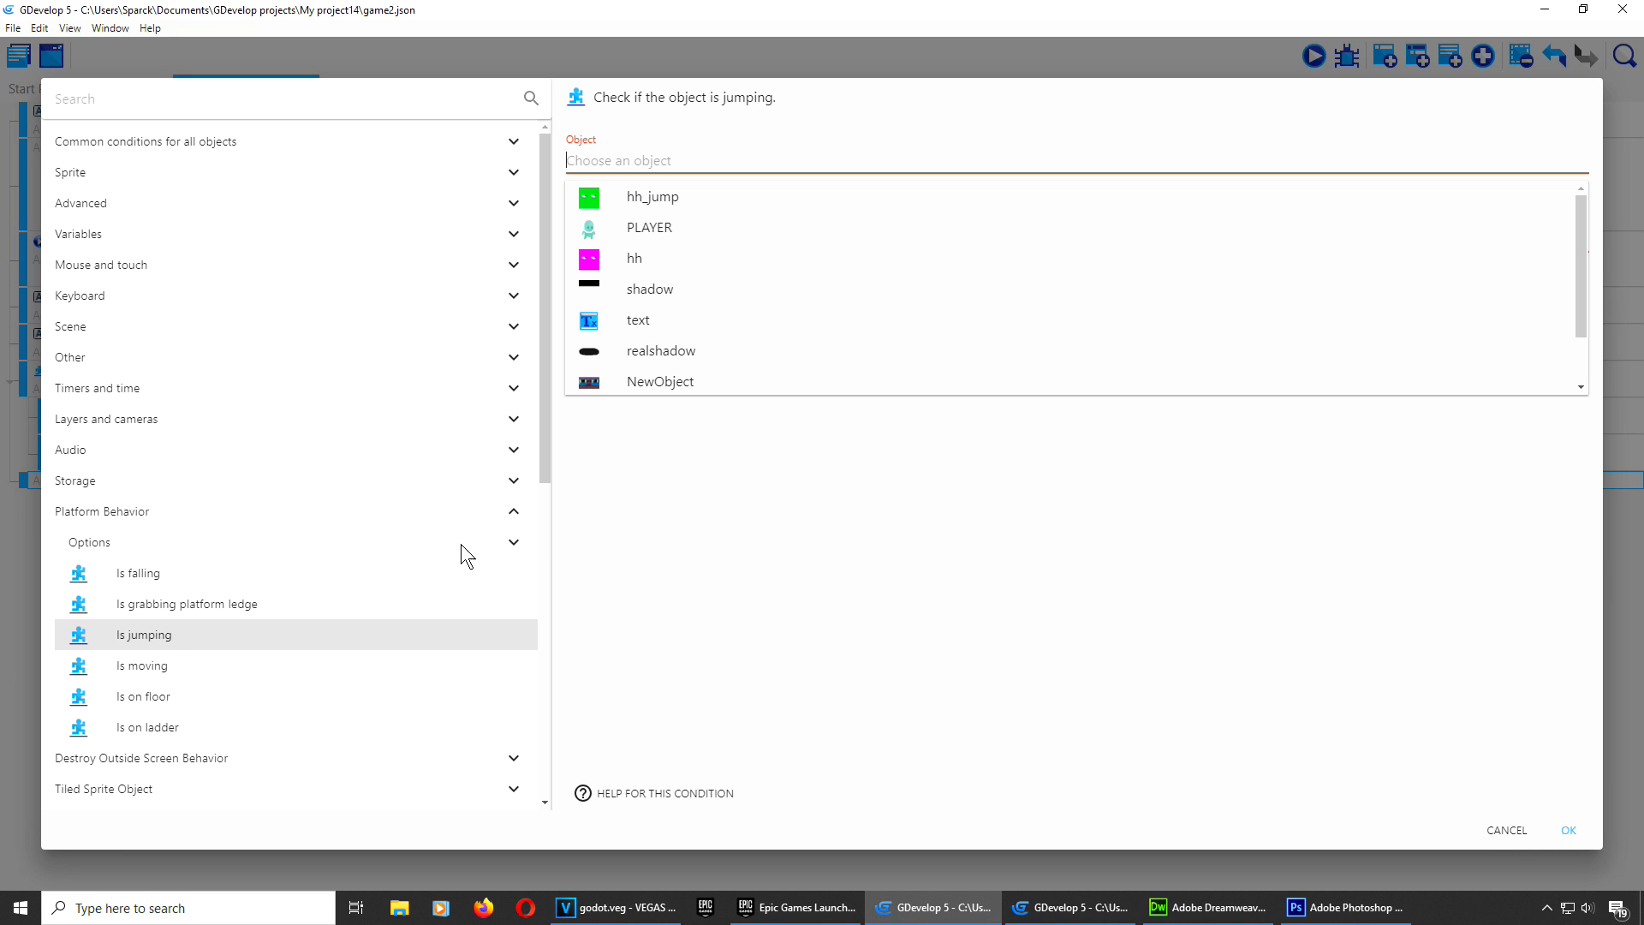
click(618, 257)
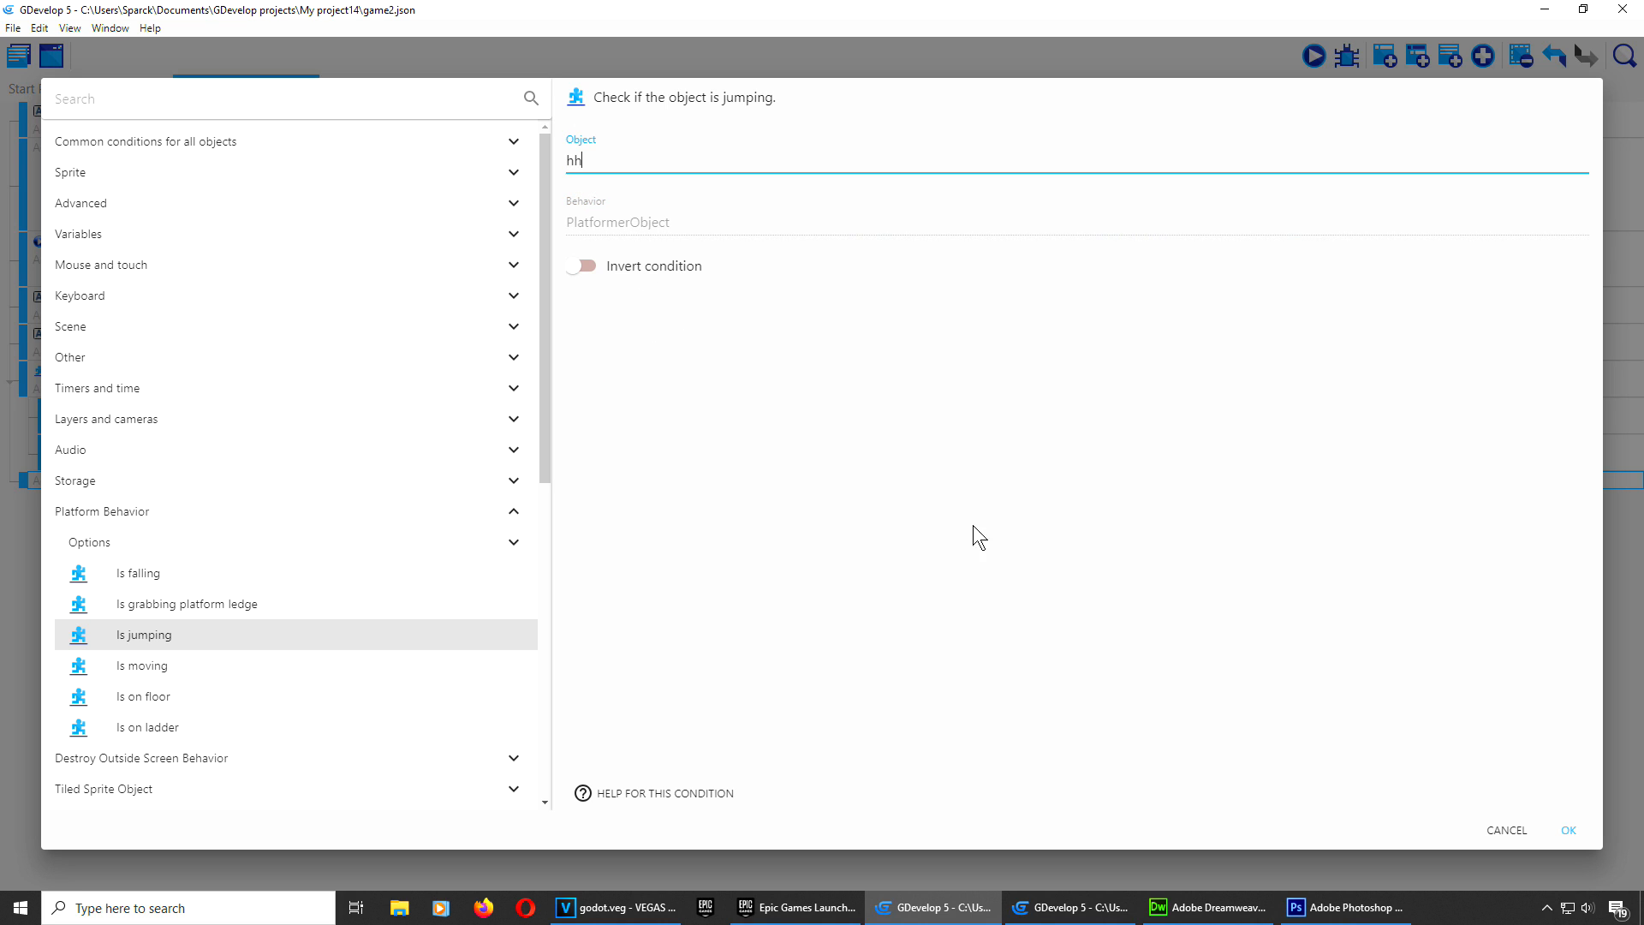
click(1557, 826)
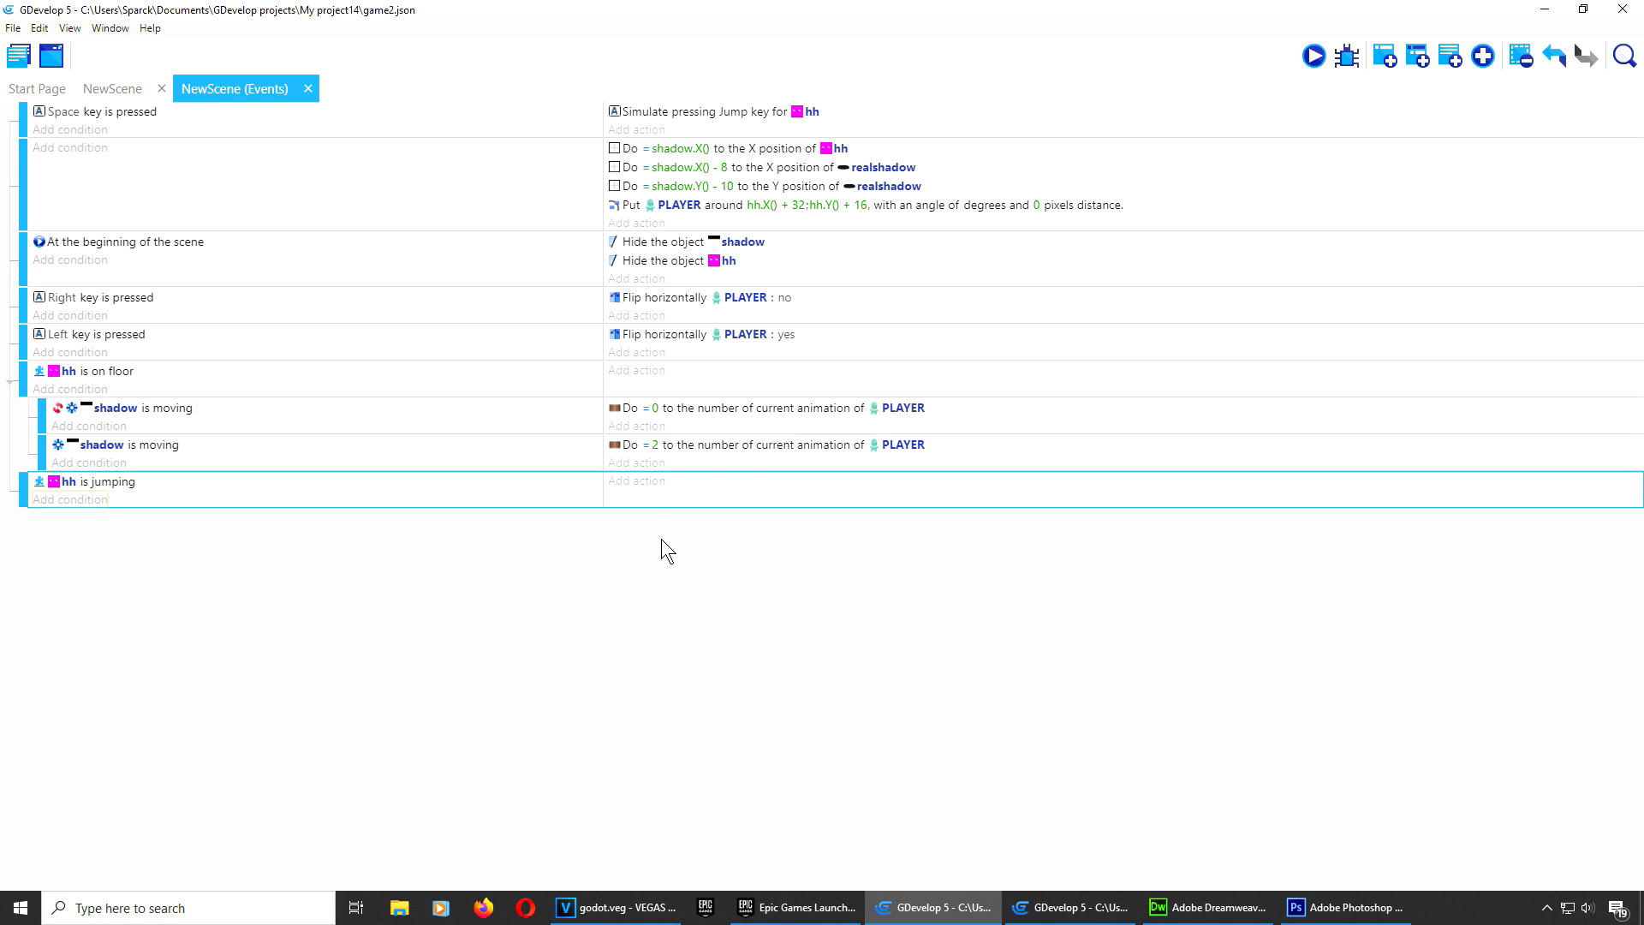
Step: Paste the PLAYER animation action into the "hh is jumping" event and set its animation number to 2
right_click(641, 490)
click(677, 497)
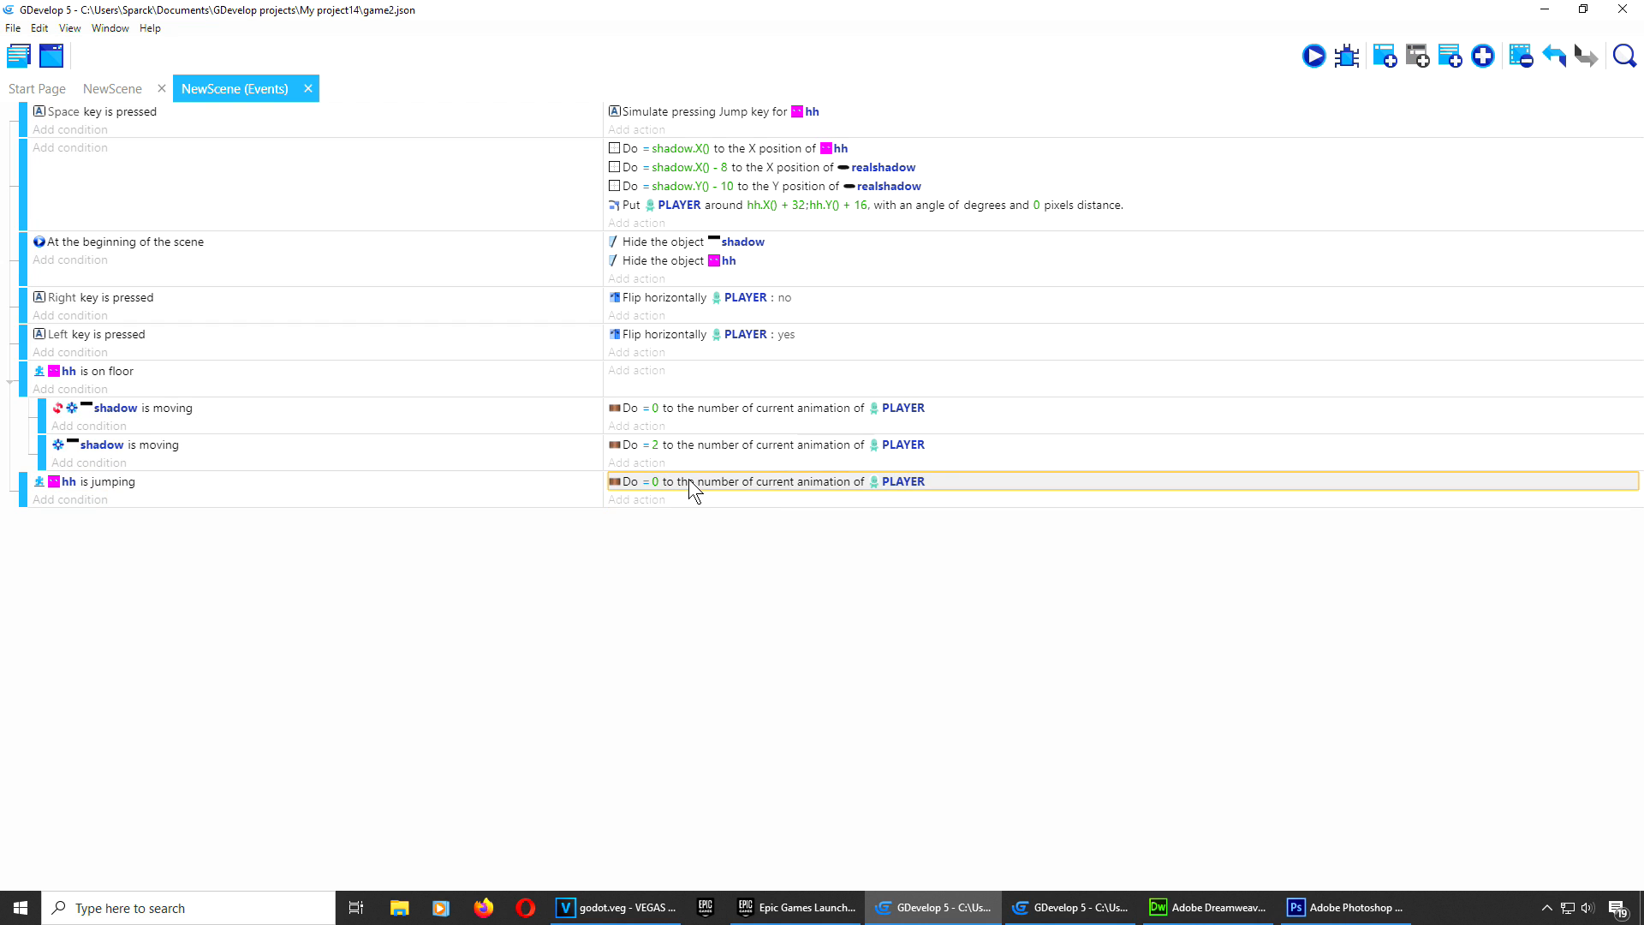
double_click(689, 480)
click(594, 284)
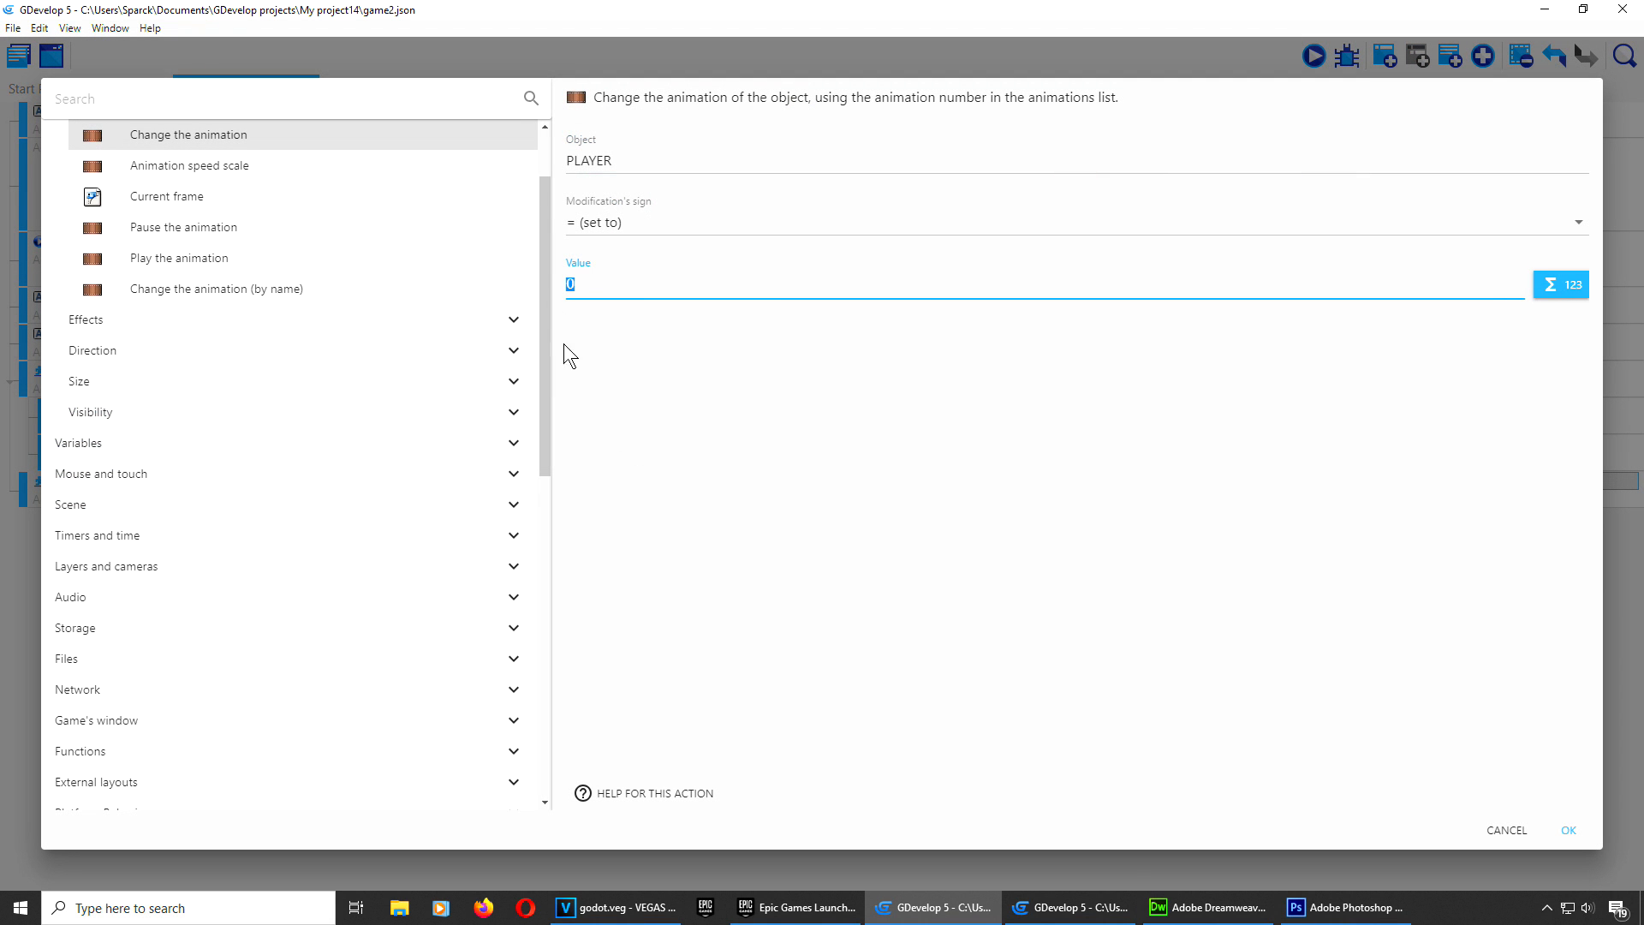
click(1569, 830)
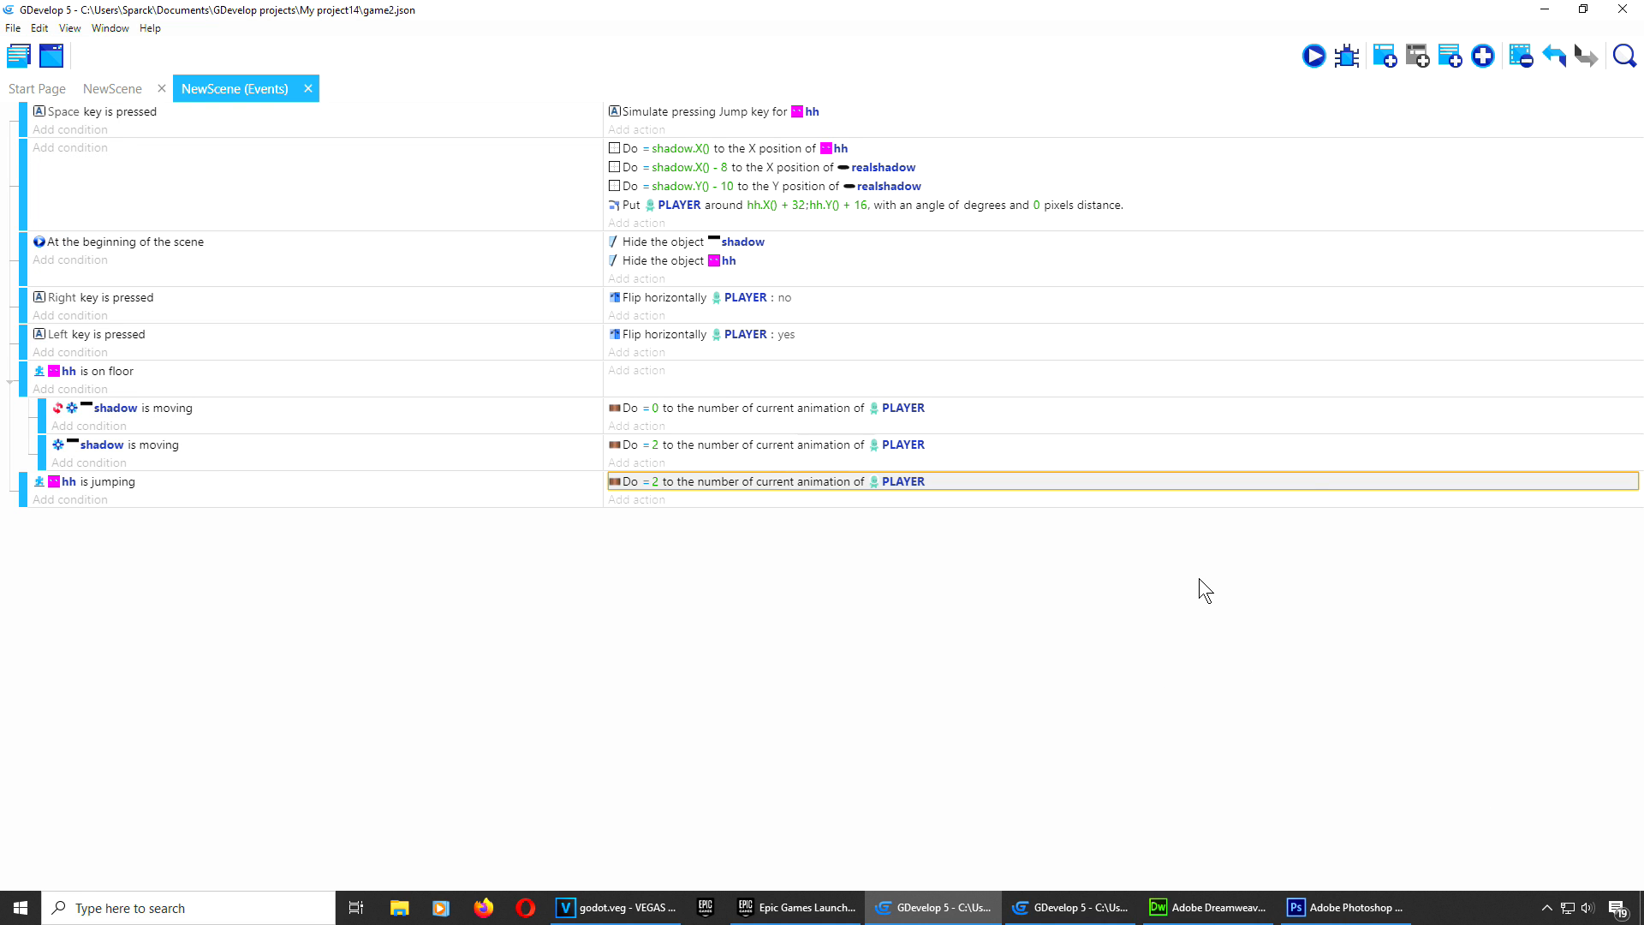
Step: Preview the game, make PLAYER jump while standing and moving to check the jump animation, and close the preview
click(1312, 56)
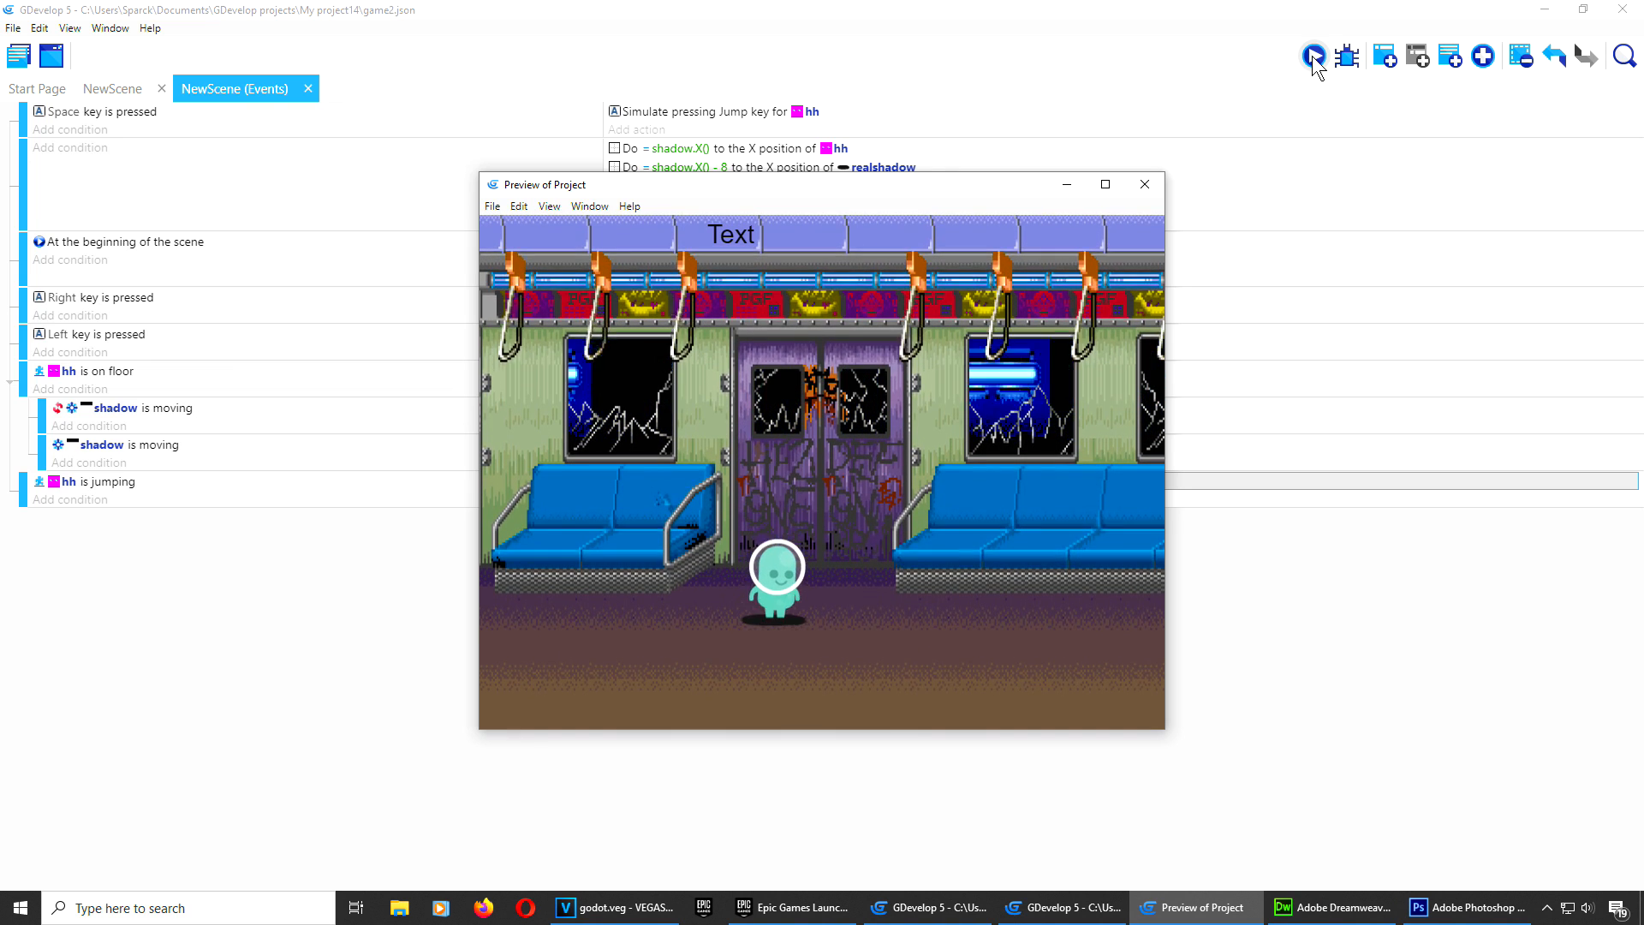
key(space)
key(Right)
key(Left)
key(space)
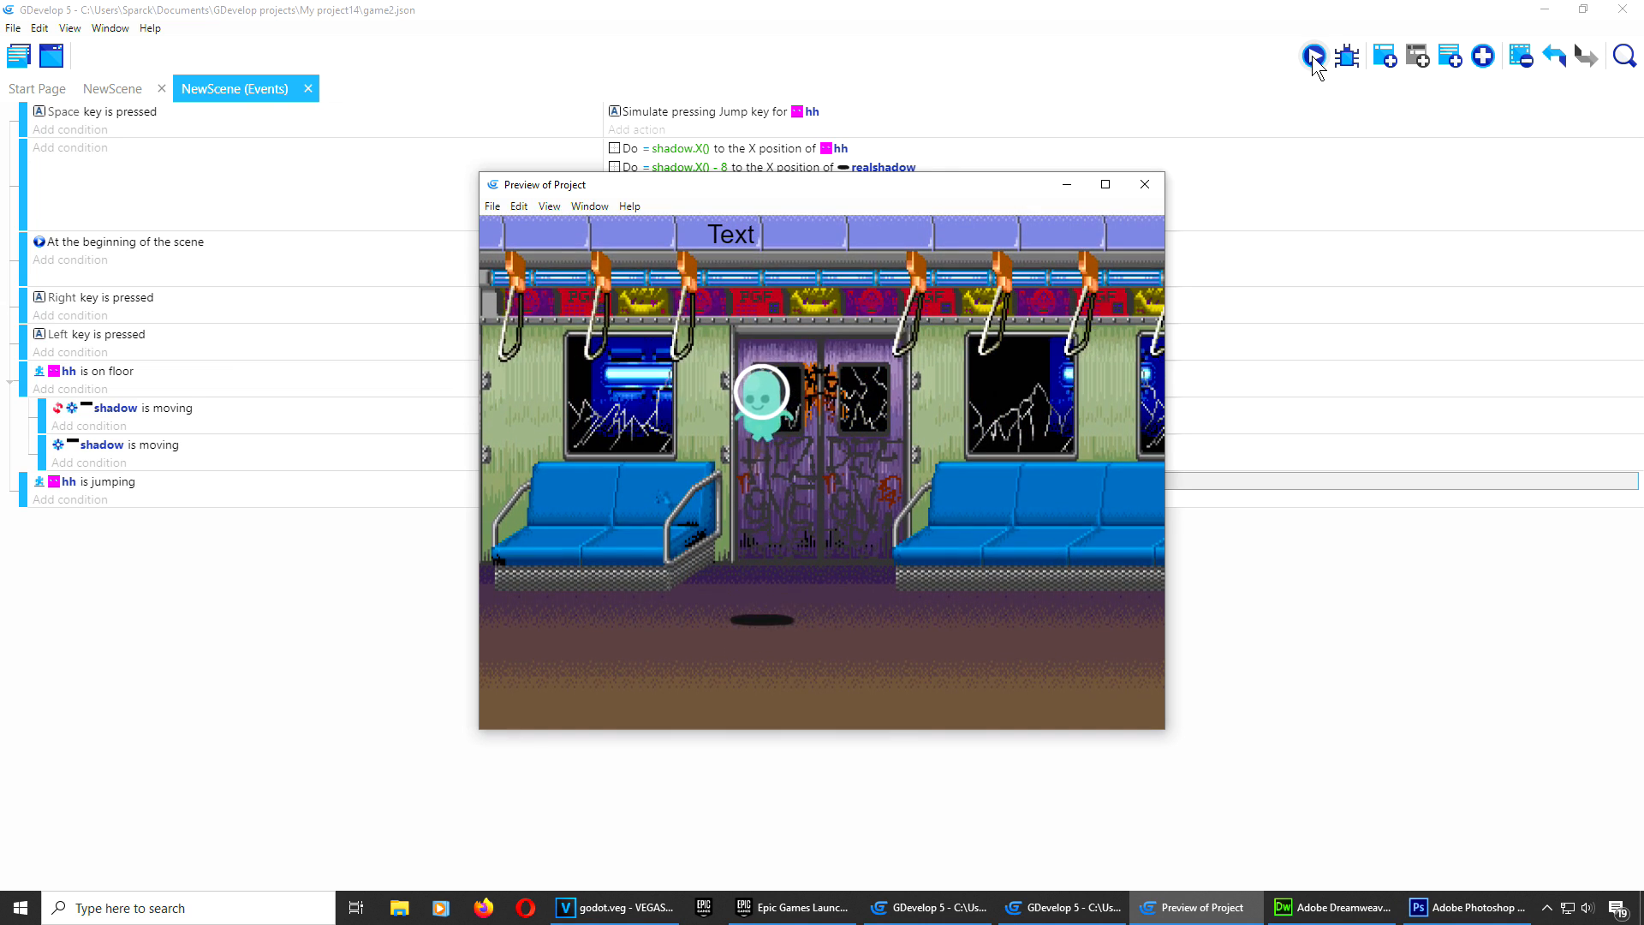
key(Right)
key(space)
key(Down)
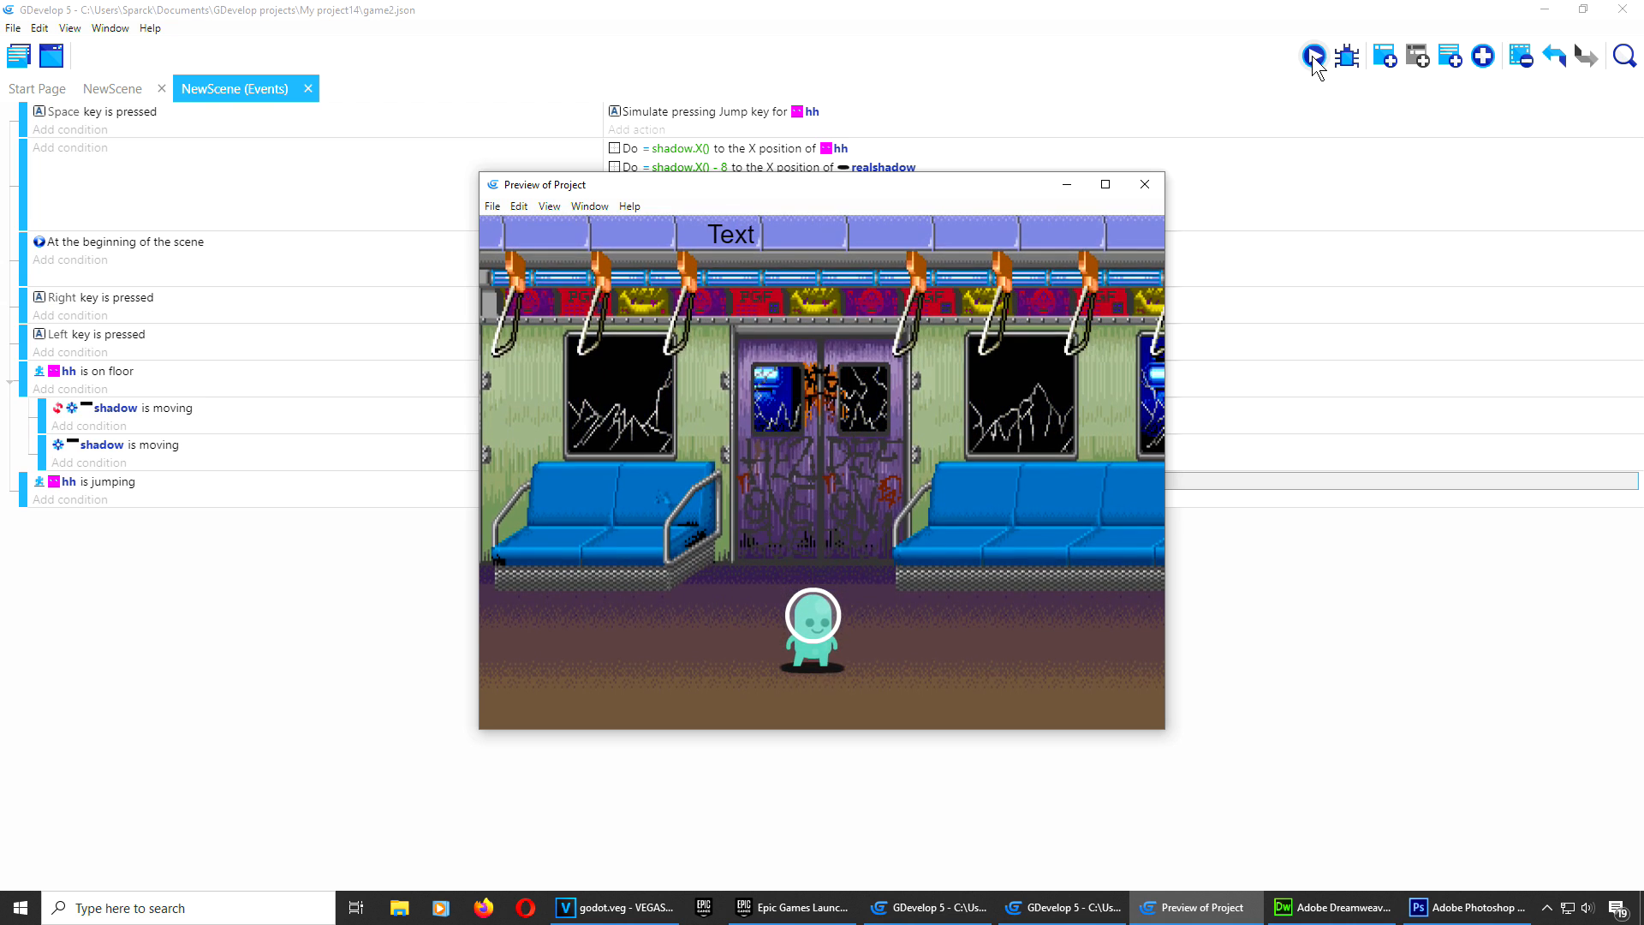
key(space)
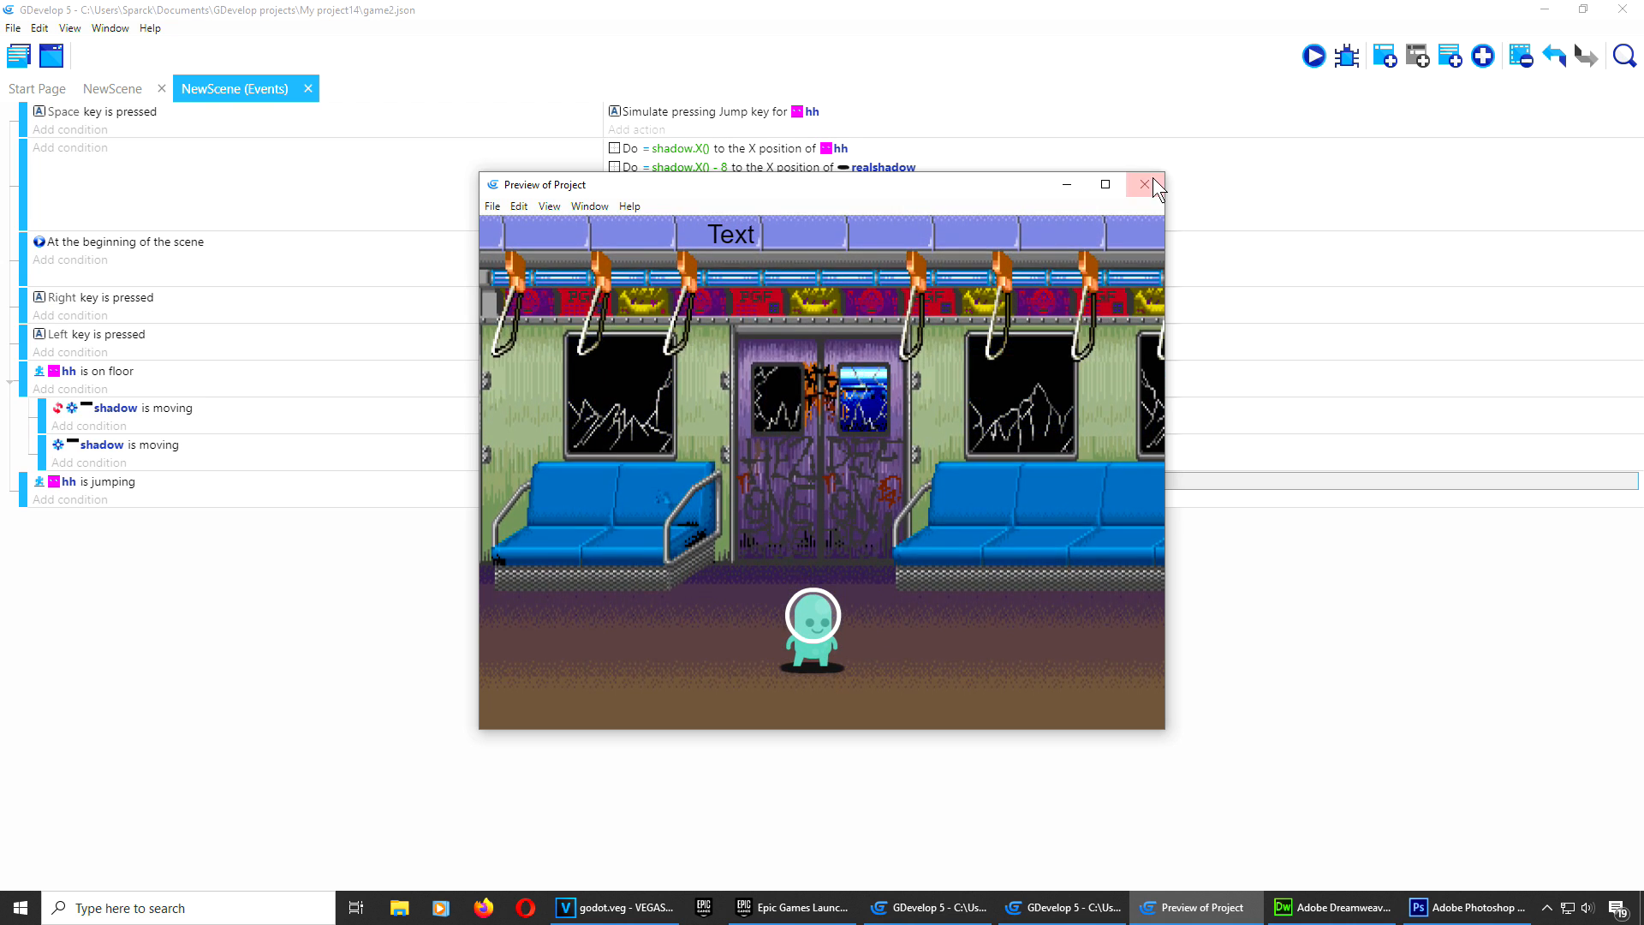
click(1145, 184)
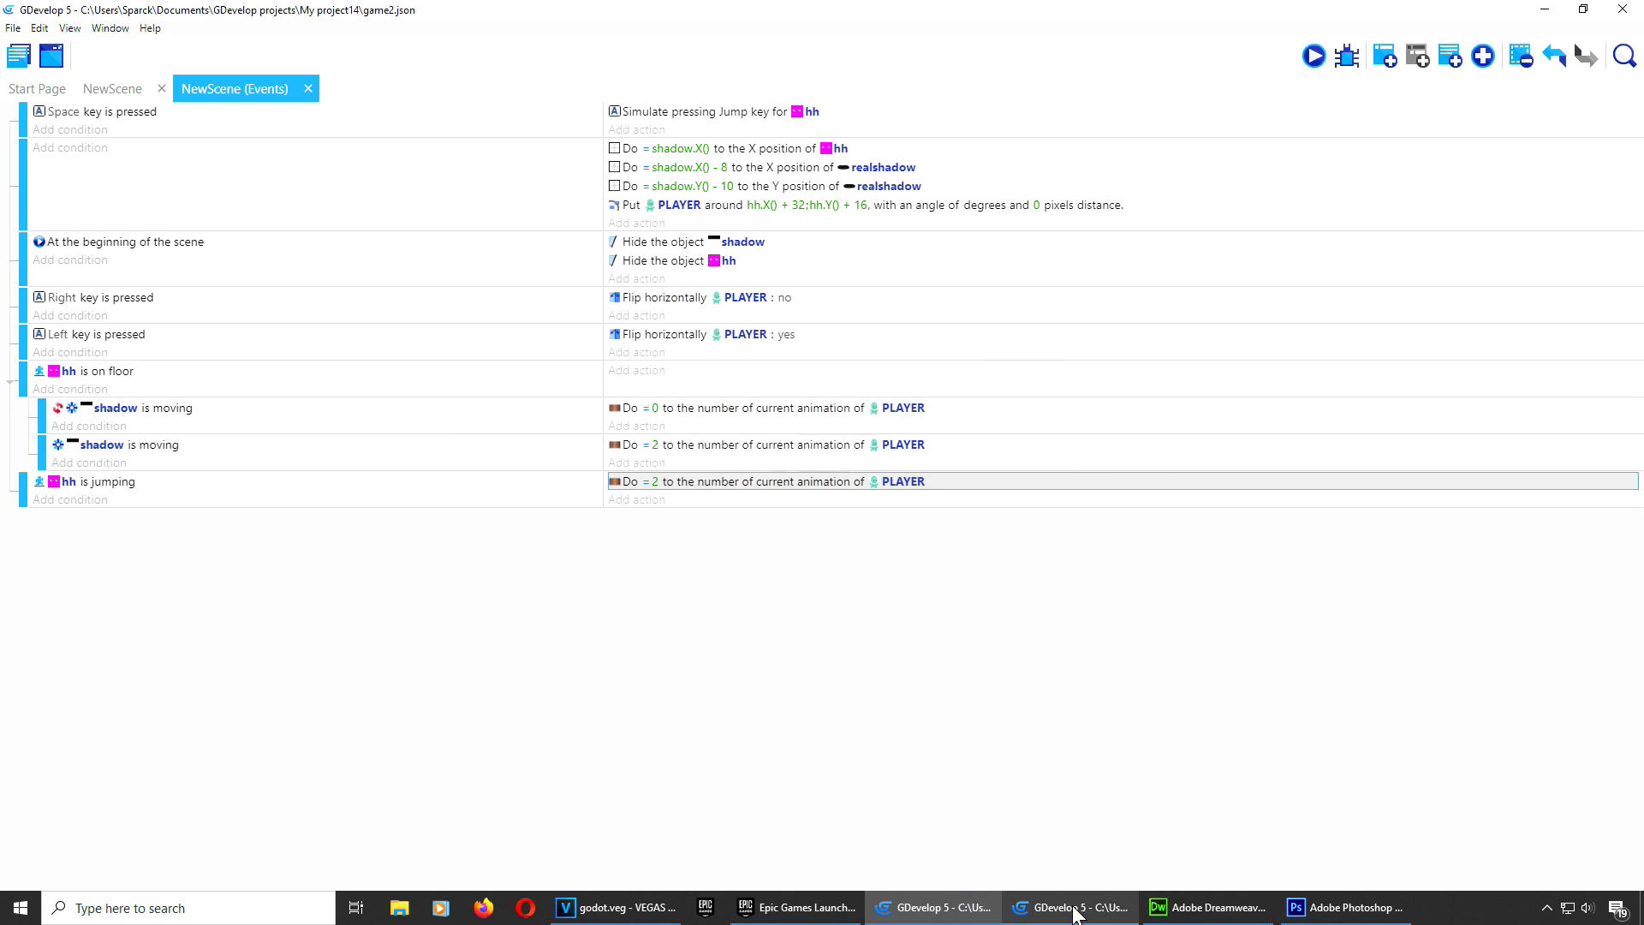
Step: Set PLAYER's animation number to 1 in the action of the "hh is jumping" event
double_click(656, 481)
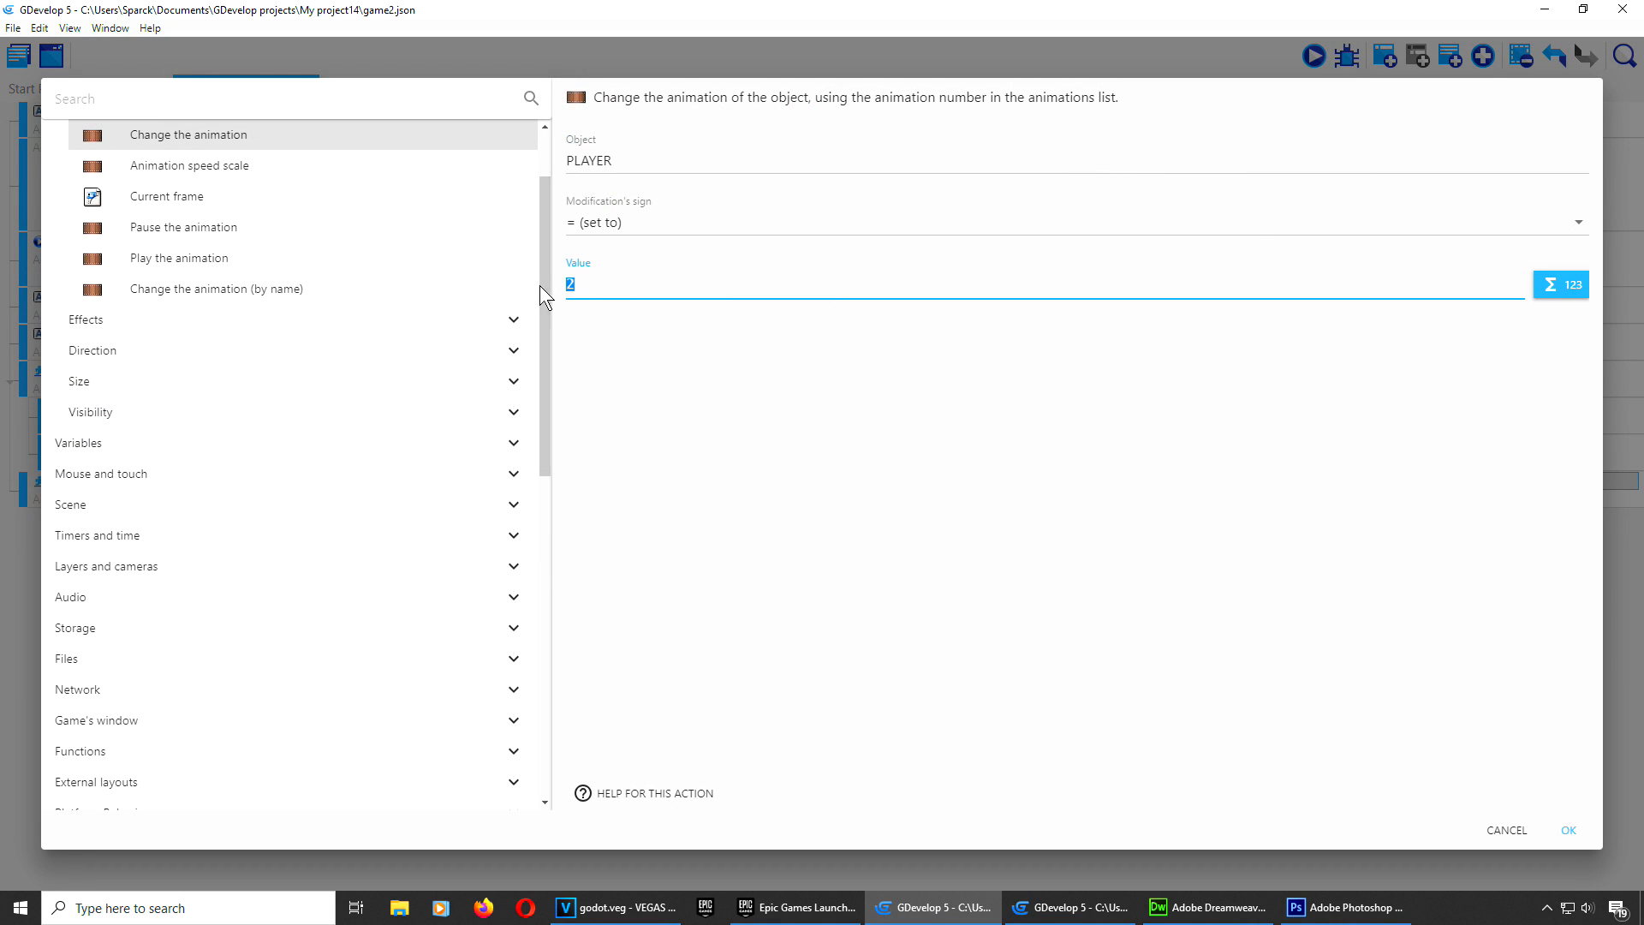
click(1567, 830)
Step: Preview the game, move PLAYER right and left while jumping to check the jump animation, and close the preview
click(1313, 62)
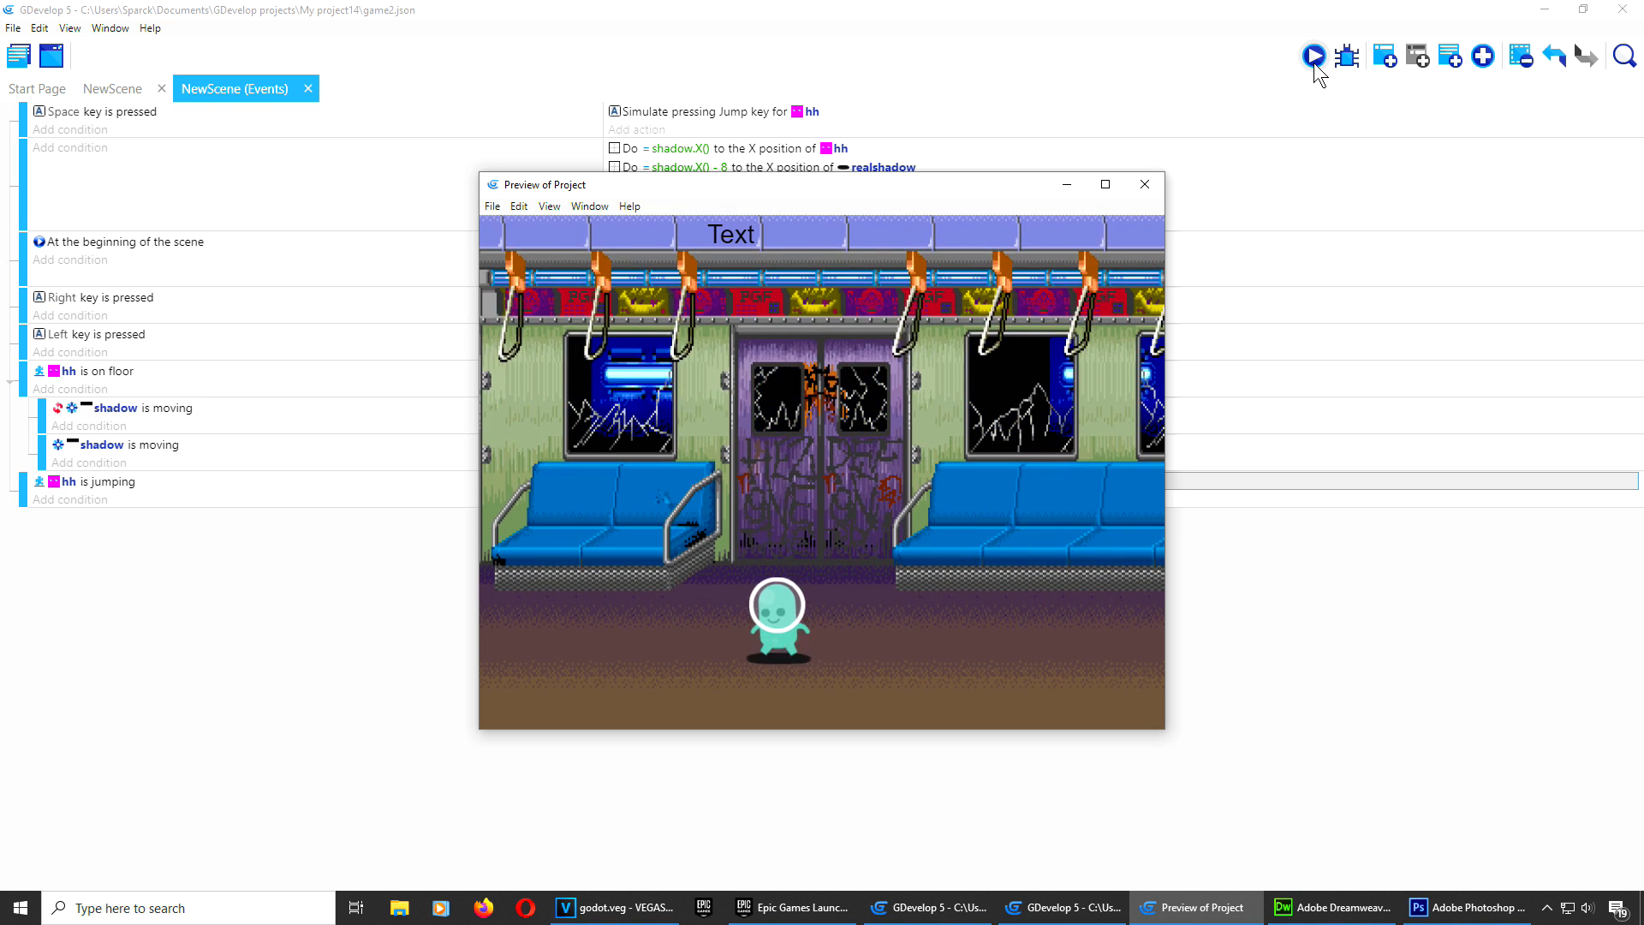
key(Right)
key(space)
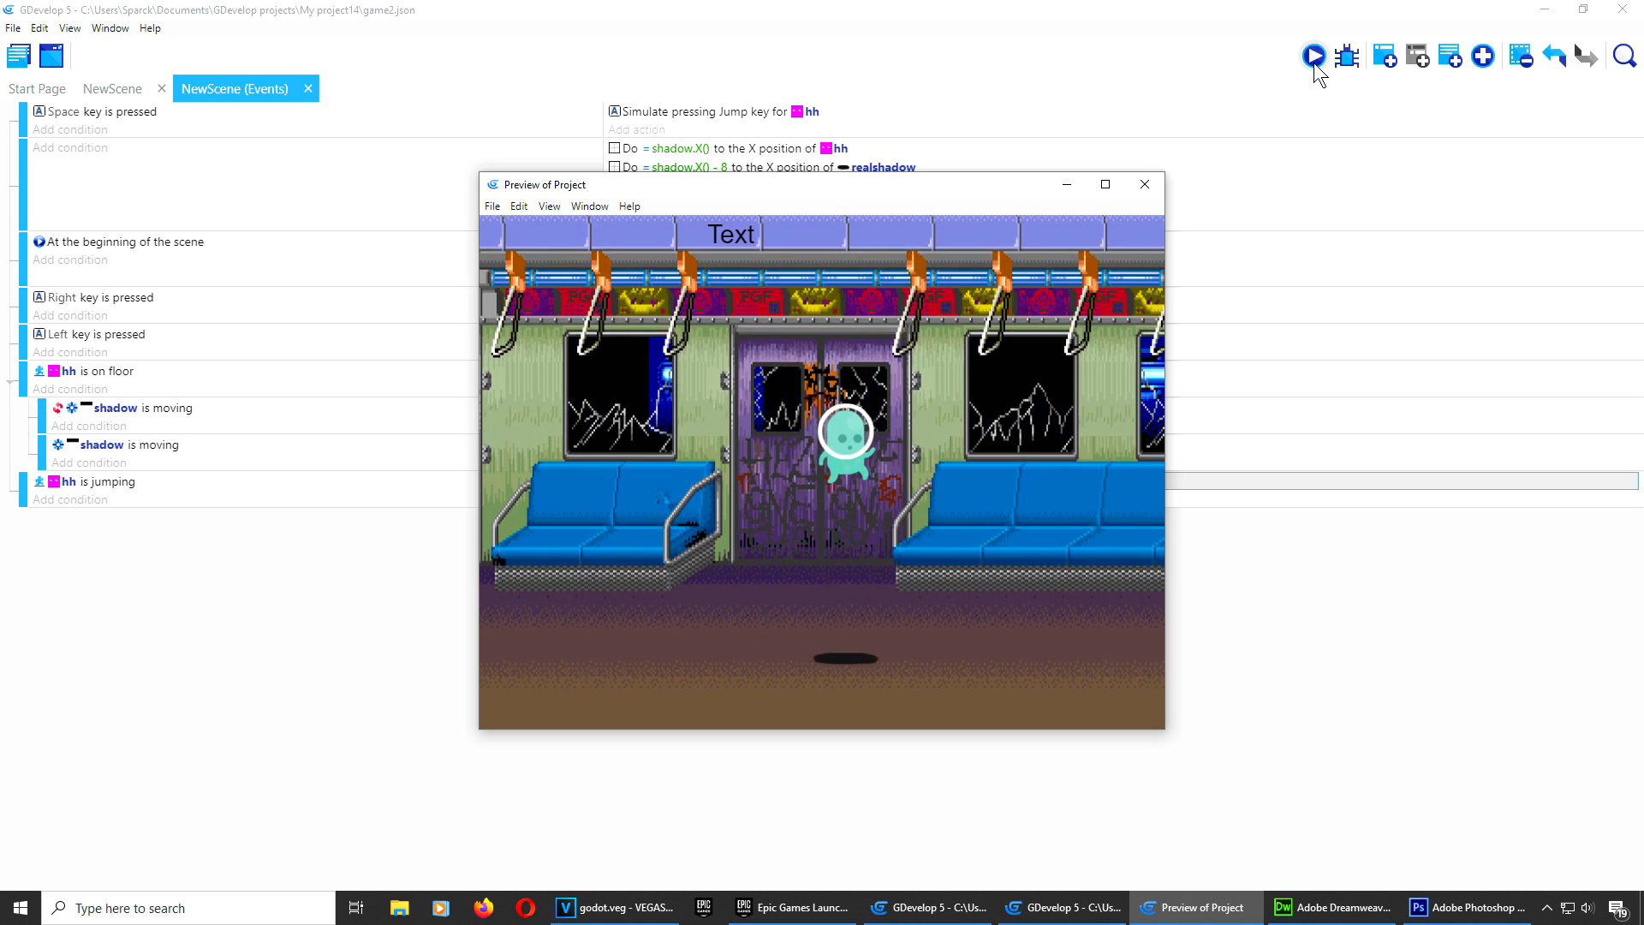
key(Left)
key(space)
key(space)
key(Right)
key(space)
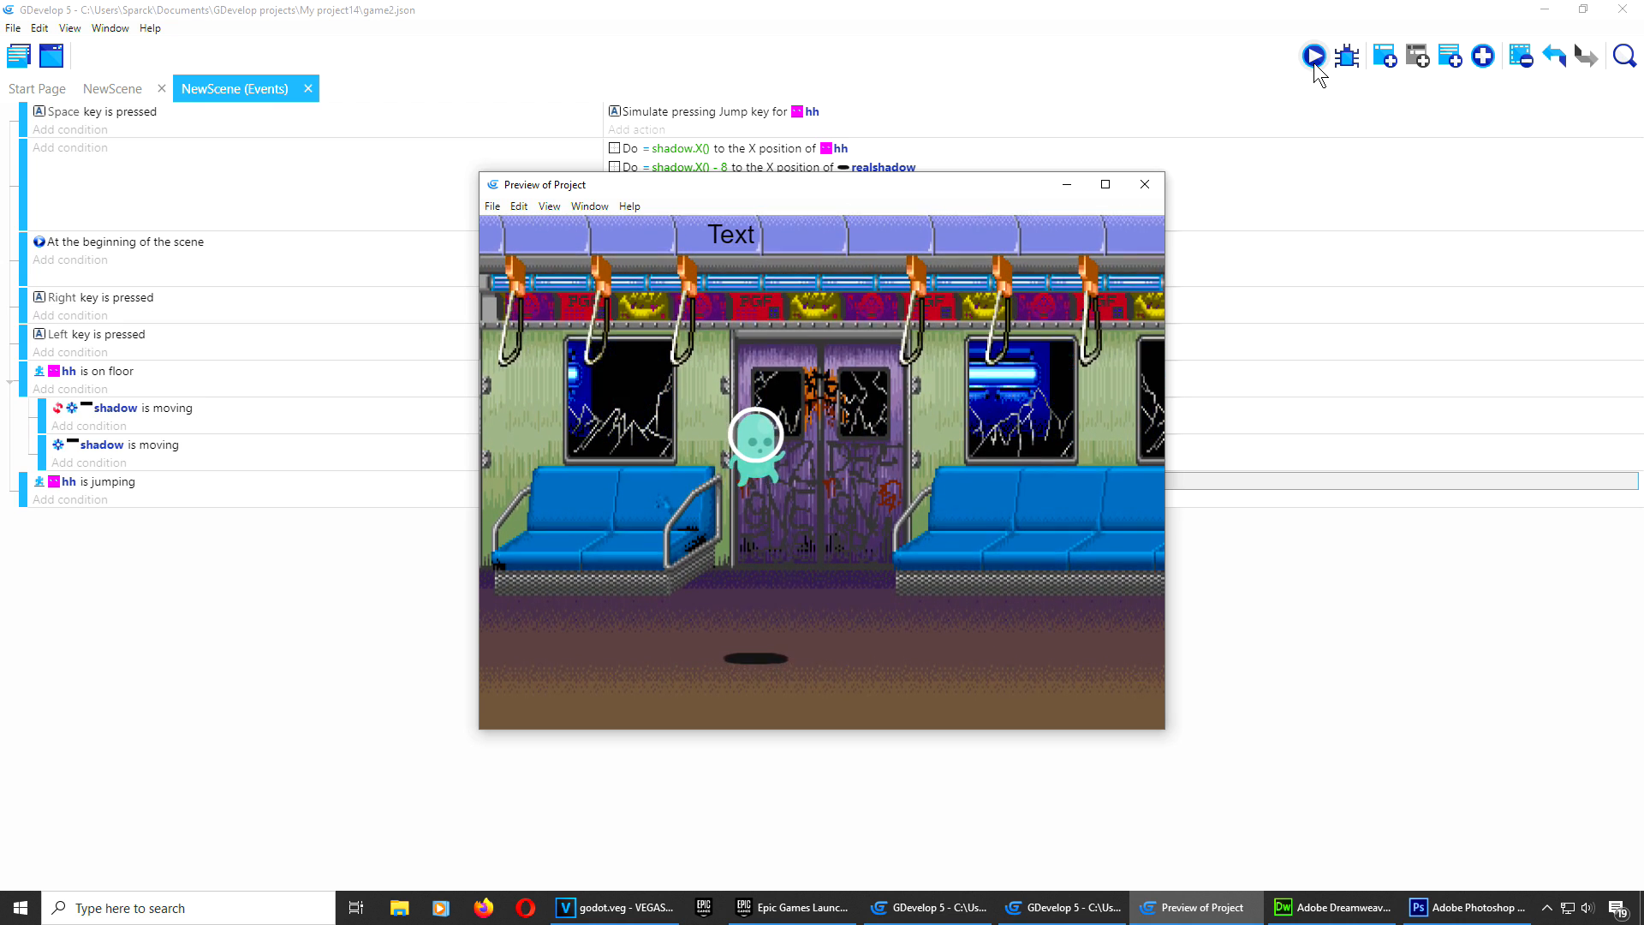
key(space)
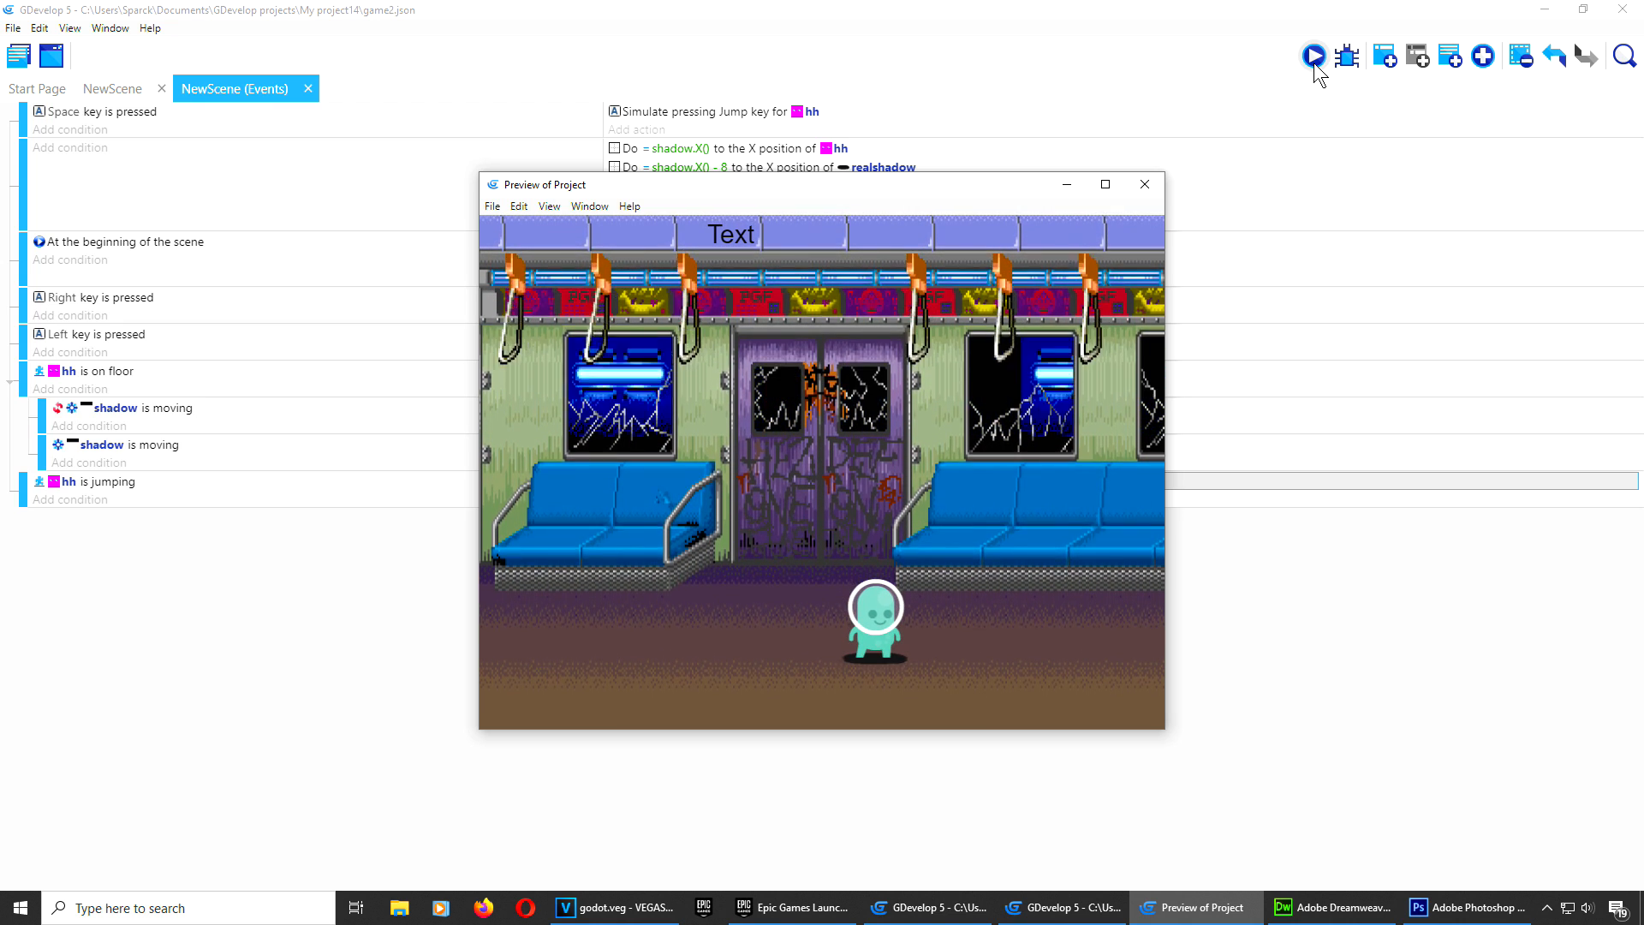
click(1145, 186)
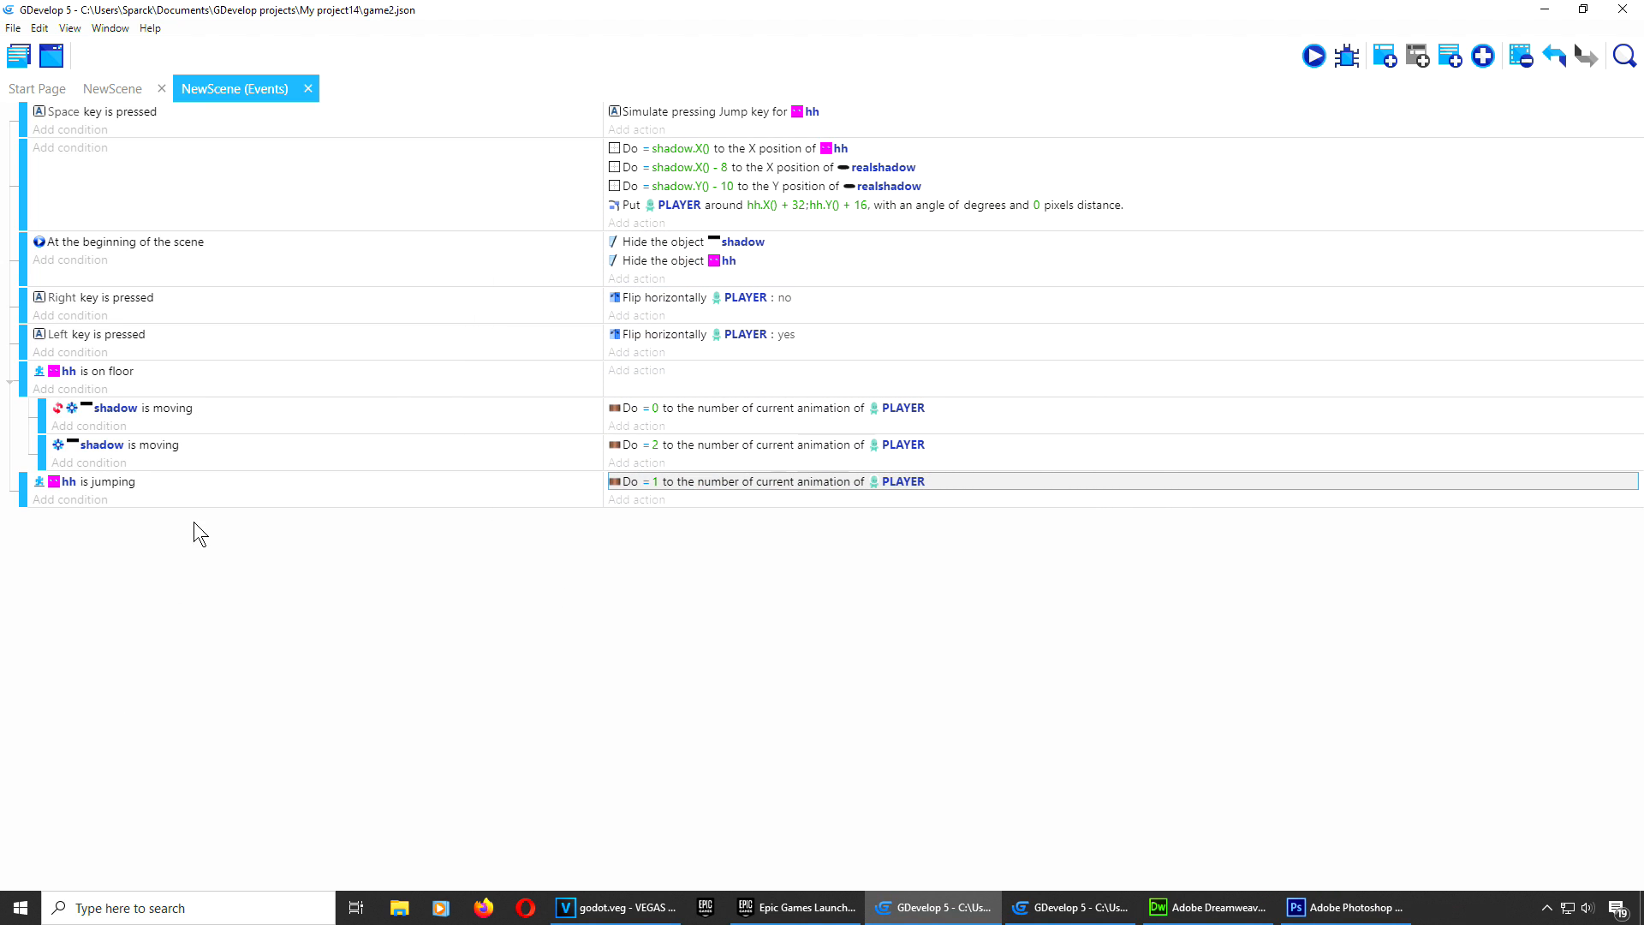
Step: Duplicate the "hh is jumping" event below itself and change the copy's condition to the Platform Behavior condition "Is falling" for hh
click(246, 499)
key(ctrl+v)
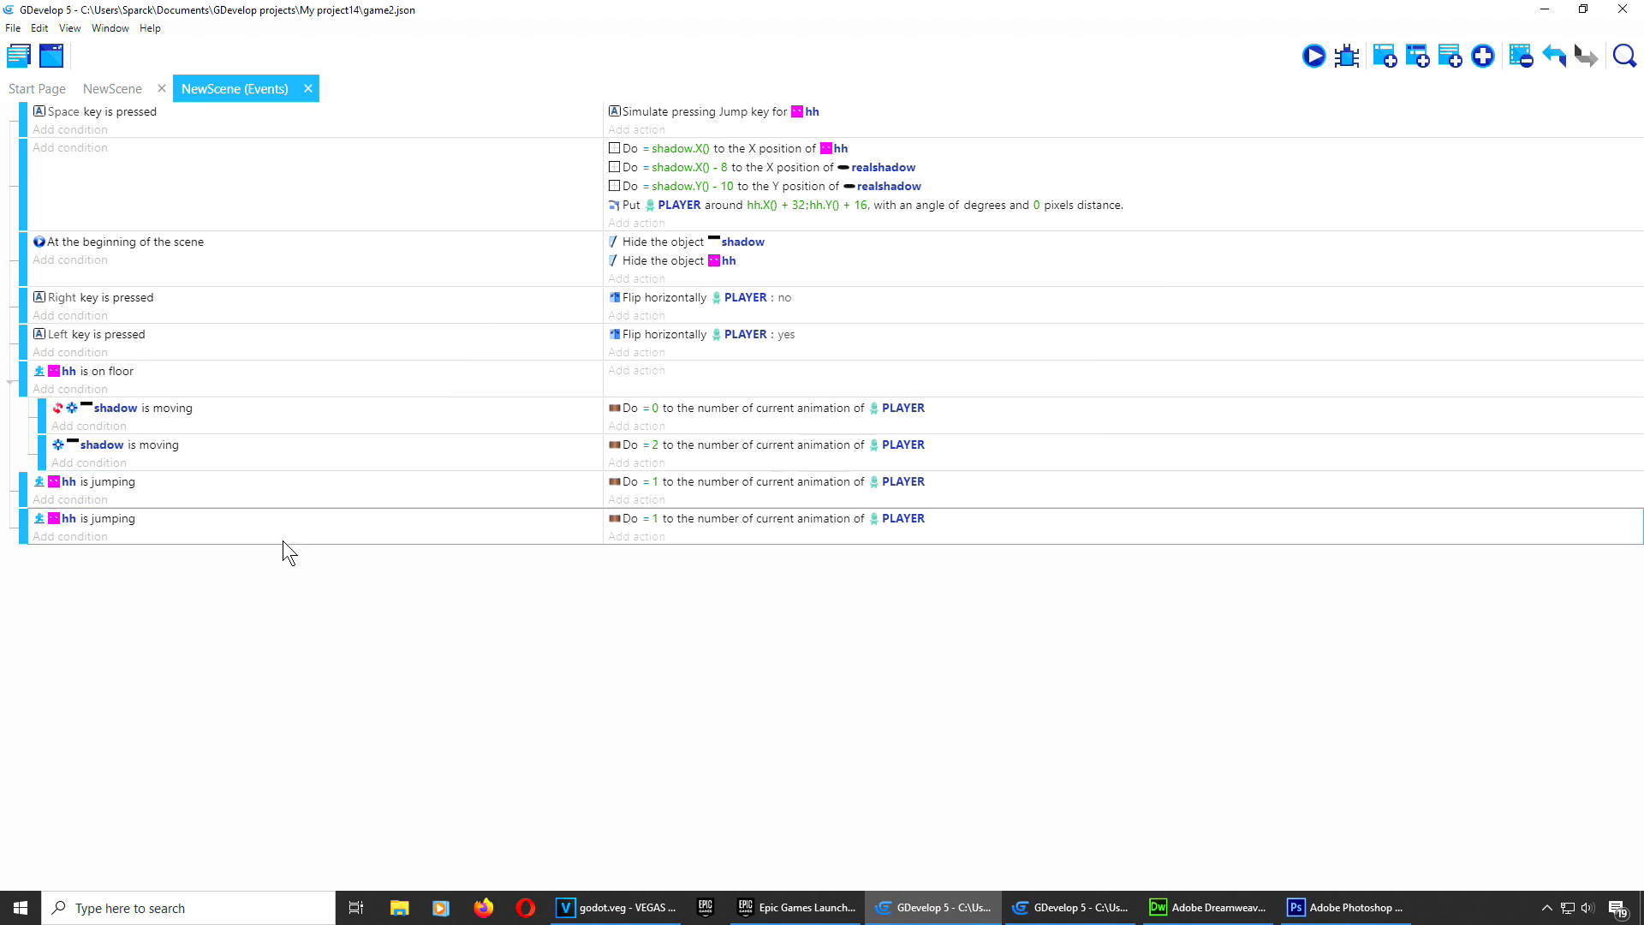
double_click(136, 527)
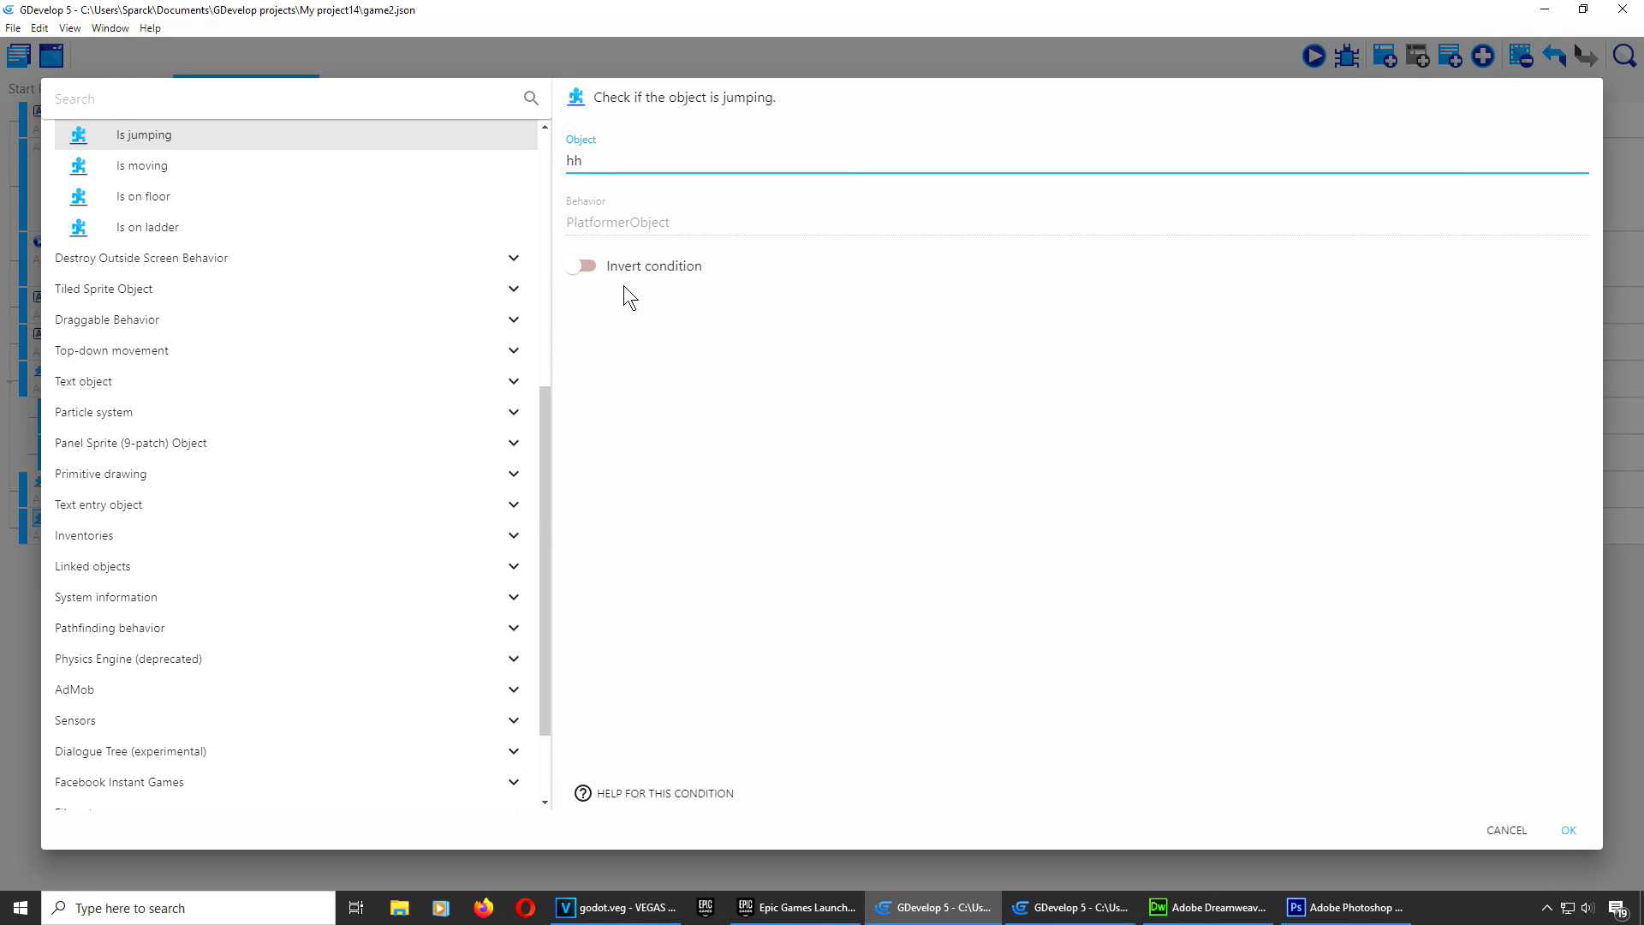
scroll(266, 429, up, 2)
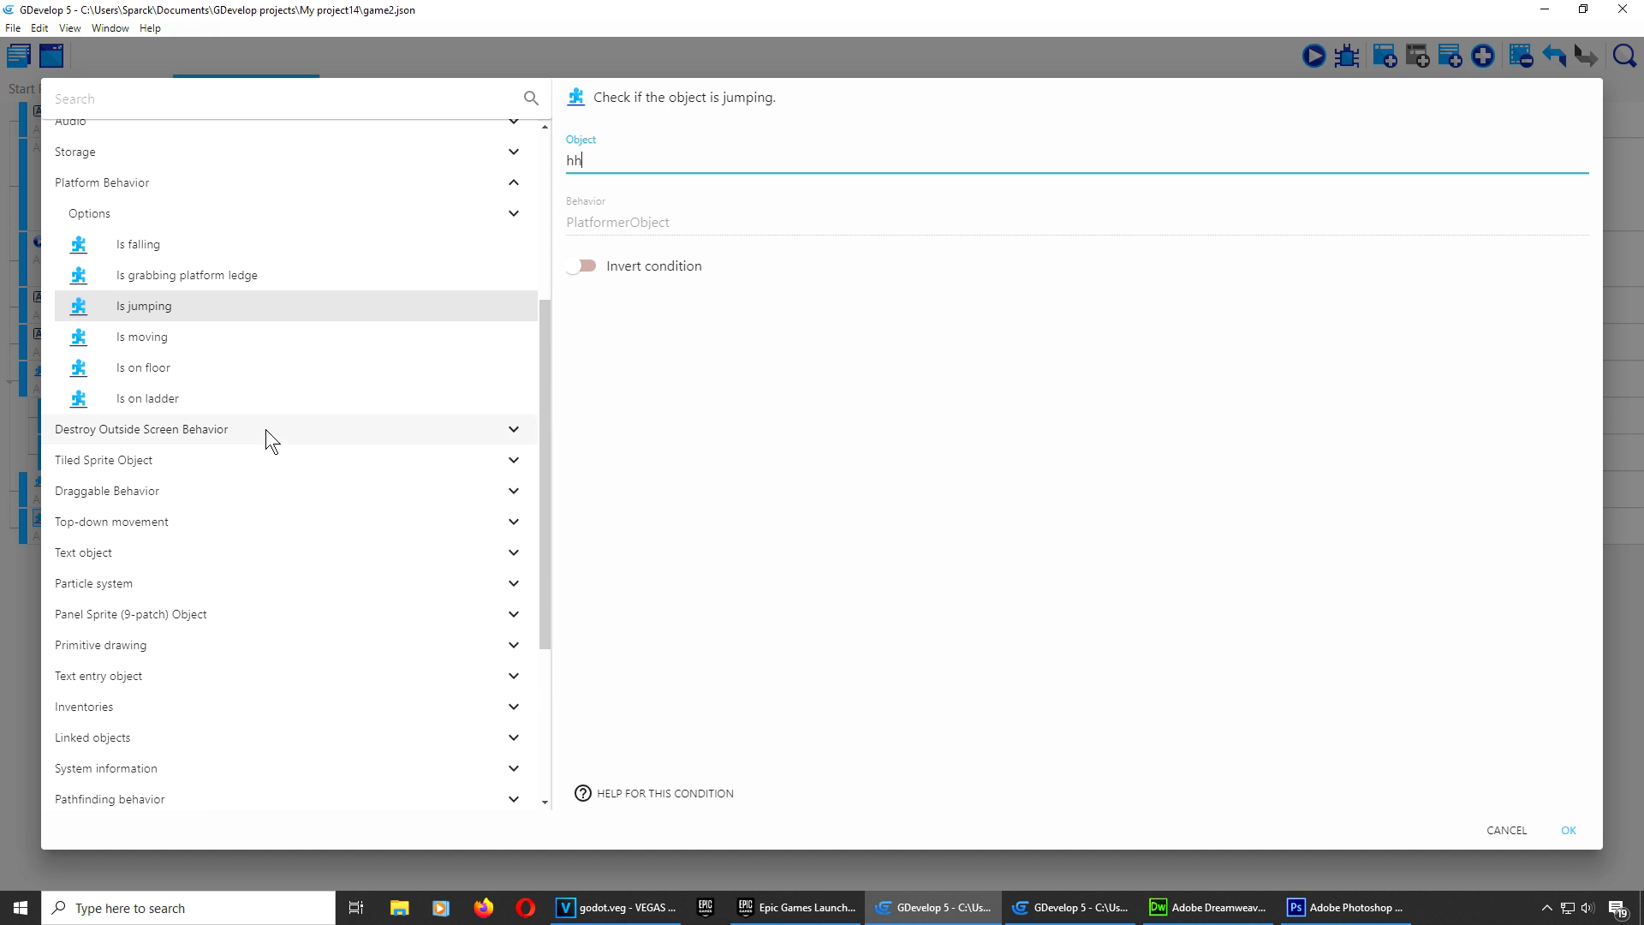
click(189, 248)
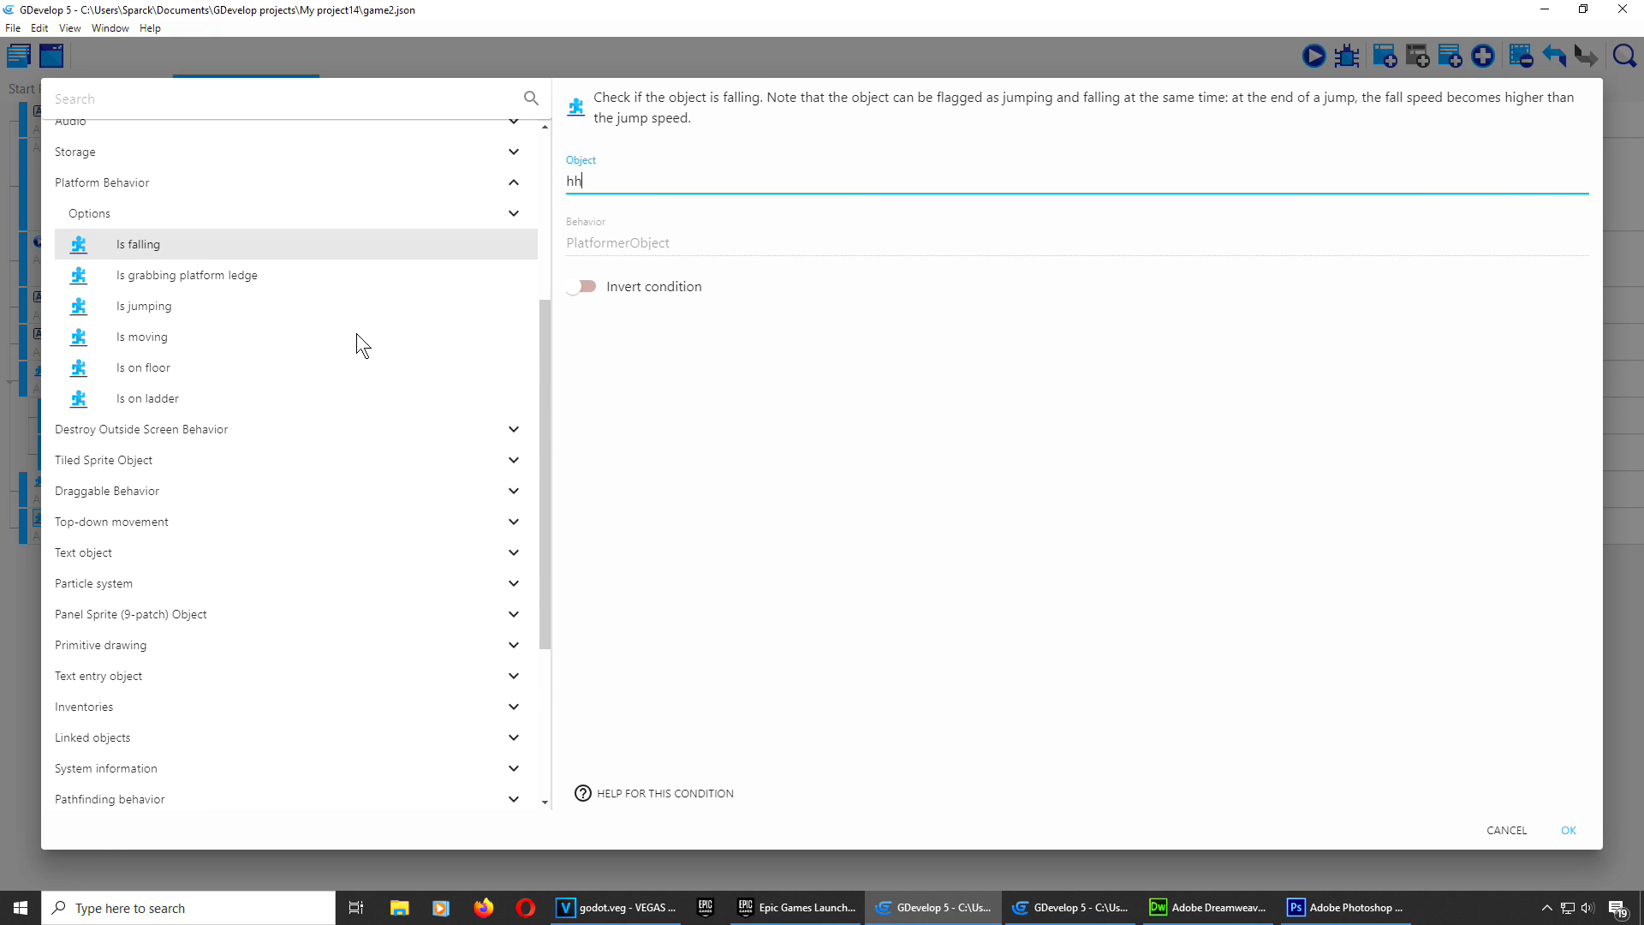
click(1568, 831)
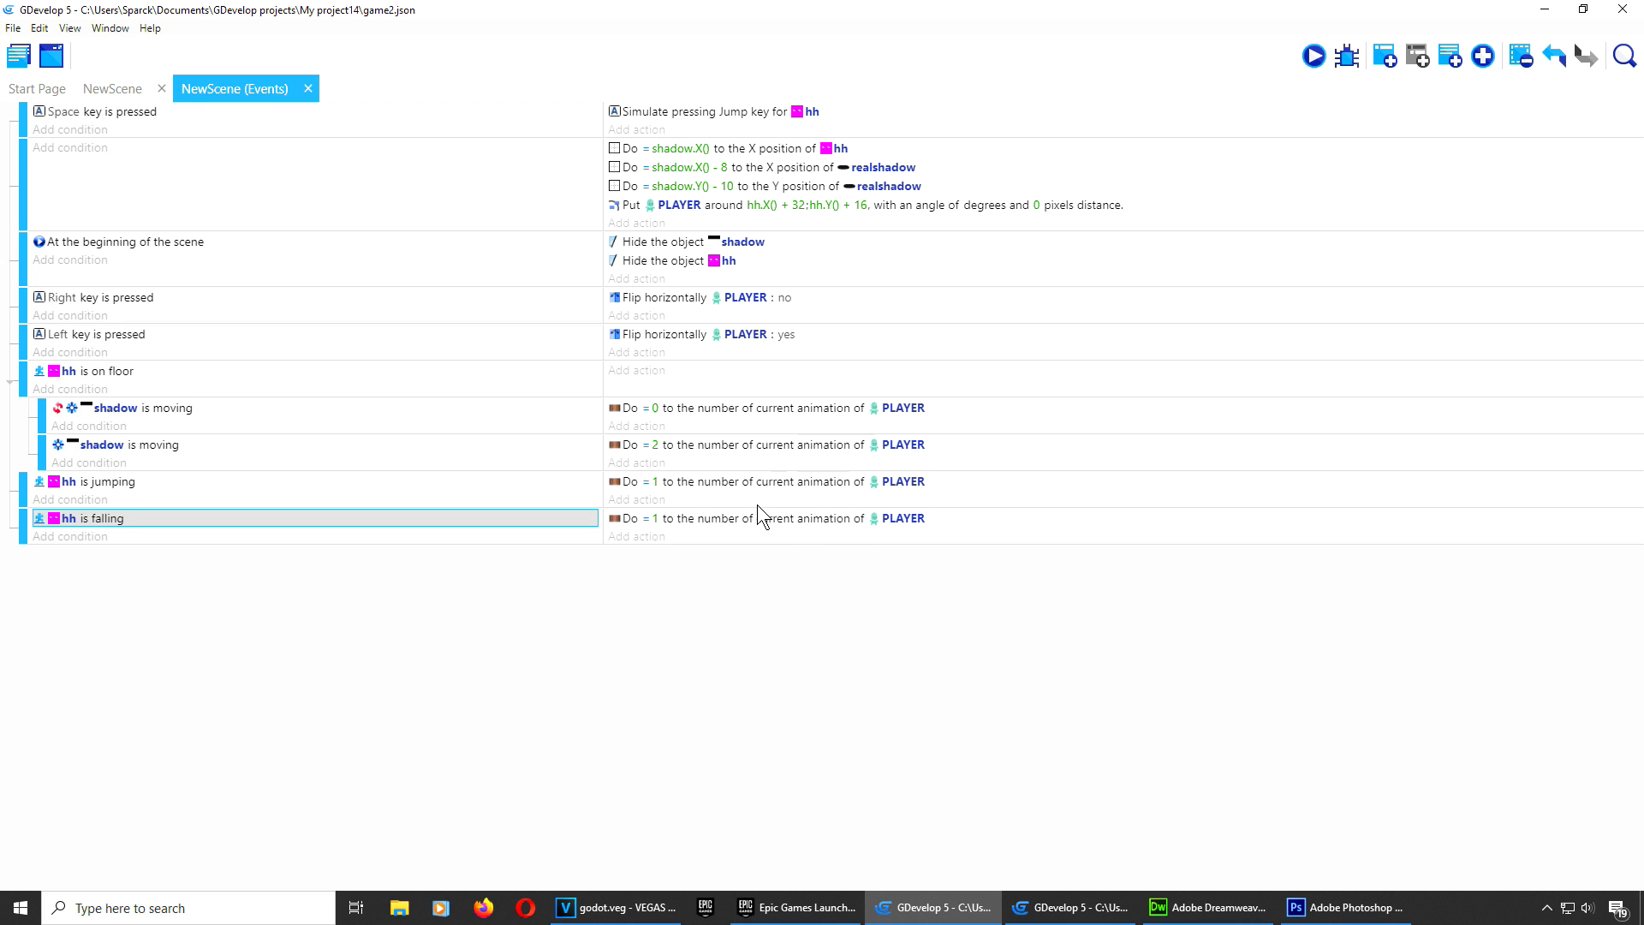
Step: Preview the game, walk PLAYER around and jump repeatedly to check the falling animation, and close the preview
click(1314, 55)
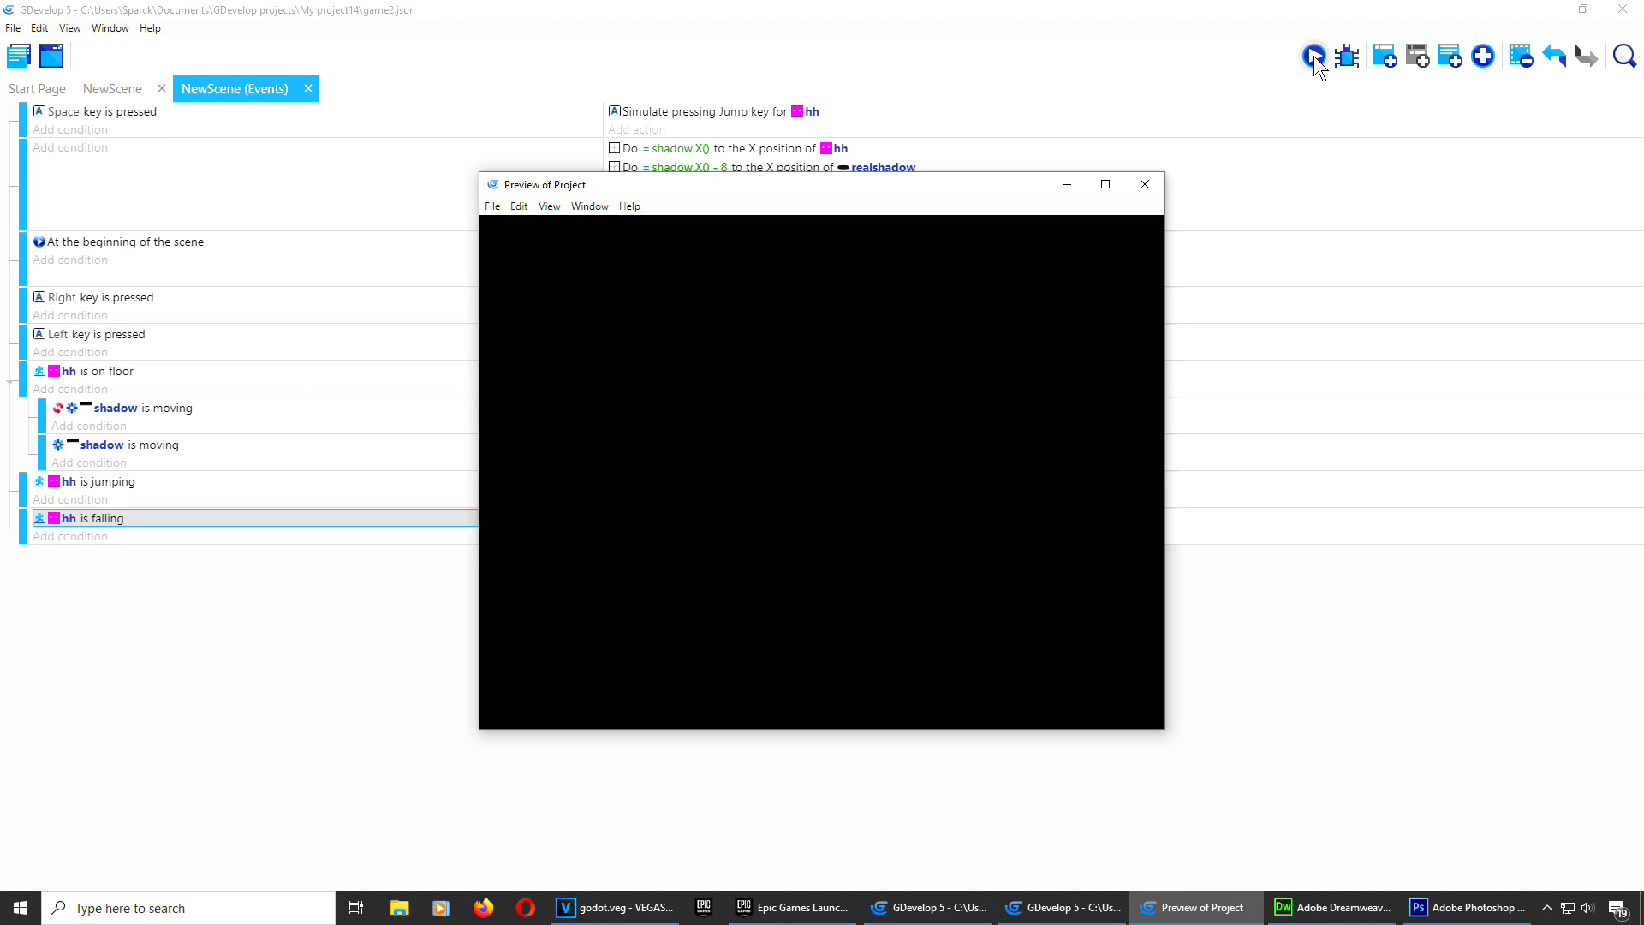
key(Right)
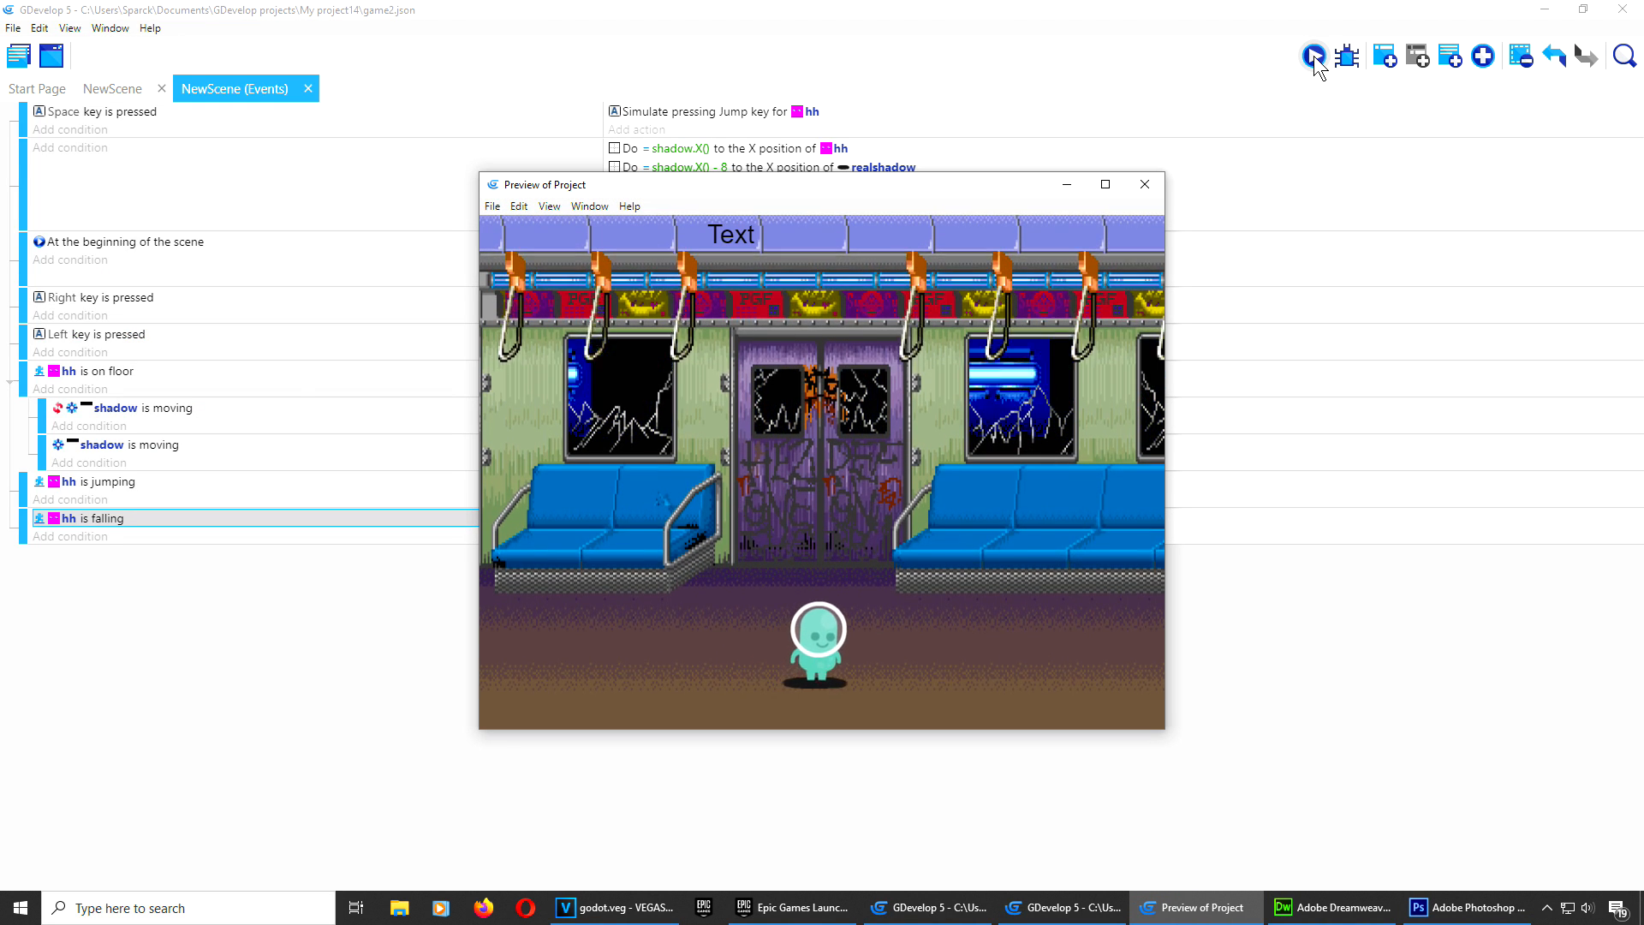
key(space)
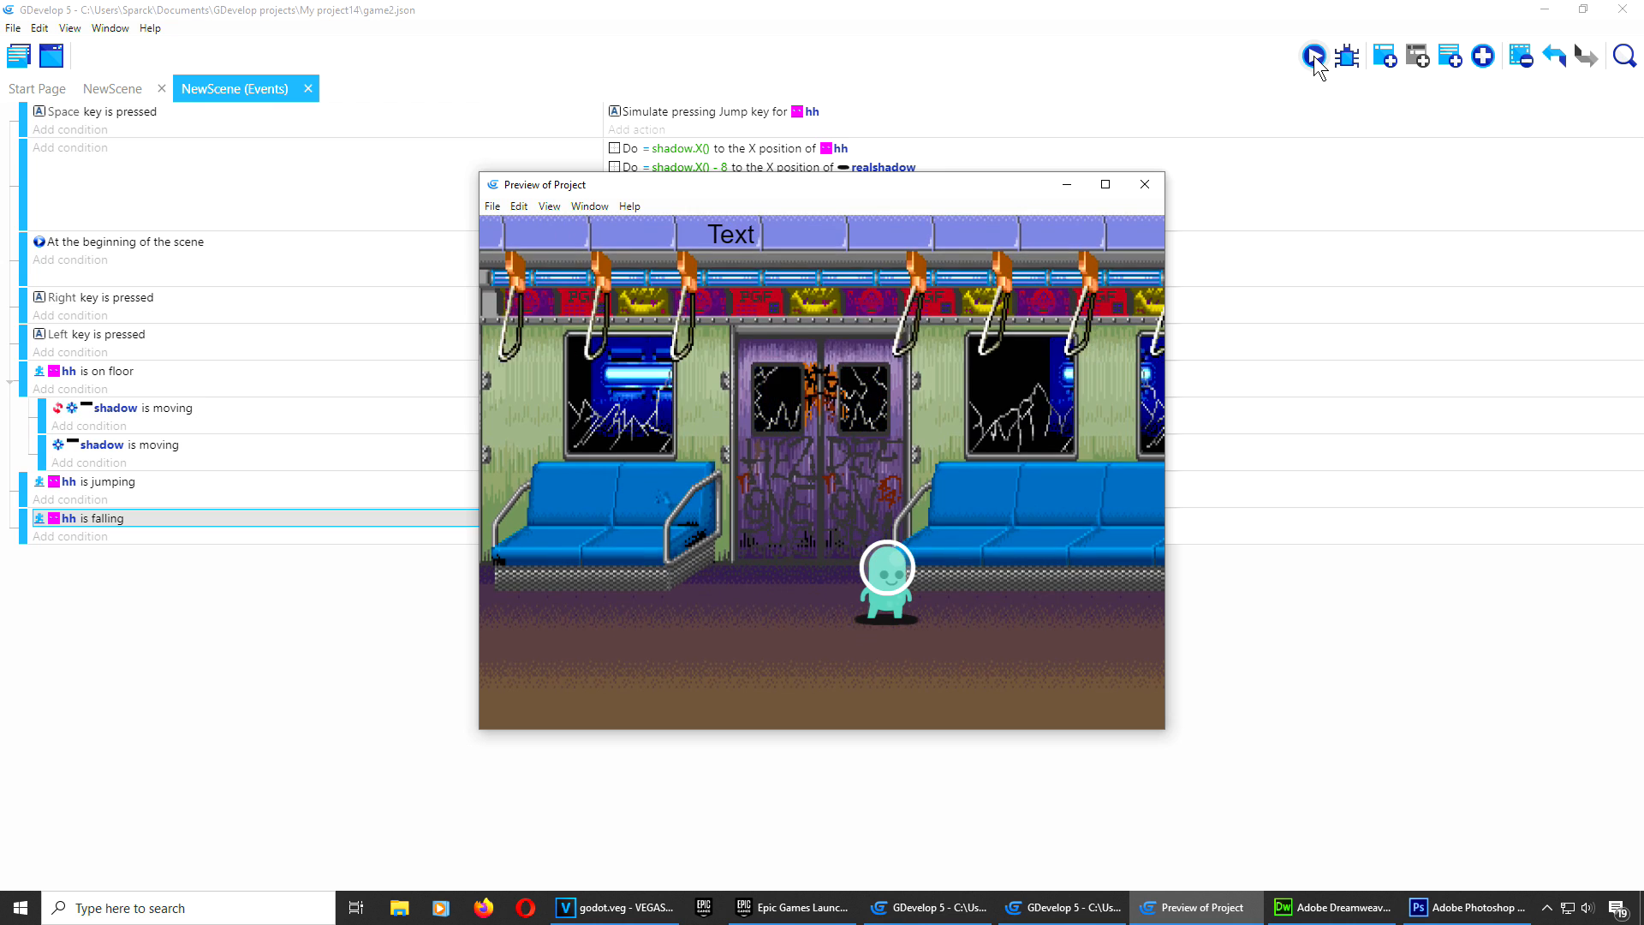
key(Left)
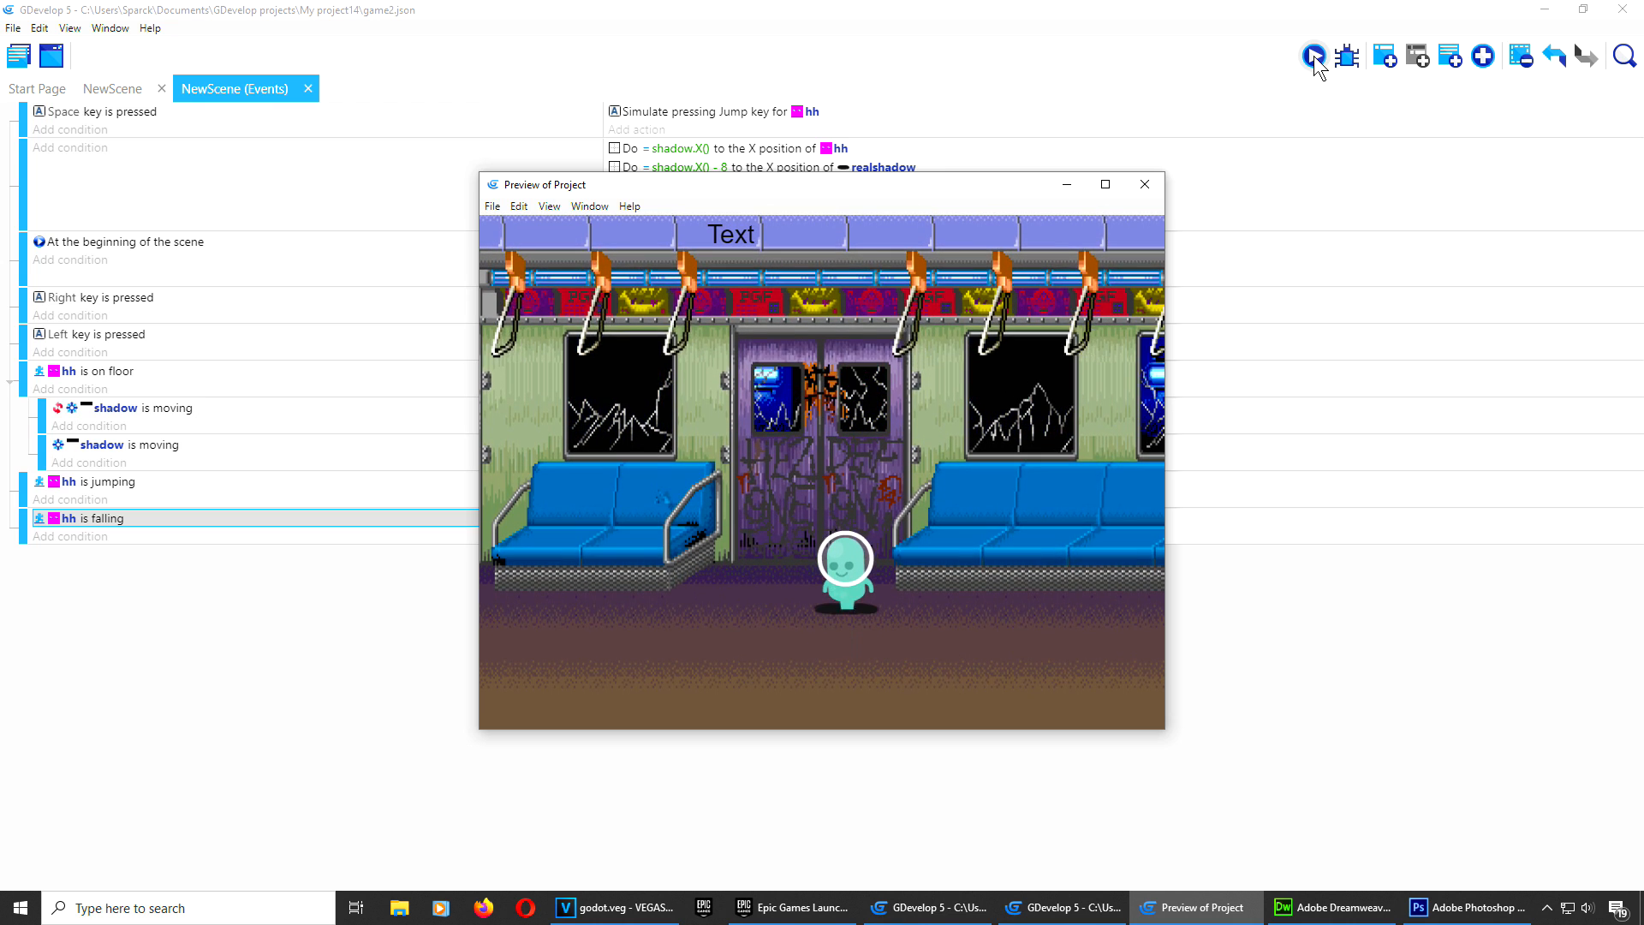
key(Left)
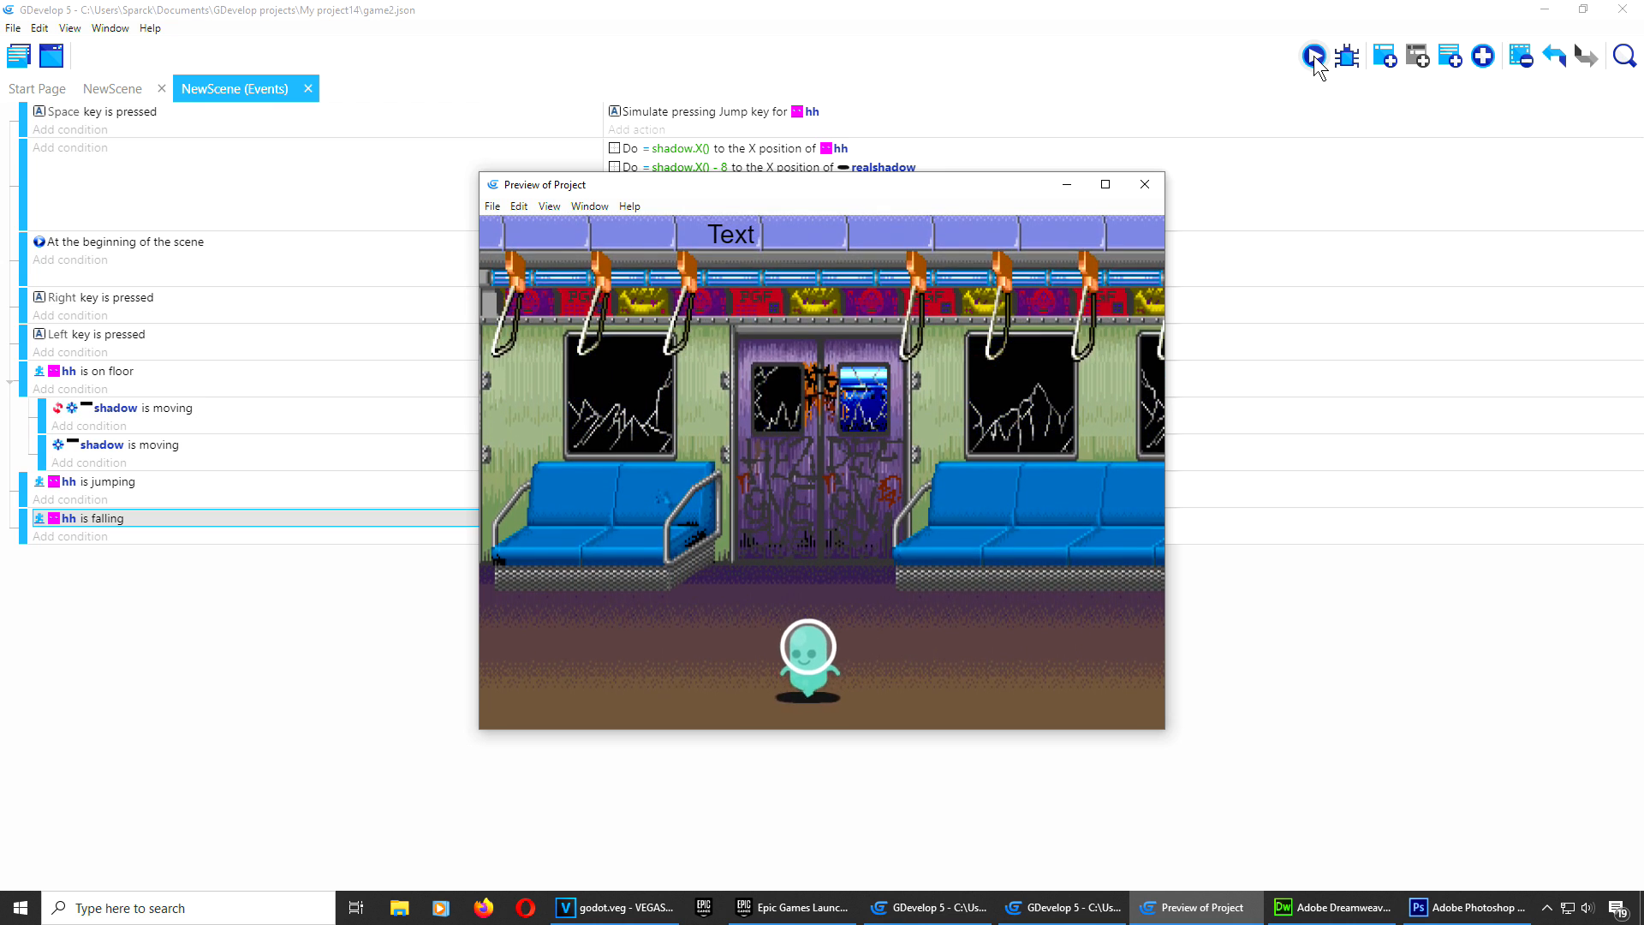
key(space)
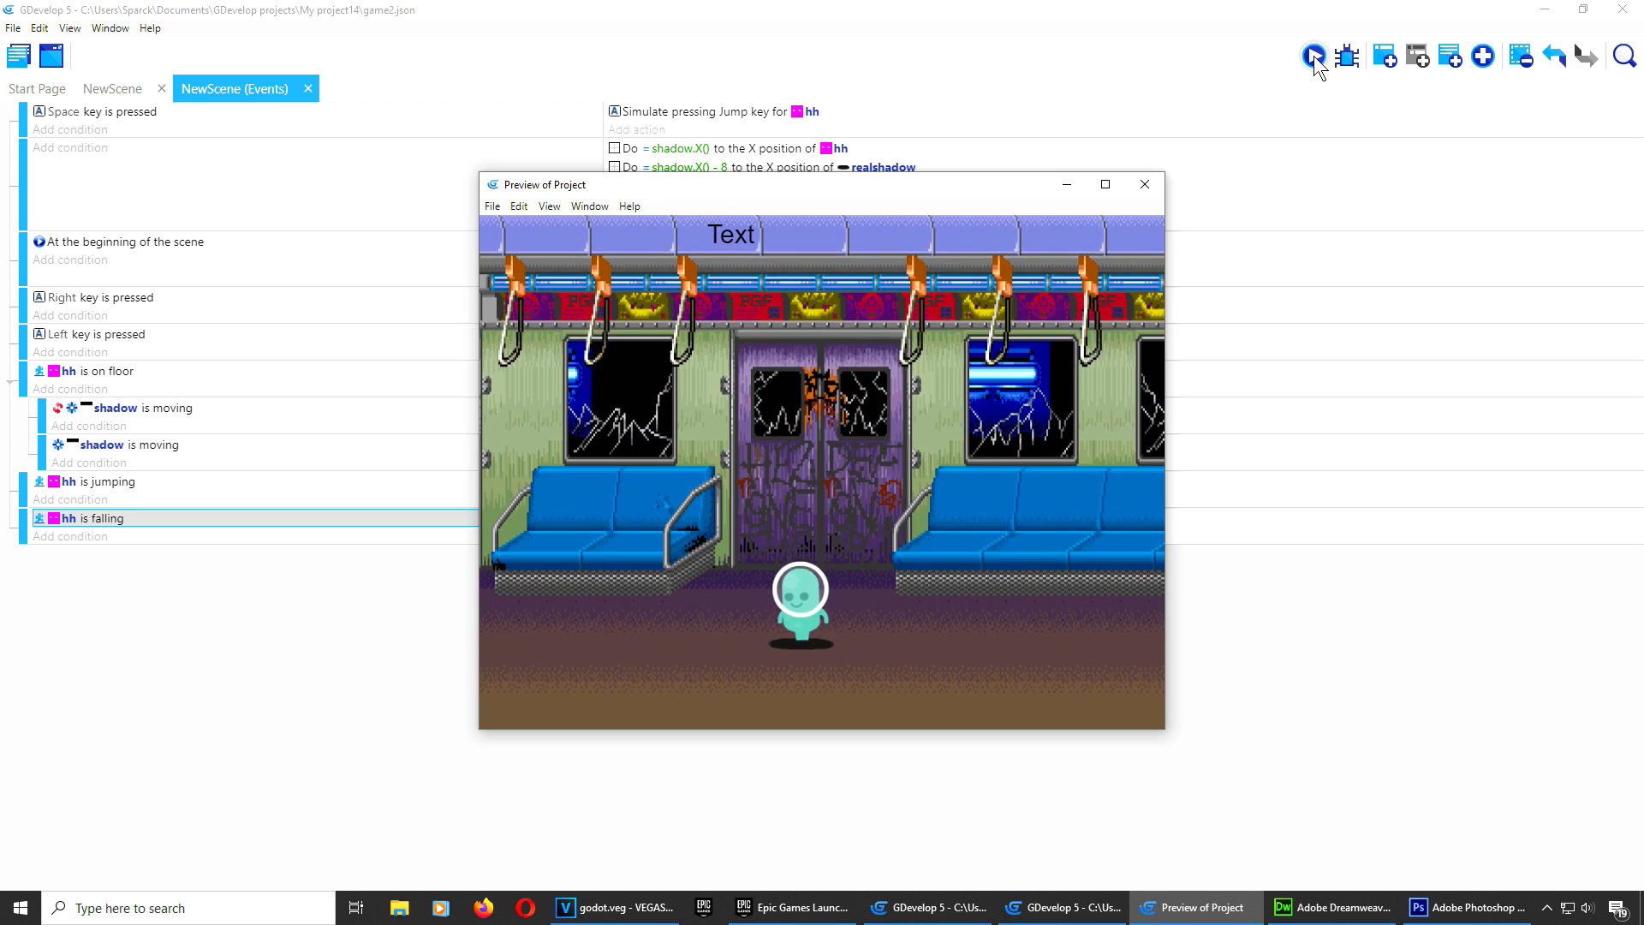
key(space)
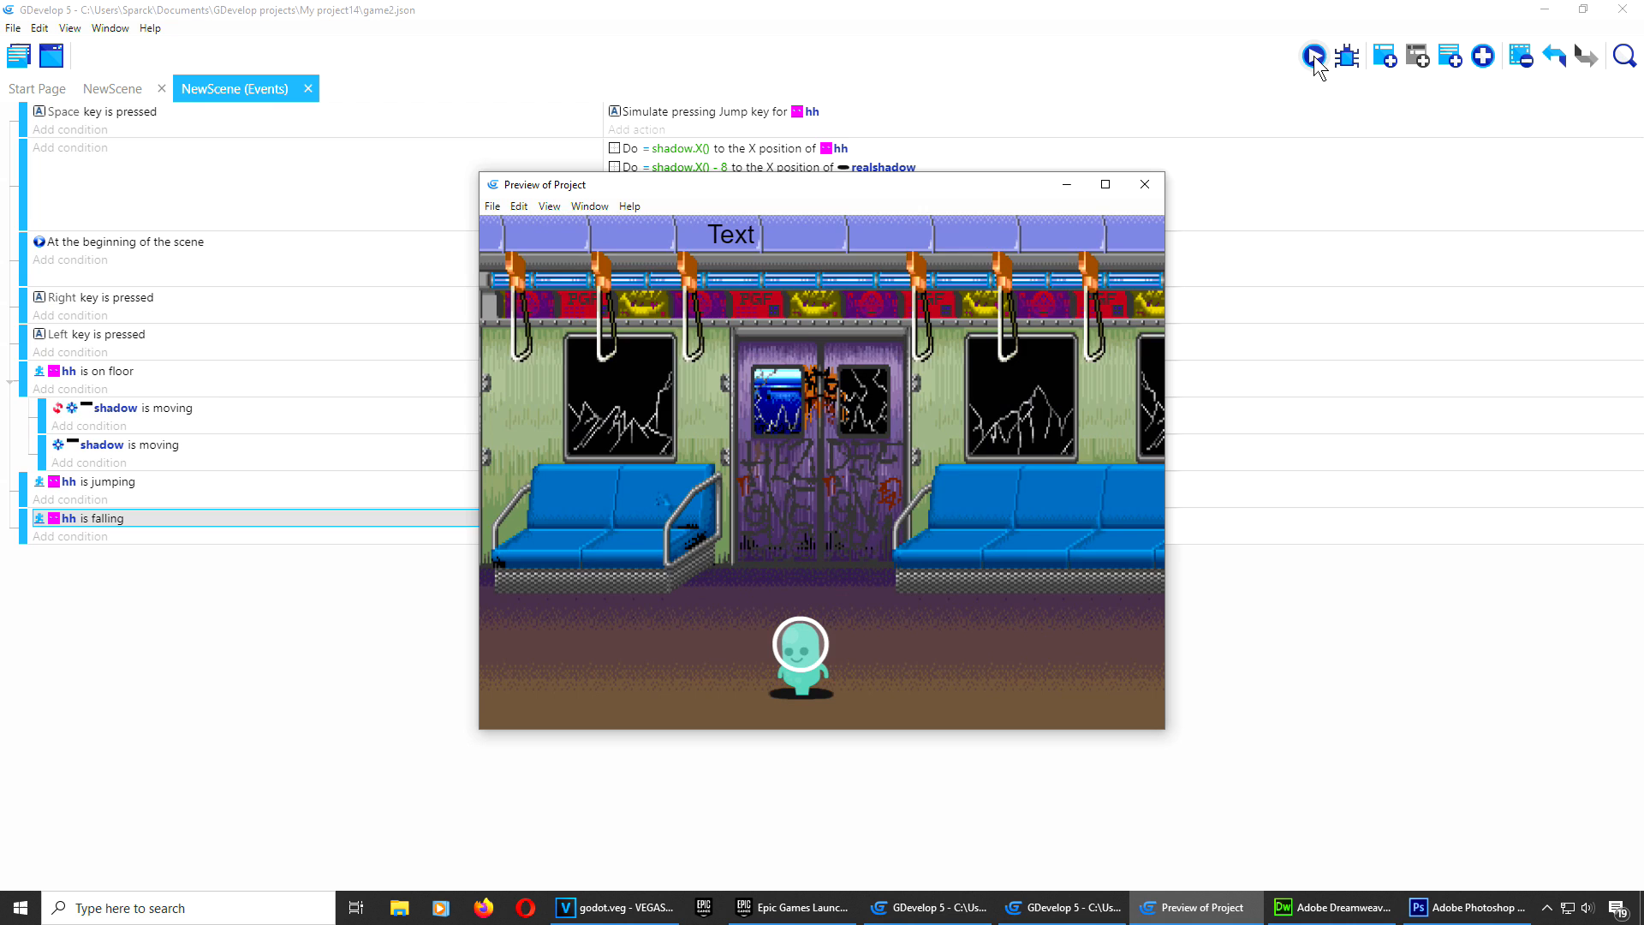
key(space)
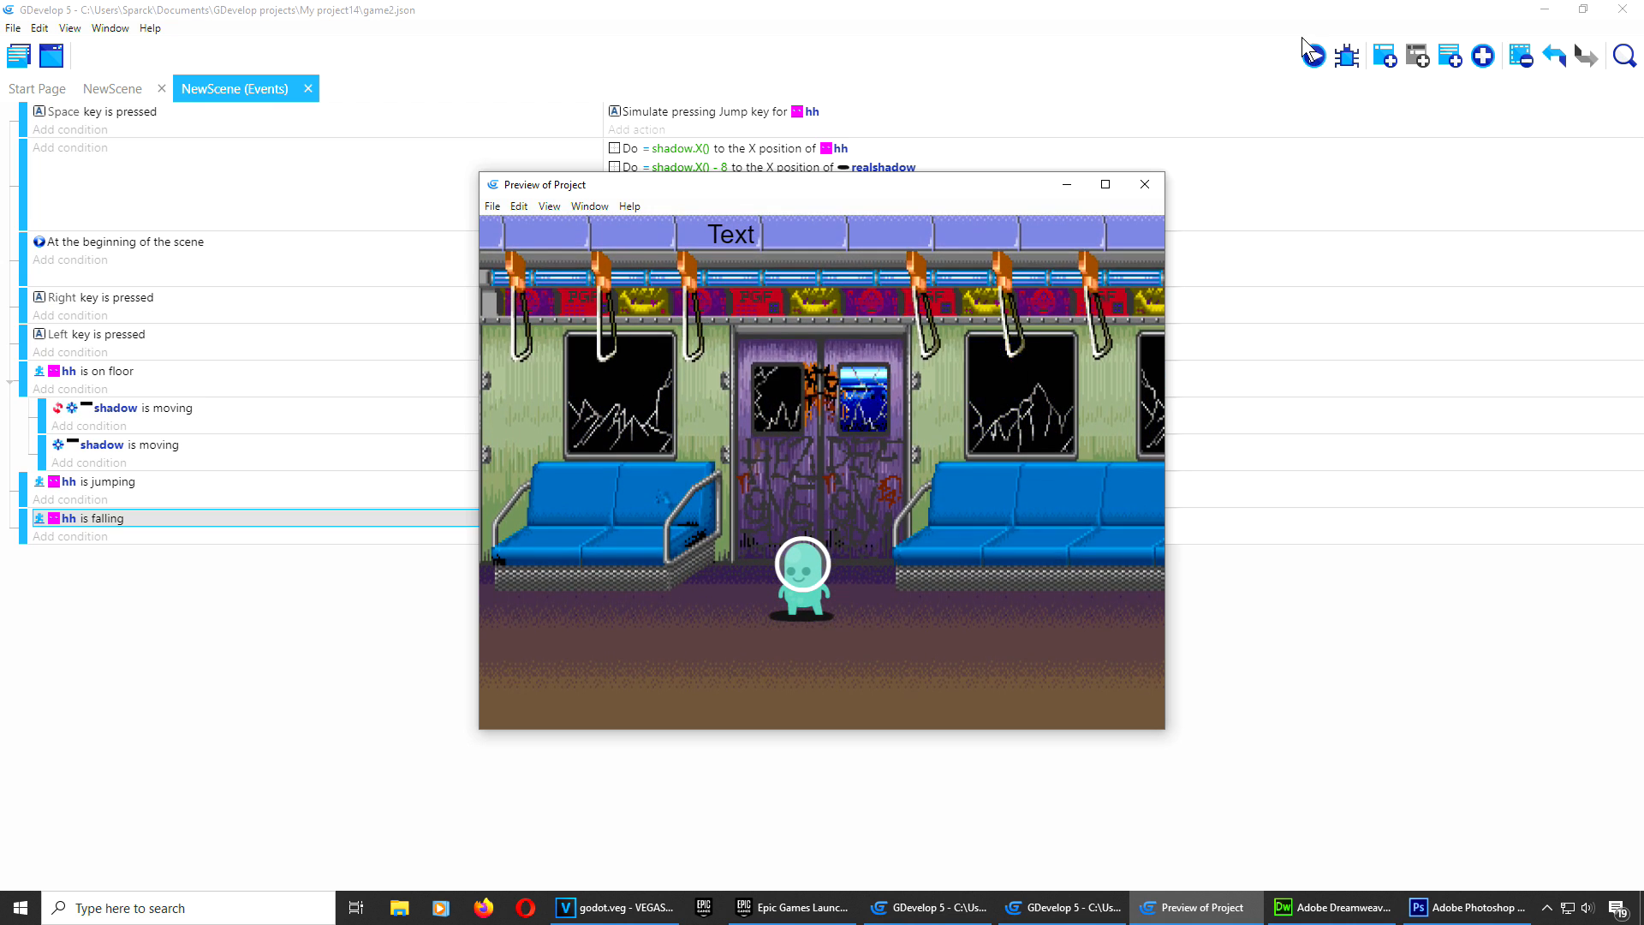
click(1144, 185)
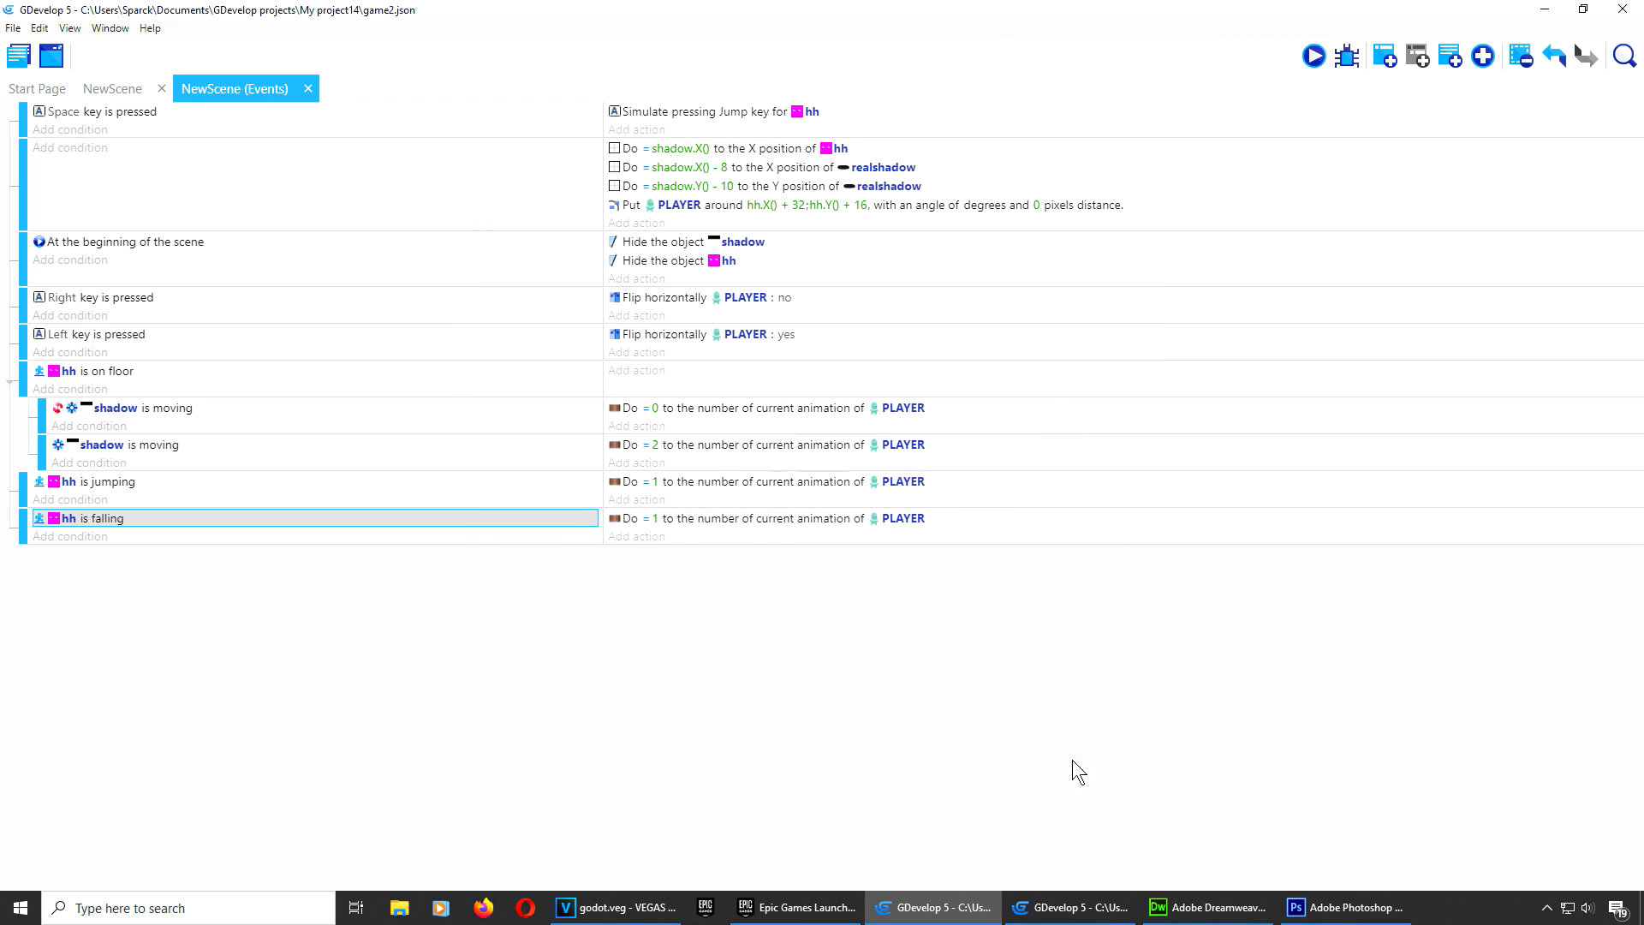
Step: Consult the reference project's events and add an inverted "Key pressed" condition for the Up key to the "hh is falling" event
click(1059, 912)
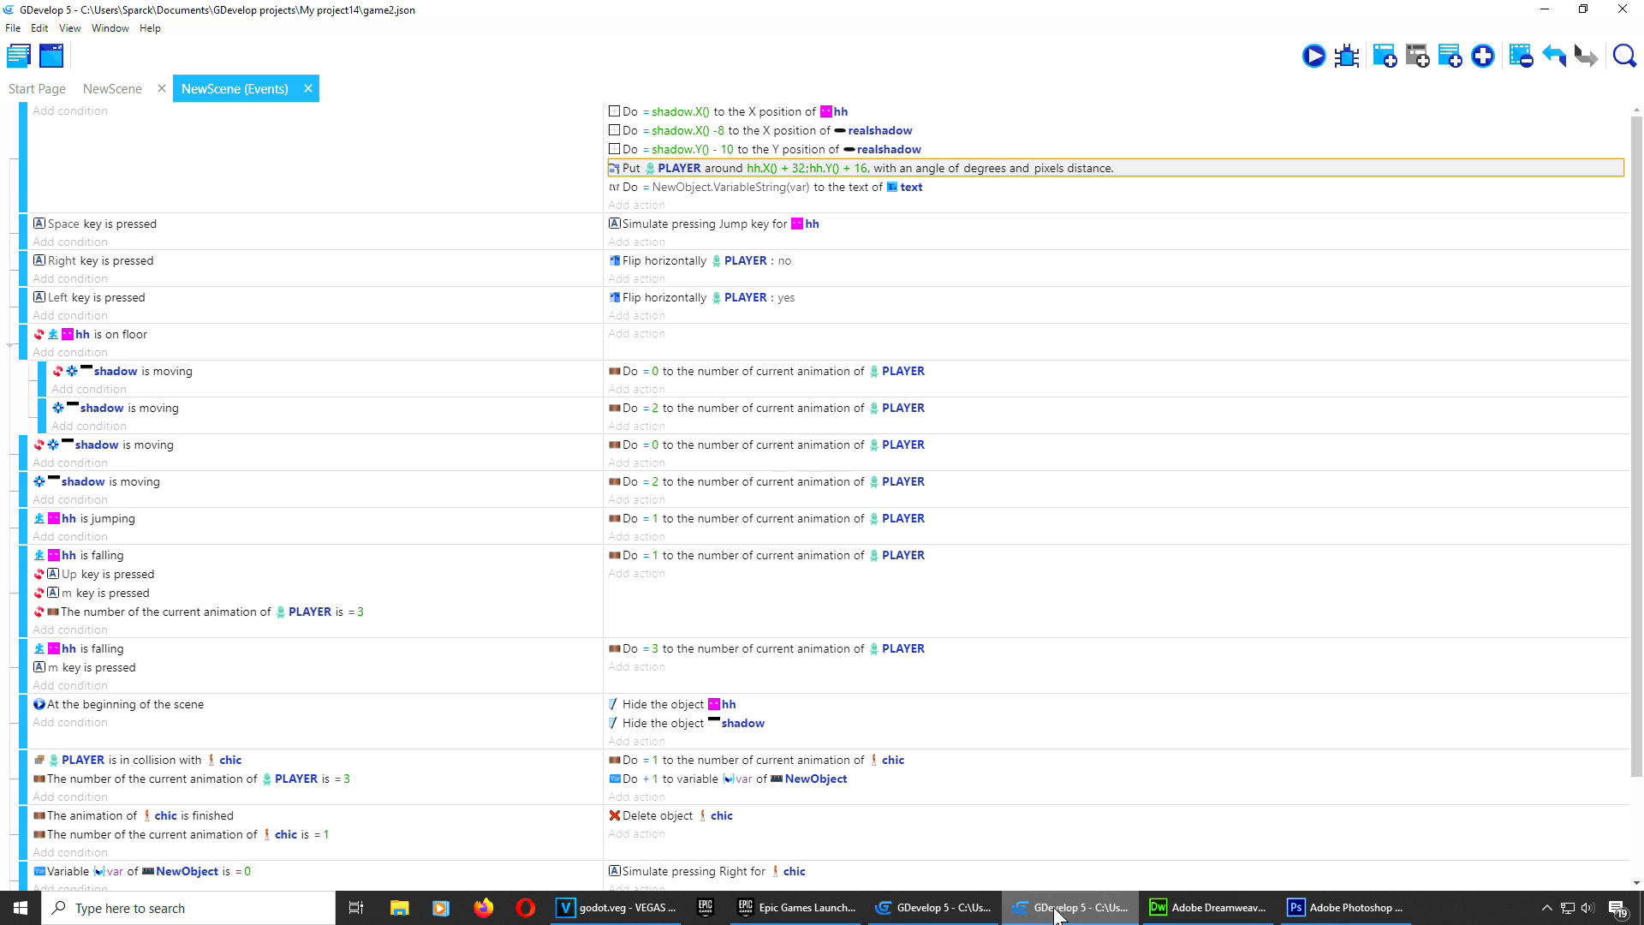
click(1059, 912)
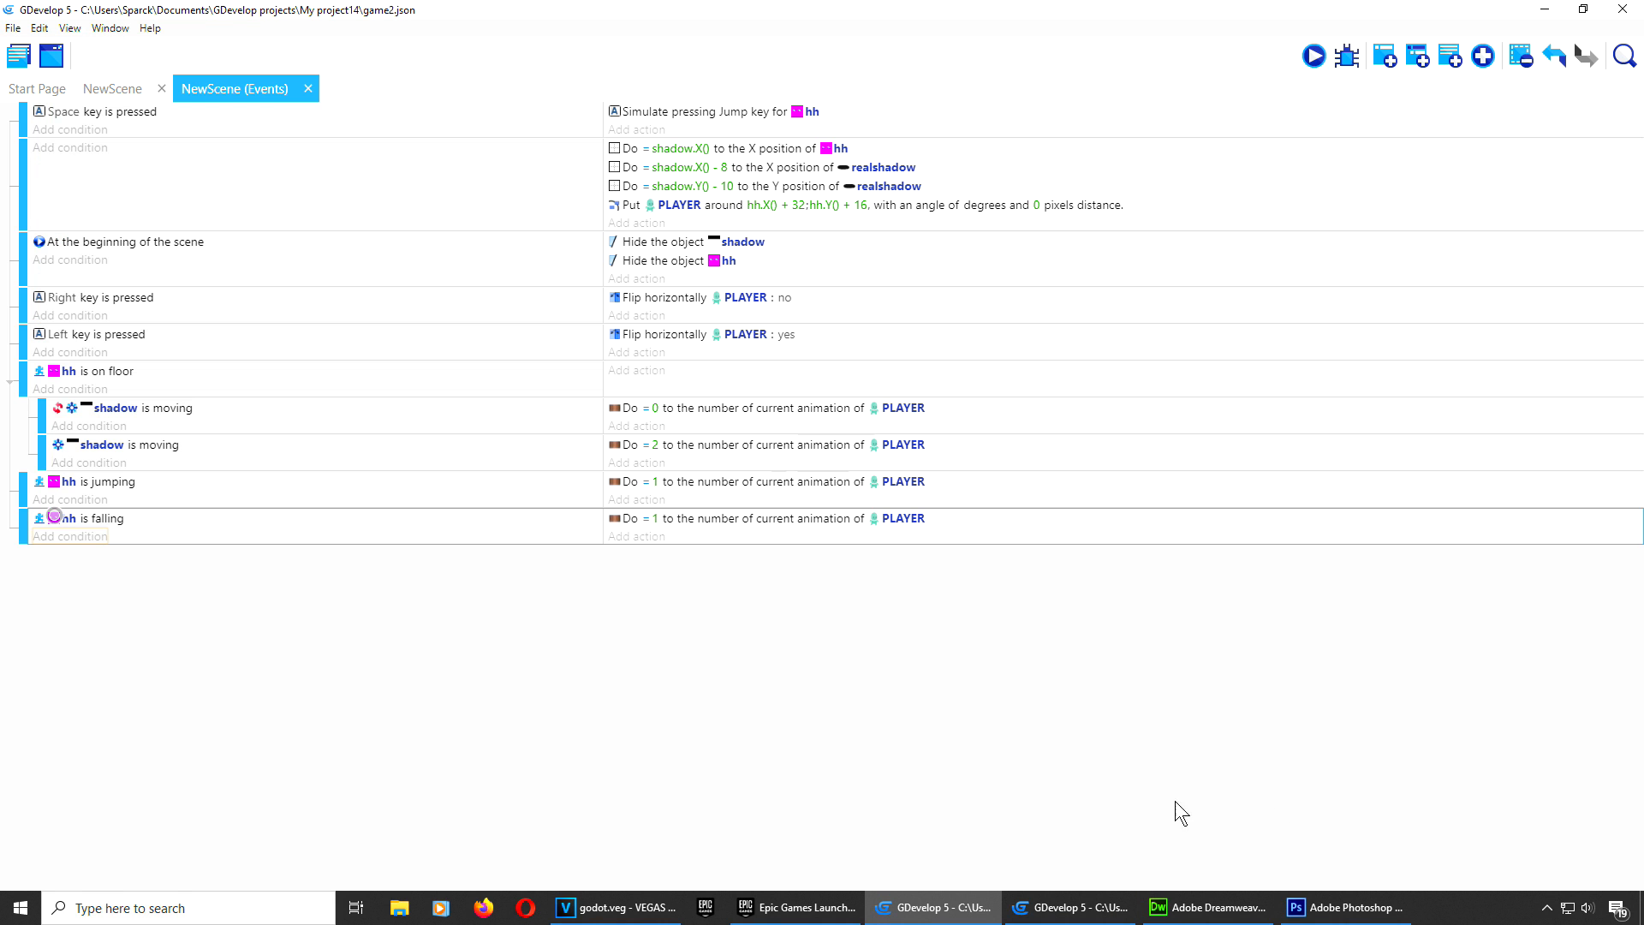
click(91, 540)
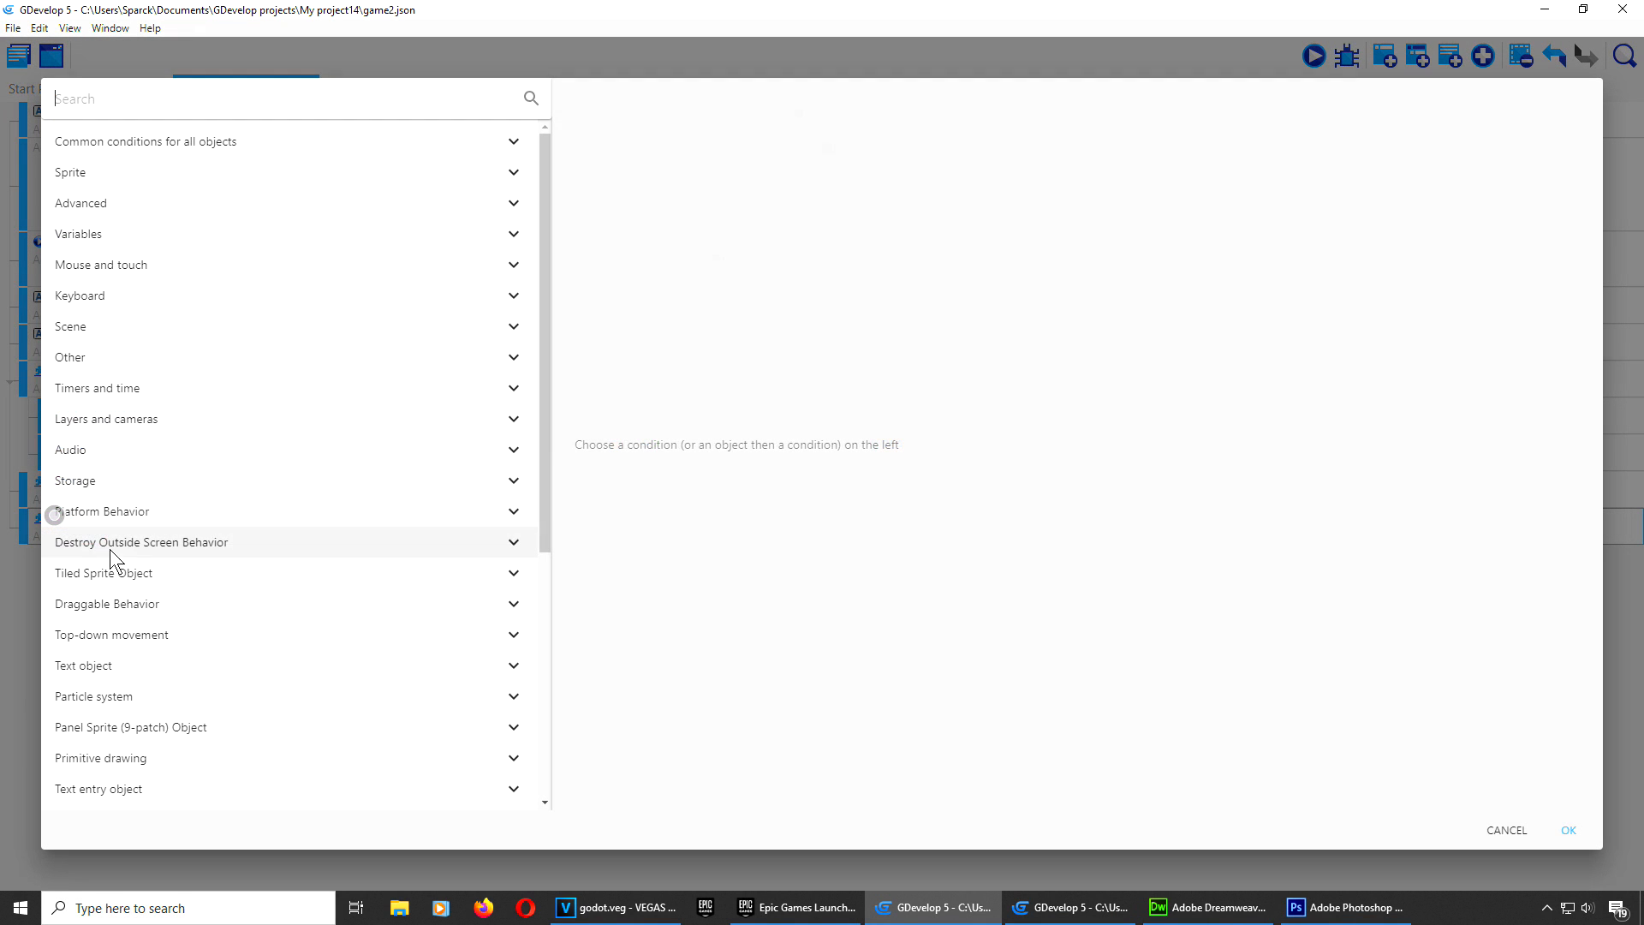
click(117, 294)
click(183, 419)
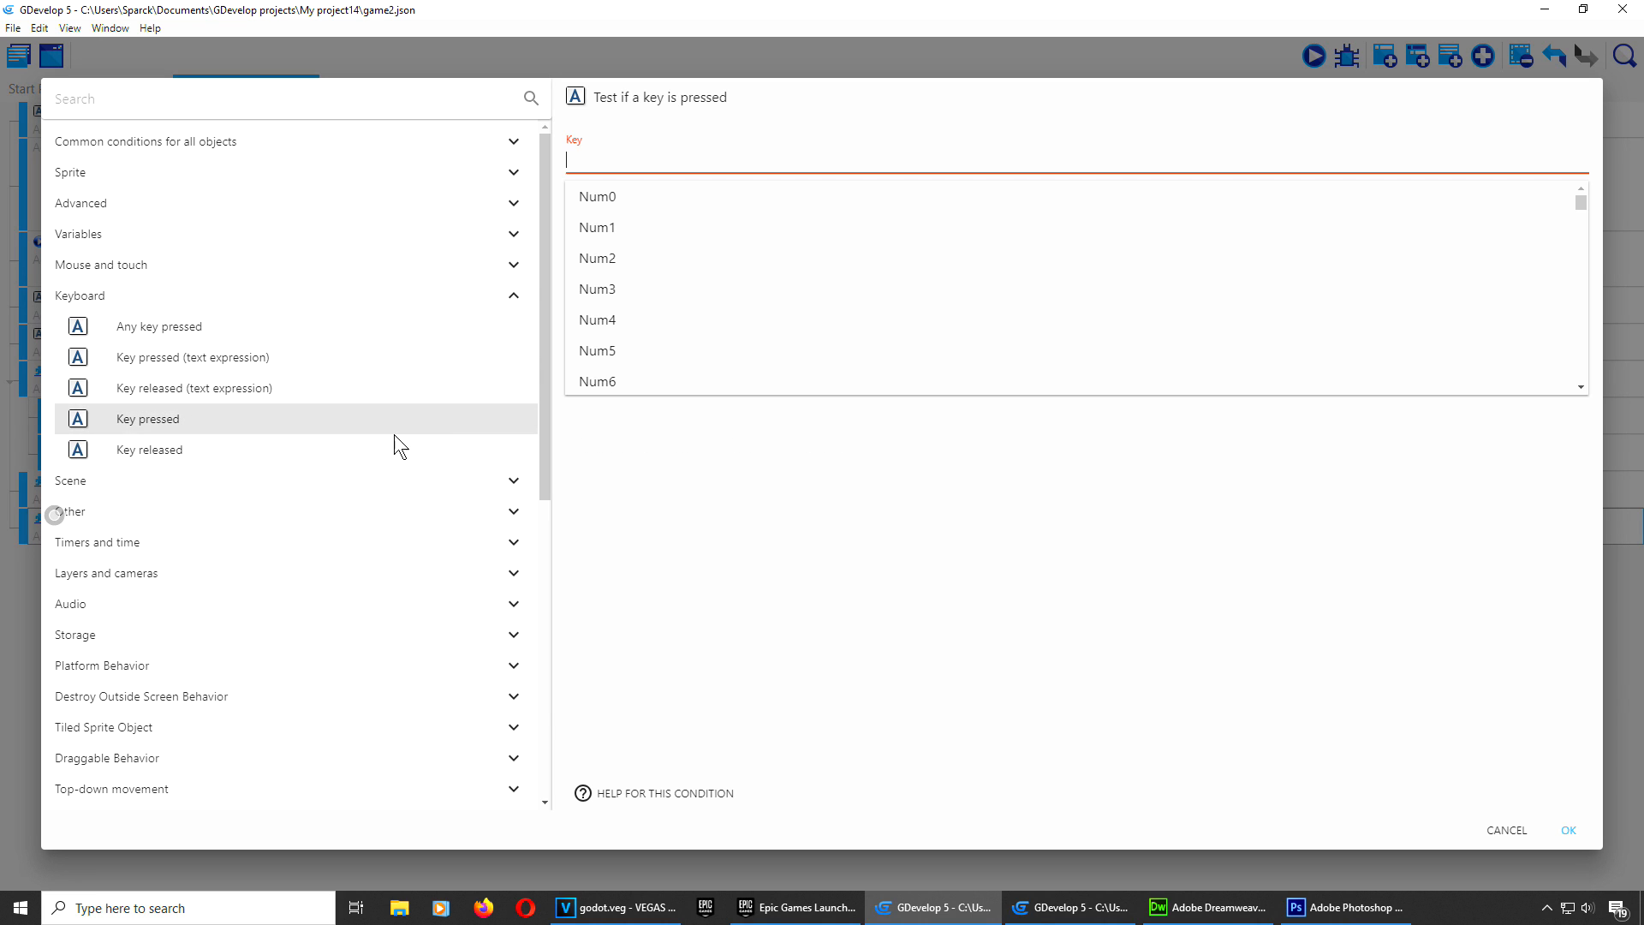
text(up)
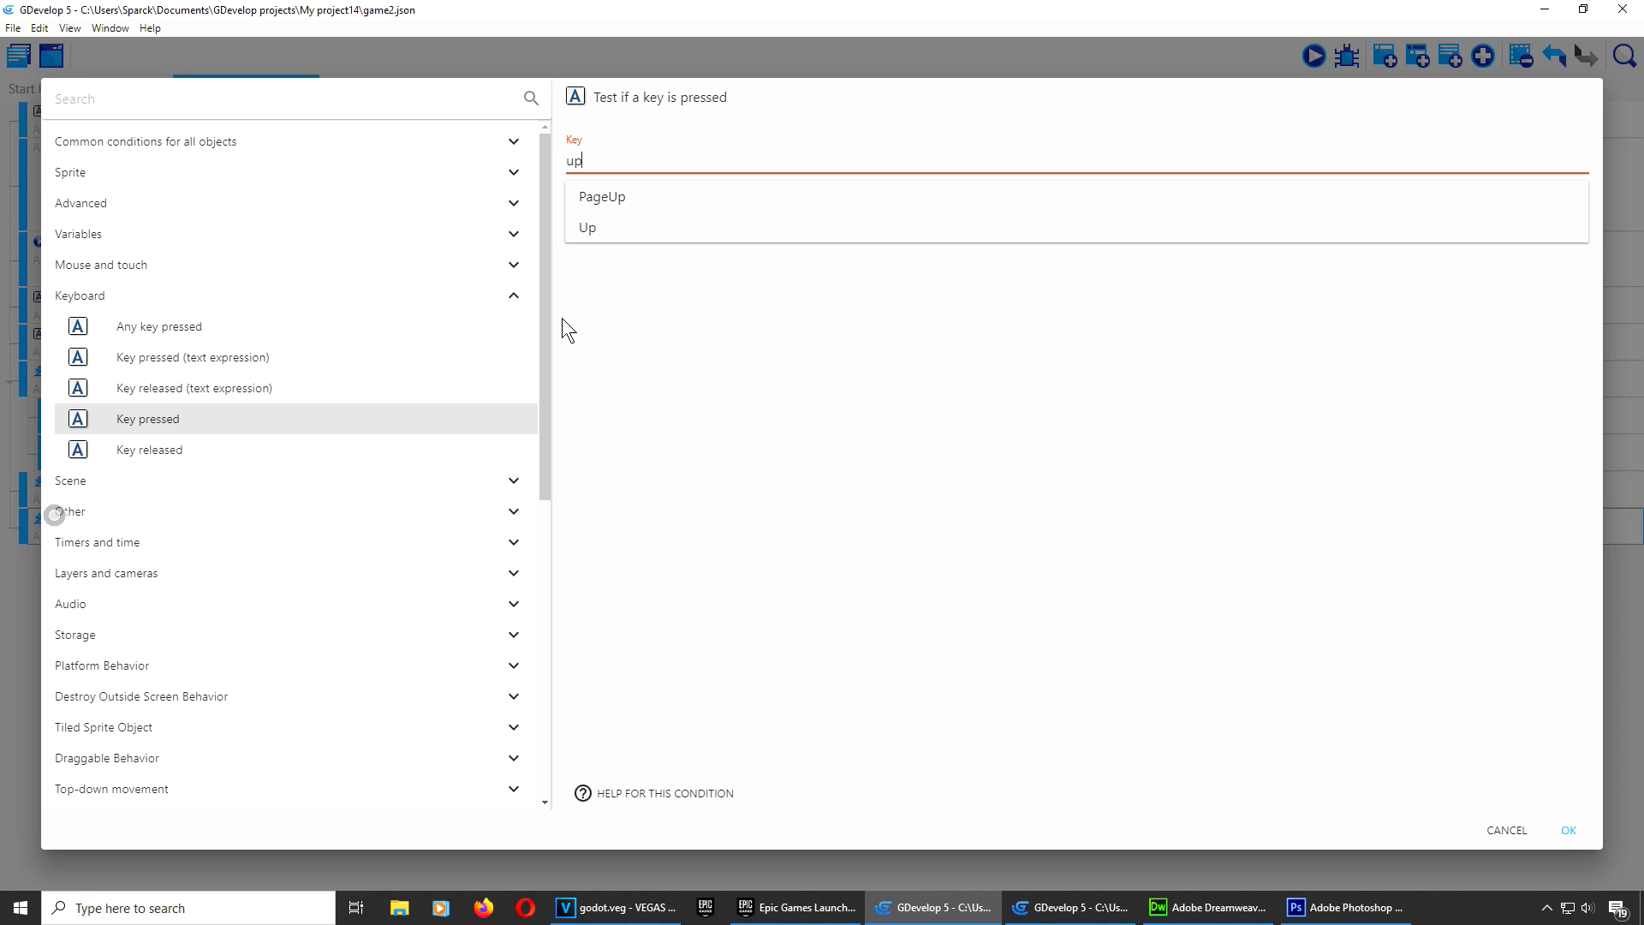
click(620, 242)
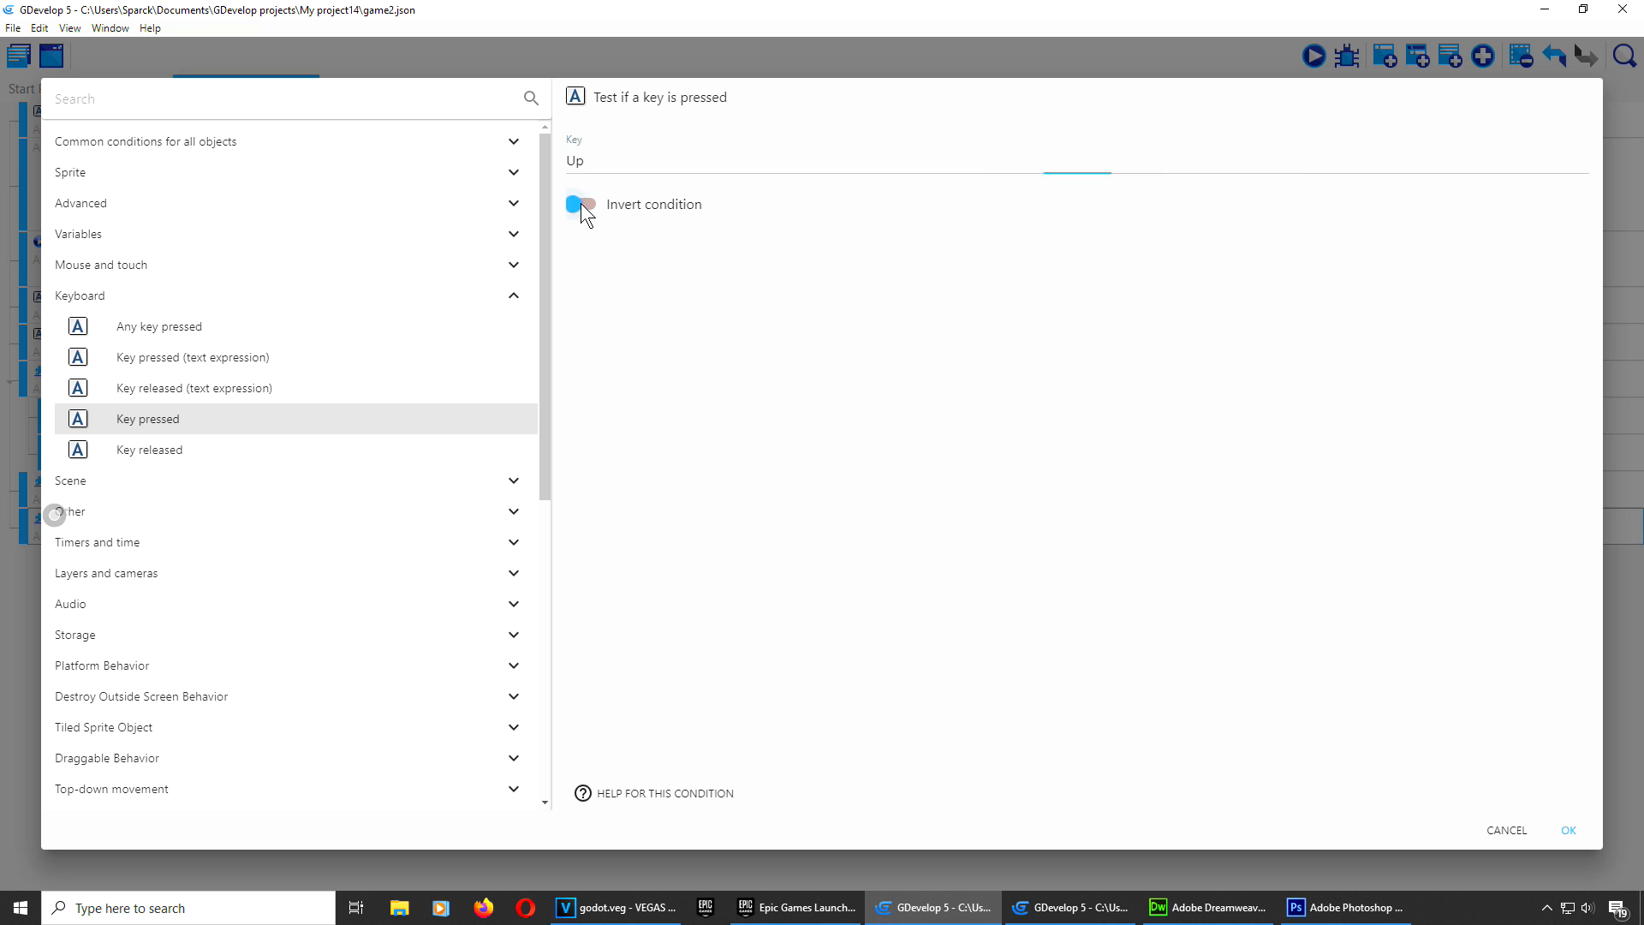
click(1566, 830)
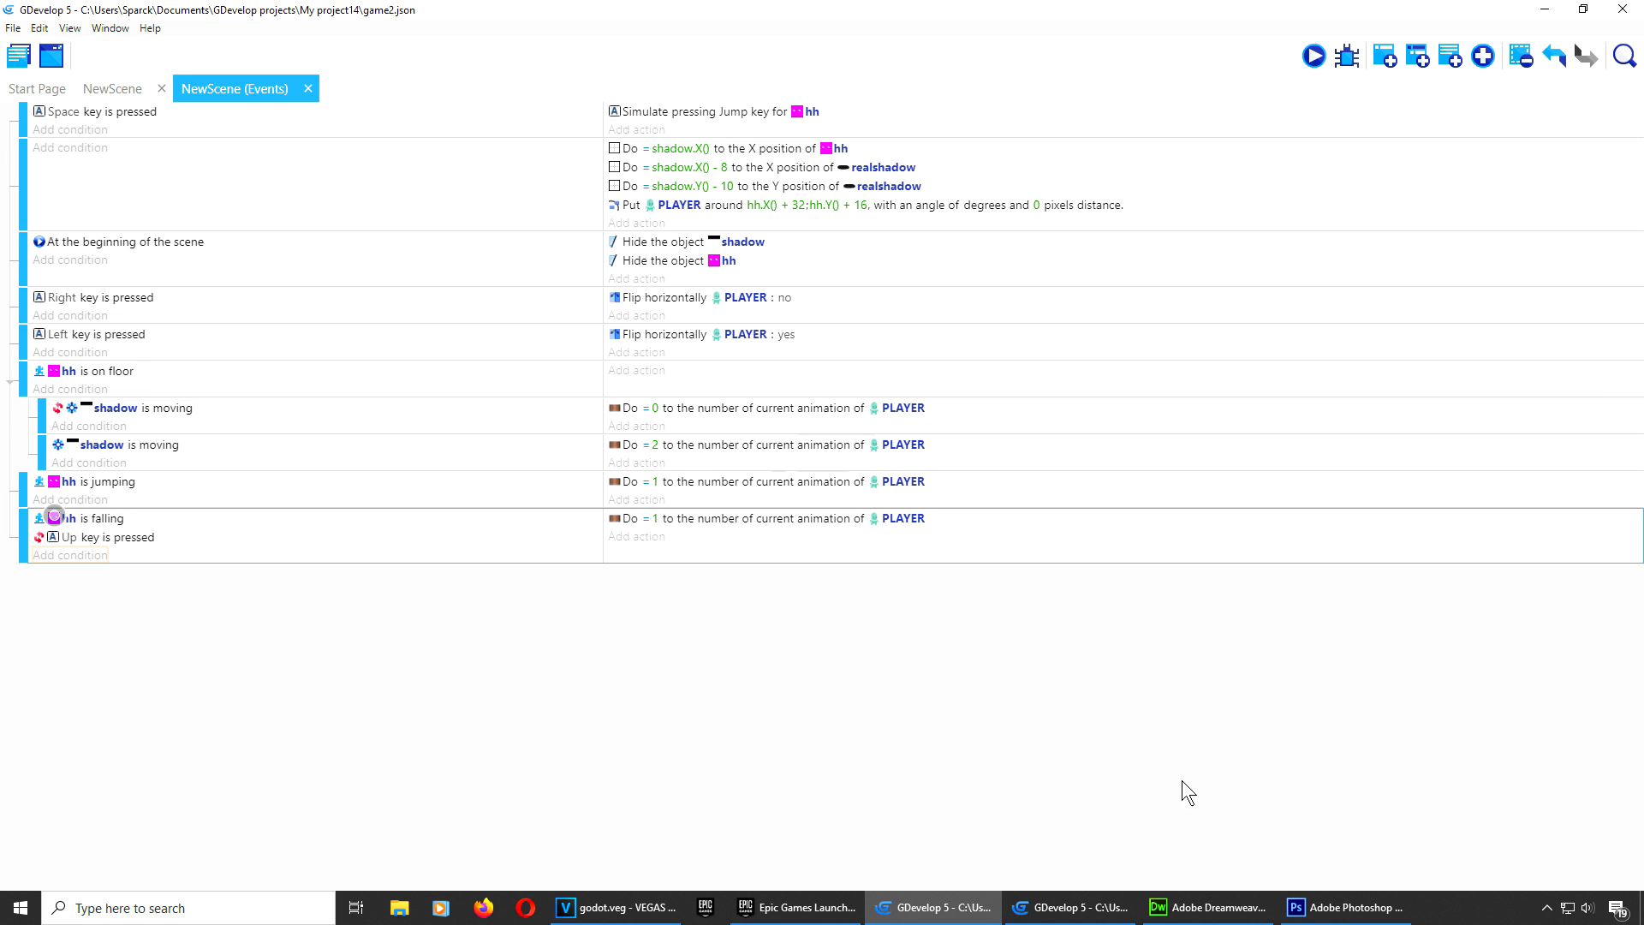
Step: Preview the game, move PLAYER in several directions to check its walking animation with the Up key exclusion, and close the preview
click(1313, 57)
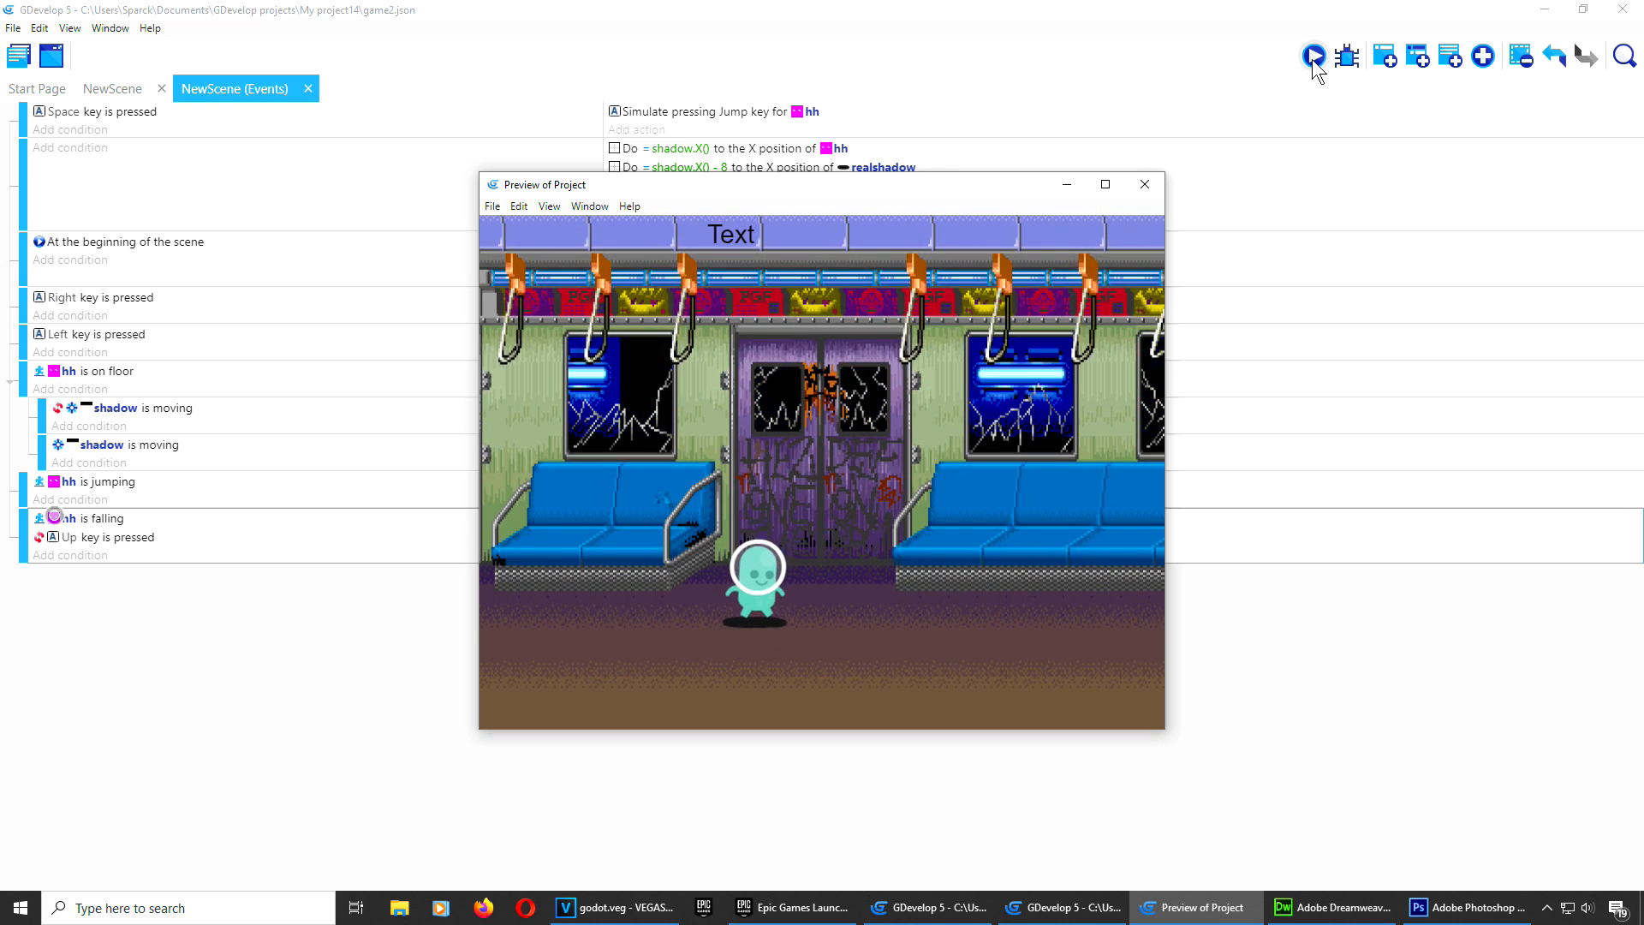
key(Right)
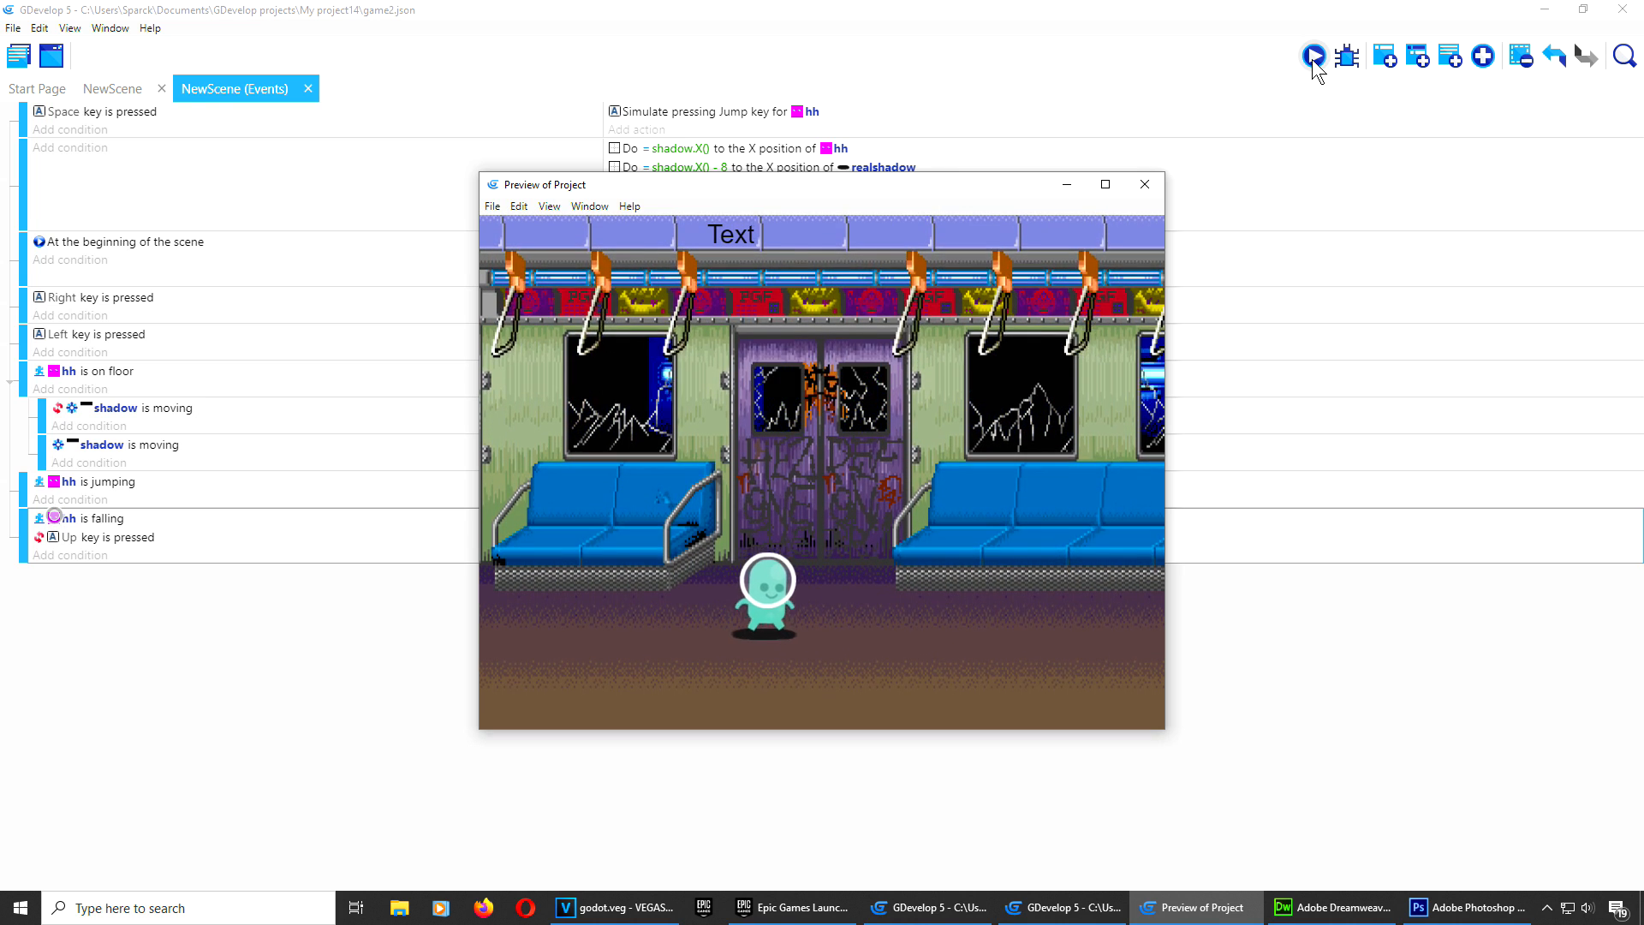
key(Left)
key(Right)
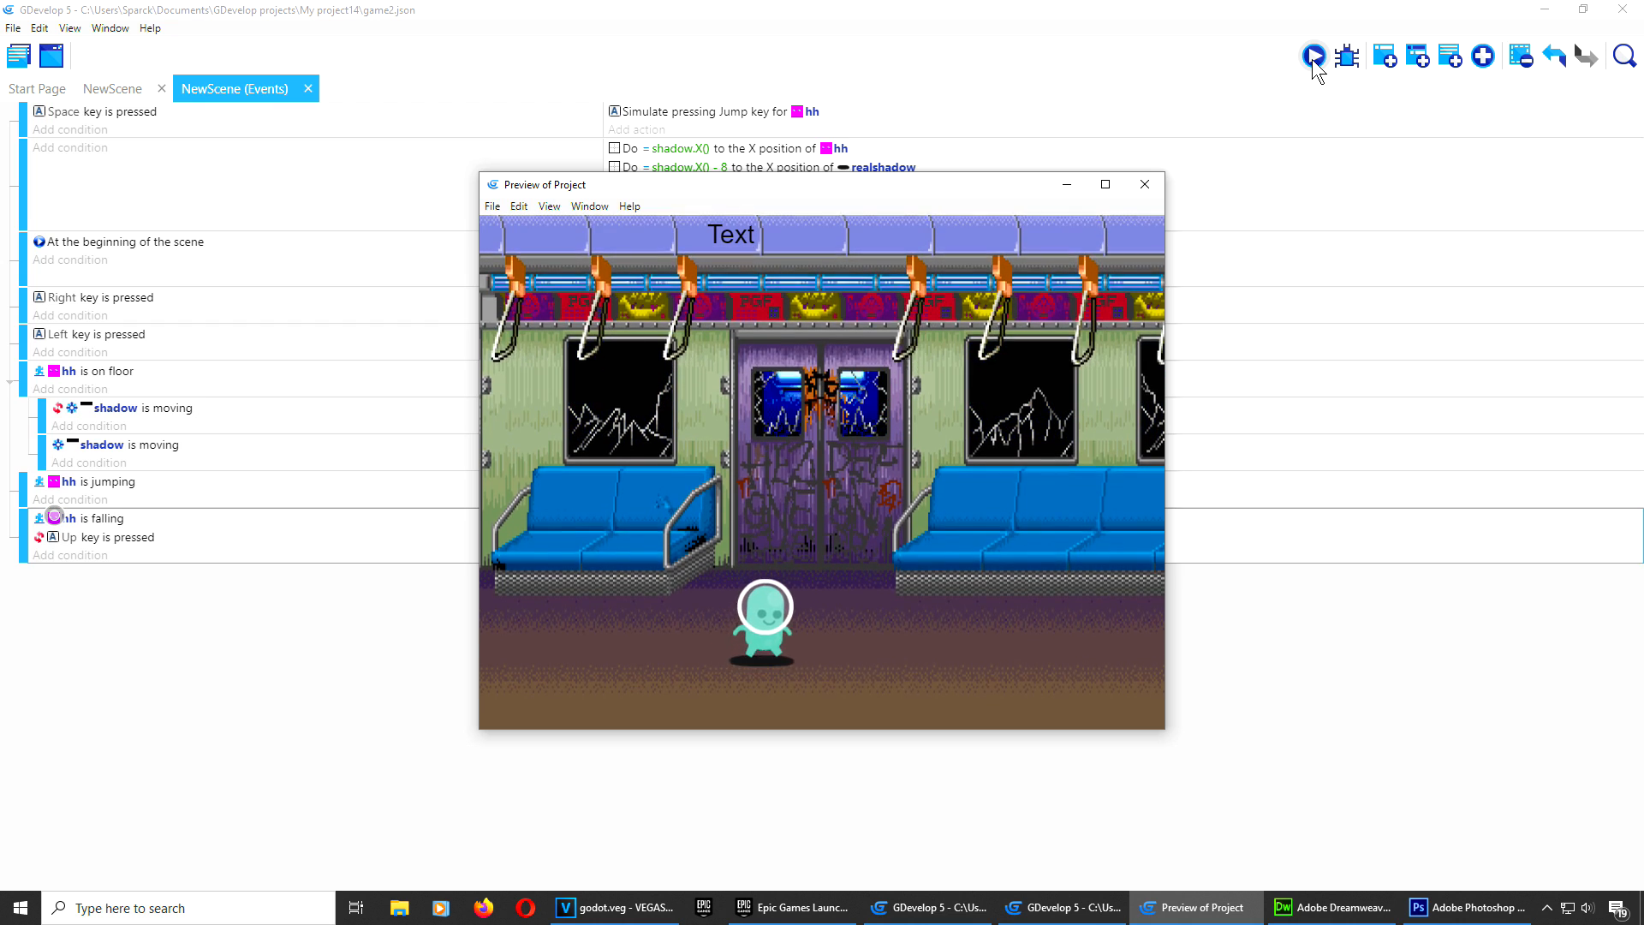
key(Left)
key(Right)
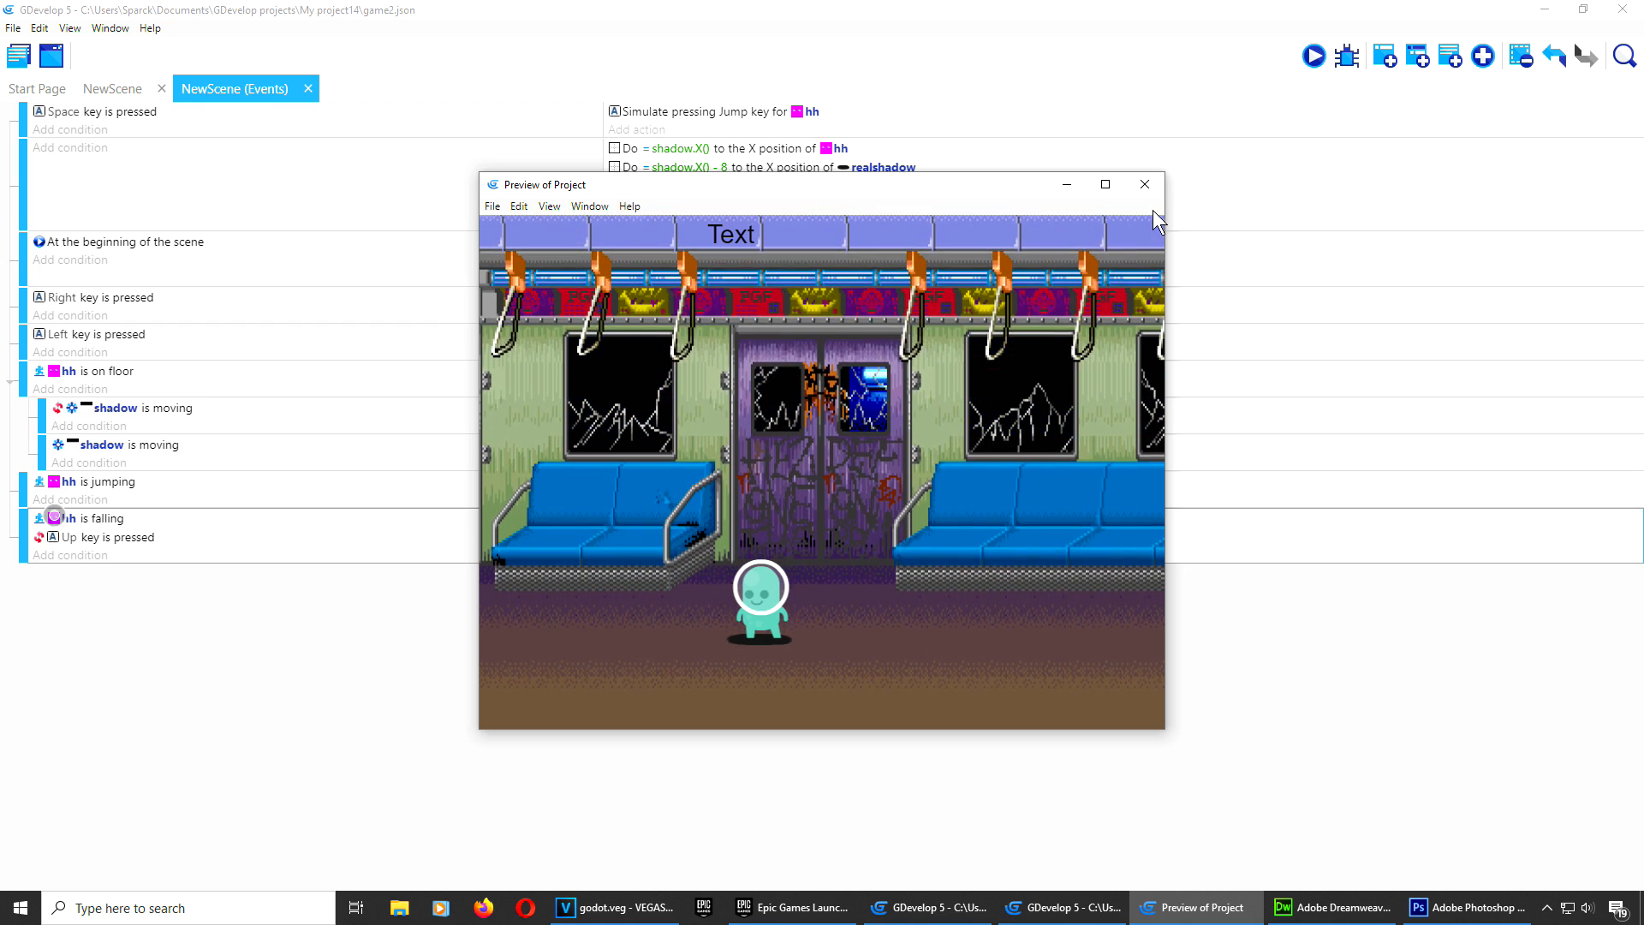
click(1145, 185)
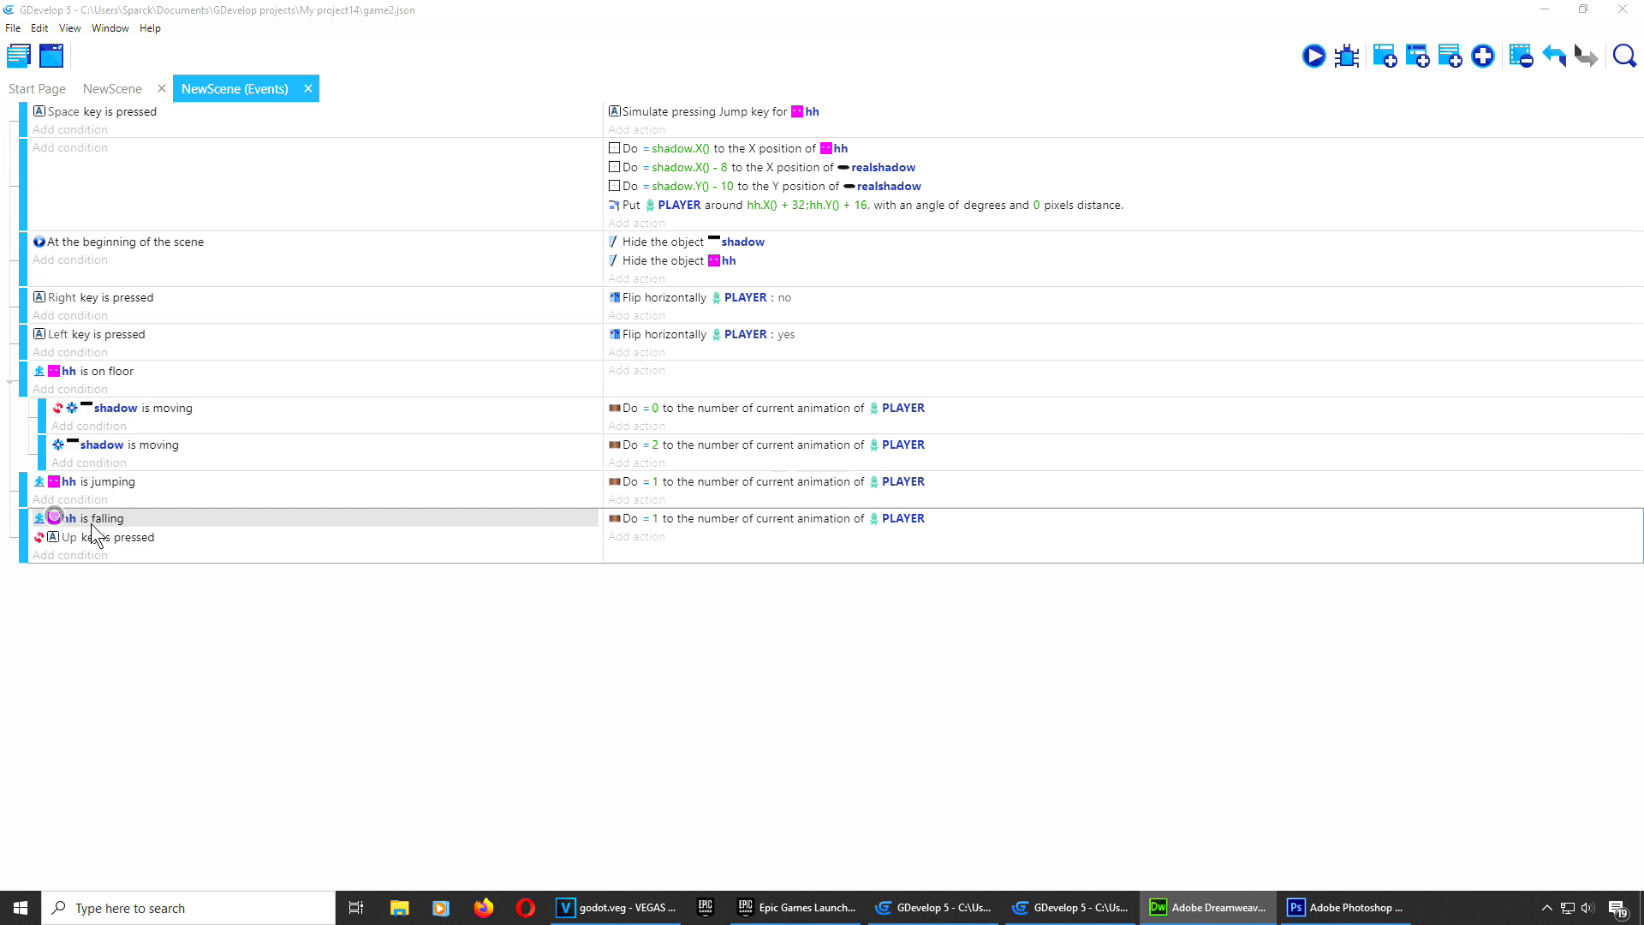
Step: Review the settings of hh's "Is falling" condition, cancel the dialog and select that event
double_click(70, 516)
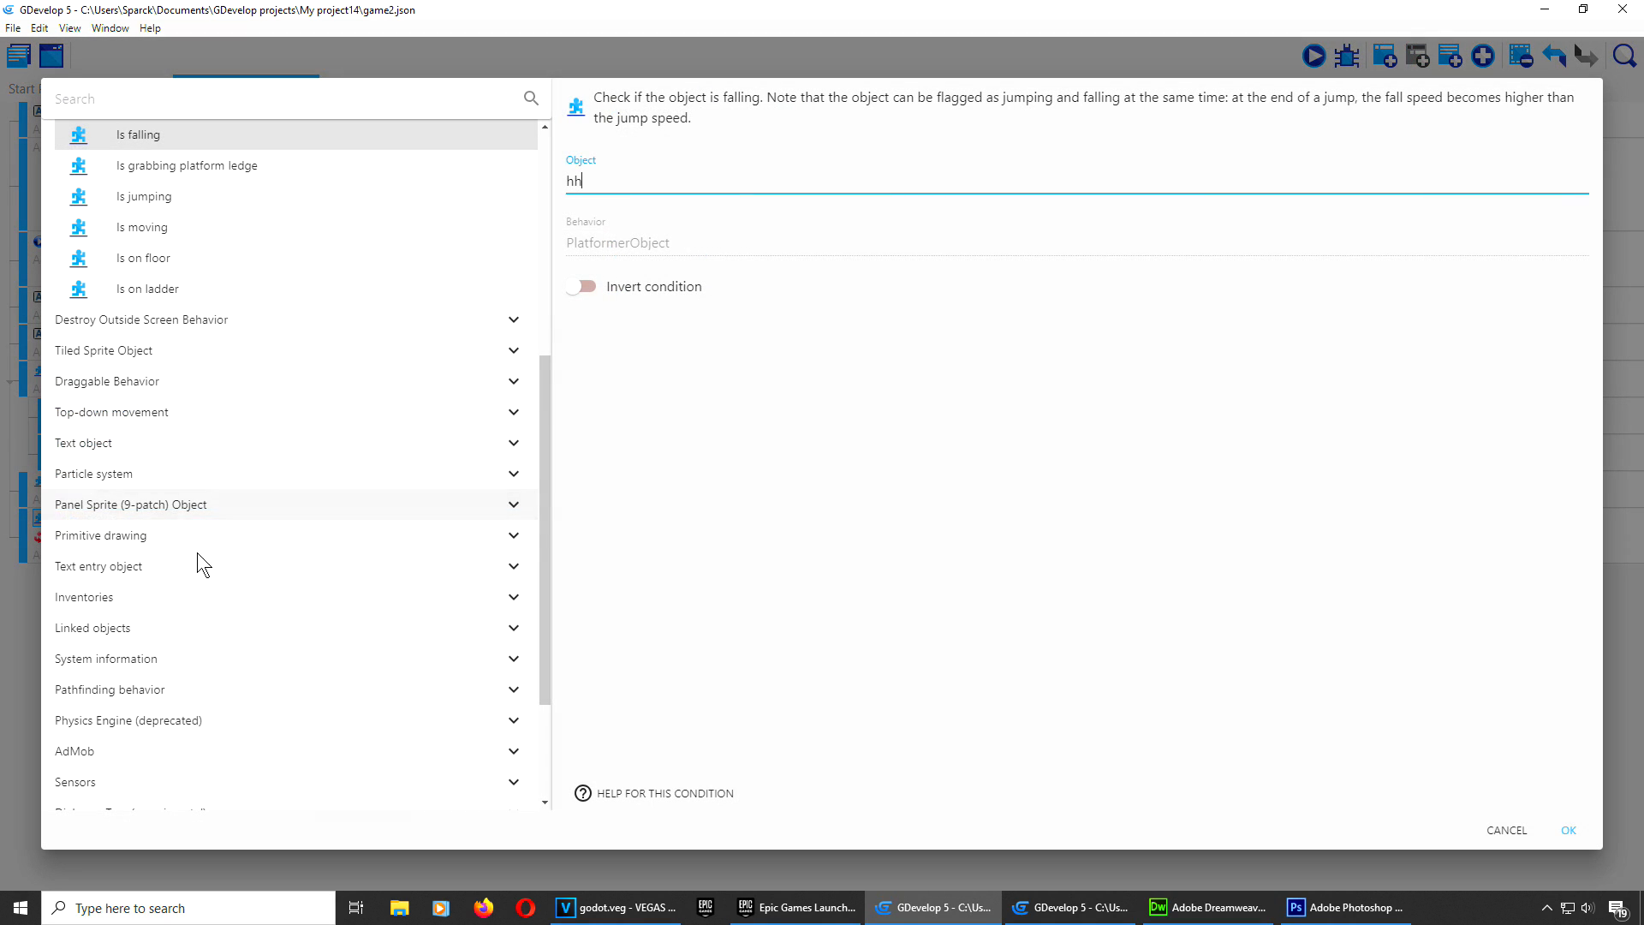
click(1469, 829)
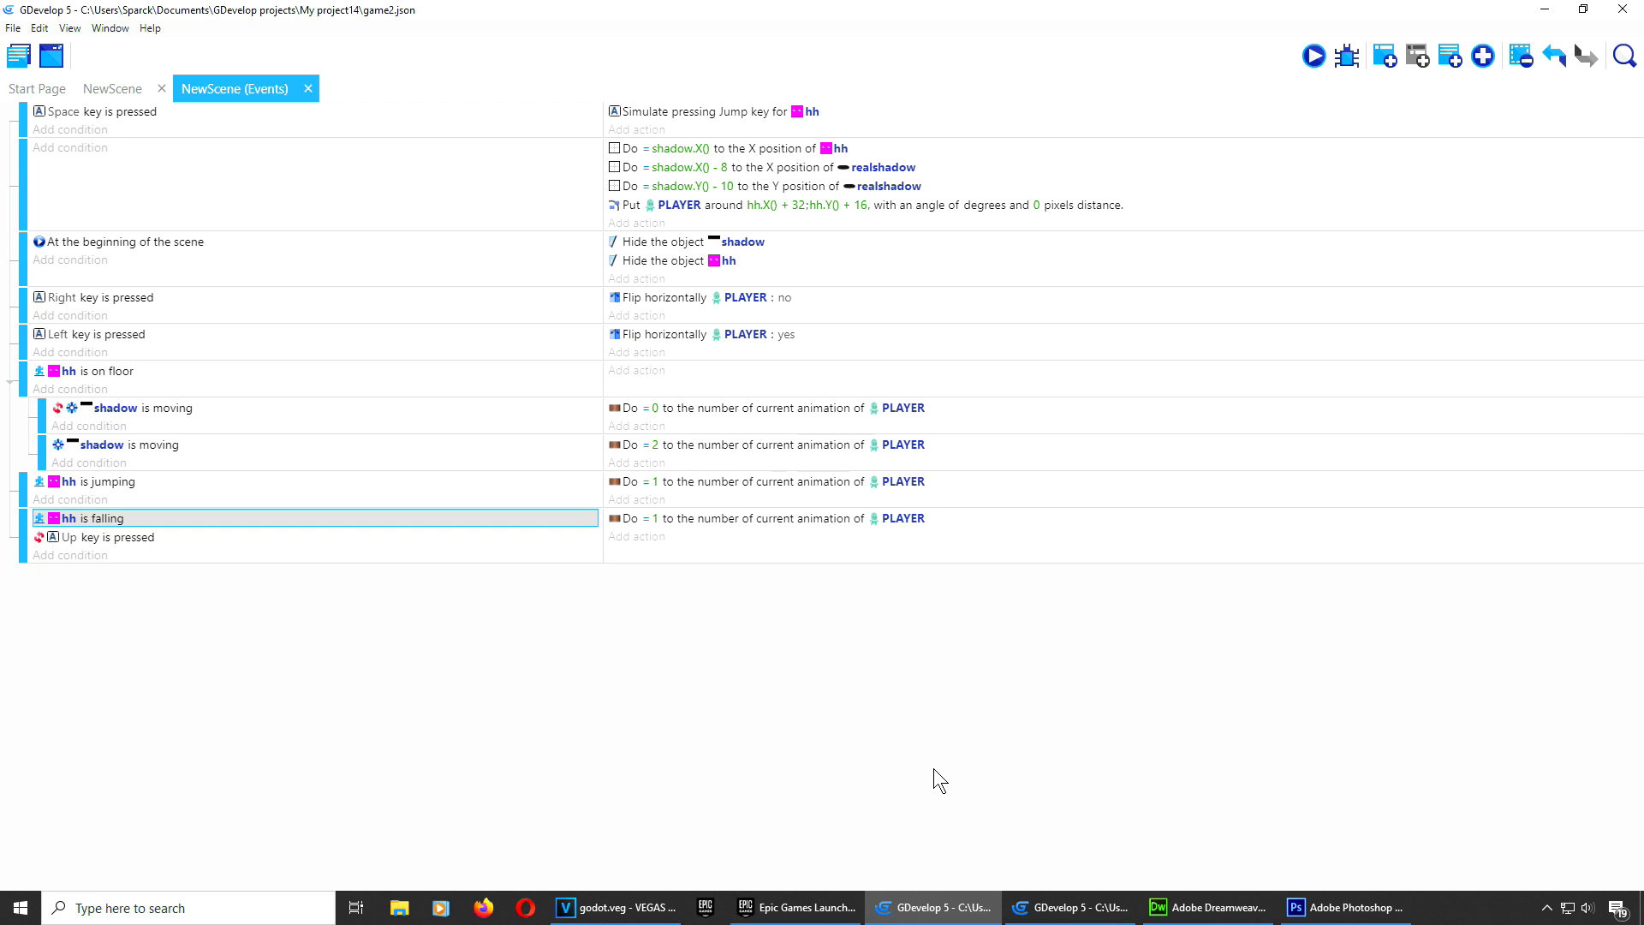
click(459, 551)
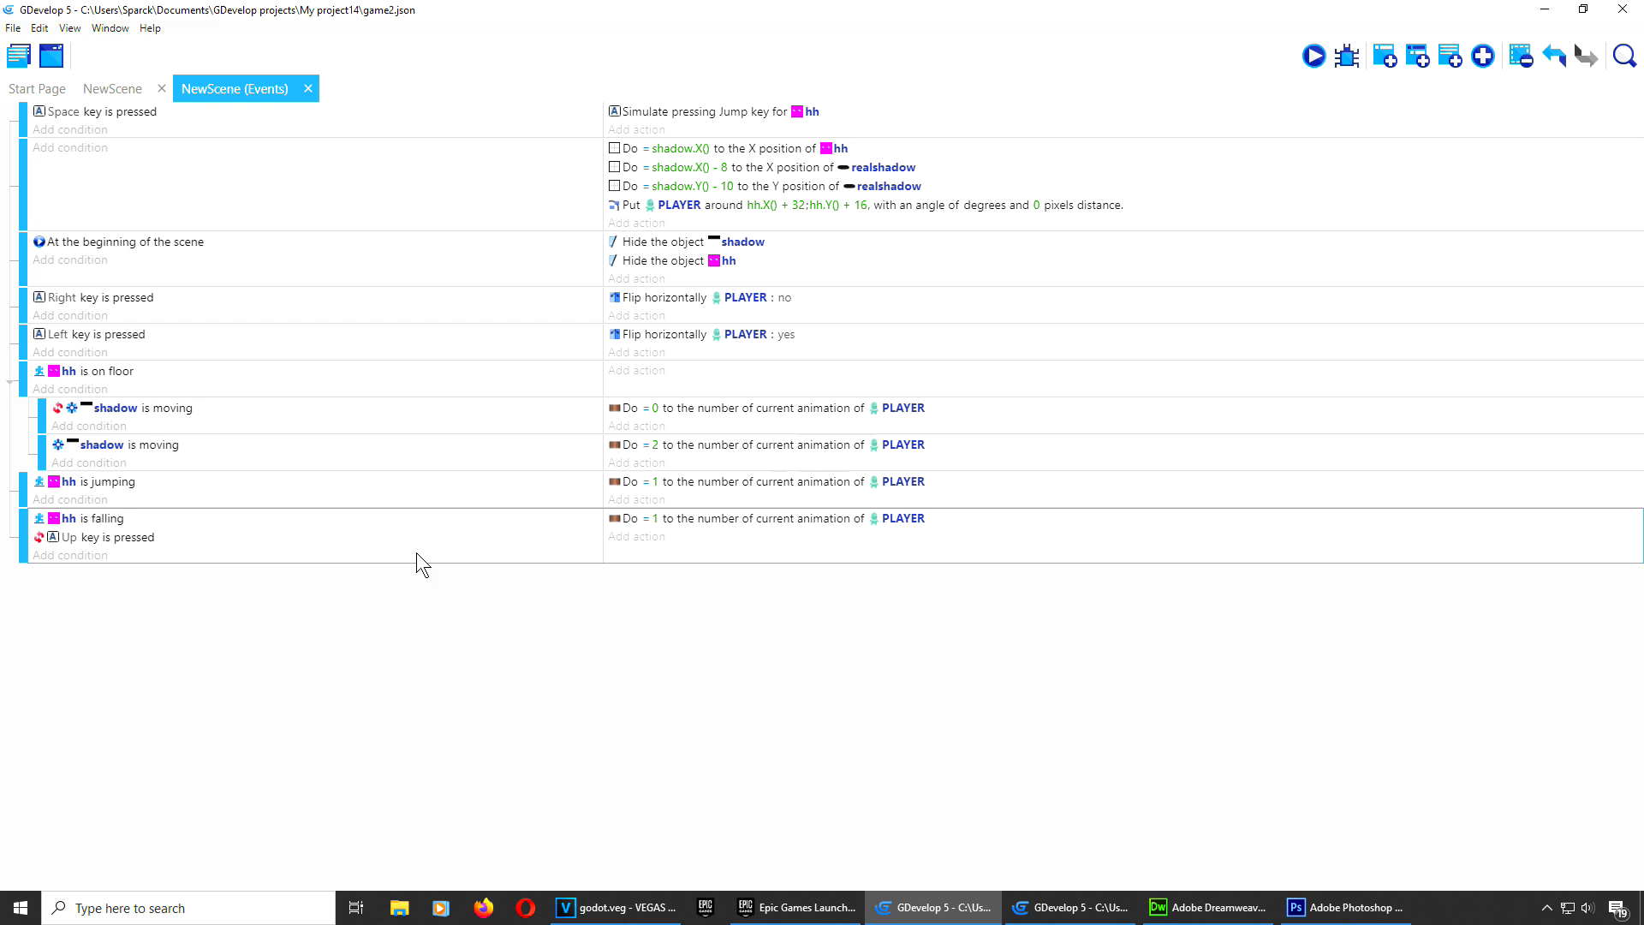
Step: Duplicate the last "hh is falling" event and change the copy's Up key condition to a non-inverted "m" key pressed condition
key(ctrl+v)
click(157, 604)
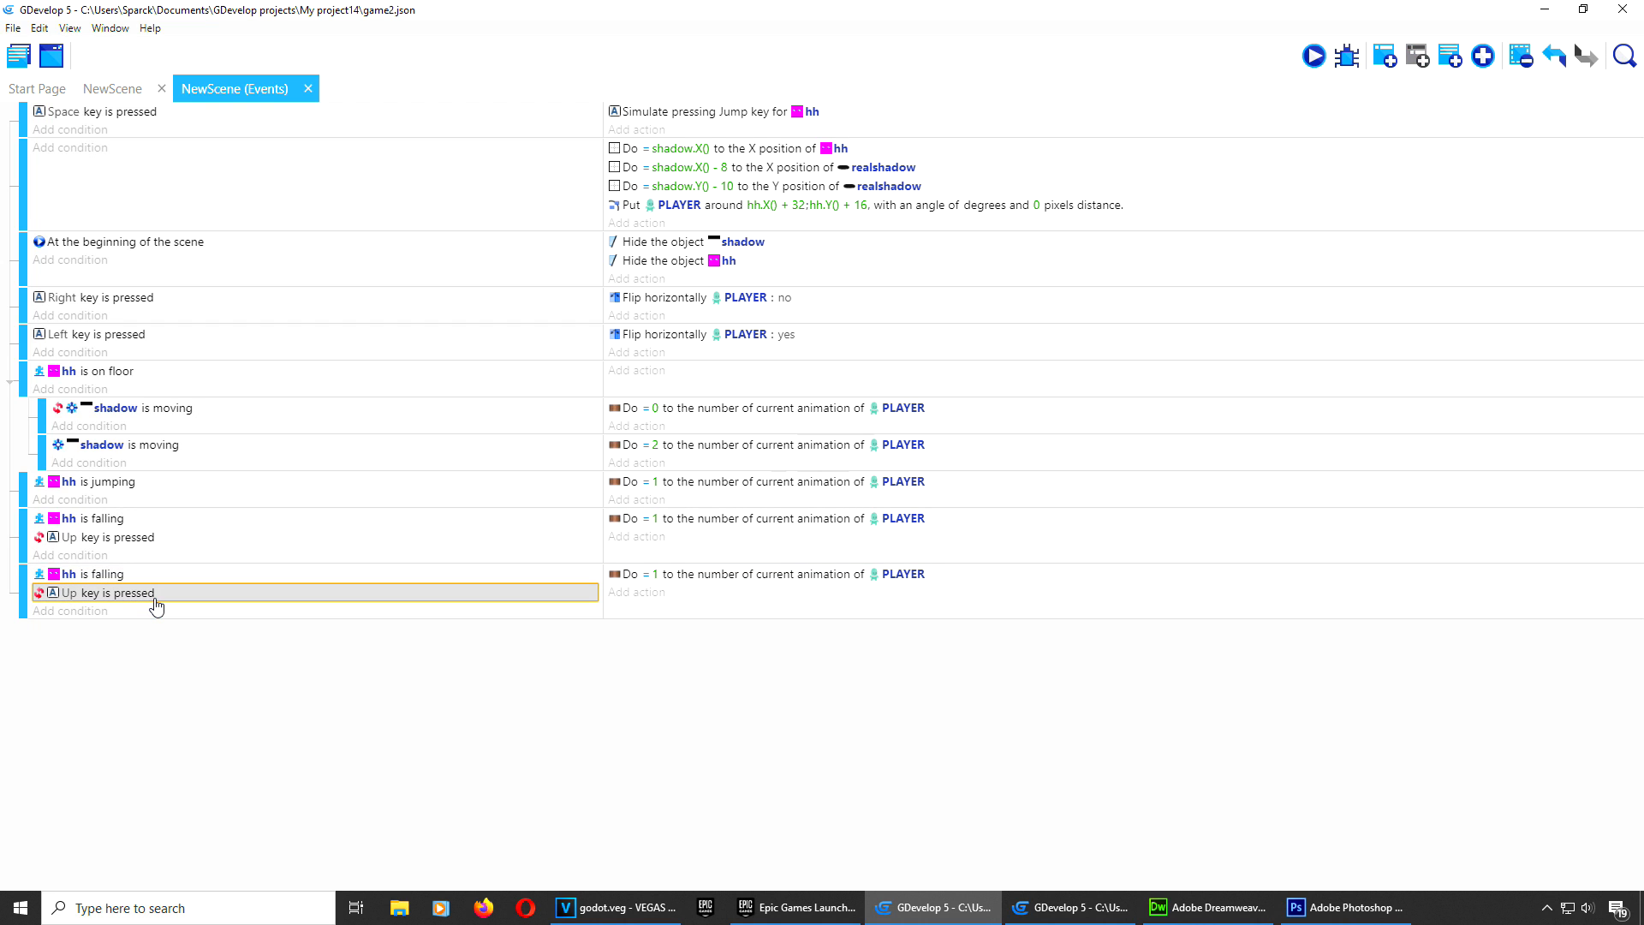
double_click(155, 602)
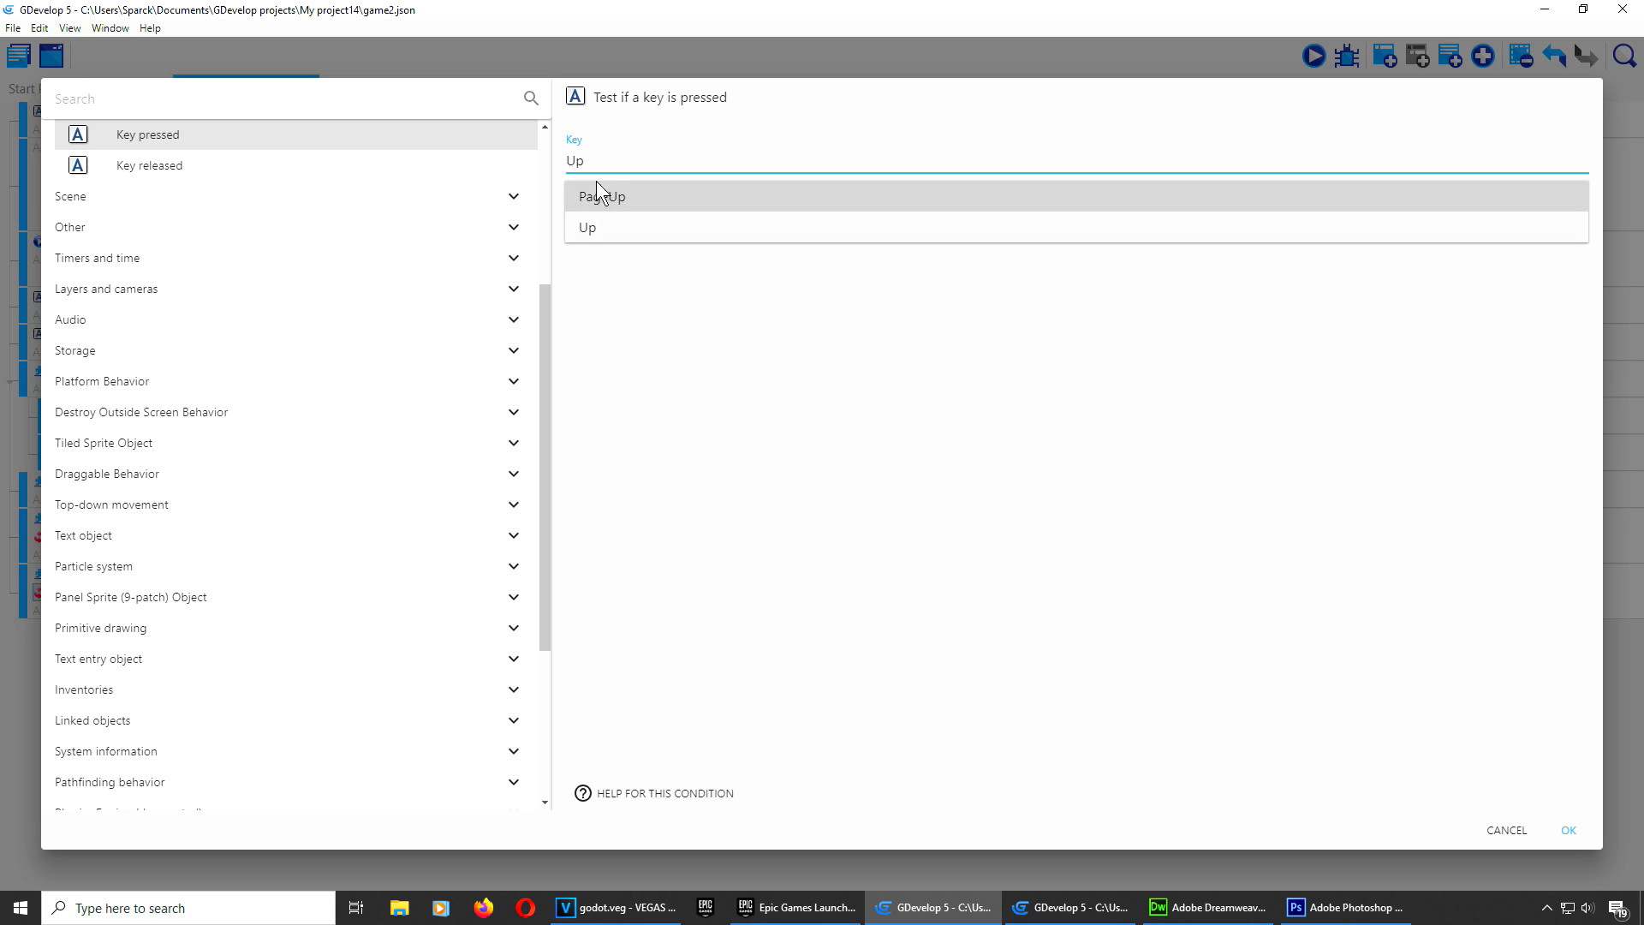
text(m)
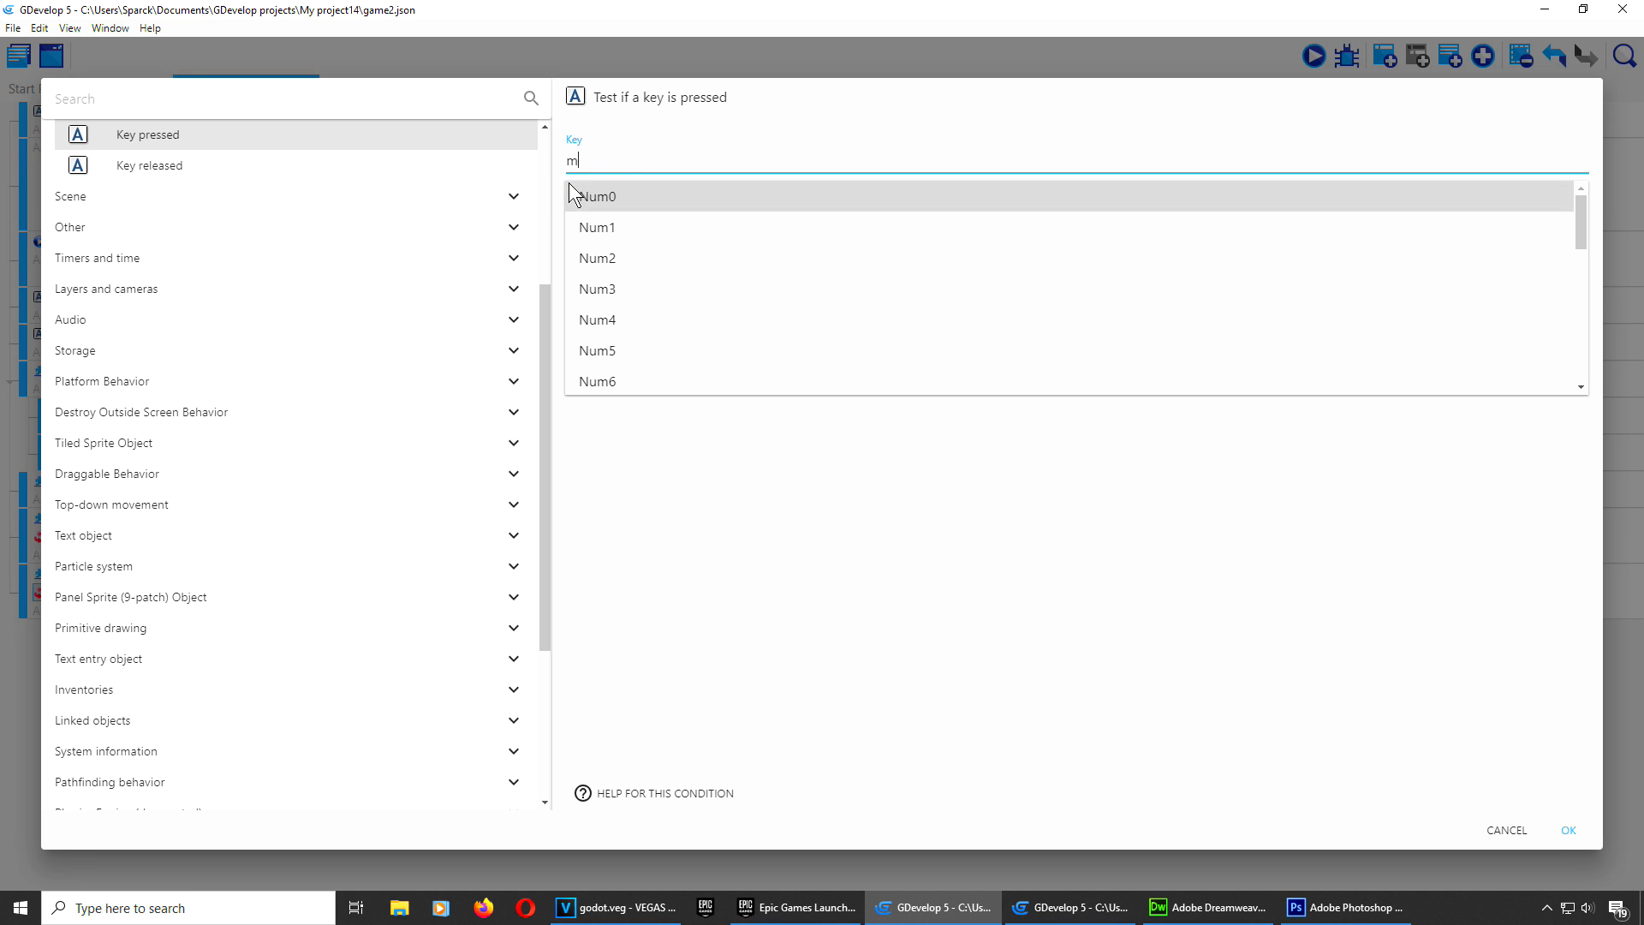
click(707, 442)
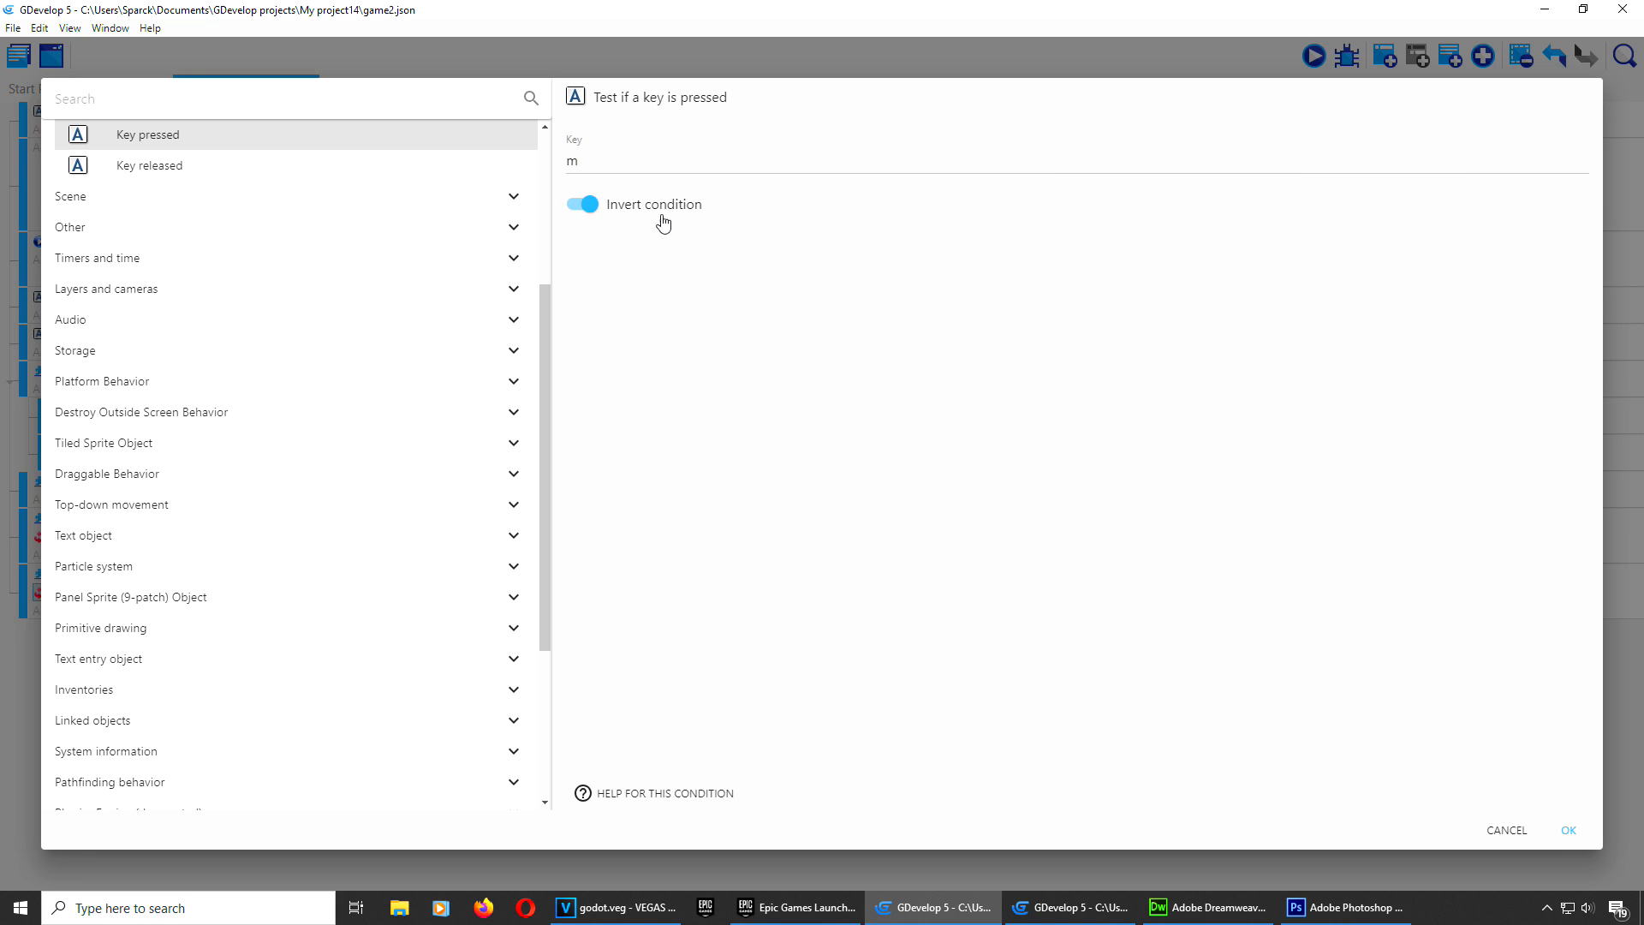
click(1567, 830)
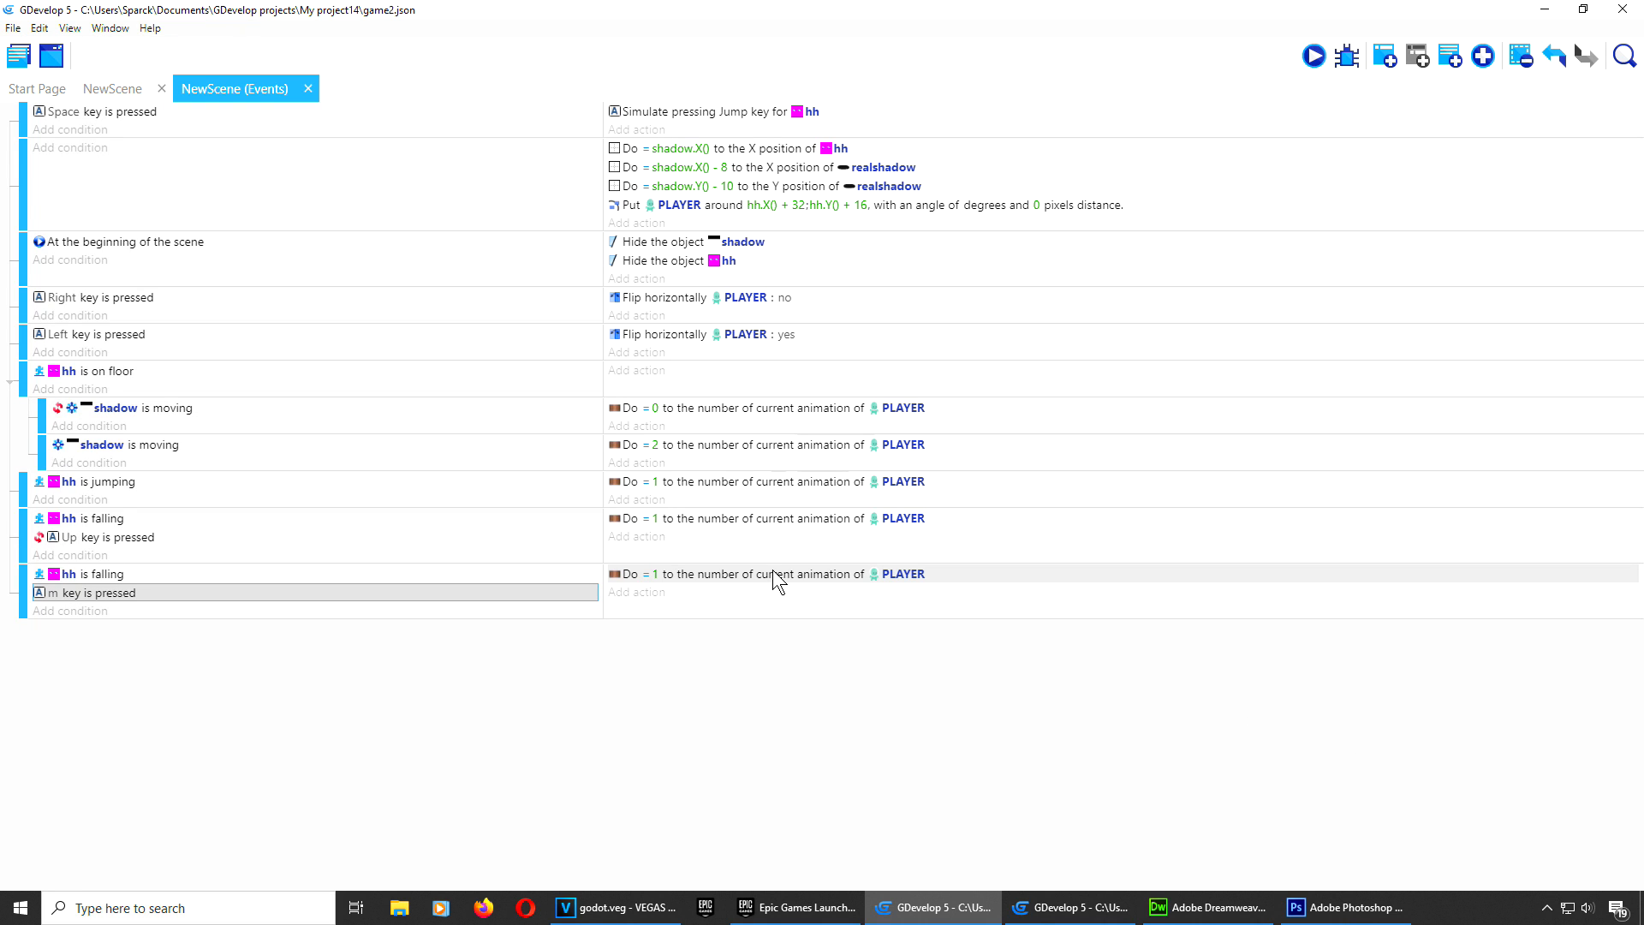
Step: Set the PLAYER animation number to 3 in the action of the "m" key falling event
double_click(771, 574)
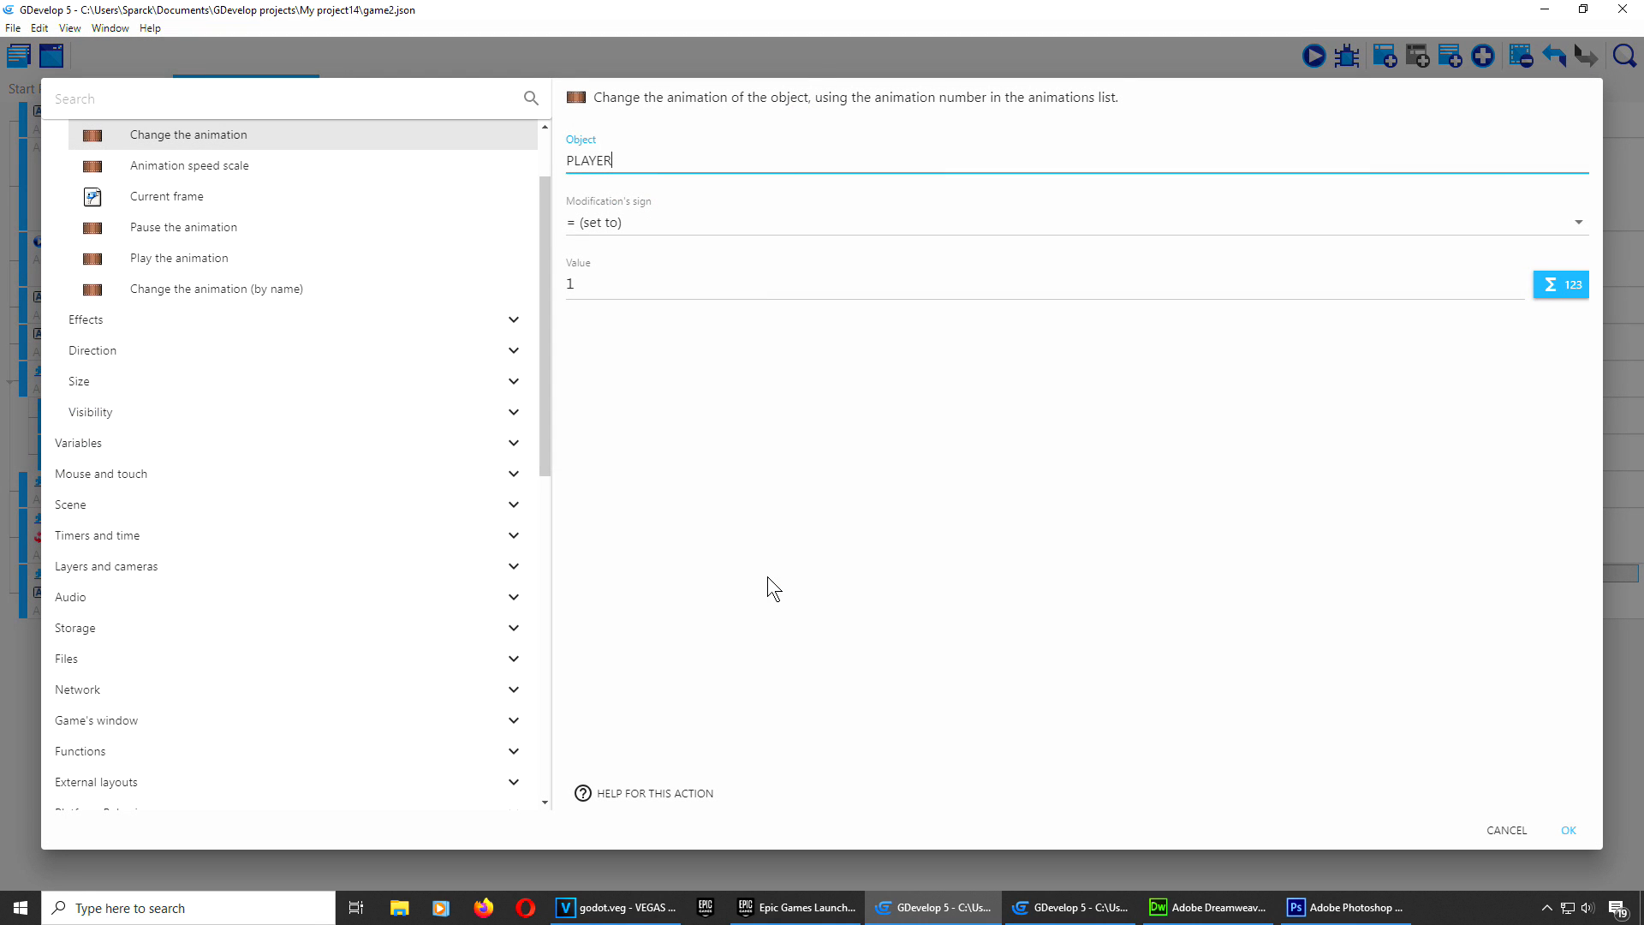
double_click(575, 283)
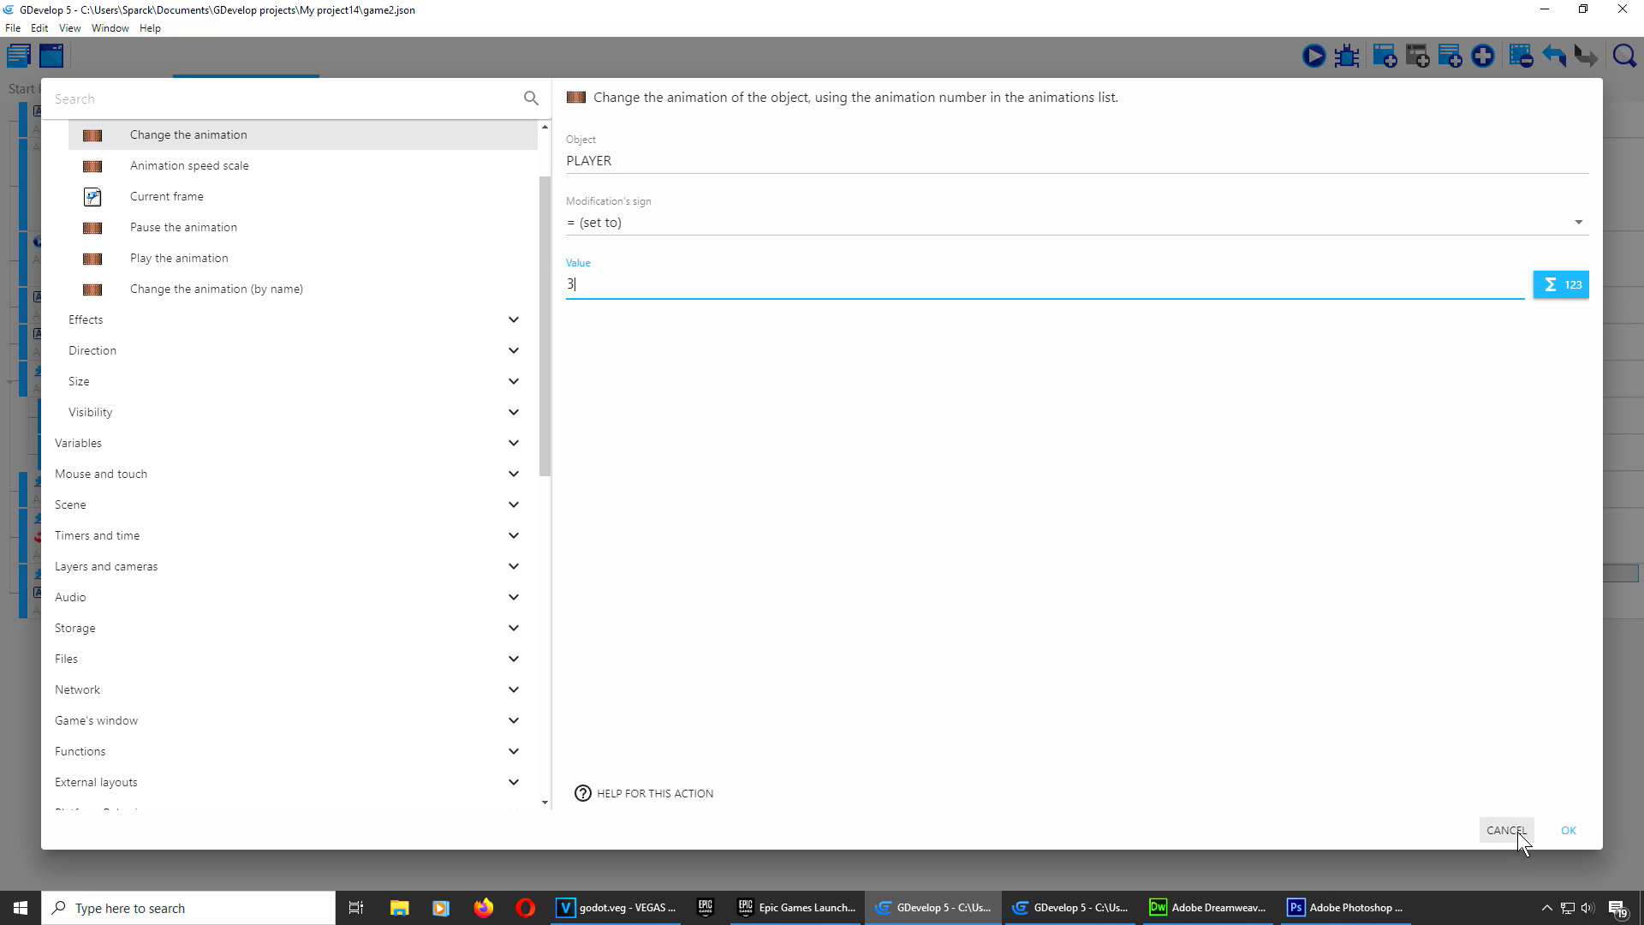
click(1566, 831)
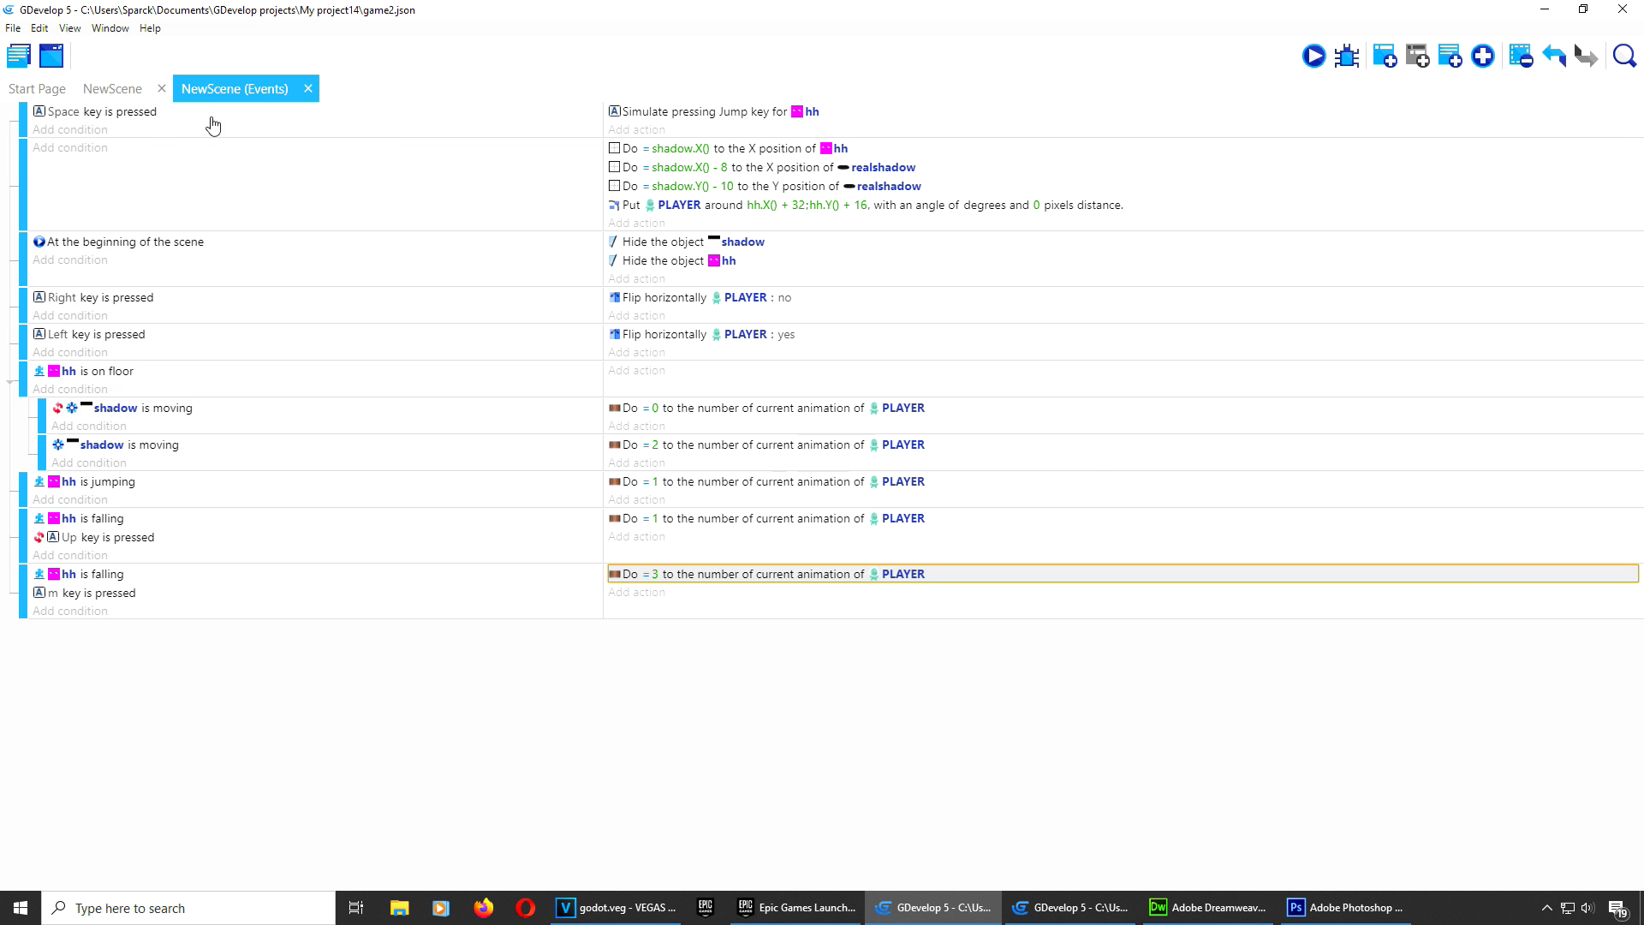
Step: Review PLAYER's list of animations in the scene's object settings, apply, and return to the NewScene events
click(112, 89)
click(1619, 179)
click(1585, 215)
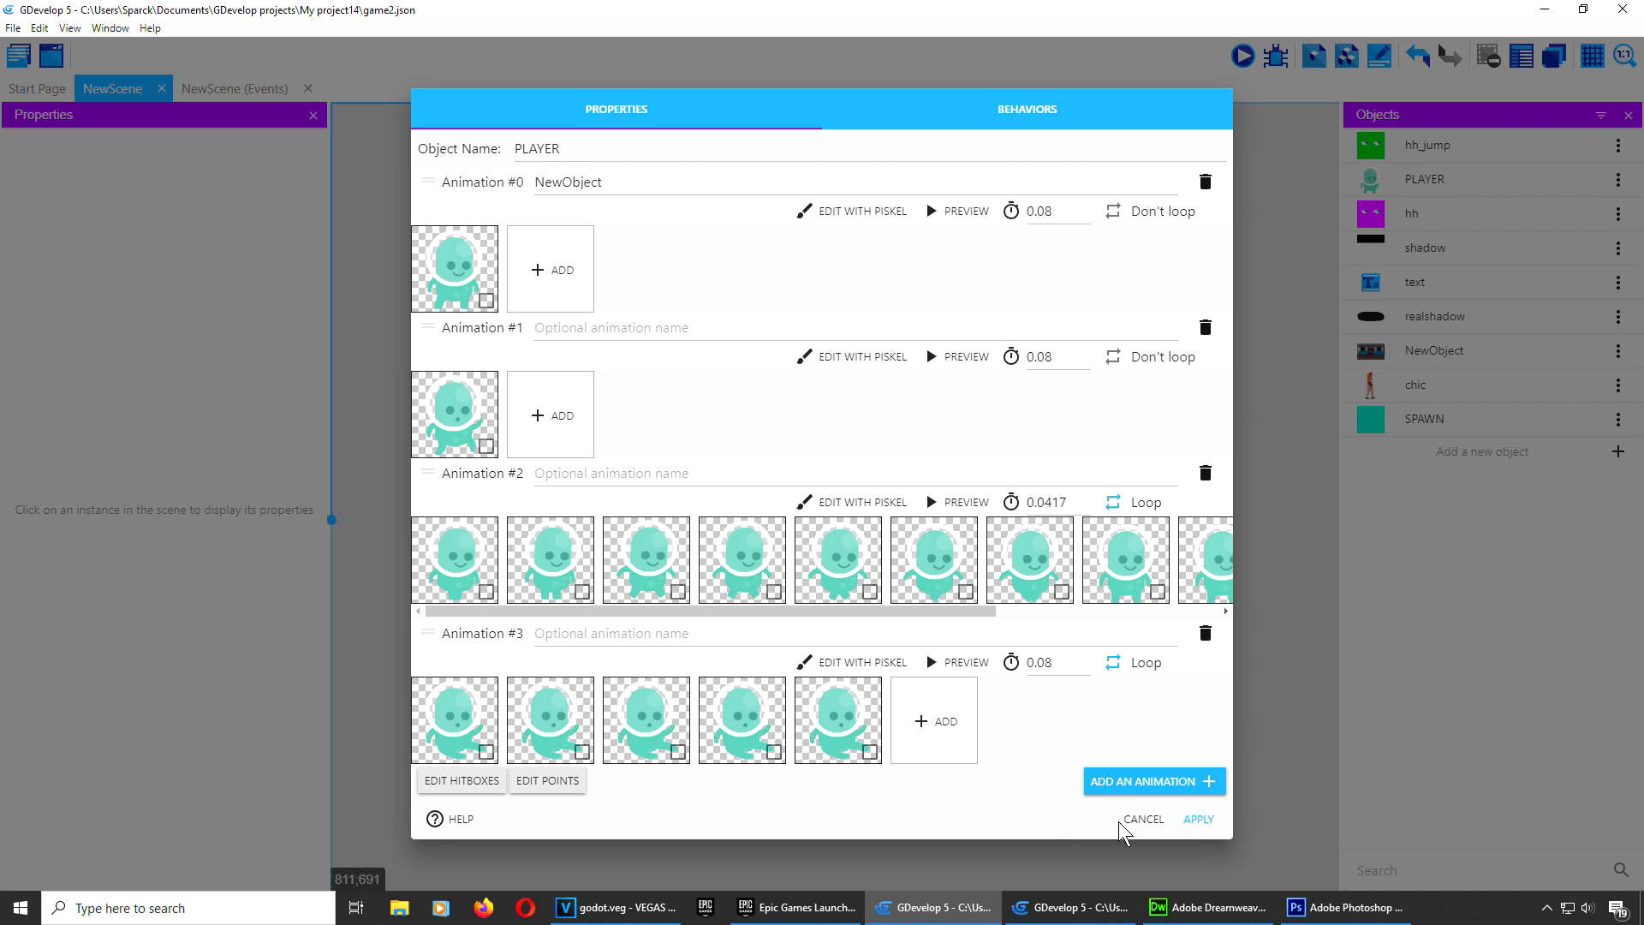
click(1202, 821)
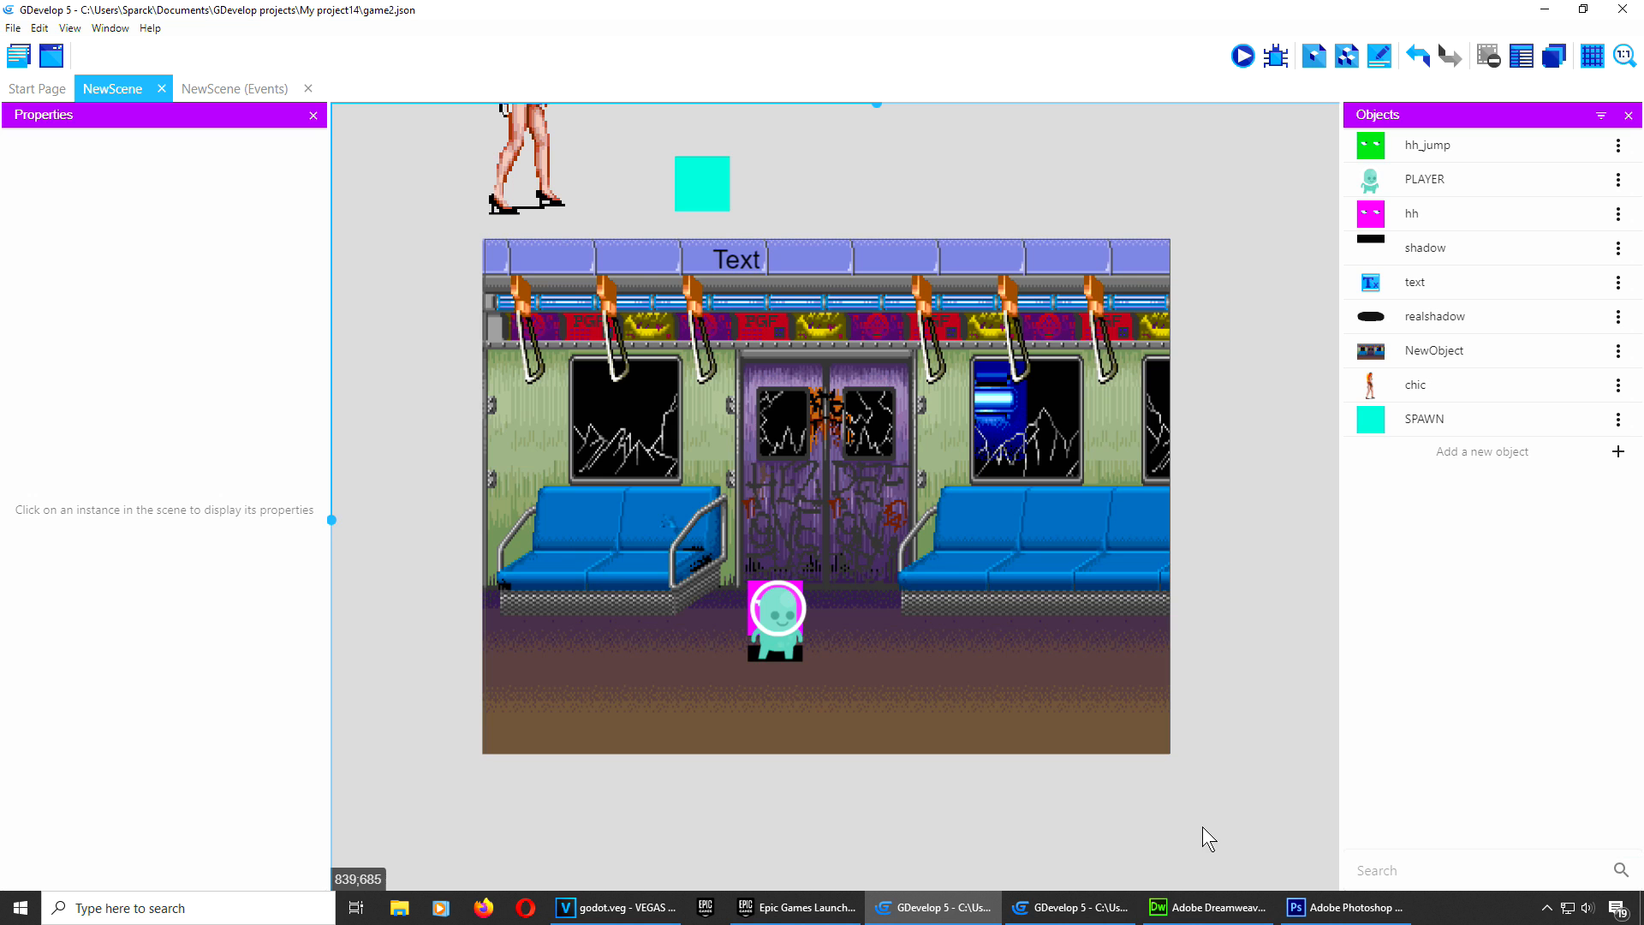
click(258, 87)
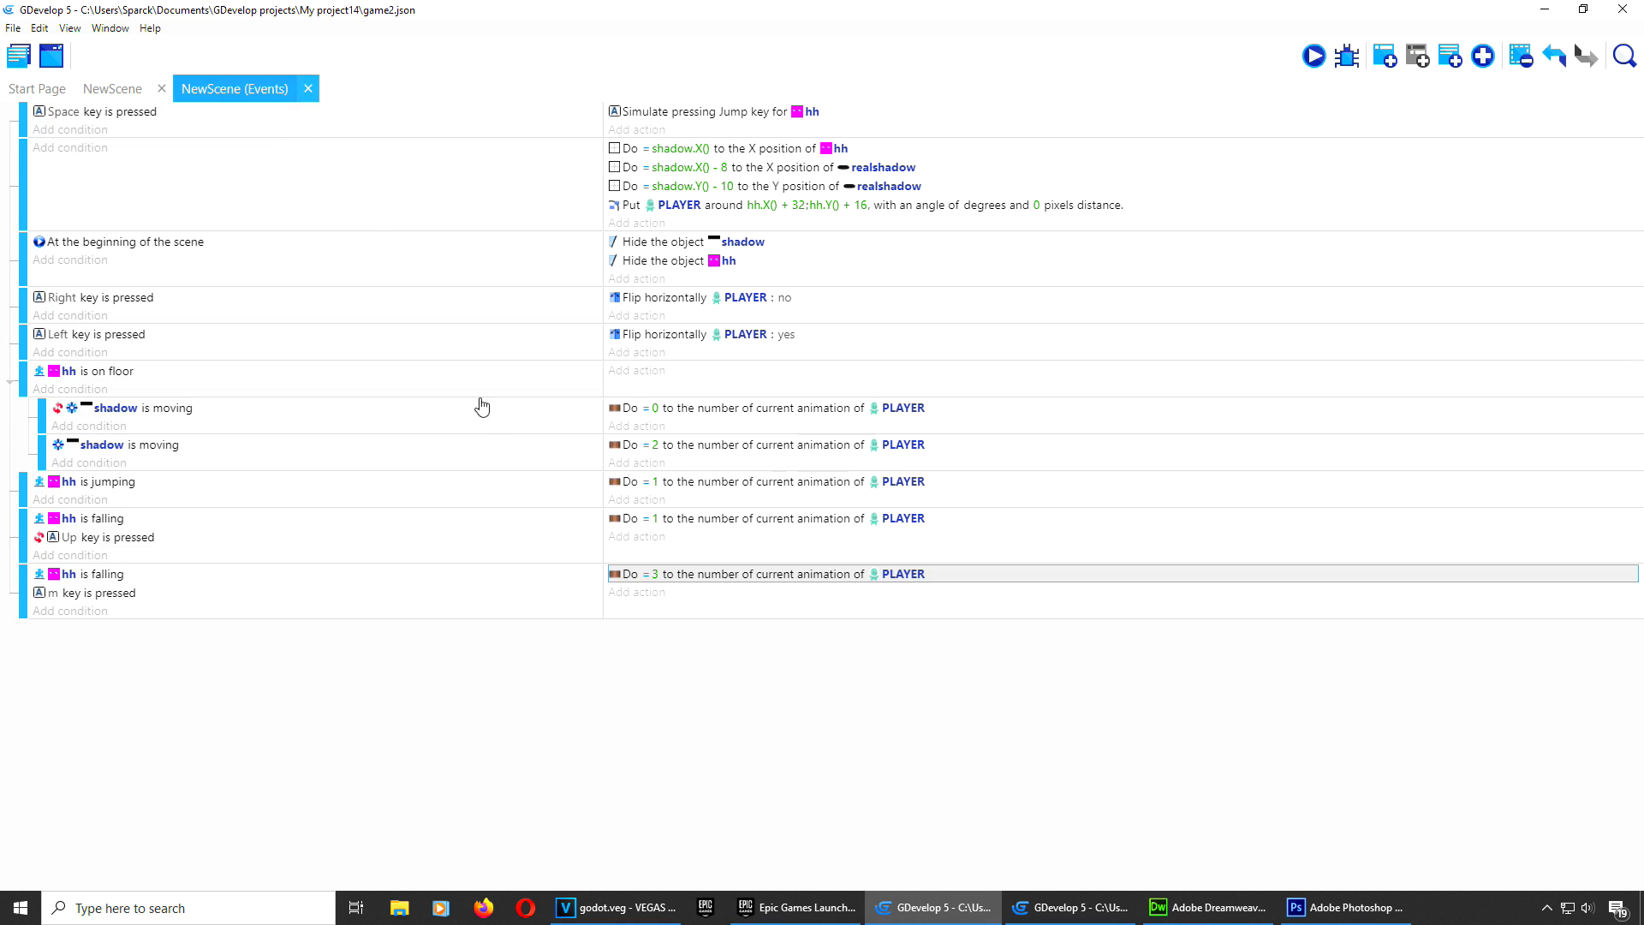
Step: Preview the game, jump repeatedly while moving PLAYER in both horizontal directions to check the jump and fall animations, and close the preview
click(1314, 56)
key(space)
key(space)
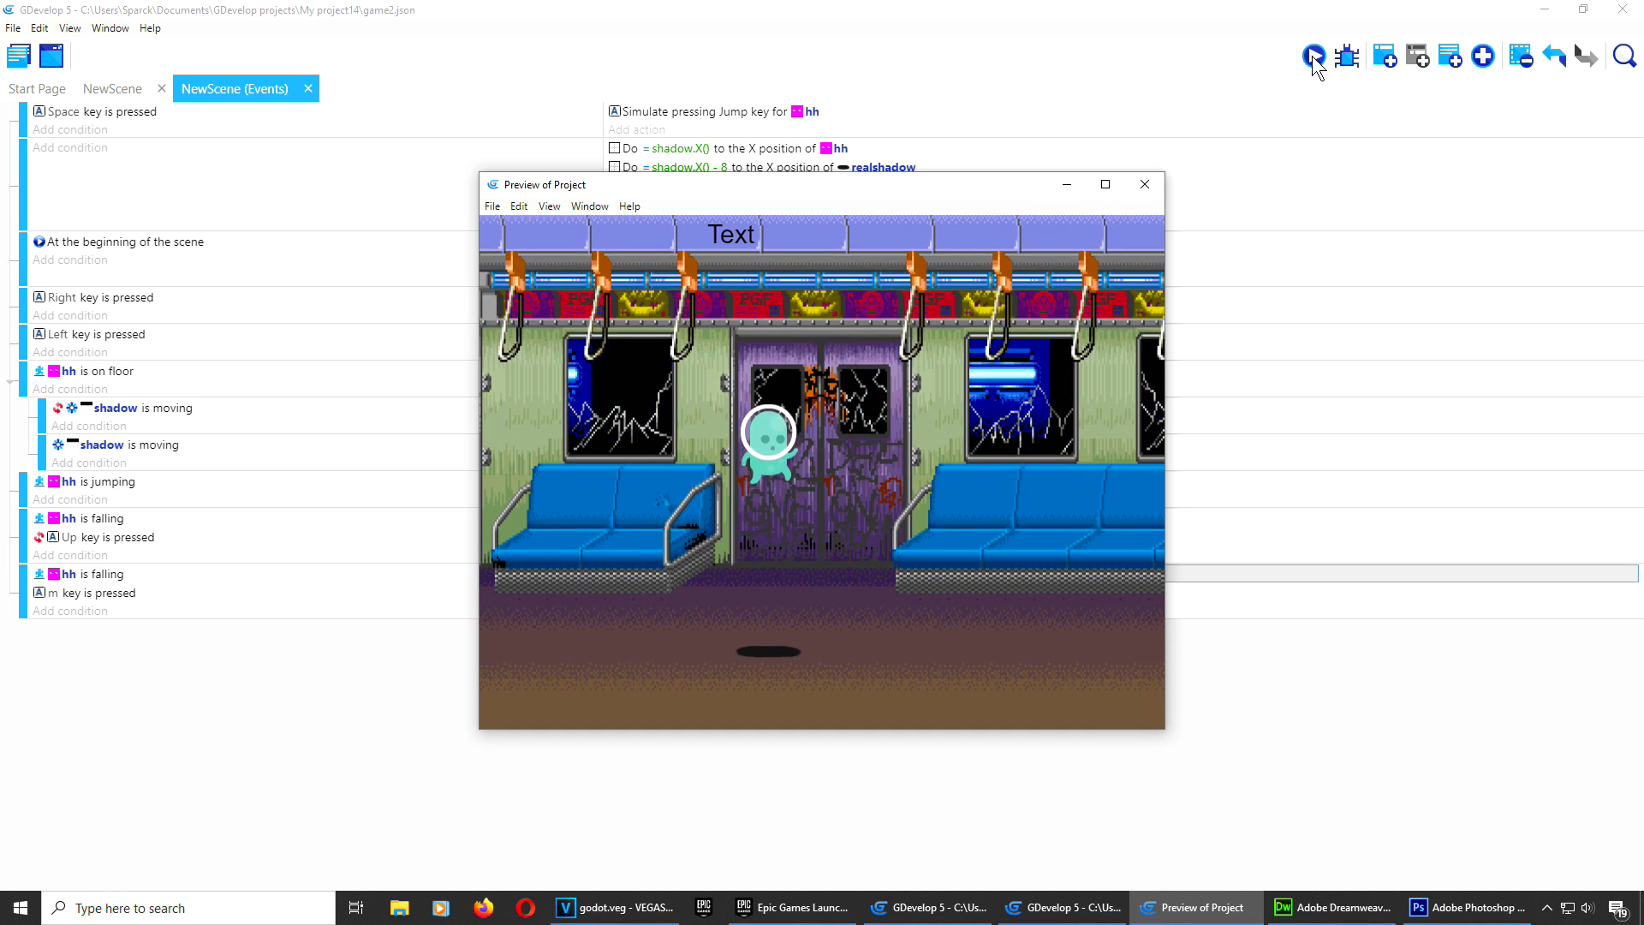
key(Right)
key(space)
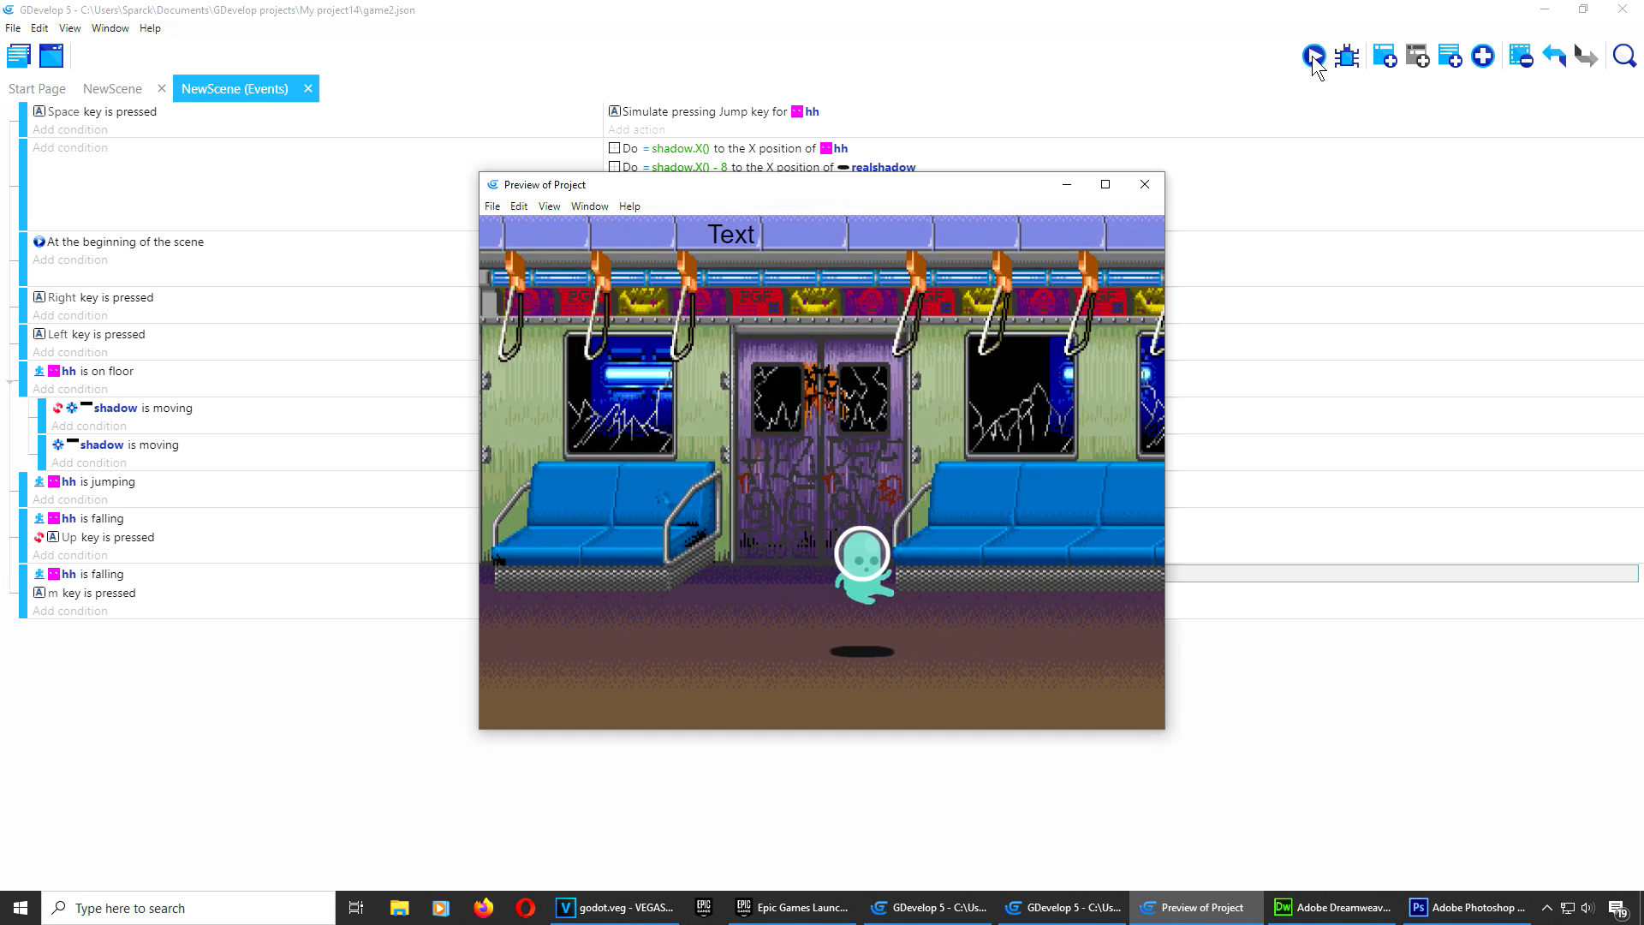
key(space)
key(Left)
key(Right)
key(space)
key(Left)
key(space)
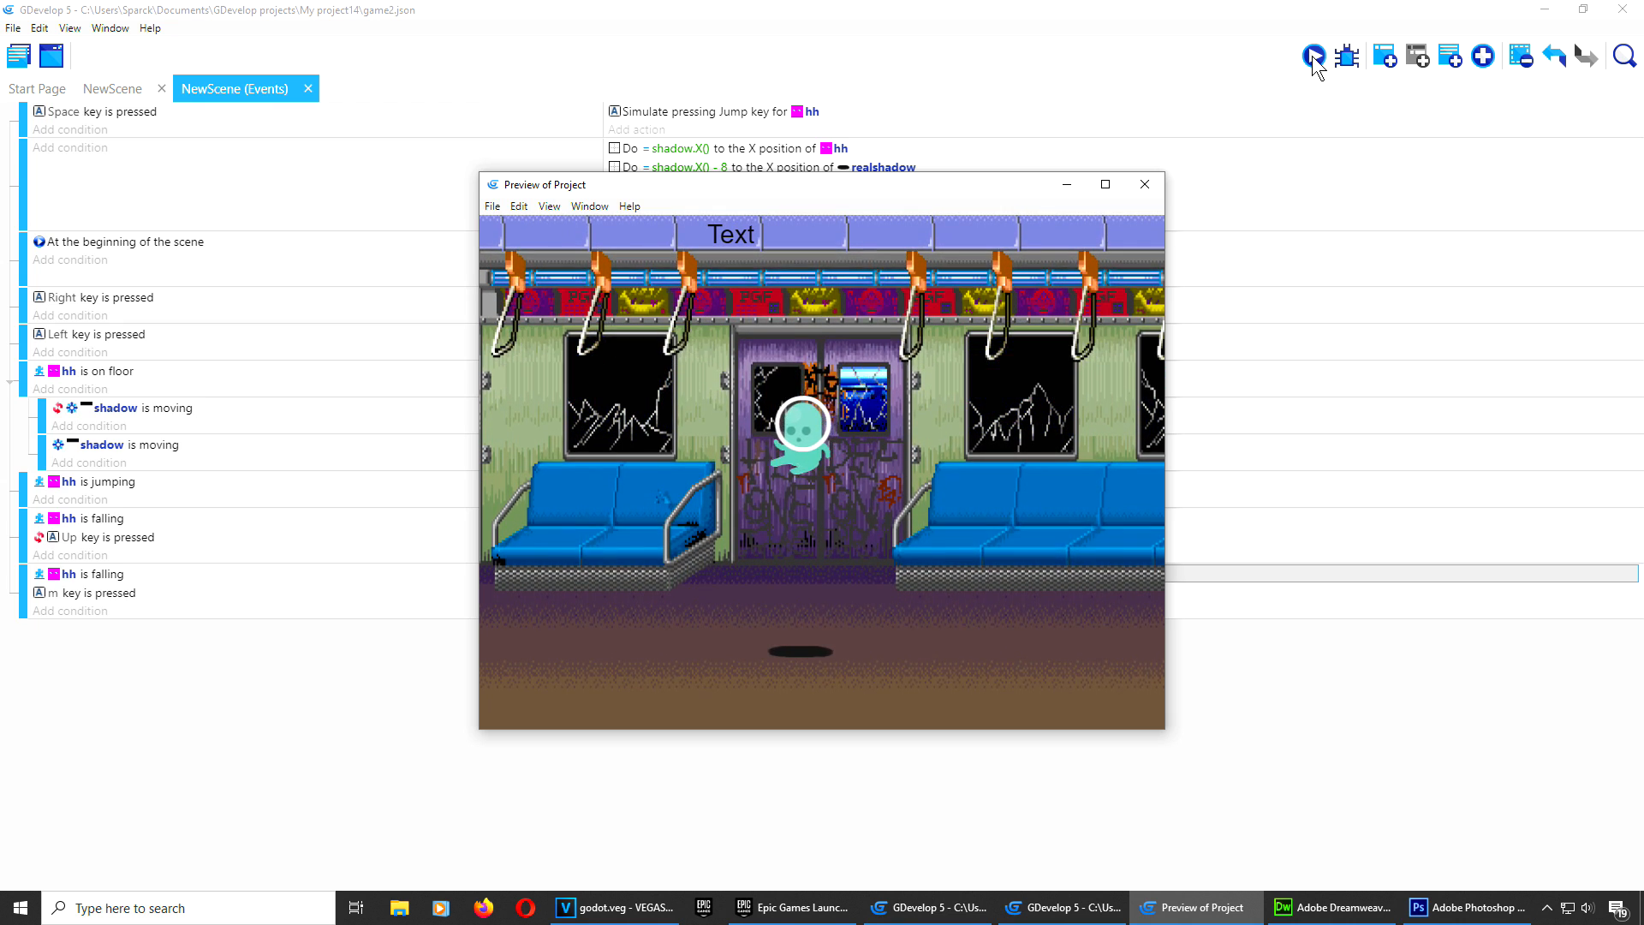
key(Right)
key(space)
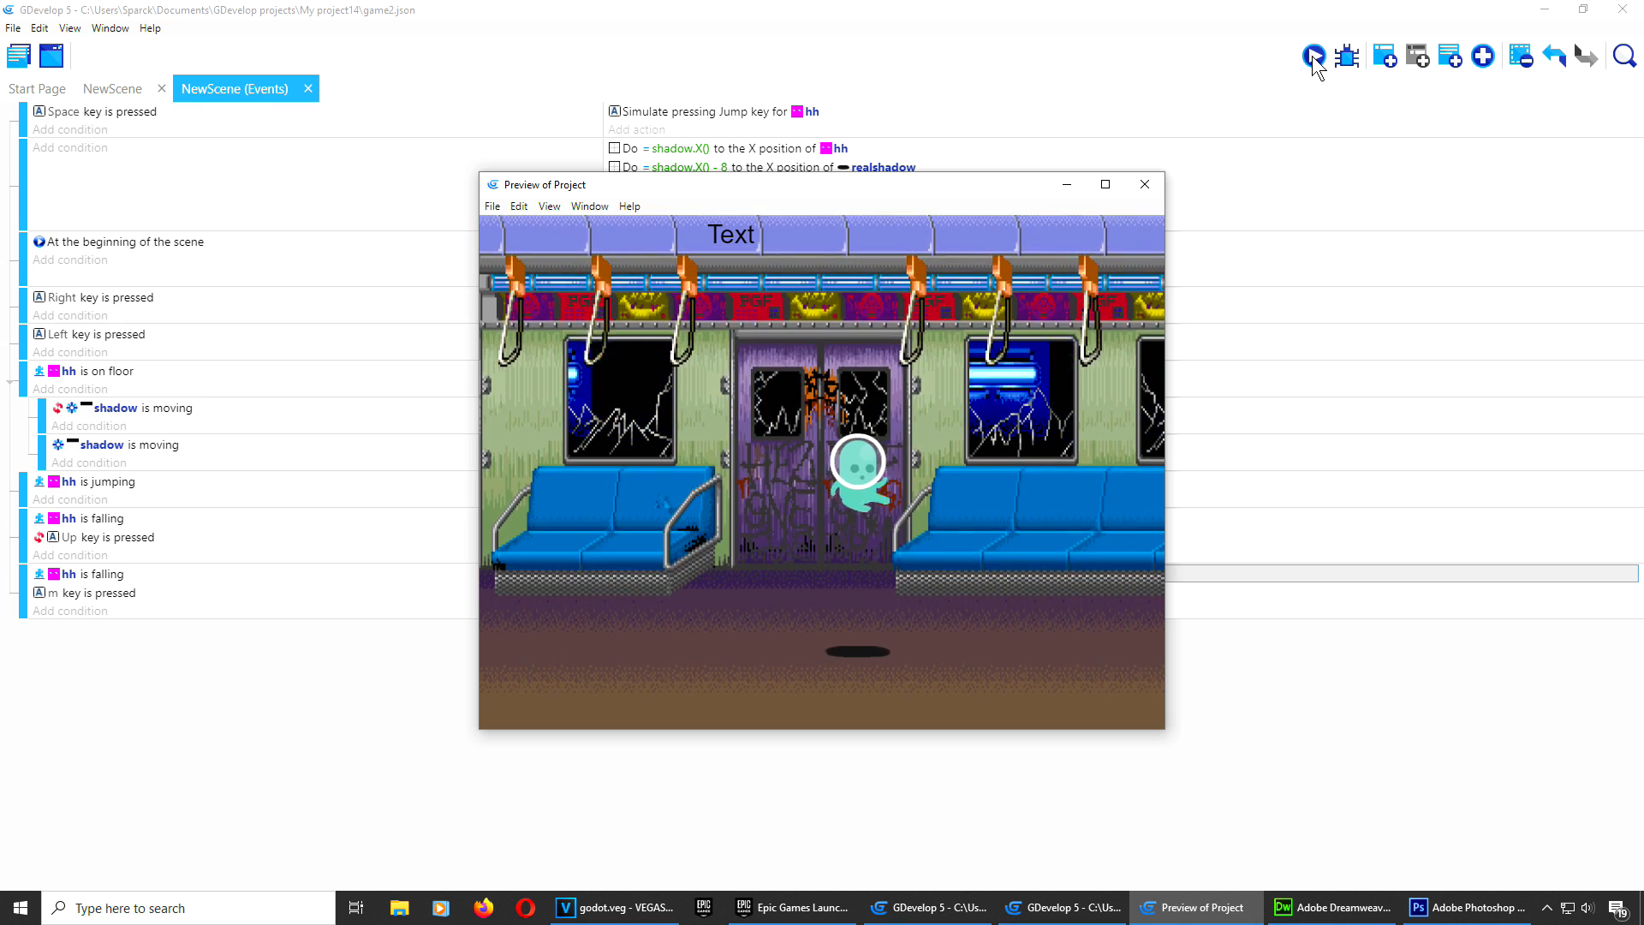
key(space)
key(Left)
key(space)
key(space)
key(Right)
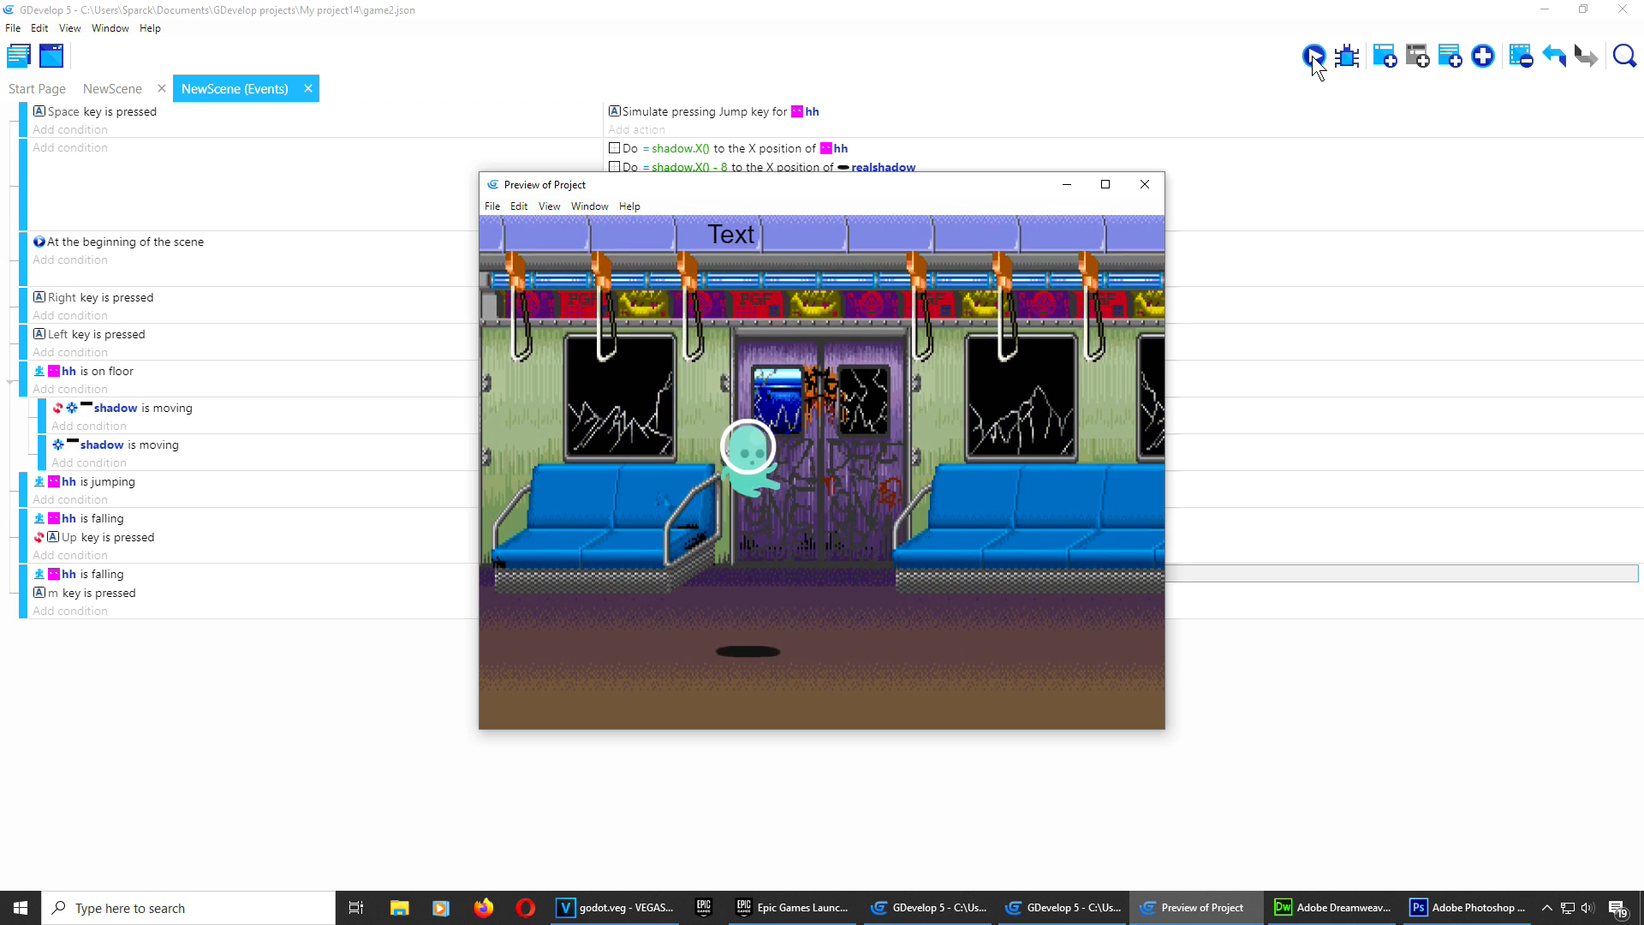
key(Right)
key(space)
key(space)
key(Left)
key(space)
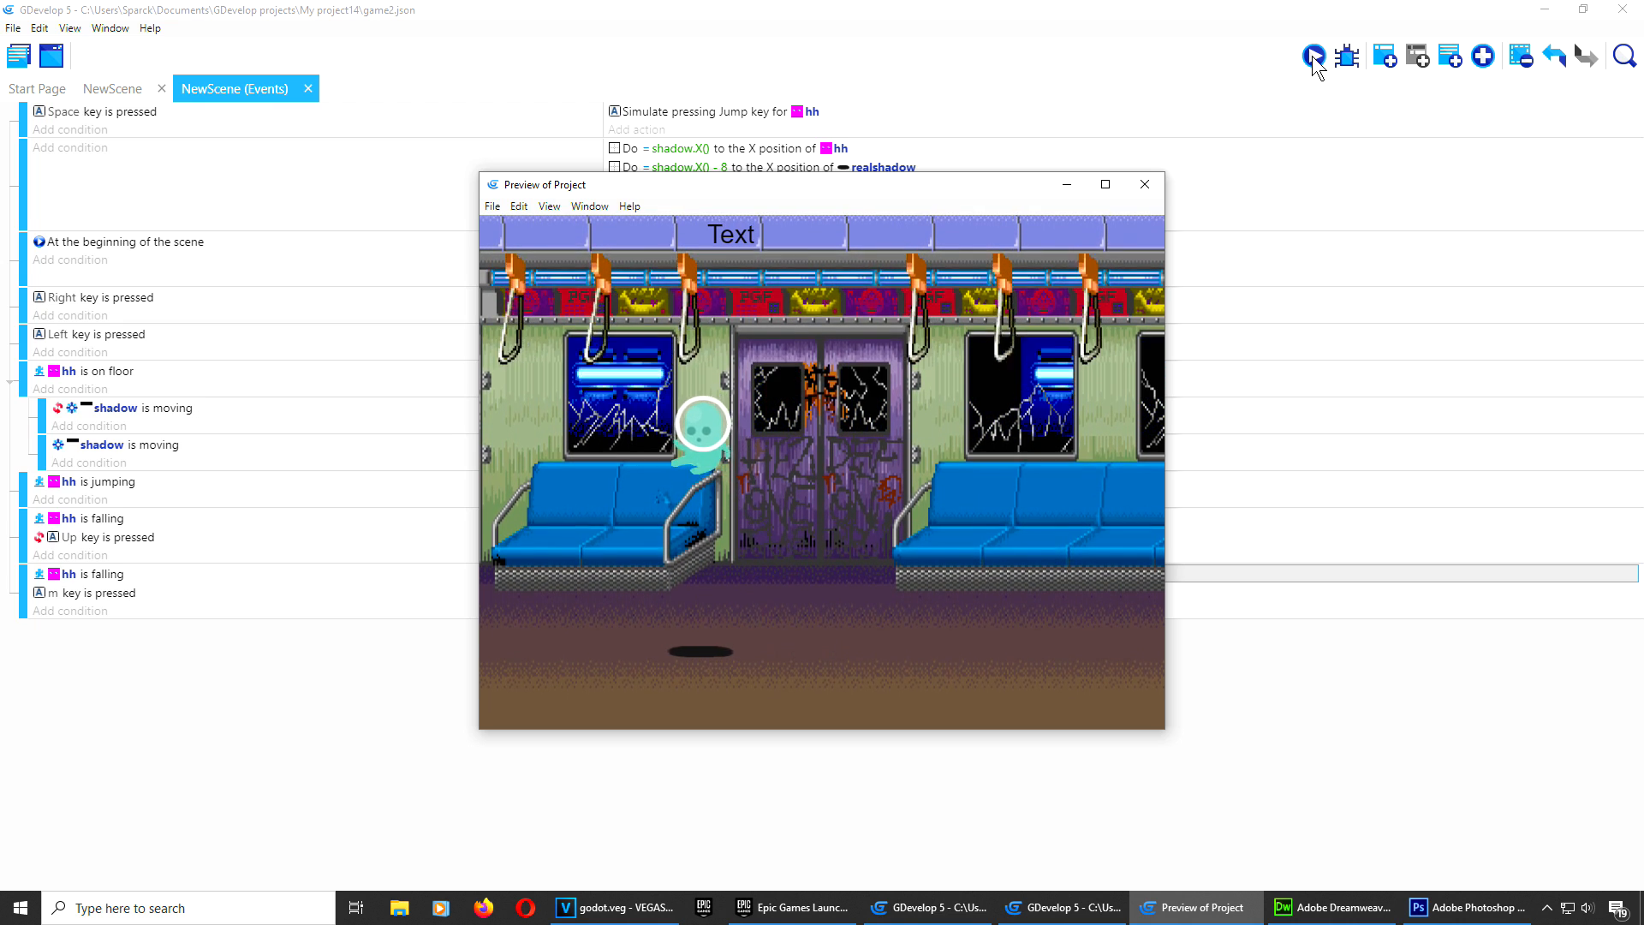
key(Right)
key(space)
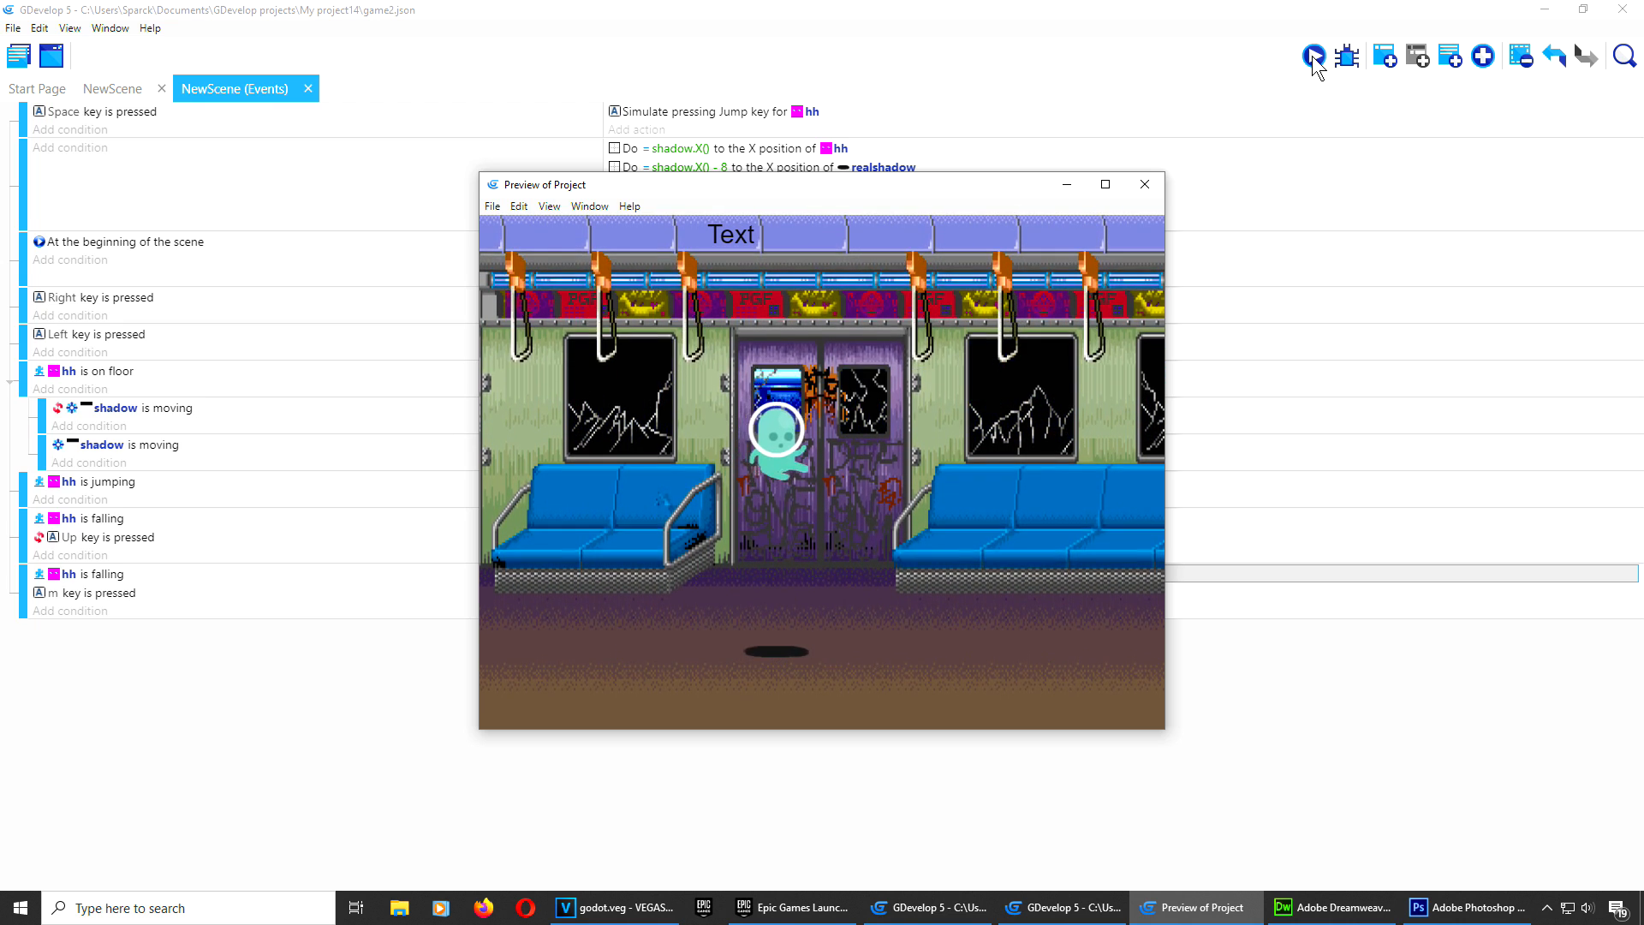
key(space)
key(Right)
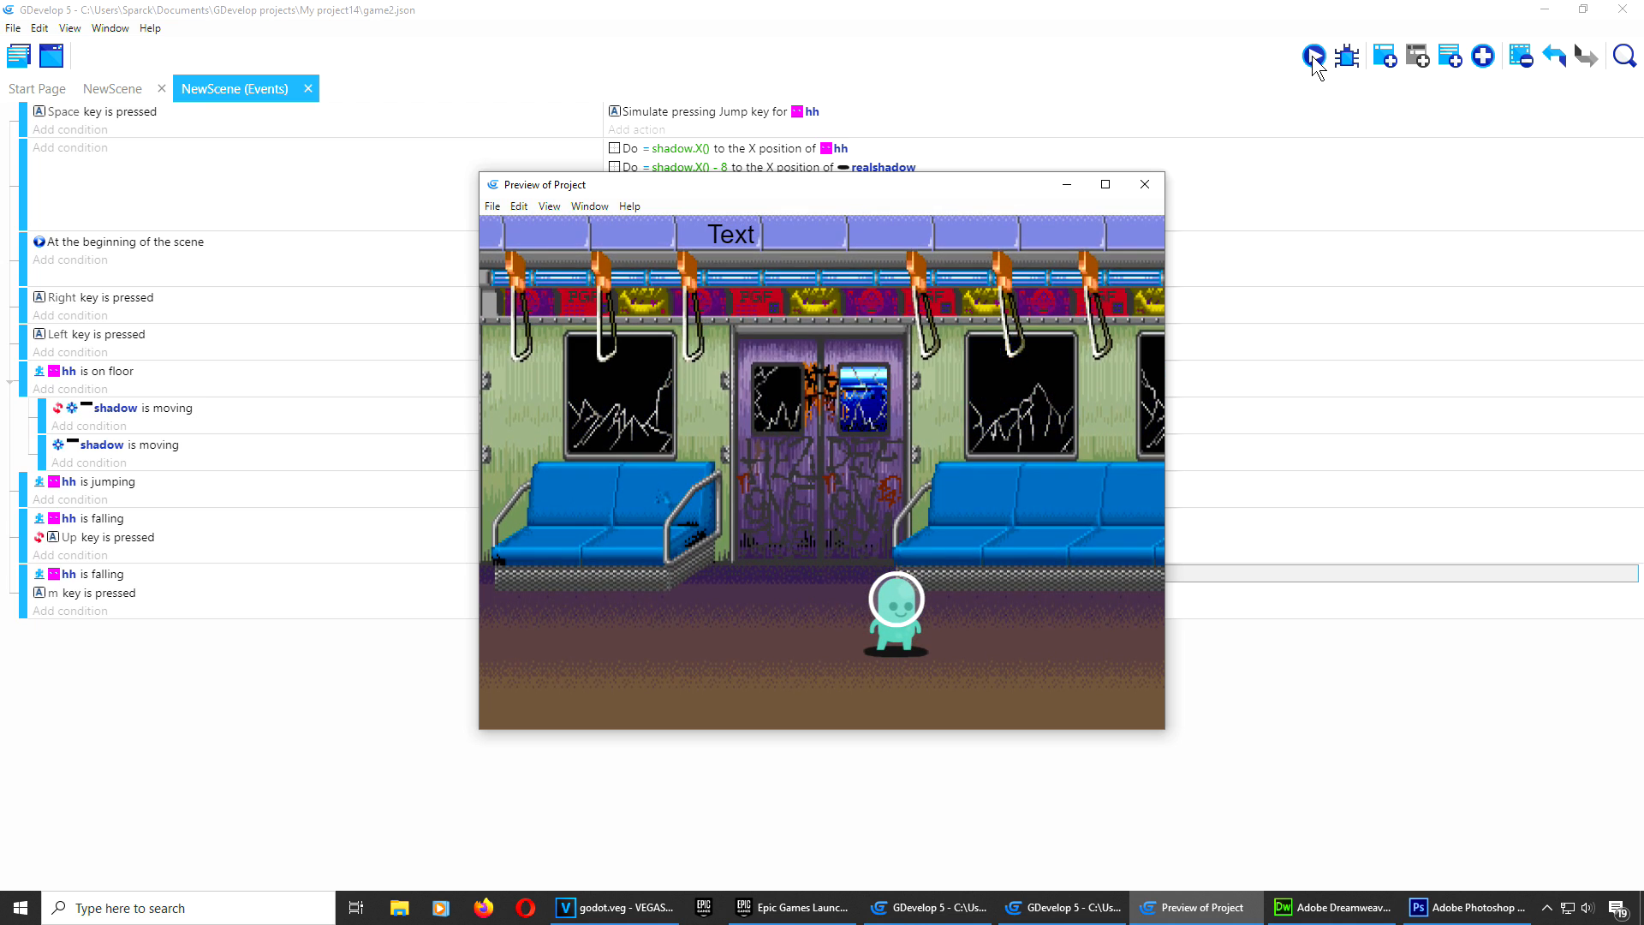
click(1145, 184)
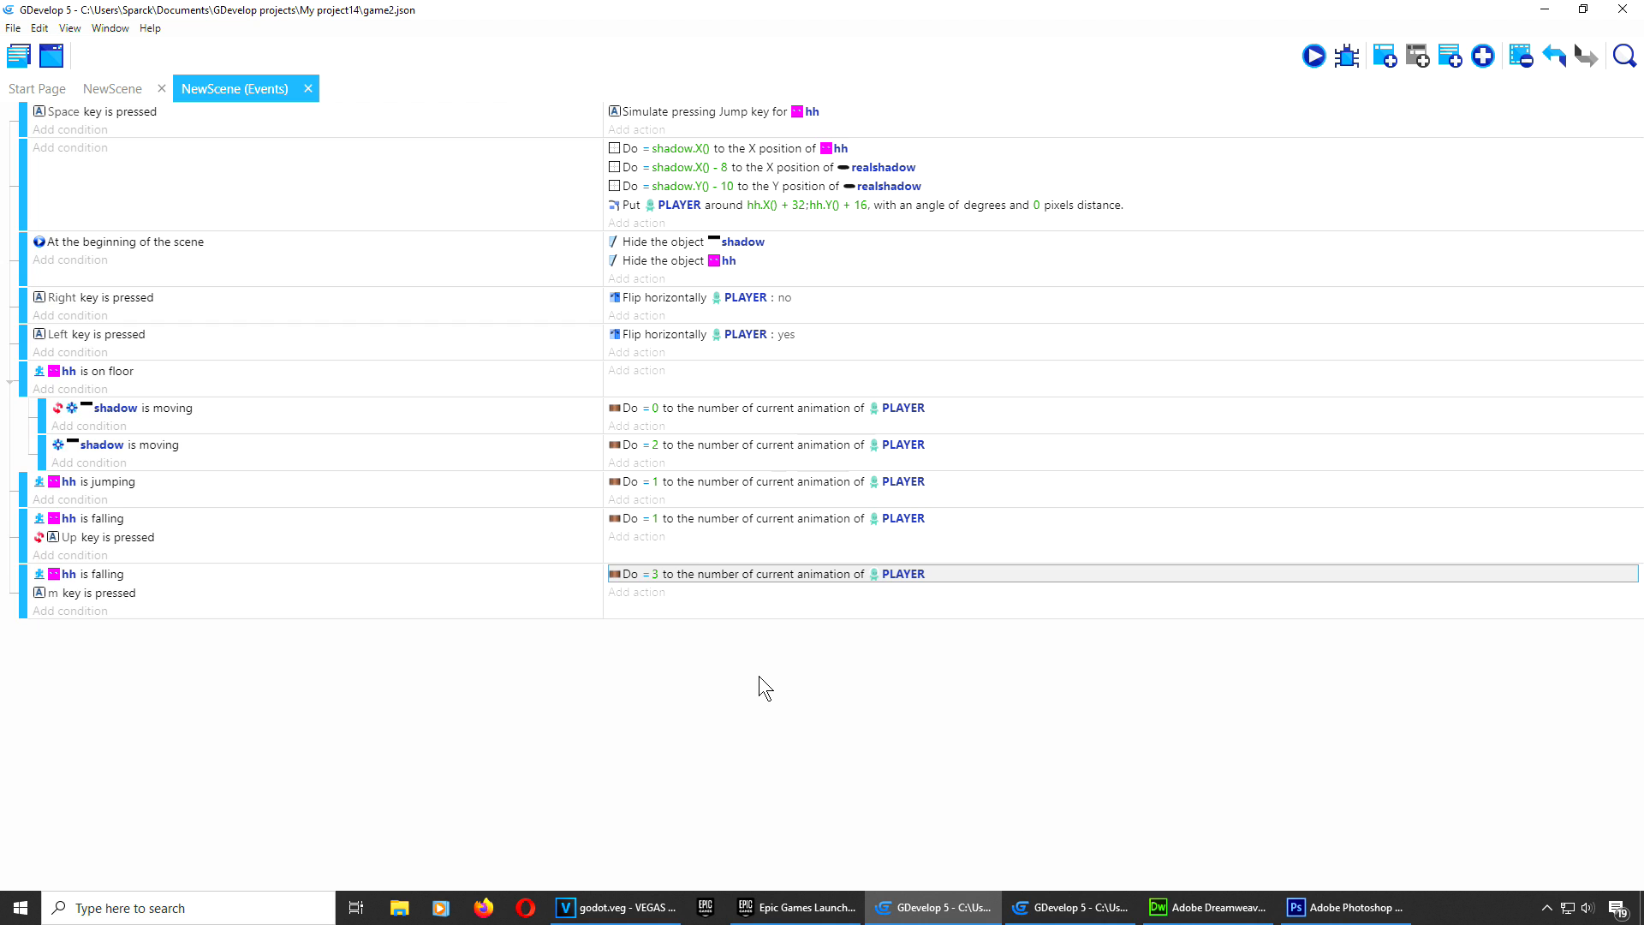
Step: Move the chic instance into the subway scene at X -41, Y 230, and place SPAWN beside it at X -113, Y 242
click(113, 91)
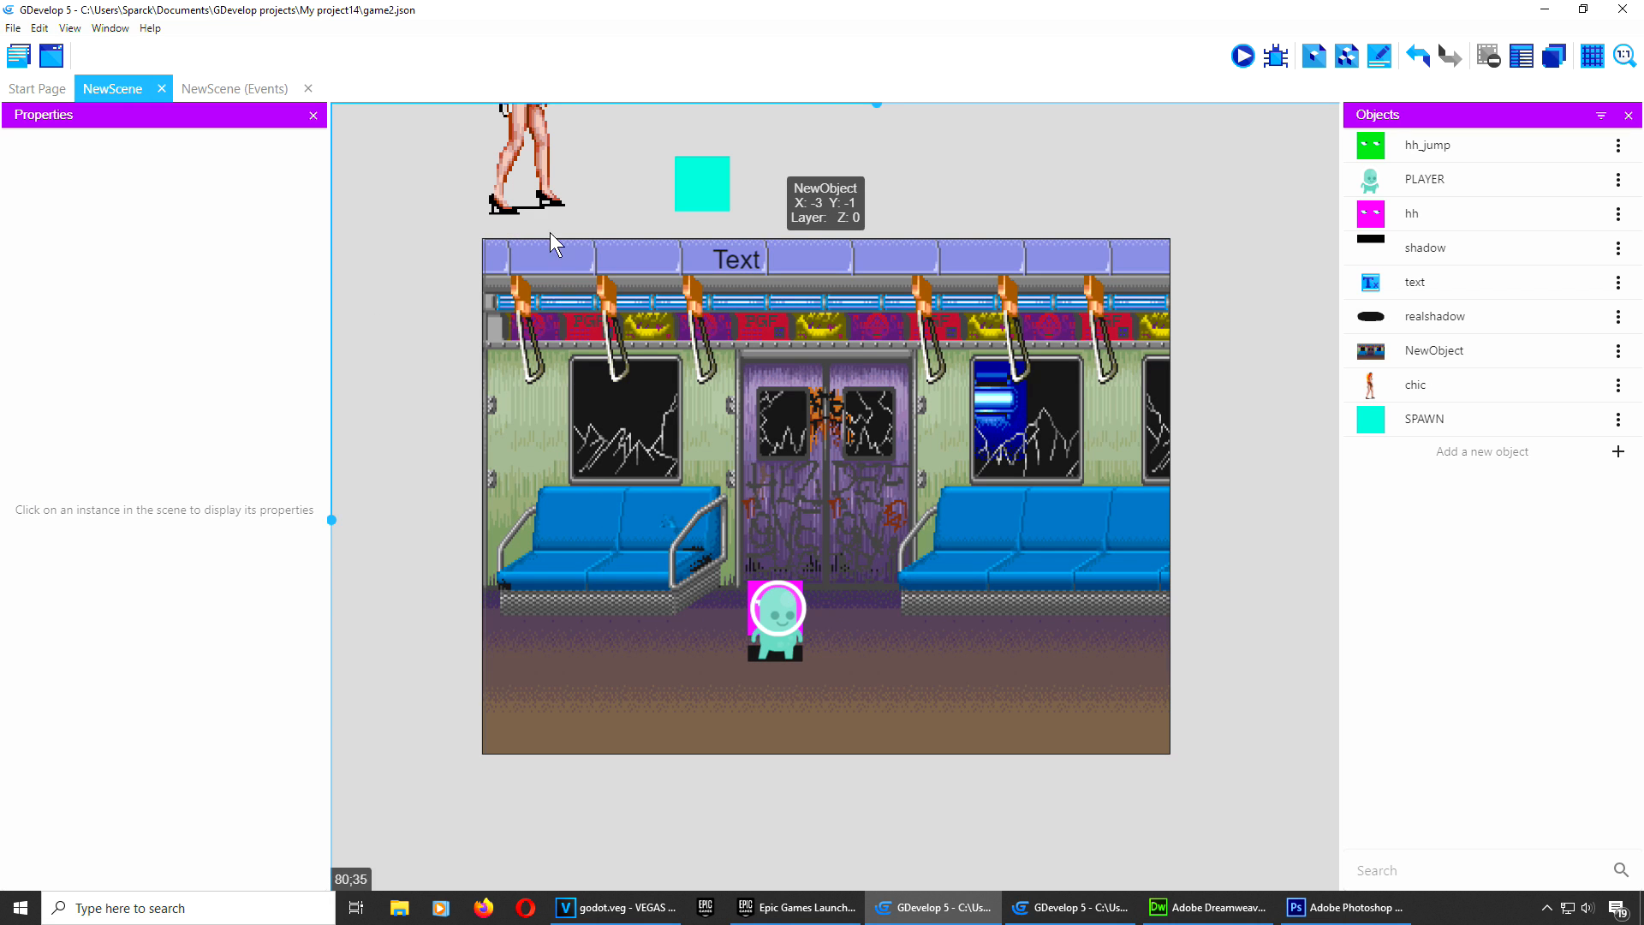
drag(535, 158, 649, 625)
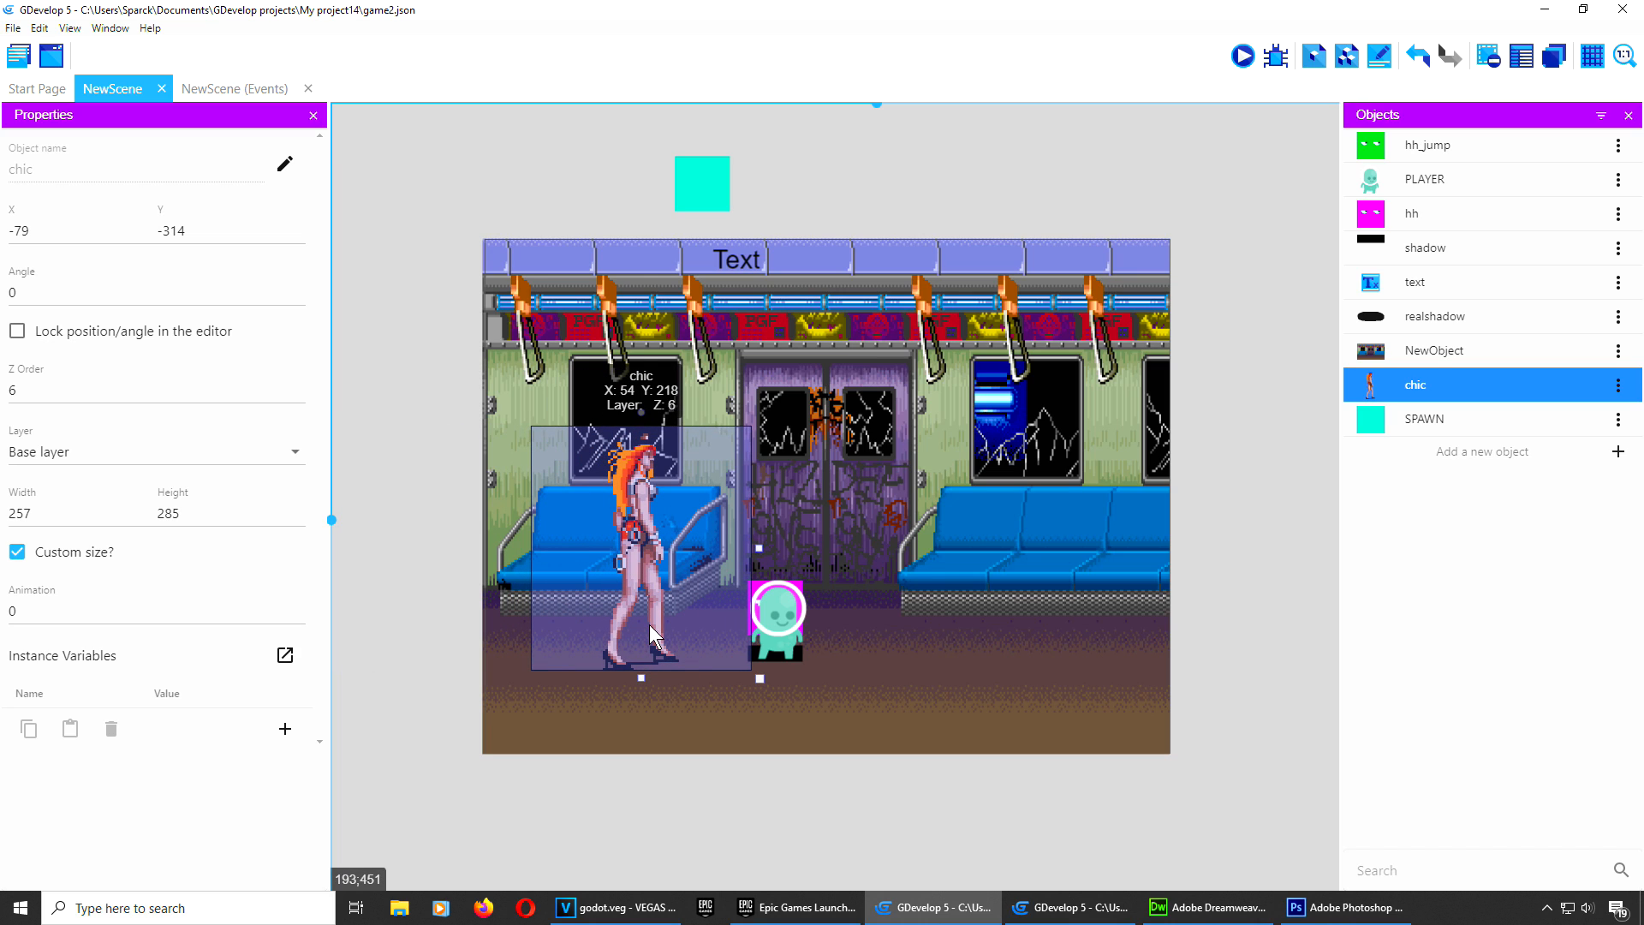
drag(649, 625, 649, 624)
drag(639, 578, 635, 580)
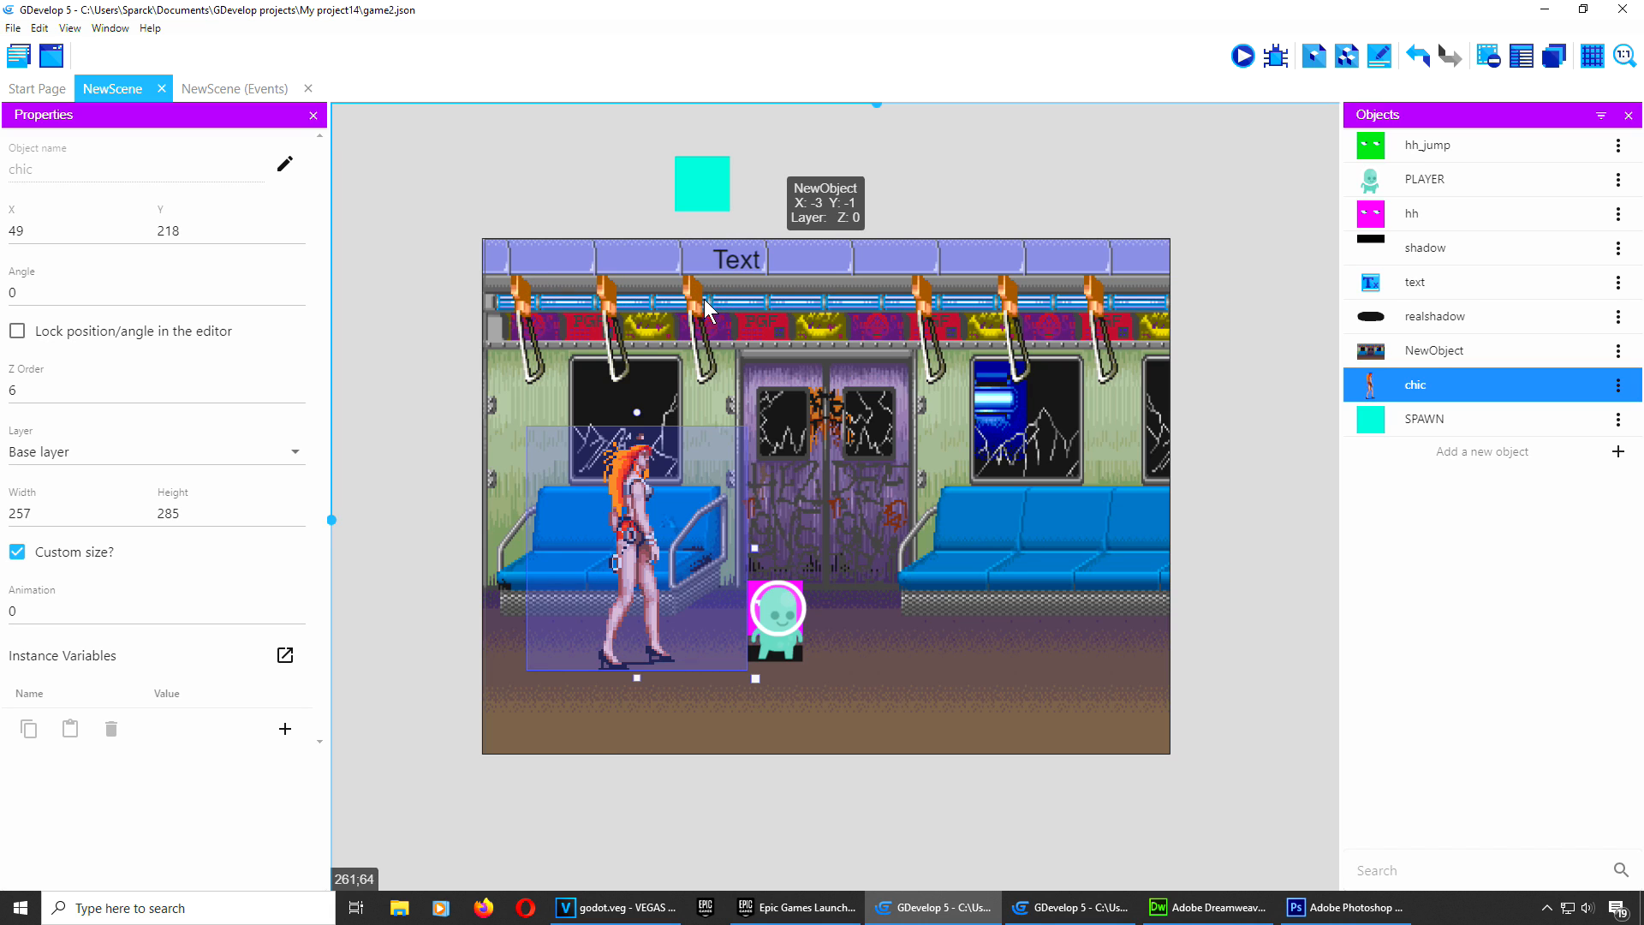
drag(639, 583, 446, 593)
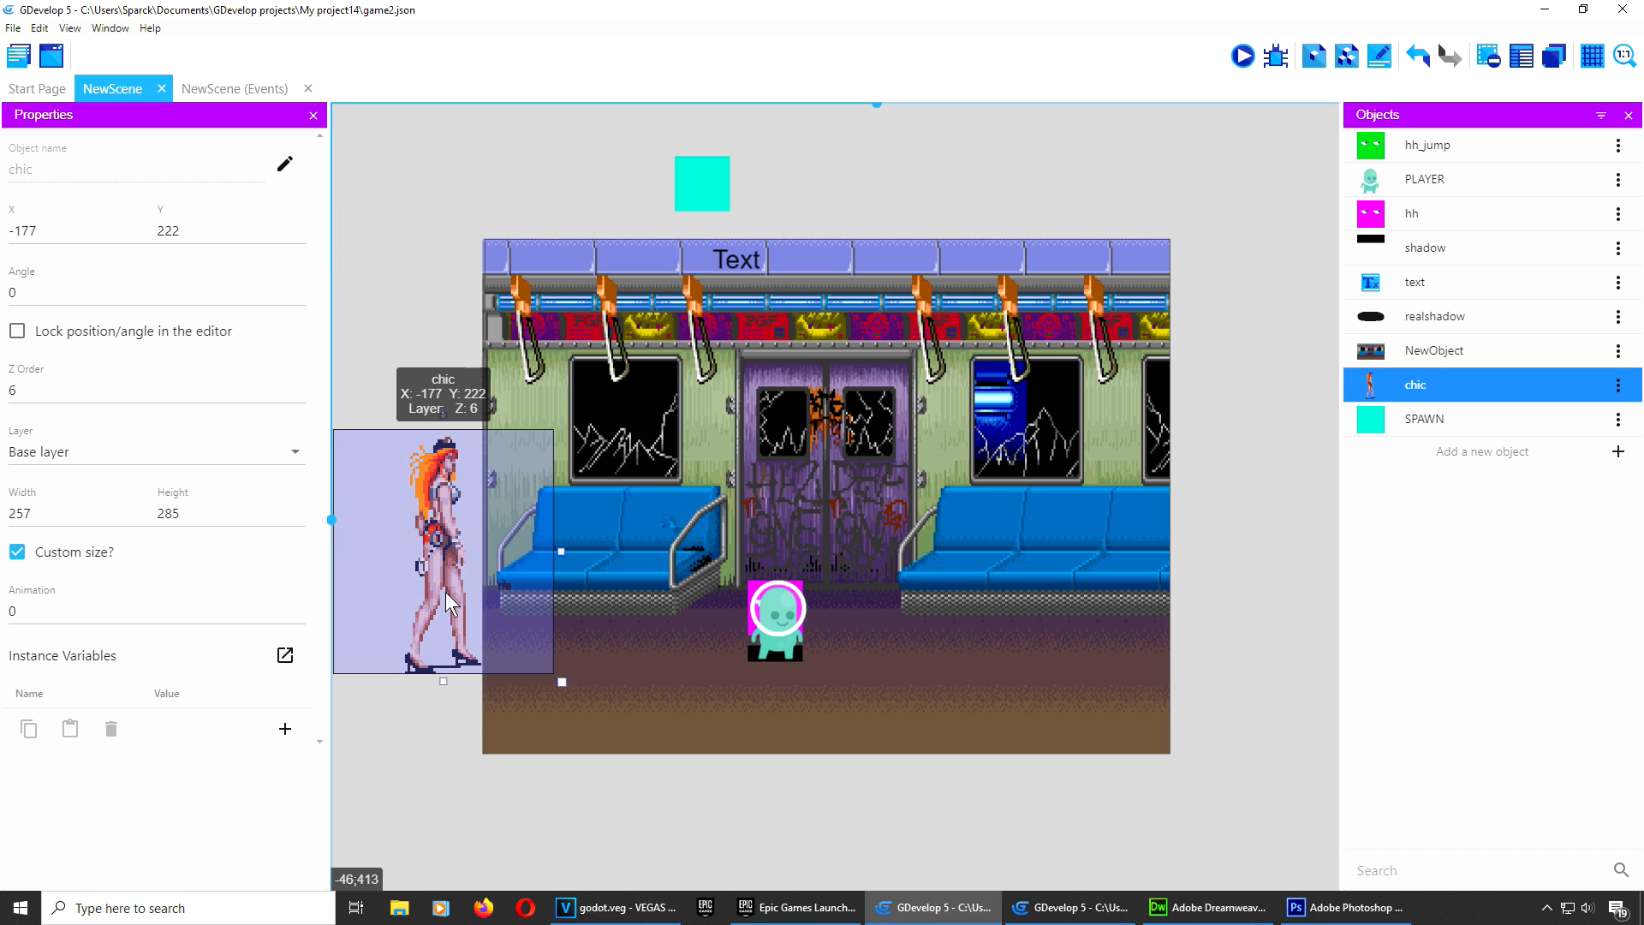
drag(445, 593, 563, 599)
drag(710, 182, 420, 469)
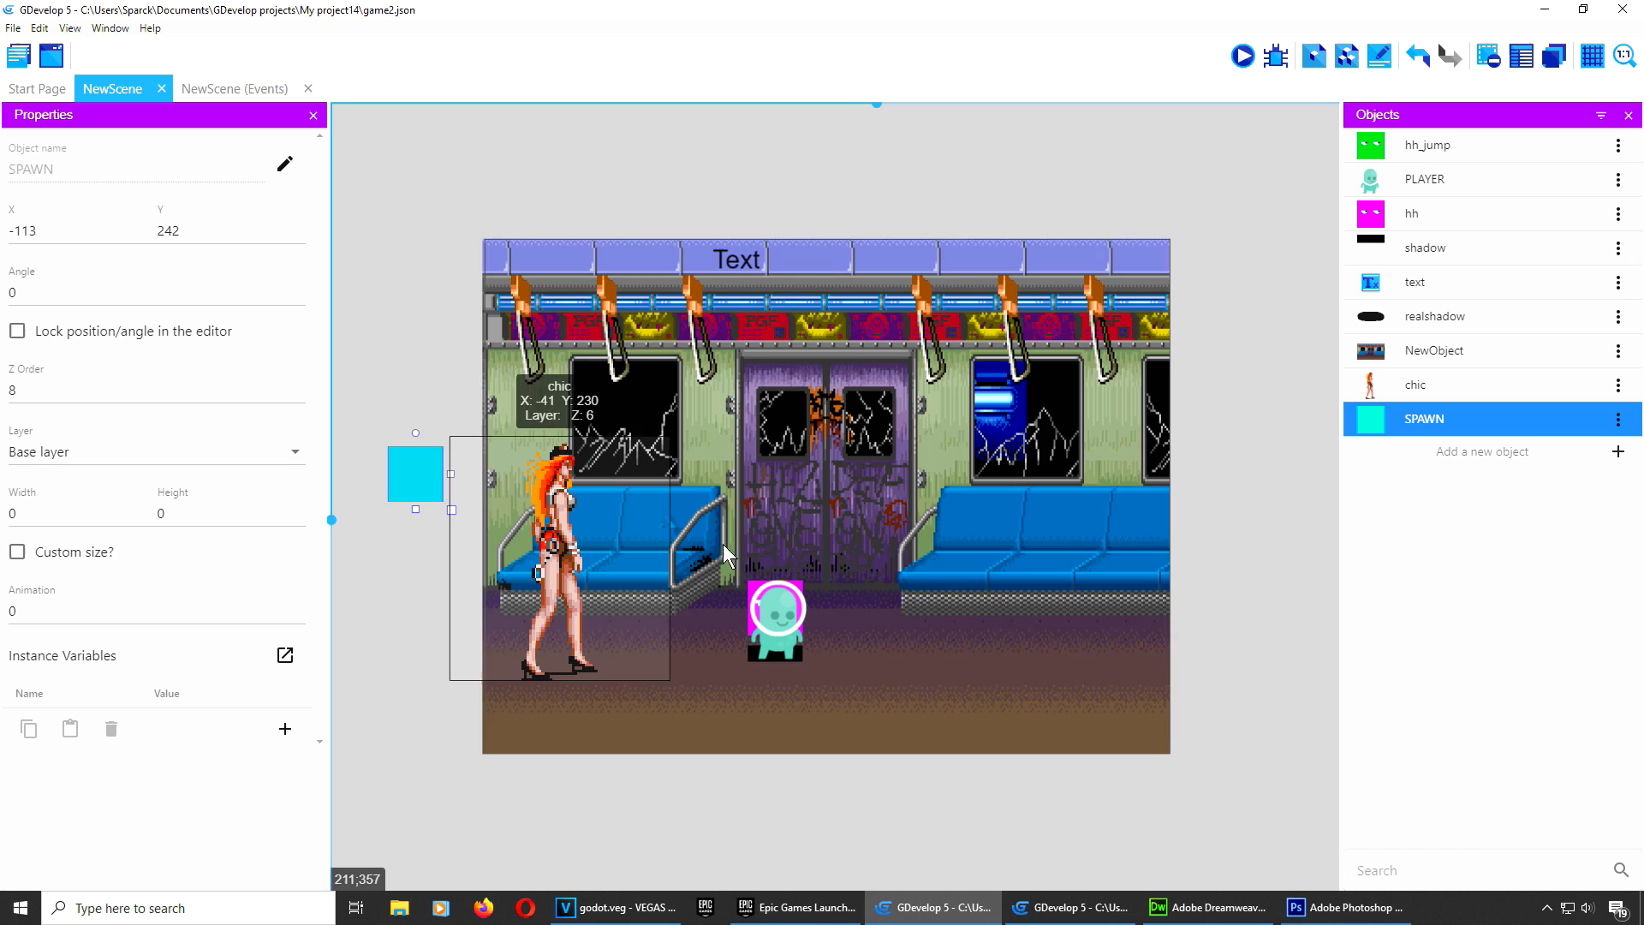
Step: Inspect the SPAWN object's animation and behaviors, and cancel its settings dialog
click(1619, 418)
click(1550, 454)
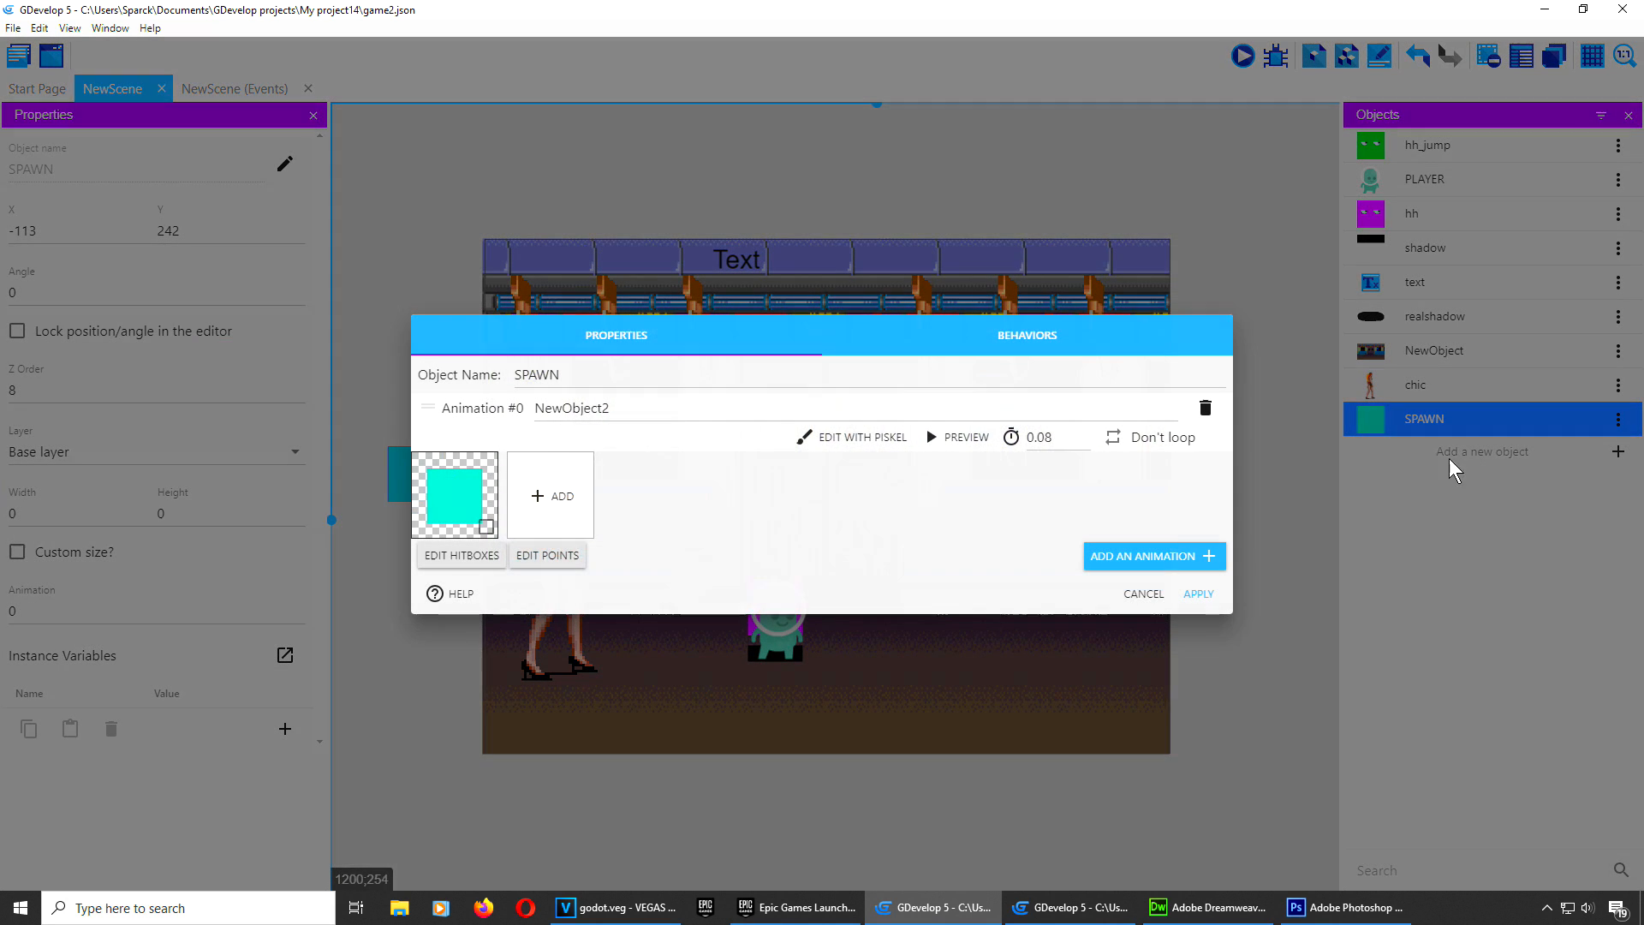
click(1053, 337)
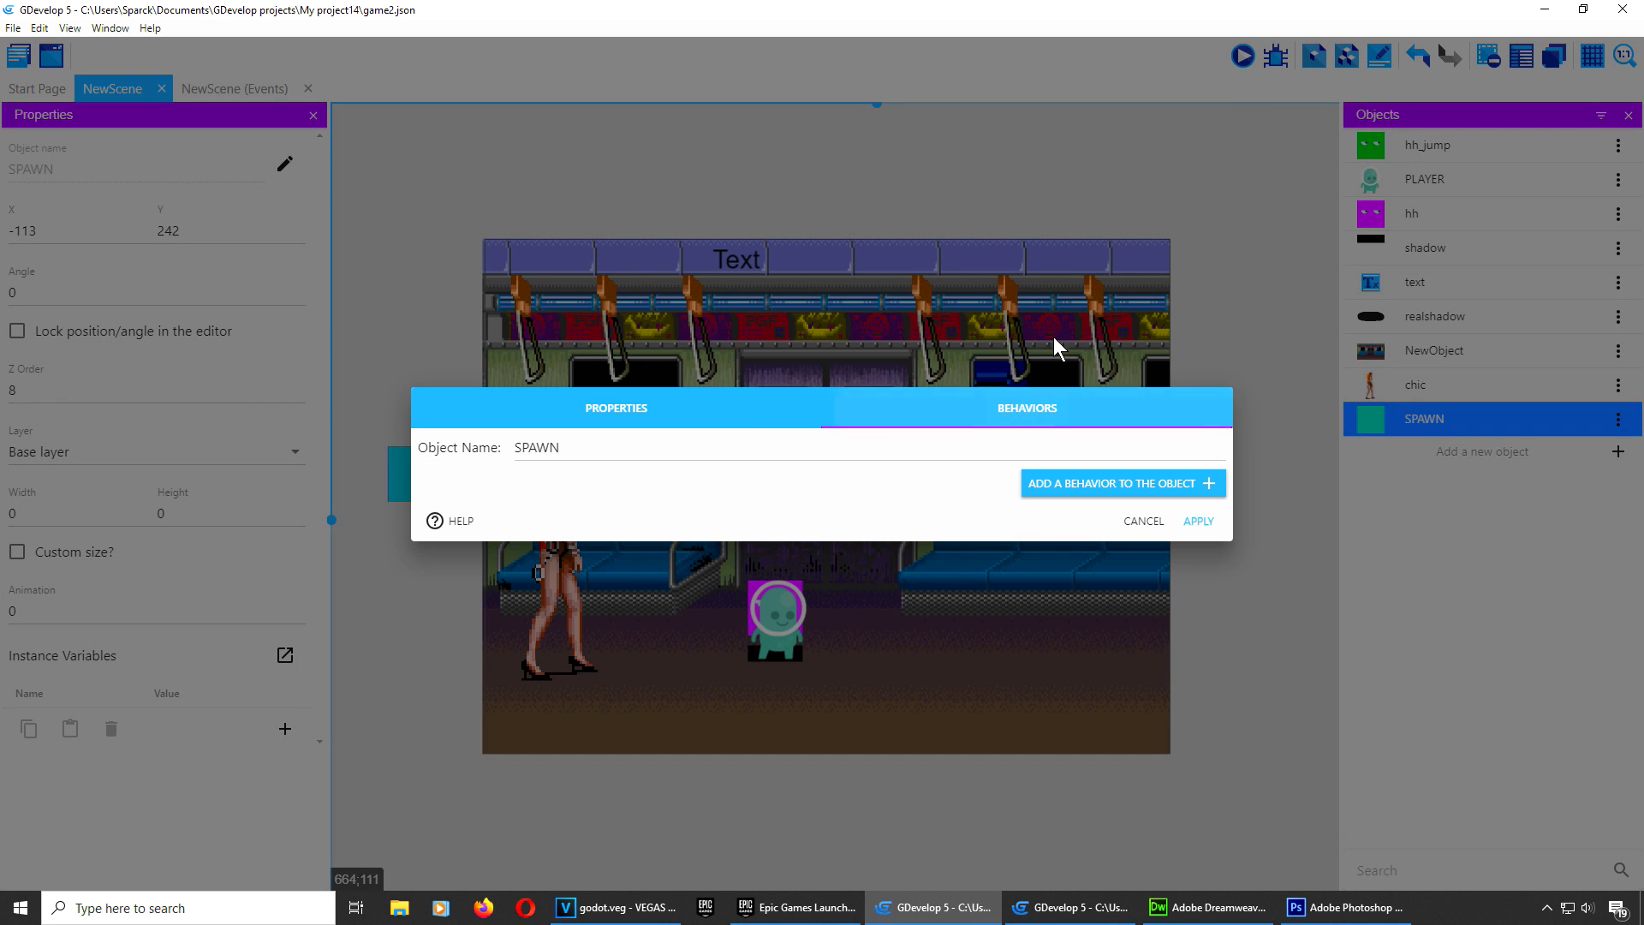
click(1137, 524)
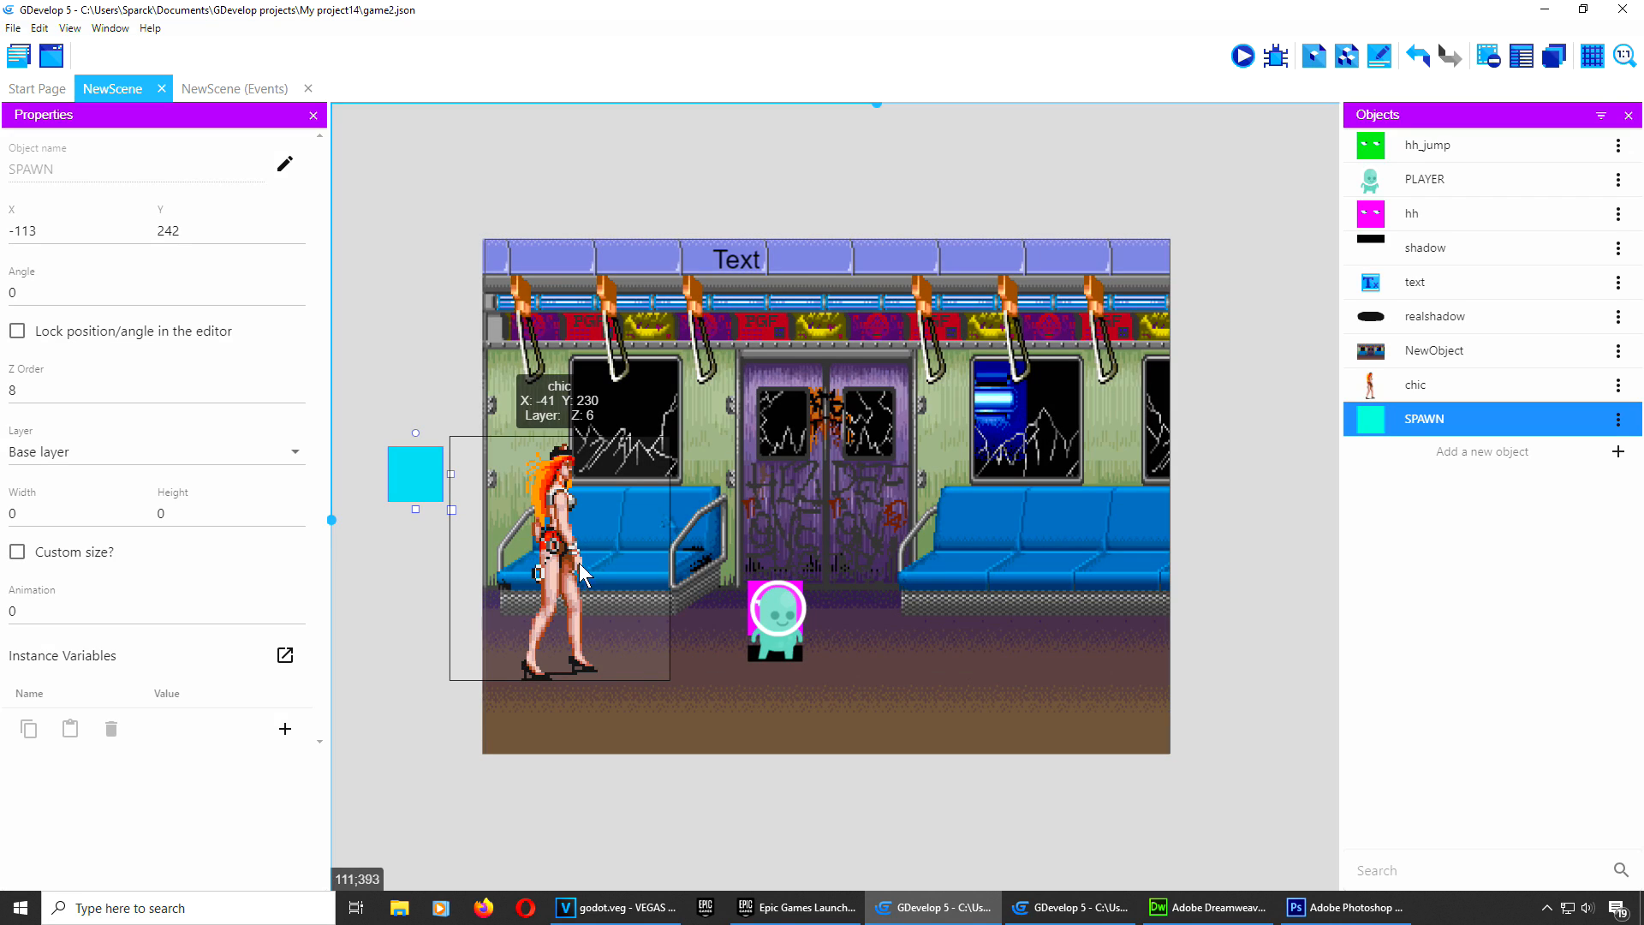
Step: Inspect the frames of the chic object's animation #0 in the Piskel editor and cancel without changes
click(555, 485)
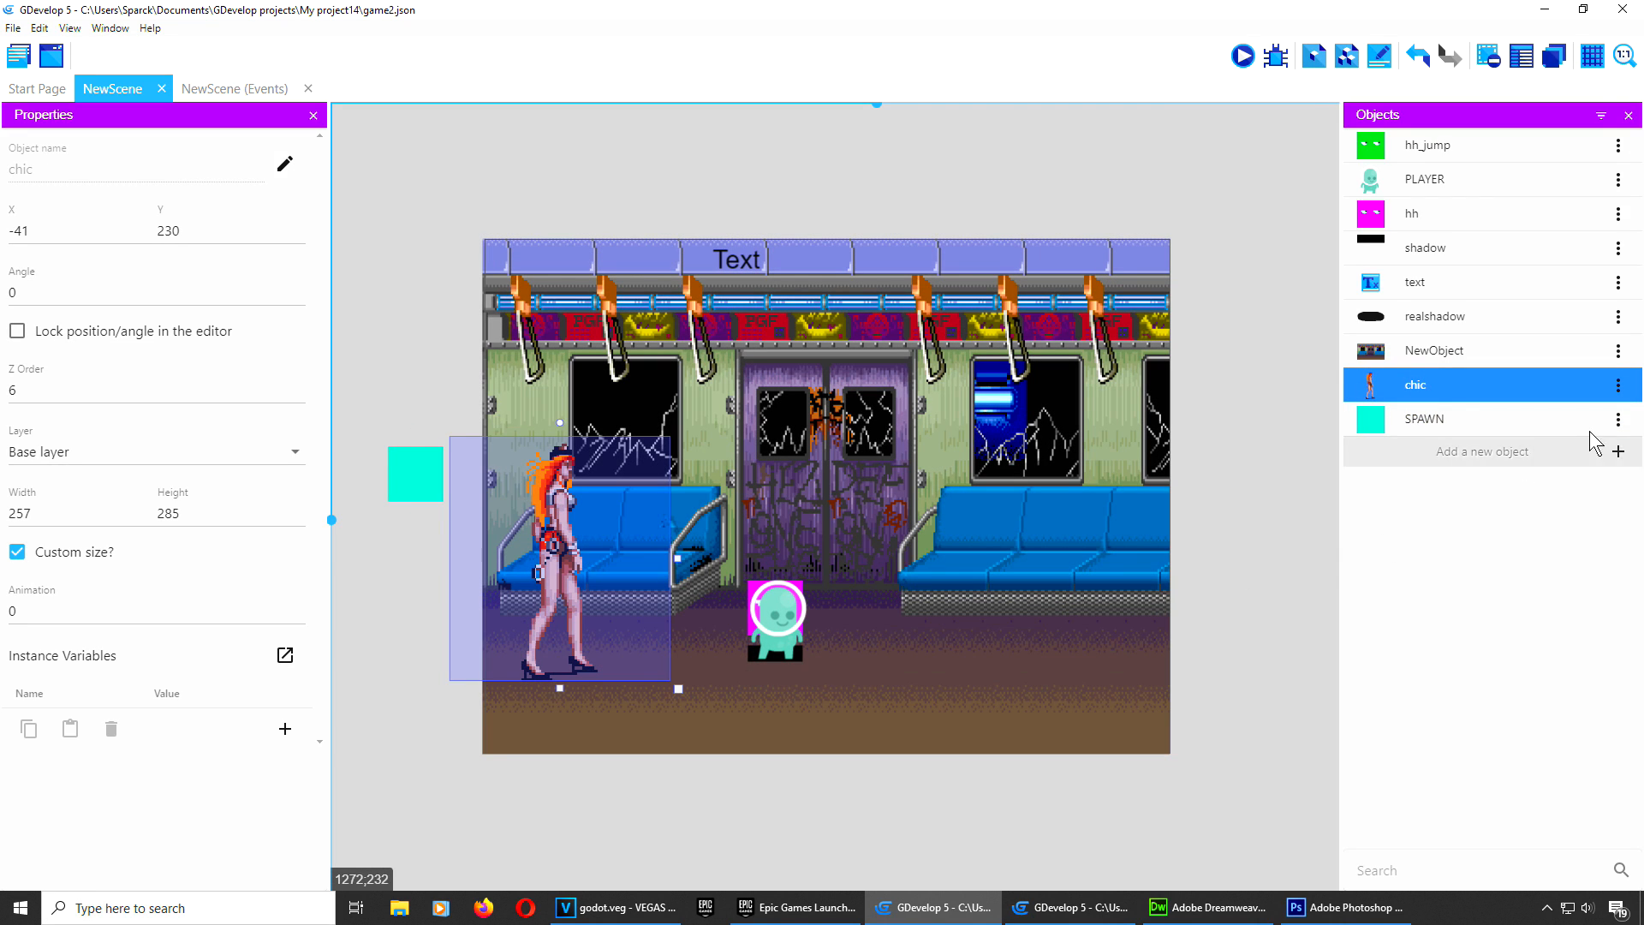
click(1619, 385)
click(1572, 422)
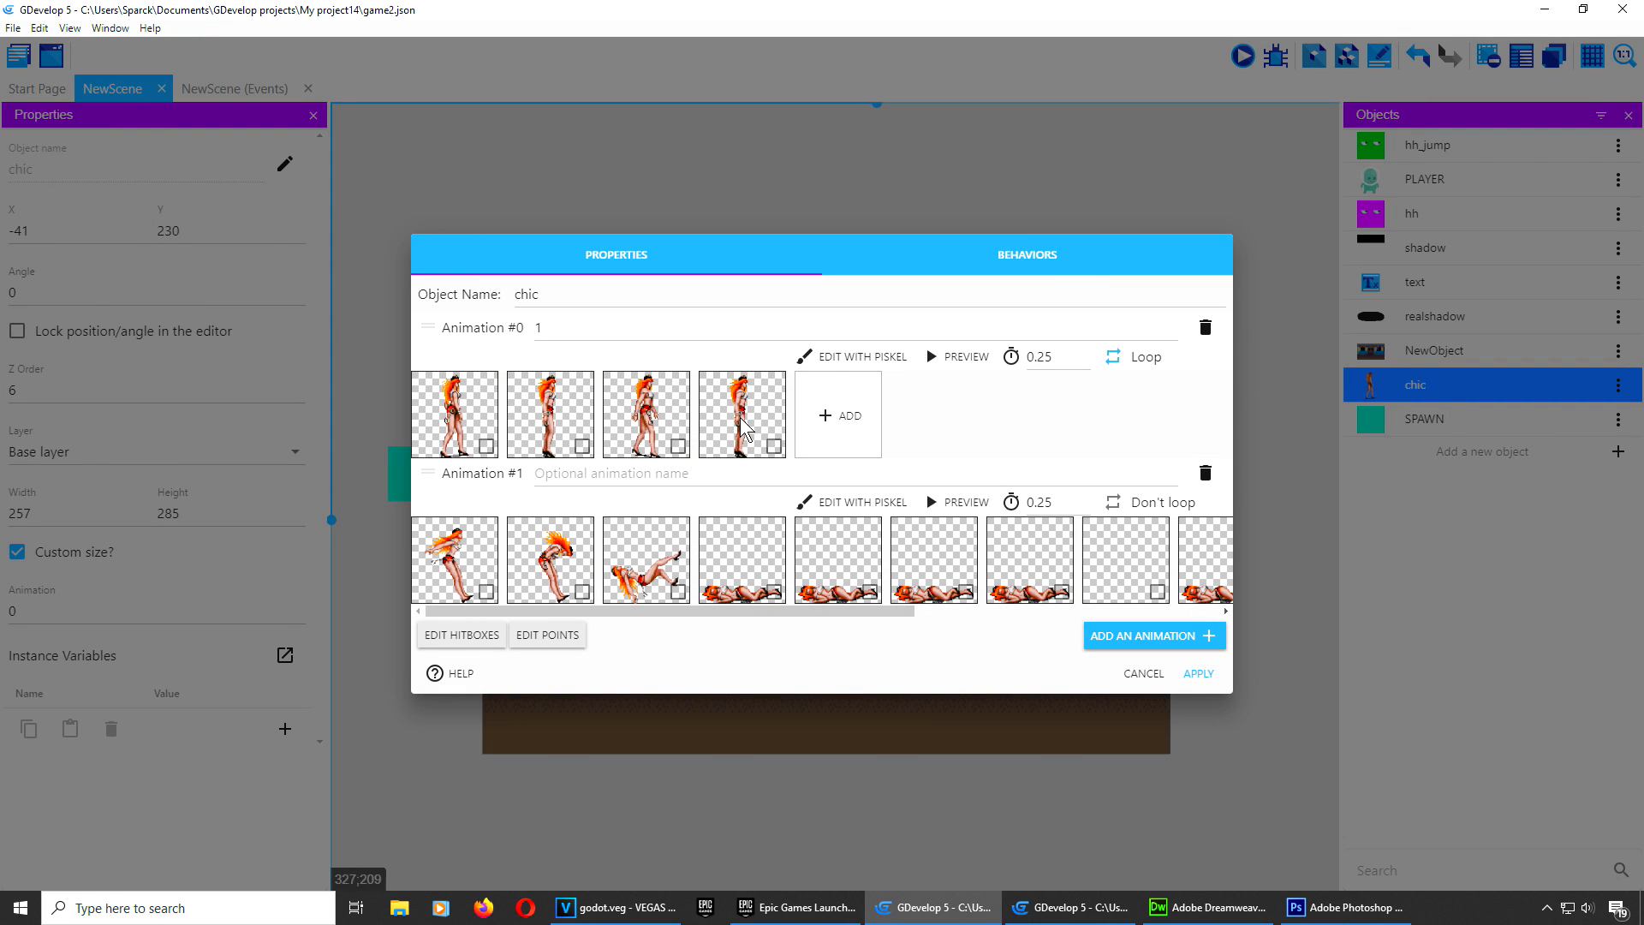
click(871, 355)
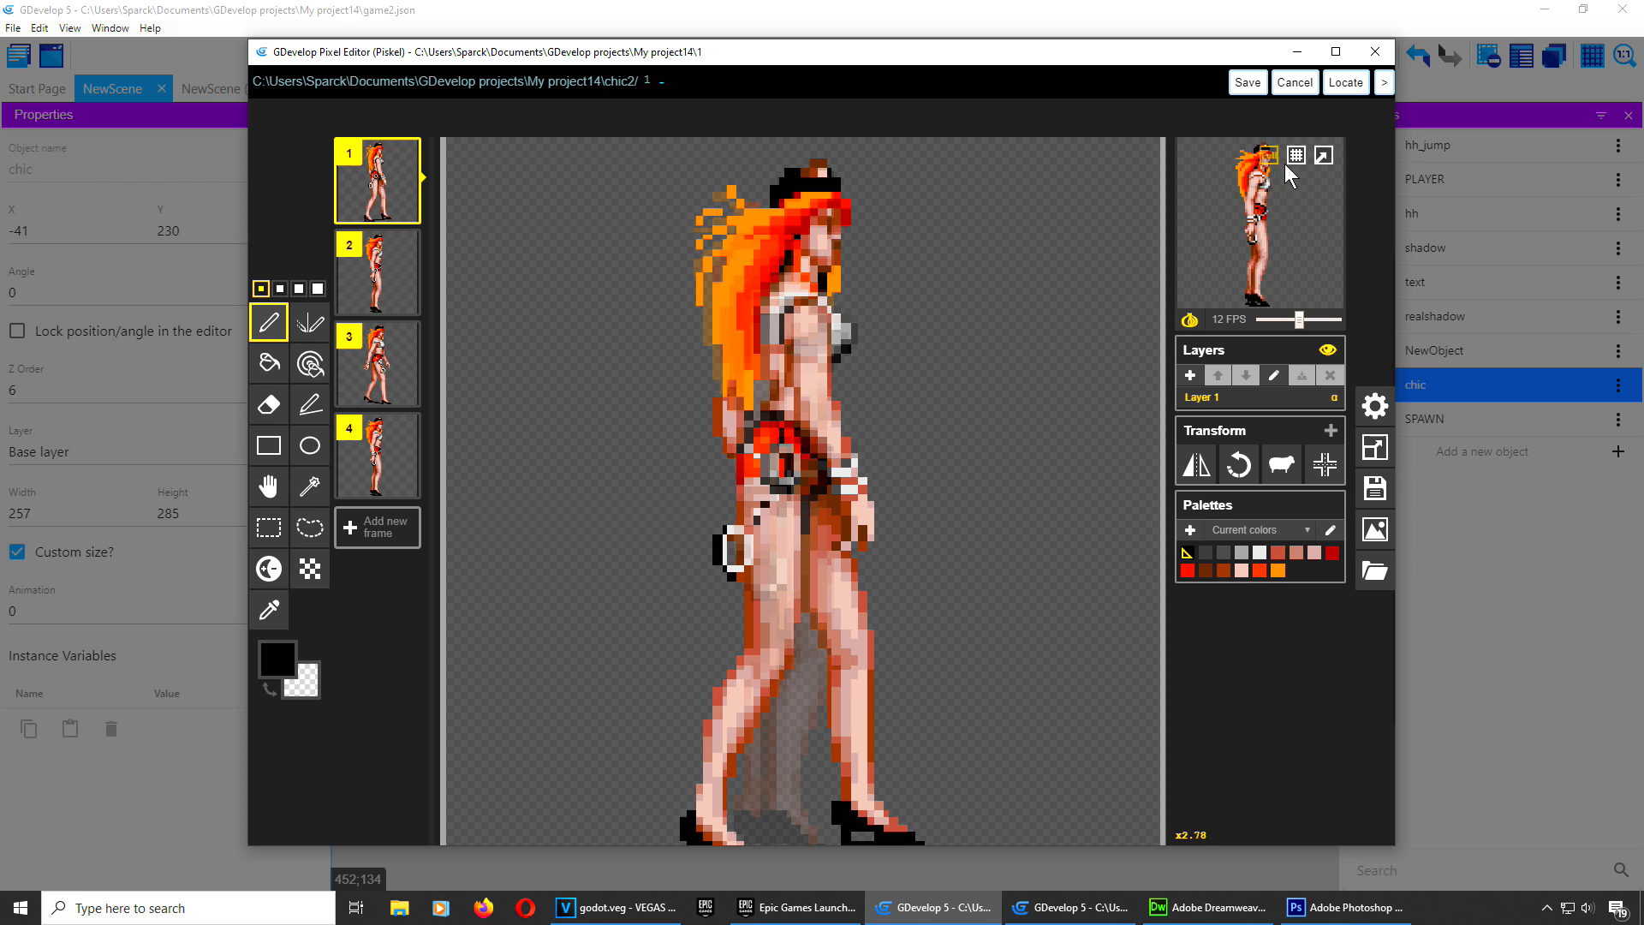
click(1300, 85)
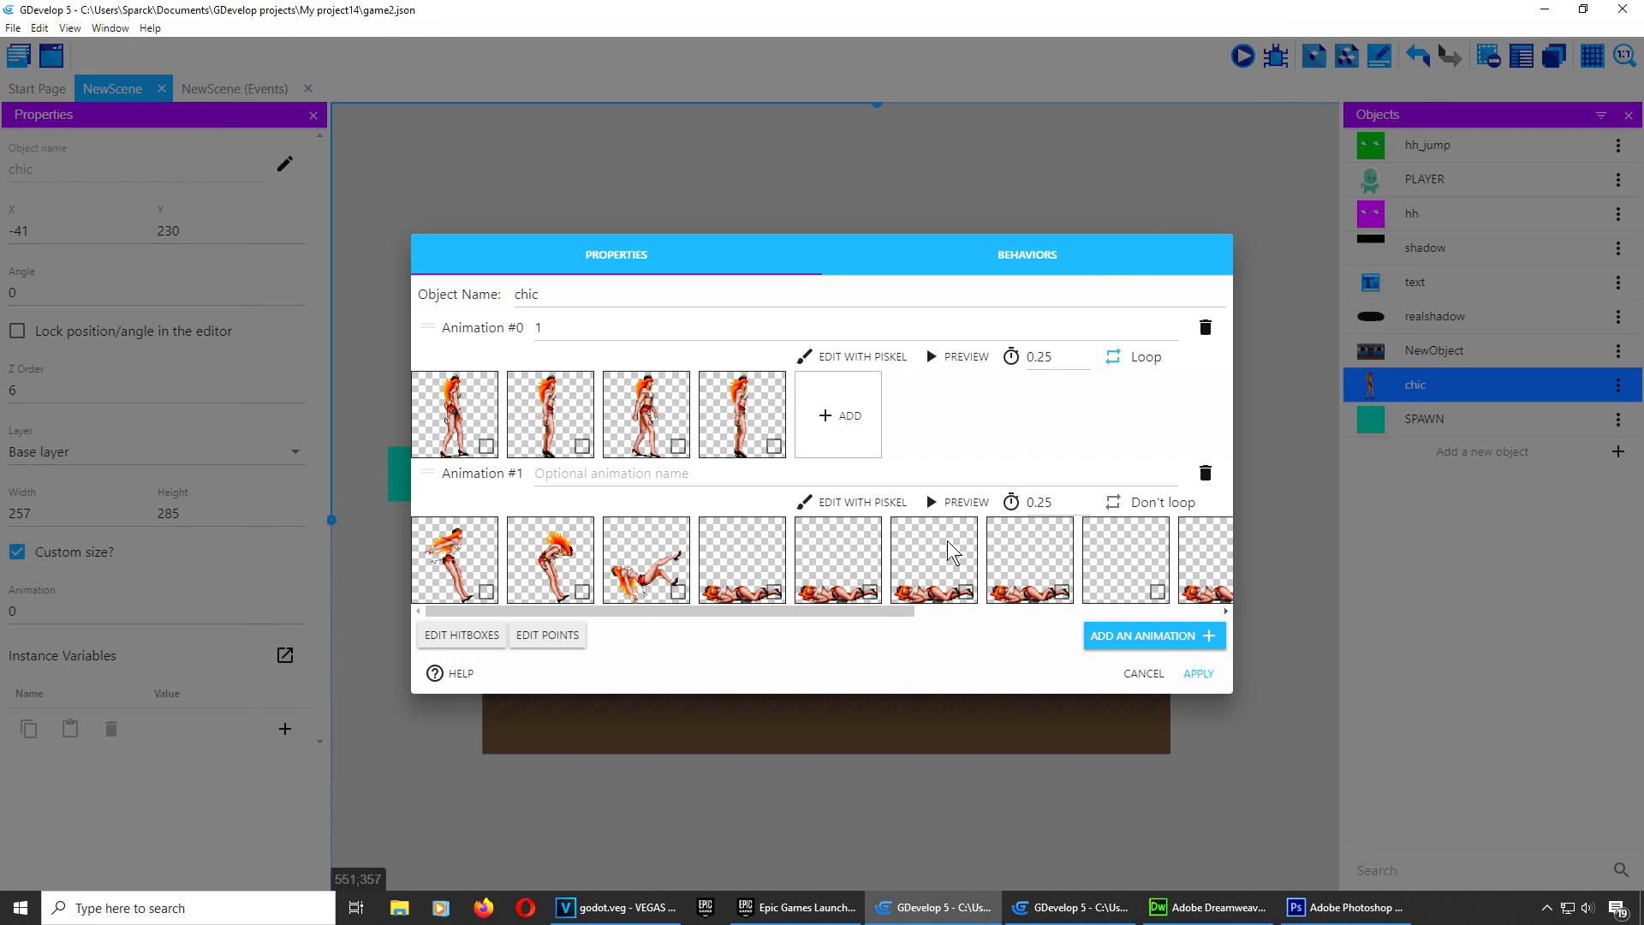
Step: Preview the chic object's animation #1 at different zoom levels, review its TopDownMovement behavior settings, and apply the dialog
click(942, 502)
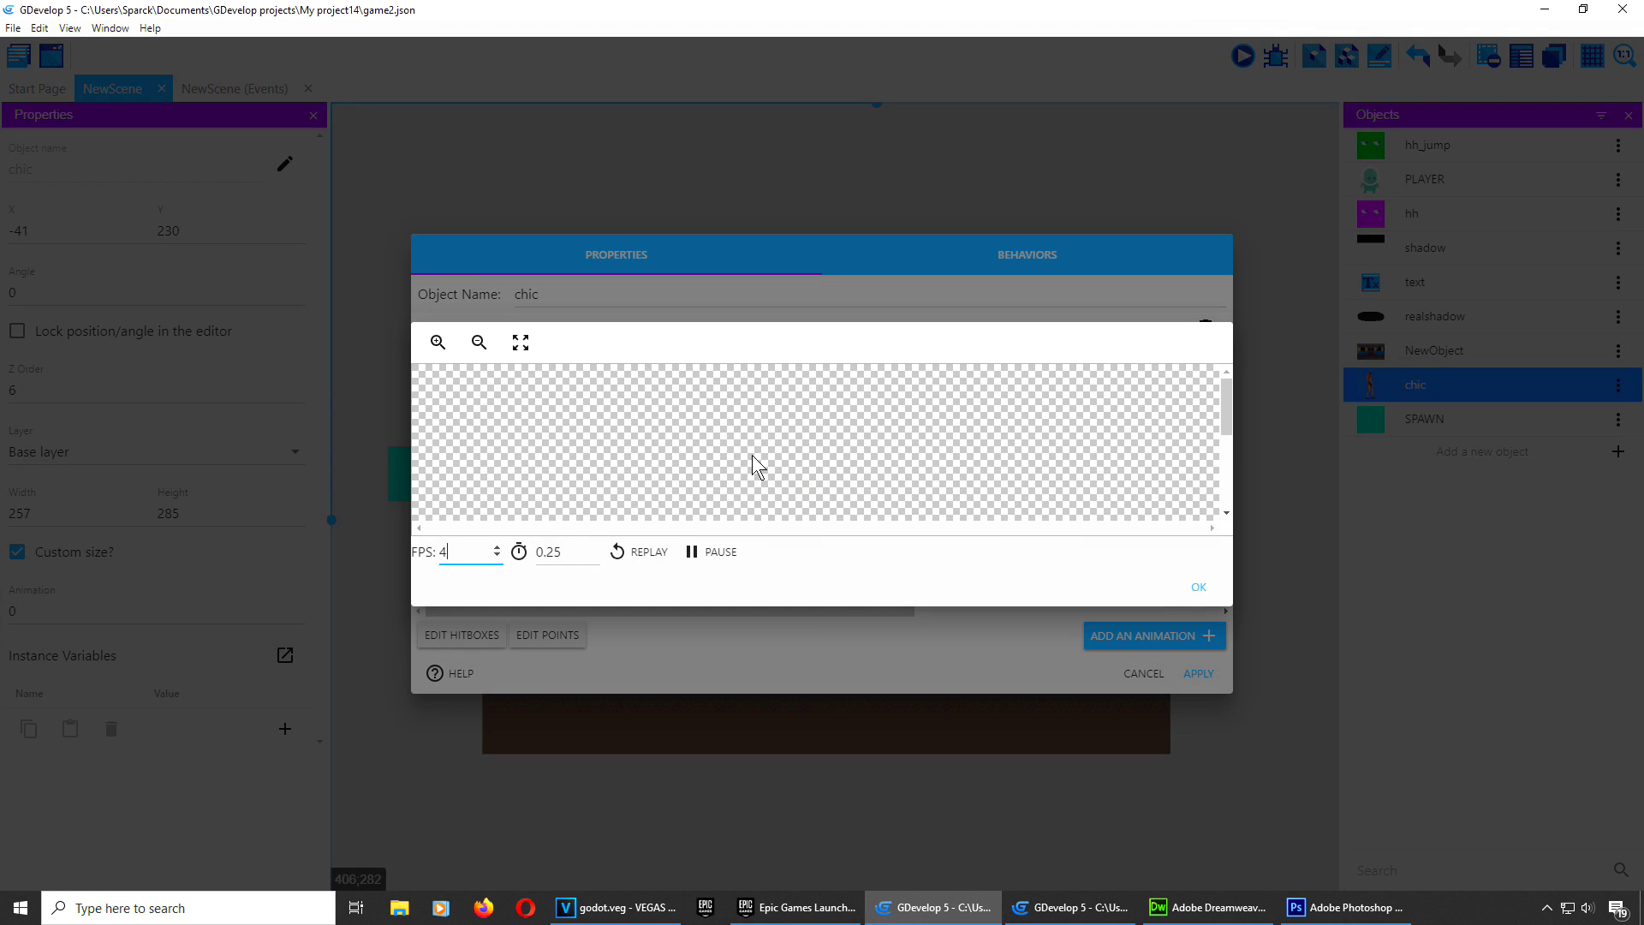
click(483, 342)
click(483, 341)
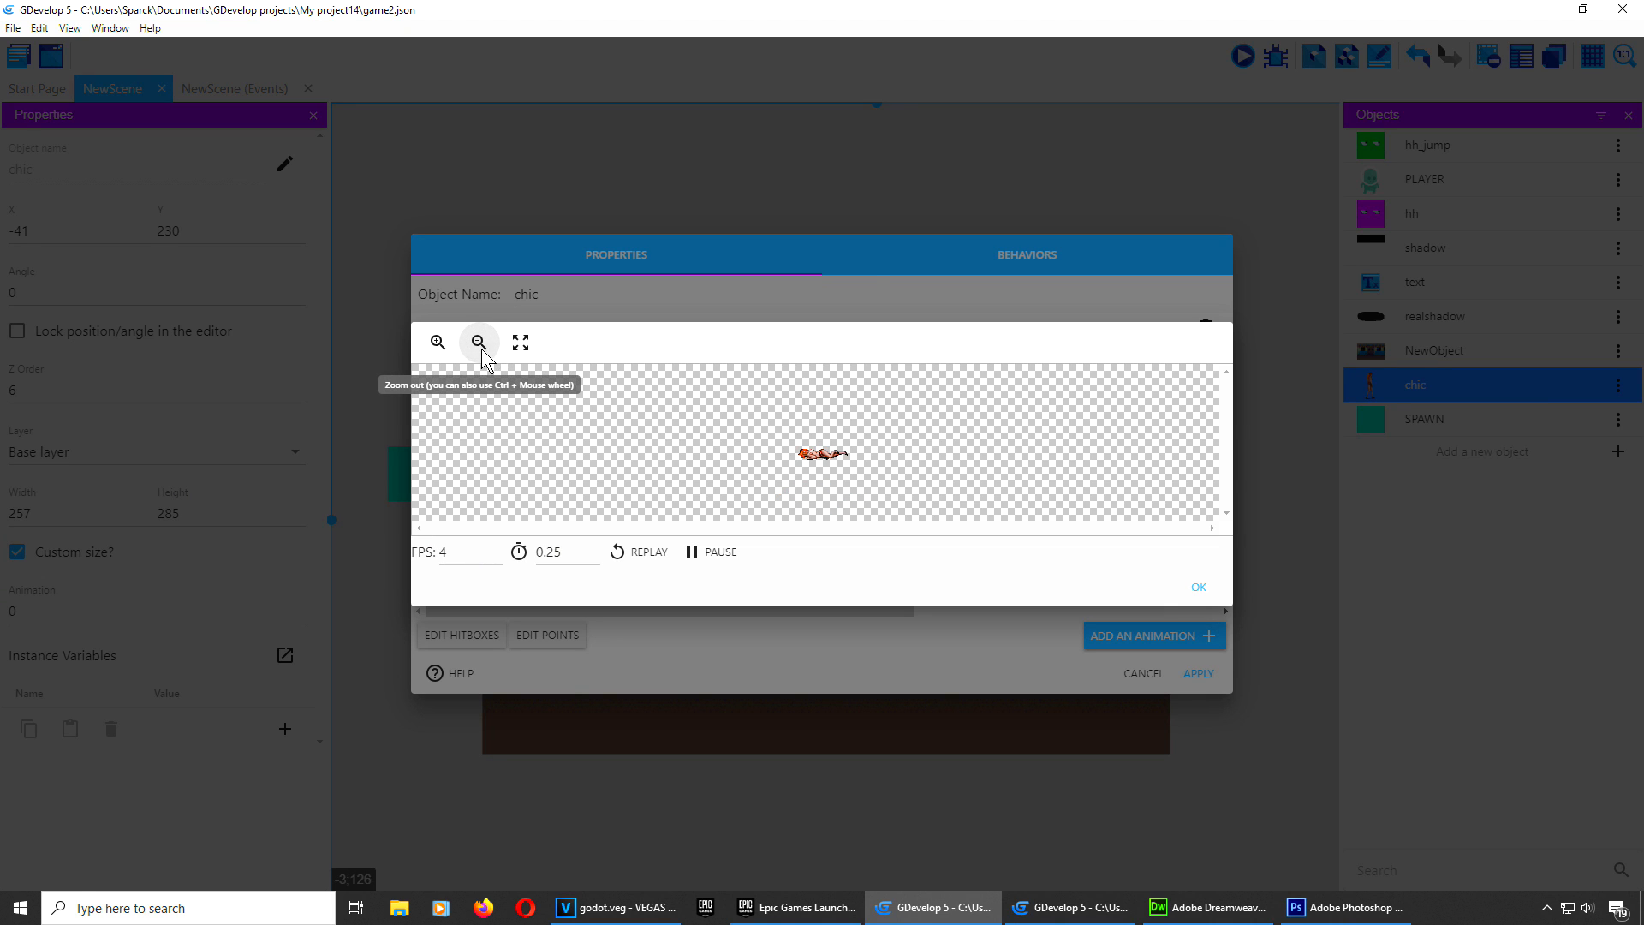
click(437, 342)
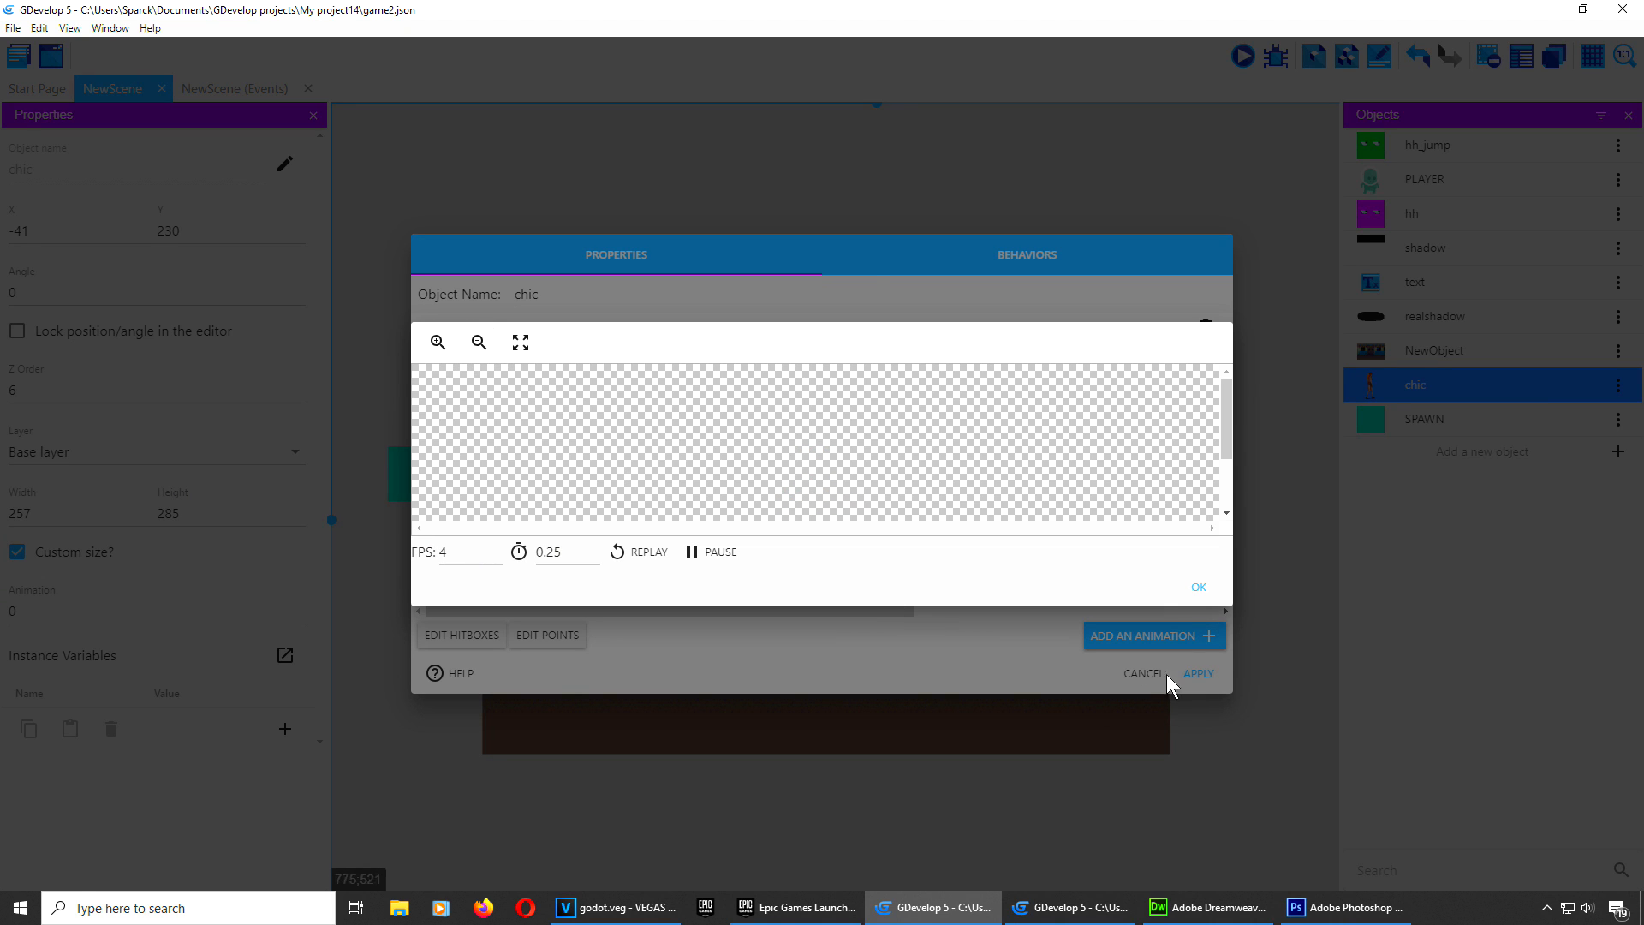
click(1199, 588)
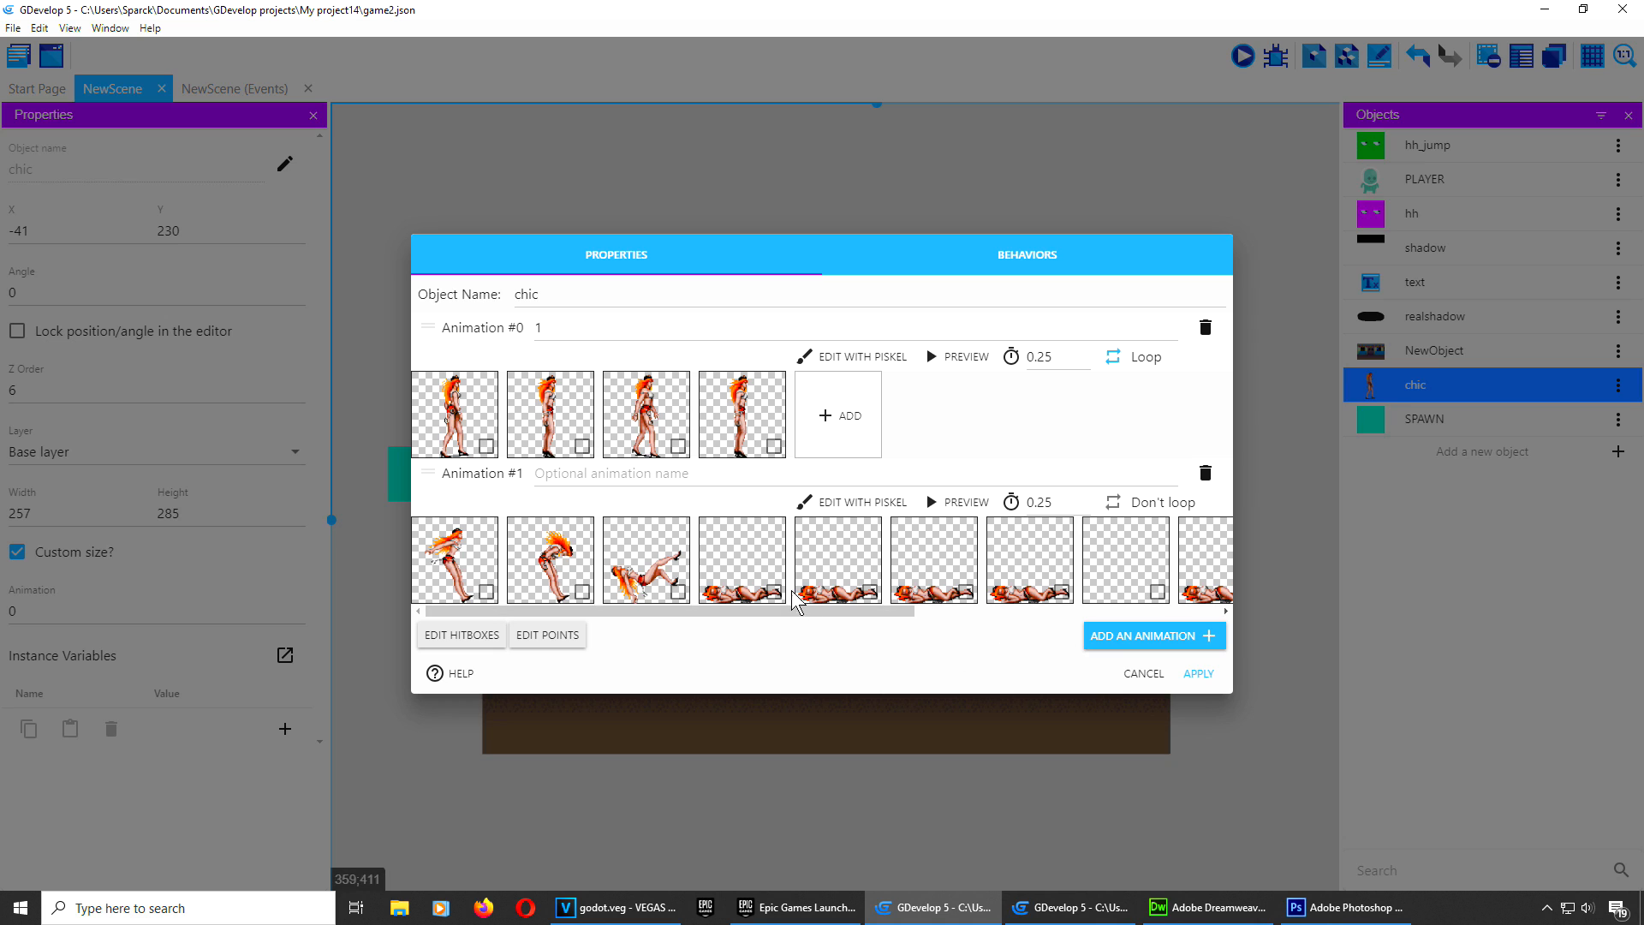
click(1032, 248)
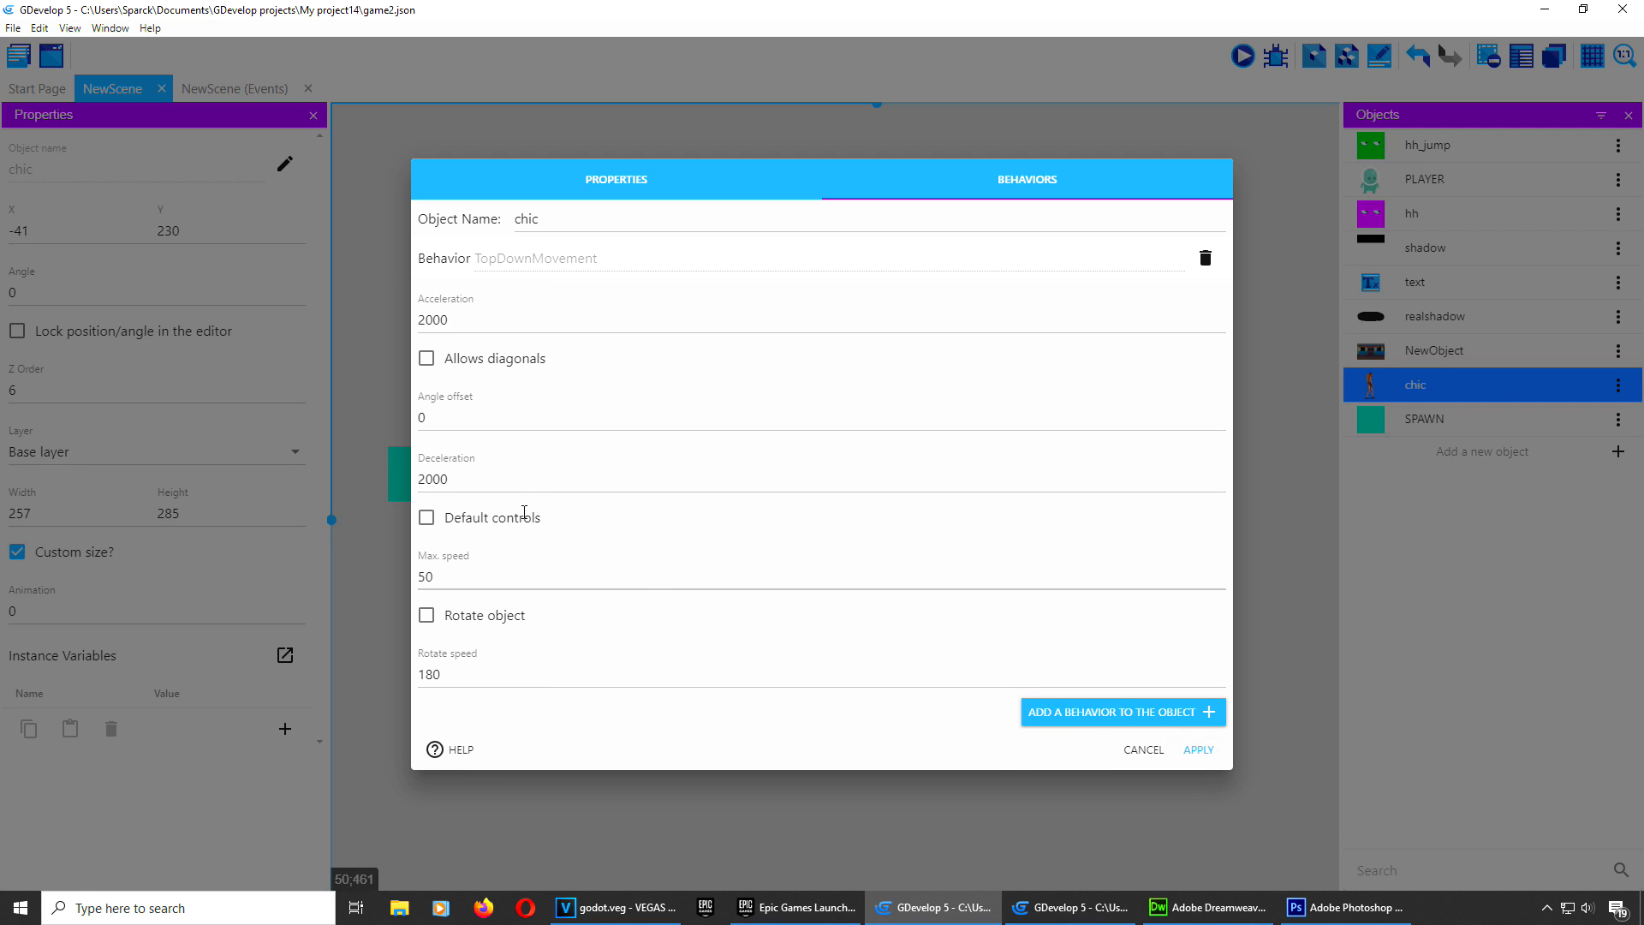
click(1209, 749)
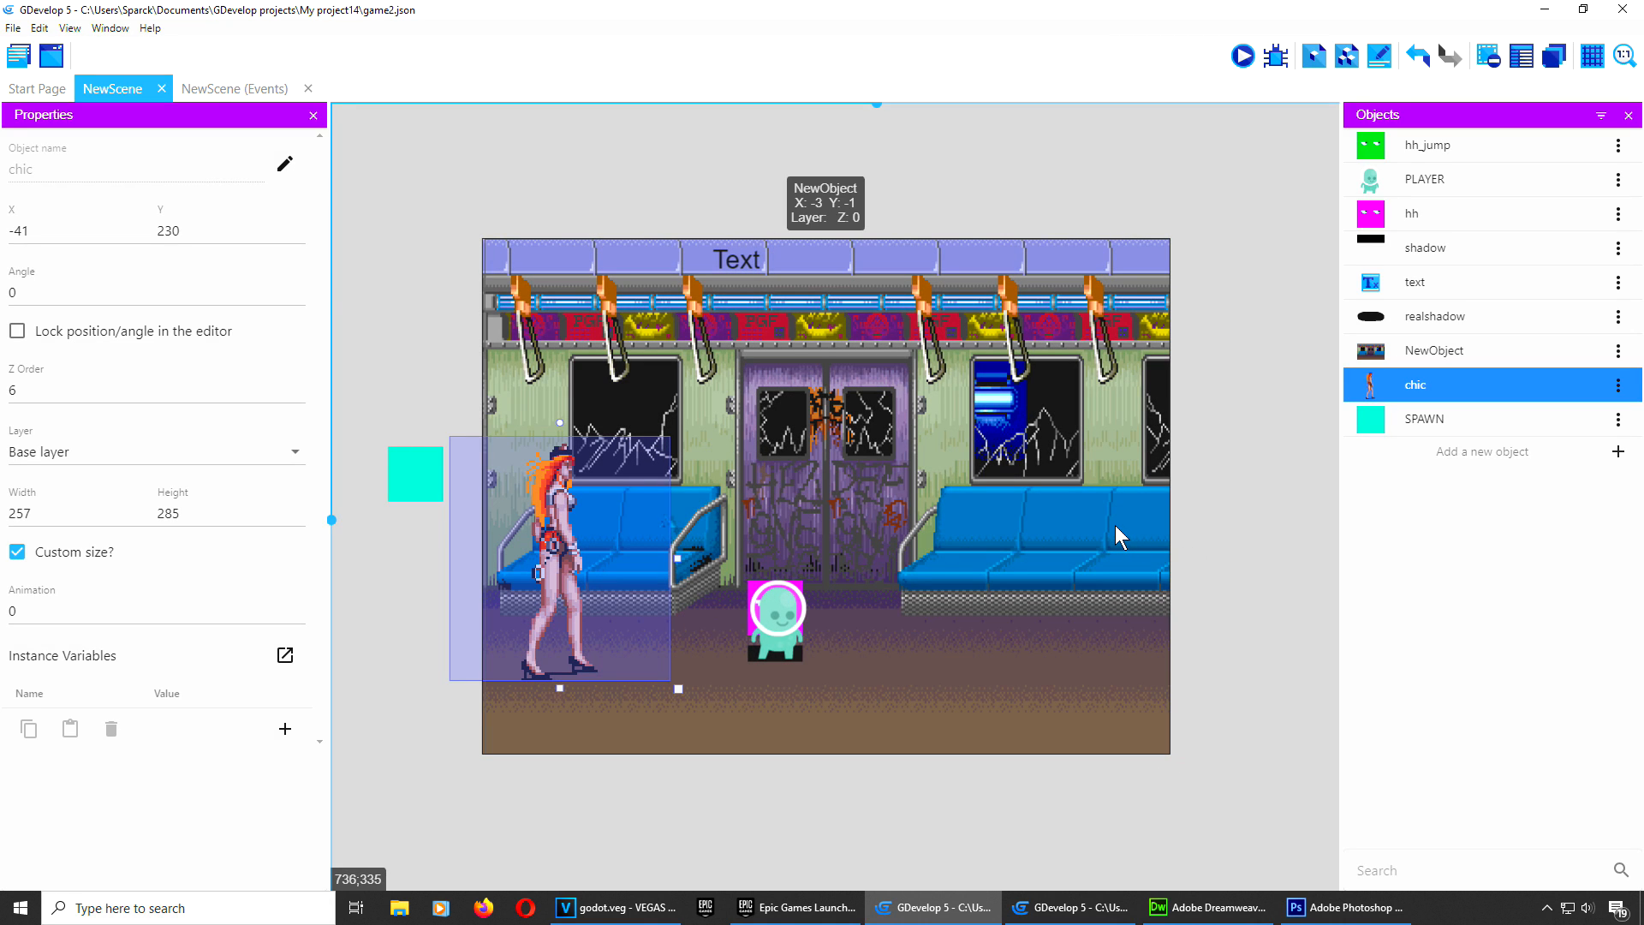
Step: Inspect the animation frames and behaviors of NewObject, the subway background, and cancel its settings dialog
click(1115, 526)
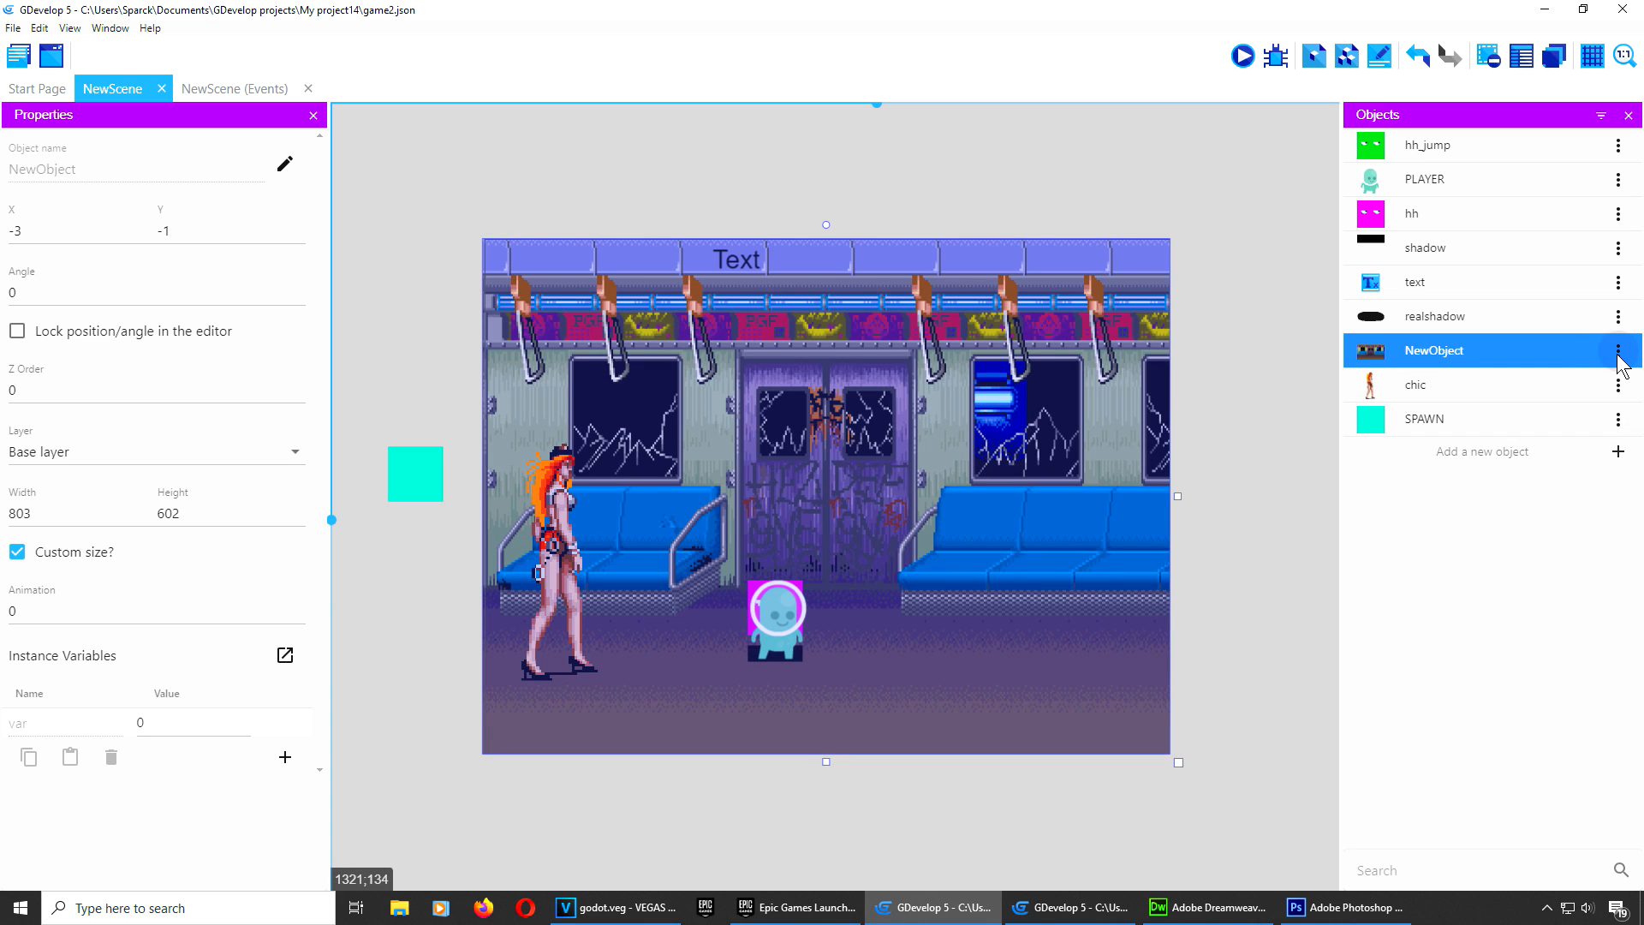
click(1617, 353)
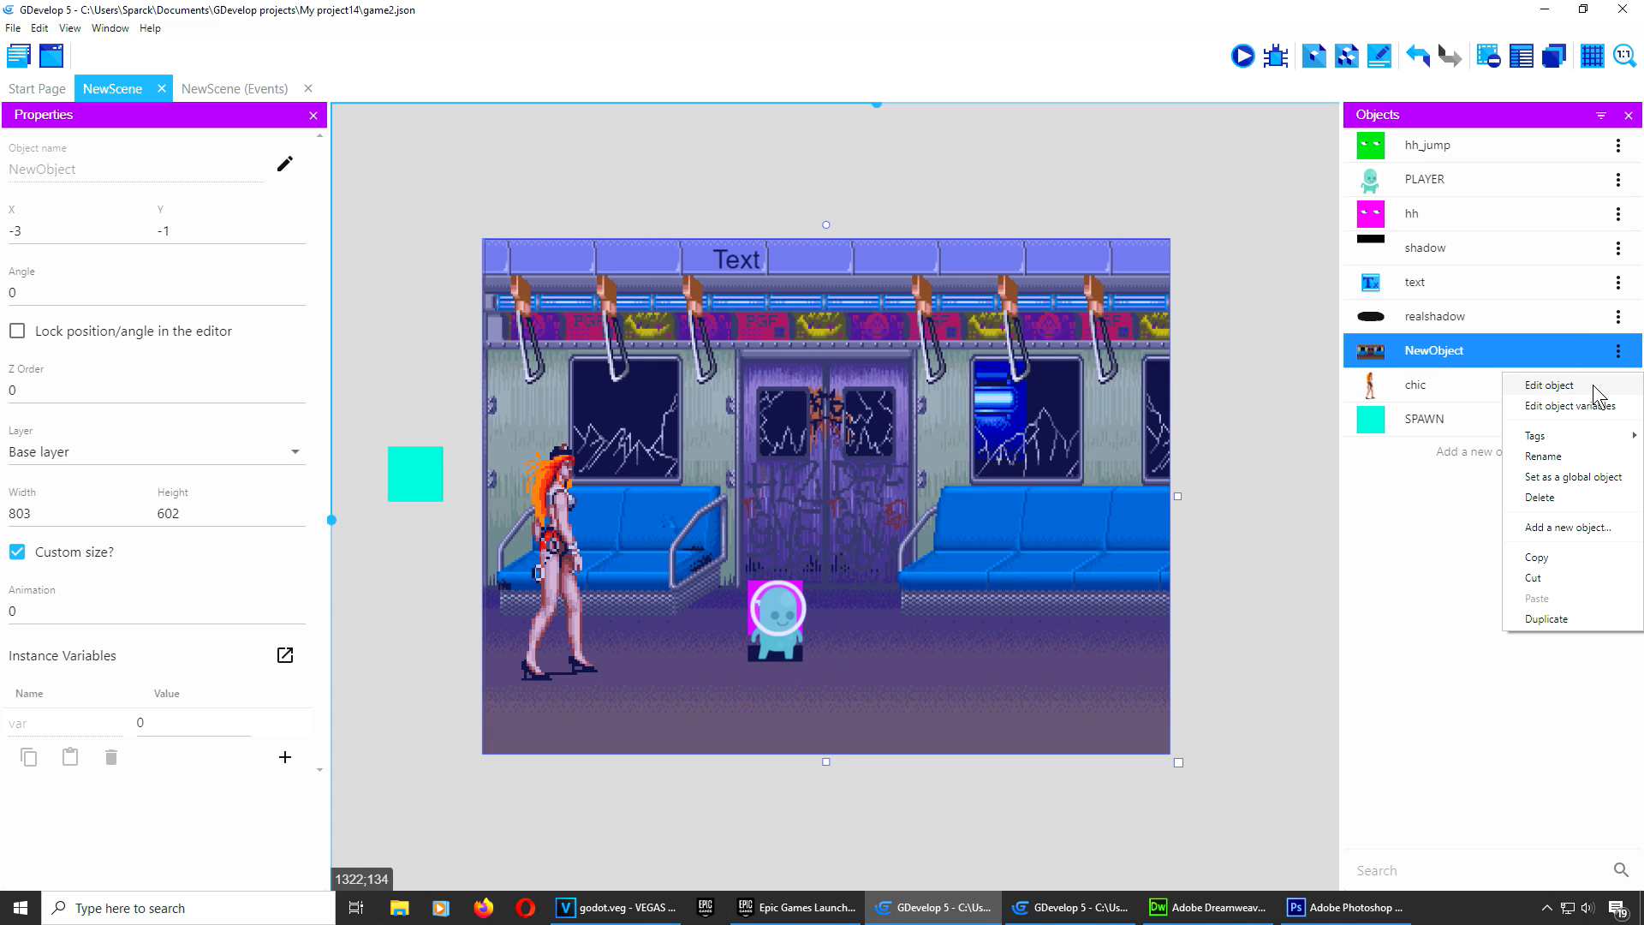
click(1592, 386)
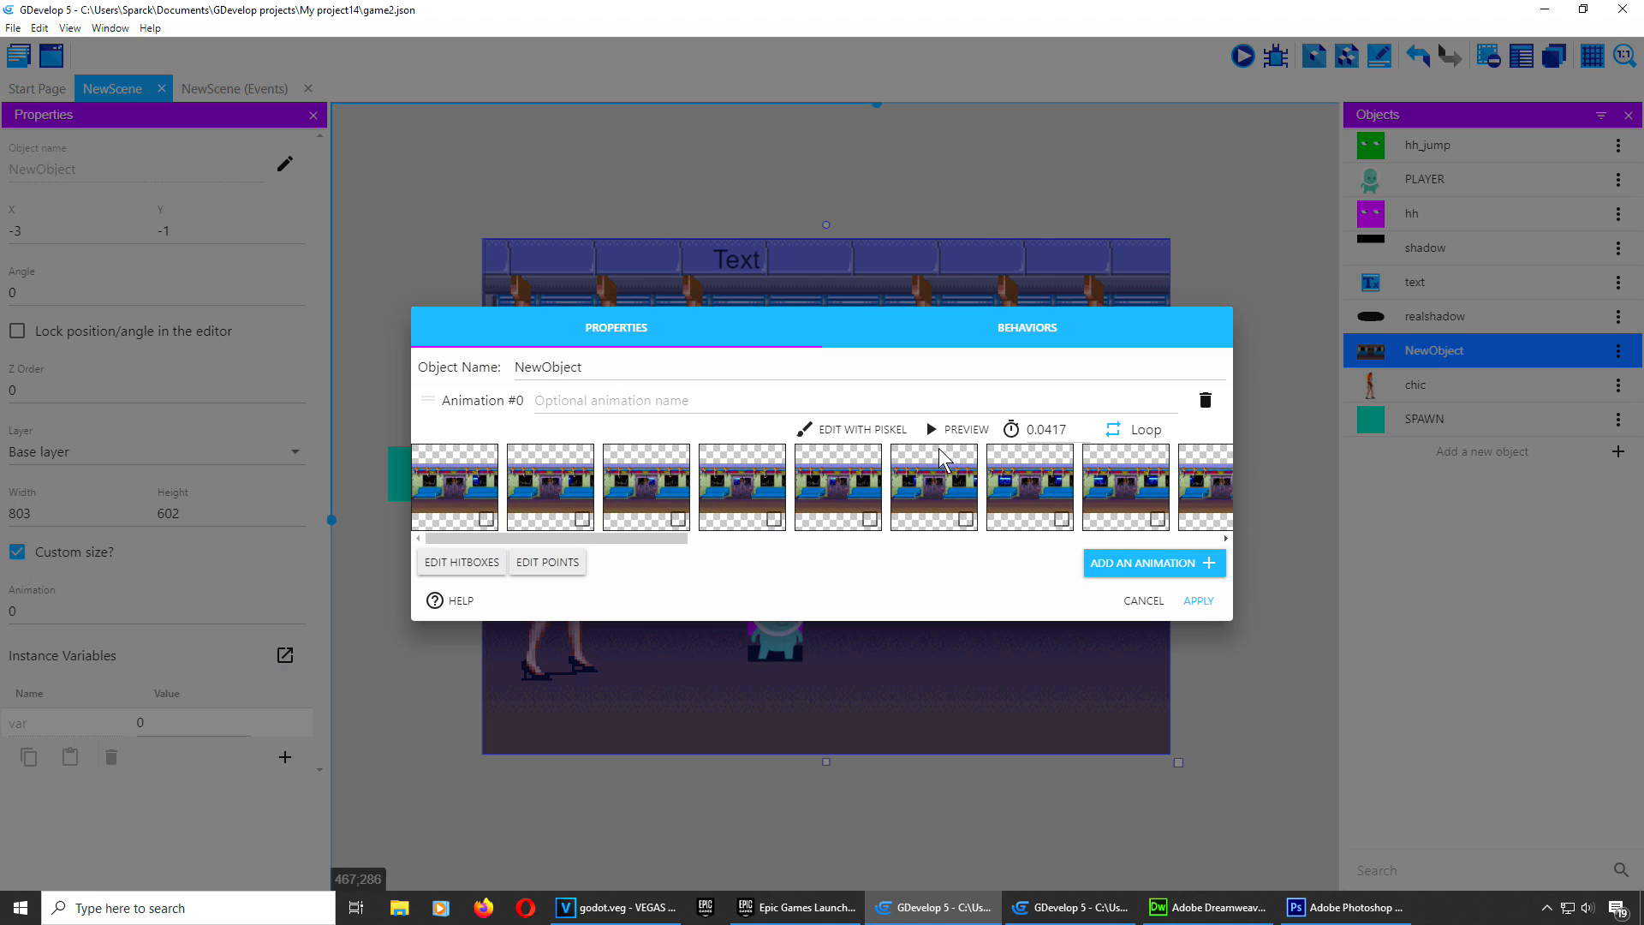
click(1058, 327)
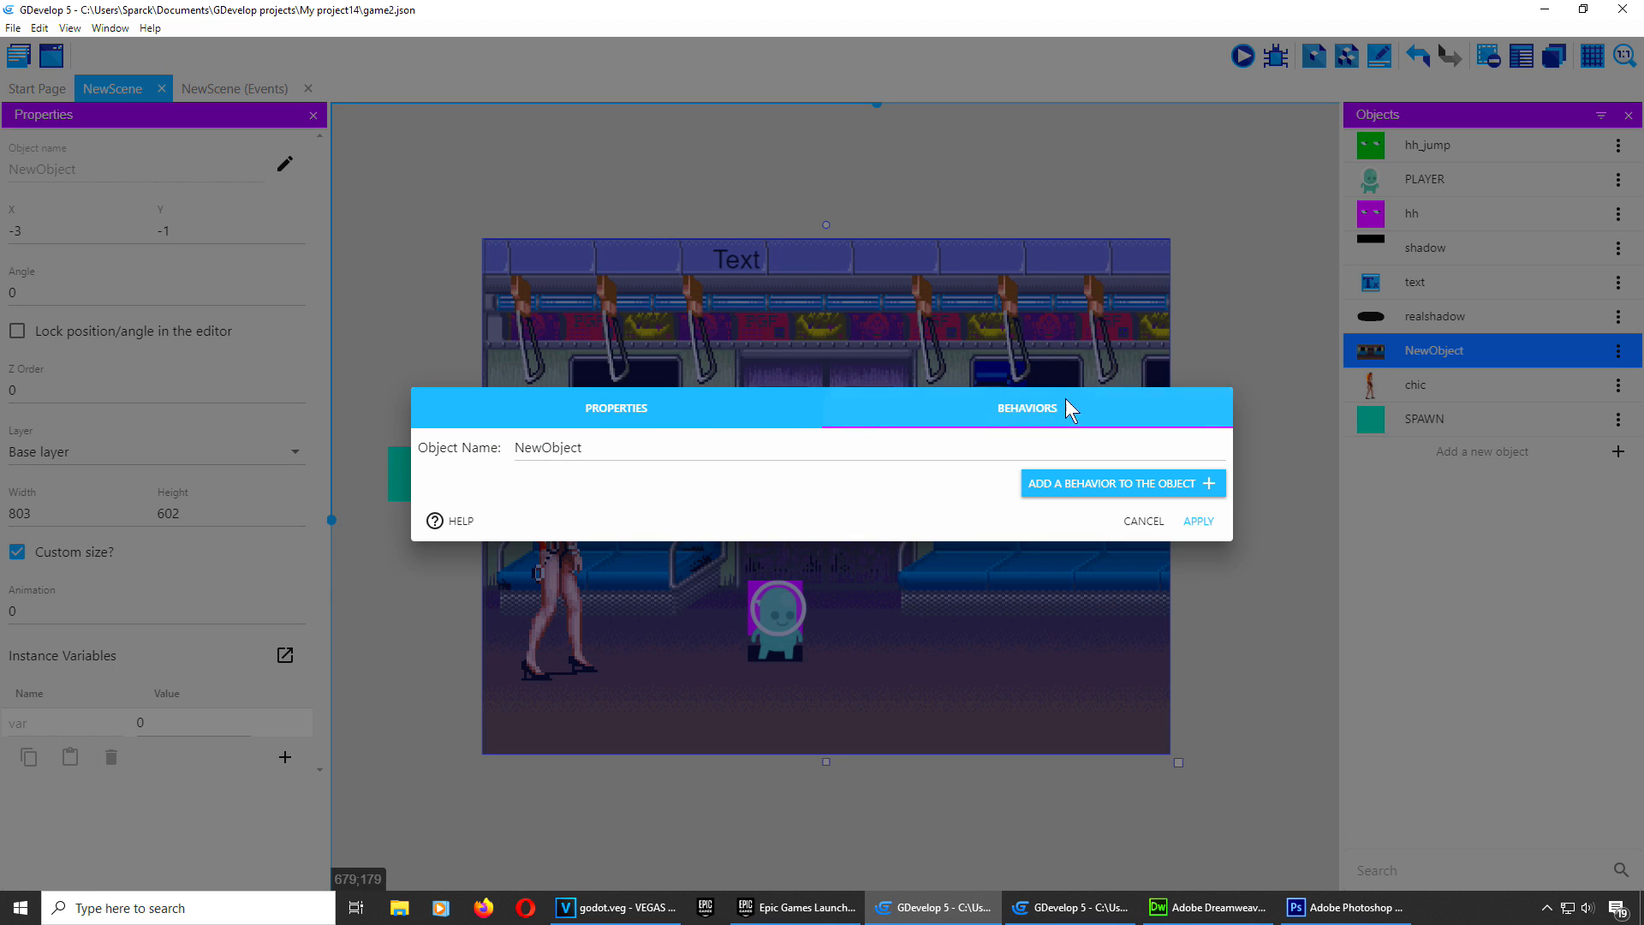
click(1163, 517)
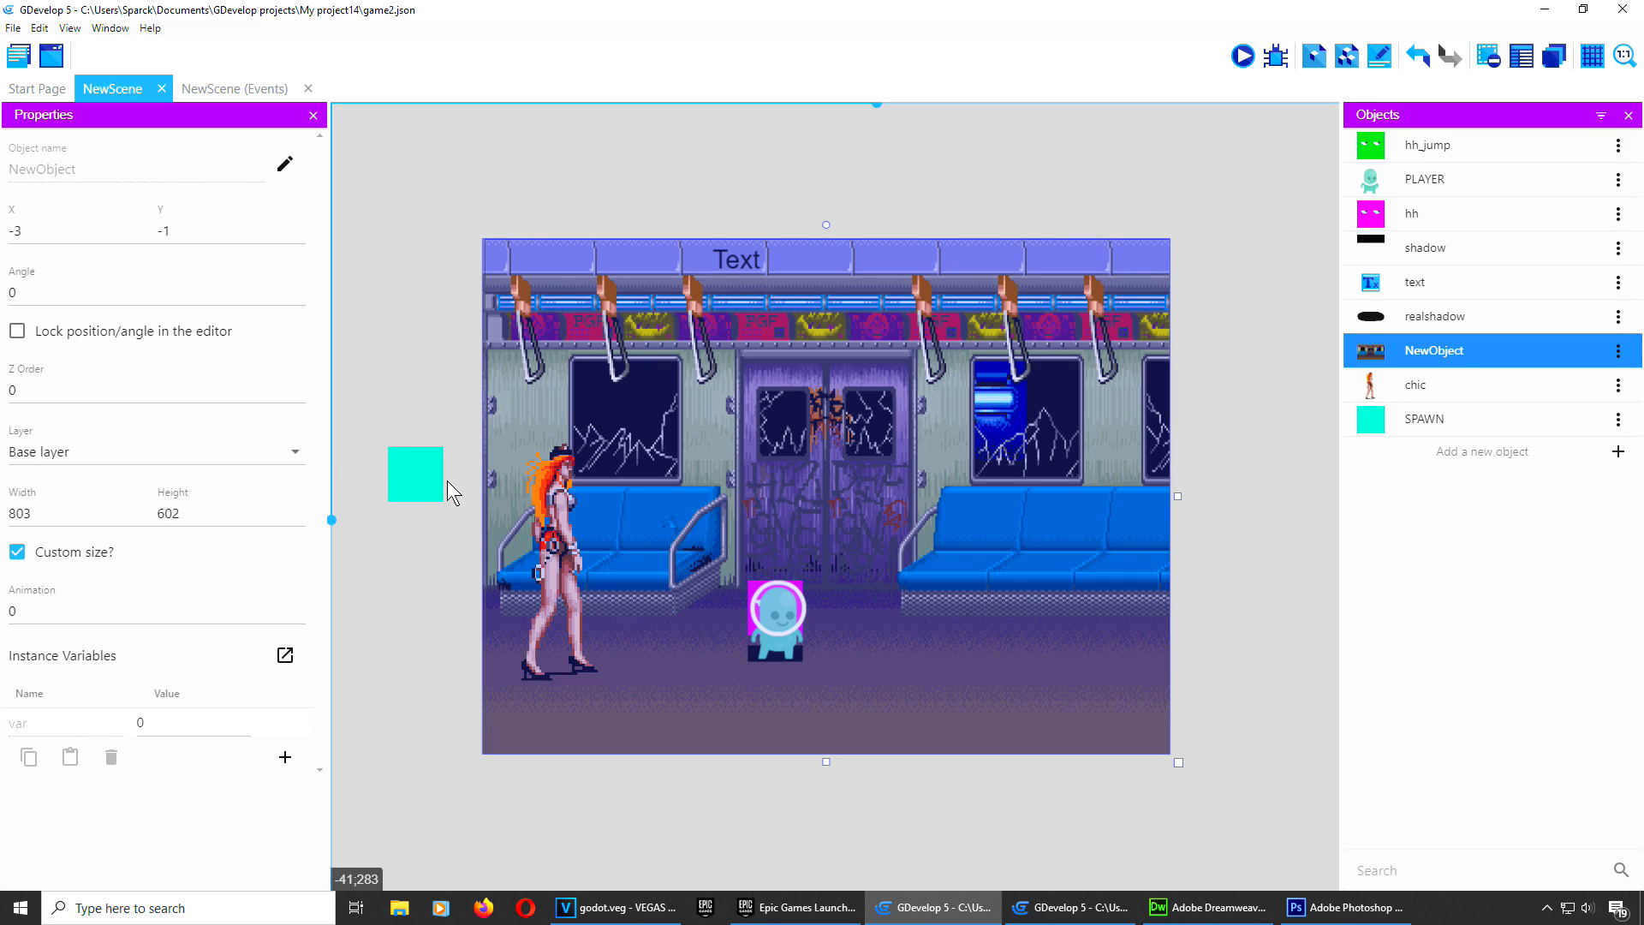
Step: Move the SPAWN square slightly right and down beside the chic enemy, and deselect it
mouse_move(428, 480)
mouse_down()
mouse_move(1240, 420)
mouse_move(1204, 261)
mouse_move(527, 531)
mouse_move(435, 486)
mouse_move(444, 498)
mouse_up()
click(1235, 560)
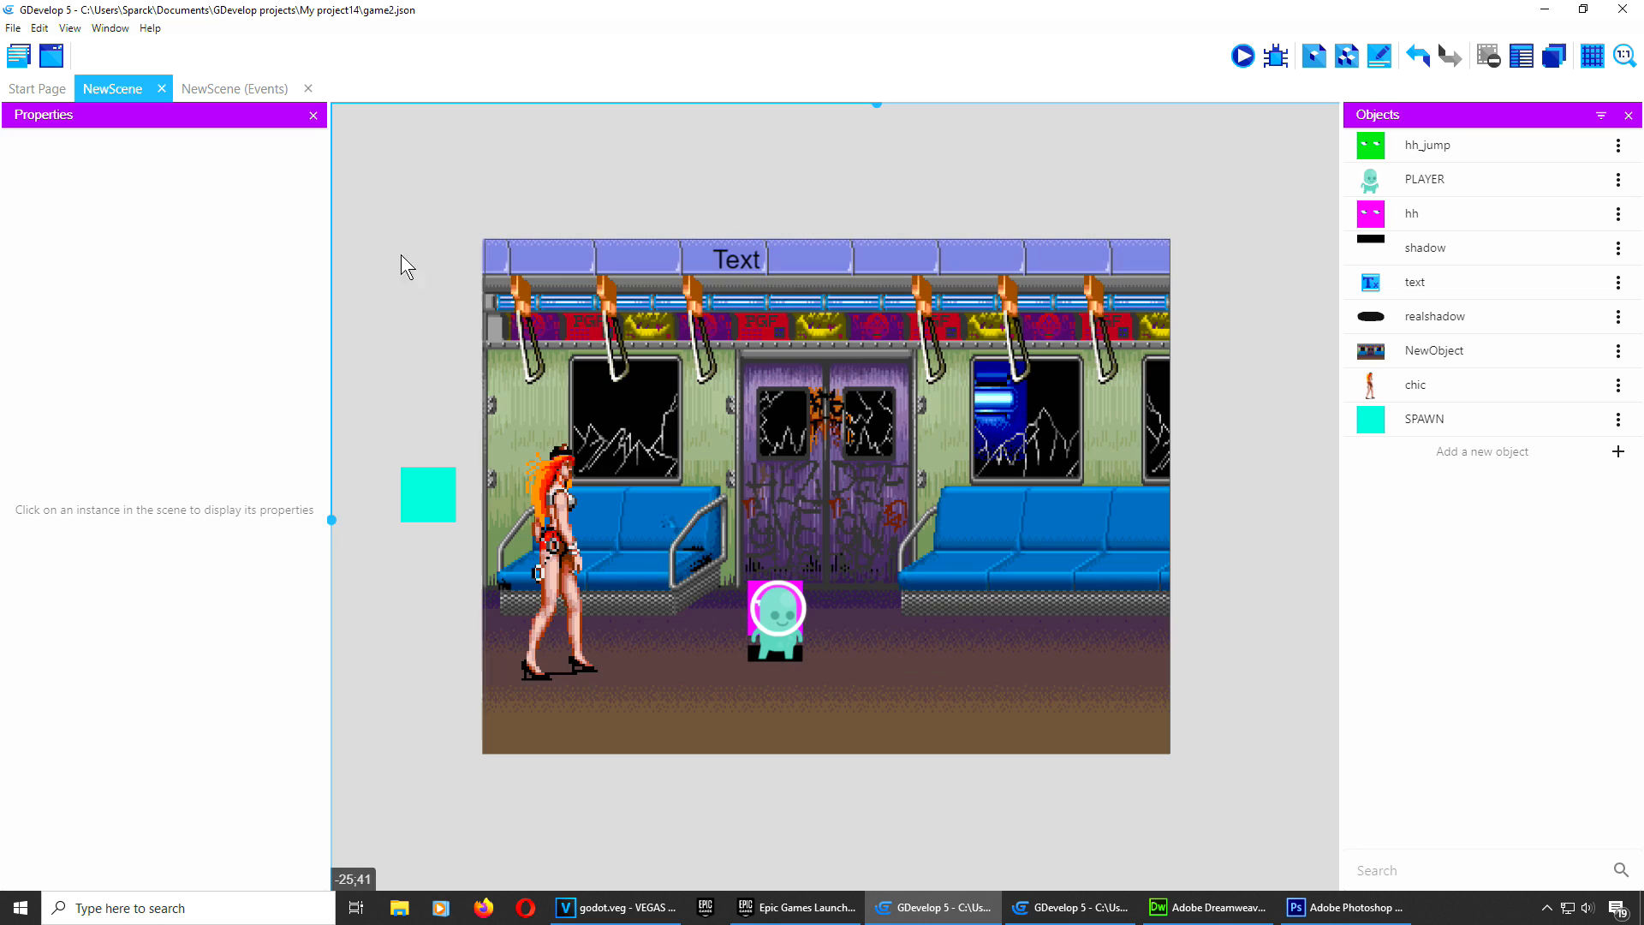
click(21, 60)
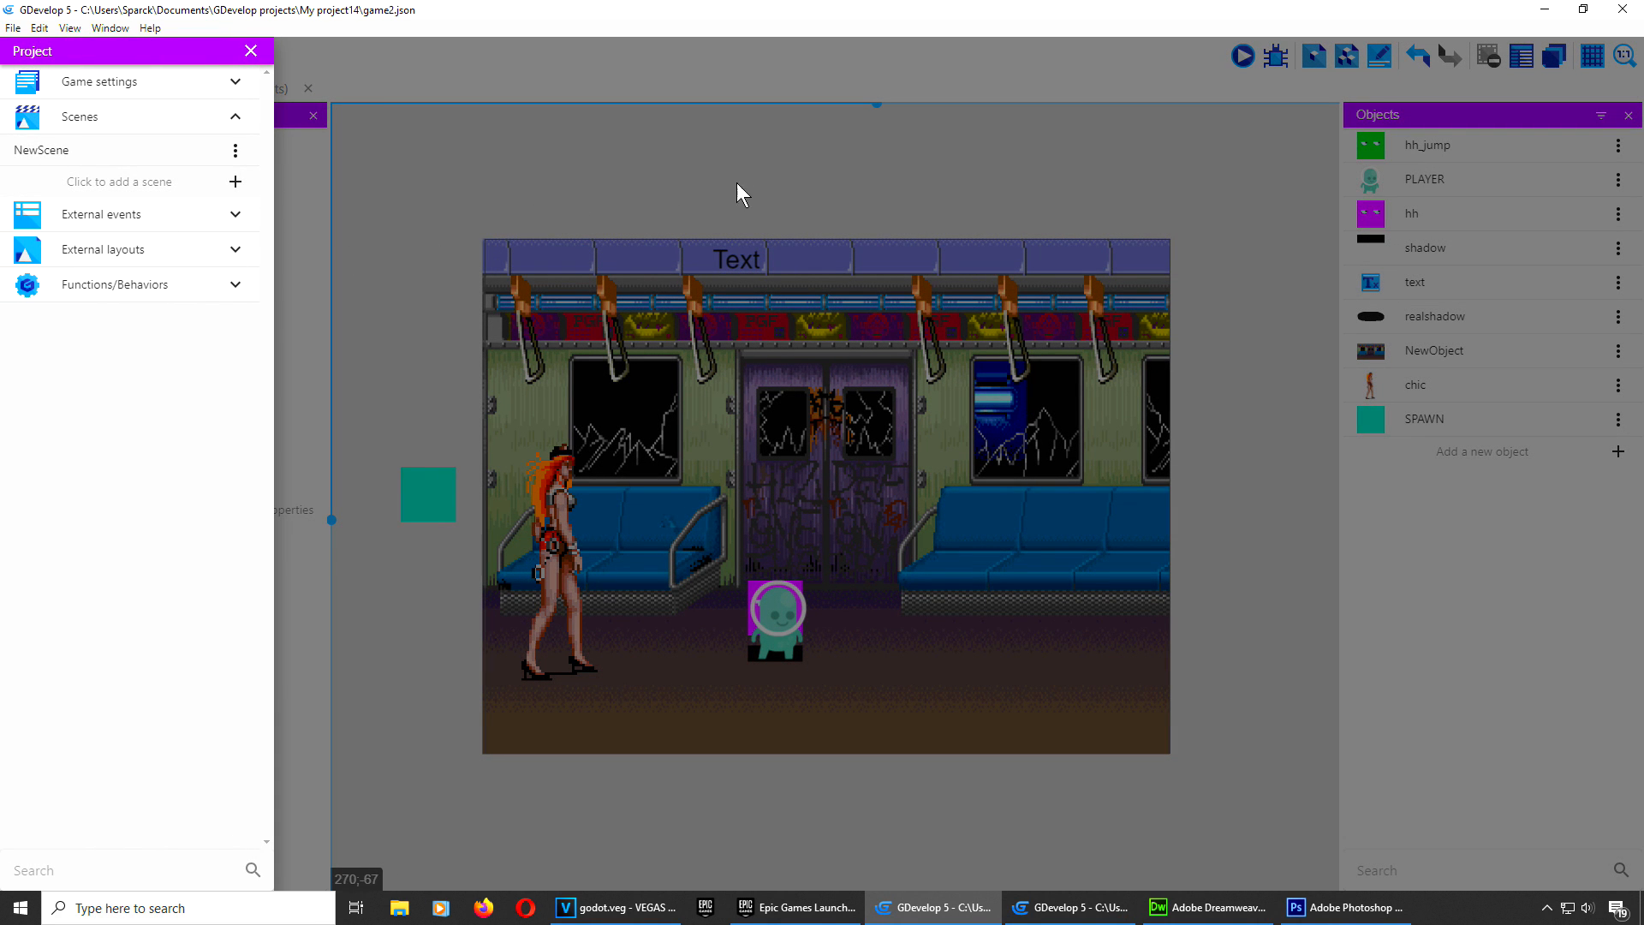
click(860, 172)
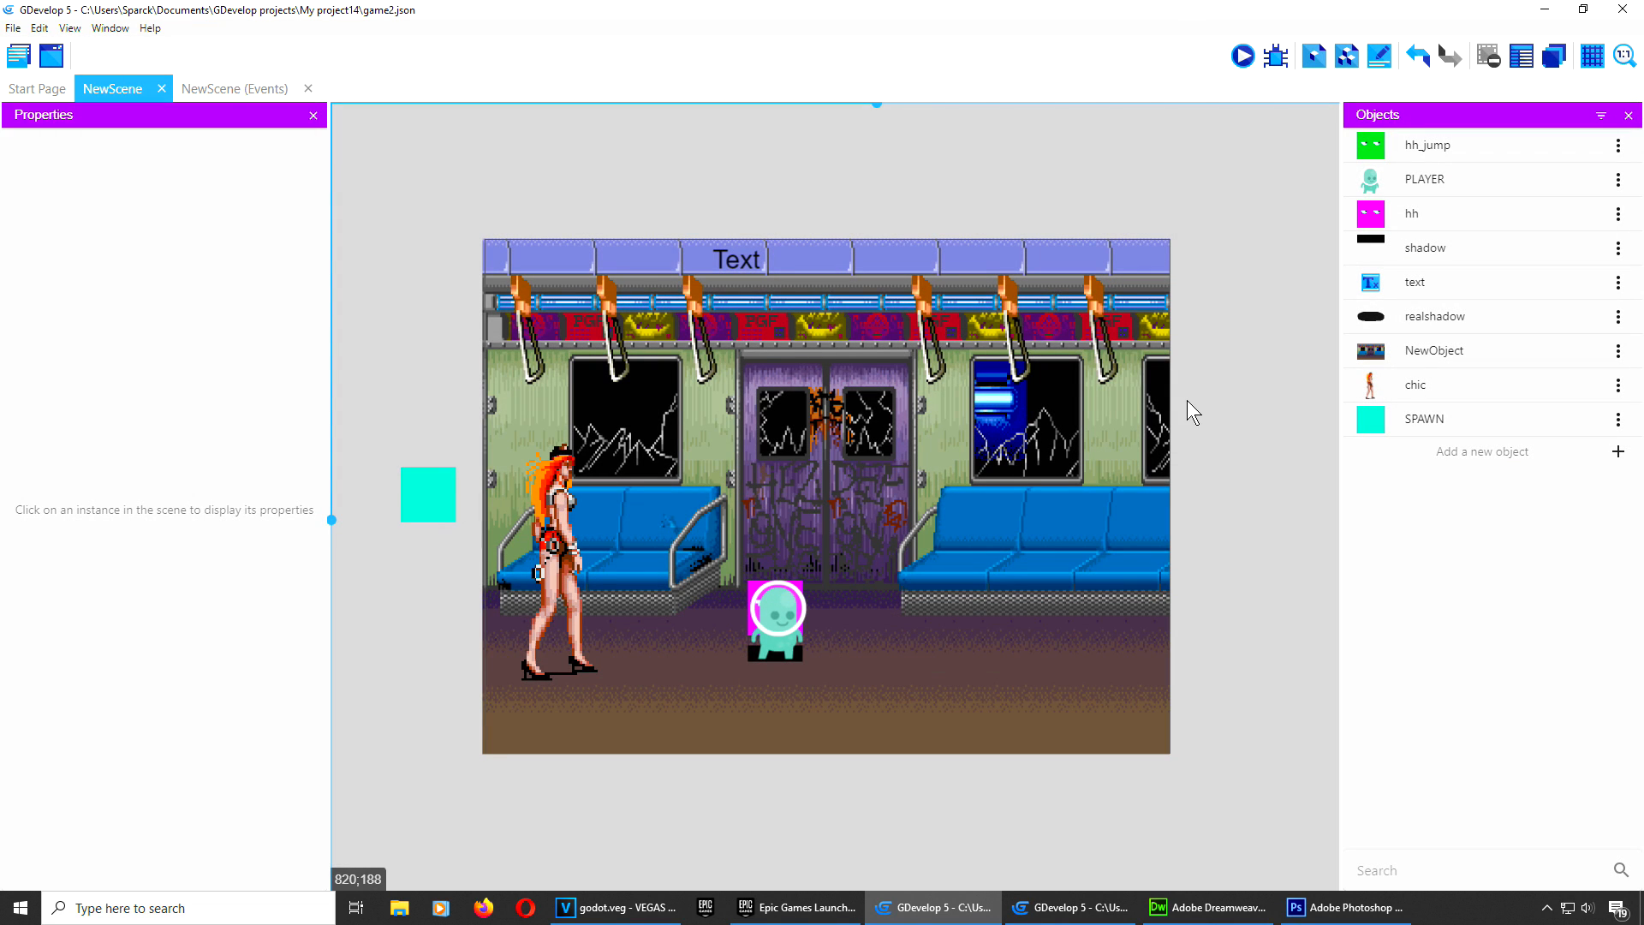
click(1619, 350)
click(1590, 393)
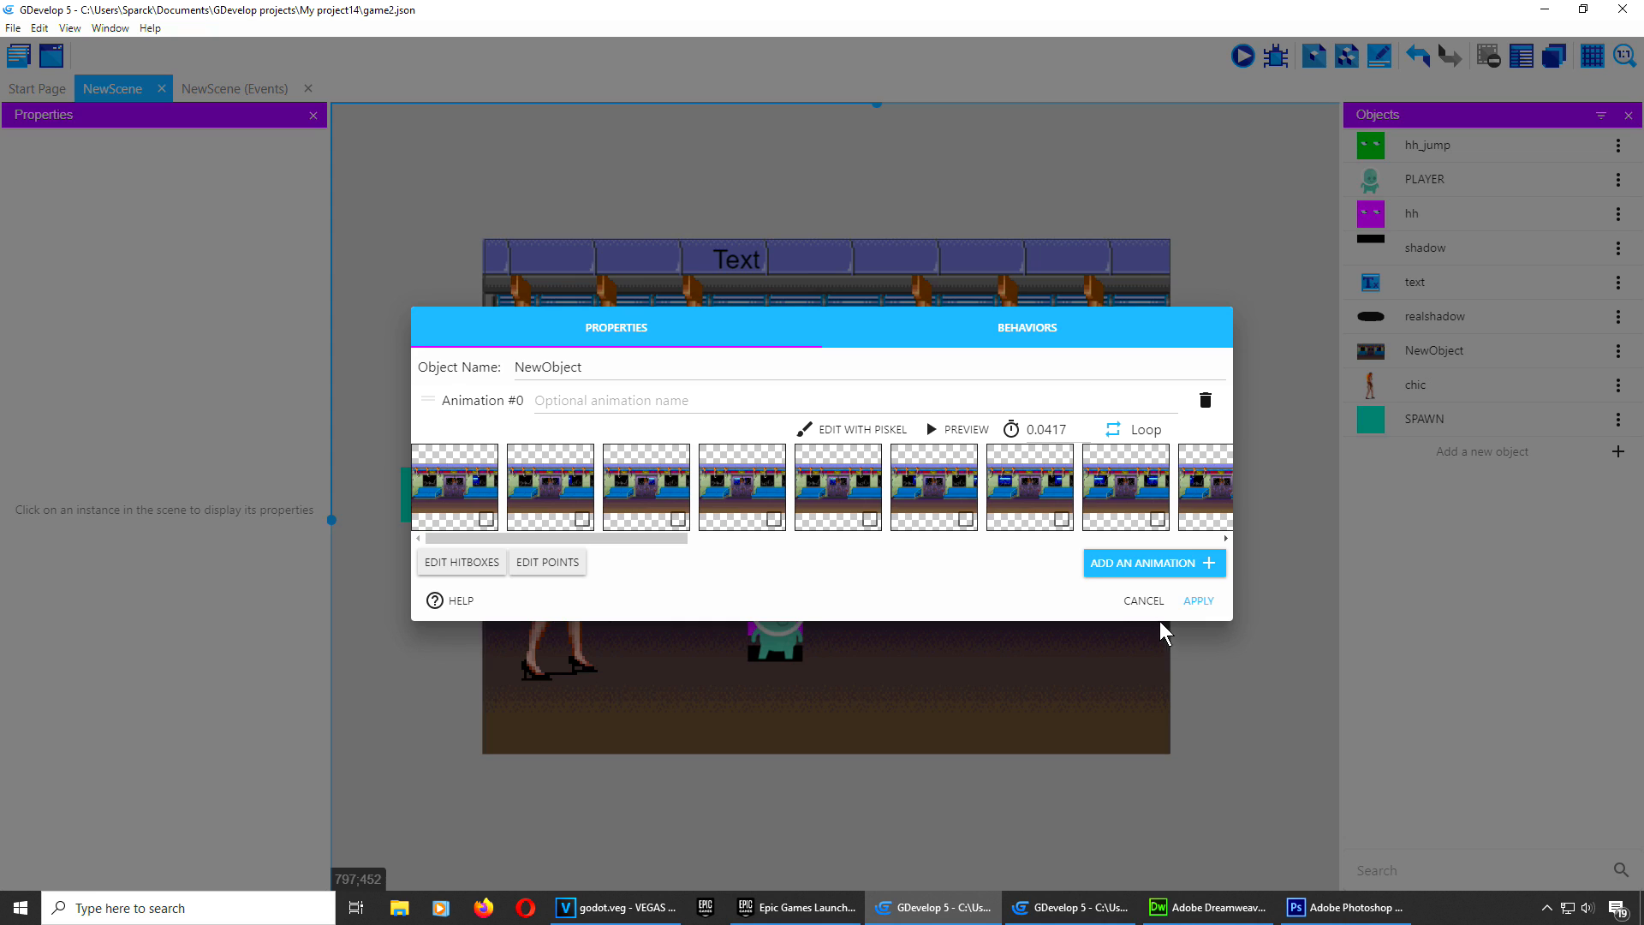
click(1146, 601)
Step: Review the object variable var defined on NewObject and apply the Object Variables dialog
click(1617, 352)
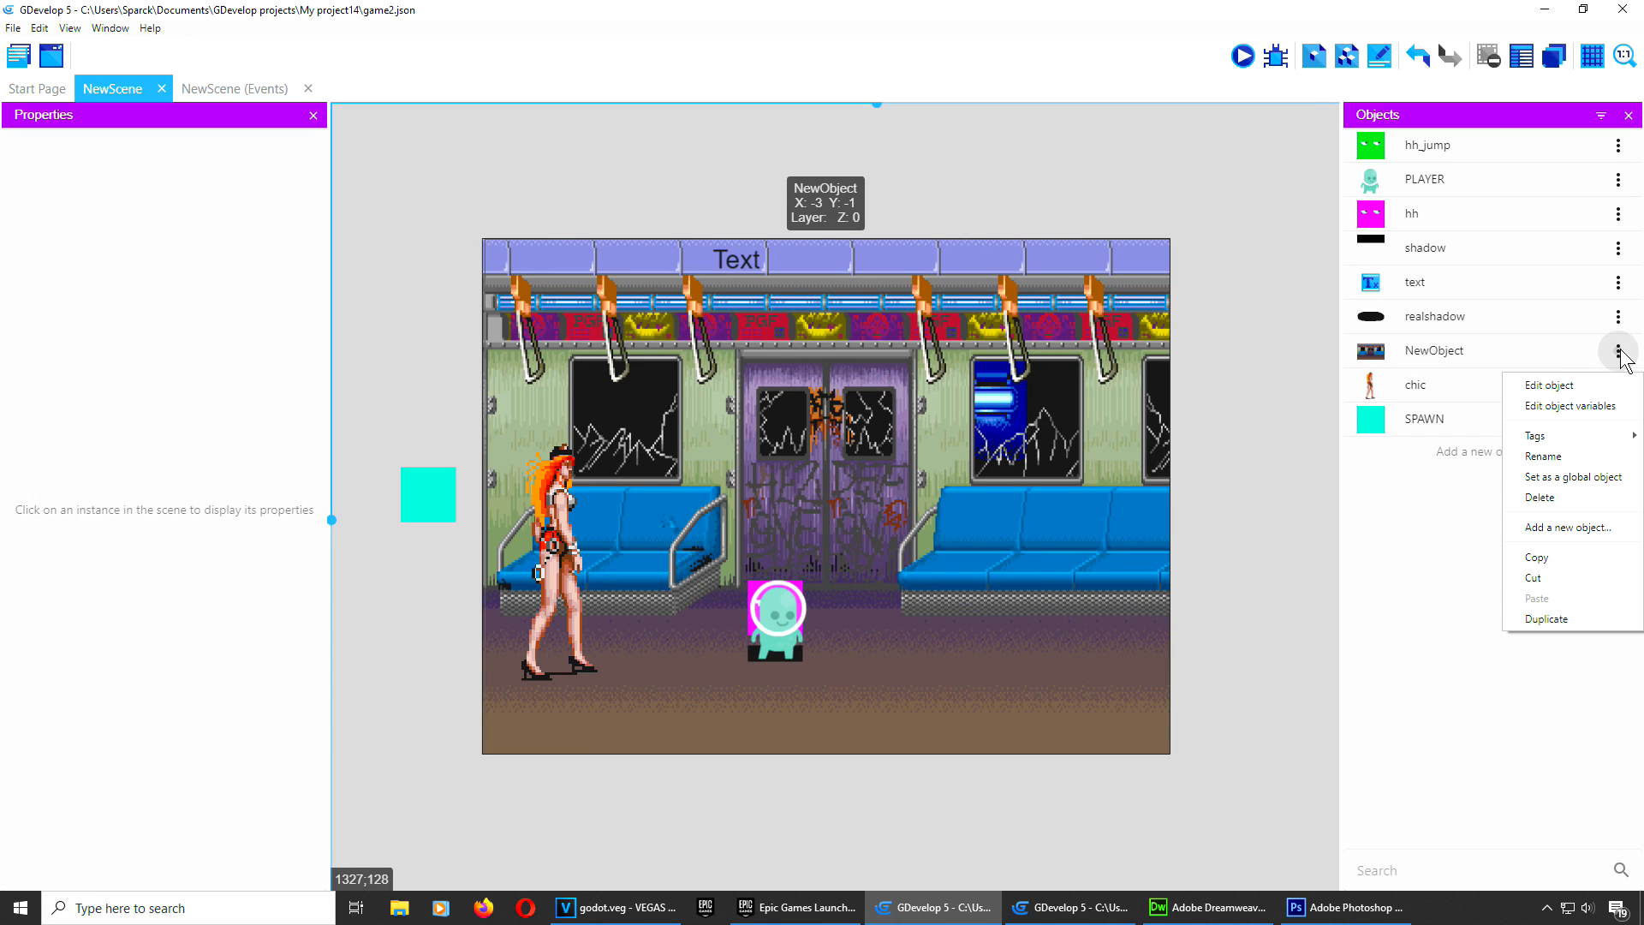
click(1585, 406)
click(541, 466)
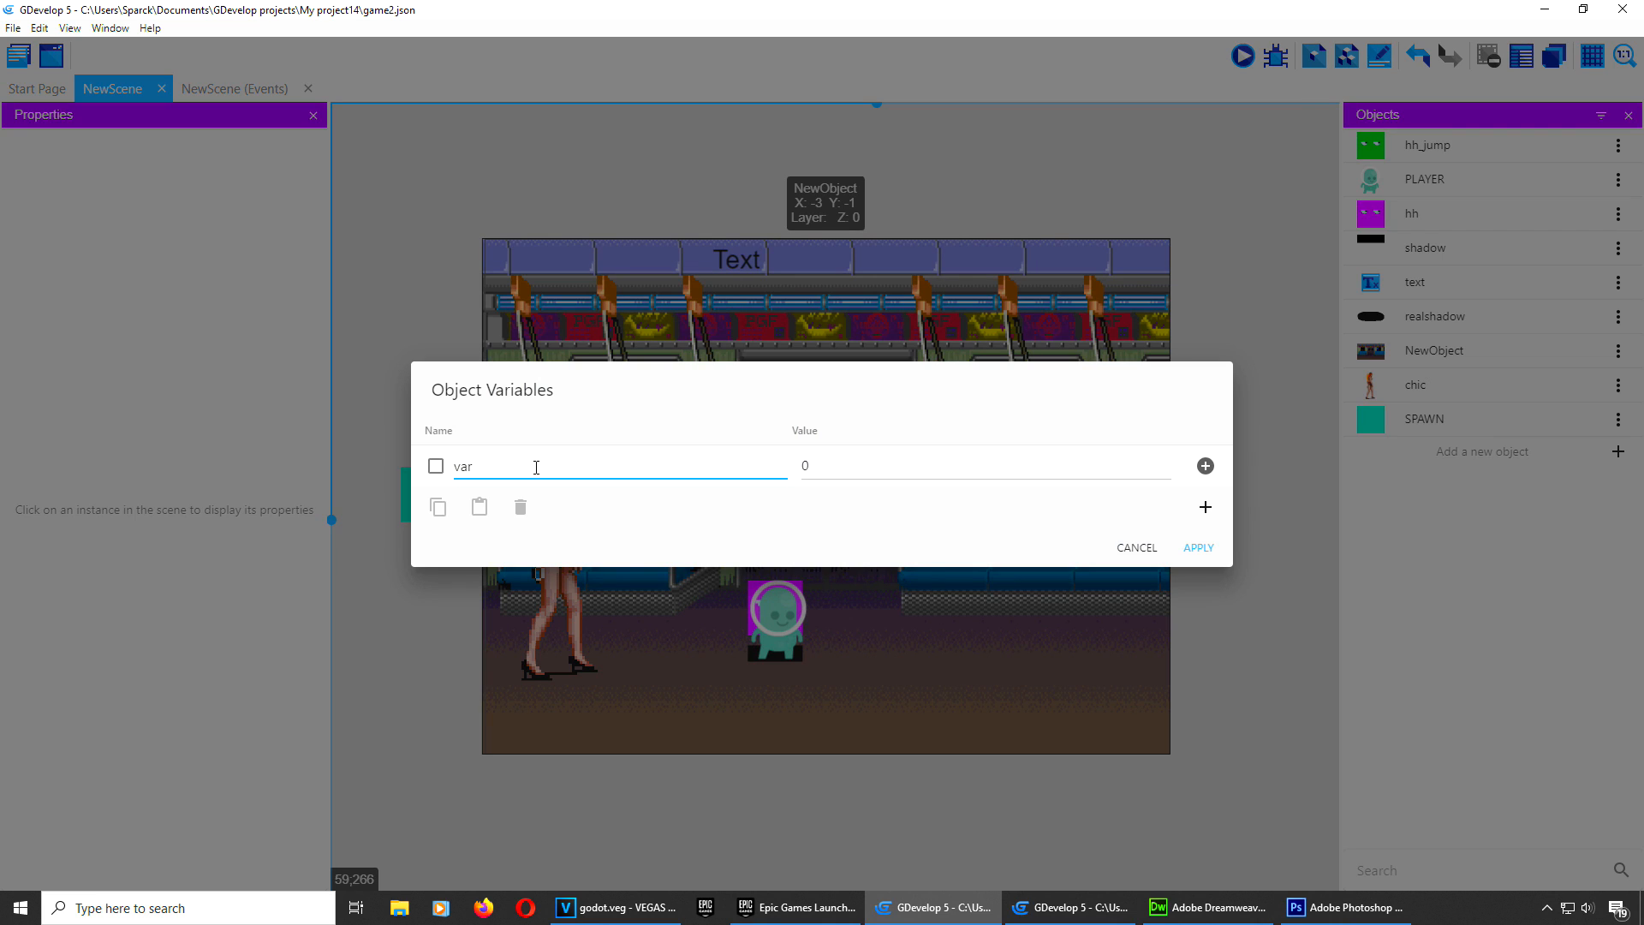
click(790, 466)
click(1198, 547)
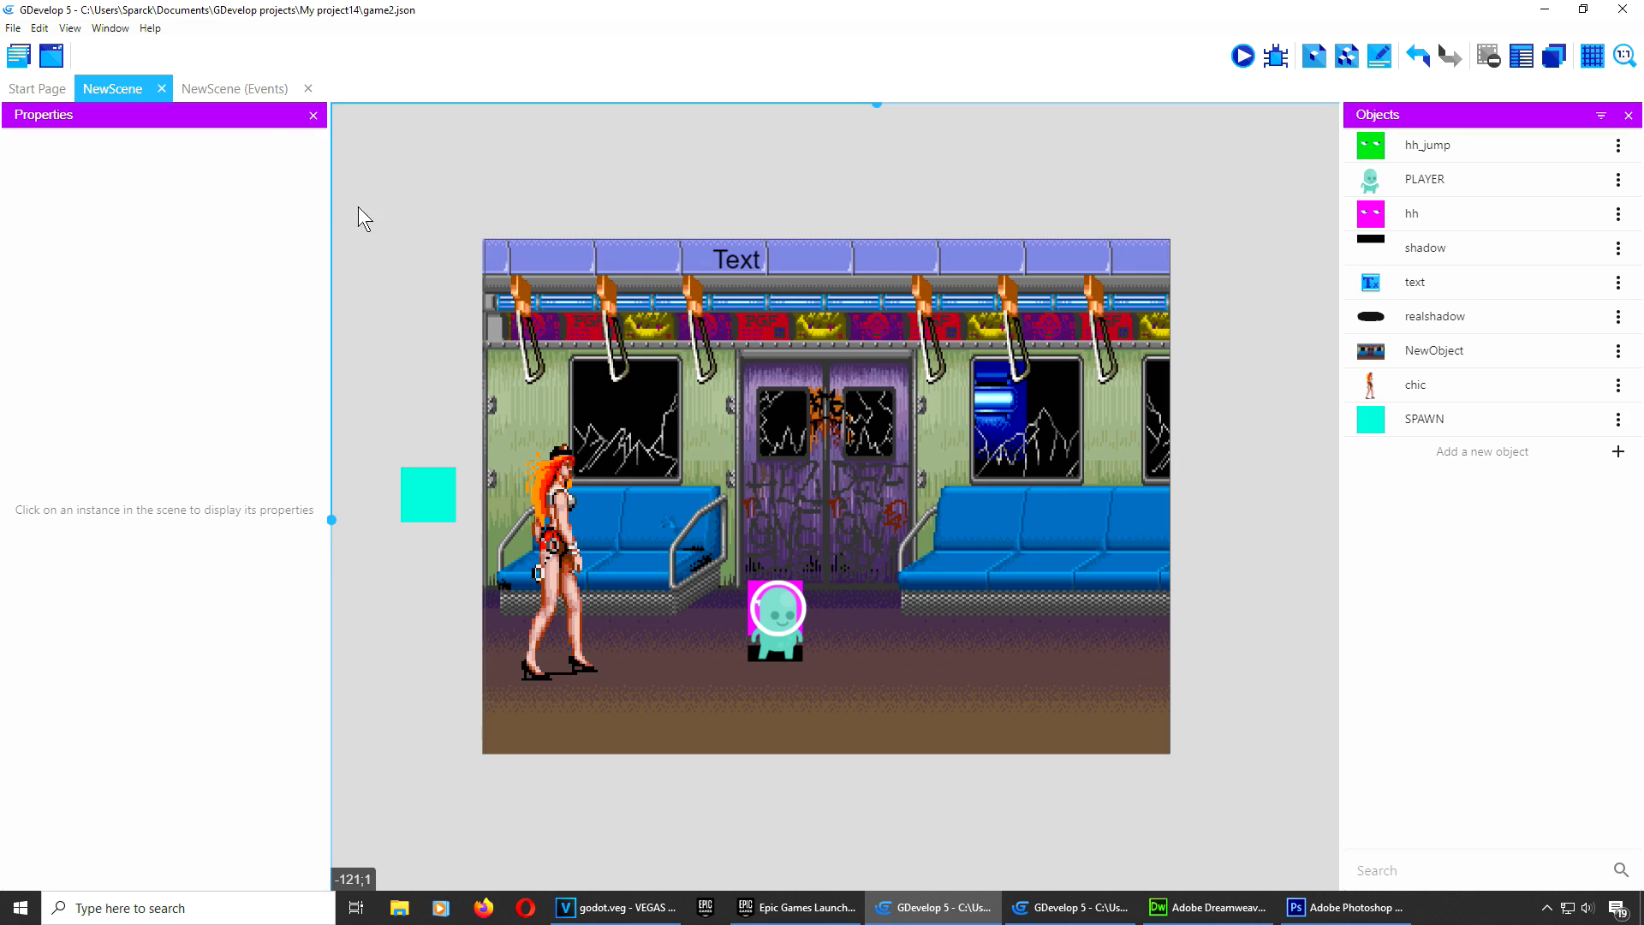
Step: Add an empty event at the end of the NewScene events and give it a condition on the value of an object's variable
click(262, 90)
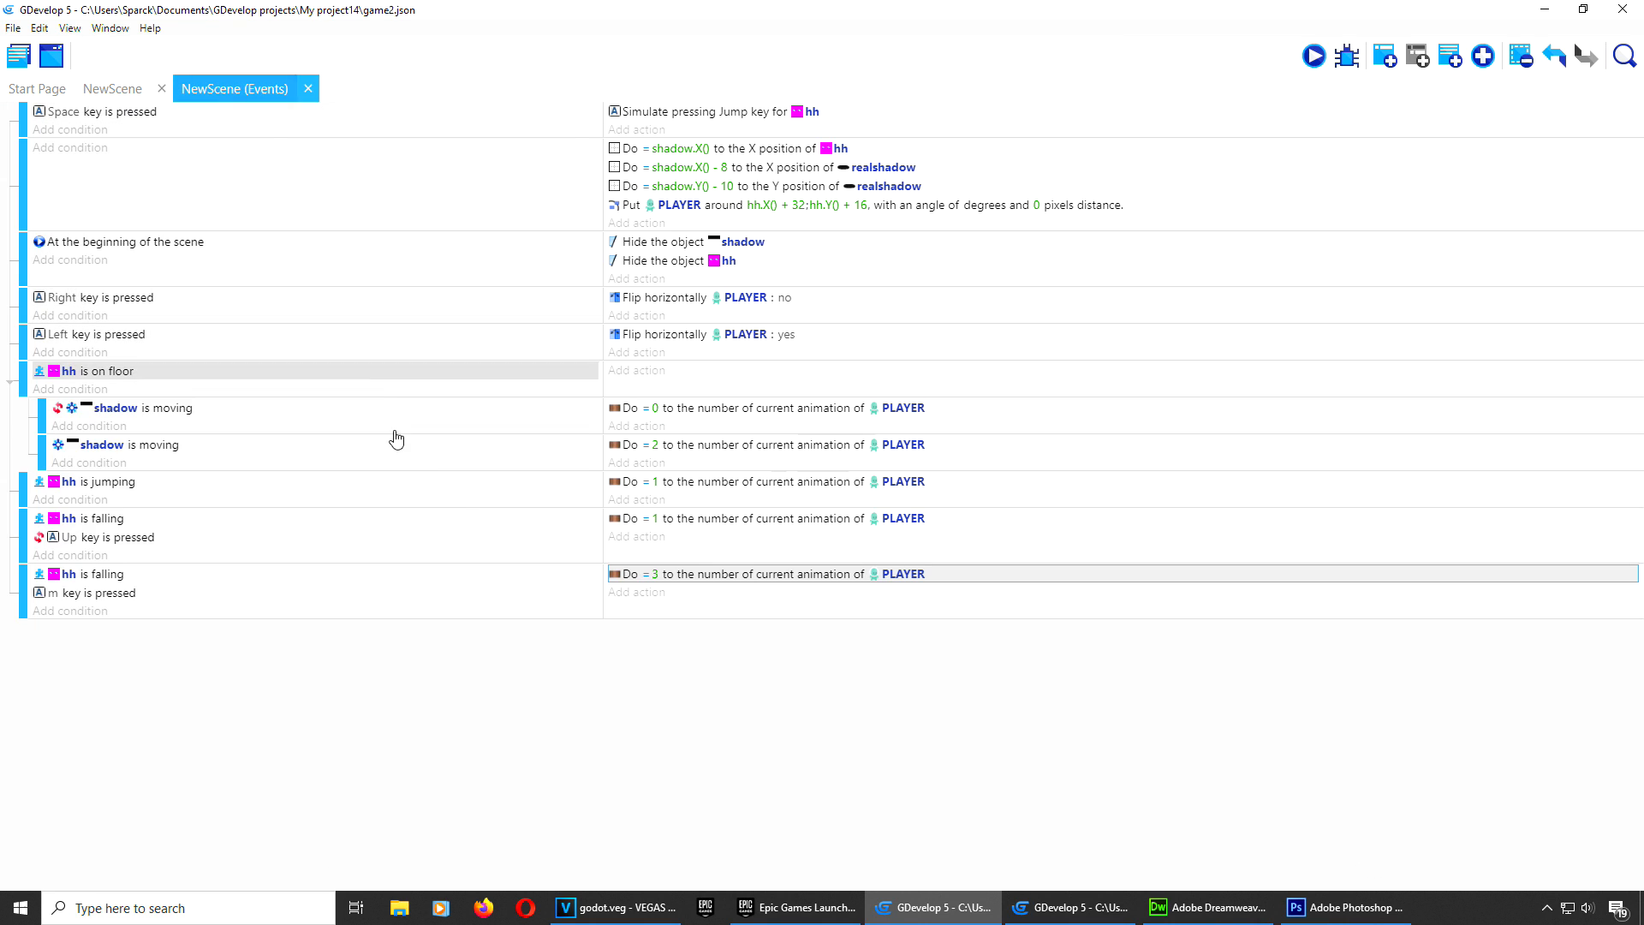
click(1388, 58)
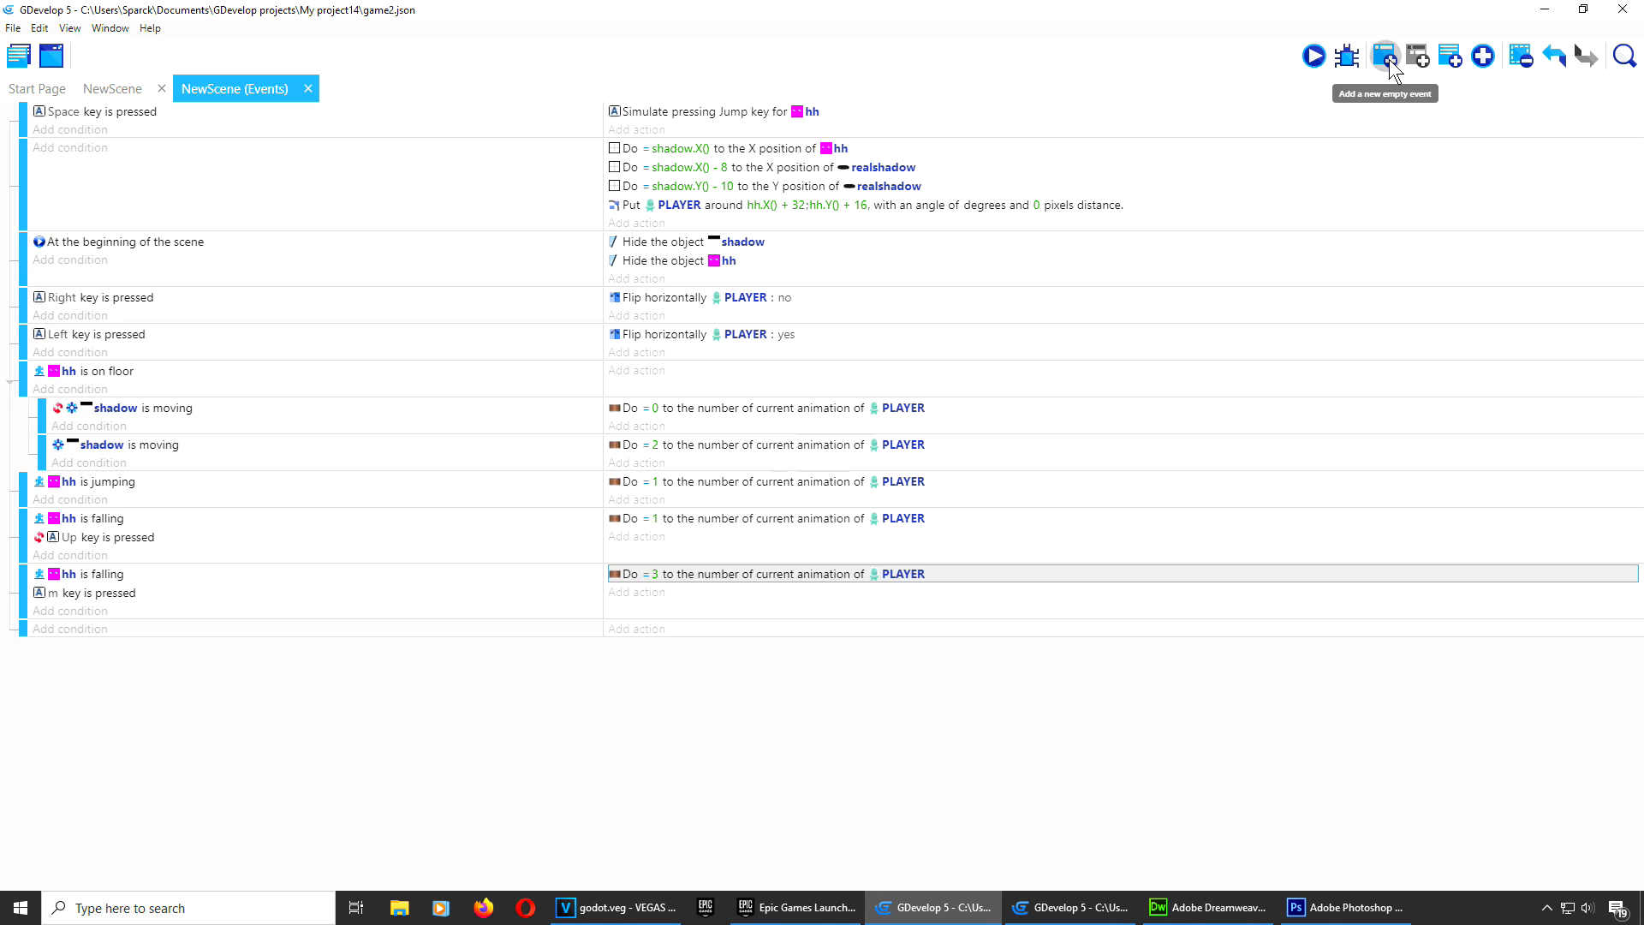
click(60, 631)
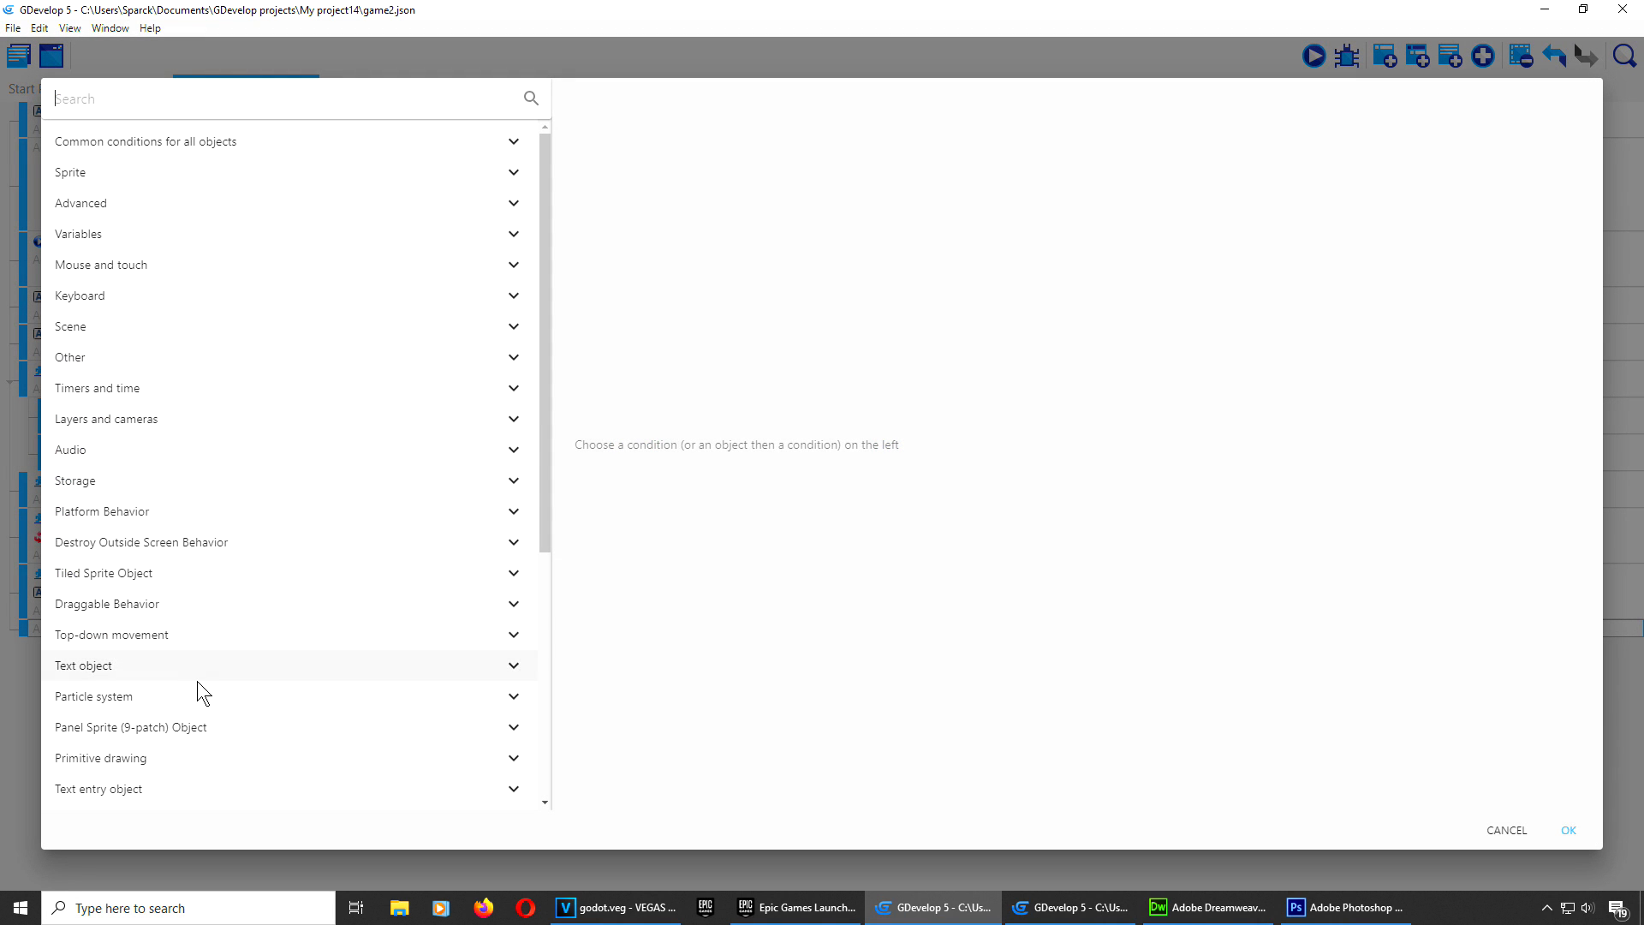
click(195, 141)
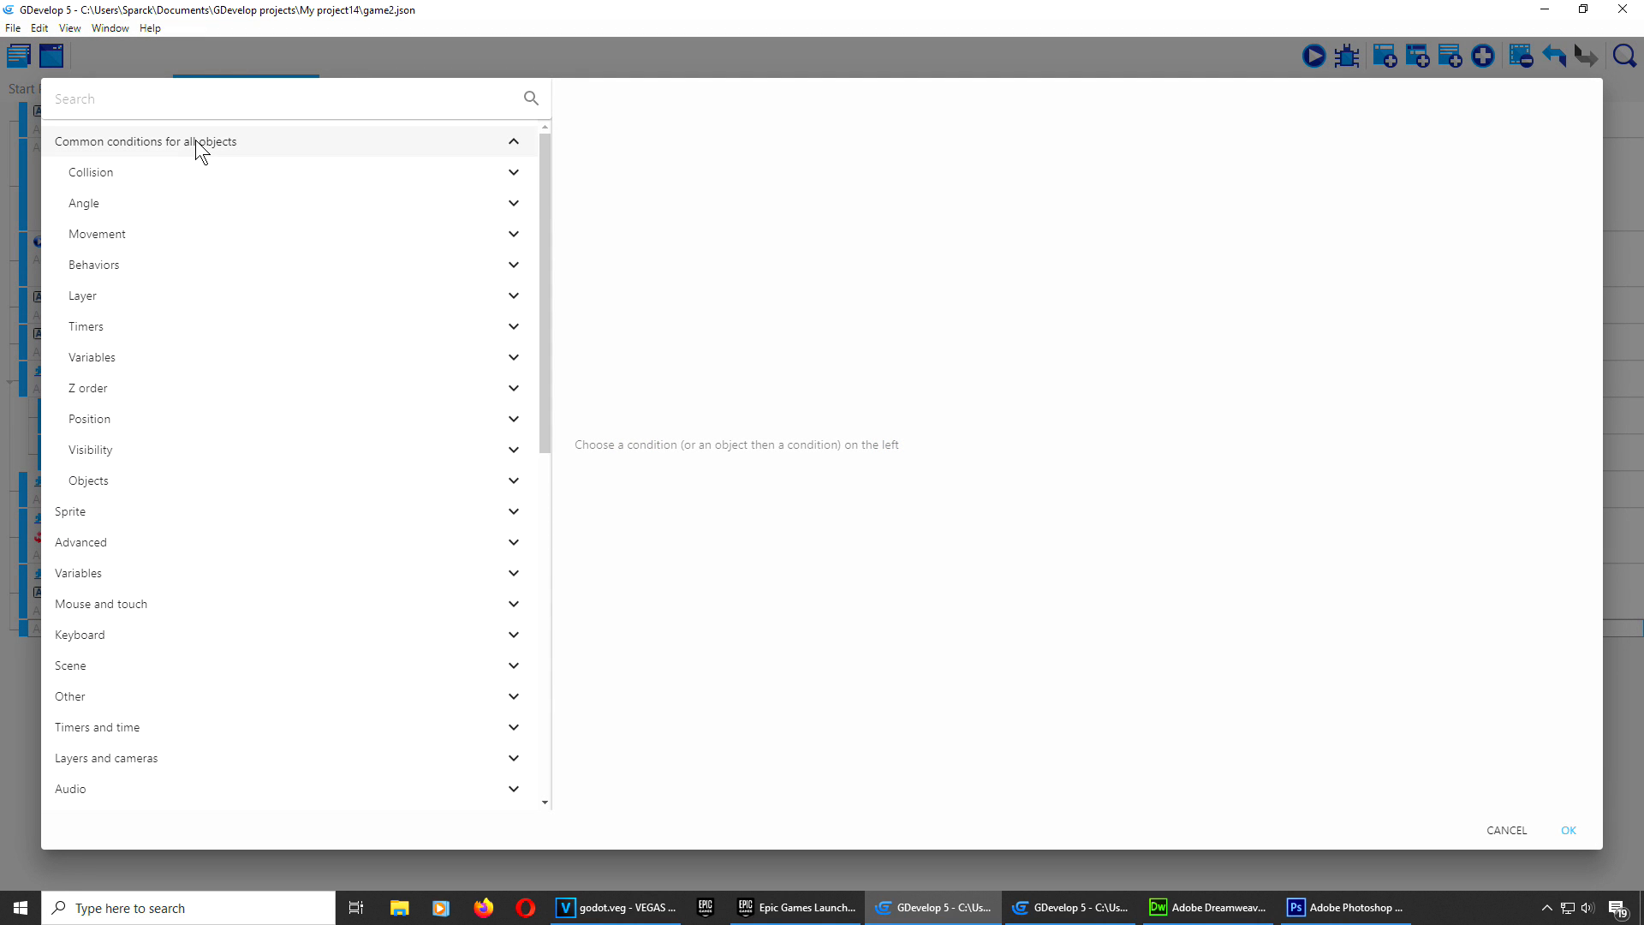
click(122, 357)
click(245, 420)
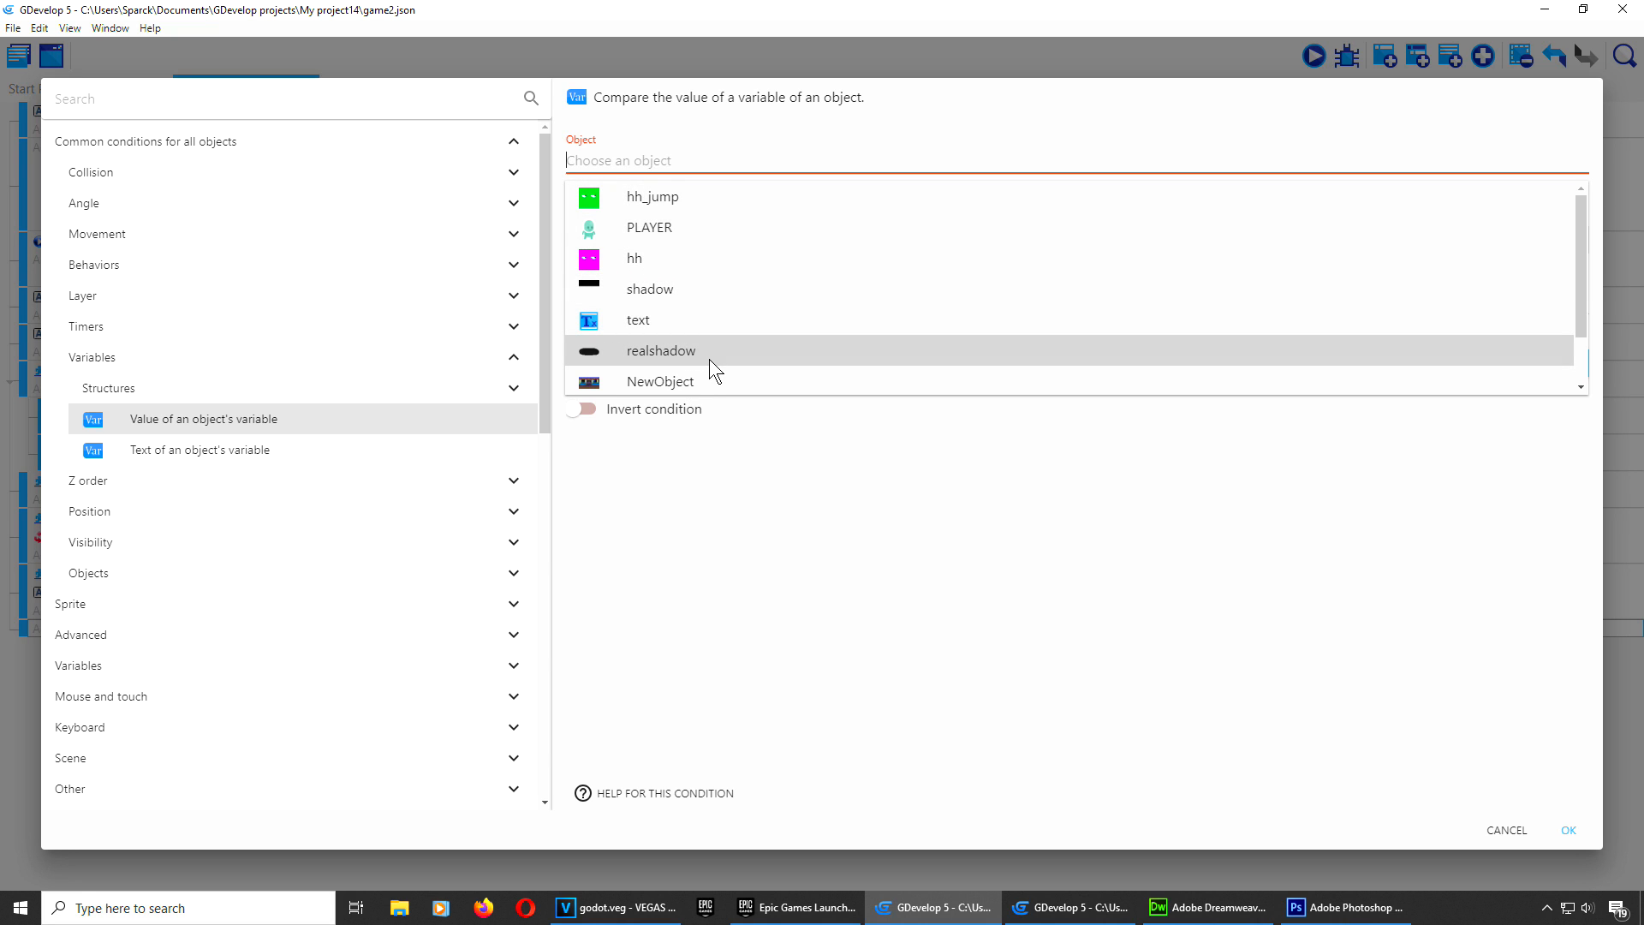
Step: Configure the condition to test whether NewObject's variable var is equal to 0
scroll(709, 361, down, 1)
click(693, 317)
click(632, 221)
click(616, 258)
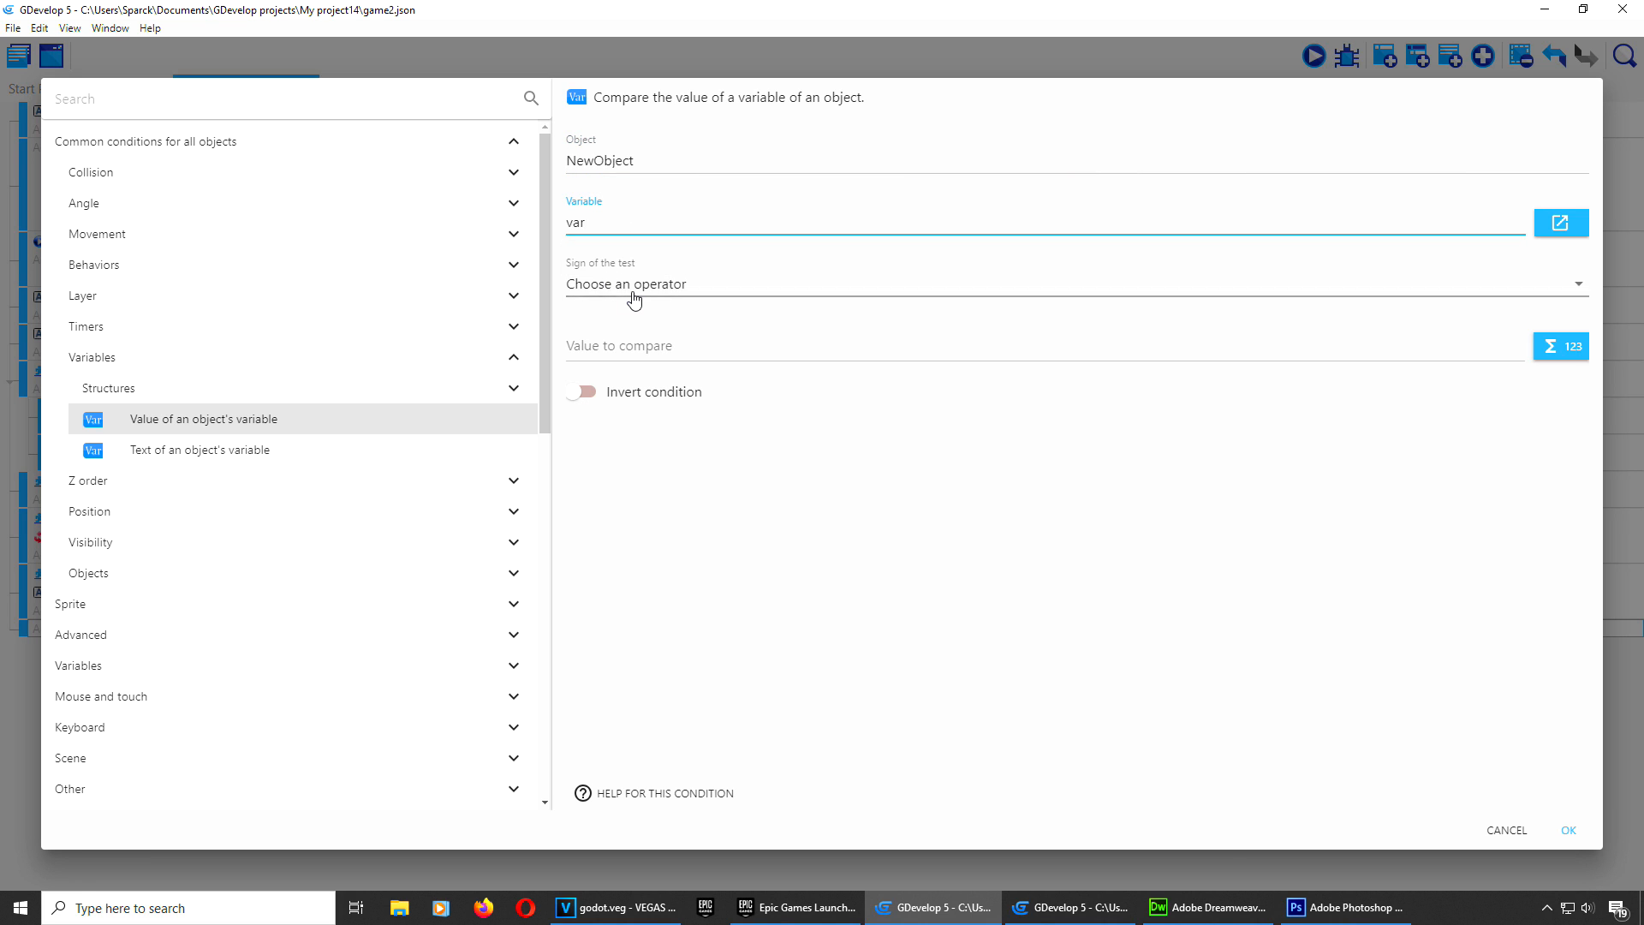
click(638, 286)
click(648, 322)
click(606, 344)
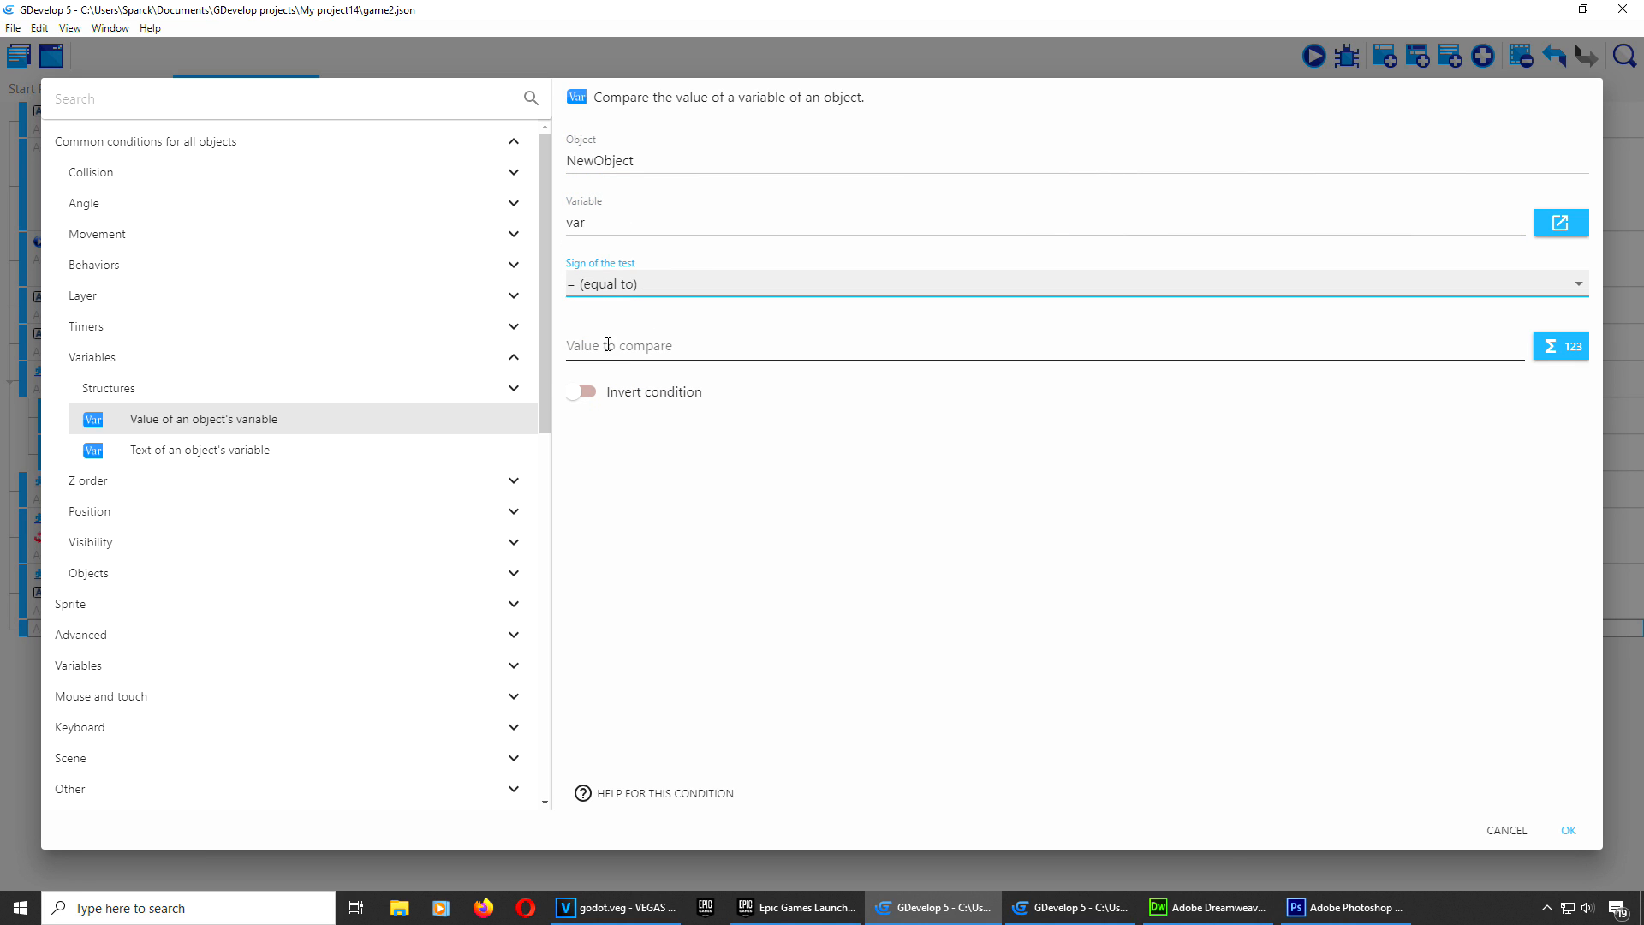
click(736, 498)
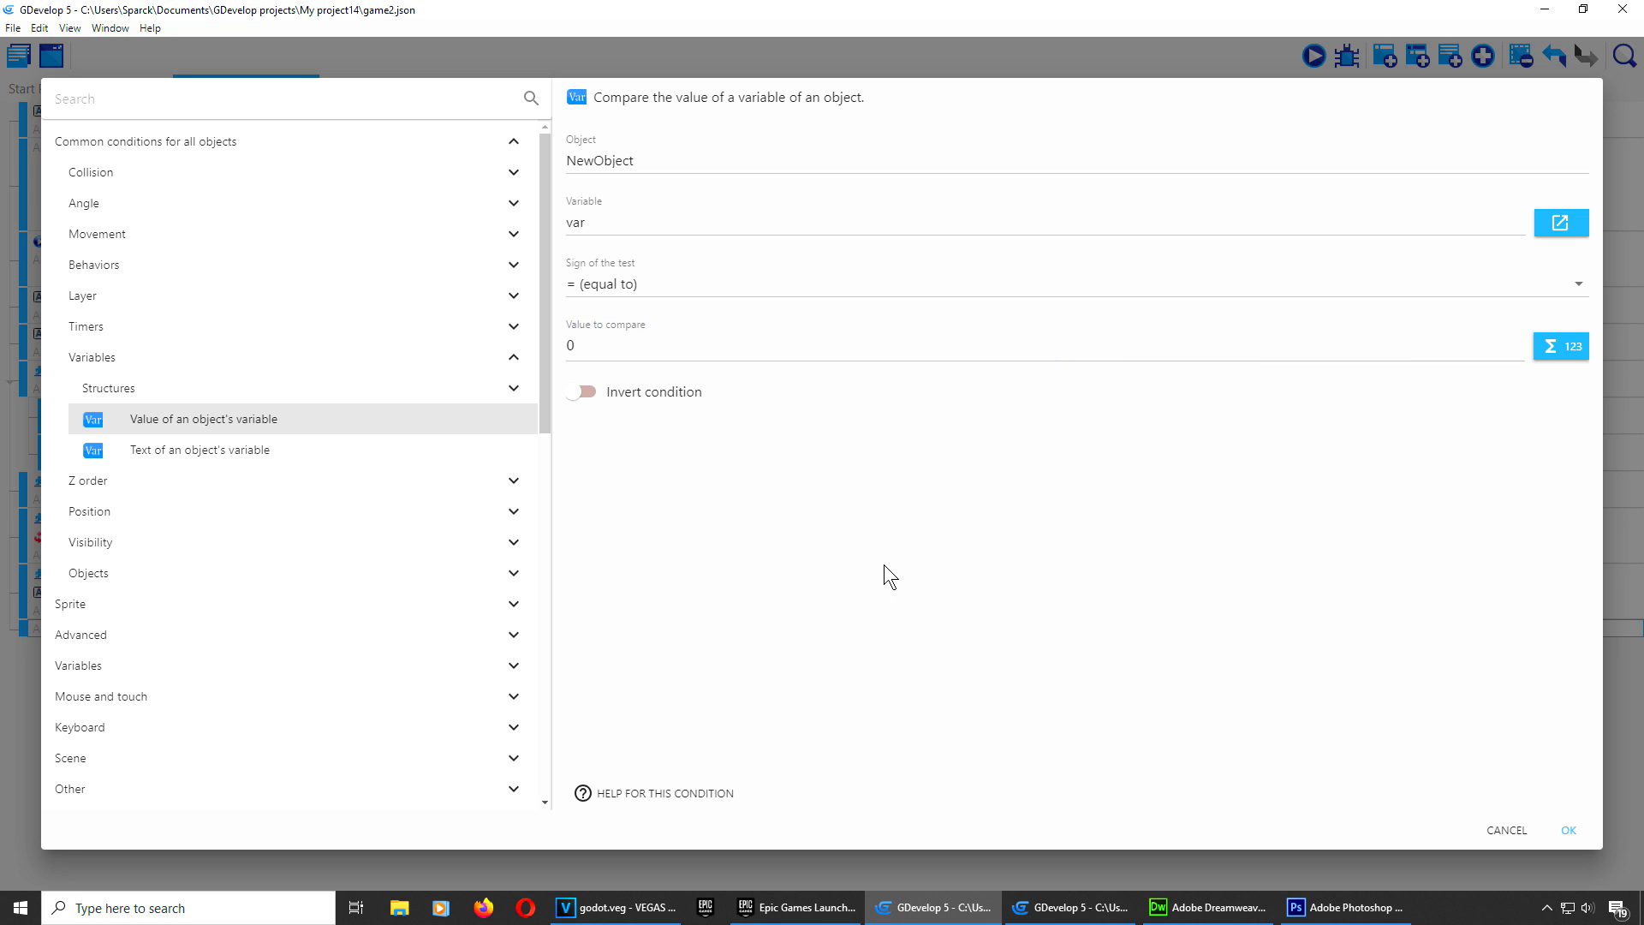
click(1567, 831)
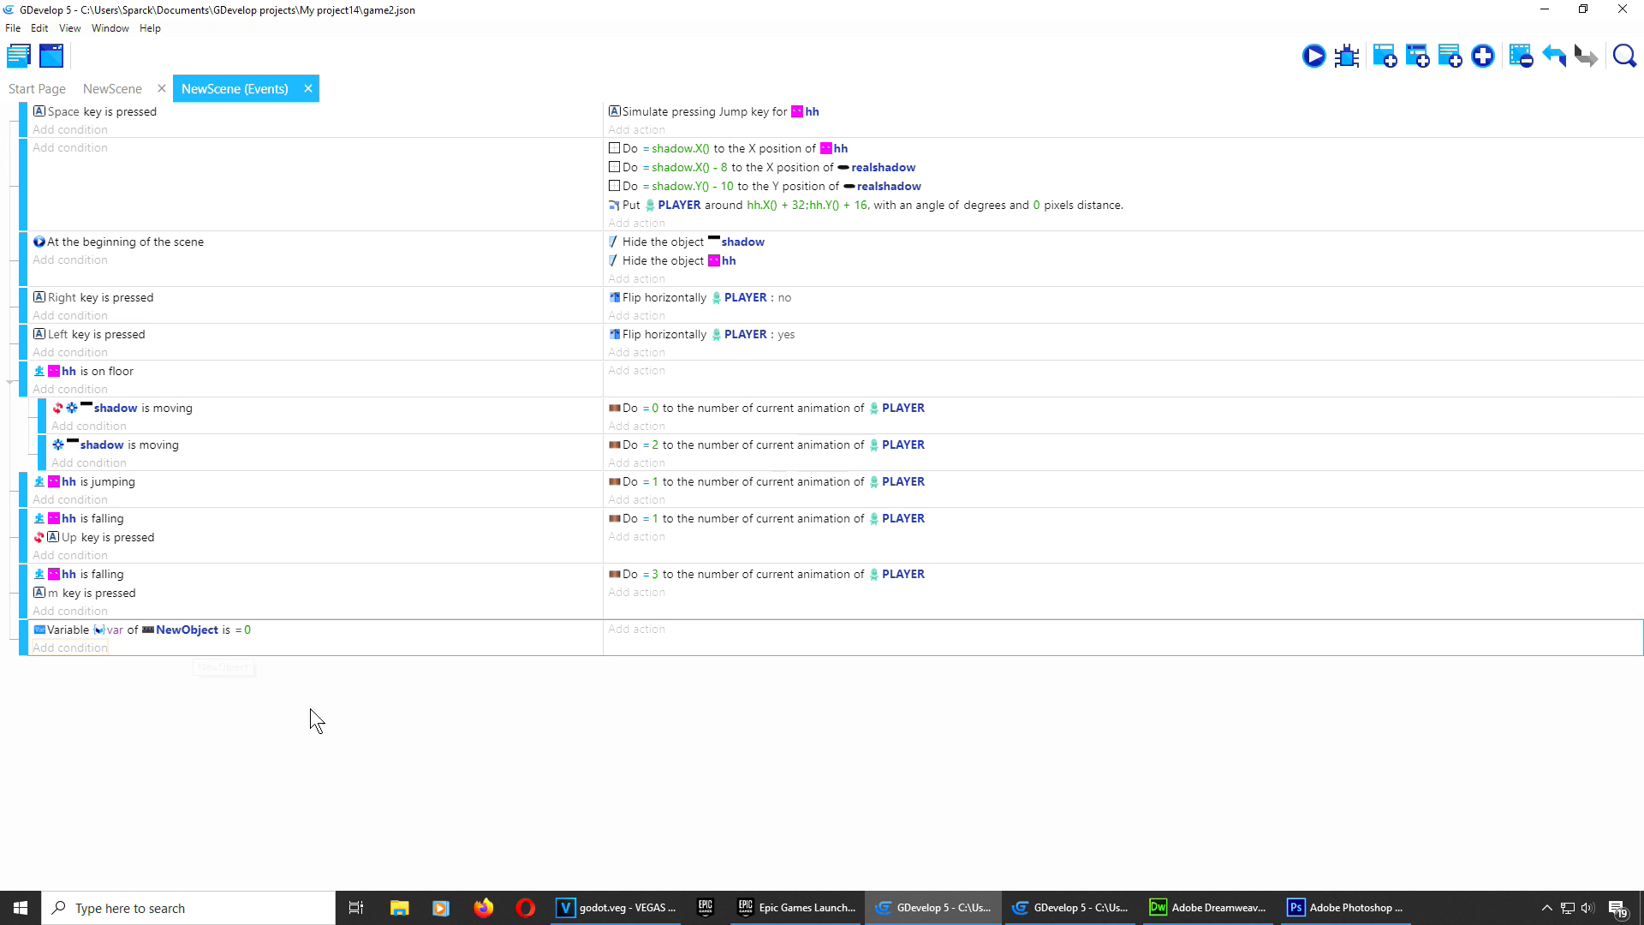
Step: Add a top-down movement action to the var = 0 event that simulates a right key press for chic
click(636, 629)
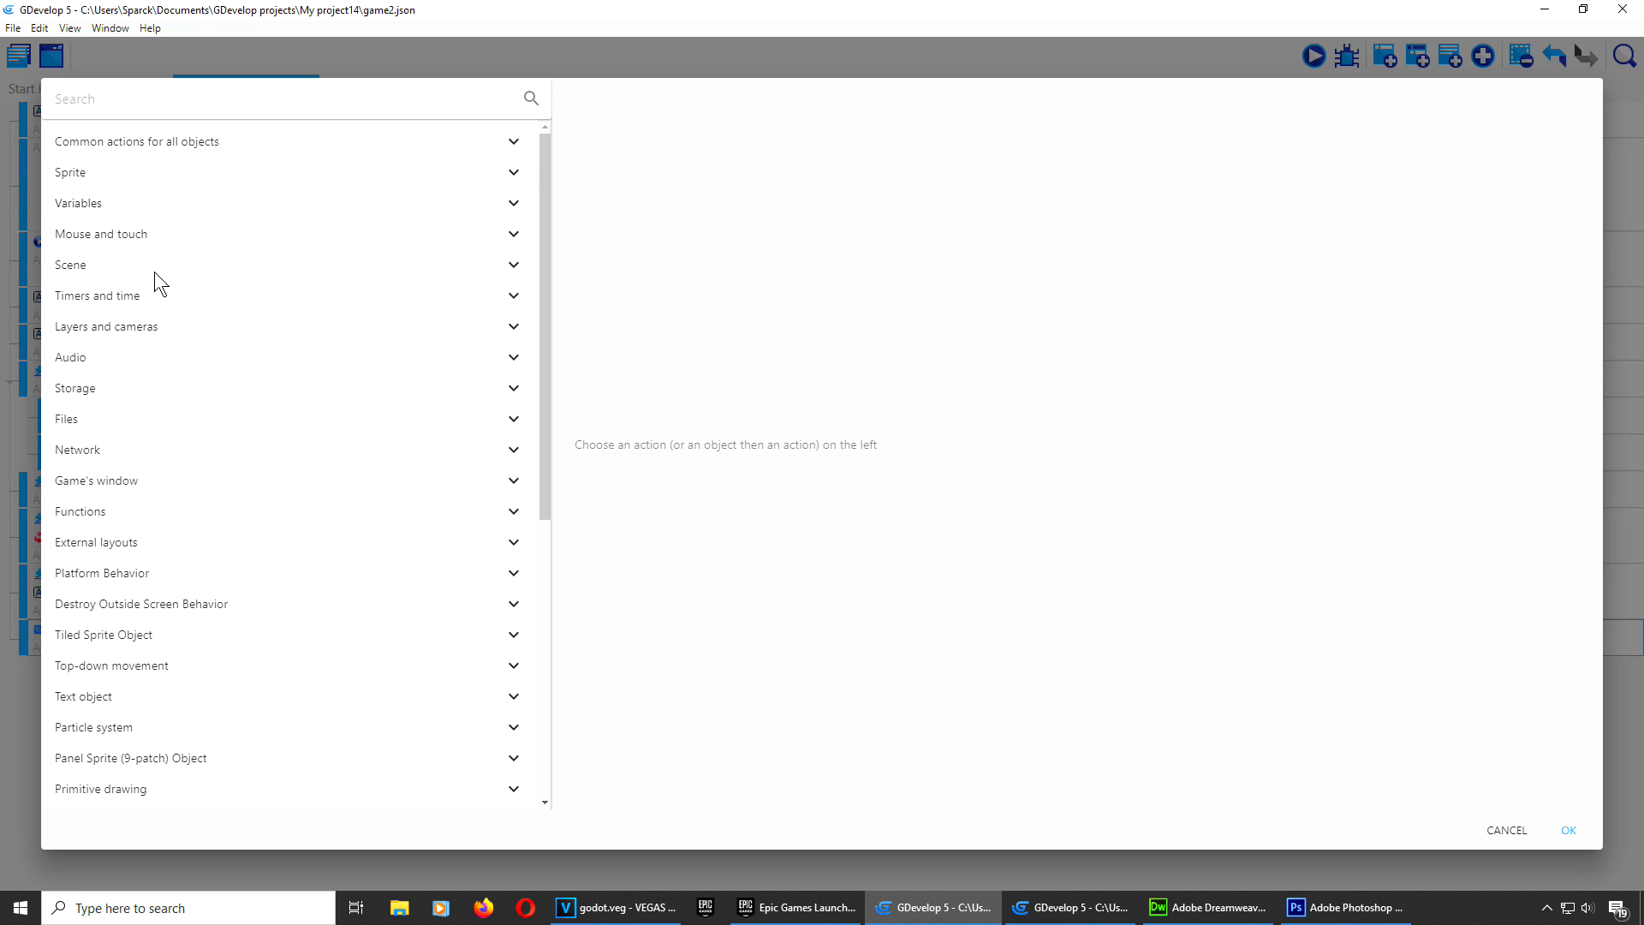
scroll(224, 548, down, 2)
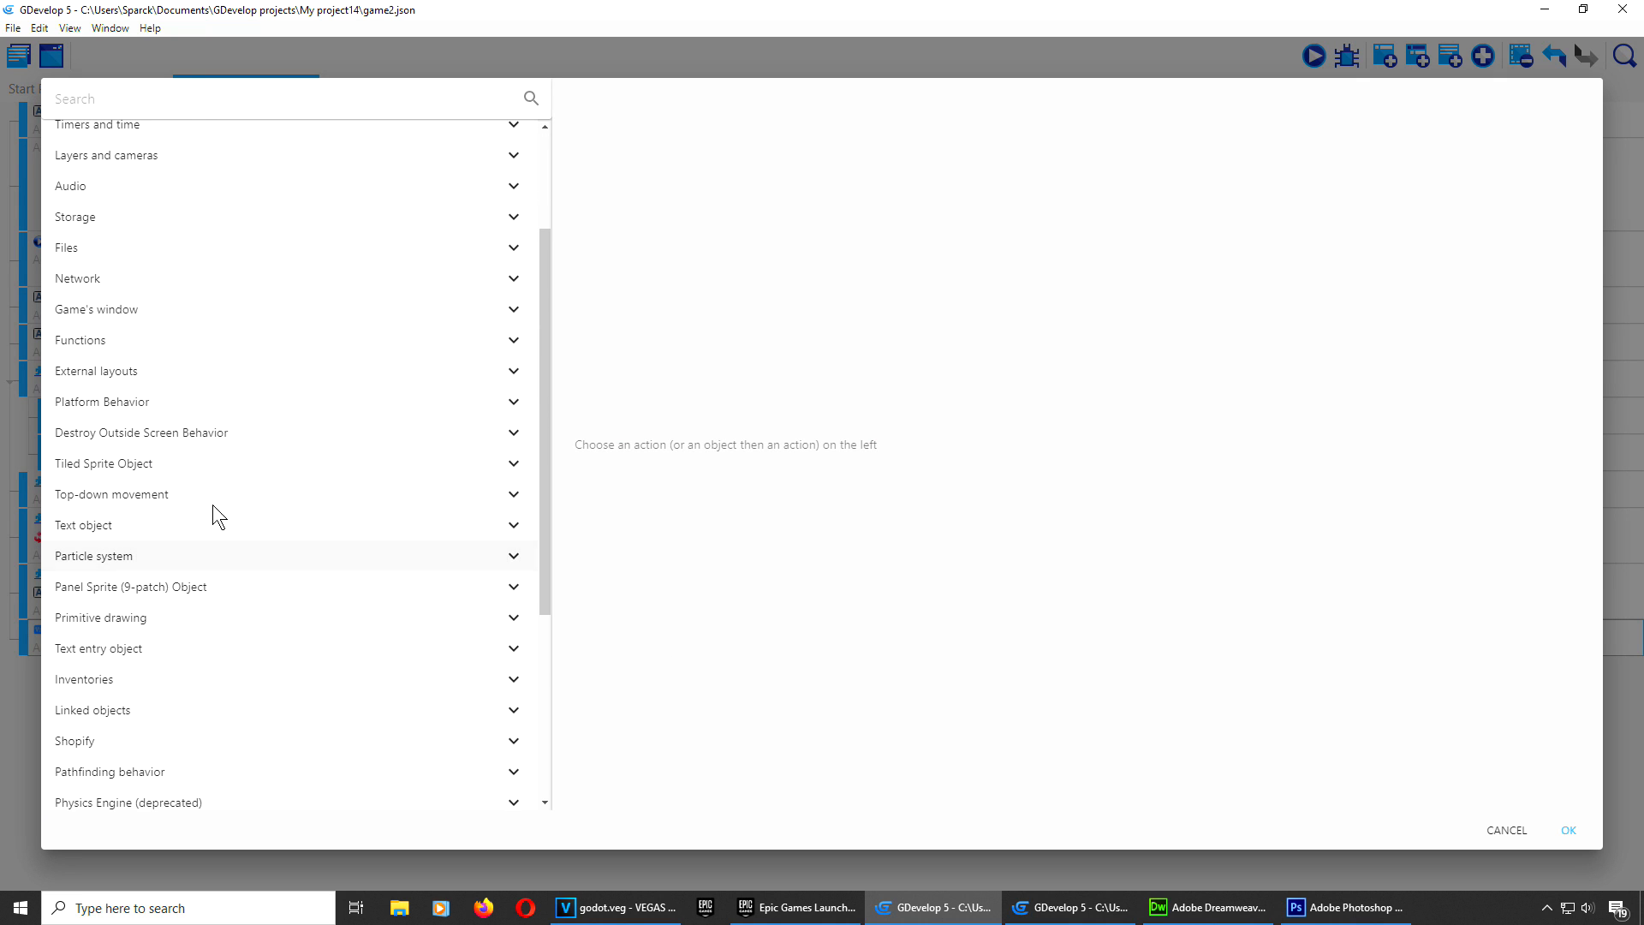
click(182, 495)
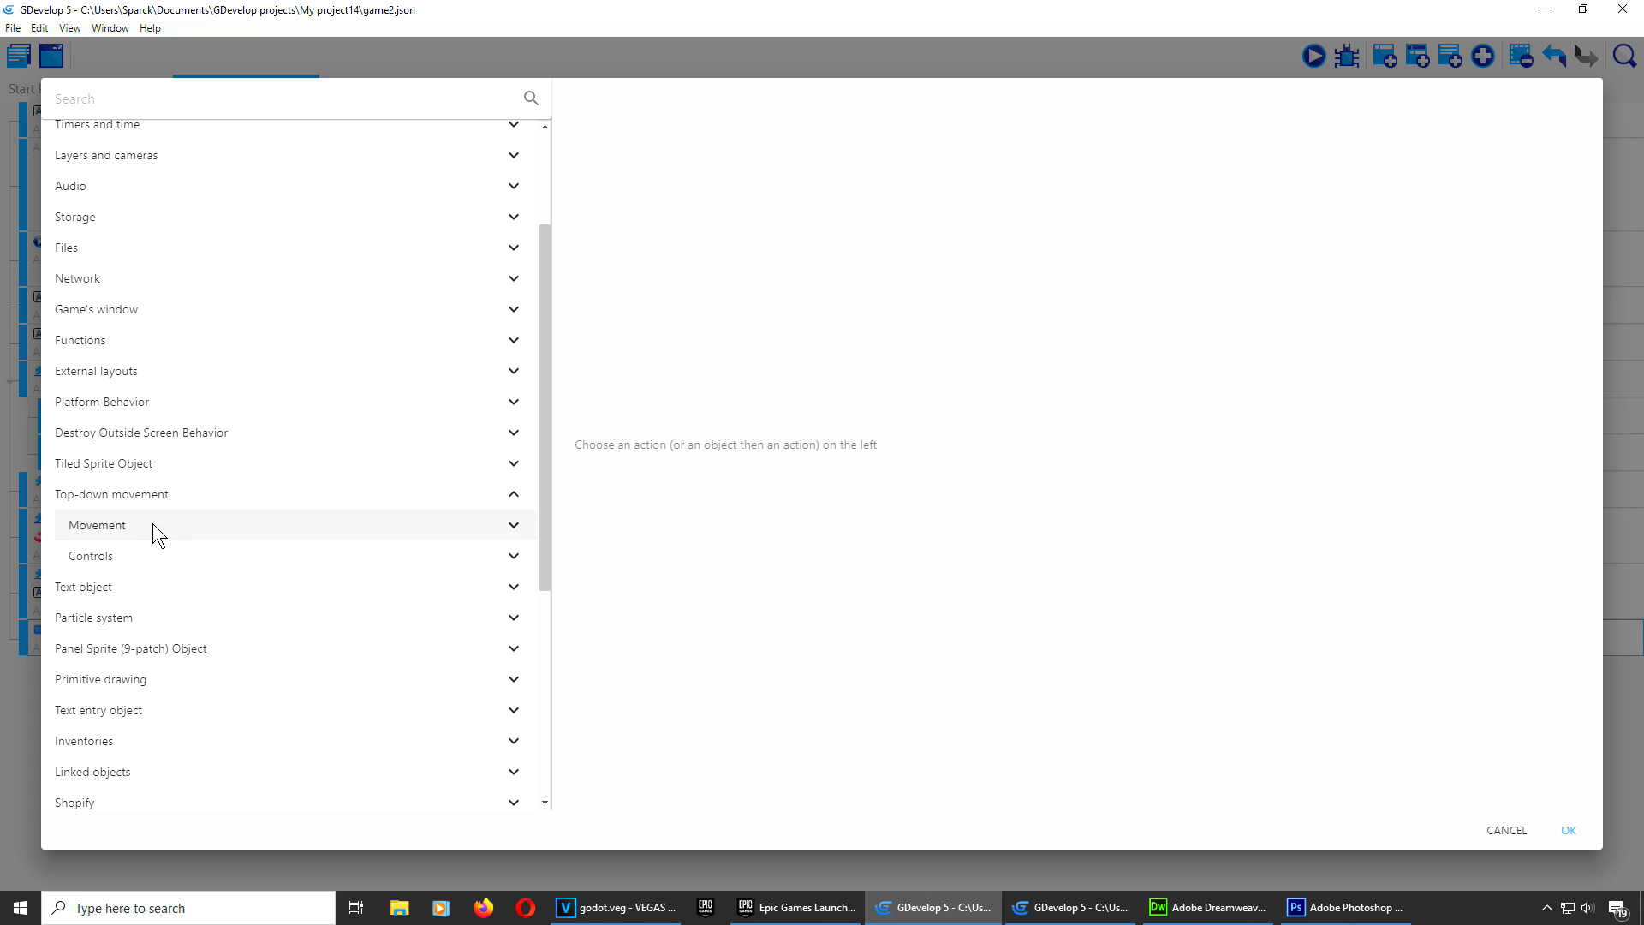
click(133, 557)
scroll(283, 555, down, 2)
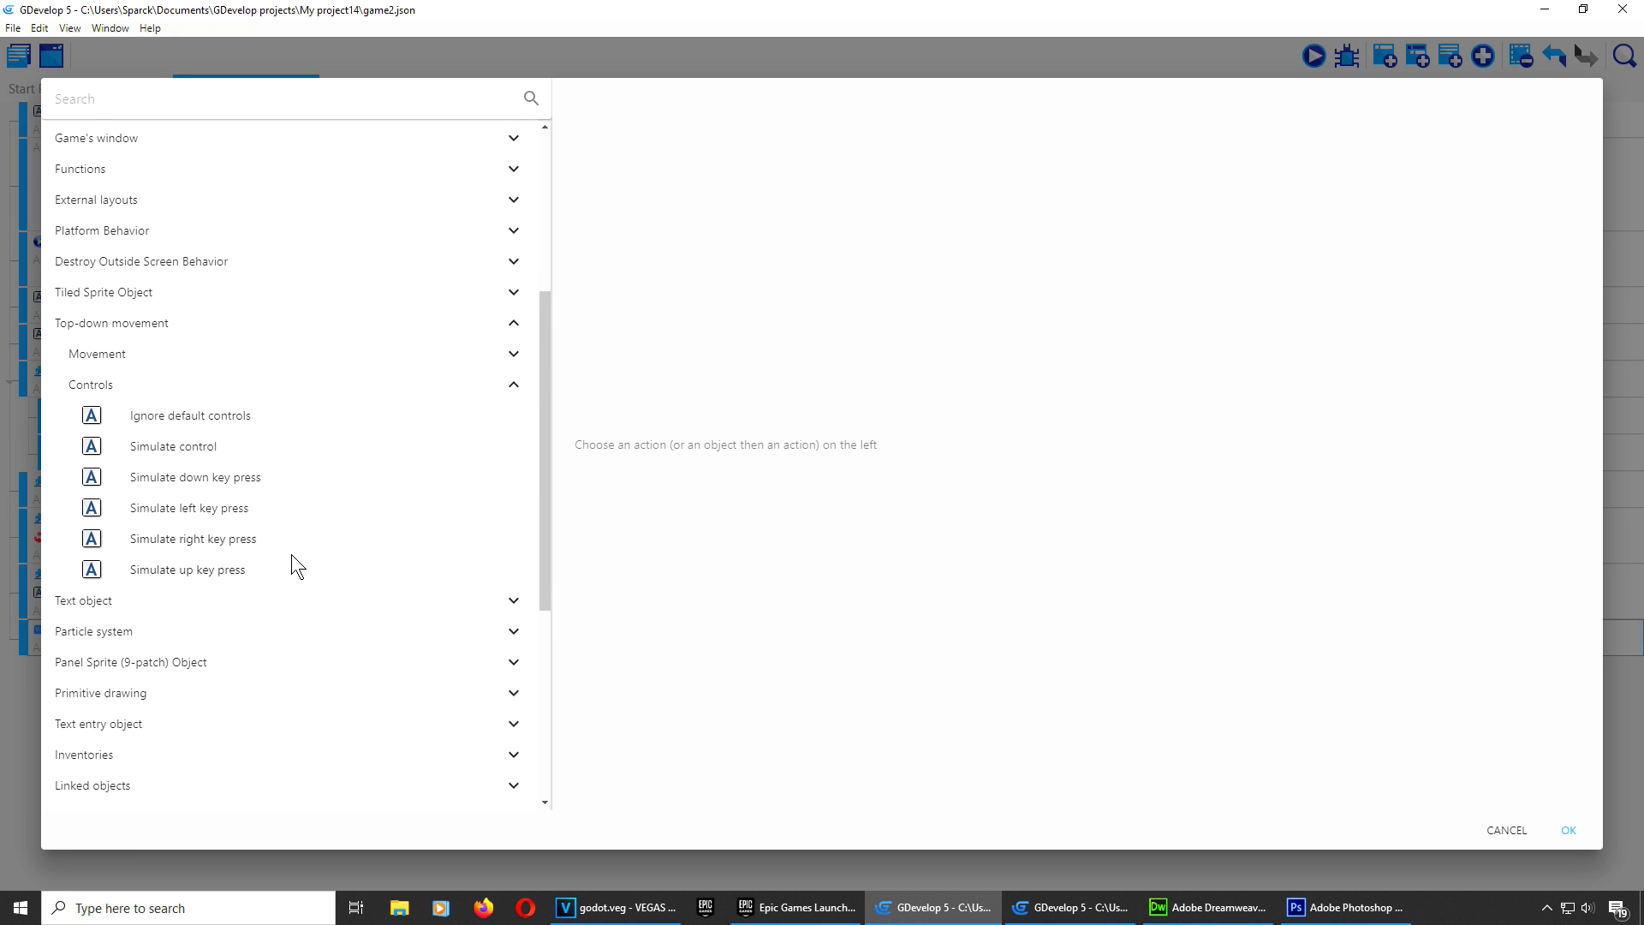
click(252, 538)
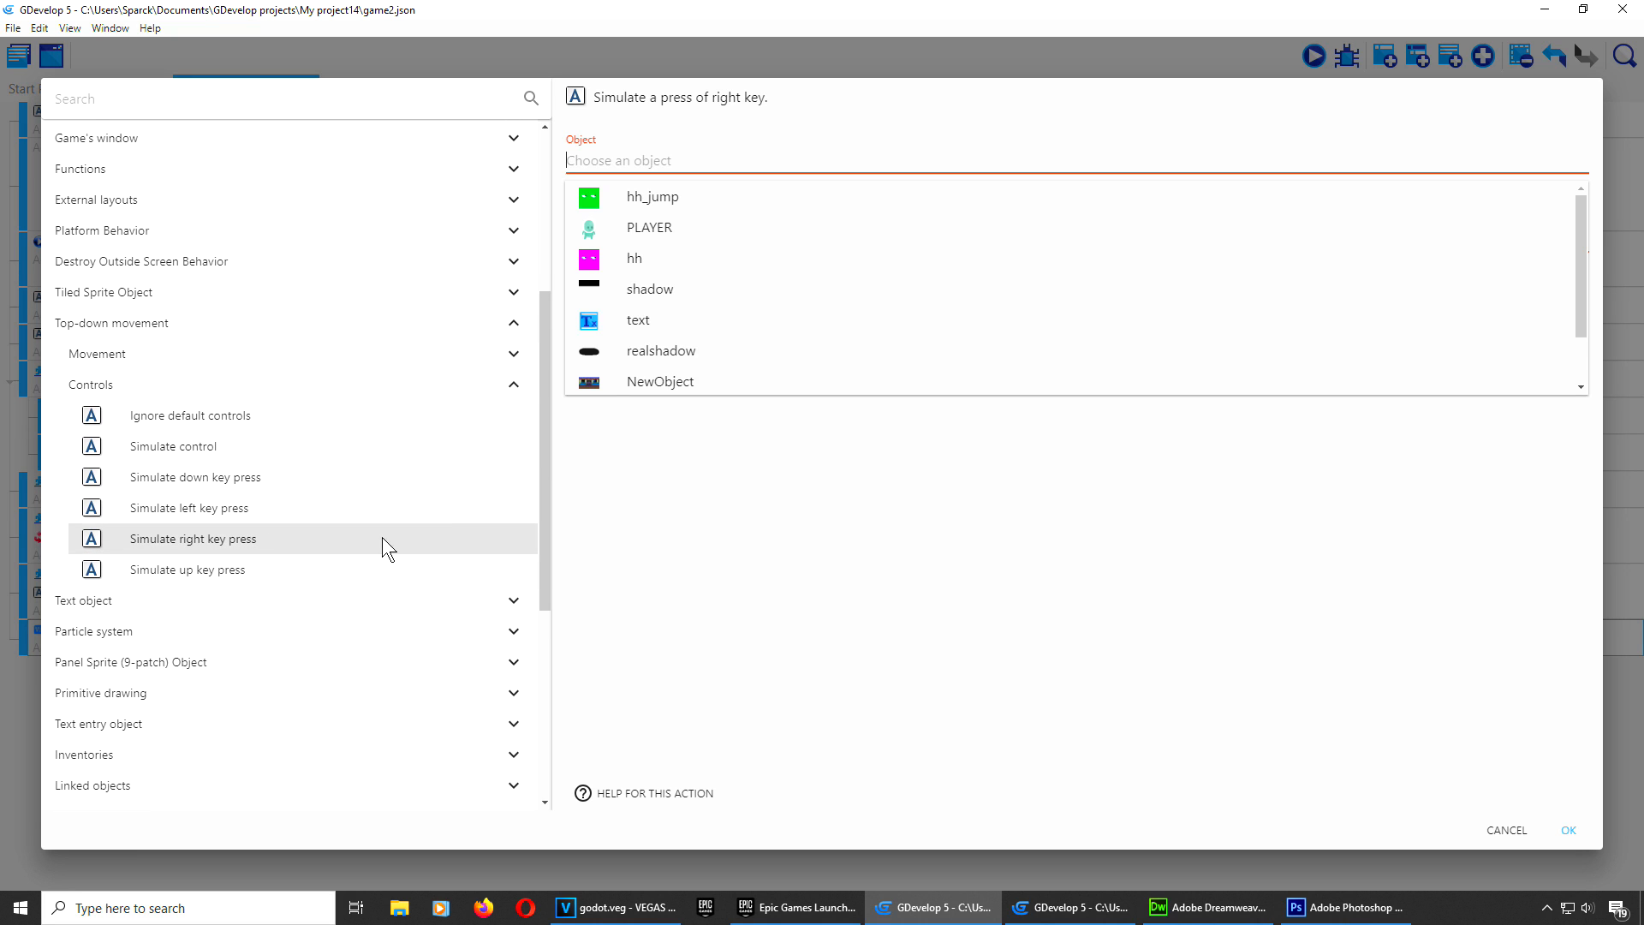
scroll(668, 372, down, 1)
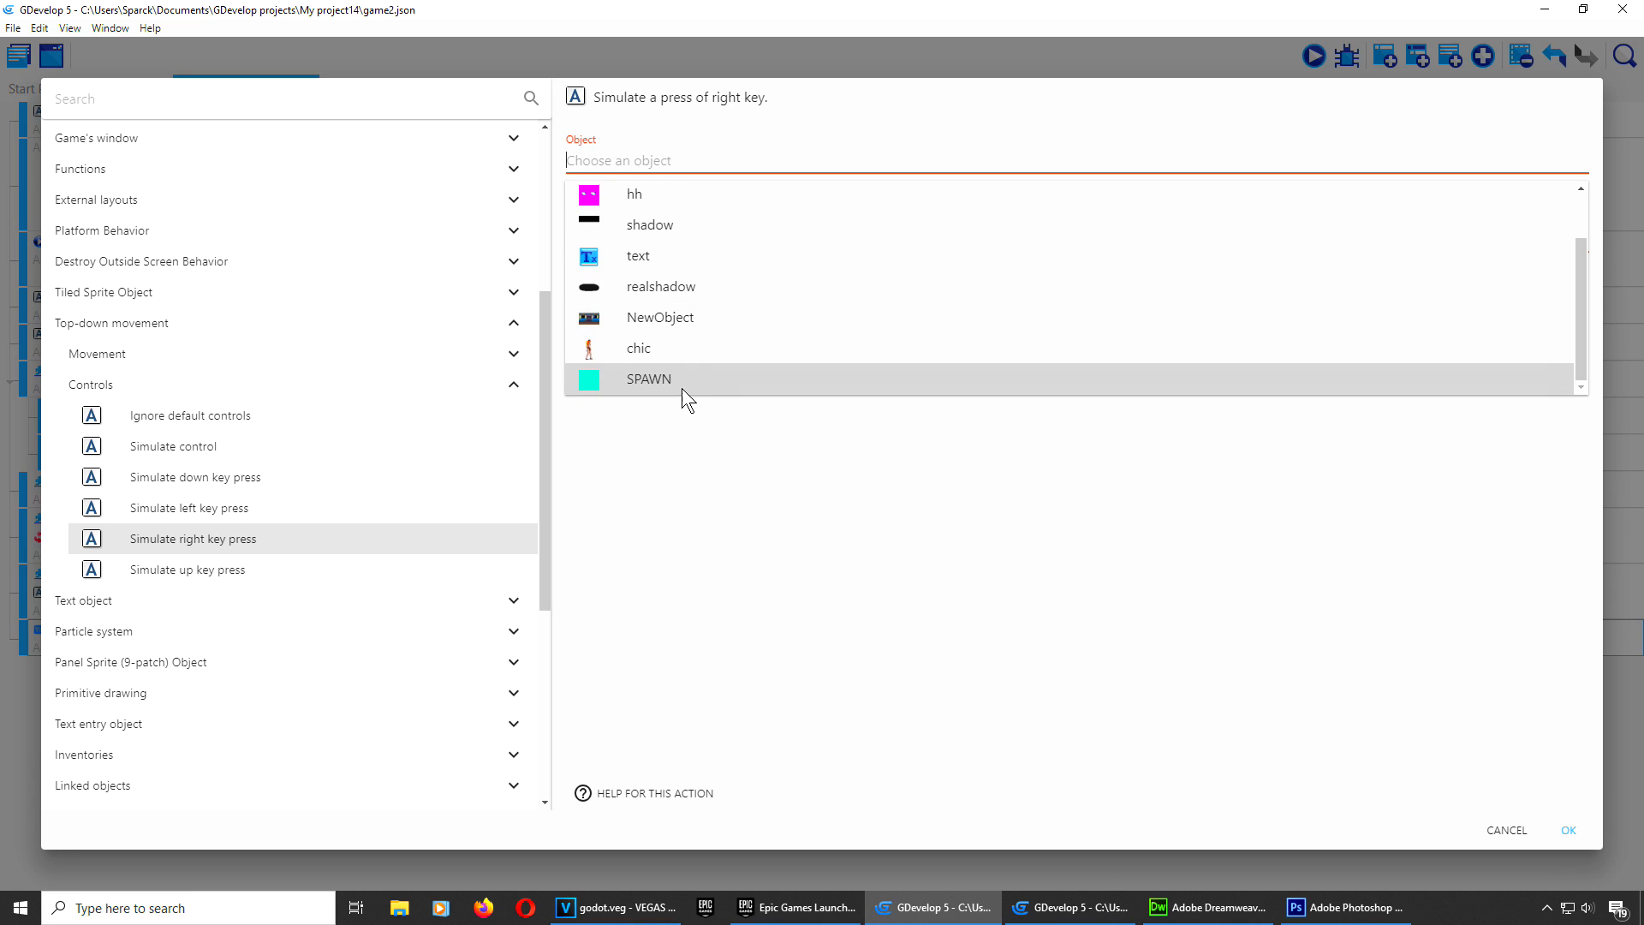
click(680, 348)
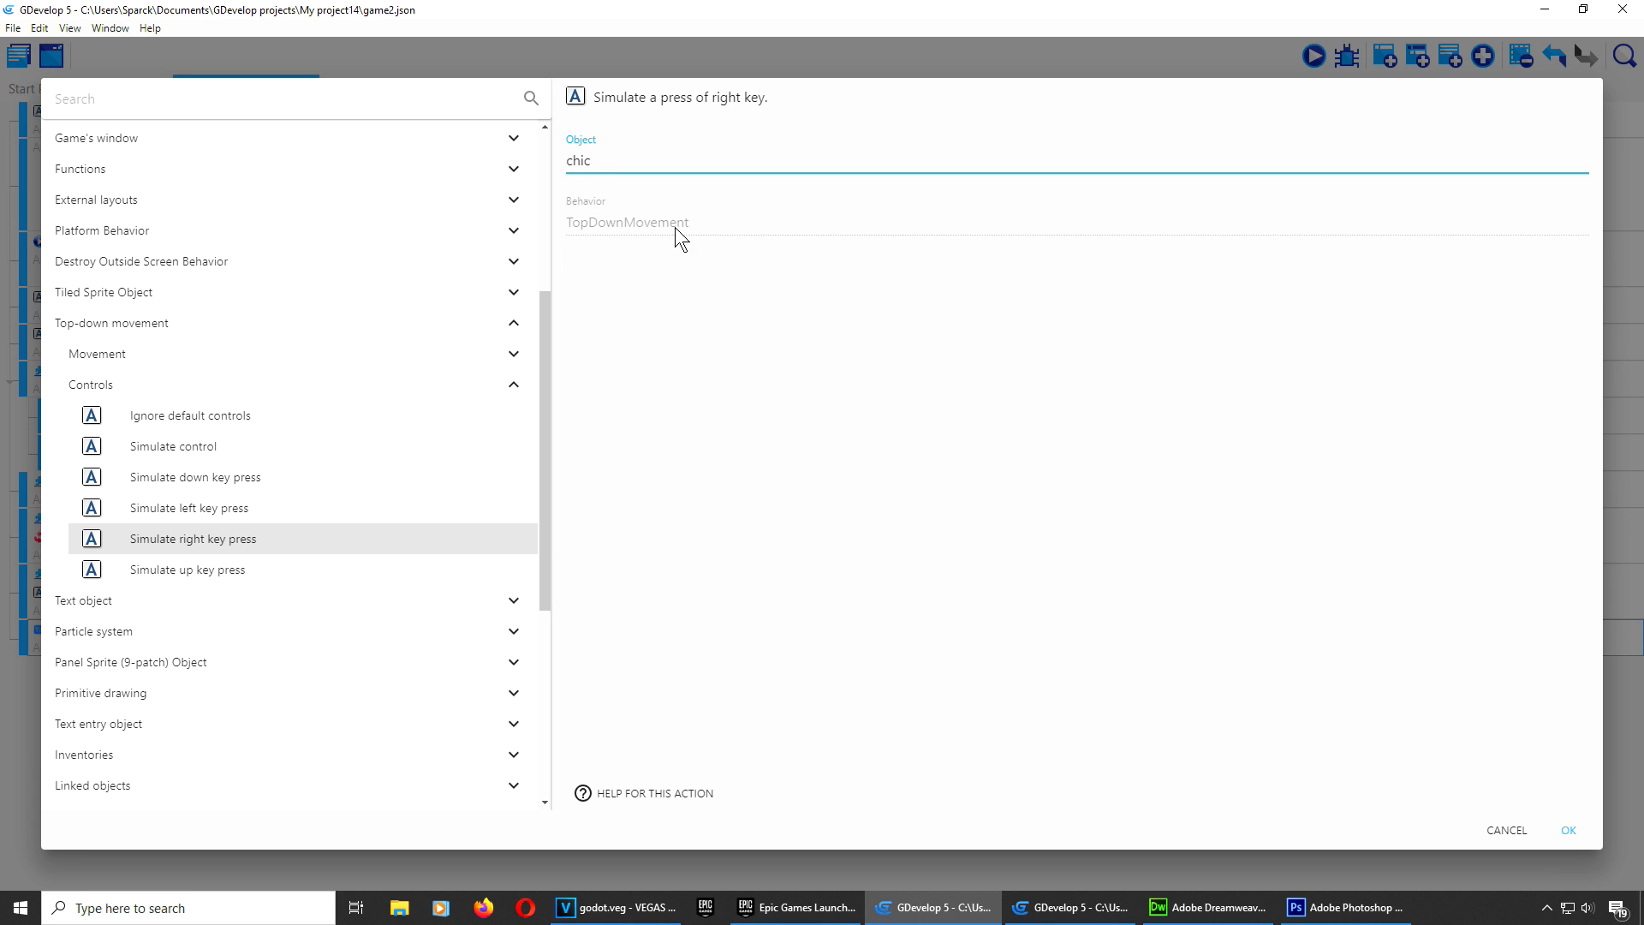
click(1567, 830)
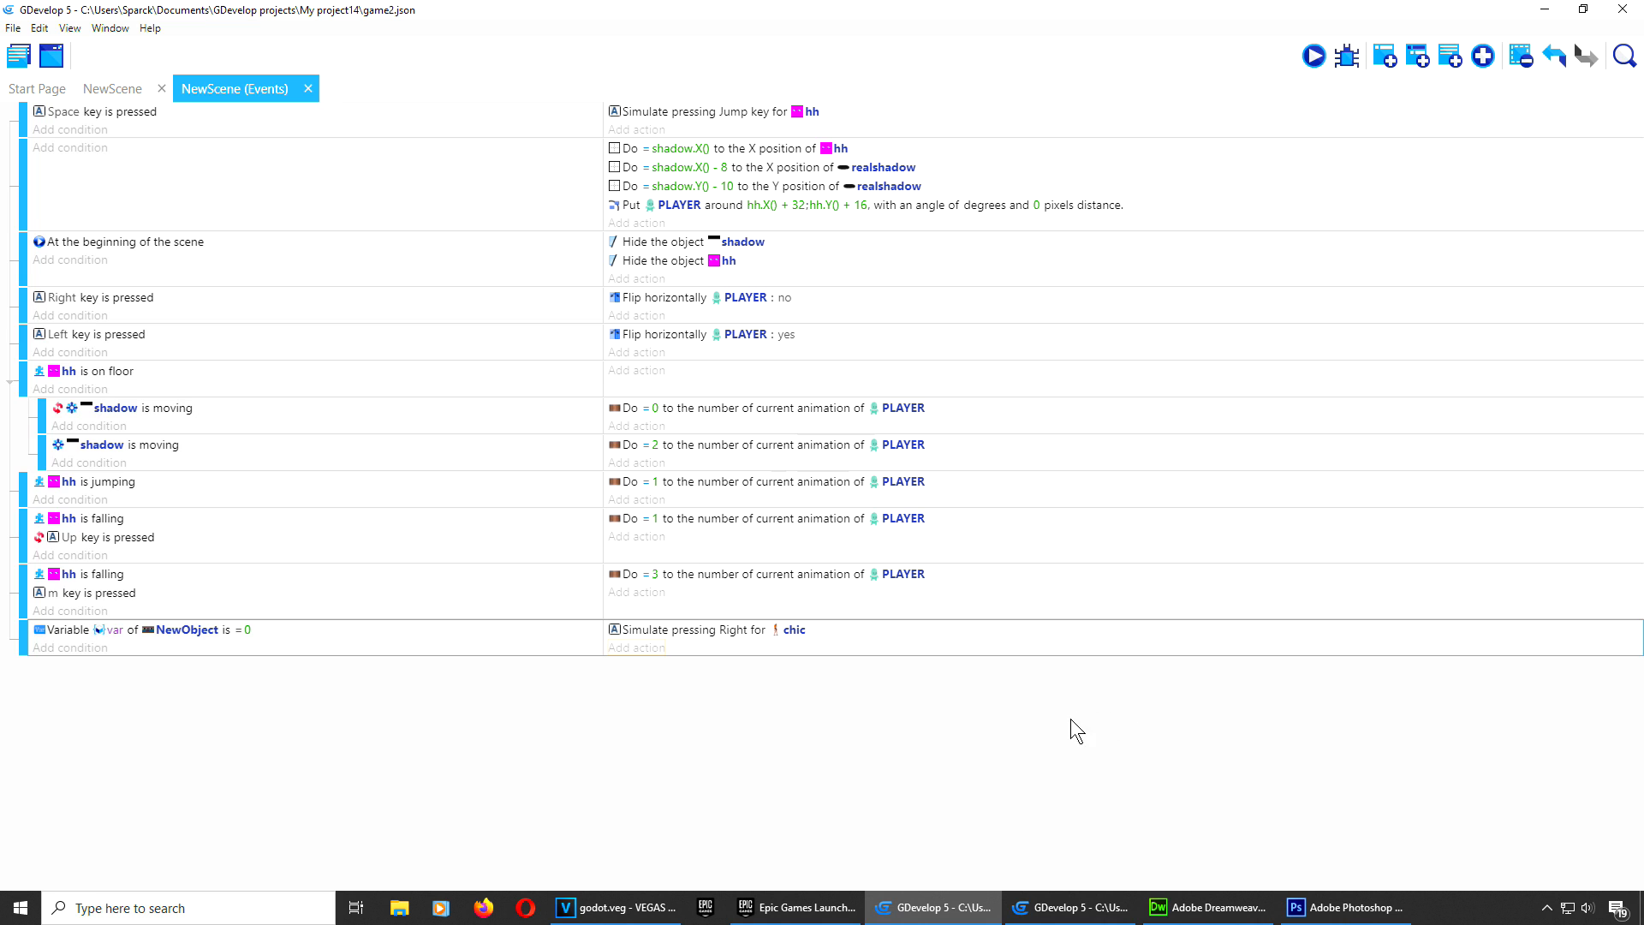
Step: Preview the scene and move PLAYER left and right to check how chic walks
click(1316, 53)
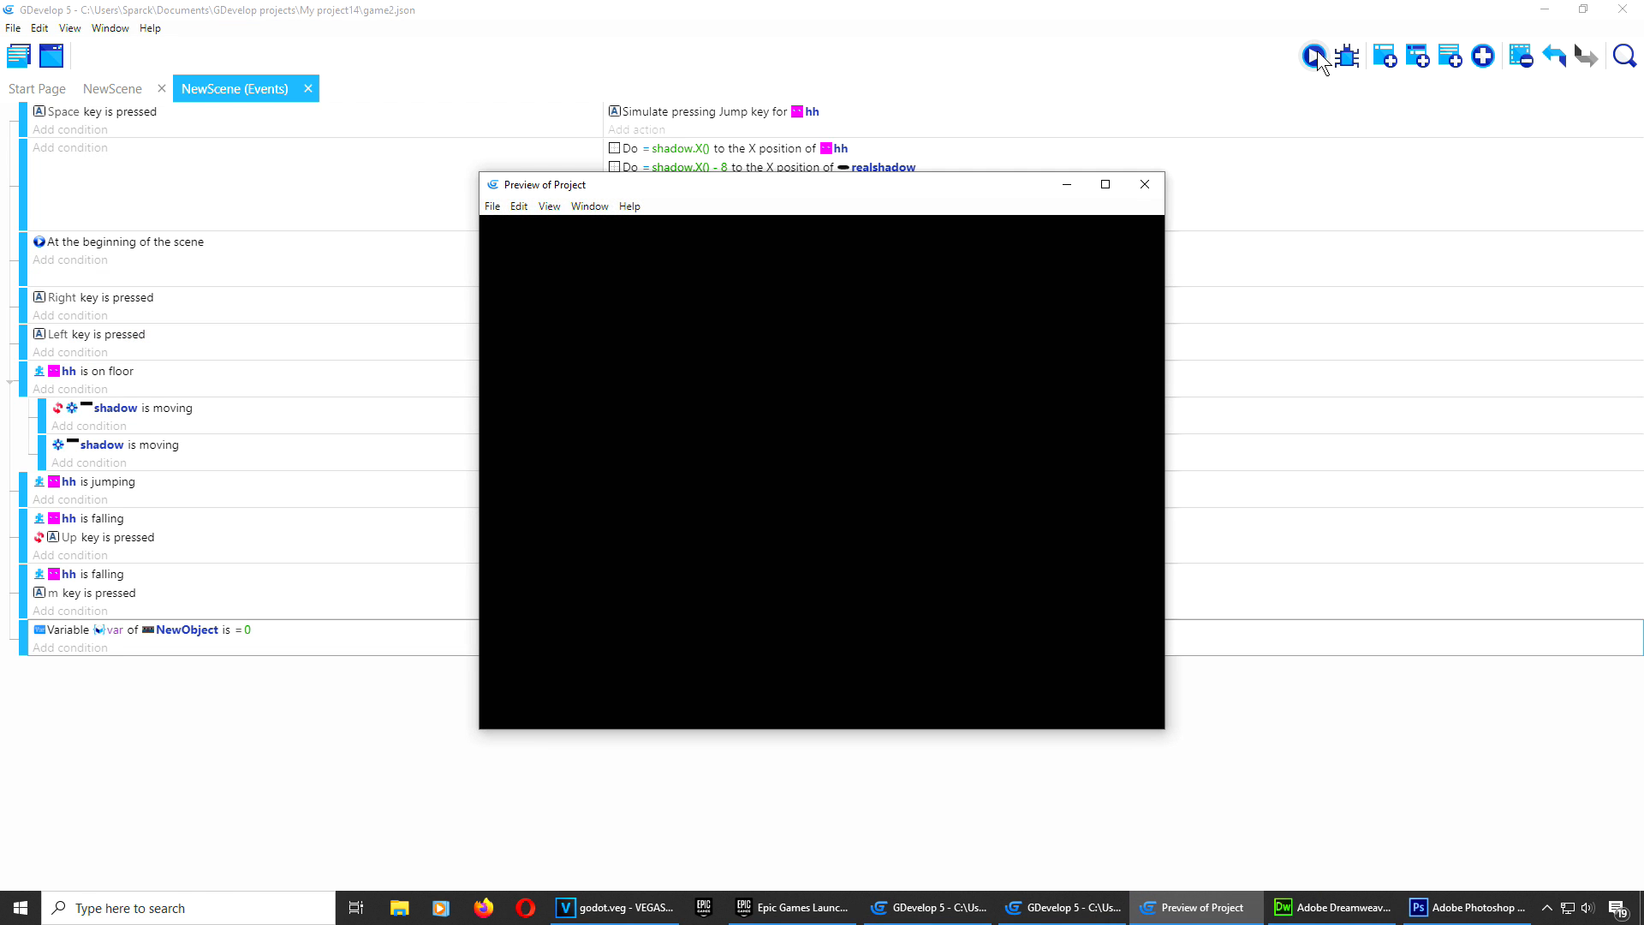
key(Right)
key(Left)
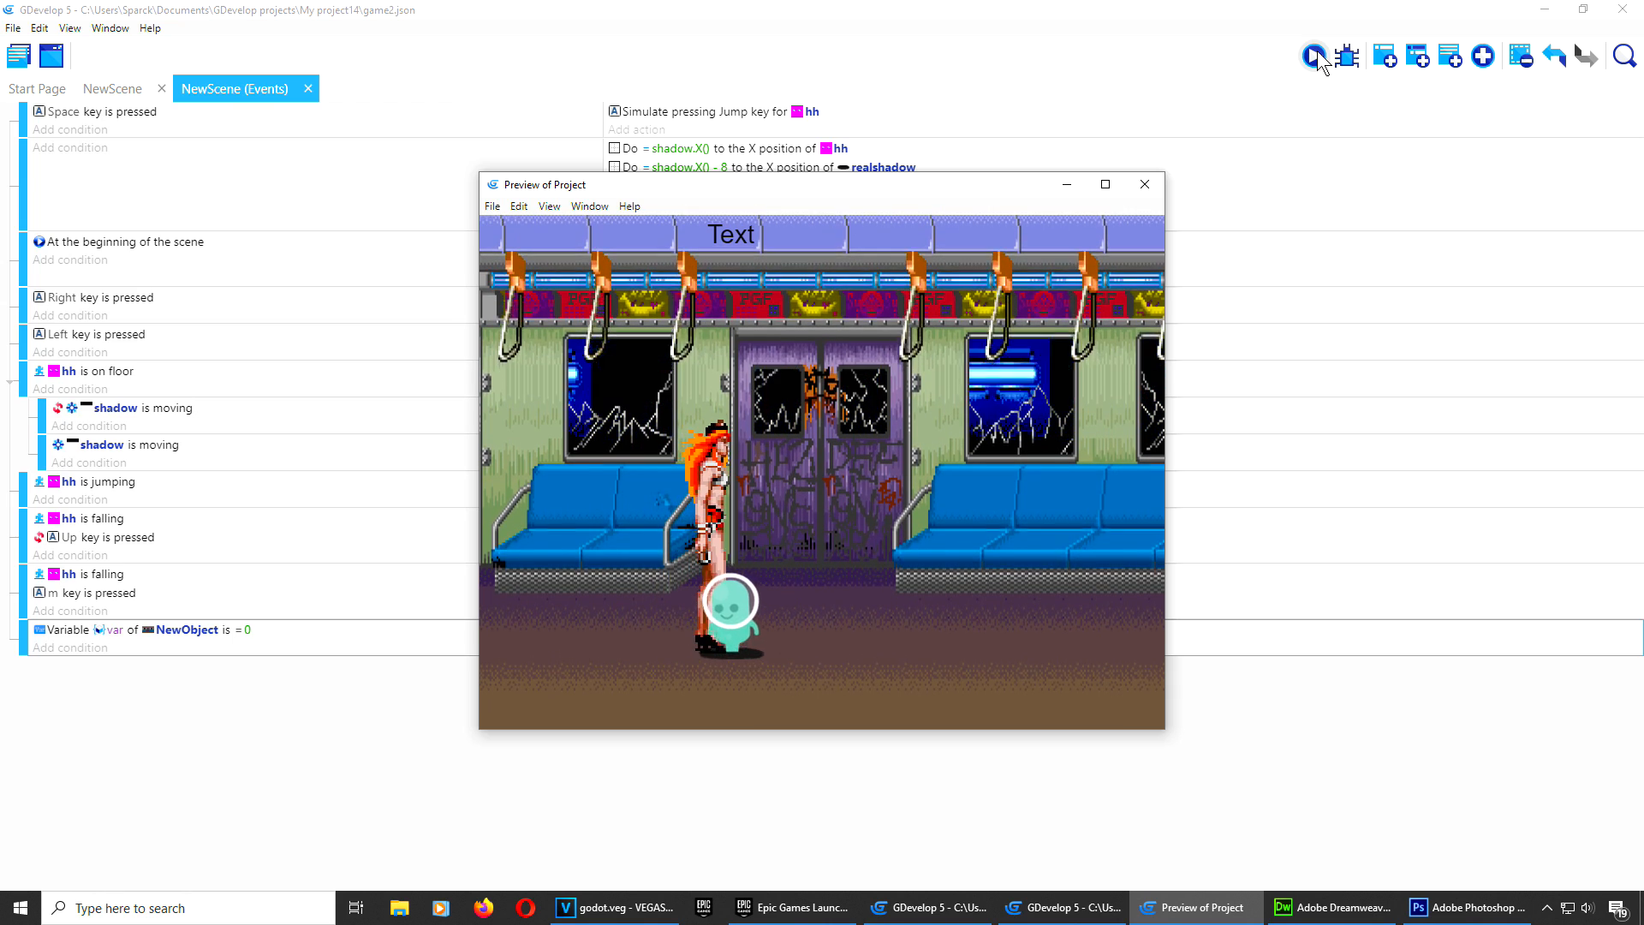
key(Right)
key(Left)
key(Right)
key(Left)
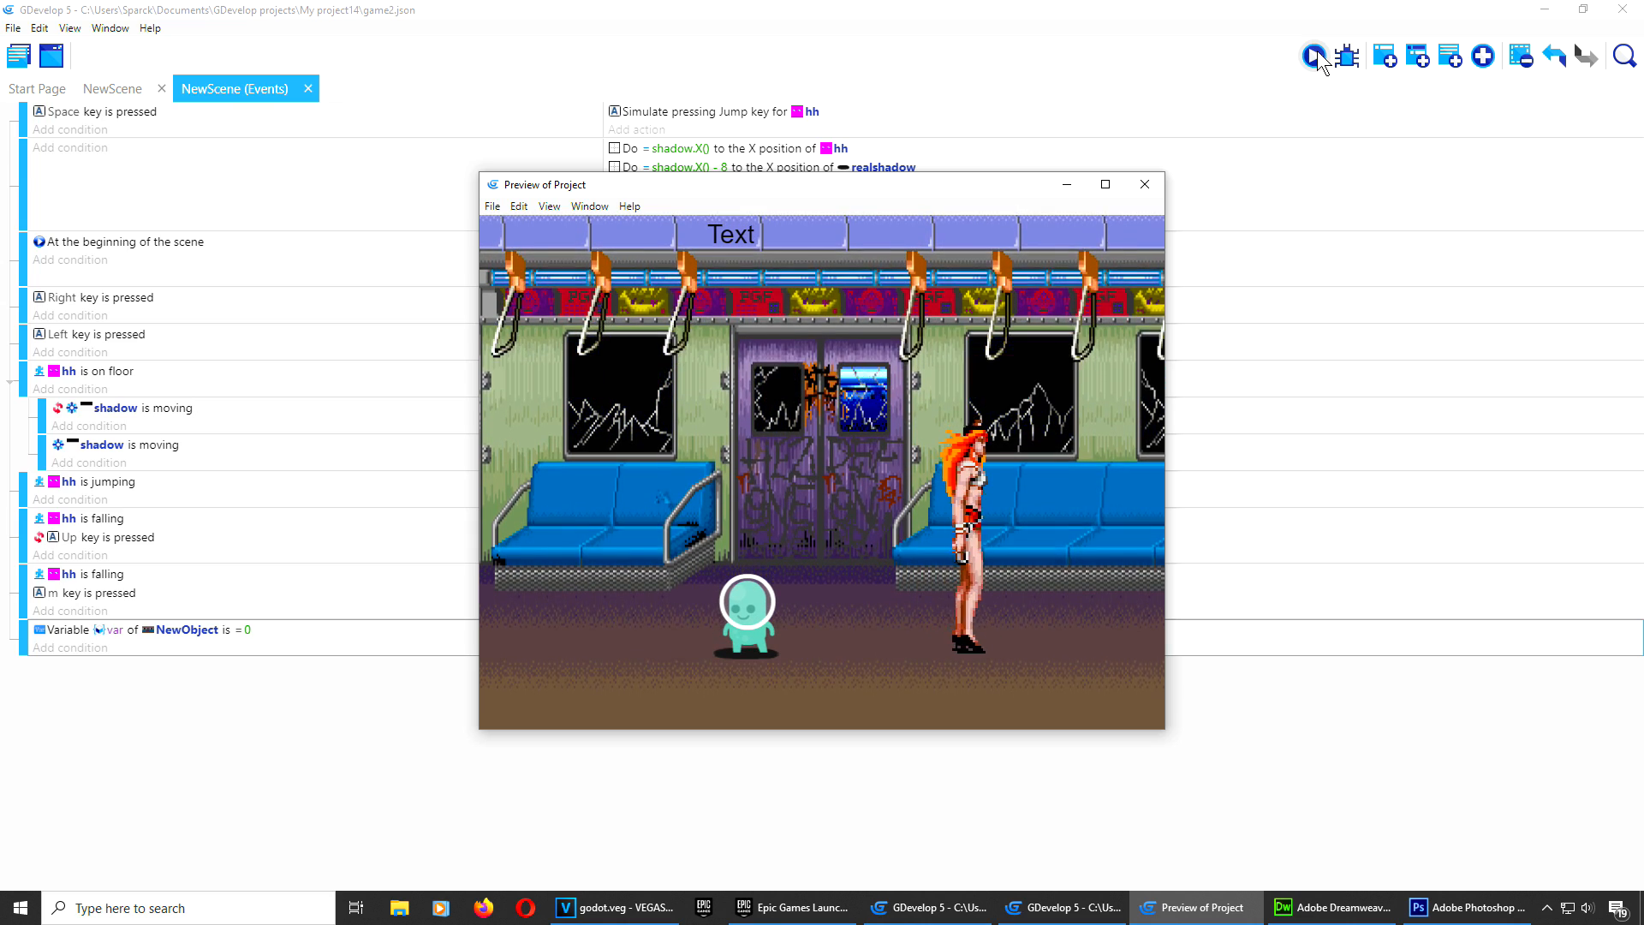
key(Right)
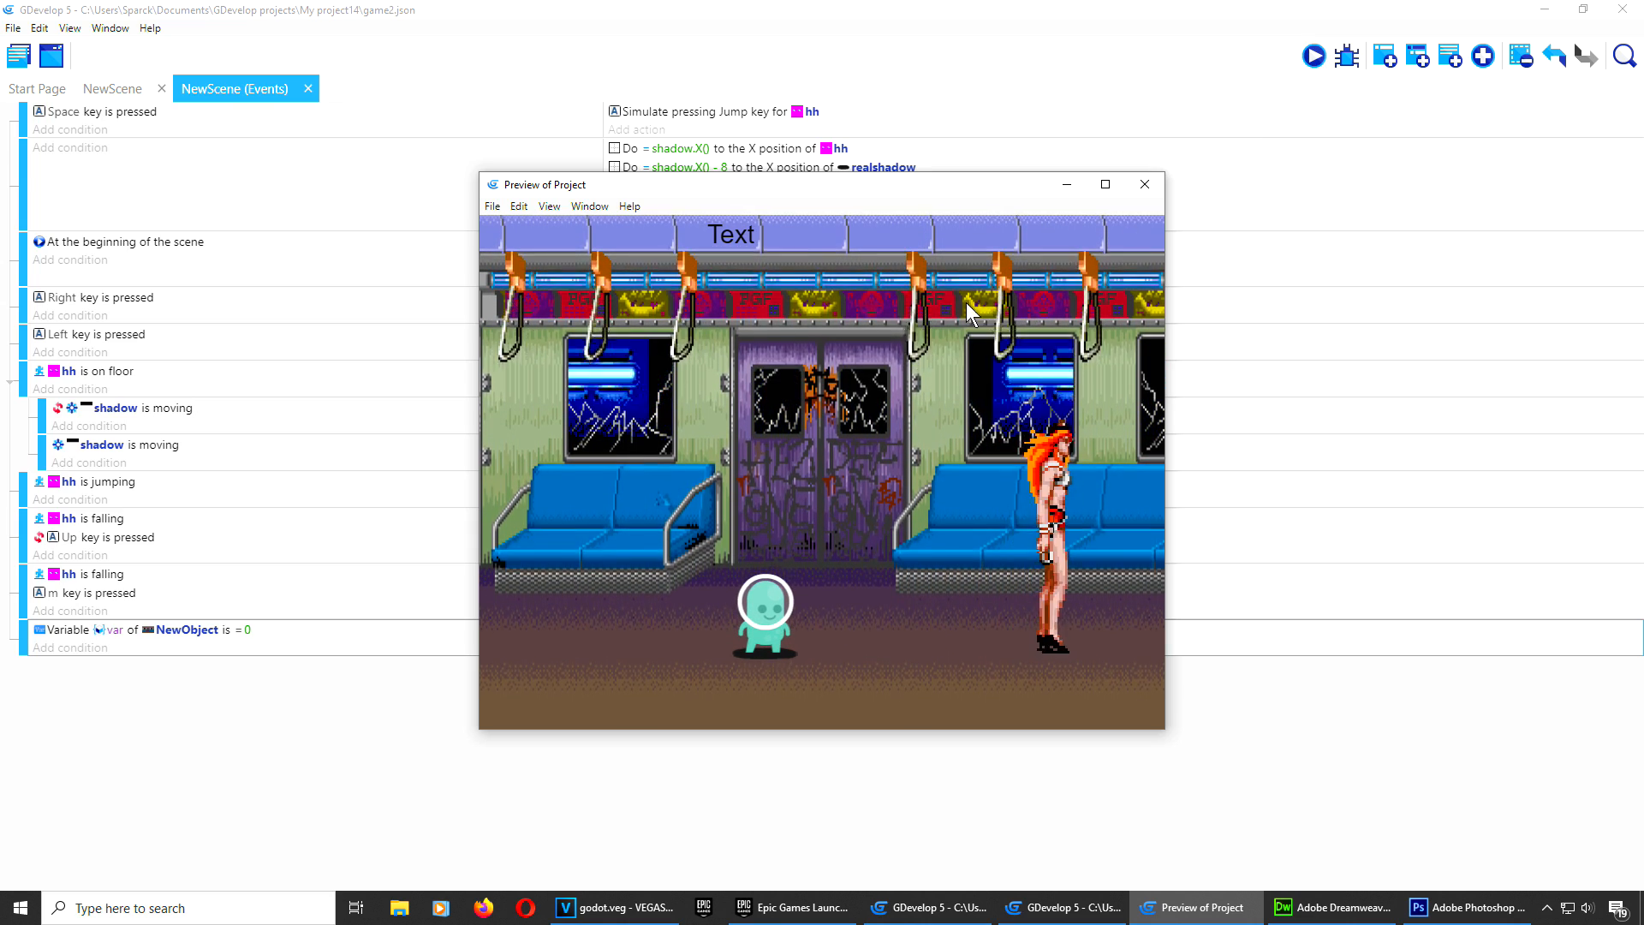
click(1144, 184)
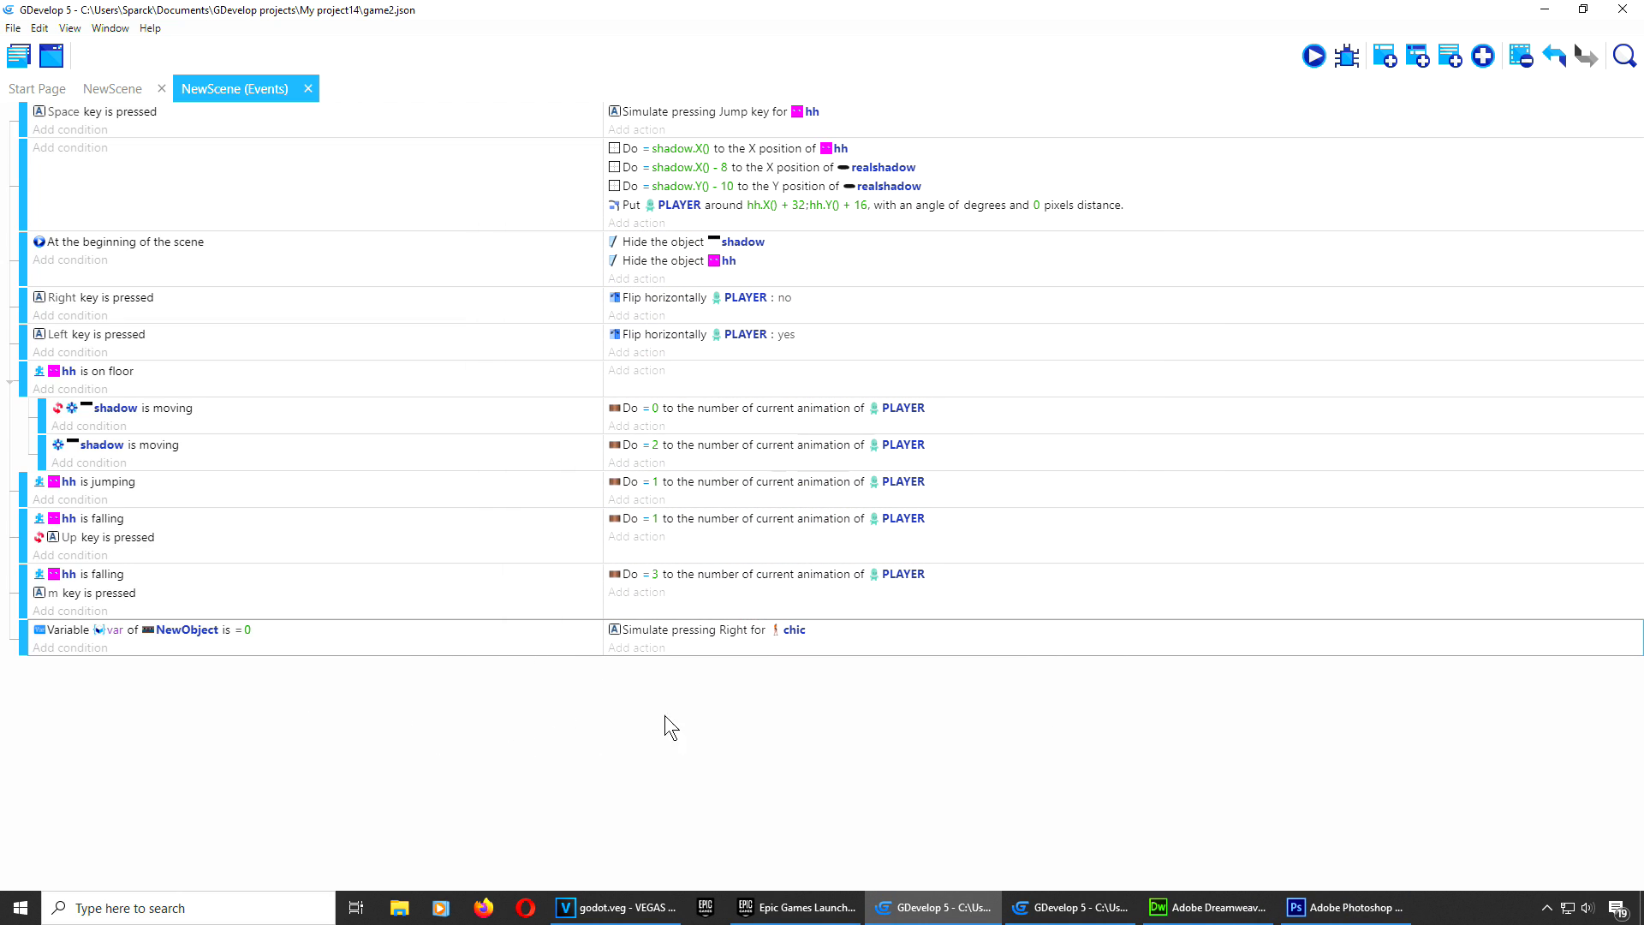
Step: Add a new event at the end with the condition that PLAYER is in collision with chic
click(1385, 56)
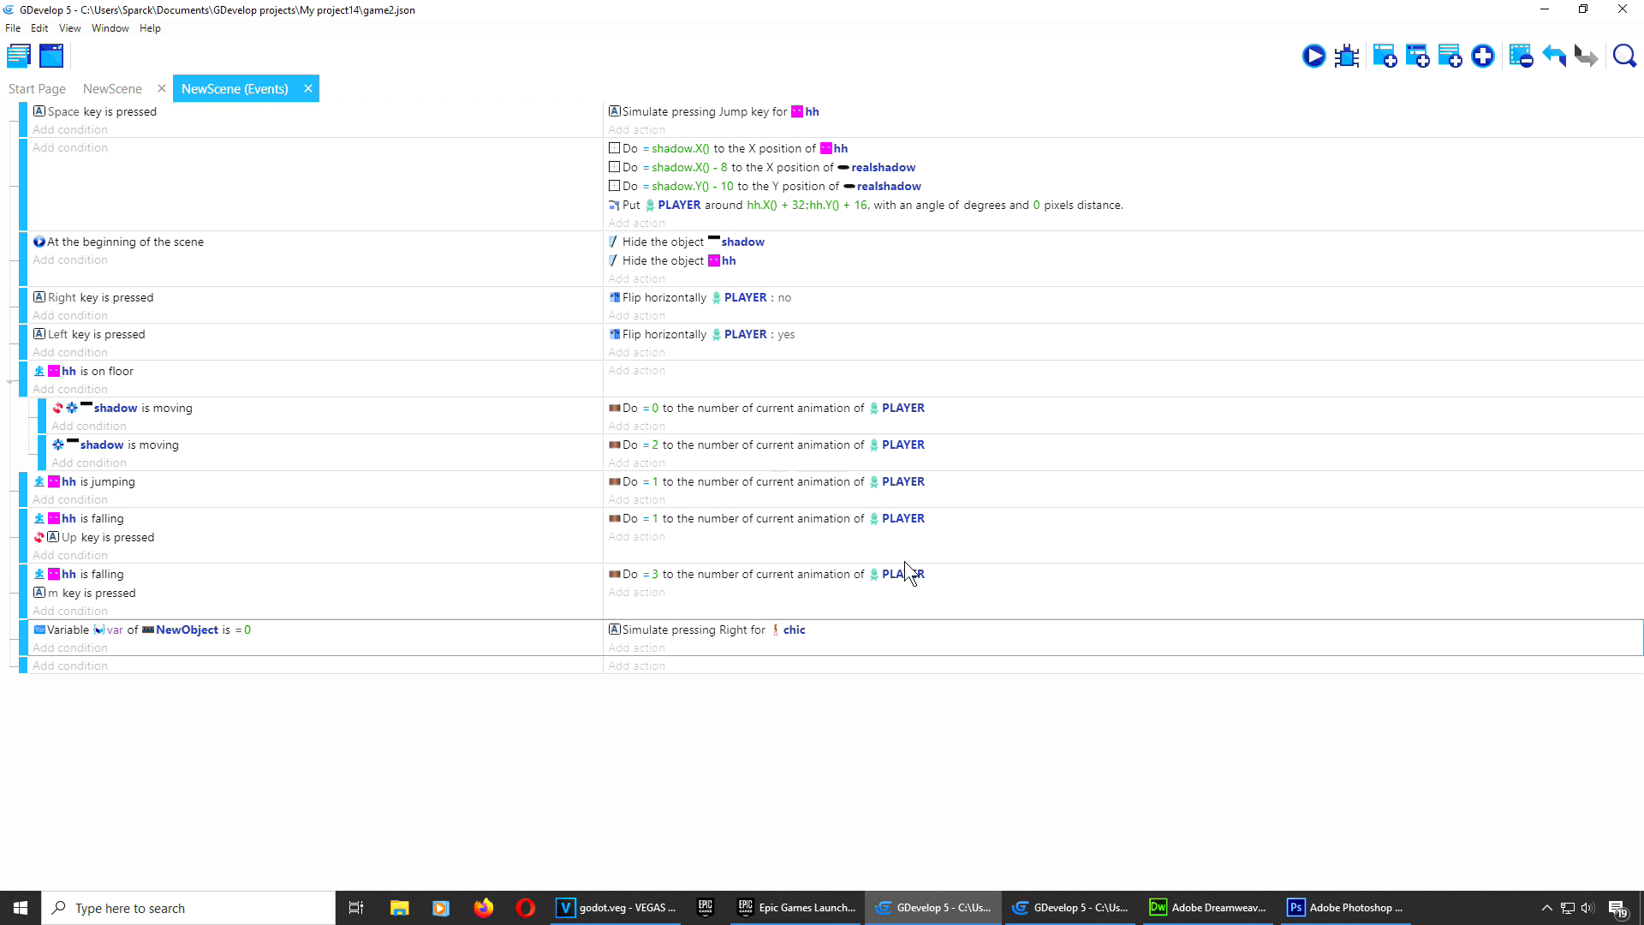
click(68, 665)
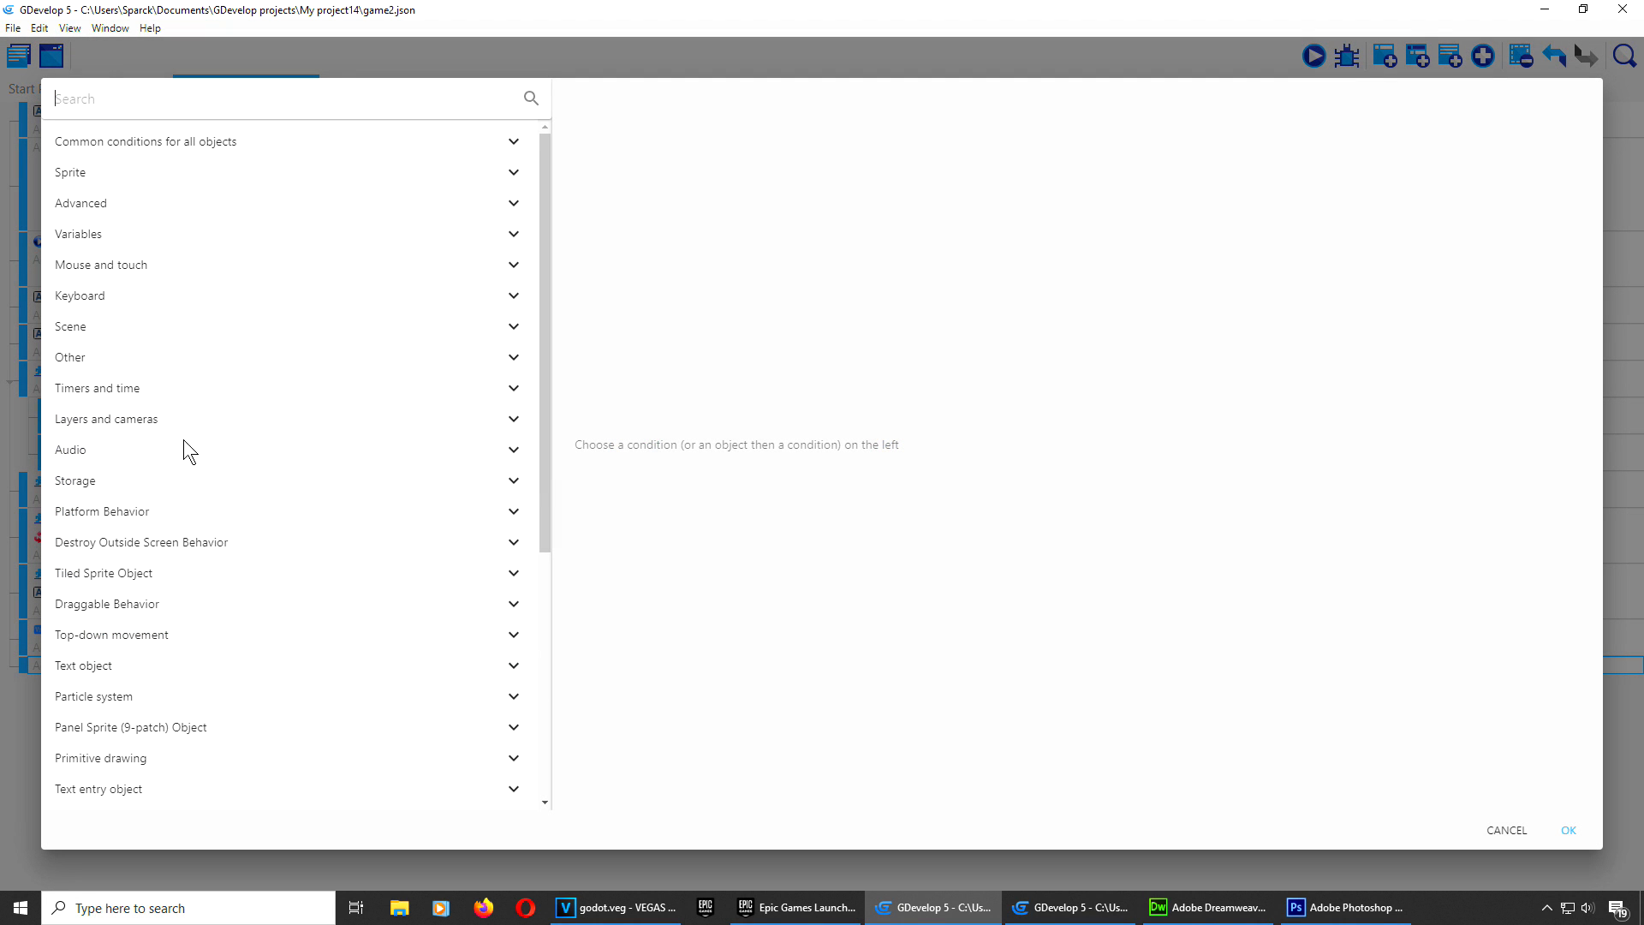
click(190, 143)
click(142, 175)
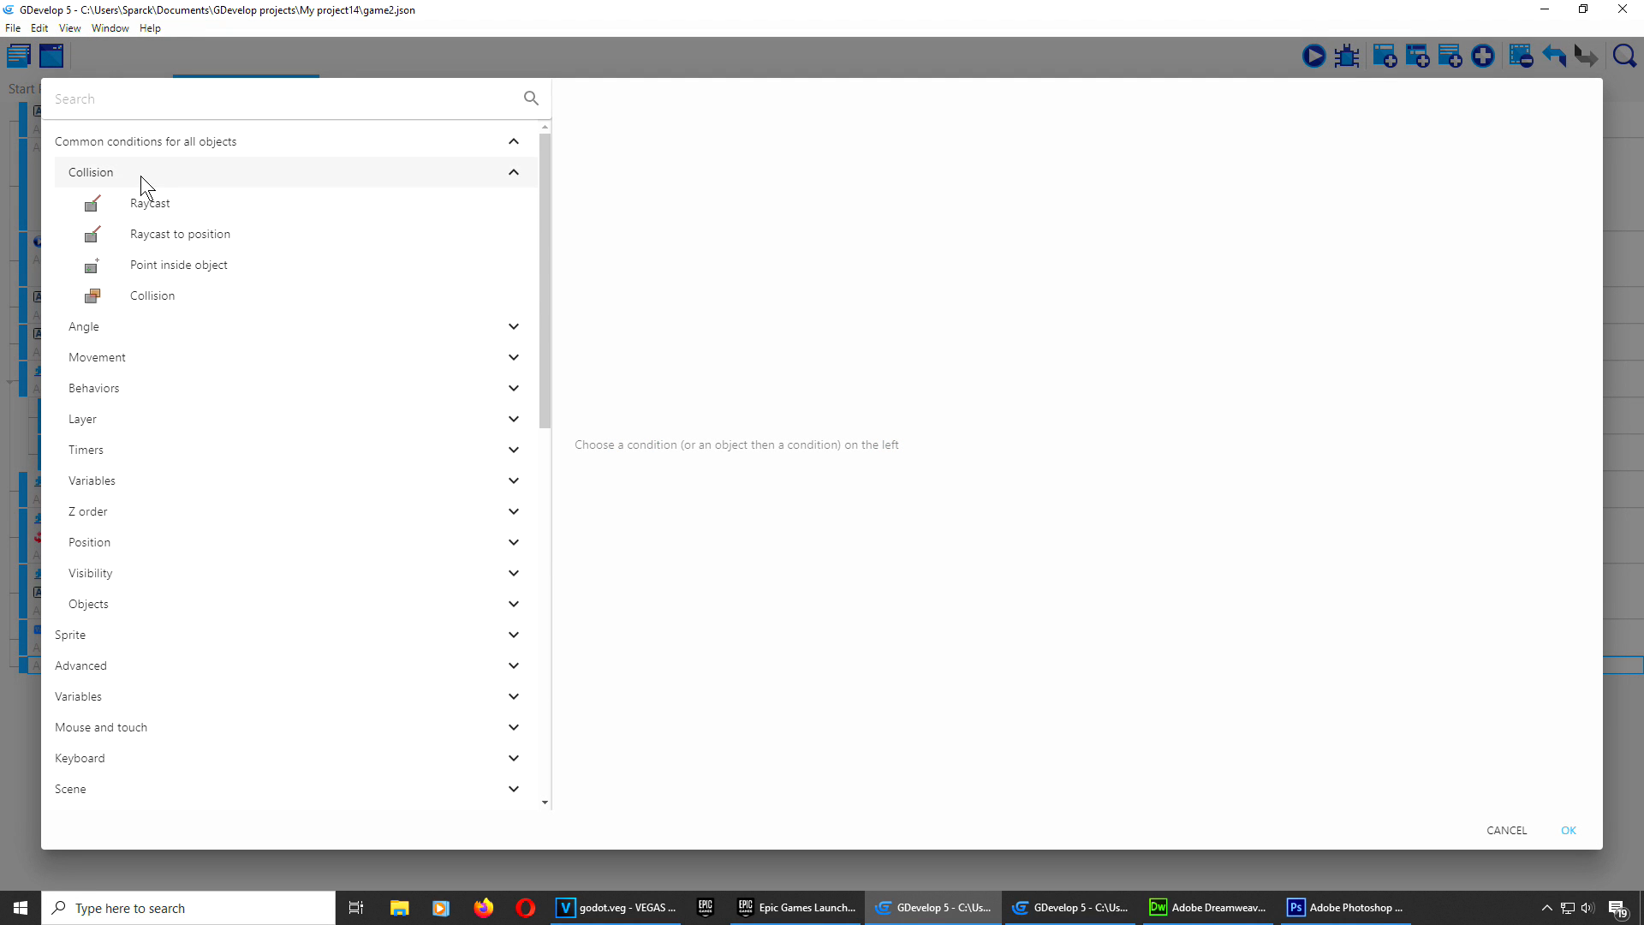
click(195, 300)
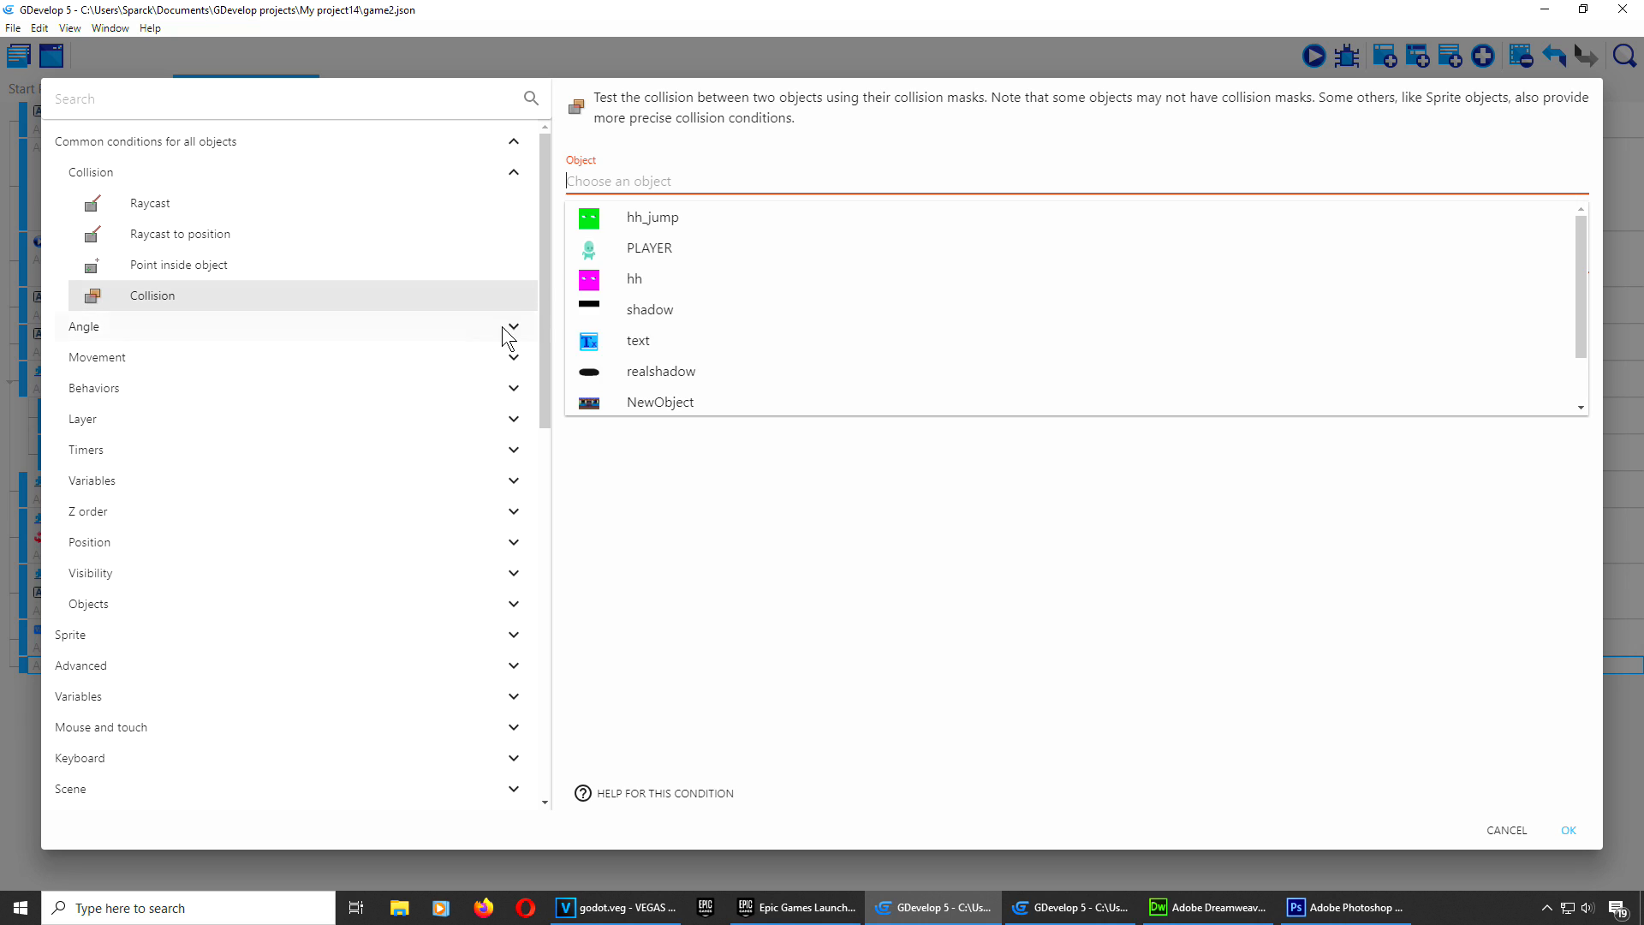
click(677, 250)
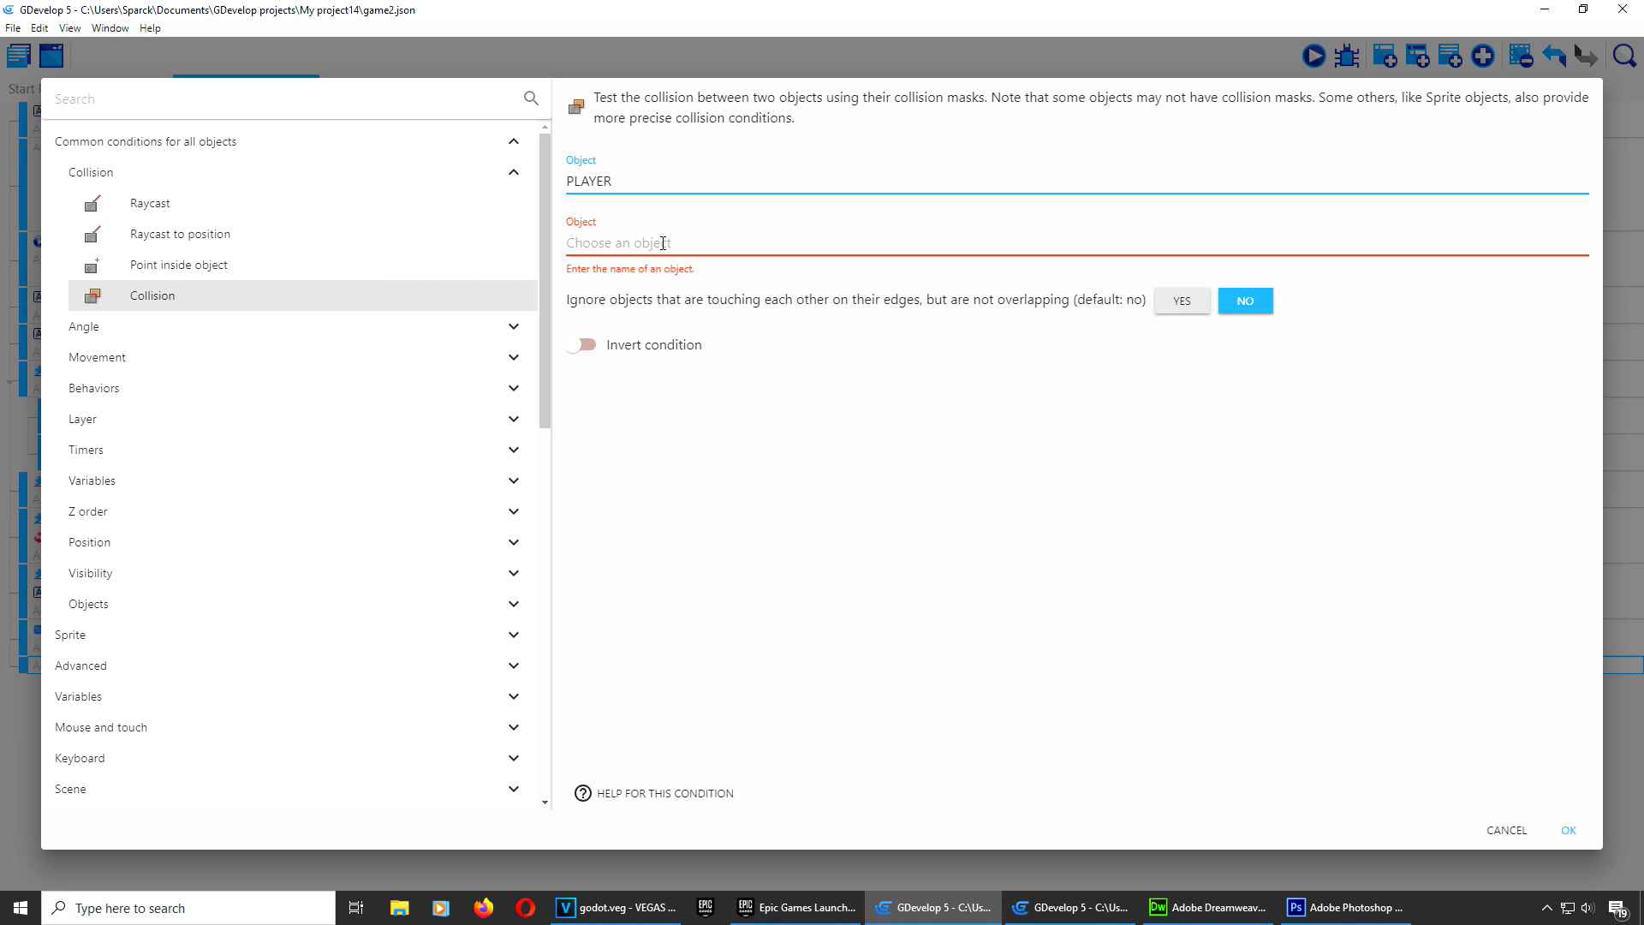
click(663, 243)
scroll(671, 429, down, 3)
text(chic)
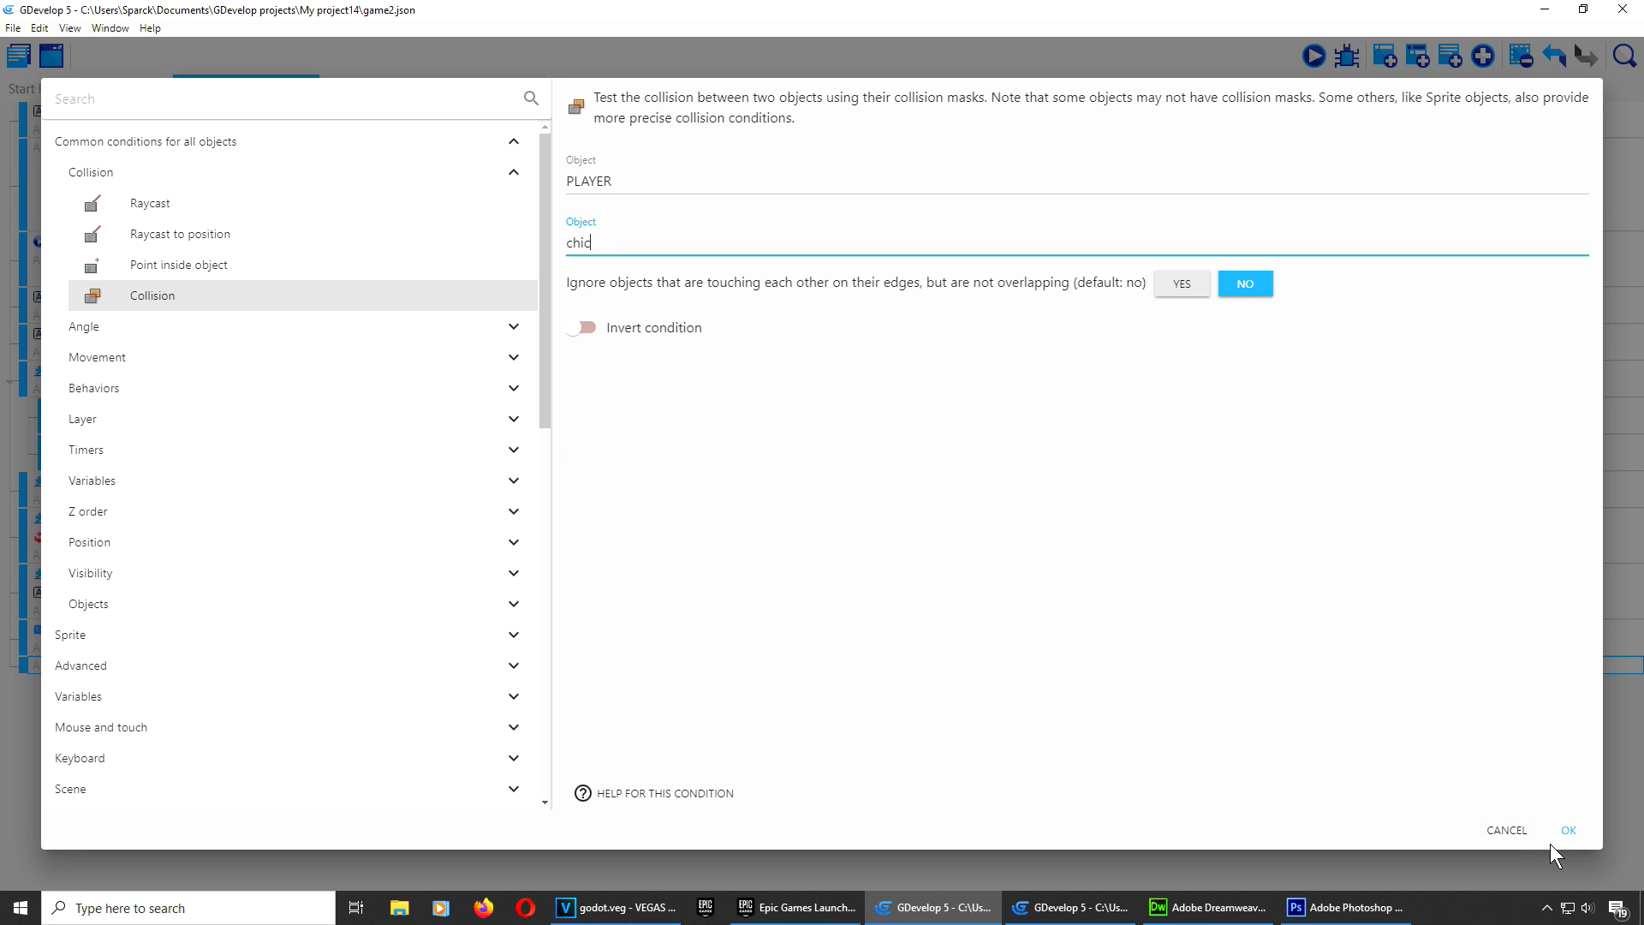
click(1569, 830)
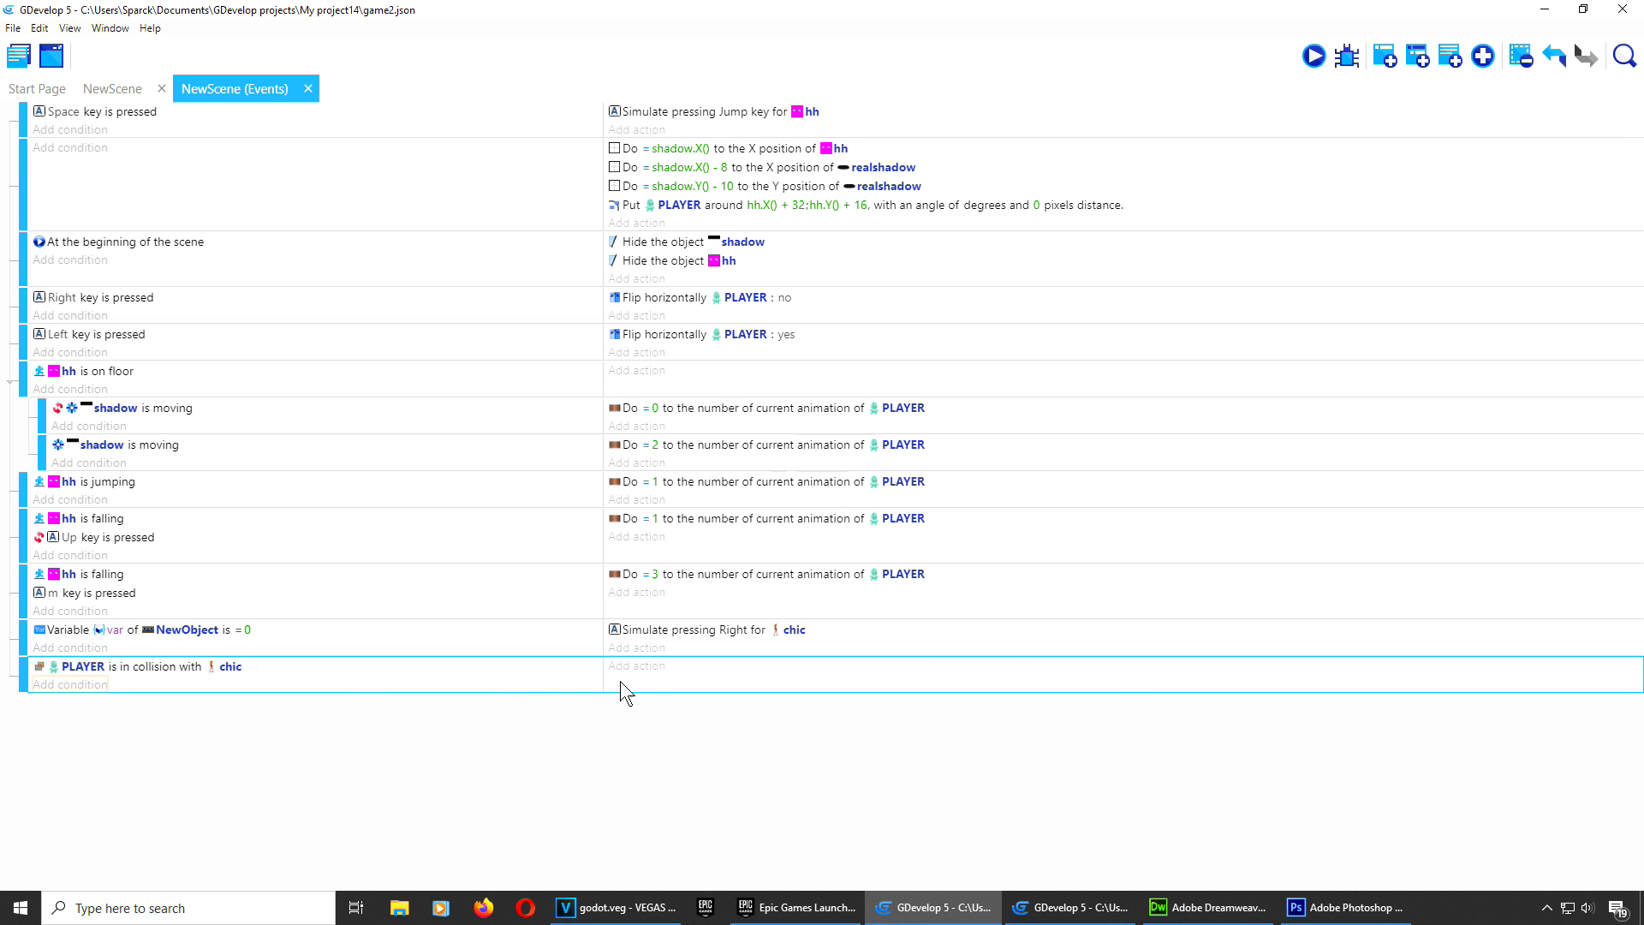
Step: Give the collision event an action that modifies a variable of NewObject
click(644, 668)
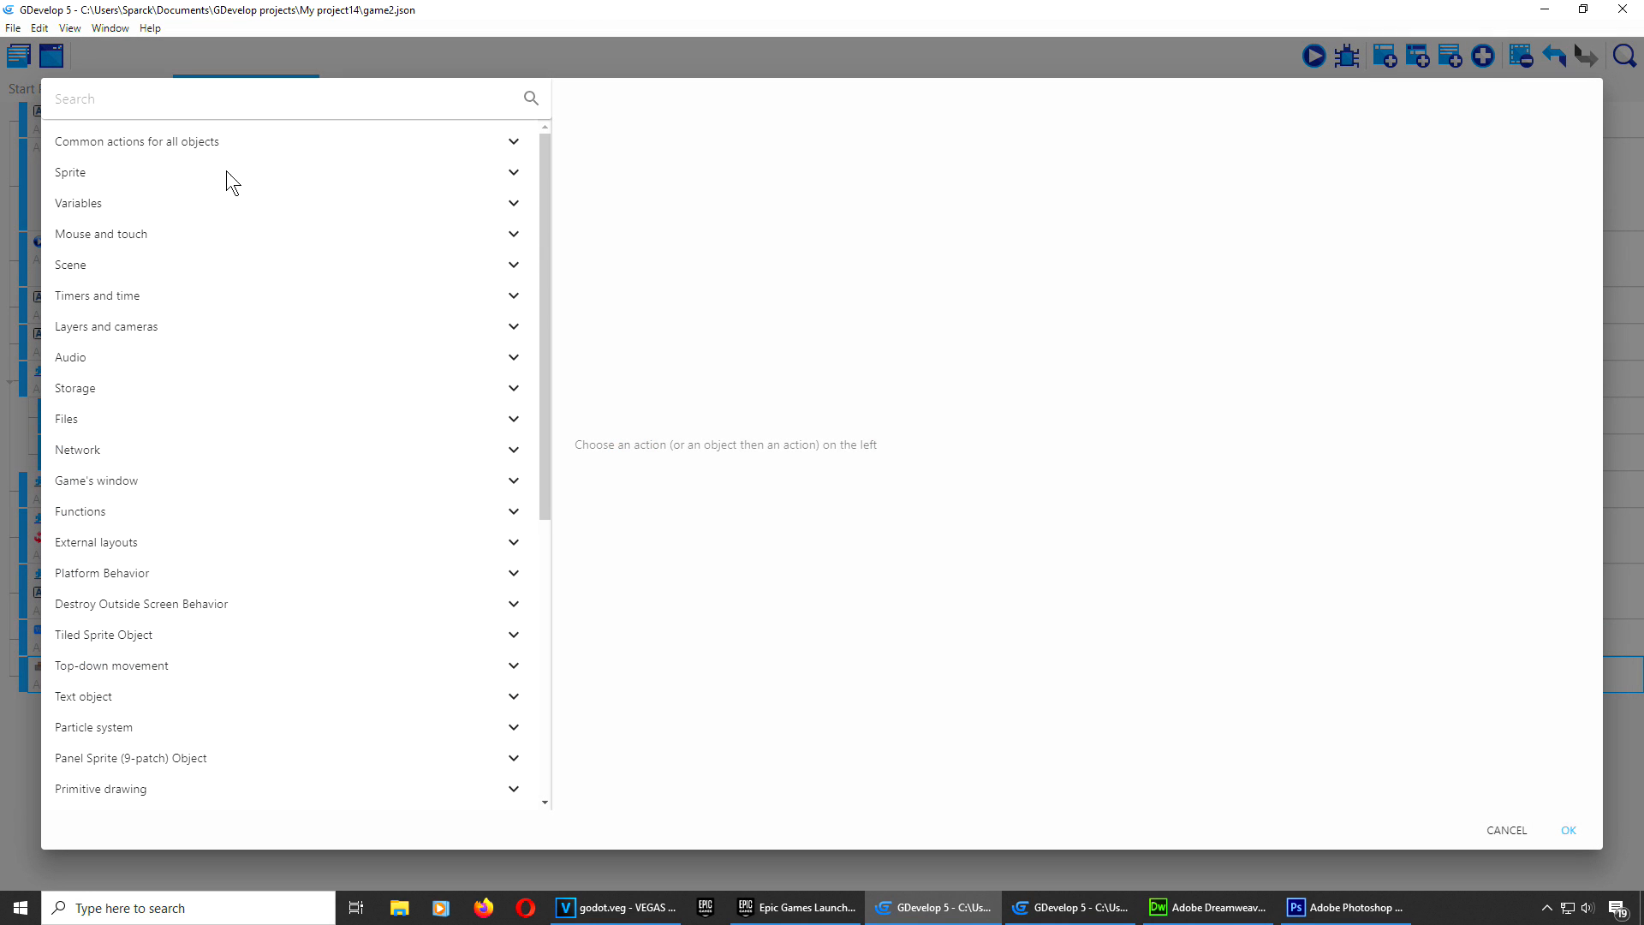
click(202, 142)
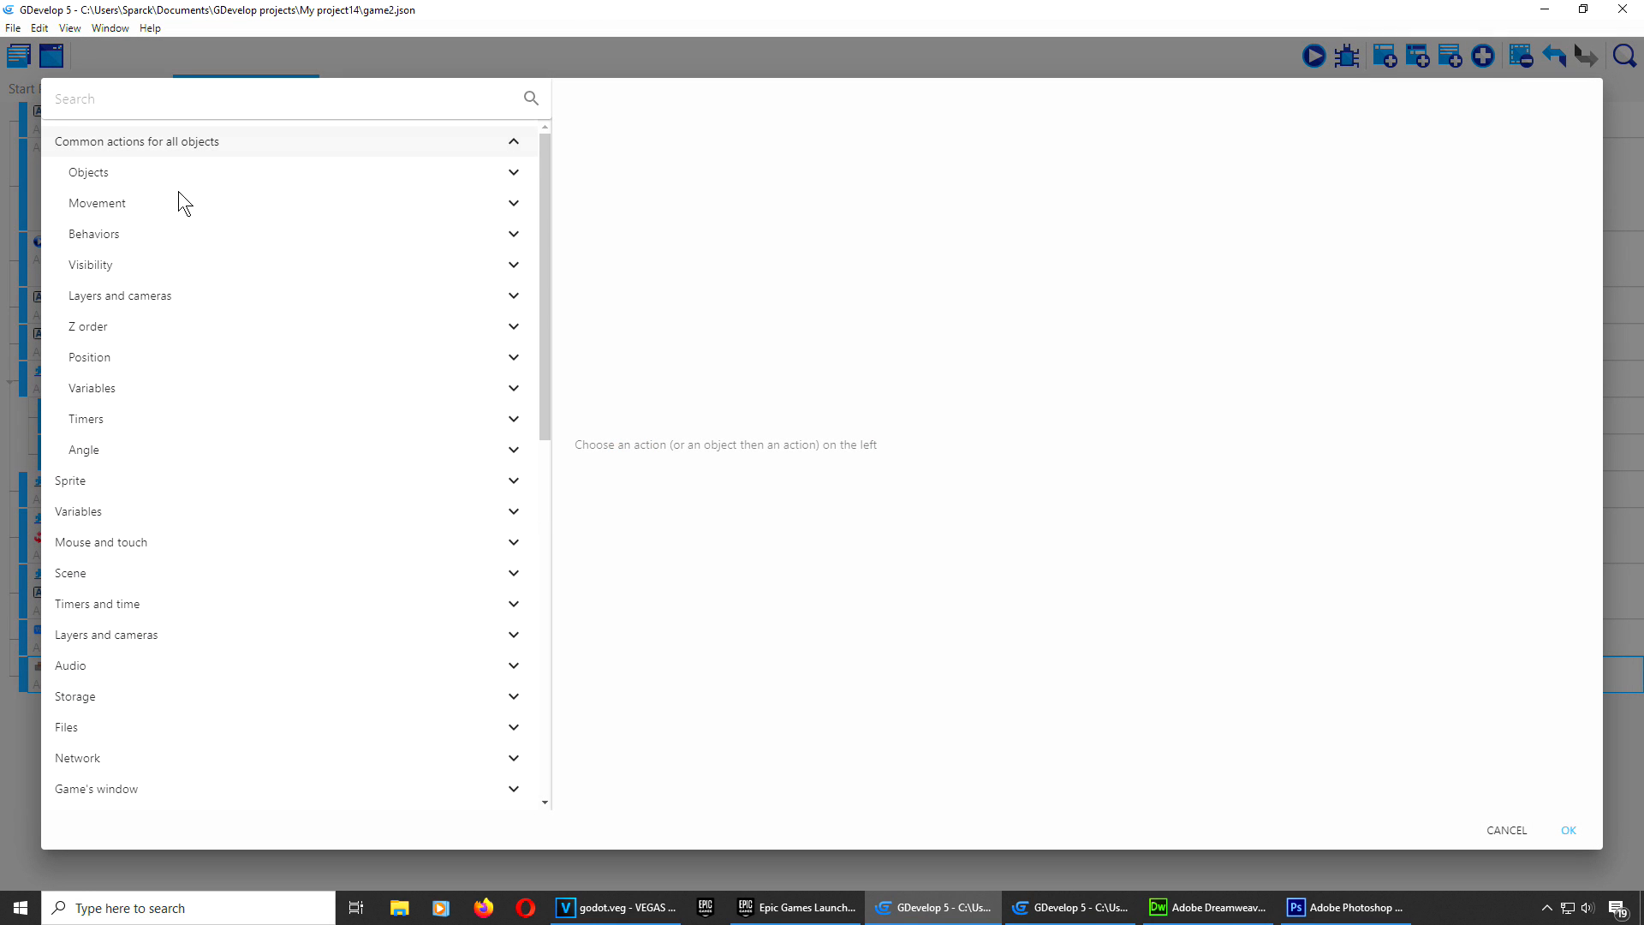
click(155, 358)
click(153, 358)
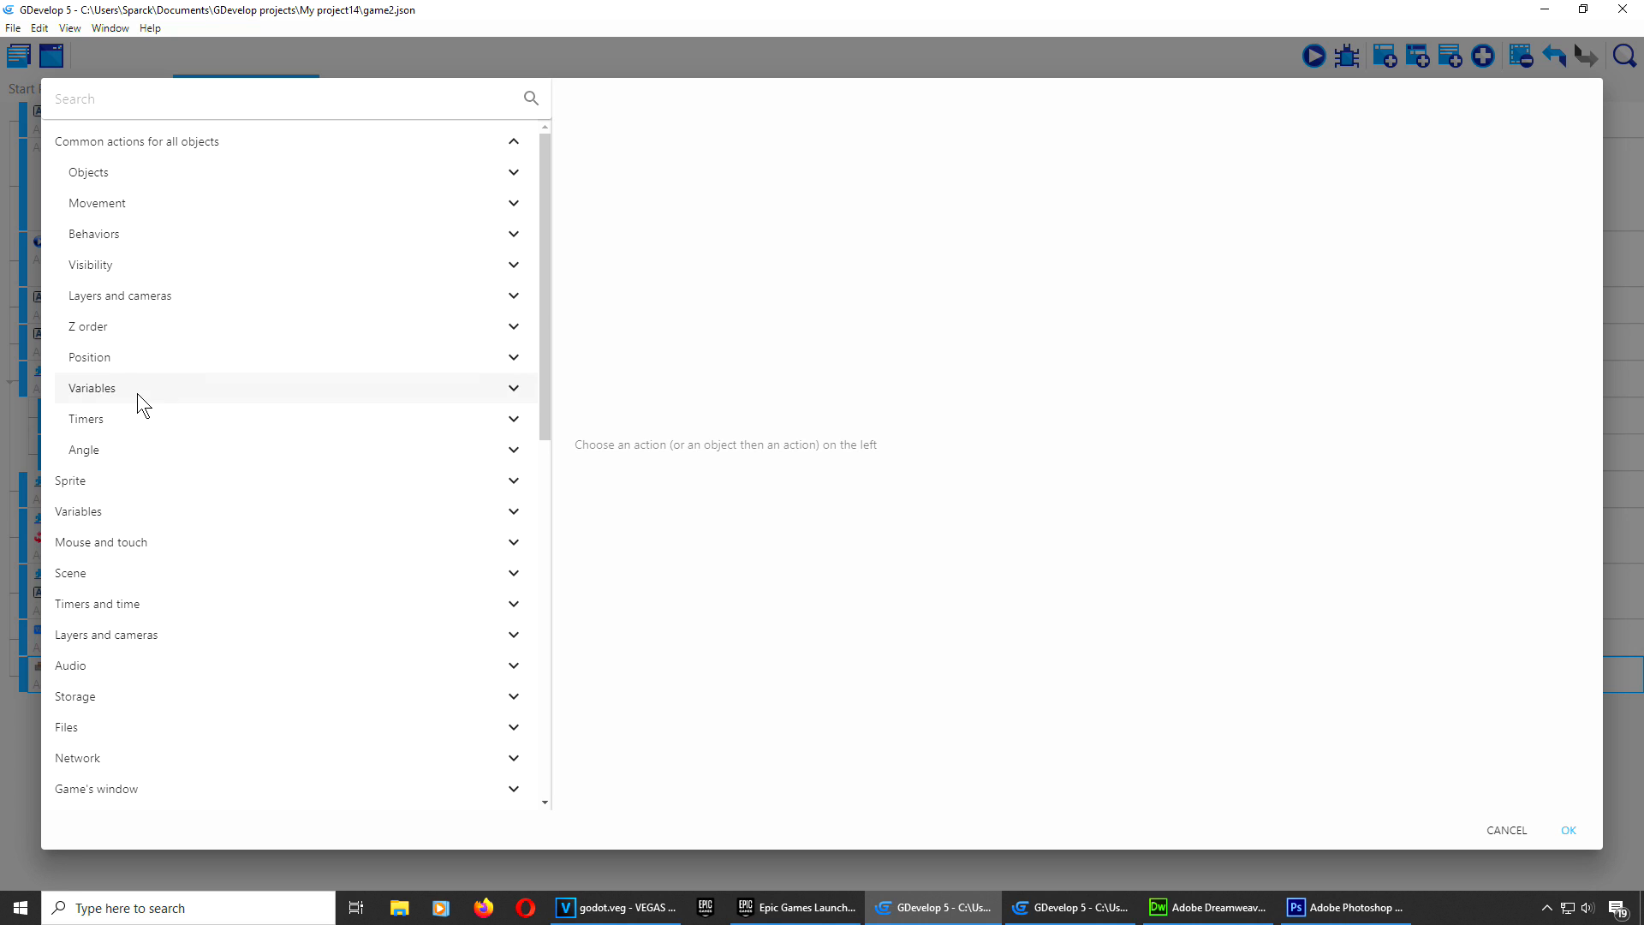
click(137, 391)
click(244, 418)
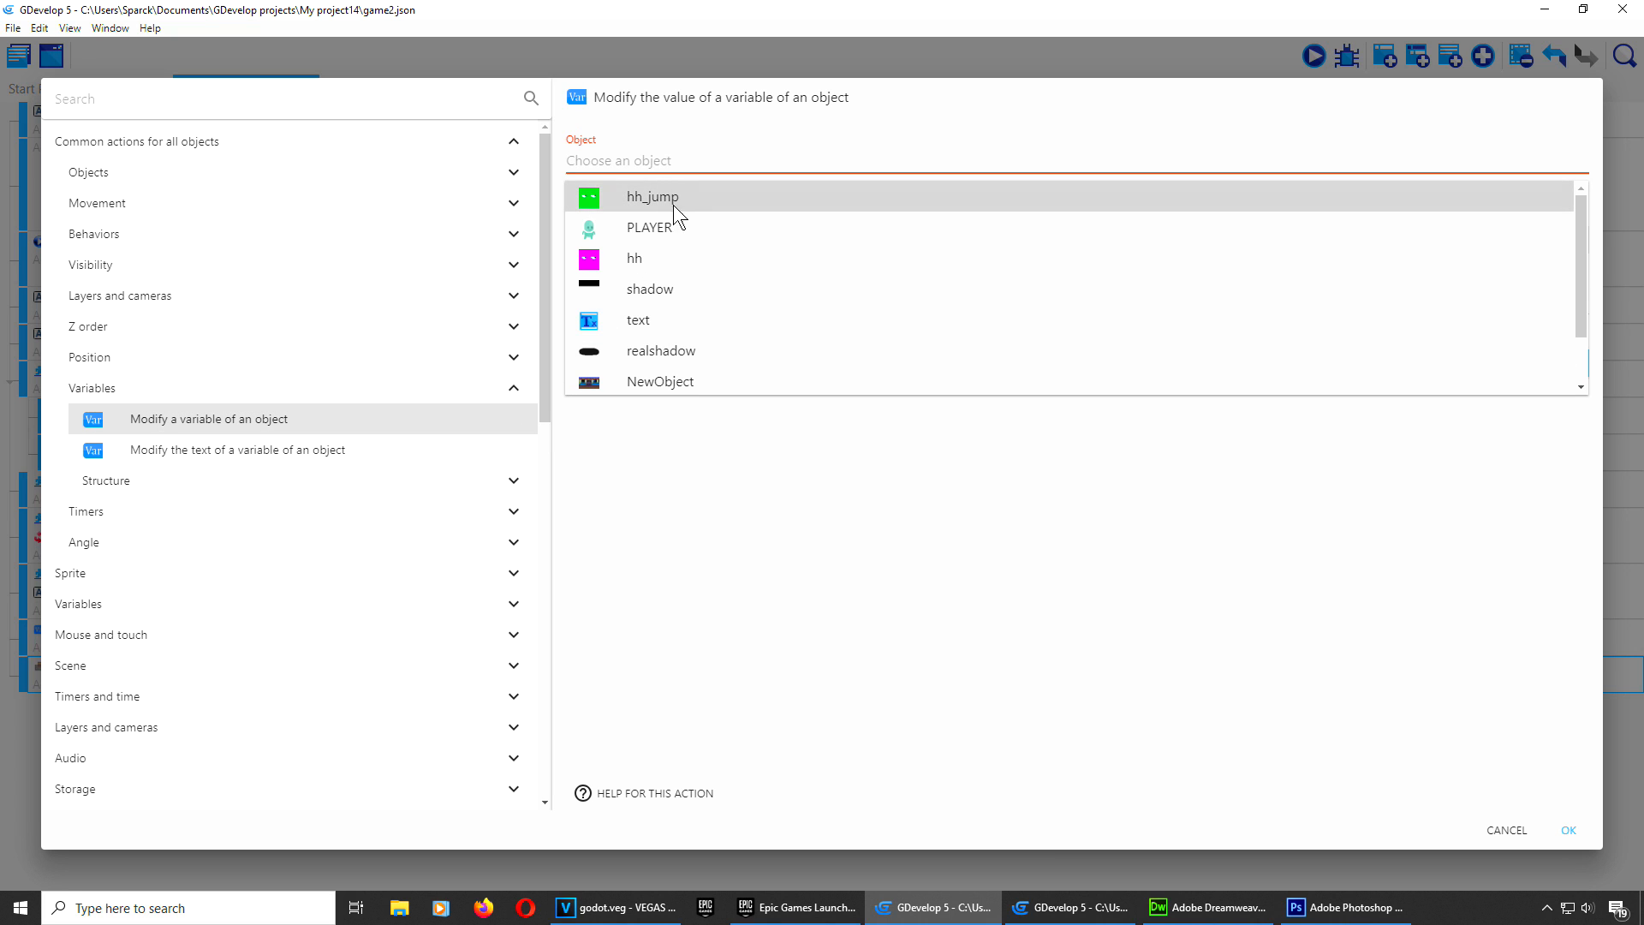
scroll(698, 363, down, 2)
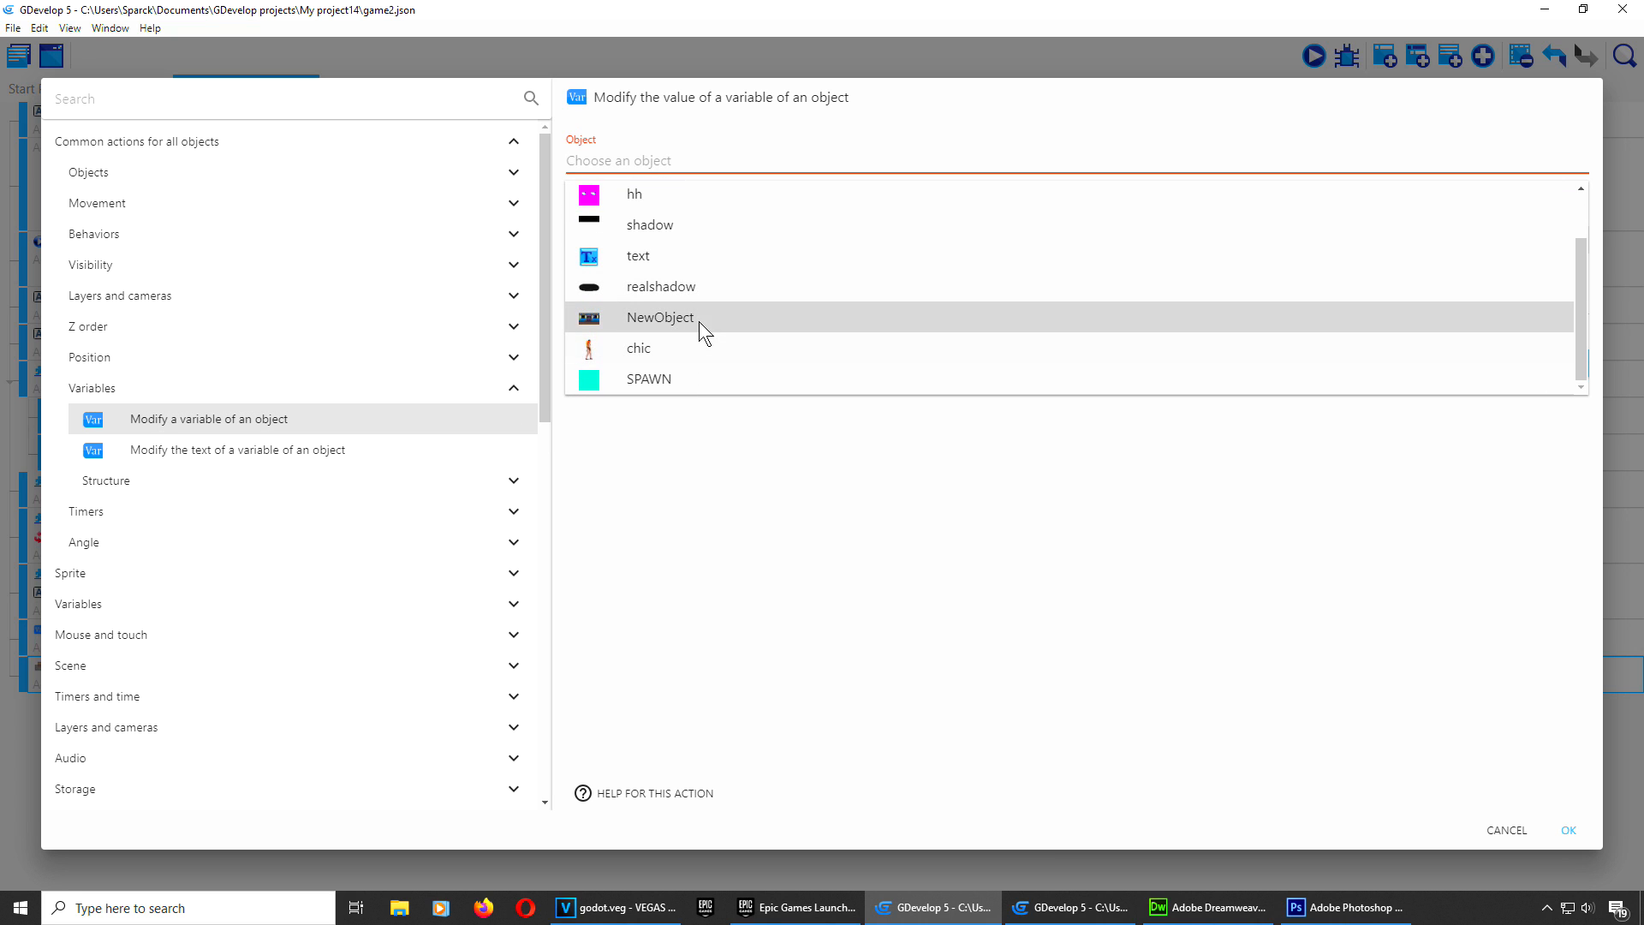
click(699, 322)
Step: Configure the action to add 1 to NewObject's variable var
click(657, 292)
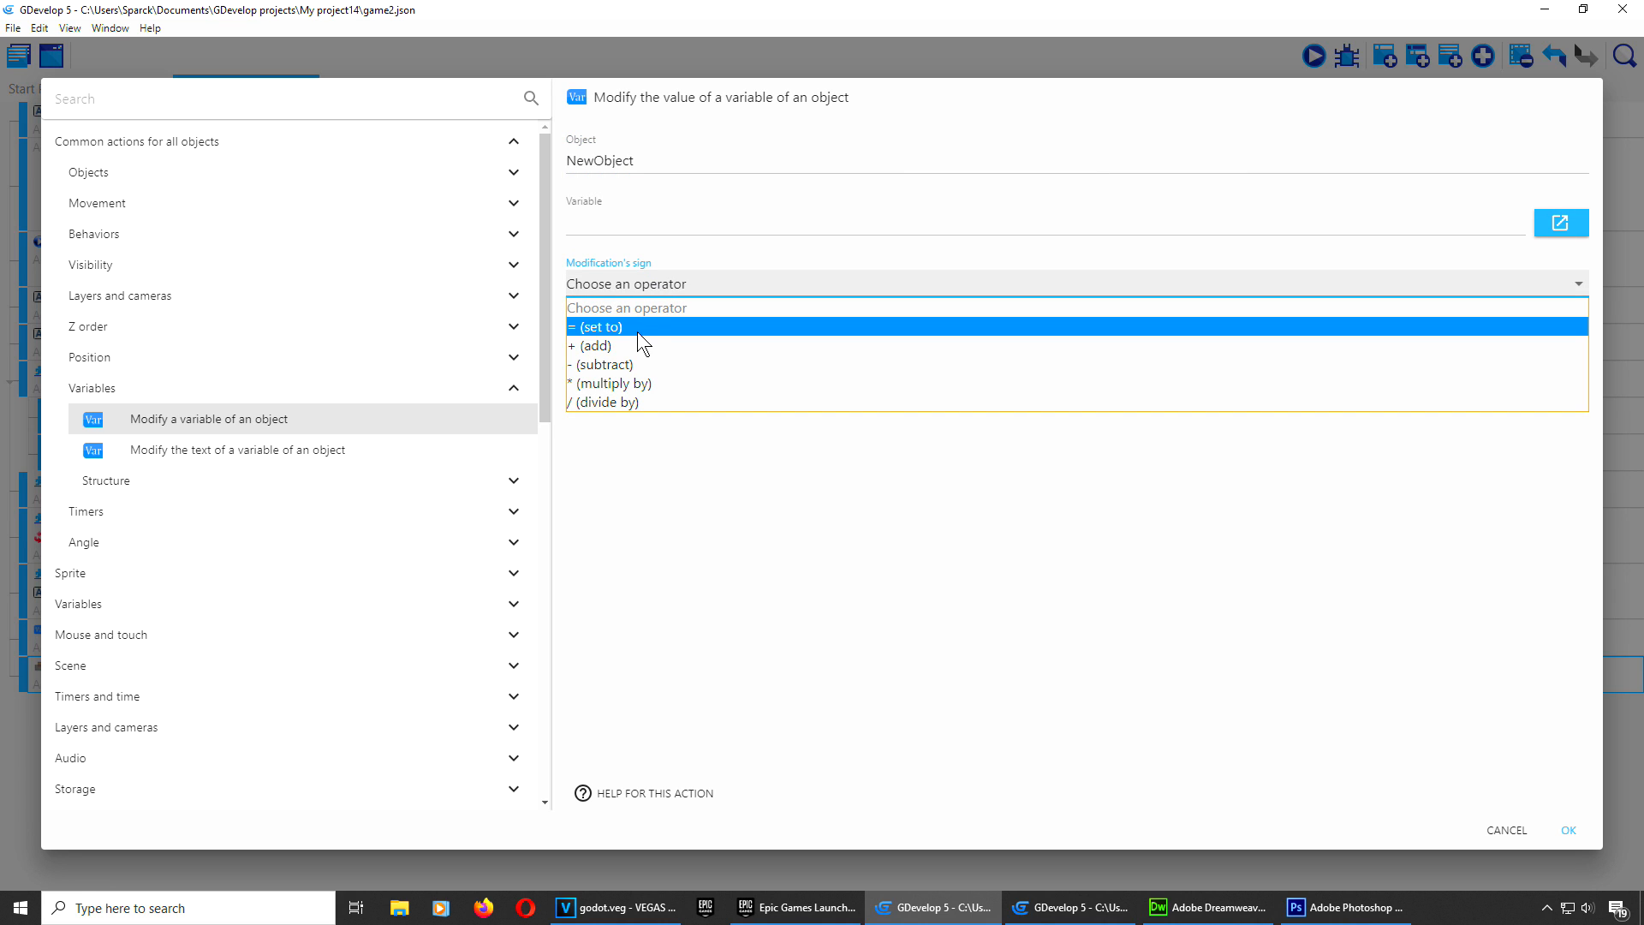
click(638, 329)
click(622, 225)
click(615, 259)
click(613, 346)
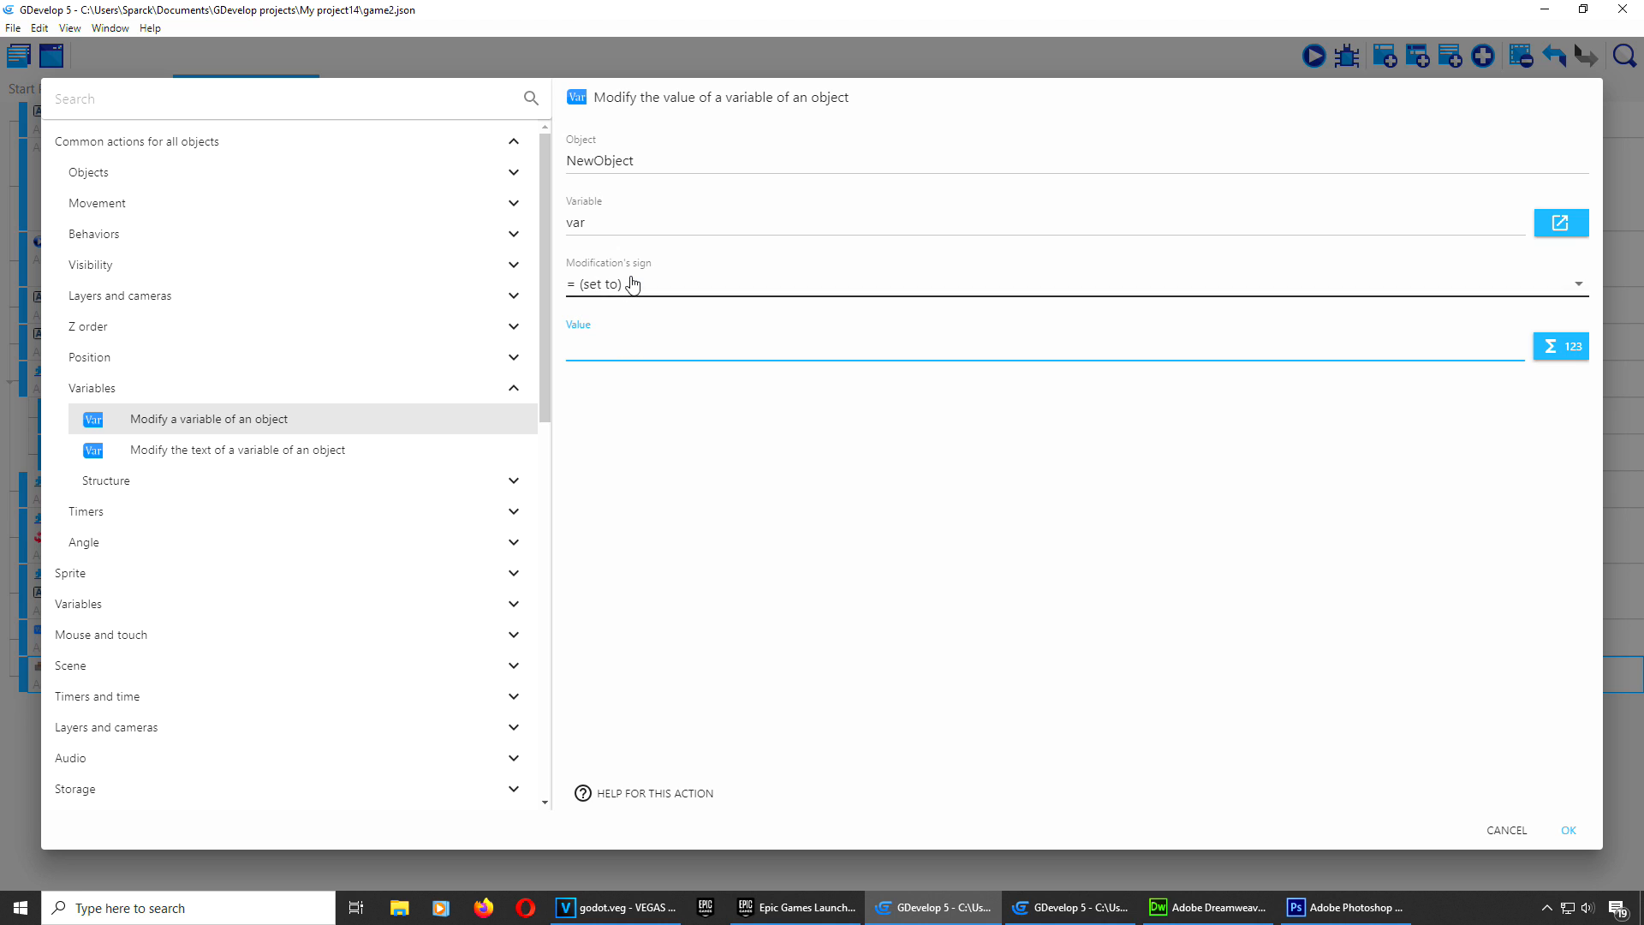
click(631, 282)
click(619, 343)
click(615, 348)
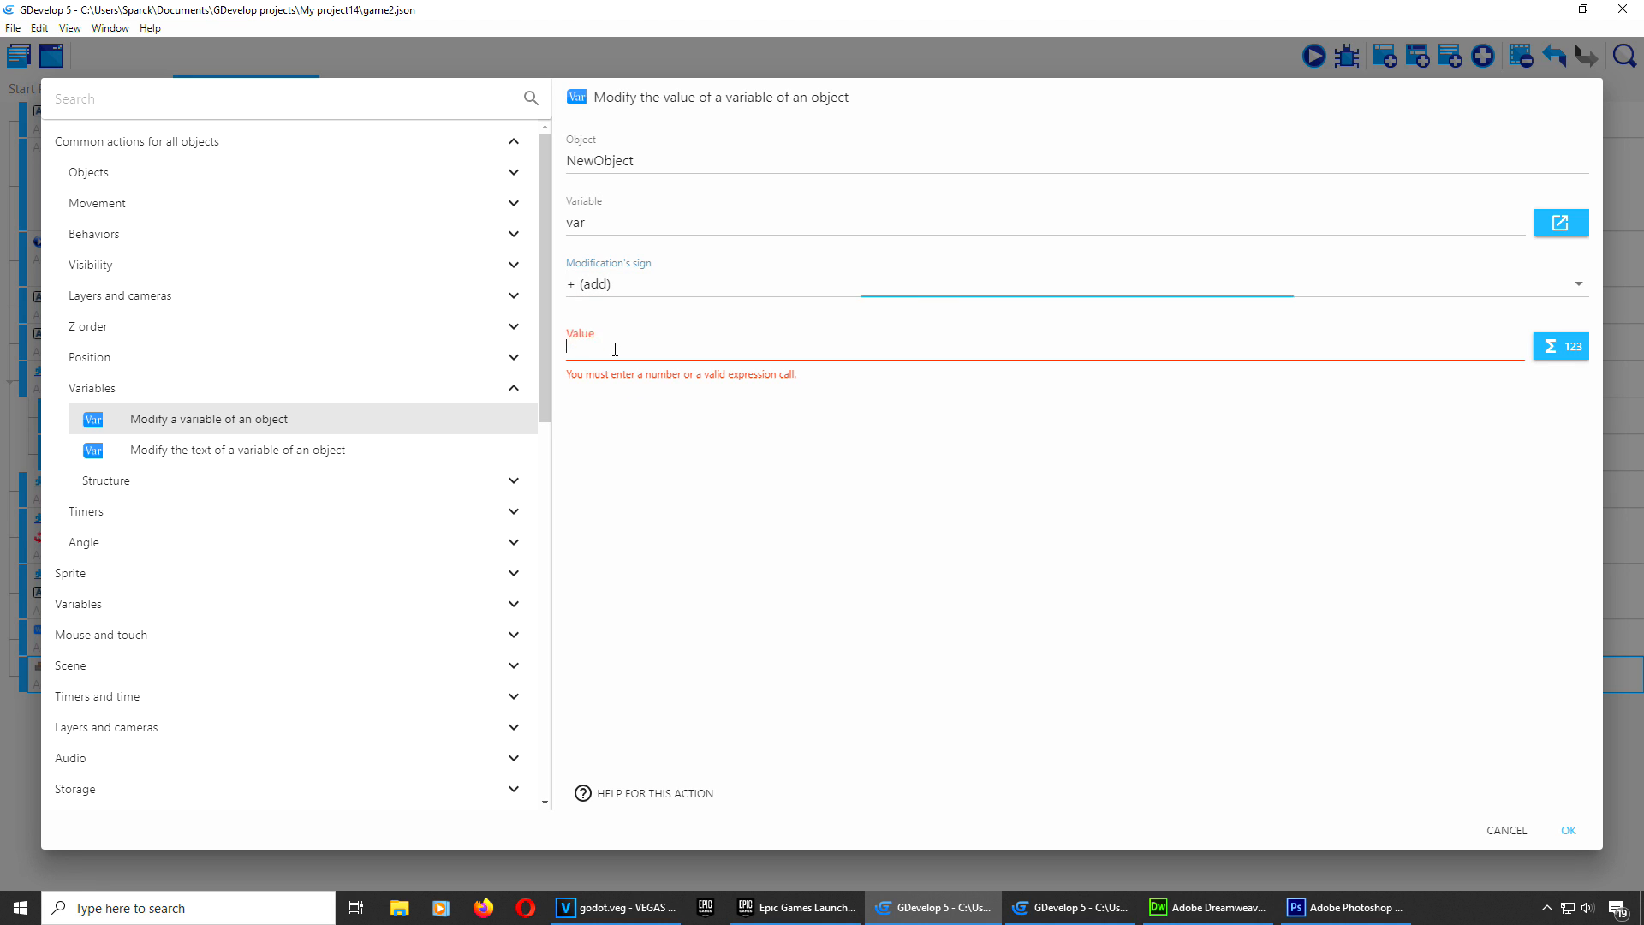
click(1010, 621)
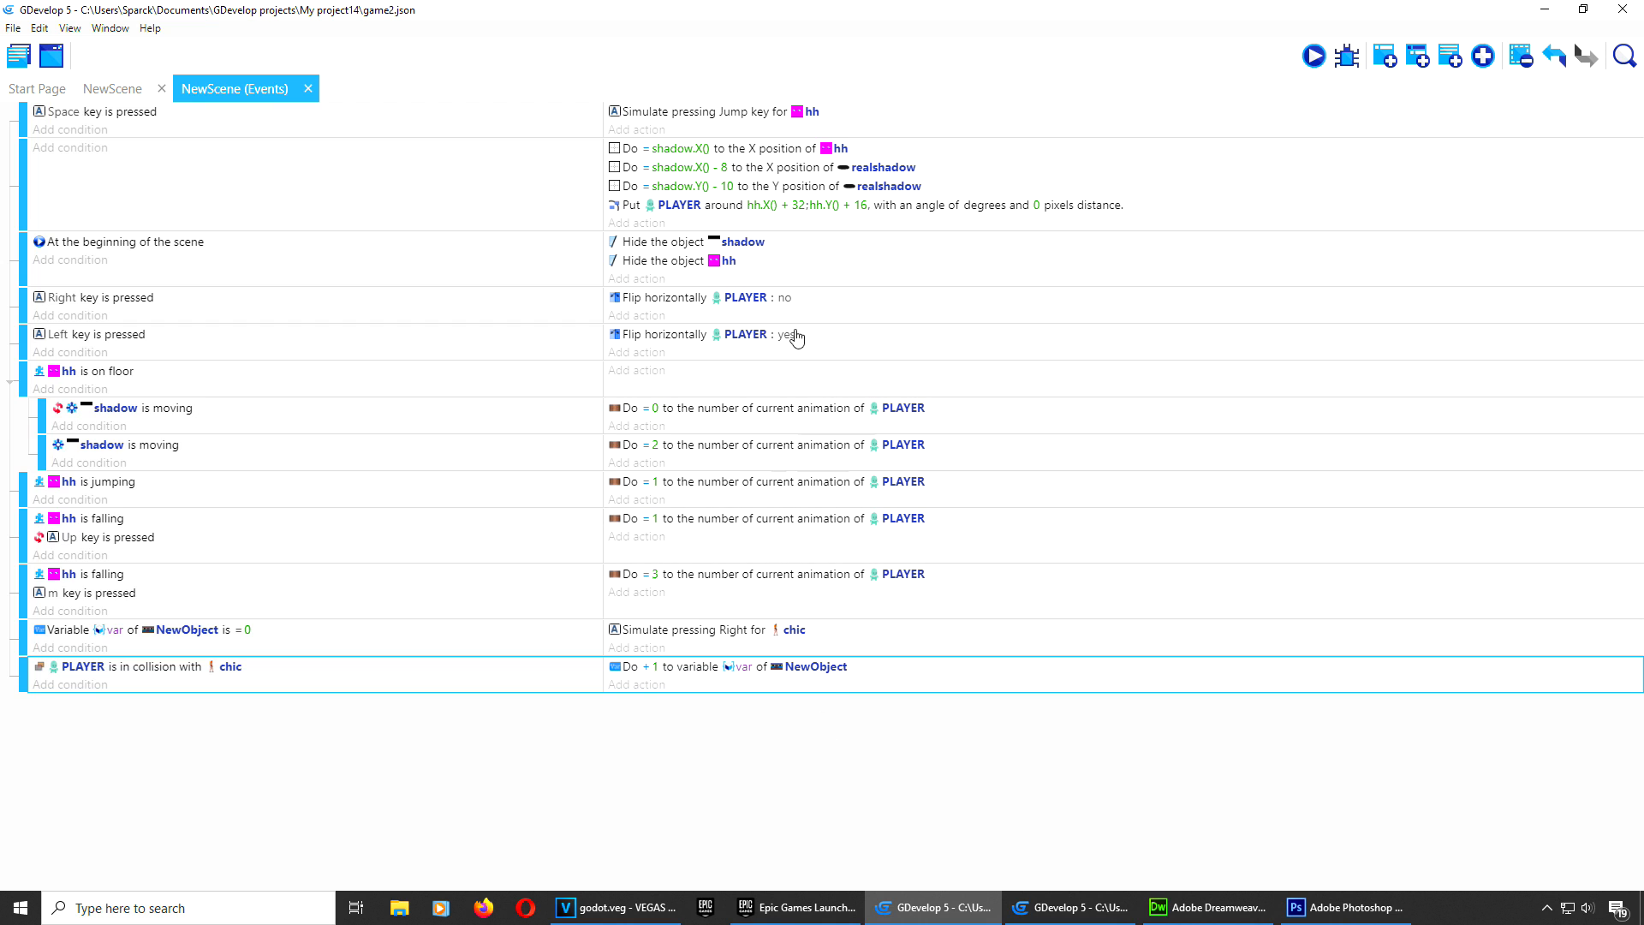
Step: Add a Modify the text action for the text object to the event without conditions, using the set-to operator
click(652, 225)
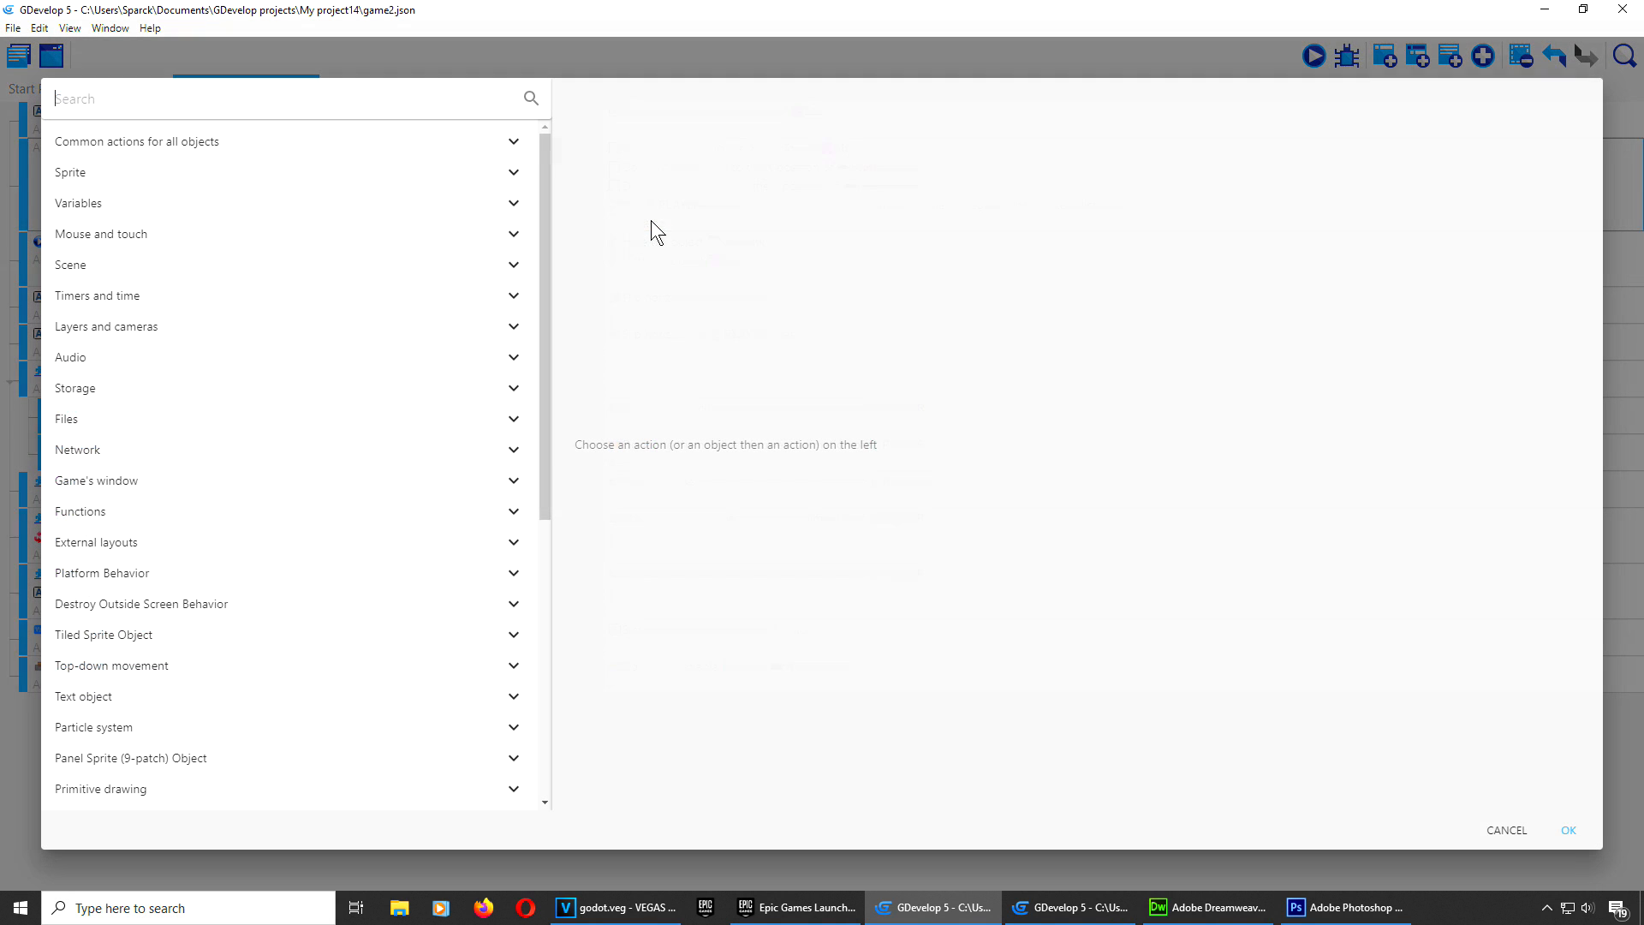
scroll(259, 701, down, 5)
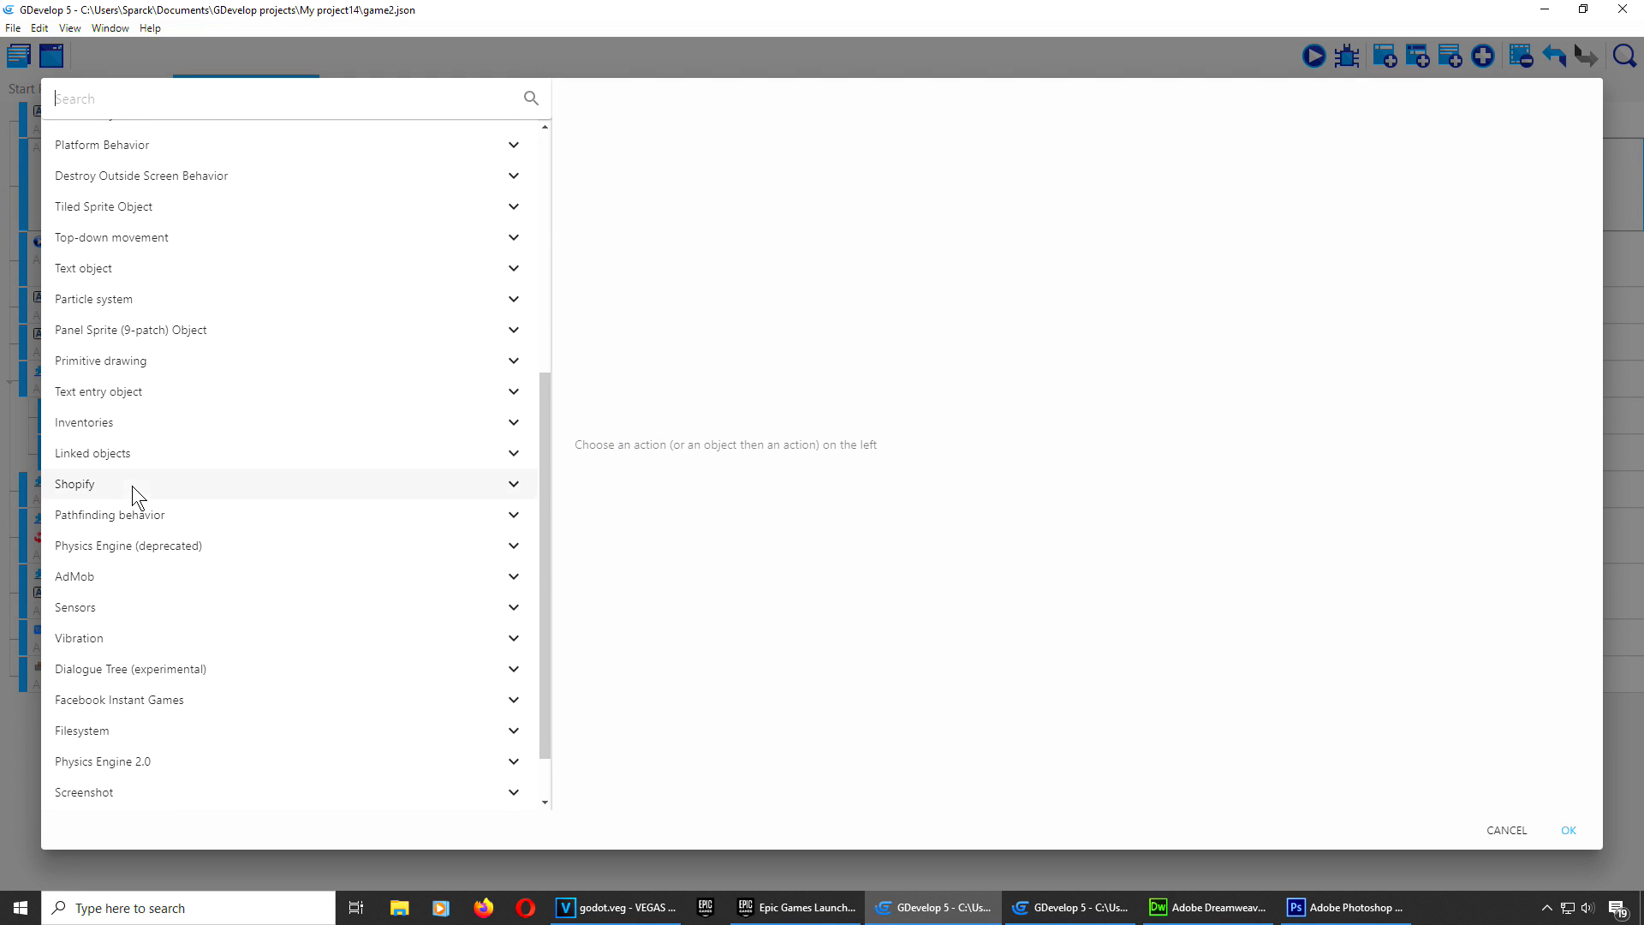
click(129, 270)
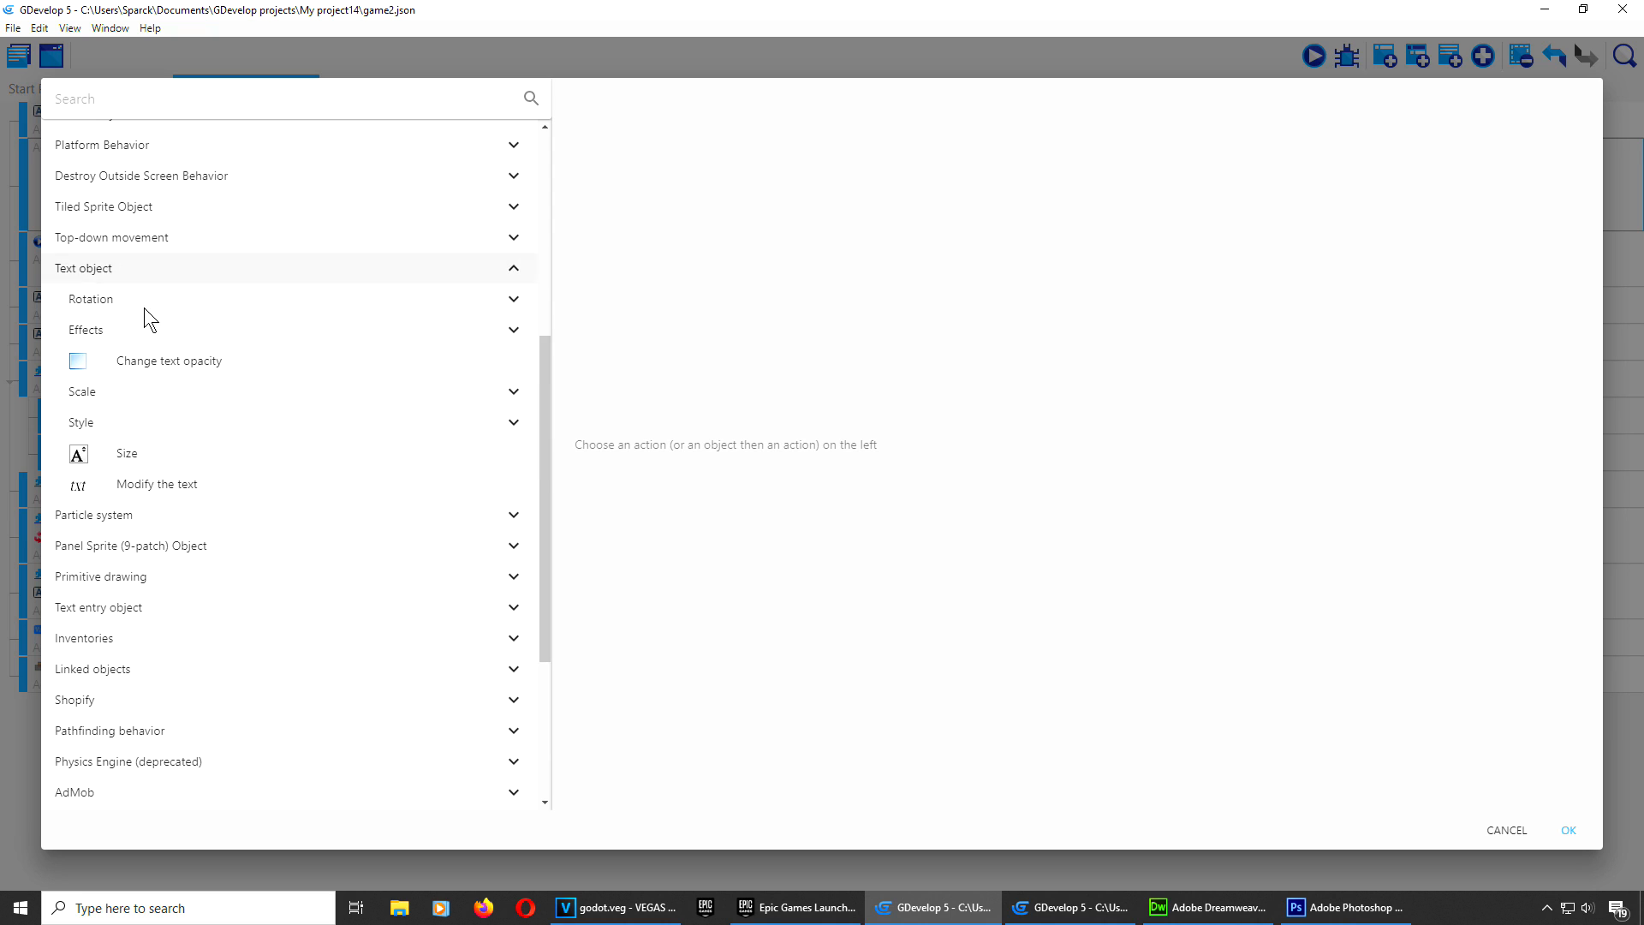
click(195, 486)
click(646, 198)
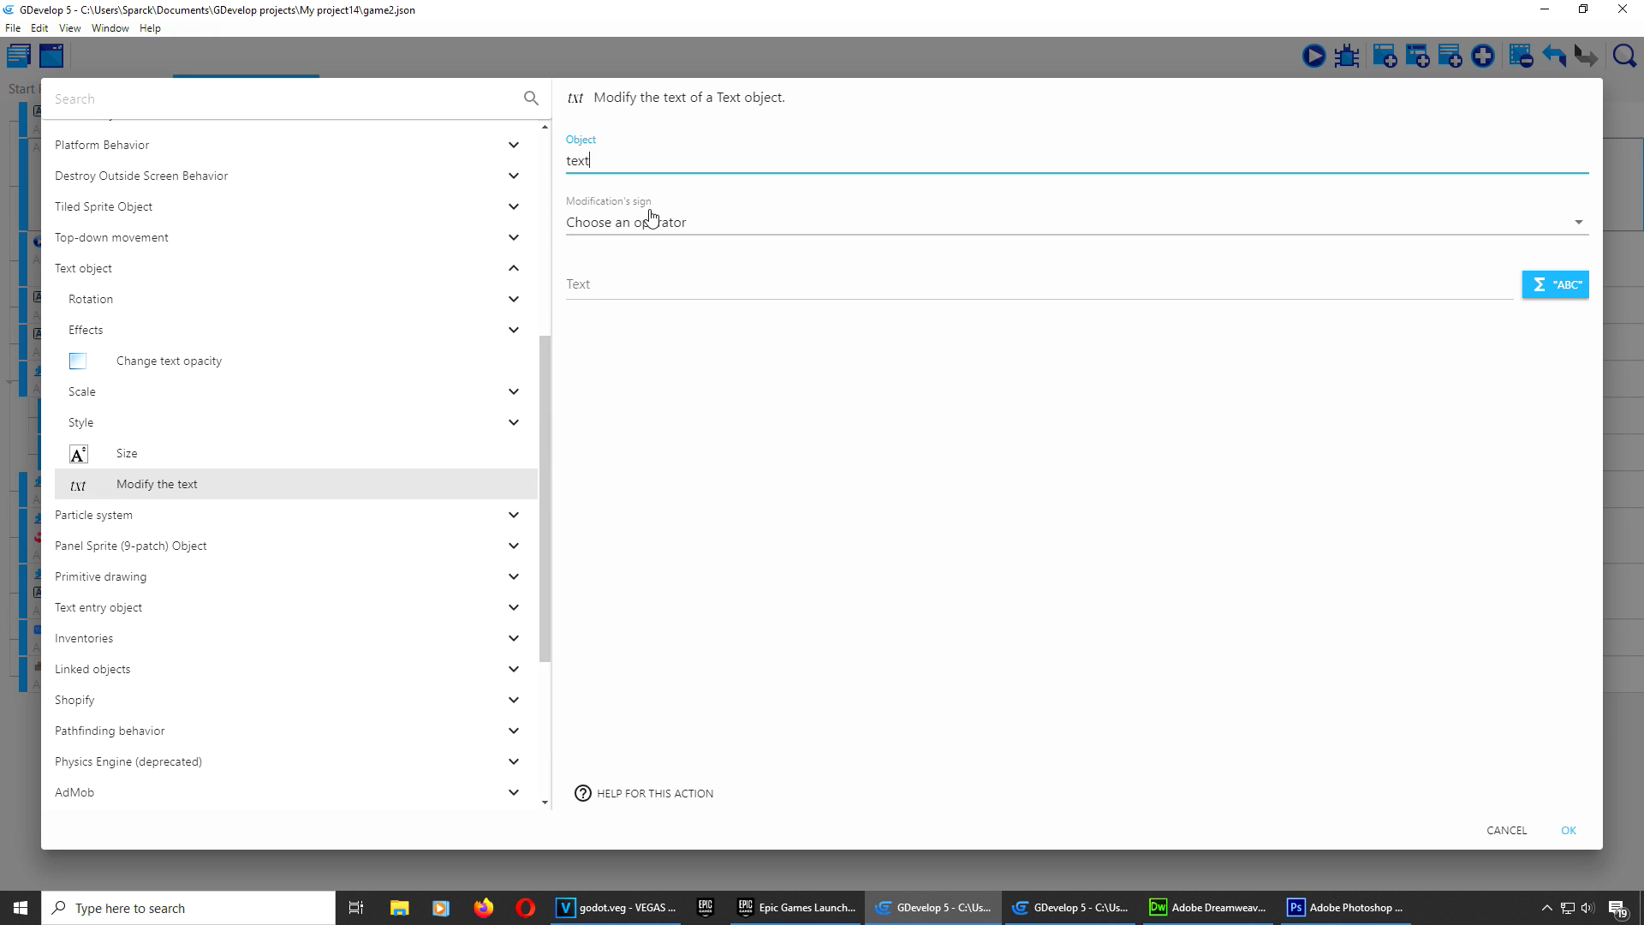
click(644, 227)
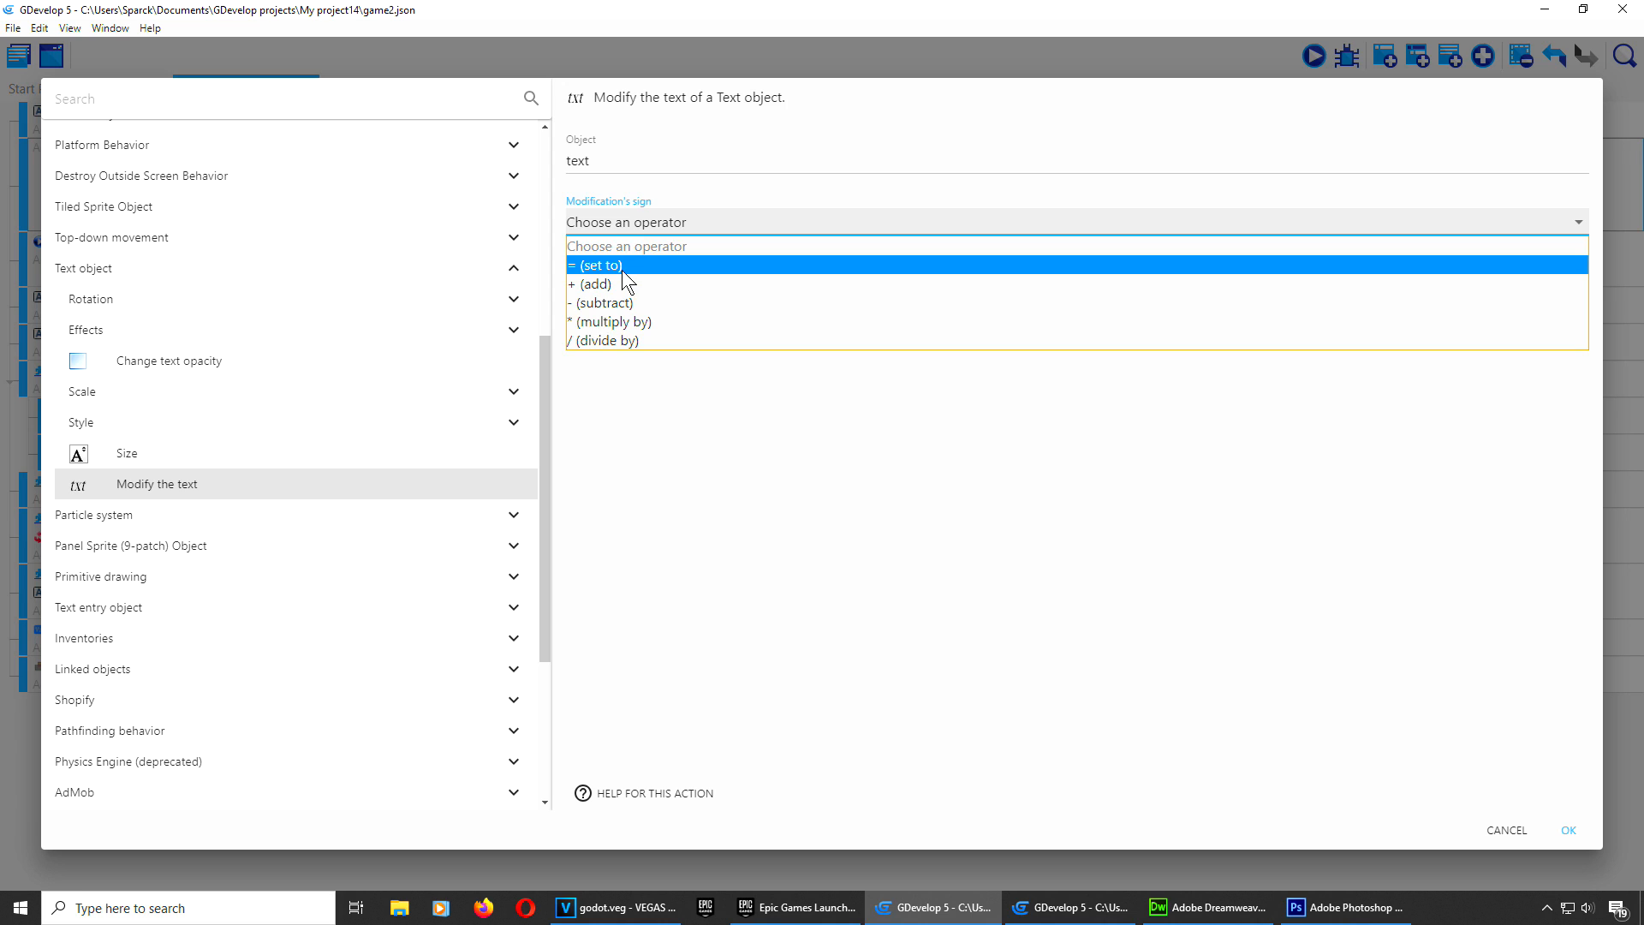
click(622, 267)
Step: Set the action's text to the expression NewObject.VariableString(var) and apply it
click(651, 300)
click(1545, 286)
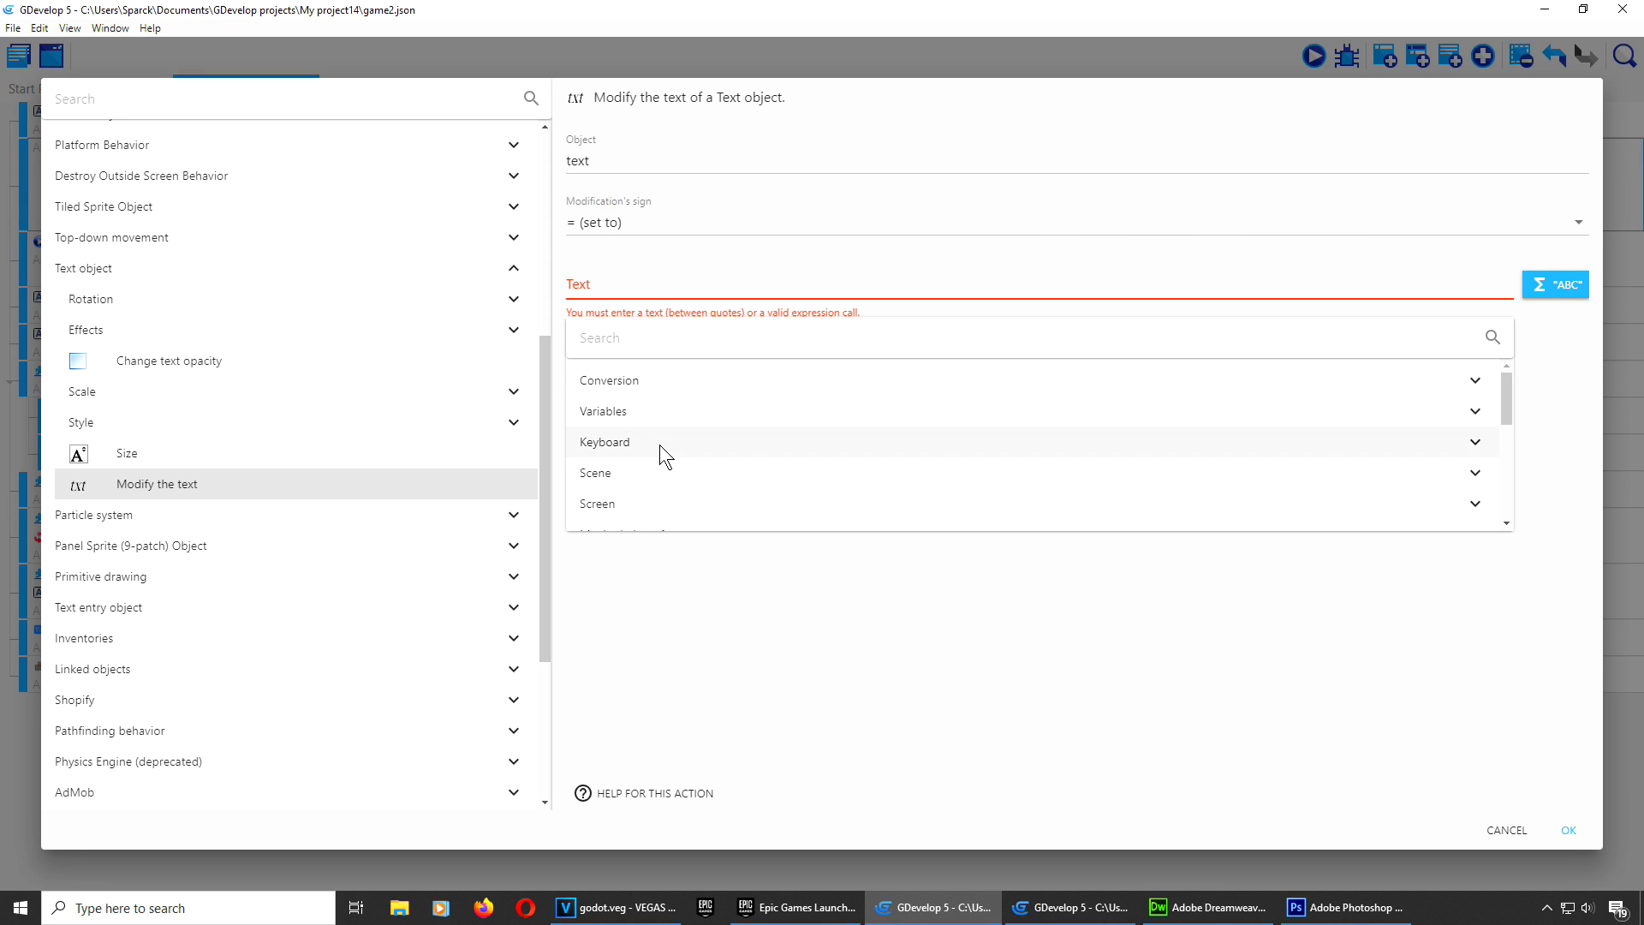
scroll(668, 450, down, 3)
scroll(689, 438, down, 3)
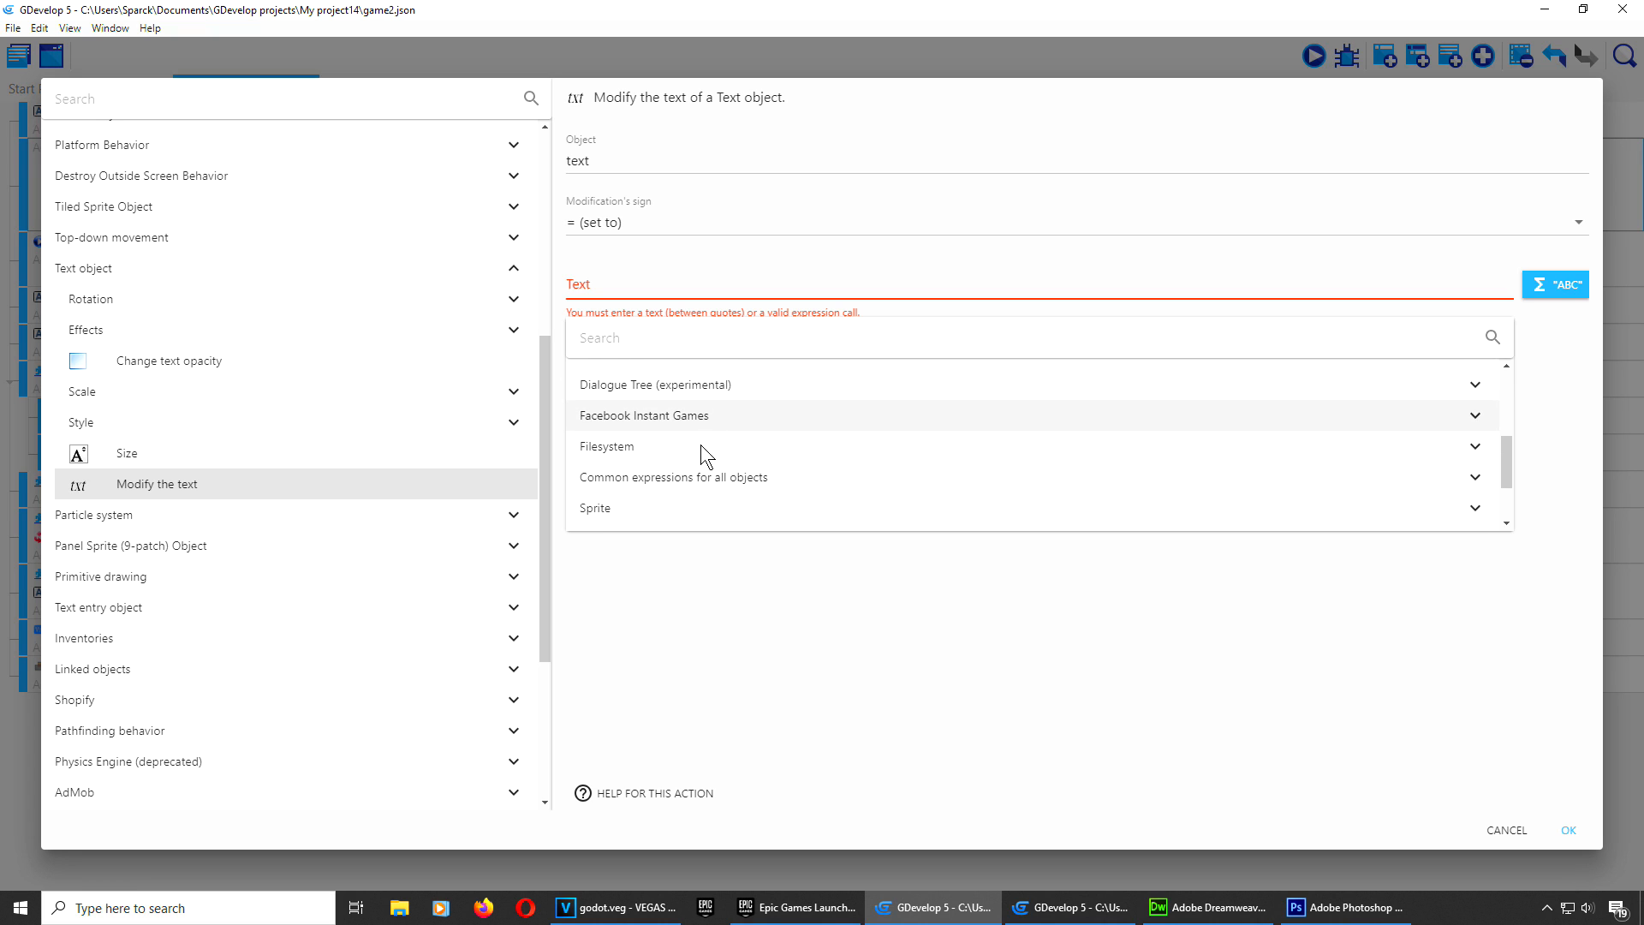
click(709, 439)
scroll(710, 448, down, 2)
click(675, 410)
click(711, 440)
click(569, 424)
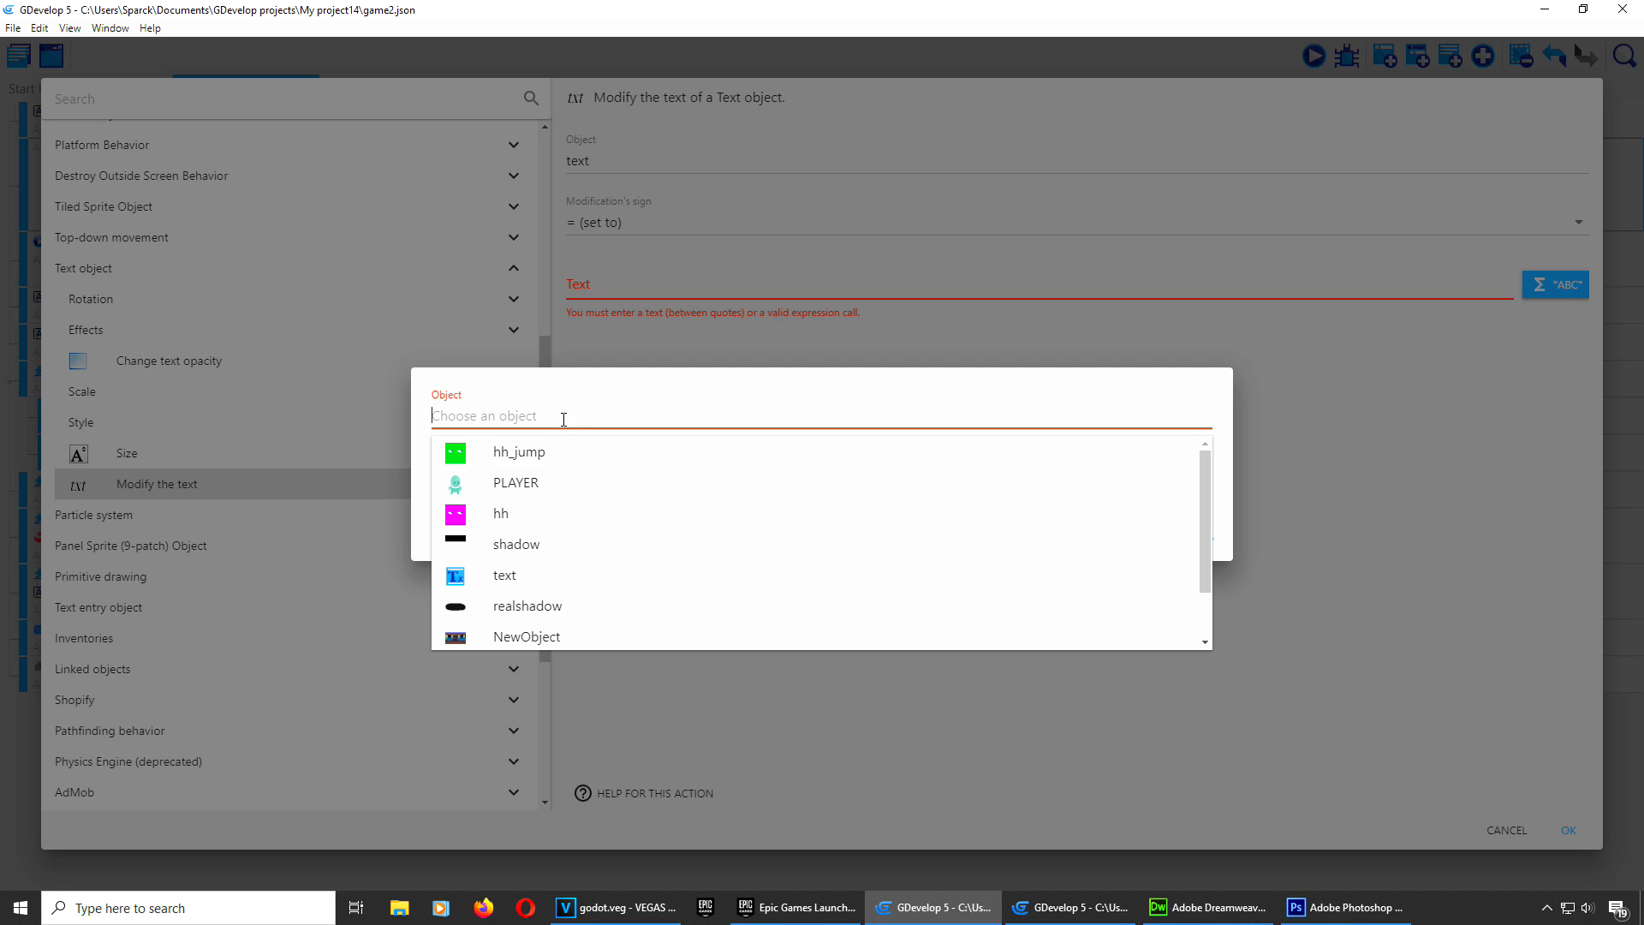
scroll(560, 493, down, 1)
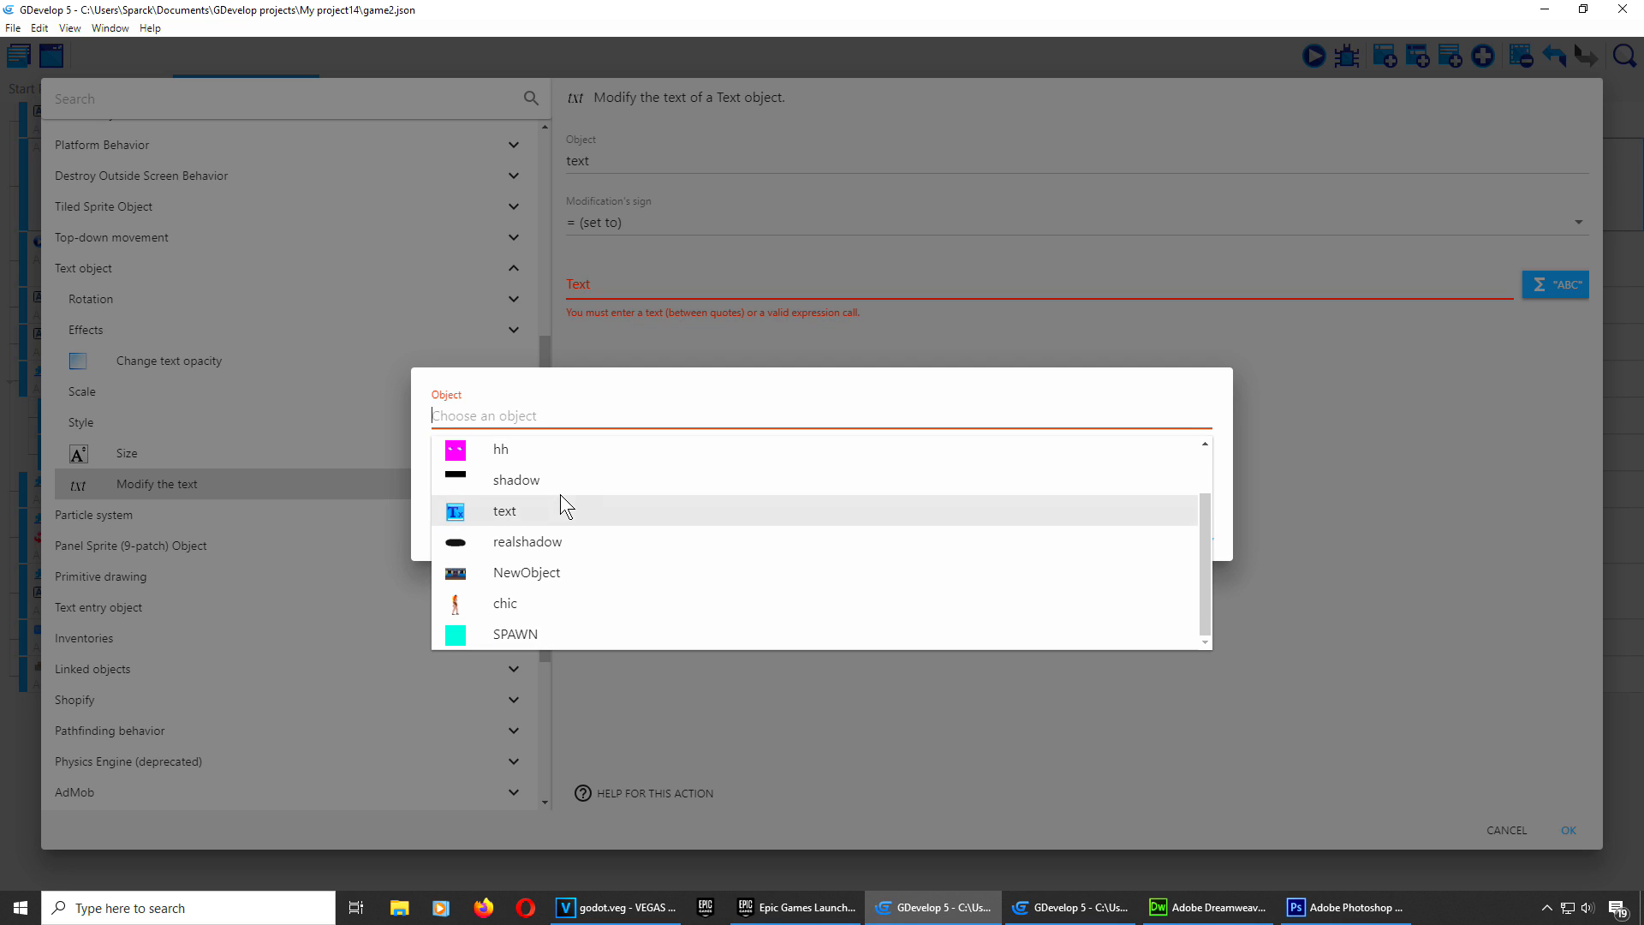
click(567, 569)
click(512, 484)
click(497, 513)
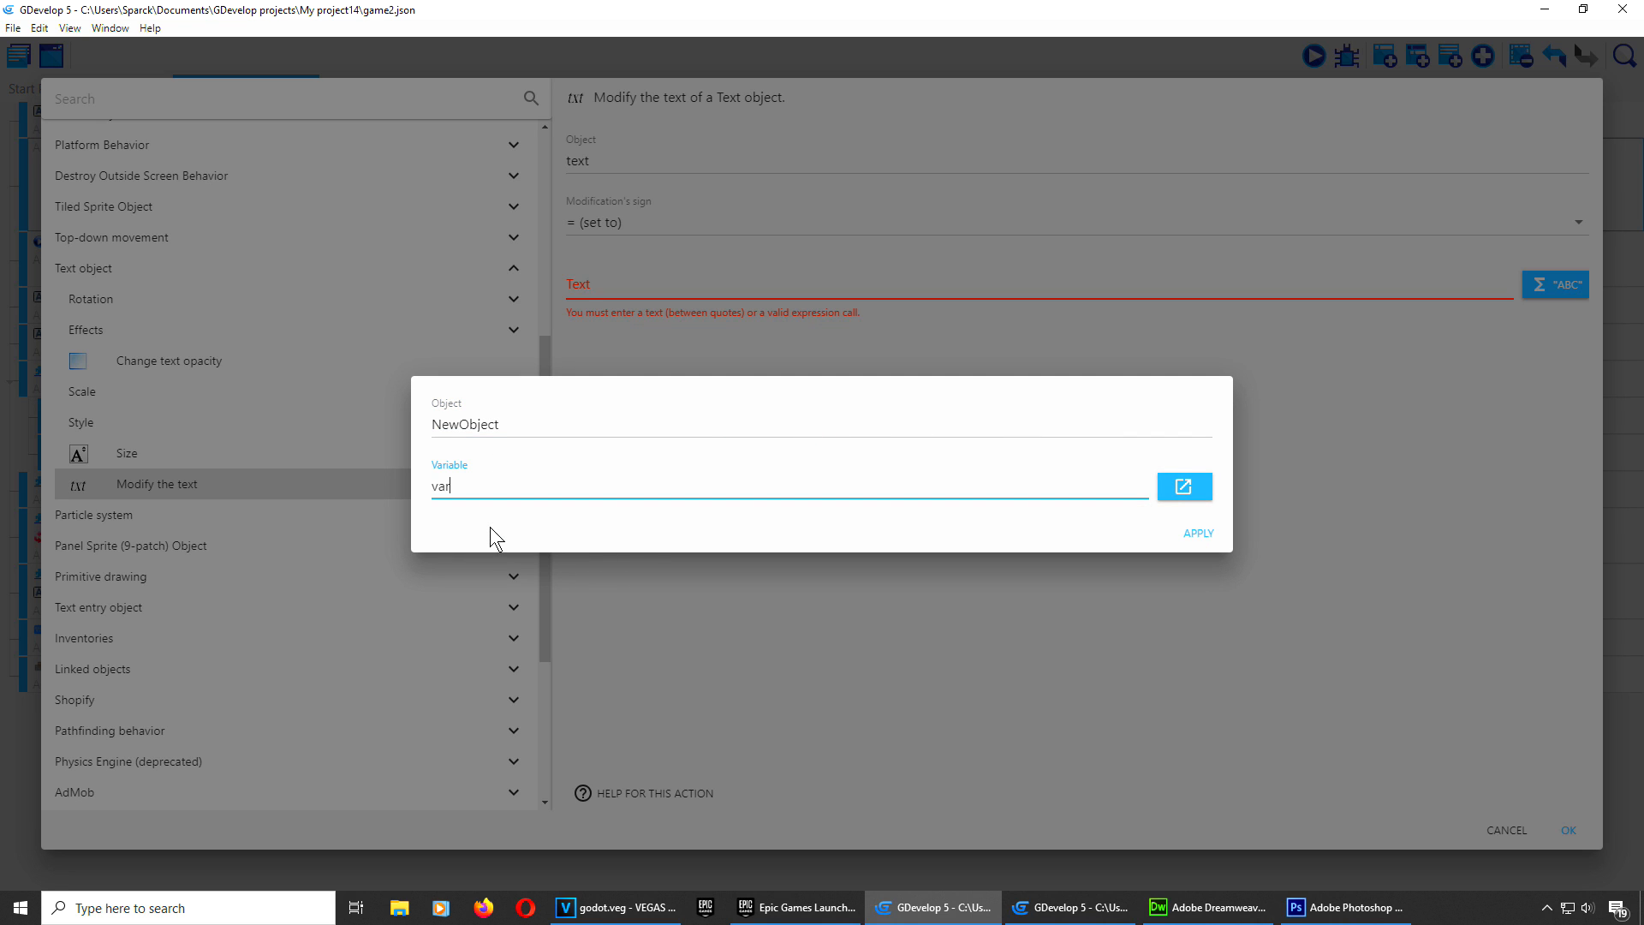
click(1198, 533)
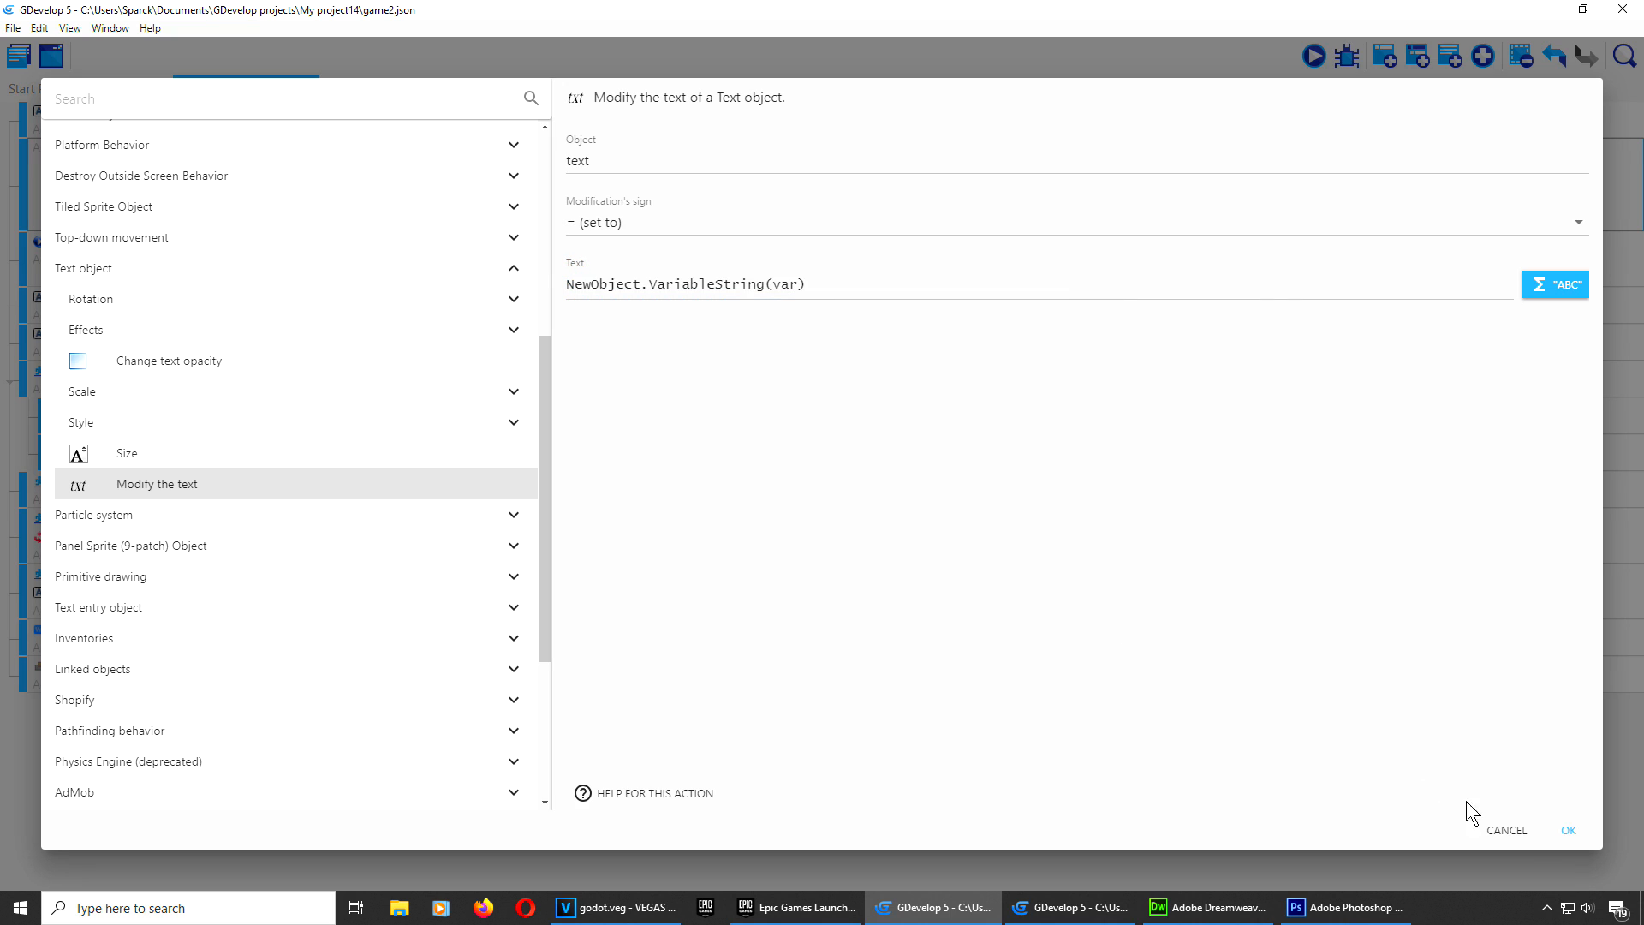
click(1586, 834)
Step: Preview the scene to check the variable display, and return to the NewScene layout
click(1317, 55)
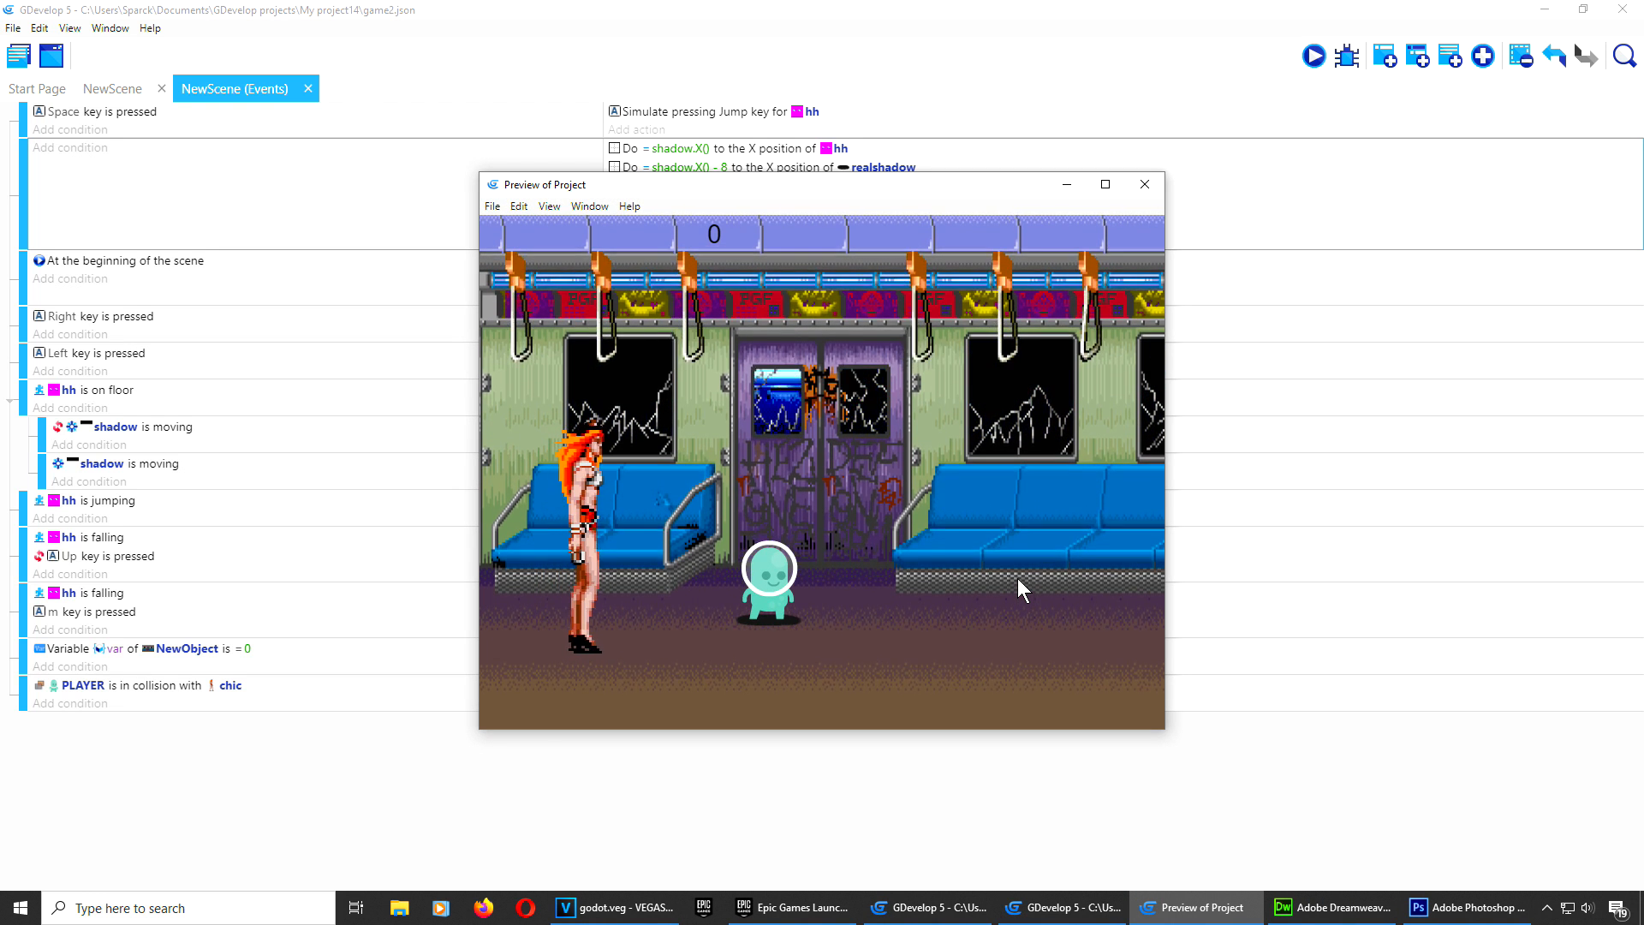
click(1144, 184)
click(121, 87)
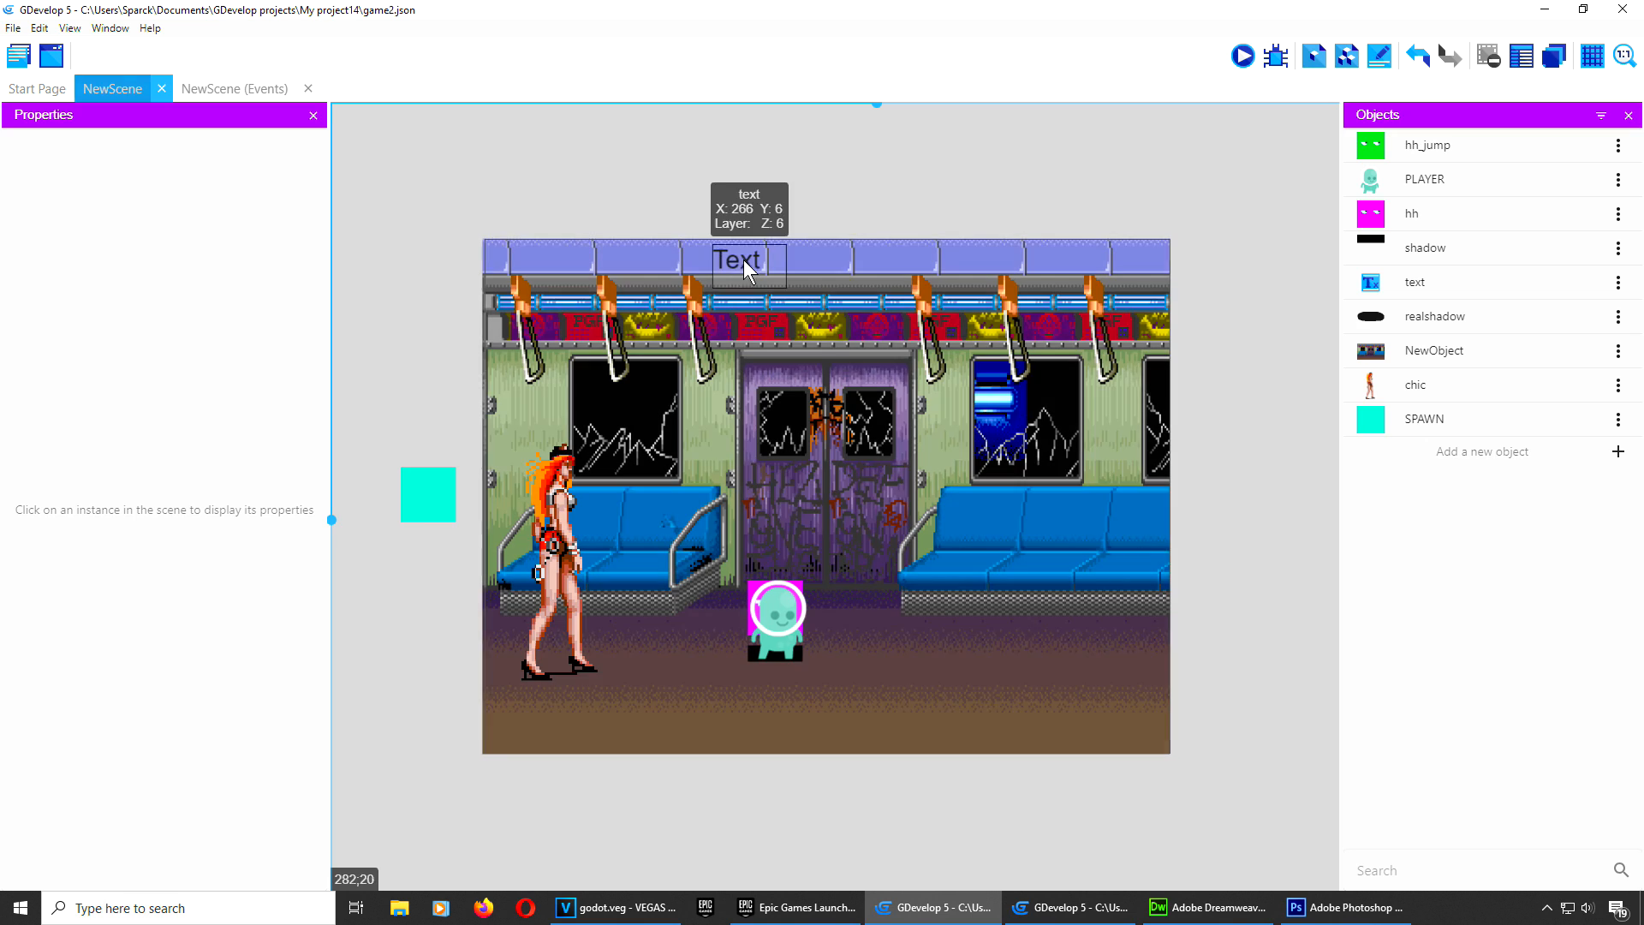
Step: Enlarge the text instance in the scene to about 262 by 151 and set the text object's font size to 80
click(735, 257)
drag(788, 290, 961, 388)
click(1617, 282)
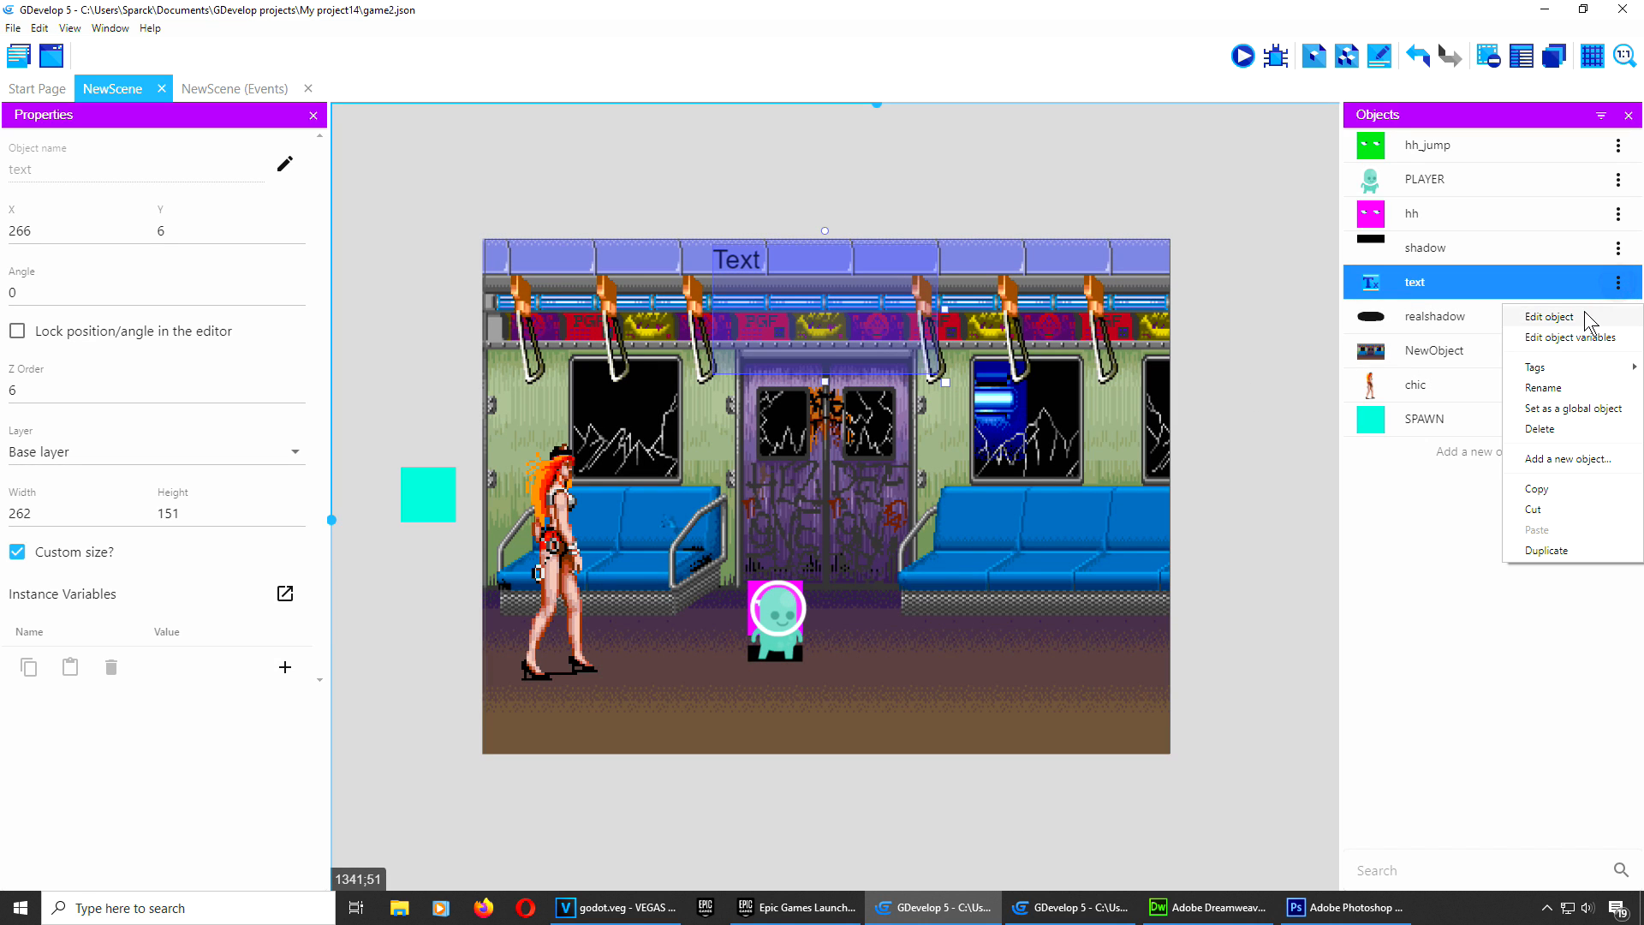
click(1550, 308)
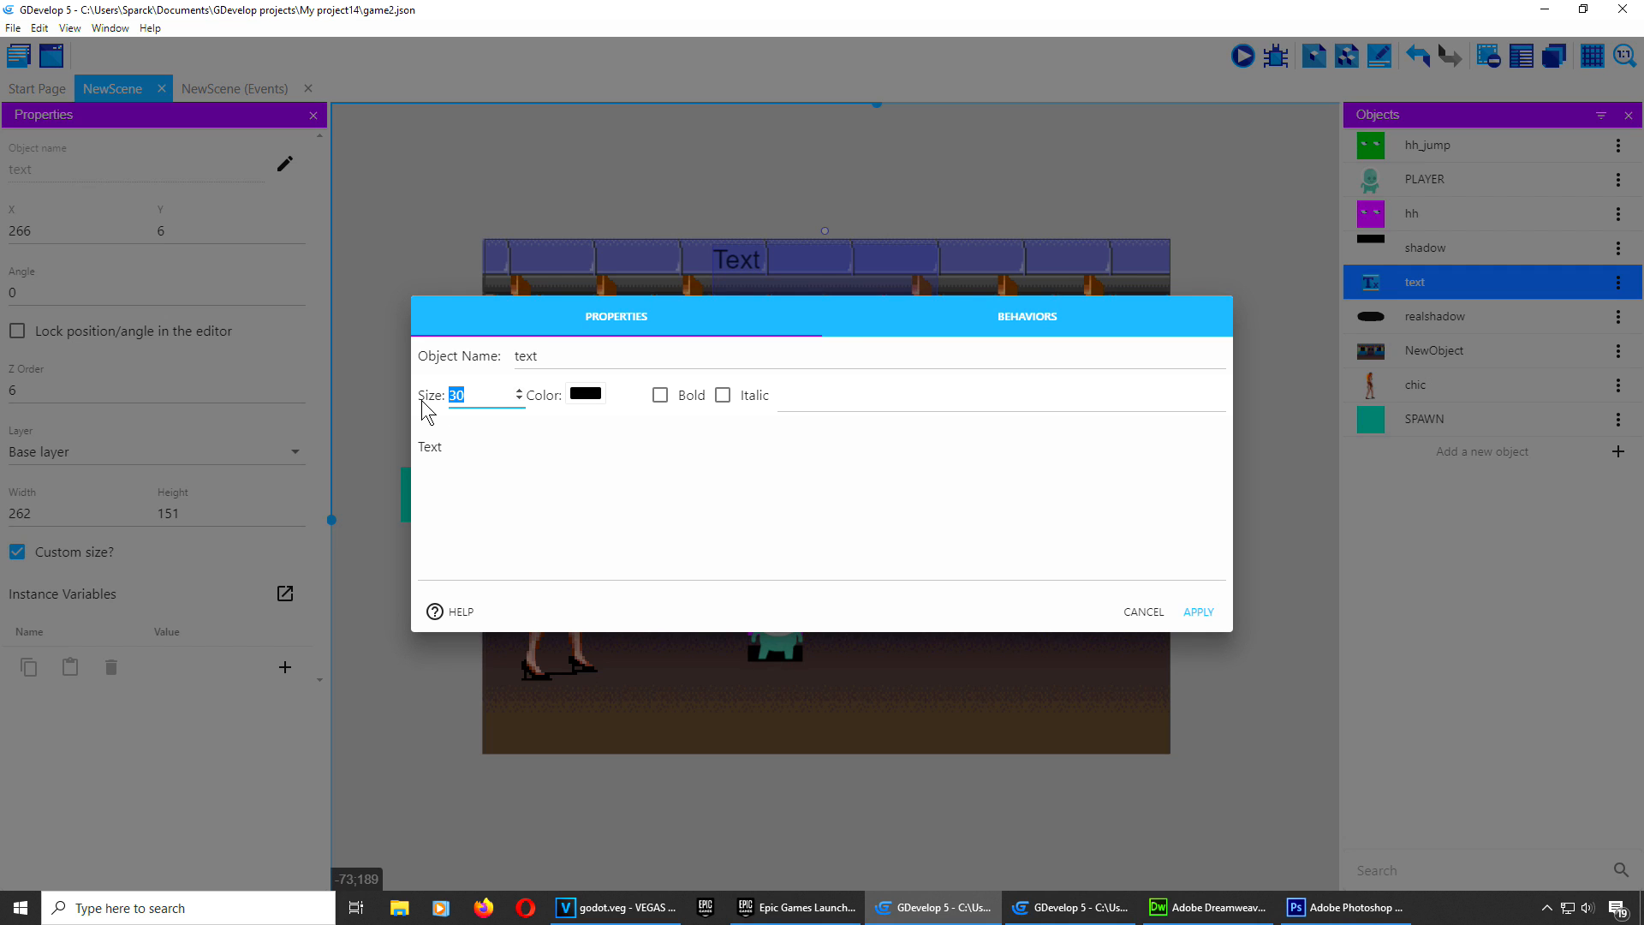
text(80)
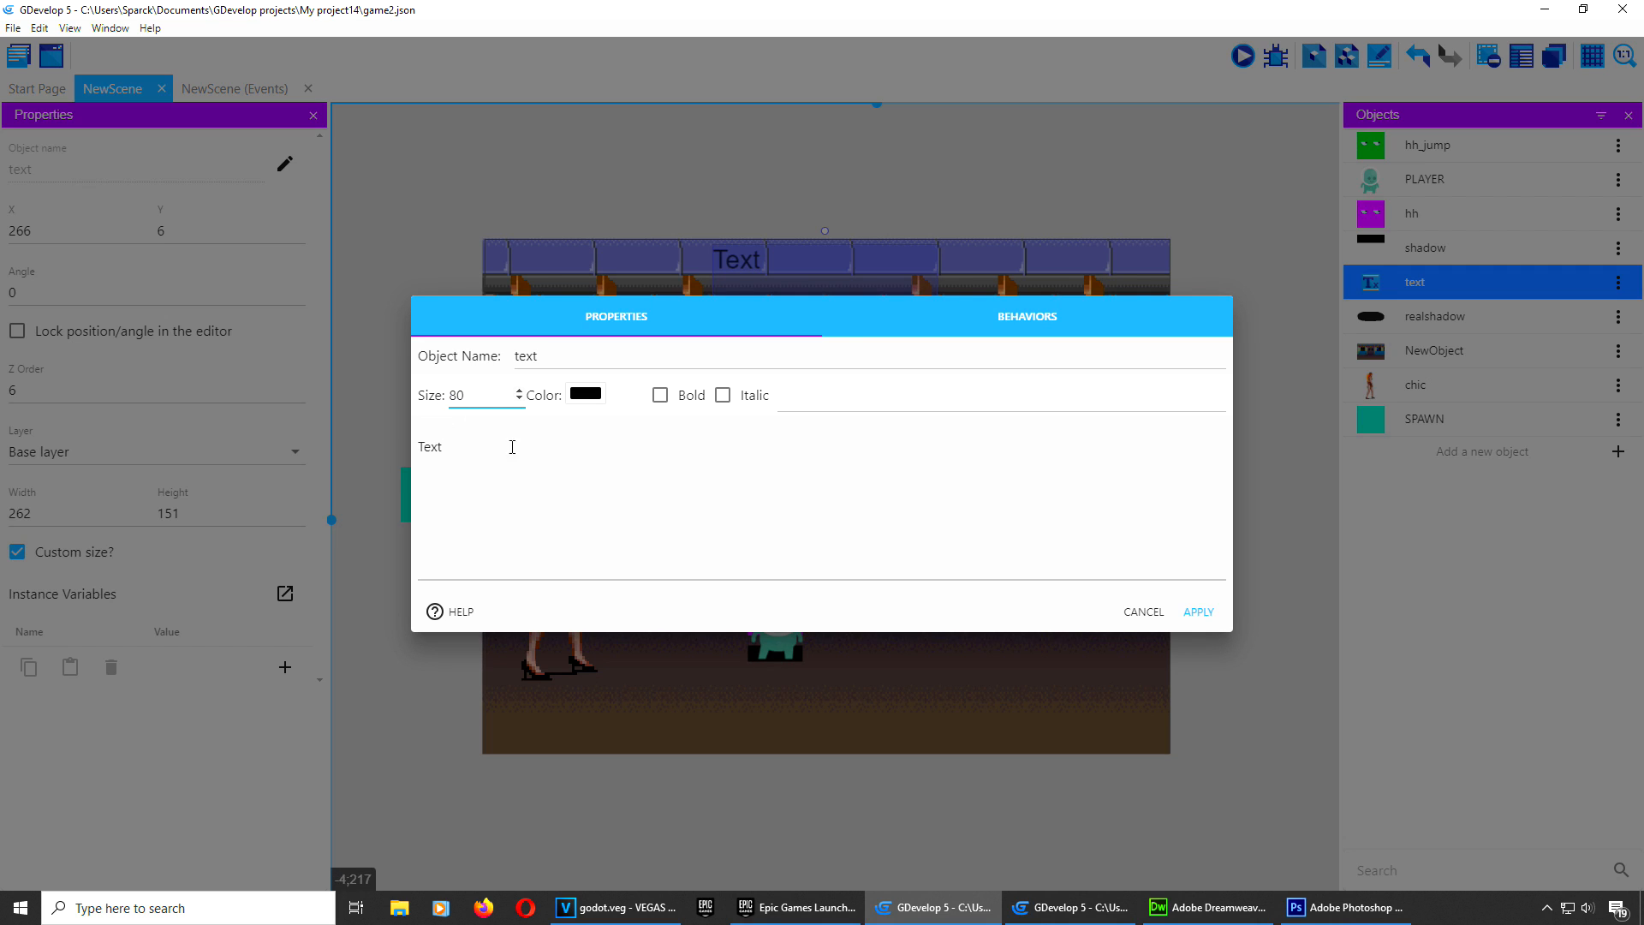
Step: Make the text object bold and green (7ED321), and move its instance onto the train floor beside PLAYER, under the far blue seats
click(589, 395)
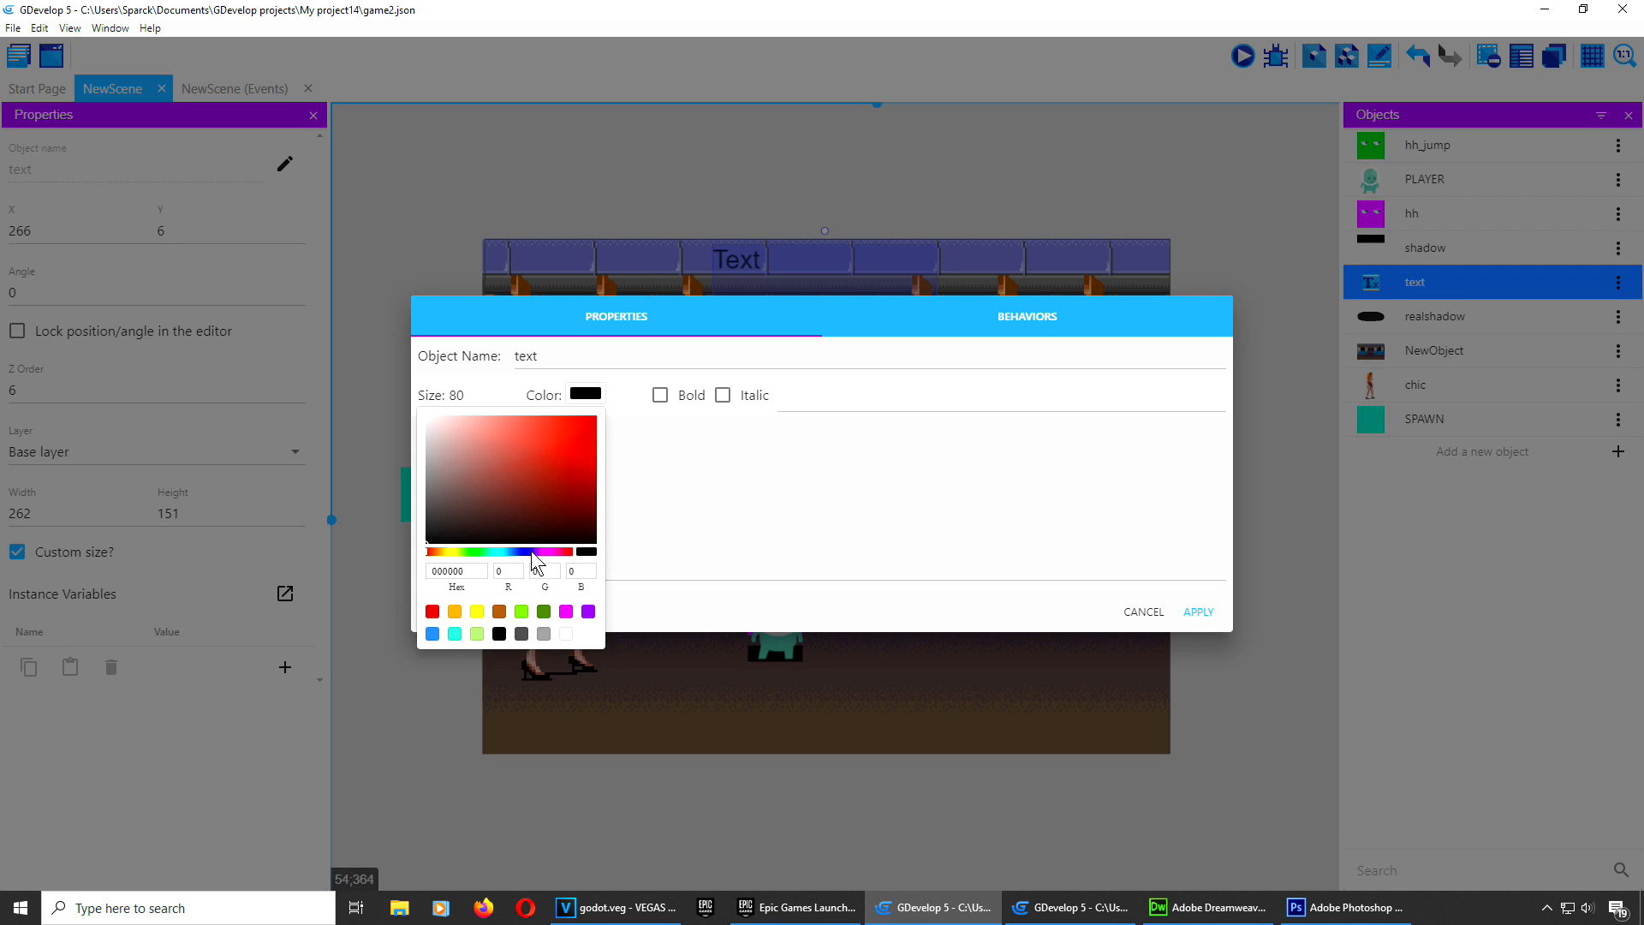
click(521, 612)
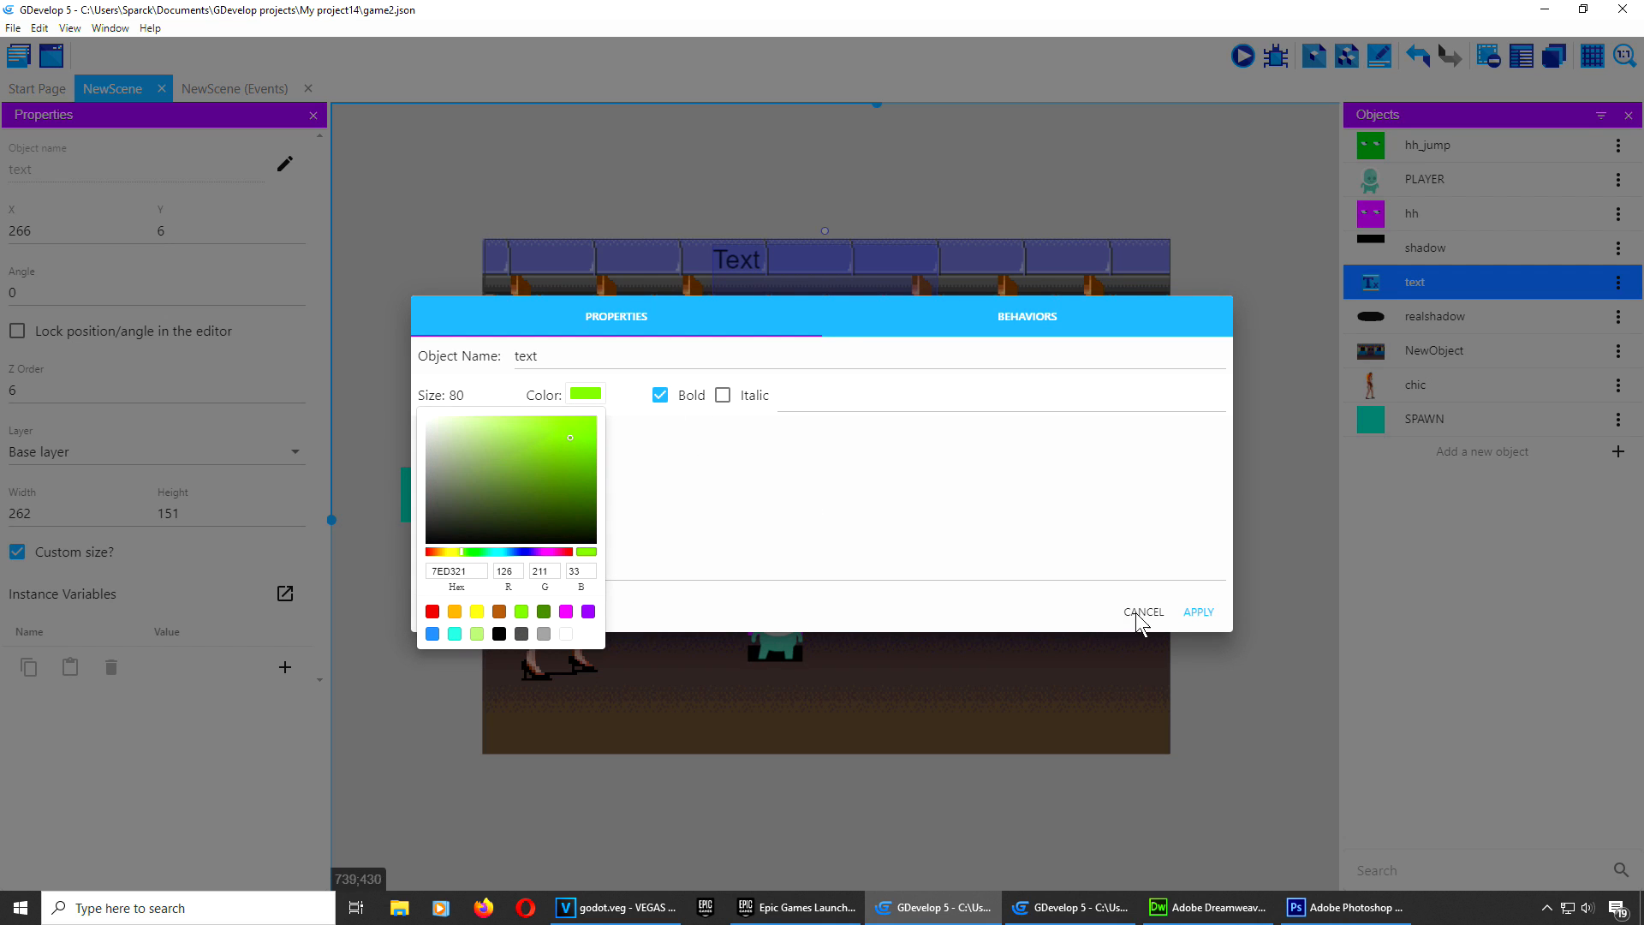
click(1198, 612)
drag(809, 290, 1069, 661)
click(1227, 538)
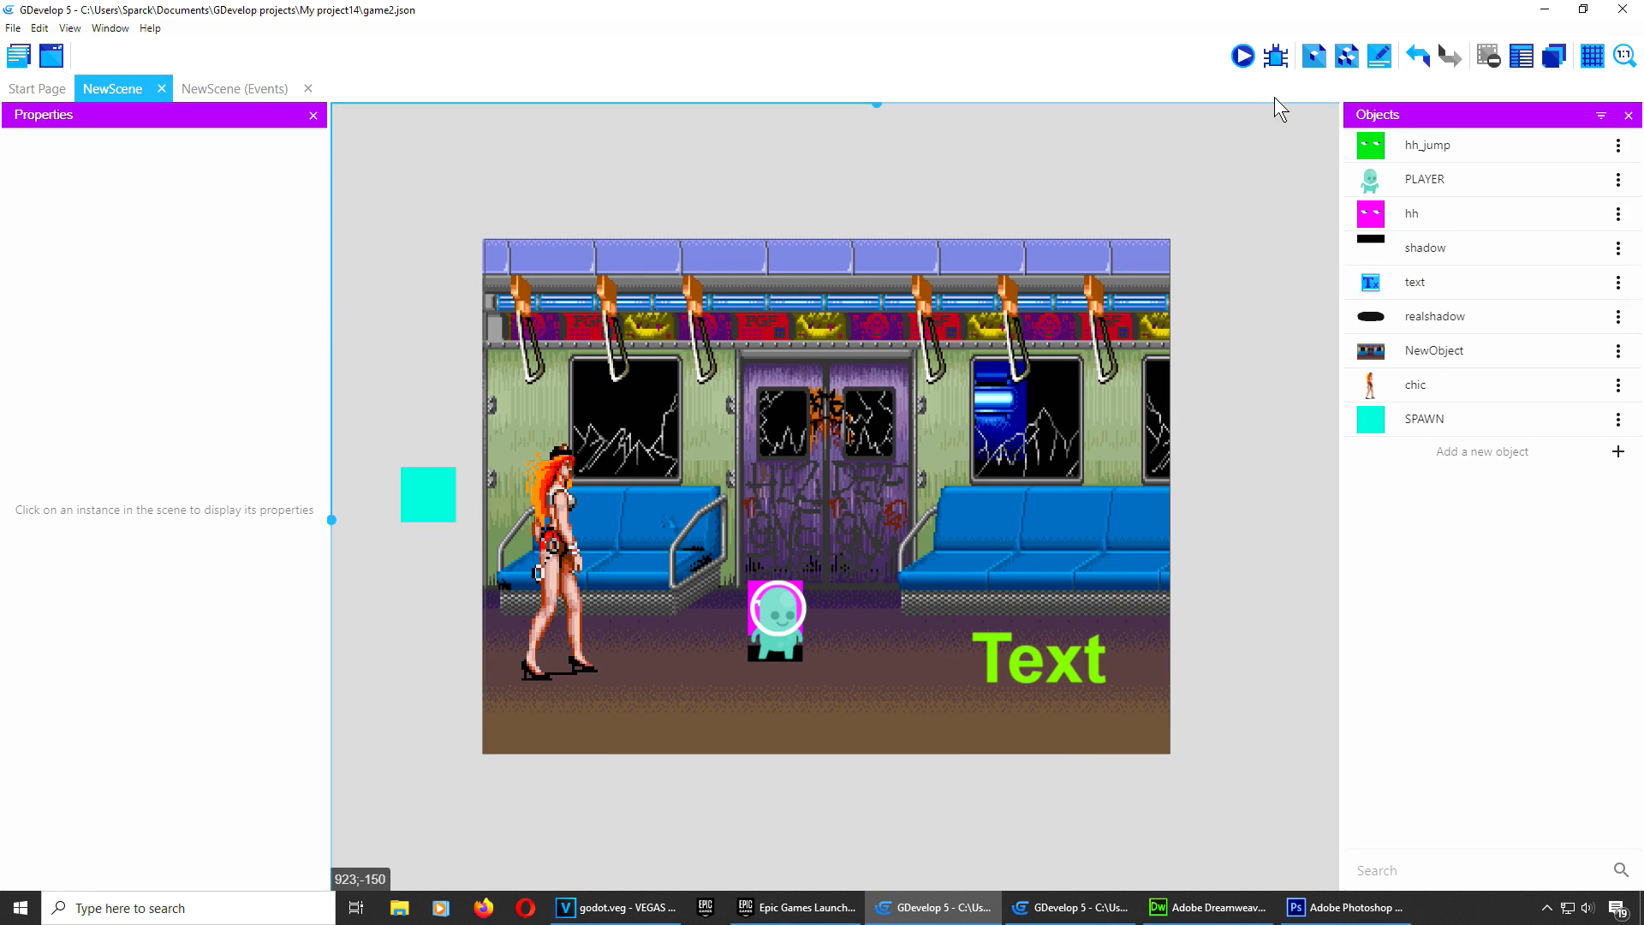
Step: Preview the scene, walk PLAYER around into chic to check the variable display, and close the preview
click(1247, 58)
key(Right)
key(Down)
key(Right)
key(Left)
key(Up)
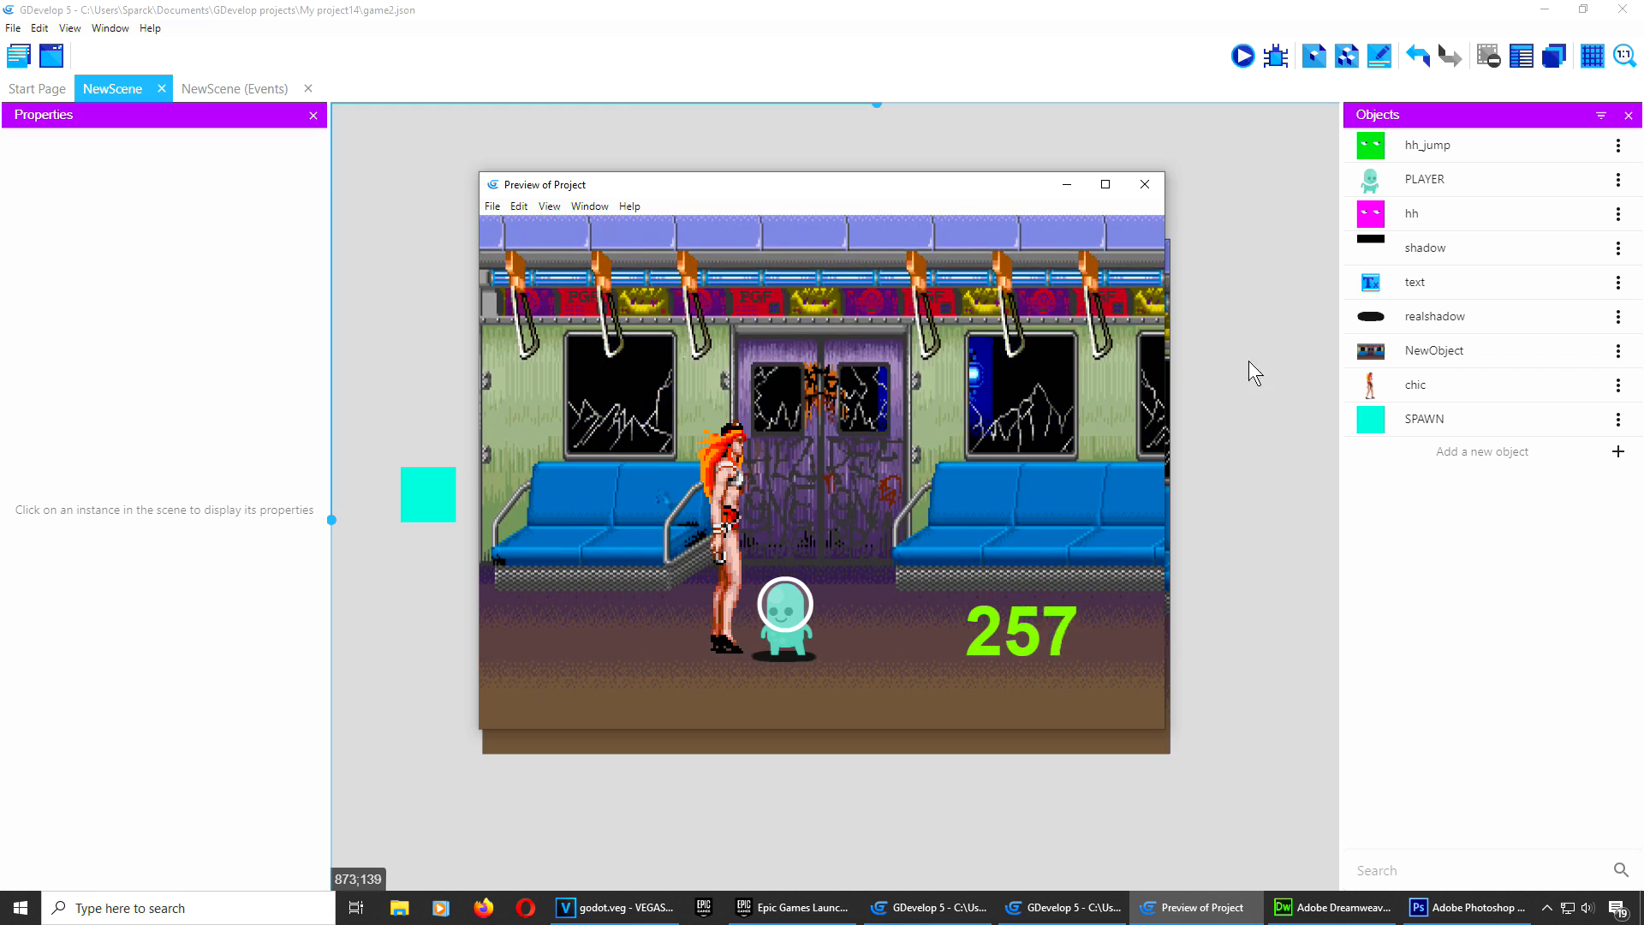
click(1145, 185)
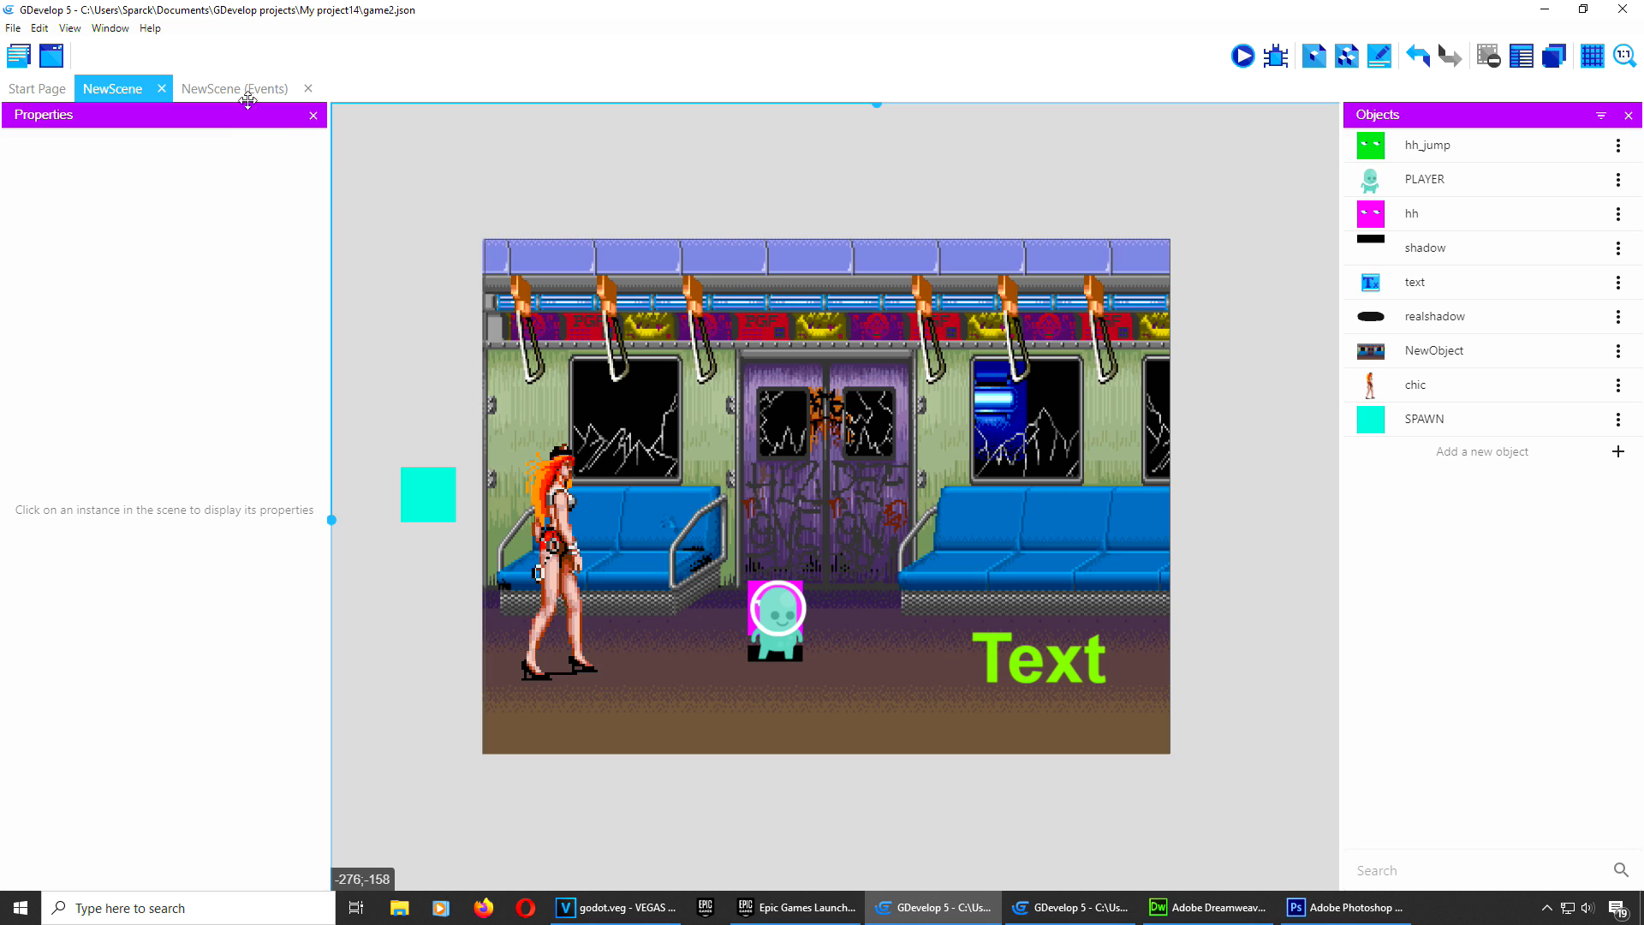
Step: Add a Current animation condition for PLAYER to the event where PLAYER collides with chic
click(247, 96)
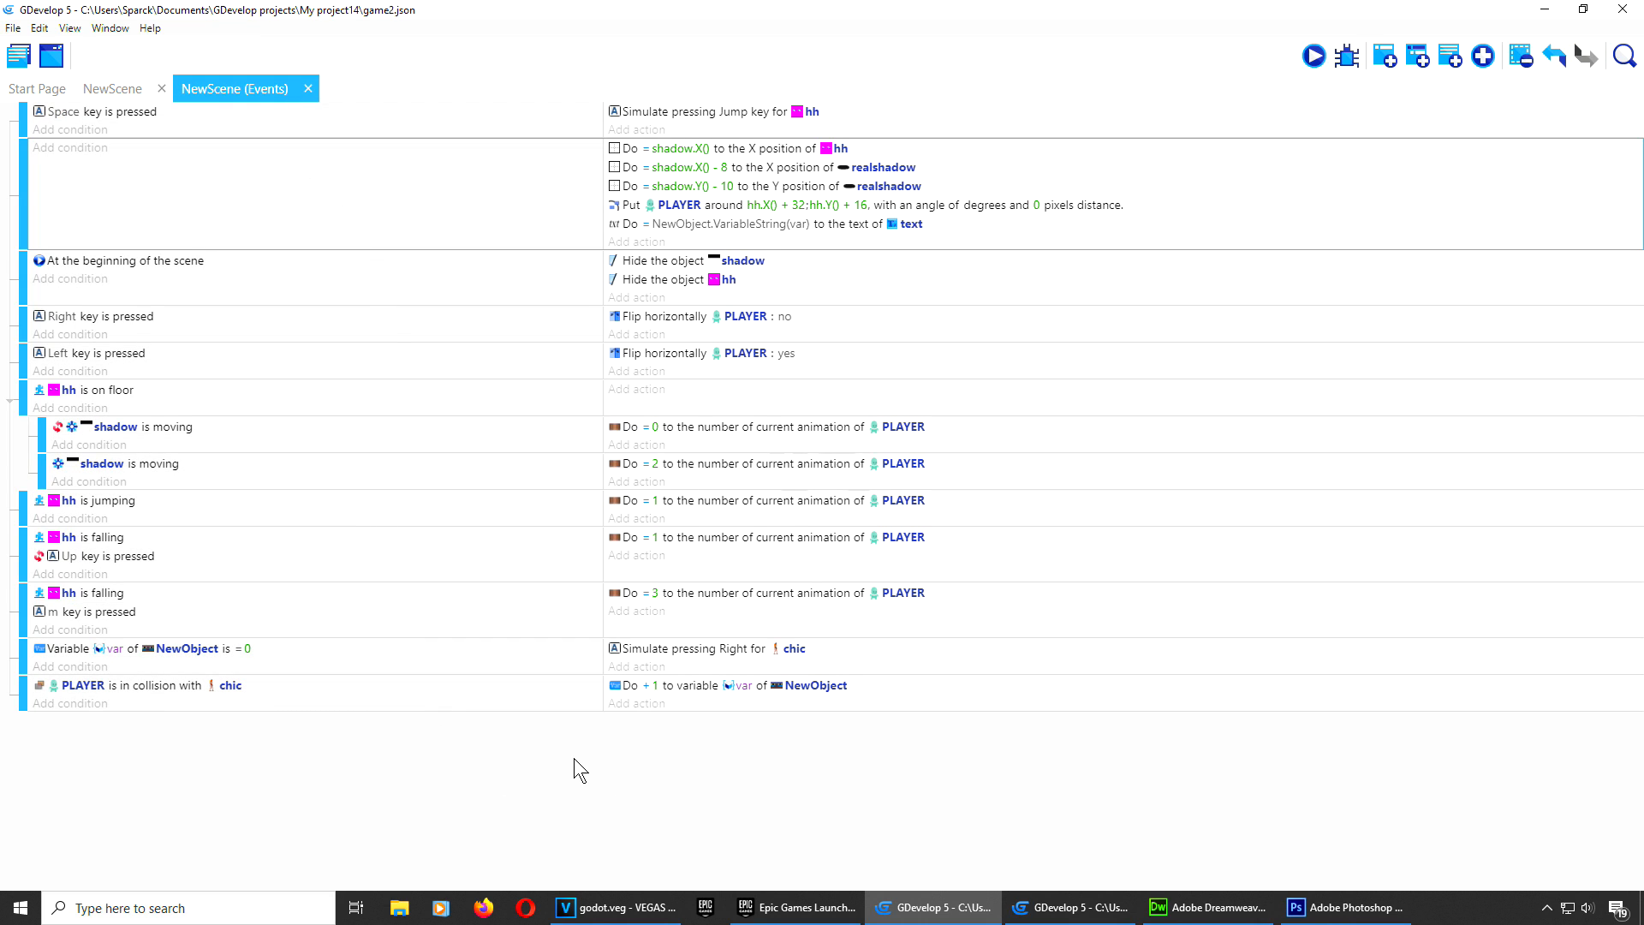
click(70, 704)
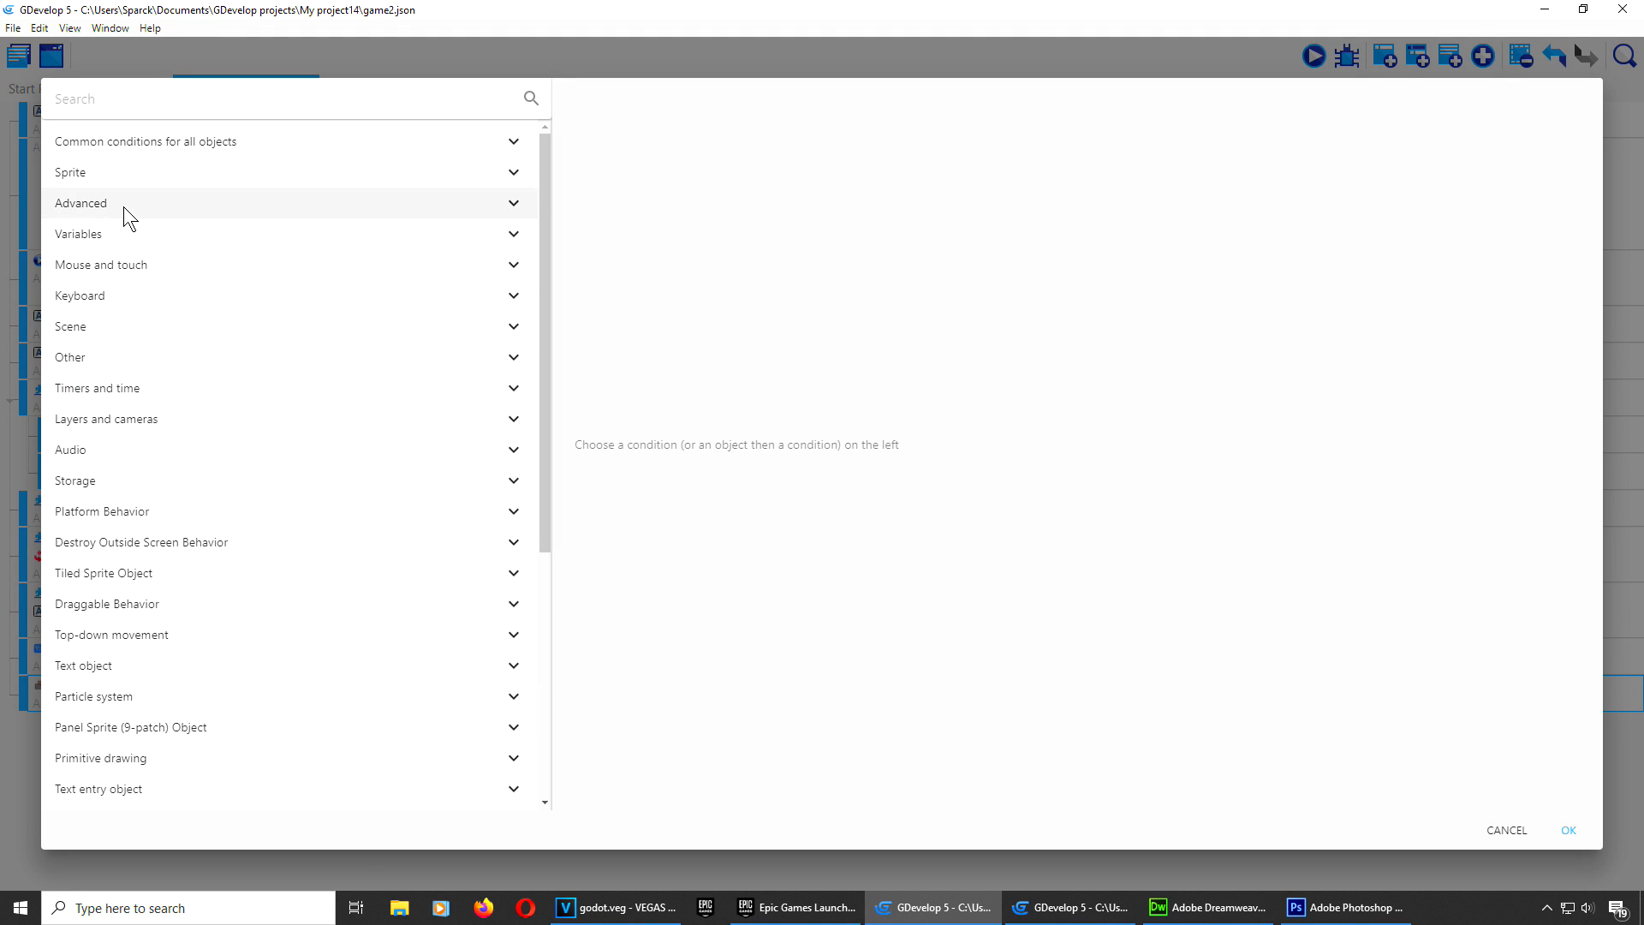
click(123, 171)
click(216, 212)
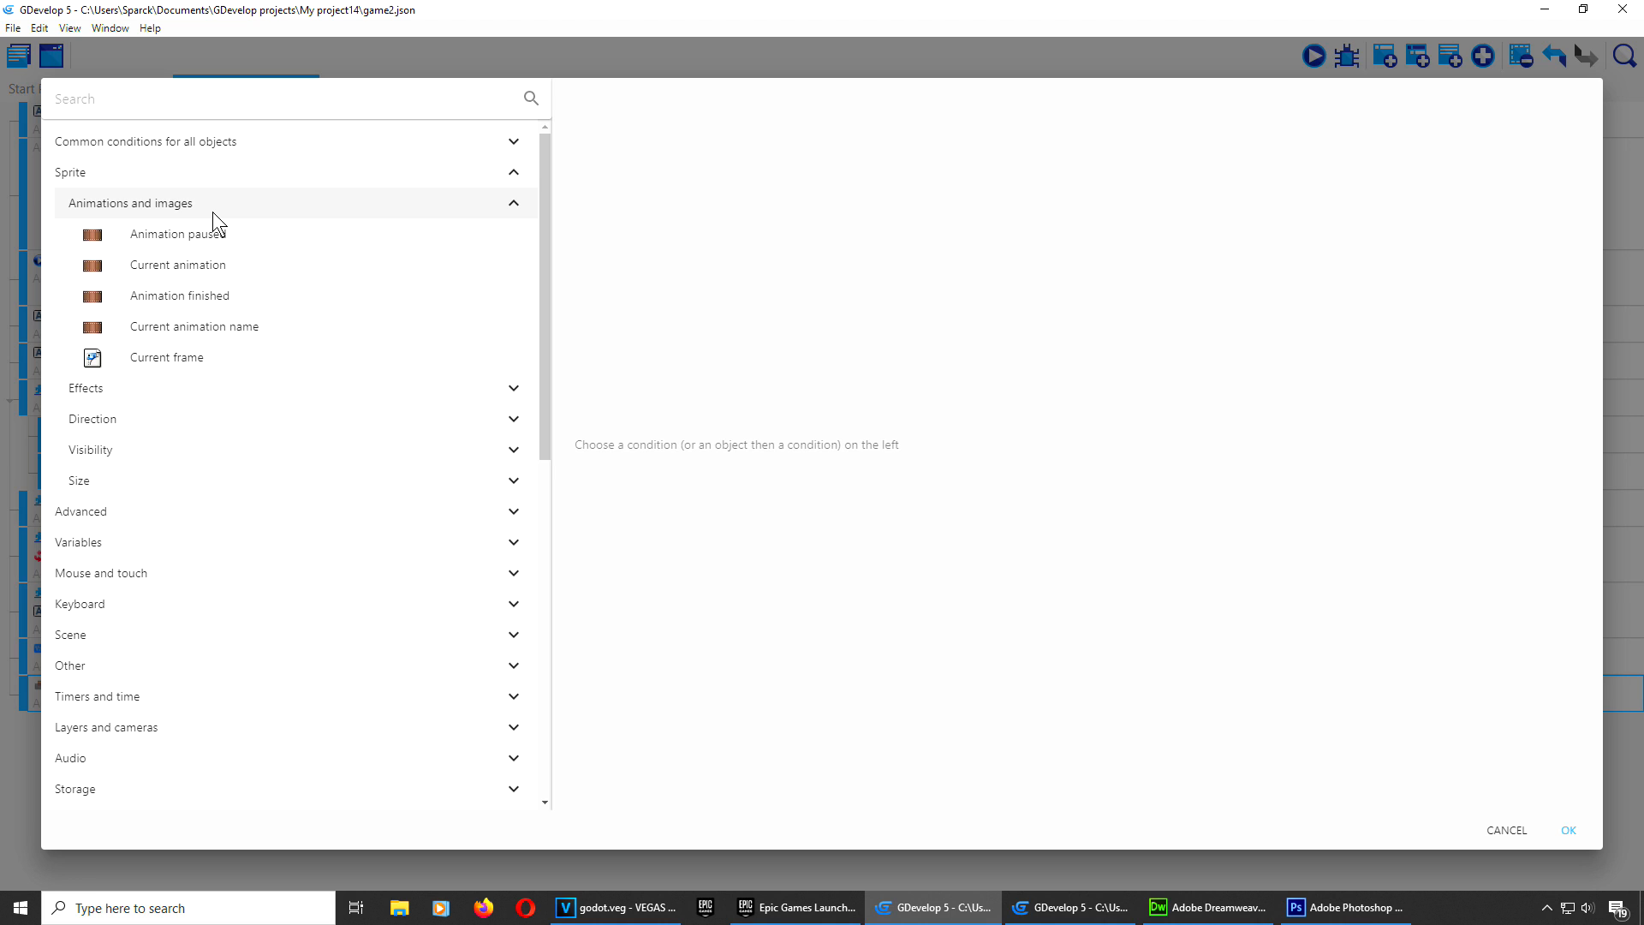
click(250, 274)
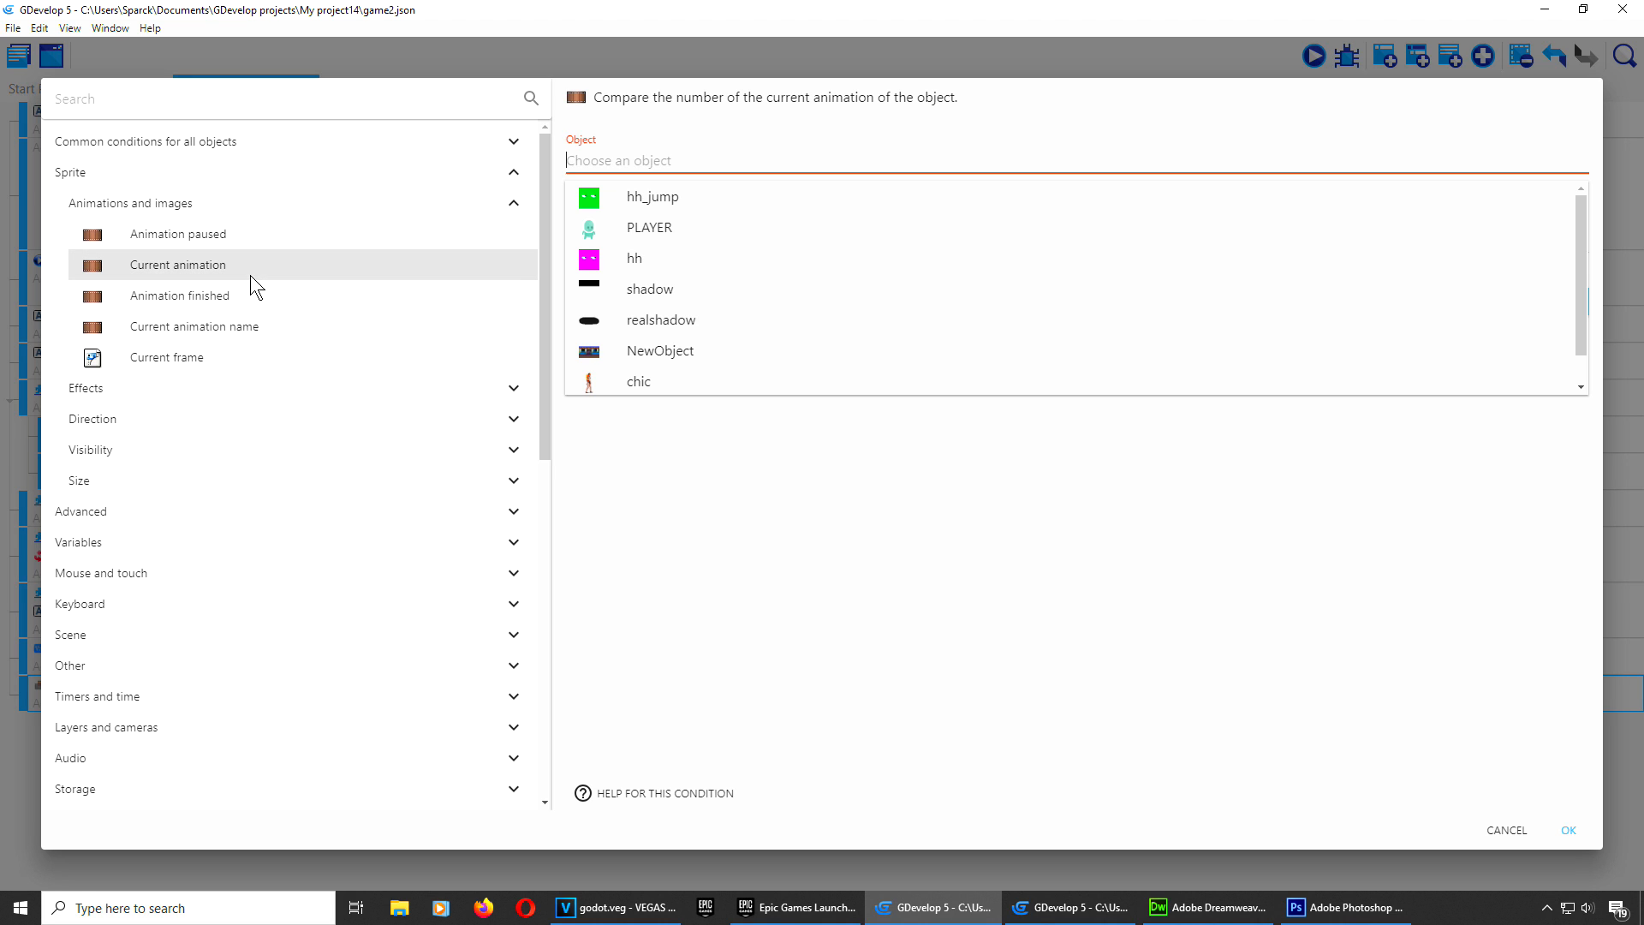
click(683, 230)
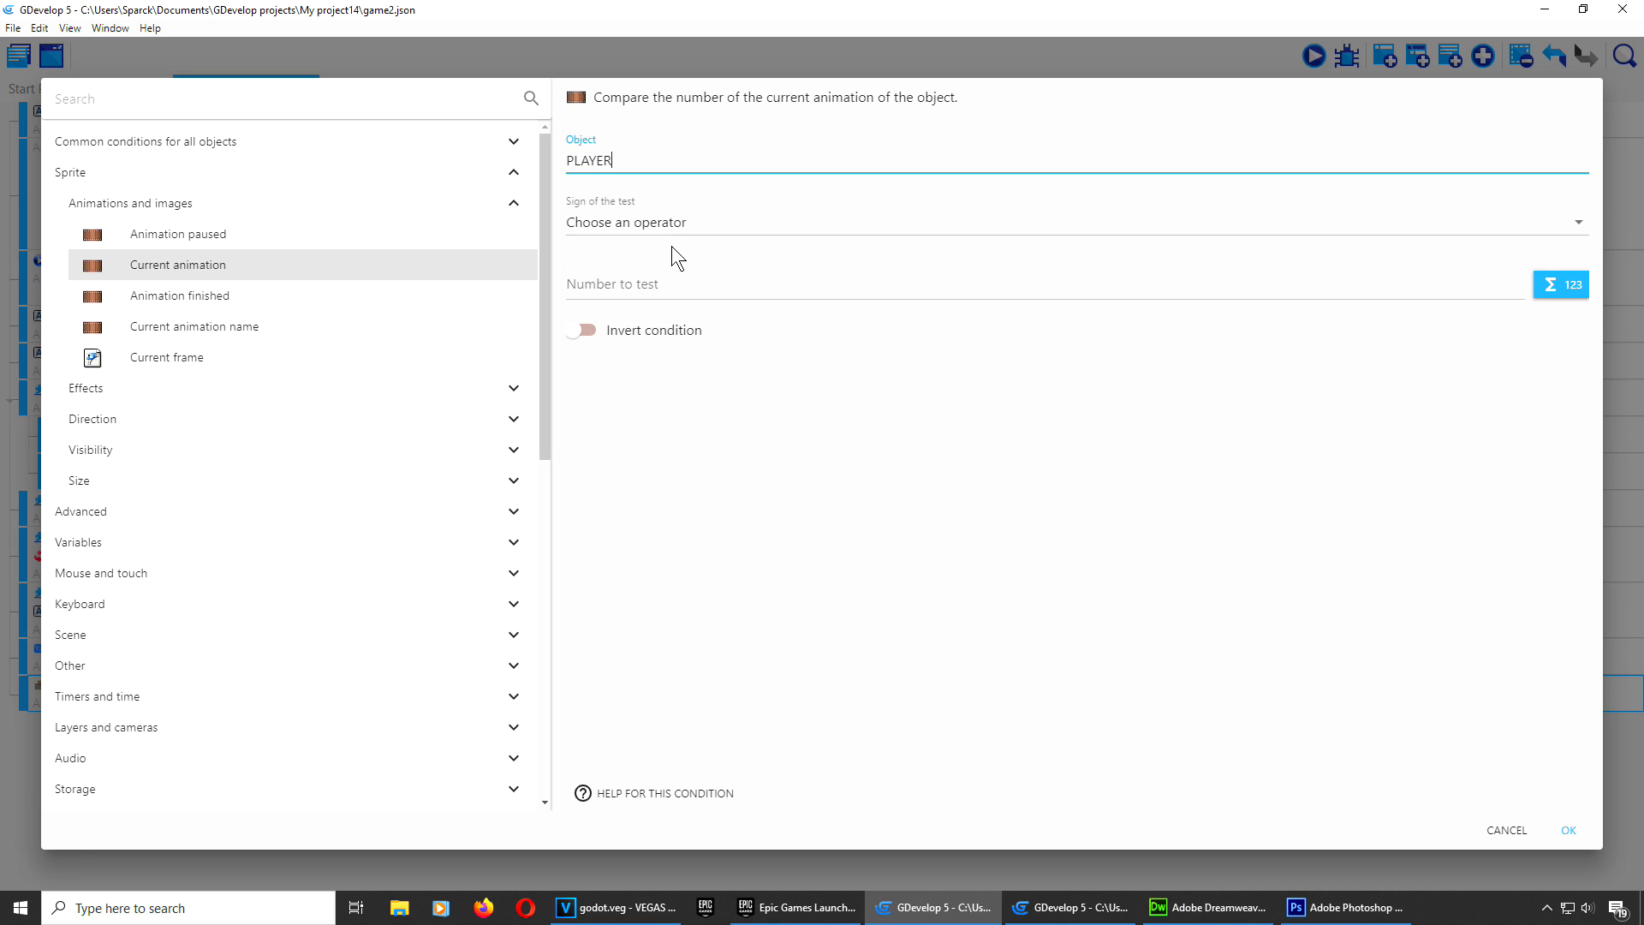
Step: Set the condition to require PLAYER's animation number to equal 3 and apply it
click(676, 223)
click(643, 262)
click(636, 284)
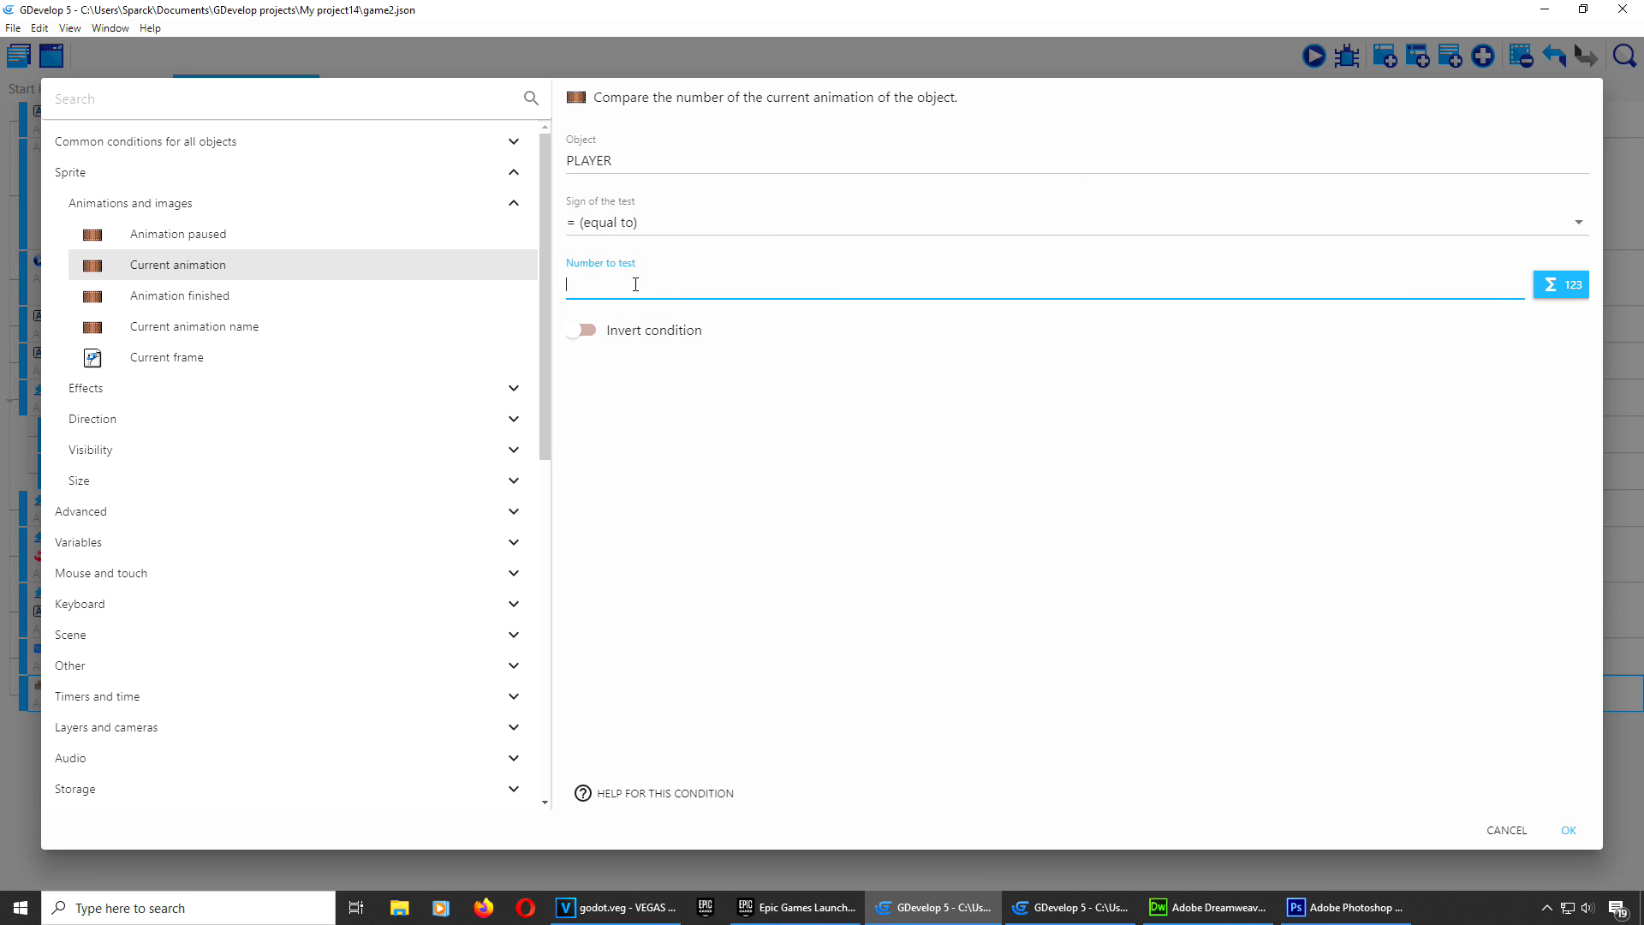
click(711, 459)
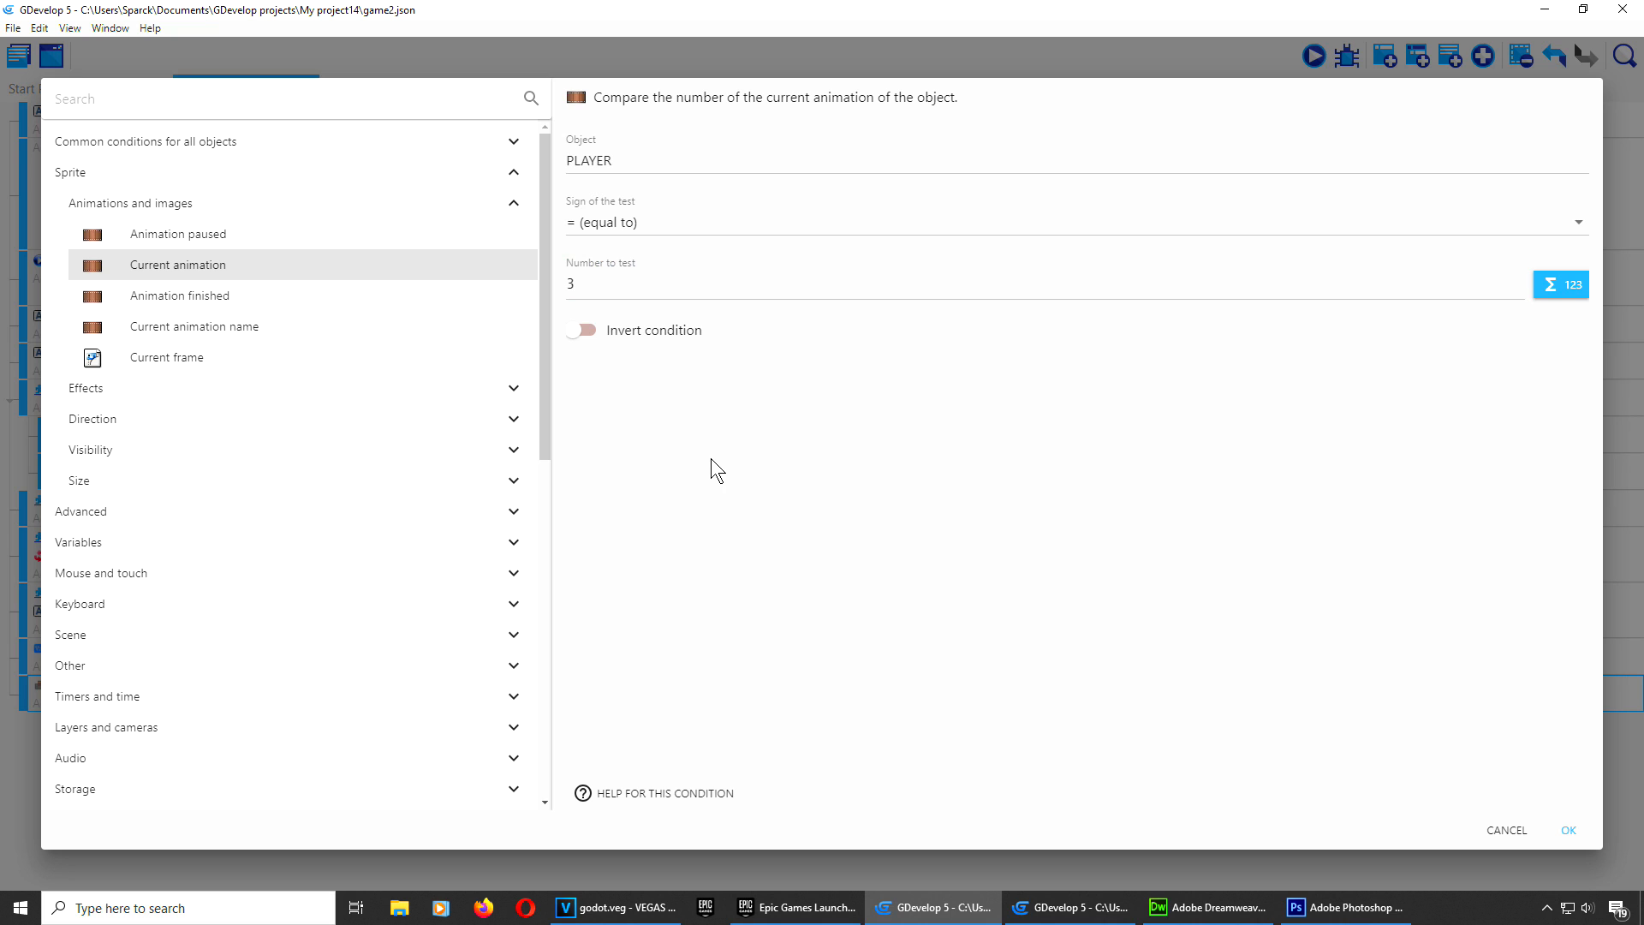
click(1569, 830)
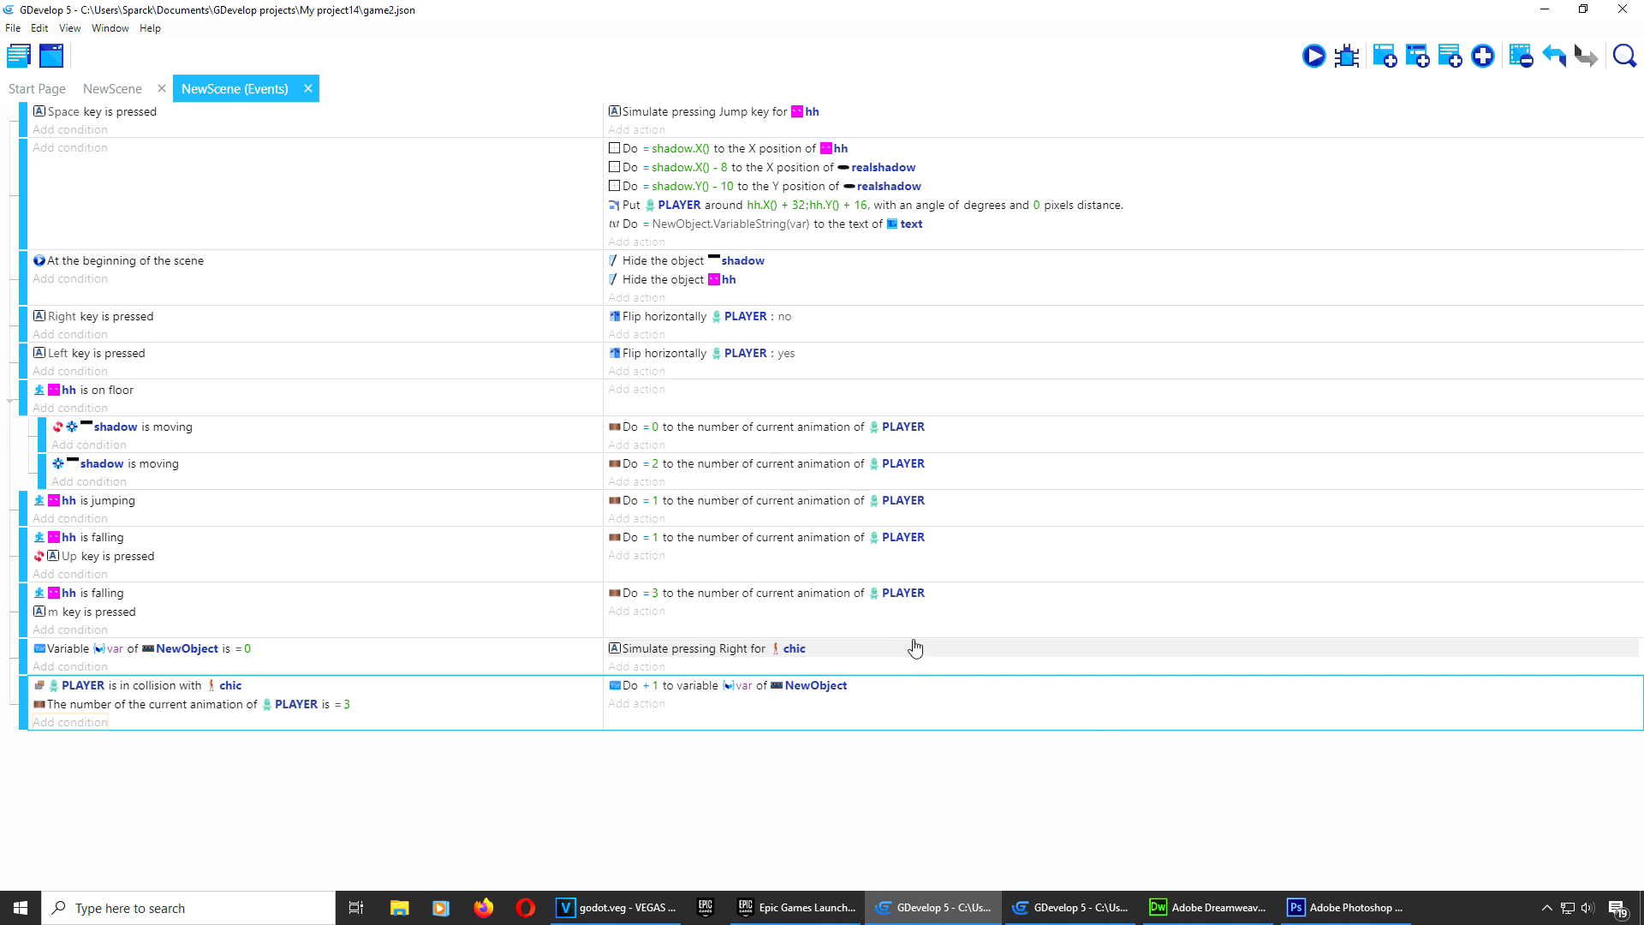
Step: Preview the scene while walking PLAYER without attacking to check the counter, and close the preview
click(1312, 56)
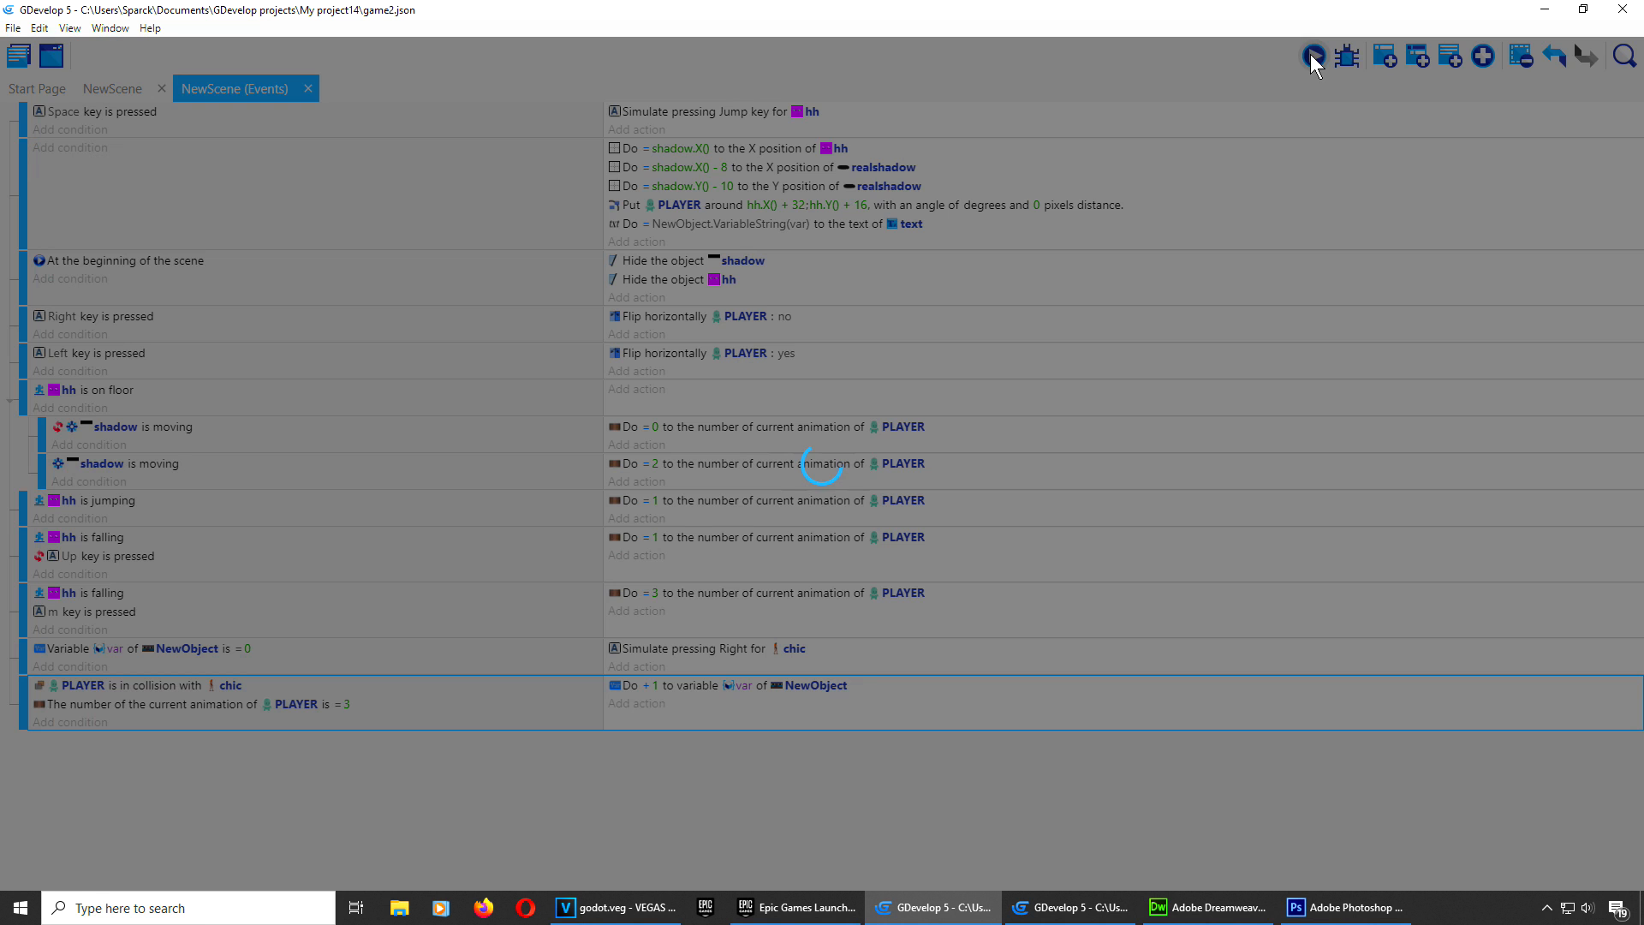
key(Down)
key(Left)
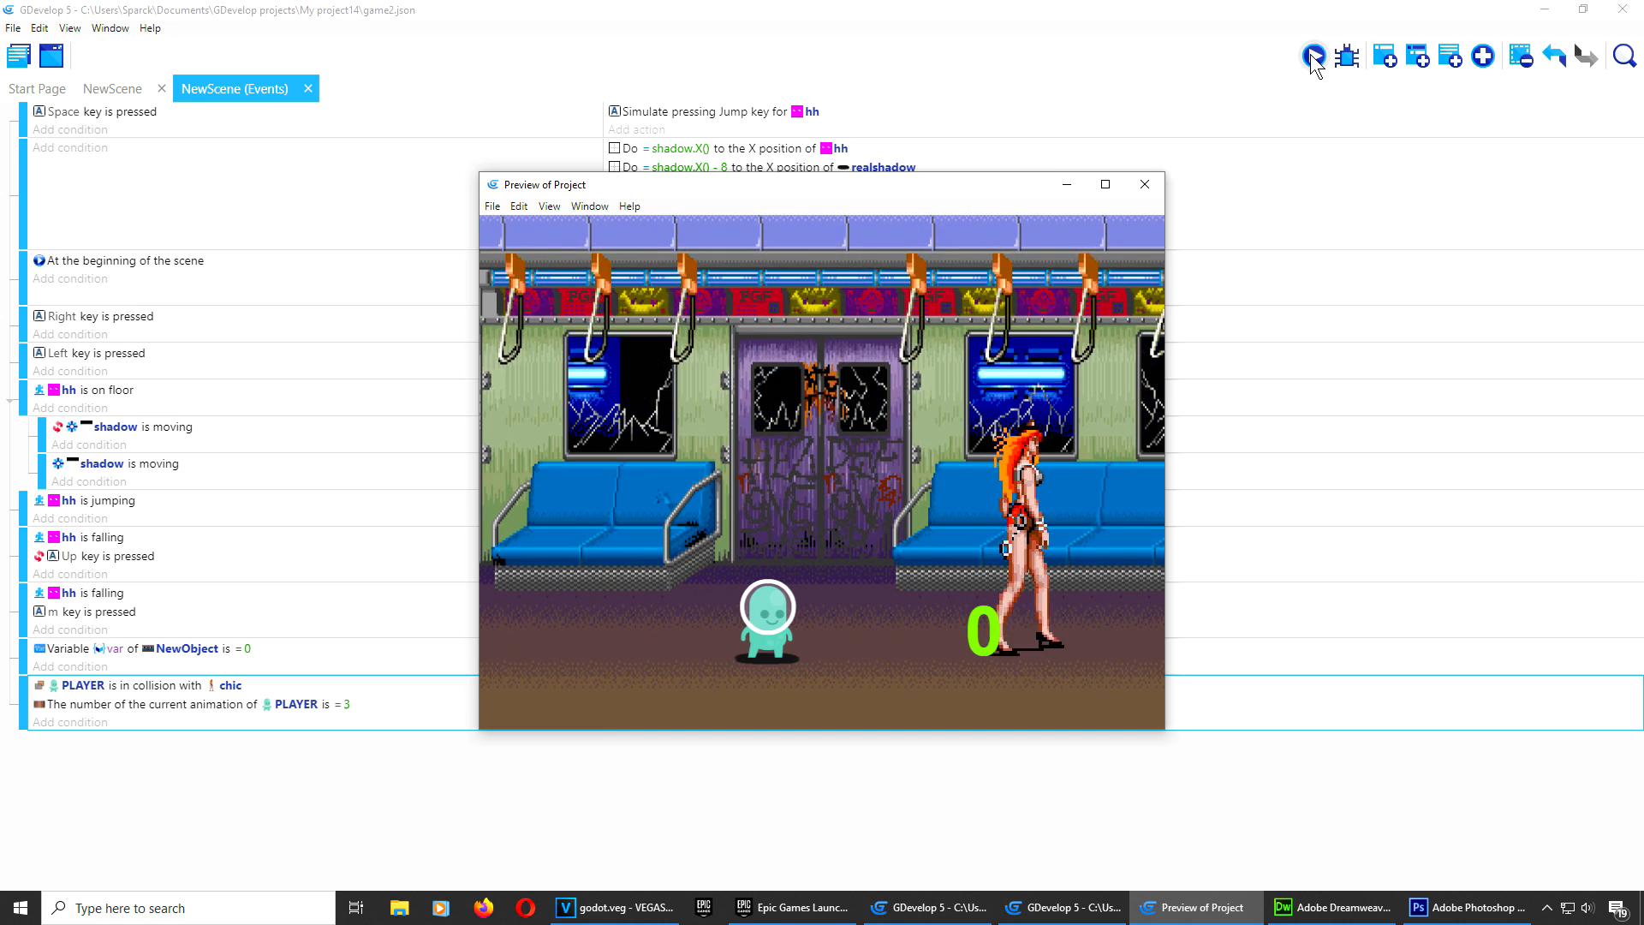
click(1140, 192)
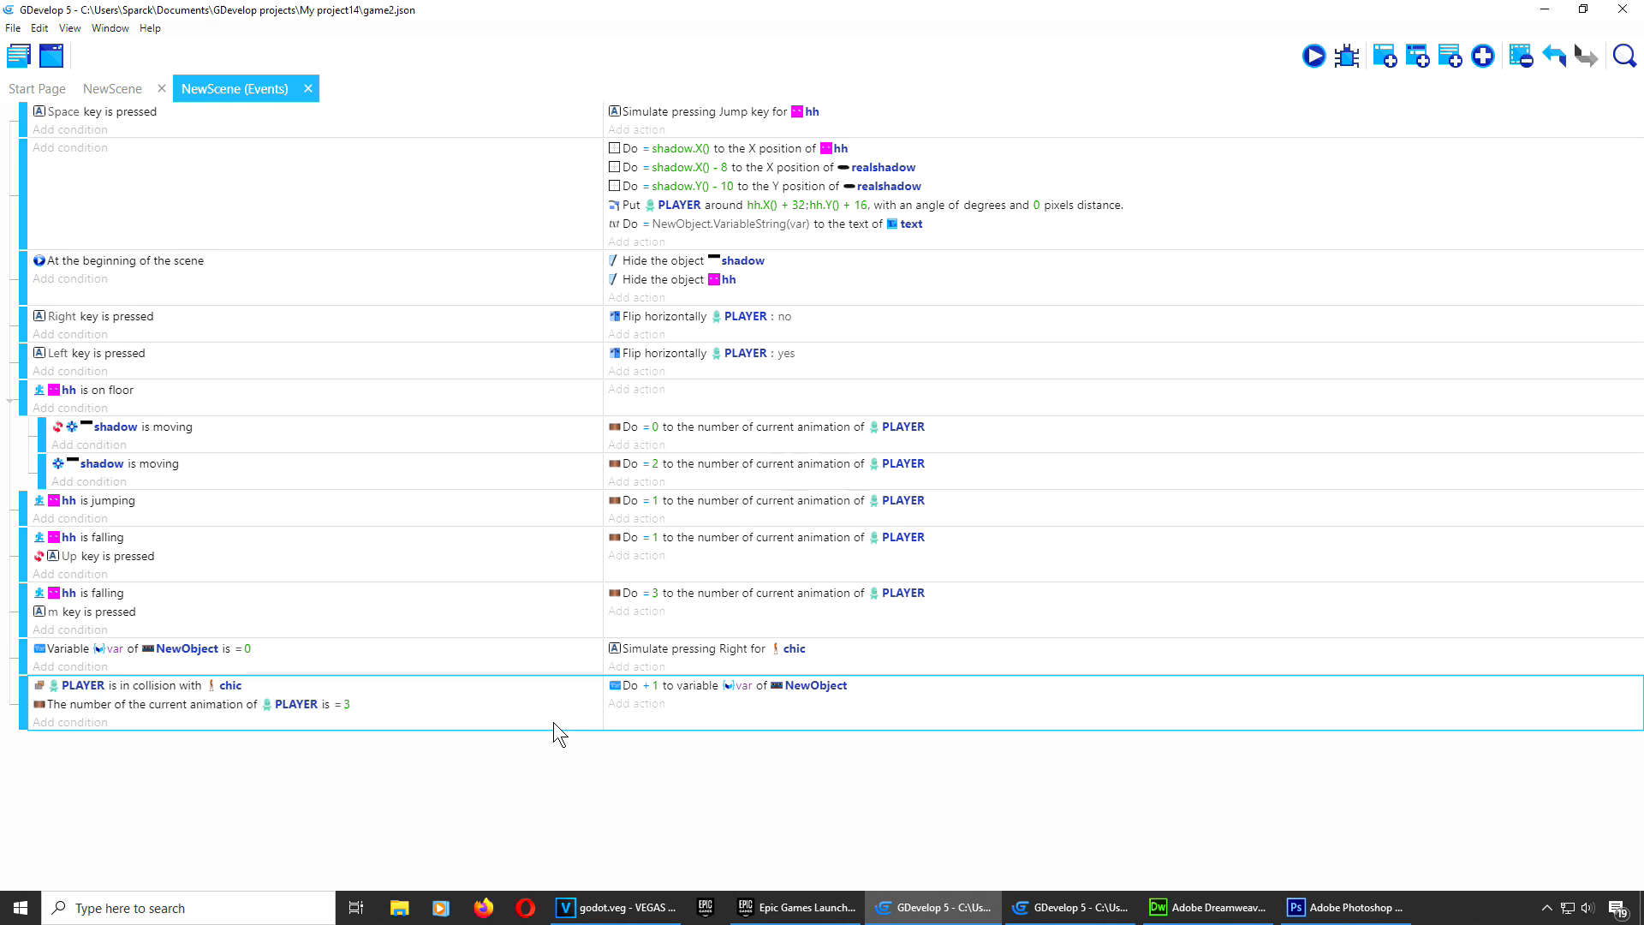
Step: Preview the scene again, test jumping and attacking chic with PLAYER, and close the preview
click(1314, 57)
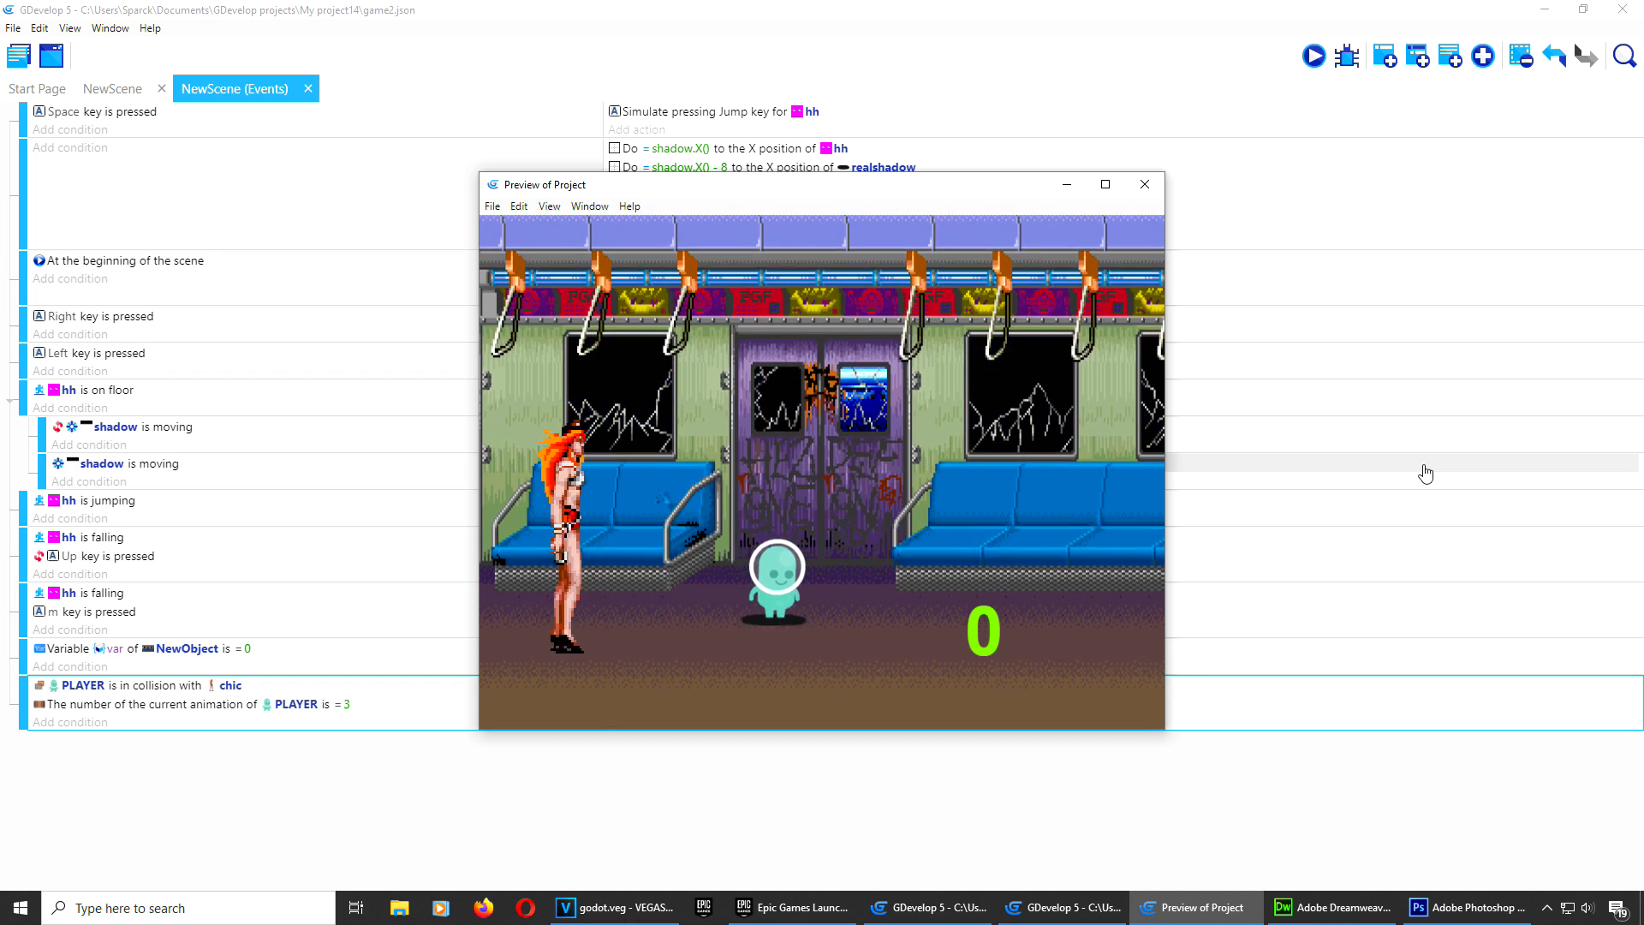
key(Down)
key(Left)
key(space)
key(Right)
key(Left)
key(space)
key(Left)
key(m)
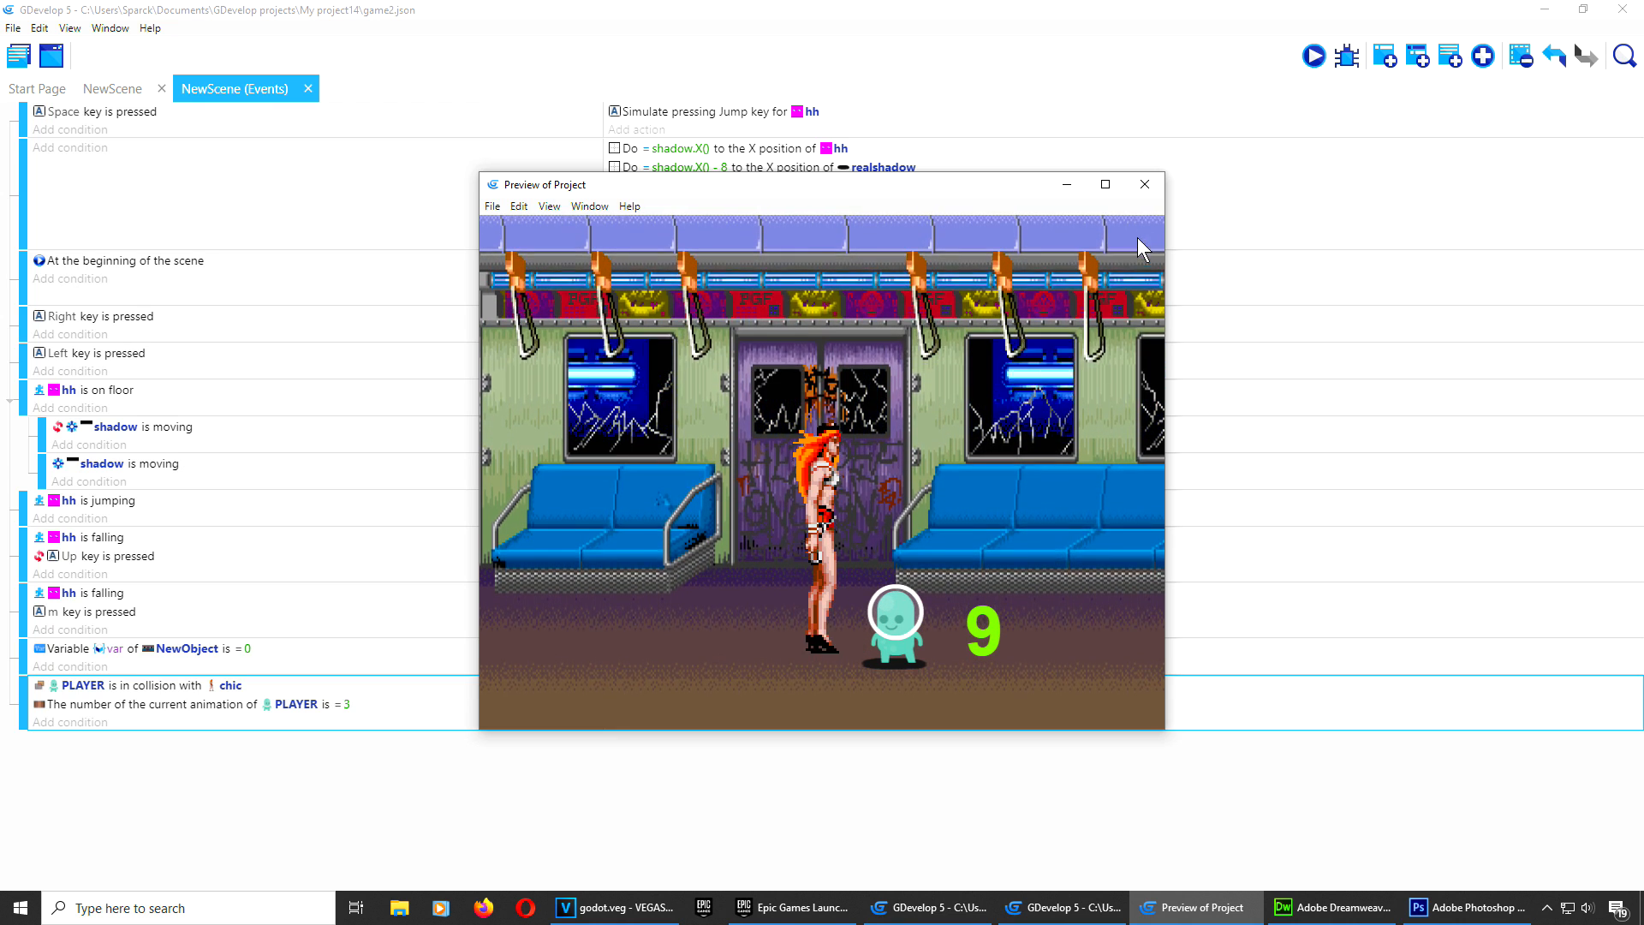
click(1145, 186)
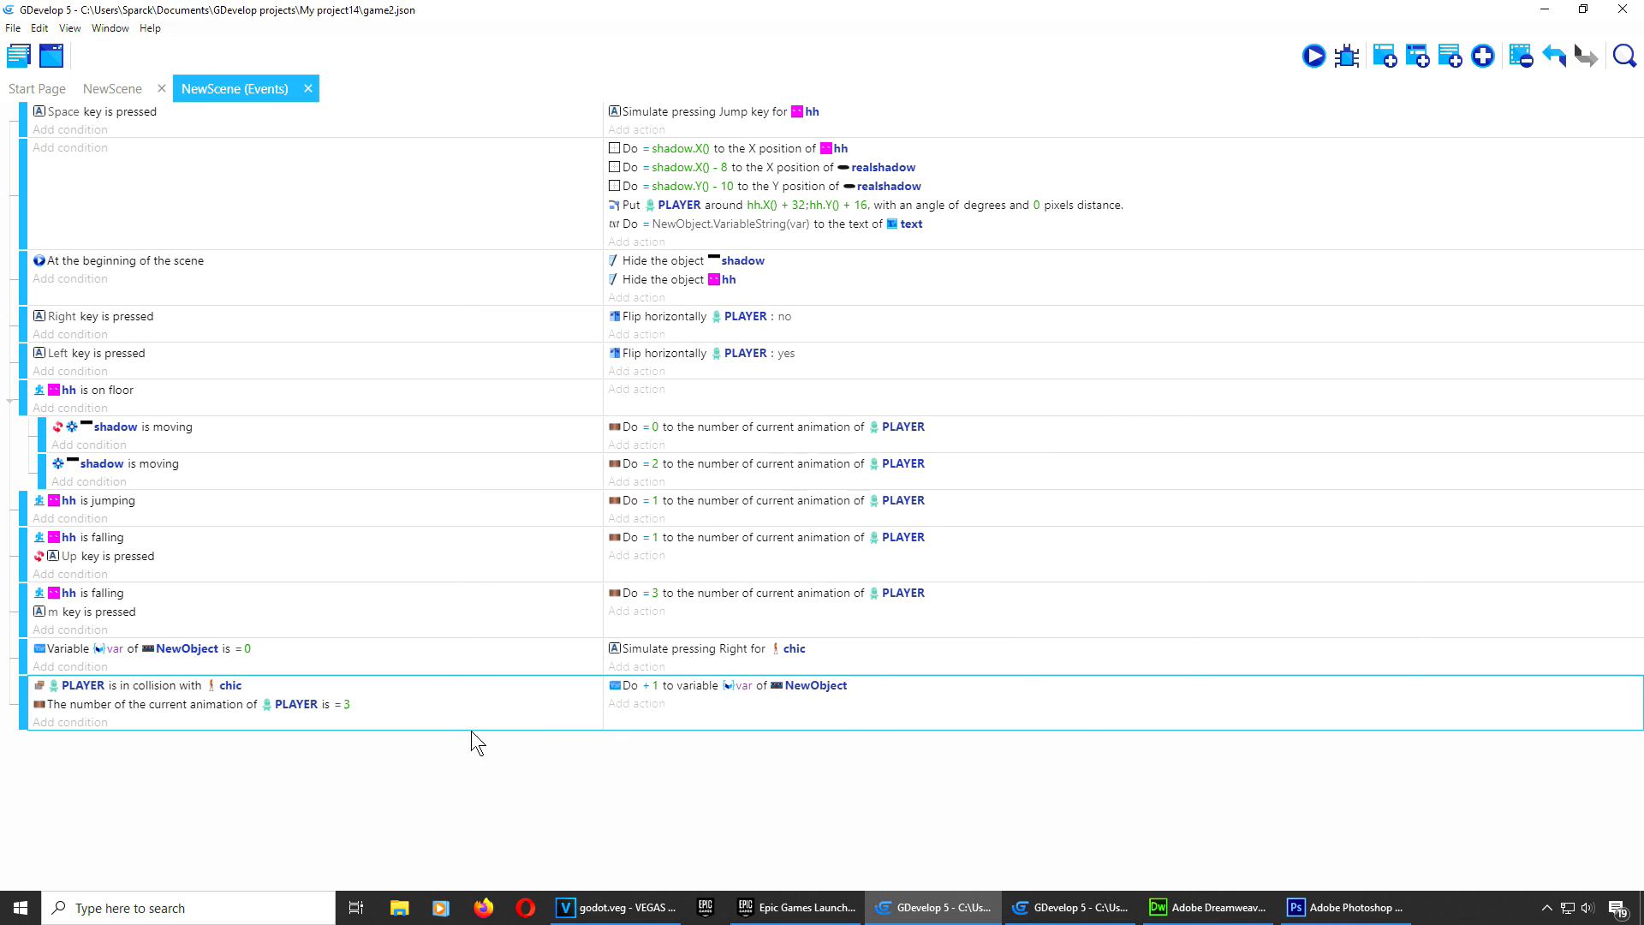
Step: Add a Change the animation action for chic to the collision event
click(638, 704)
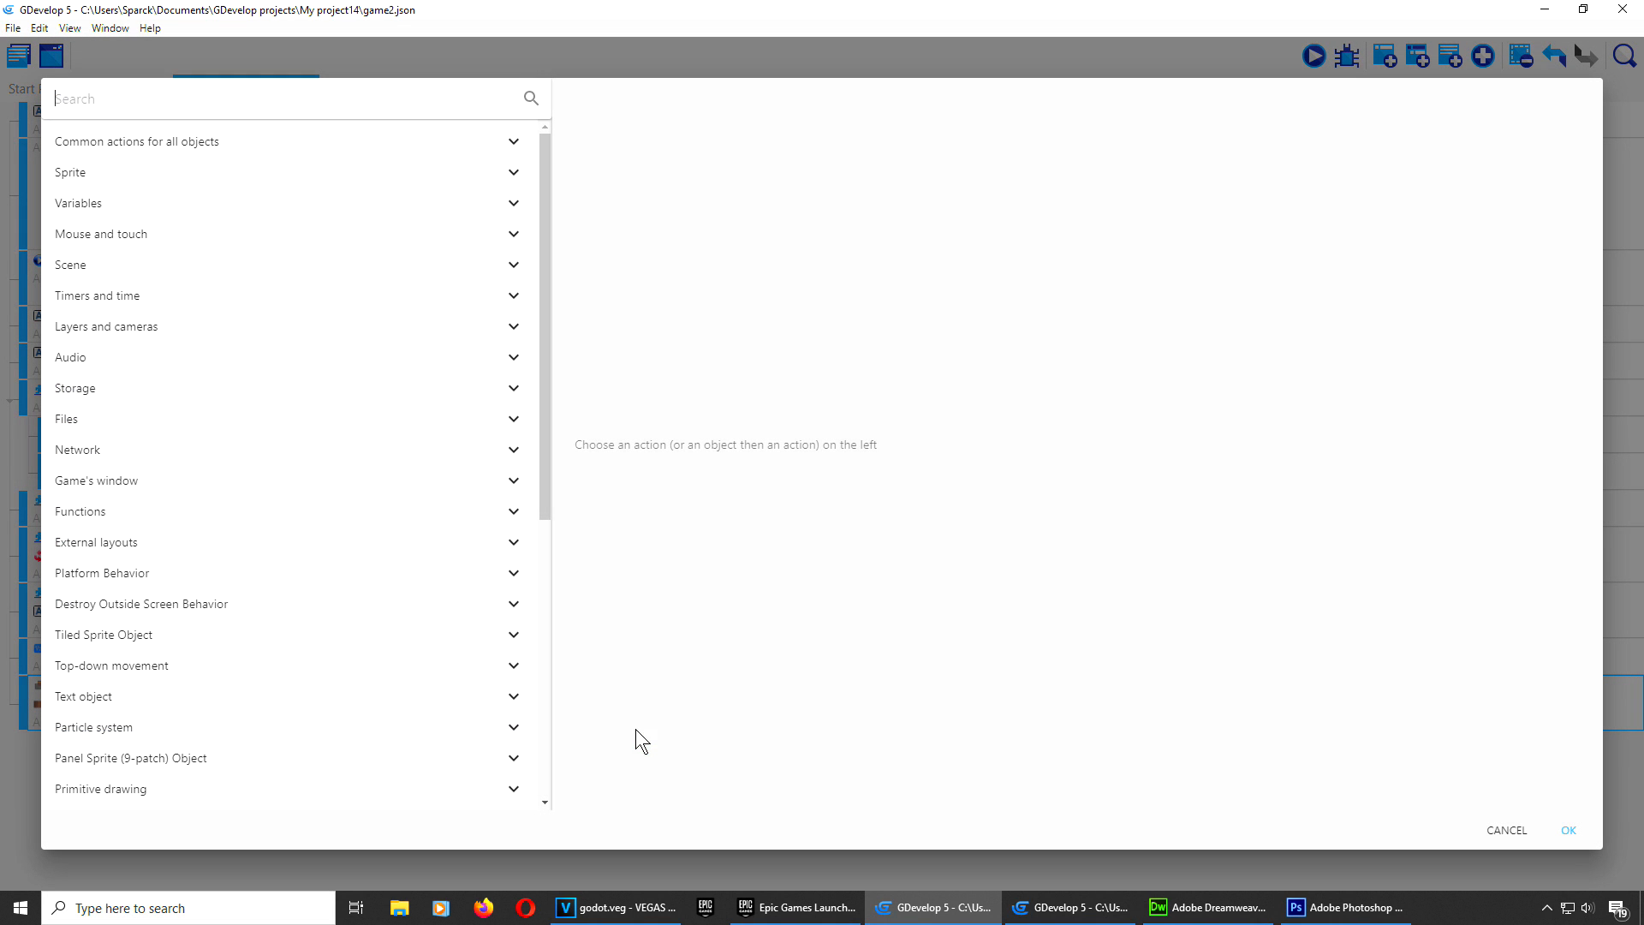
click(144, 172)
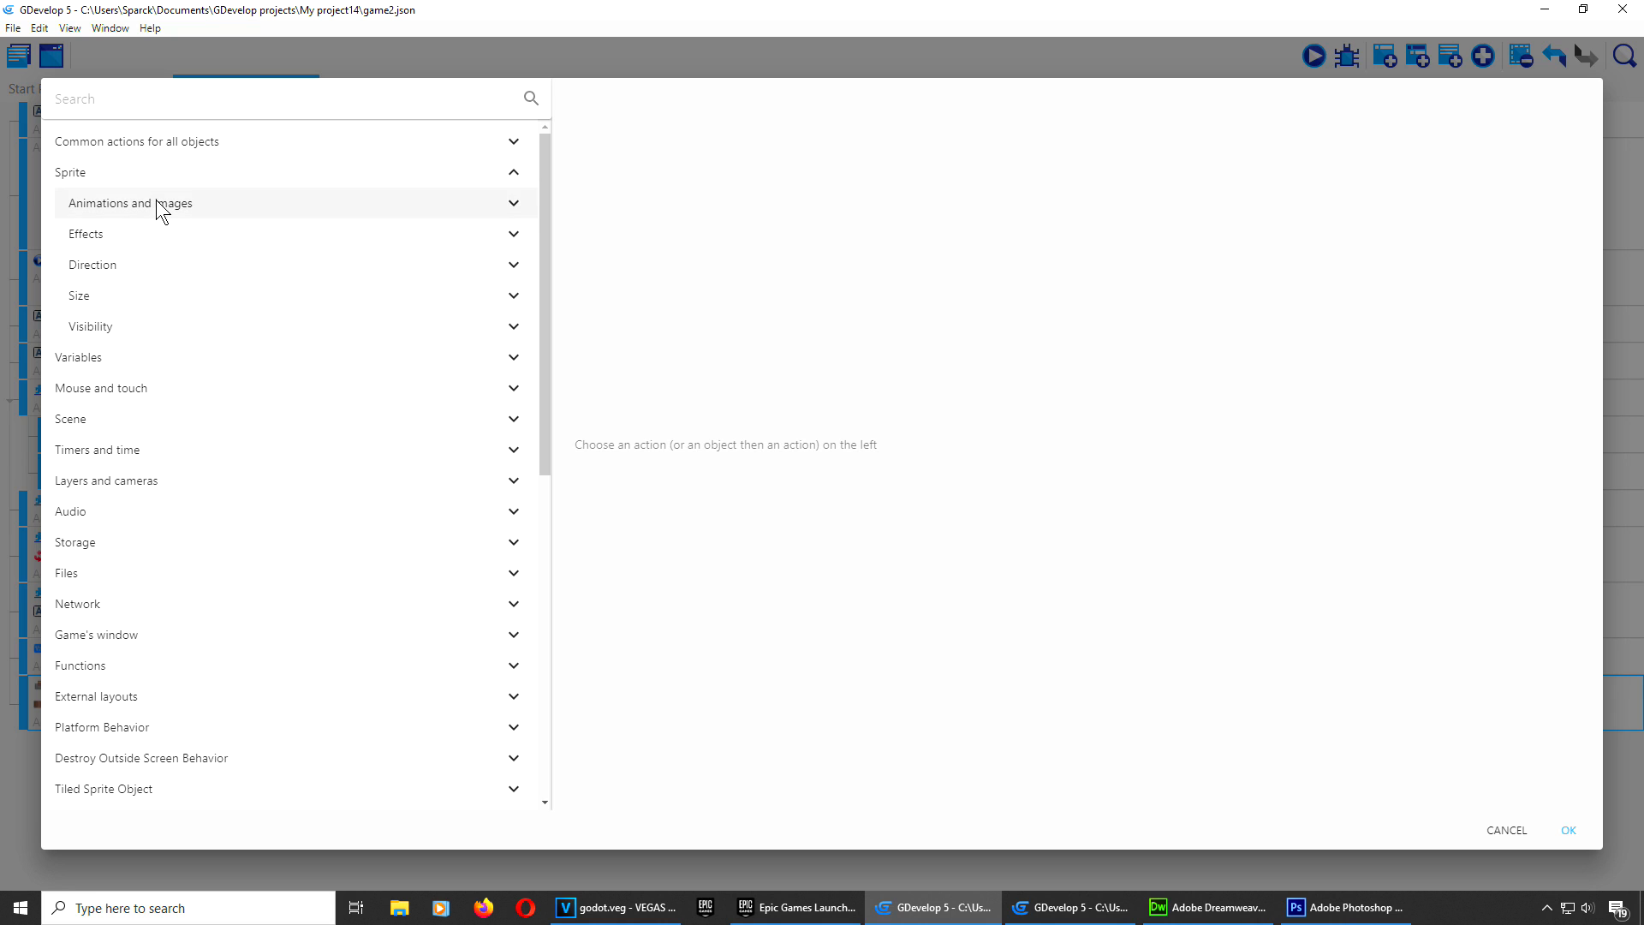
click(157, 202)
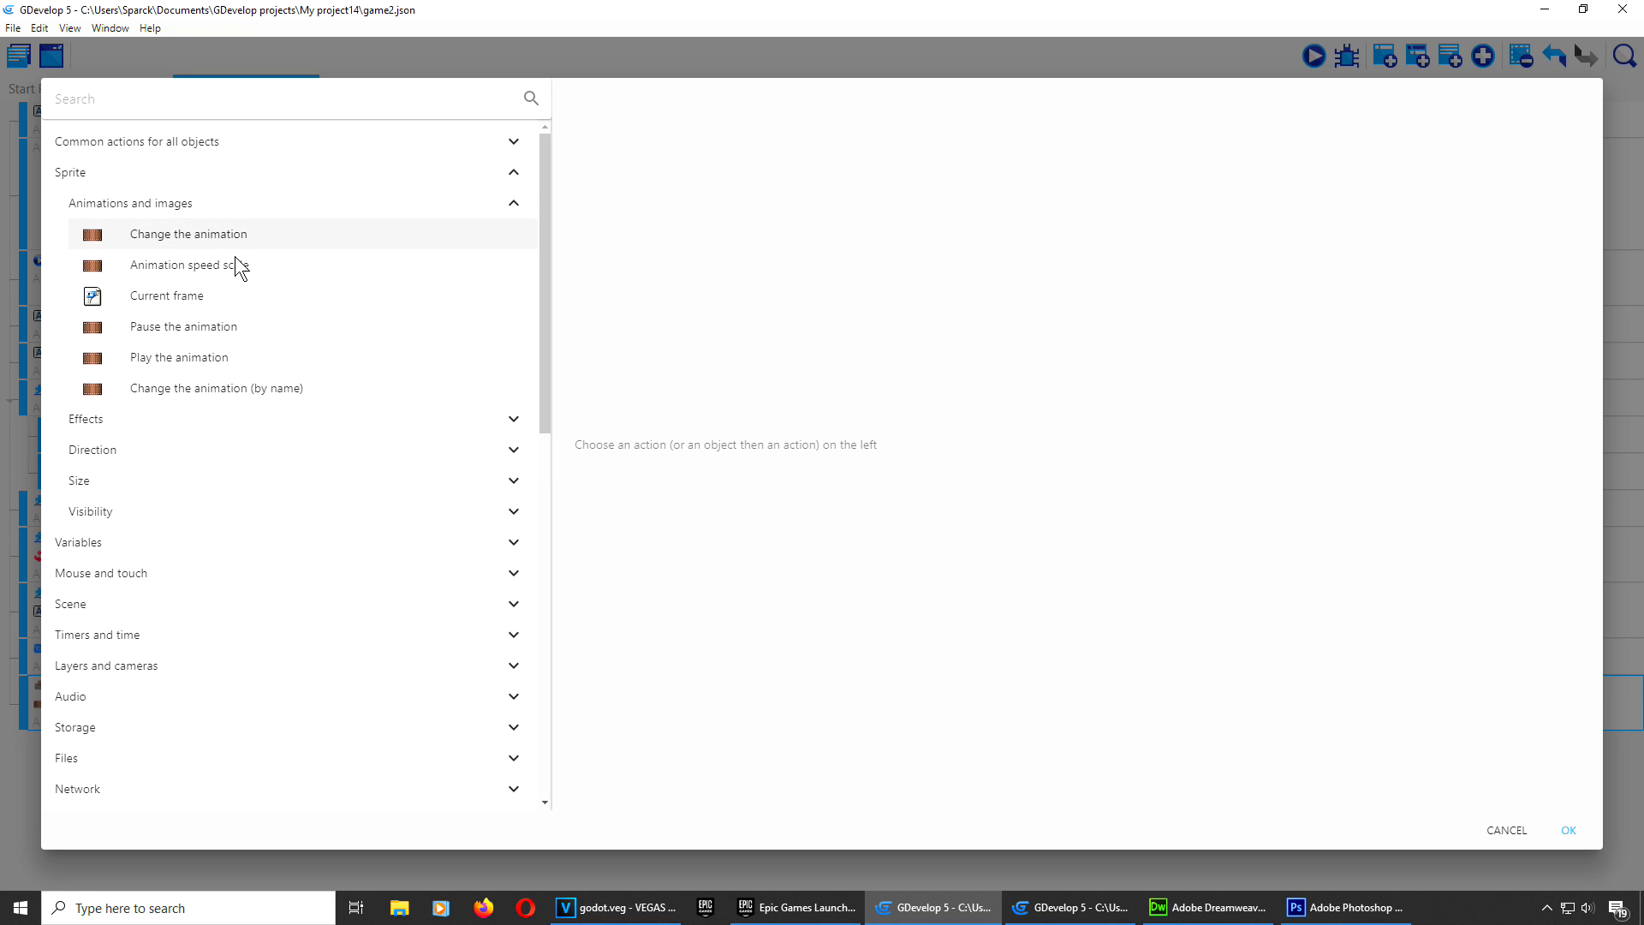
click(237, 232)
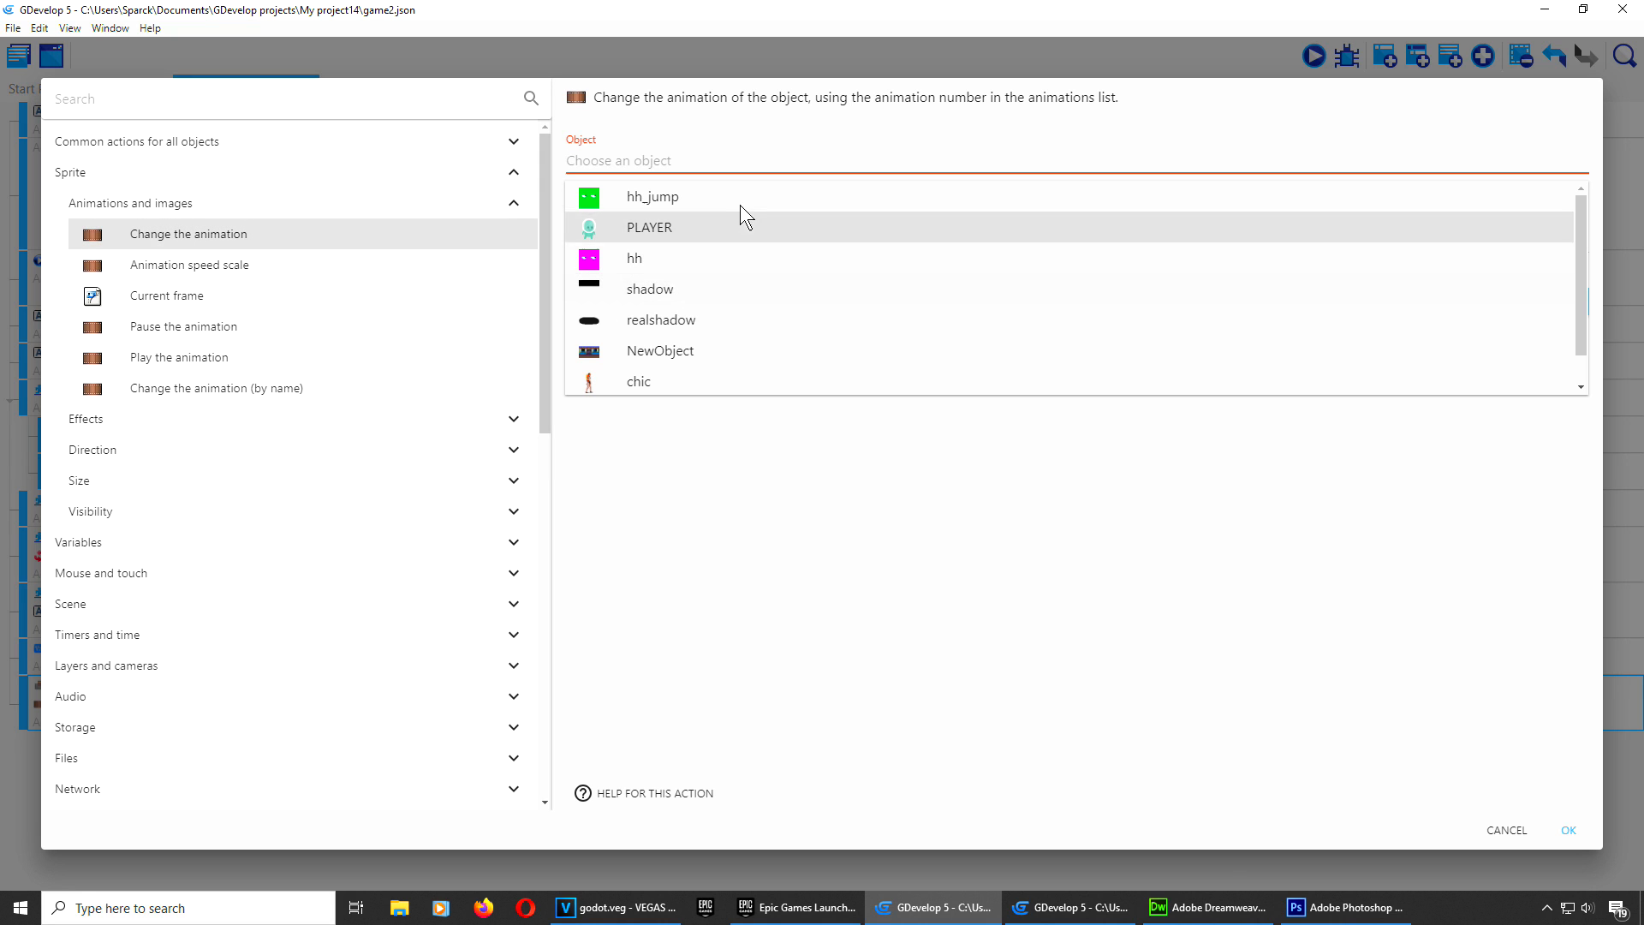
scroll(694, 355, down, 1)
click(680, 348)
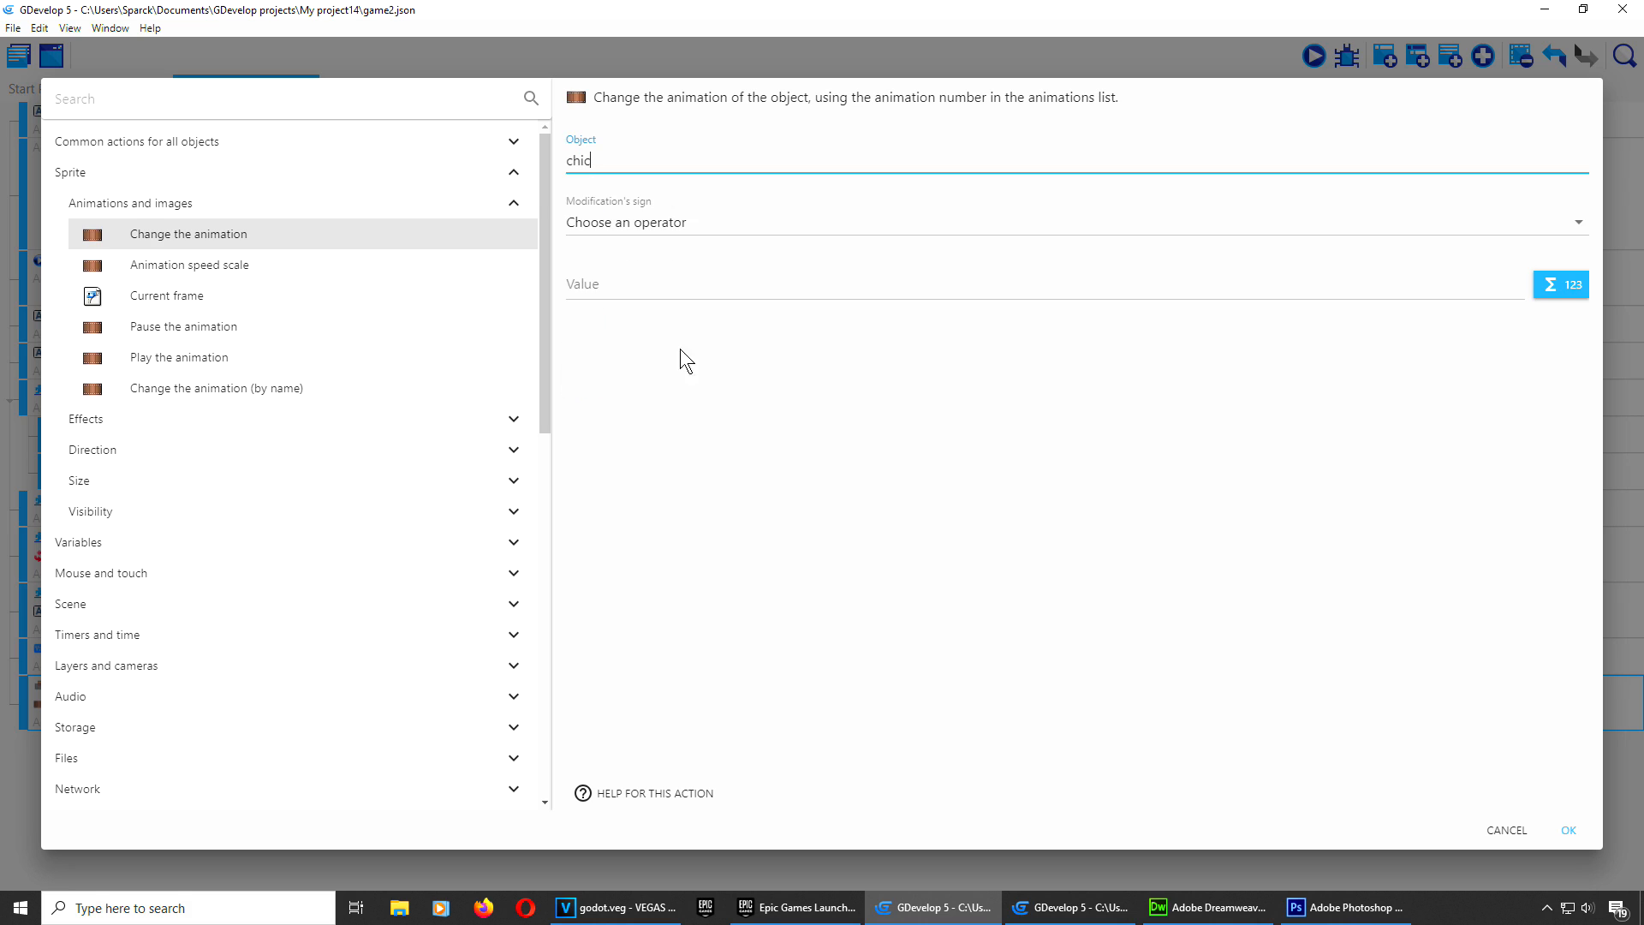
Step: Configure the action to set chic's animation number to 1 and apply it
click(691, 223)
click(644, 265)
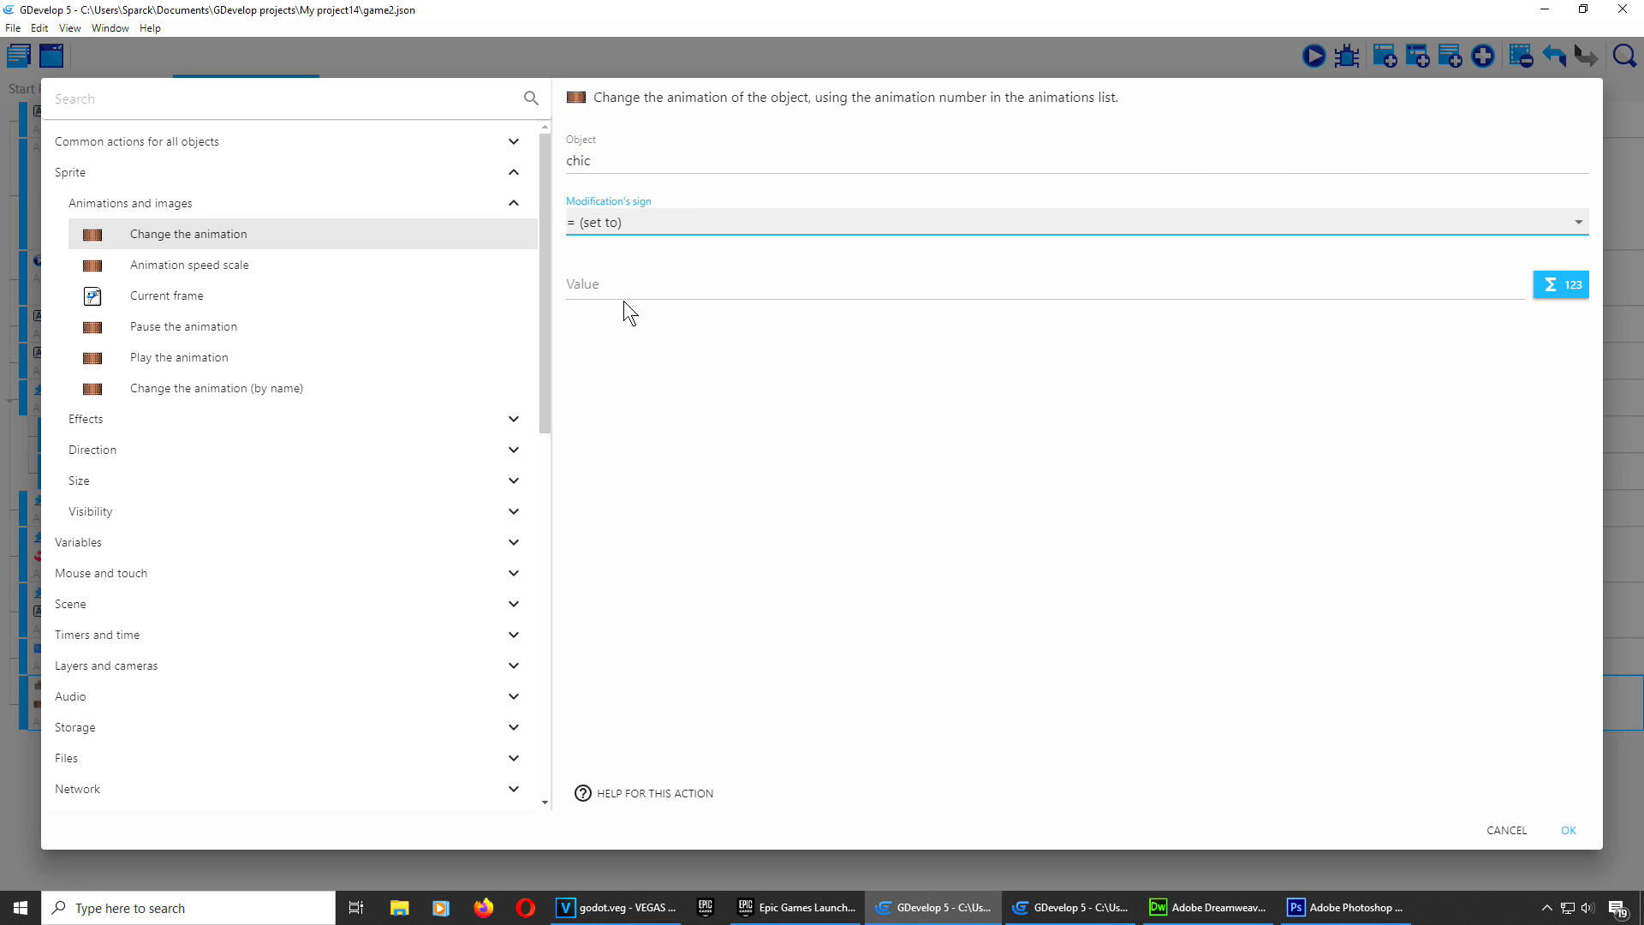
click(614, 291)
text(1)
click(644, 377)
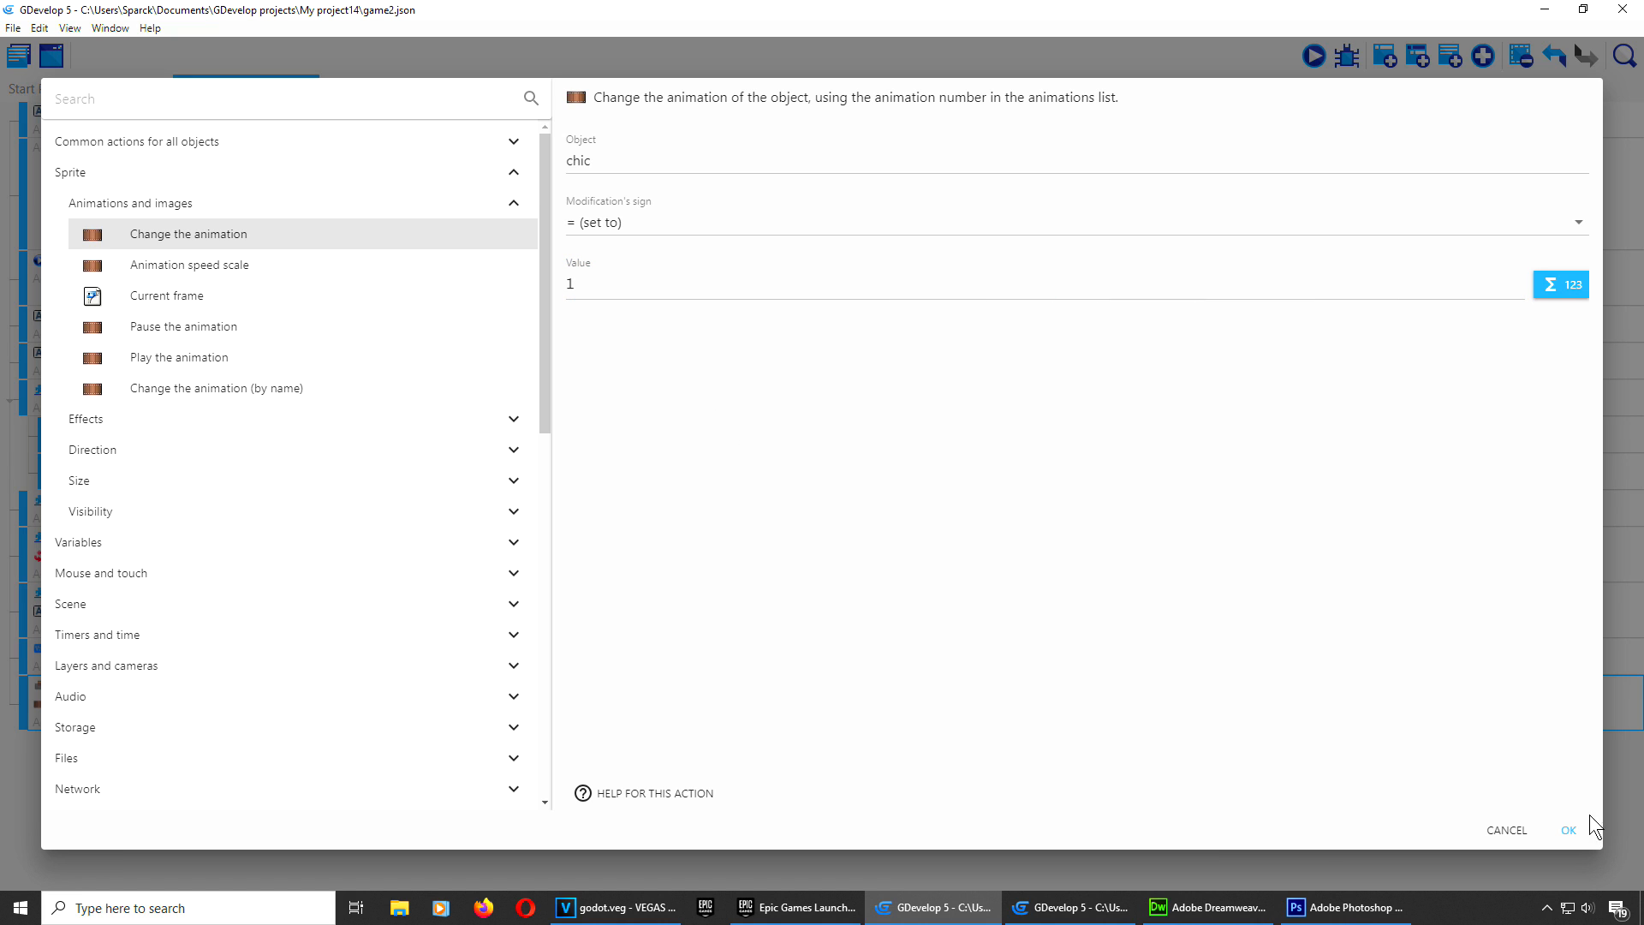
click(1569, 829)
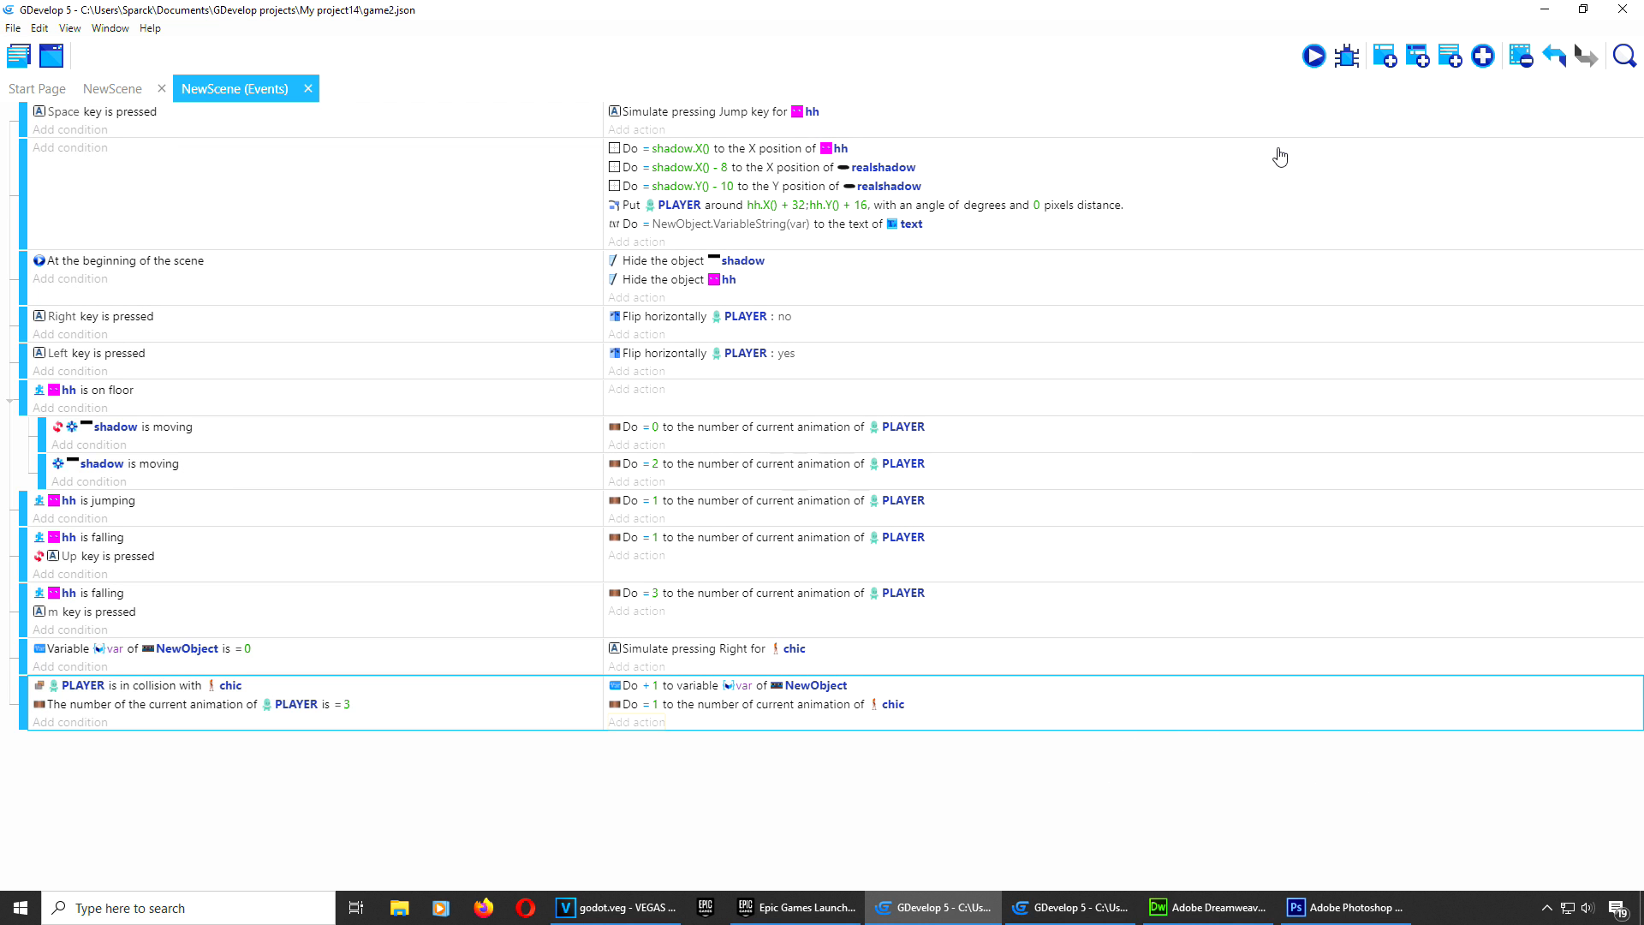
Step: Preview the scene and jump-attack chic with PLAYER to test her animation change
click(1314, 56)
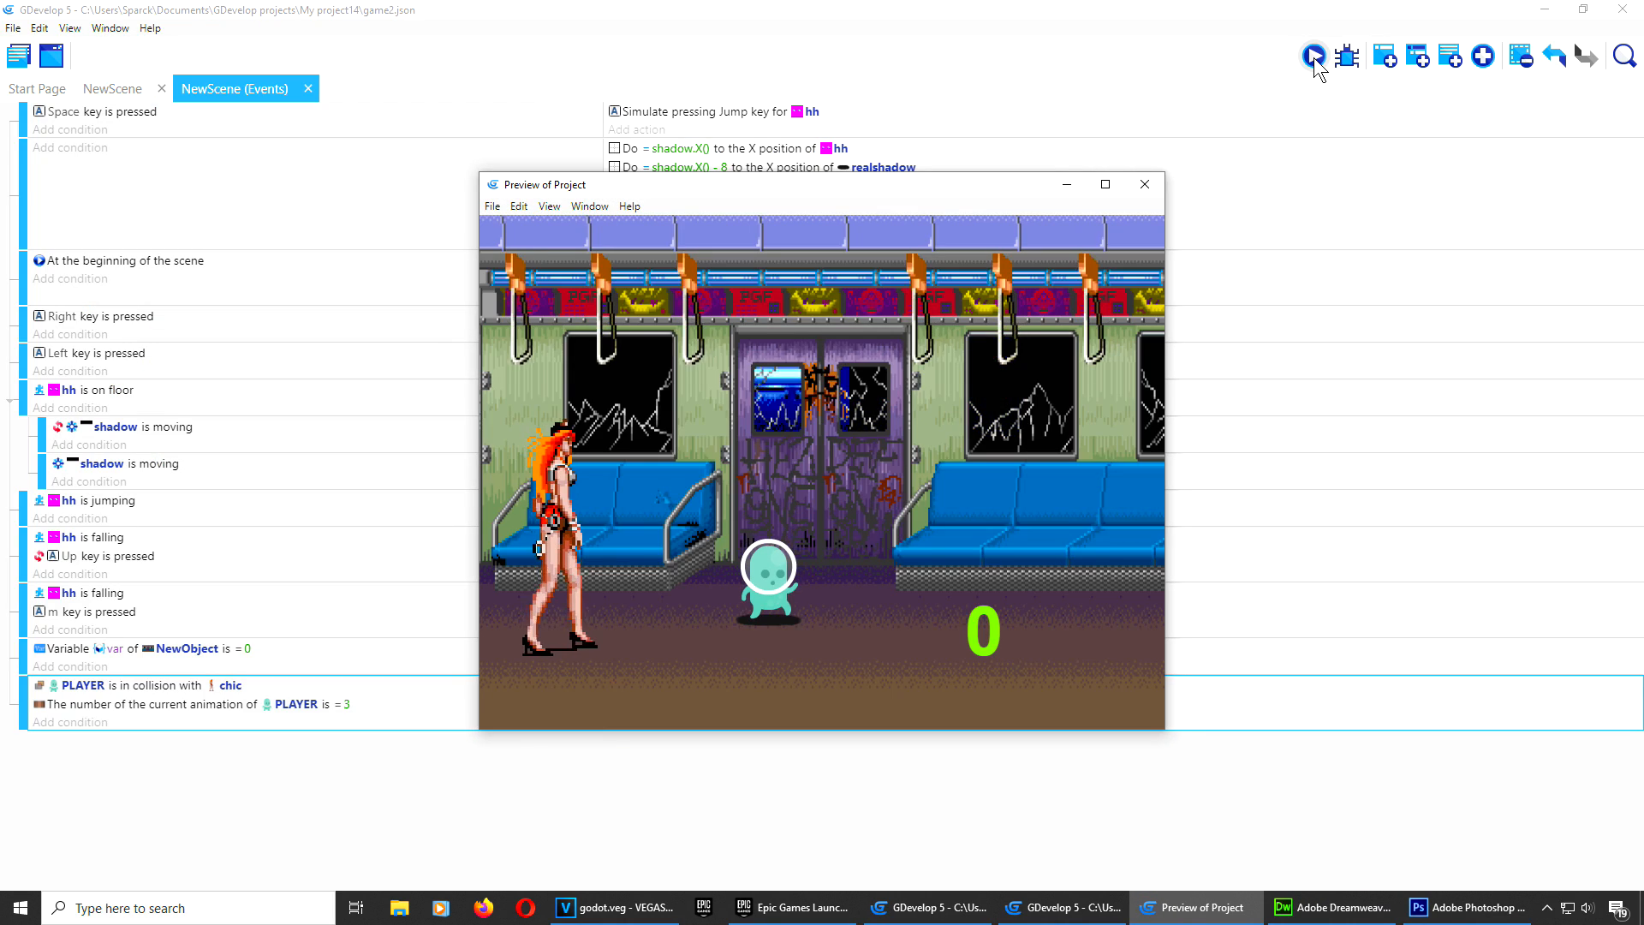
key(Left)
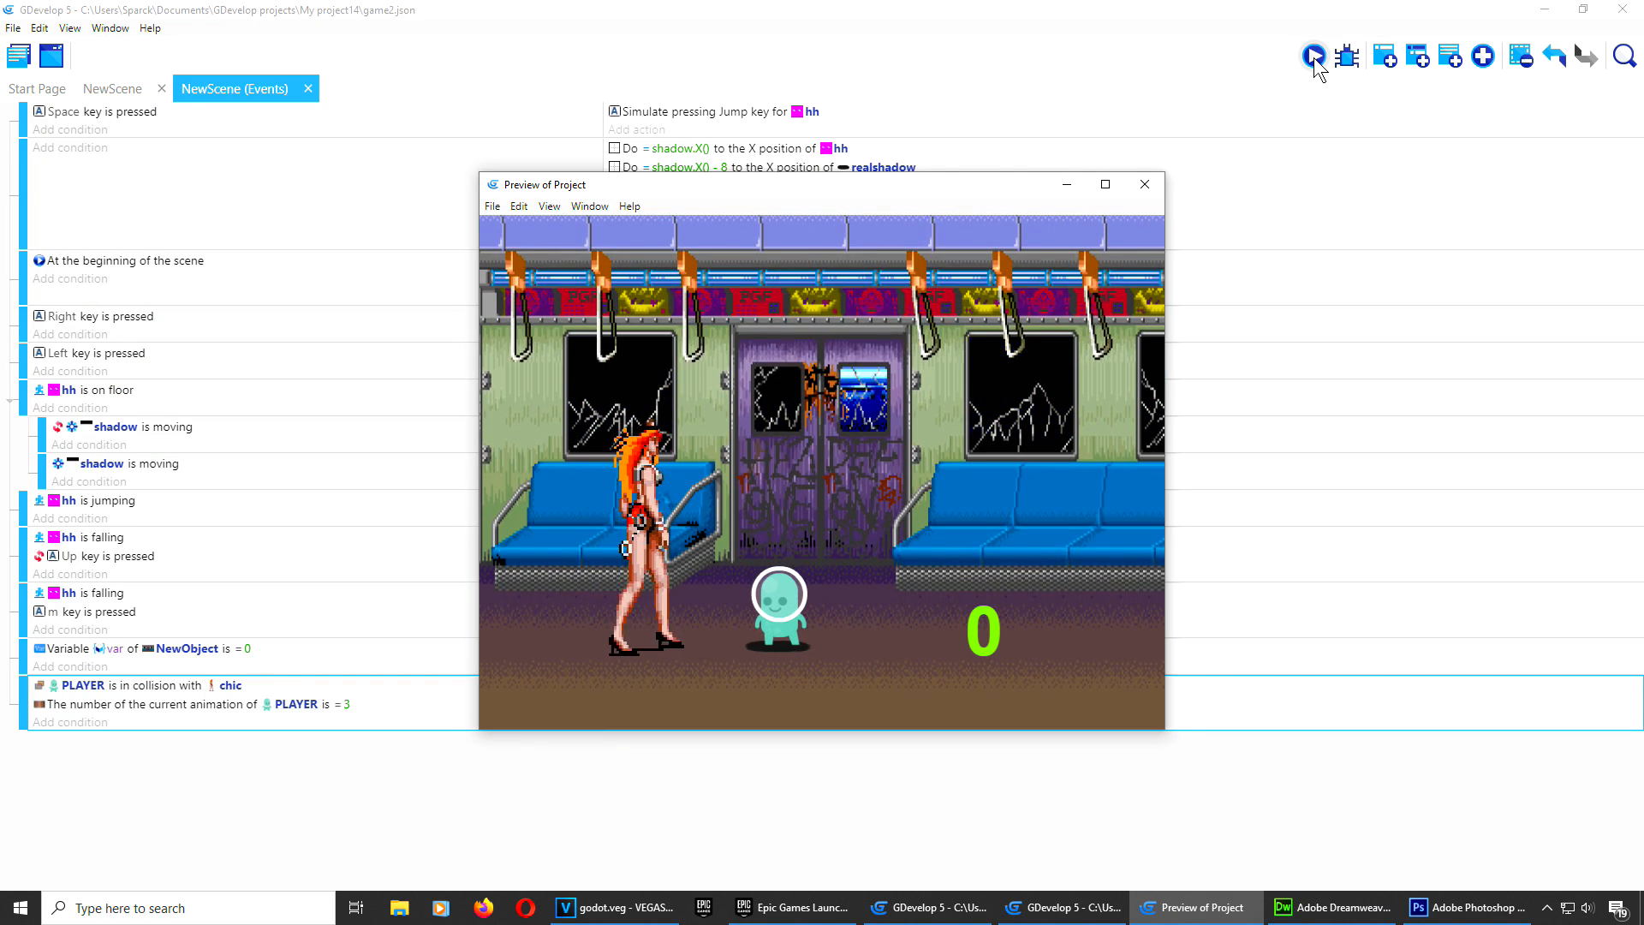
key(space)
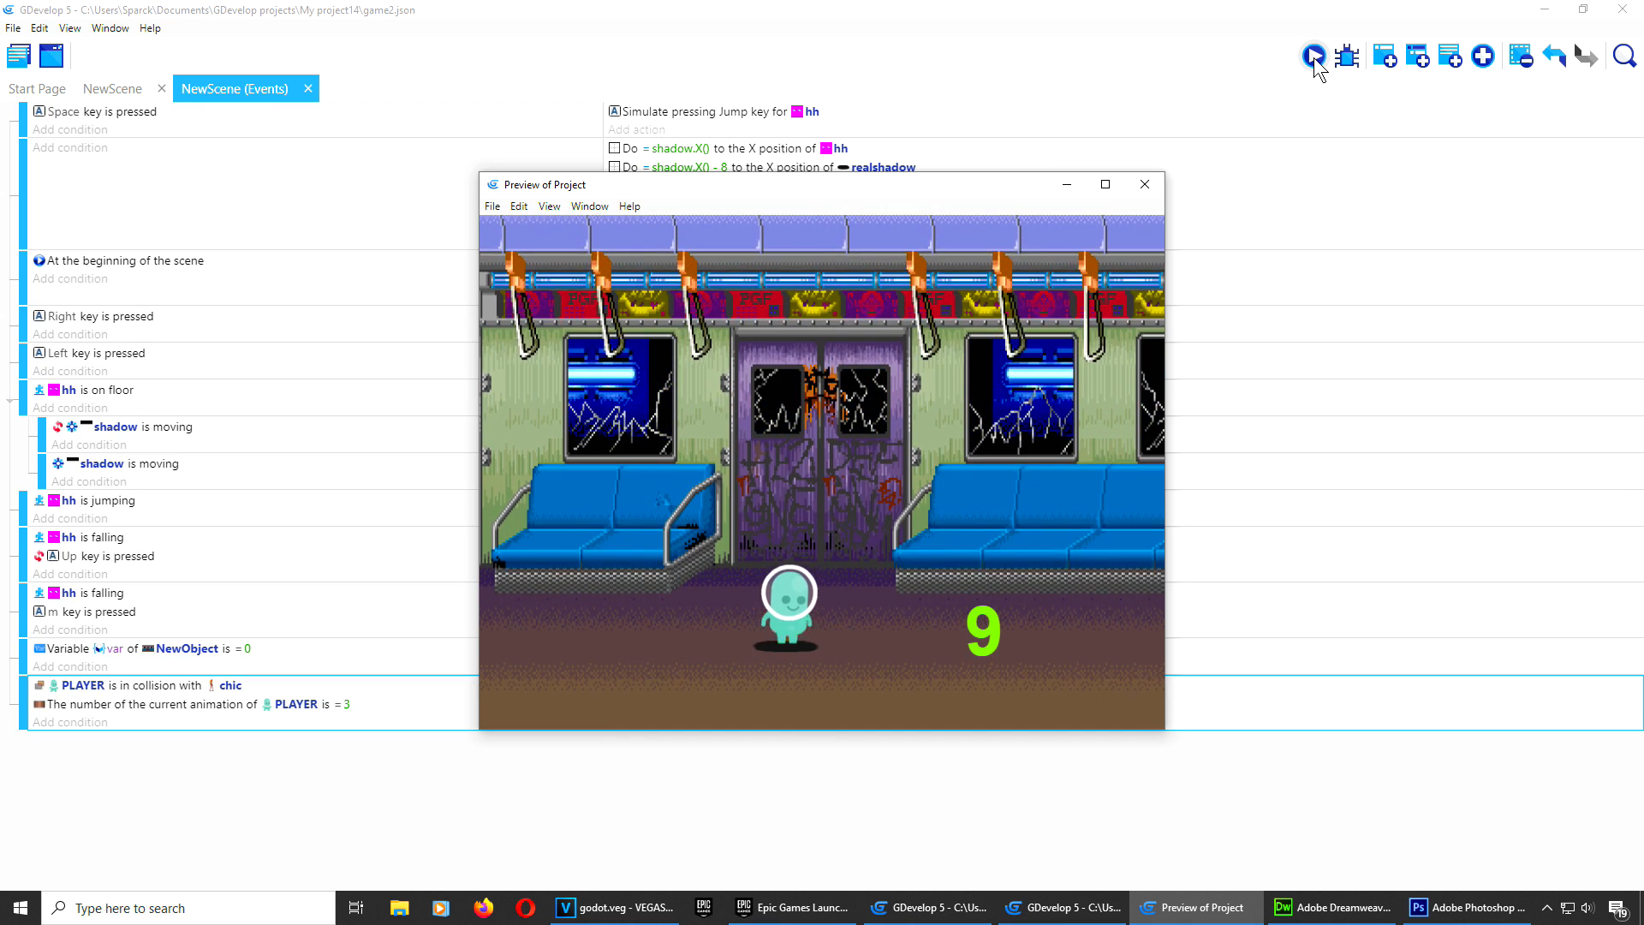
key(Right)
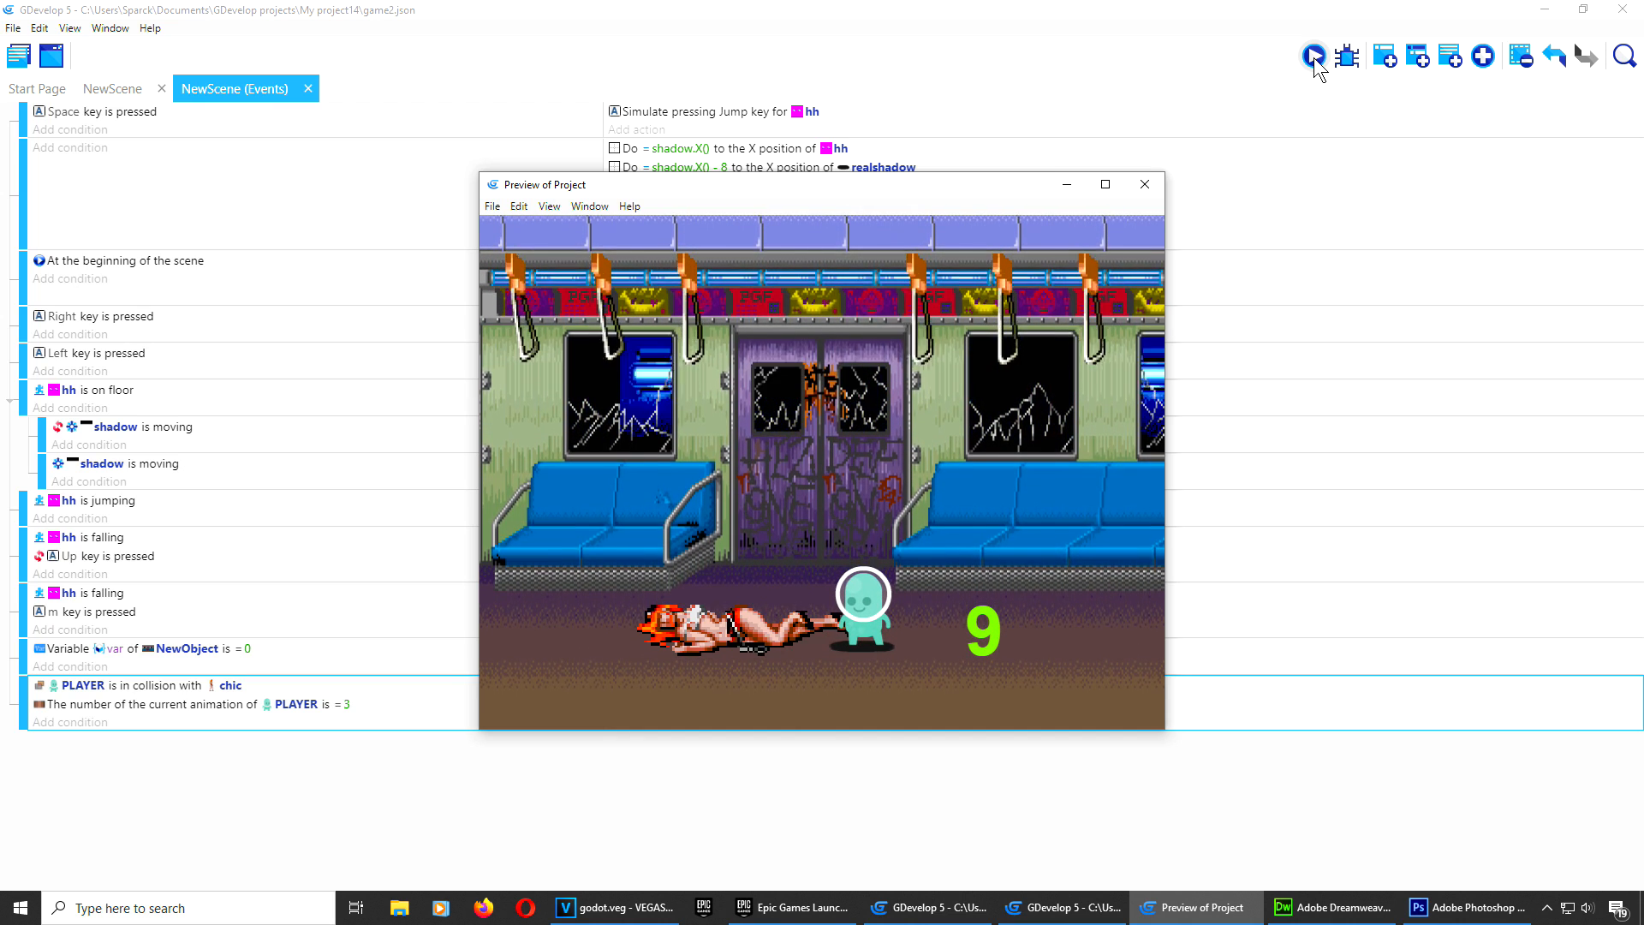
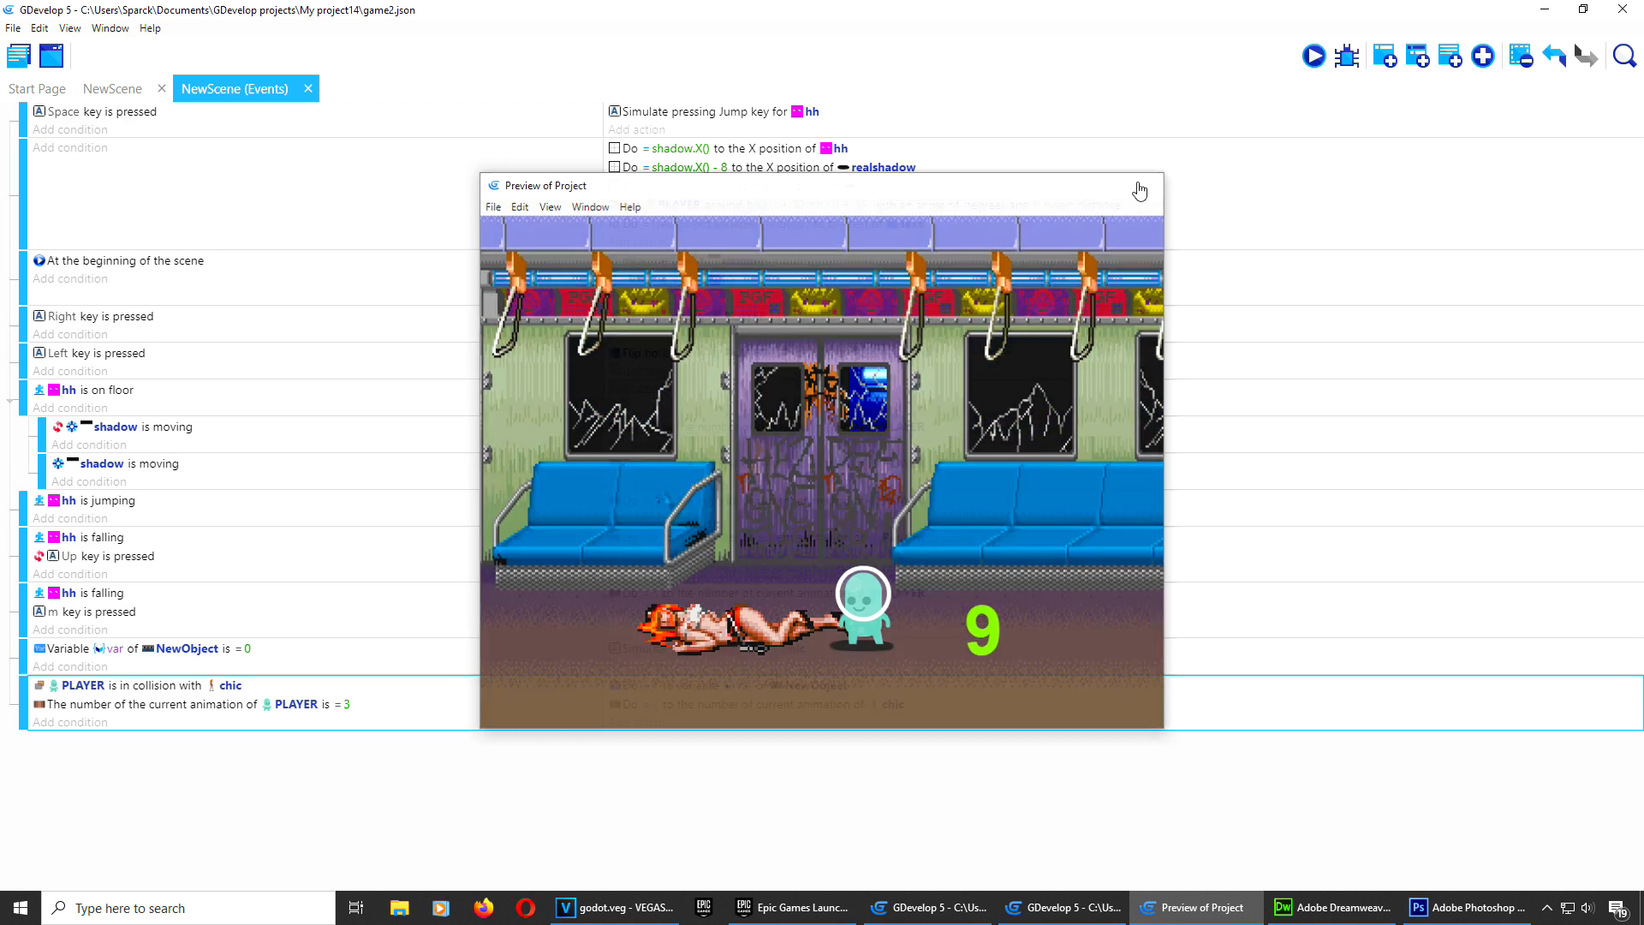
Step: Close the preview and add a new event with an Animation finished condition for NewObject
click(1142, 185)
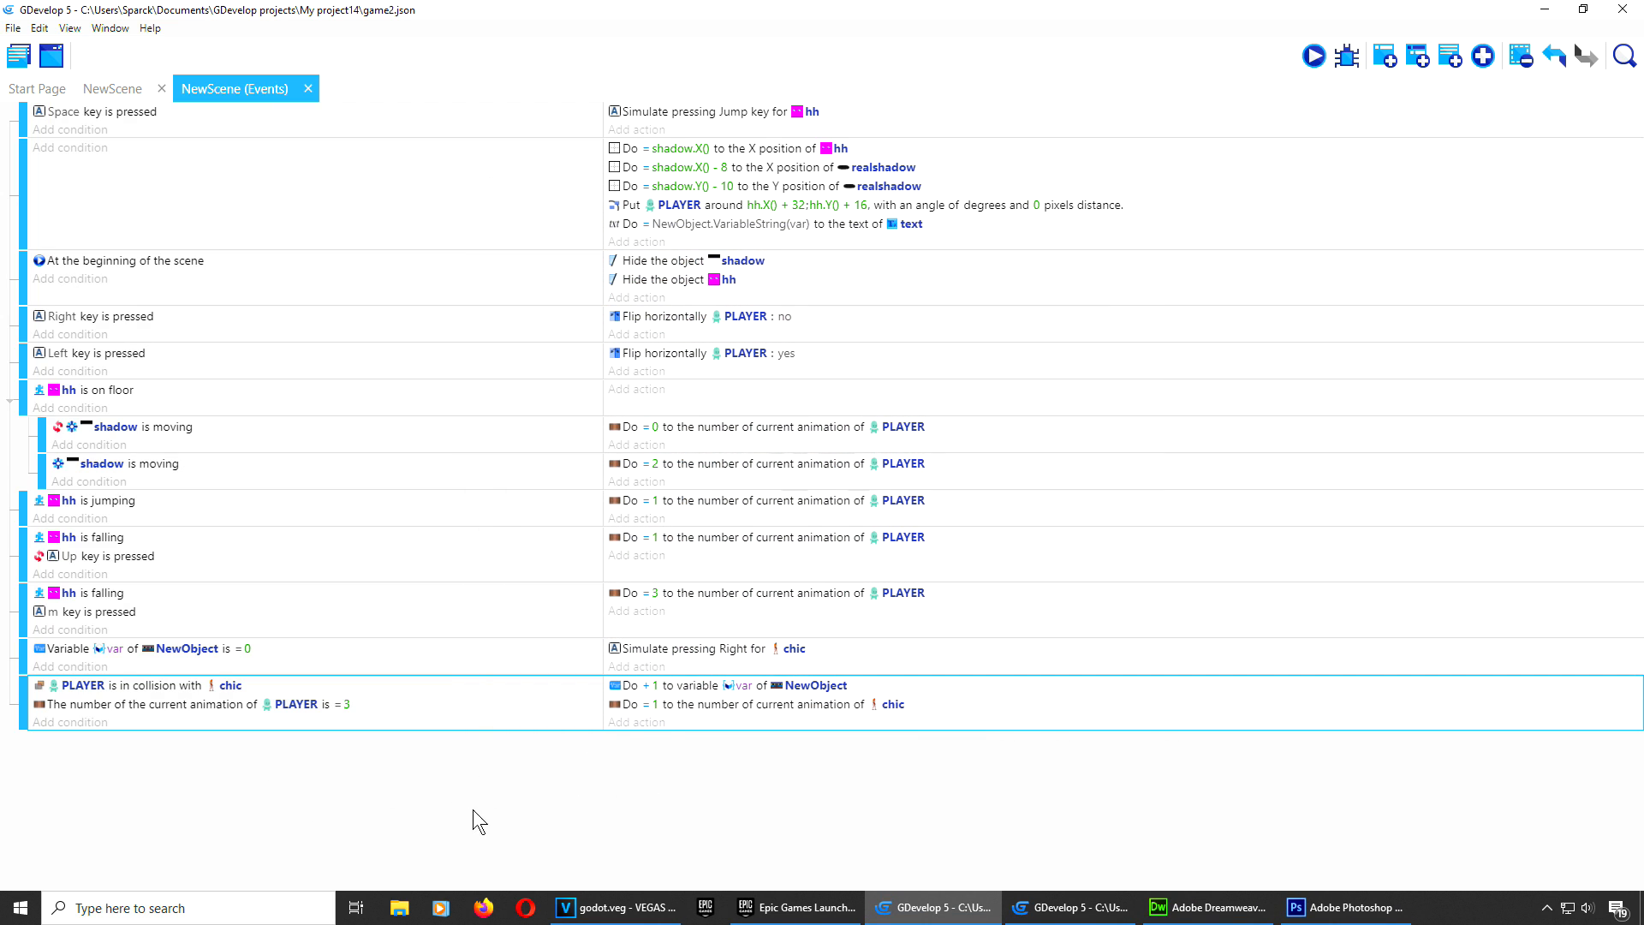
click(1387, 56)
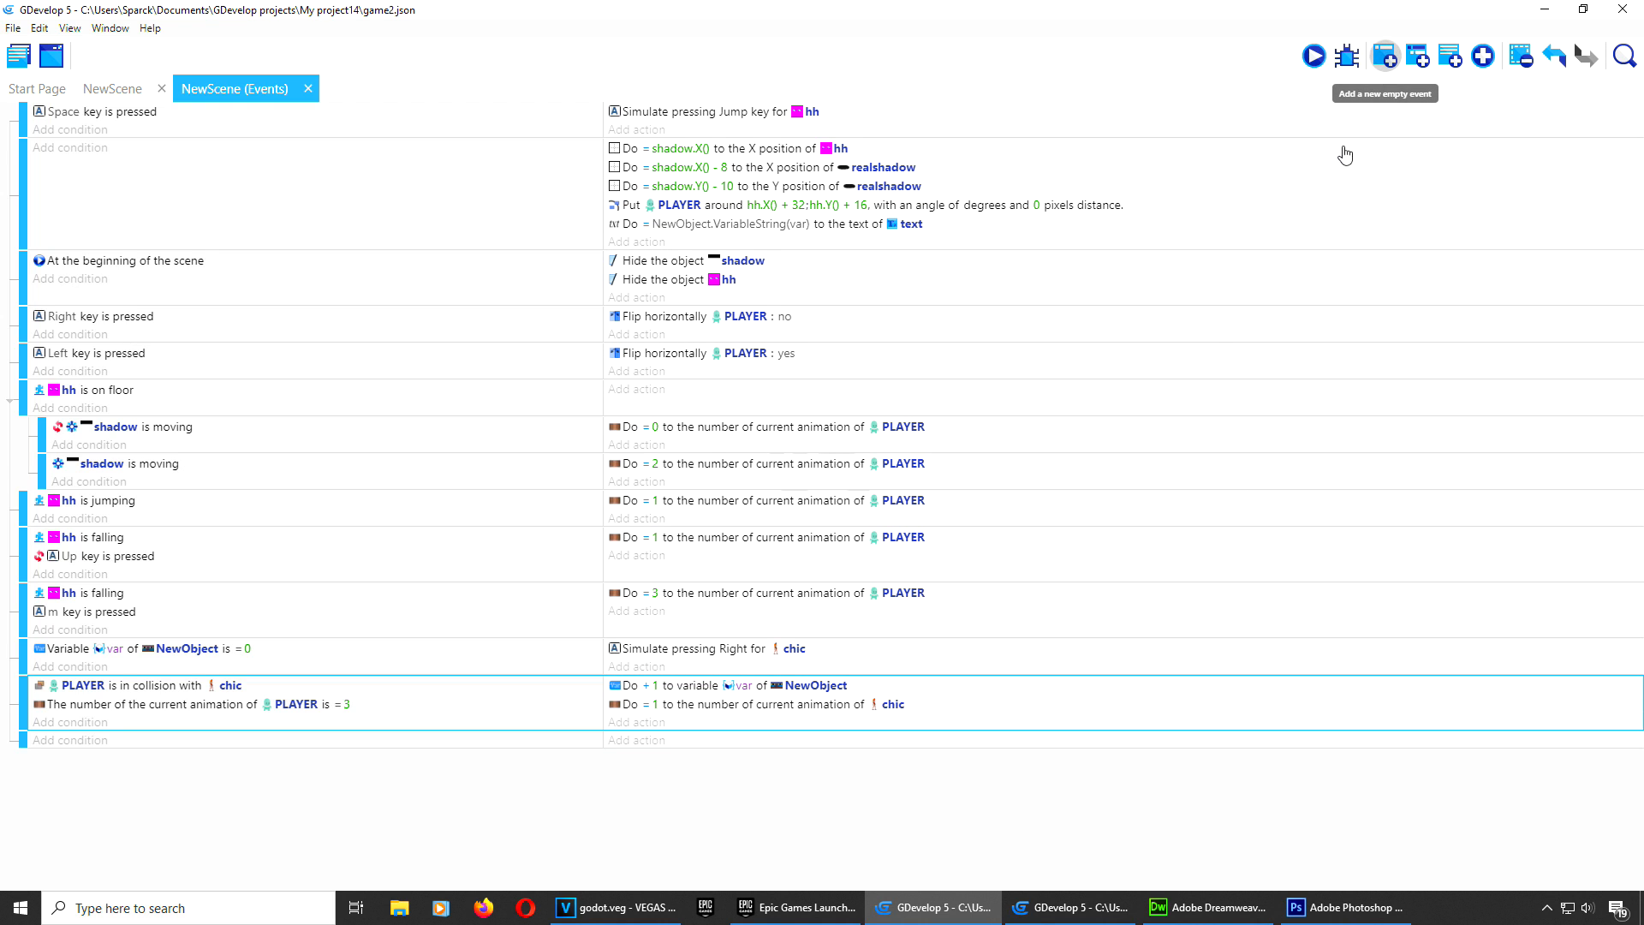
click(71, 740)
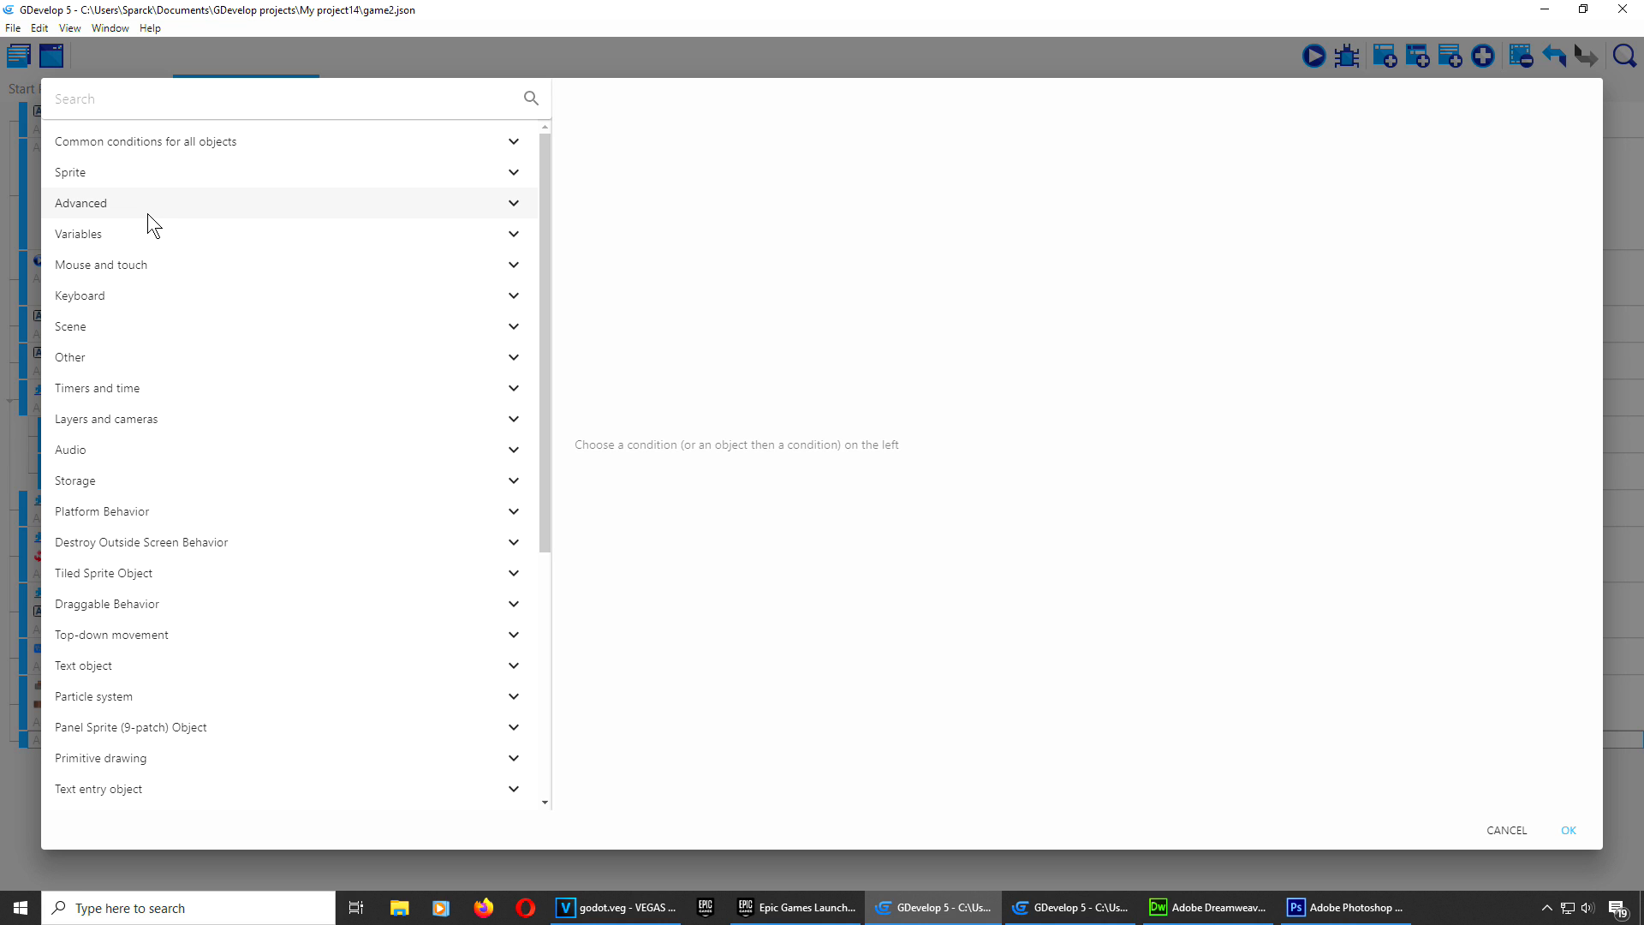
click(139, 173)
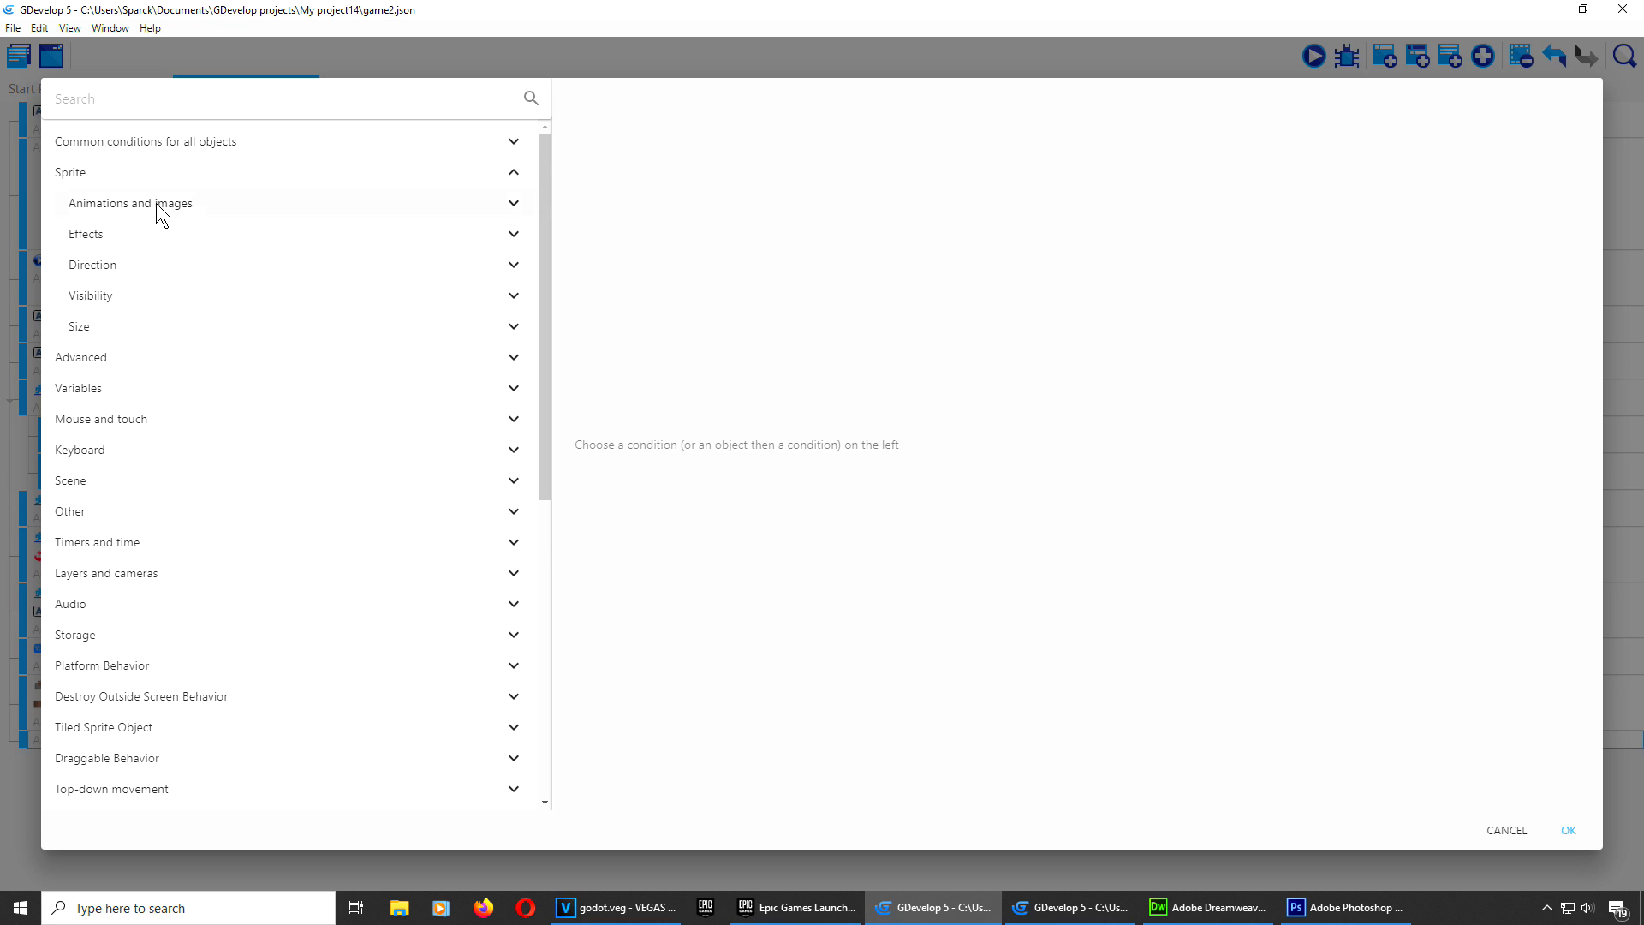
click(156, 203)
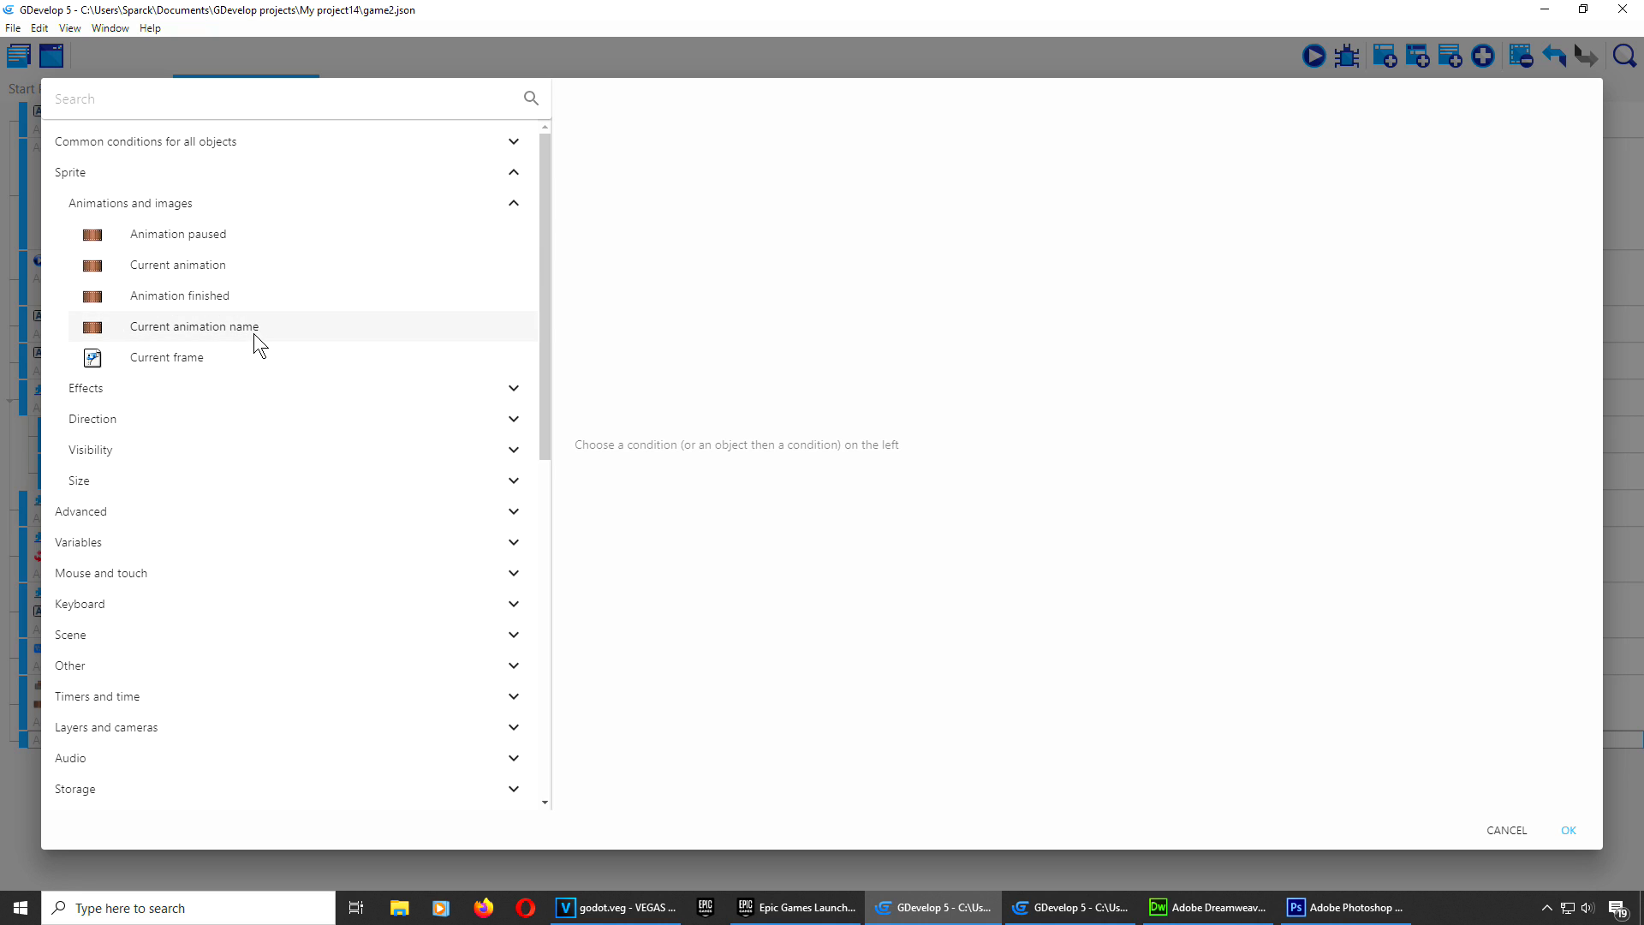
click(264, 295)
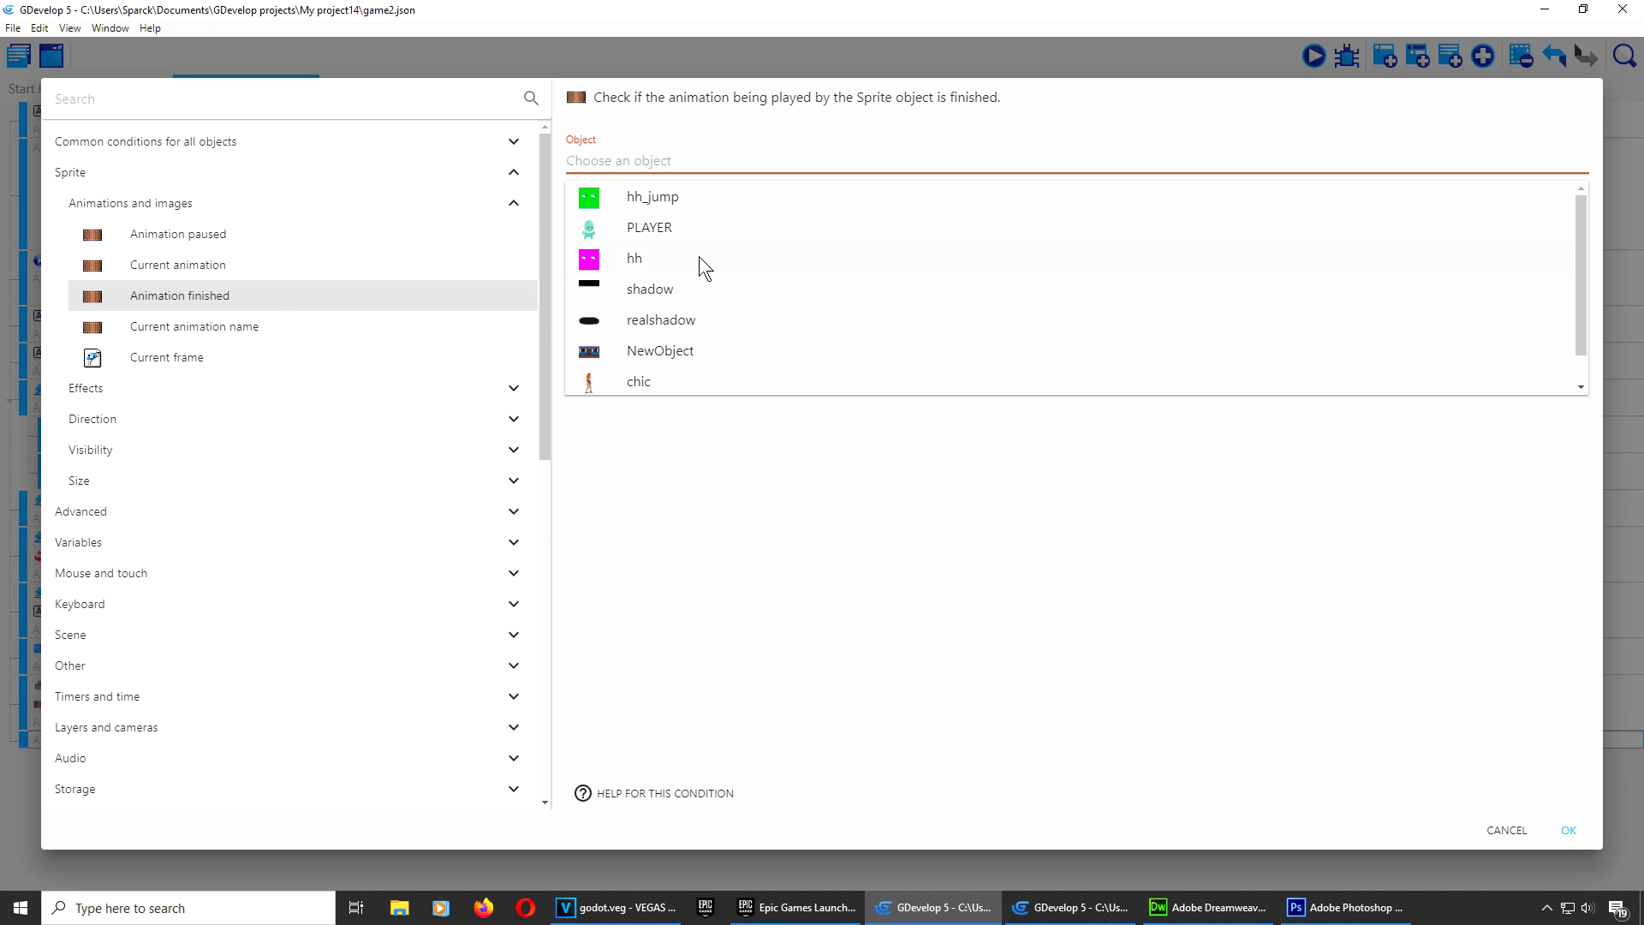
scroll(693, 361, down, 1)
click(706, 316)
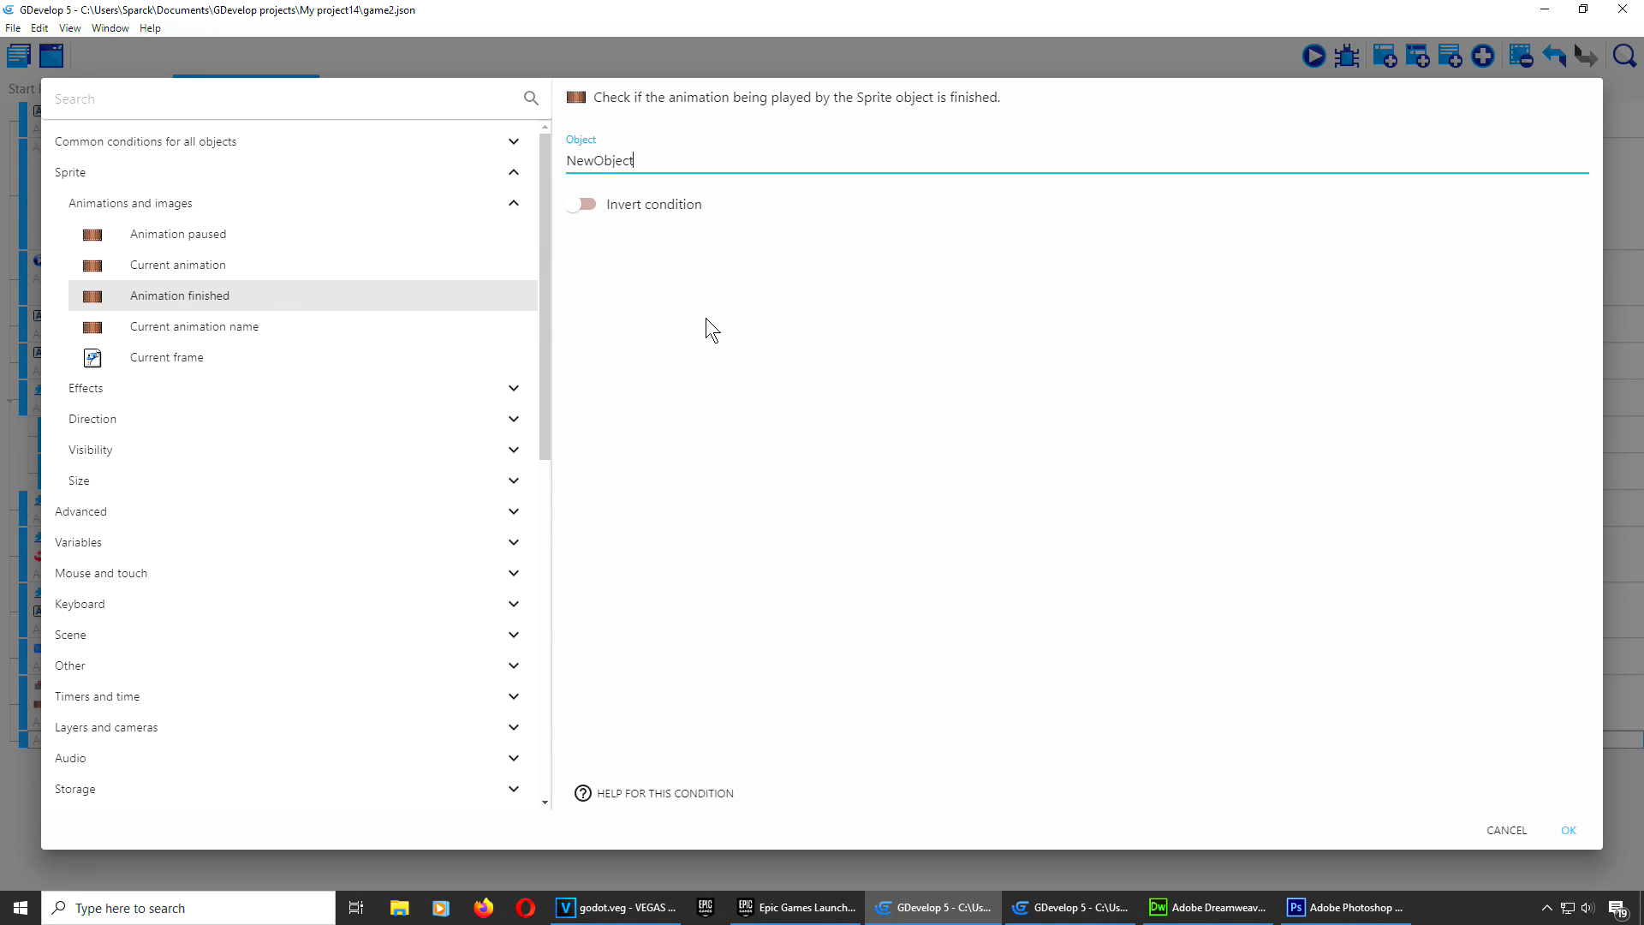
click(1569, 830)
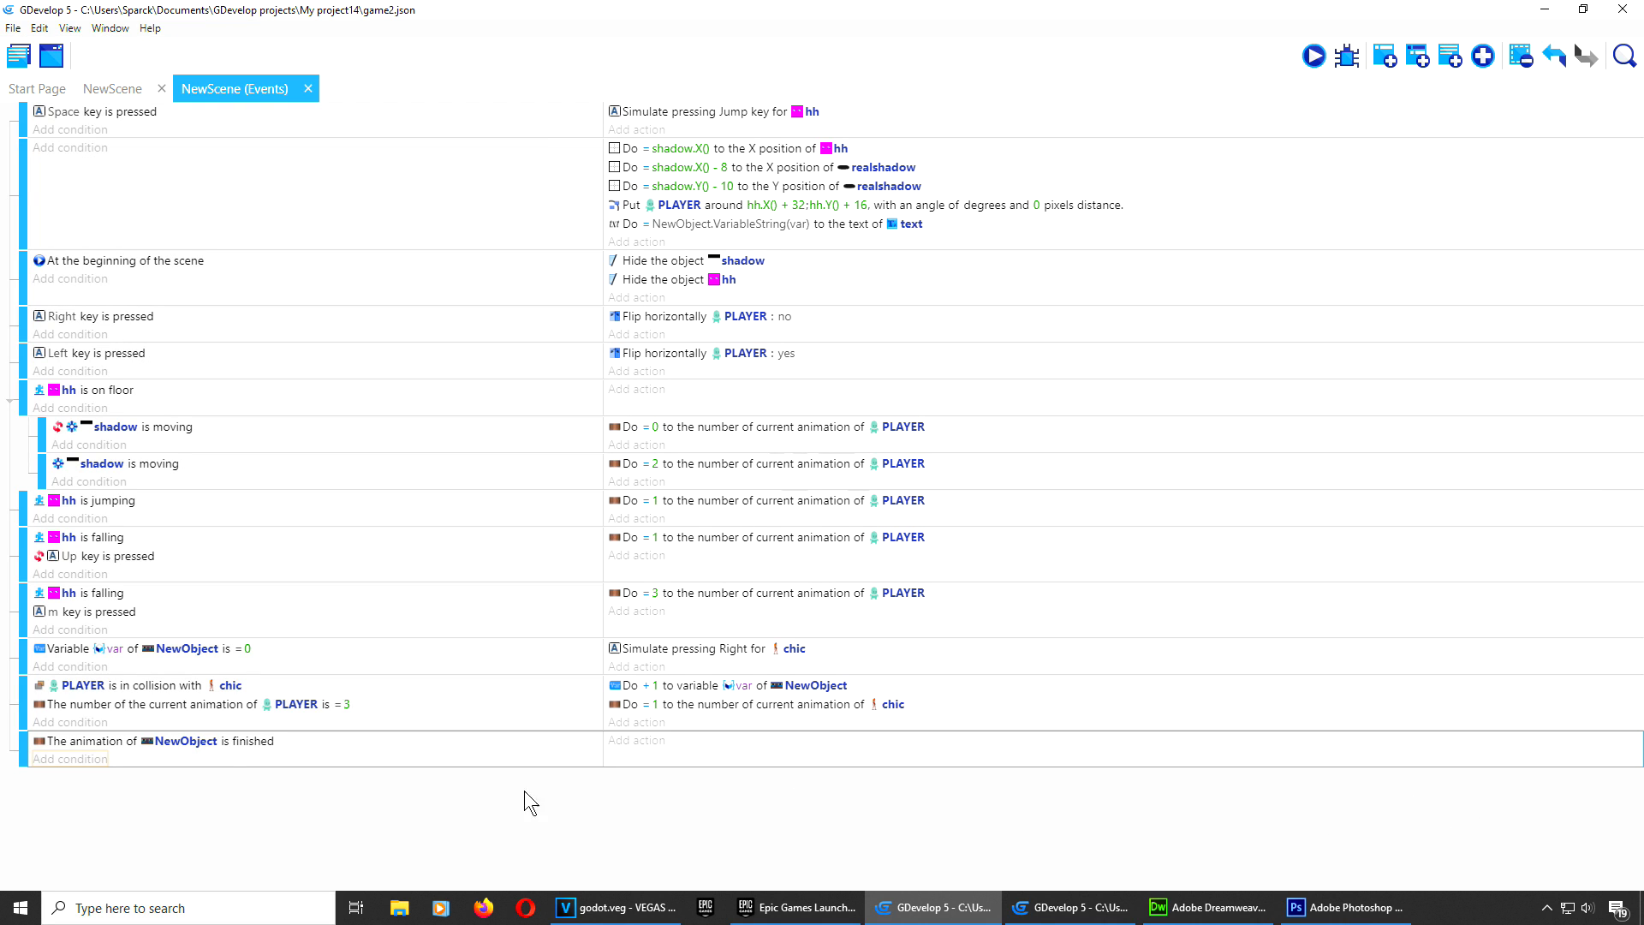
Step: Add a Current animation condition to the new event, testing that NewObject's animation number equals 1
click(85, 759)
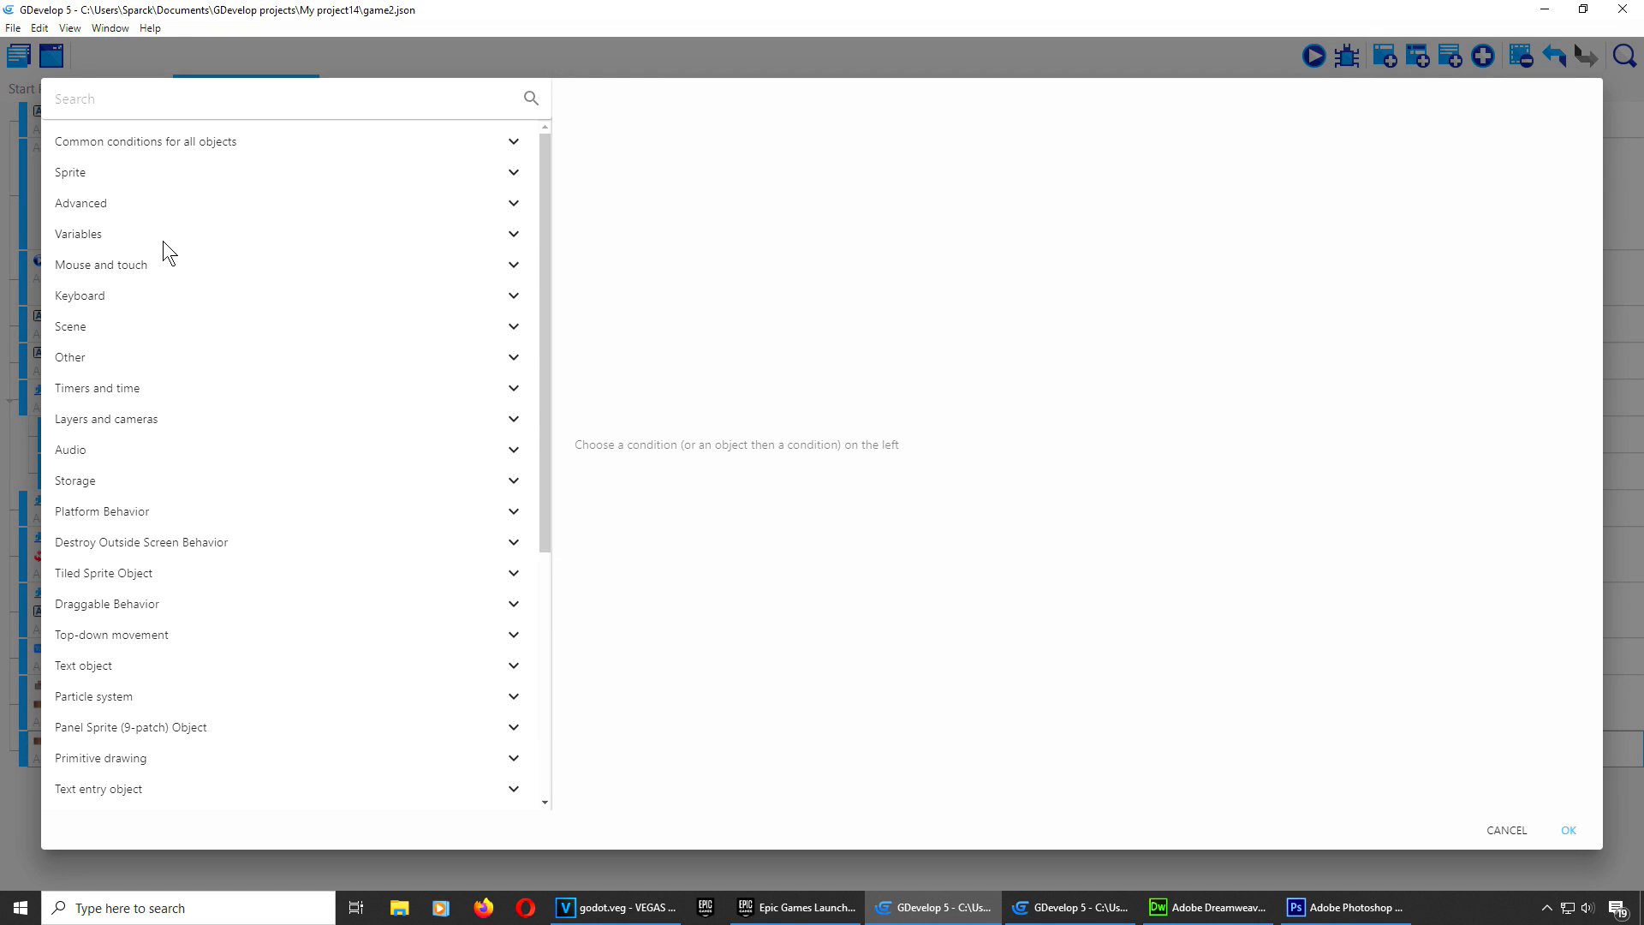
click(142, 172)
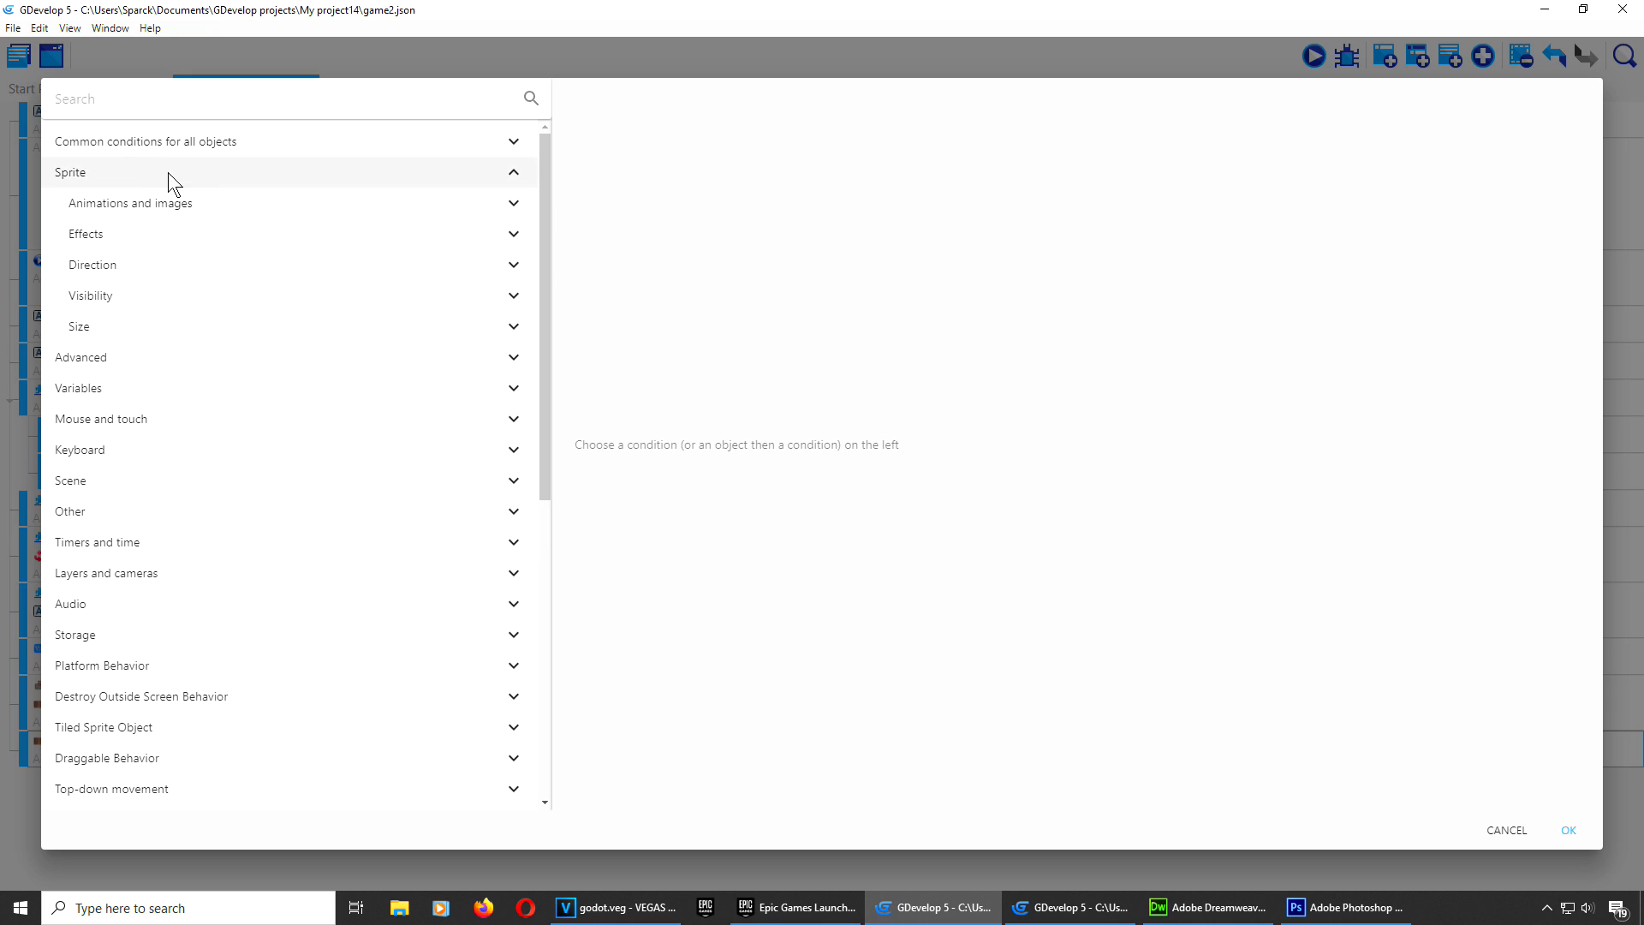
click(206, 207)
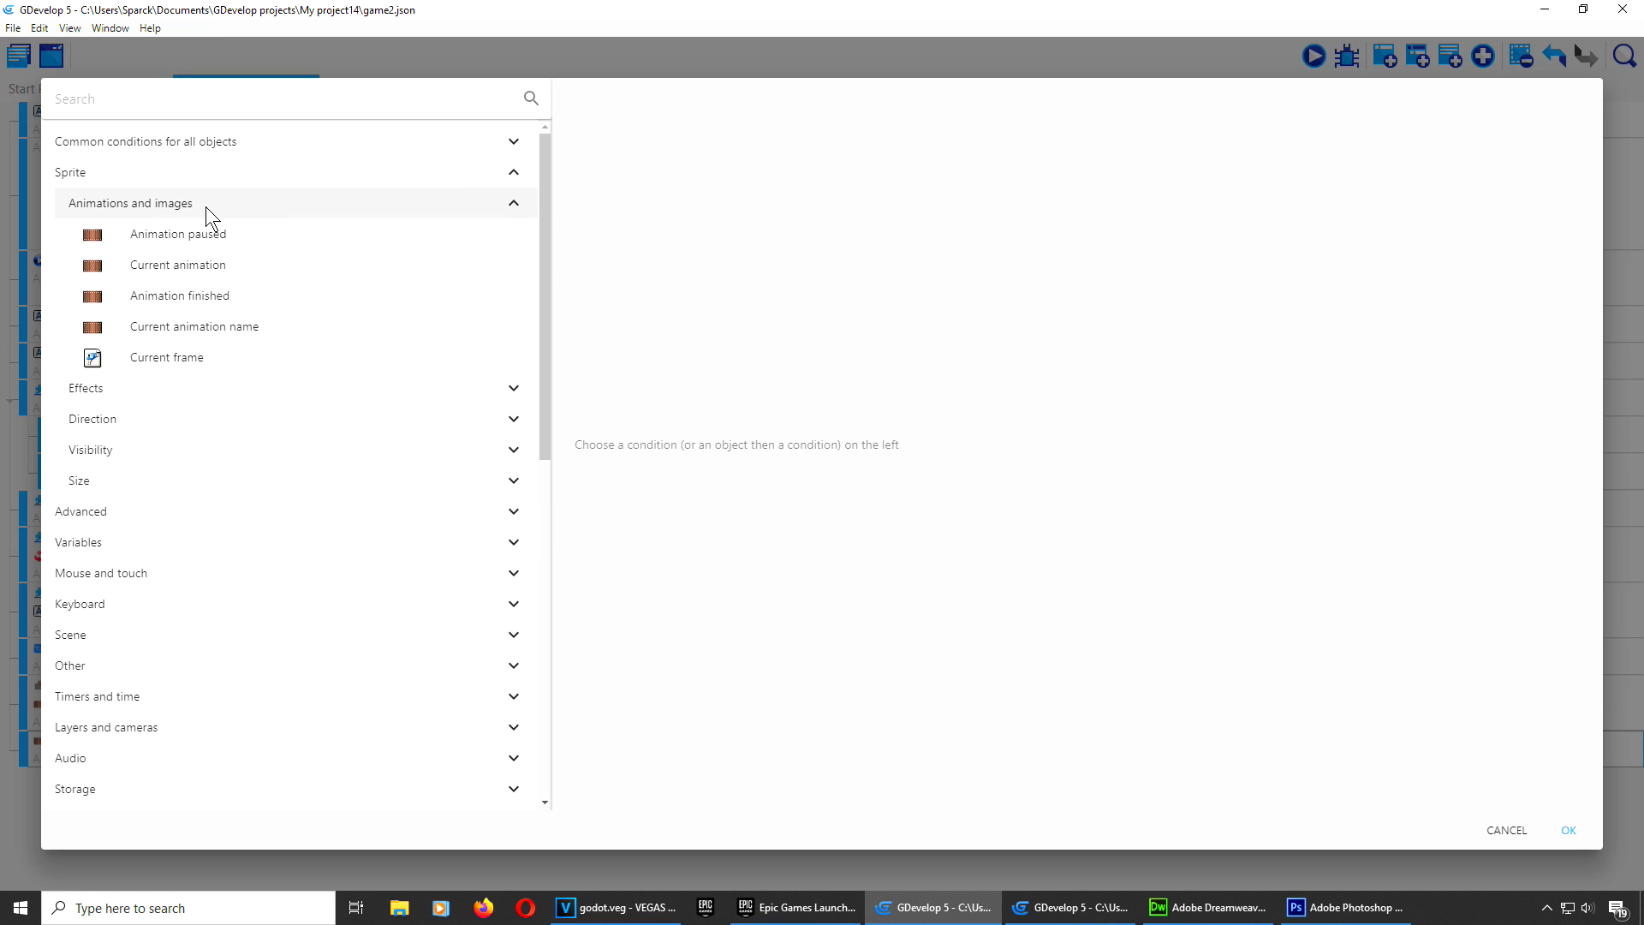
click(256, 266)
scroll(697, 306, down, 2)
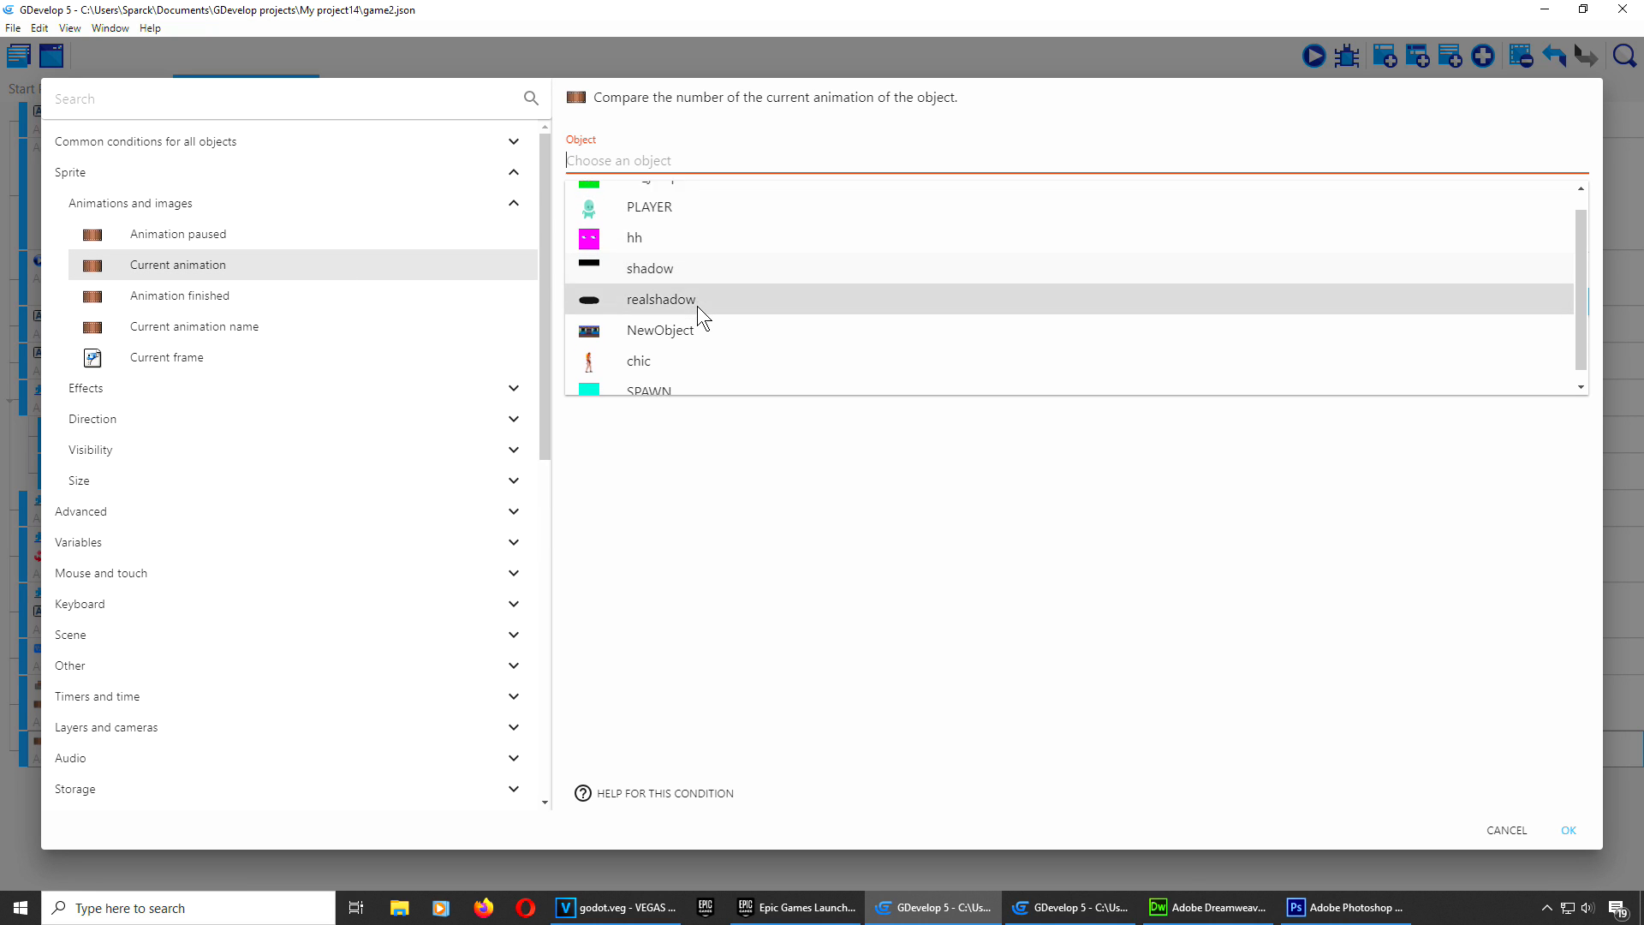
click(683, 323)
click(642, 224)
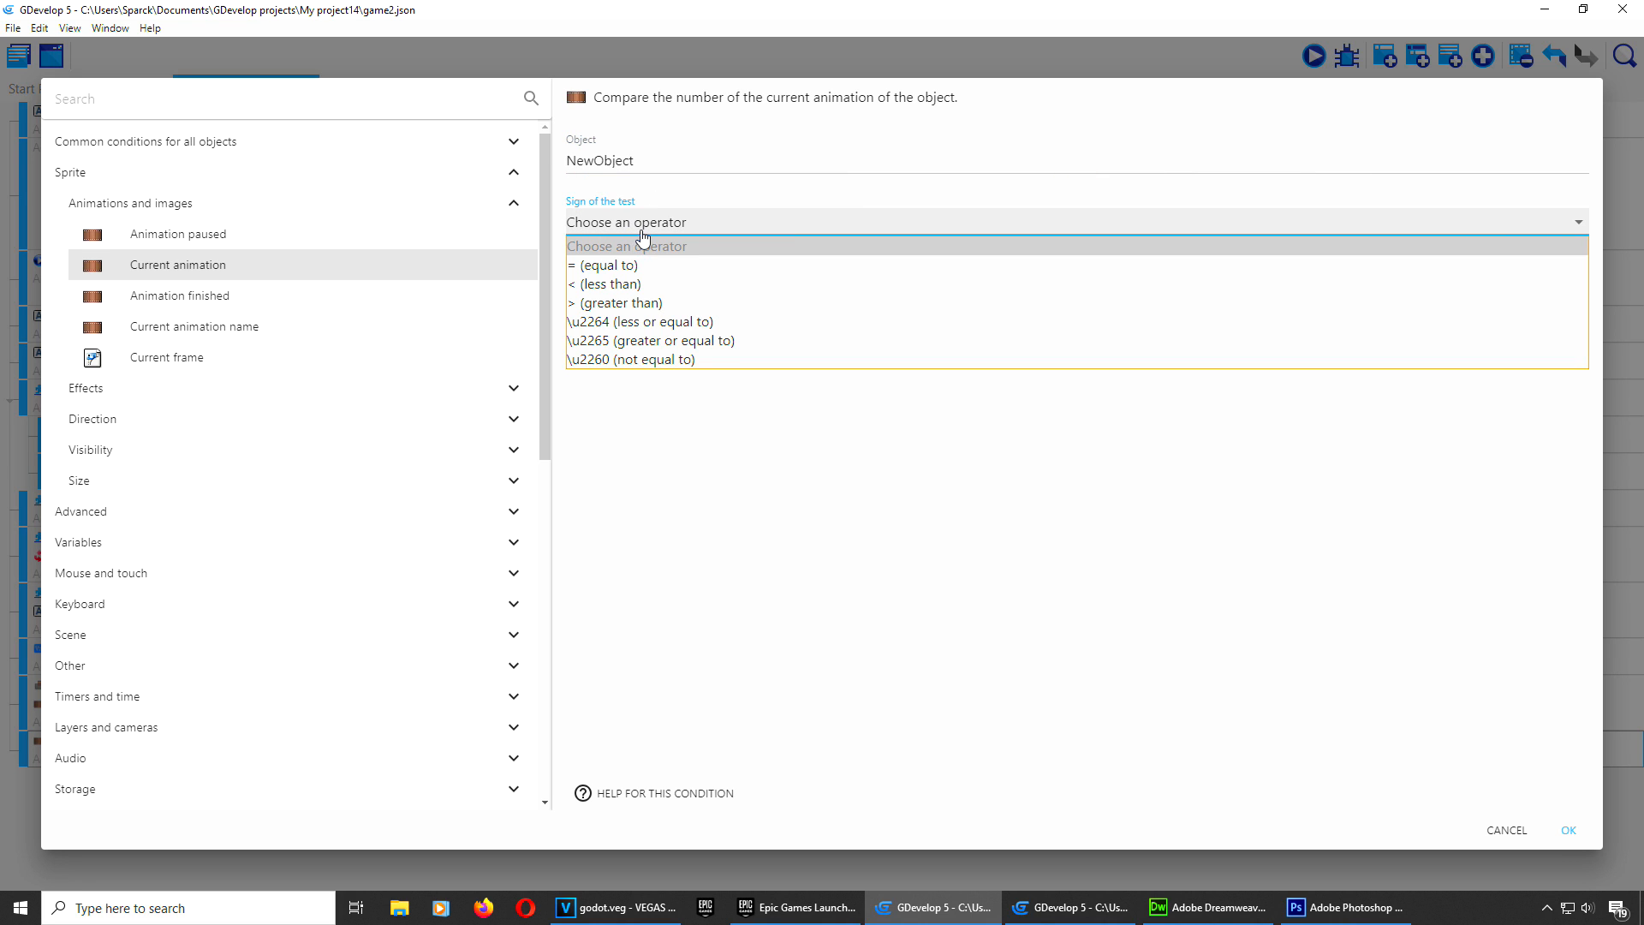
click(642, 265)
click(636, 285)
text(1)
click(788, 521)
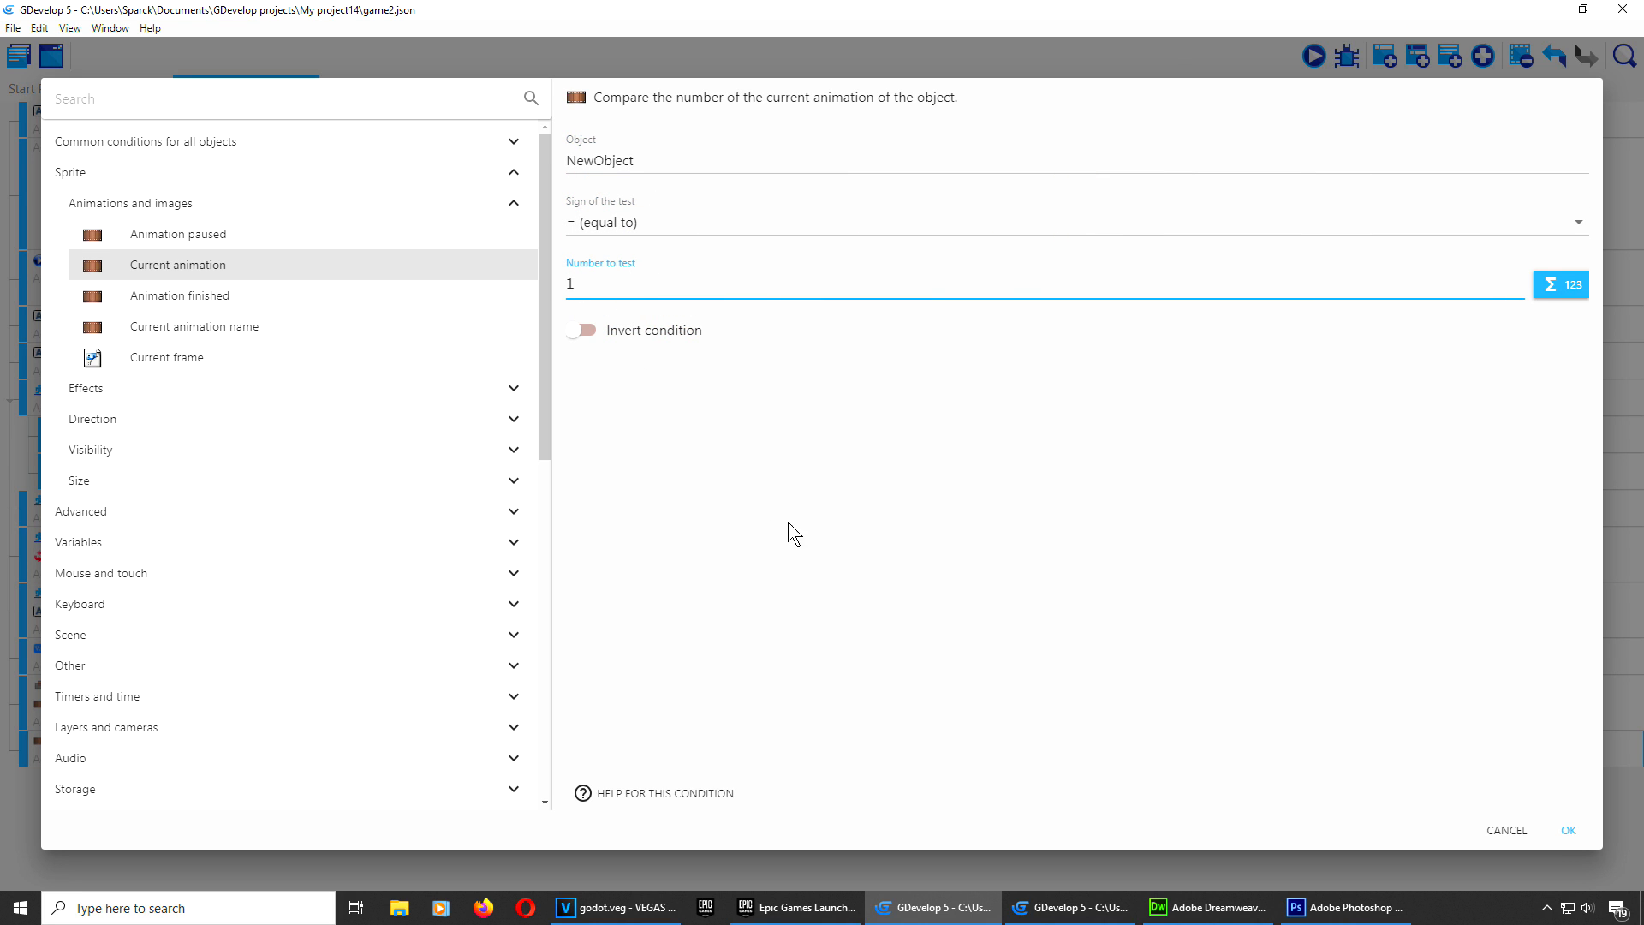
click(1571, 831)
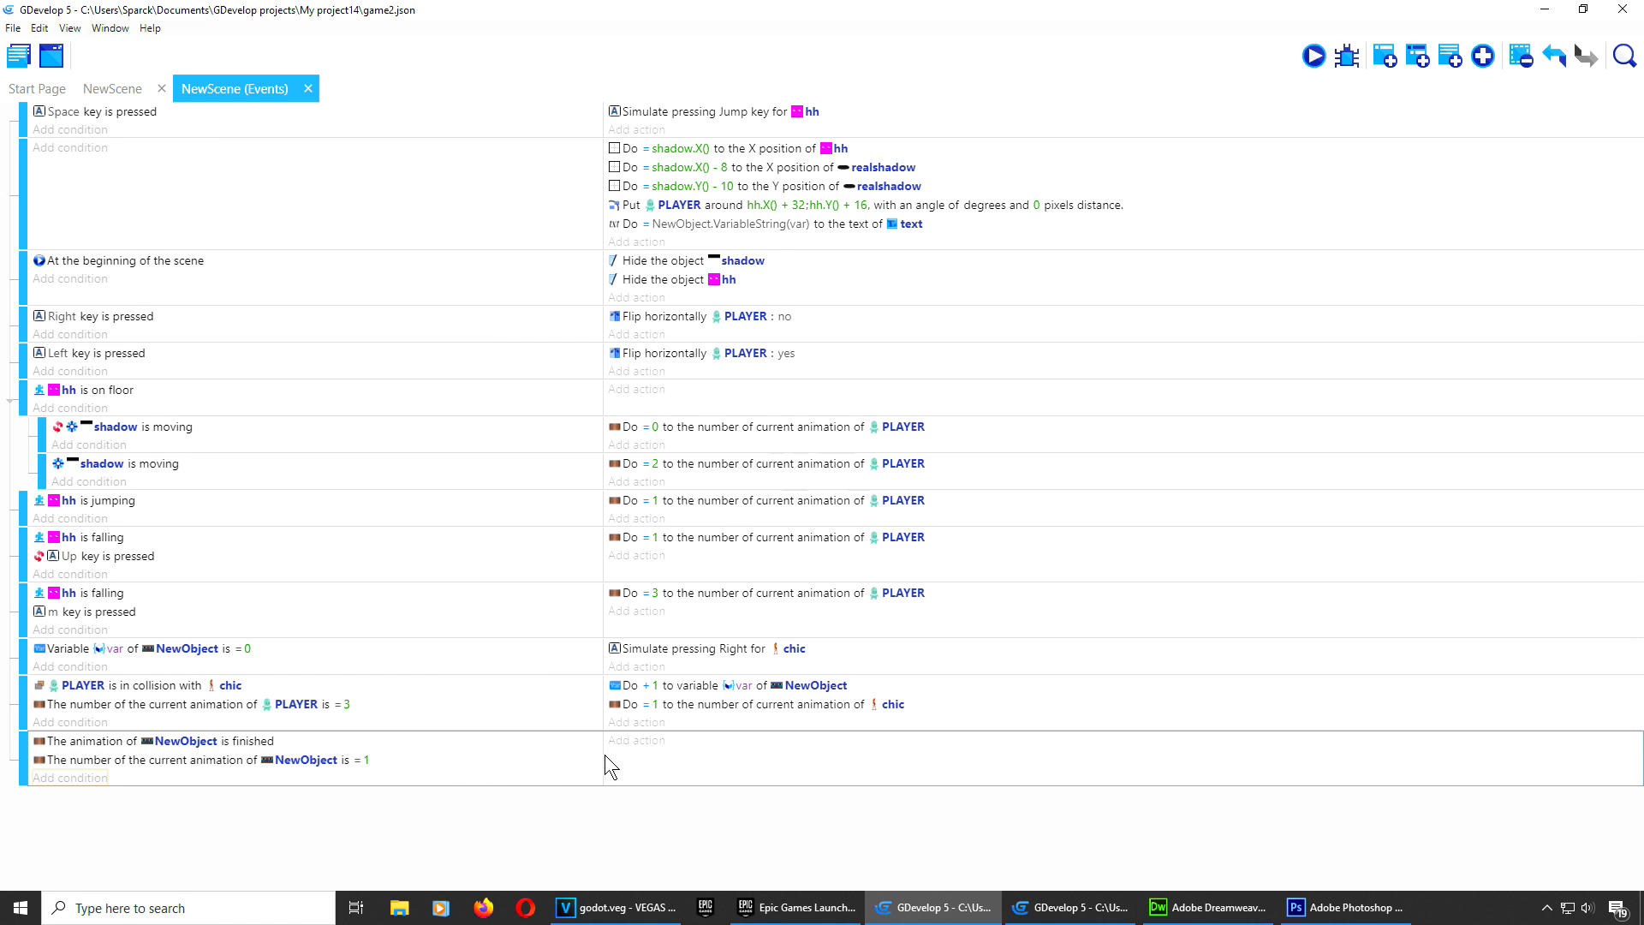
Step: Add a Delete an object action for chic to the animation-finished event
click(636, 742)
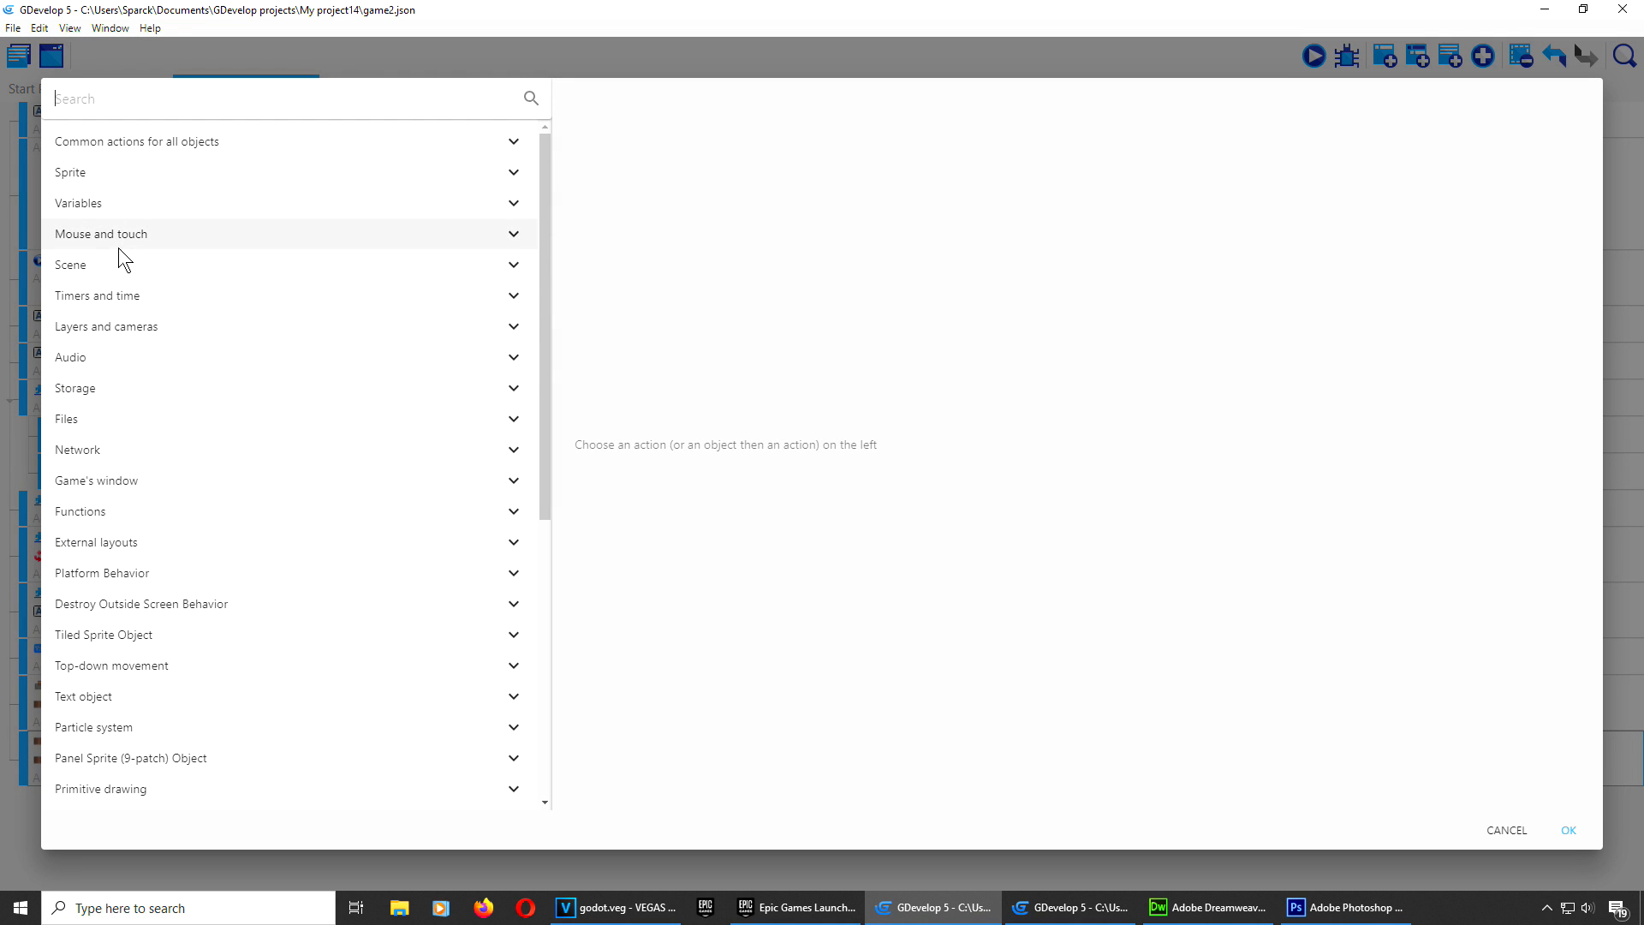
click(154, 142)
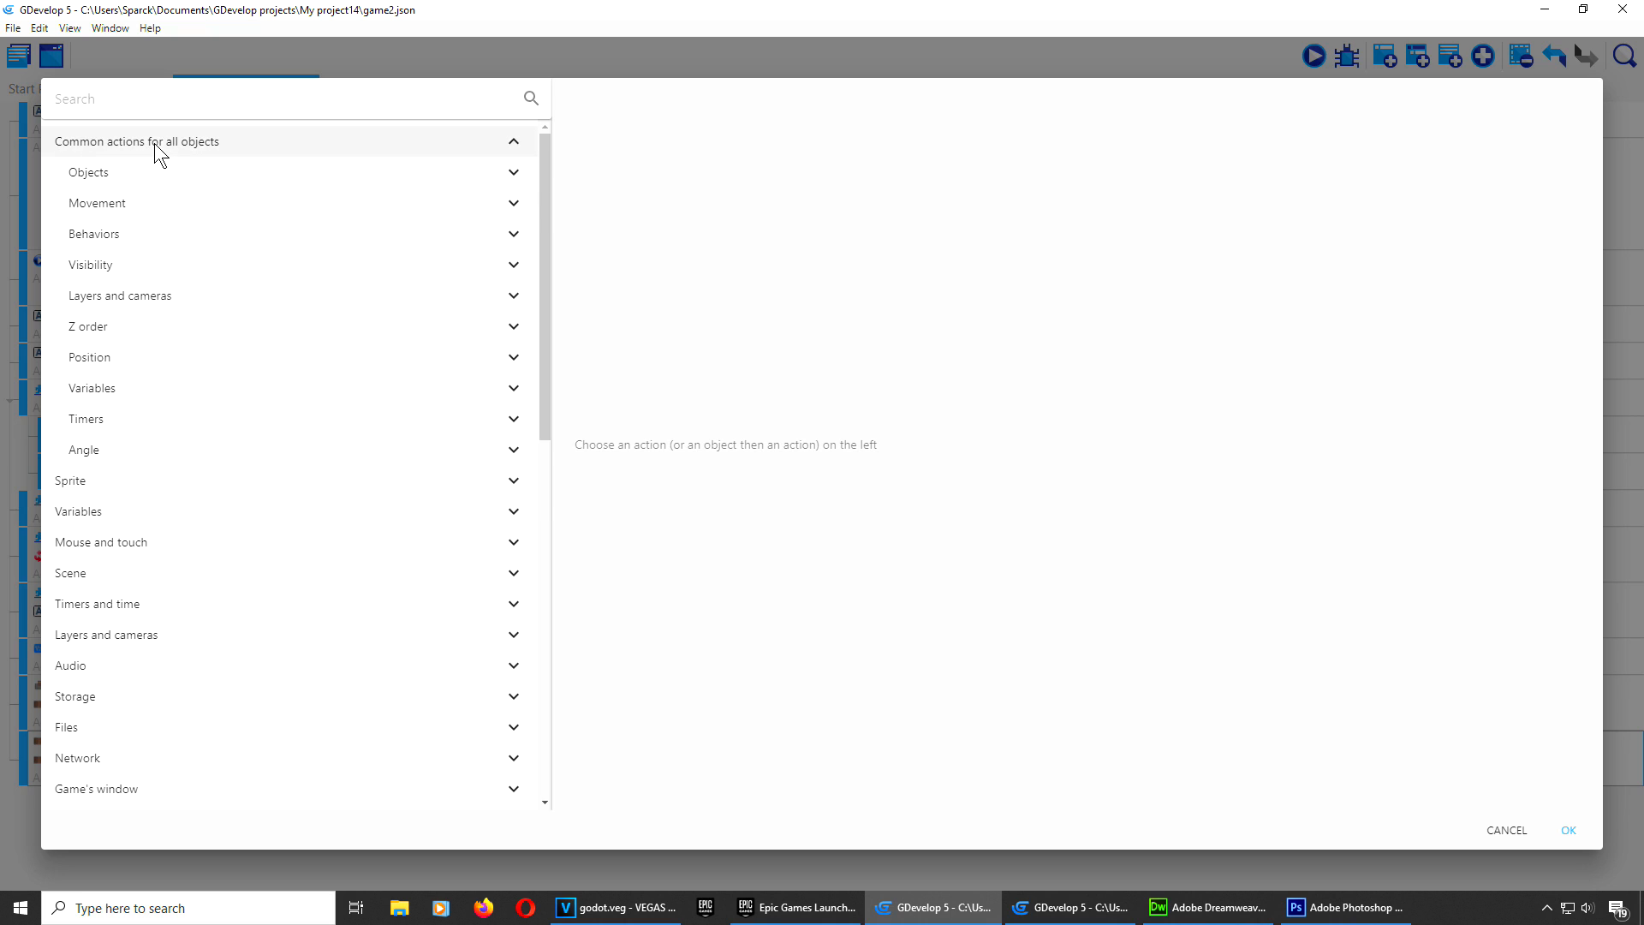
click(116, 176)
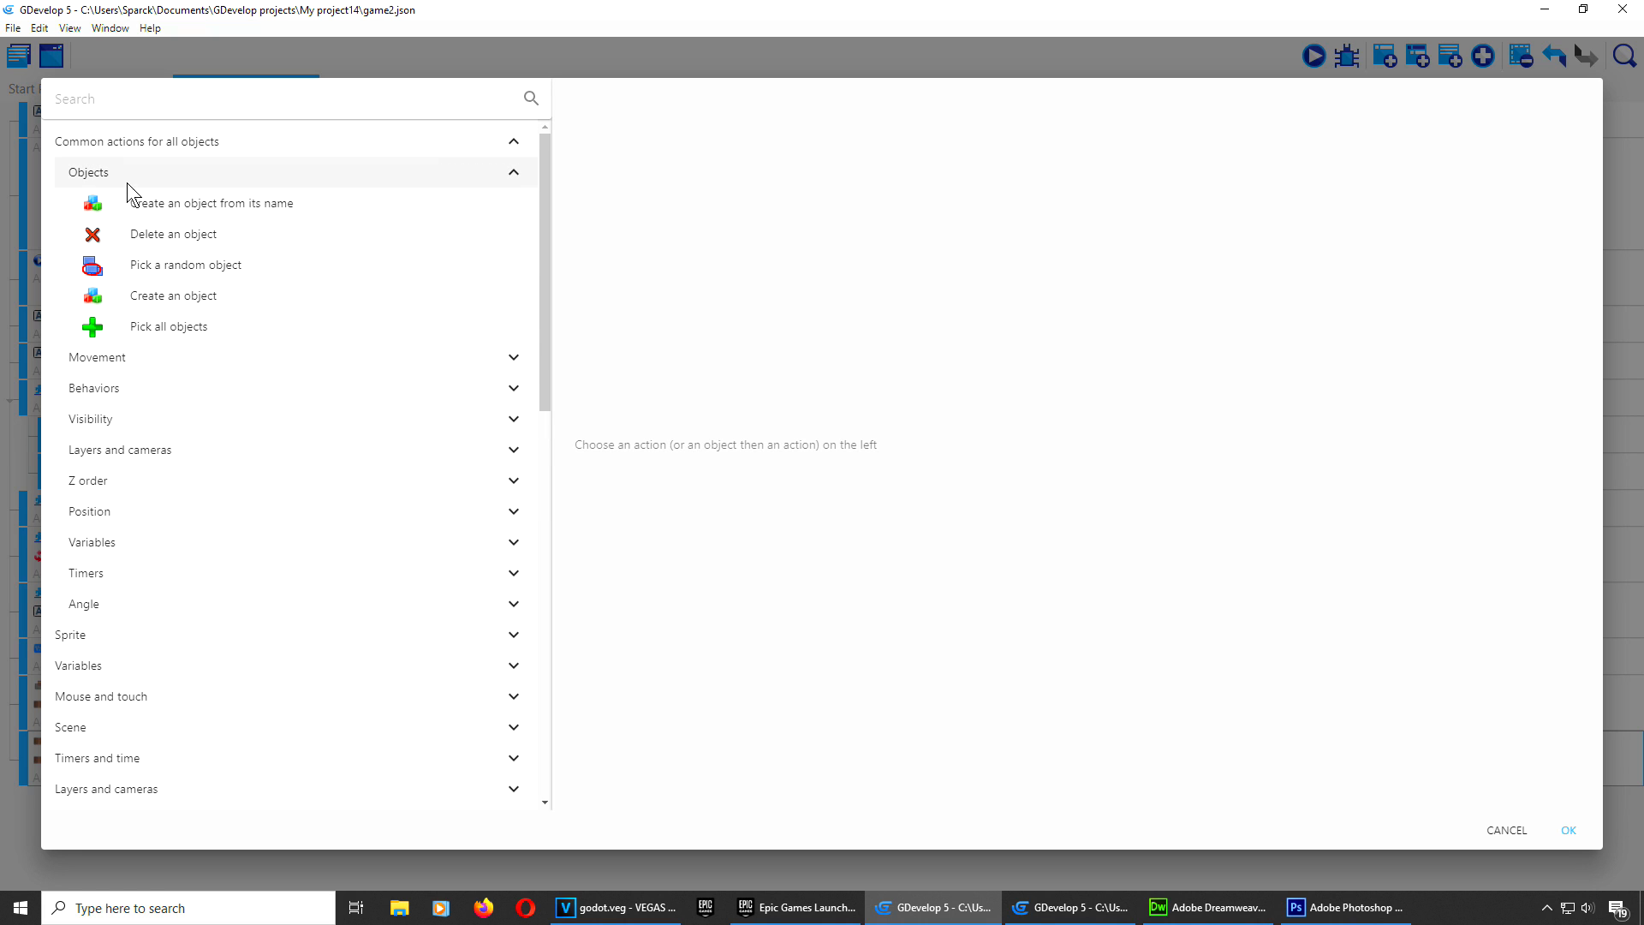
click(198, 243)
scroll(726, 351, down, 1)
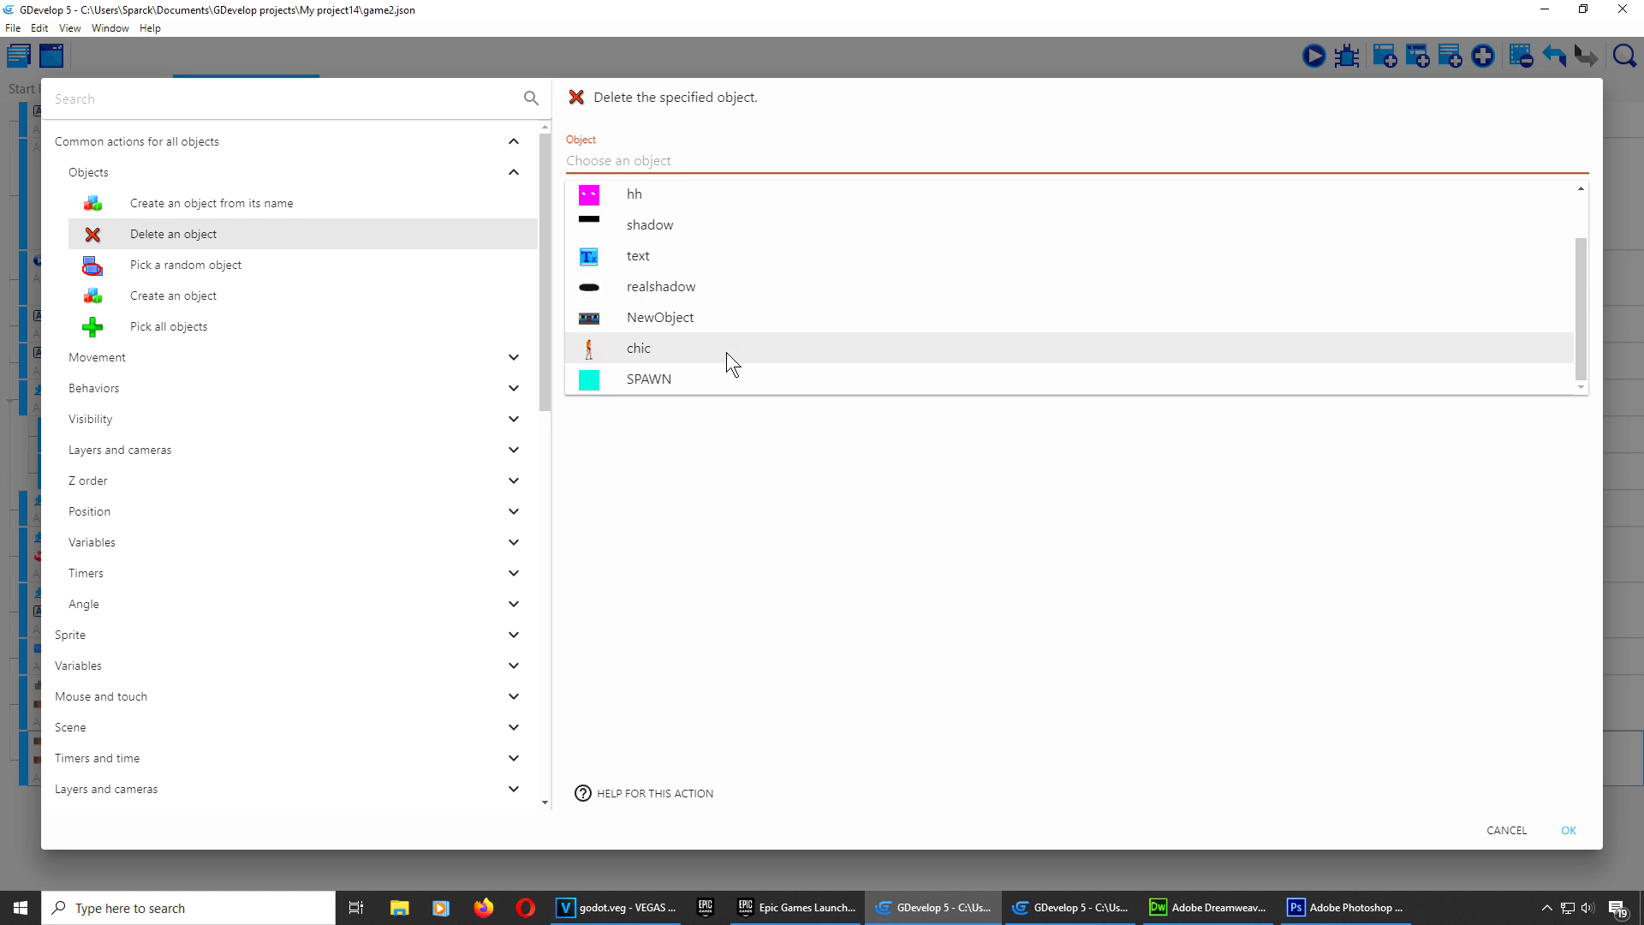
text(chic)
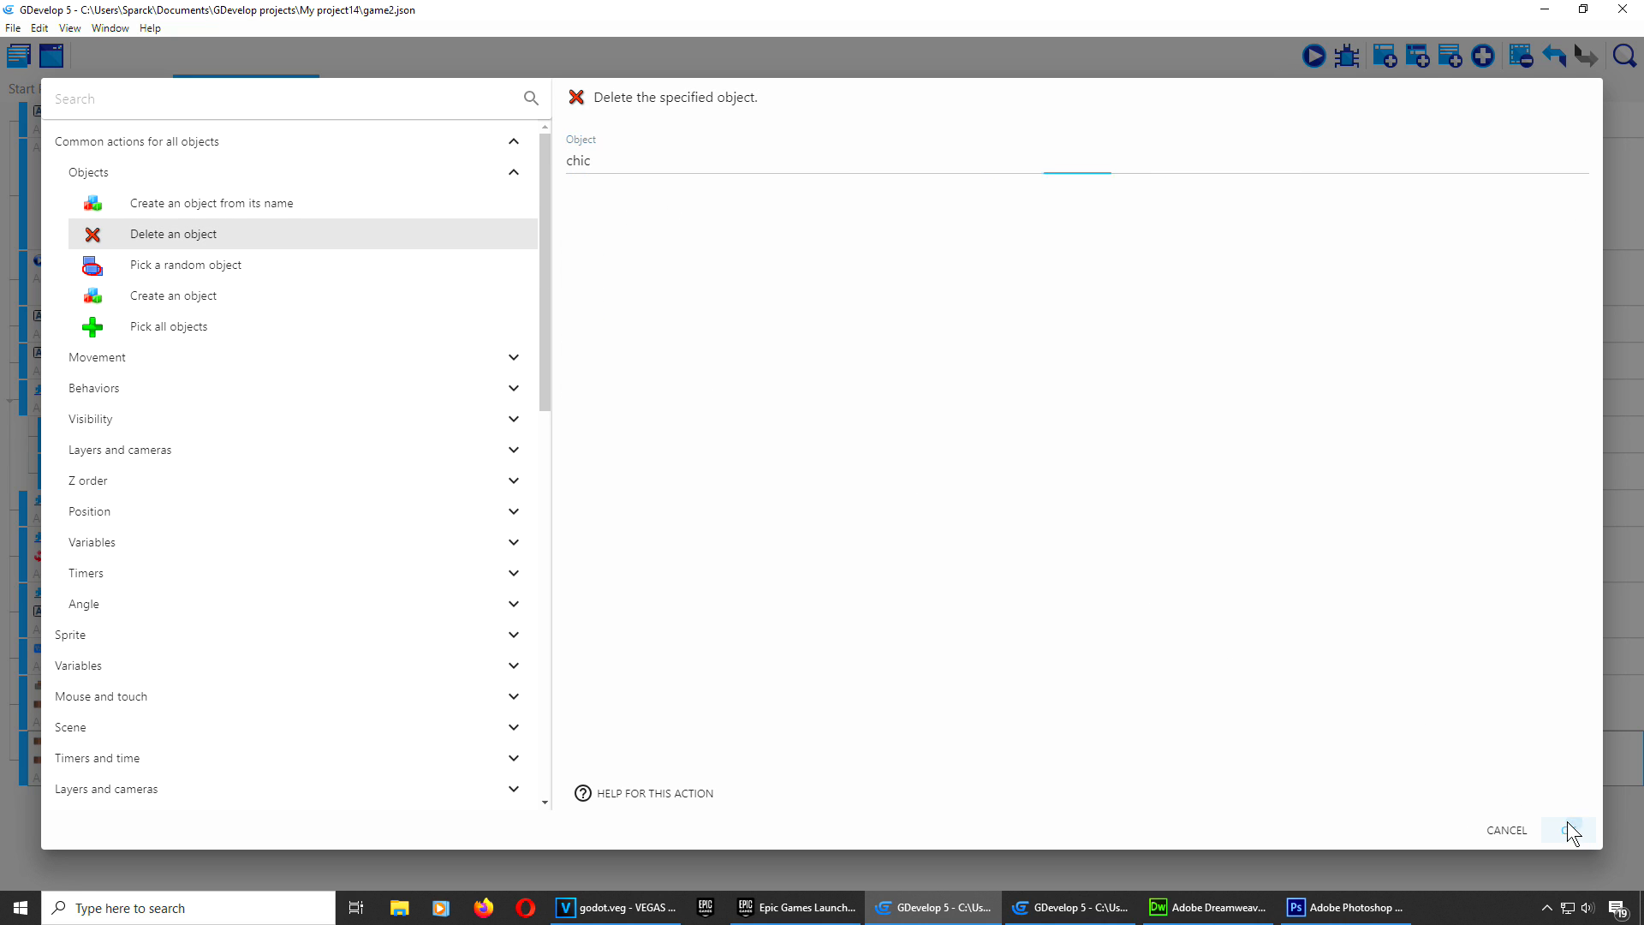
click(1568, 829)
Step: Preview the scene, jump-attack chic with PLAYER to test her deletion, and close the preview
click(1319, 62)
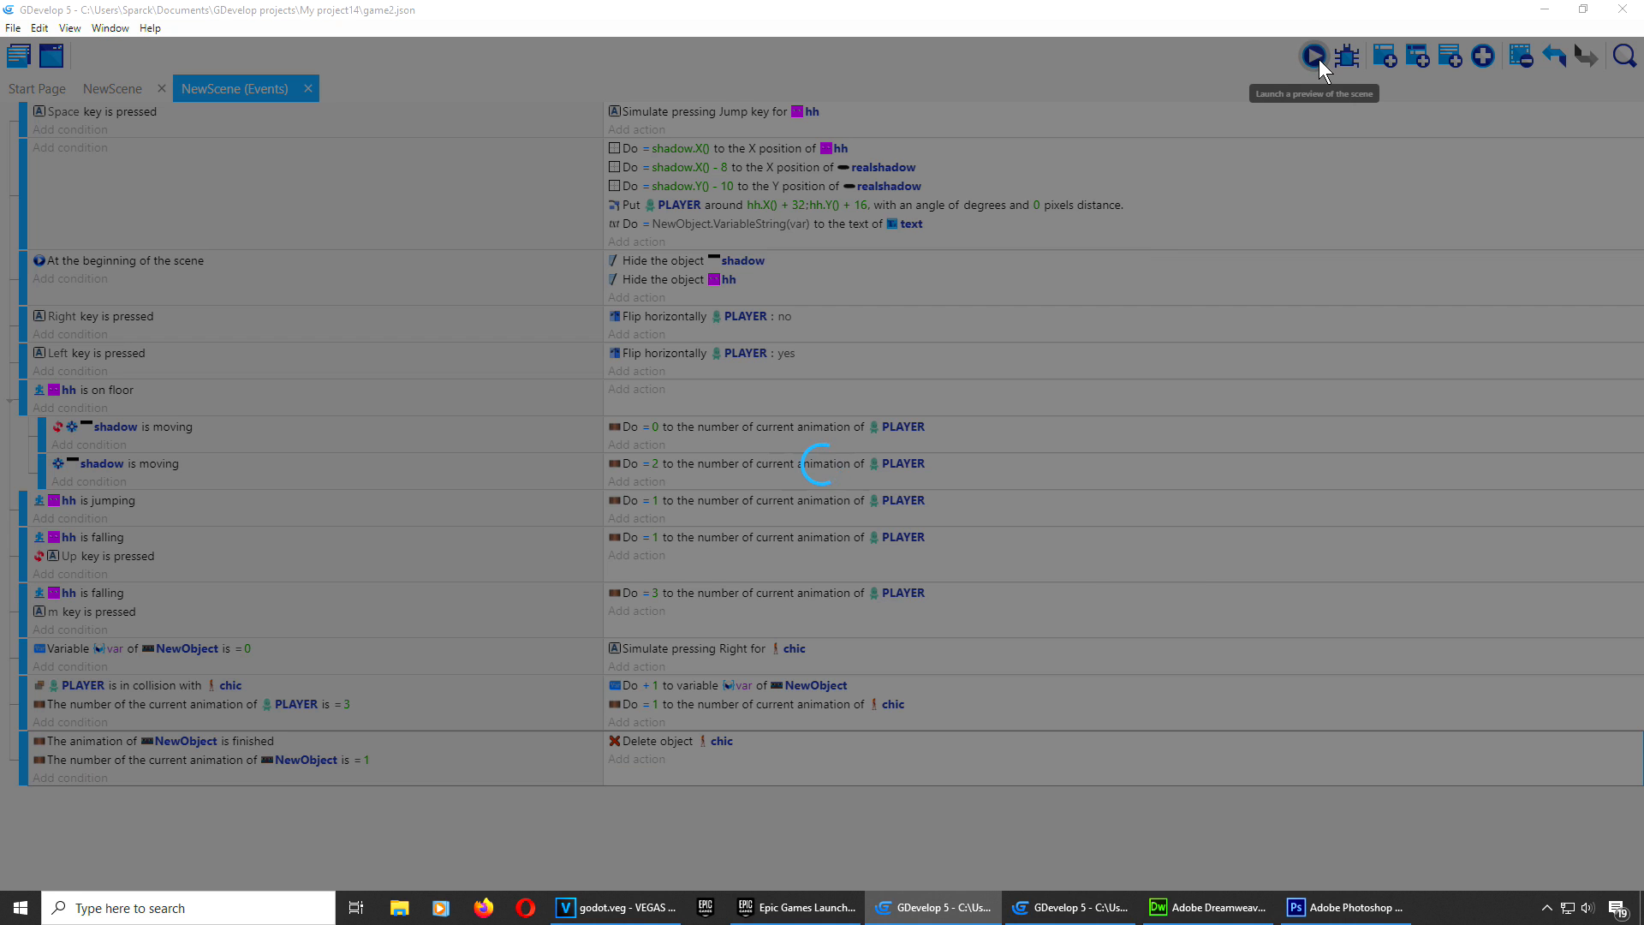
key(Right)
key(Down)
key(Left)
key(space)
key(space)
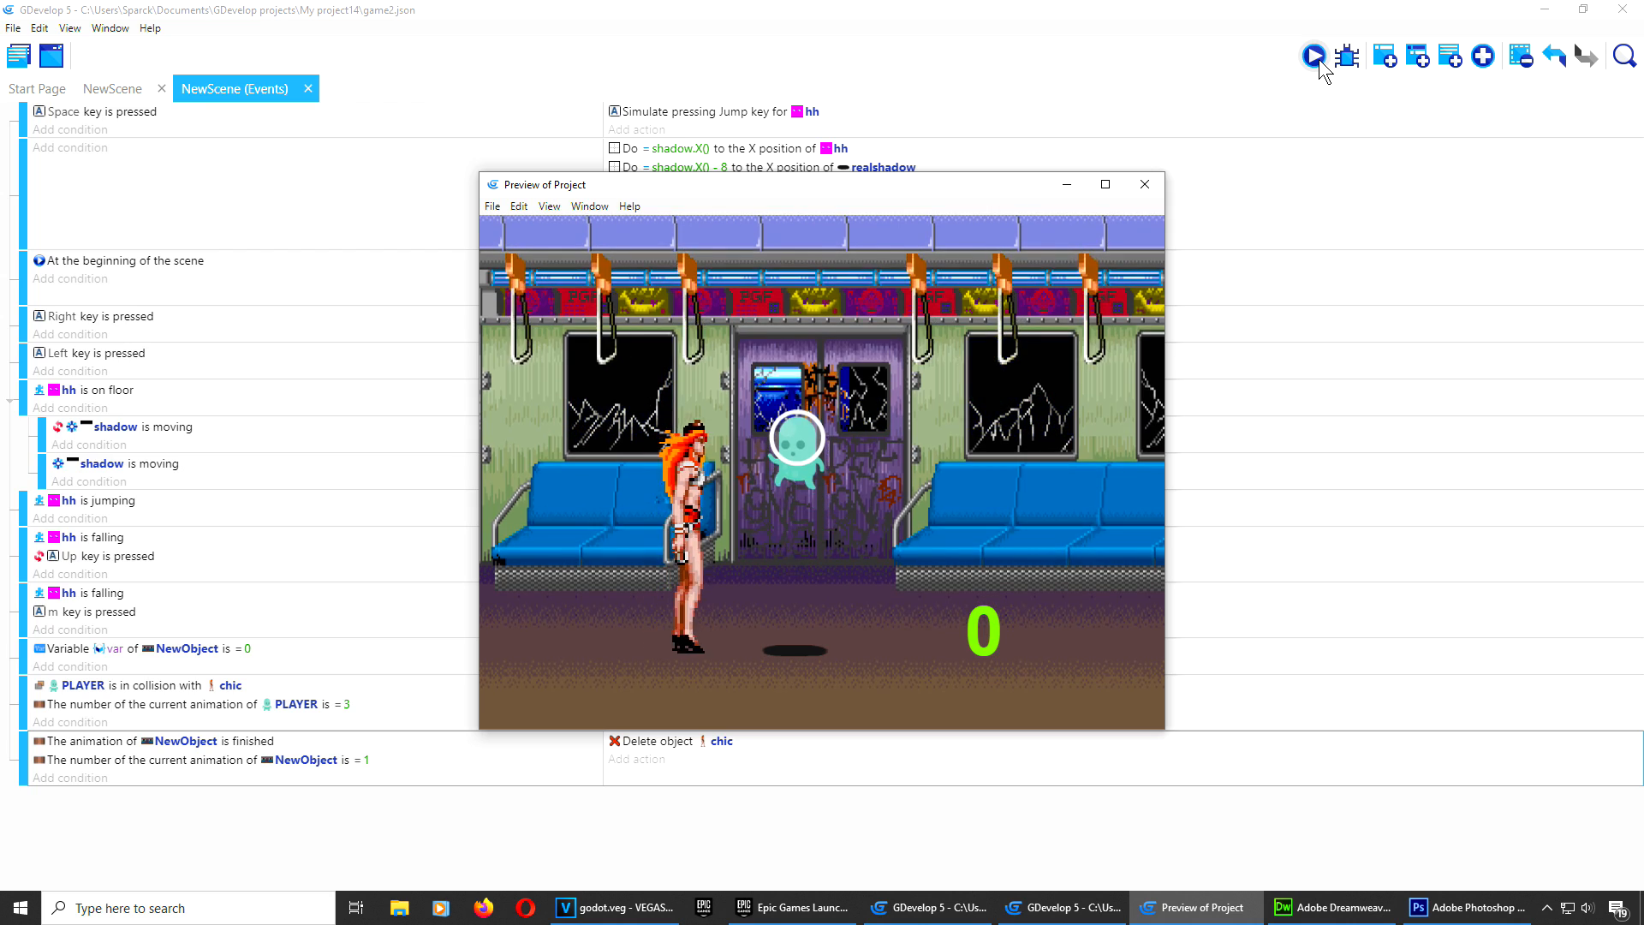
key(m)
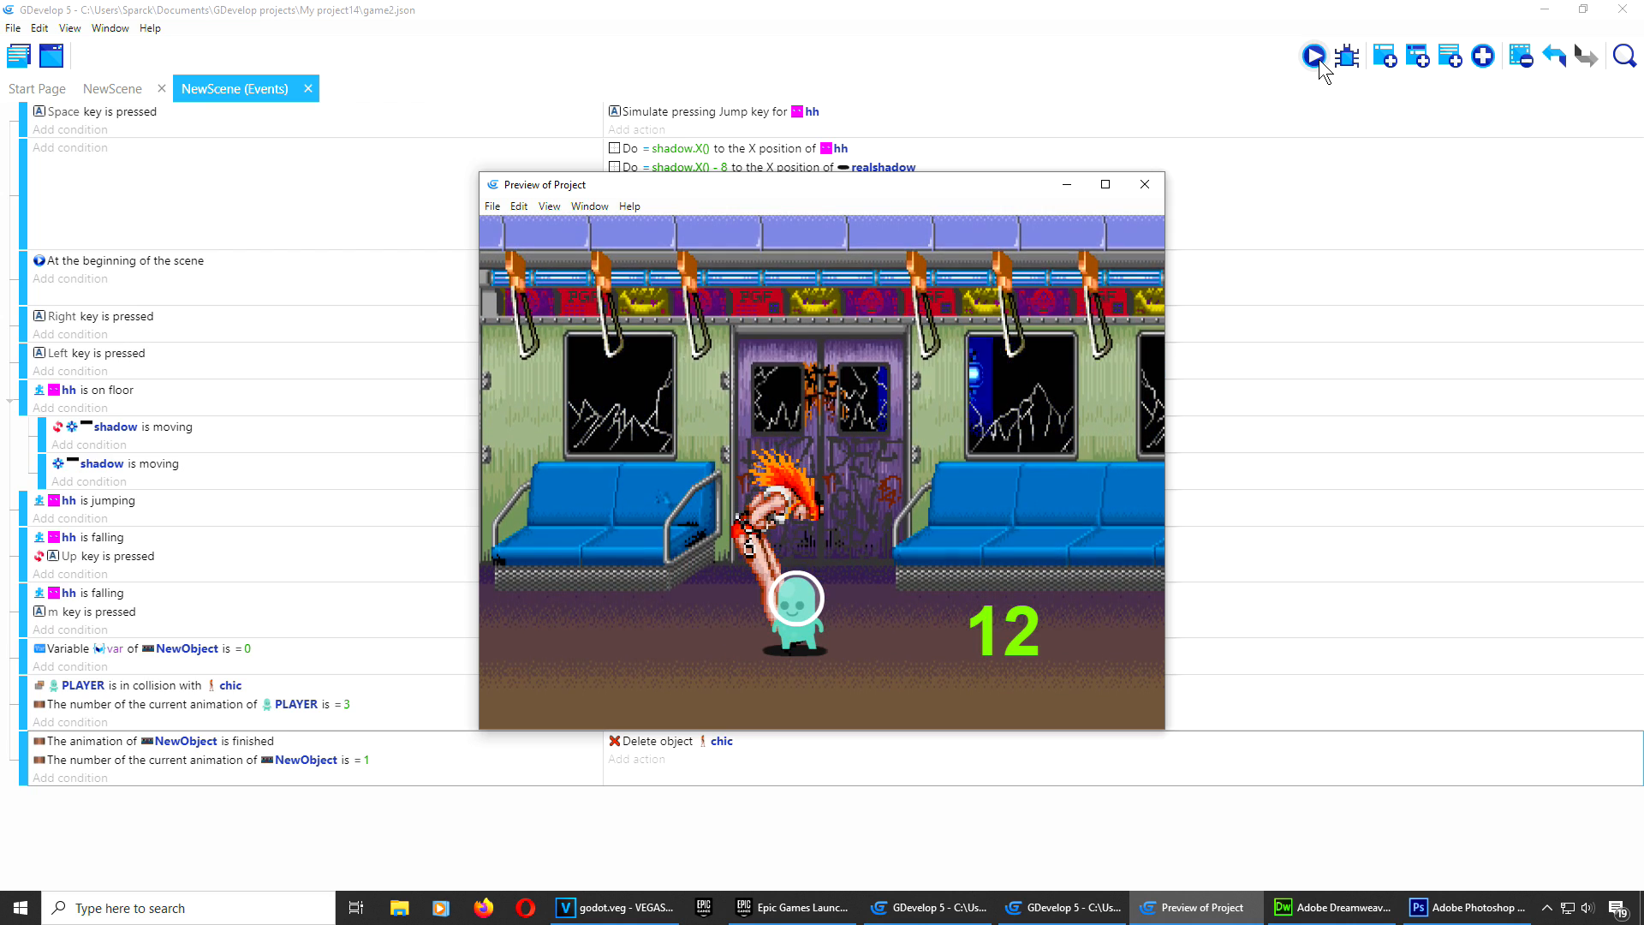
key(Right)
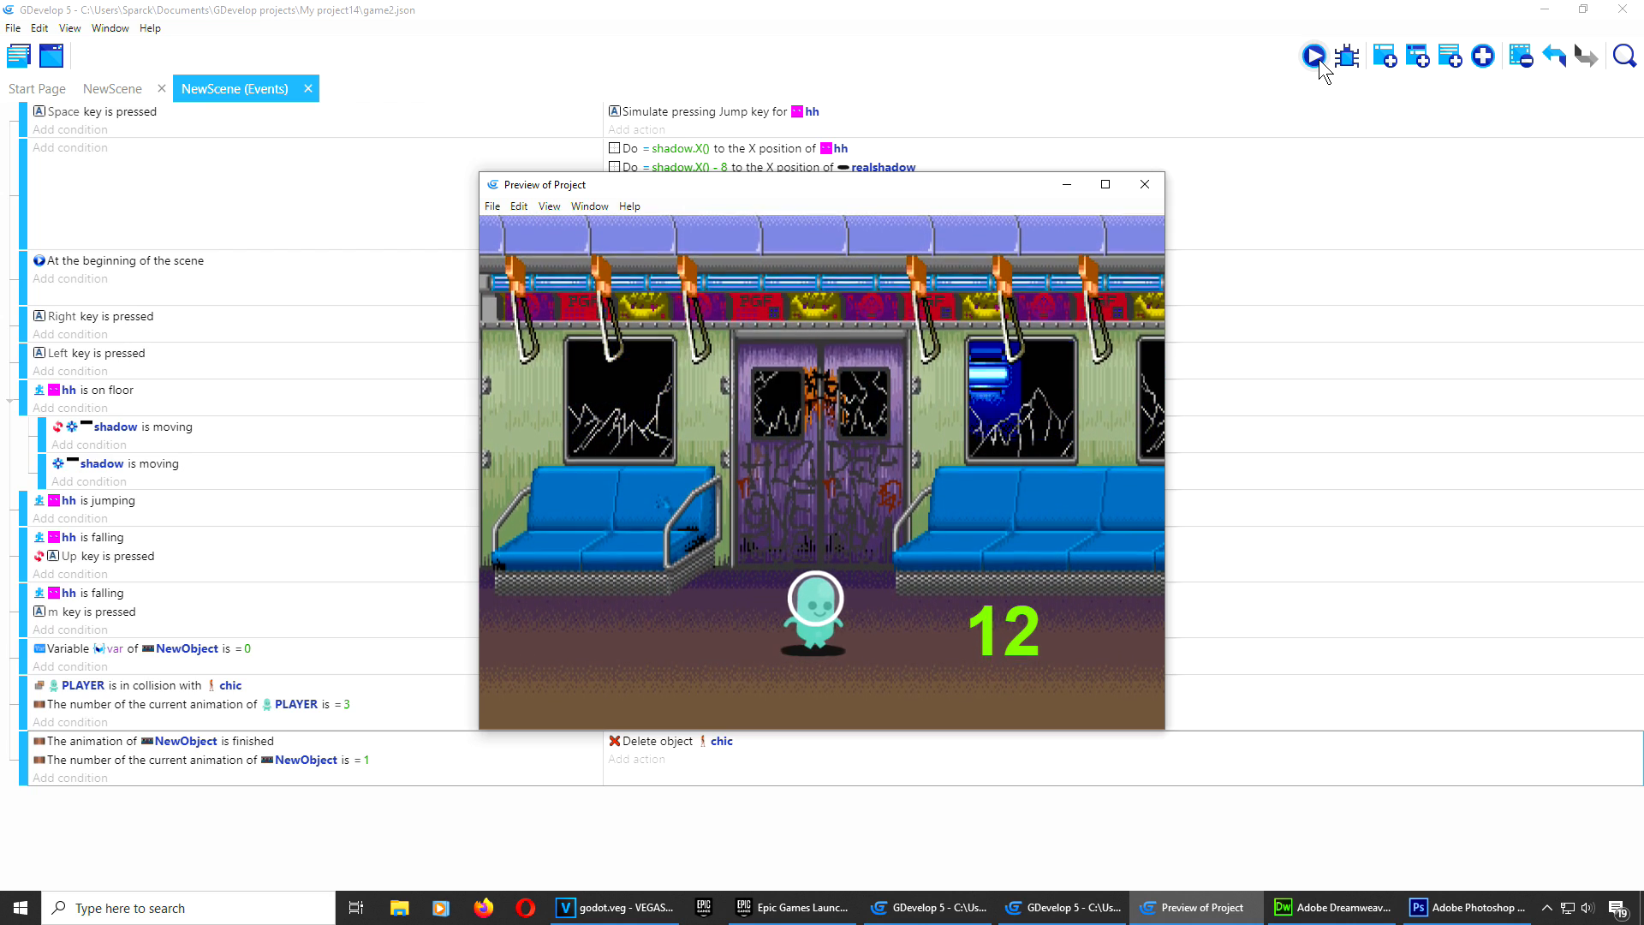
key(Right)
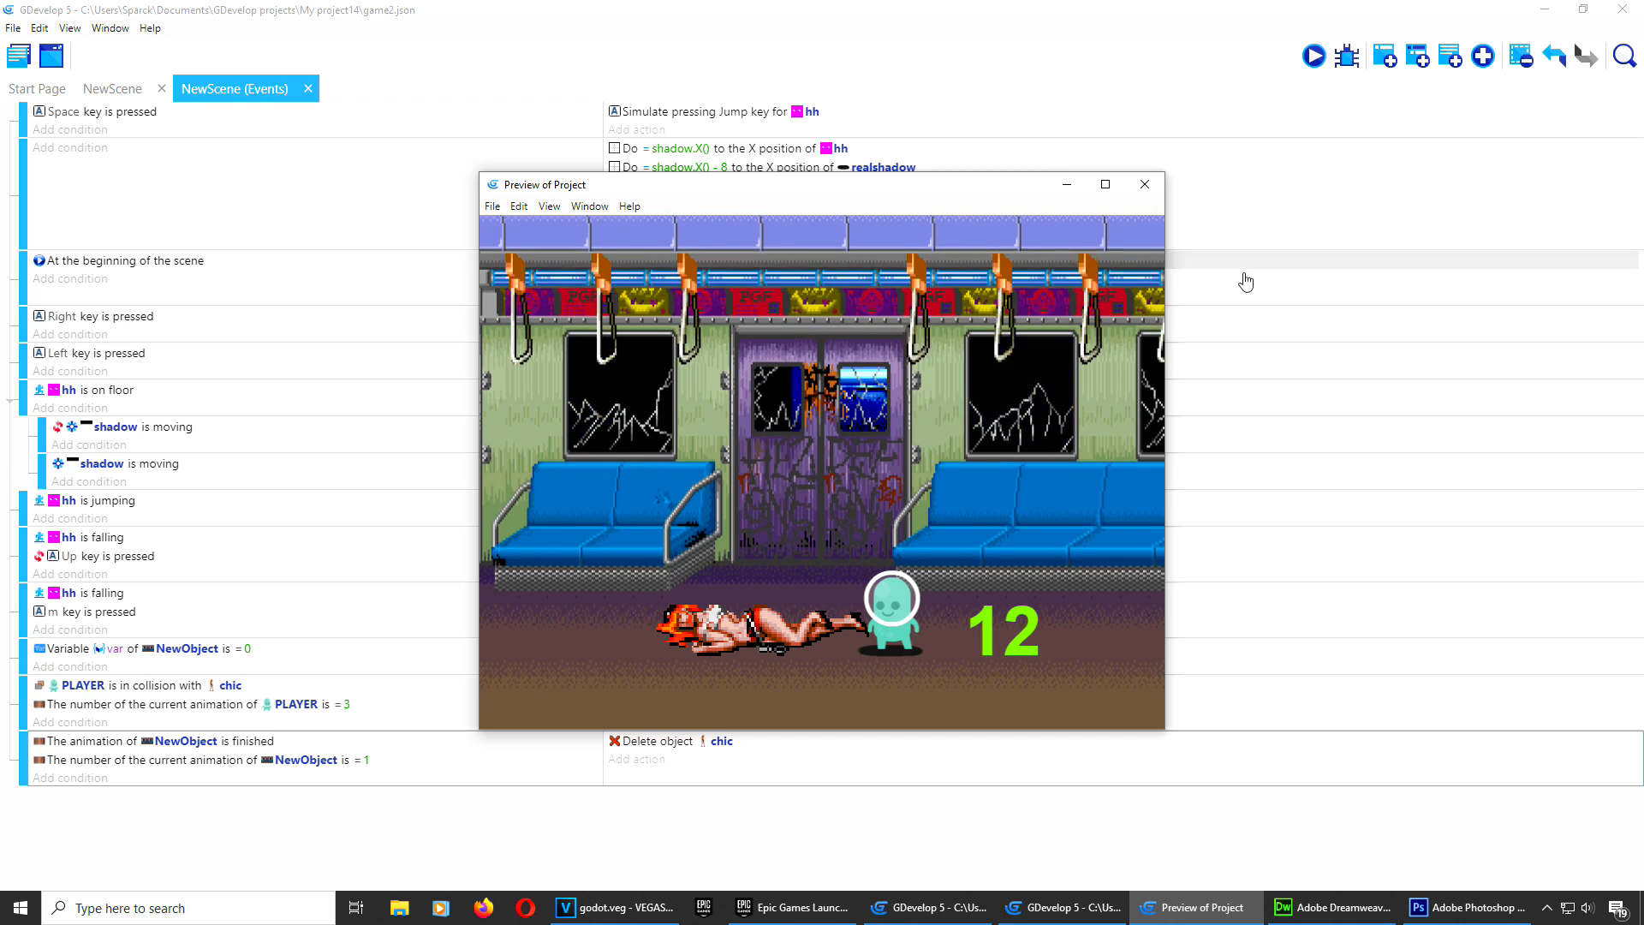
click(1145, 184)
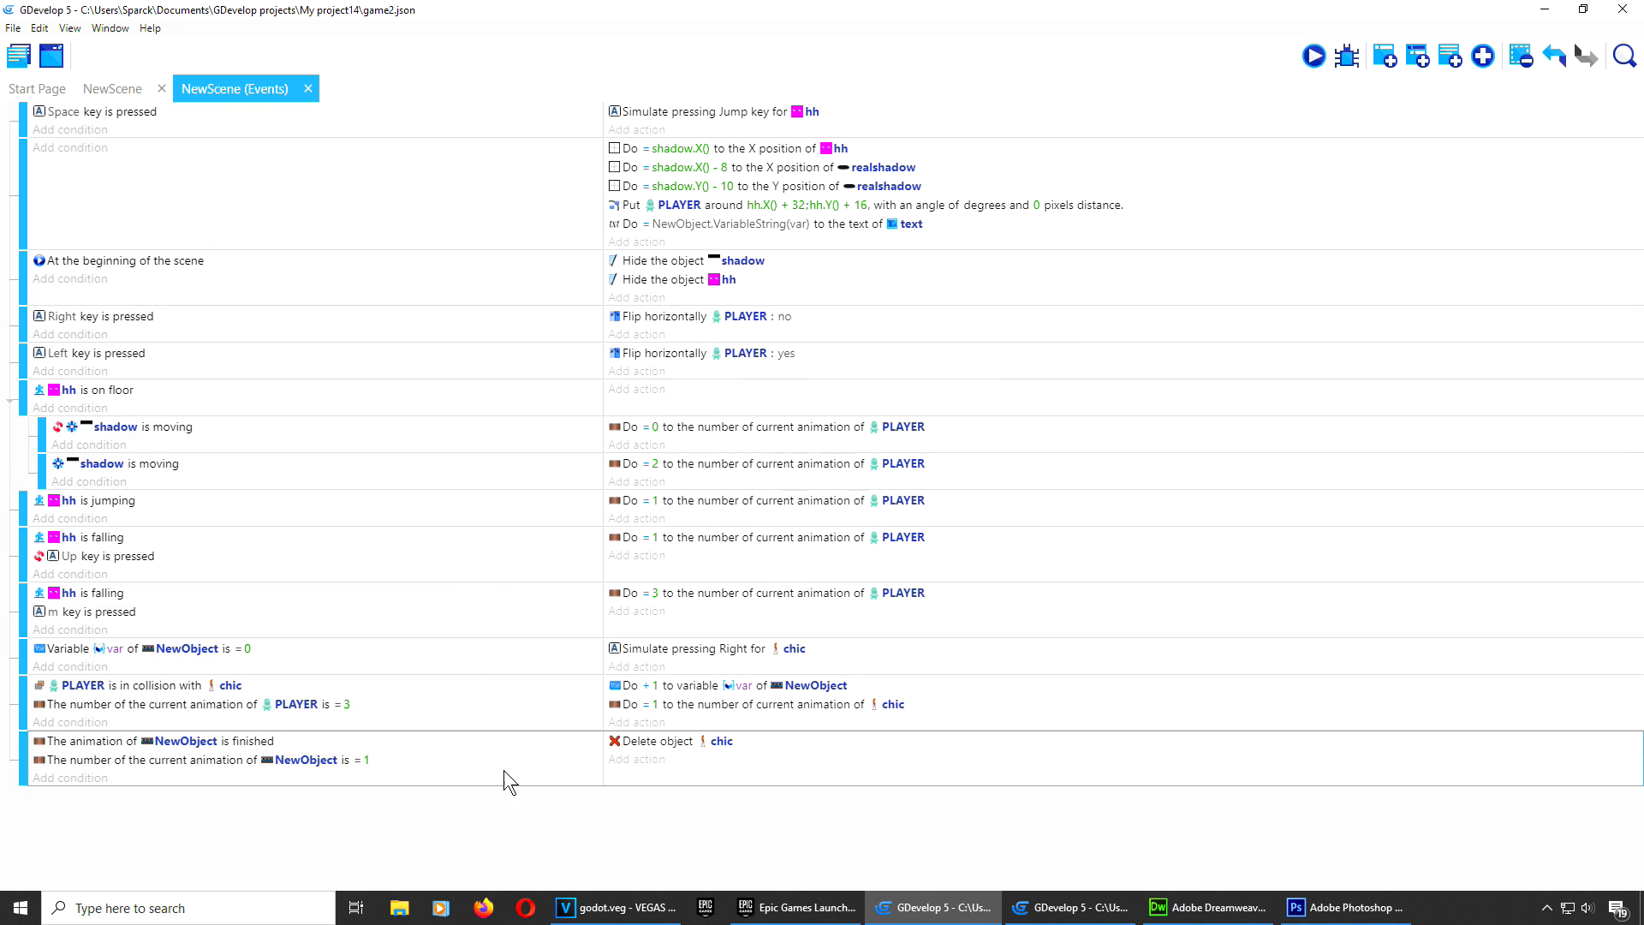
Step: Move the animation number condition above the animation-finished condition and change its object to chic
drag(128, 763, 123, 742)
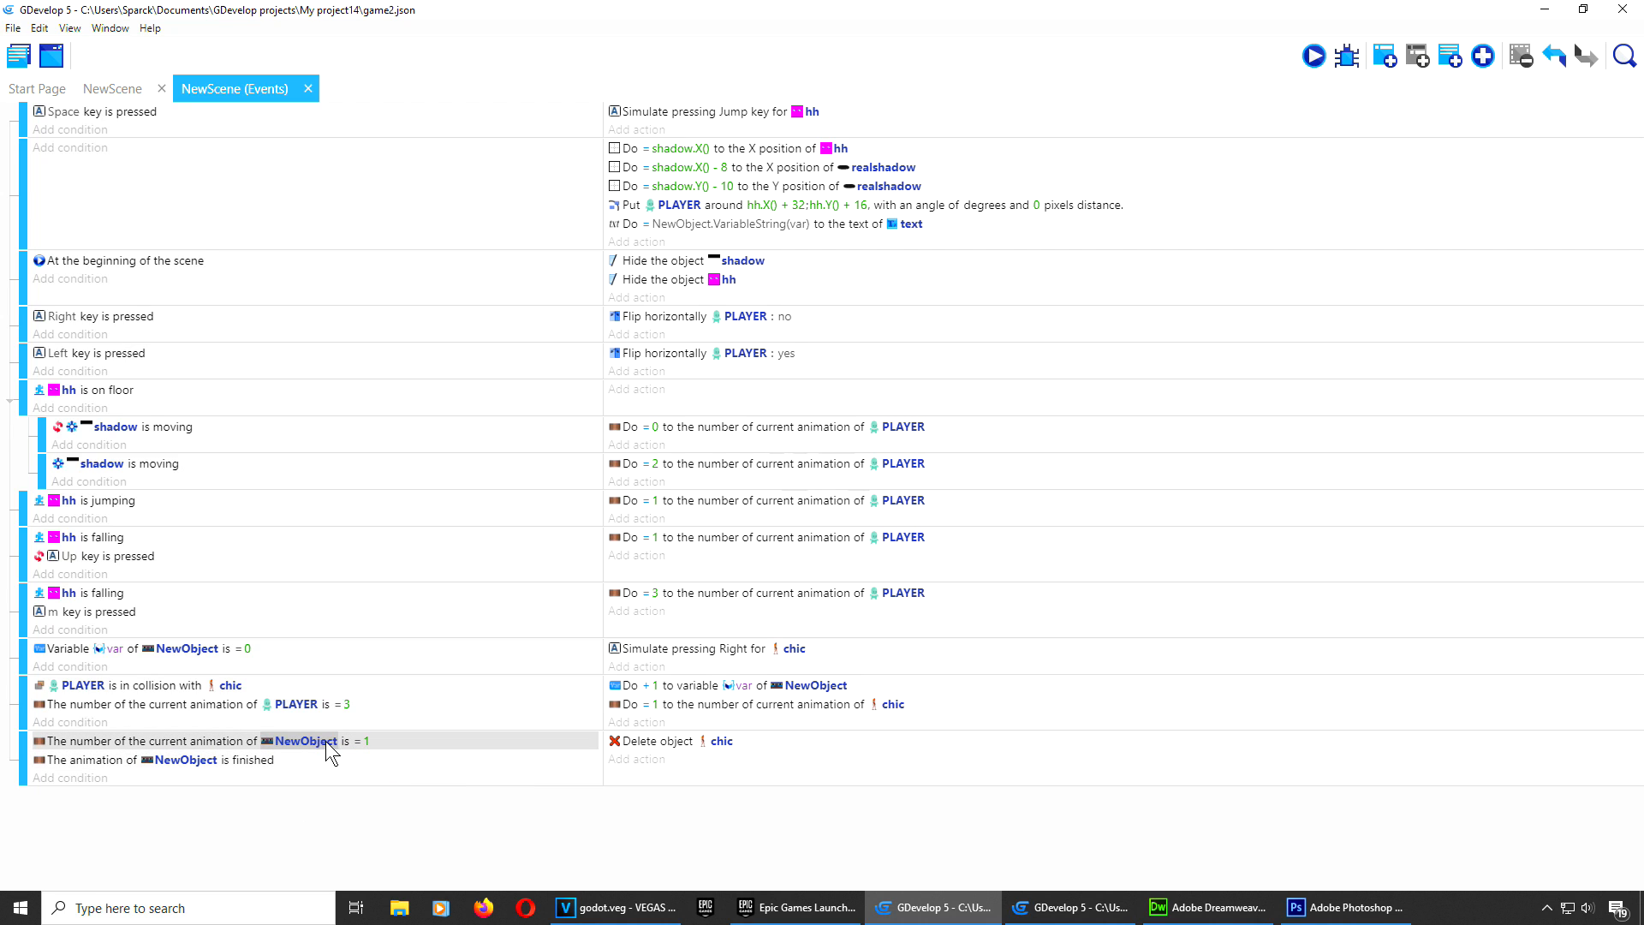
click(417, 750)
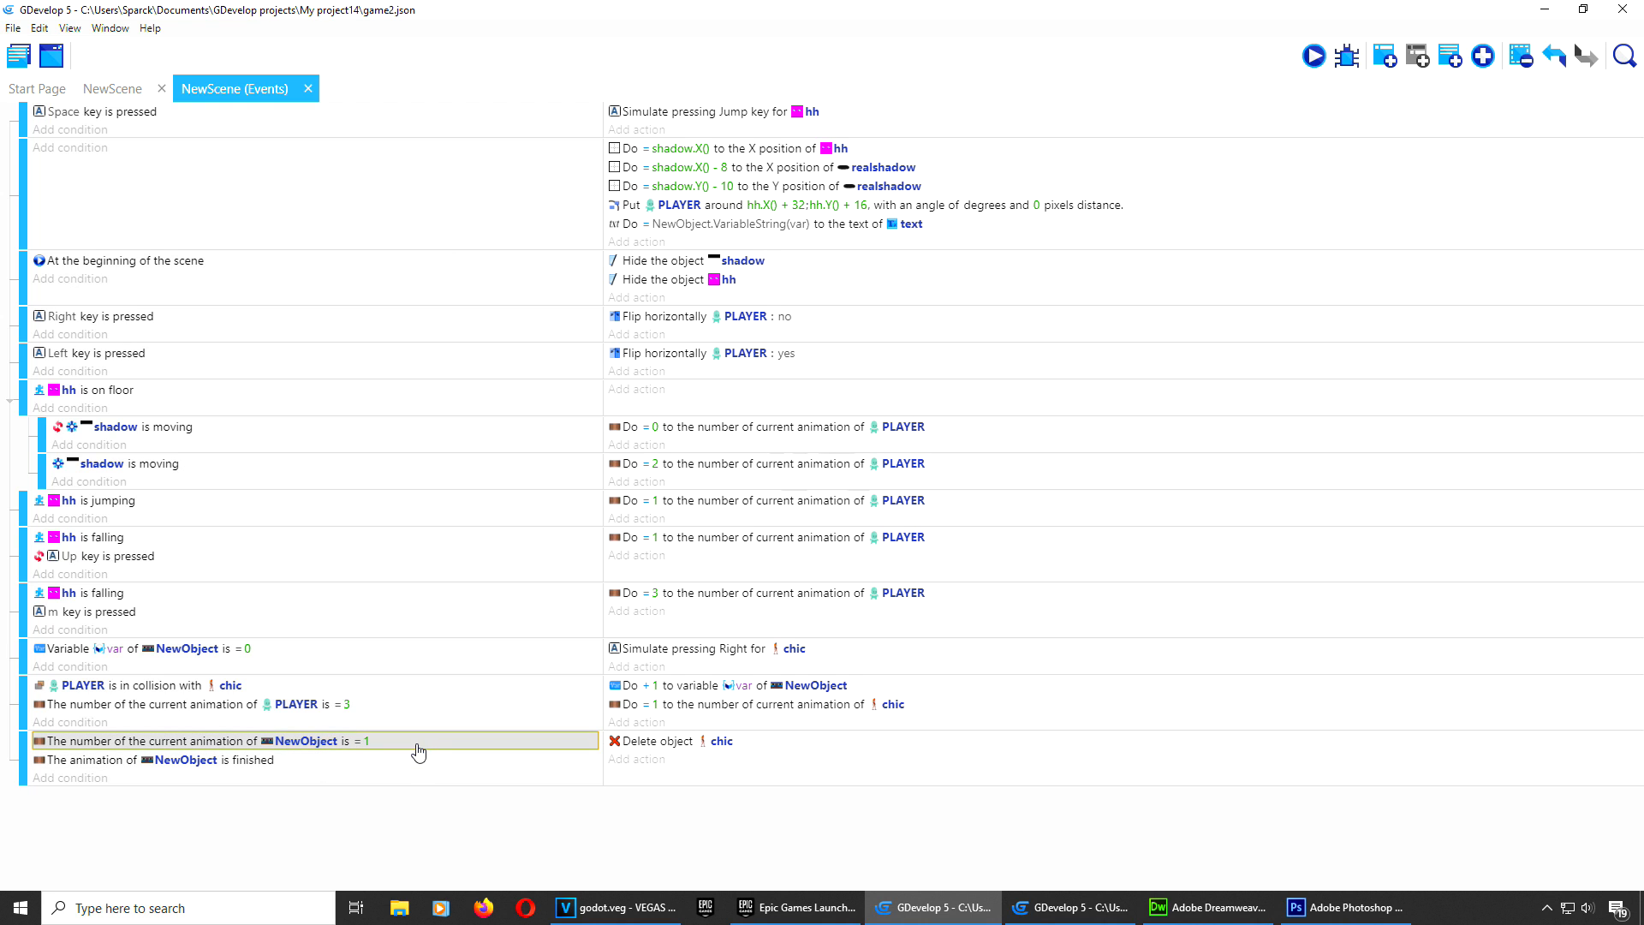
double_click(418, 750)
drag(652, 159, 574, 159)
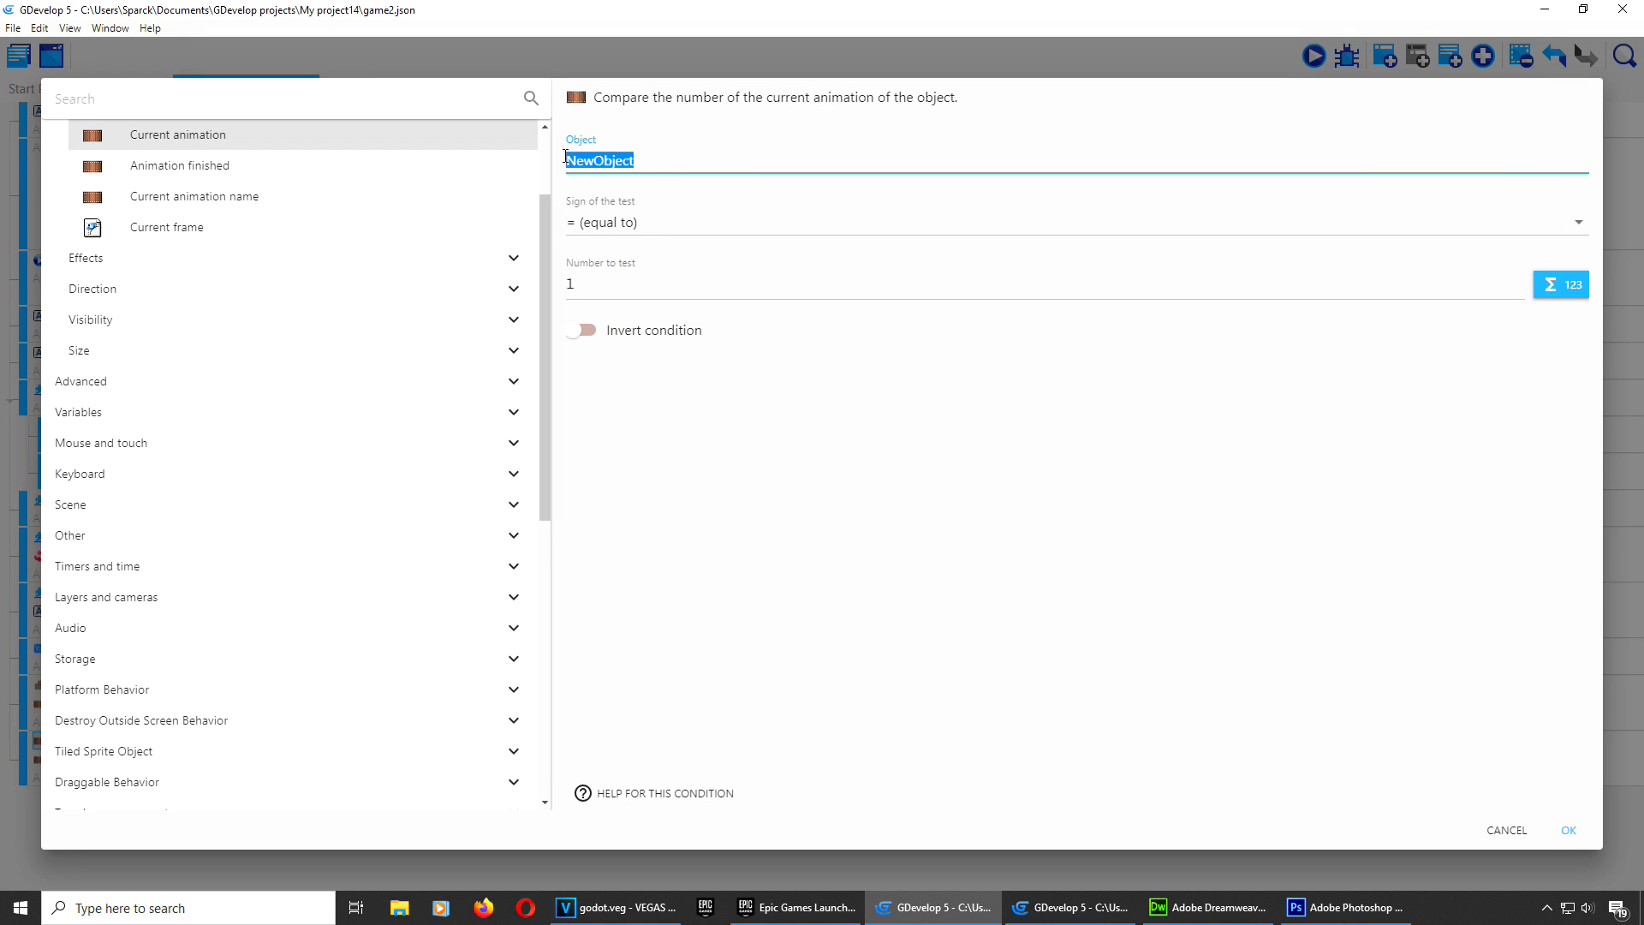
key(BackSpace)
scroll(692, 334, down, 1)
click(675, 347)
click(1571, 828)
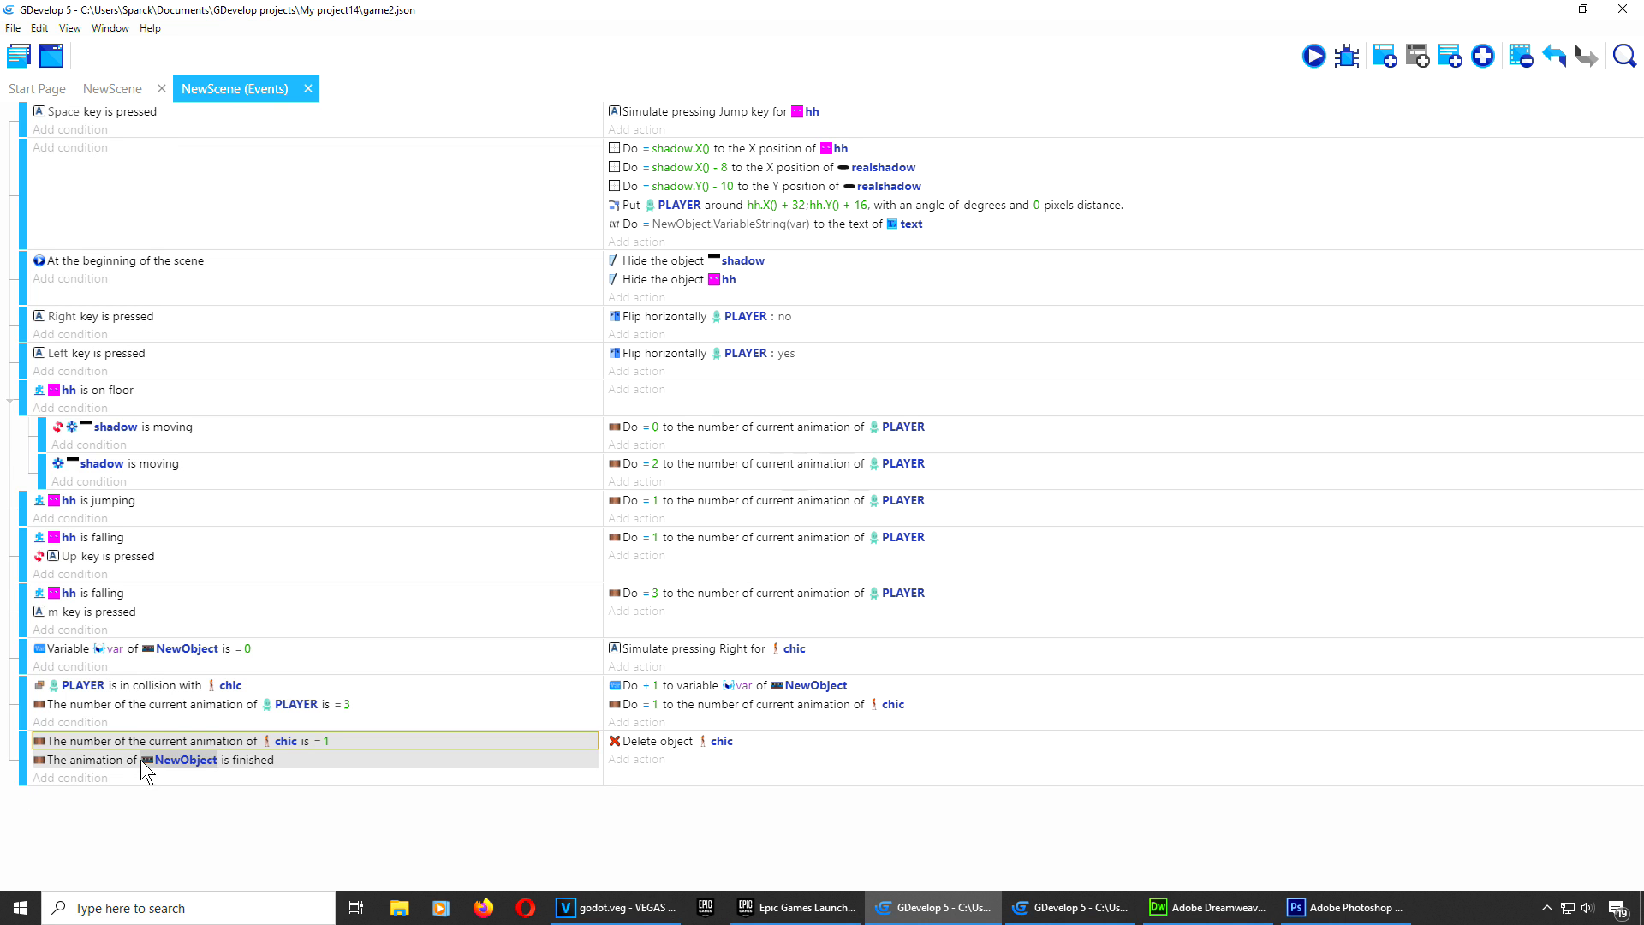
Step: Change the object of the animation-finished condition from NewObject to chic
double_click(254, 758)
drag(651, 162, 548, 166)
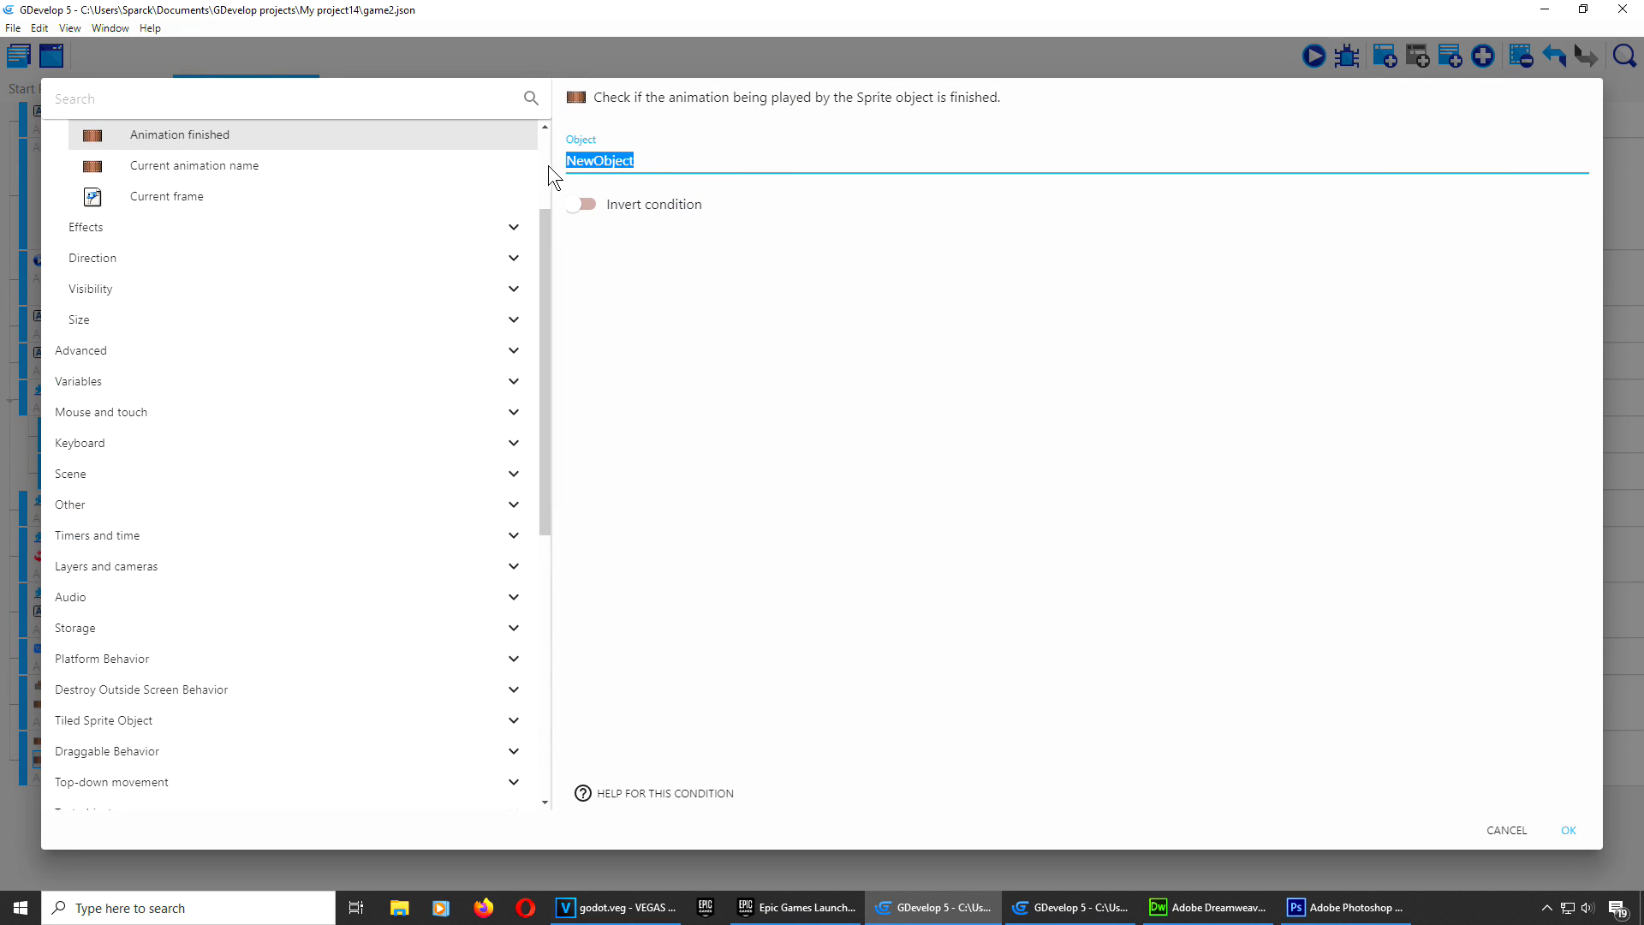
key(BackSpace)
click(665, 381)
click(1568, 830)
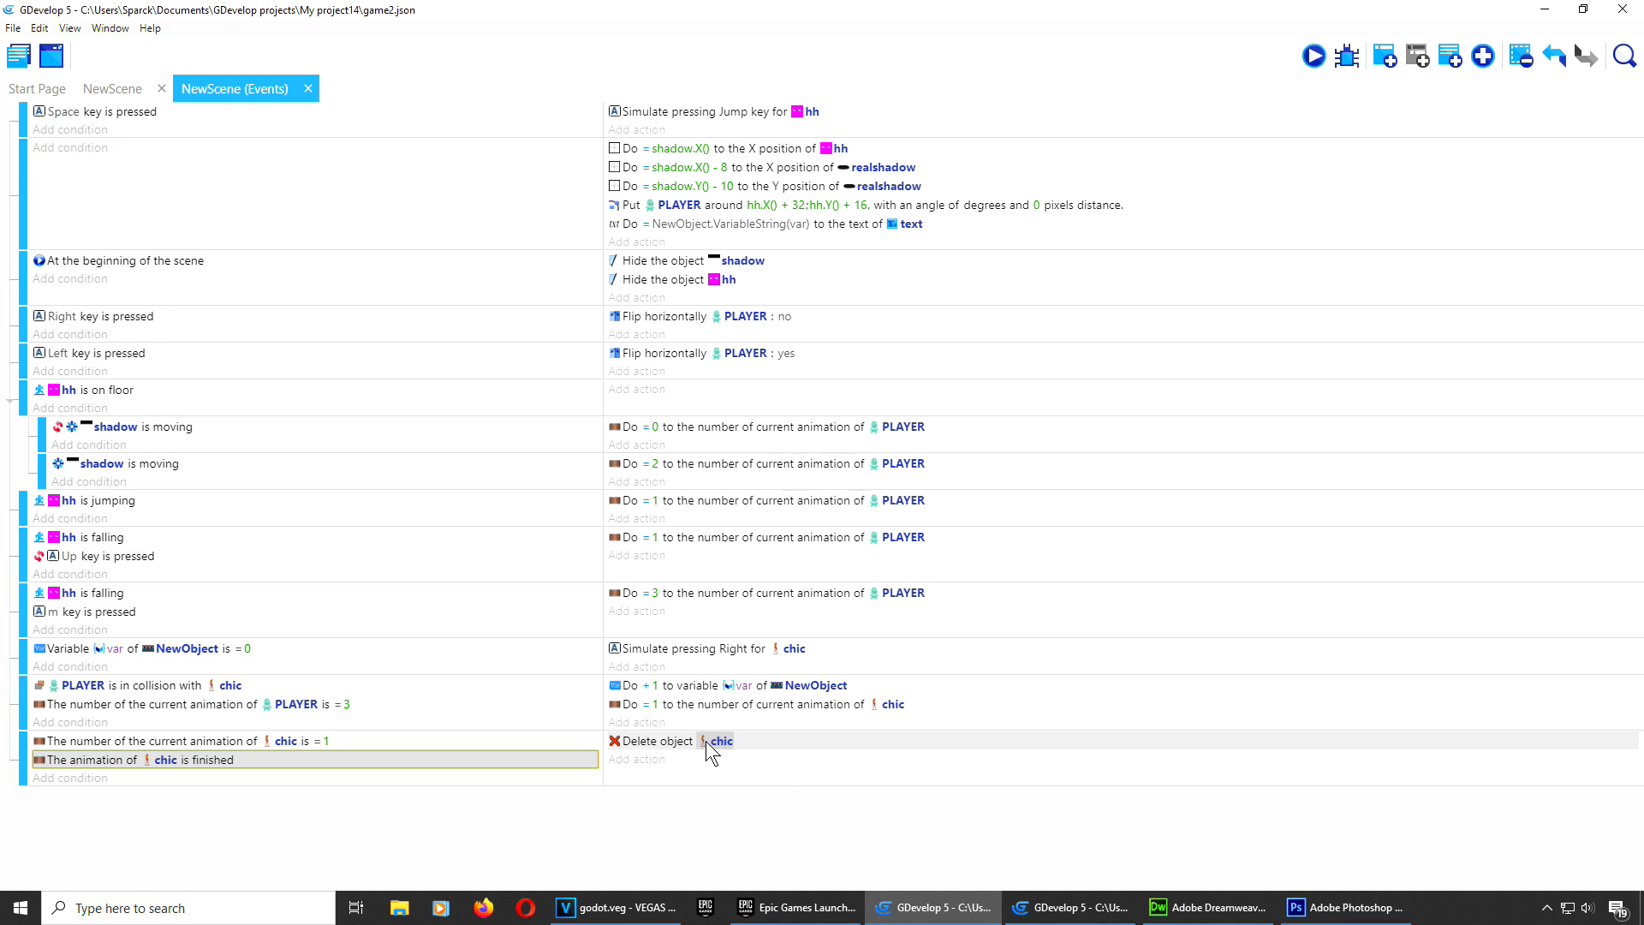
Step: Preview the scene again and jump-attack chic with PLAYER to check the corrected deletion event
click(1316, 57)
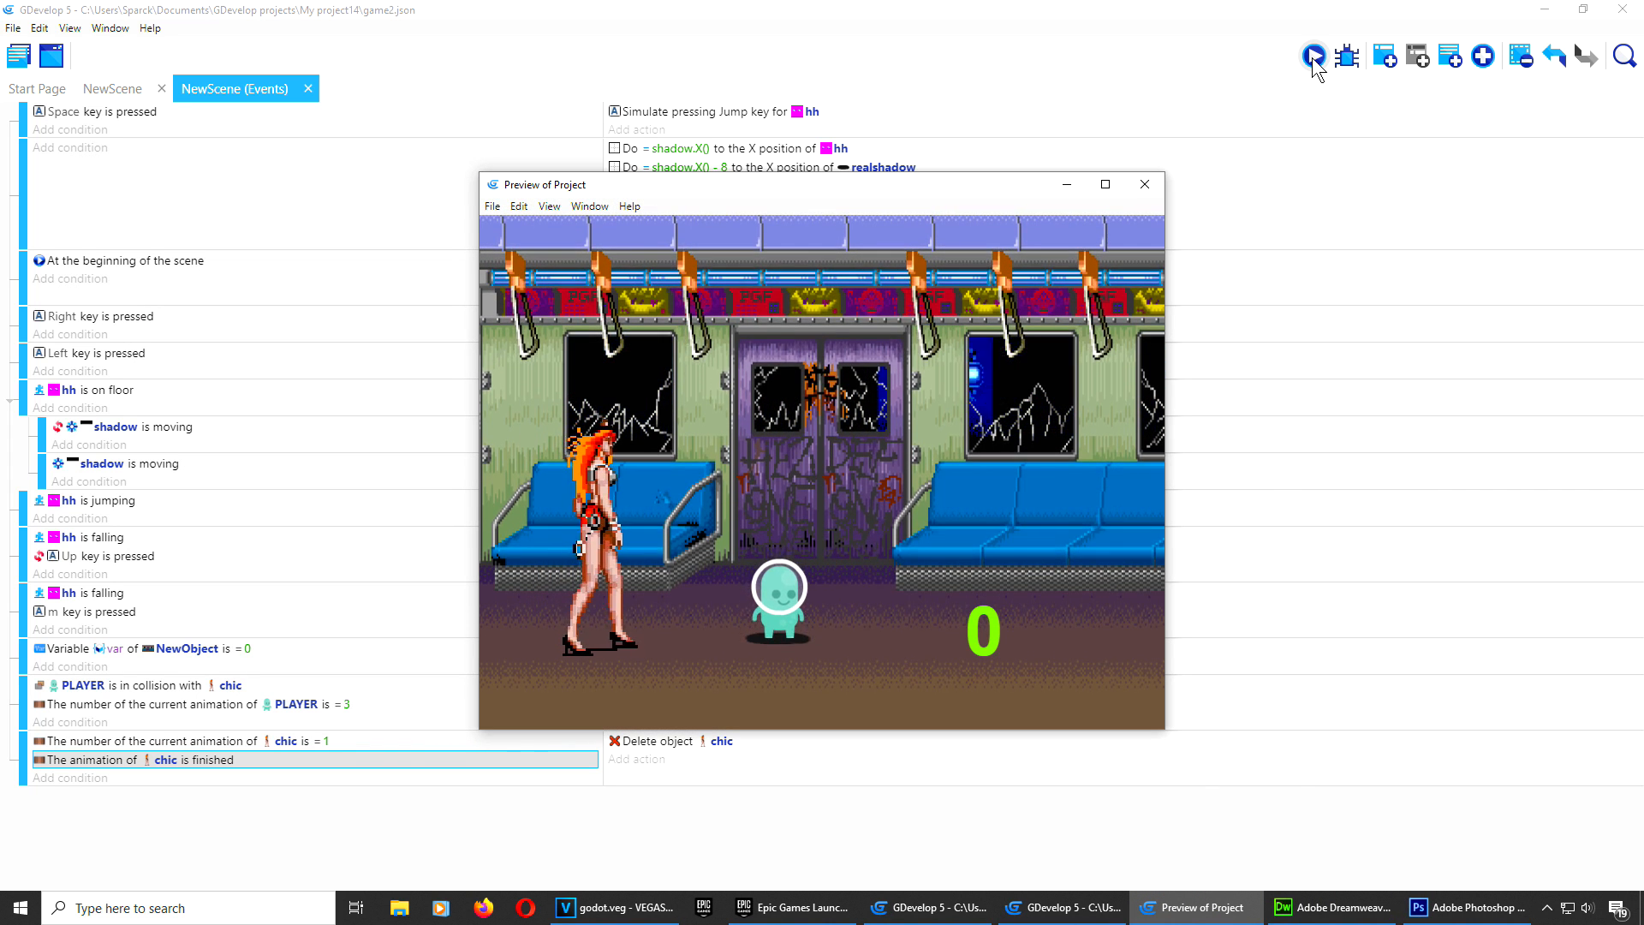
key(space)
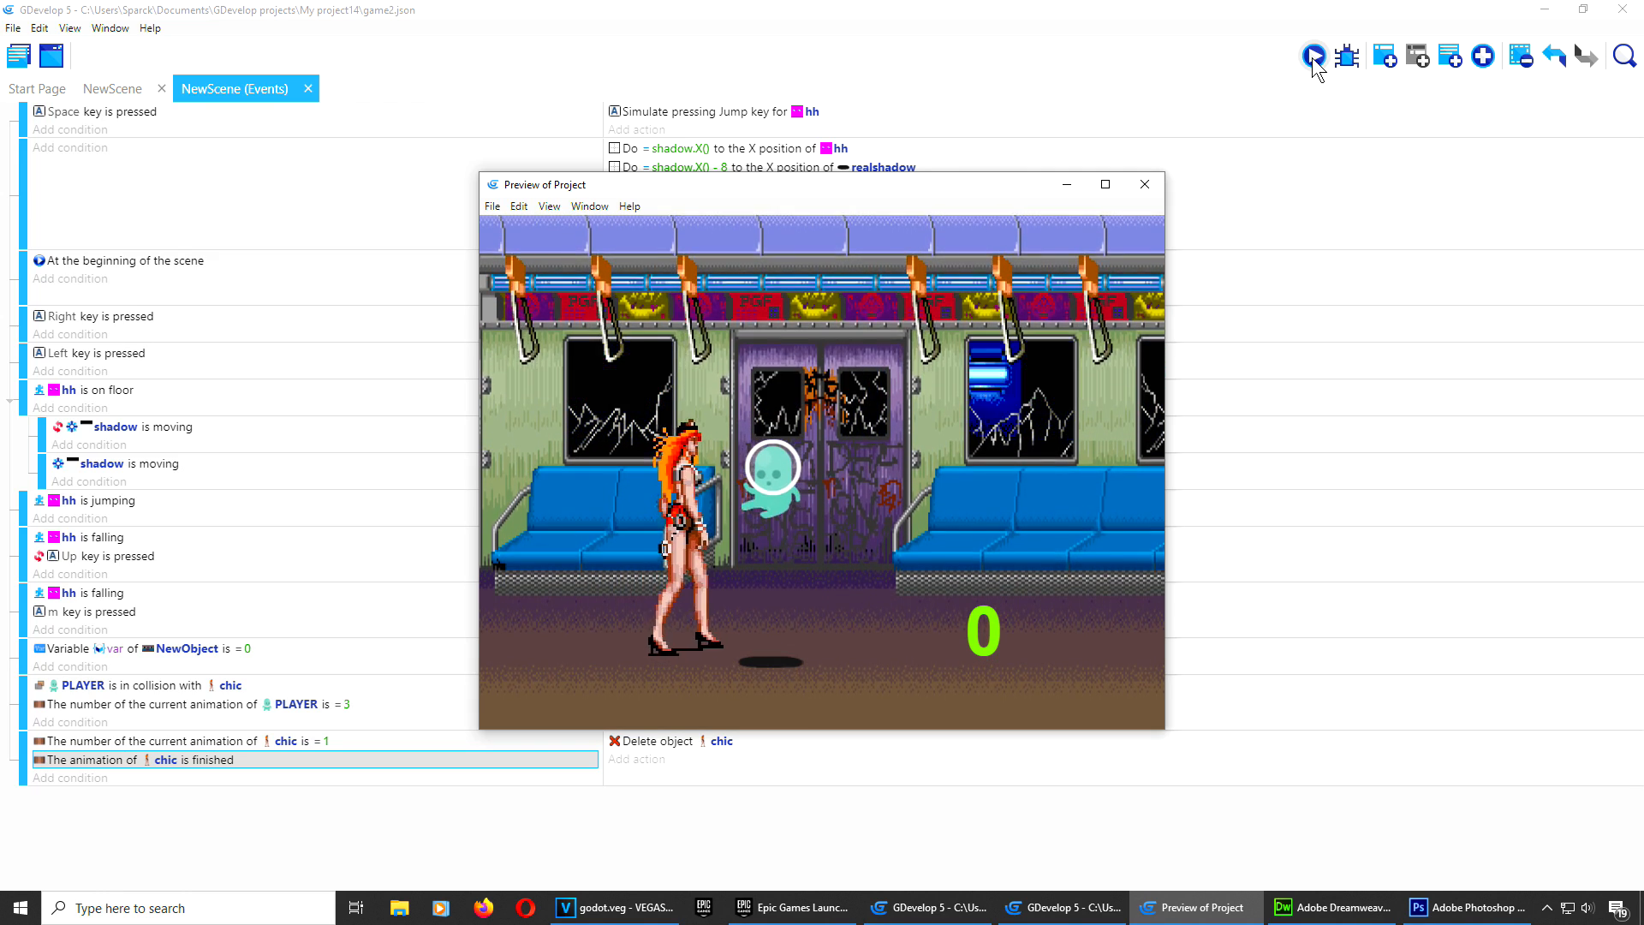
key(space)
key(Right)
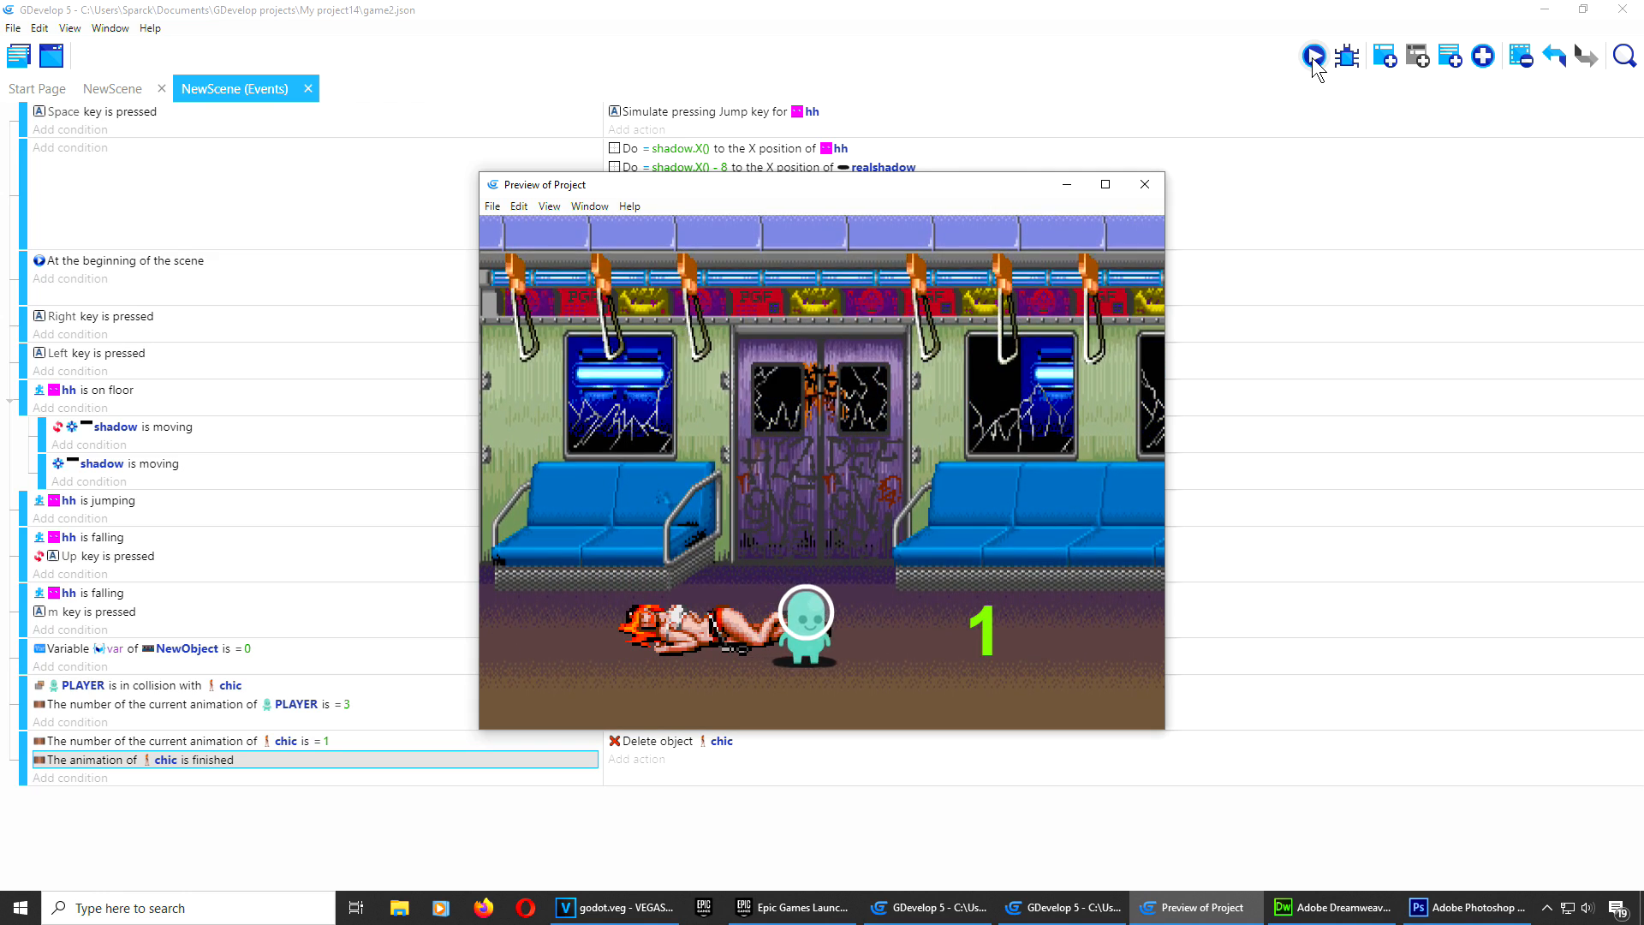
Step: Move PLAYER around the previewed scene to check chic's deletion, and close the preview
key(Up)
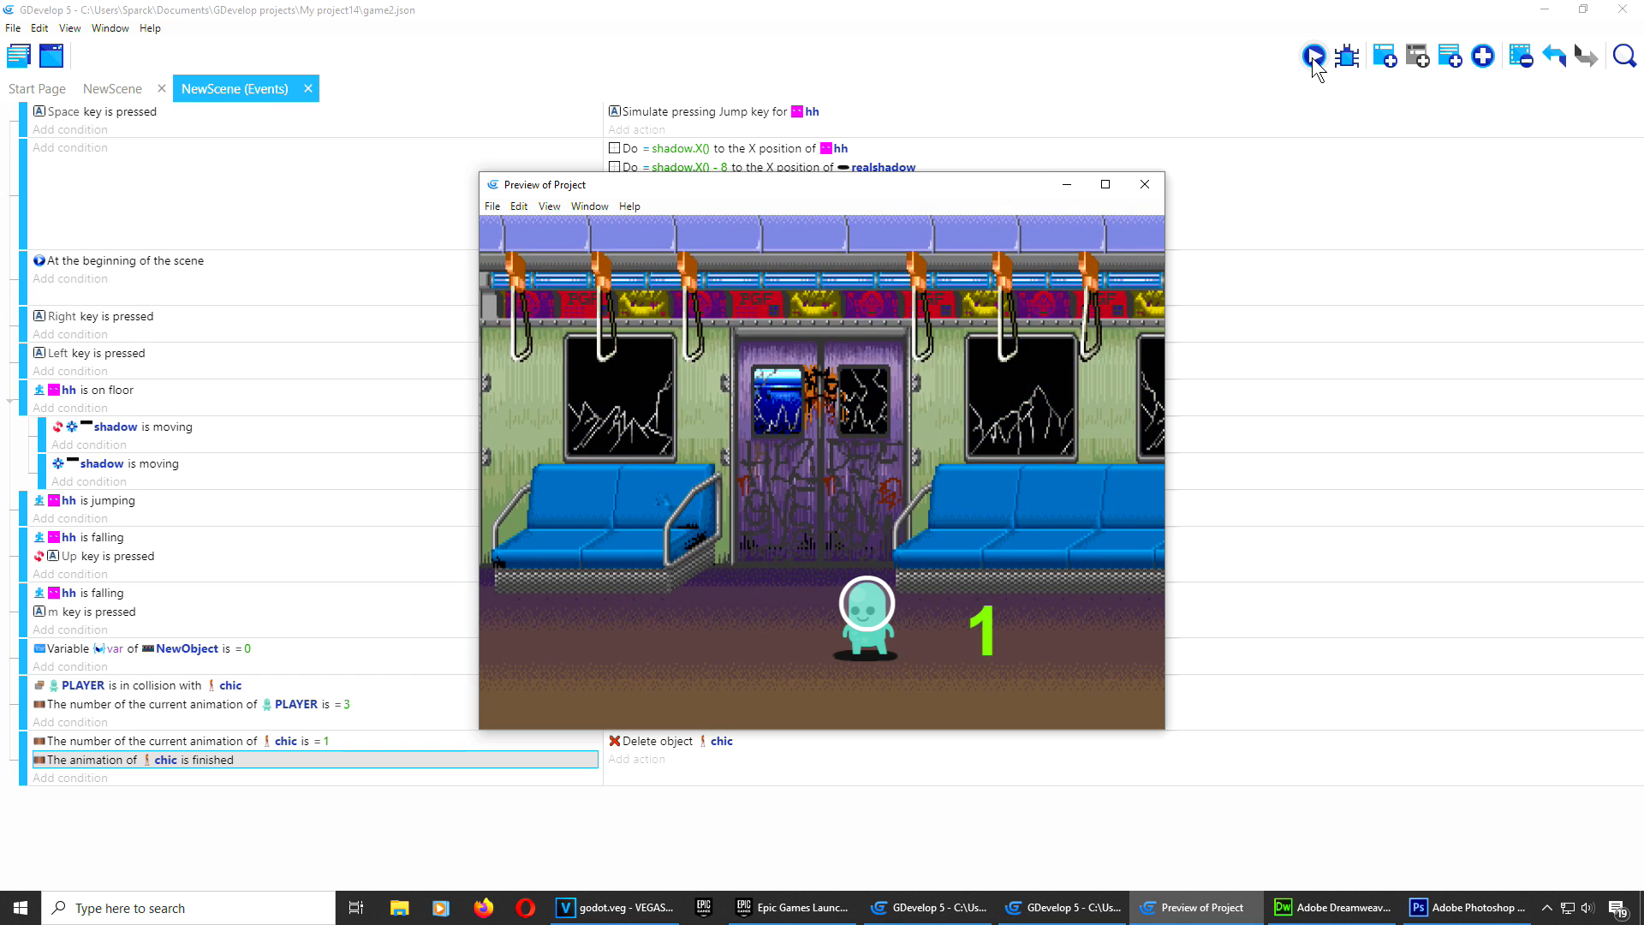
key(Left)
key(Right)
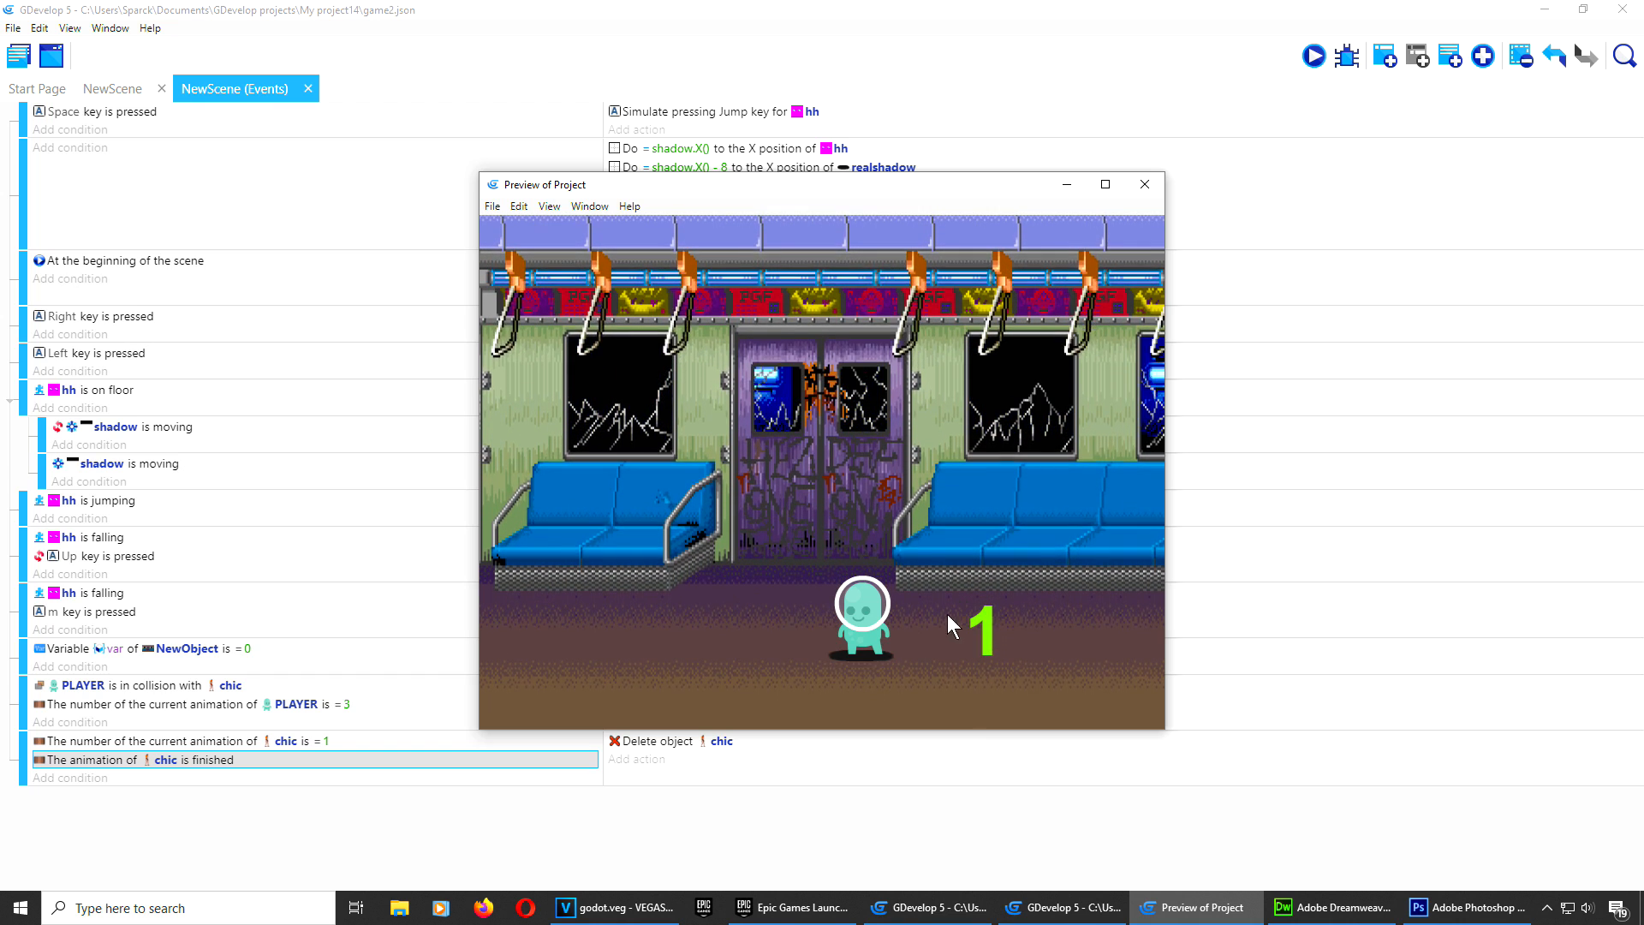
click(1145, 184)
Step: Add a new event with an object-variable condition testing that NewObject's variable var is greater than 0
click(1384, 55)
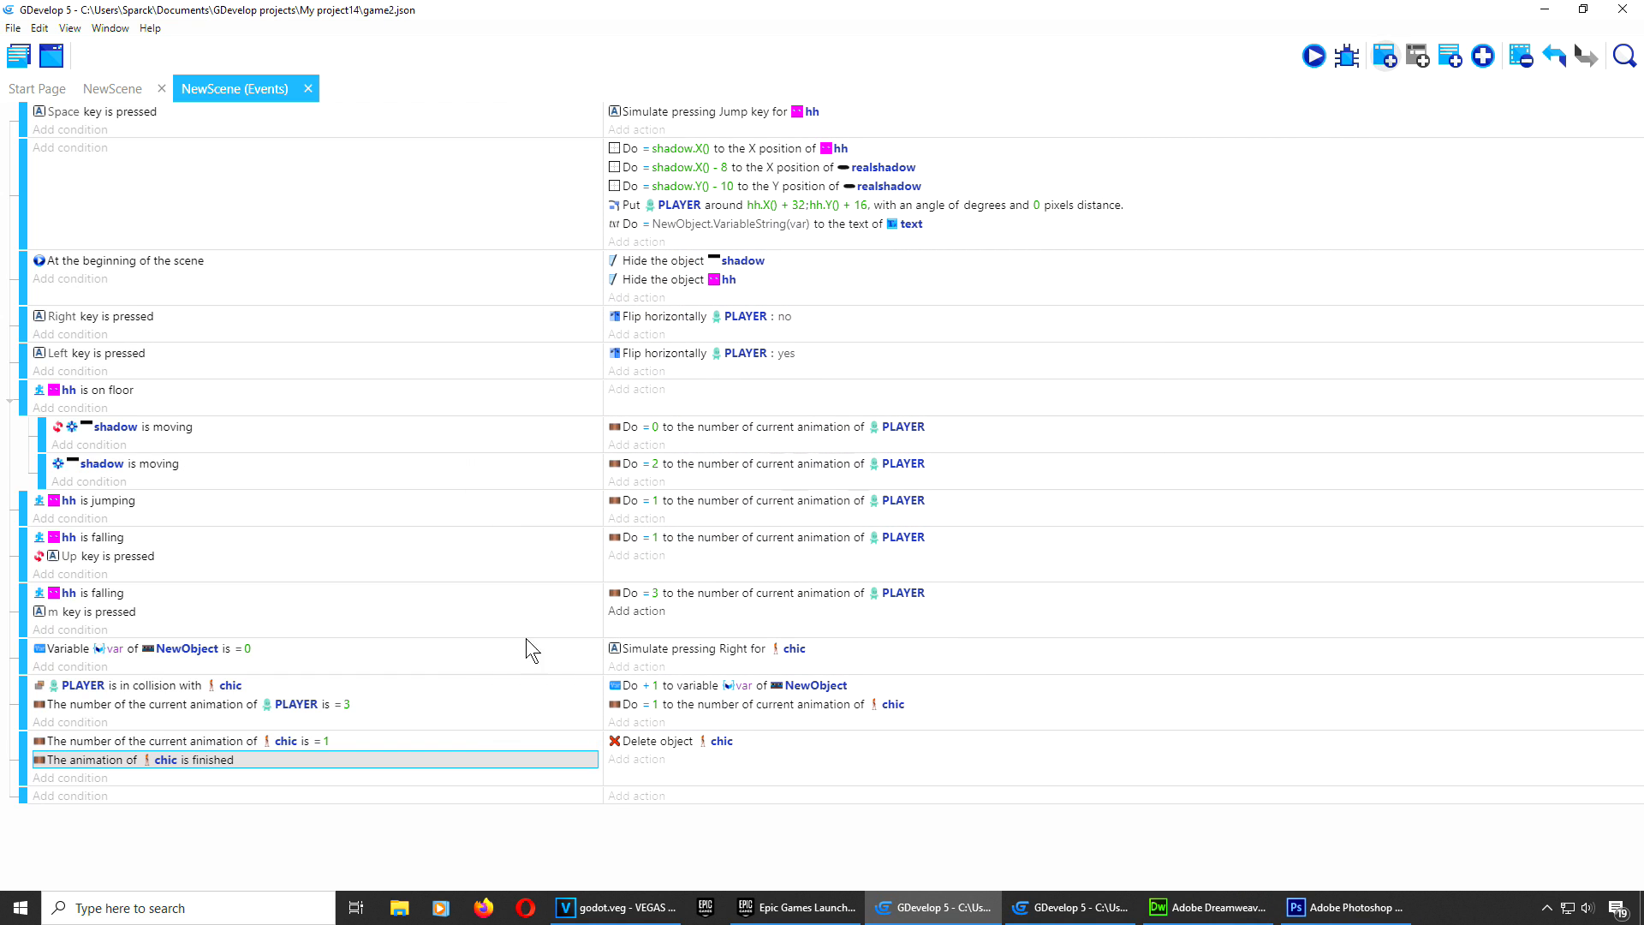
click(104, 798)
click(192, 140)
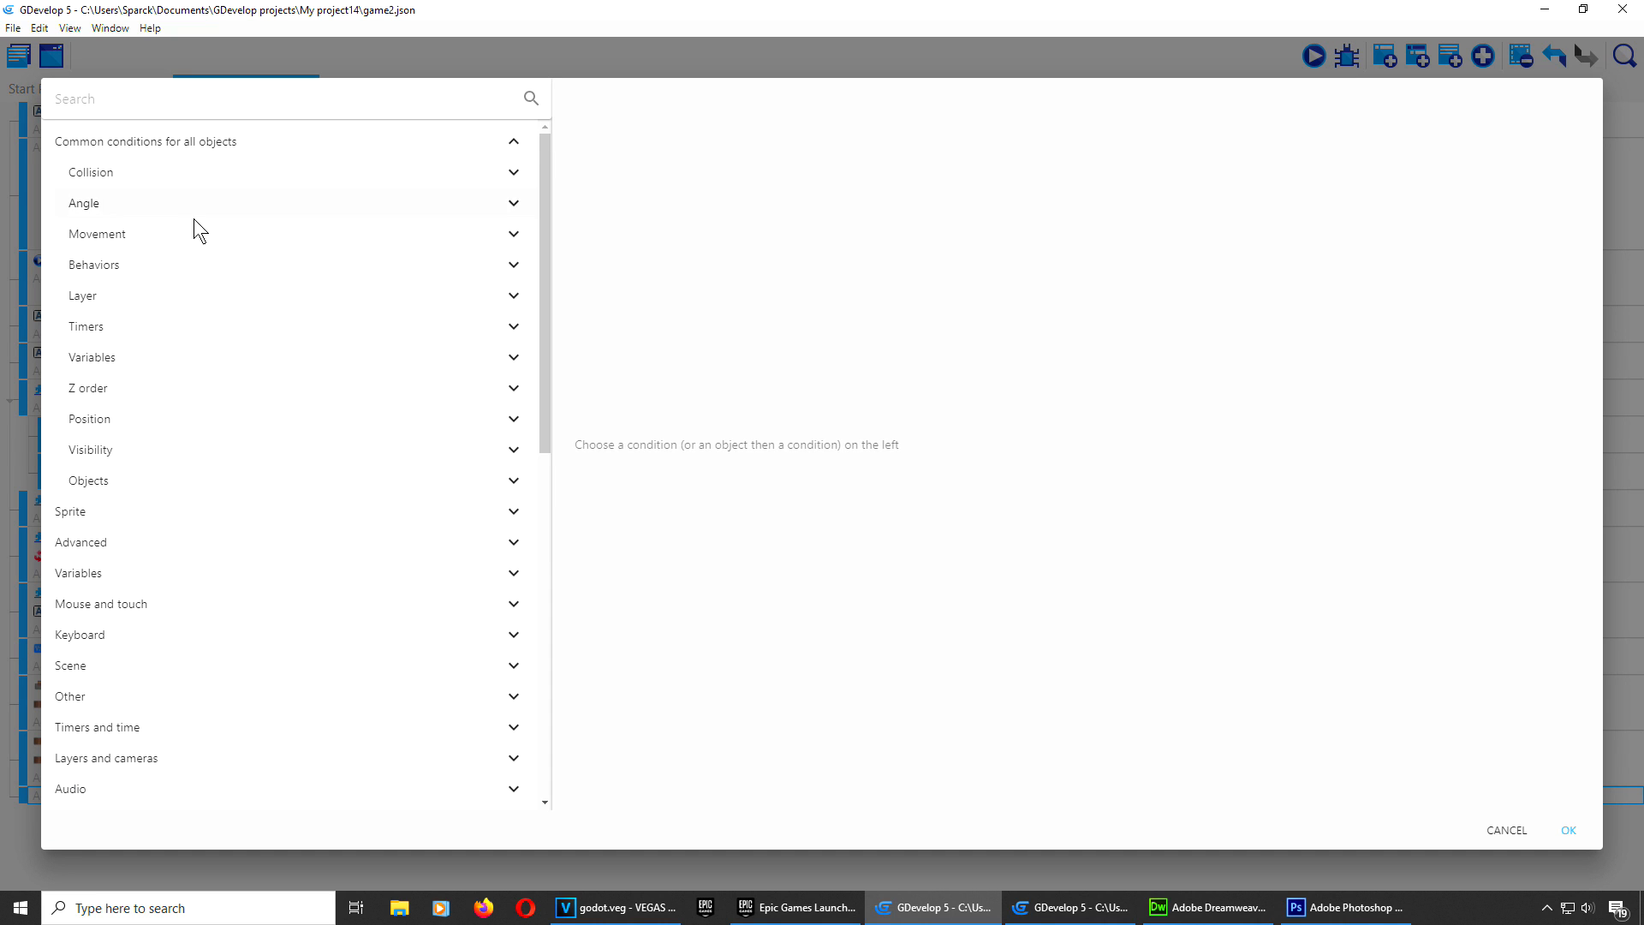
click(151, 366)
click(209, 420)
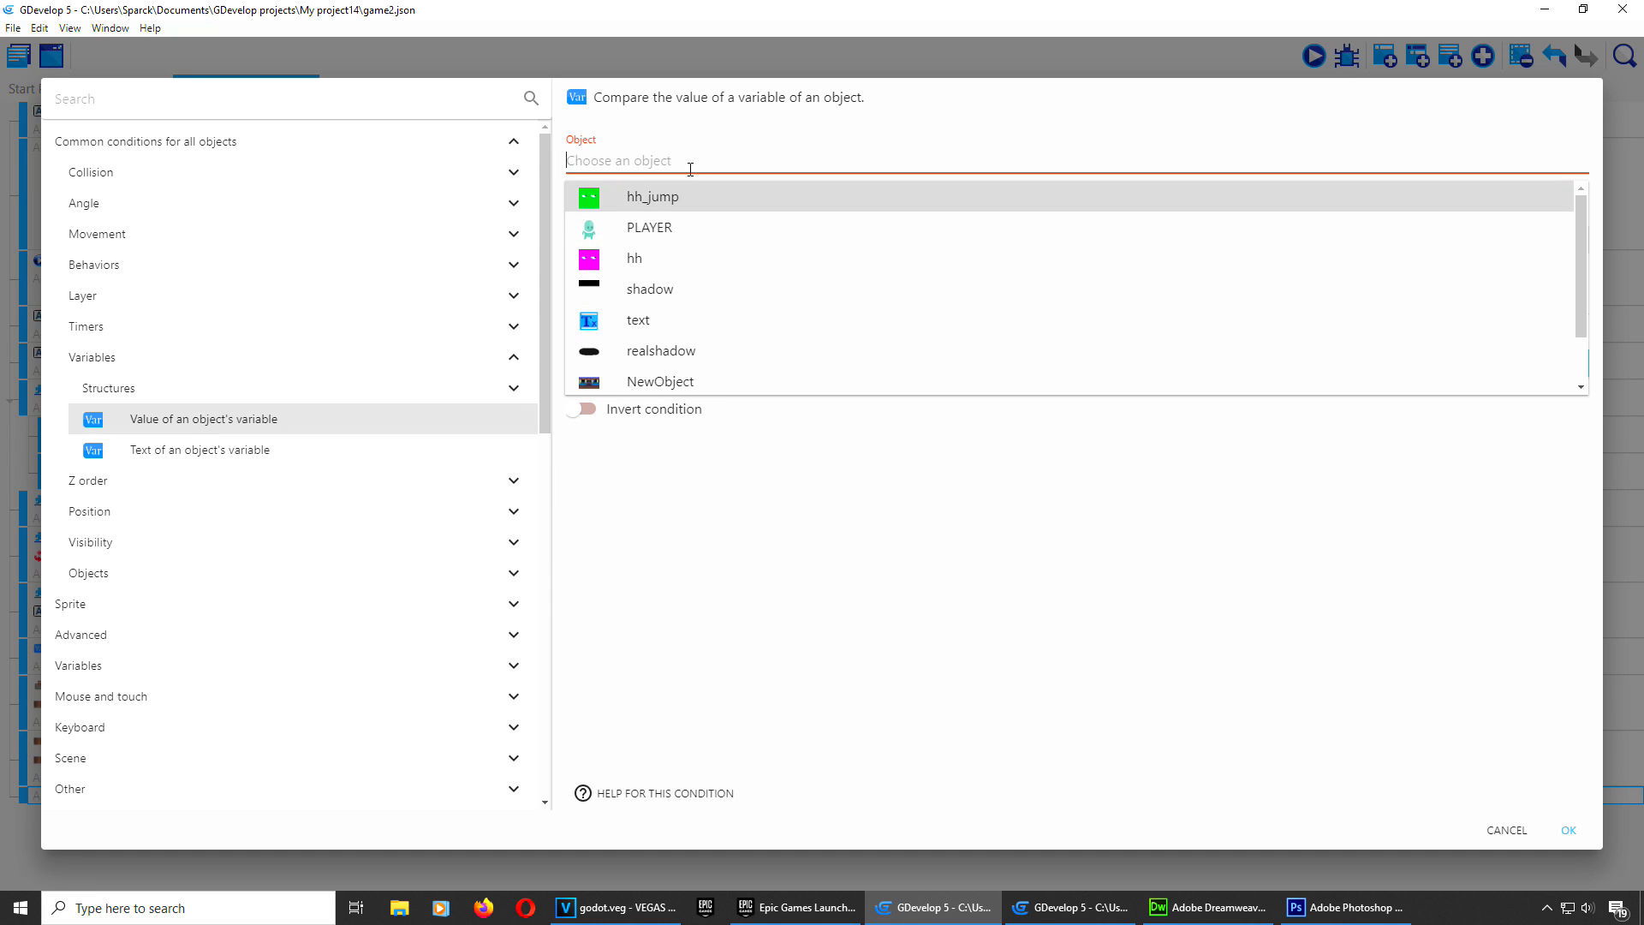
click(692, 379)
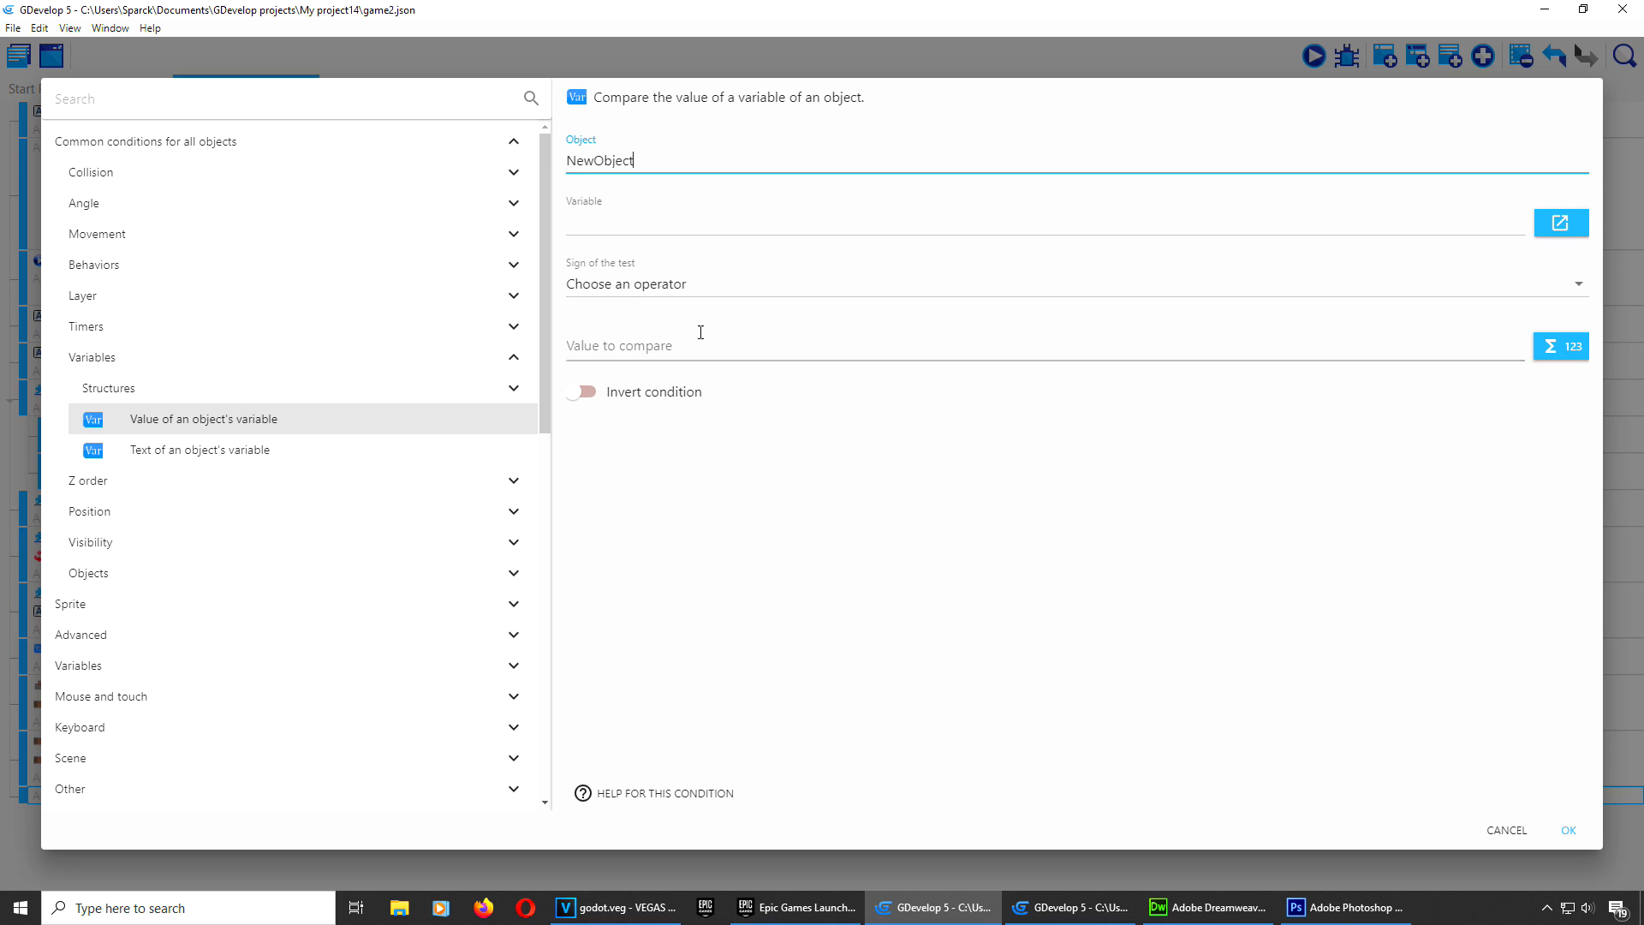
click(657, 220)
click(643, 258)
click(641, 289)
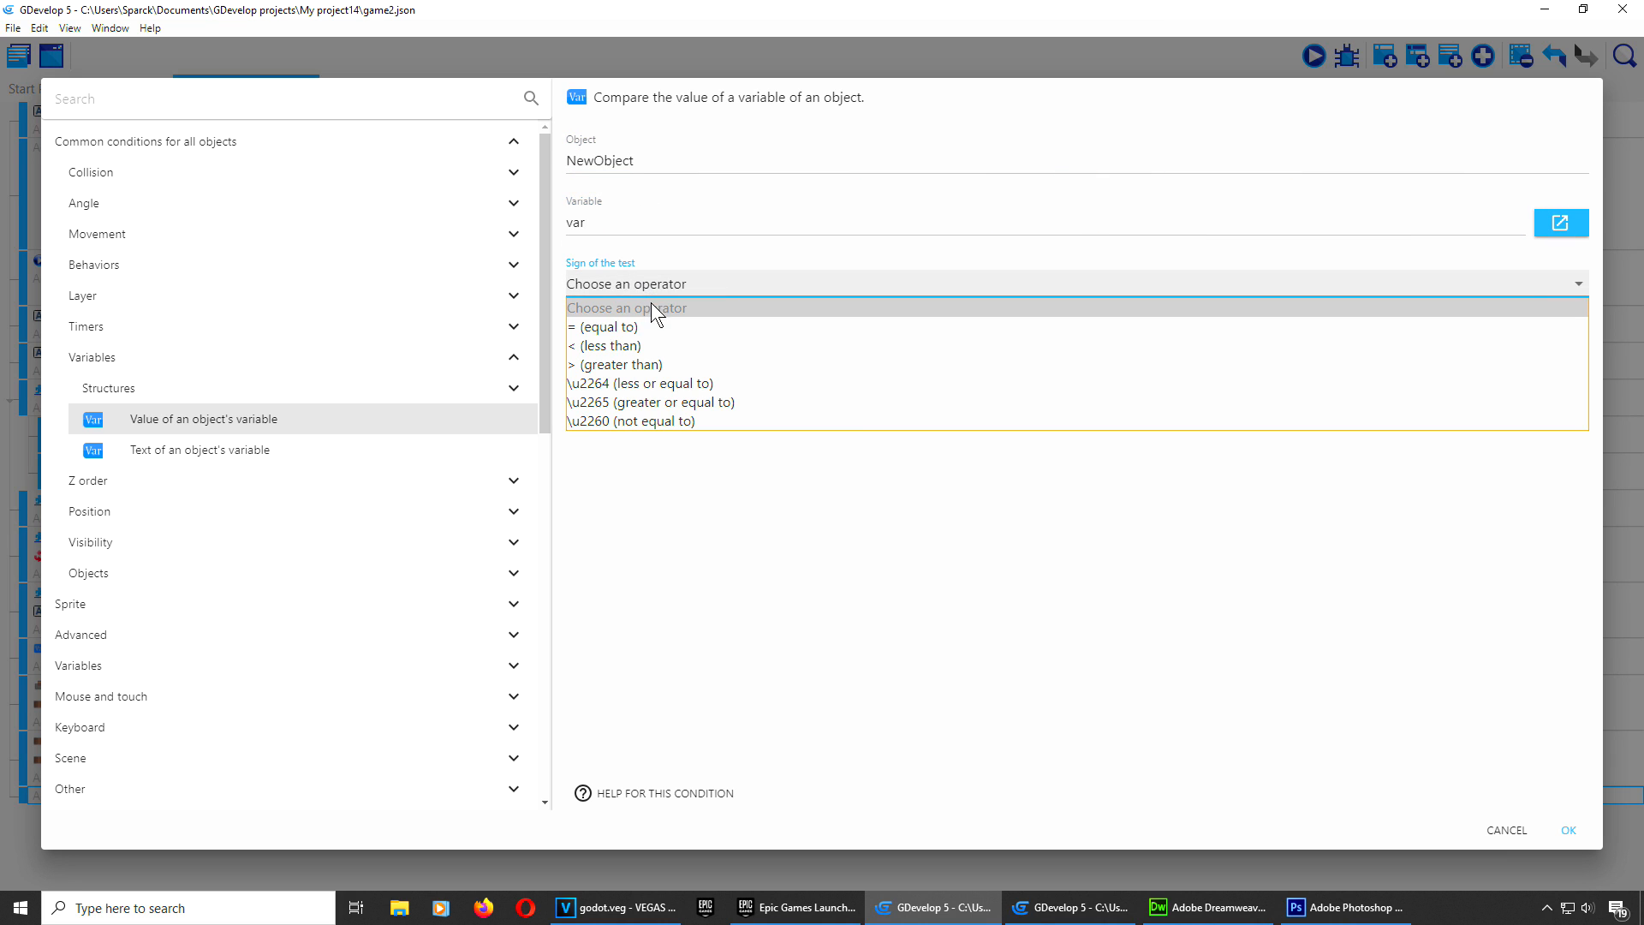
click(651, 364)
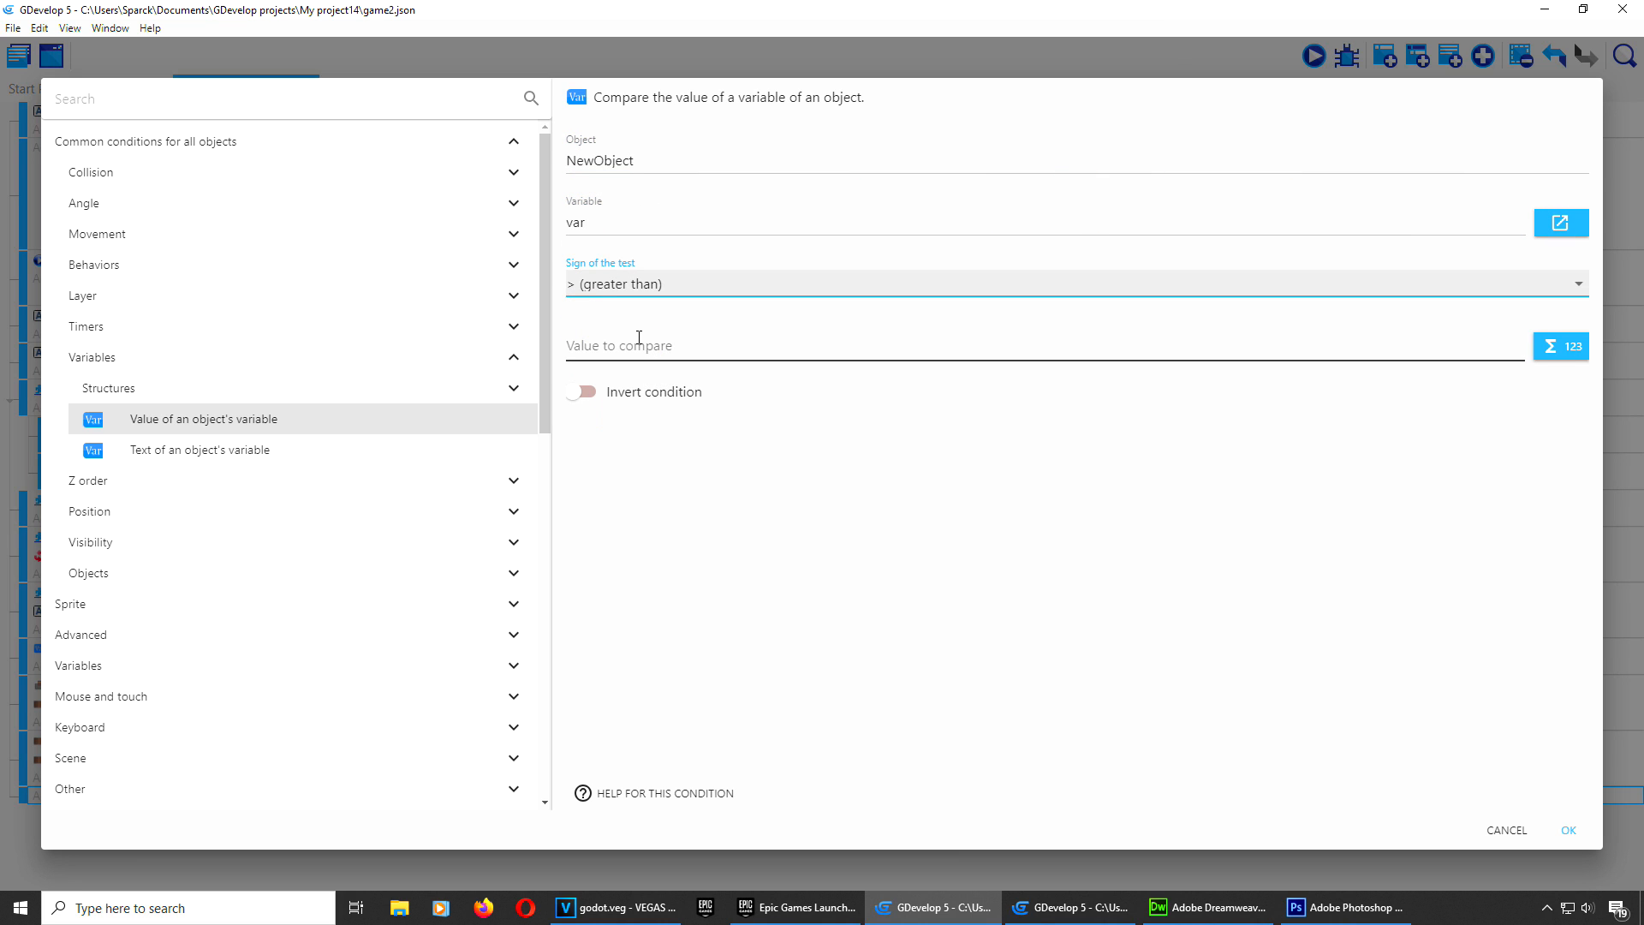
click(638, 342)
text(0)
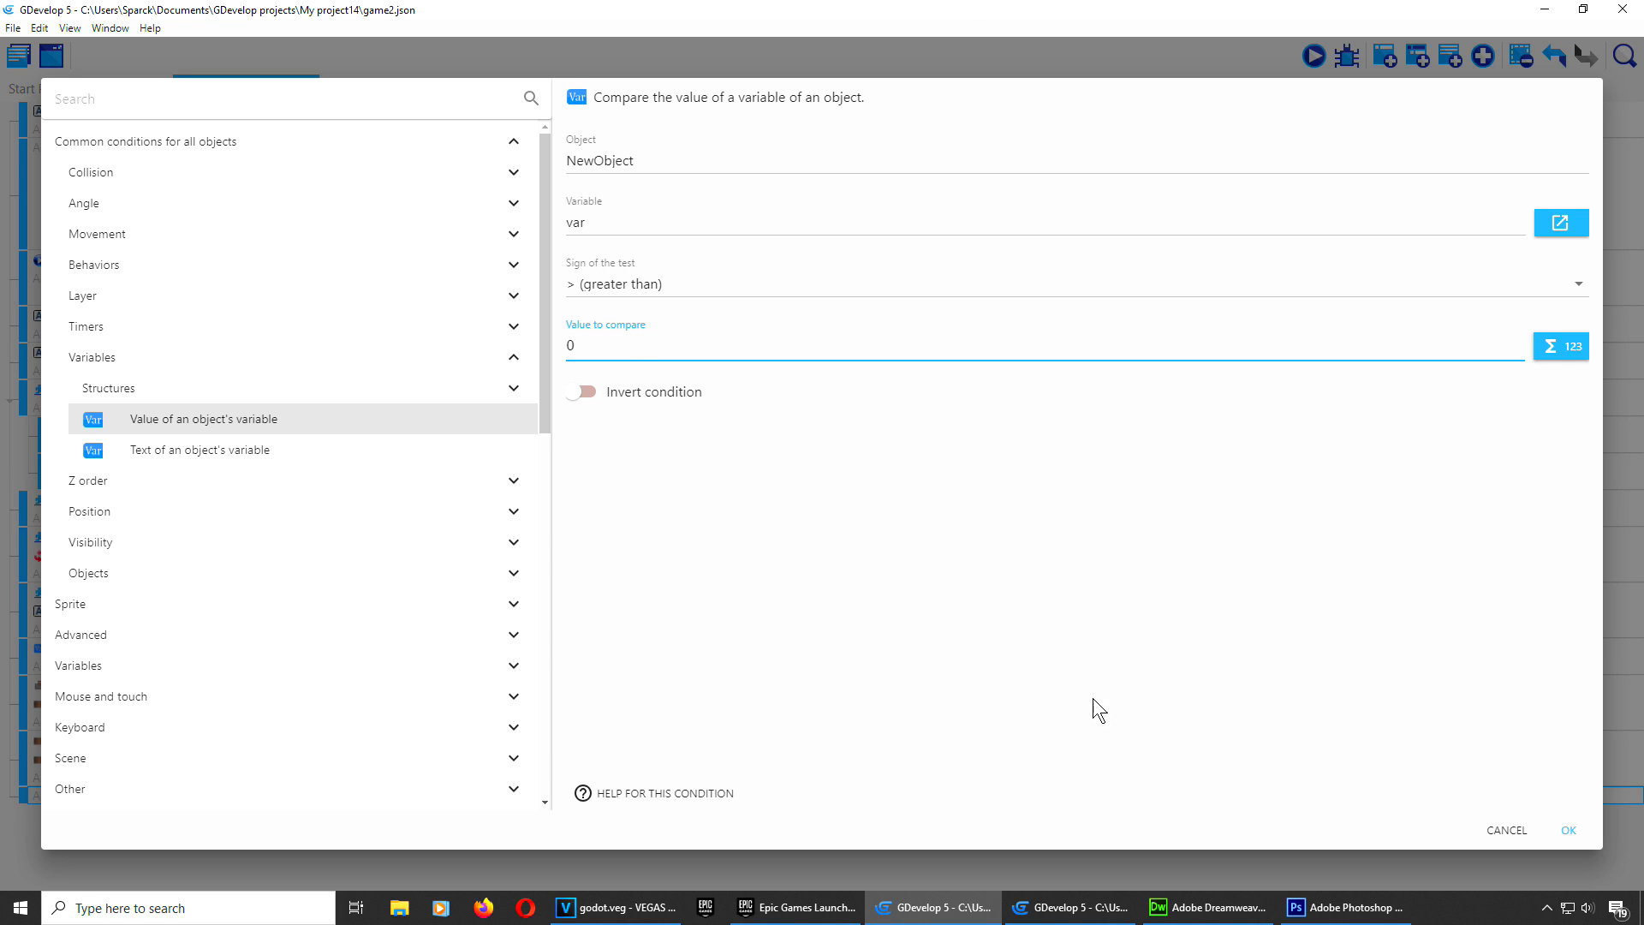
click(1565, 831)
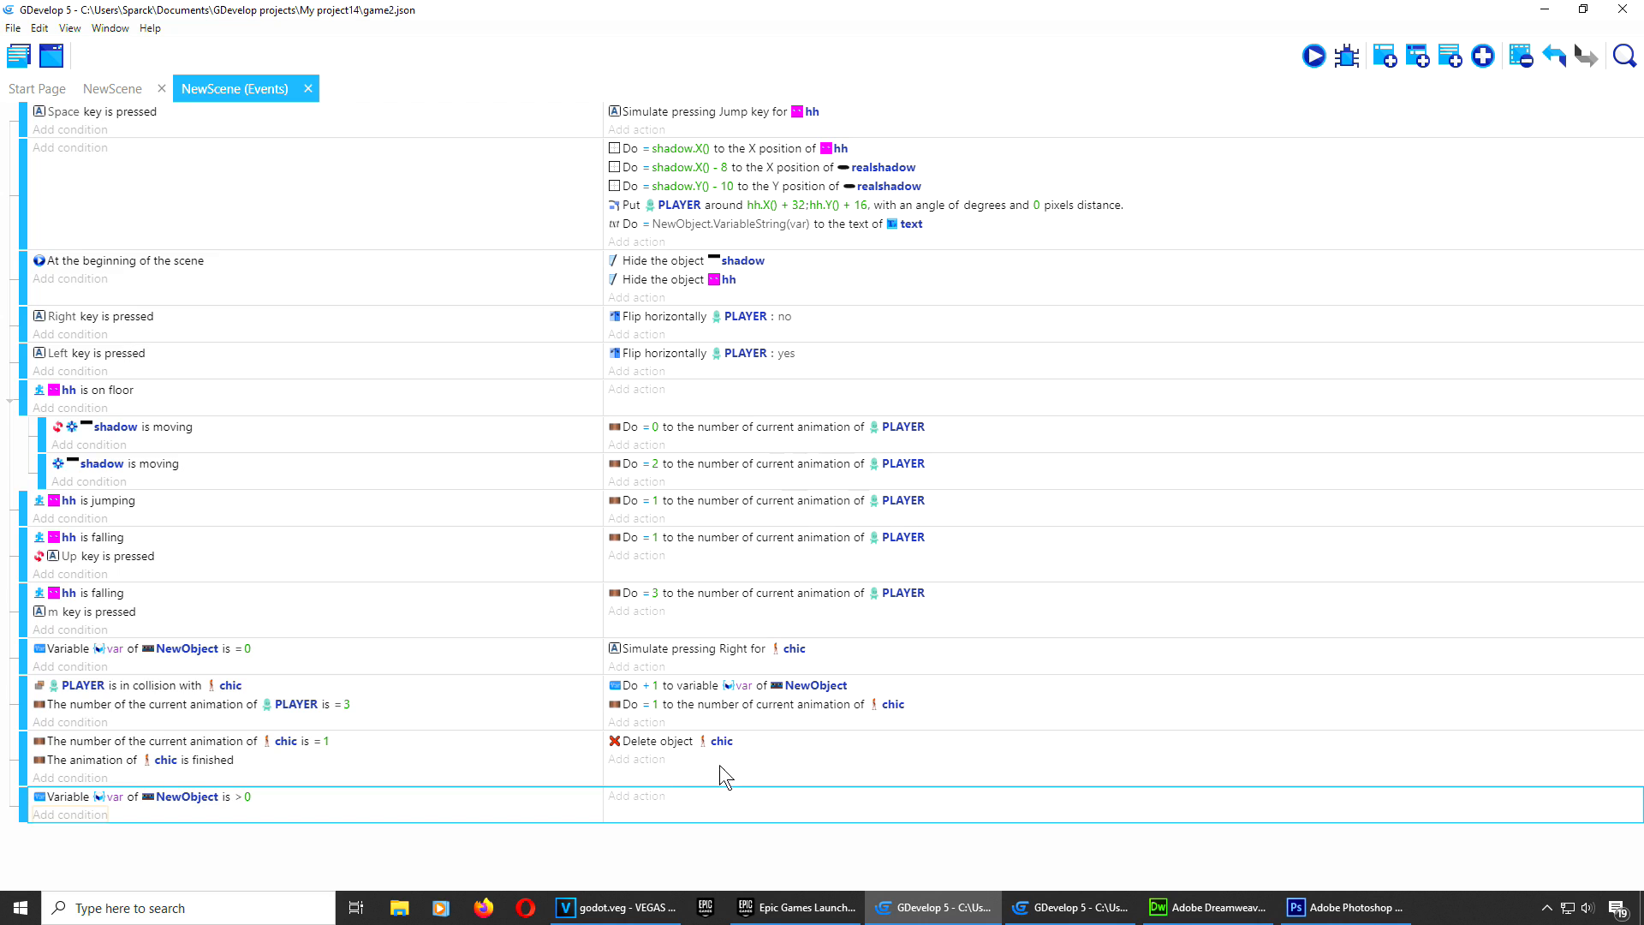
Step: Copy the action adding 1 to NewObject's variable var from the collision event into the new var > 0 event
click(693, 686)
right_click(693, 686)
click(751, 704)
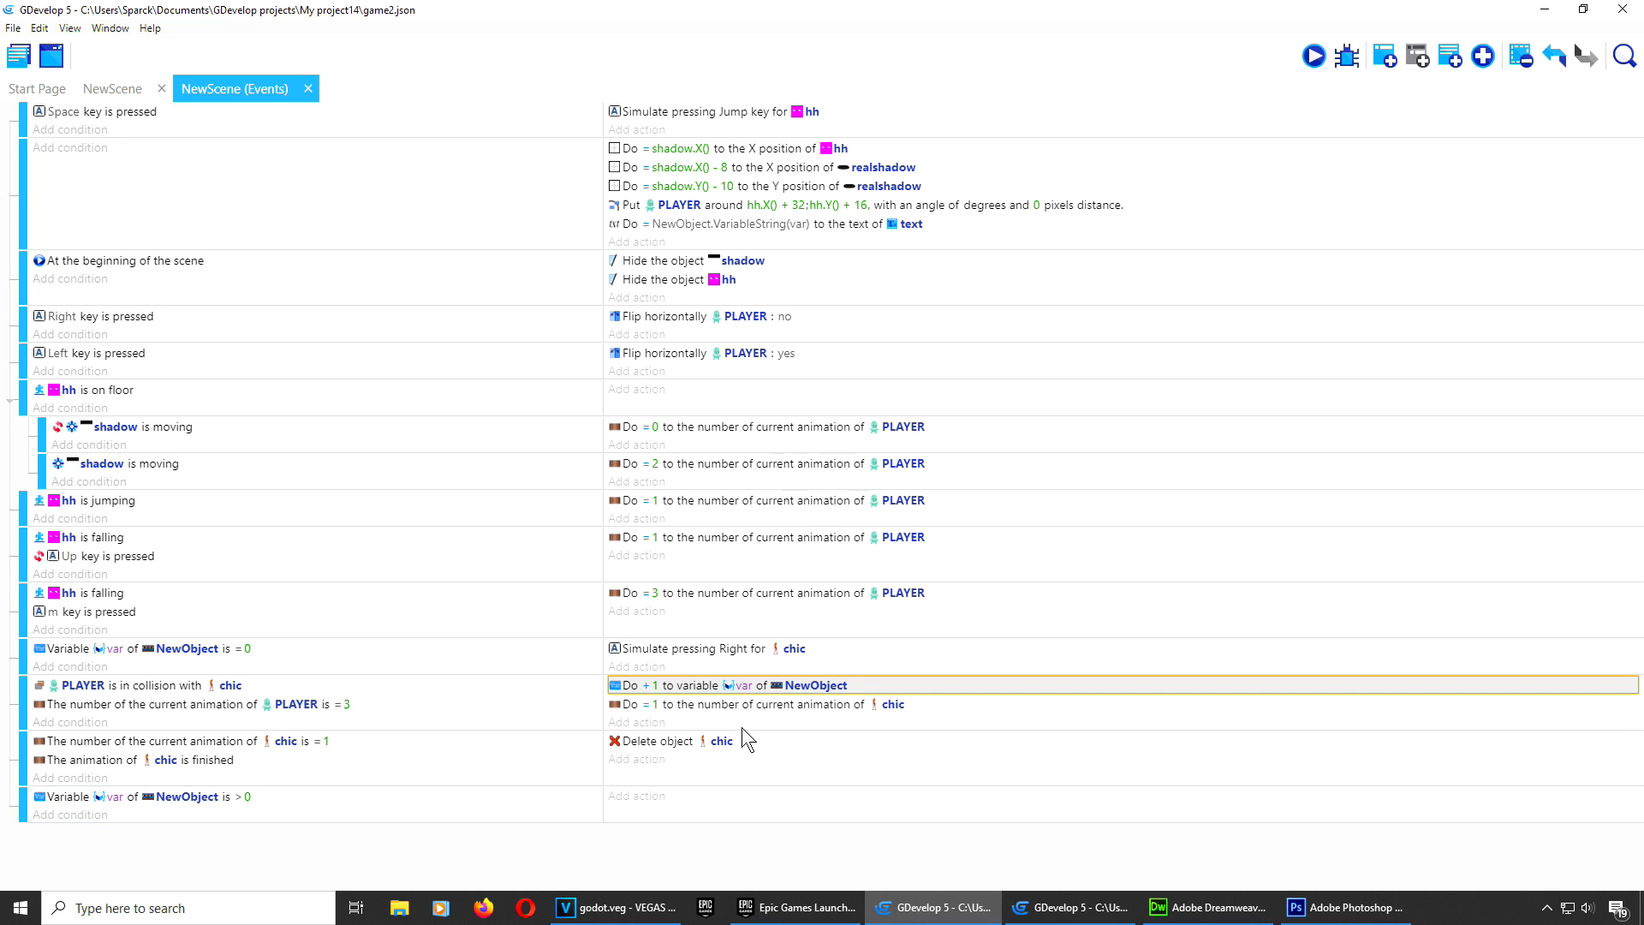
right_click(652, 801)
click(711, 812)
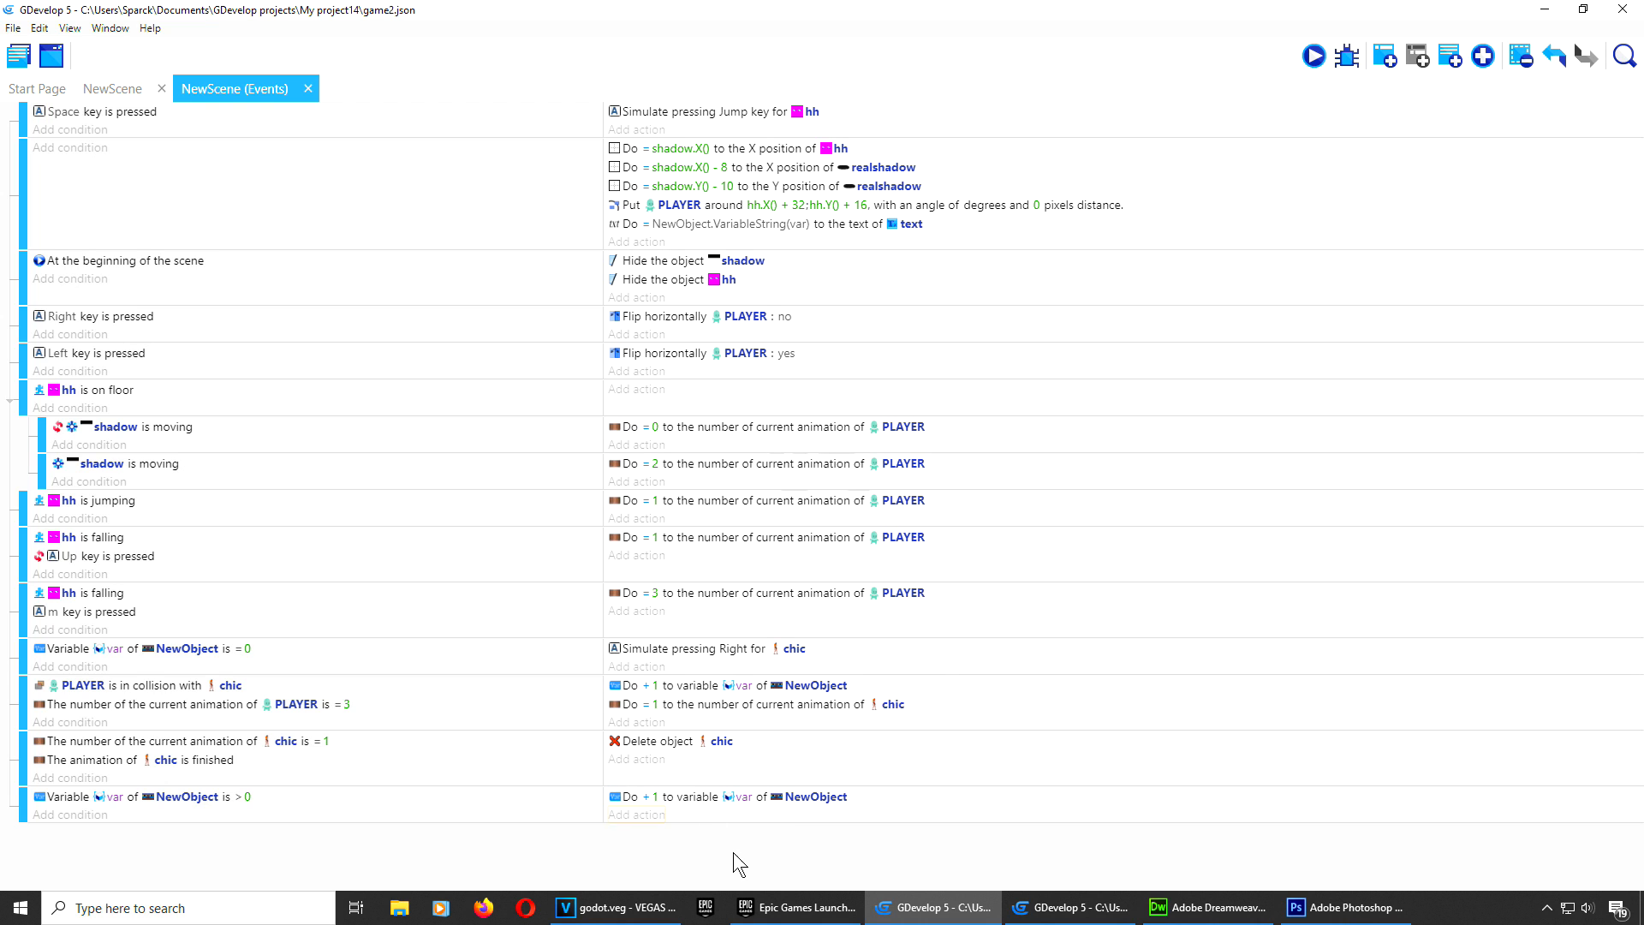
Step: Preview the scene, jump-attack chic with PLAYER to test the variable counter, and close the preview
click(1323, 57)
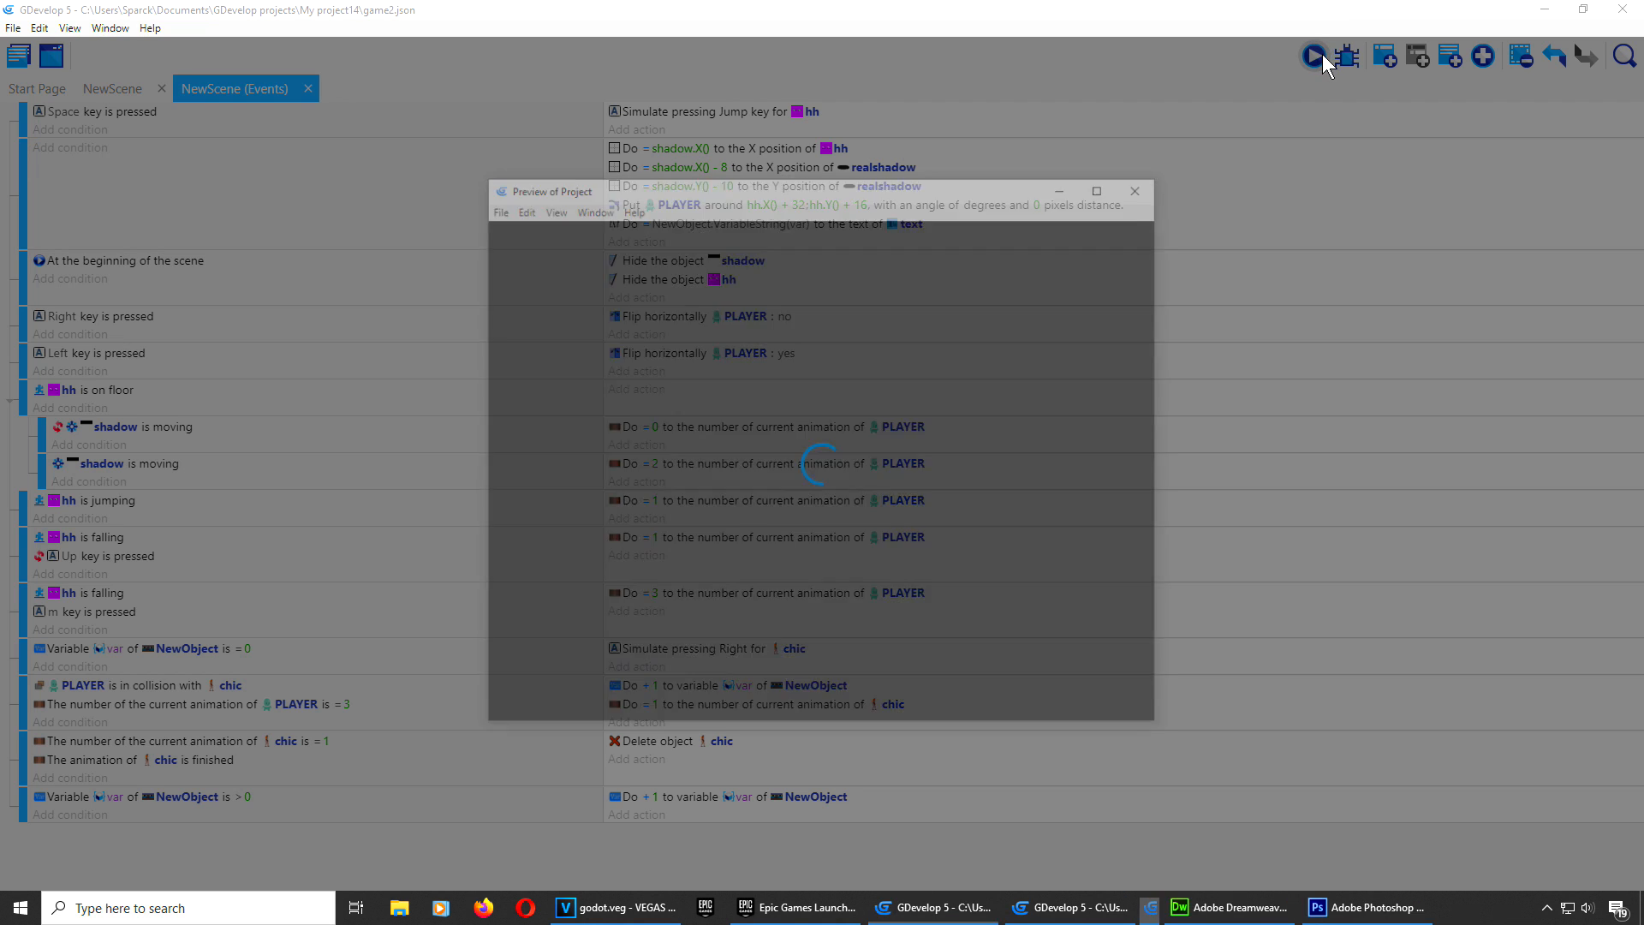
key(Left)
key(Down)
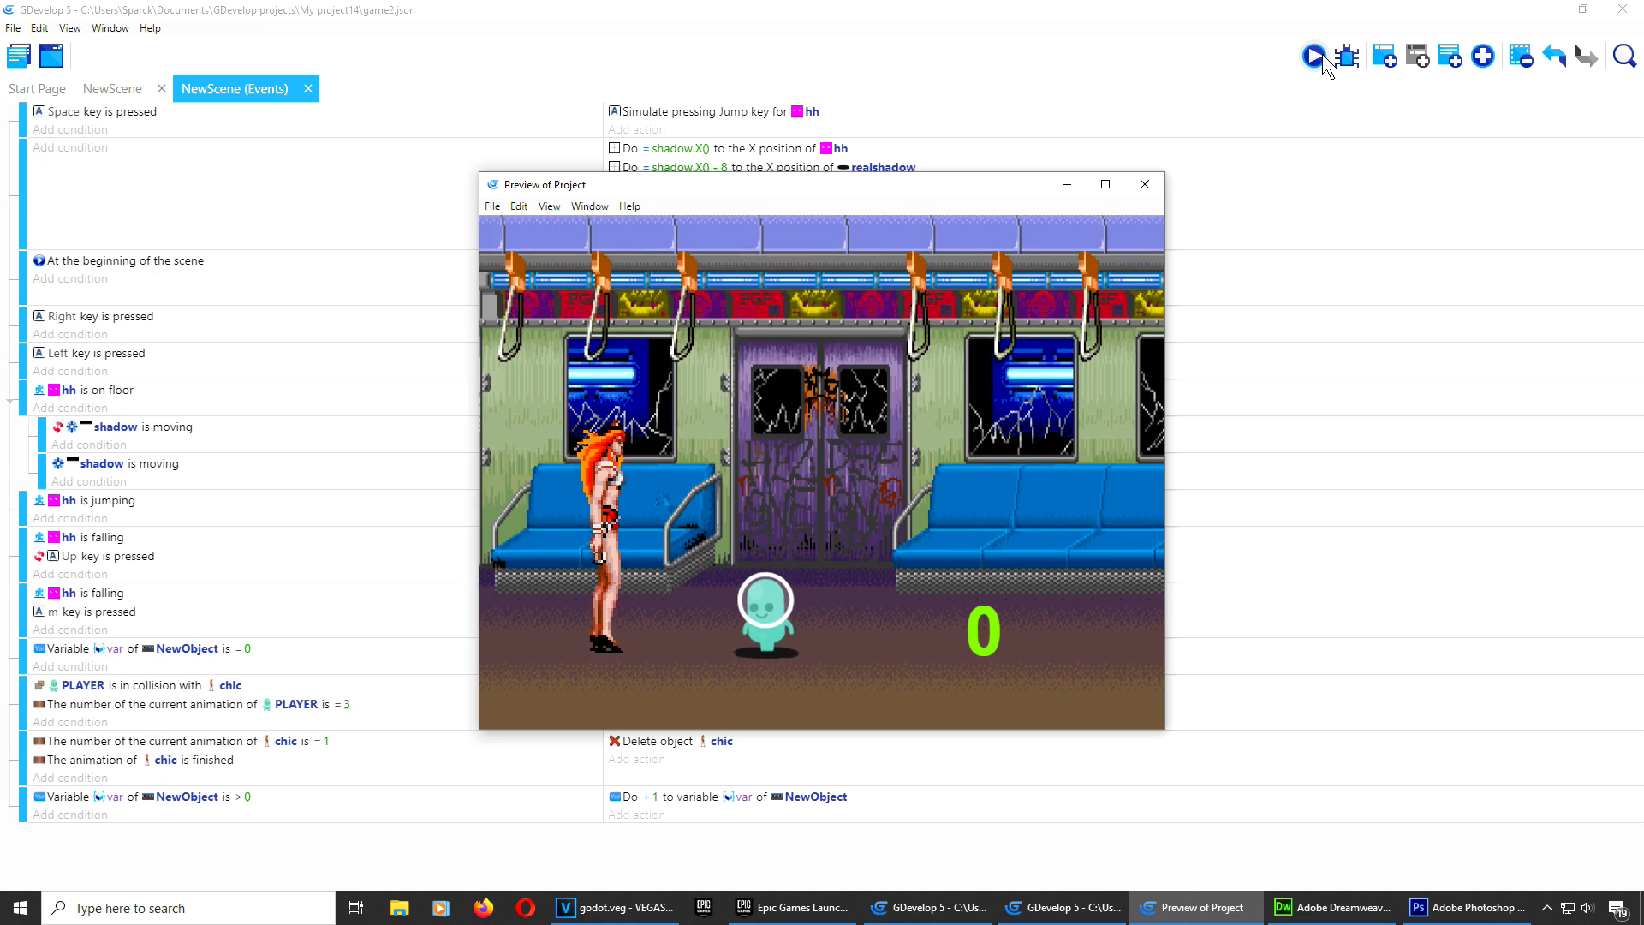
key(space)
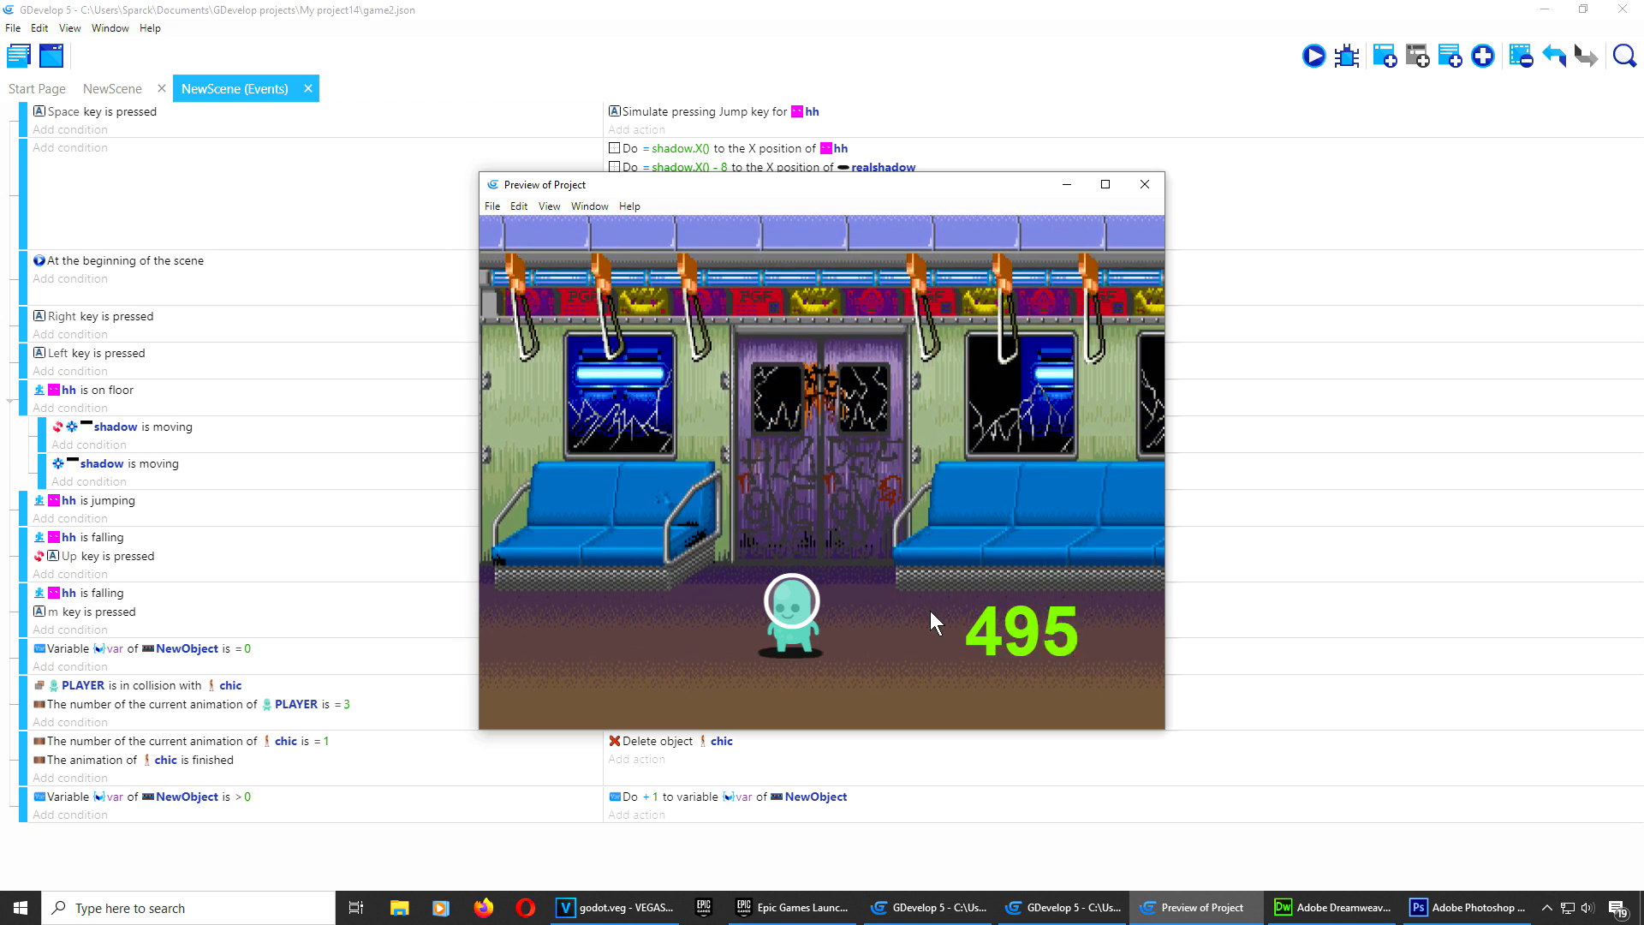
click(1145, 184)
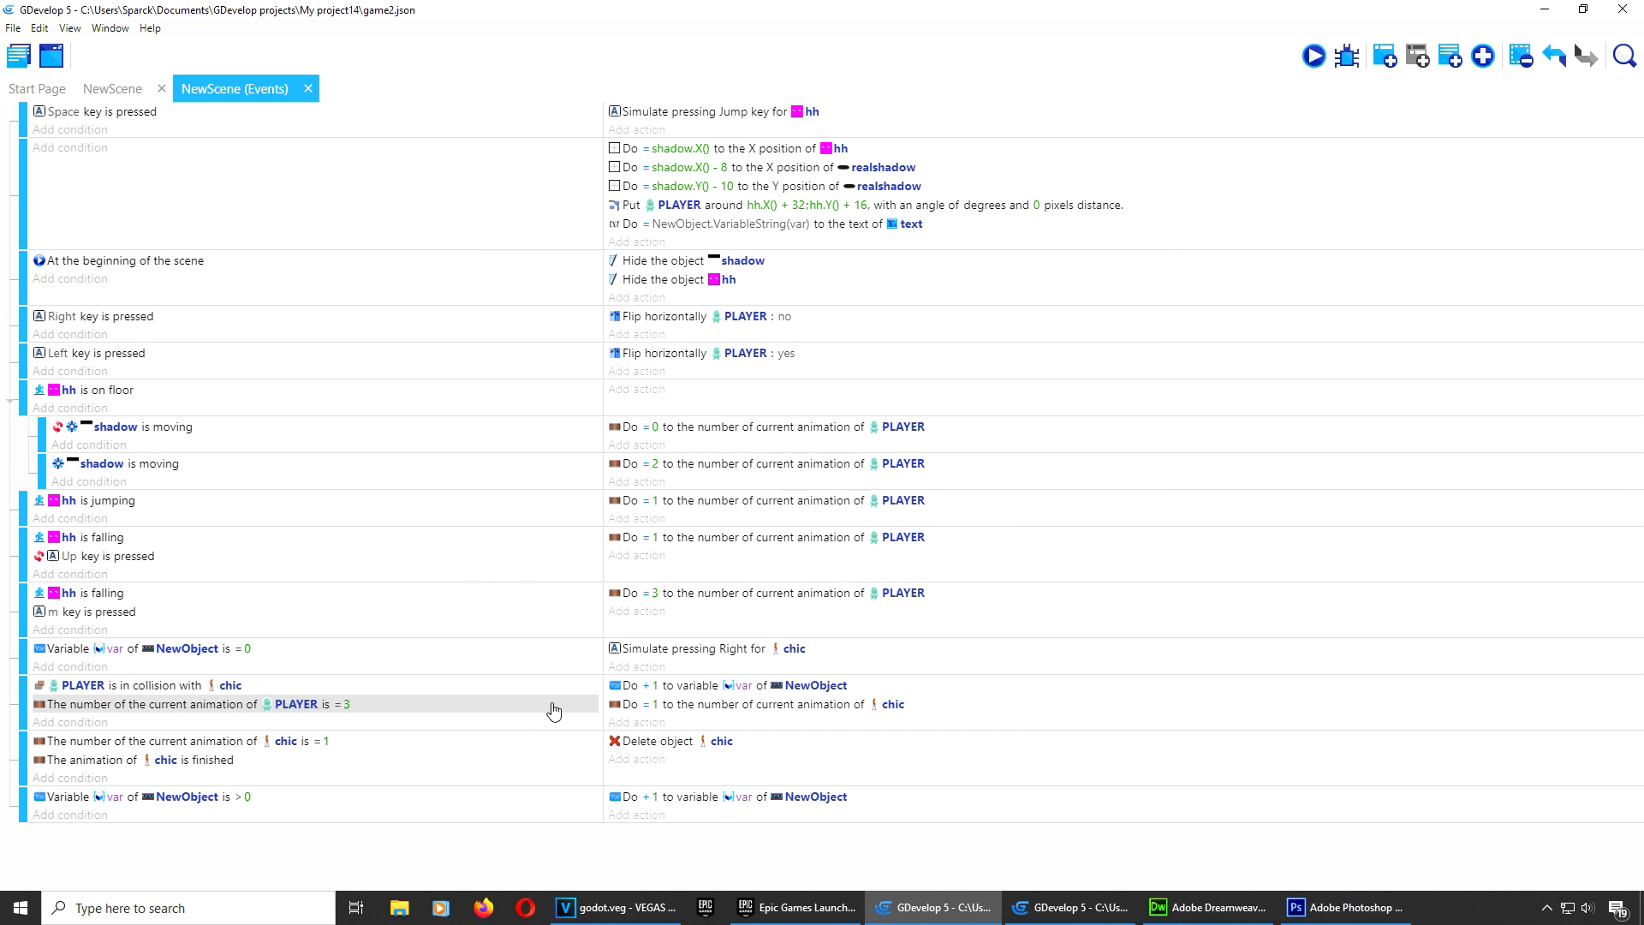
Step: Add another event with an object-variable condition testing that NewObject's variable var is greater than 200
click(1386, 58)
click(103, 836)
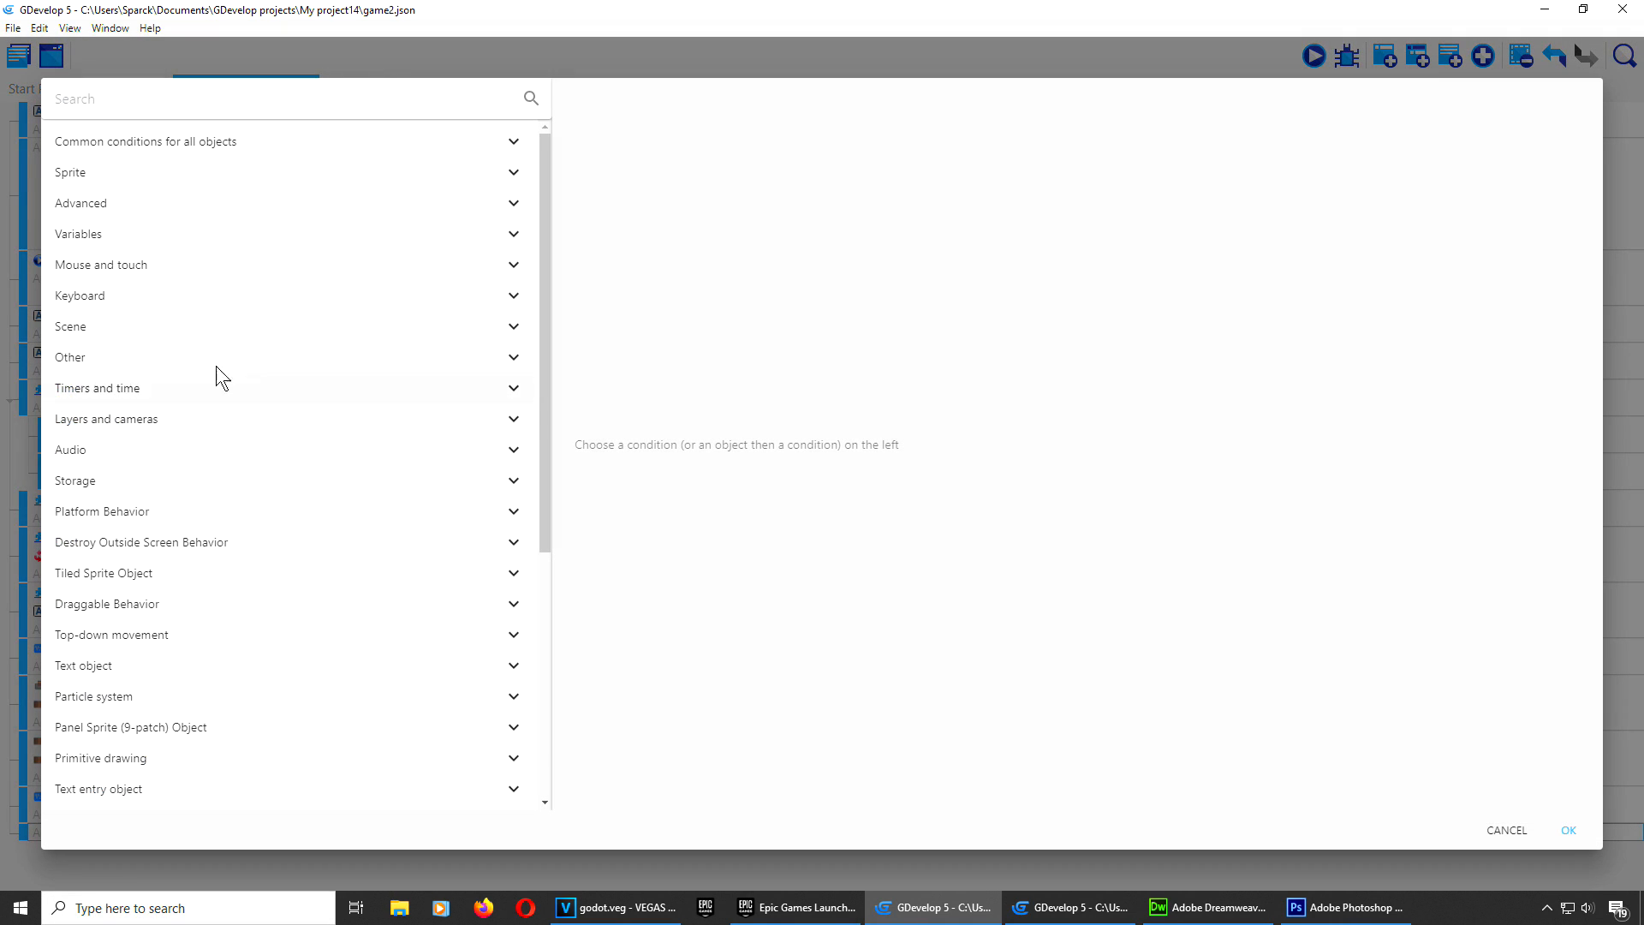
click(190, 142)
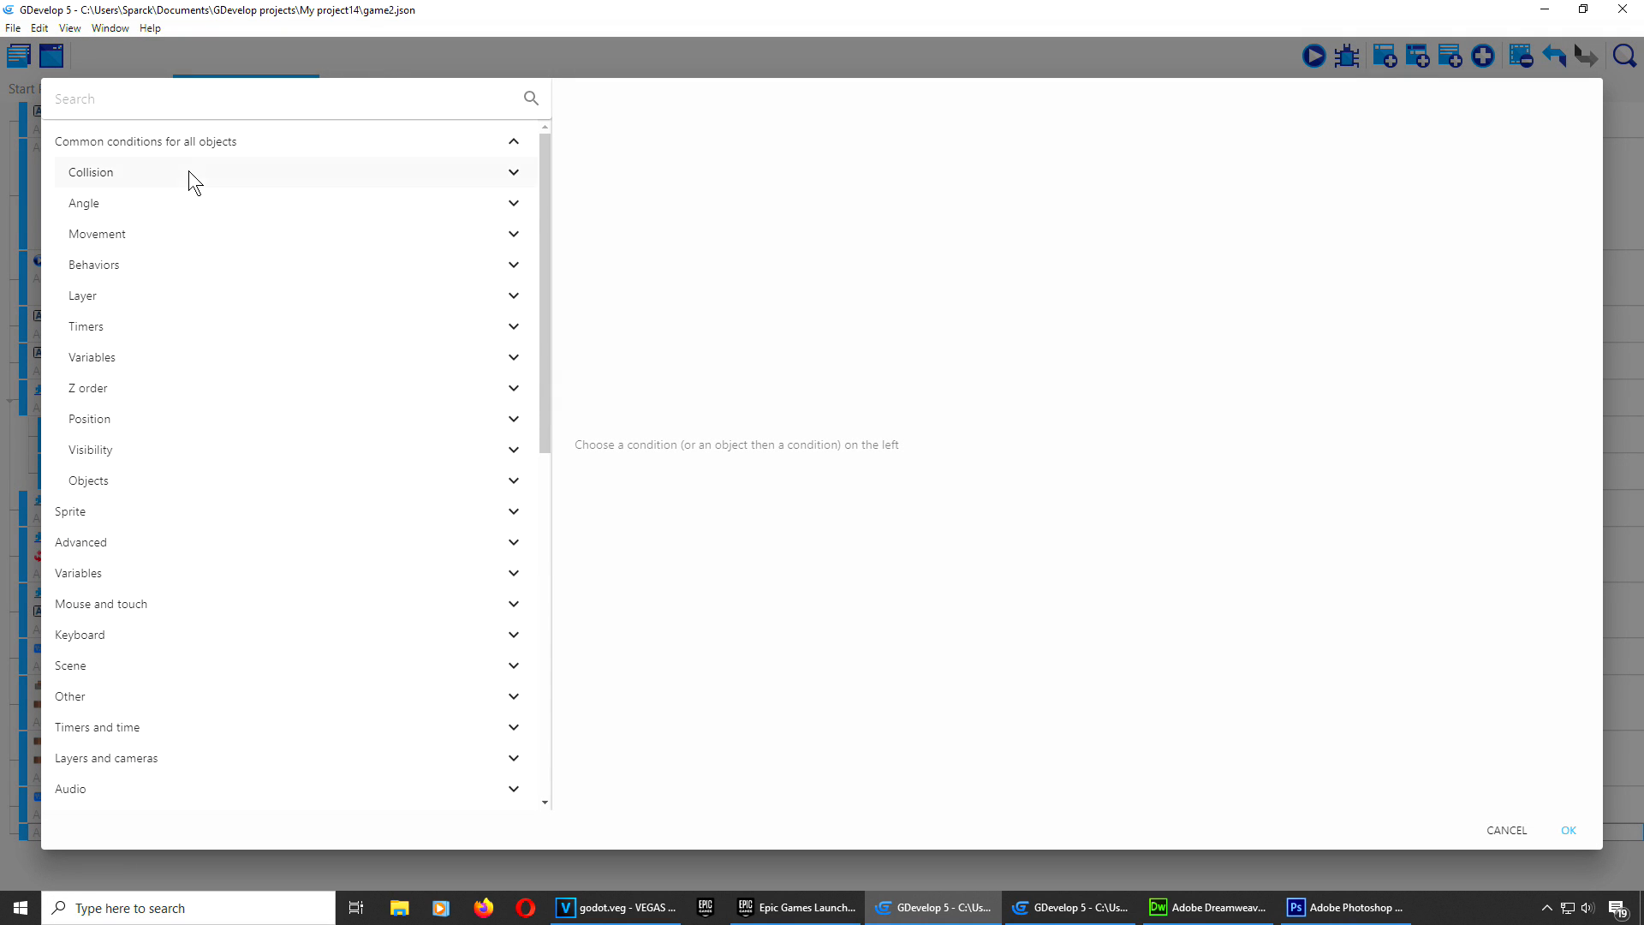
click(167, 357)
click(185, 417)
scroll(668, 331, down, 1)
click(691, 318)
click(639, 254)
click(634, 283)
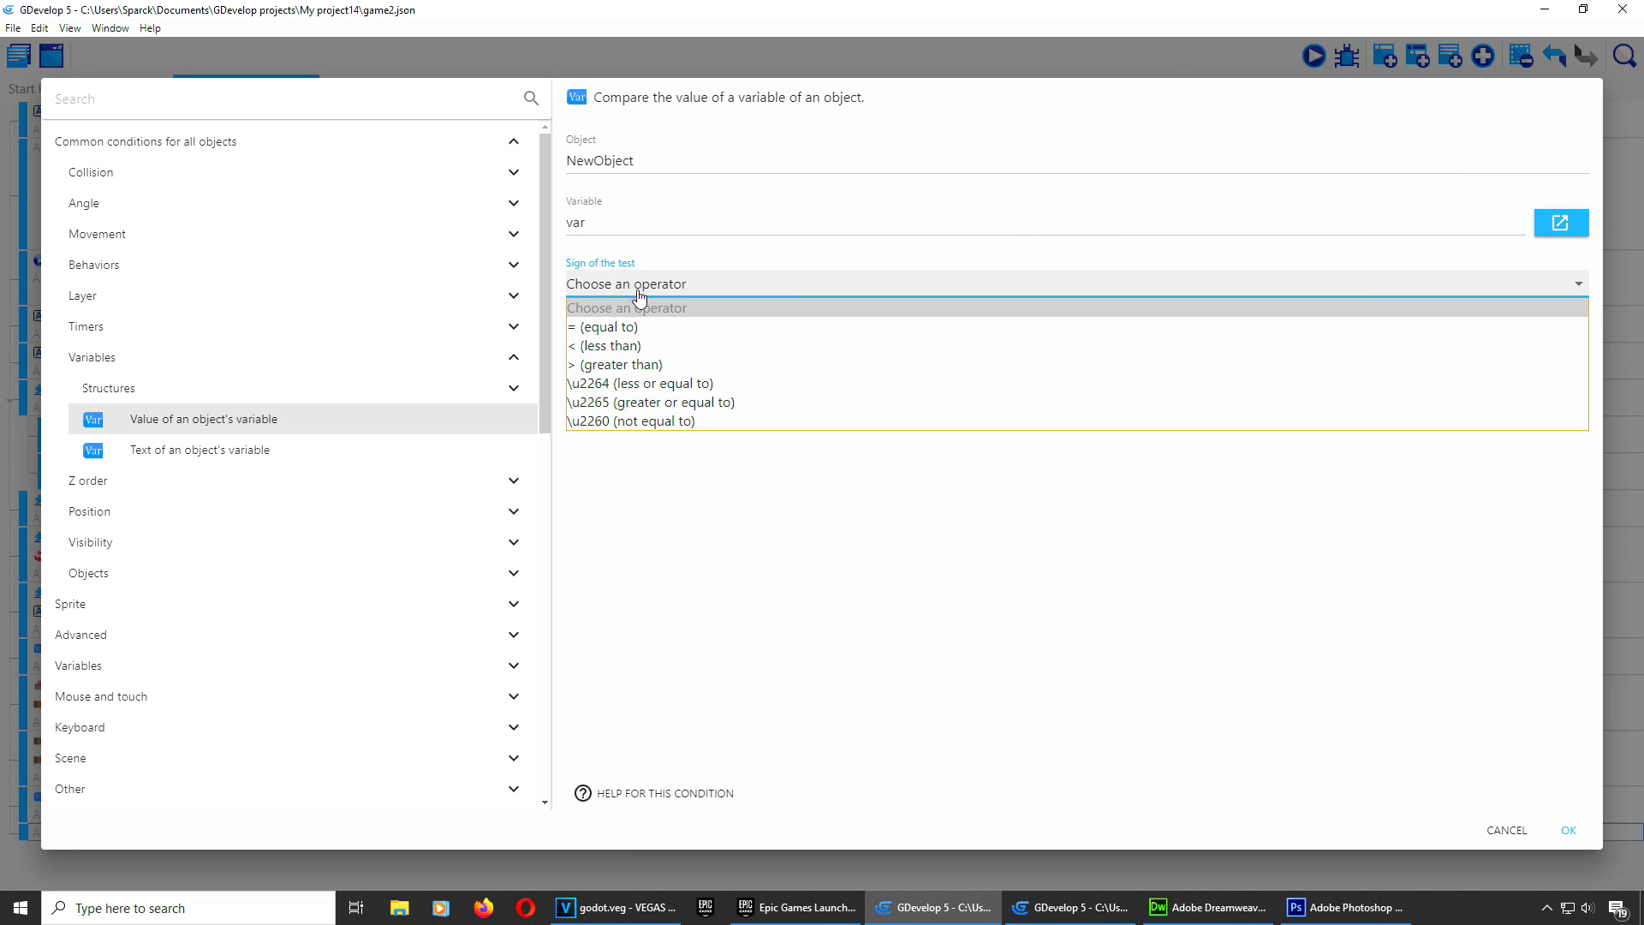
click(658, 364)
click(658, 356)
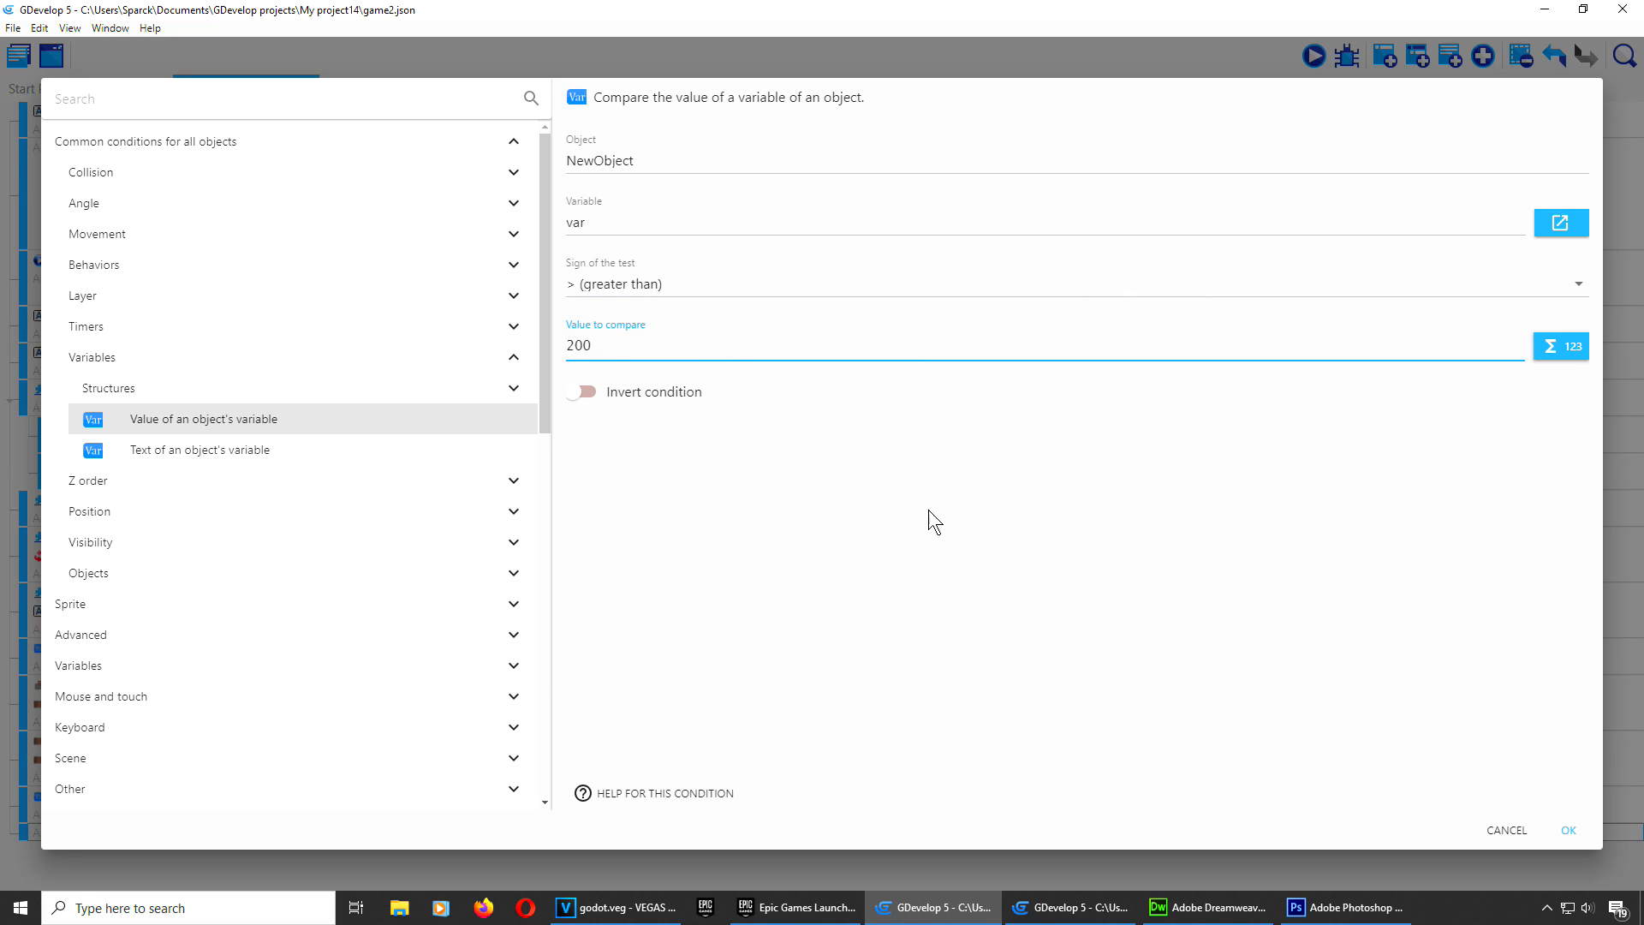
click(1567, 826)
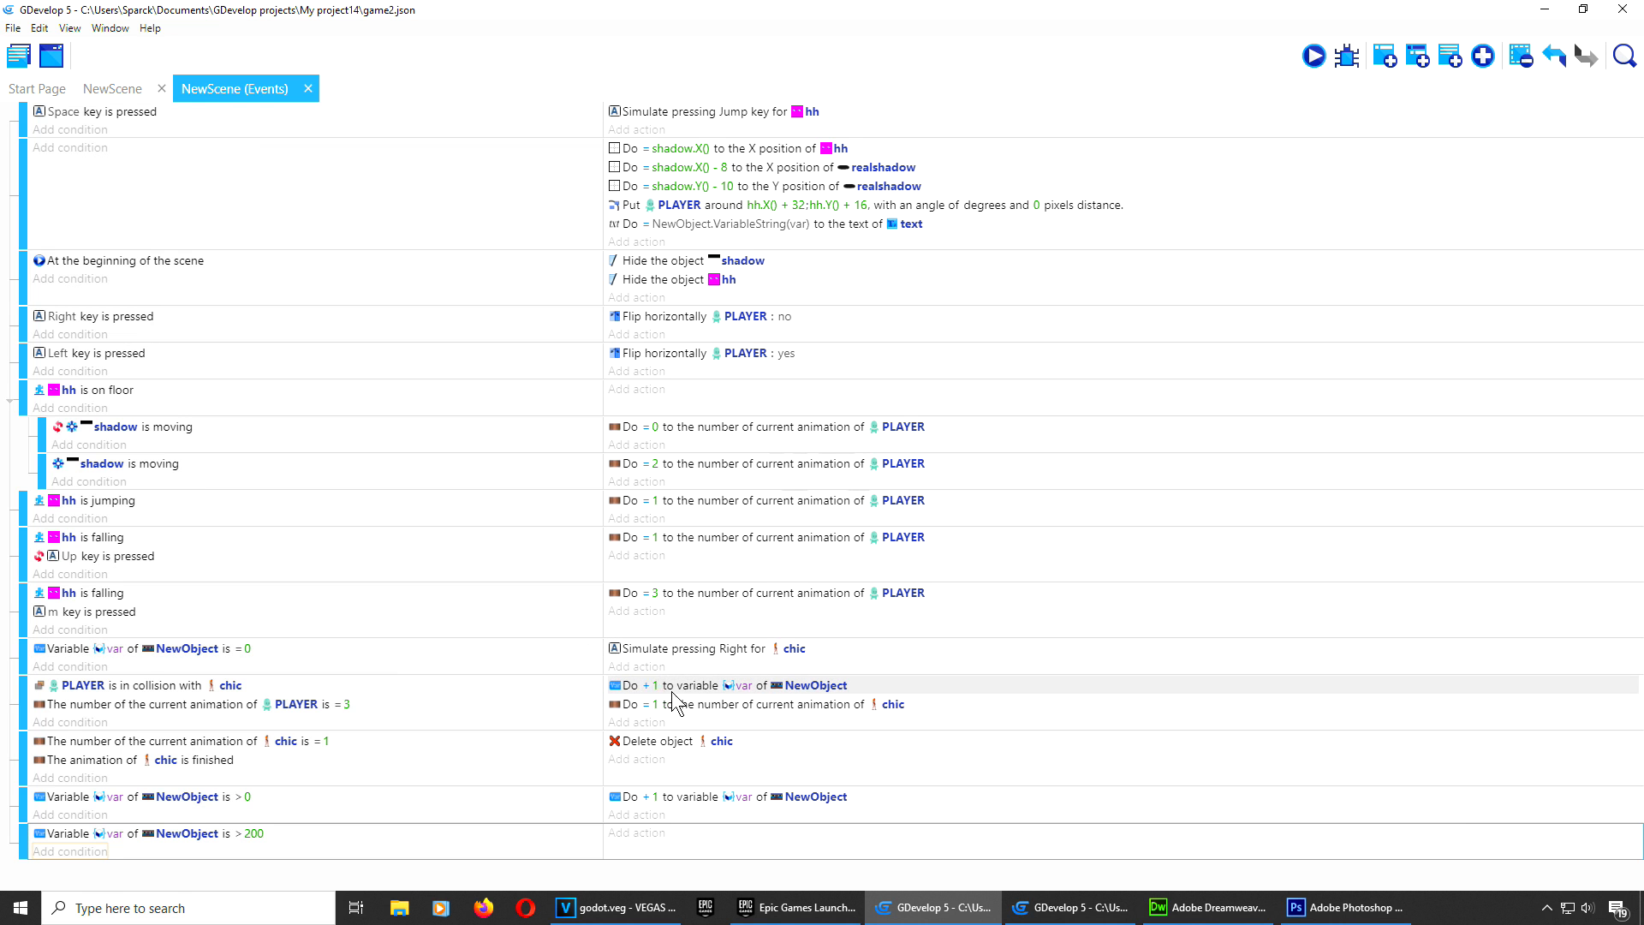
Step: Copy the action adding 1 to NewObject's variable var from the collision event into the var > 200 event
click(649, 835)
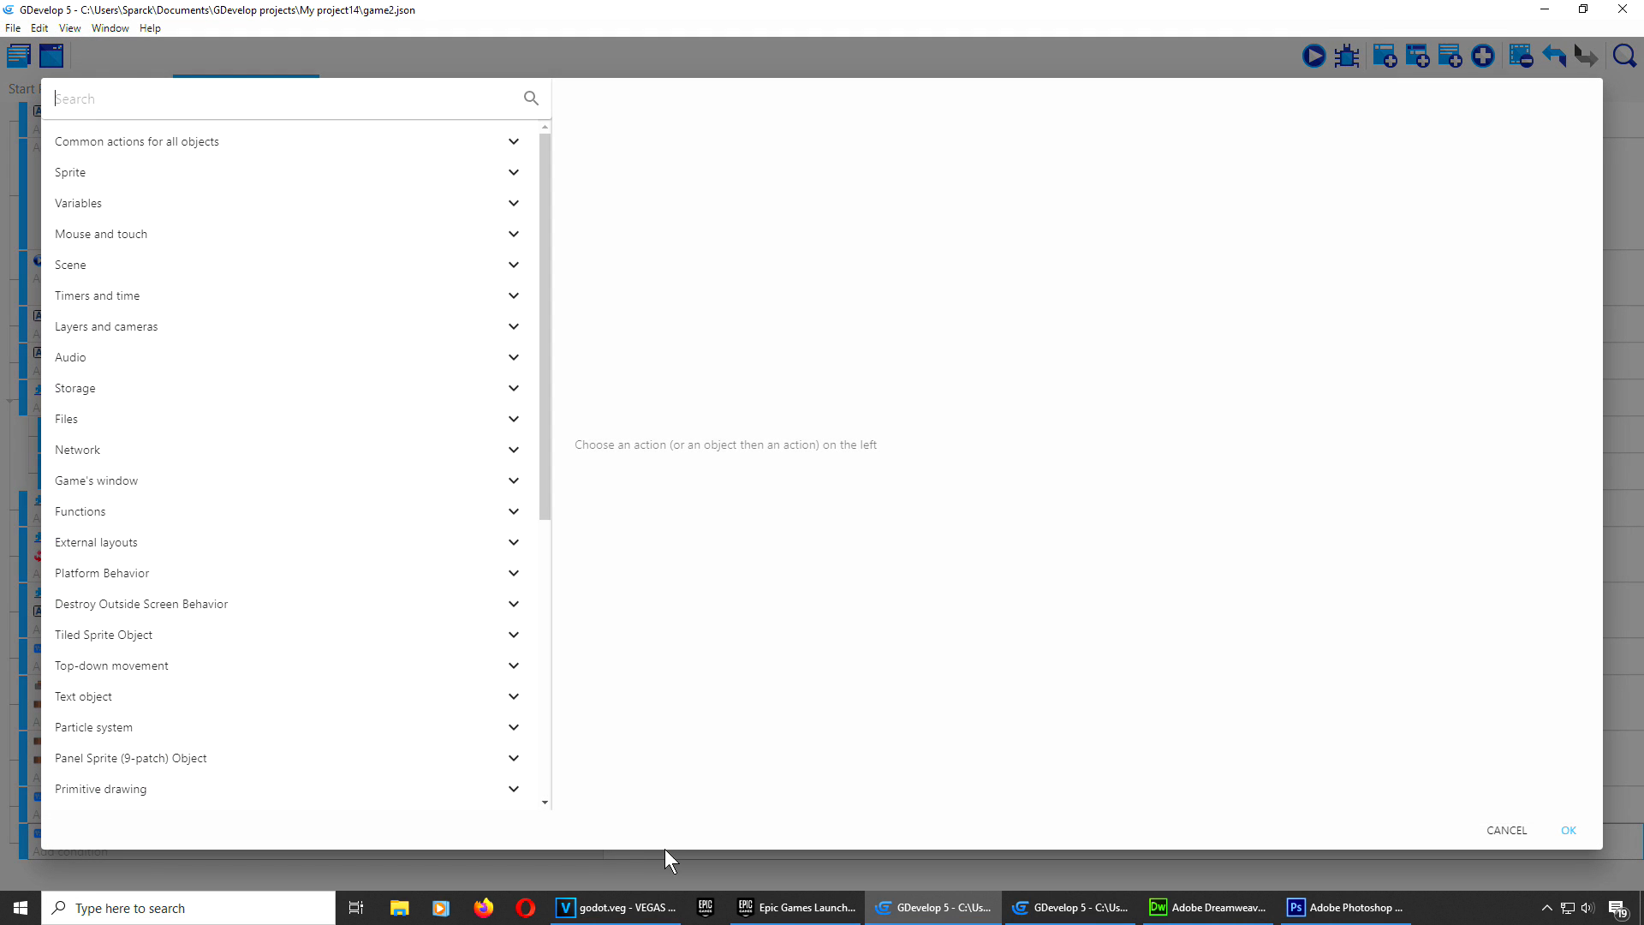
click(1517, 835)
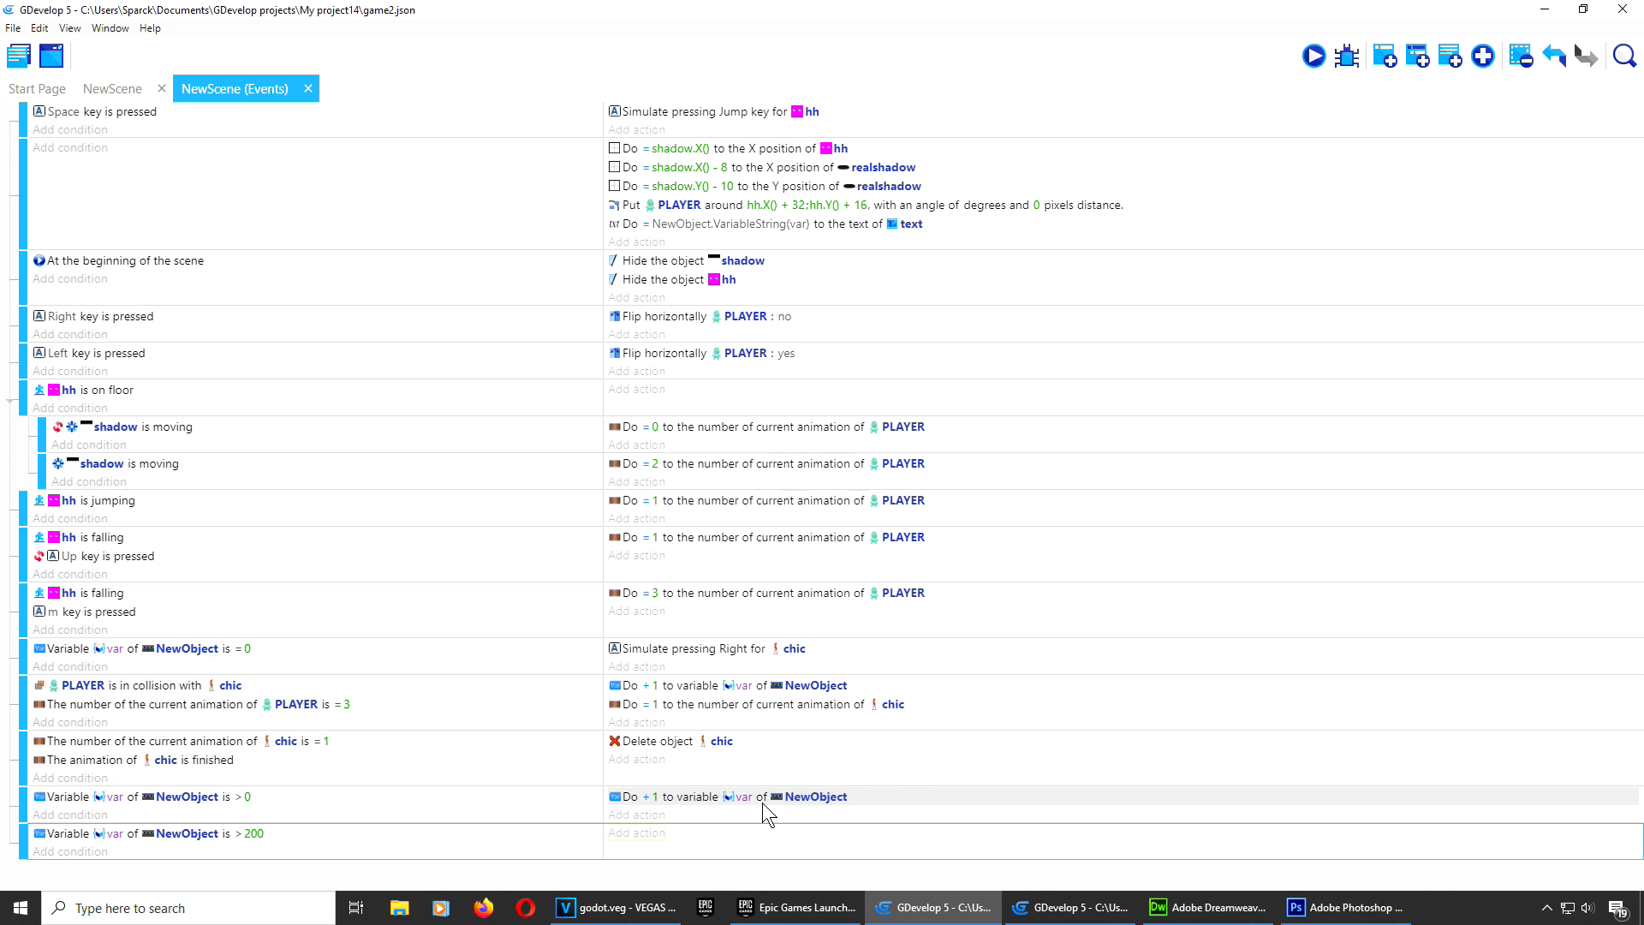
right_click(681, 691)
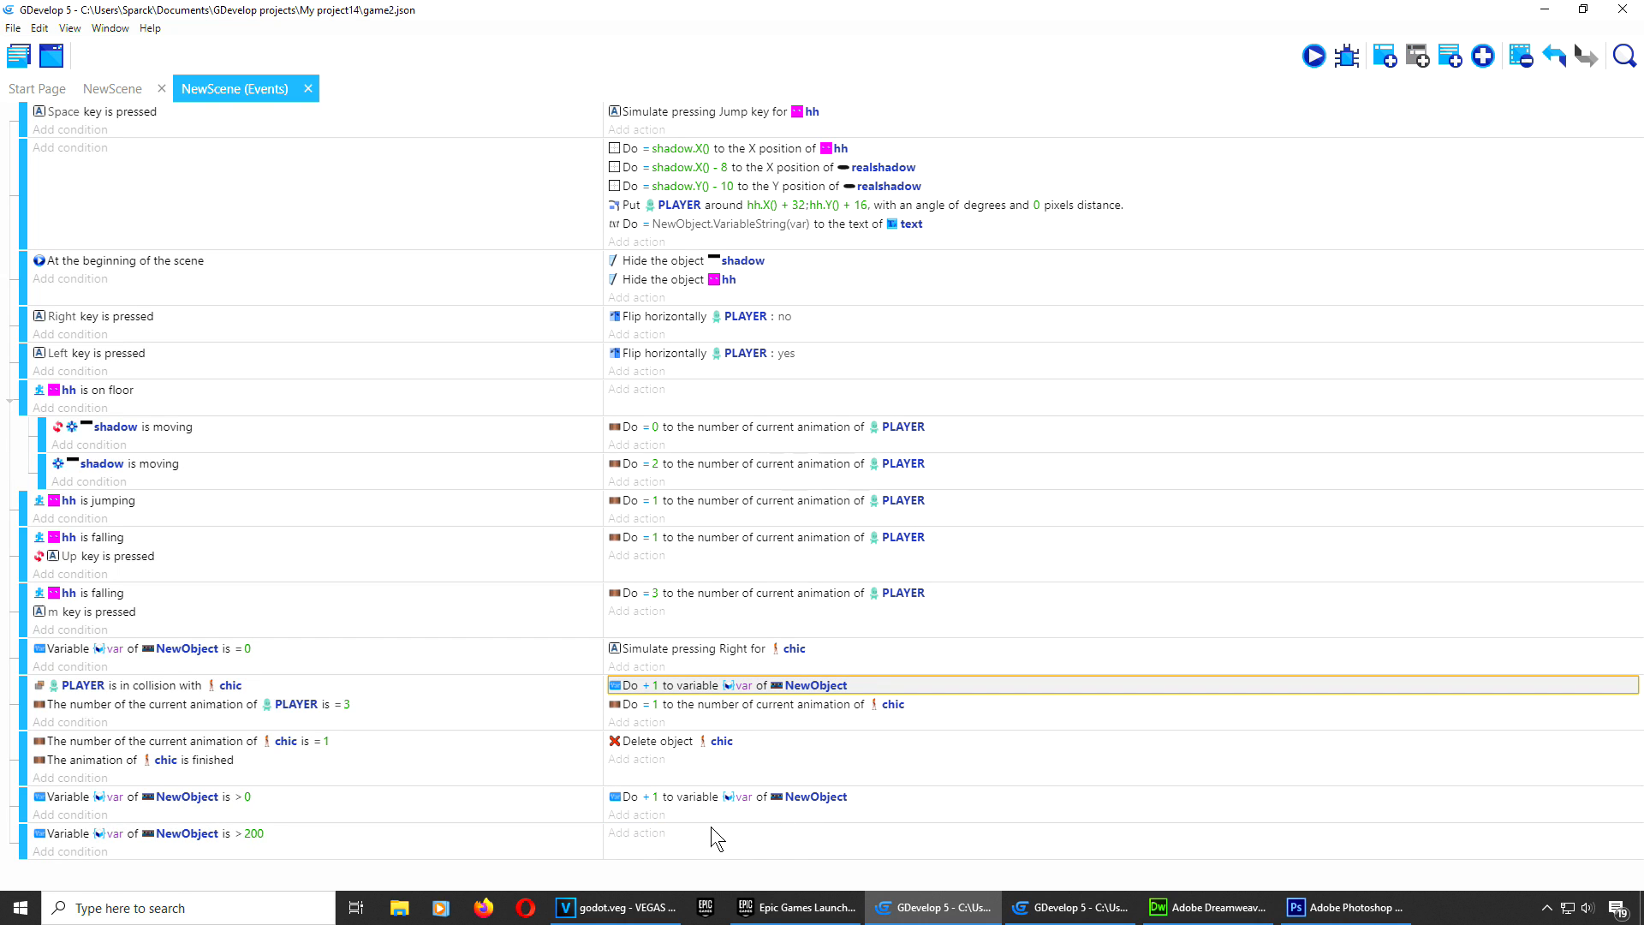
right_click(653, 838)
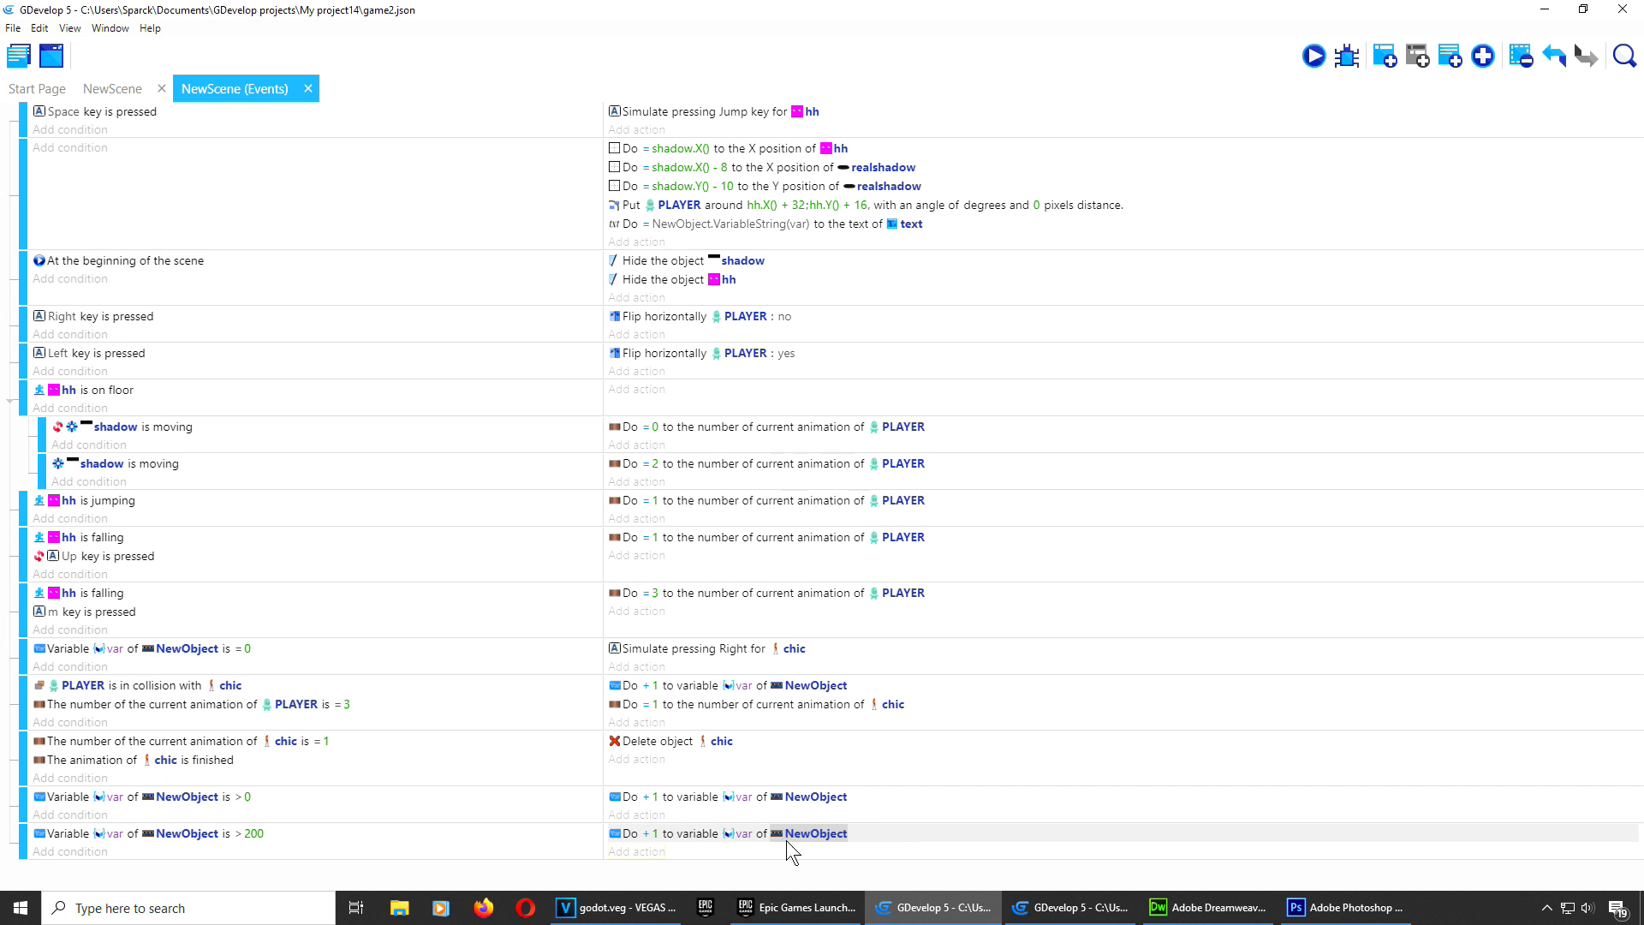
Step: Change the copied action in the var > 200 event to set NewObject's variable var to 0
double_click(920, 810)
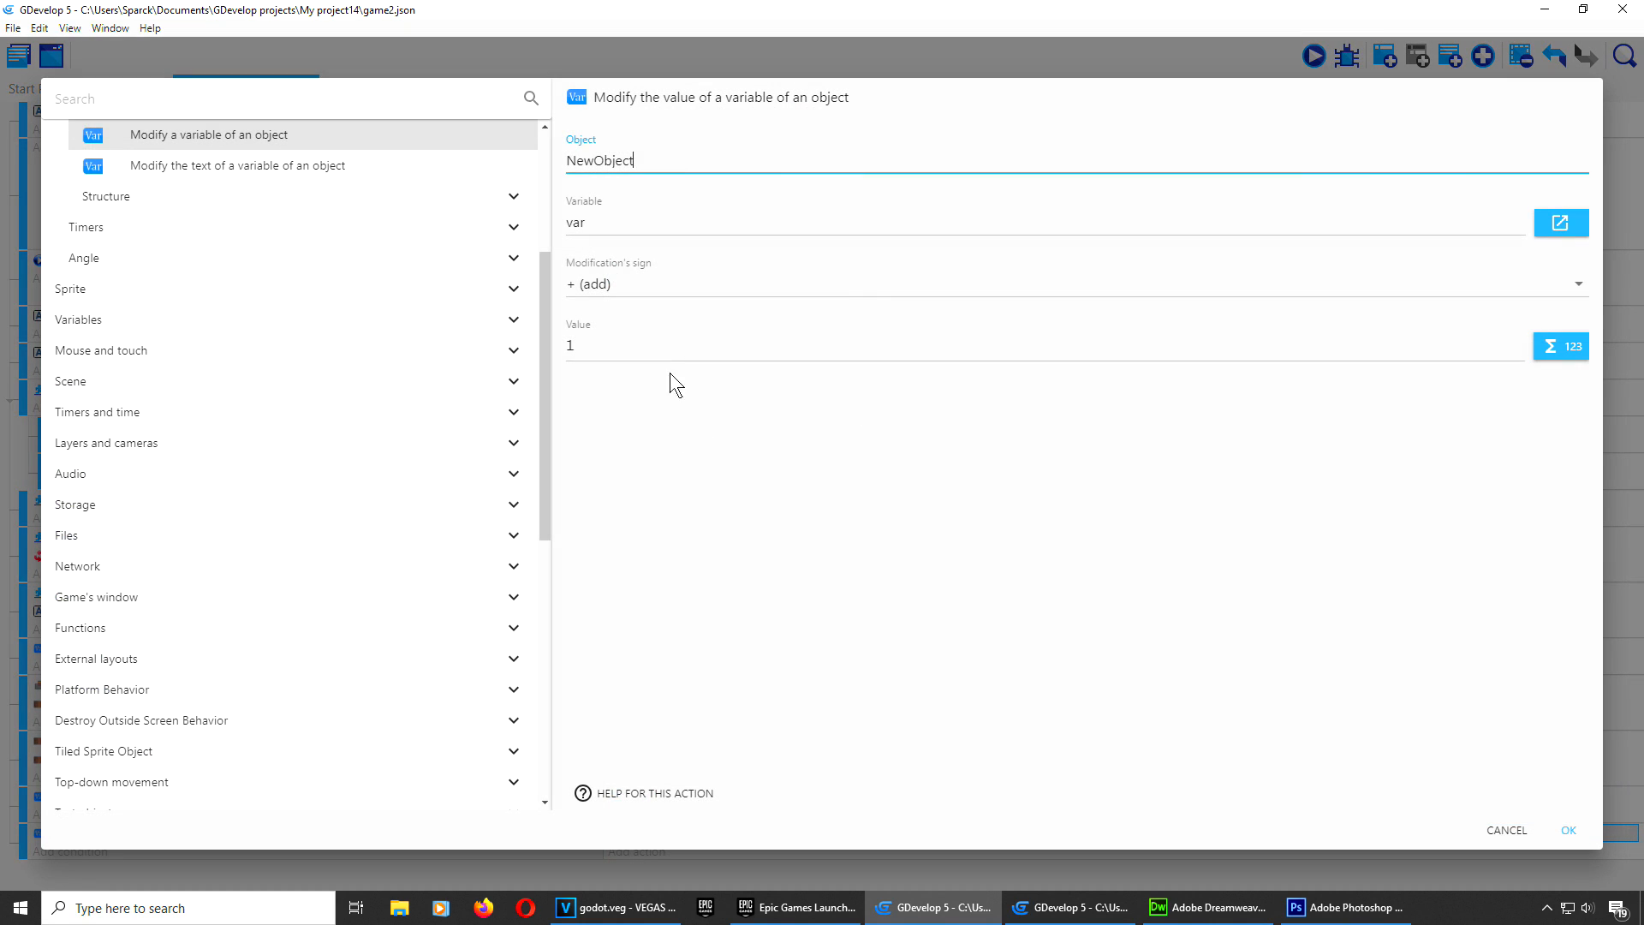
click(649, 284)
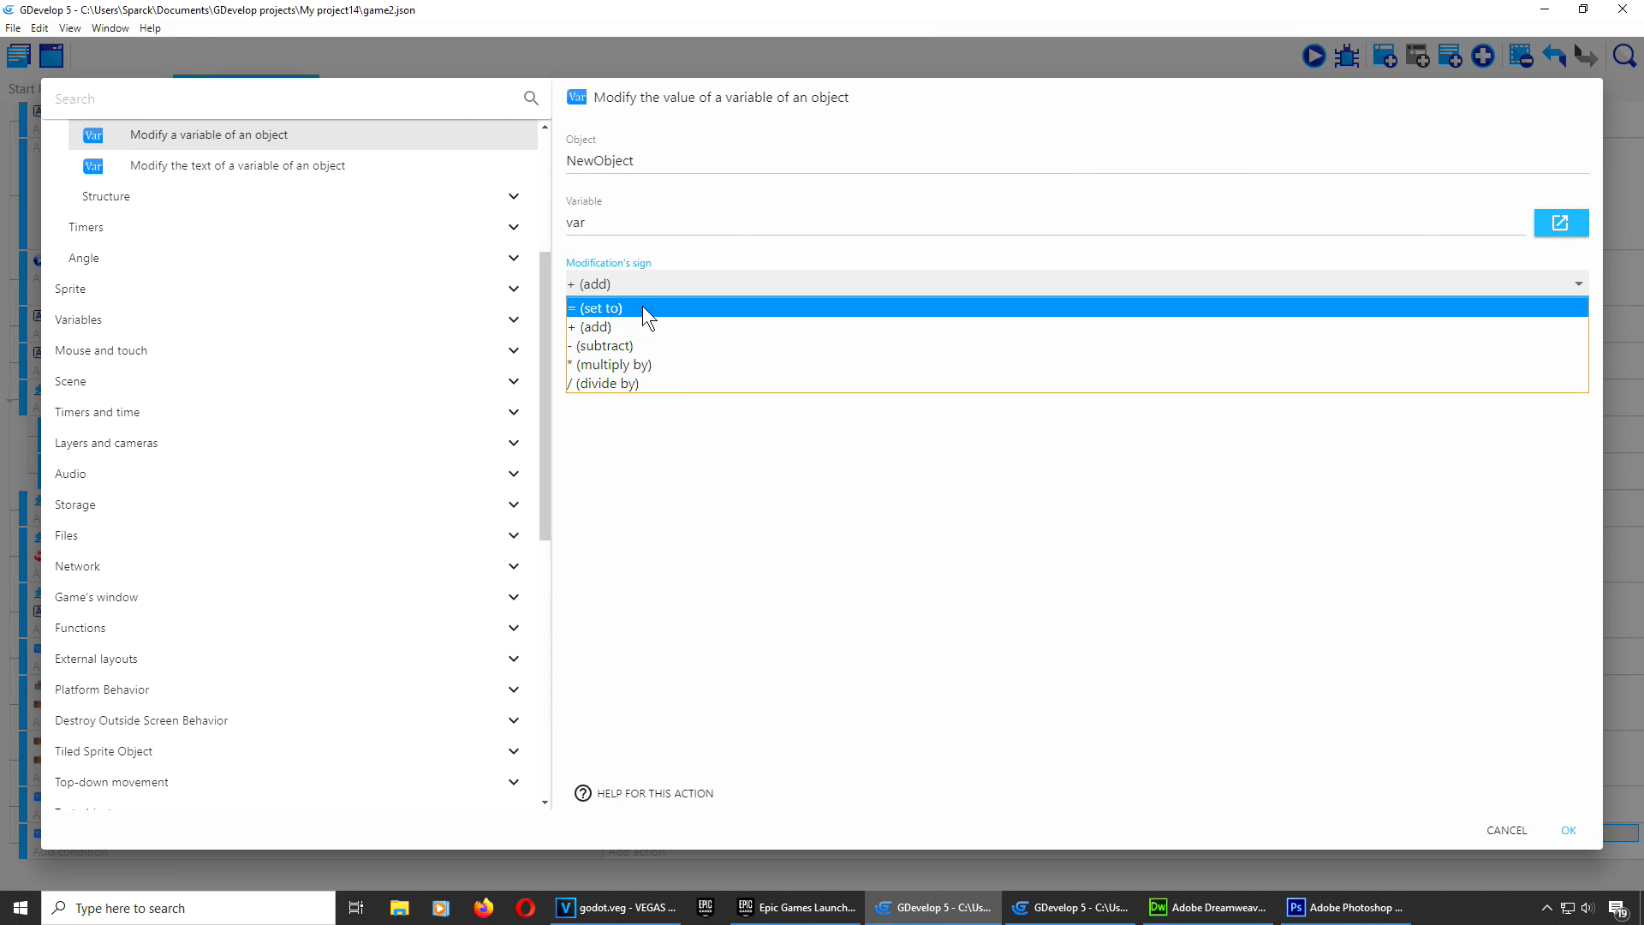
click(643, 308)
click(602, 348)
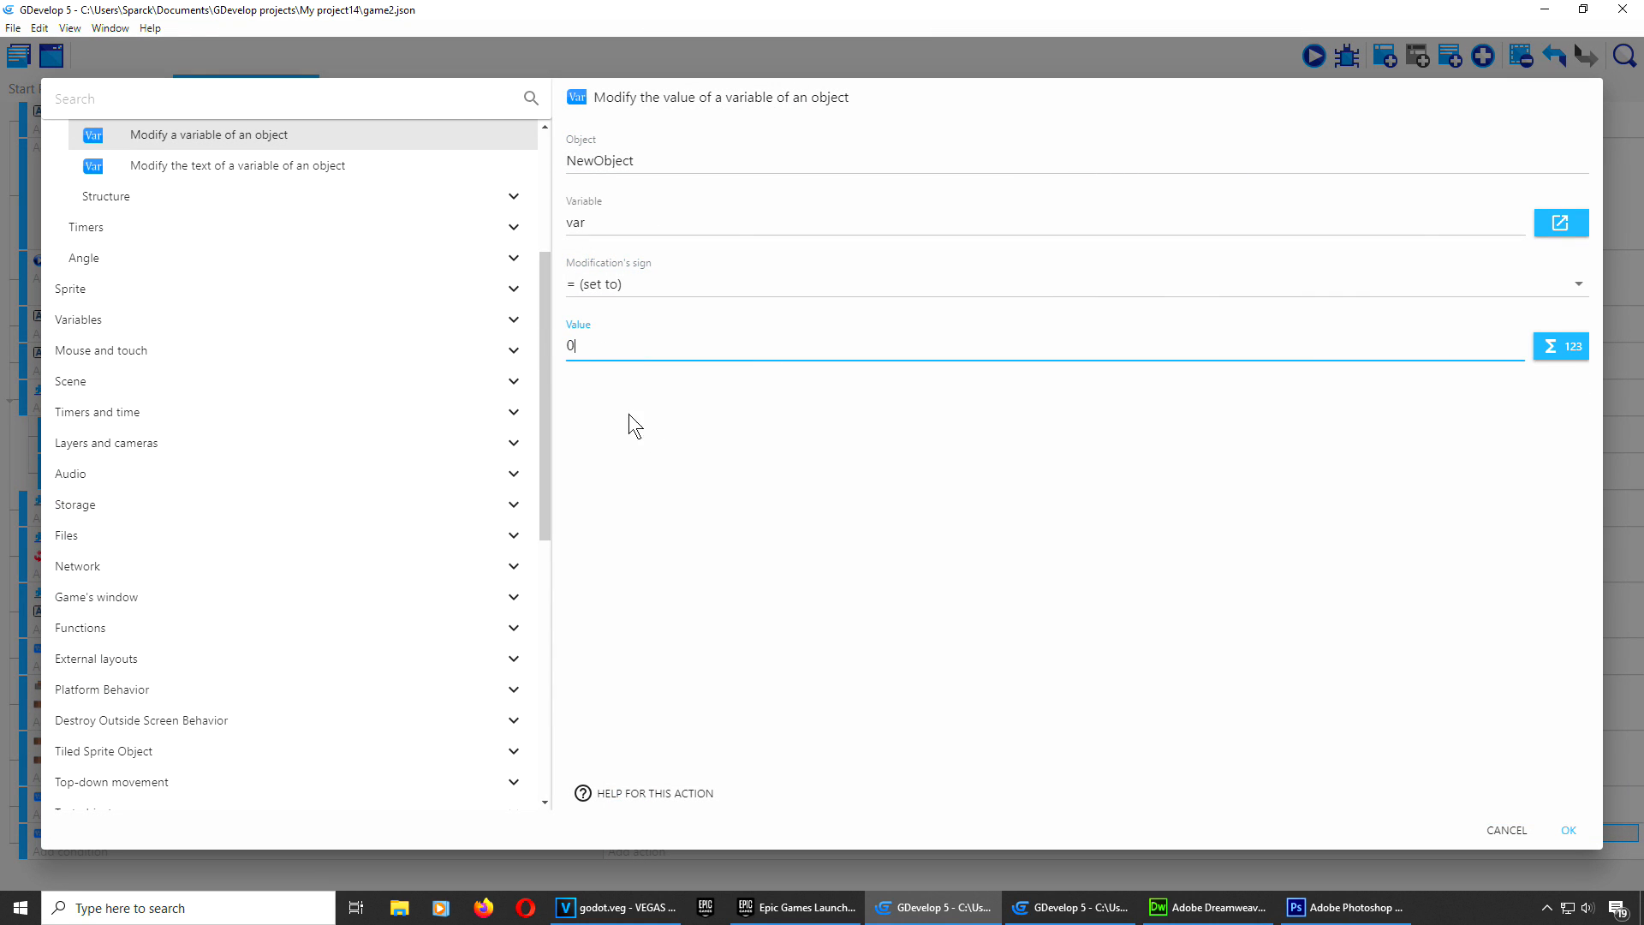
click(1569, 830)
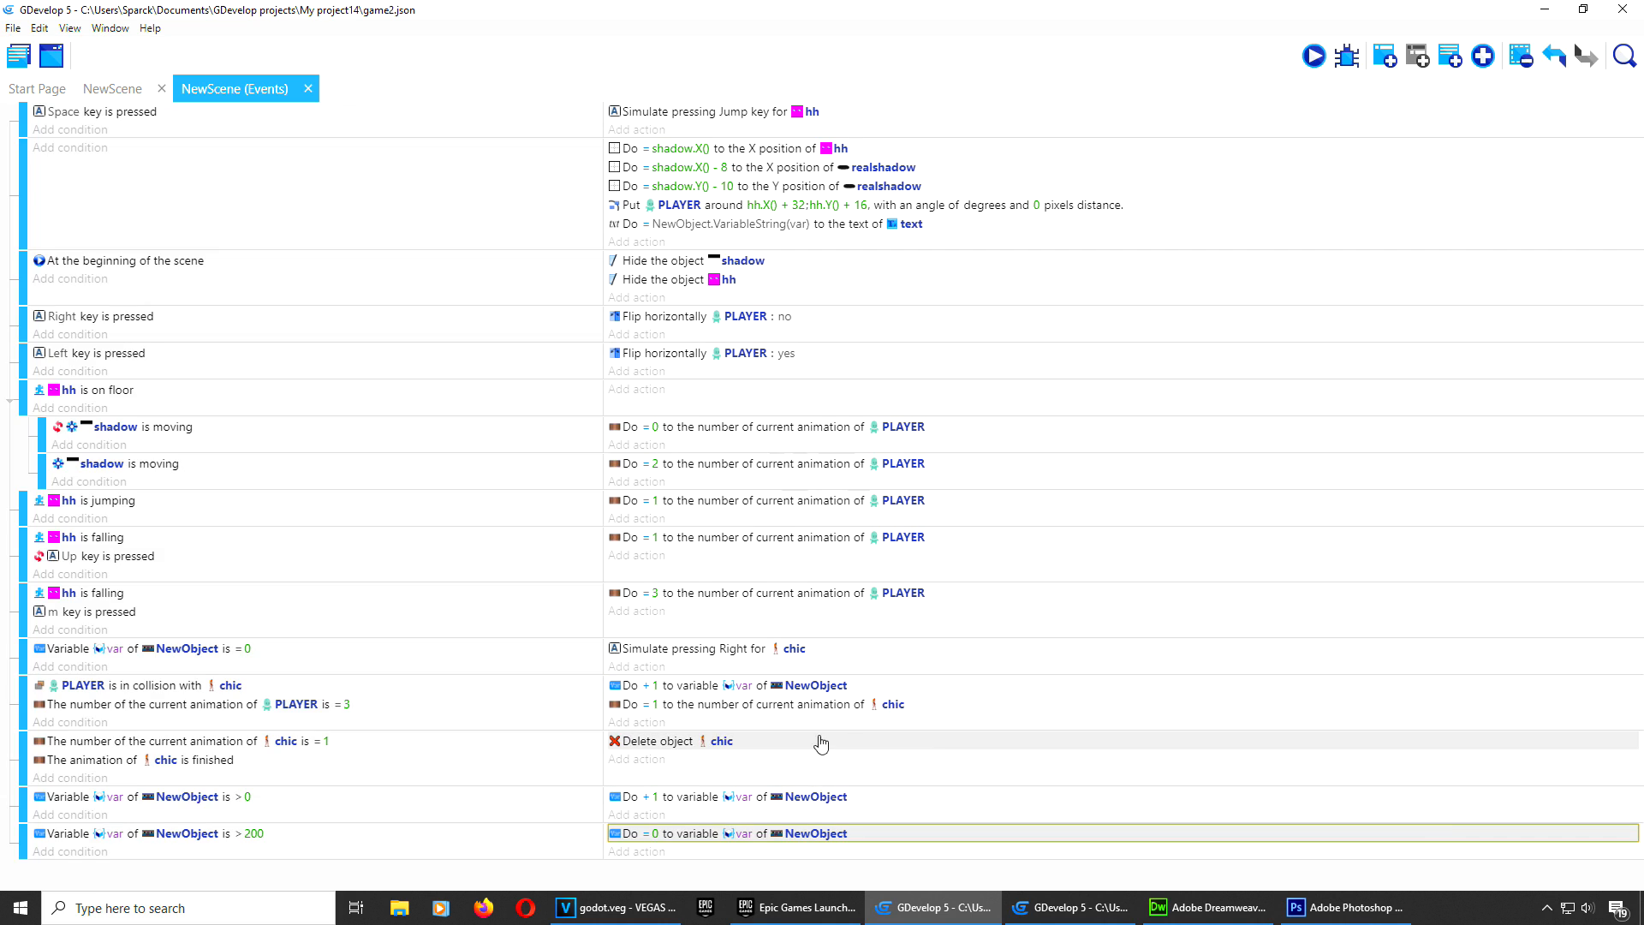
Step: Add a Create an object action to the var > 200 event with chic as the object to create
click(638, 852)
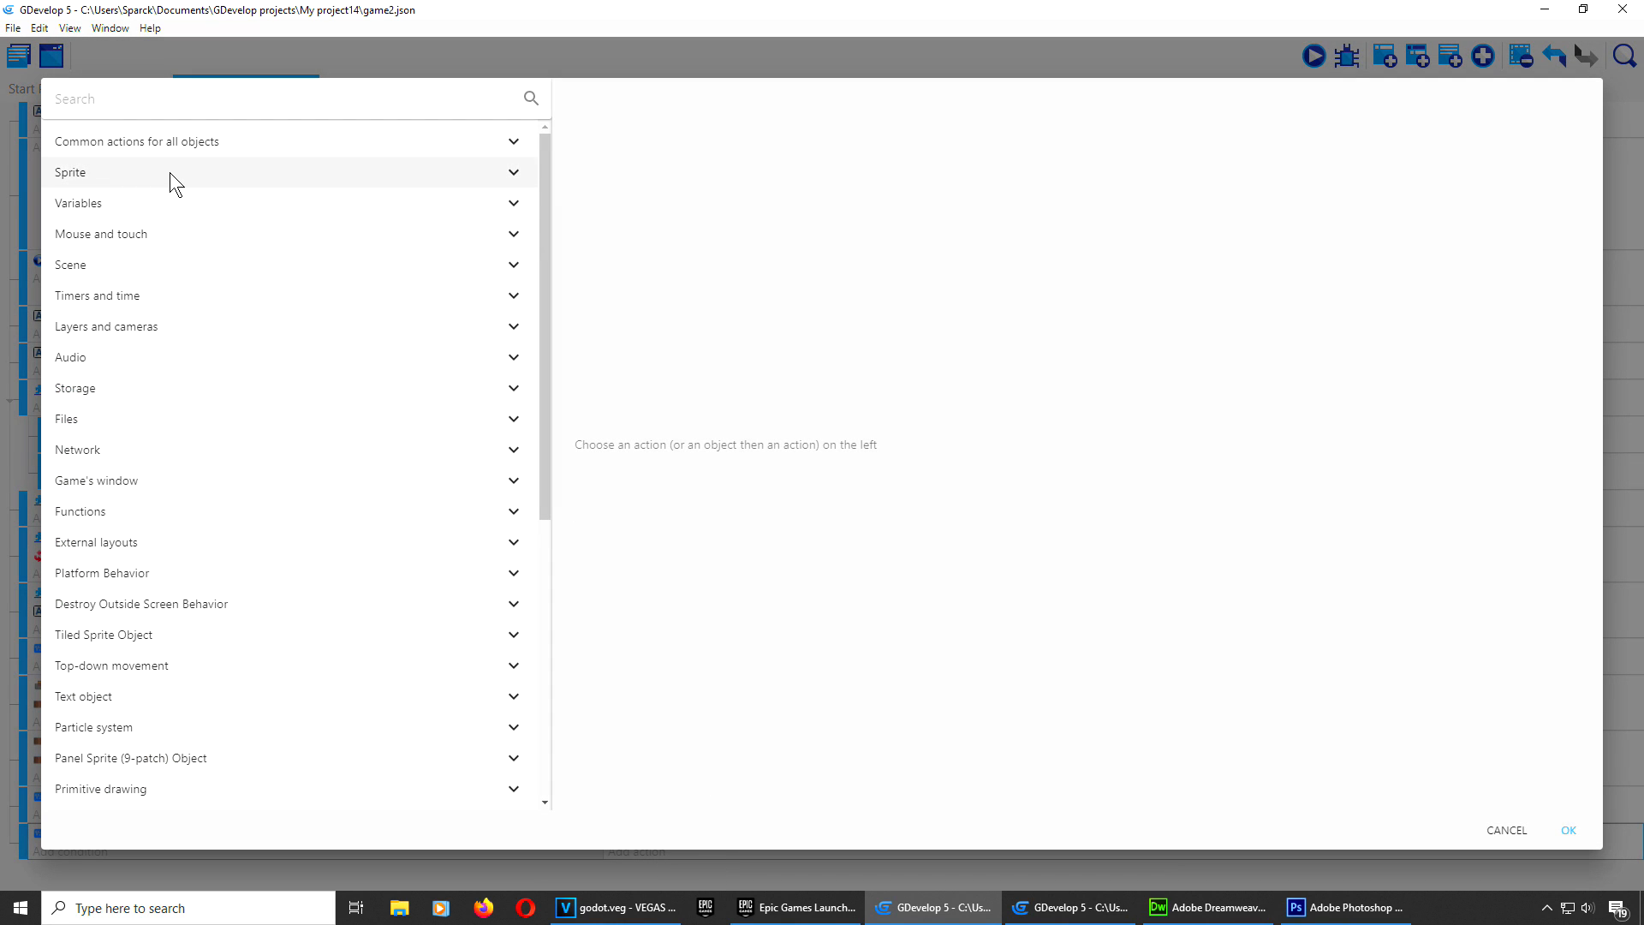
click(184, 142)
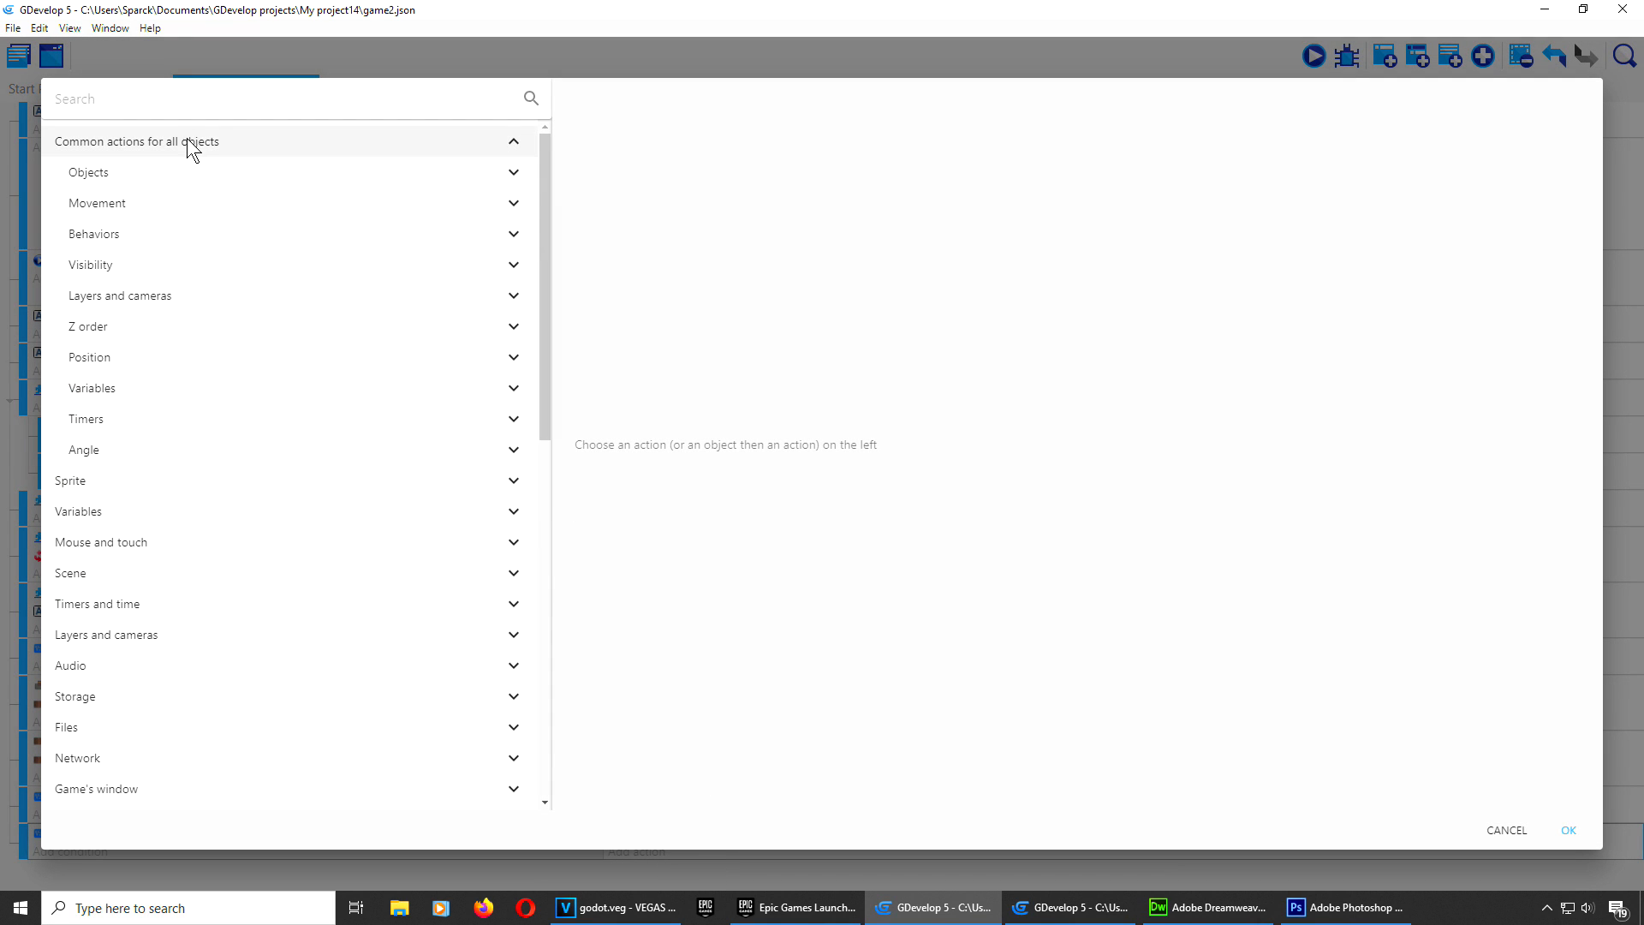
click(124, 173)
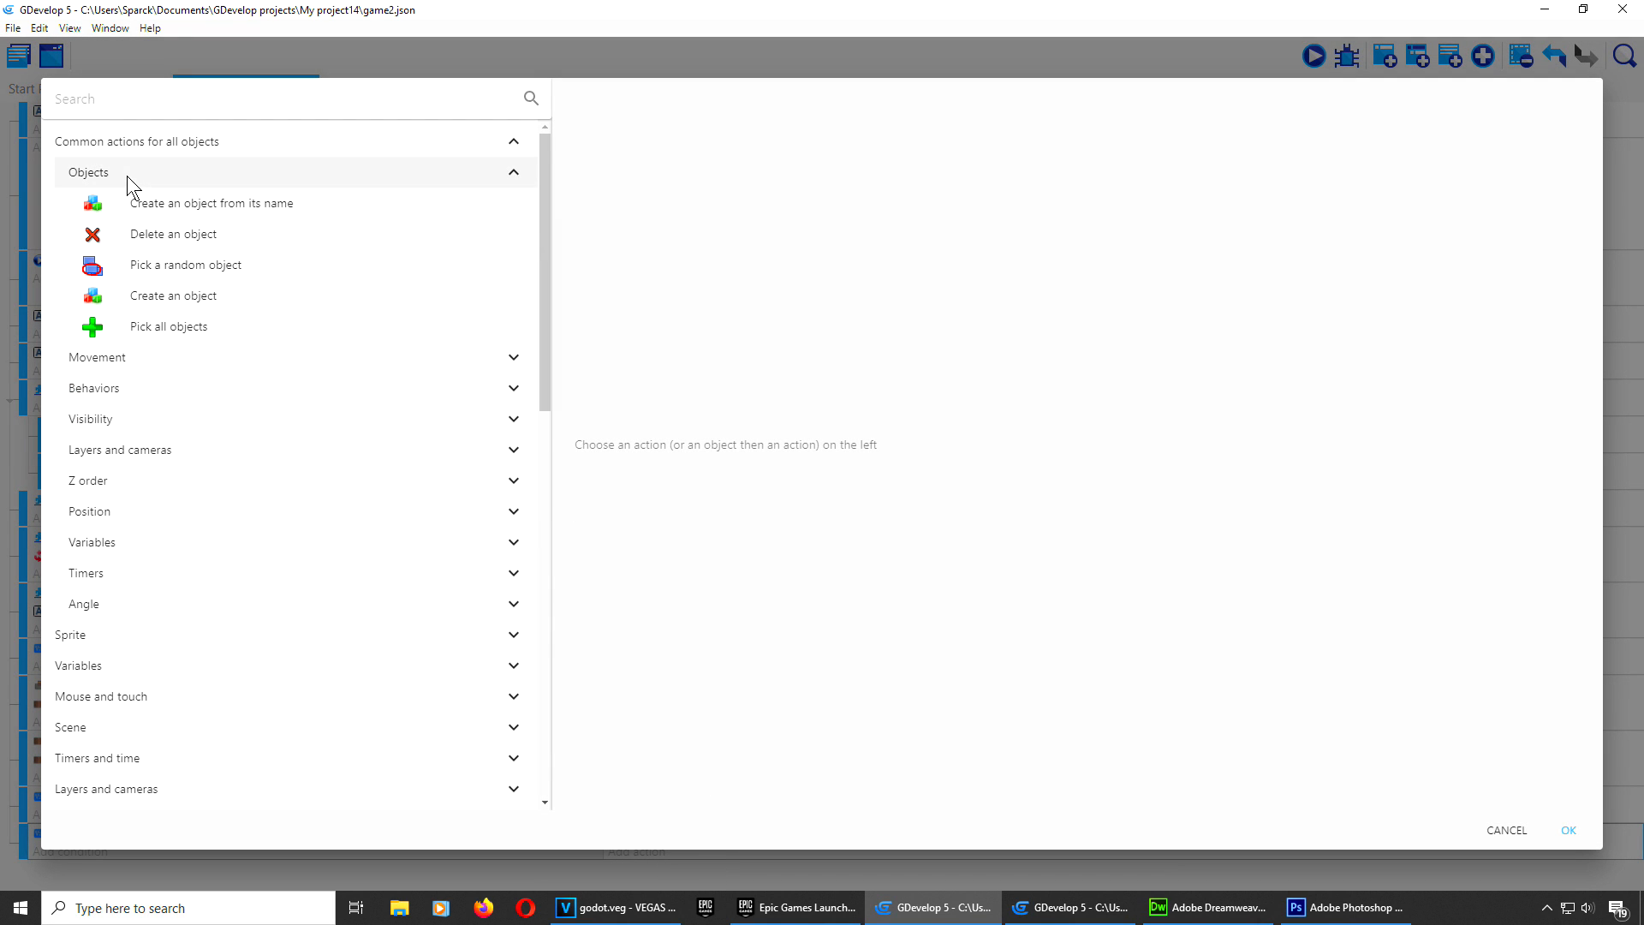
click(204, 299)
scroll(694, 283, down, 1)
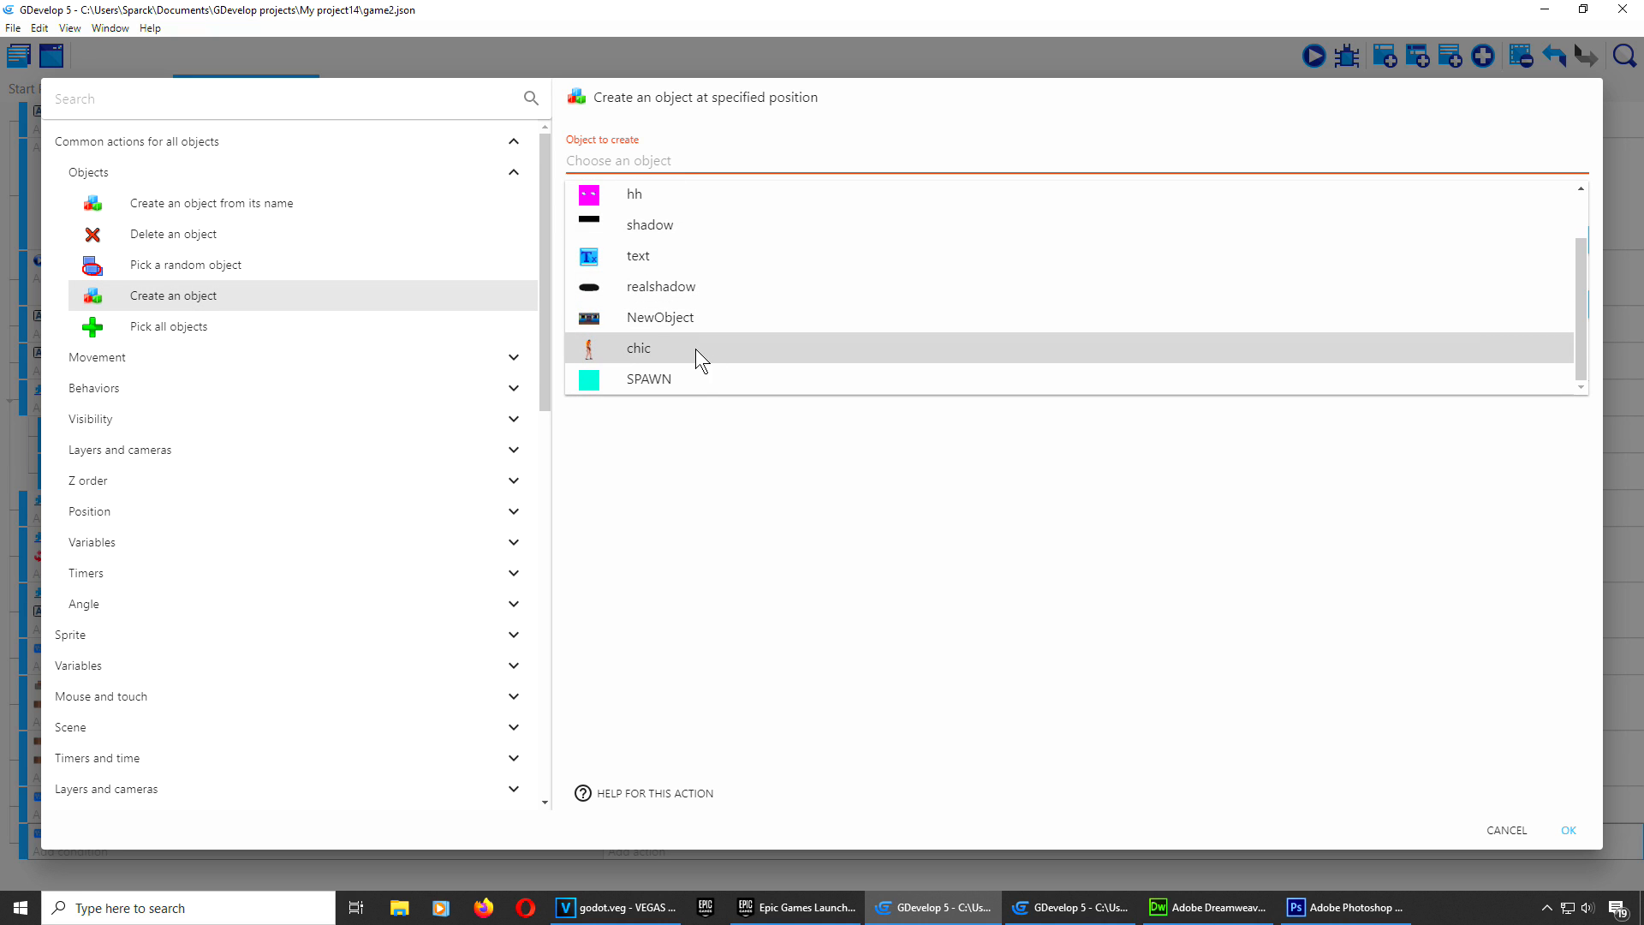
click(695, 348)
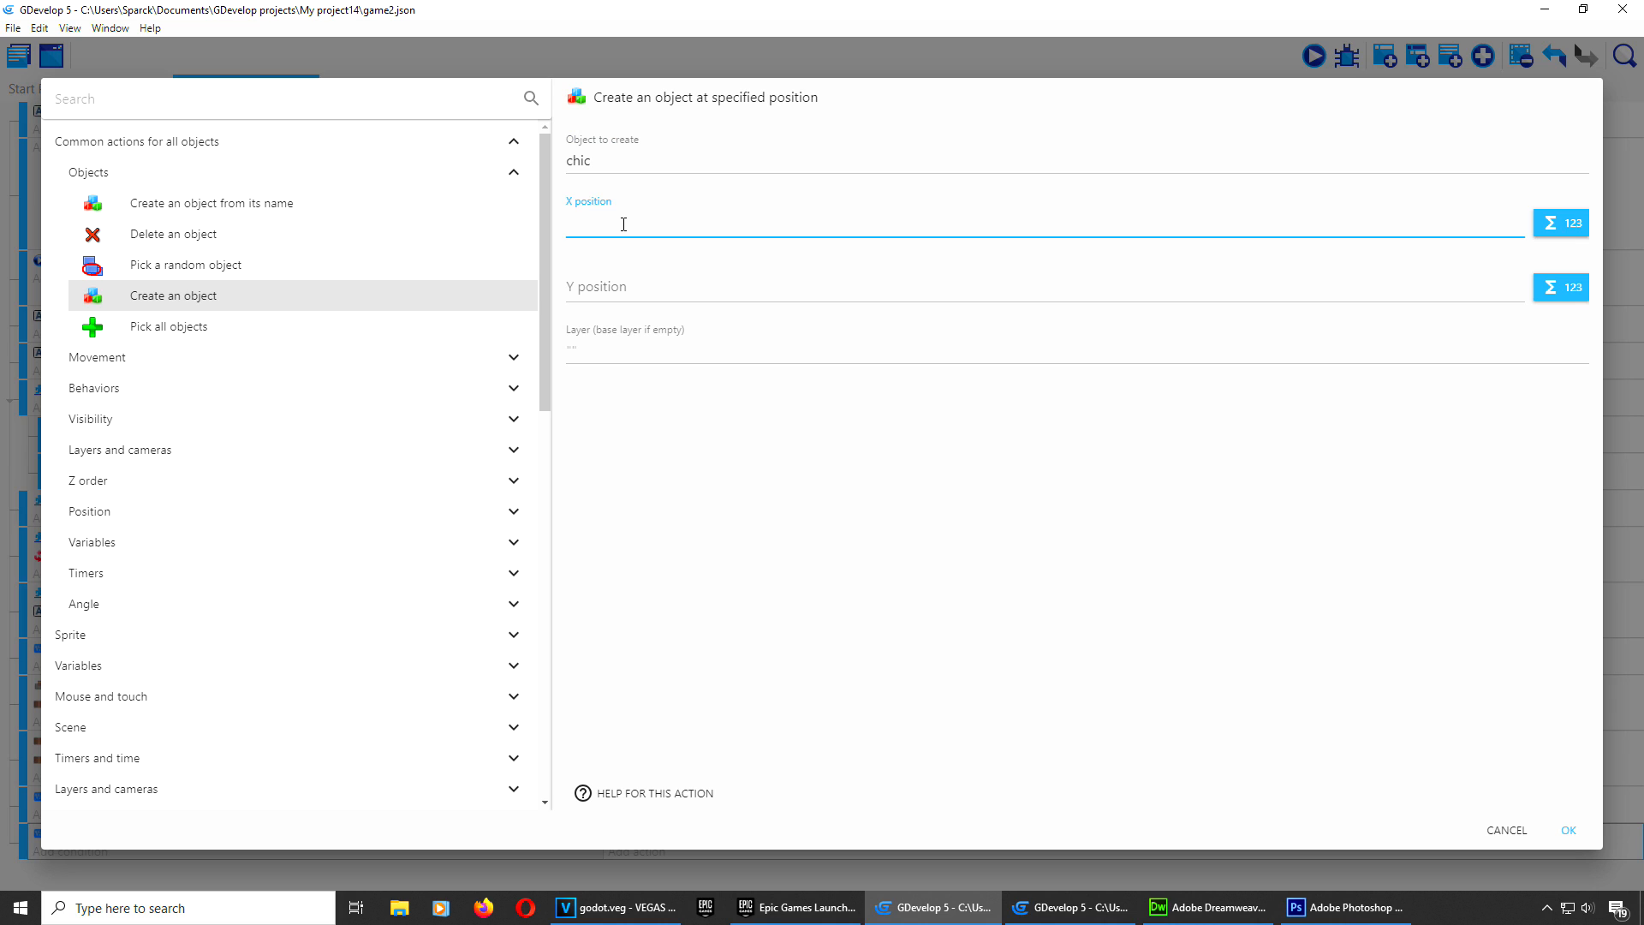
Step: Set the created chic's X position to the SPAWN object's X coordinate with the expression SPAWN.X()
click(1559, 229)
click(702, 322)
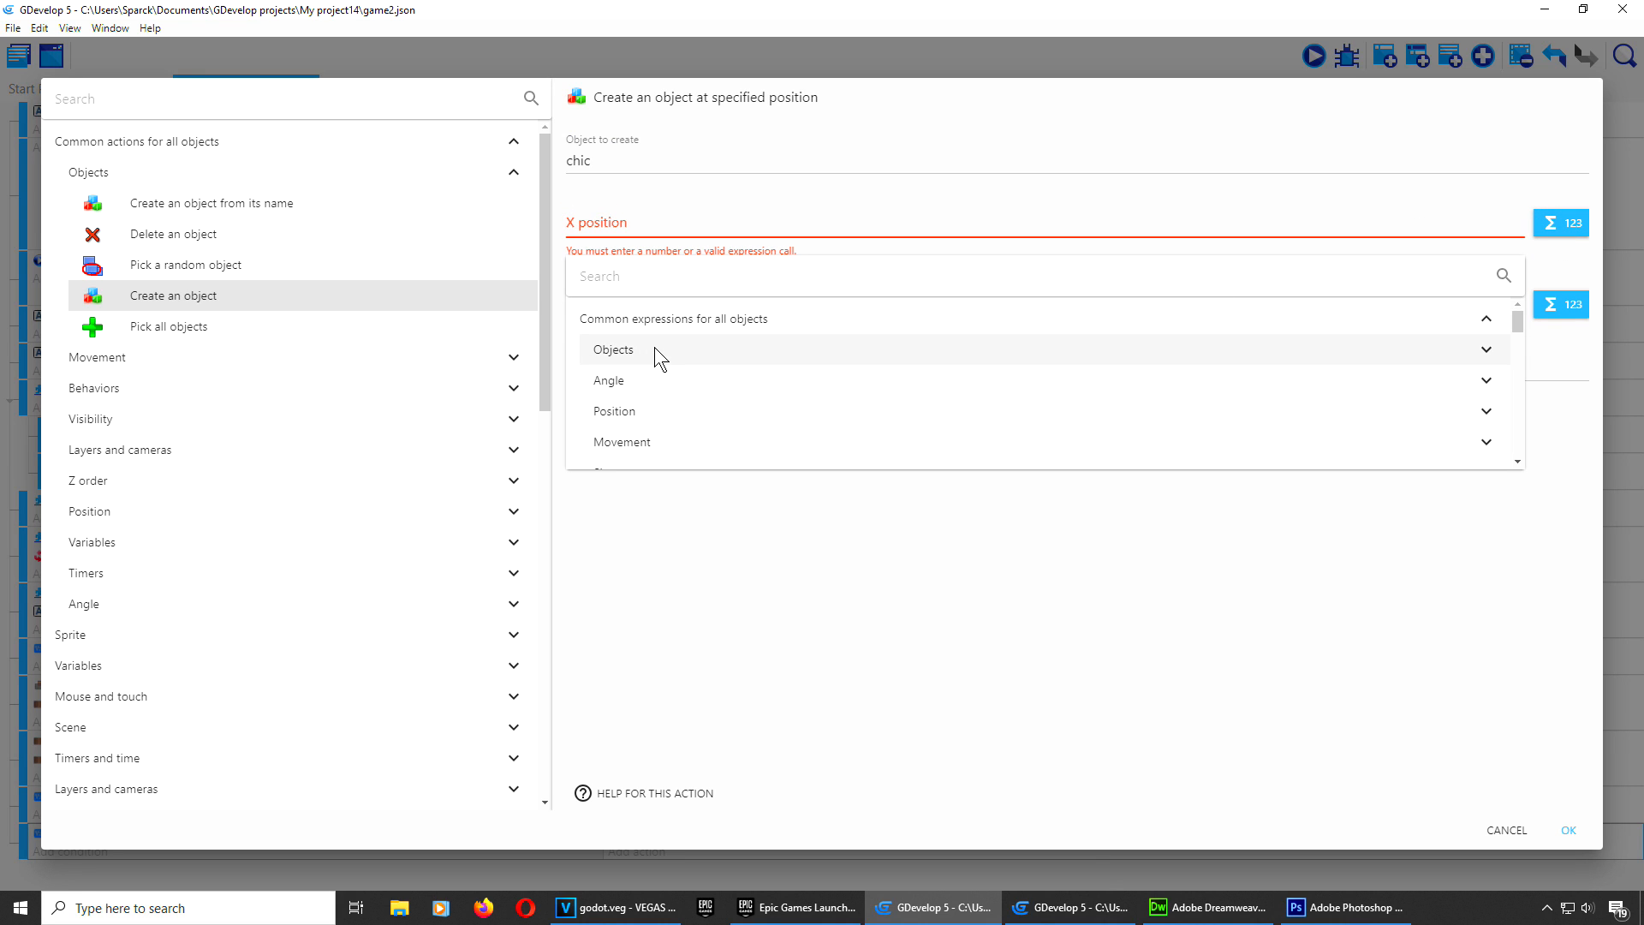
click(655, 414)
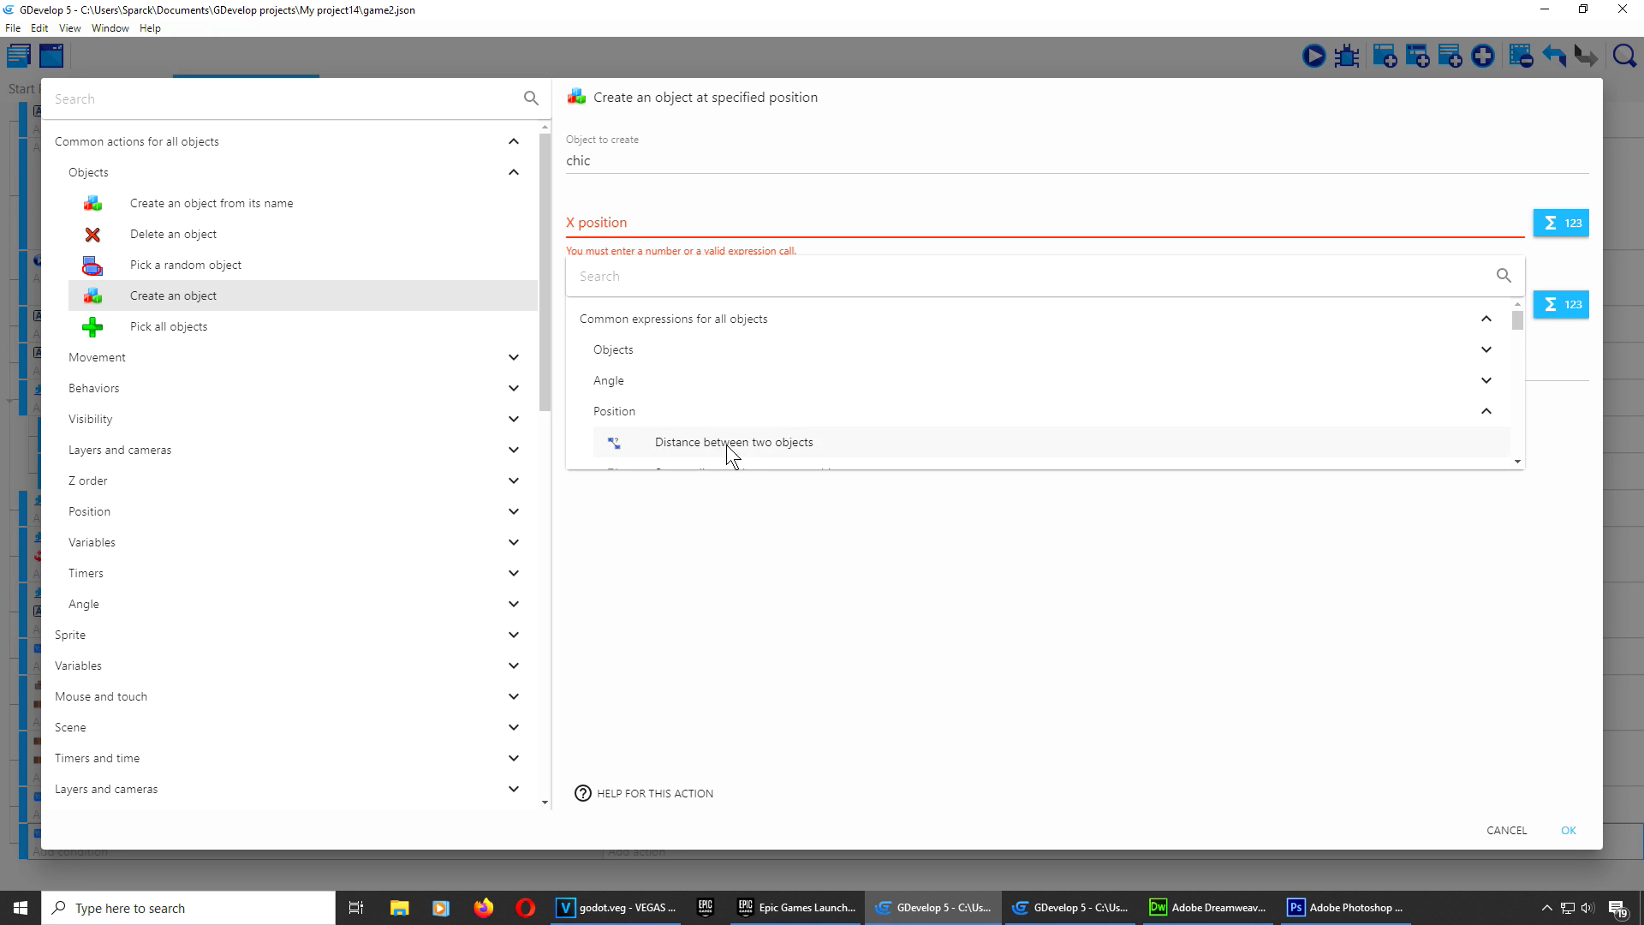
scroll(721, 439, down, 2)
click(702, 335)
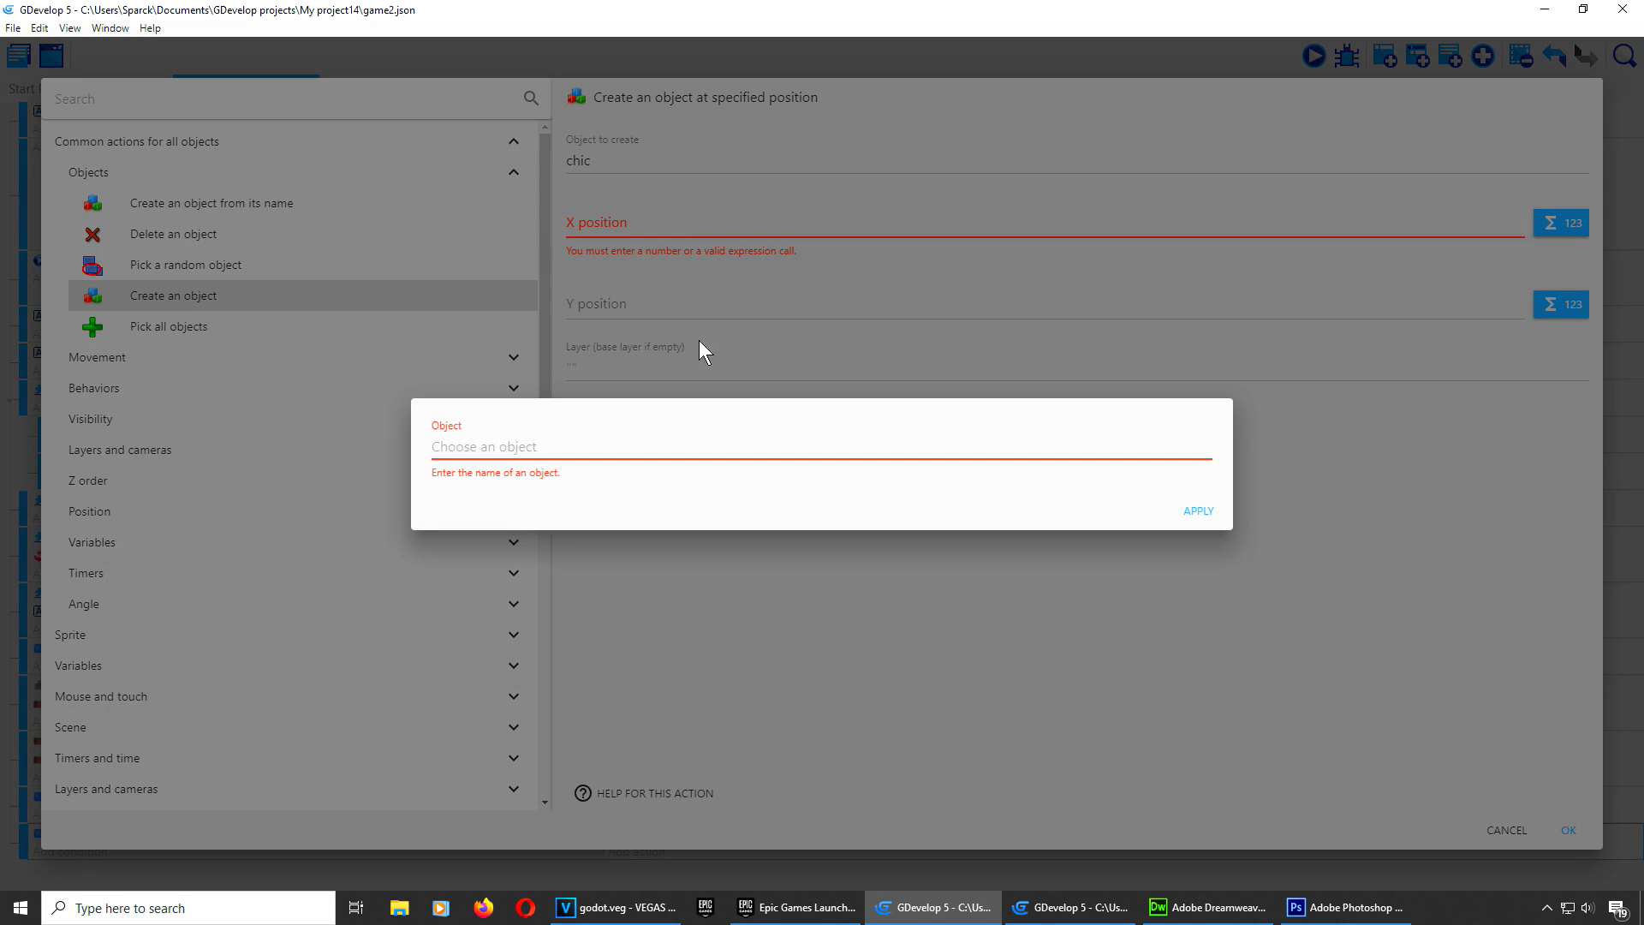
click(620, 432)
scroll(571, 514, down, 1)
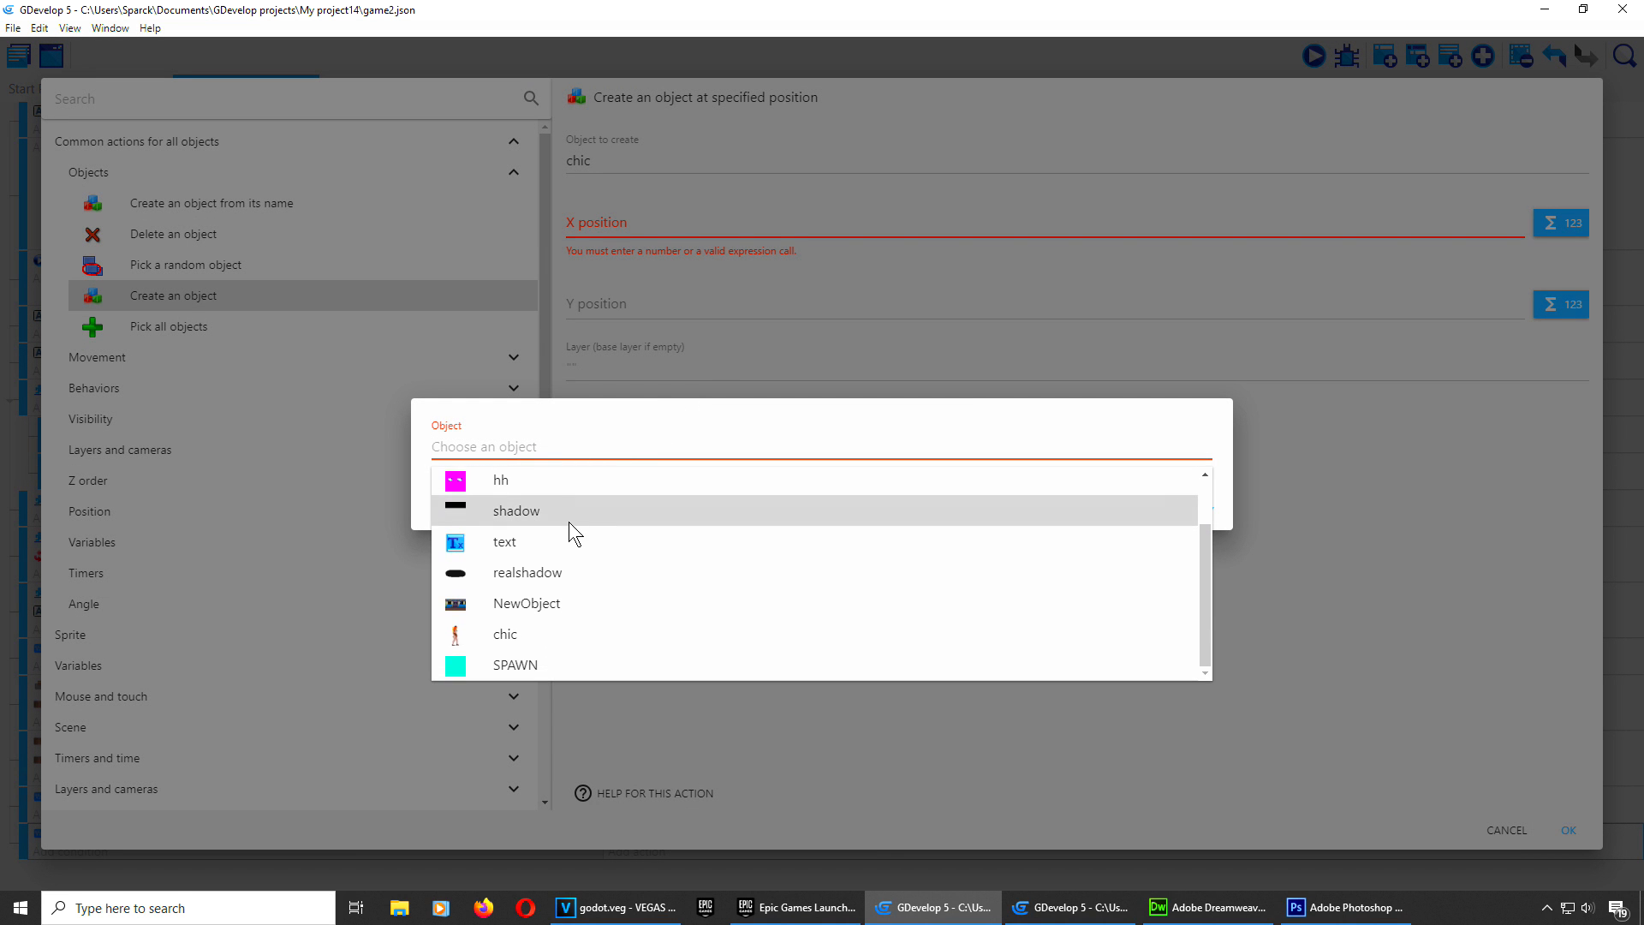
click(538, 663)
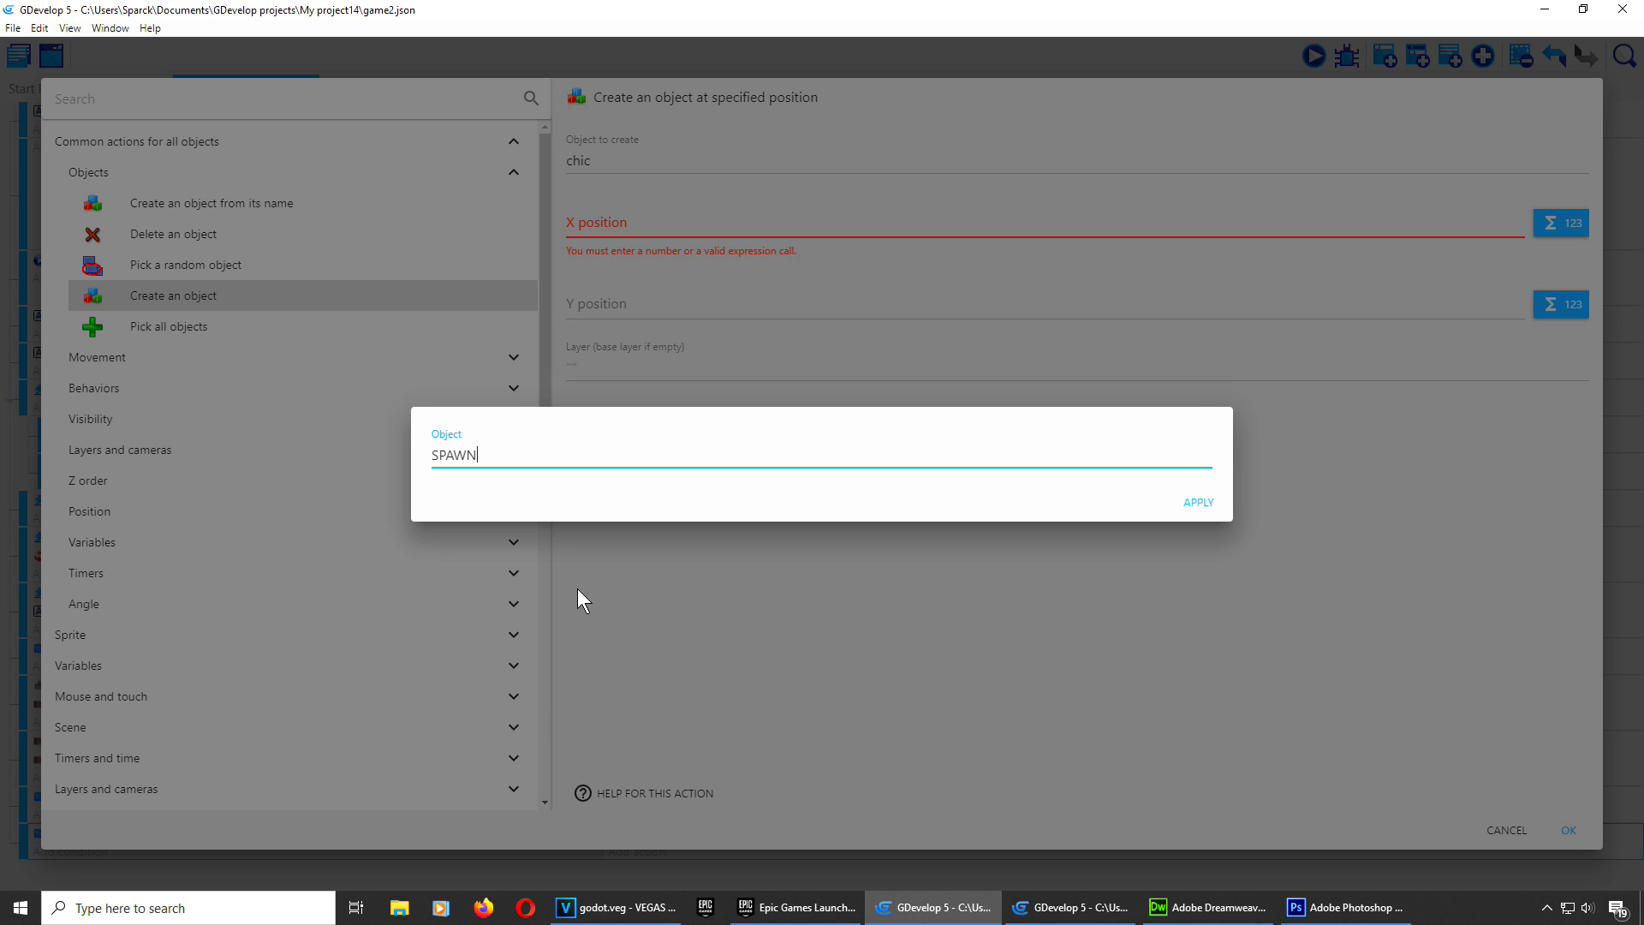
click(1175, 504)
Step: Set the created chic's Y position to SPAWN.Y() and confirm the create action
click(1560, 288)
scroll(696, 446, down, 3)
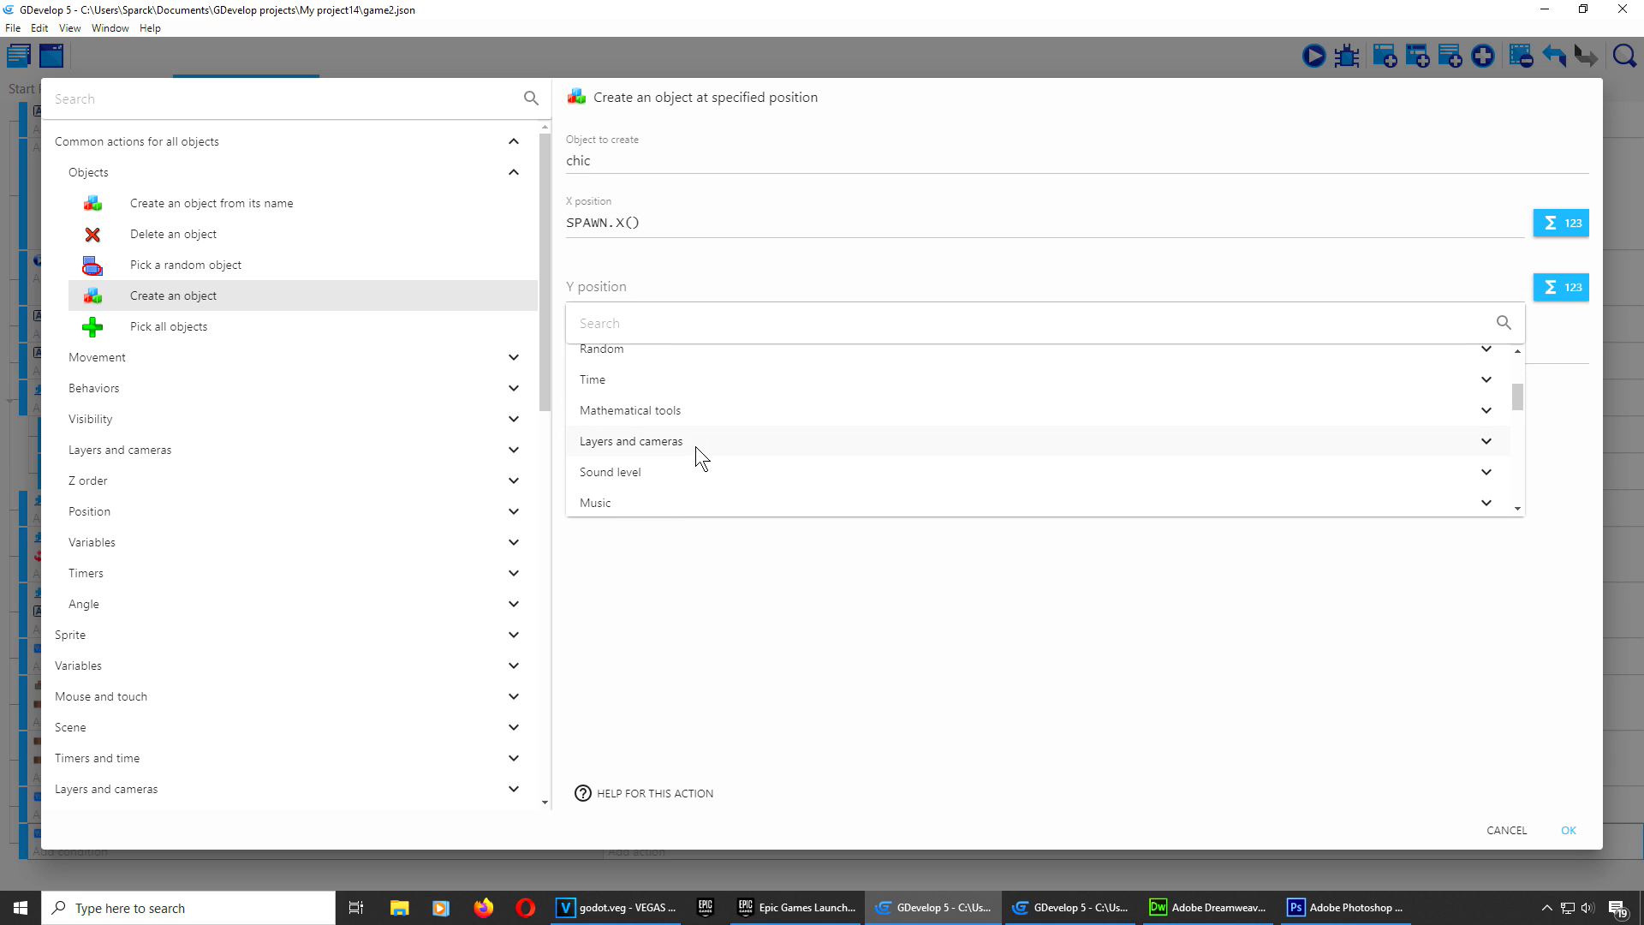
scroll(668, 445, up, 5)
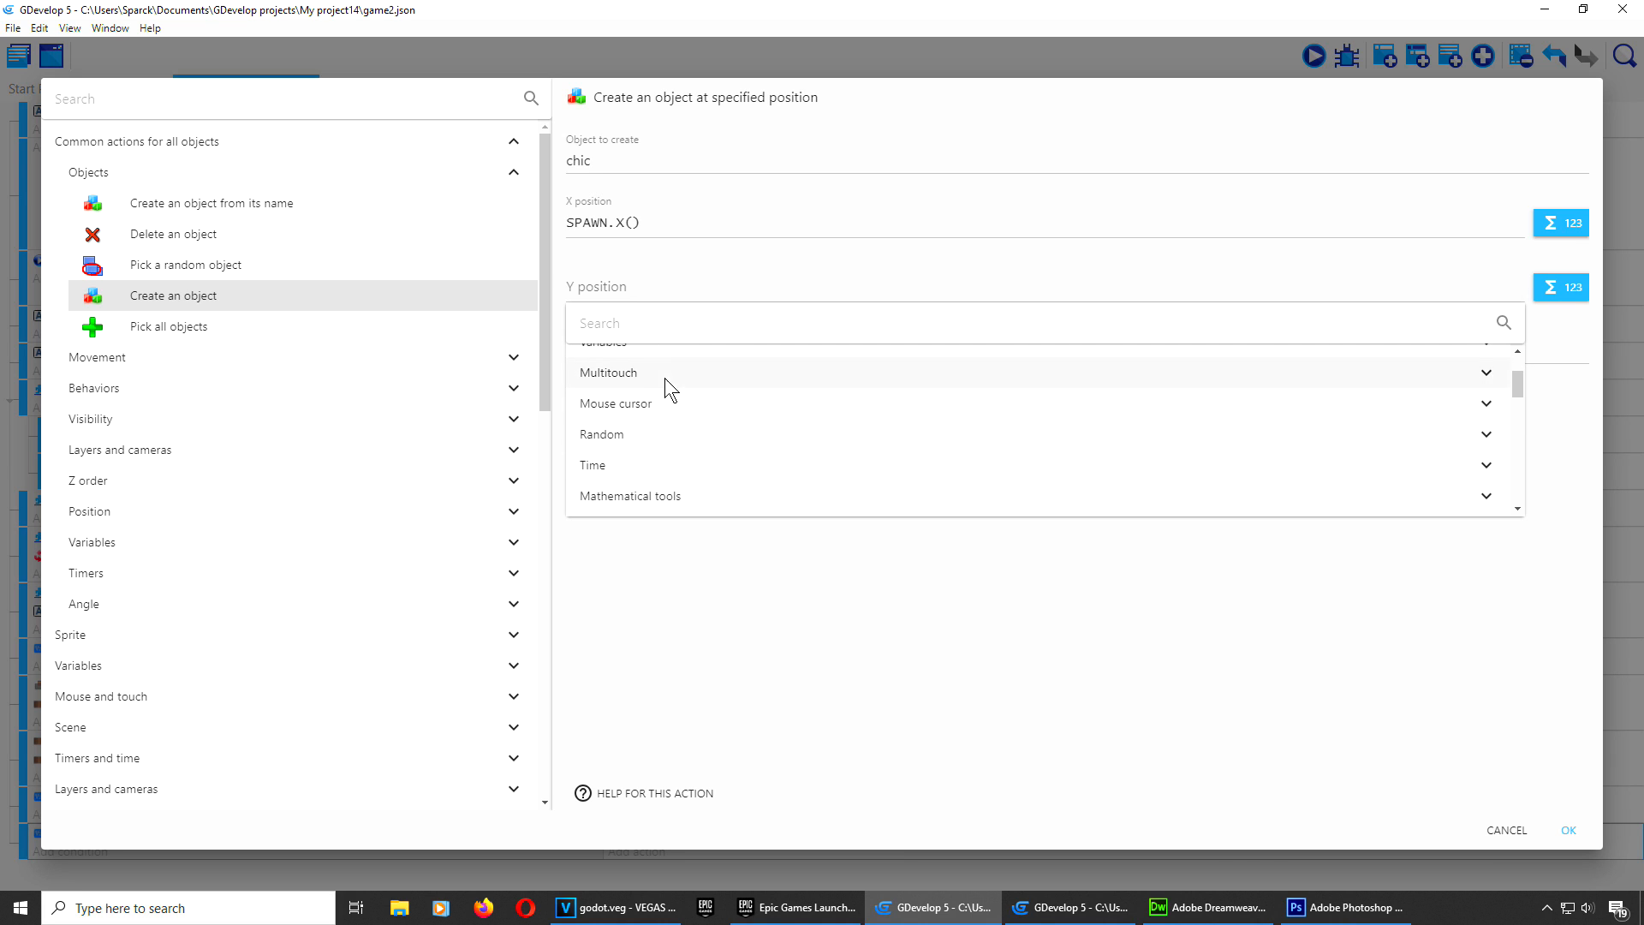
click(696, 369)
click(668, 457)
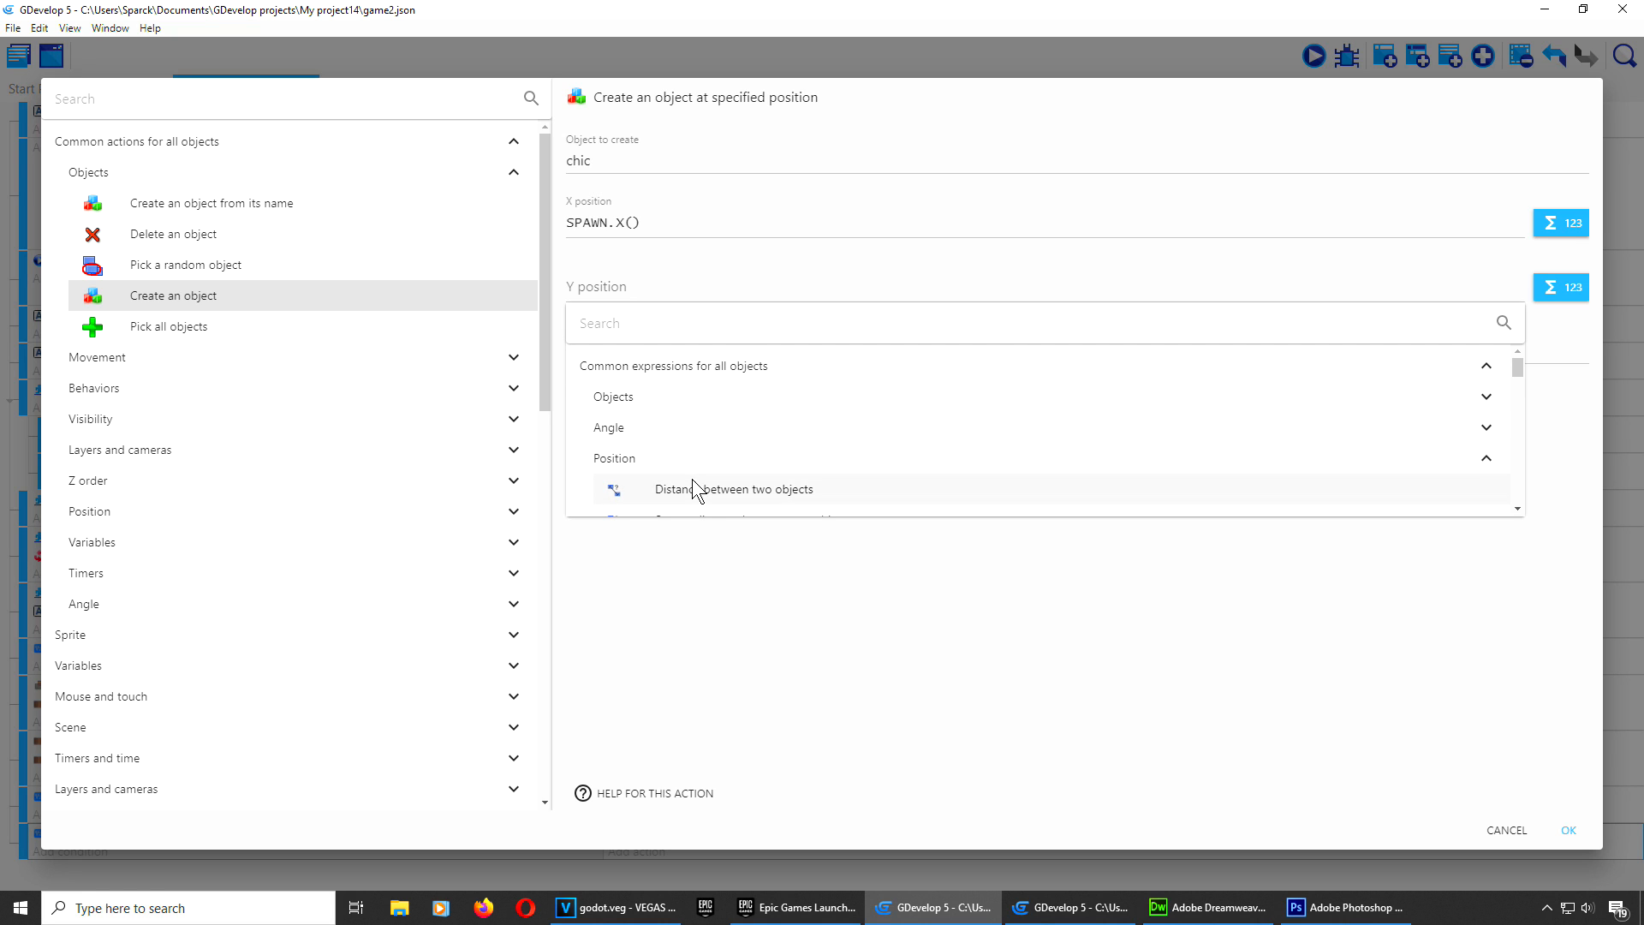
scroll(691, 479, down, 2)
click(692, 497)
click(565, 449)
scroll(574, 599, down, 2)
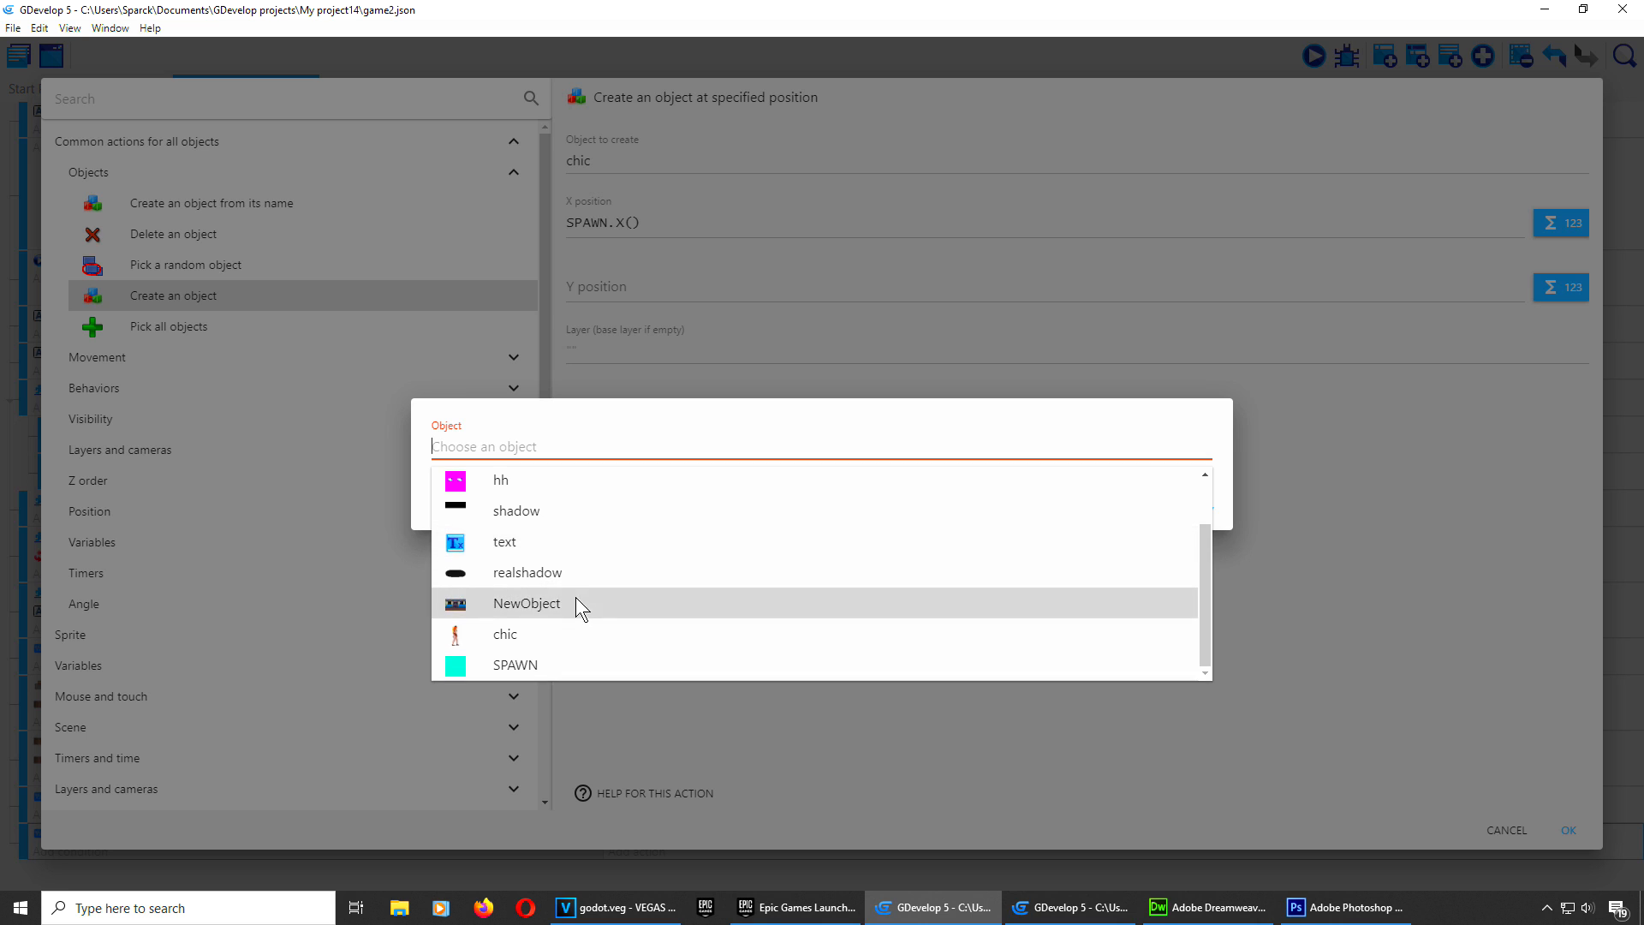
click(544, 667)
click(1201, 502)
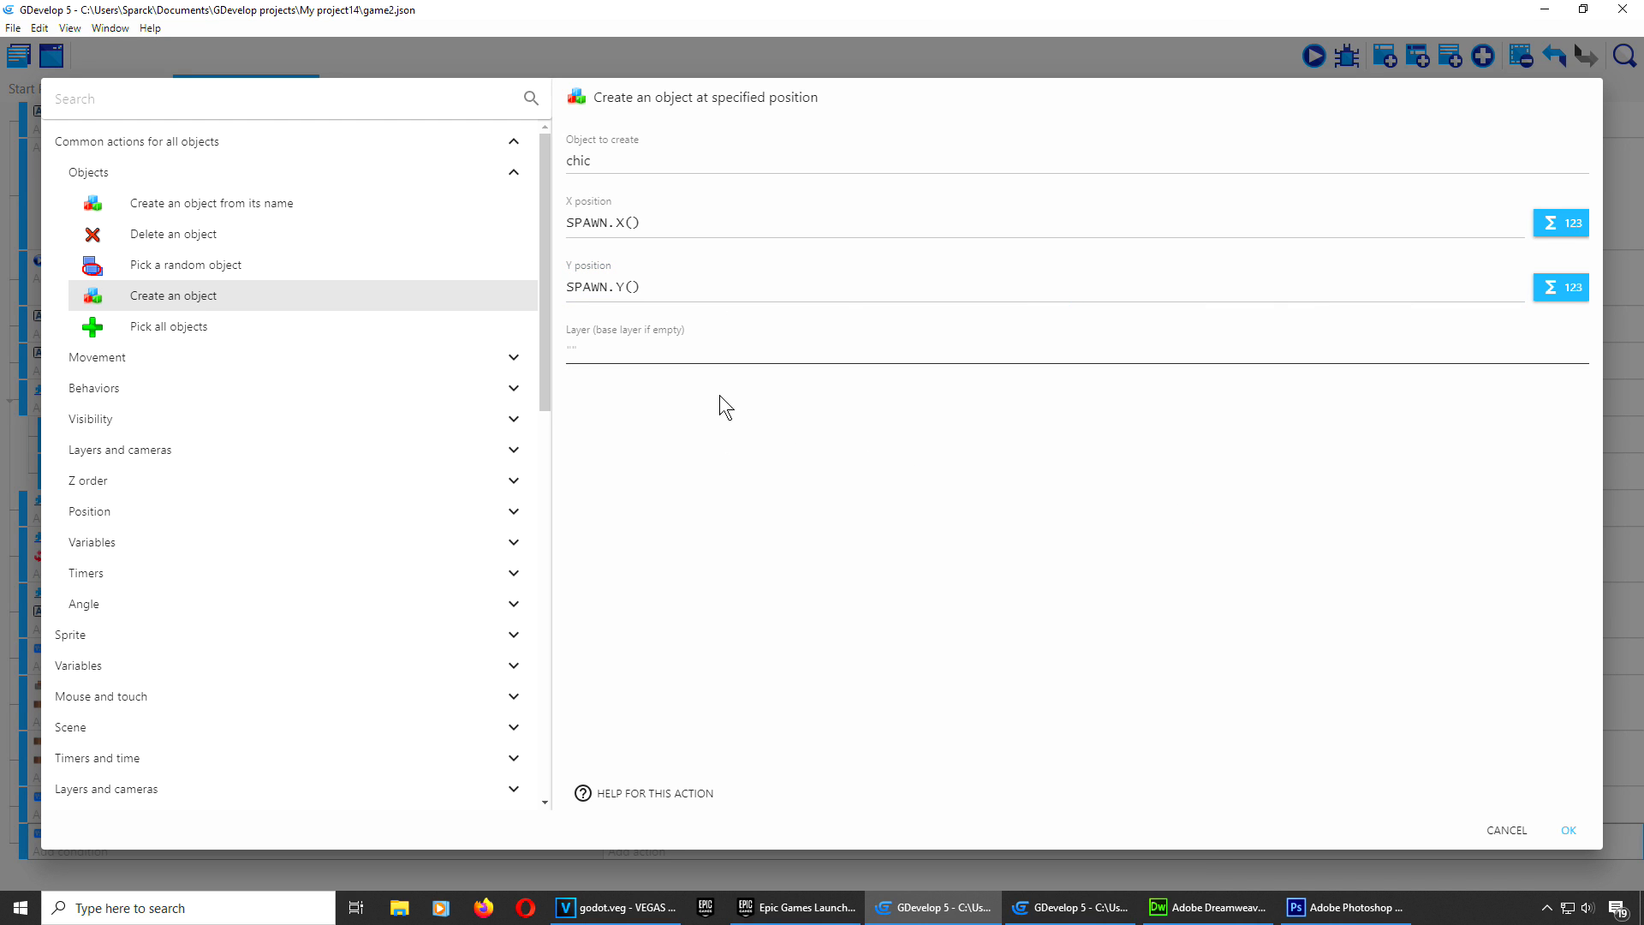
click(1574, 829)
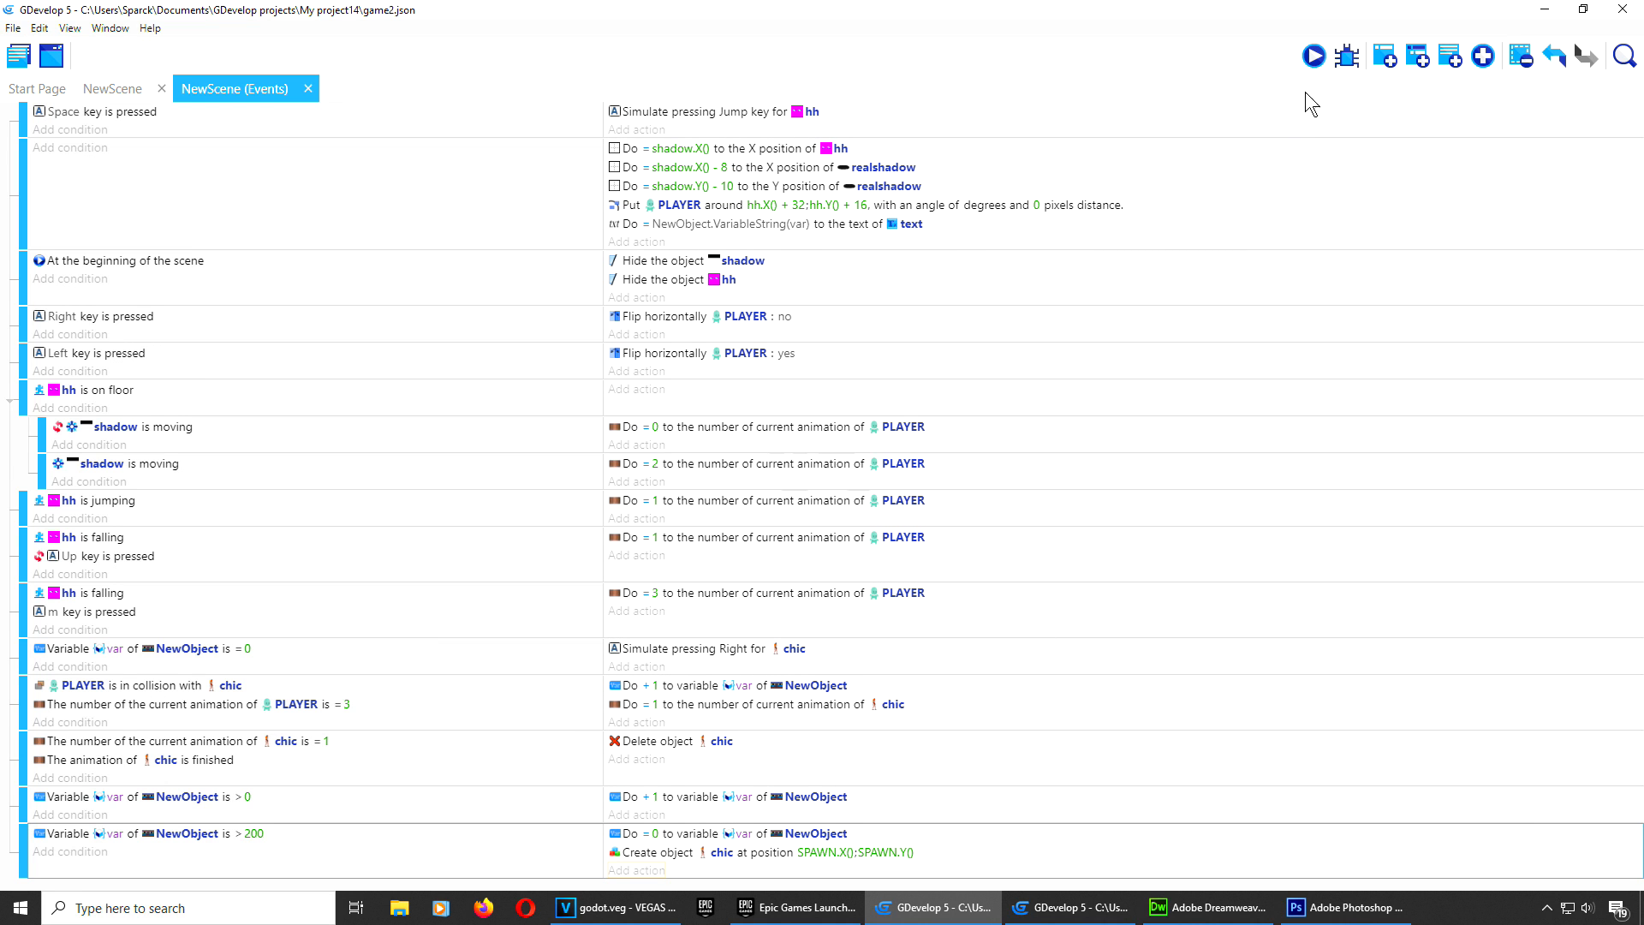
Step: Preview the scene, jump-attack chic with PLAYER to test whether she is recreated after the counter resets, and close the preview
click(1314, 59)
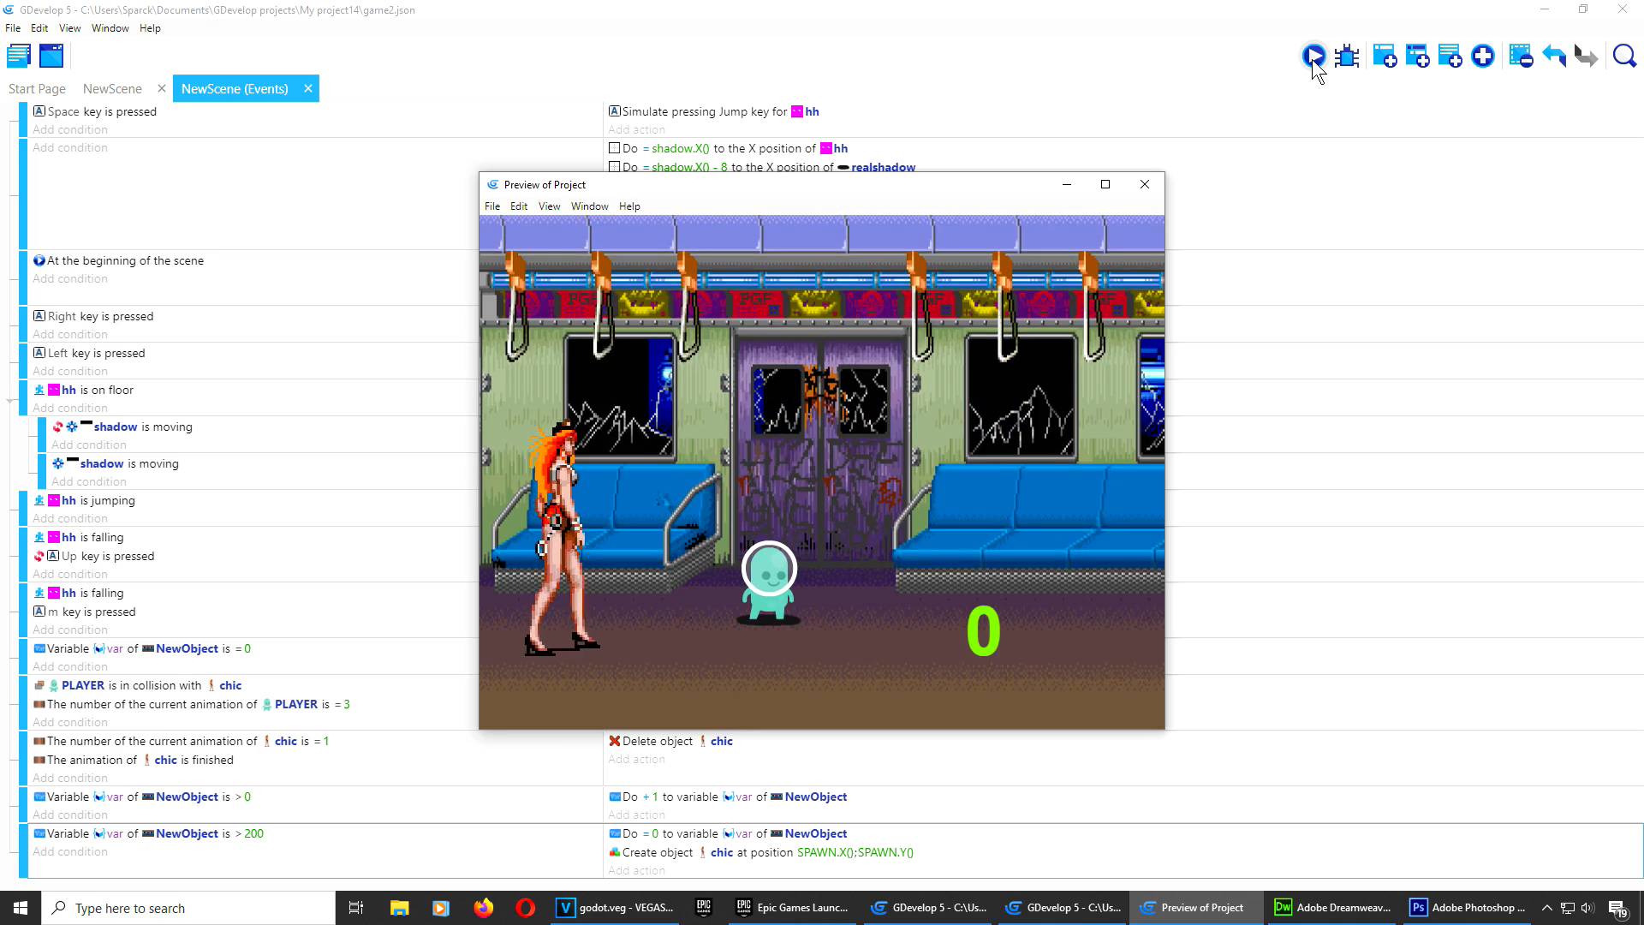
key(Down)
key(Left)
key(space)
key(space)
key(m)
key(Right)
key(Left)
key(space)
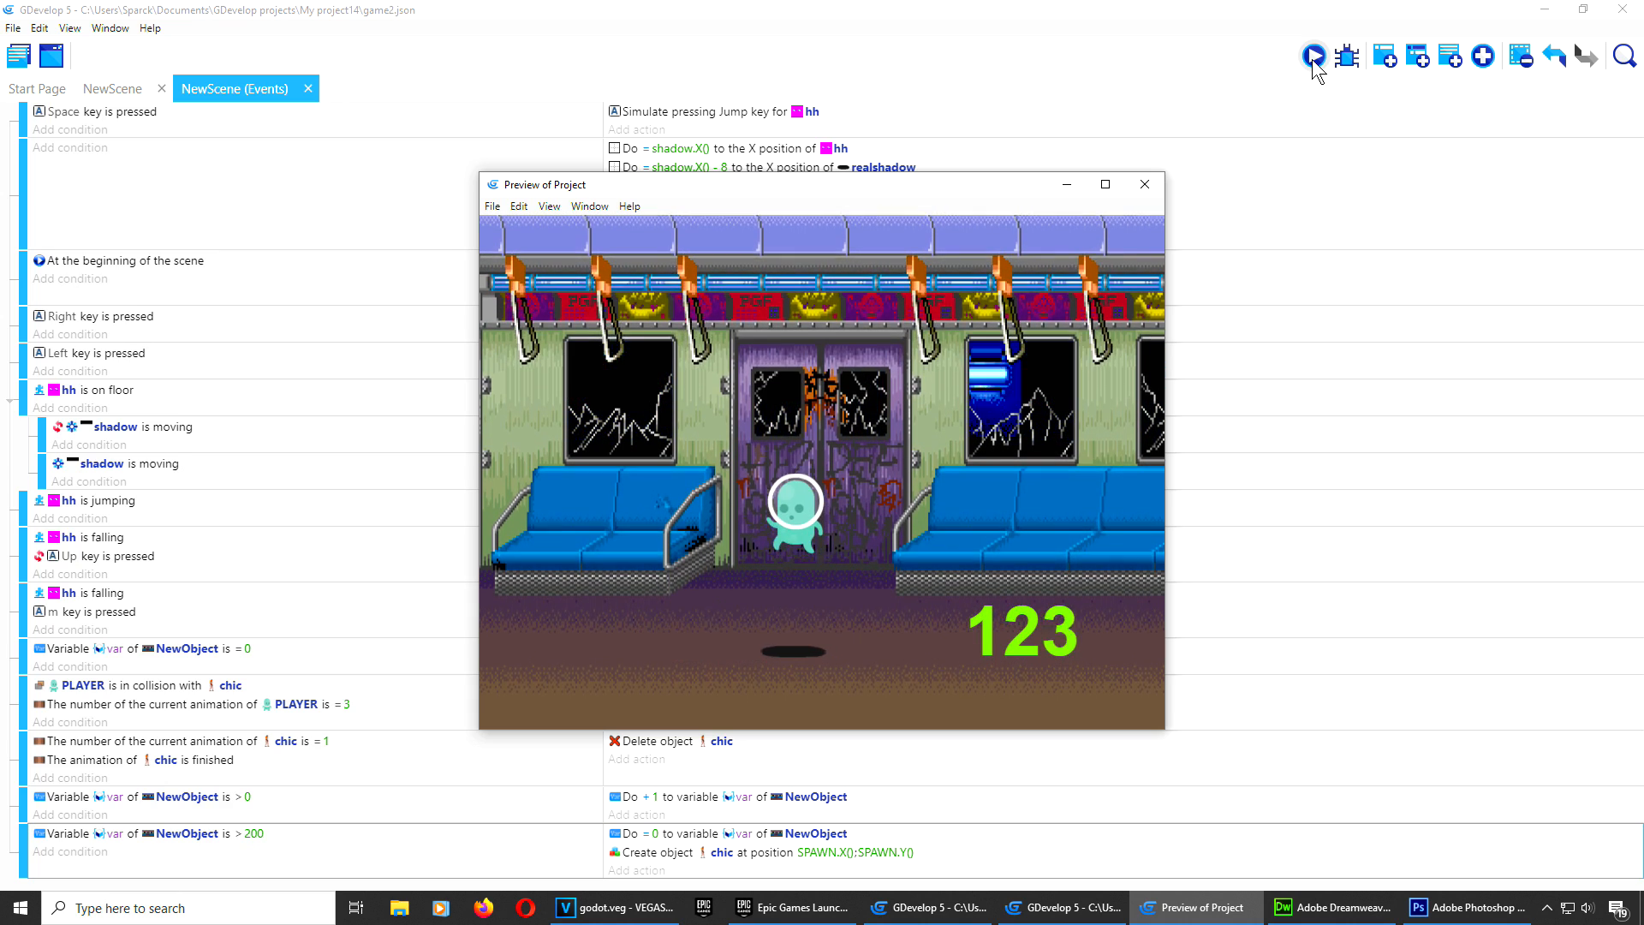
key(space)
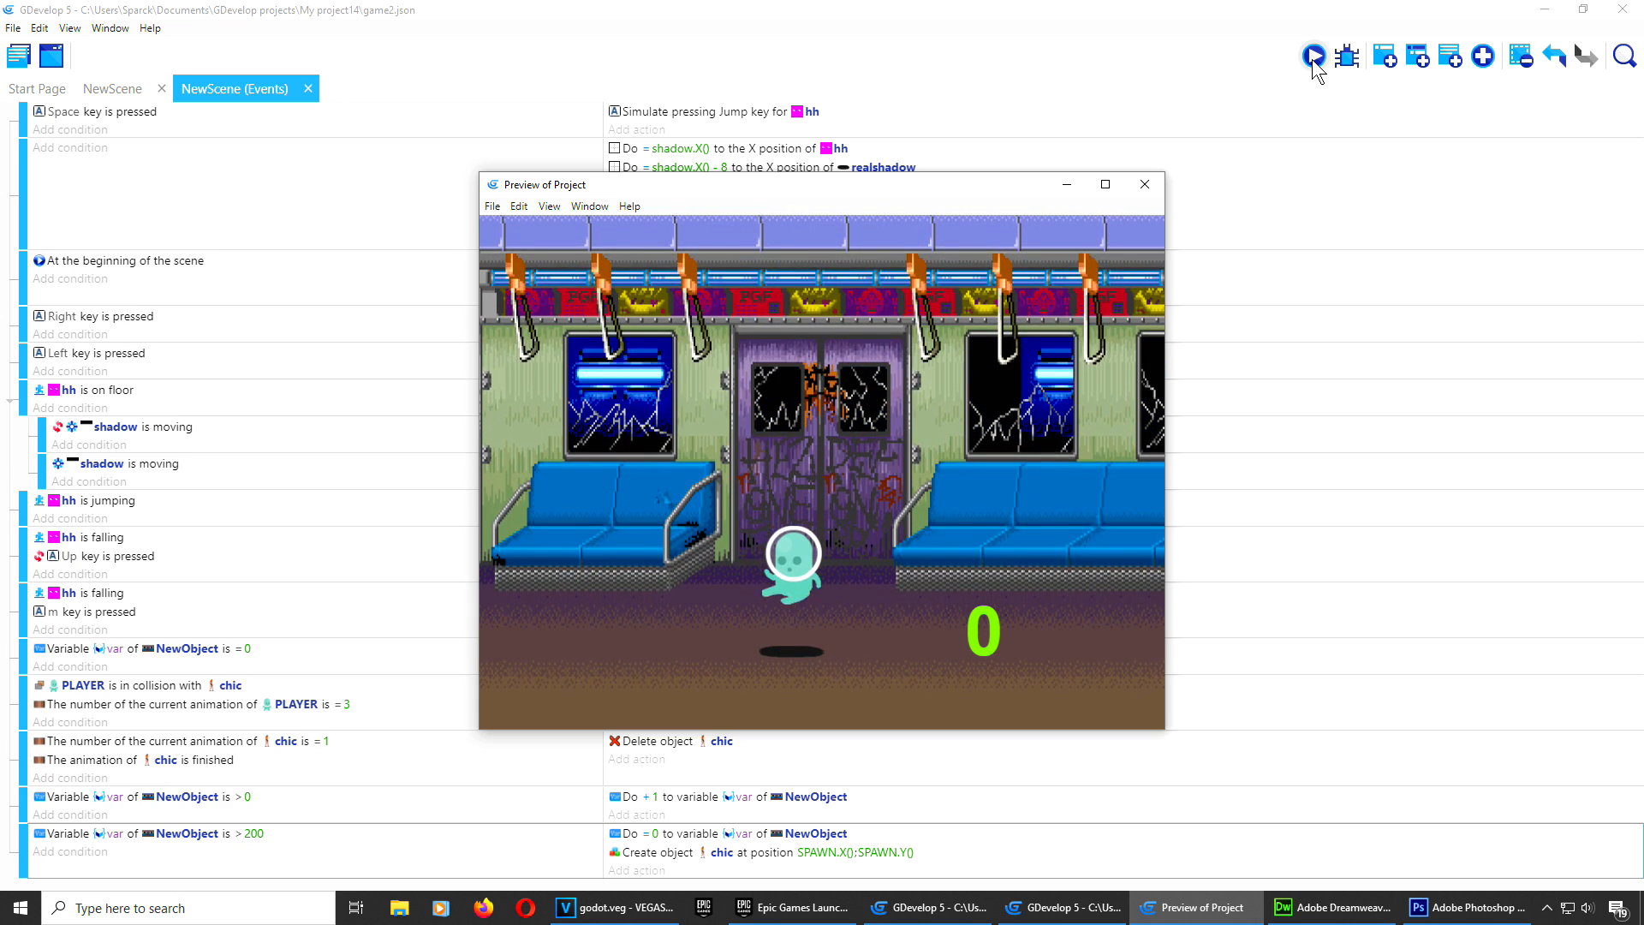
key(space)
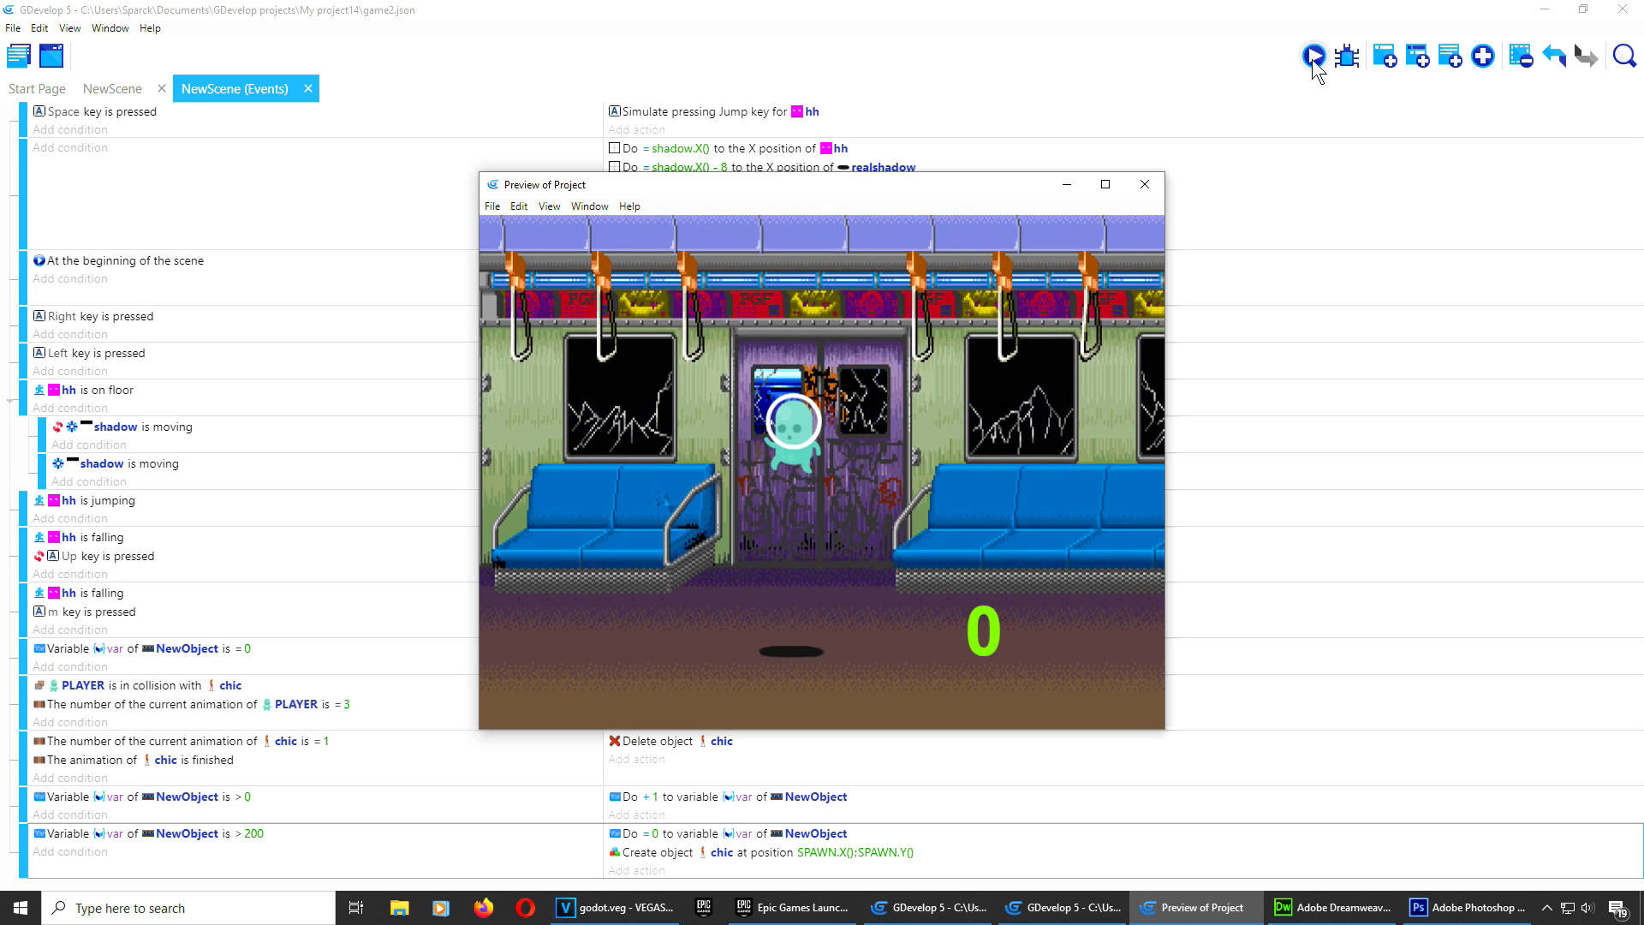
key(space)
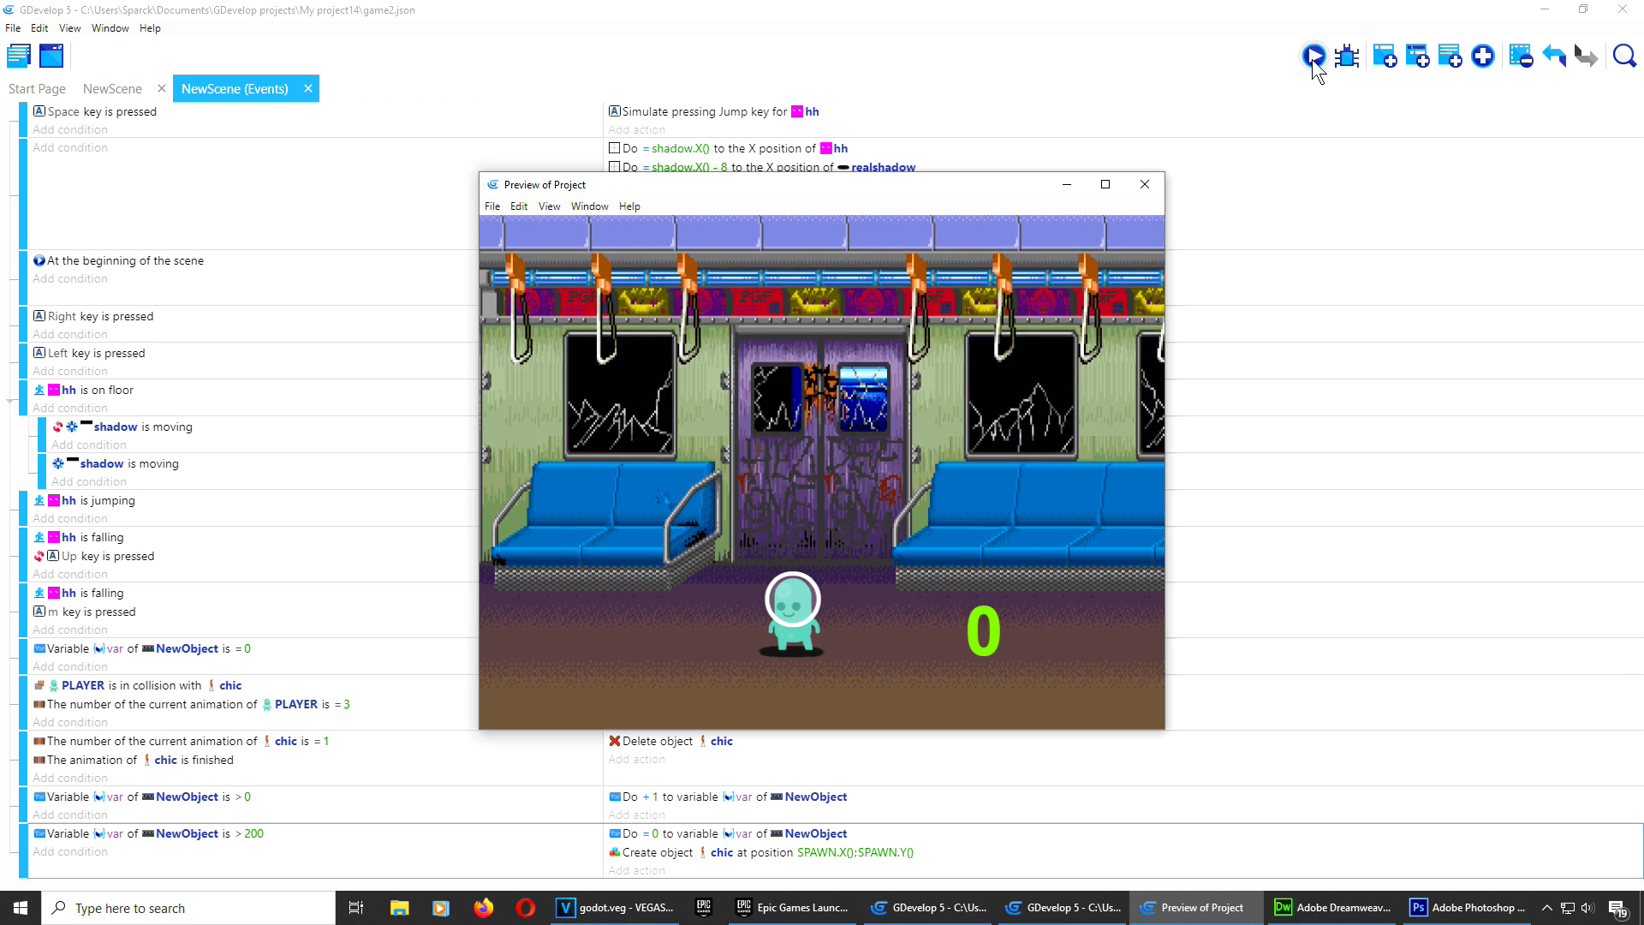
key(Right)
key(Left)
key(space)
key(Left)
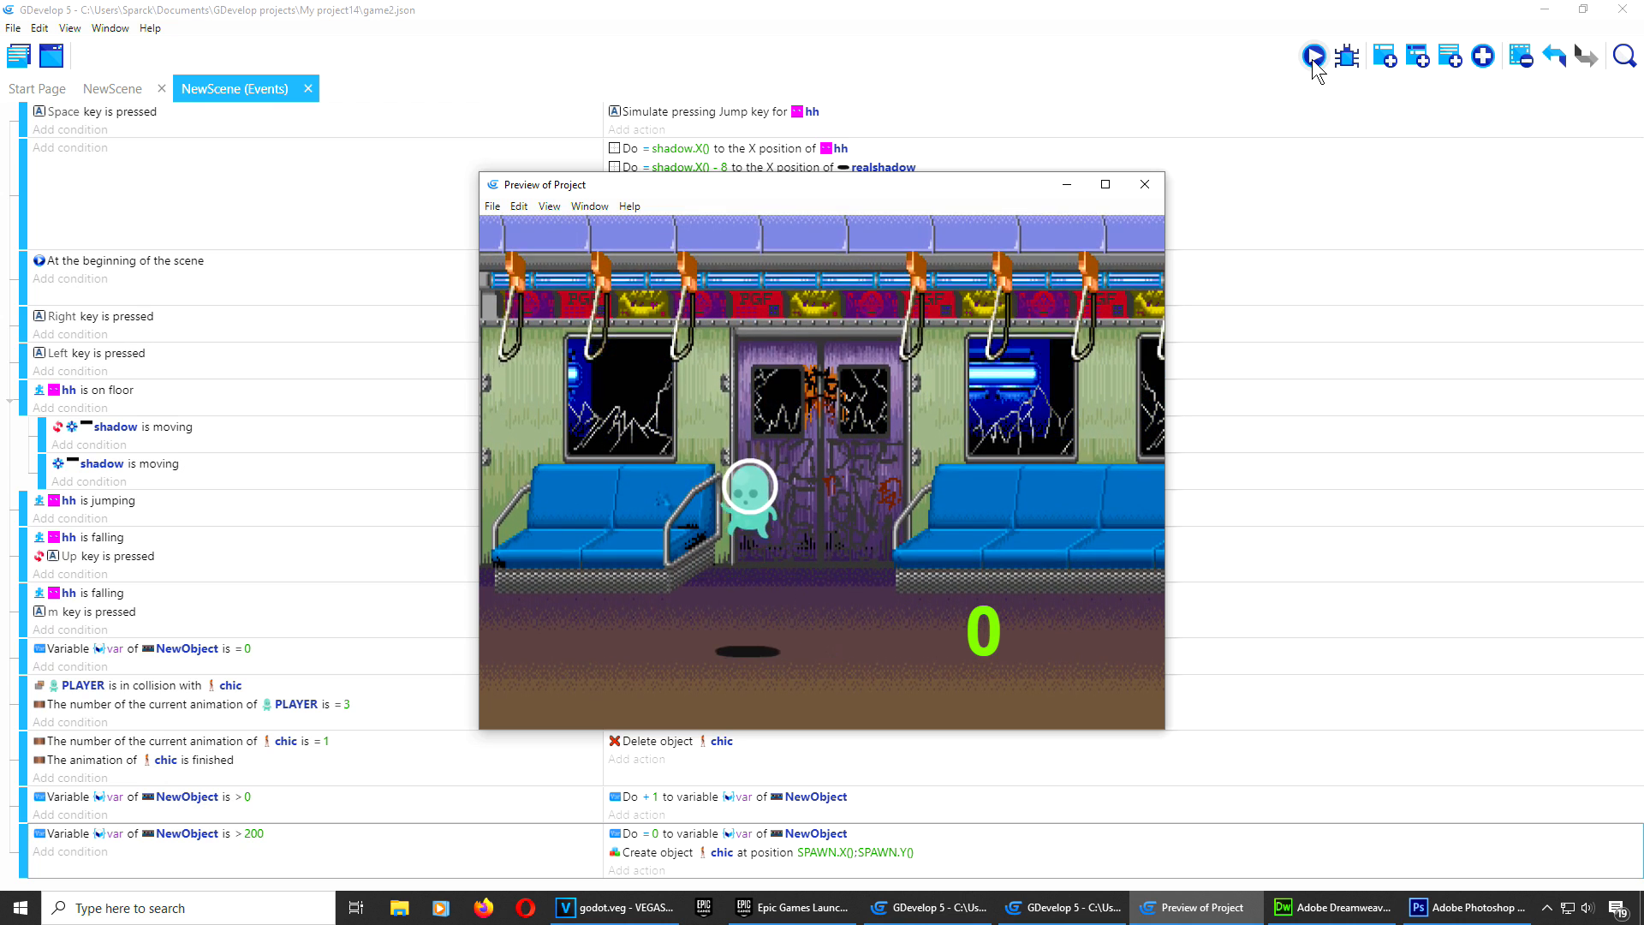
key(Right)
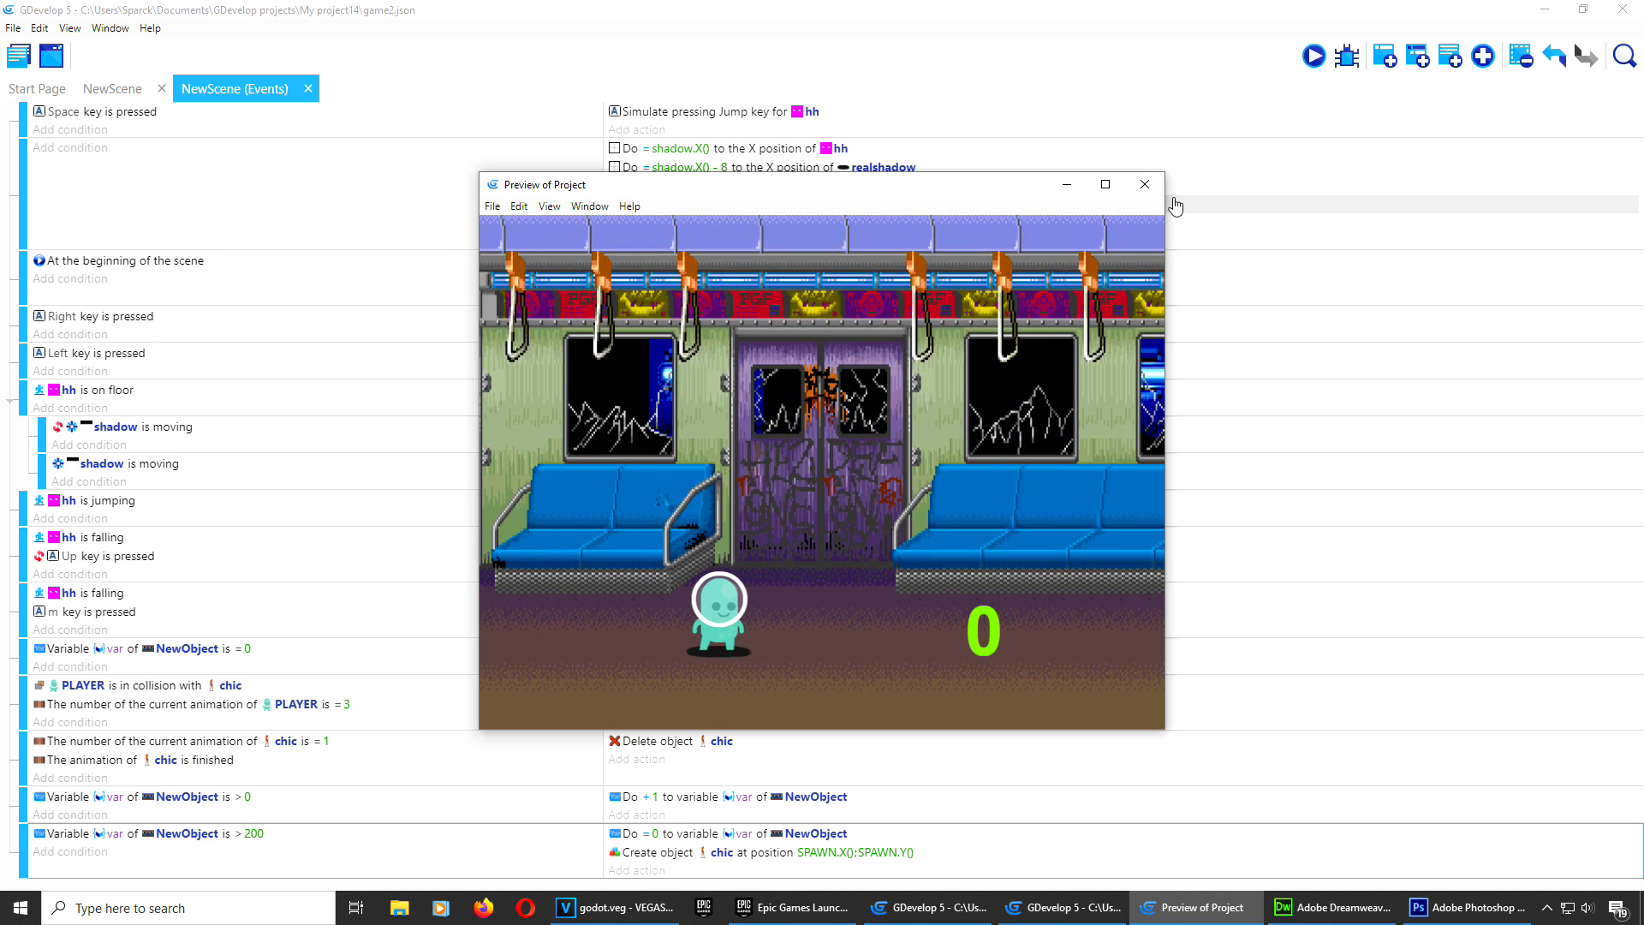
click(1145, 185)
Step: Consult the other open GDevelop project's events and add an action setting chic's Z-order to 3 in the var > 200 event
click(1045, 918)
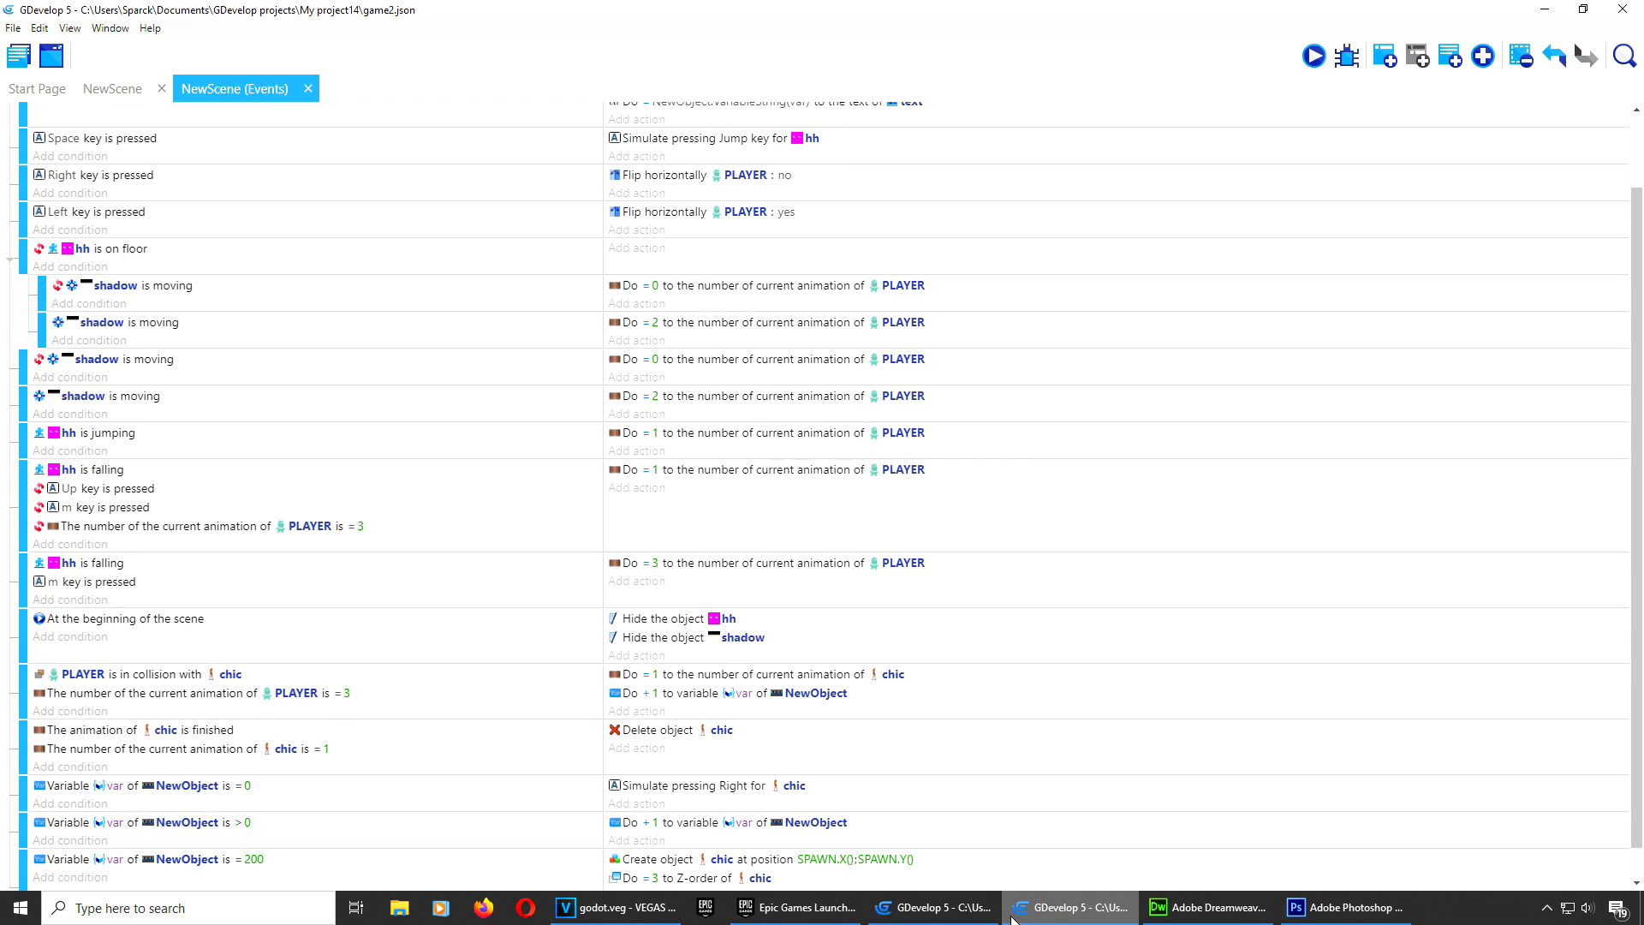
click(940, 909)
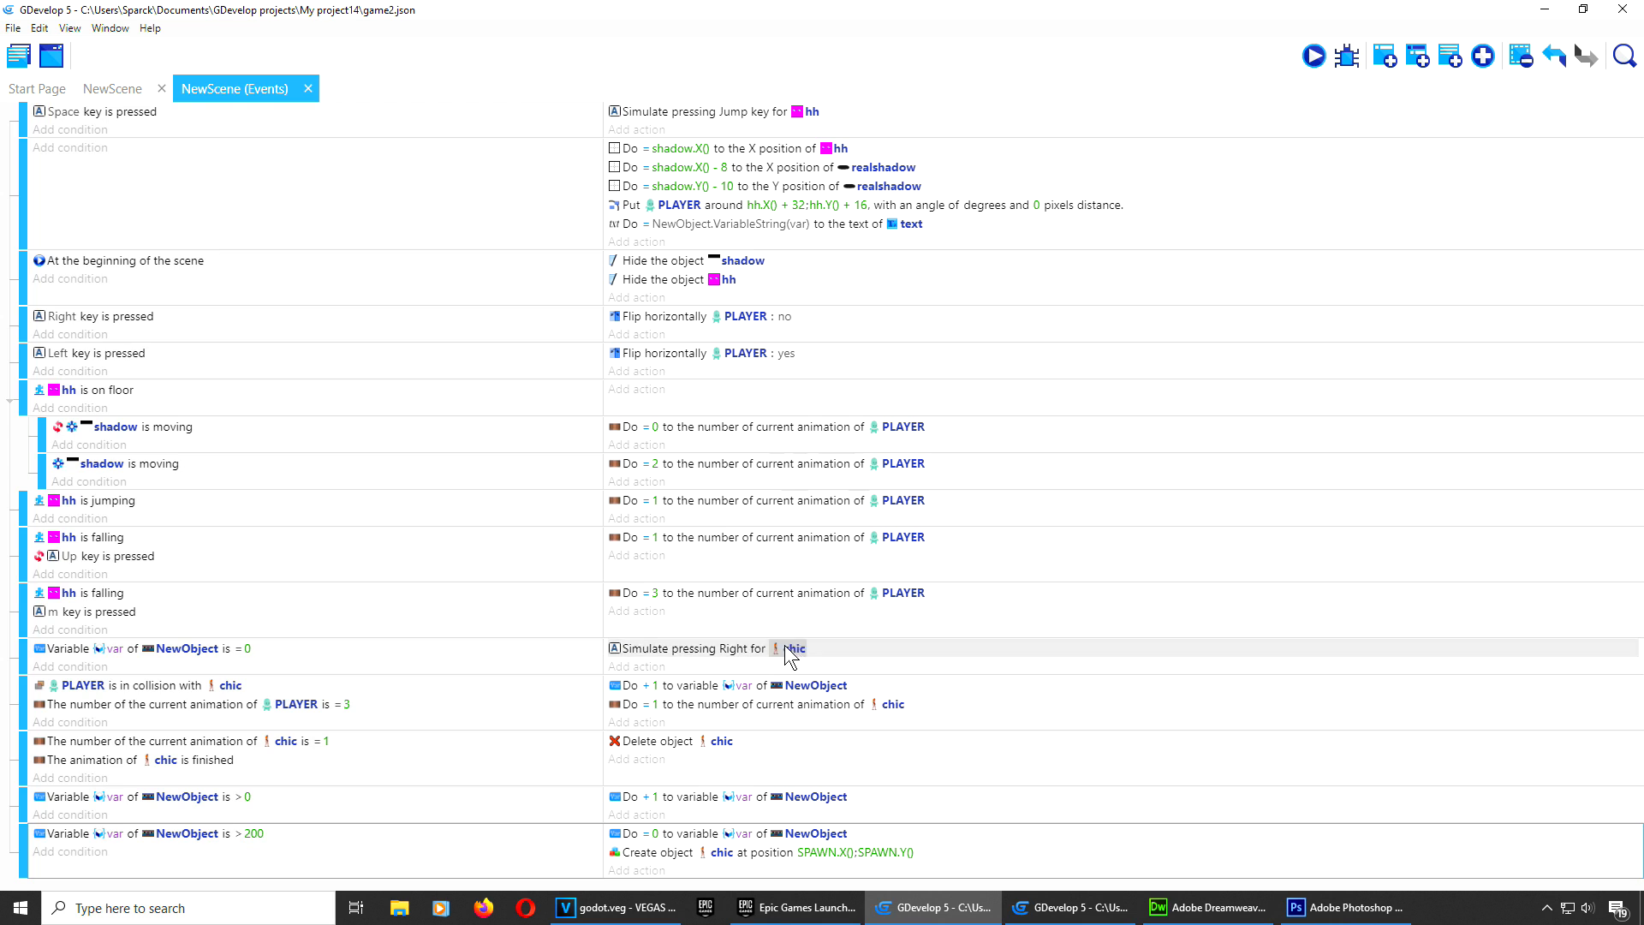
click(636, 870)
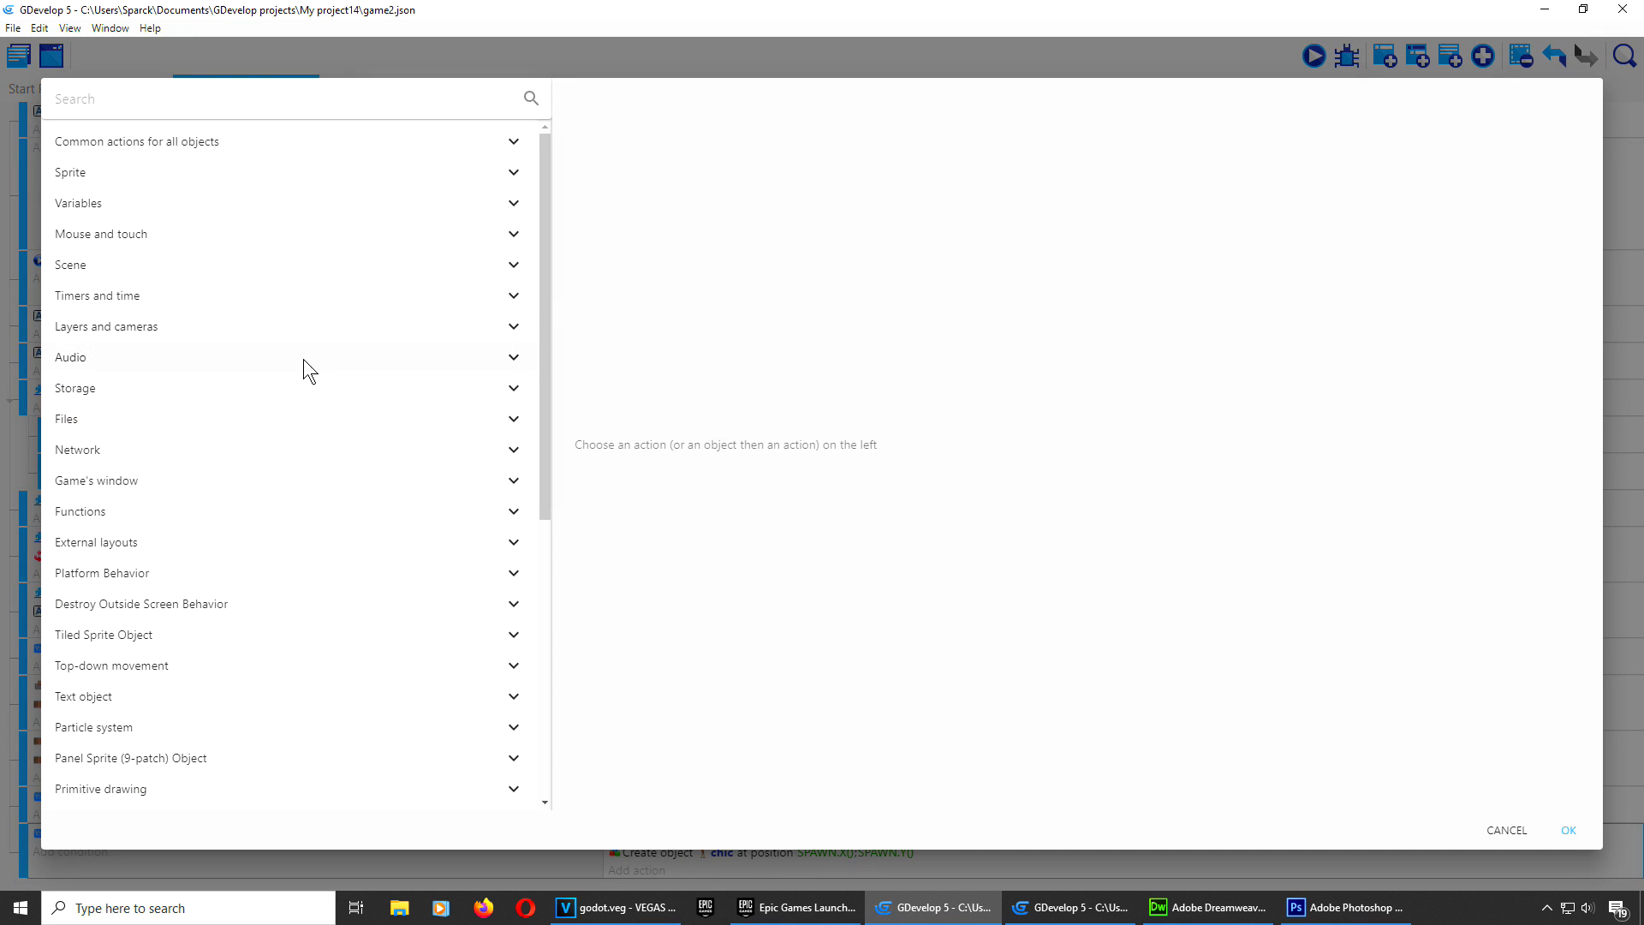
click(236, 144)
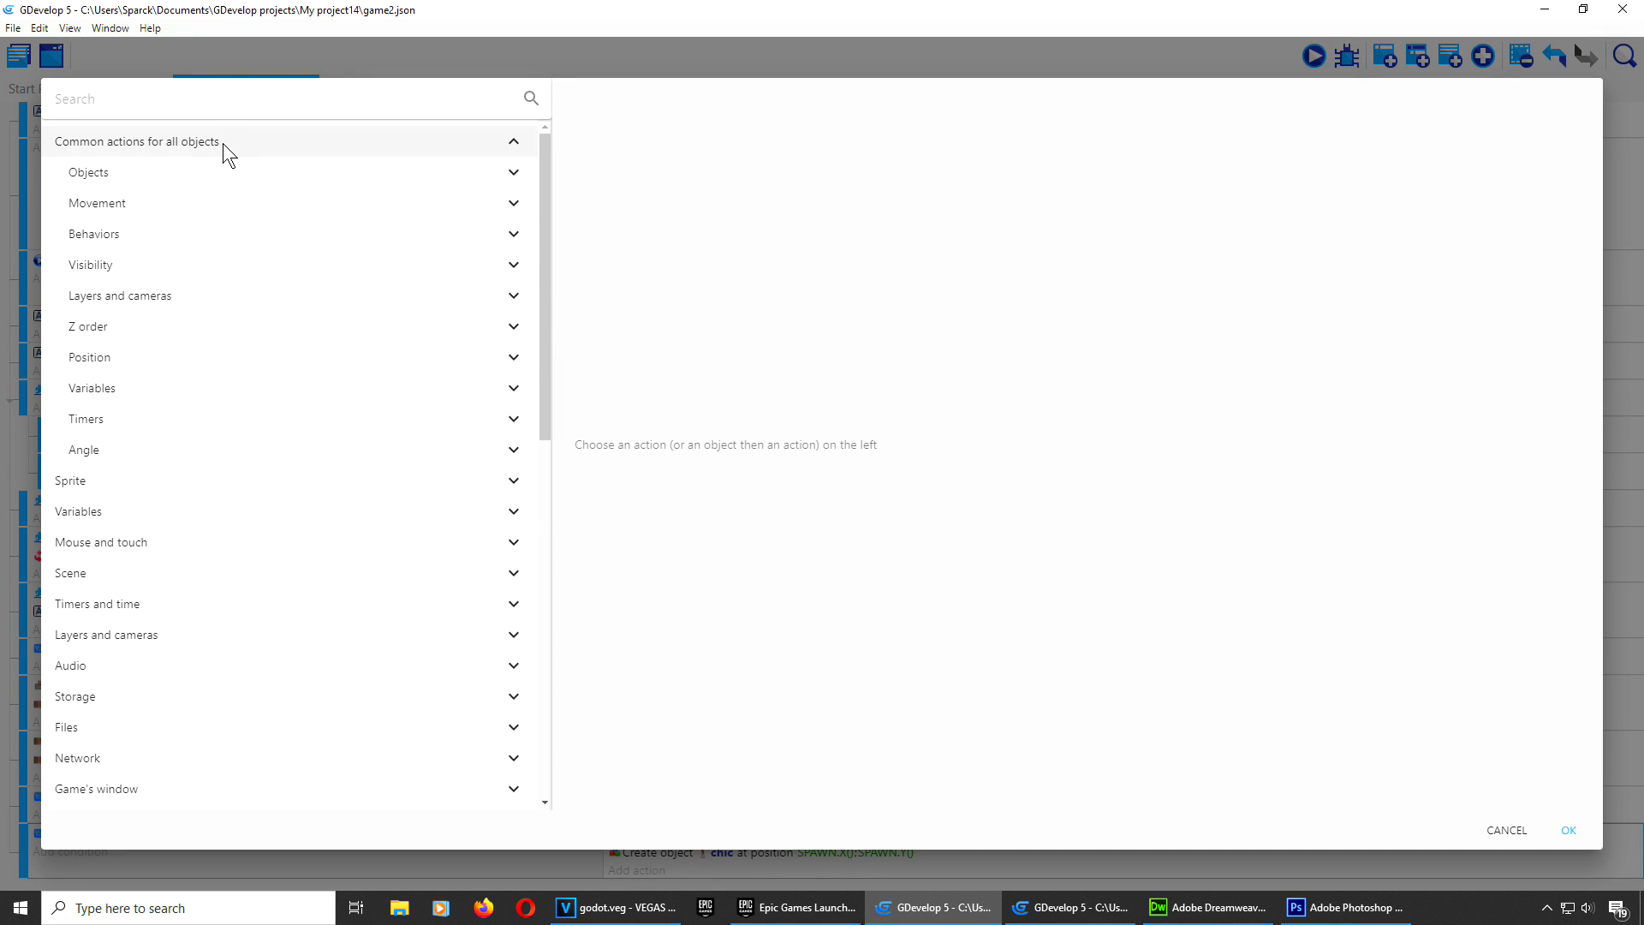
click(141, 326)
click(178, 356)
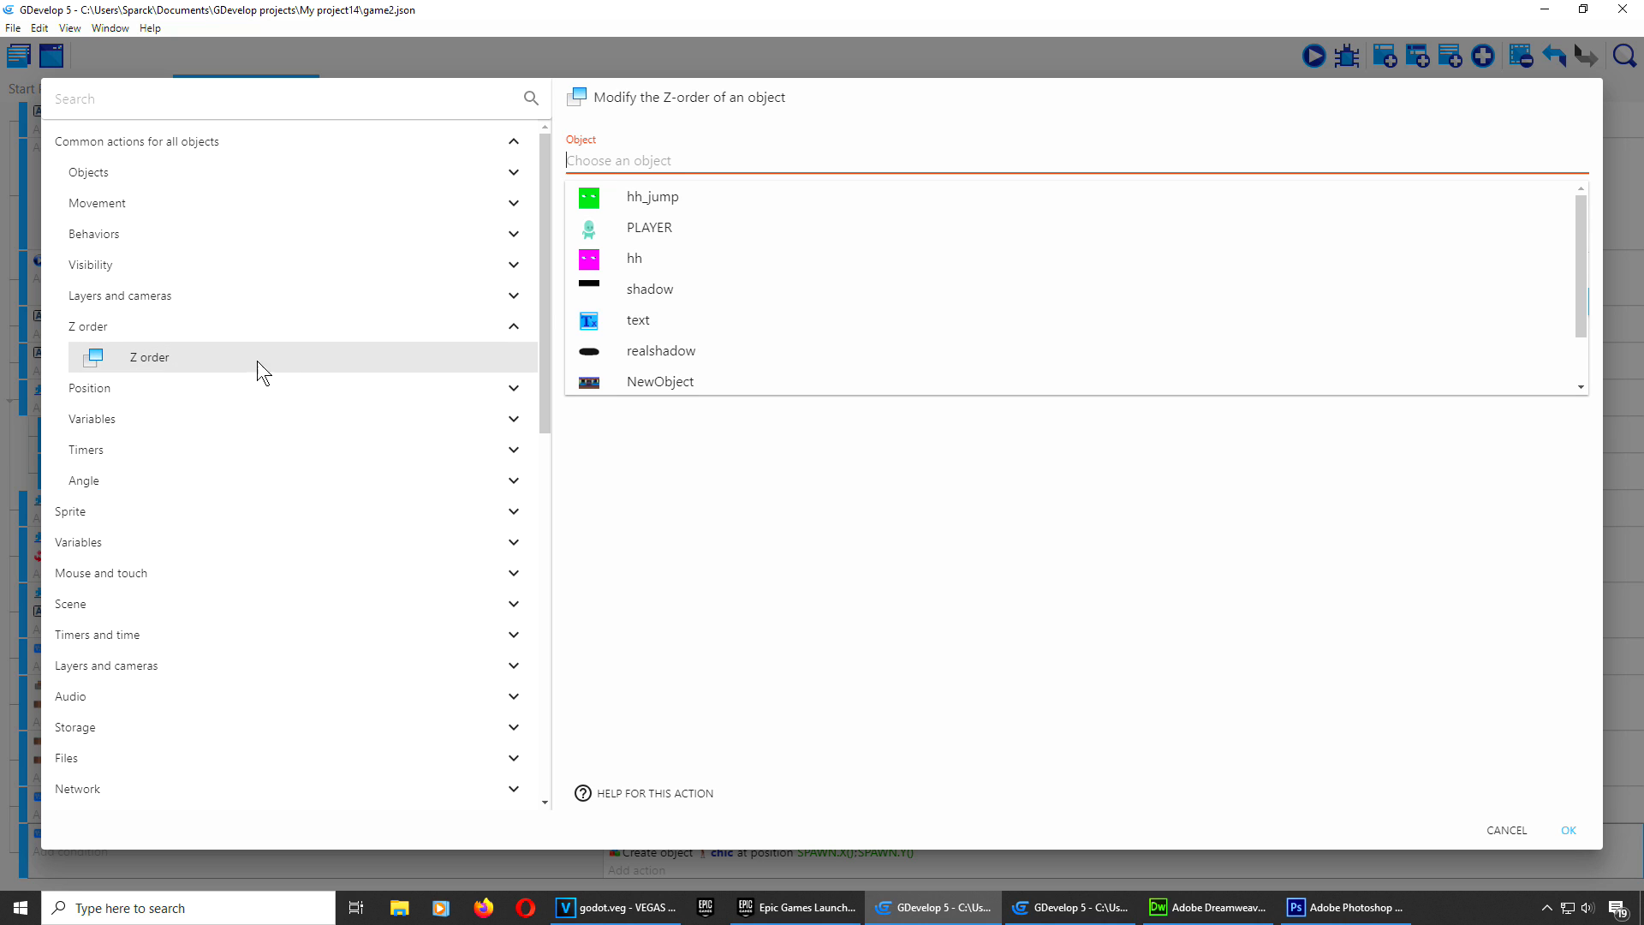
scroll(693, 274, down, 2)
click(681, 356)
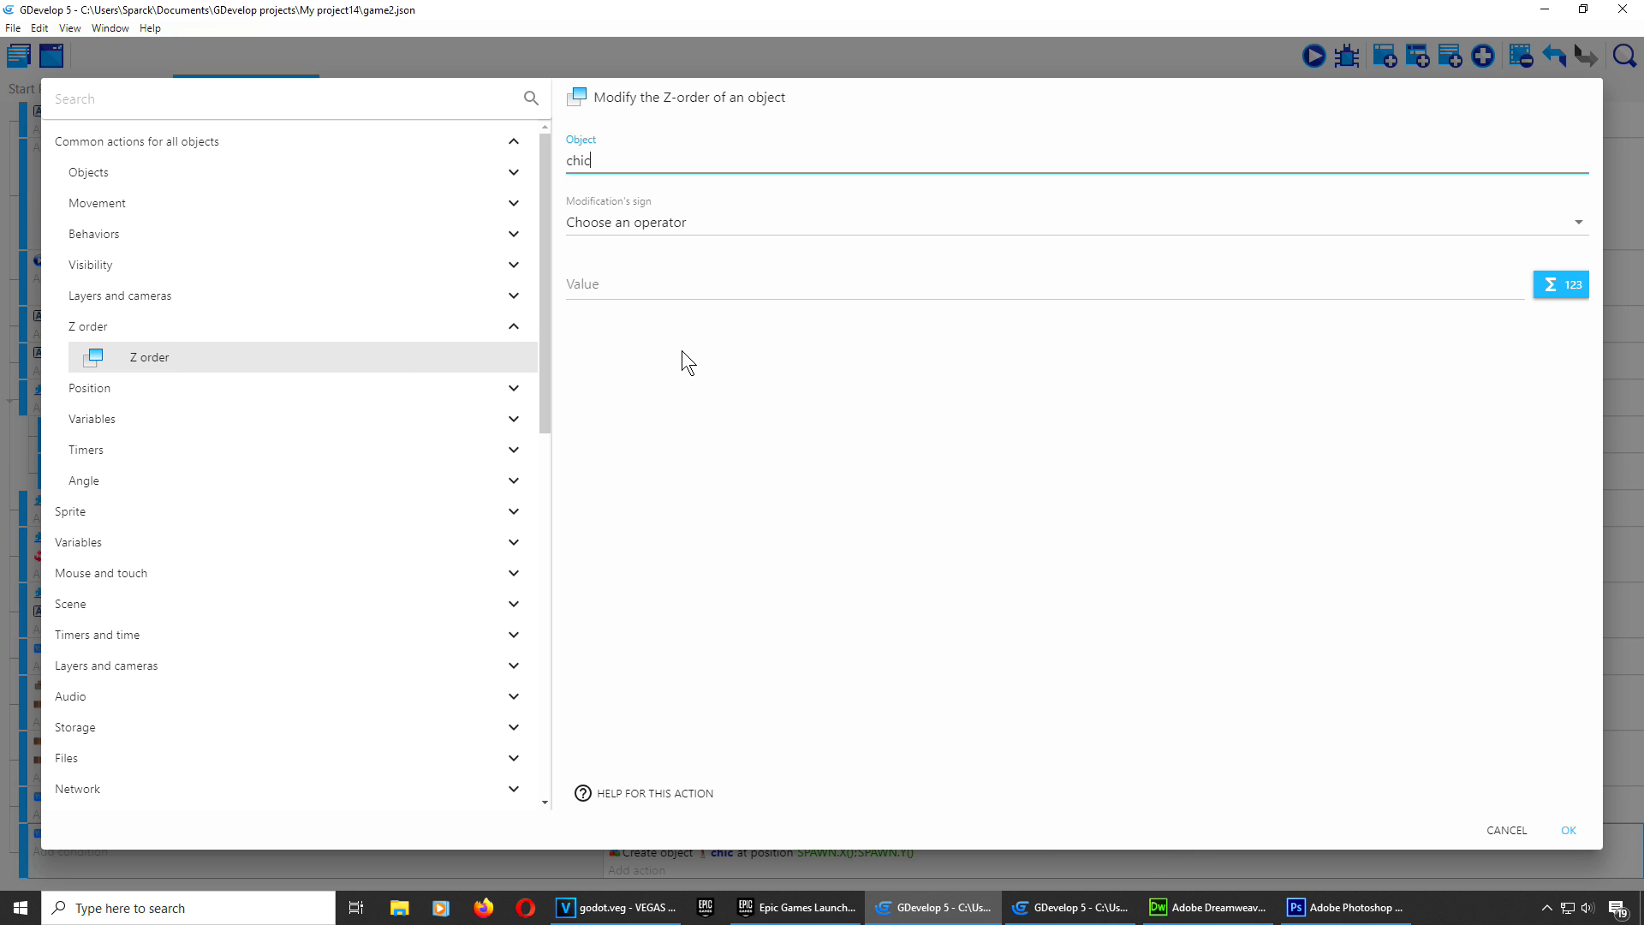
click(670, 228)
click(635, 264)
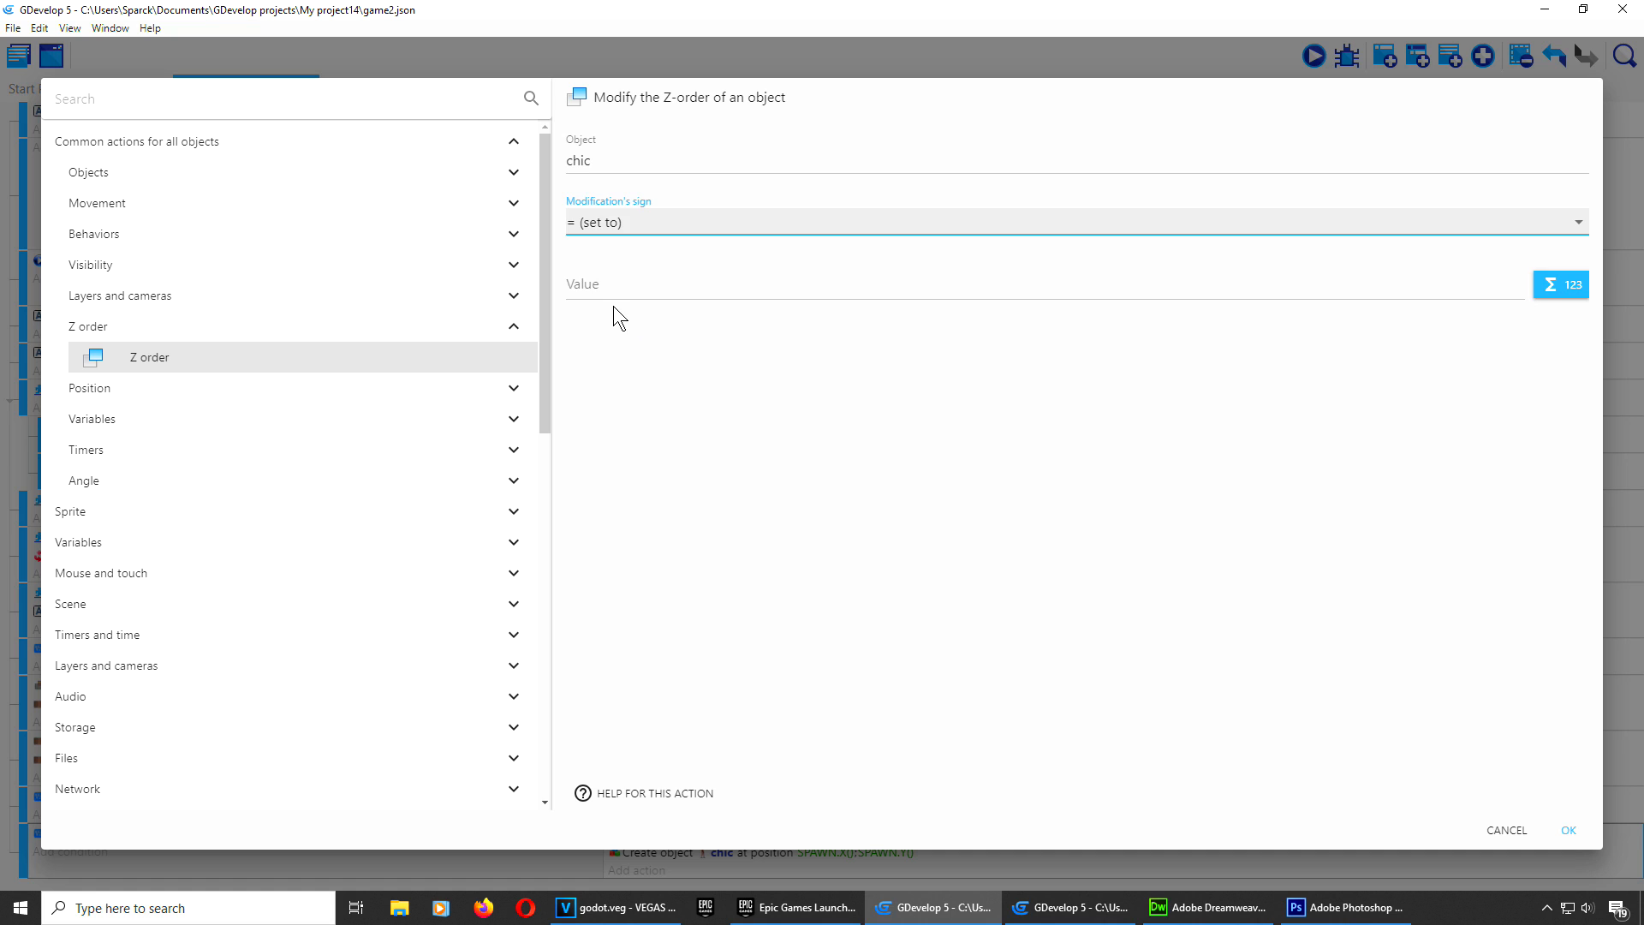
click(609, 290)
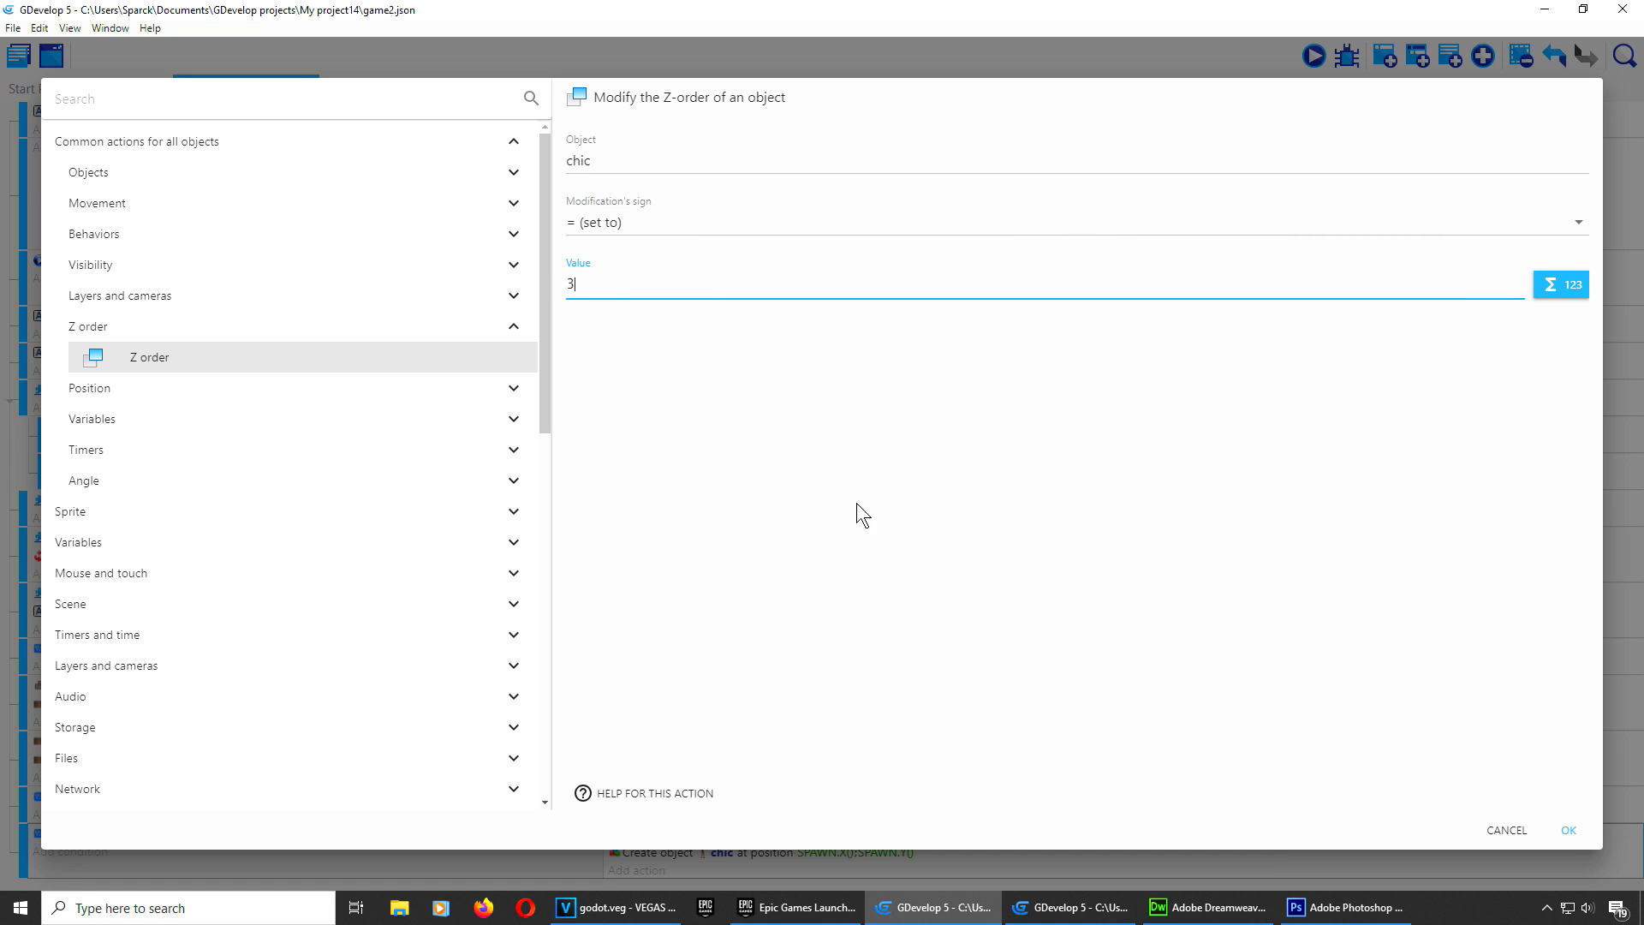
text(3)
click(1572, 832)
Step: Preview the scene, jump-attack chic with PLAYER repeatedly to test her recreation with the Z-order action, and close the preview
click(1313, 56)
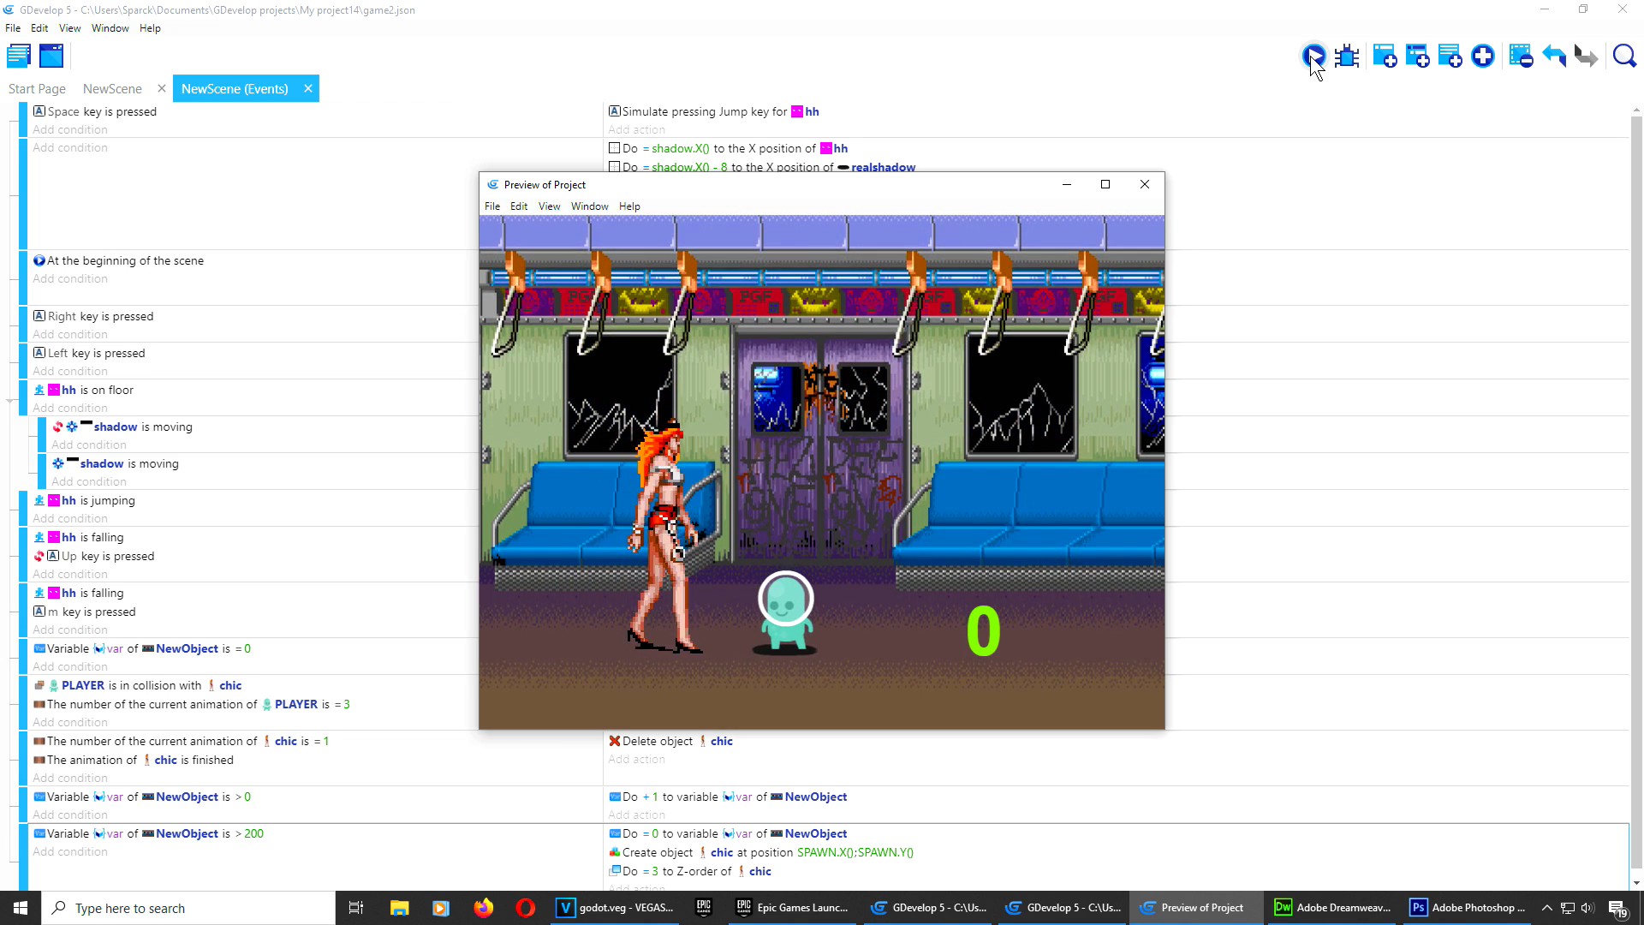
key(space)
key(m)
key(Right)
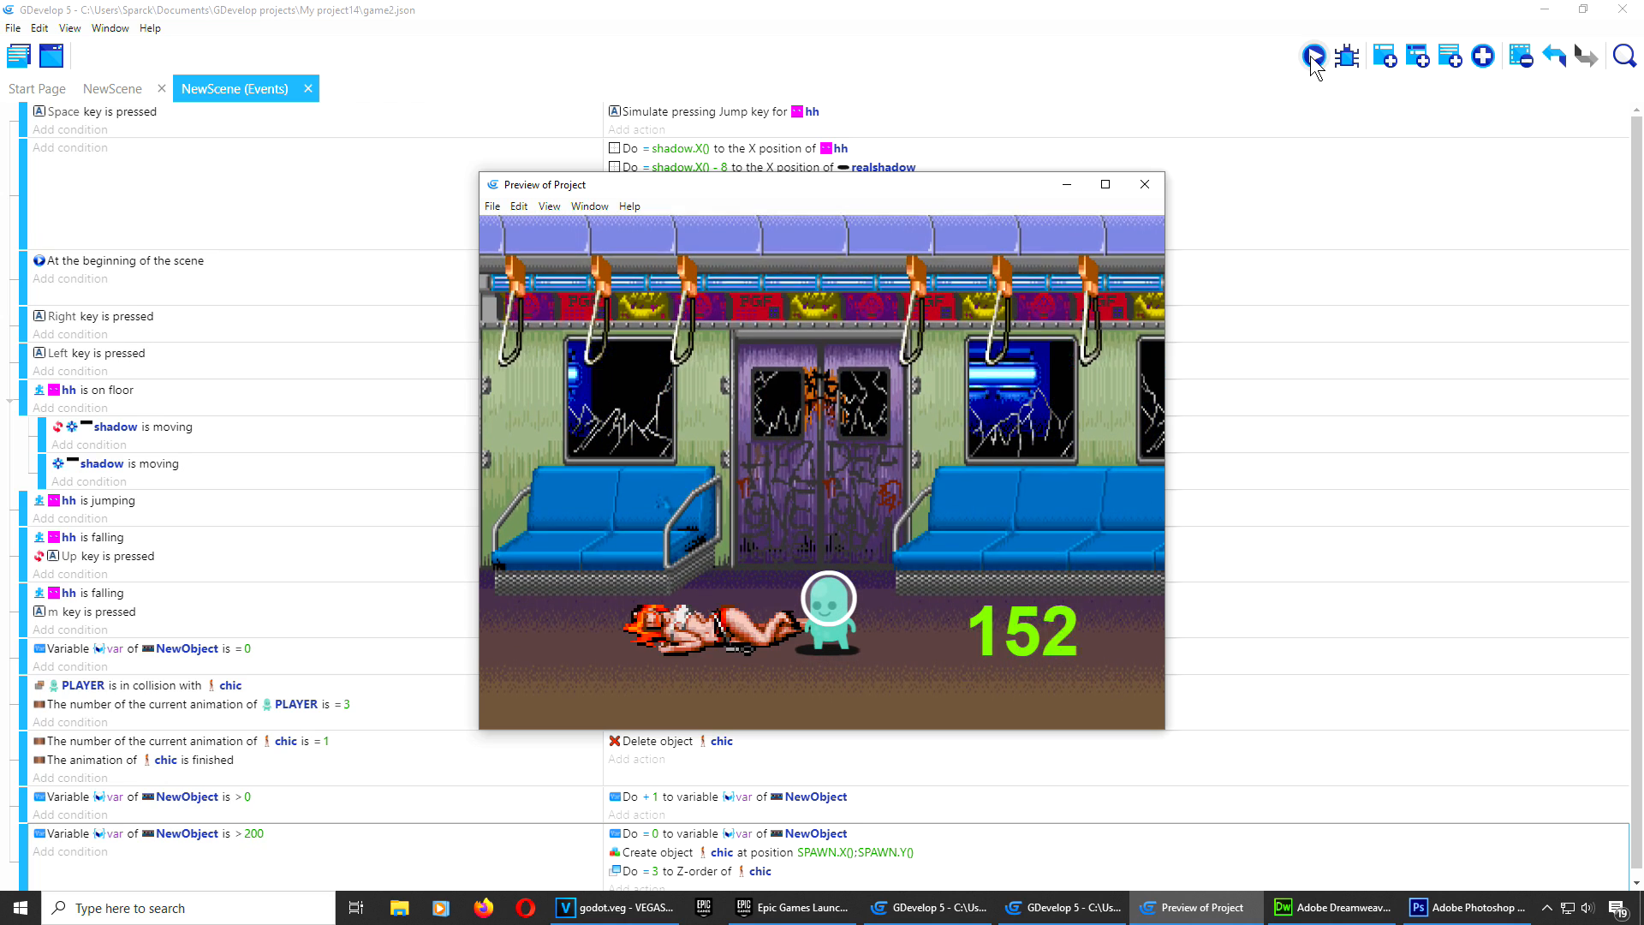
key(Right)
key(Down)
key(Left)
key(Right)
key(Left)
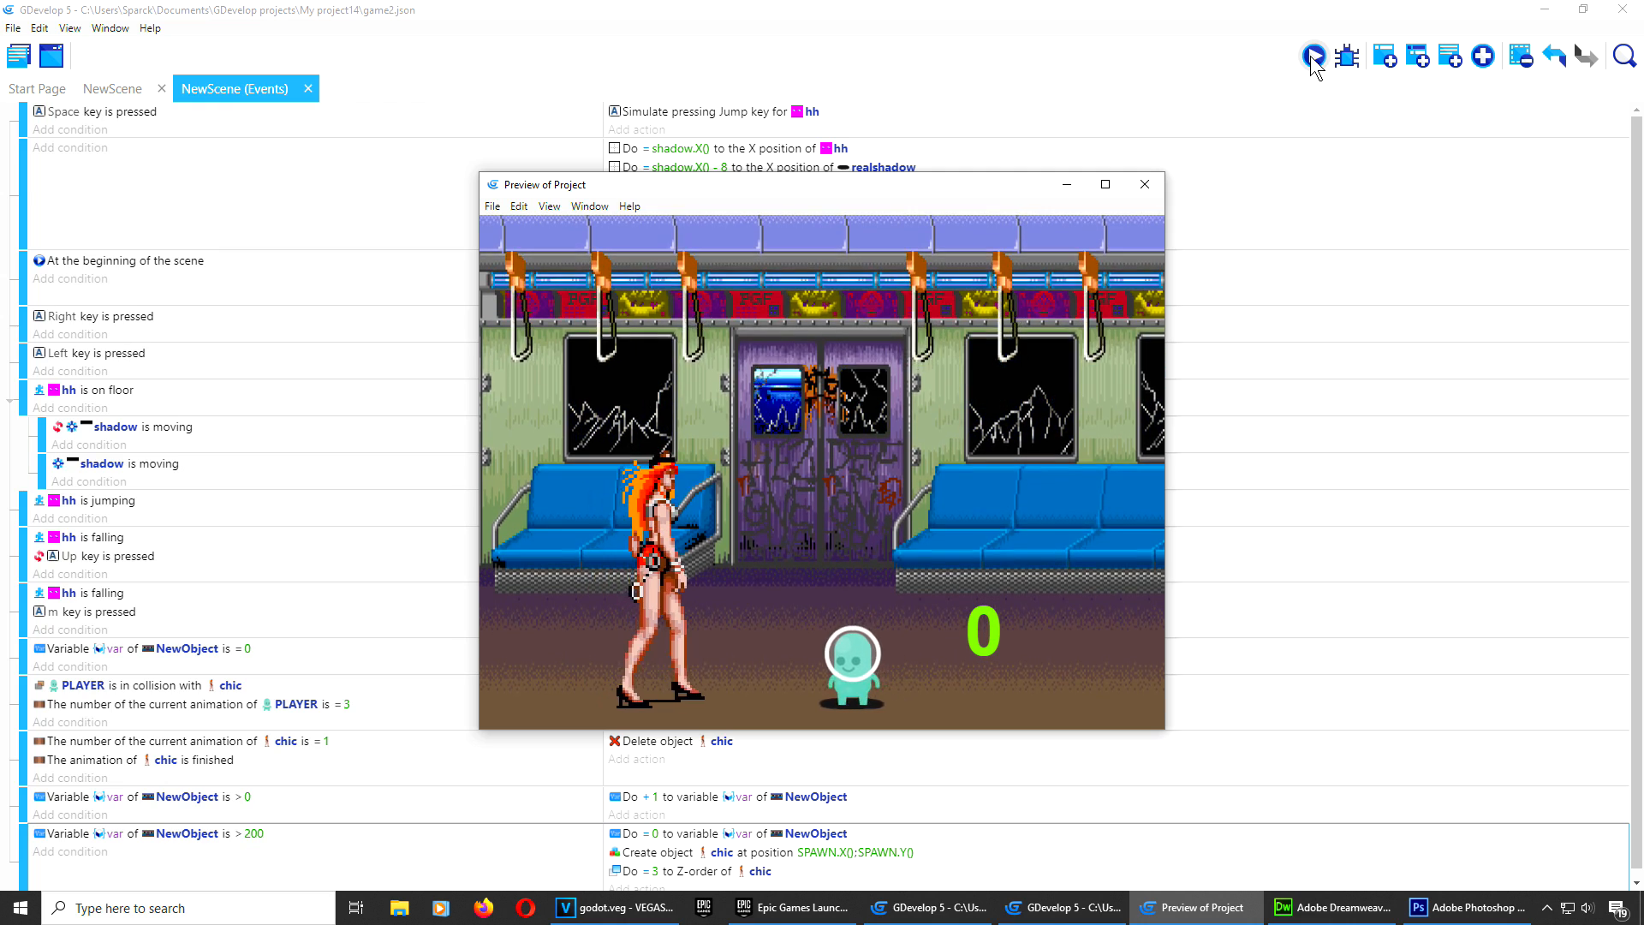
key(space)
key(Right)
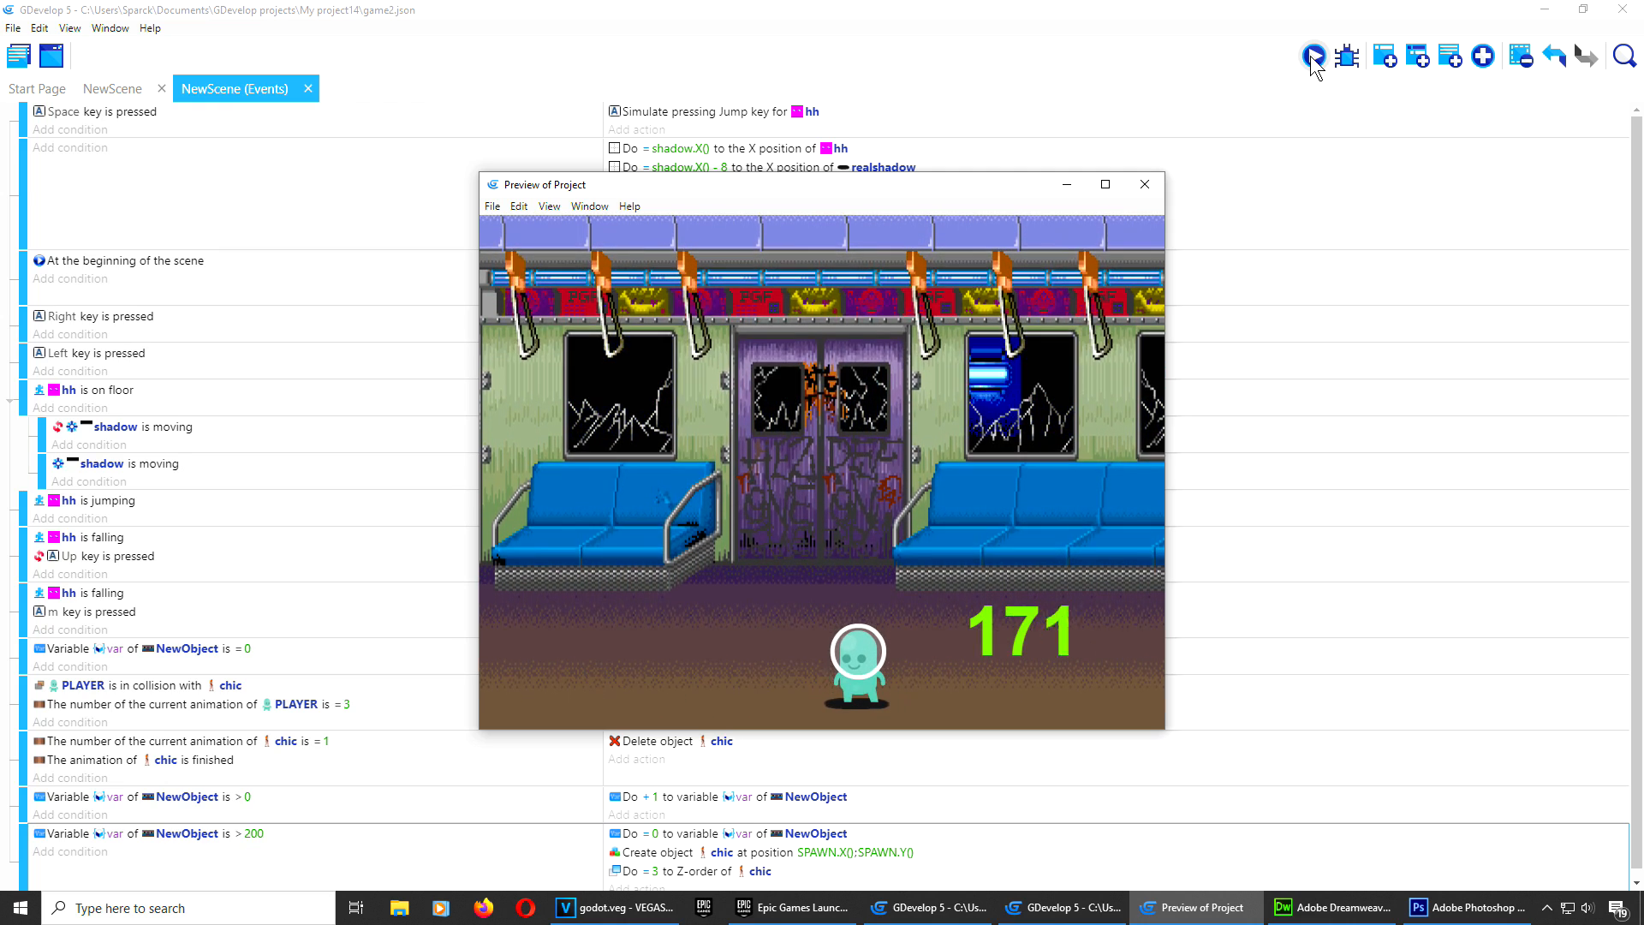
click(1145, 184)
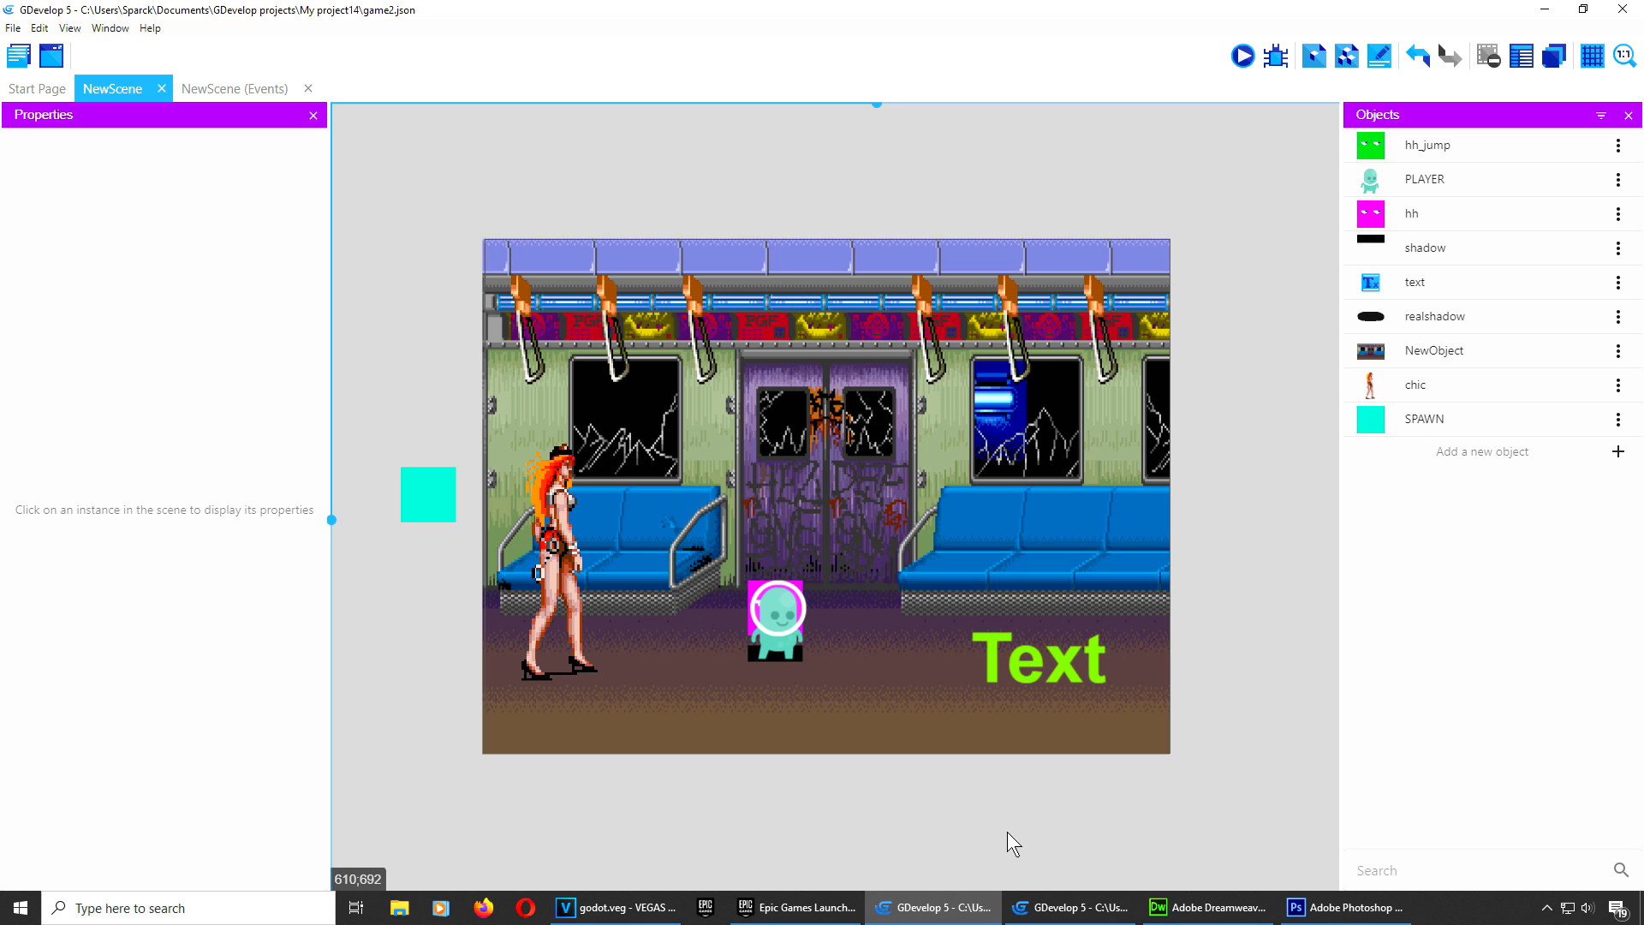
Step: In the NewScene layout, move the SPAWN object farther left outside the train background, to about X -231, Y 200
middle_drag(617, 176, 880, 144)
drag(689, 480, 572, 418)
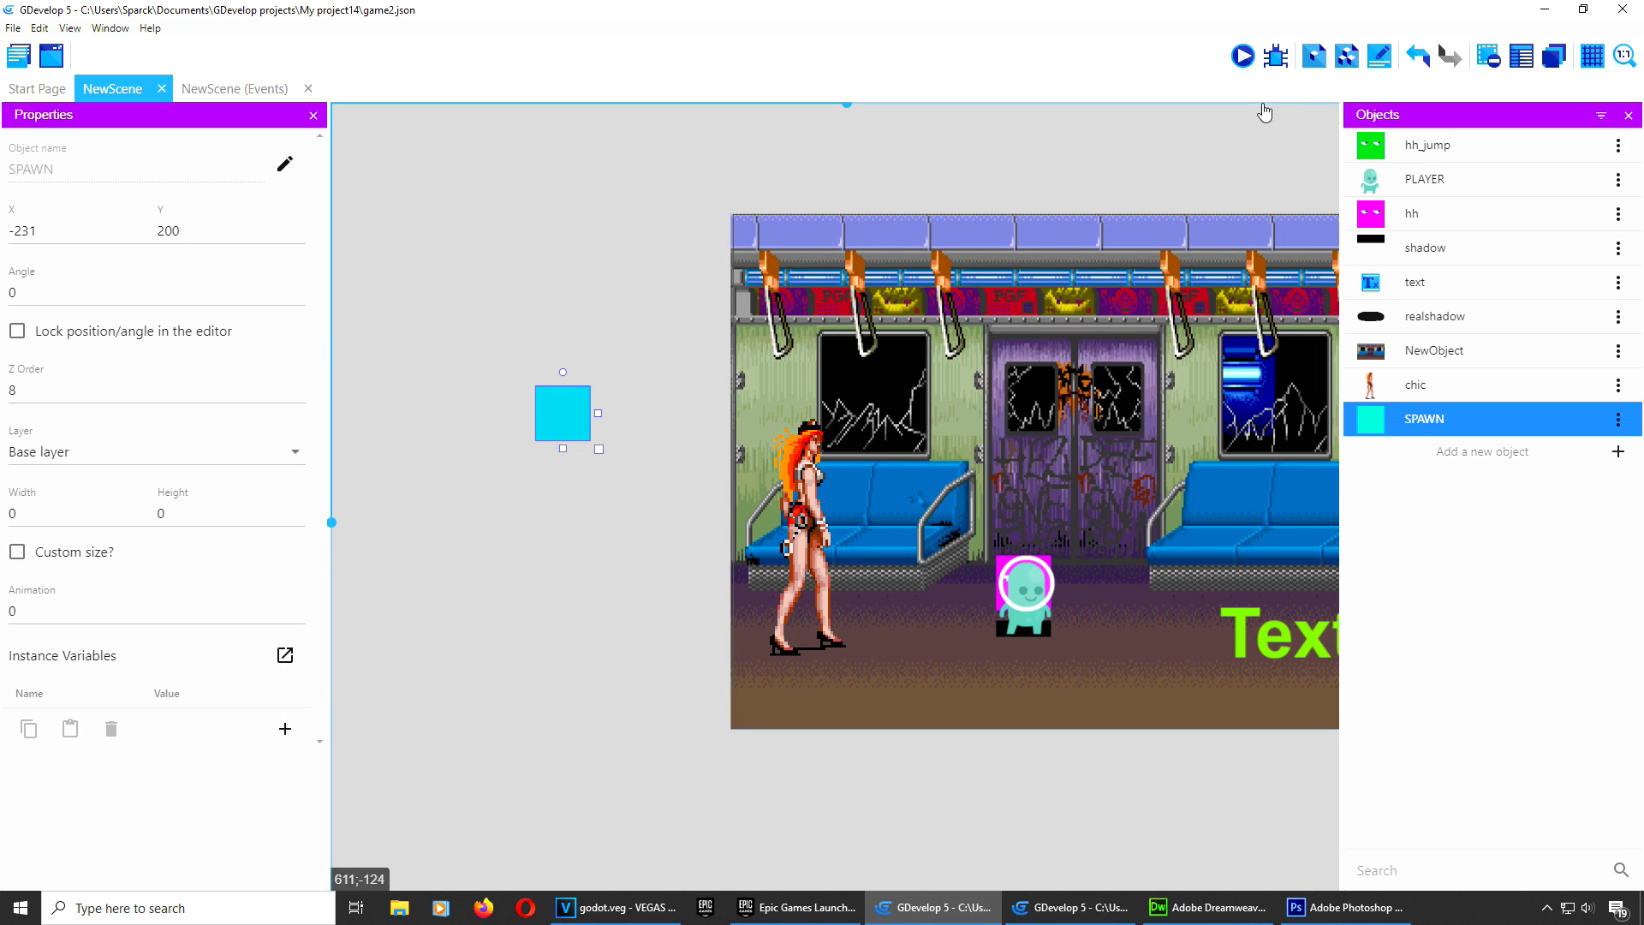
Step: Preview the scene and jump-attack chic with PLAYER to test whether she is recreated off-screen at the moved SPAWN object
click(1243, 57)
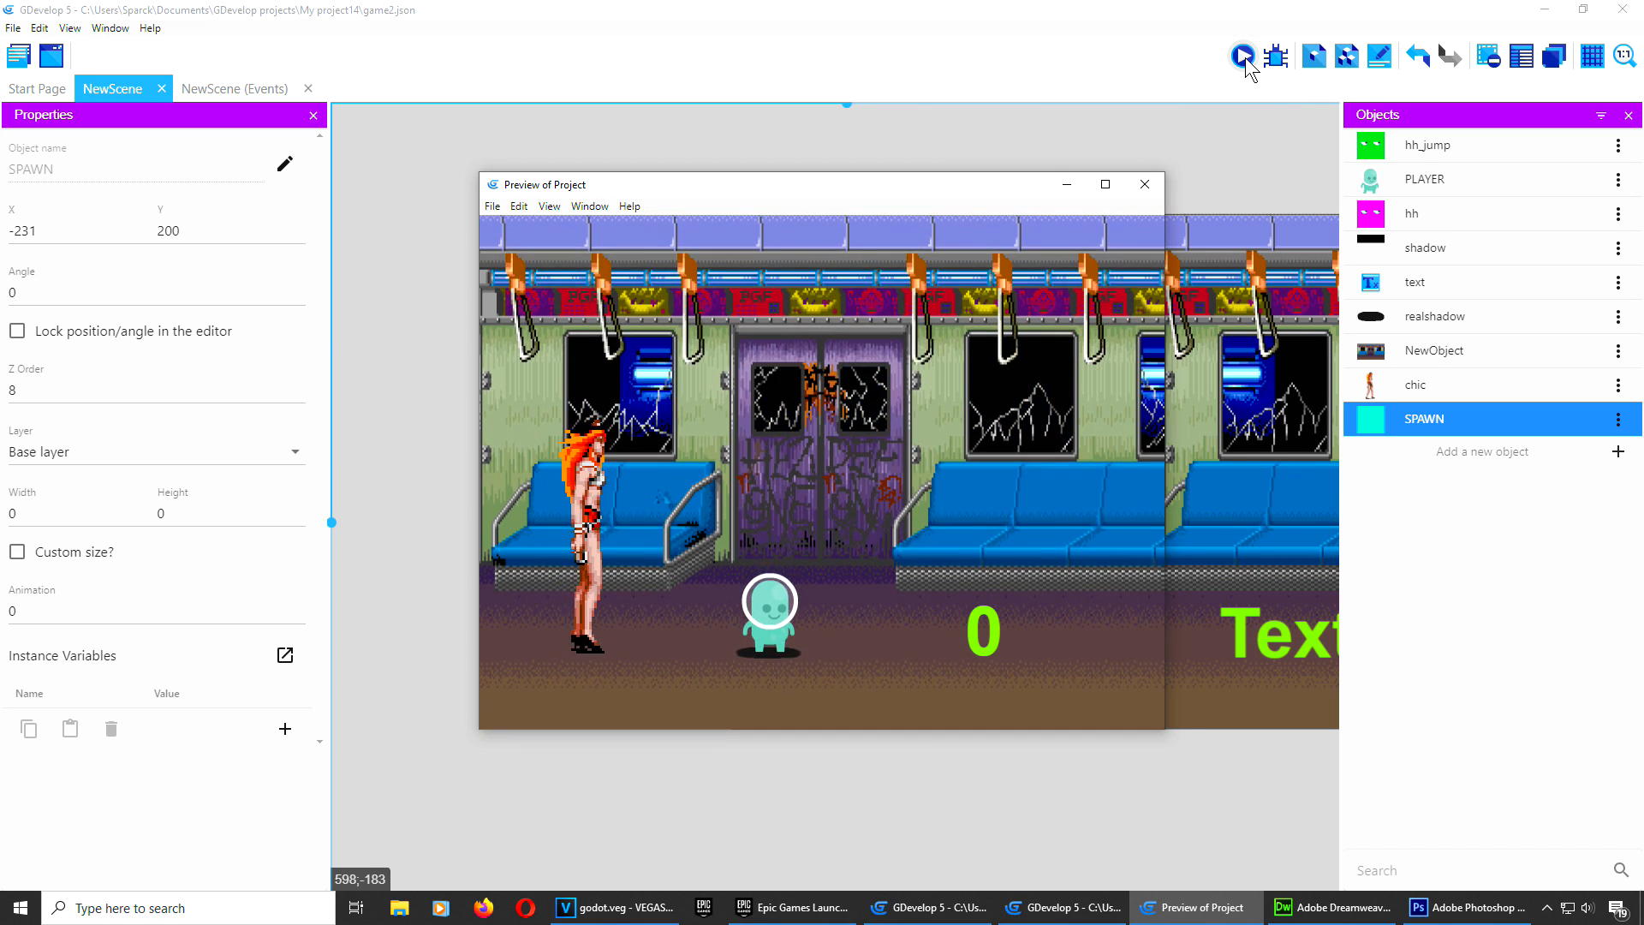
key(Right)
key(Left)
key(space)
key(Right)
key(Left)
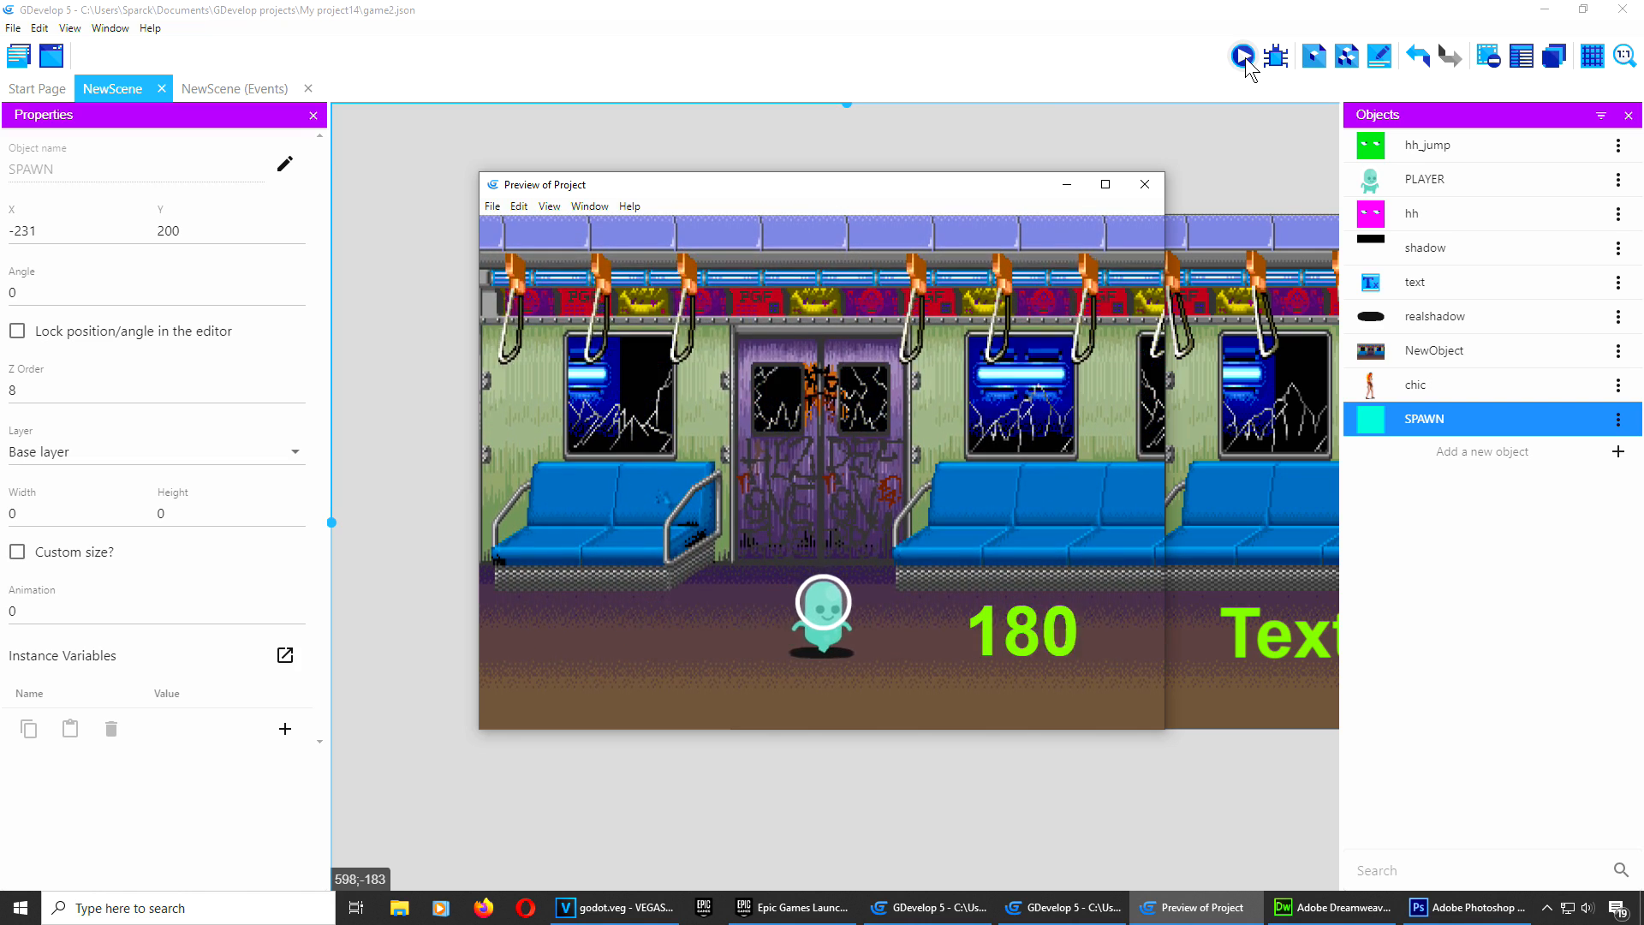
key(Left)
key(space)
key(Right)
key(space)
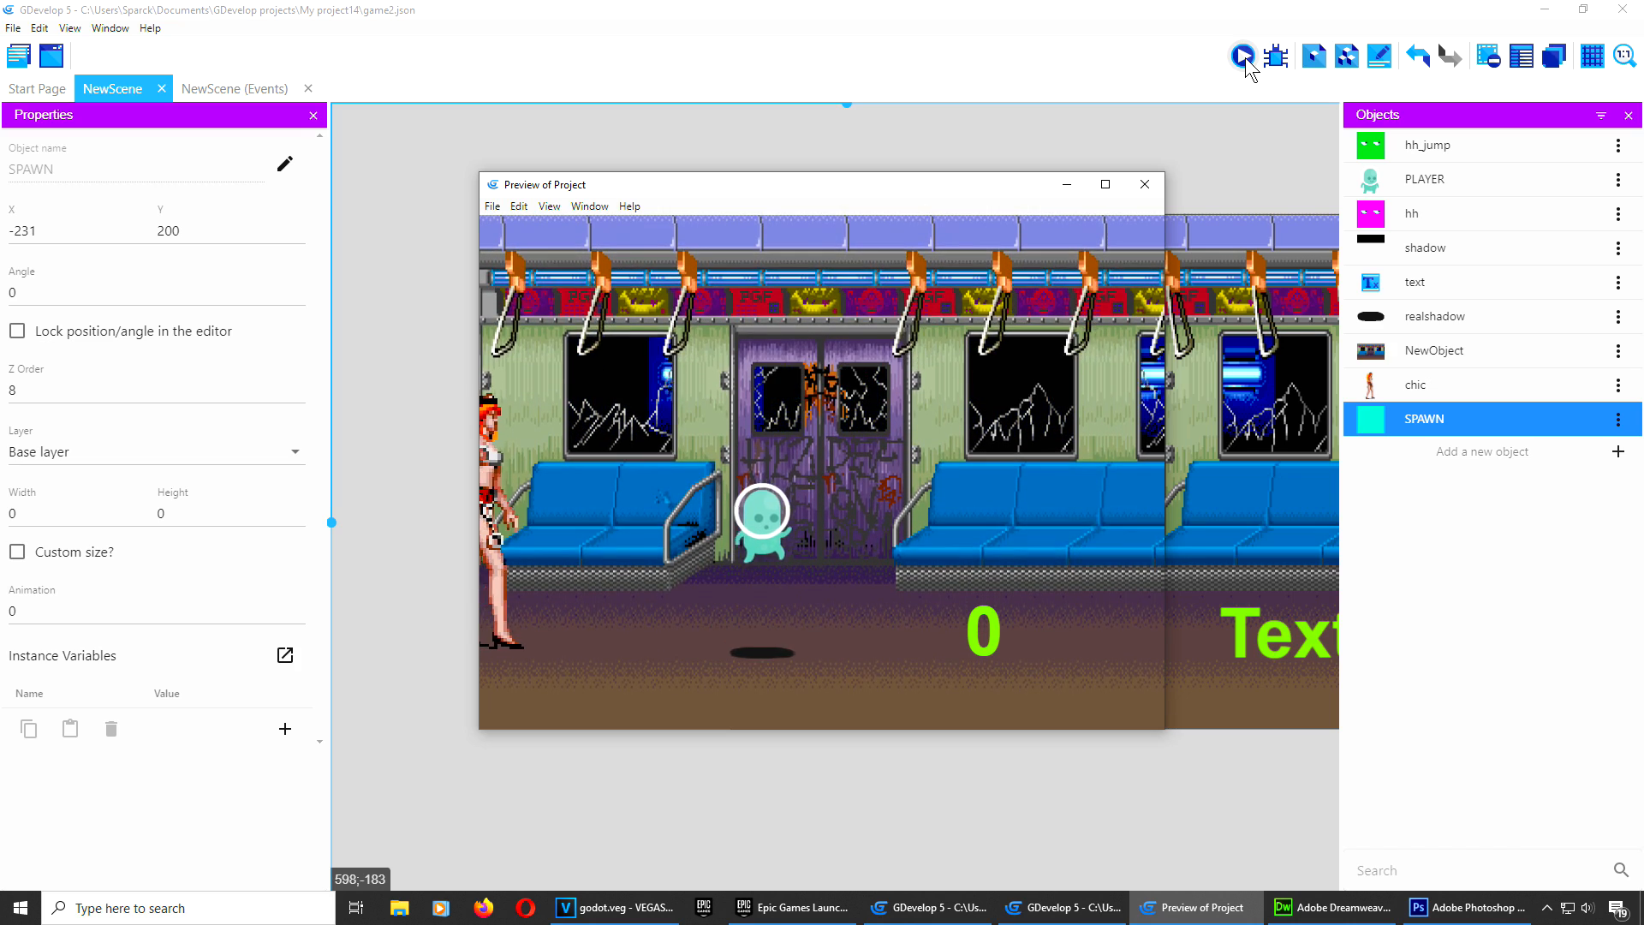
Step: Jump-attack the recreated chic with PLAYER in the running preview to test whether the defeat and counter cycle repeats
key(Left)
key(space)
key(Right)
key(space)
key(Left)
key(space)
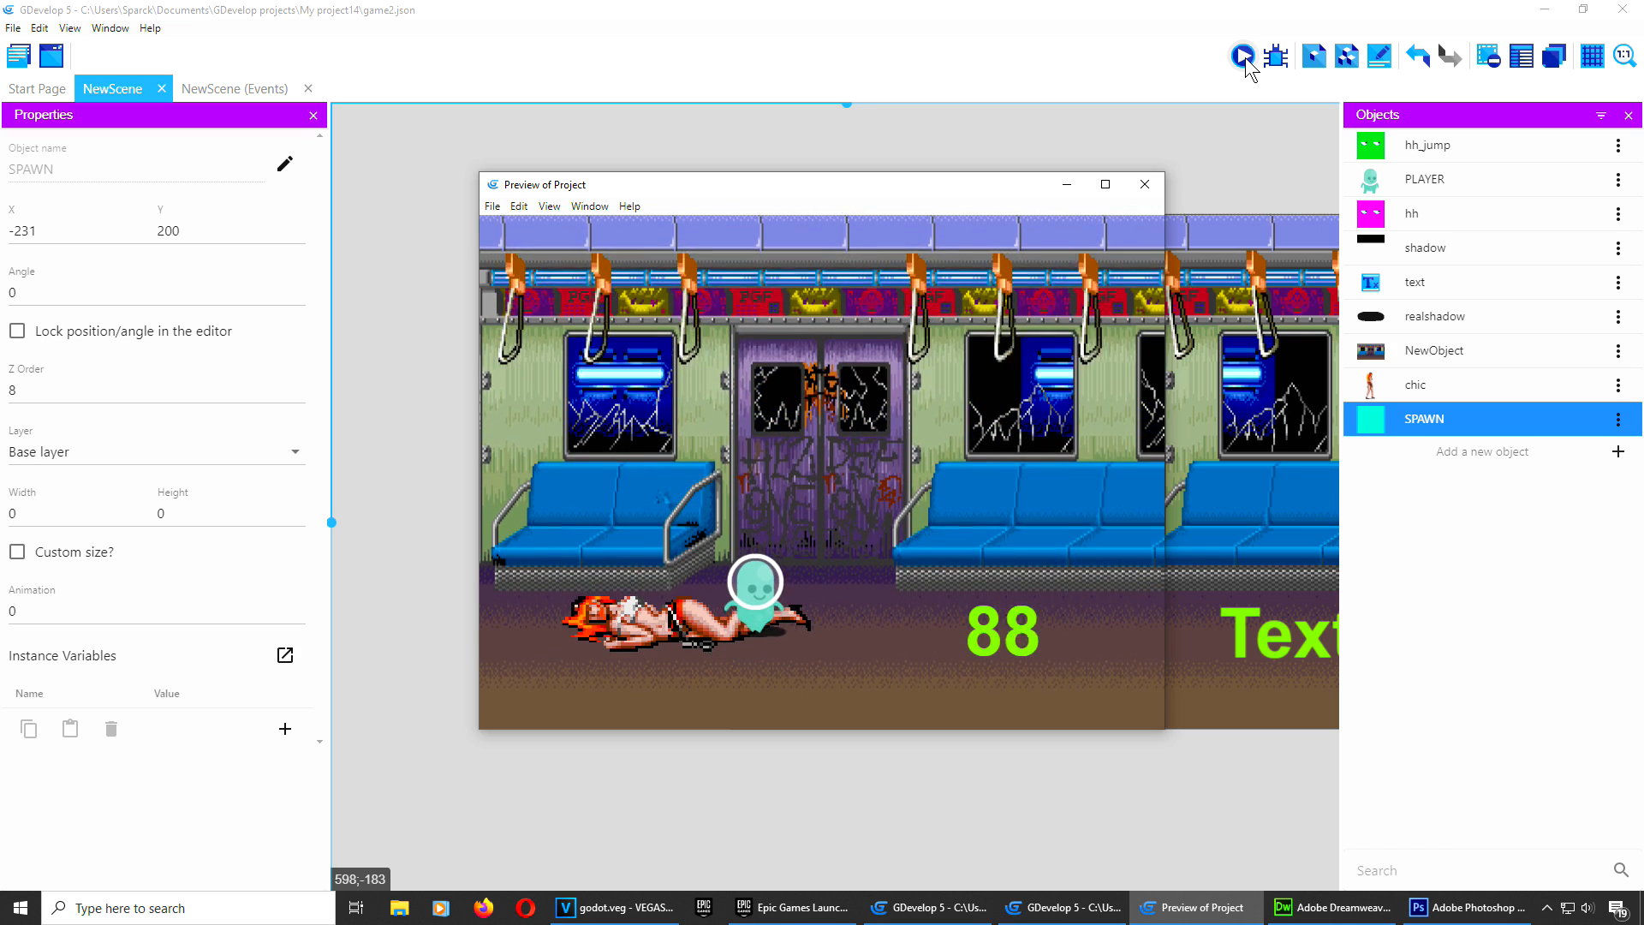